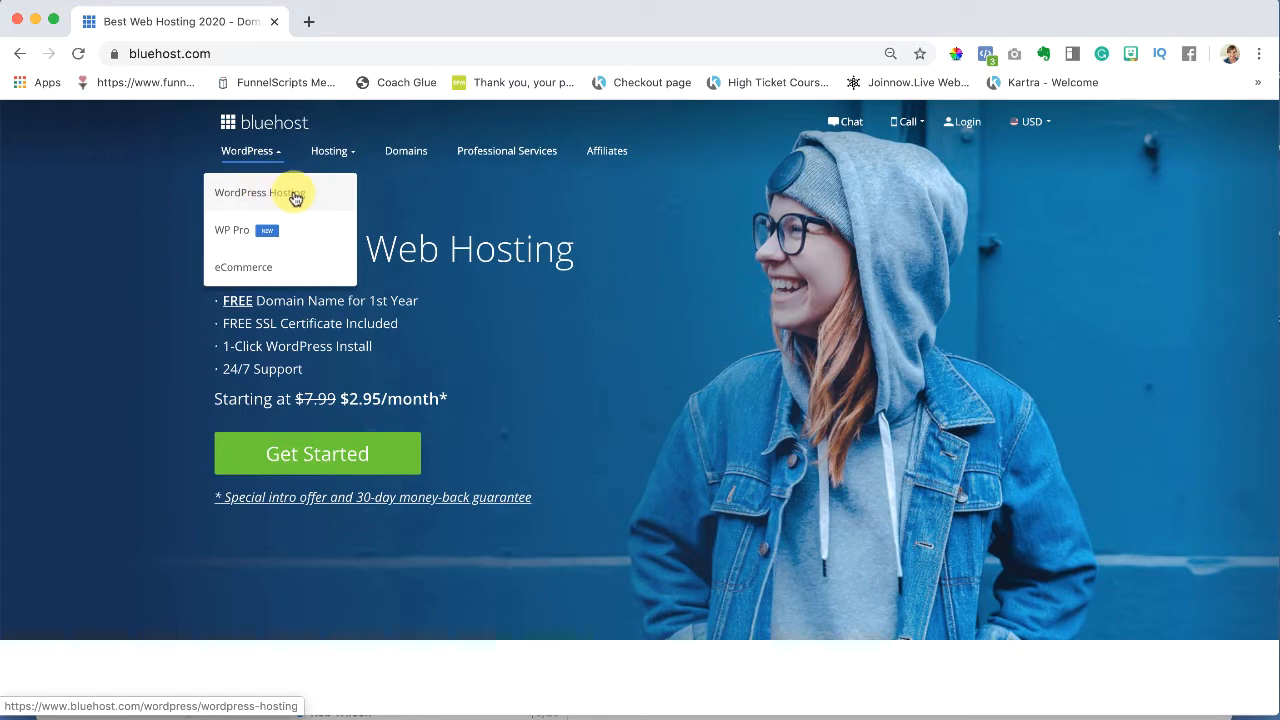
Step: Open the WordPress Hosting offer and select the Basic plan
{"action": "left_click", "coordinate": [295, 197]}
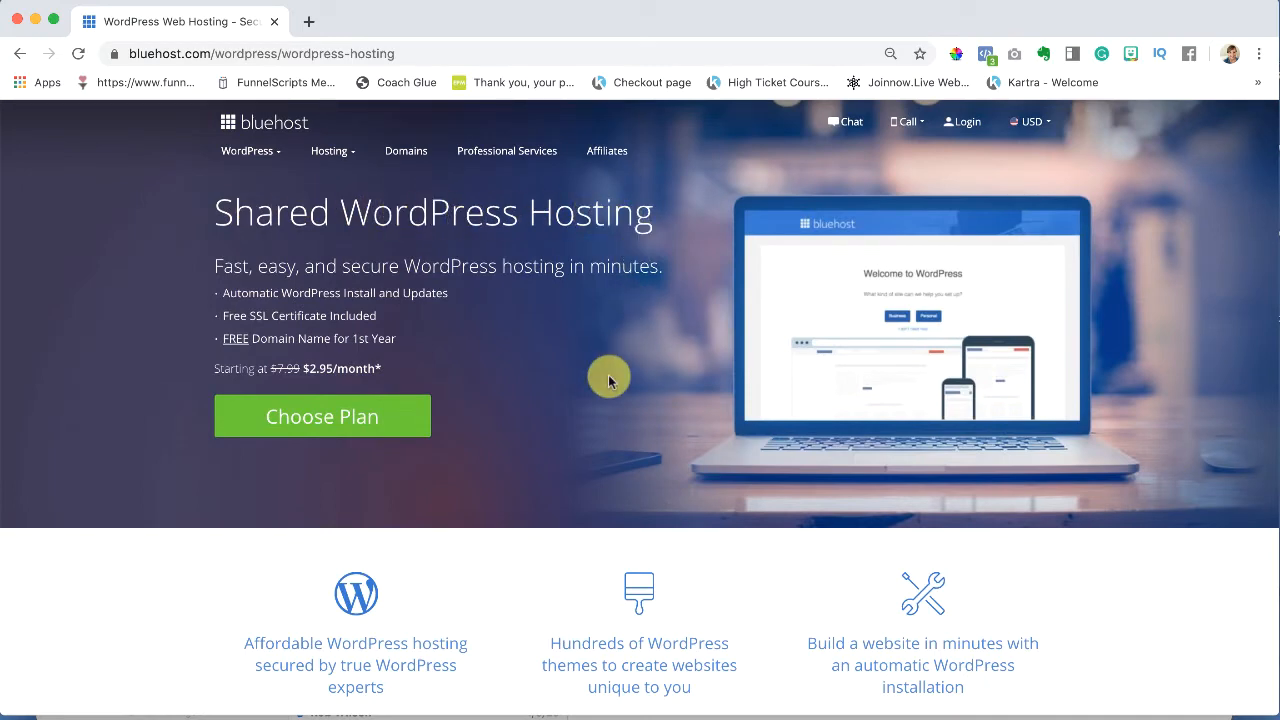
{"action": "scroll", "coordinate": [609, 380], "scroll_direction": "down", "scroll_amount": 1}
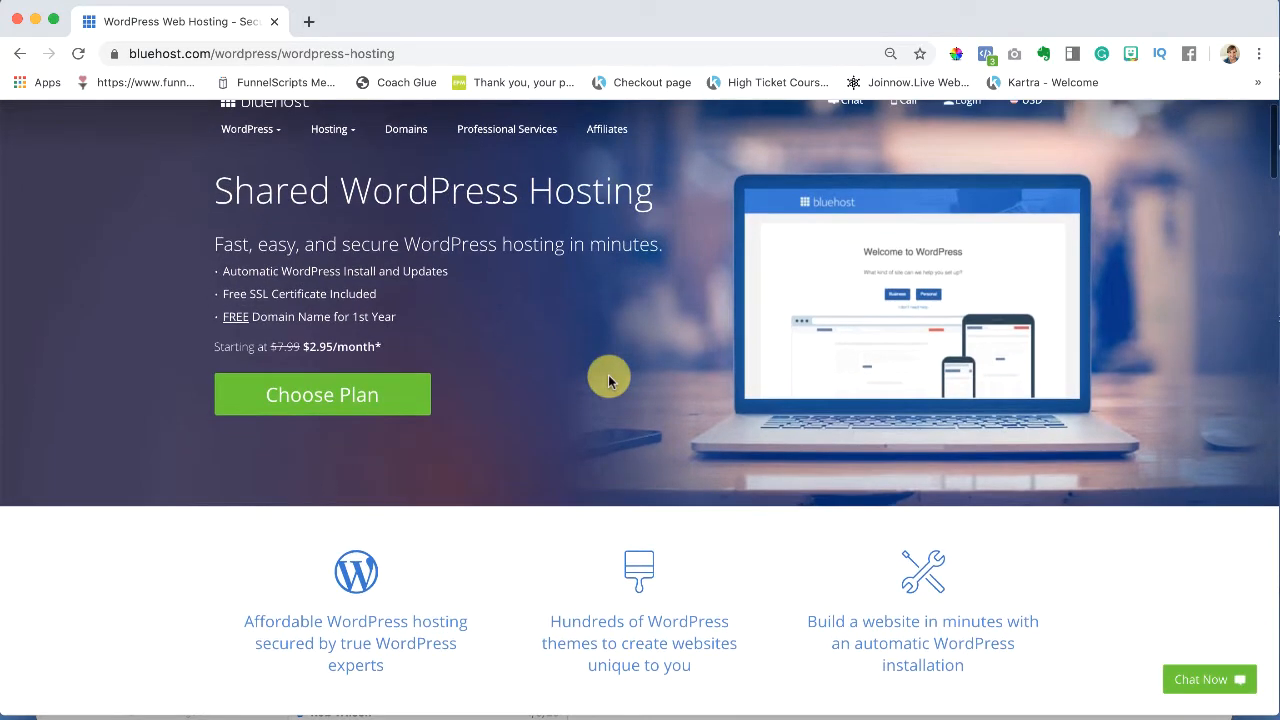
{"action": "scroll", "coordinate": [607, 376], "scroll_direction": "down", "scroll_amount": 2}
{"action": "scroll", "coordinate": [583, 376], "scroll_direction": "up", "scroll_amount": 3}
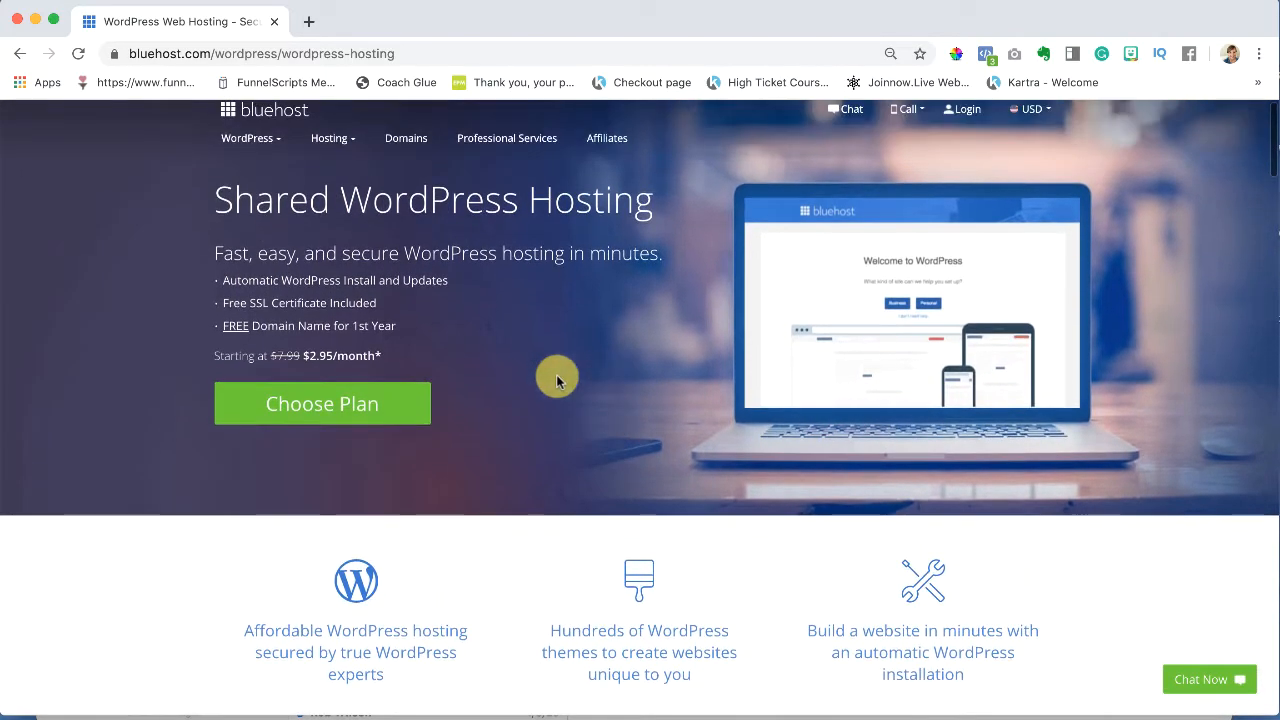
{"action": "left_click", "coordinate": [337, 408]}
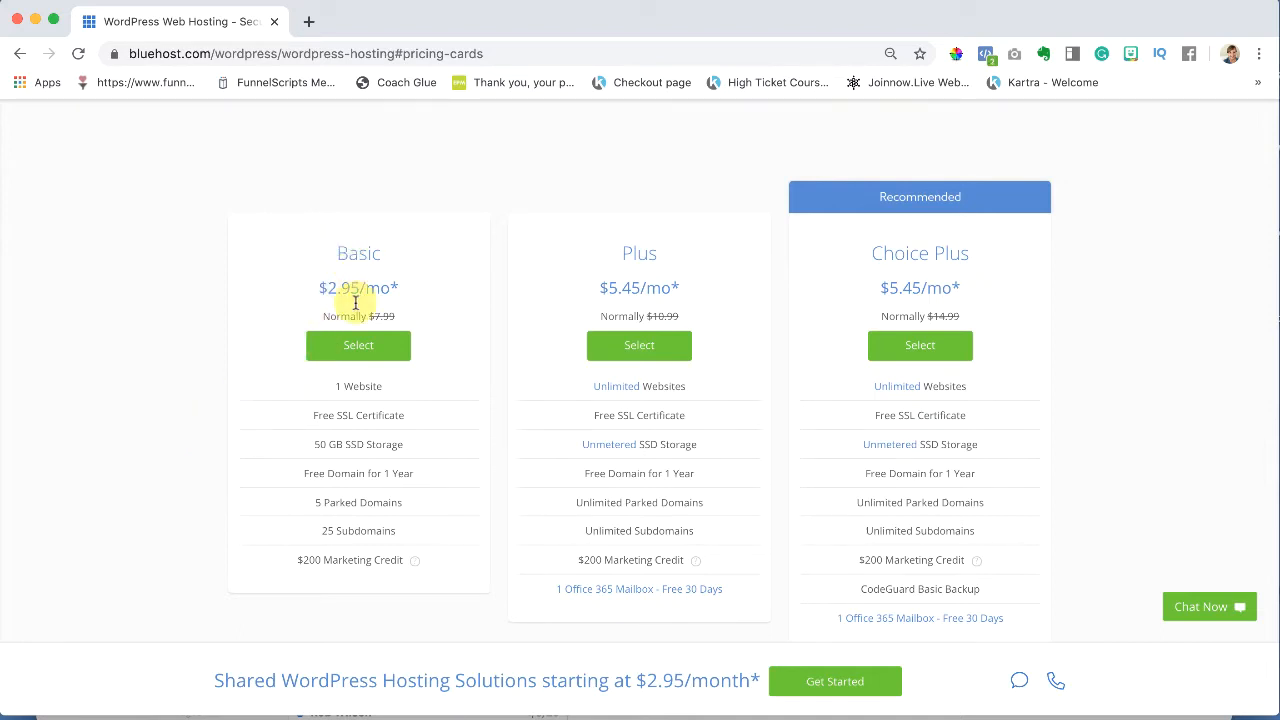
{"action": "left_click", "coordinate": [355, 350]}
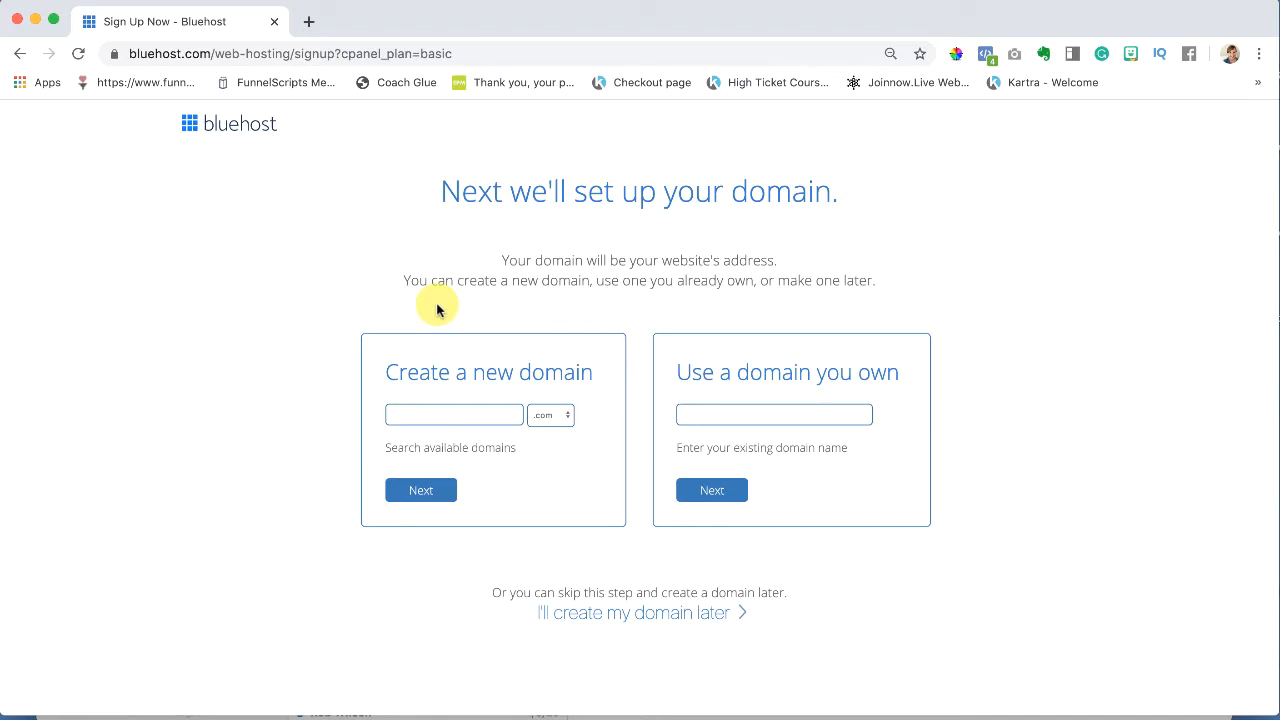
Step: Request the new domain ladycoursecreators with the .info extension and continue to account creation
{"action": "left_click", "coordinate": [414, 415]}
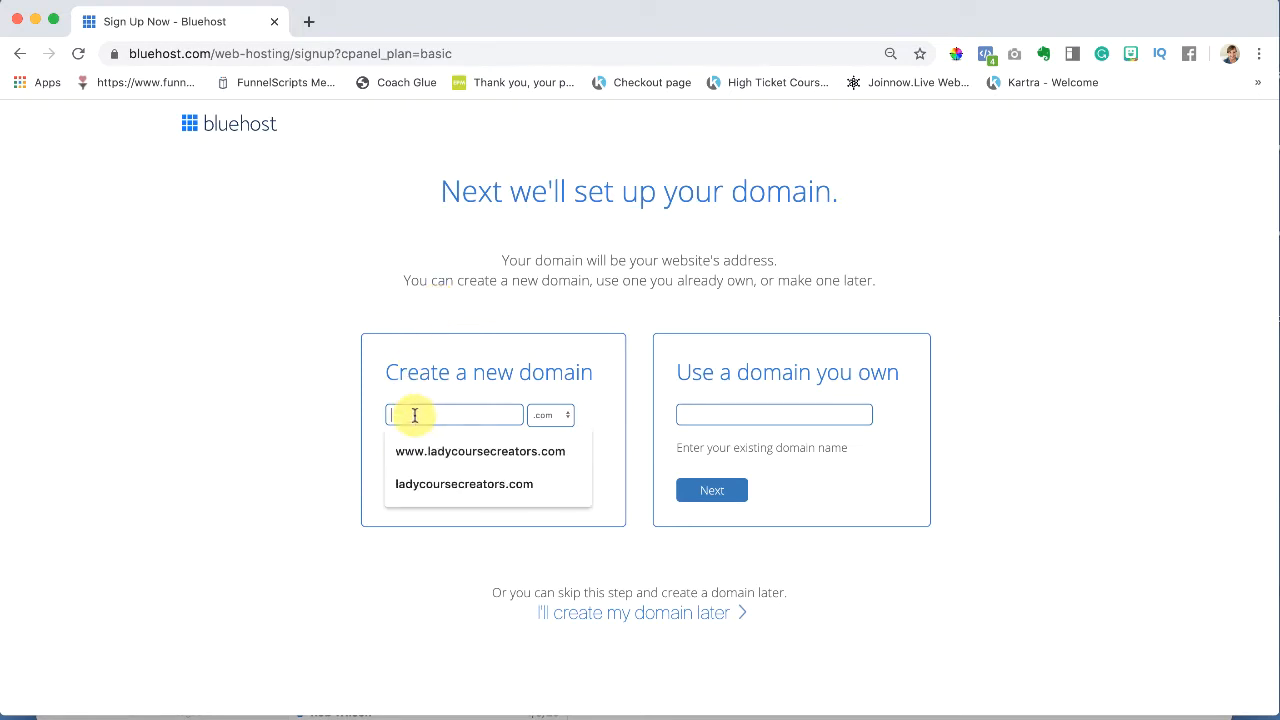
{"action": "type", "text": "ladyc"}
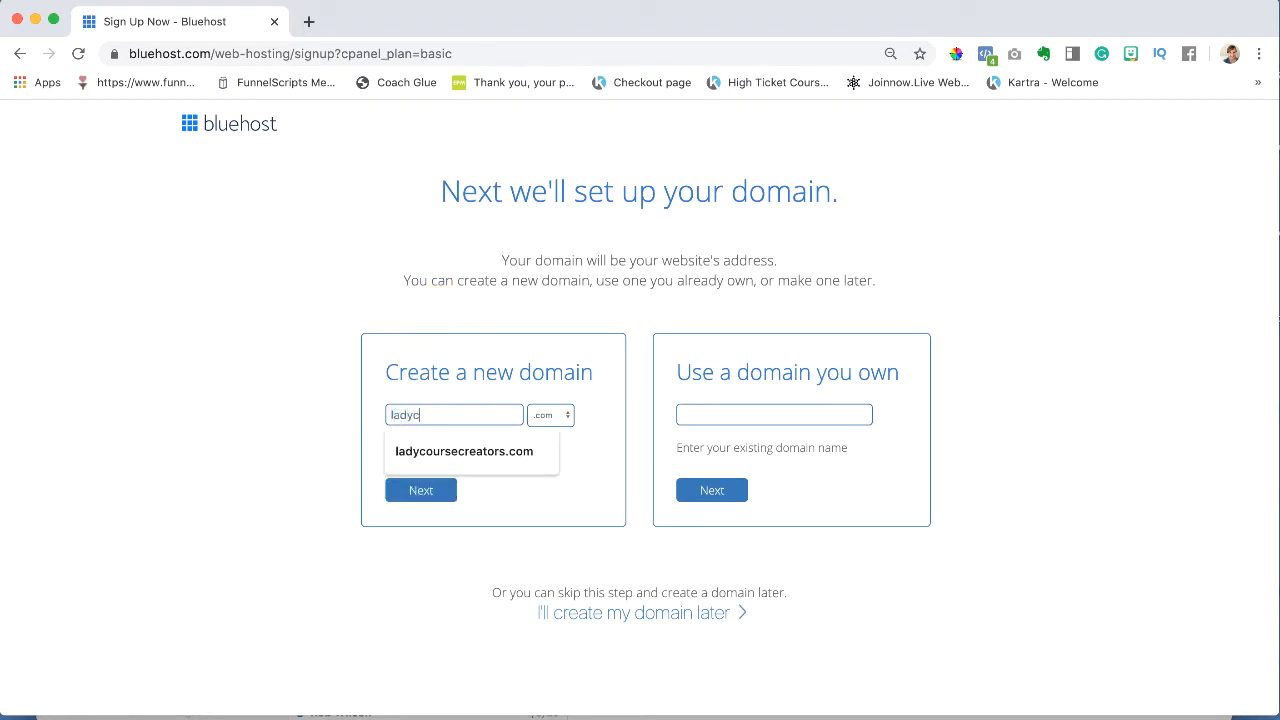
{"action": "type", "text": "oursecreators"}
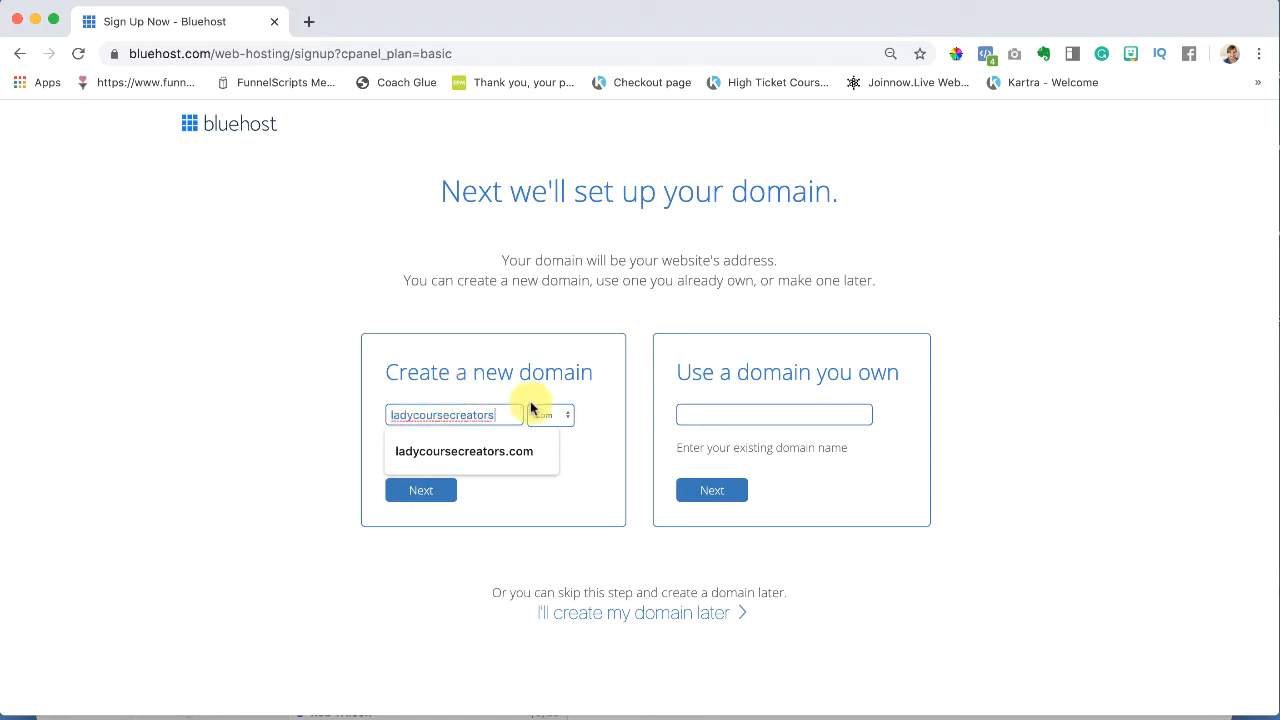
{"action": "left_click", "coordinate": [547, 418]}
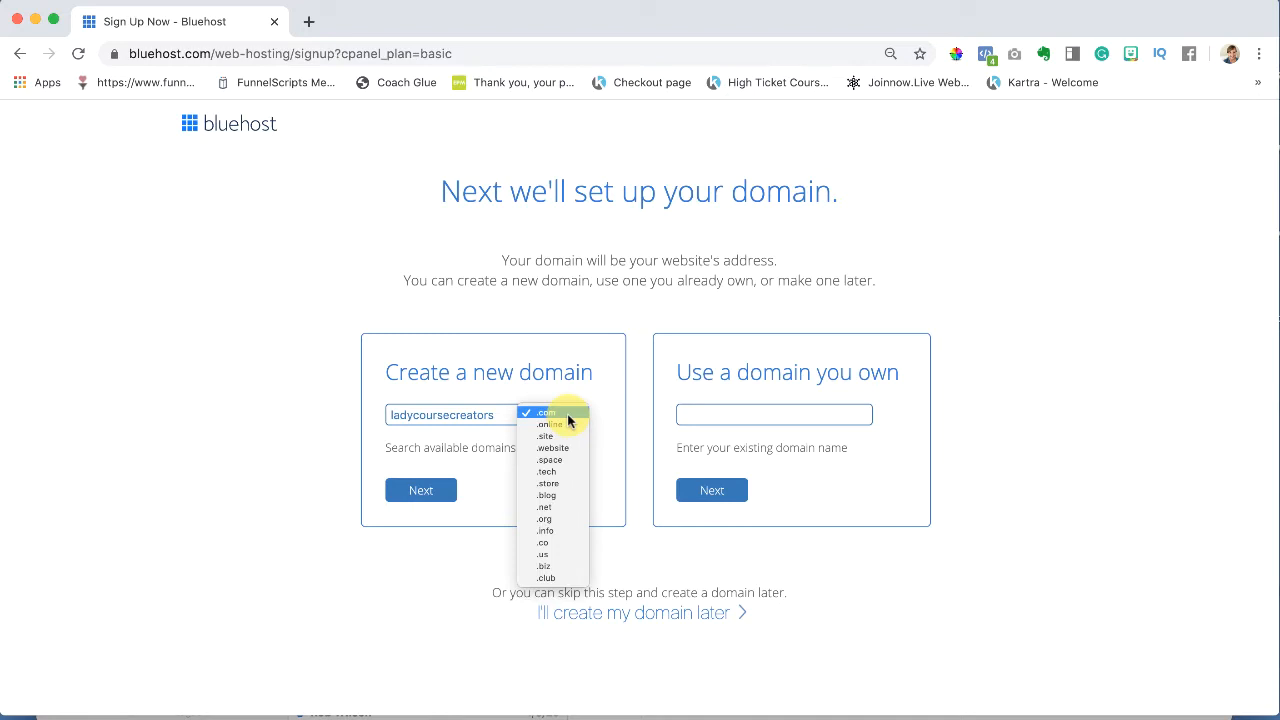
{"action": "left_click", "coordinate": [552, 530]}
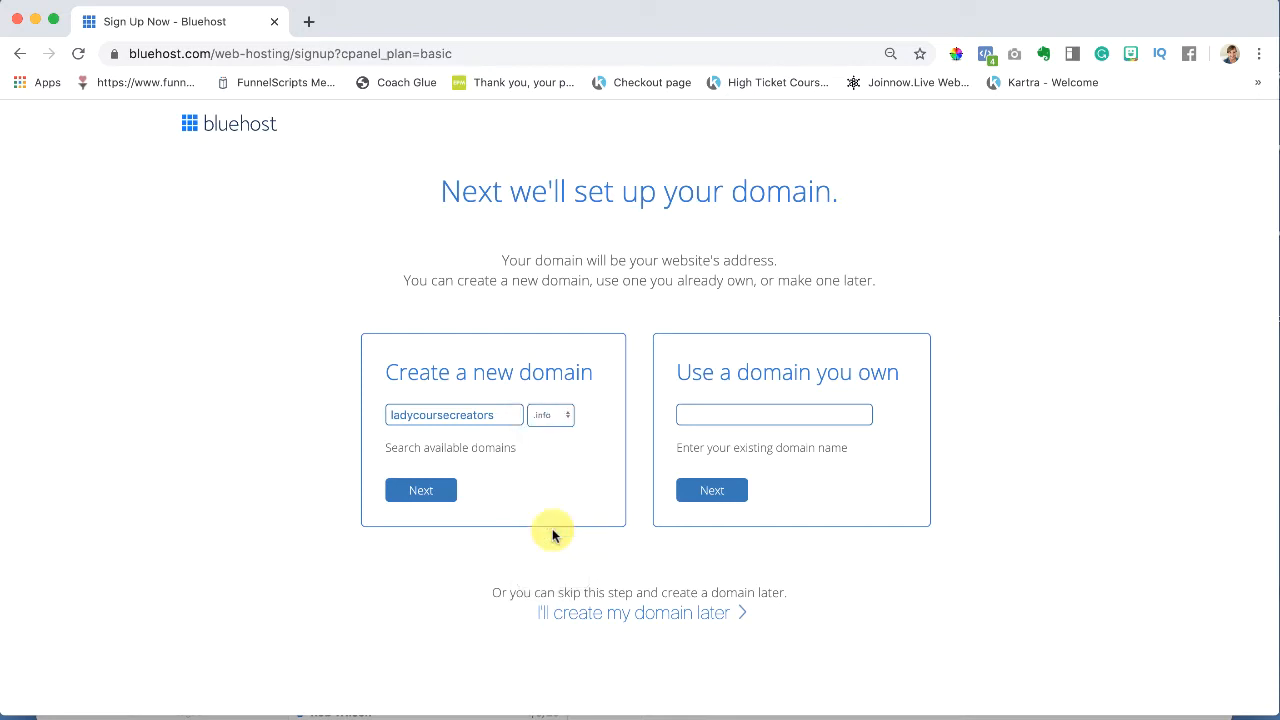
{"action": "left_click", "coordinate": [420, 490]}
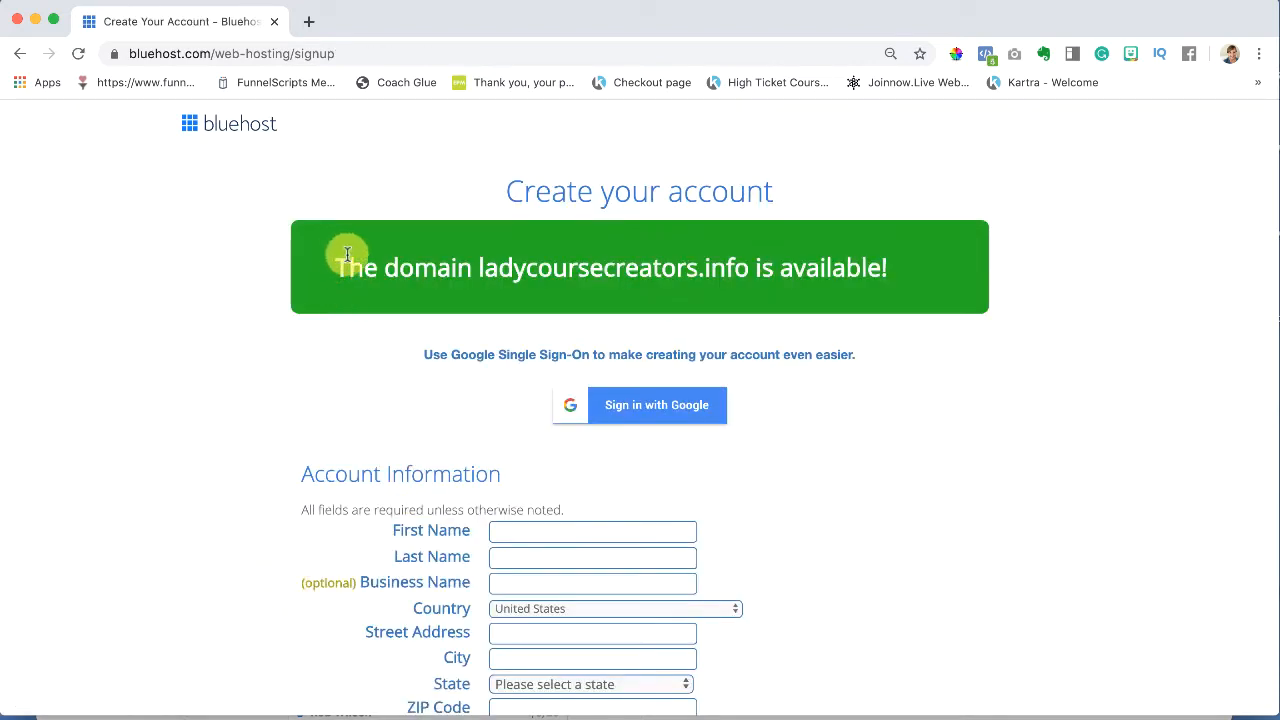
Step: Set the account plan in the package information to Basic 12 Month Price - $4.95/mo
{"action": "left_click_drag", "start_coordinate": [479, 267], "coordinate": [754, 264]}
{"action": "scroll", "coordinate": [860, 537], "scroll_direction": "down", "scroll_amount": 3}
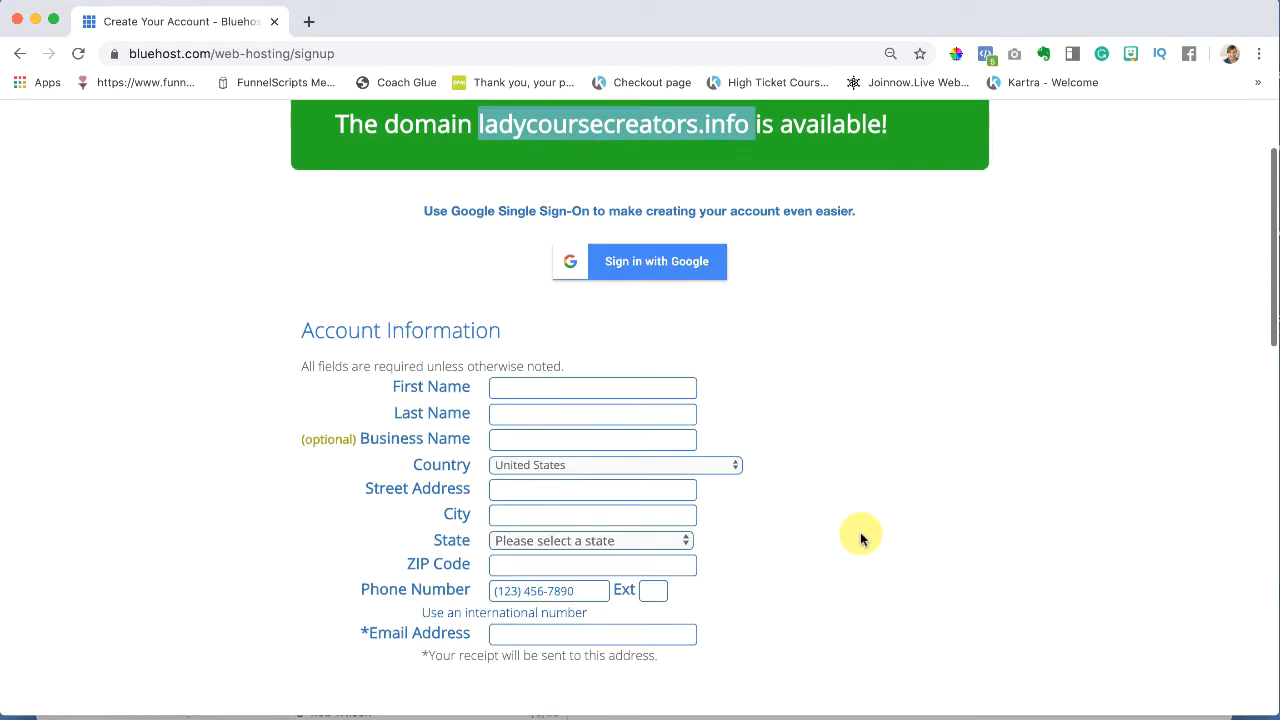
{"action": "scroll", "coordinate": [860, 537], "scroll_direction": "down", "scroll_amount": 4}
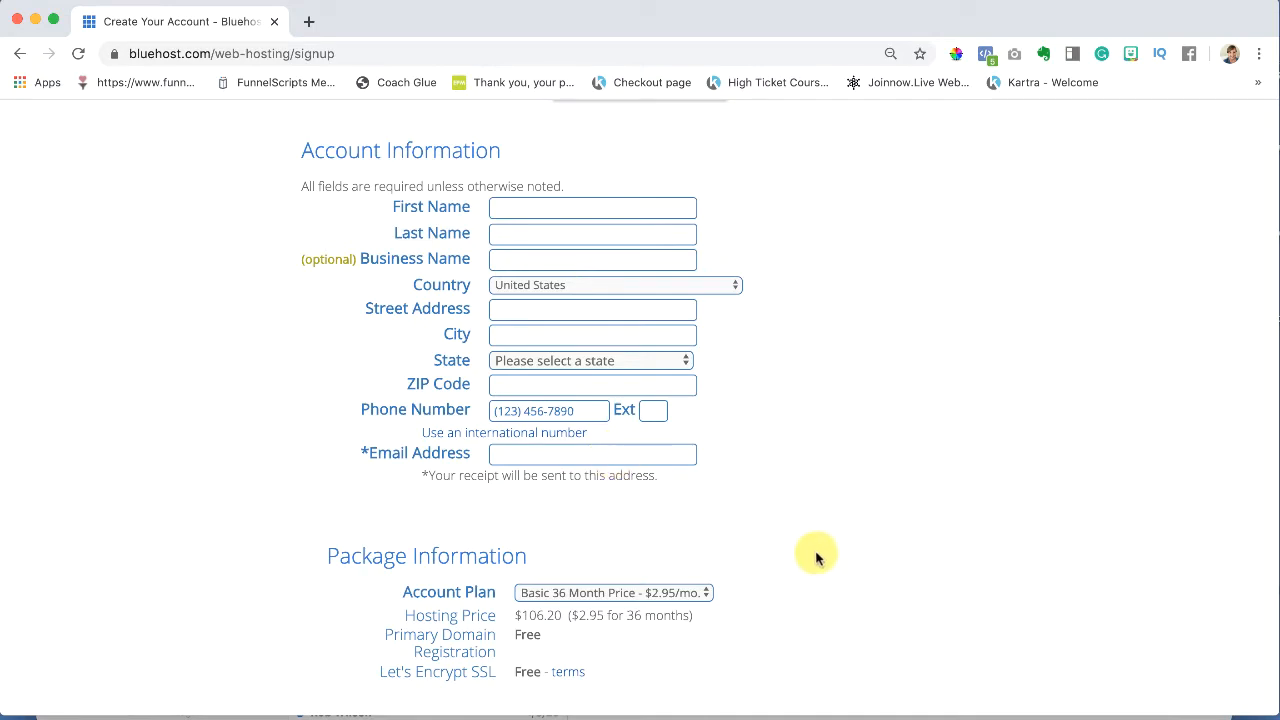
{"action": "scroll", "coordinate": [816, 556], "scroll_direction": "down", "scroll_amount": 5}
{"action": "scroll", "coordinate": [816, 556], "scroll_direction": "down", "scroll_amount": 2}
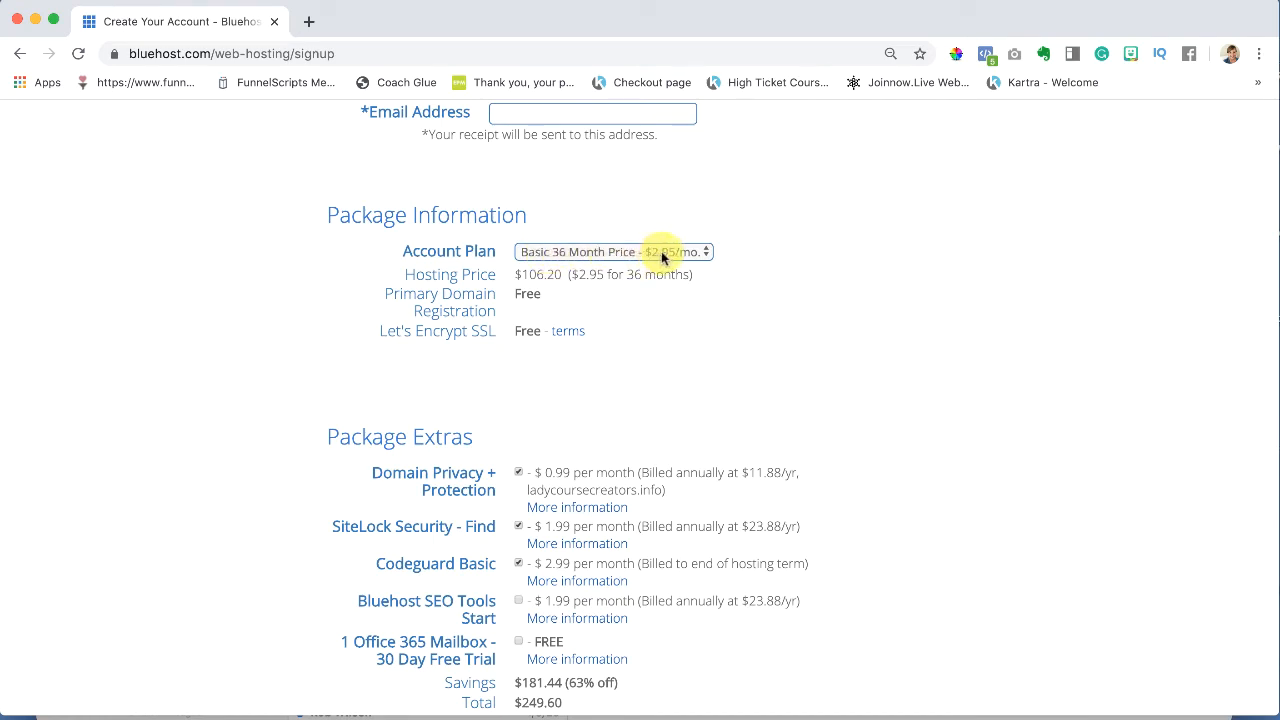
{"action": "left_click", "coordinate": [695, 253]}
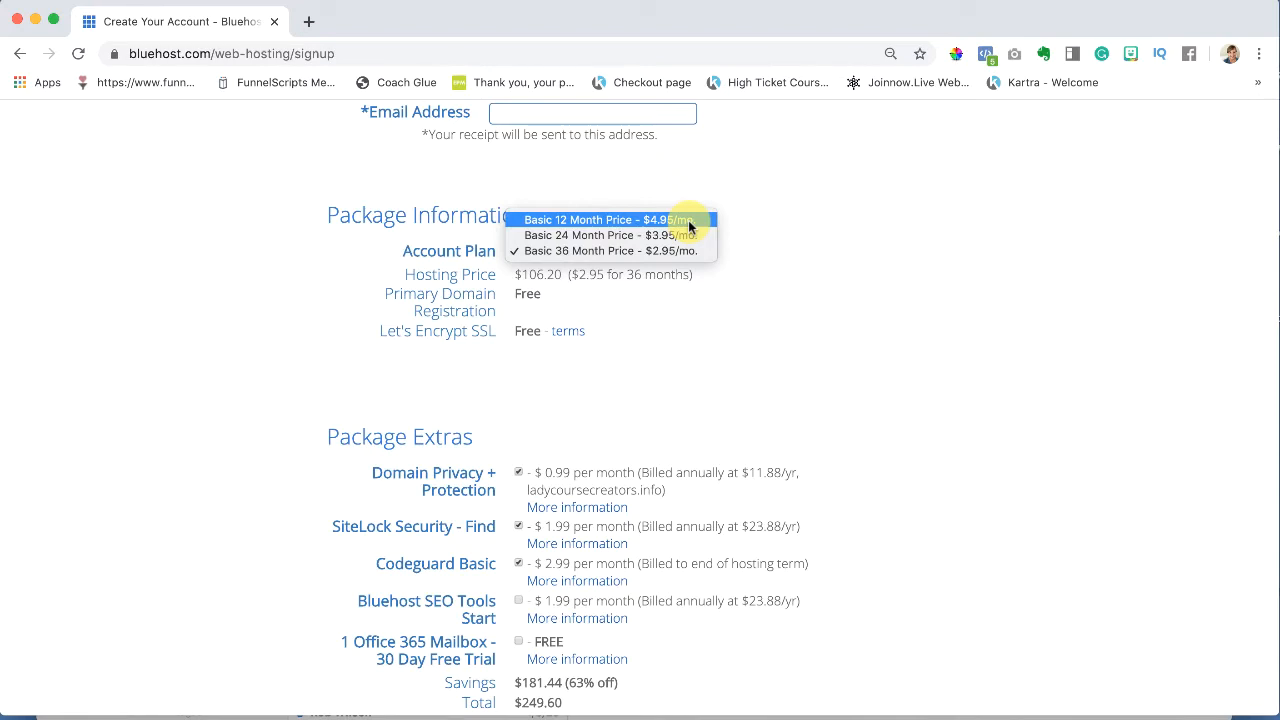
{"action": "left_click", "coordinate": [688, 221]}
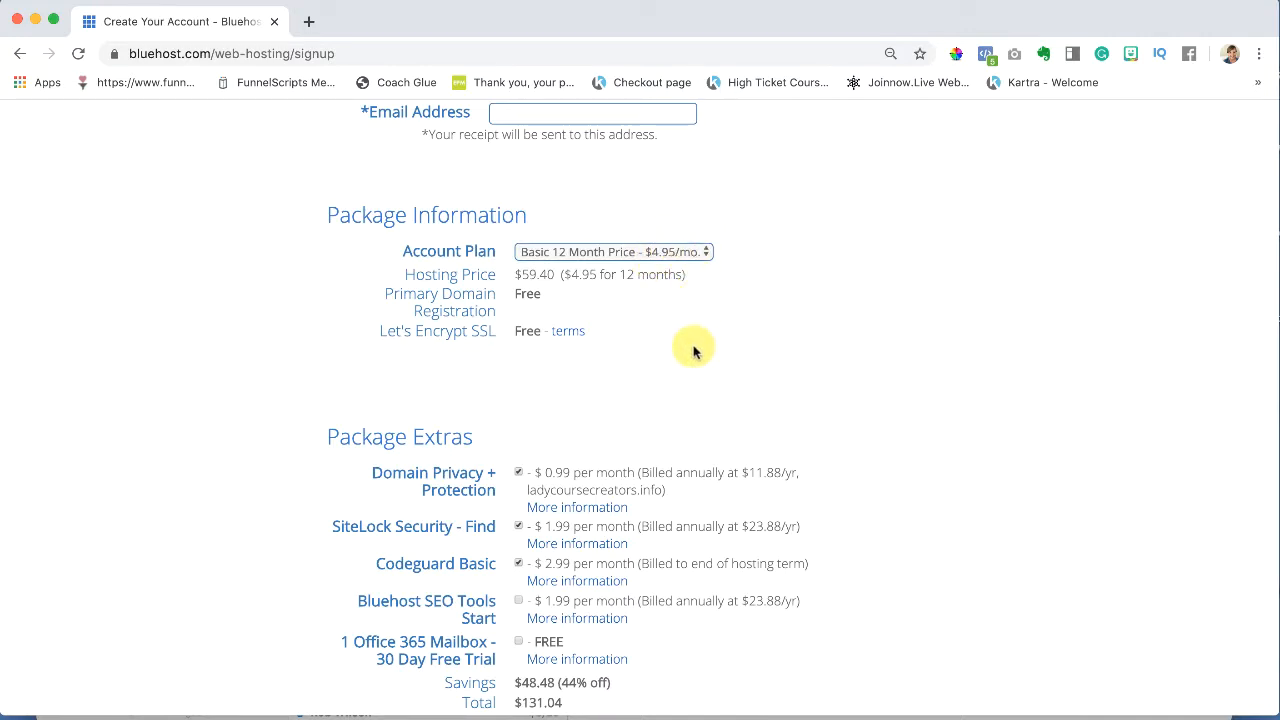
Step: Remove SiteLock Security - Find and Codeguard Basic from the package extras
{"action": "double_click", "coordinate": [486, 331]}
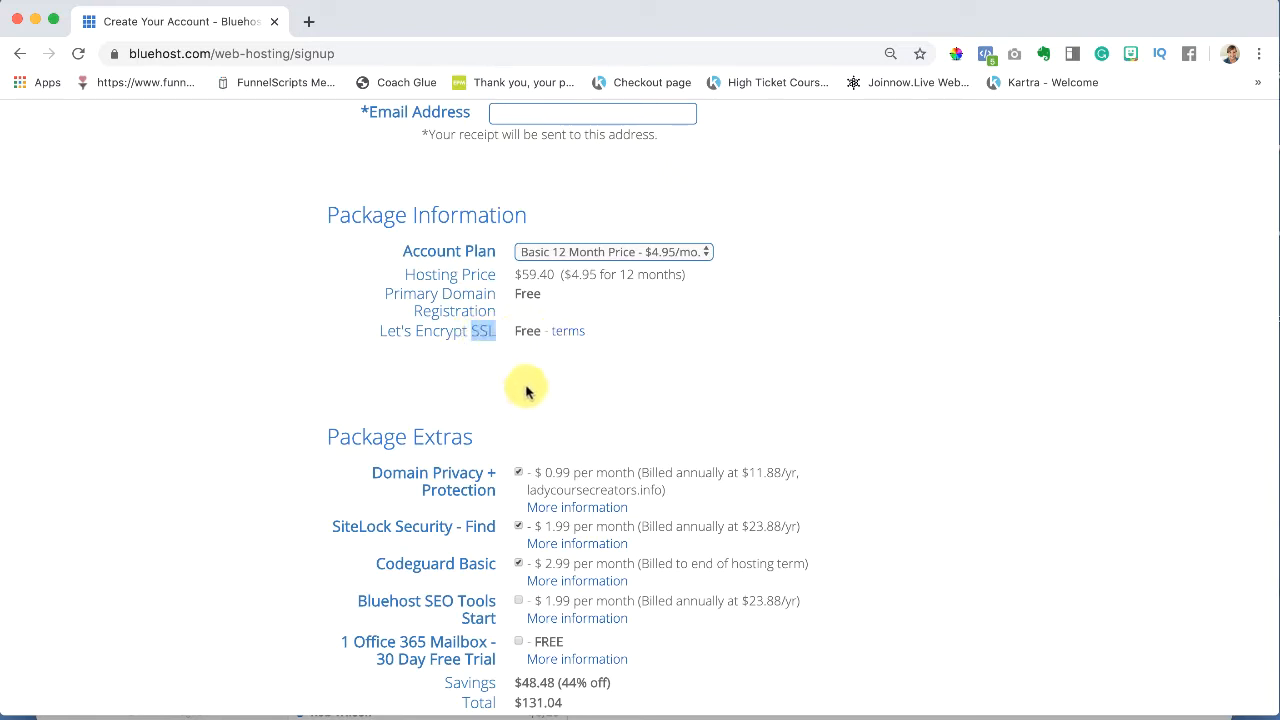
{"action": "scroll", "coordinate": [500, 412], "scroll_direction": "down", "scroll_amount": 3}
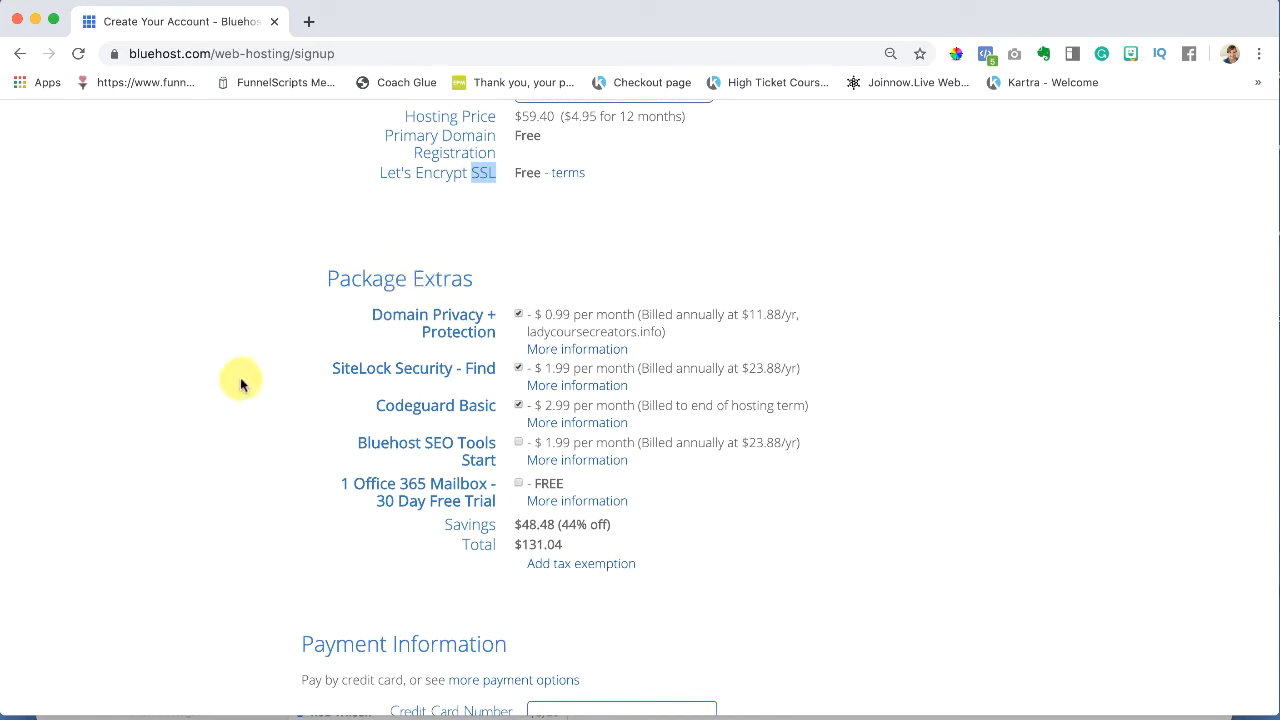
{"action": "scroll", "coordinate": [247, 428], "scroll_direction": "down", "scroll_amount": 1}
{"action": "scroll", "coordinate": [247, 428], "scroll_direction": "down", "scroll_amount": 1}
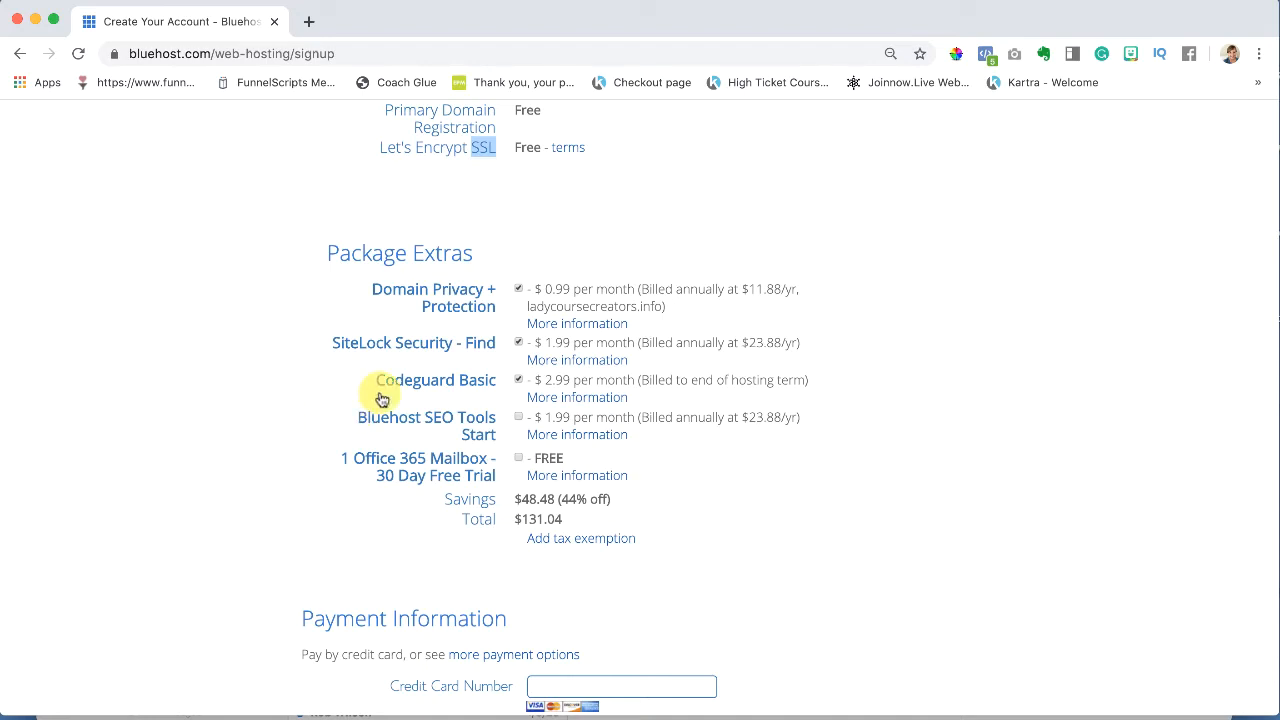
{"action": "left_click", "coordinate": [518, 342]}
{"action": "left_click", "coordinate": [518, 380]}
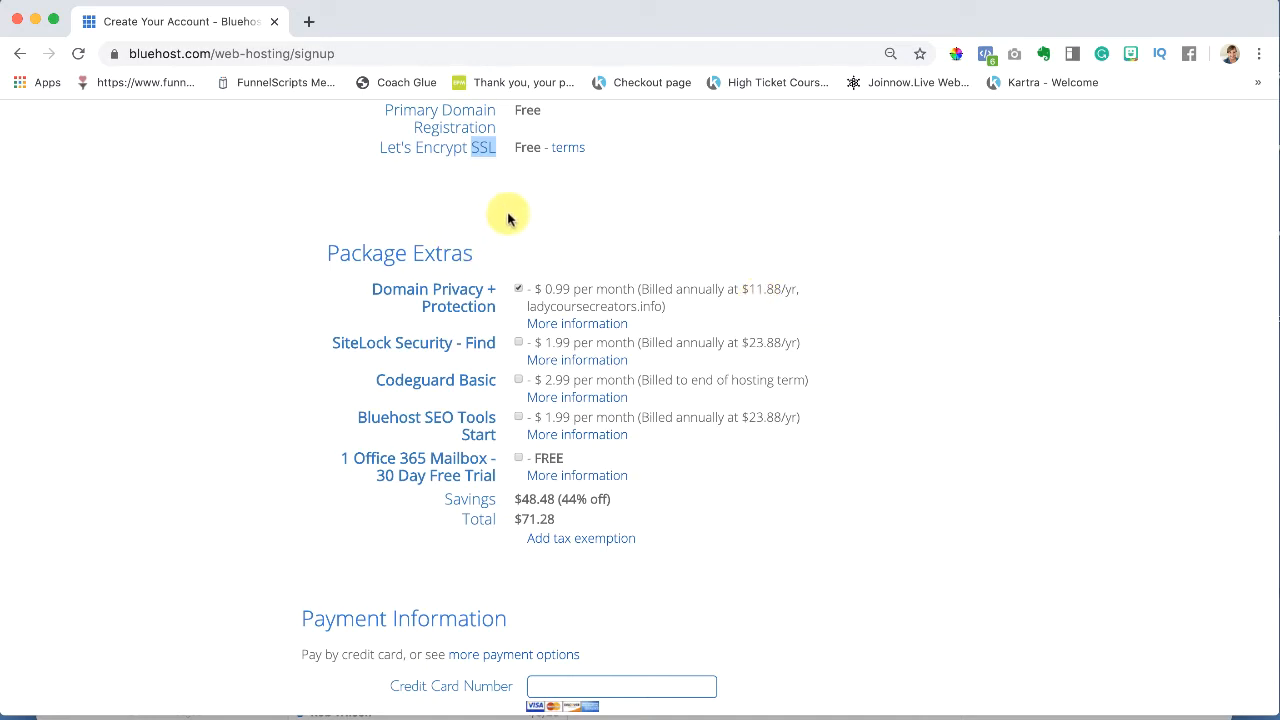
Step: Review the order total and the payment information section of the signup form
{"action": "scroll", "coordinate": [508, 219], "scroll_direction": "down", "scroll_amount": 1}
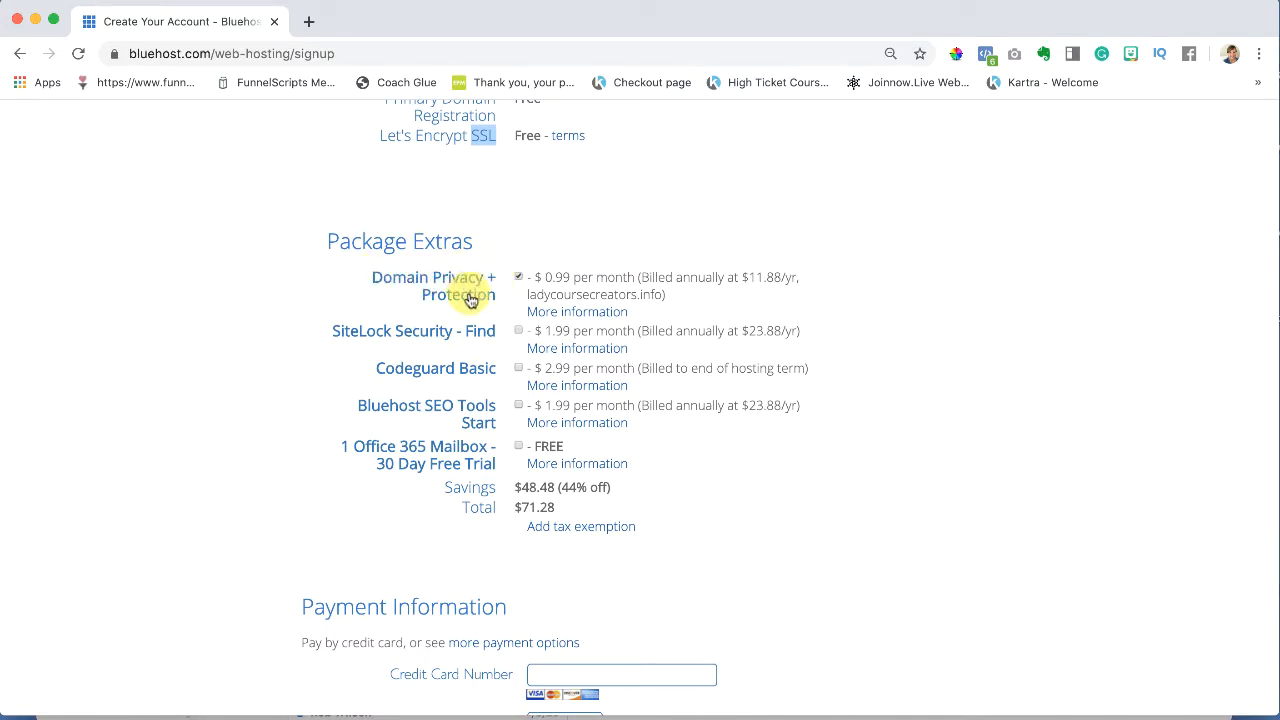
{"action": "scroll", "coordinate": [470, 300], "scroll_direction": "down", "scroll_amount": 2}
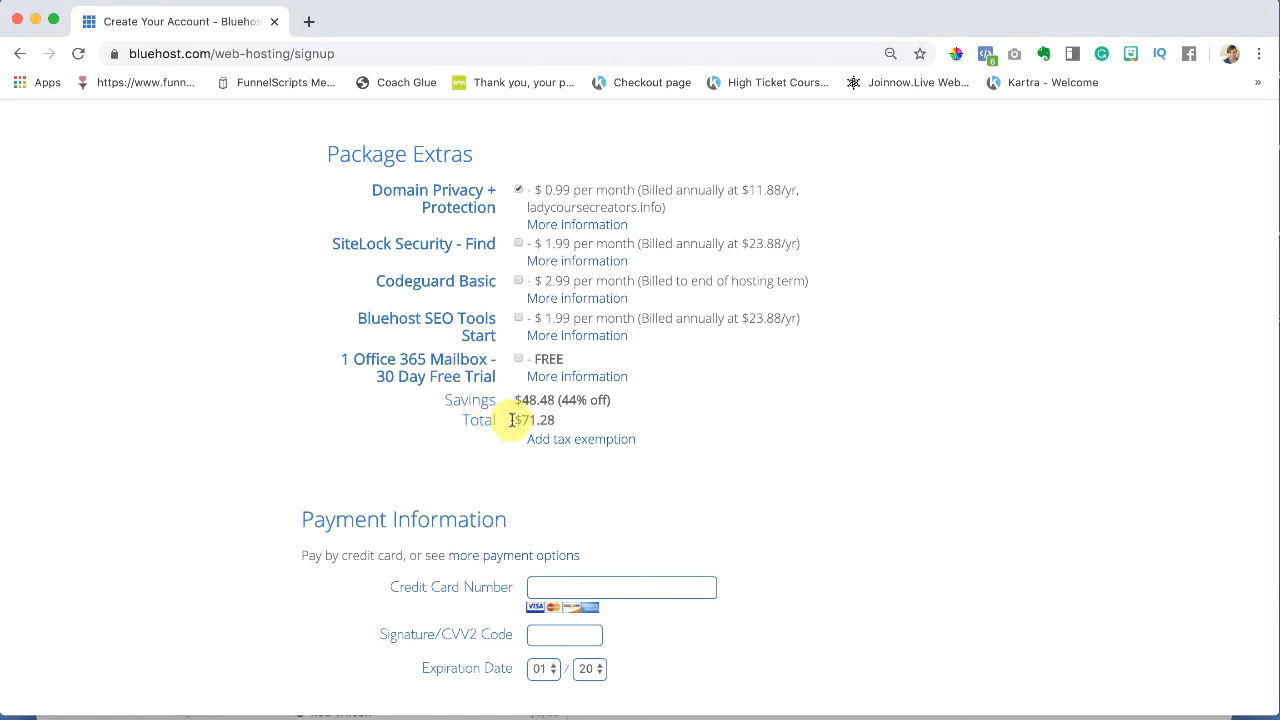
{"action": "left_click_drag", "start_coordinate": [511, 420], "coordinate": [553, 420]}
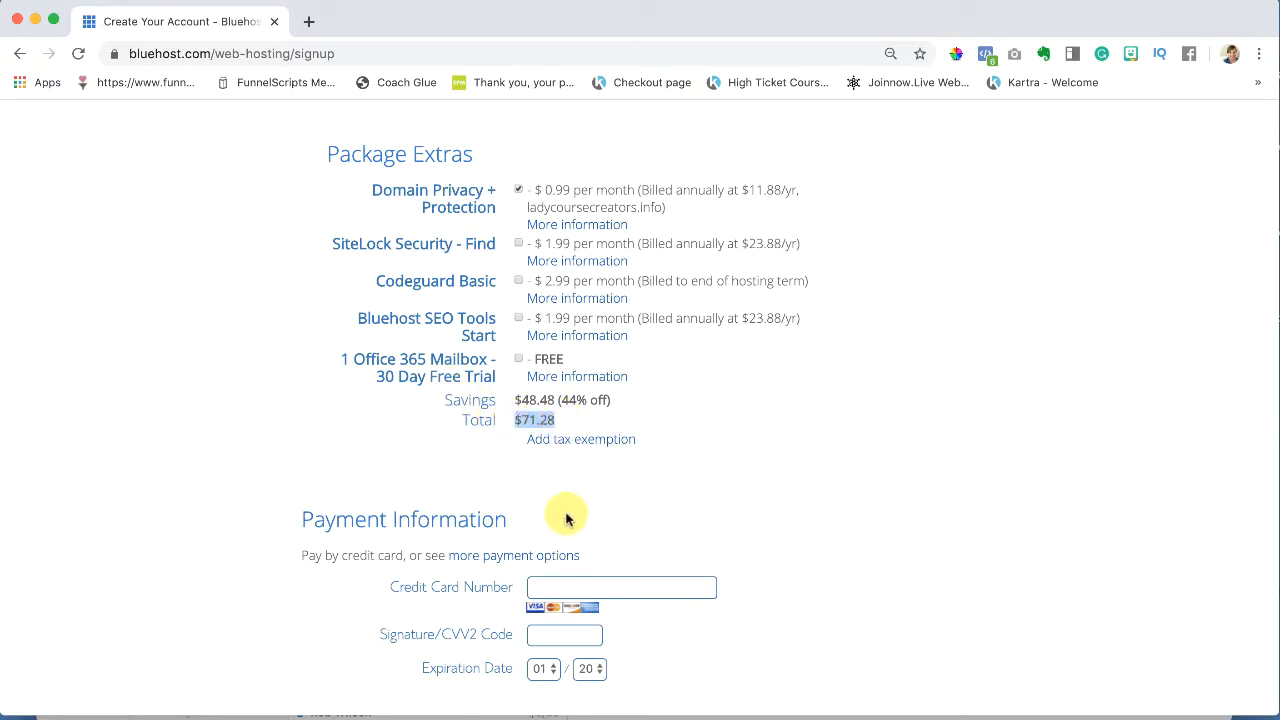
{"action": "scroll", "coordinate": [566, 516], "scroll_direction": "down", "scroll_amount": 3}
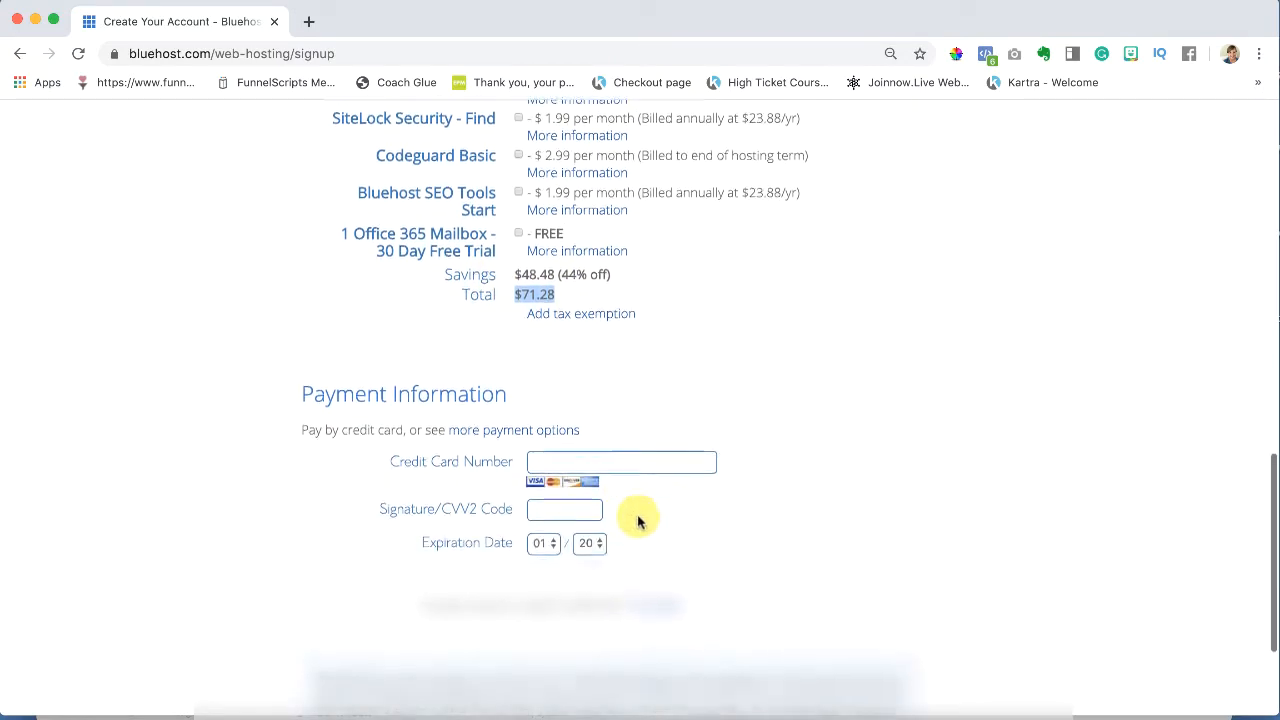
{"action": "scroll", "coordinate": [638, 520], "scroll_direction": "down", "scroll_amount": 5}
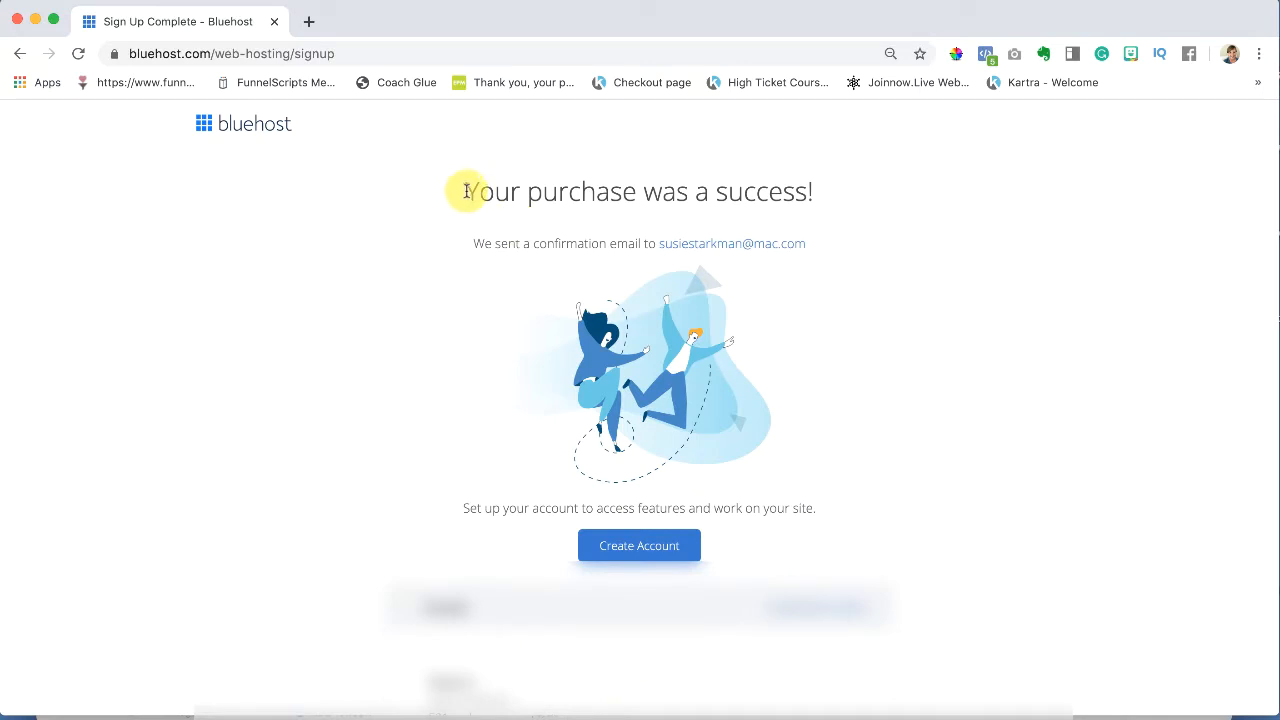
Step: Create the account from the purchase confirmation, entering and retyping the new account password and agreeing to the Privacy Policy and Terms of Service
{"action": "left_click_drag", "start_coordinate": [466, 191], "coordinate": [840, 200]}
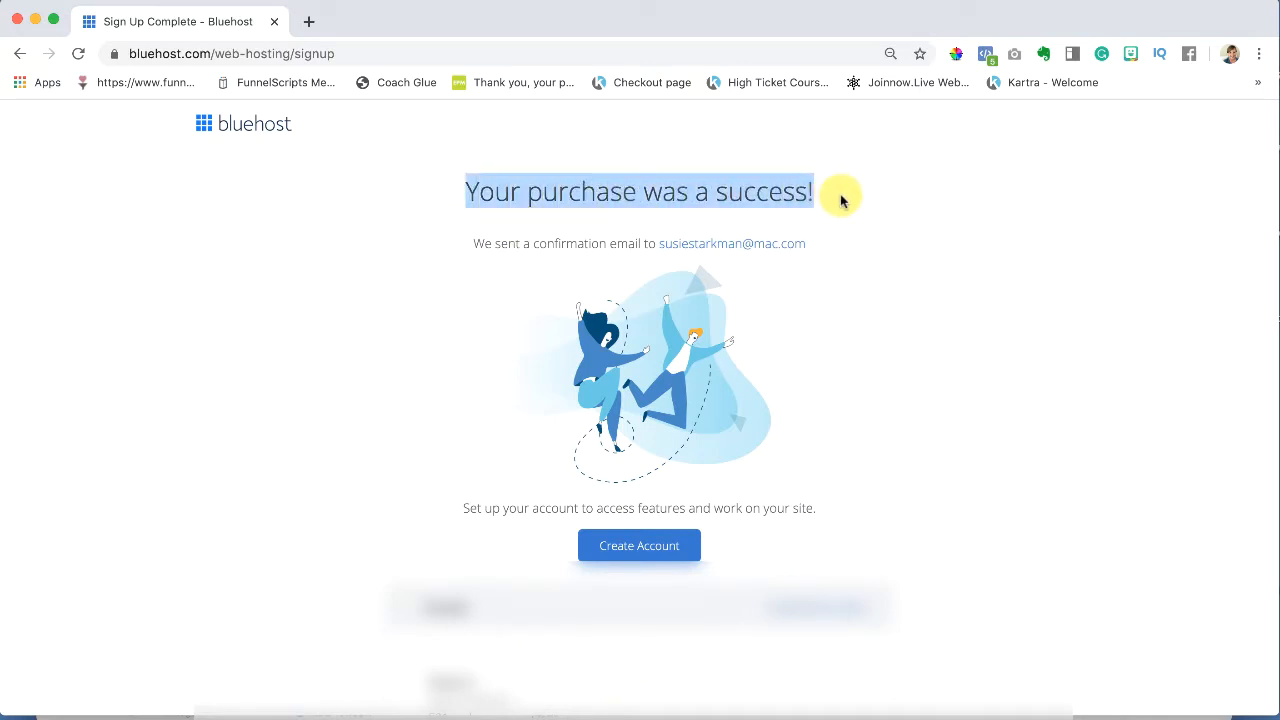
{"action": "scroll", "coordinate": [640, 340], "scroll_direction": "down", "scroll_amount": 1}
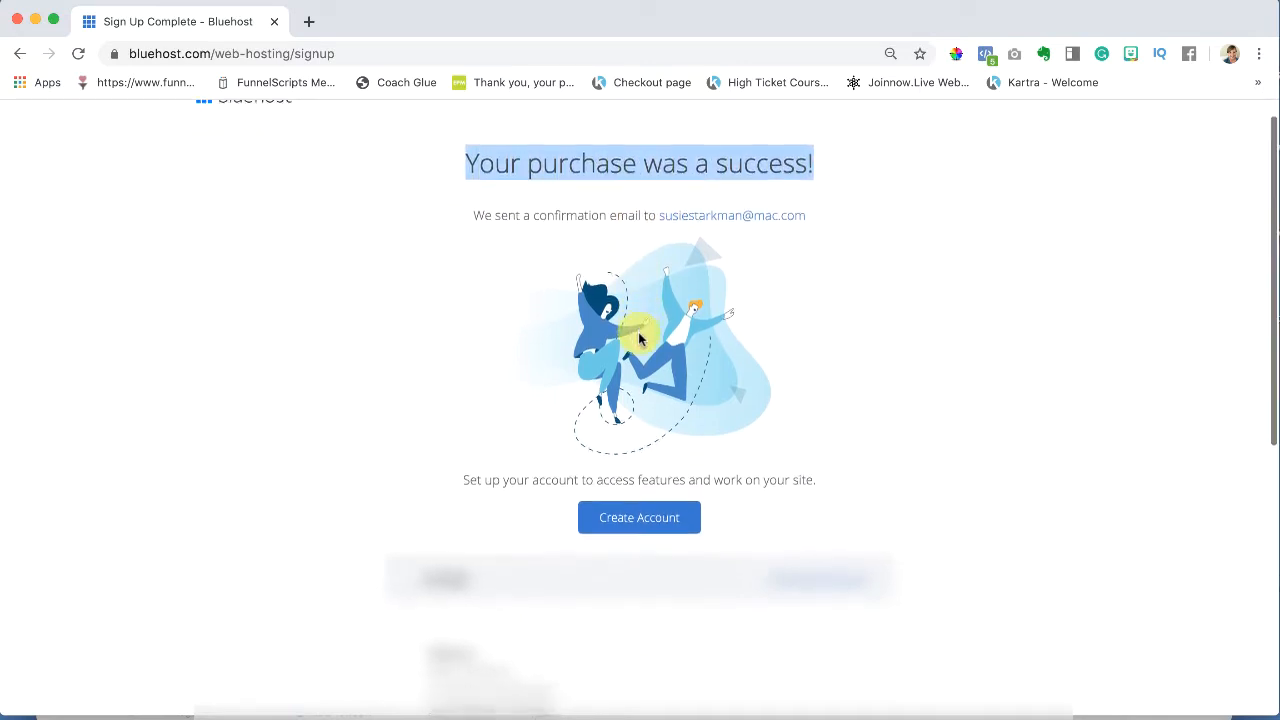
{"action": "scroll", "coordinate": [645, 341], "scroll_direction": "down", "scroll_amount": 1}
{"action": "scroll", "coordinate": [504, 460], "scroll_direction": "down", "scroll_amount": 1}
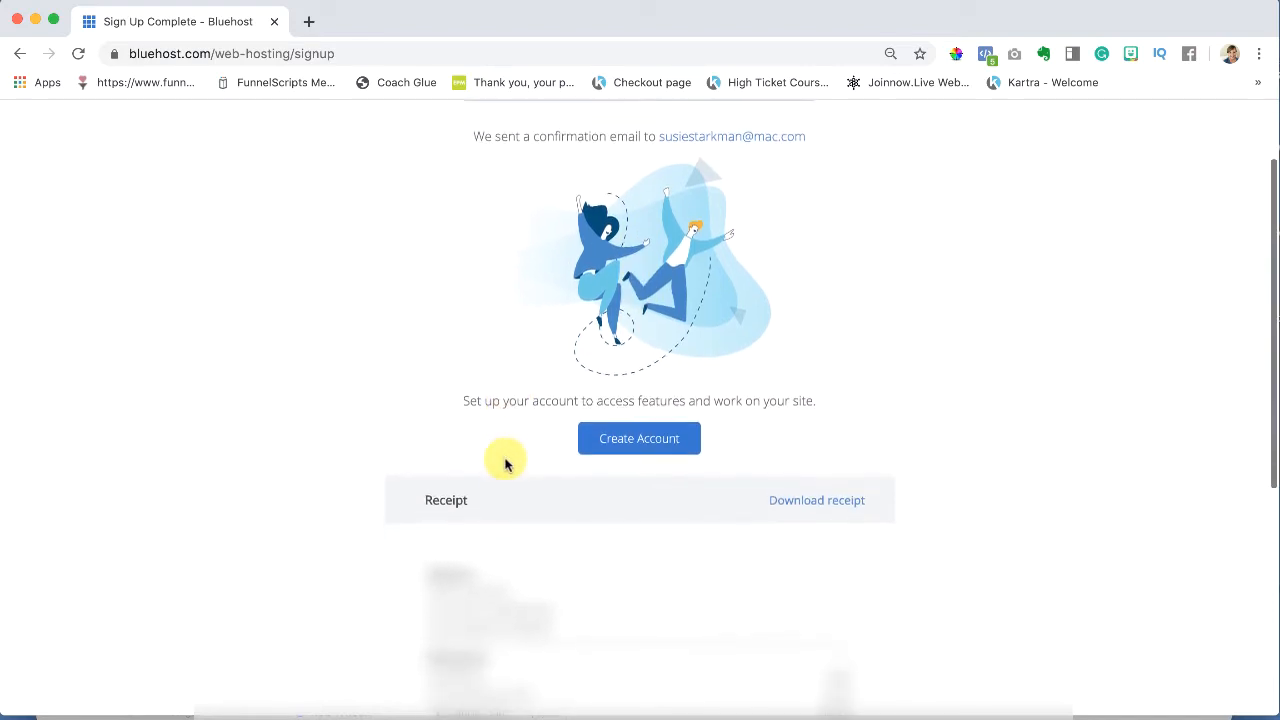
{"action": "scroll", "coordinate": [504, 463], "scroll_direction": "up", "scroll_amount": 2}
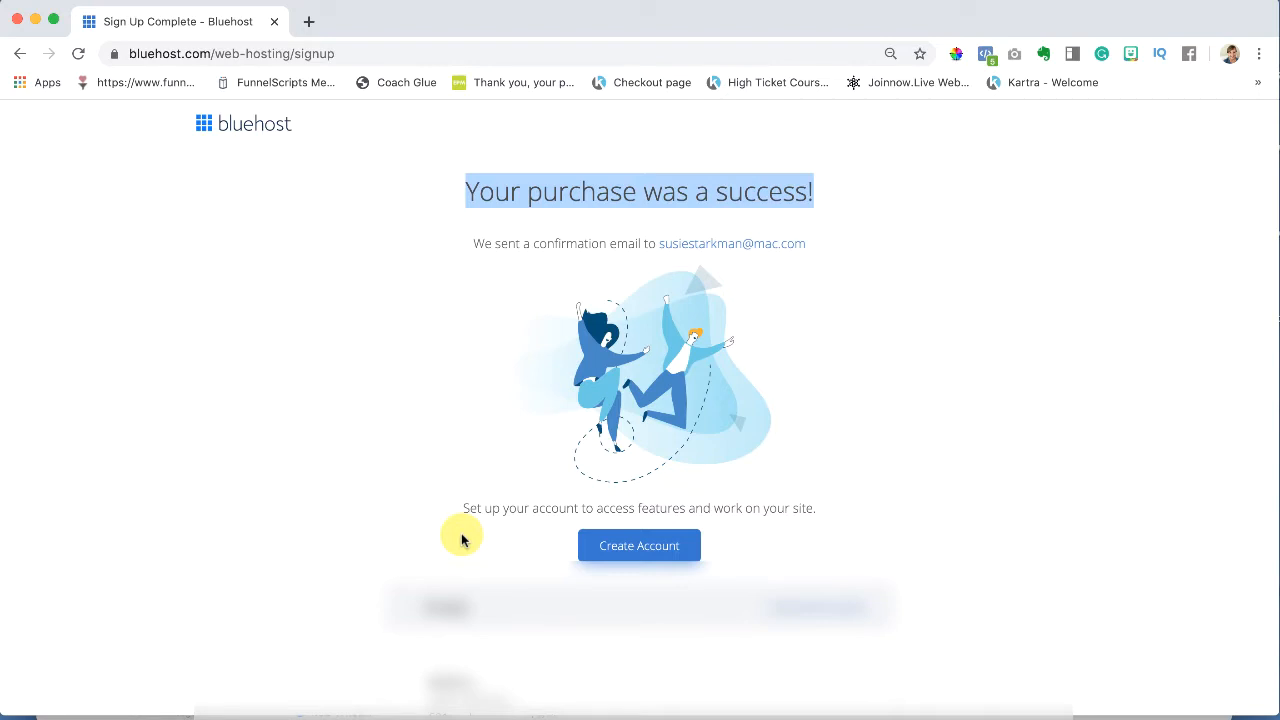
{"action": "left_click", "coordinate": [612, 543]}
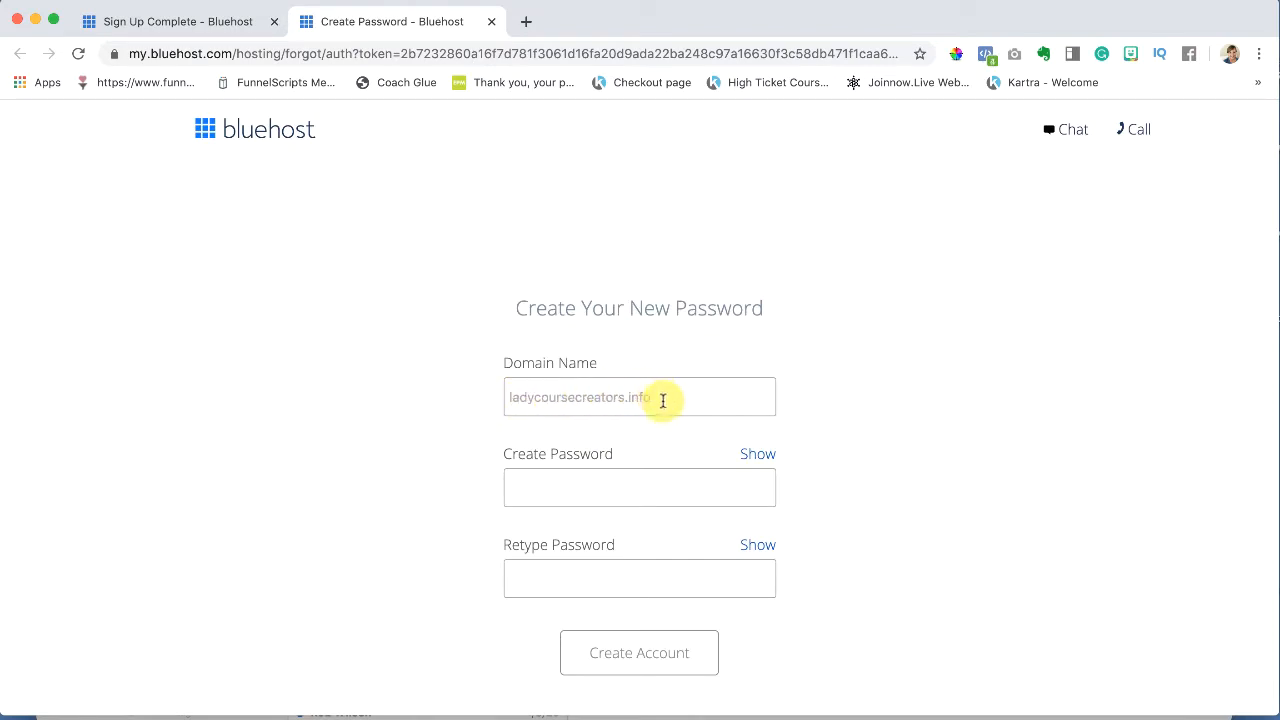
{"action": "left_click", "coordinate": [660, 398]}
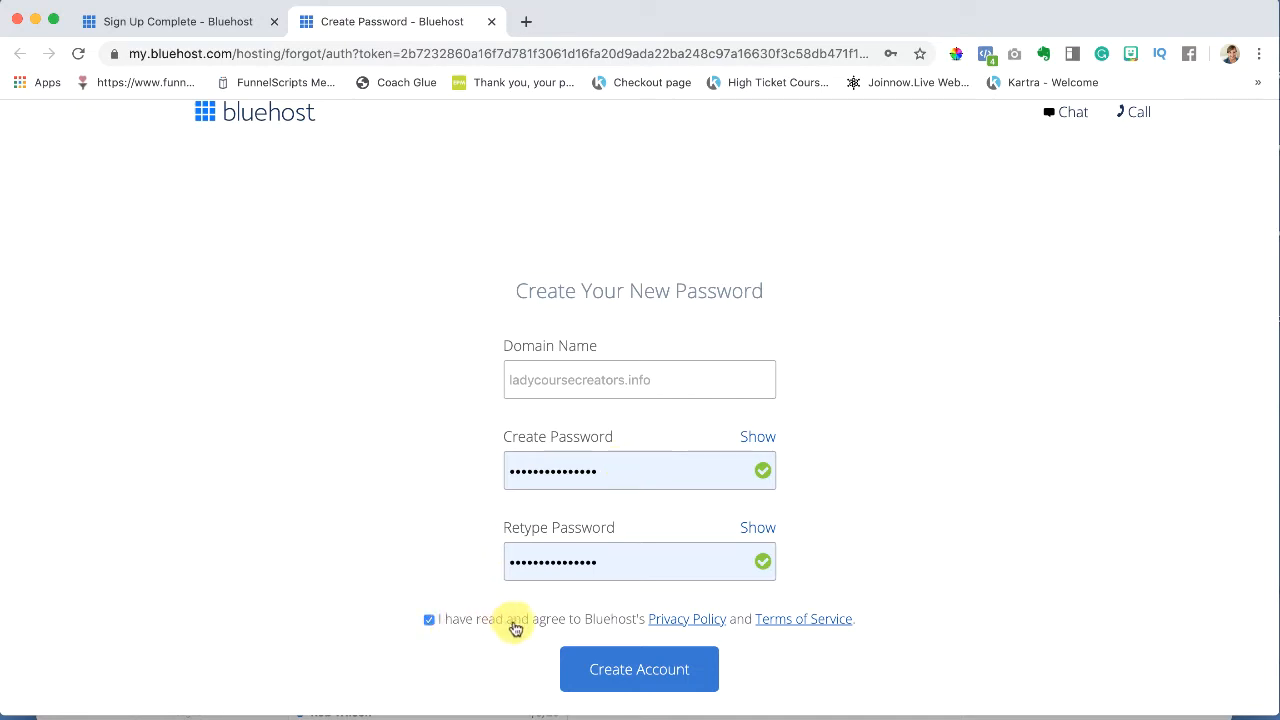
{"action": "left_click", "coordinate": [645, 671]}
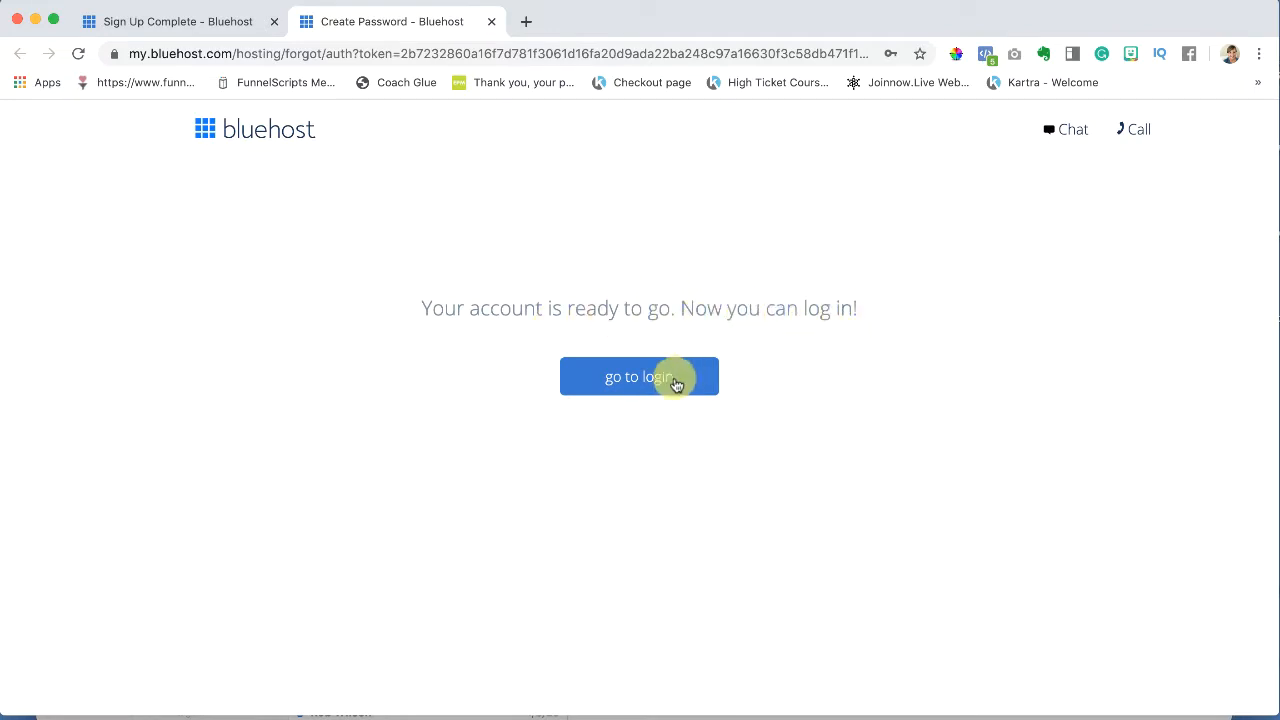
Step: Log in to the hosting account for ladycoursecreators.info, filling in the saved account password
{"action": "left_click", "coordinate": [648, 387]}
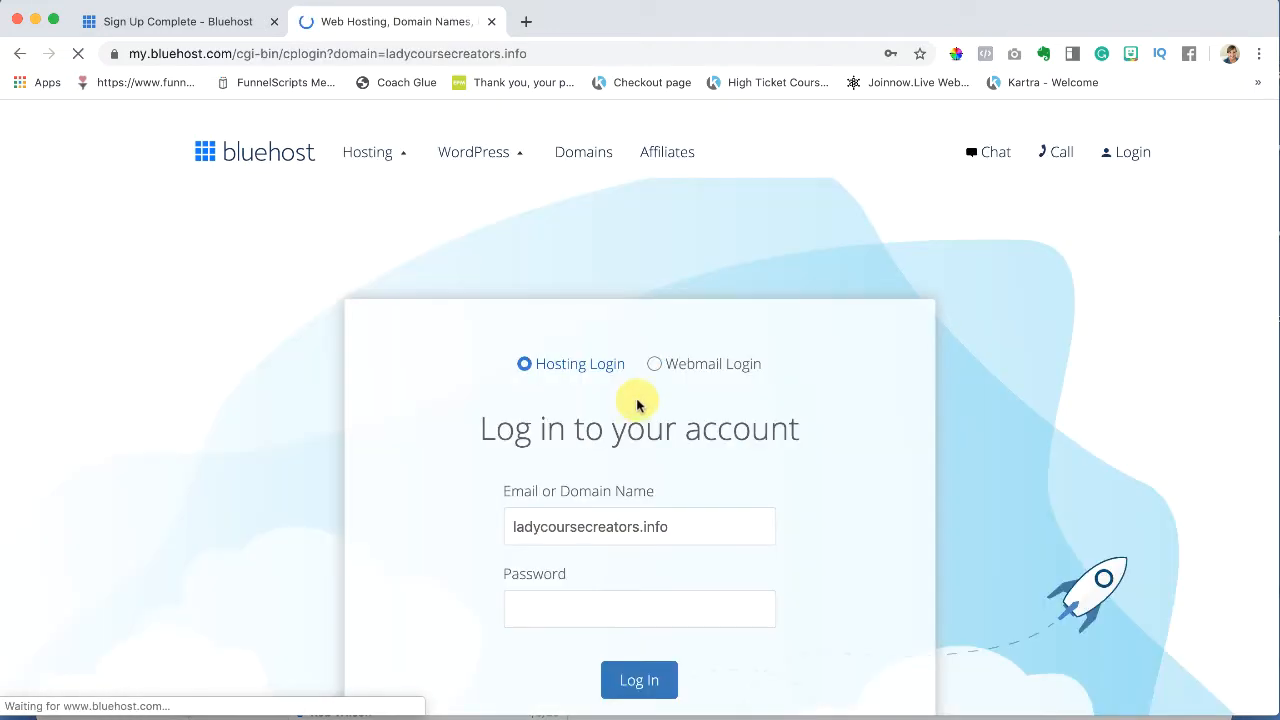
{"action": "scroll", "coordinate": [637, 403], "scroll_direction": "down", "scroll_amount": 1}
{"action": "scroll", "coordinate": [529, 551], "scroll_direction": "down", "scroll_amount": 1}
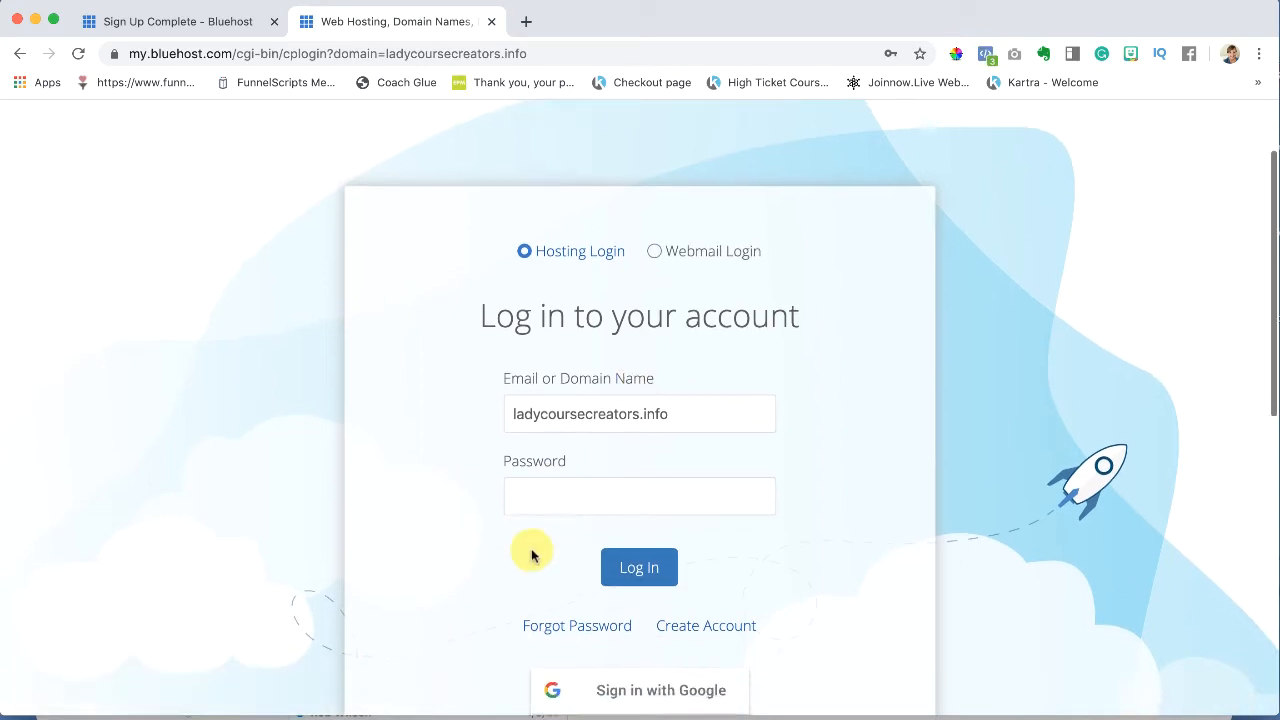
{"action": "left_click", "coordinate": [530, 496]}
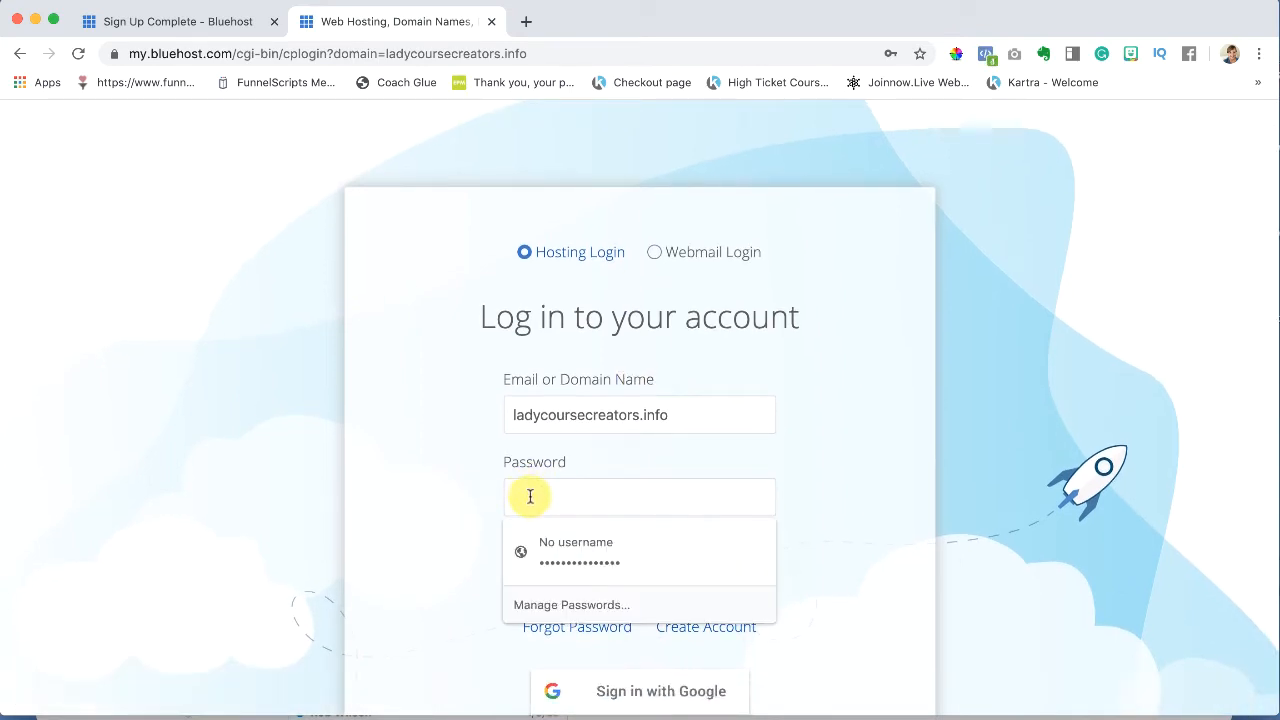
{"action": "key", "text": "Down"}
{"action": "key", "text": "Return"}
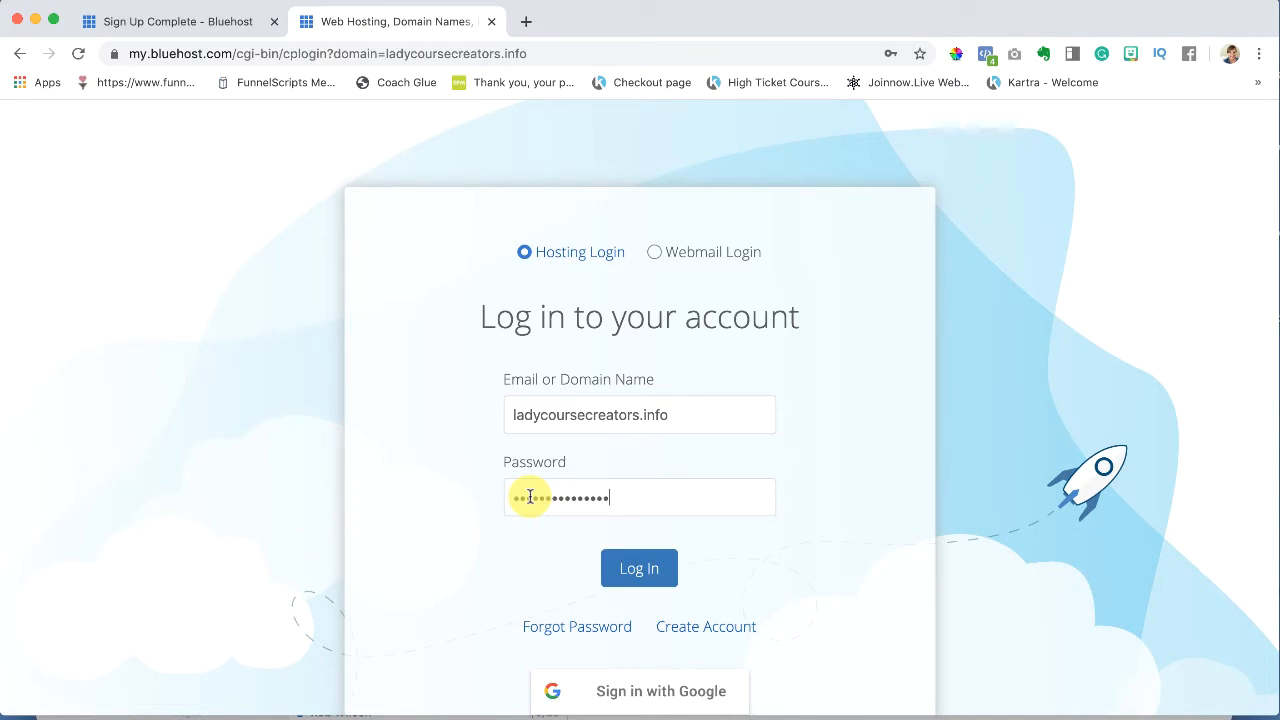
{"action": "left_click", "coordinate": [630, 570]}
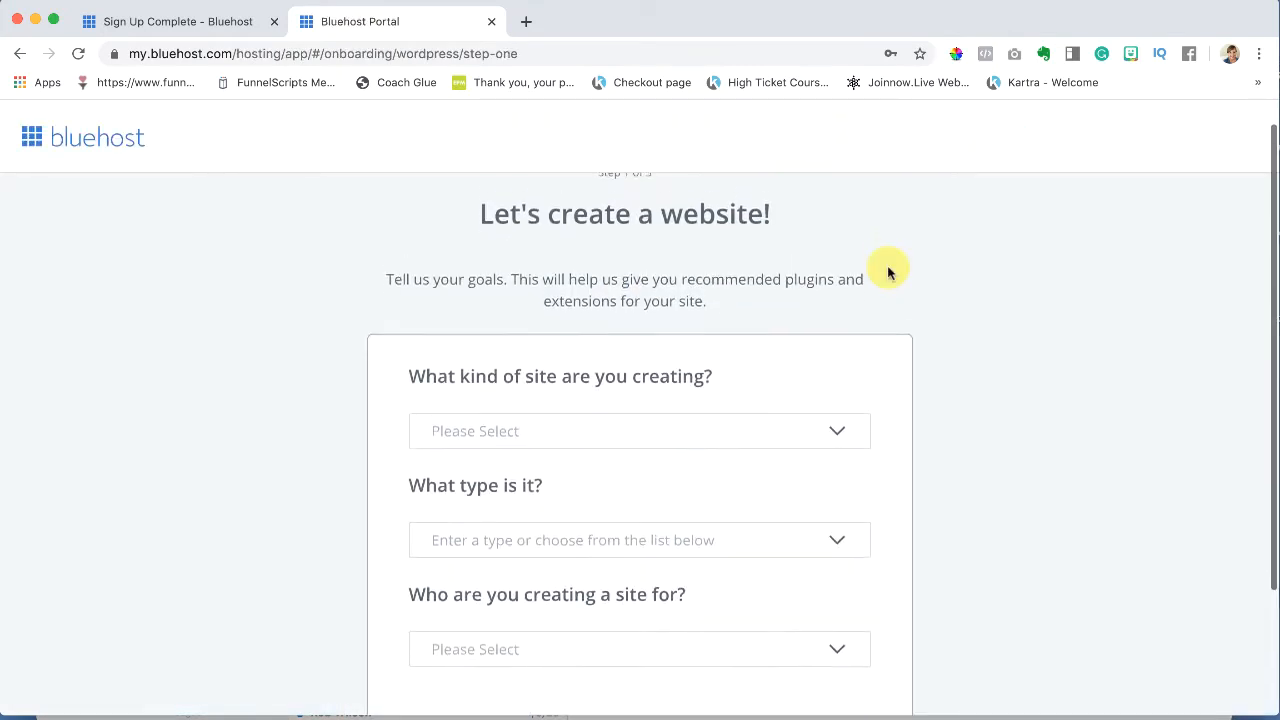
Step: Skip the website goals questionnaire and open the site's WordPress admin dashboard
{"action": "scroll", "coordinate": [888, 272], "scroll_direction": "down", "scroll_amount": 1}
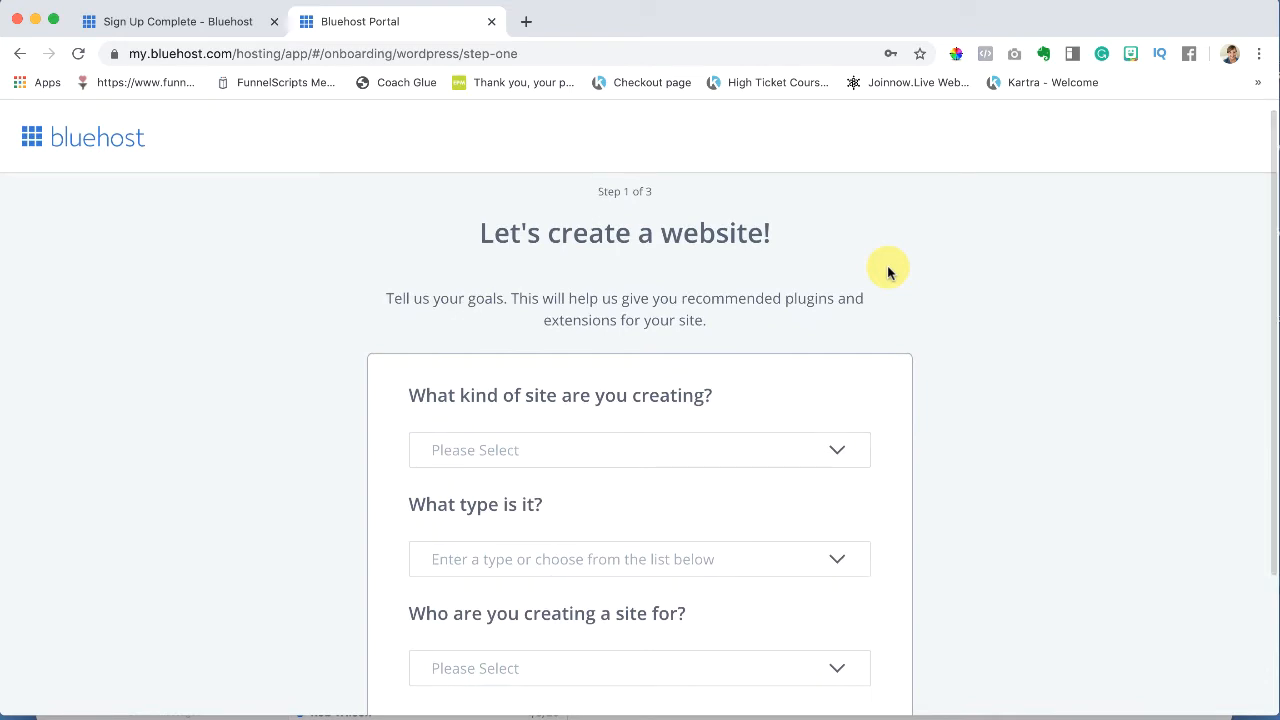
{"action": "scroll", "coordinate": [888, 272], "scroll_direction": "down", "scroll_amount": 3}
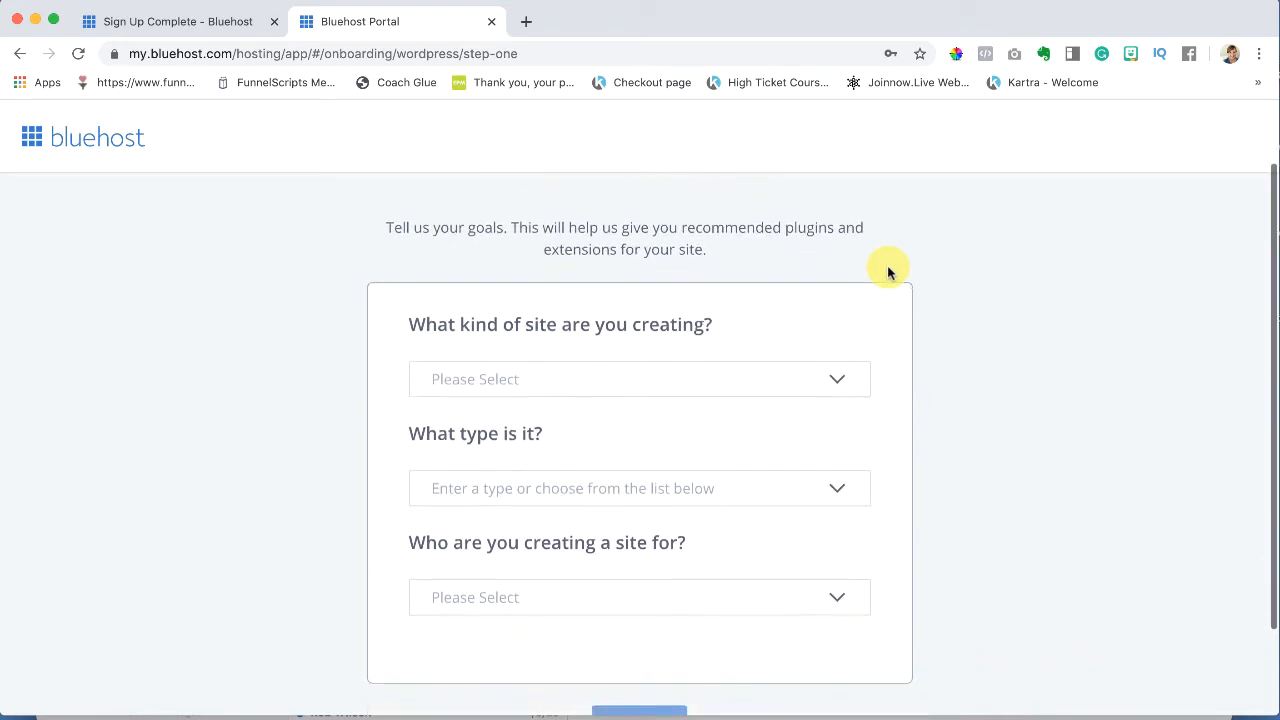
{"action": "scroll", "coordinate": [888, 272], "scroll_direction": "down", "scroll_amount": 2}
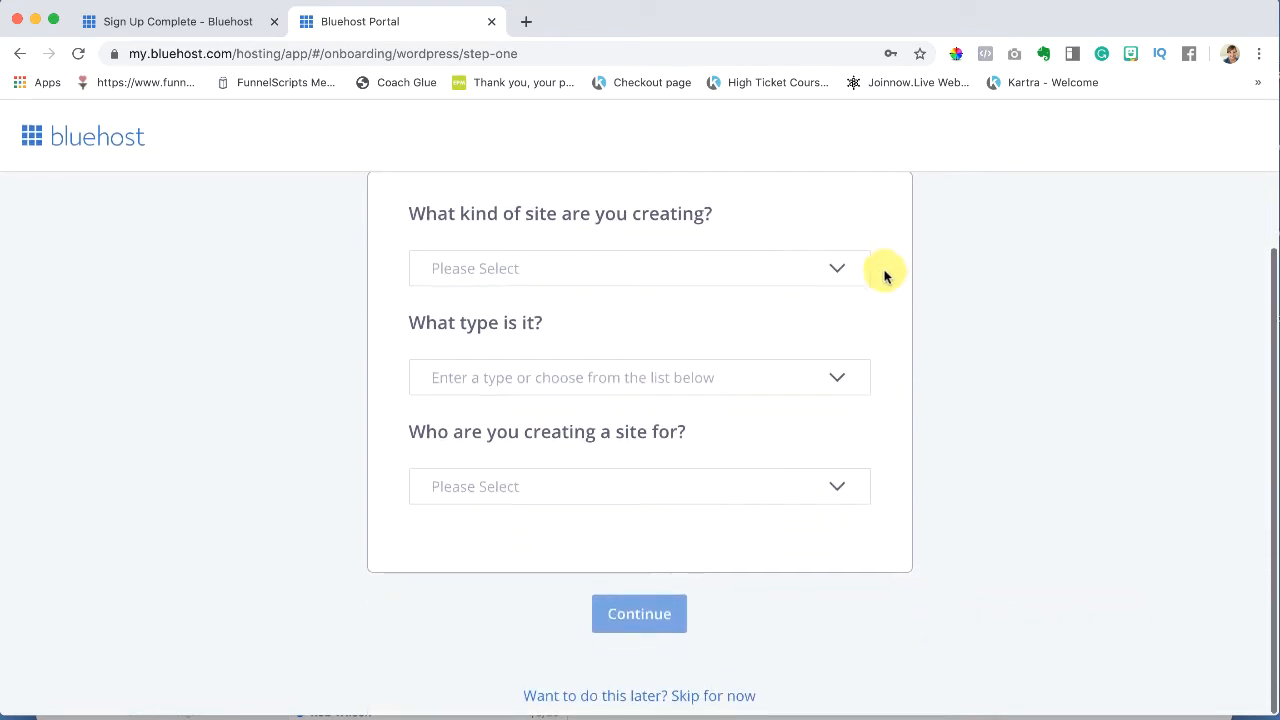
{"action": "left_click", "coordinate": [698, 700]}
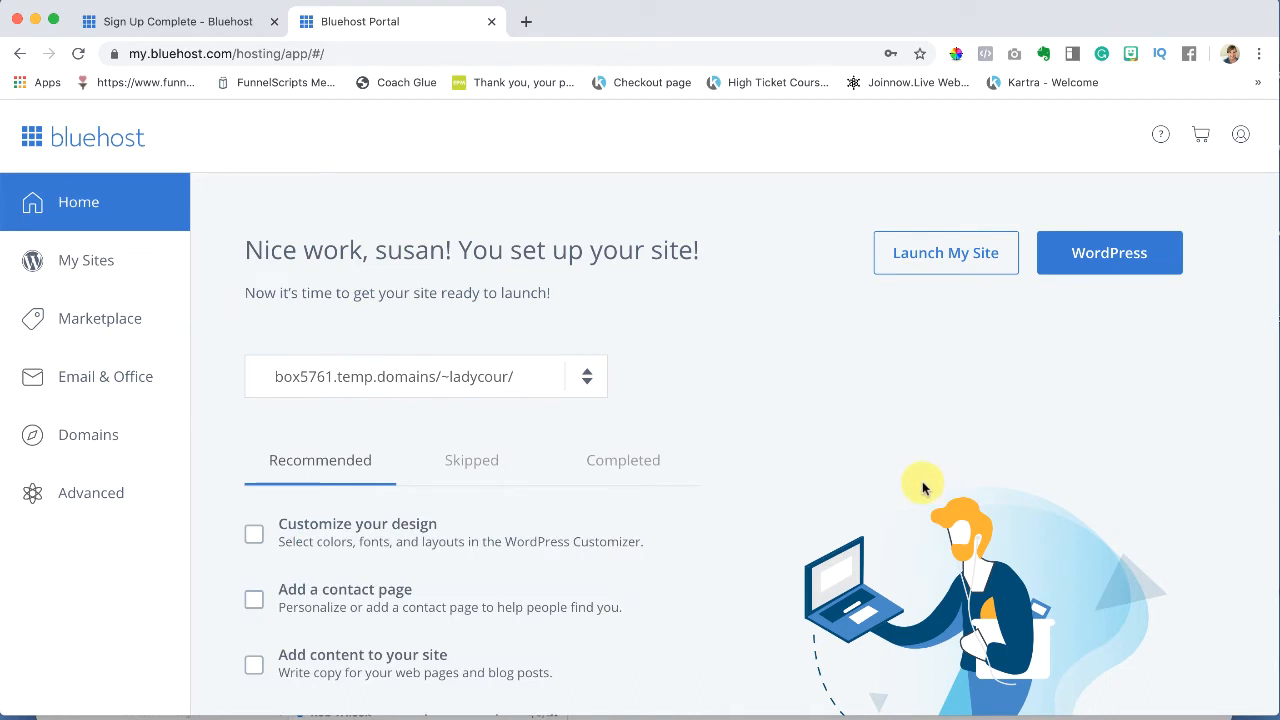
{"action": "scroll", "coordinate": [600, 420], "scroll_direction": "down", "scroll_amount": 1}
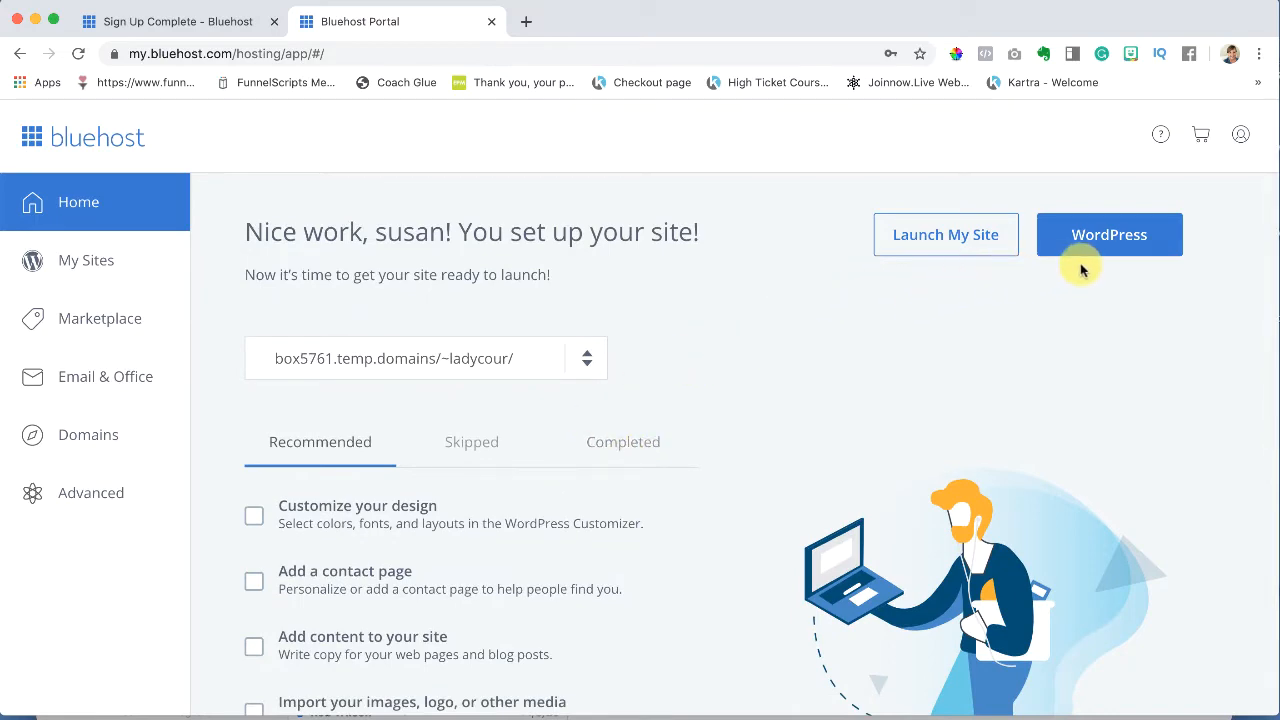
{"action": "left_click", "coordinate": [1107, 247]}
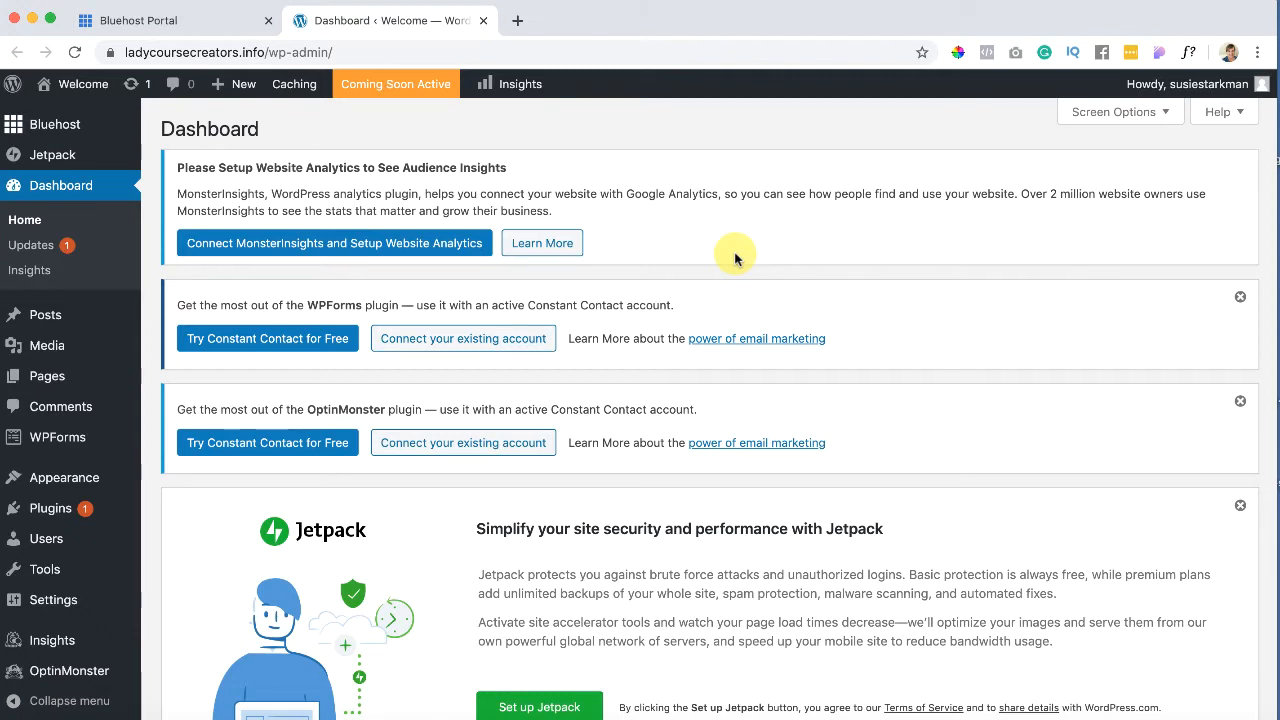
Step: Open the list of installed plugins and review the preinstalled ones
{"action": "mouse_move", "coordinate": [44, 509]}
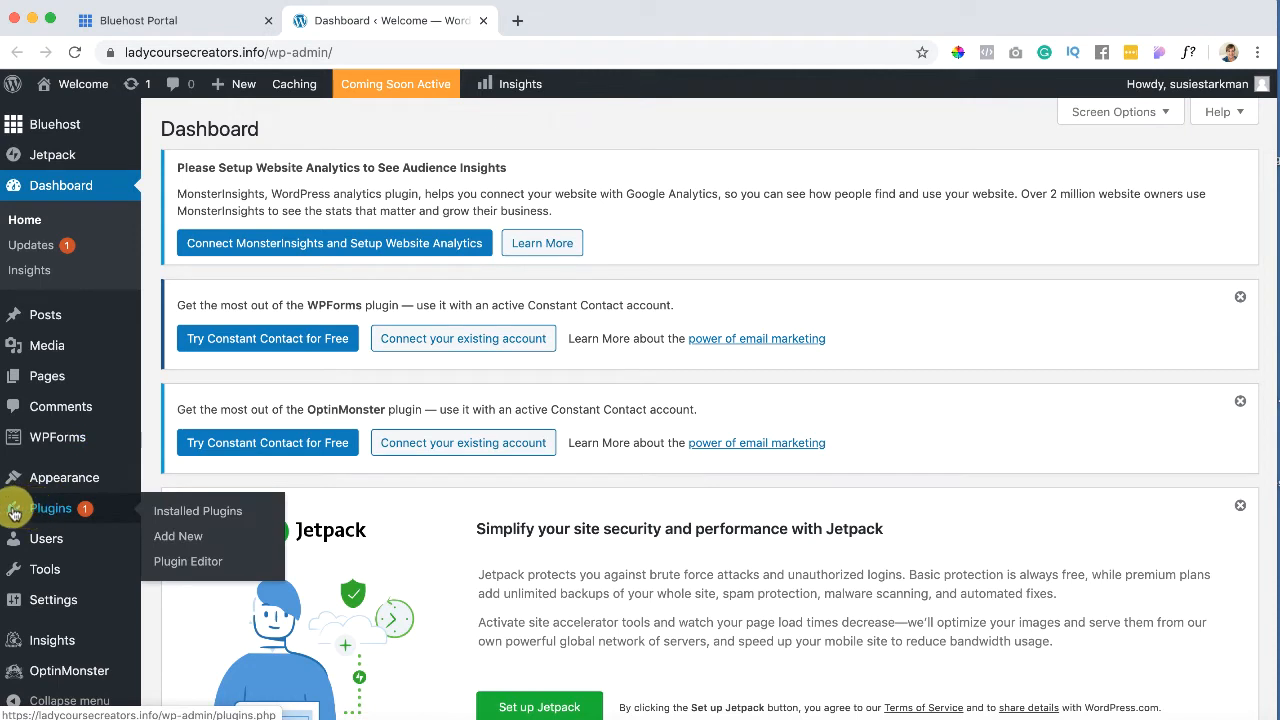
{"action": "left_click", "coordinate": [177, 512]}
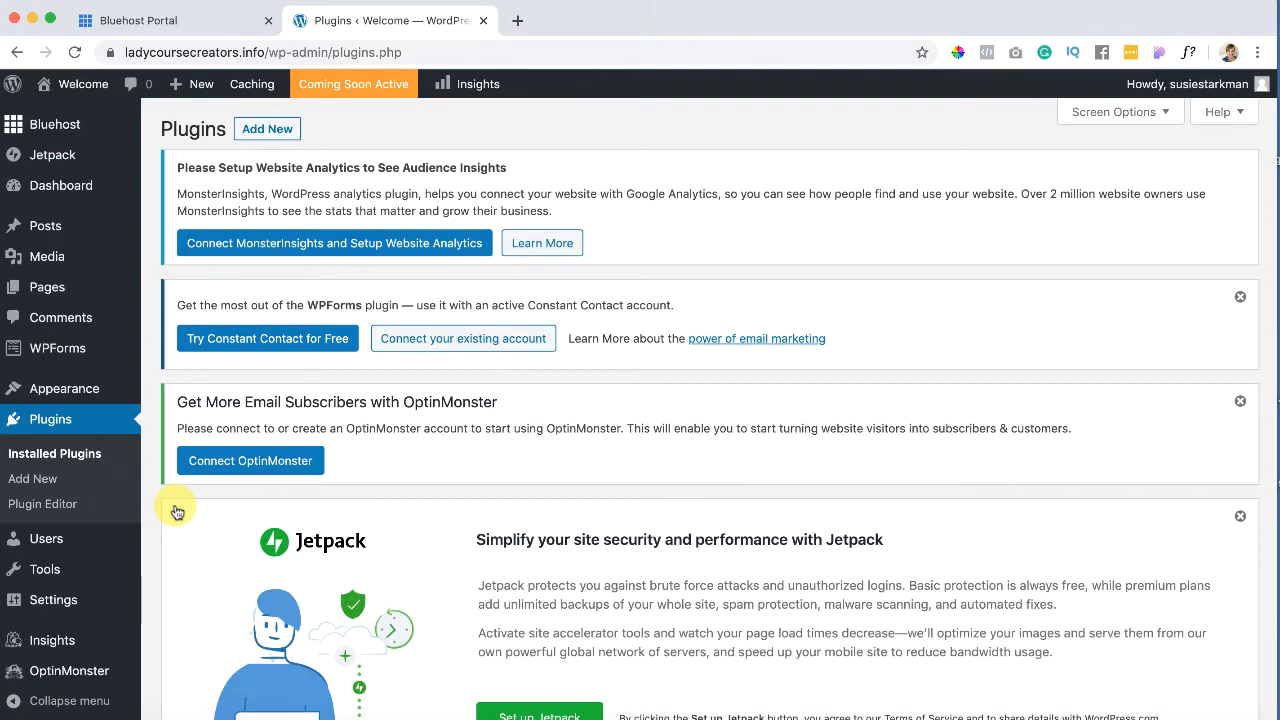
{"action": "scroll", "coordinate": [177, 512], "scroll_direction": "down", "scroll_amount": 5}
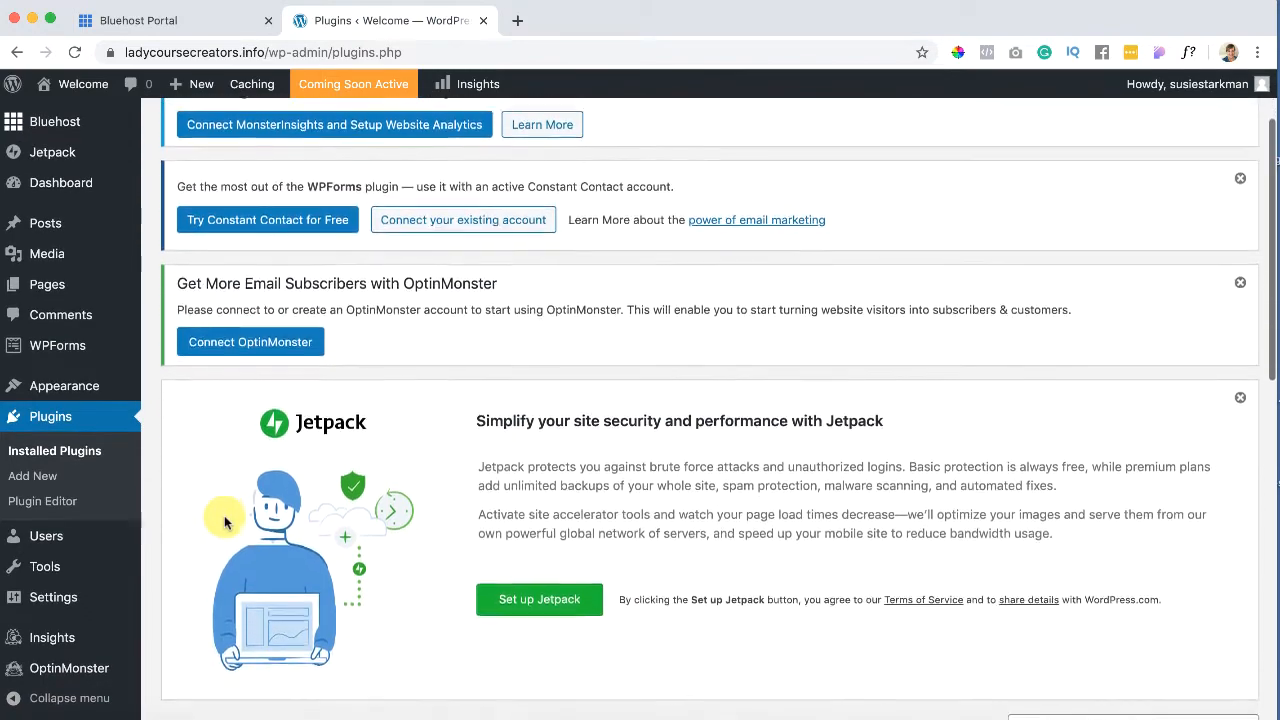
{"action": "scroll", "coordinate": [225, 521], "scroll_direction": "down", "scroll_amount": 5}
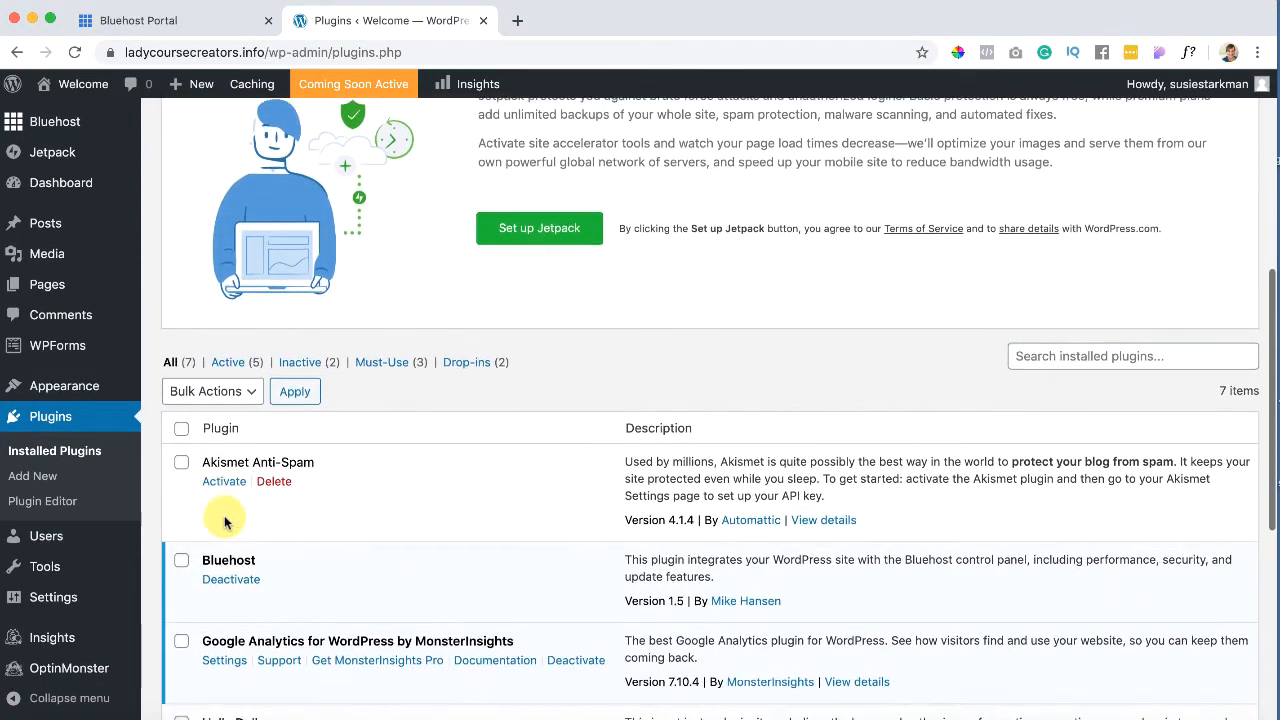
{"action": "scroll", "coordinate": [225, 525], "scroll_direction": "down", "scroll_amount": 5}
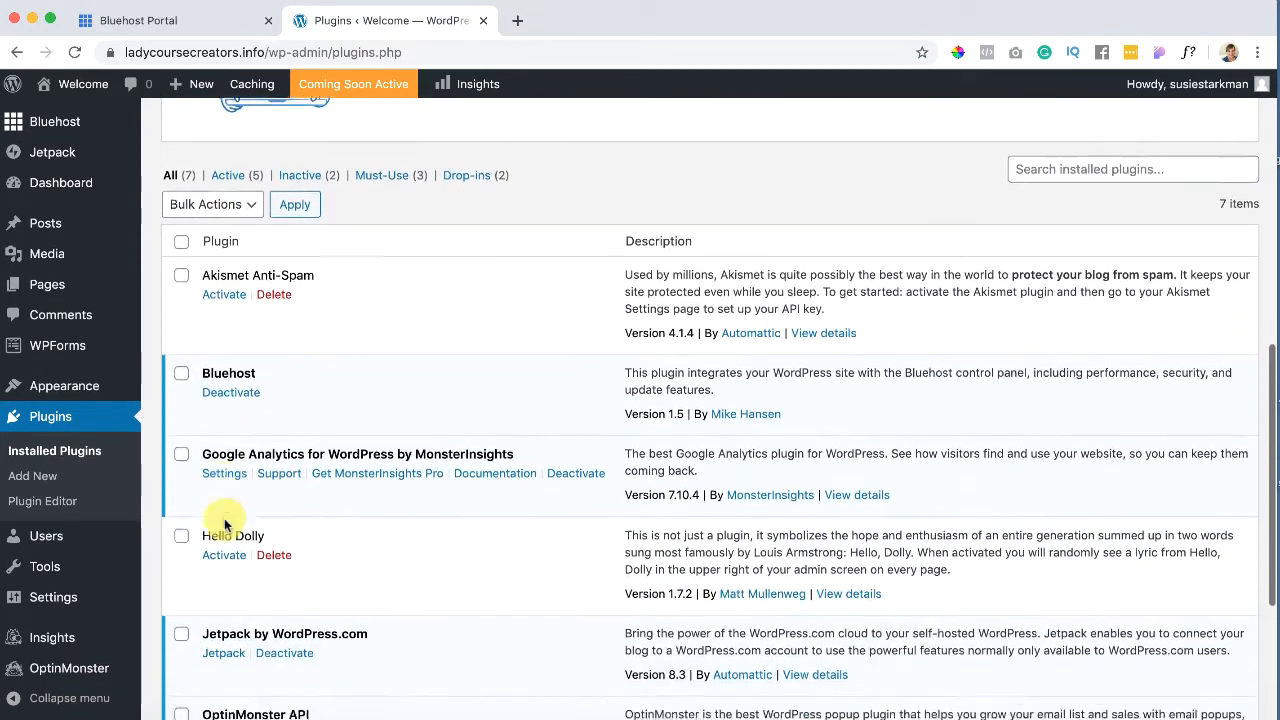
{"action": "scroll", "coordinate": [225, 525], "scroll_direction": "down", "scroll_amount": 1}
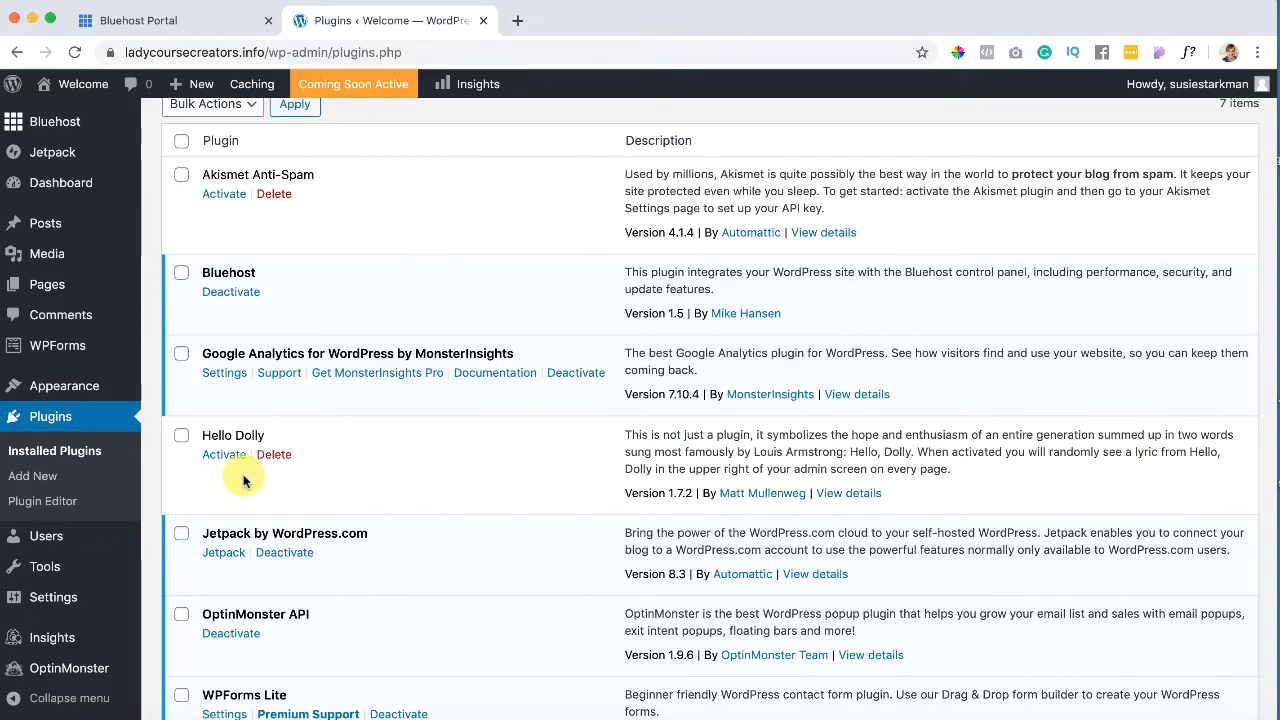
{"action": "scroll", "coordinate": [318, 277], "scroll_direction": "up", "scroll_amount": 2}
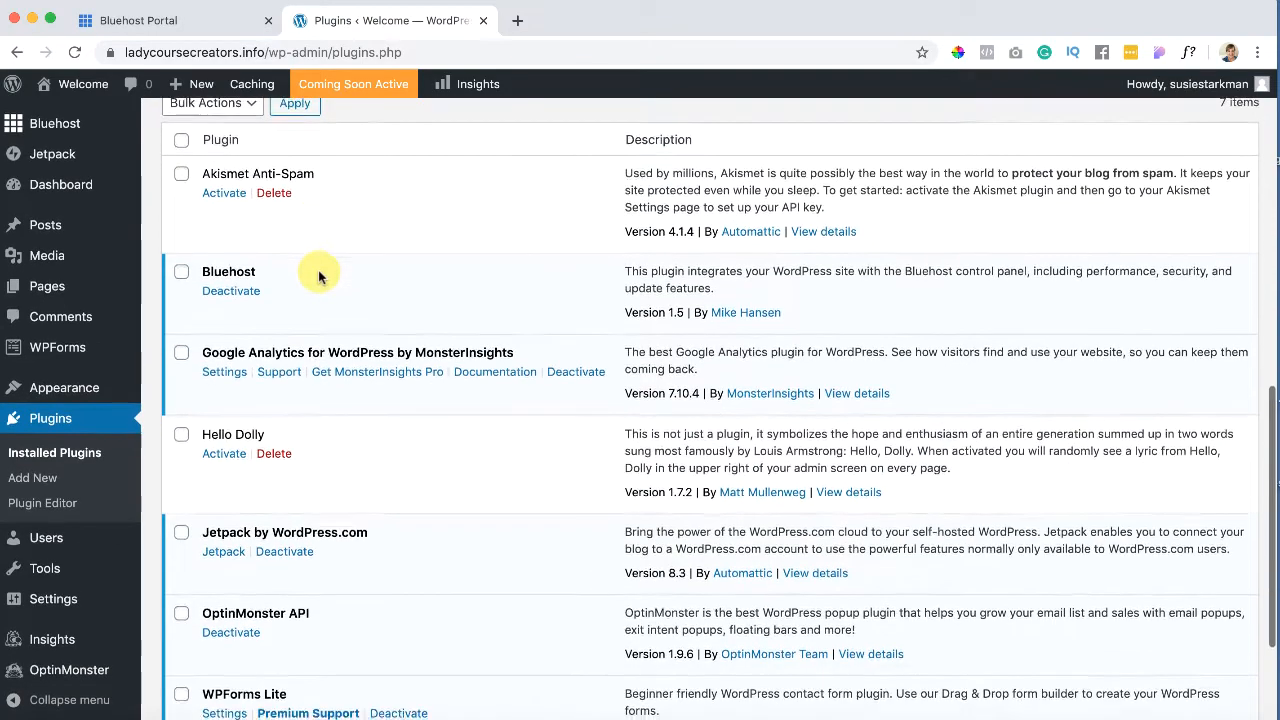
{"action": "scroll", "coordinate": [316, 274], "scroll_direction": "down", "scroll_amount": 1}
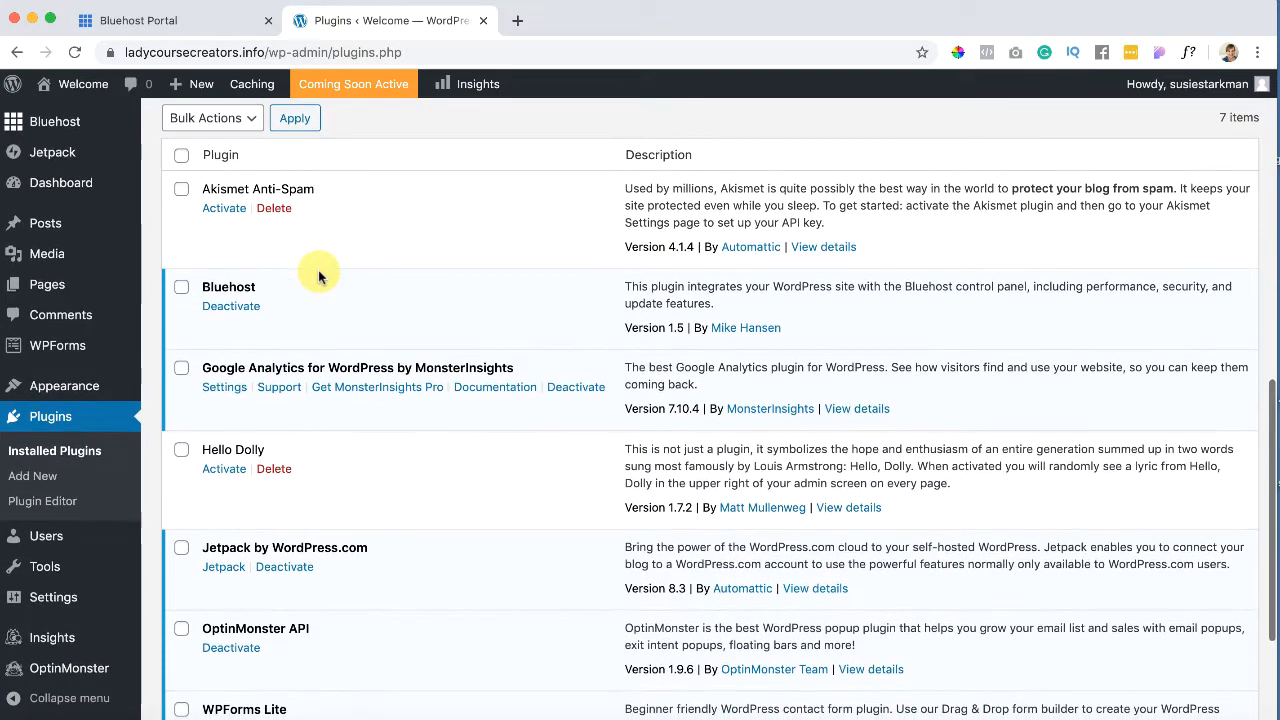
Step: Bulk delete the Akismet Anti-Spam, Hello Dolly, Jetpack by WordPress.com, OptinMonster API and WPForms Lite plugins together with their data
{"action": "left_click", "coordinate": [181, 192]}
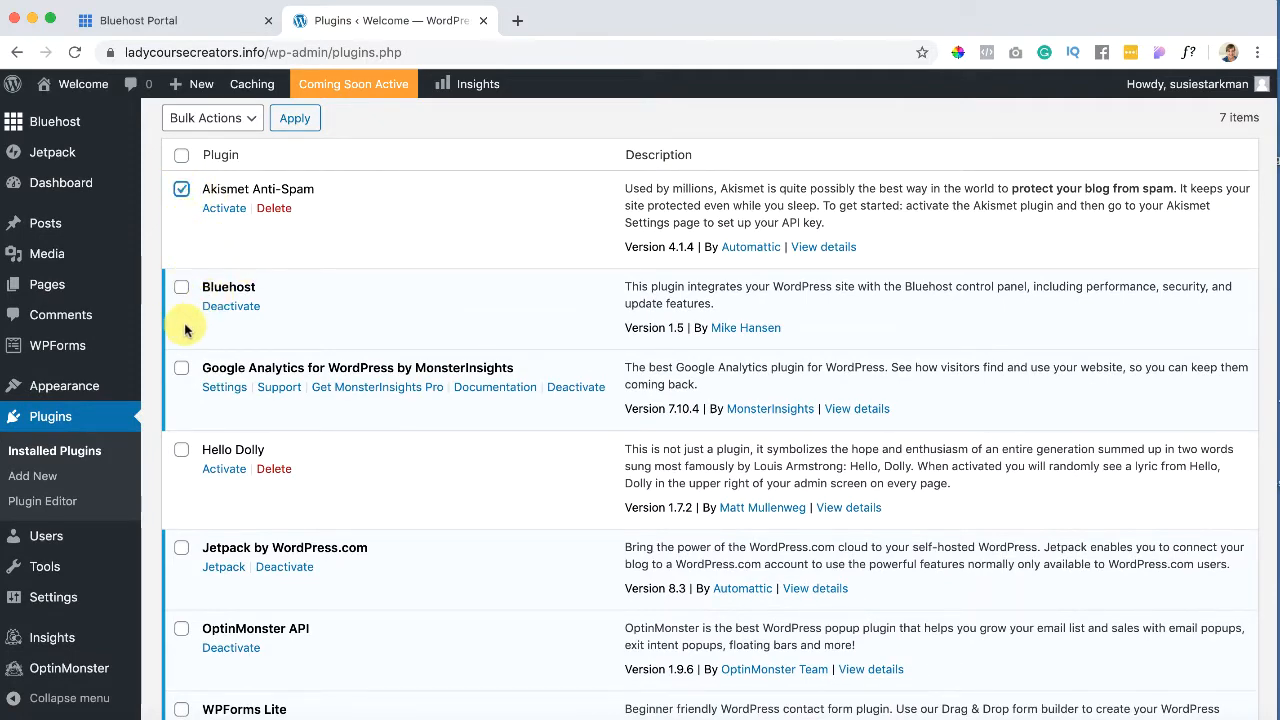
{"action": "scroll", "coordinate": [183, 330], "scroll_direction": "down", "scroll_amount": 1}
{"action": "scroll", "coordinate": [183, 330], "scroll_direction": "down", "scroll_amount": 2}
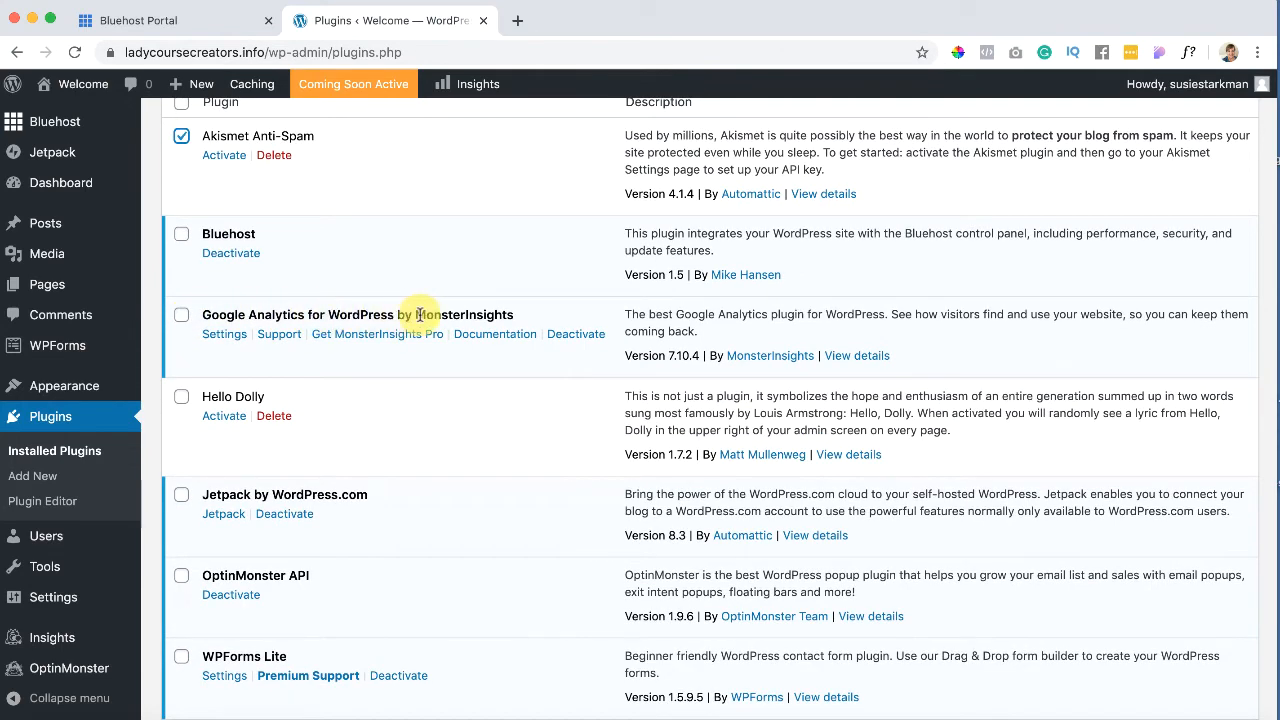
{"action": "scroll", "coordinate": [375, 345], "scroll_direction": "down", "scroll_amount": 2}
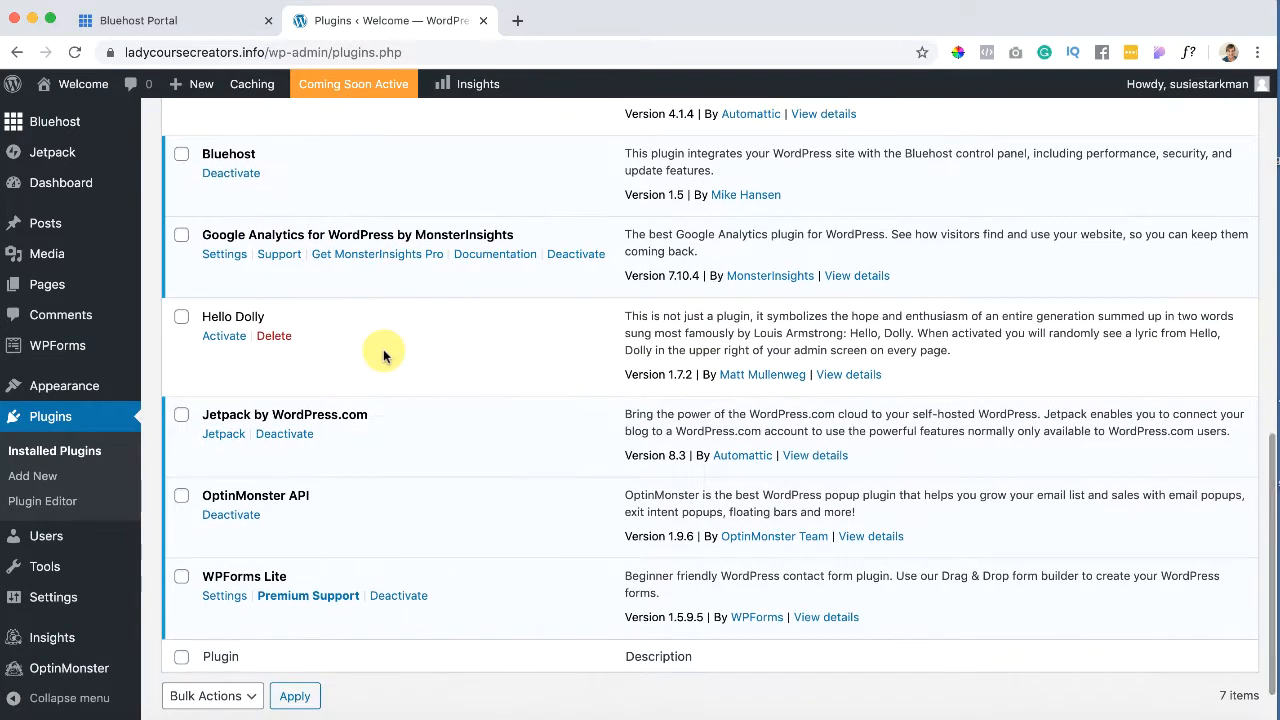
{"action": "left_click", "coordinate": [181, 317]}
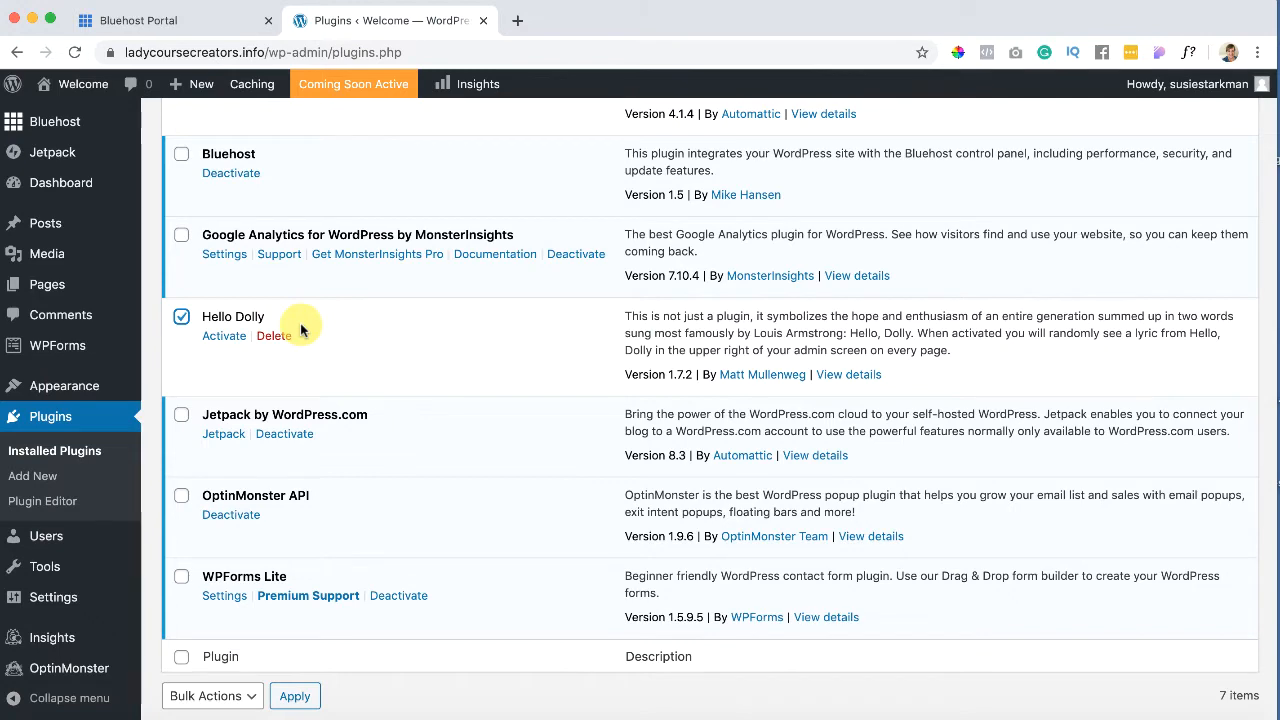
{"action": "scroll", "coordinate": [206, 366], "scroll_direction": "down", "scroll_amount": 1}
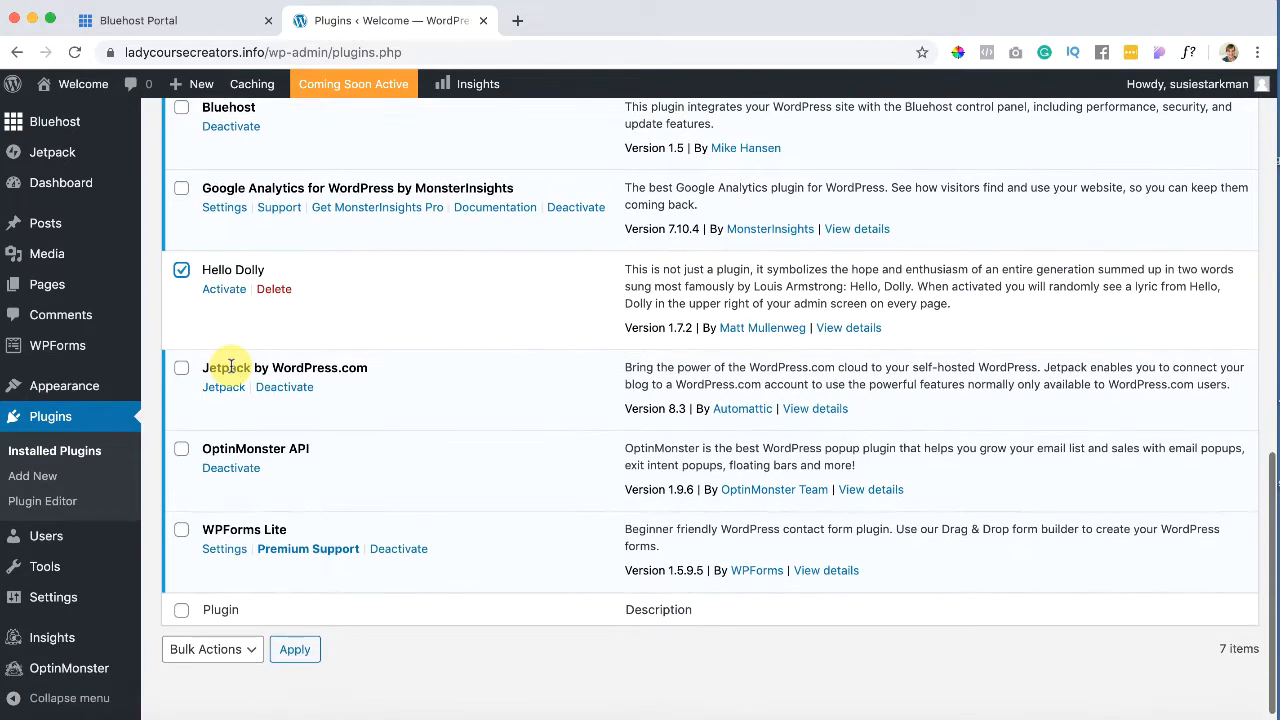
{"action": "left_click", "coordinate": [179, 369]}
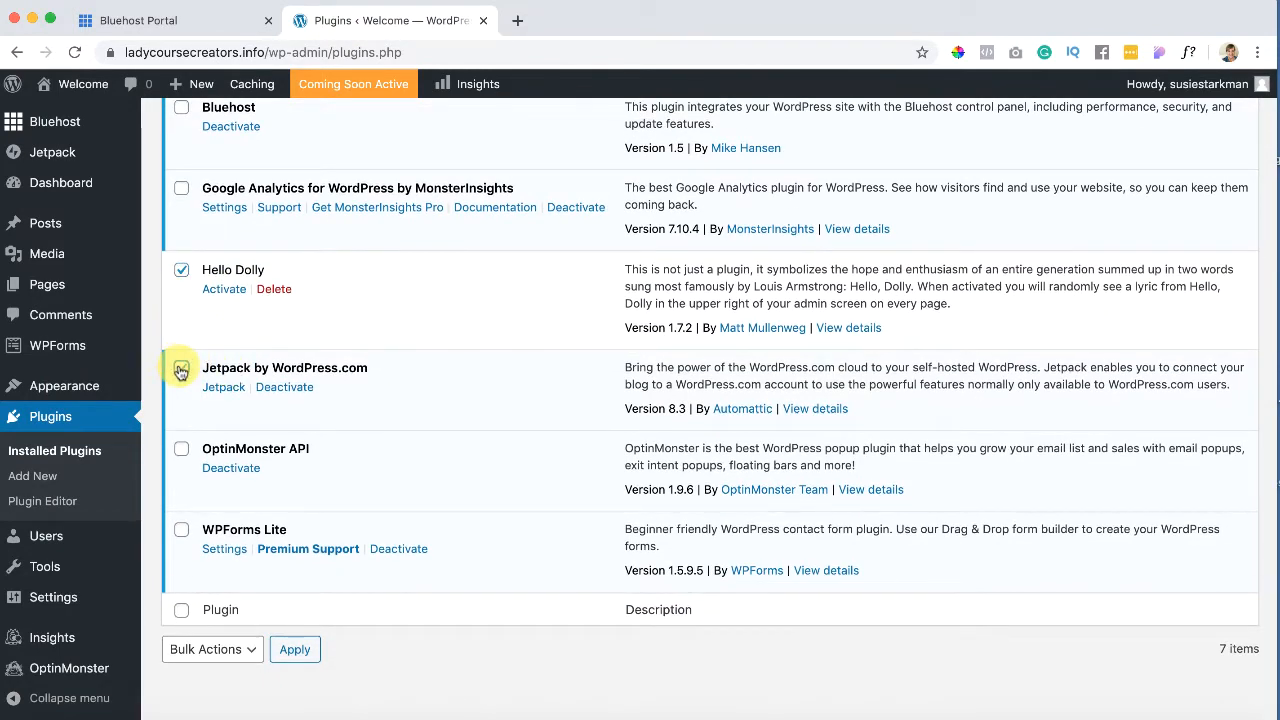
{"action": "left_click", "coordinate": [181, 449]}
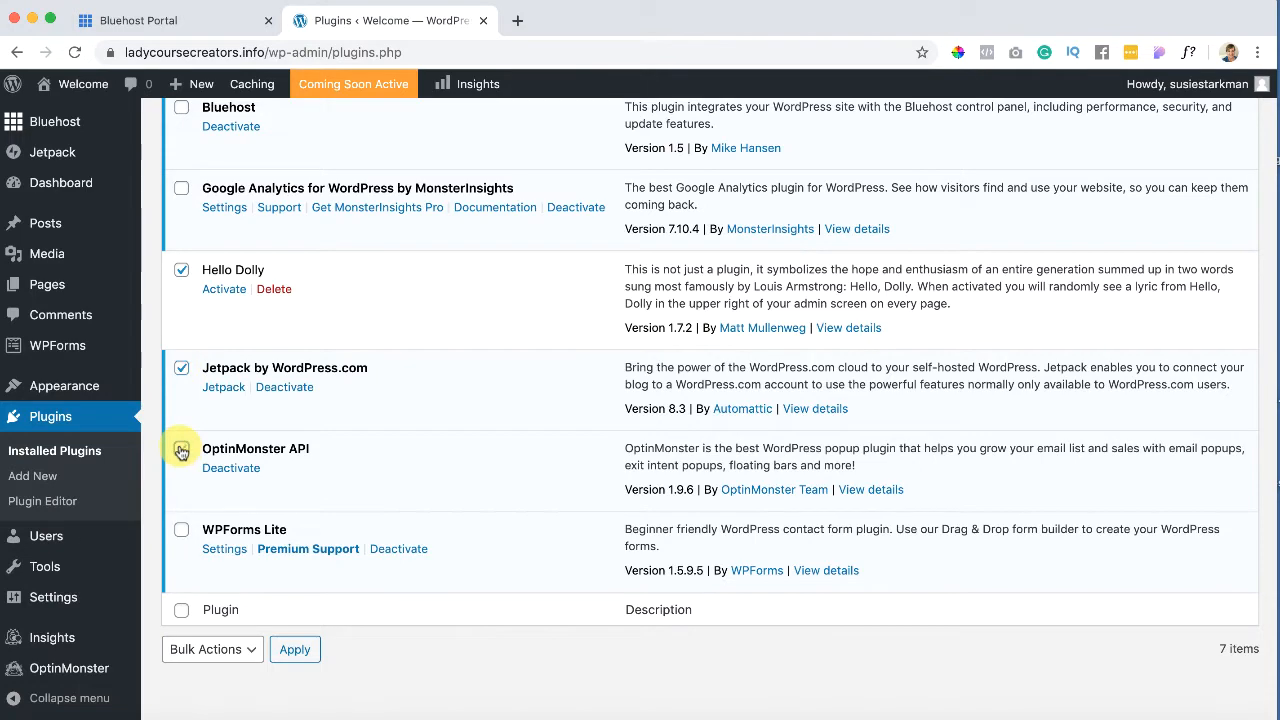
{"action": "left_click", "coordinate": [182, 530]}
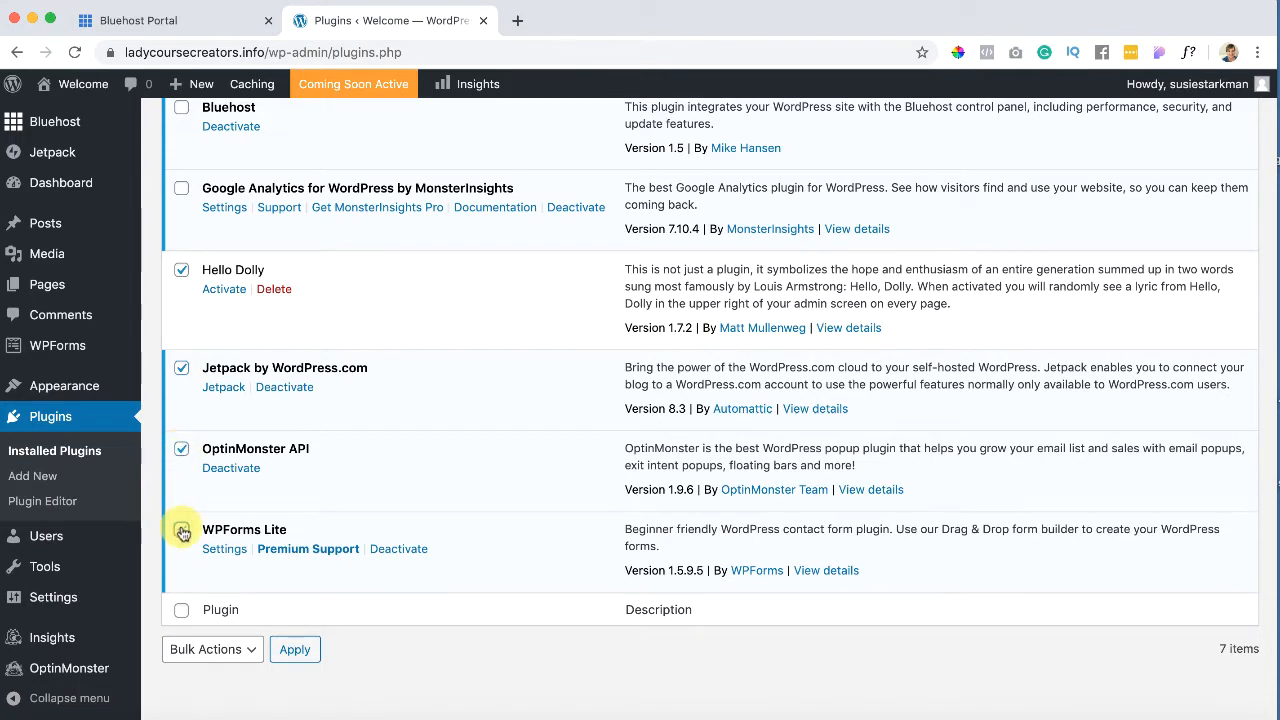
{"action": "scroll", "coordinate": [195, 390], "scroll_direction": "up", "scroll_amount": 3}
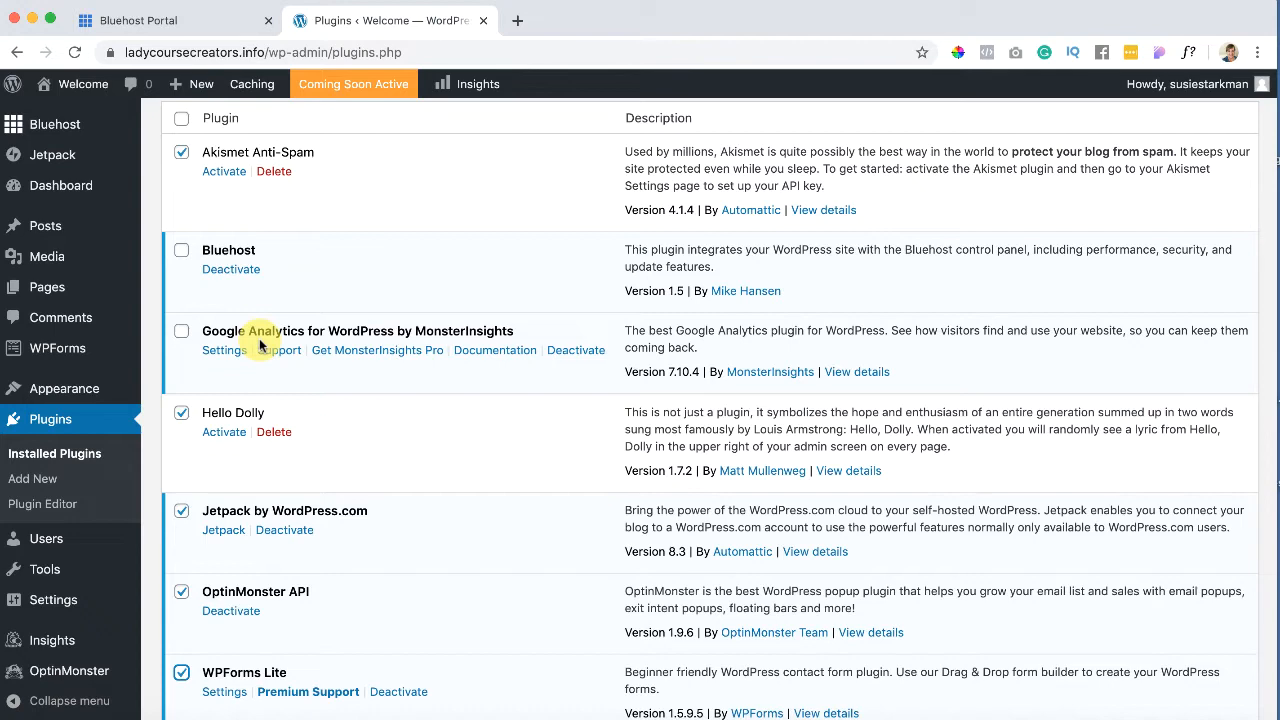
{"action": "scroll", "coordinate": [260, 345], "scroll_direction": "up", "scroll_amount": 3}
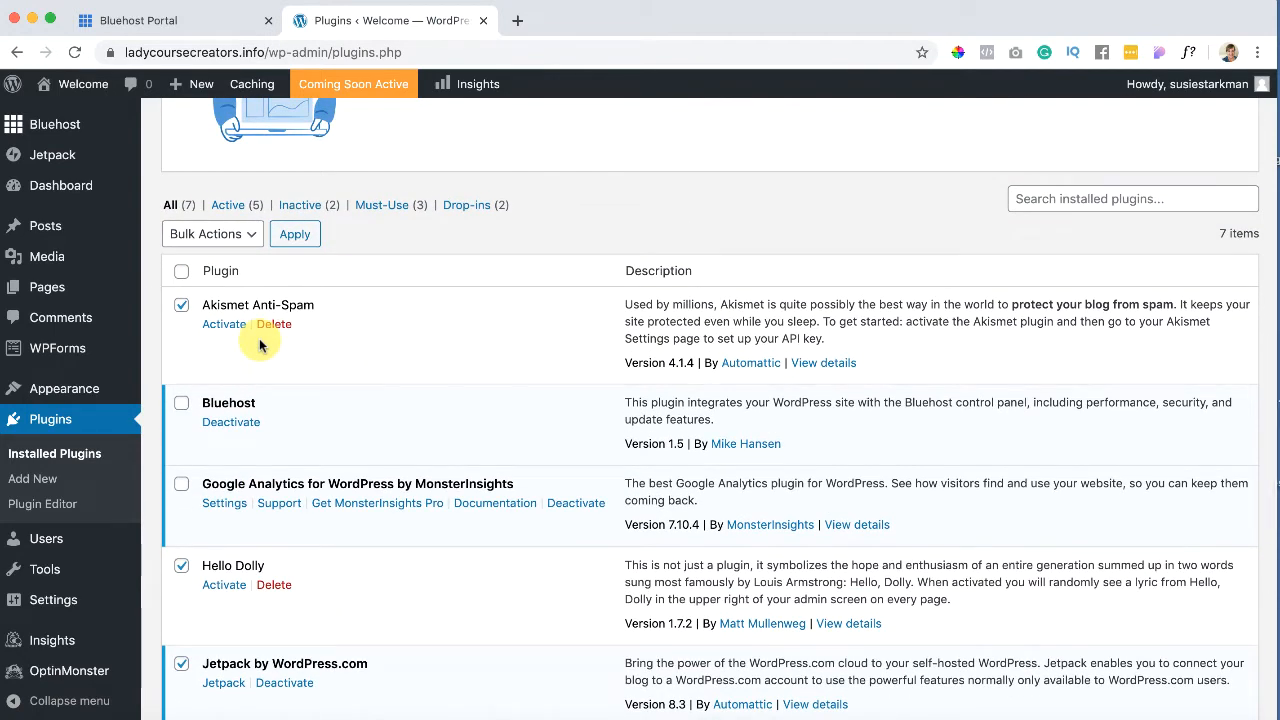
{"action": "scroll", "coordinate": [260, 345], "scroll_direction": "down", "scroll_amount": 1}
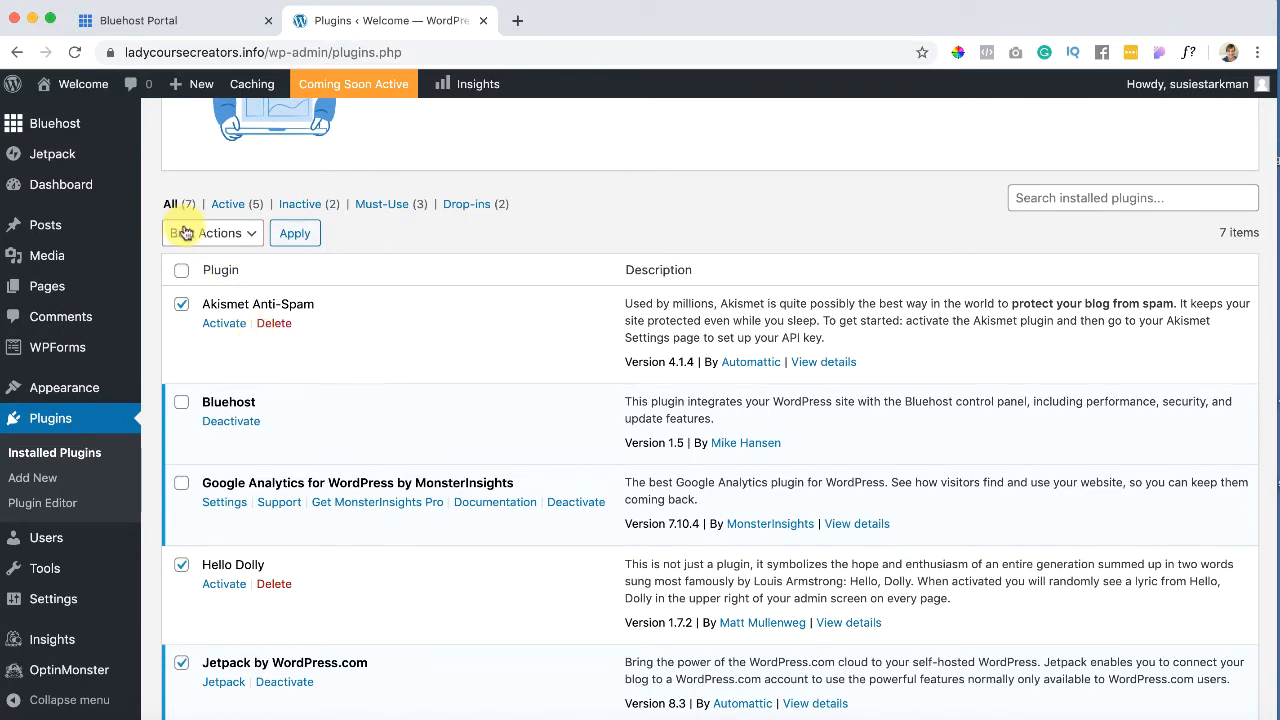
{"action": "left_click", "coordinate": [245, 233]}
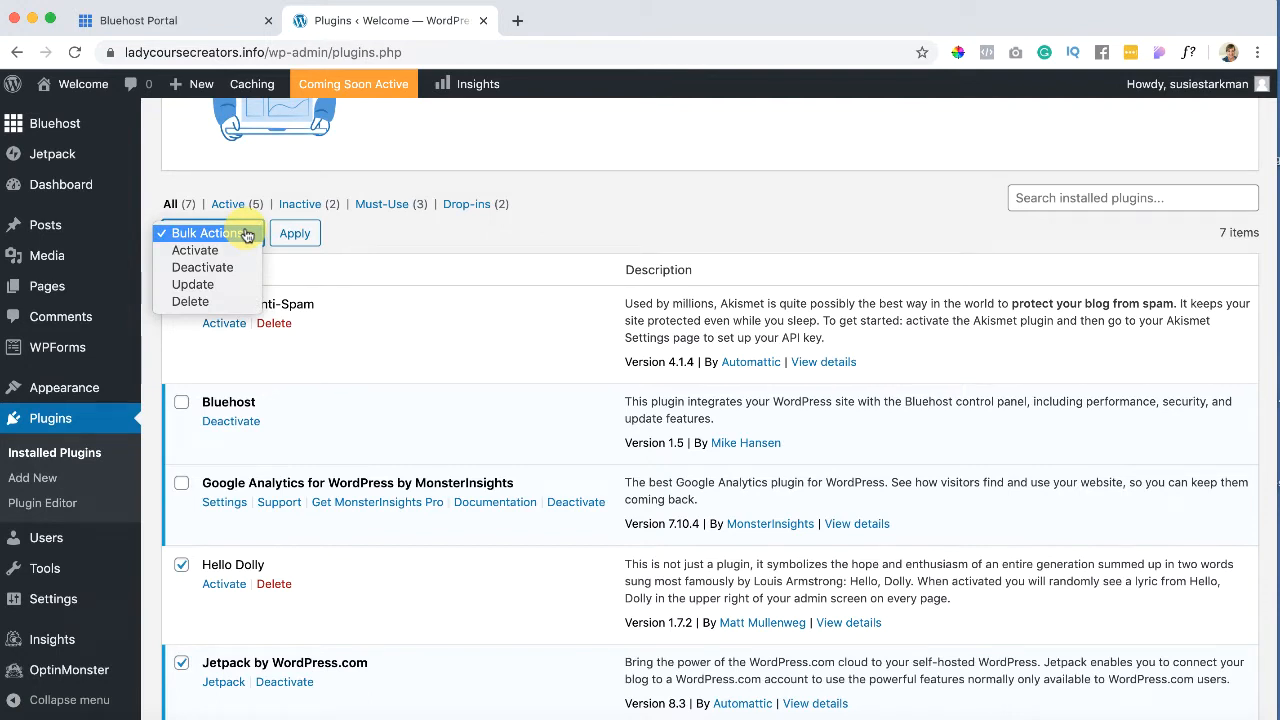
{"action": "left_click", "coordinate": [215, 301]}
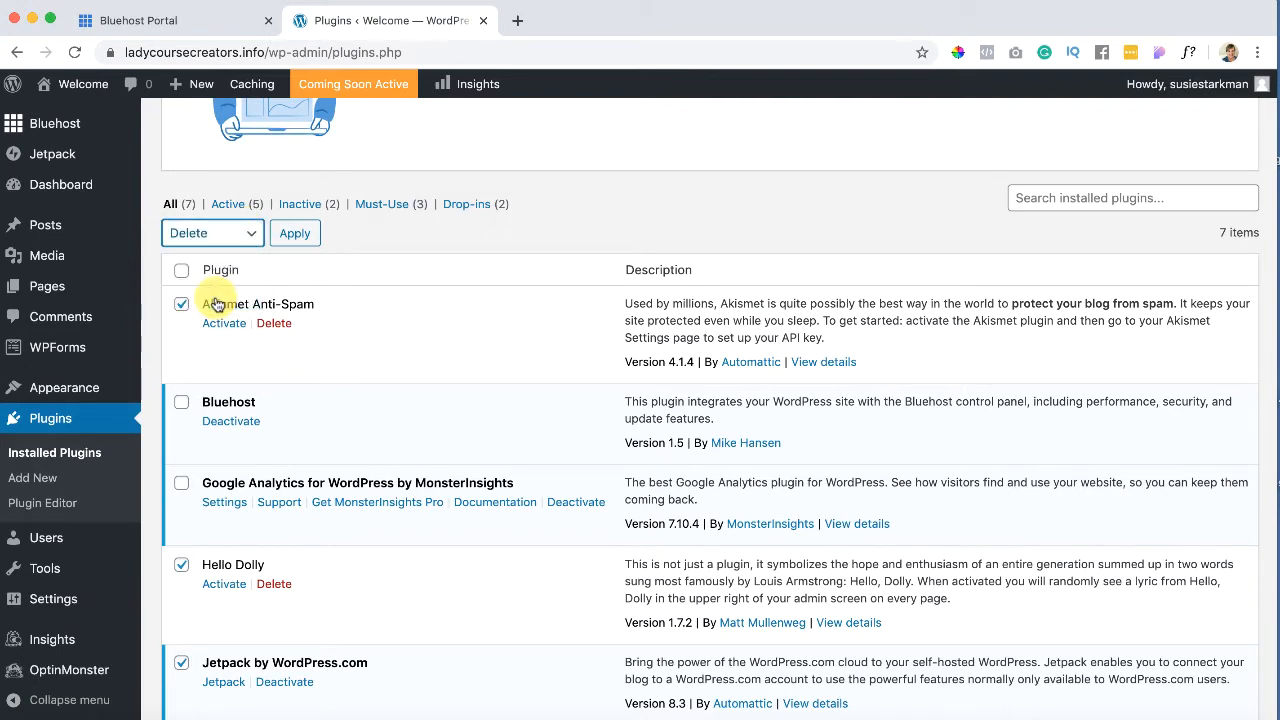
{"action": "left_click", "coordinate": [295, 235]}
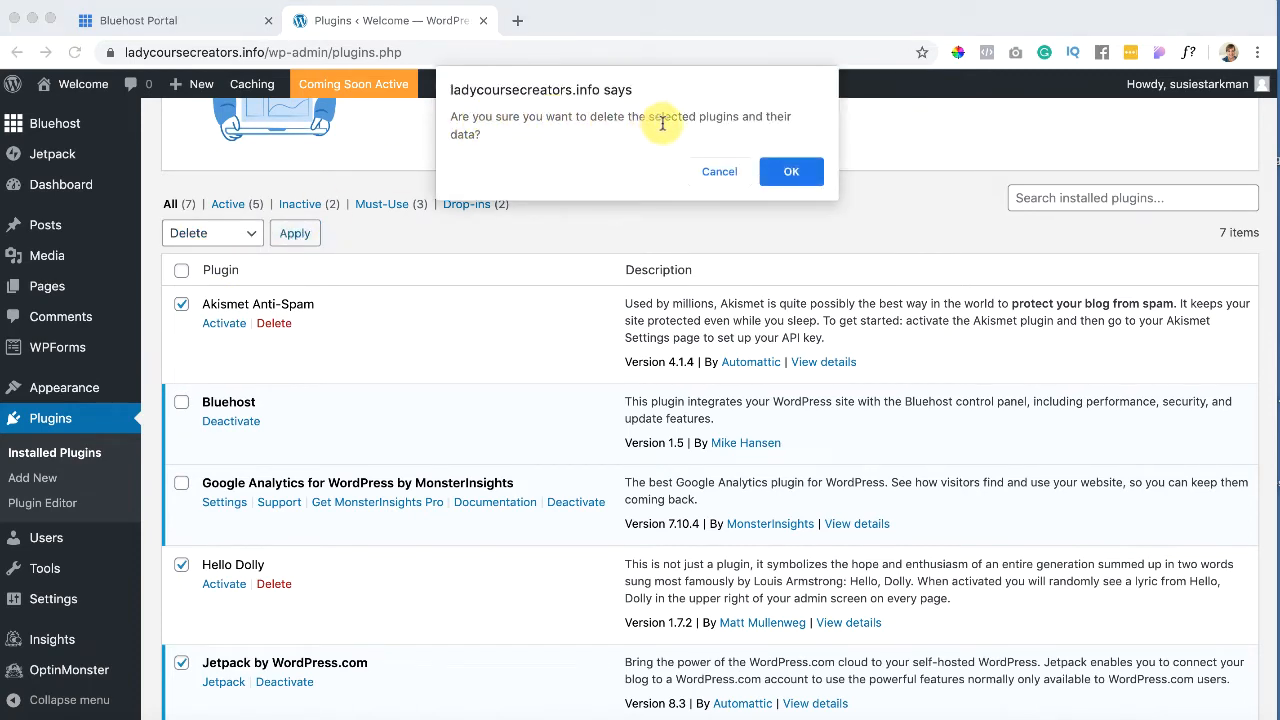
{"action": "left_click", "coordinate": [790, 172]}
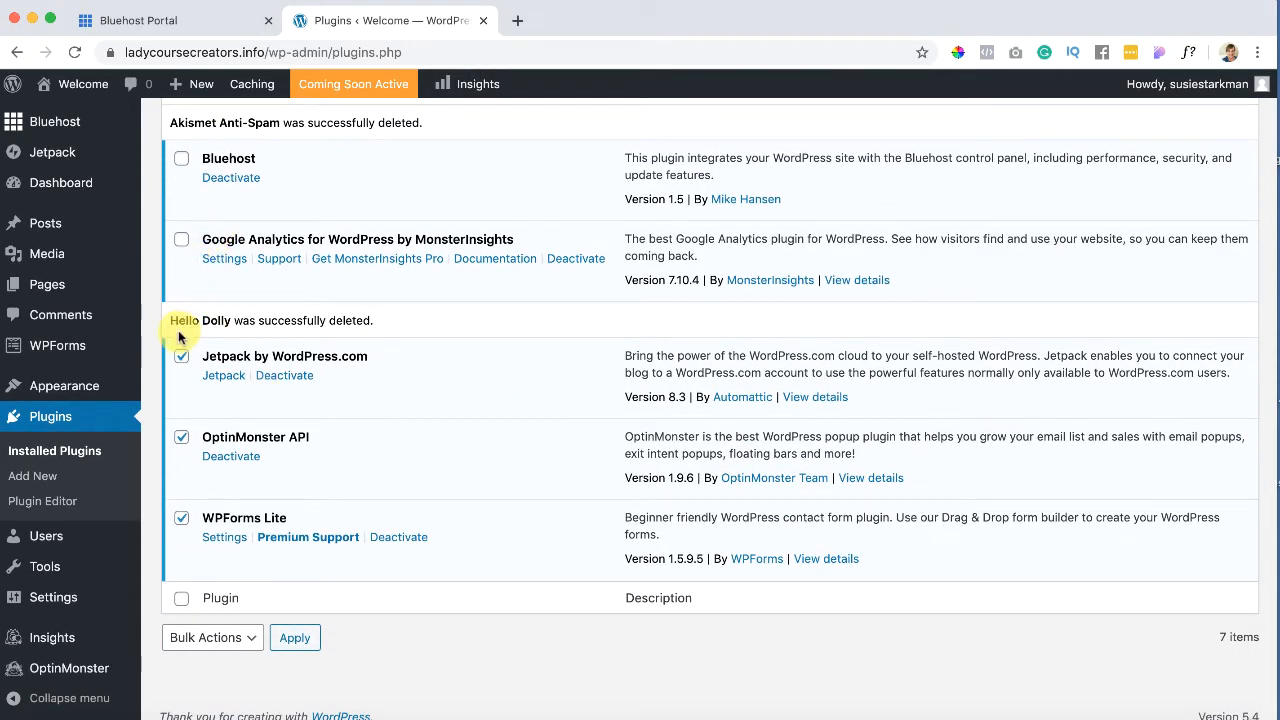
Step: Deactivate the Jetpack by WordPress.com plugin and delete it together with its data
{"action": "left_click", "coordinate": [285, 380]}
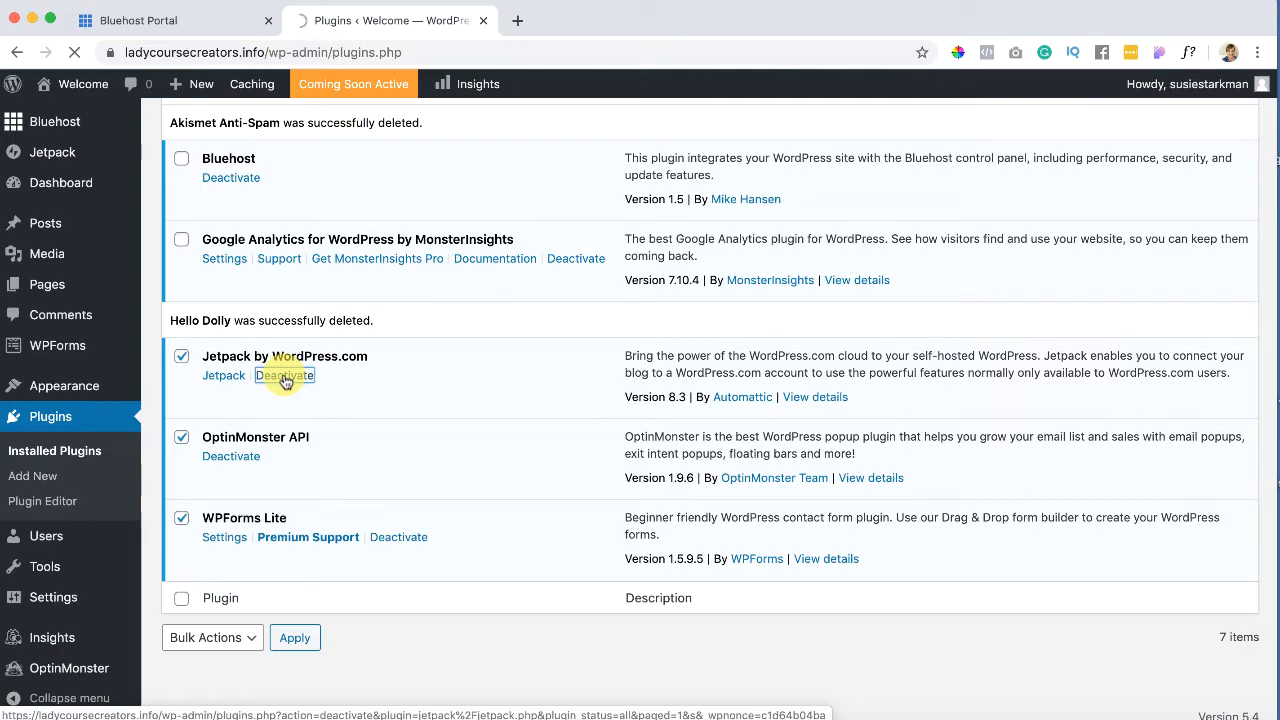
{"action": "scroll", "coordinate": [285, 380], "scroll_direction": "down", "scroll_amount": 5}
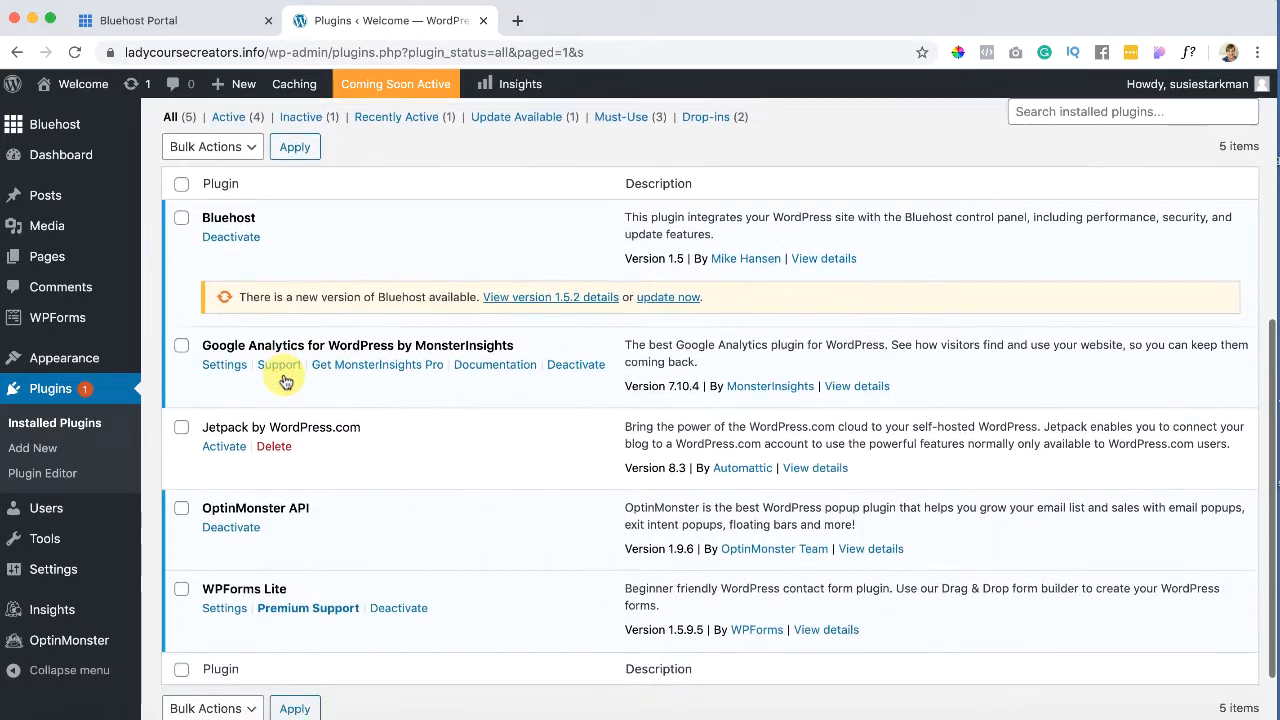
{"action": "scroll", "coordinate": [285, 380], "scroll_direction": "down", "scroll_amount": 1}
{"action": "left_click", "coordinate": [274, 389]}
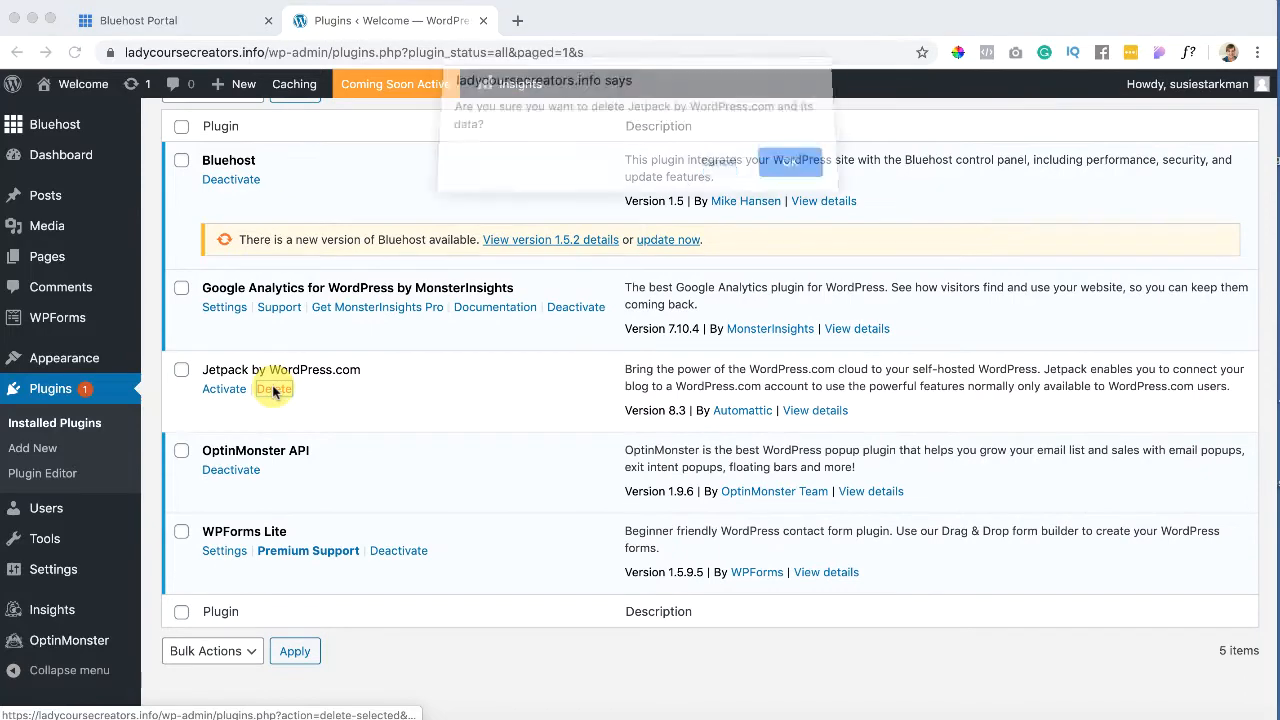
{"action": "left_click", "coordinate": [785, 175]}
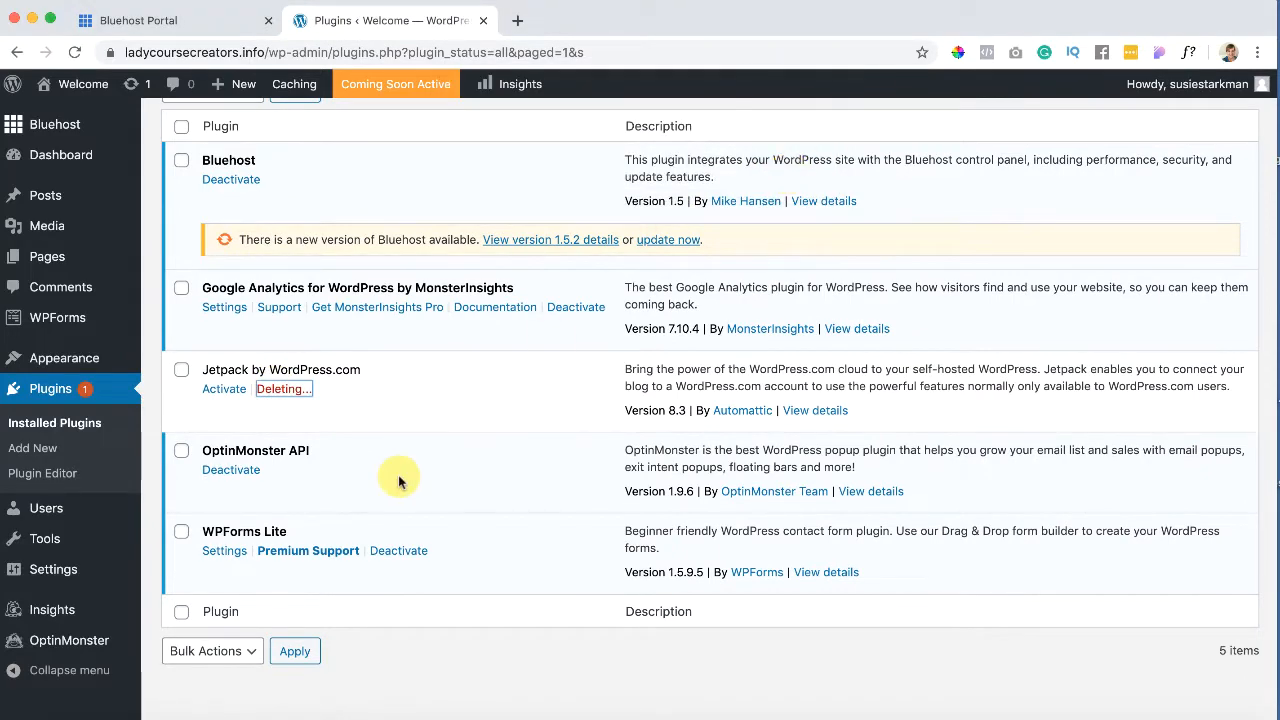
Step: Deactivate the OptinMonster API plugin and delete it together with its data
{"action": "left_click", "coordinate": [245, 454]}
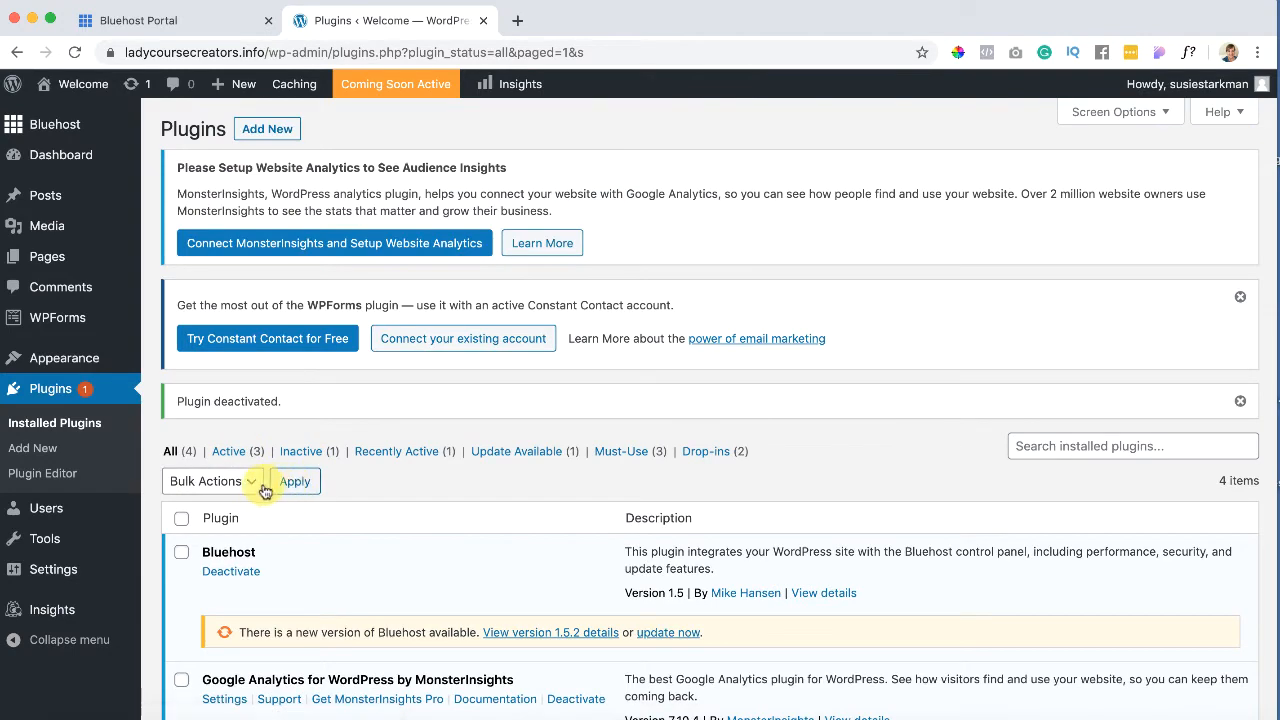
{"action": "scroll", "coordinate": [262, 490], "scroll_direction": "down", "scroll_amount": 4}
{"action": "scroll", "coordinate": [258, 495], "scroll_direction": "down", "scroll_amount": 3}
{"action": "left_click", "coordinate": [274, 446]}
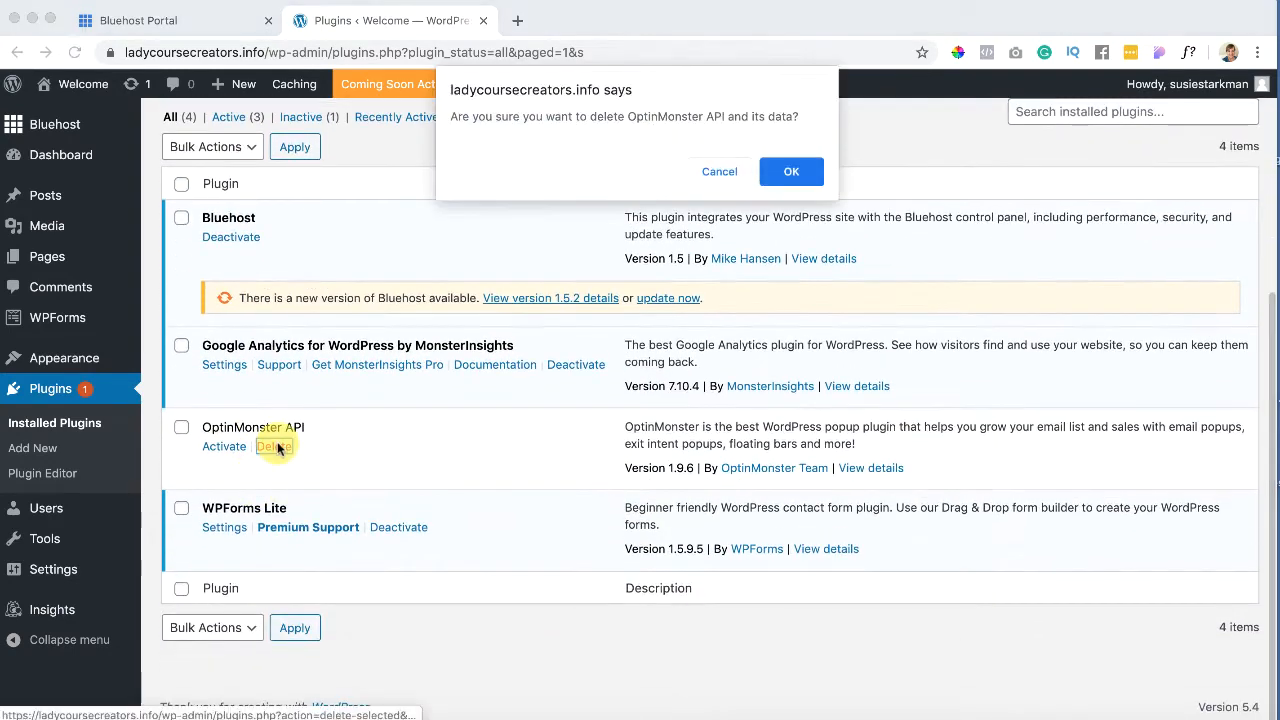
{"action": "left_click", "coordinate": [789, 172]}
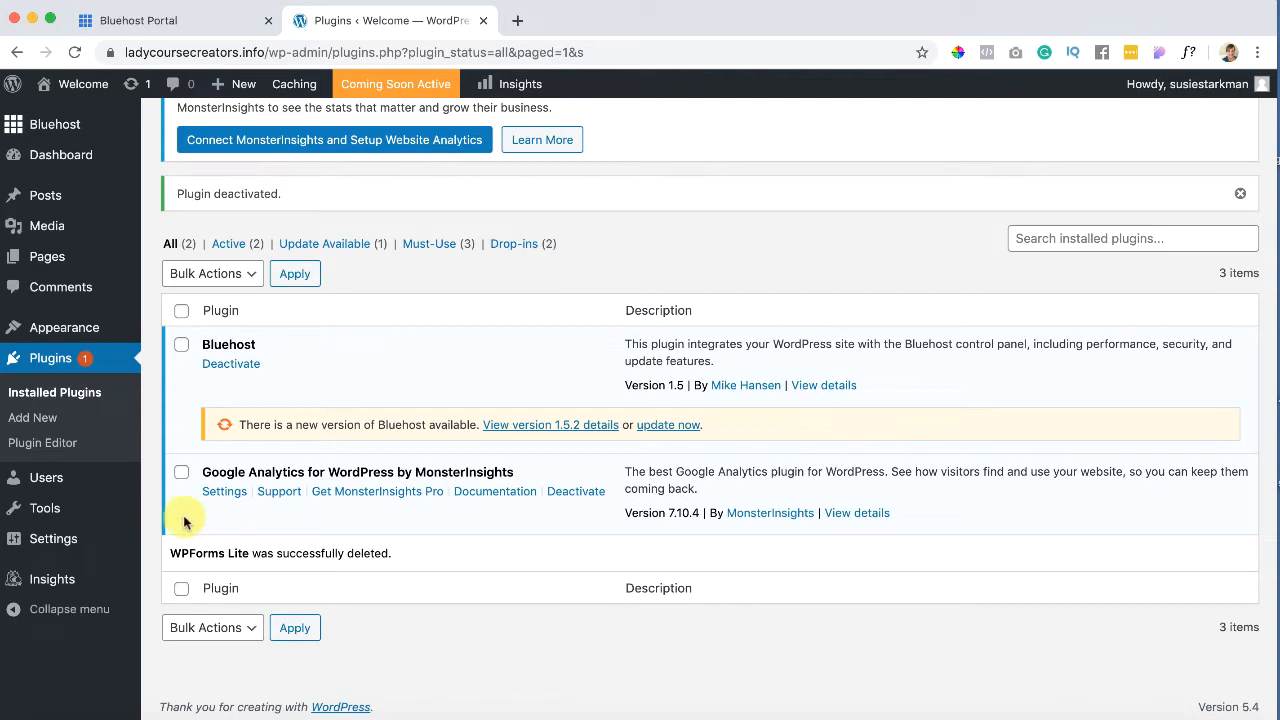
Step: Open the site's installed themes and look through the preinstalled ones
{"action": "mouse_move", "coordinate": [38, 337]}
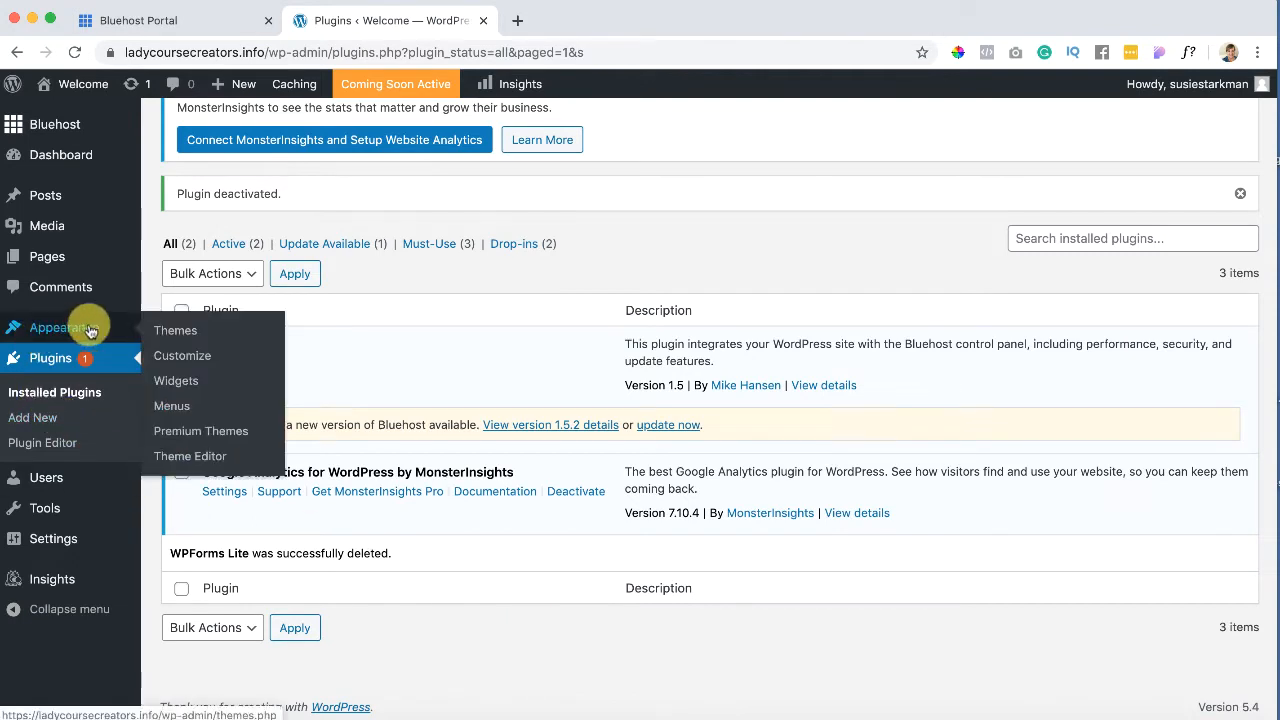
{"action": "left_click", "coordinate": [175, 332]}
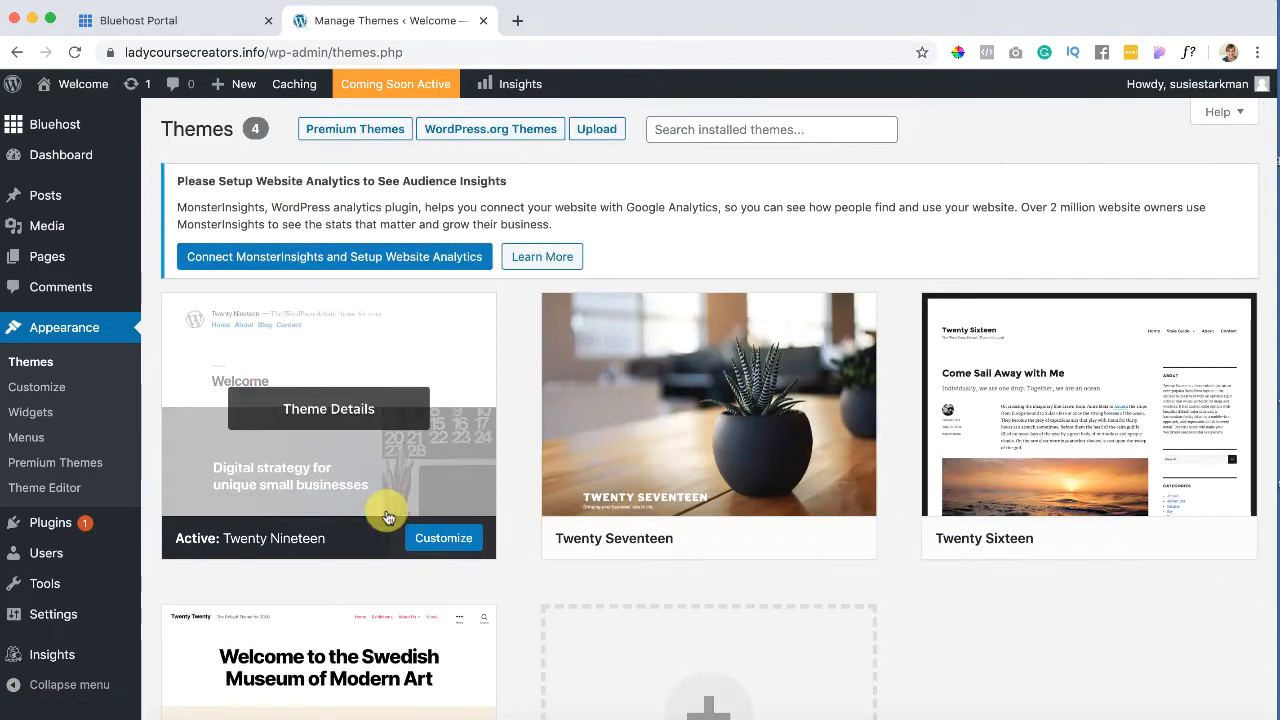
{"action": "scroll", "coordinate": [403, 524], "scroll_direction": "down", "scroll_amount": 2}
{"action": "scroll", "coordinate": [969, 512], "scroll_direction": "down", "scroll_amount": 1}
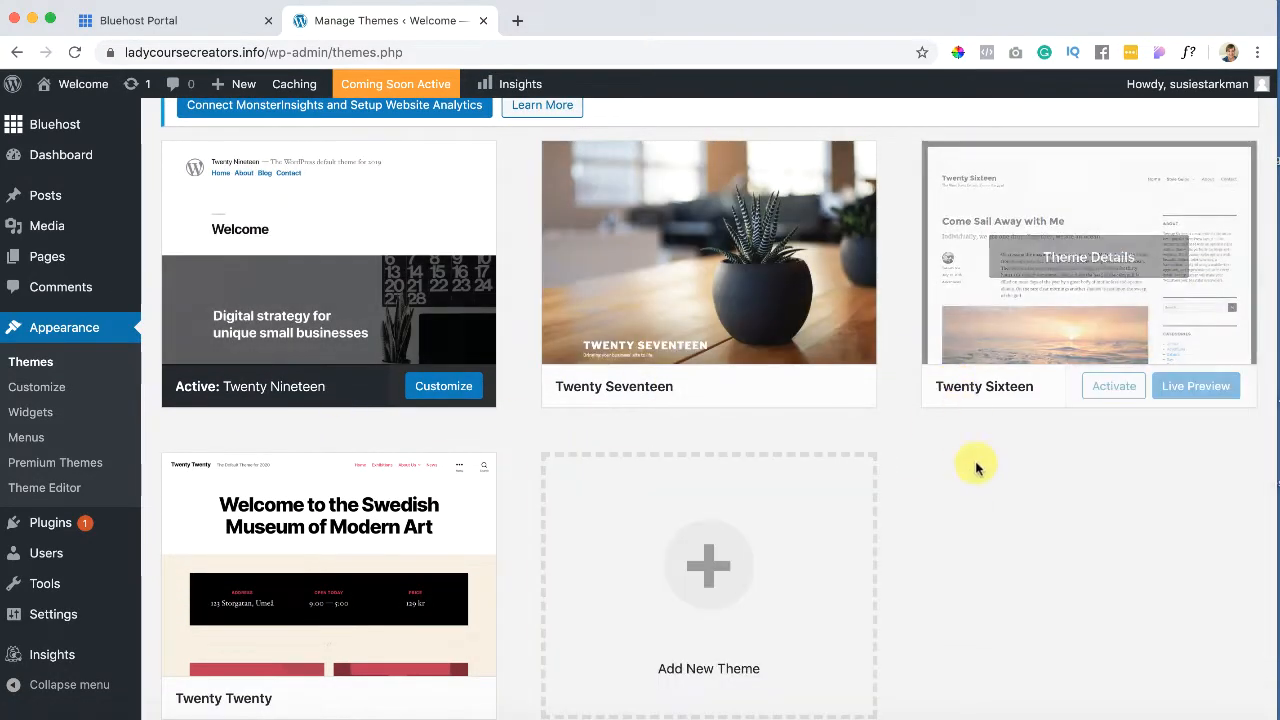
{"action": "scroll", "coordinate": [965, 490], "scroll_direction": "down", "scroll_amount": 1}
Step: Examine the Twenty Twenty theme's homepage layout in a live preview and close the preview without activating it
{"action": "mouse_move", "coordinate": [343, 609]}
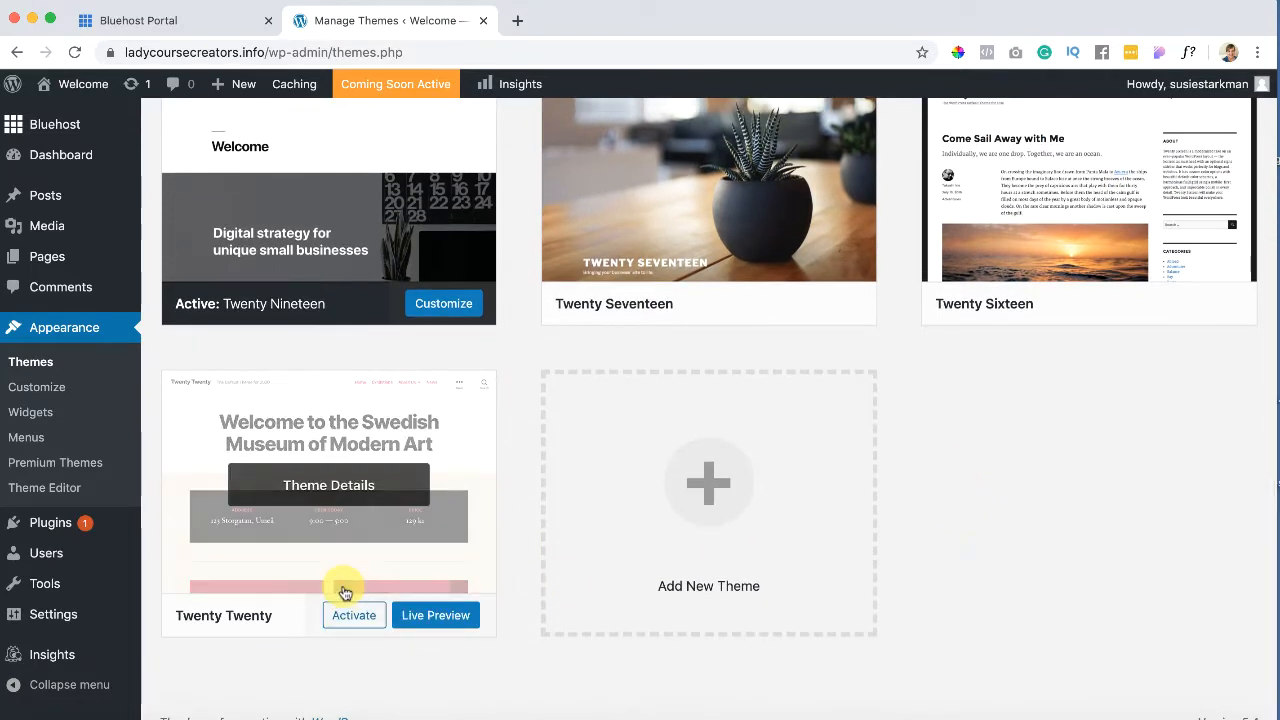
{"action": "left_click", "coordinate": [436, 616]}
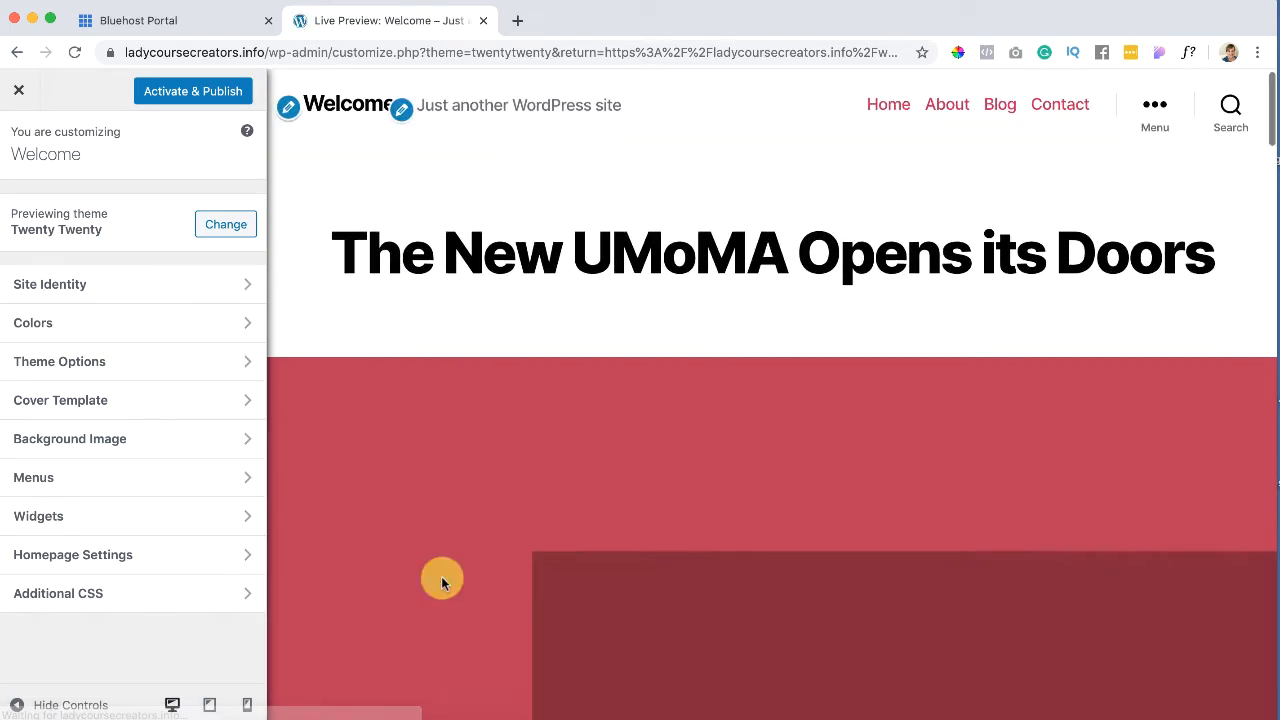
{"action": "scroll", "coordinate": [442, 582], "scroll_direction": "down", "scroll_amount": 10}
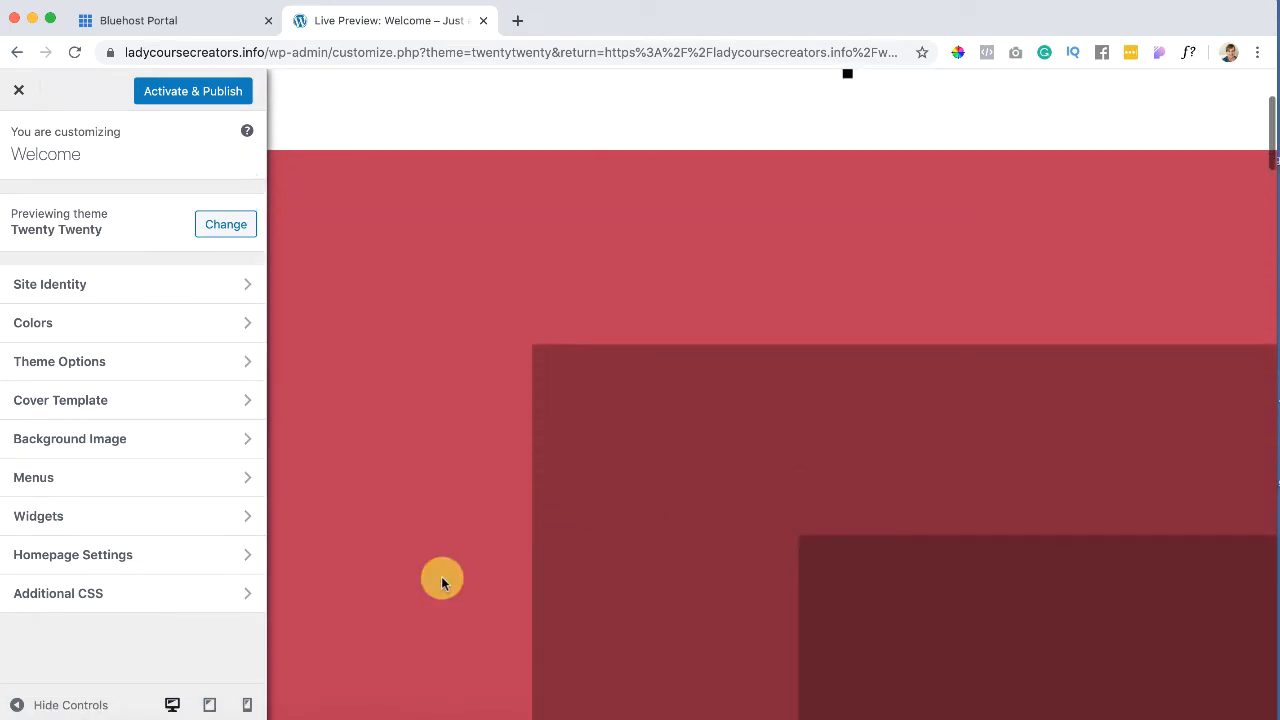
{"action": "scroll", "coordinate": [442, 582], "scroll_direction": "down", "scroll_amount": 10}
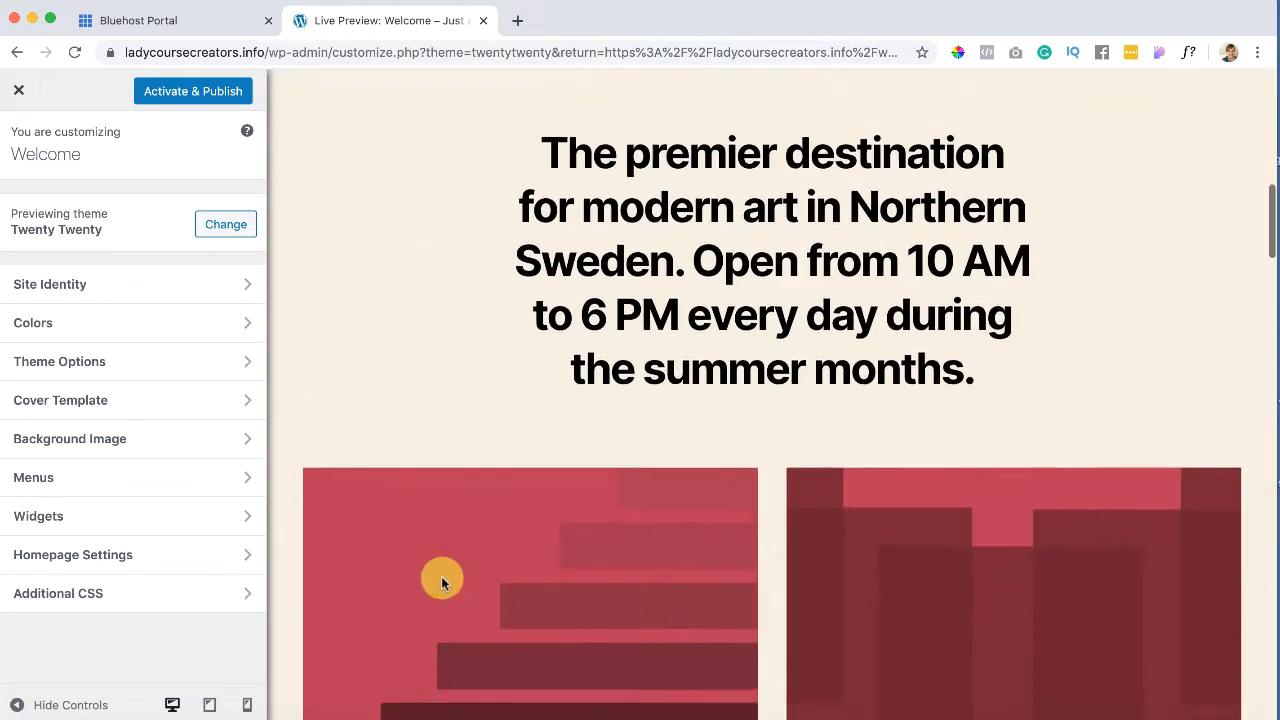
{"action": "scroll", "coordinate": [442, 582], "scroll_direction": "down", "scroll_amount": 10}
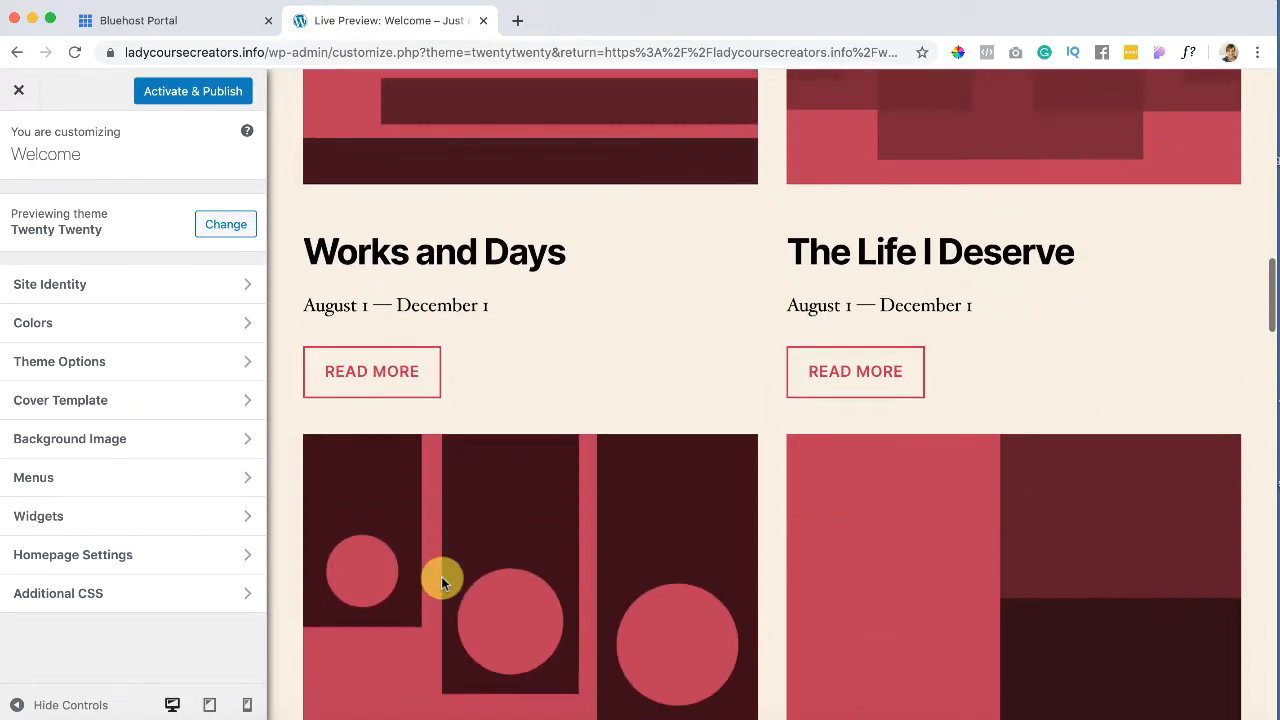
{"action": "scroll", "coordinate": [441, 583], "scroll_direction": "down", "scroll_amount": 5}
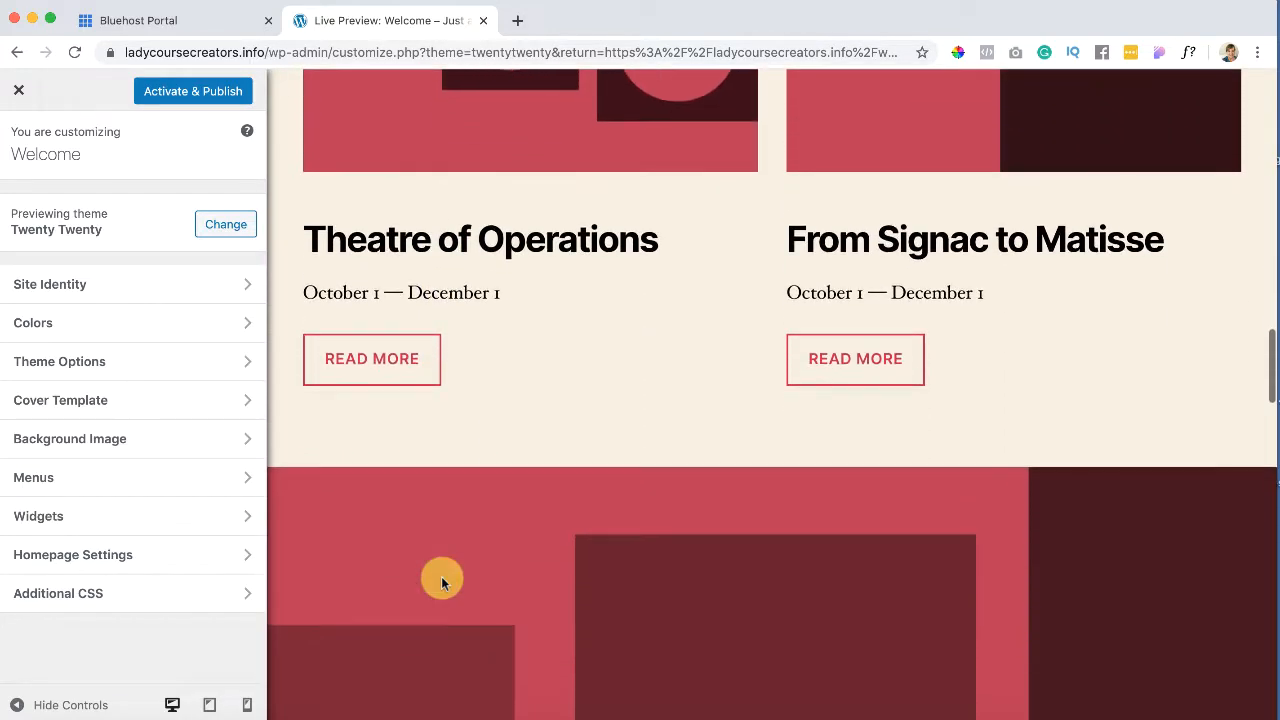
{"action": "scroll", "coordinate": [442, 583], "scroll_direction": "up", "scroll_amount": 9}
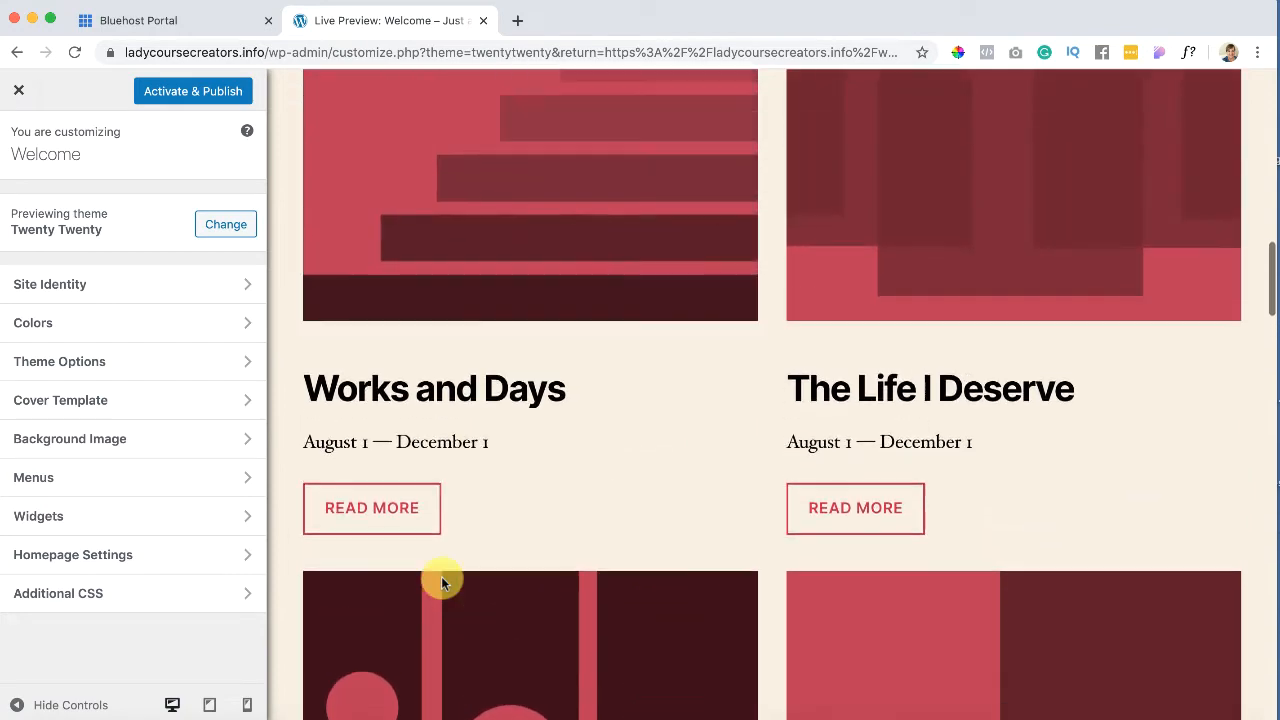
{"action": "scroll", "coordinate": [441, 580], "scroll_direction": "up", "scroll_amount": 10}
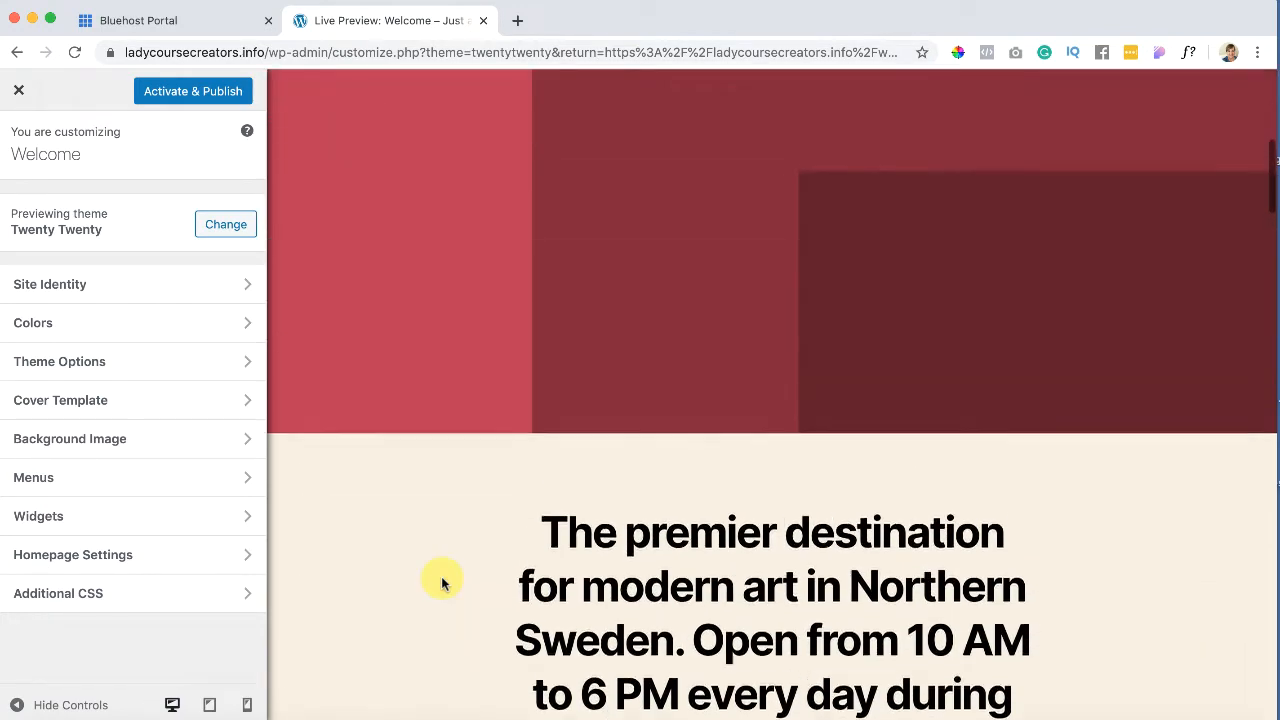
{"action": "left_click", "coordinate": [18, 96]}
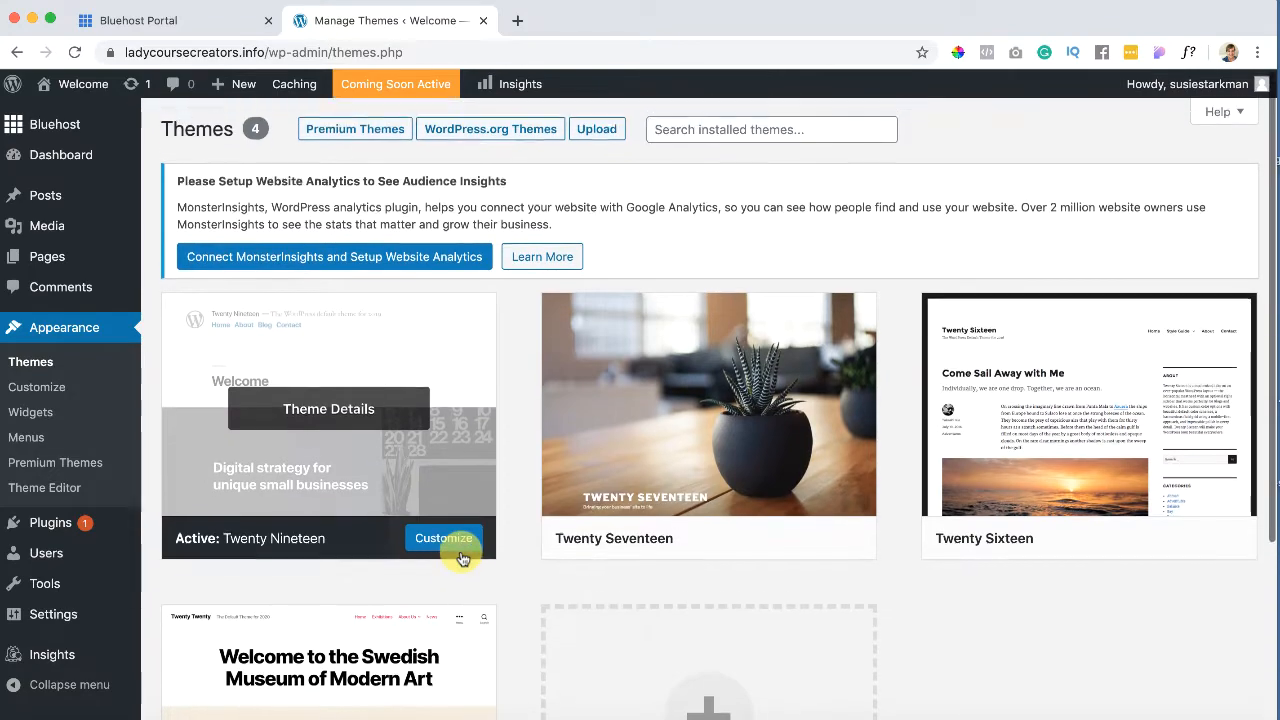
Step: Start adding a new theme and search the theme directory for "astra"
{"action": "scroll", "coordinate": [463, 558], "scroll_direction": "down", "scroll_amount": 5}
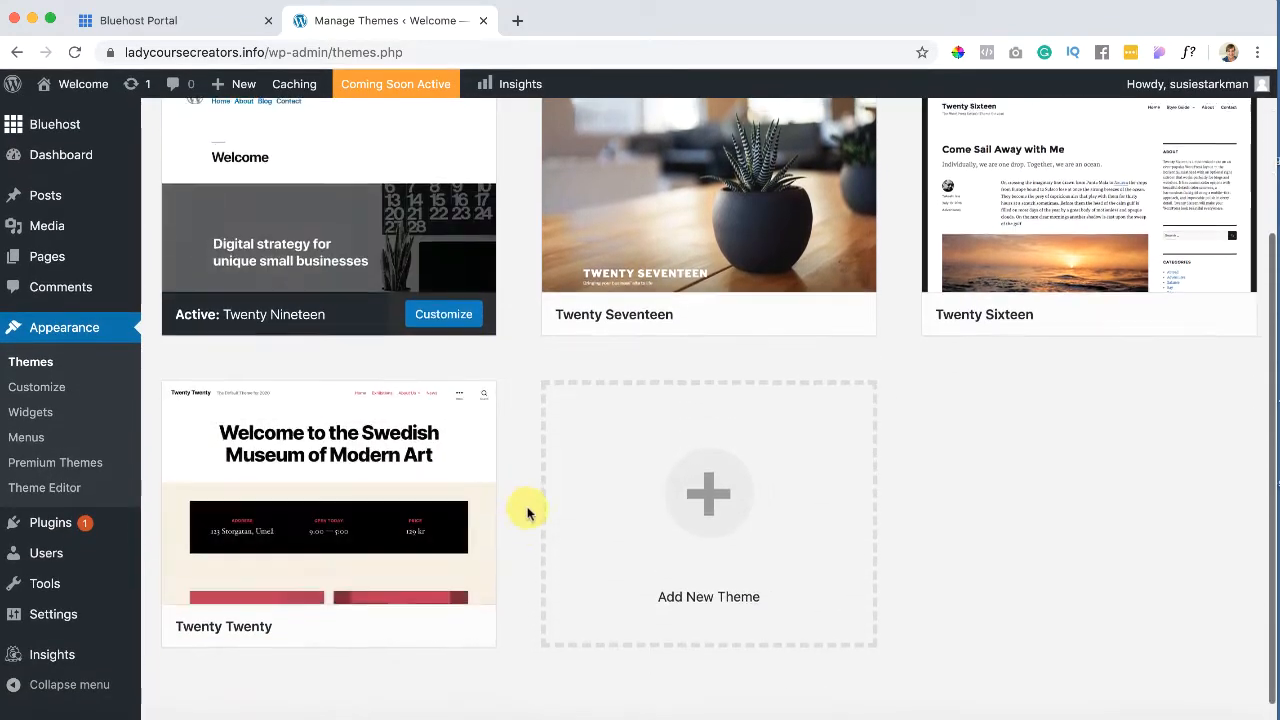
{"action": "scroll", "coordinate": [528, 511], "scroll_direction": "up", "scroll_amount": 5}
{"action": "scroll", "coordinate": [528, 511], "scroll_direction": "down", "scroll_amount": 5}
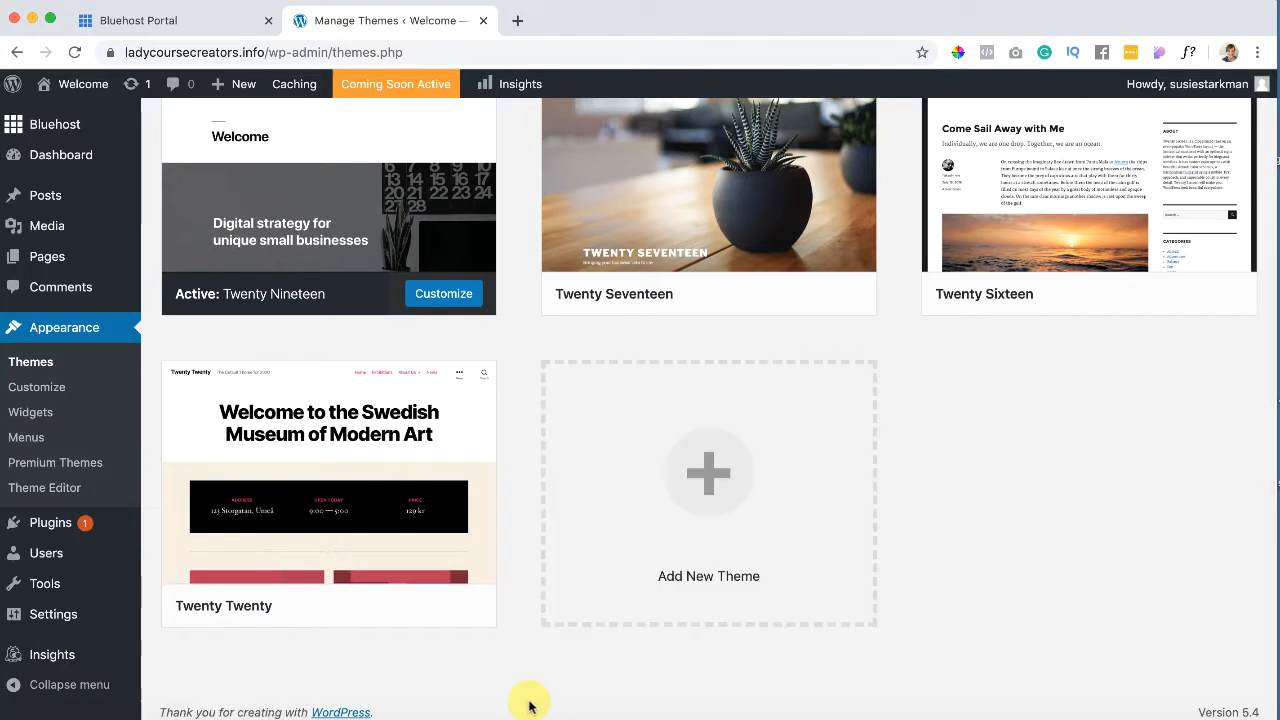
{"action": "left_click", "coordinate": [706, 486]}
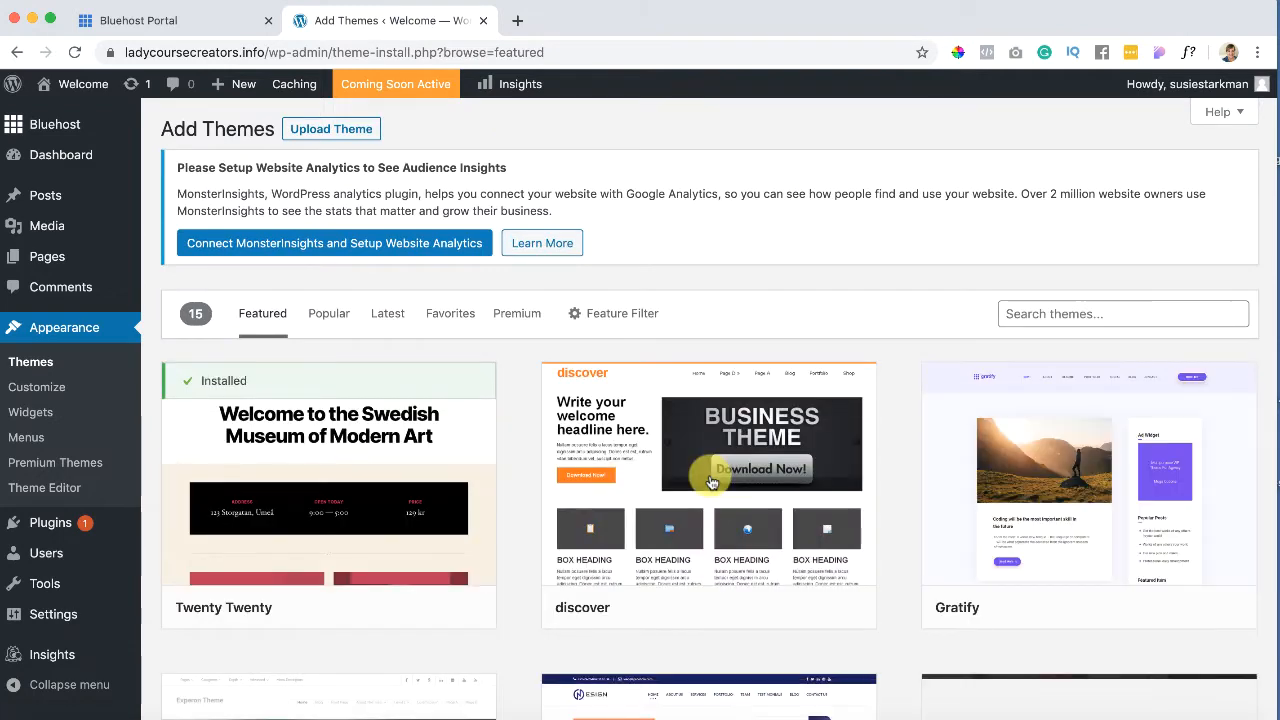
{"action": "left_click", "coordinate": [1013, 313]}
{"action": "type", "text": "astra"}
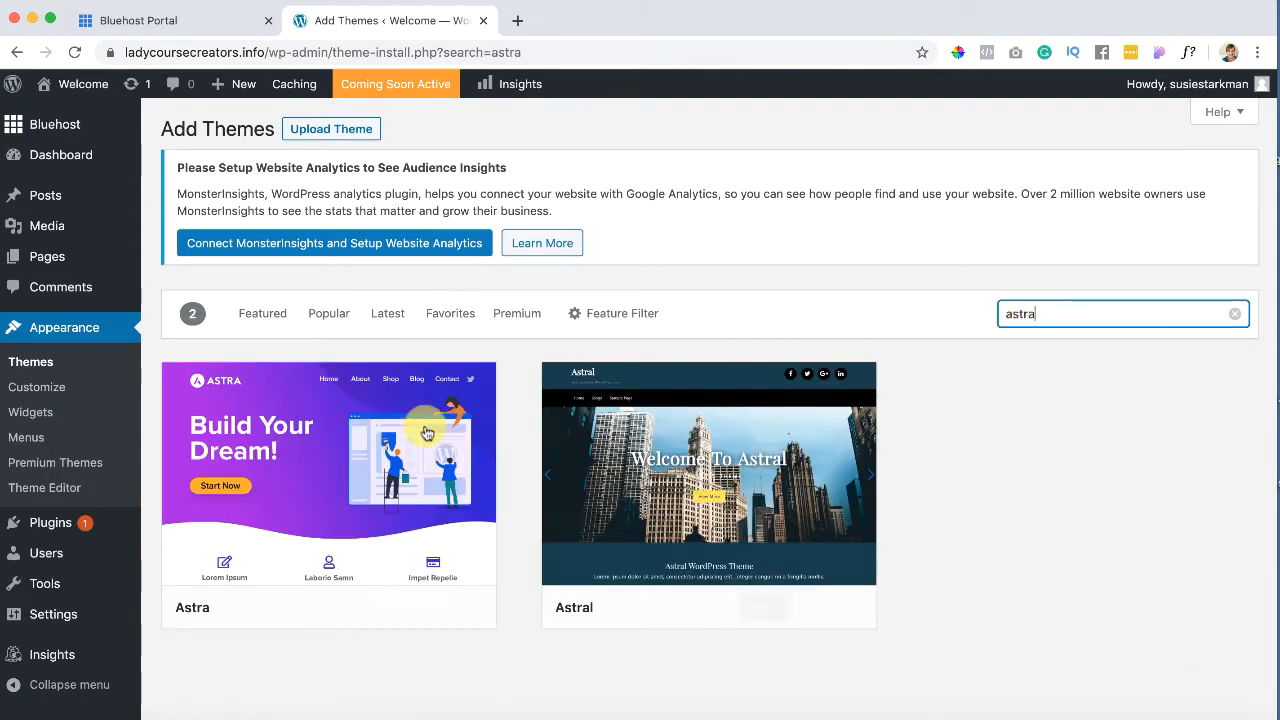
Step: Preview the Astra theme, examine its sample page and read its description, and close the preview
{"action": "mouse_move", "coordinate": [366, 446]}
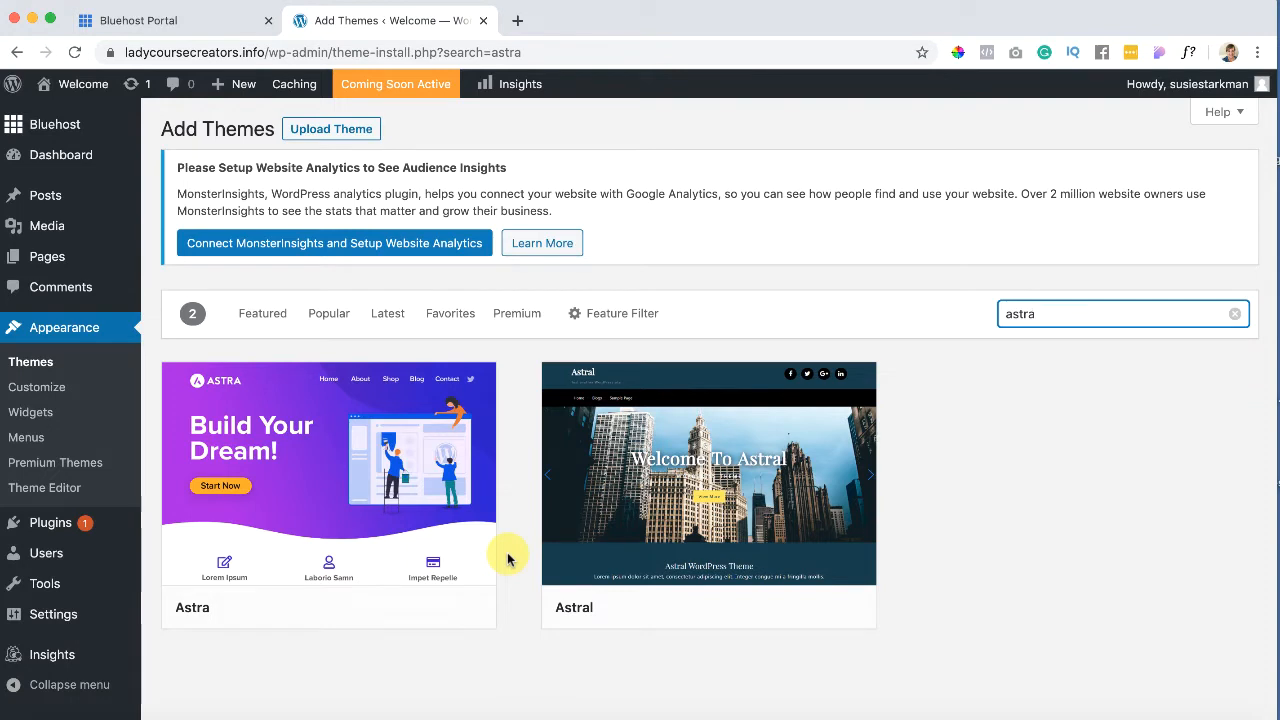
{"action": "mouse_move", "coordinate": [245, 548]}
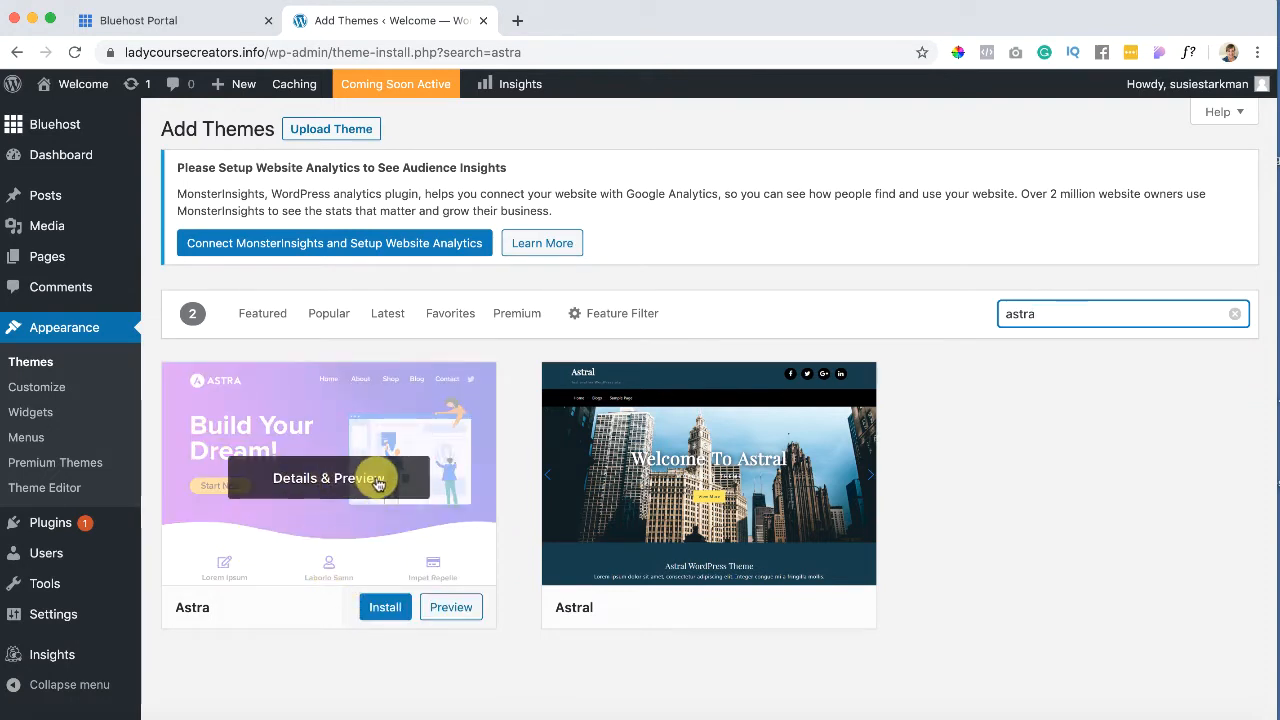
{"action": "left_click", "coordinate": [457, 616]}
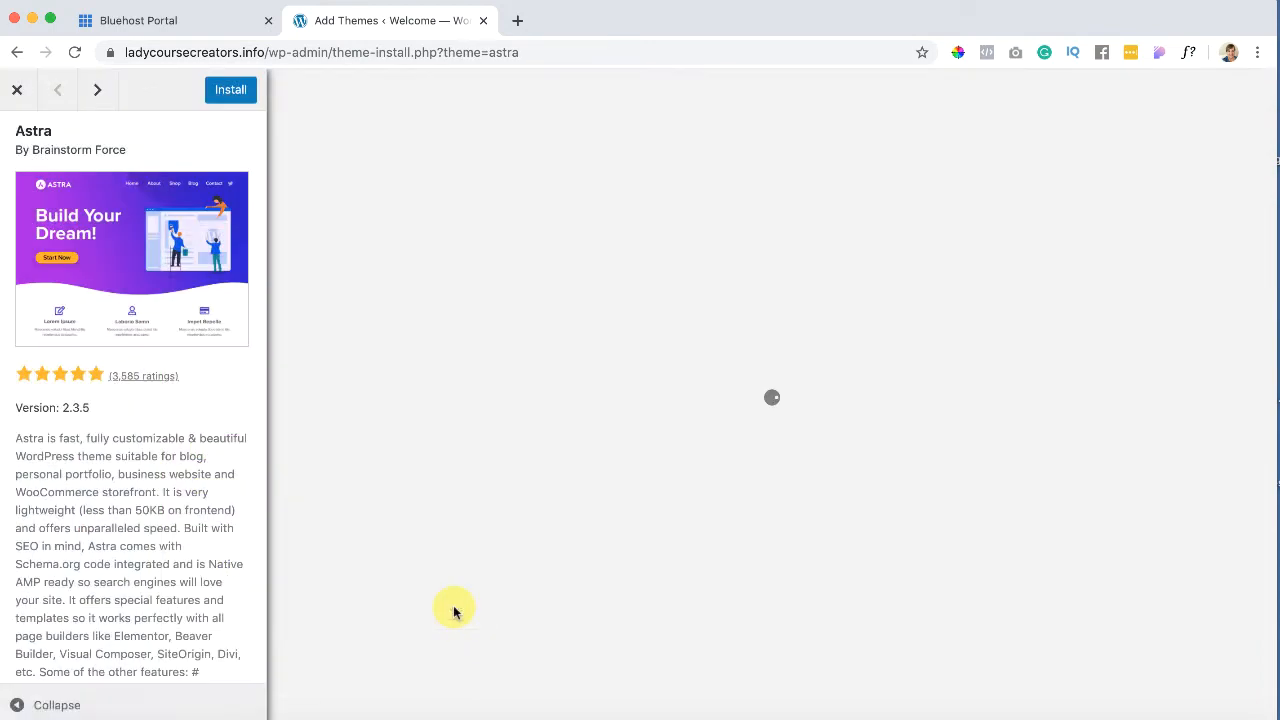
{"action": "scroll", "coordinate": [453, 612], "scroll_direction": "down", "scroll_amount": 10}
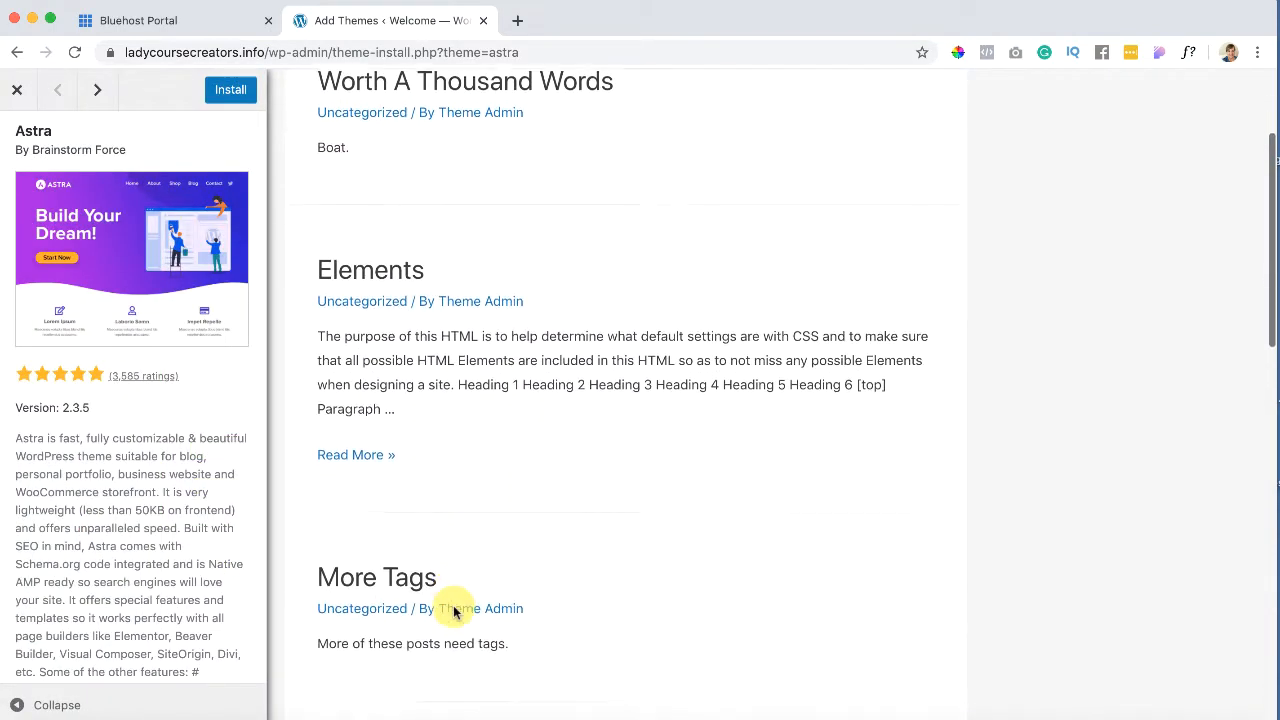
{"action": "scroll", "coordinate": [453, 612], "scroll_direction": "down", "scroll_amount": 4}
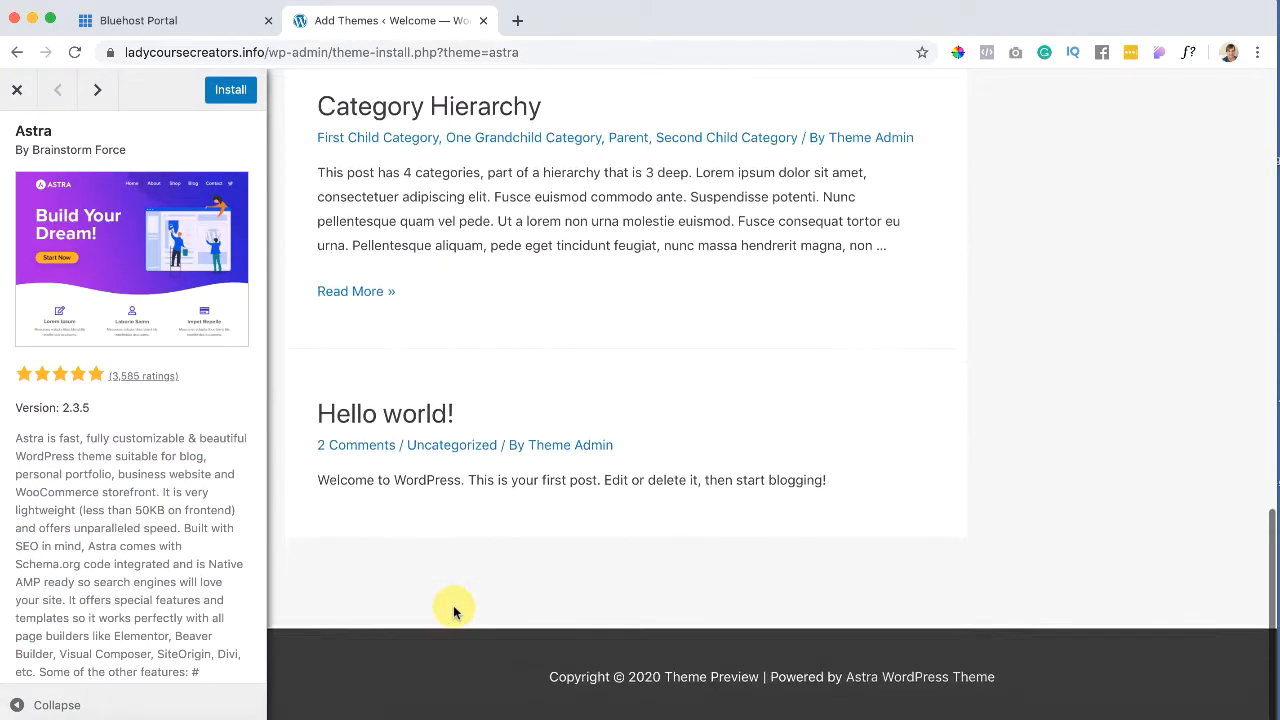
{"action": "scroll", "coordinate": [453, 612], "scroll_direction": "up", "scroll_amount": 10}
{"action": "scroll", "coordinate": [453, 612], "scroll_direction": "up", "scroll_amount": 3}
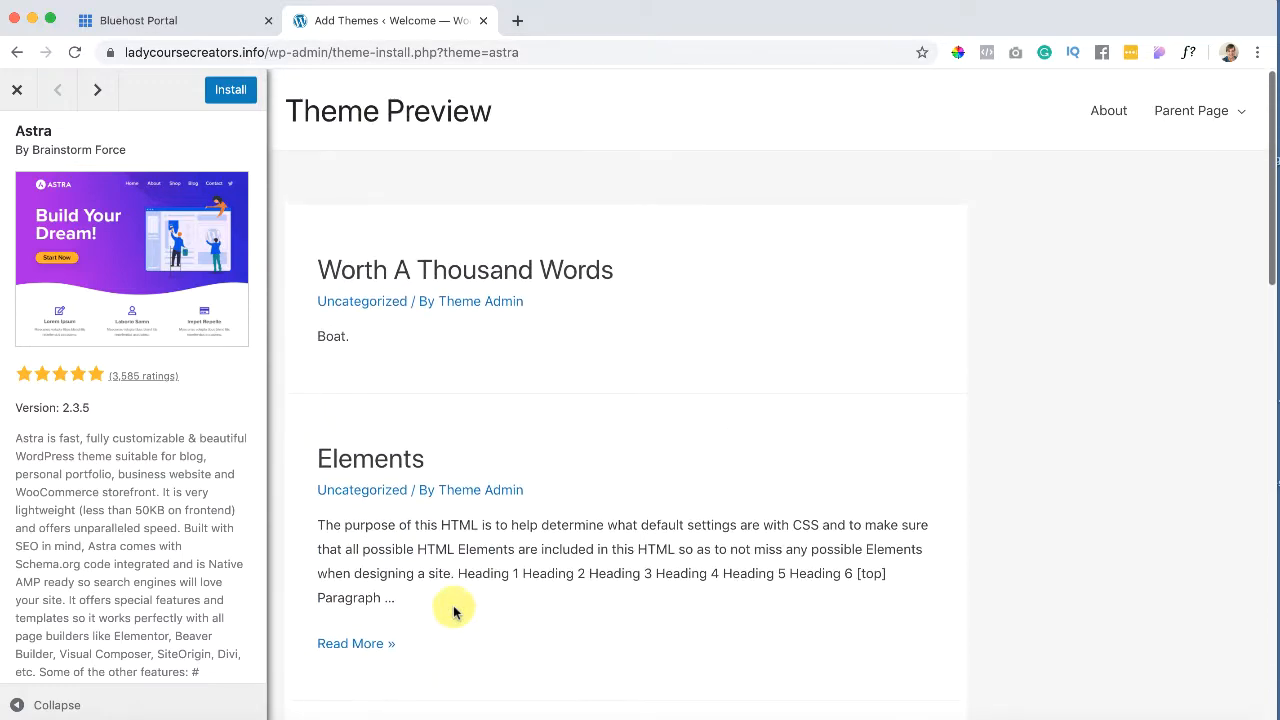
{"action": "scroll", "coordinate": [121, 616], "scroll_direction": "down", "scroll_amount": 4}
{"action": "scroll", "coordinate": [121, 616], "scroll_direction": "up", "scroll_amount": 4}
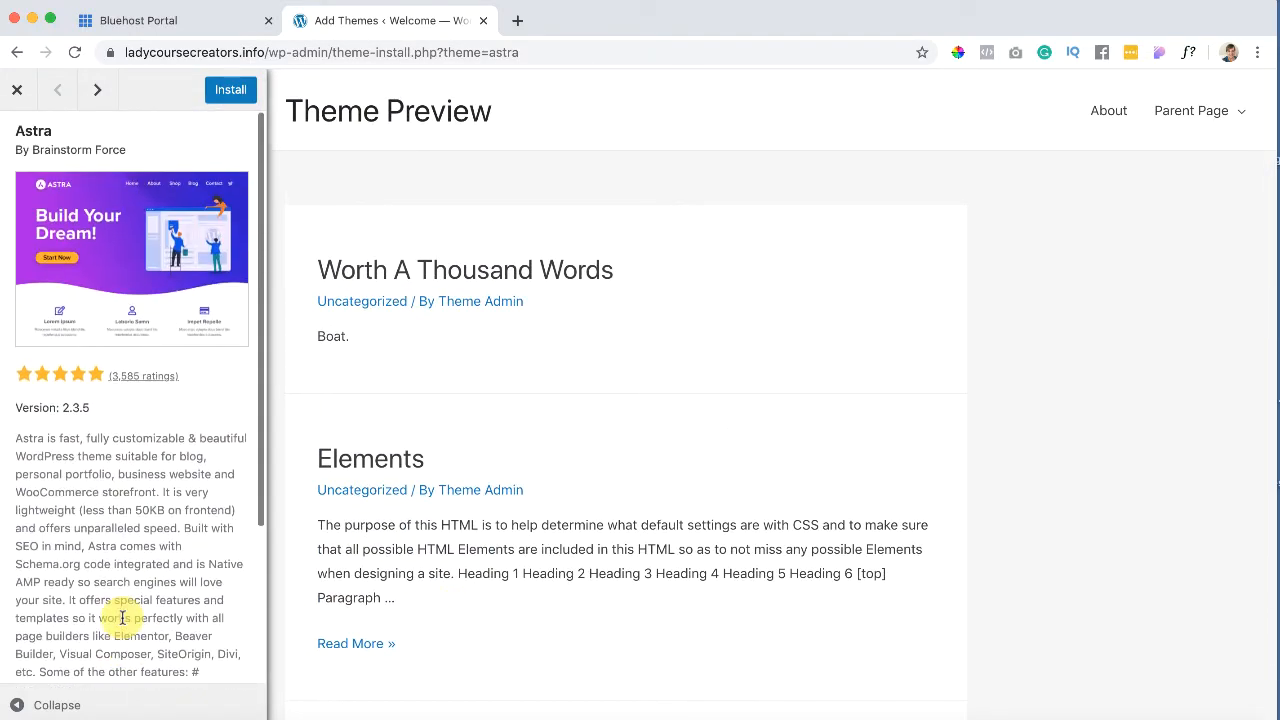
{"action": "scroll", "coordinate": [125, 600], "scroll_direction": "down", "scroll_amount": 3}
{"action": "scroll", "coordinate": [128, 600], "scroll_direction": "up", "scroll_amount": 3}
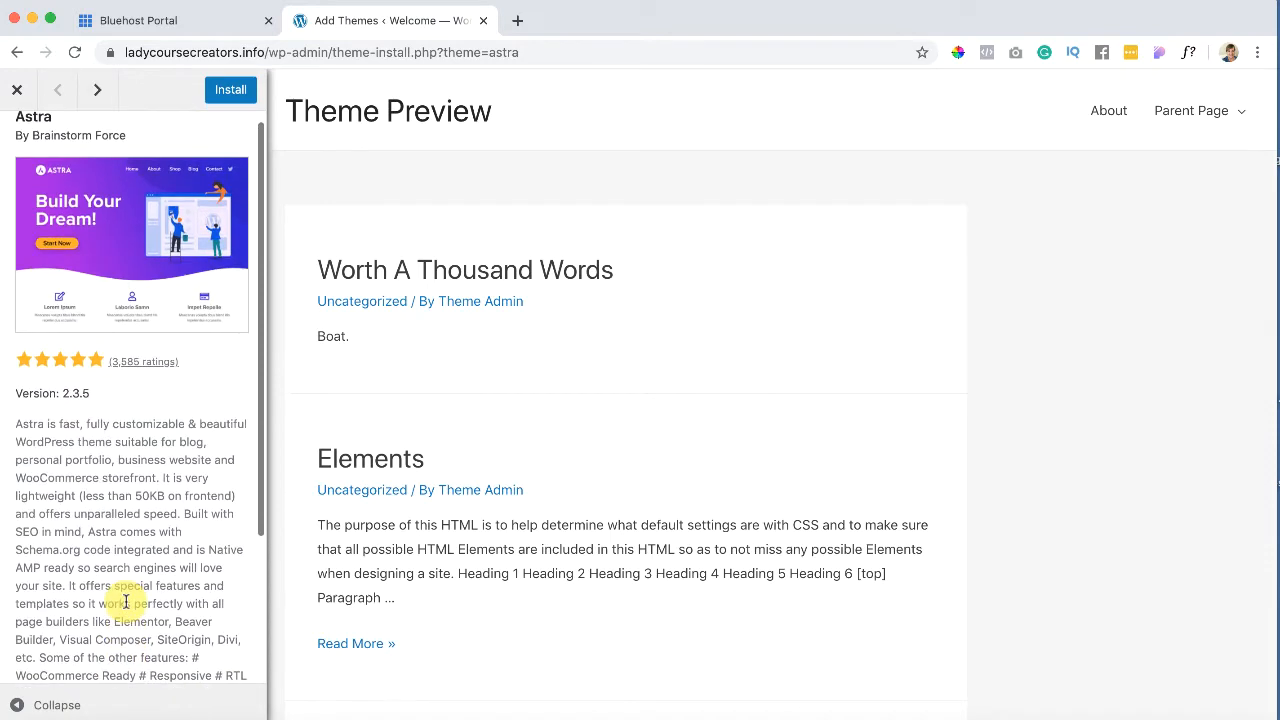
{"action": "scroll", "coordinate": [128, 600], "scroll_direction": "down", "scroll_amount": 2}
{"action": "scroll", "coordinate": [128, 606], "scroll_direction": "up", "scroll_amount": 3}
{"action": "left_click", "coordinate": [20, 89]}
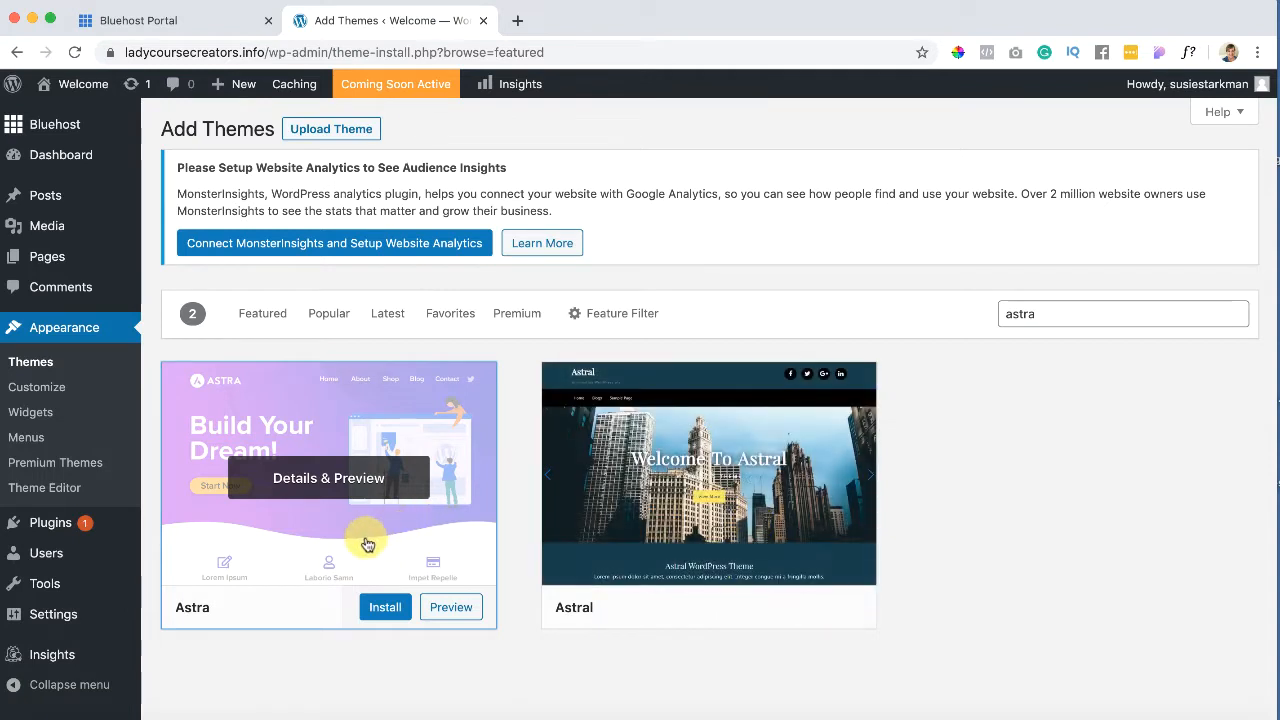
Step: Install the Astra theme and activate it as the site's theme
{"action": "left_click", "coordinate": [382, 610]}
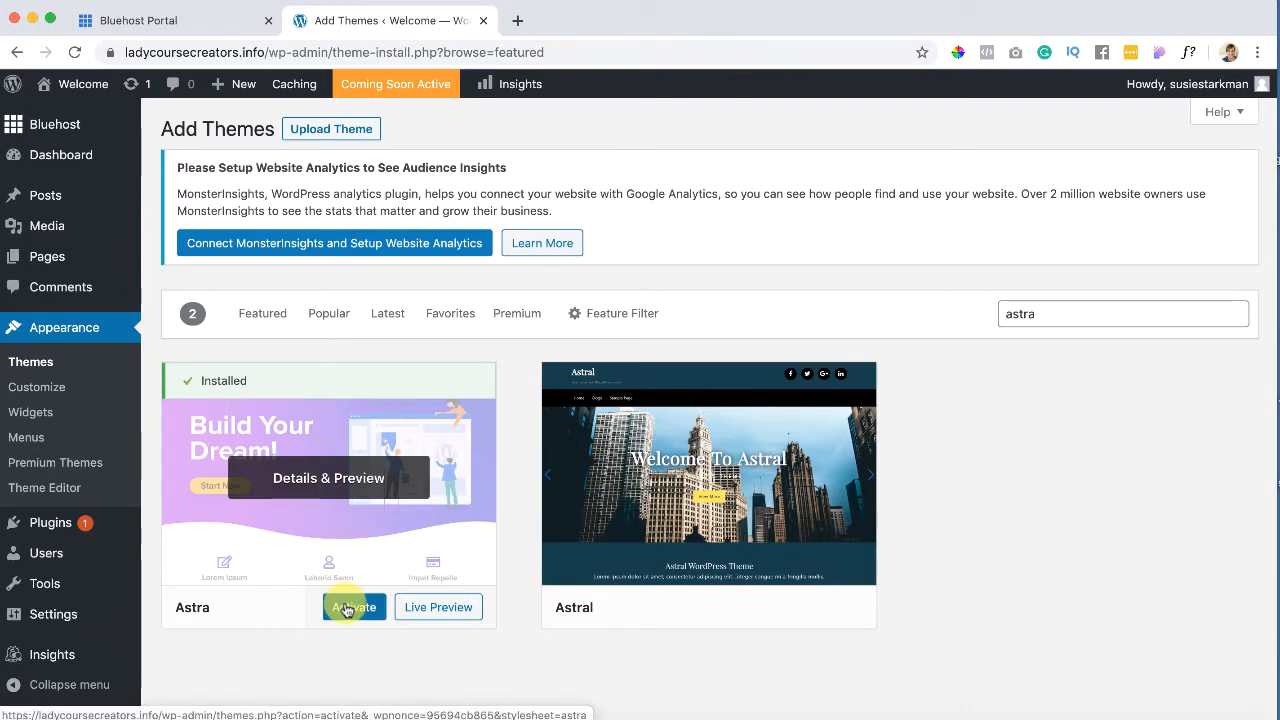
{"action": "left_click", "coordinate": [346, 609]}
{"action": "scroll", "coordinate": [349, 612], "scroll_direction": "down", "scroll_amount": 2}
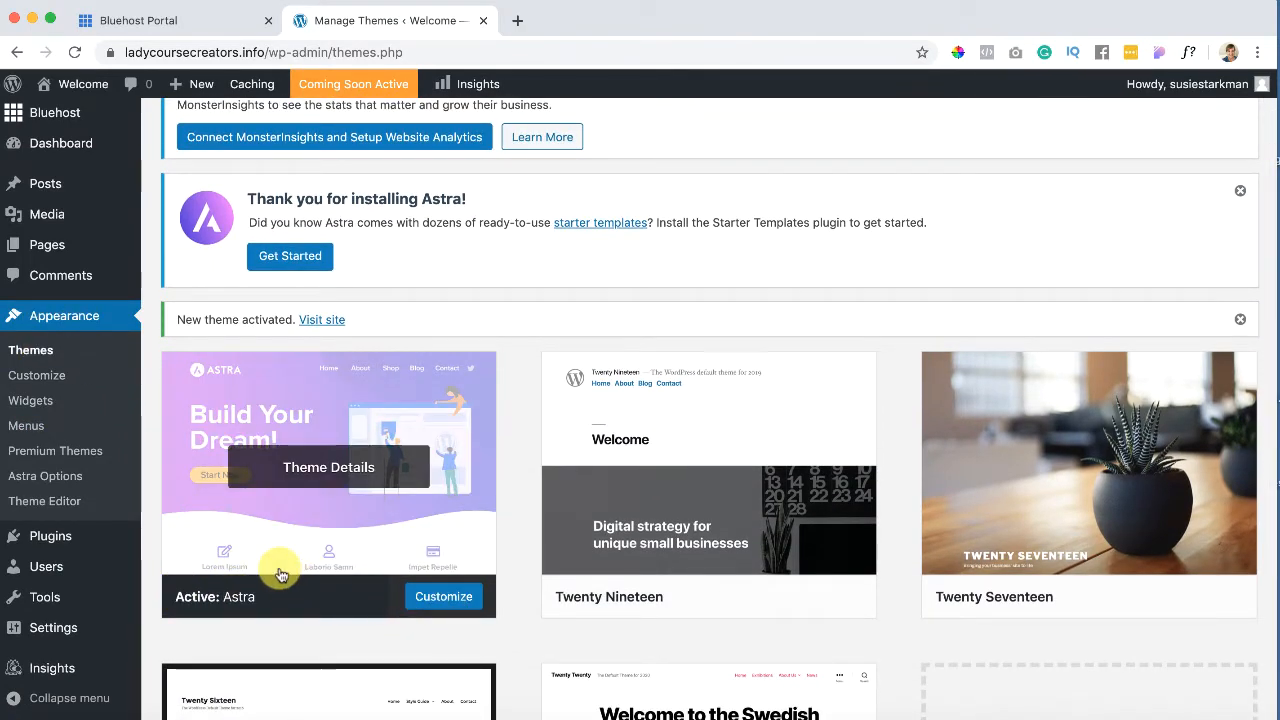
{"action": "scroll", "coordinate": [320, 563], "scroll_direction": "up", "scroll_amount": 2}
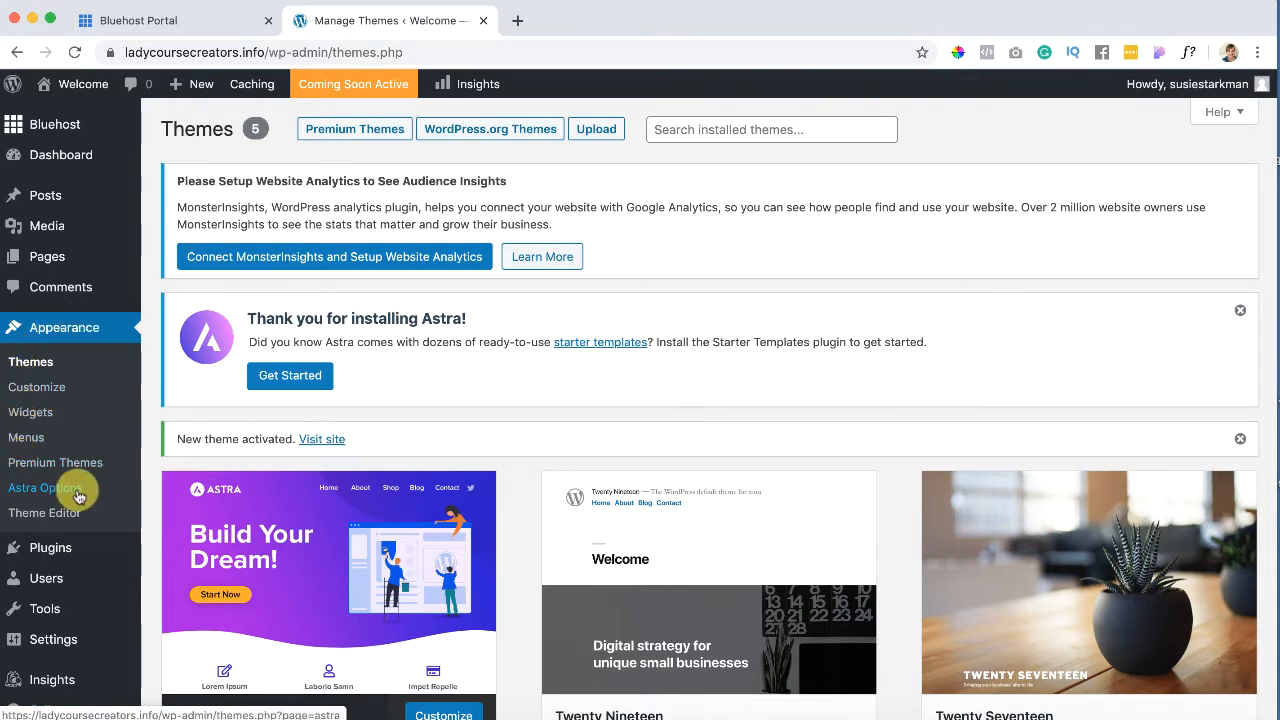
Step: Open the Astra theme's options page and look over its customizer links and Astra Pro features
{"action": "mouse_move", "coordinate": [335, 562]}
{"action": "scroll", "coordinate": [335, 560], "scroll_direction": "down", "scroll_amount": 1}
{"action": "scroll", "coordinate": [334, 562], "scroll_direction": "up", "scroll_amount": 1}
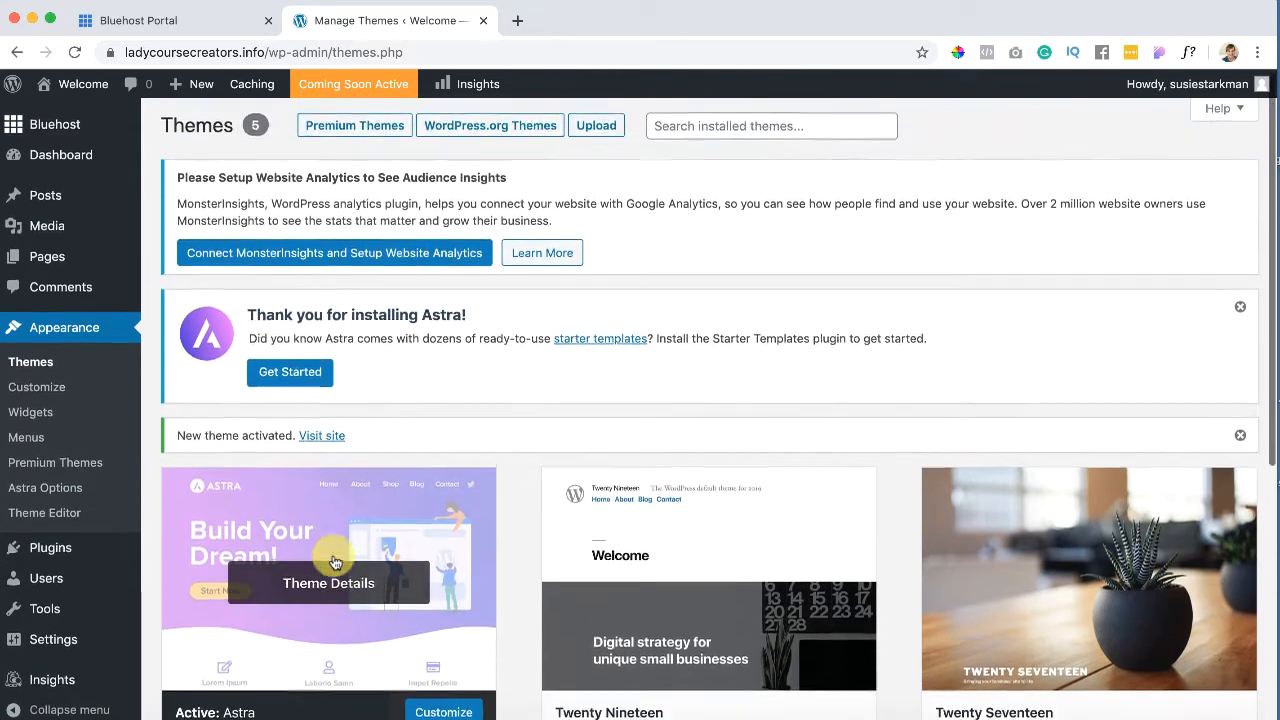
{"action": "left_click", "coordinate": [50, 490]}
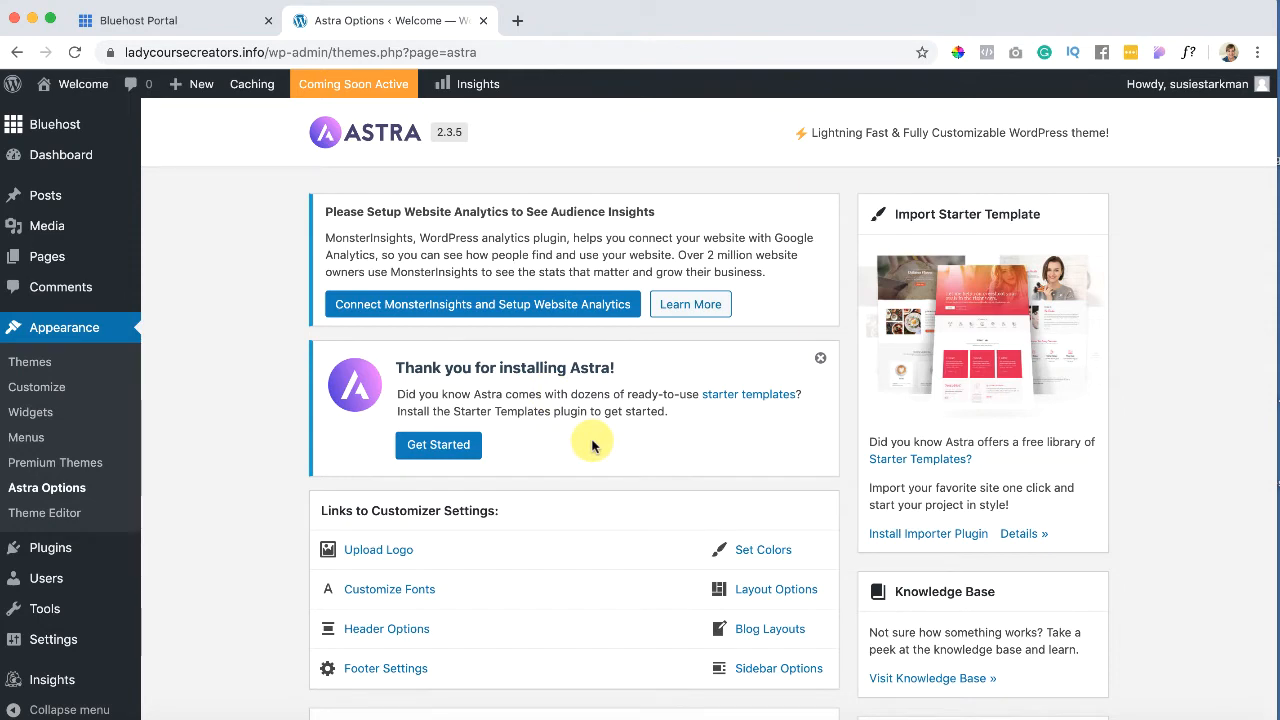
{"action": "scroll", "coordinate": [572, 410], "scroll_direction": "down", "scroll_amount": 2}
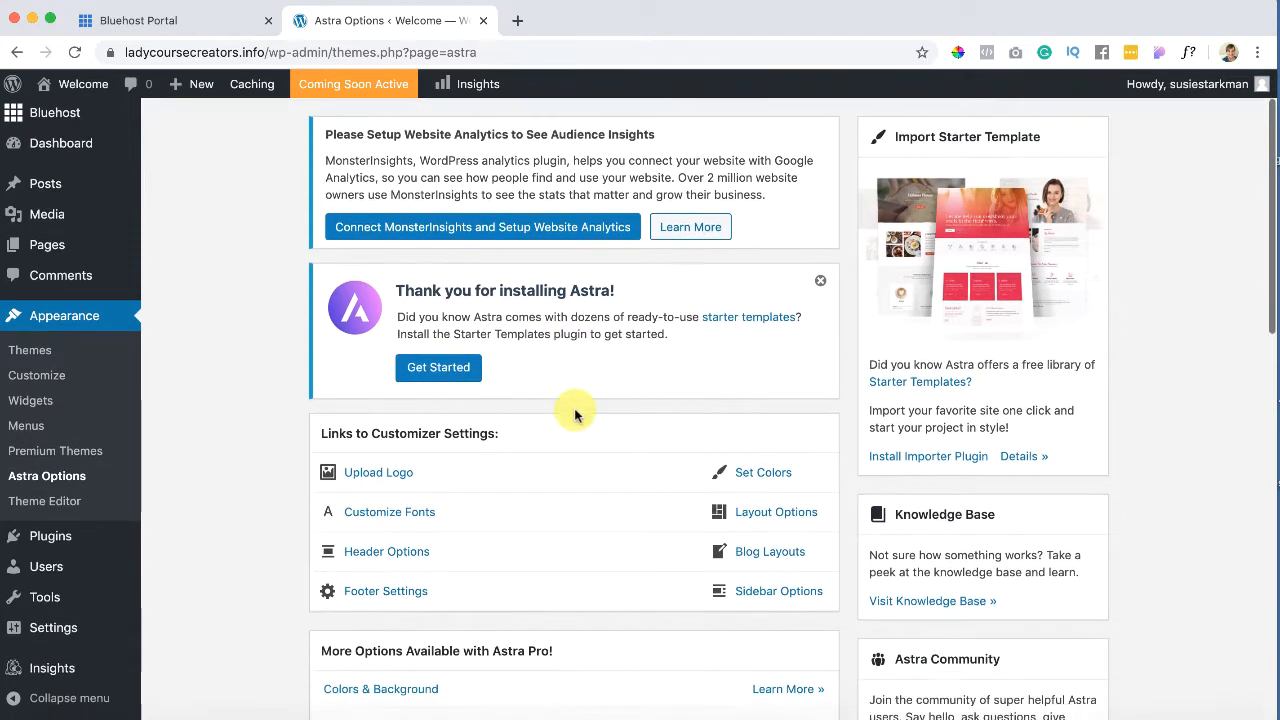
{"action": "scroll", "coordinate": [575, 413], "scroll_direction": "down", "scroll_amount": 5}
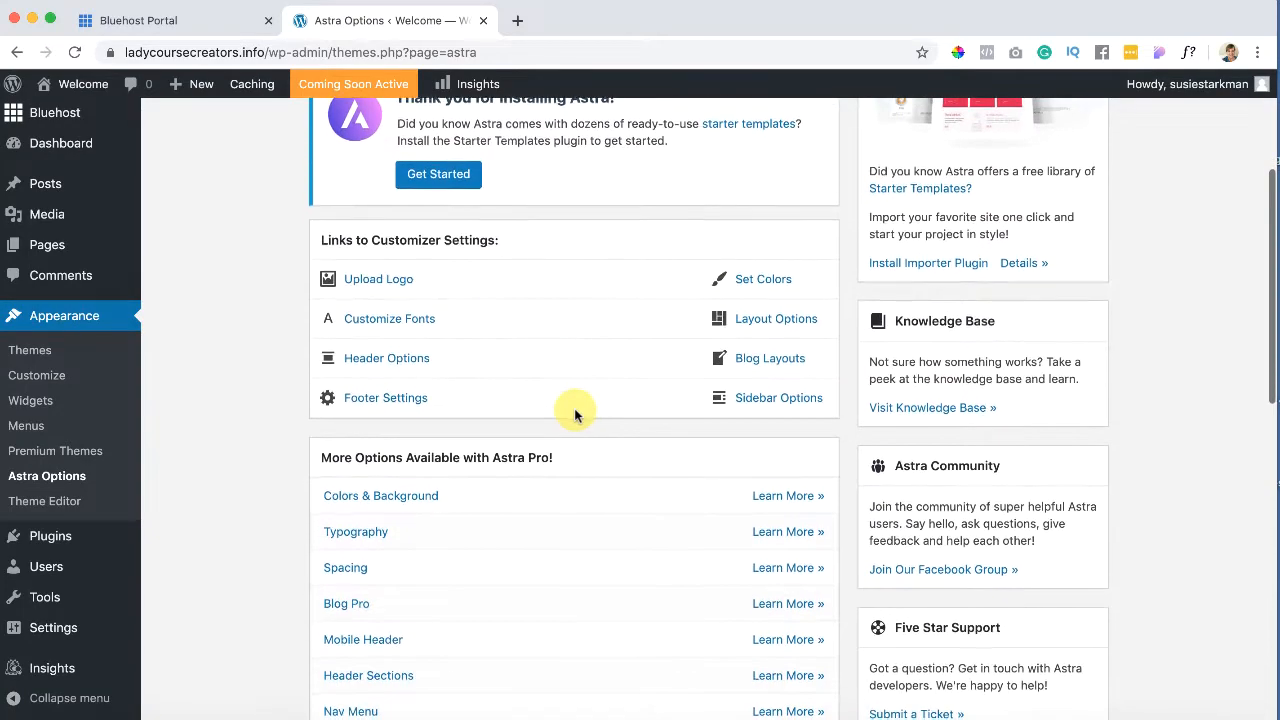
Step: Start the Starter Templates setup offered by Astra and choose Elementor as the page builder
{"action": "scroll", "coordinate": [575, 413], "scroll_direction": "up", "scroll_amount": 2}
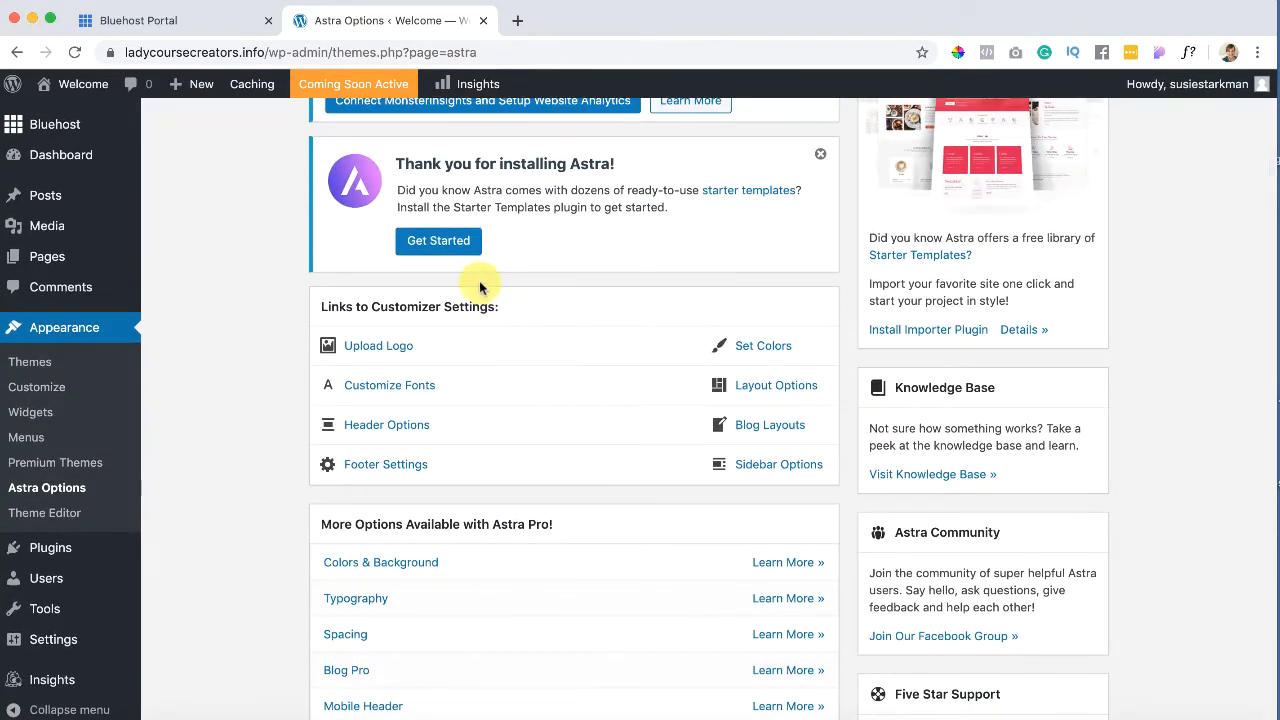
{"action": "left_click", "coordinate": [440, 245]}
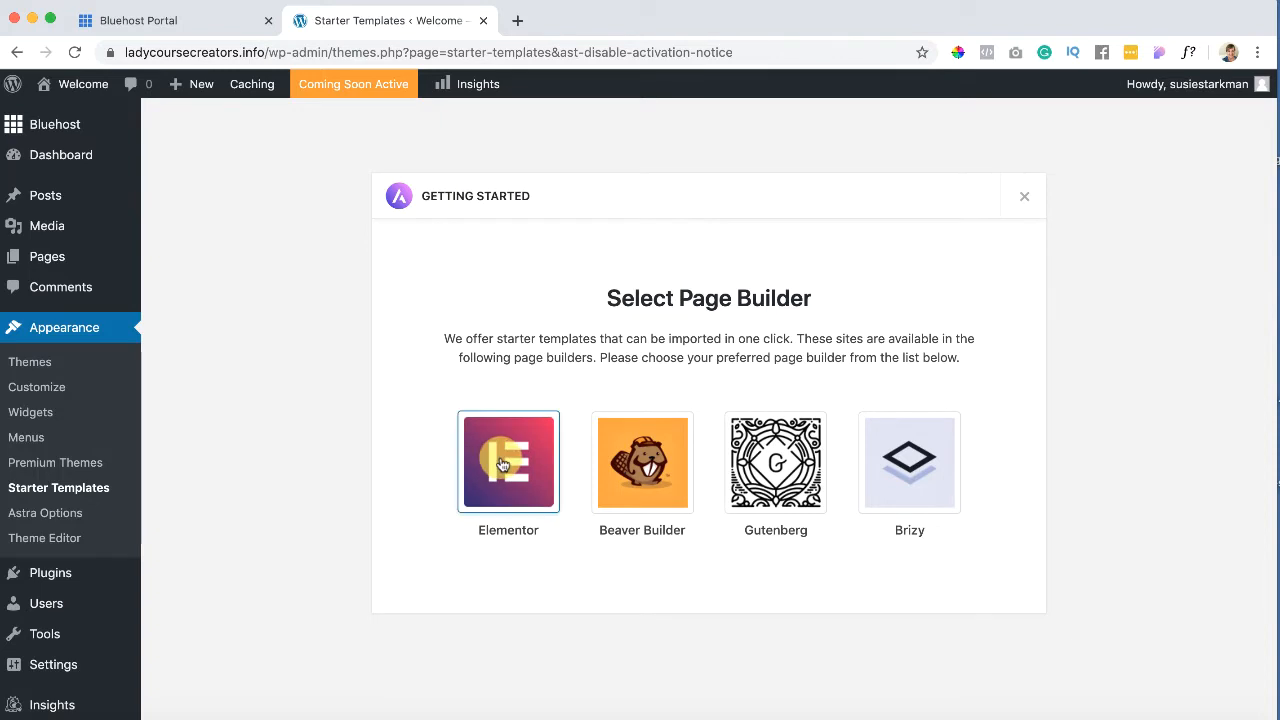
{"action": "left_click", "coordinate": [502, 464]}
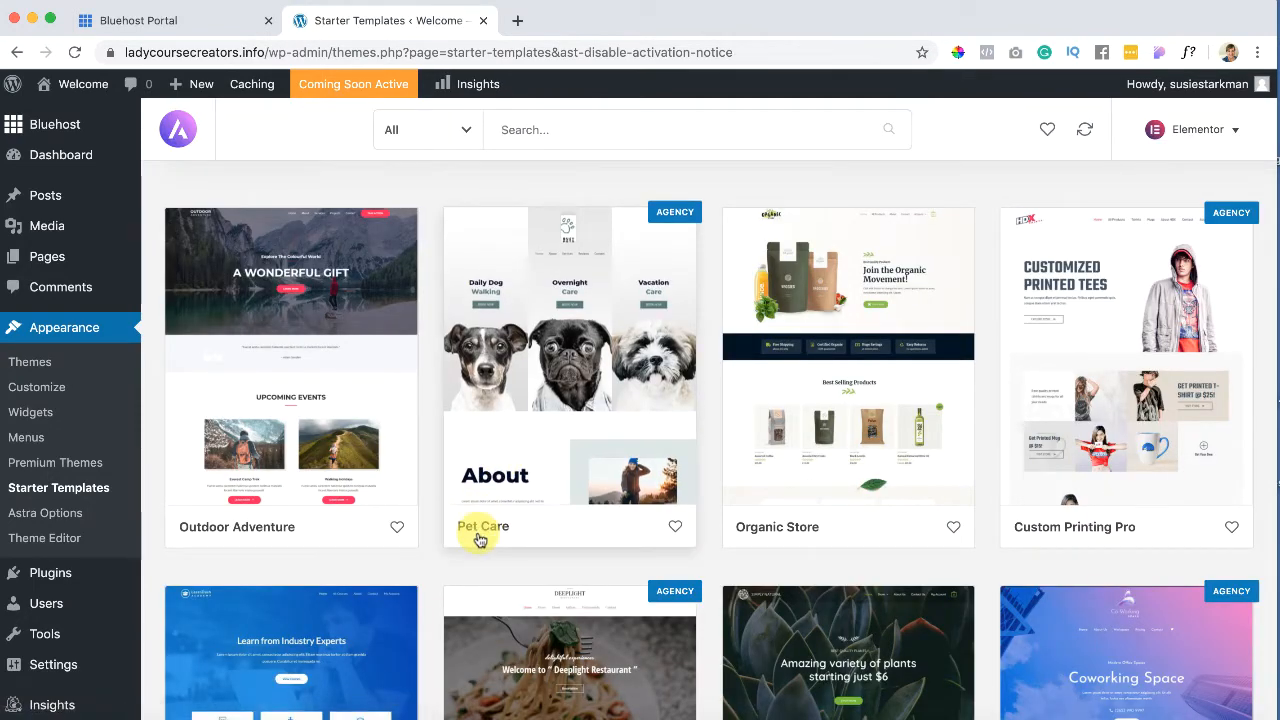
Step: Browse the Elementor starter template gallery, comparing the free designs with those marked Agency
{"action": "scroll", "coordinate": [479, 540], "scroll_direction": "down", "scroll_amount": 5}
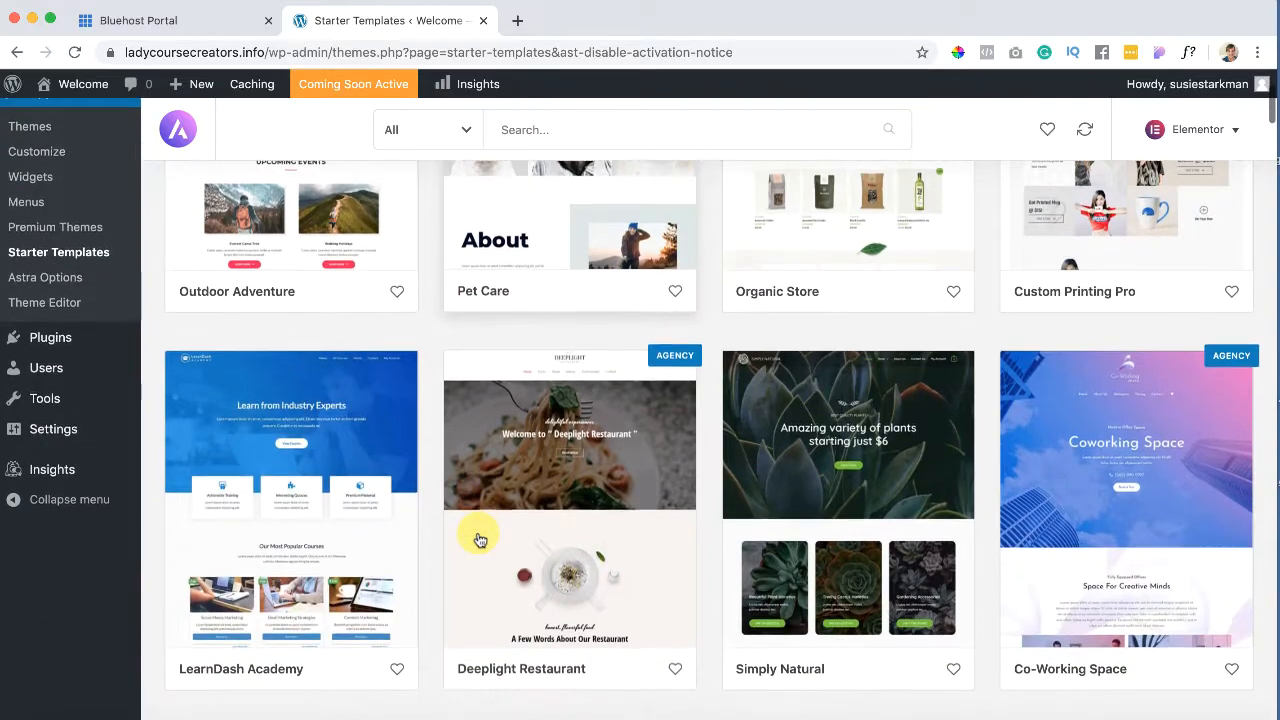
{"action": "scroll", "coordinate": [479, 540], "scroll_direction": "down", "scroll_amount": 8}
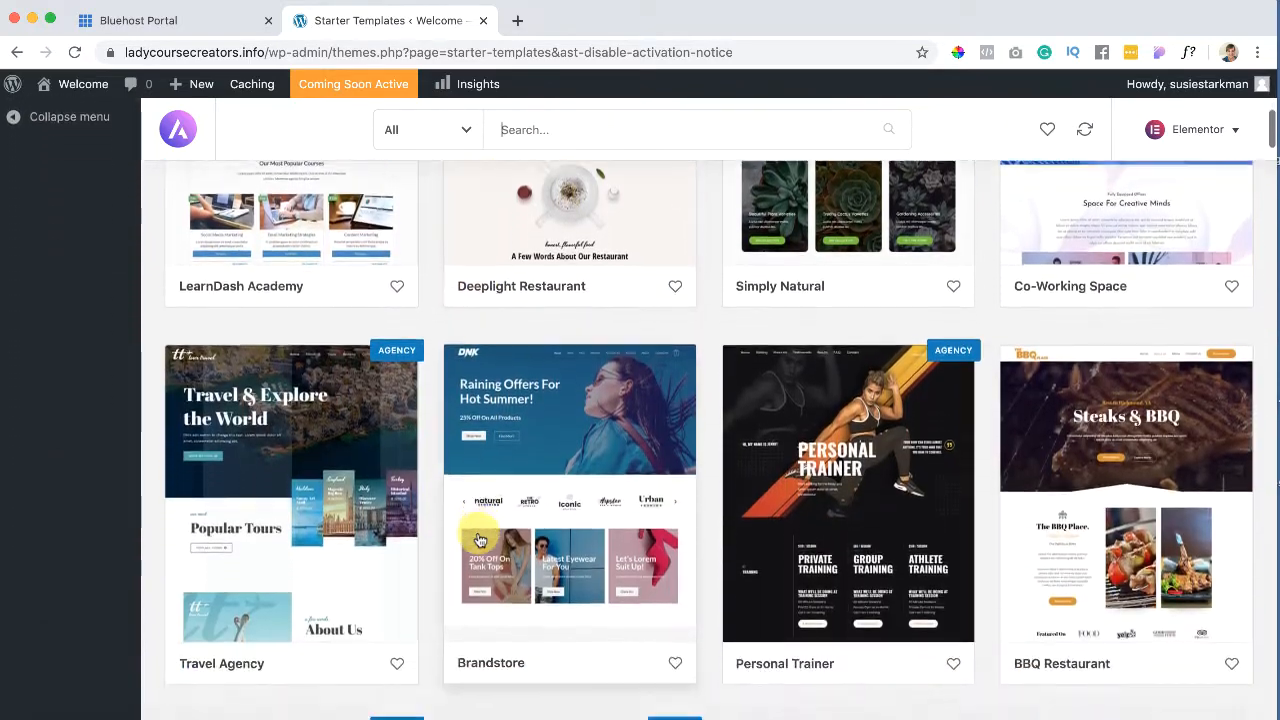
{"action": "scroll", "coordinate": [479, 540], "scroll_direction": "down", "scroll_amount": 9}
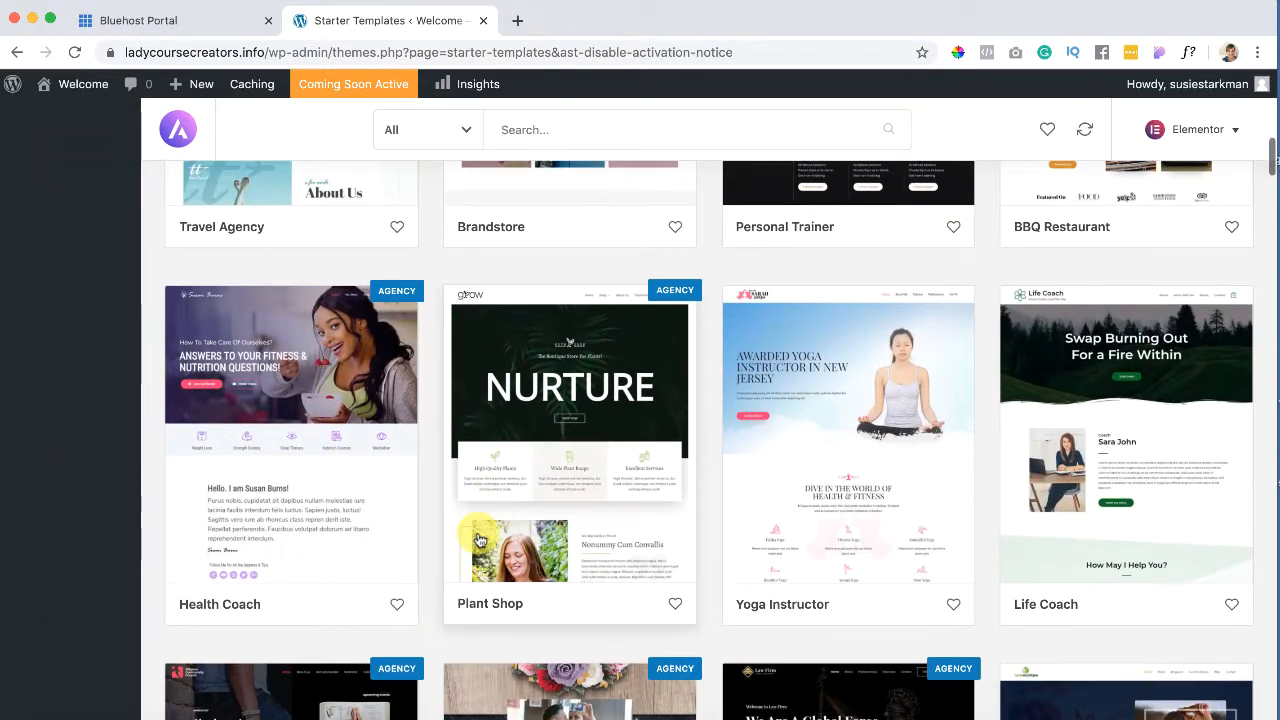
{"action": "scroll", "coordinate": [479, 540], "scroll_direction": "up", "scroll_amount": 1}
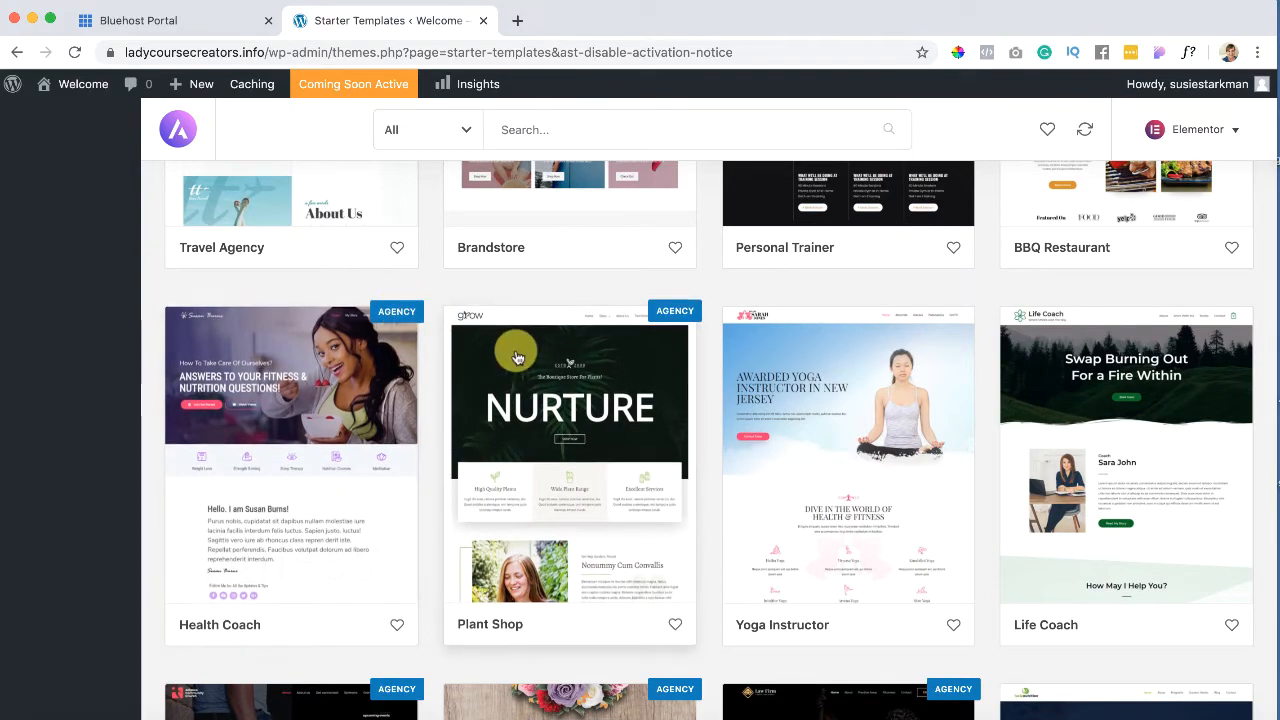
{"action": "scroll", "coordinate": [632, 389], "scroll_direction": "up", "scroll_amount": 12}
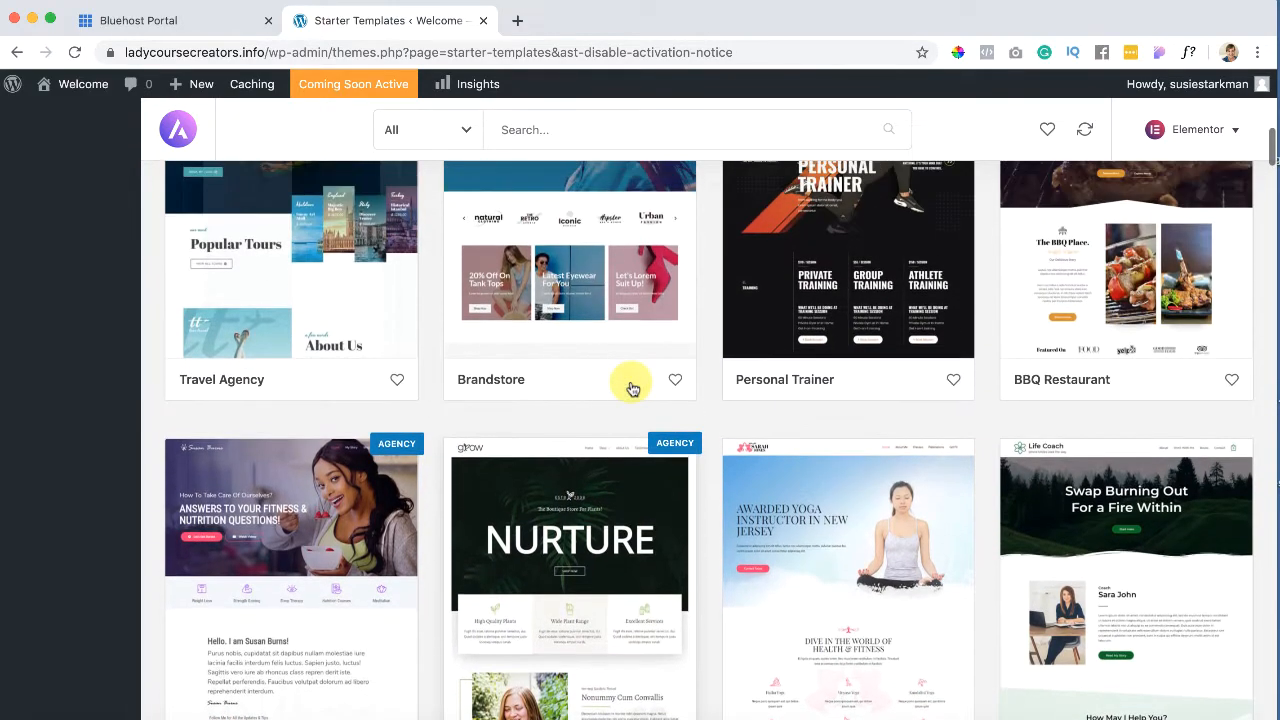
{"action": "scroll", "coordinate": [632, 389], "scroll_direction": "up", "scroll_amount": 1}
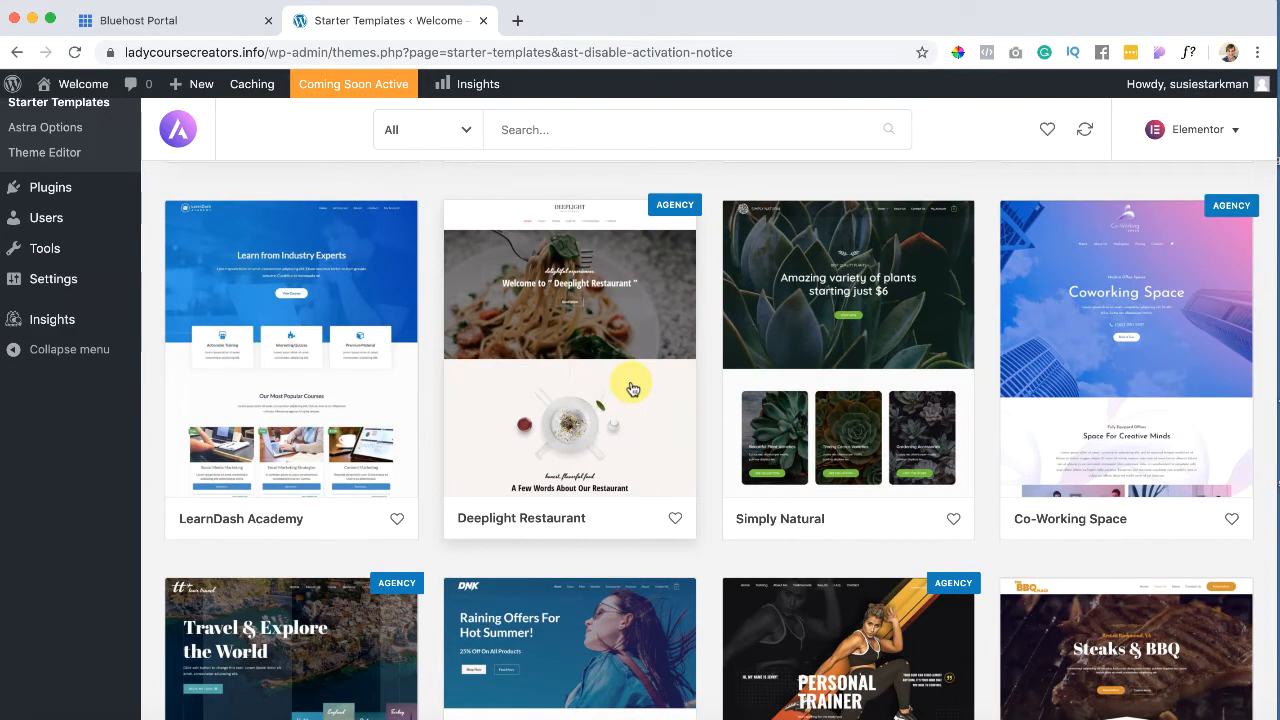
{"action": "scroll", "coordinate": [632, 389], "scroll_direction": "down", "scroll_amount": 4}
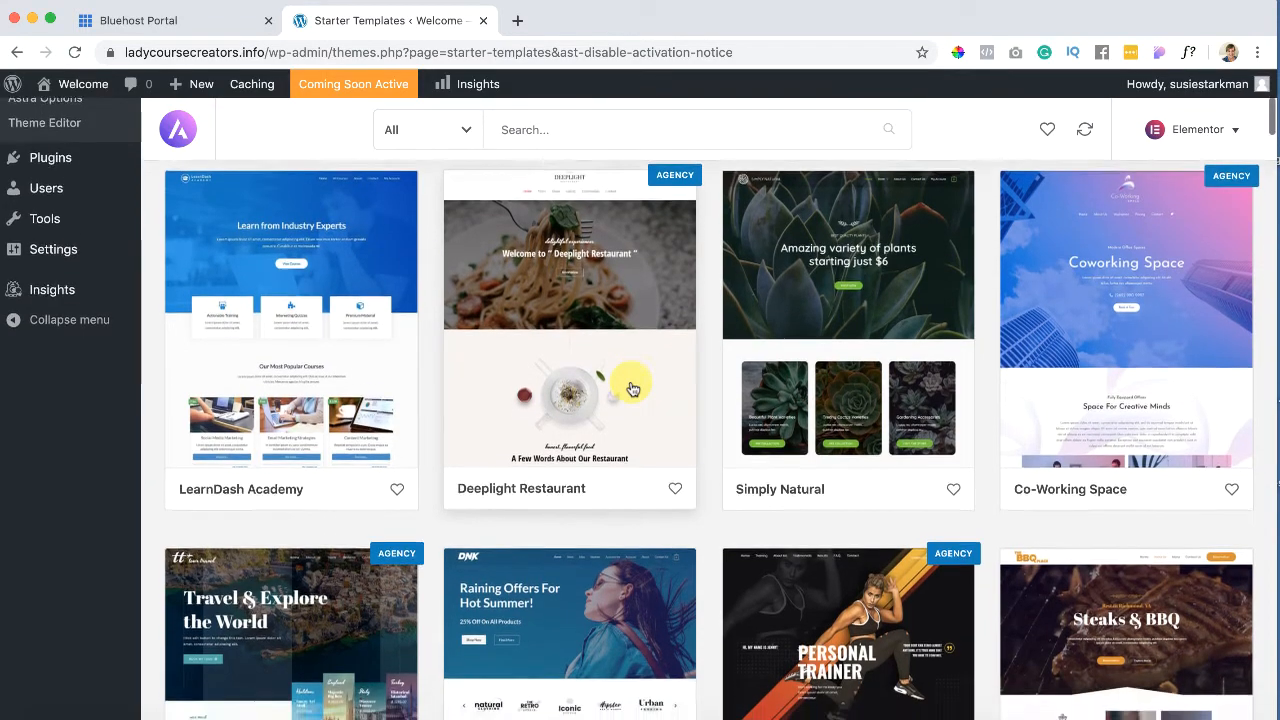
{"action": "scroll", "coordinate": [632, 389], "scroll_direction": "down", "scroll_amount": 3}
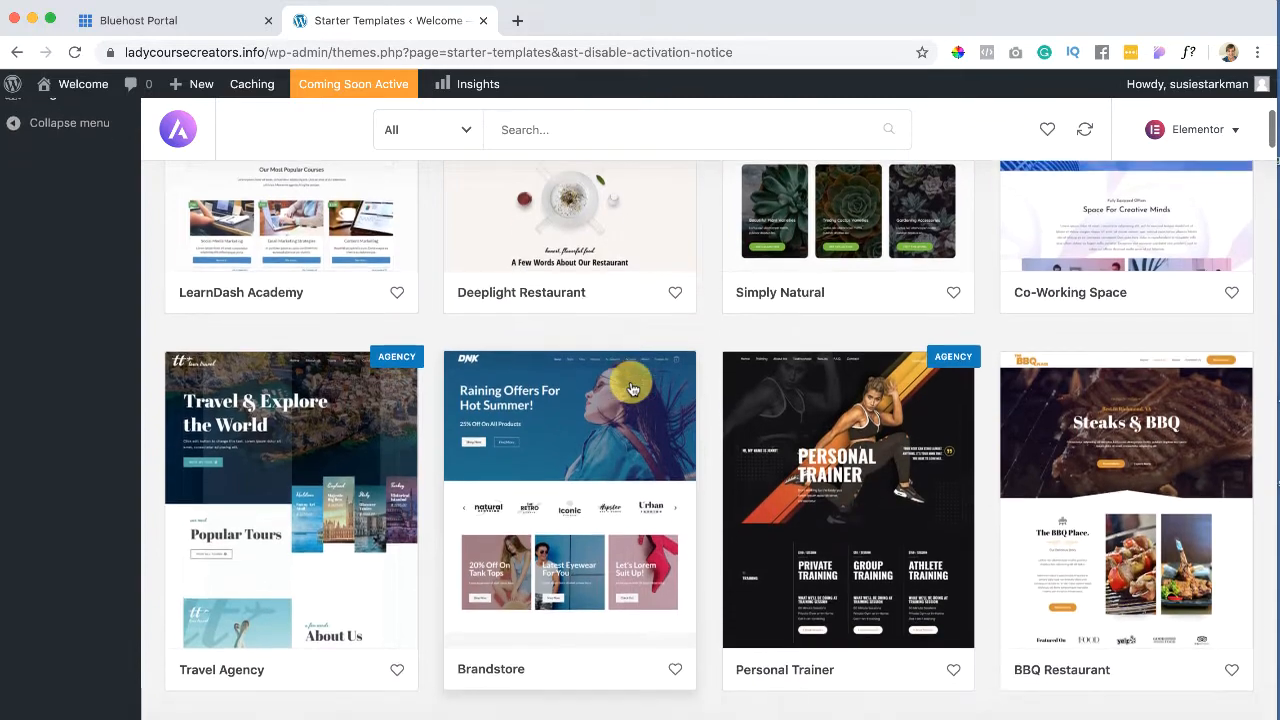
{"action": "scroll", "coordinate": [632, 389], "scroll_direction": "down", "scroll_amount": 2}
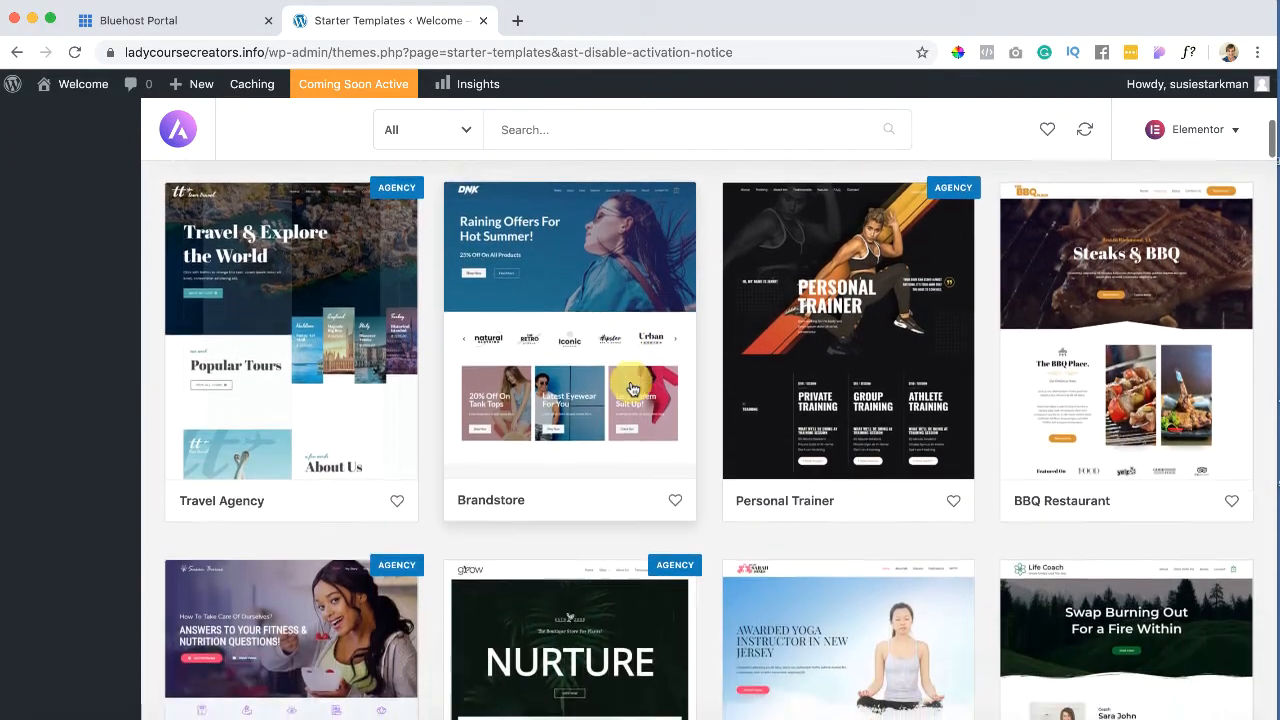
{"action": "scroll", "coordinate": [632, 389], "scroll_direction": "up", "scroll_amount": 5}
{"action": "scroll", "coordinate": [632, 389], "scroll_direction": "up", "scroll_amount": 6}
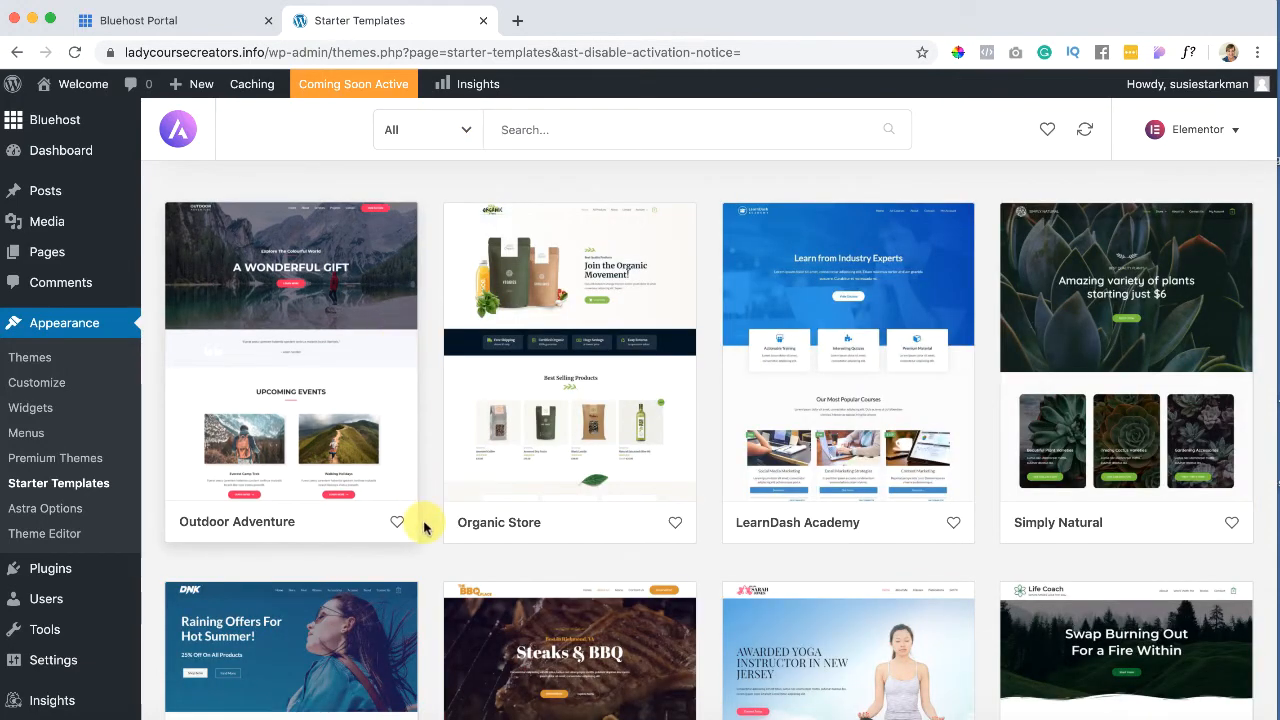
Step: Look through the free-only starter templates, from Outdoor Adventure down to the Pet Services and Custom Printing row
{"action": "scroll", "coordinate": [423, 527], "scroll_direction": "down", "scroll_amount": 5}
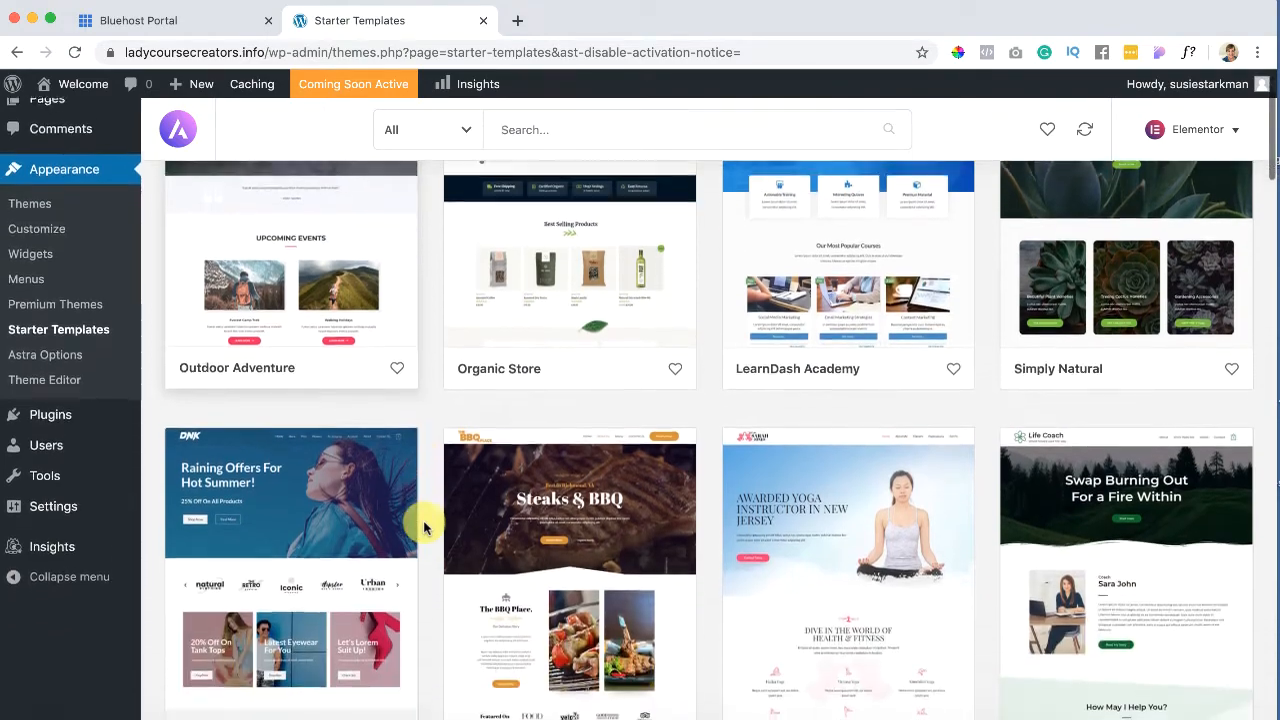
{"action": "scroll", "coordinate": [423, 527], "scroll_direction": "down", "scroll_amount": 4}
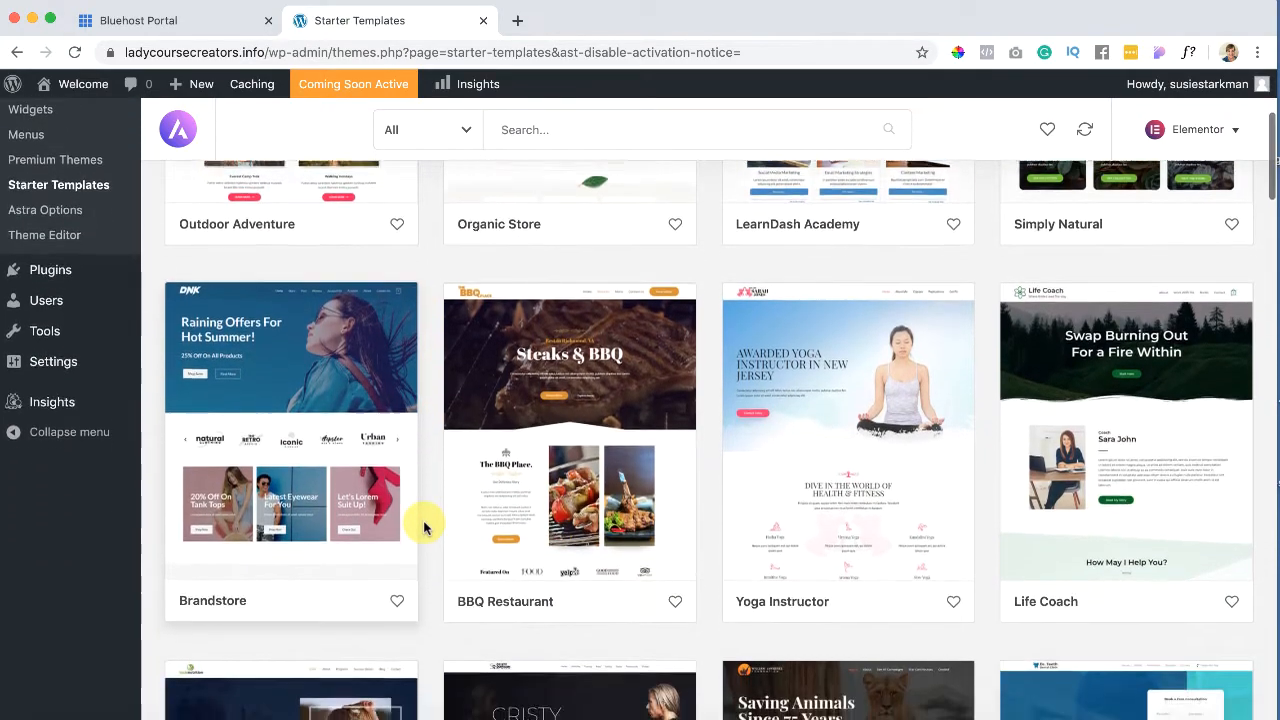
{"action": "scroll", "coordinate": [423, 527], "scroll_direction": "down", "scroll_amount": 8}
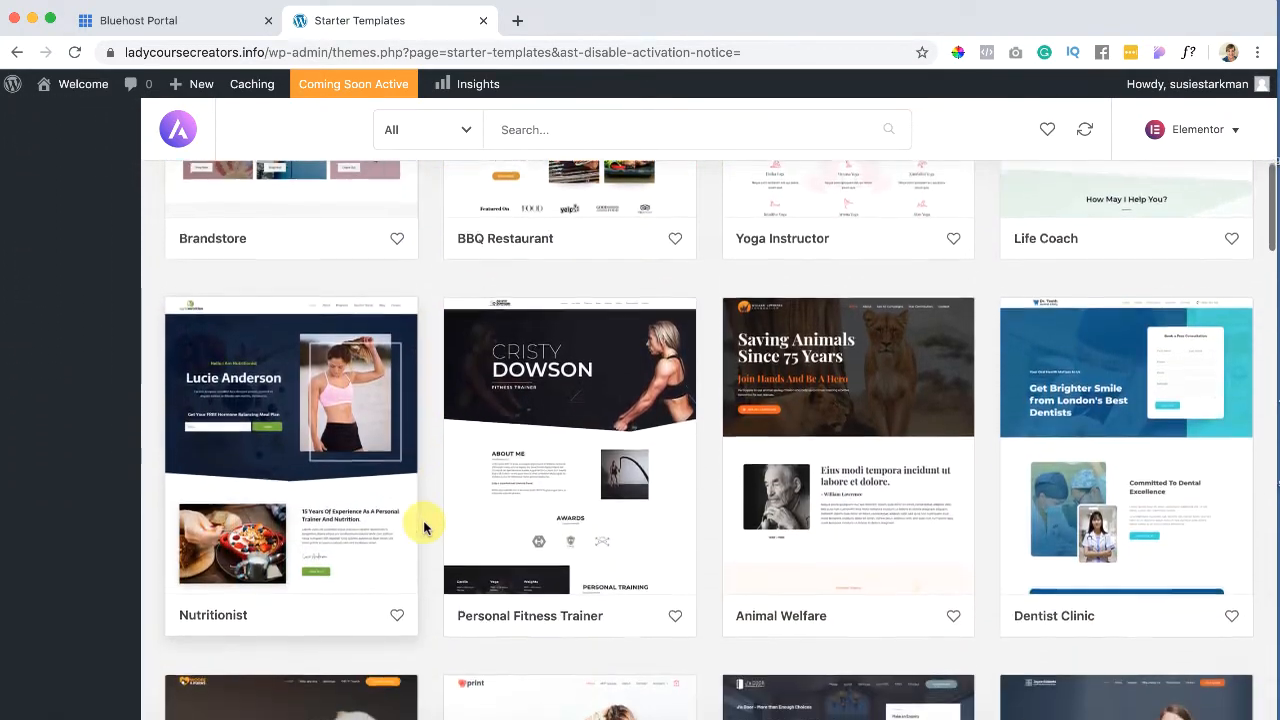
{"action": "scroll", "coordinate": [423, 527], "scroll_direction": "down", "scroll_amount": 3}
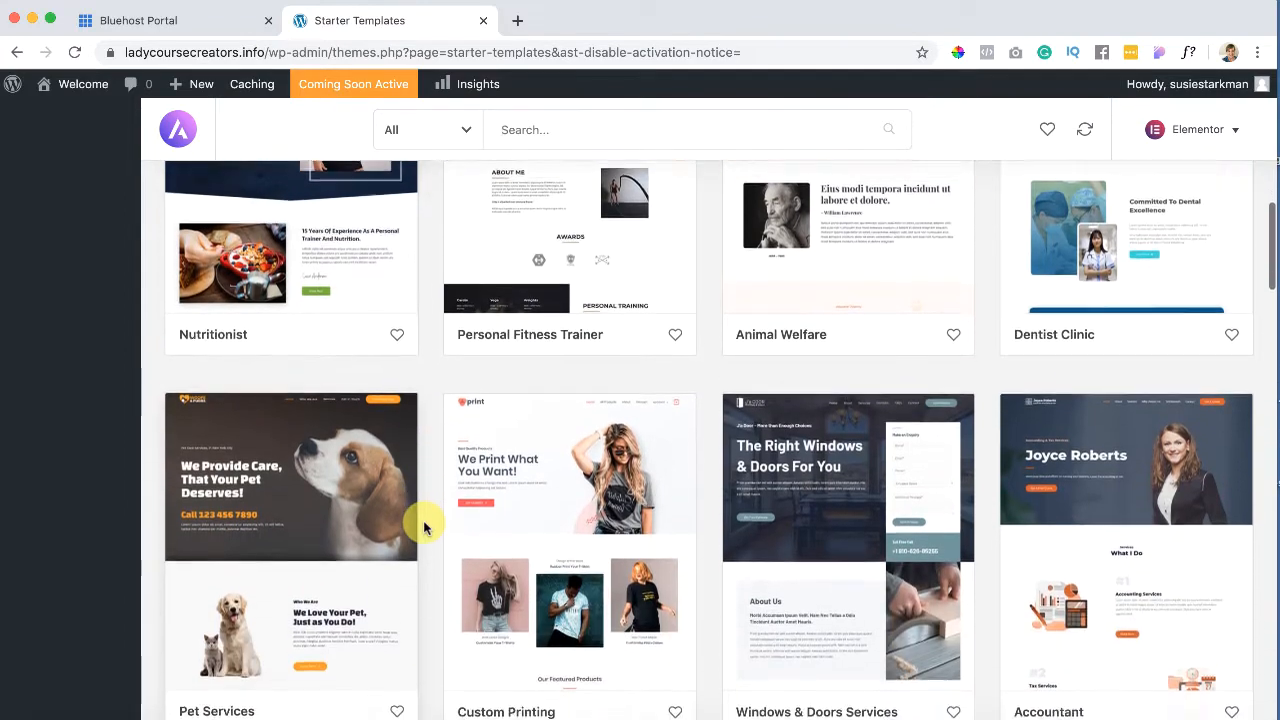
{"action": "scroll", "coordinate": [423, 527], "scroll_direction": "down", "scroll_amount": 3}
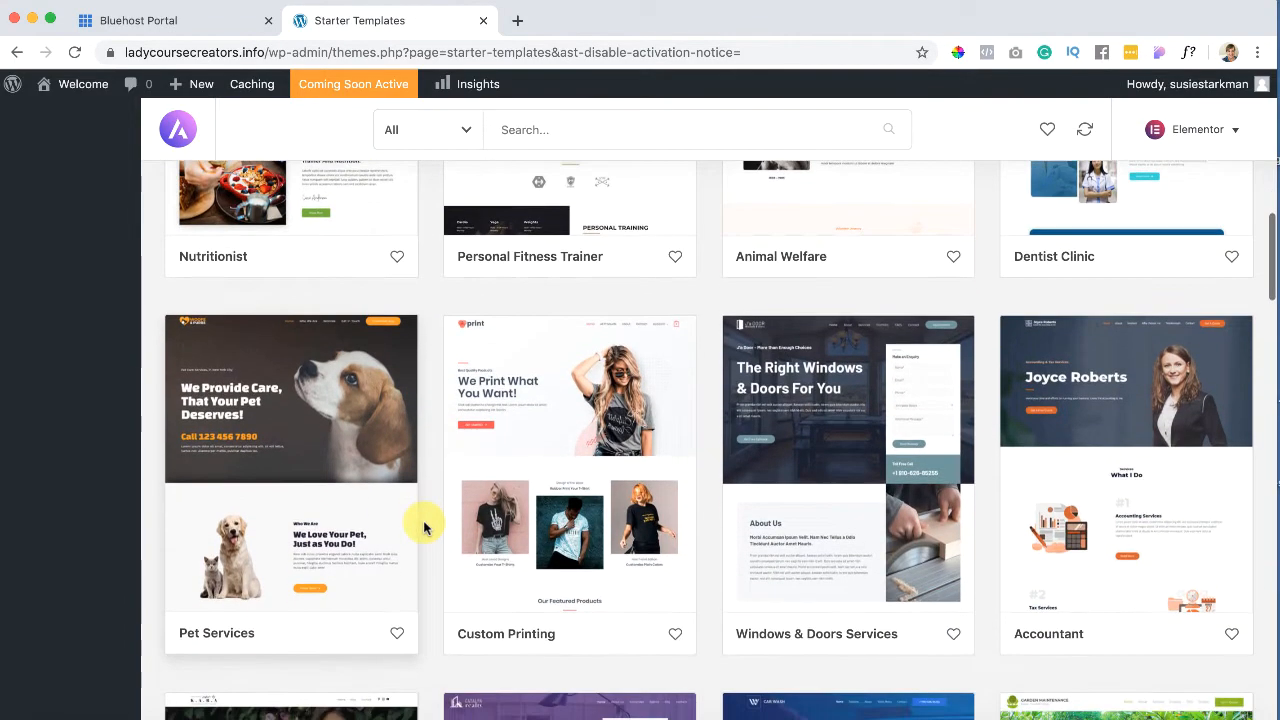
{"action": "scroll", "coordinate": [423, 523], "scroll_direction": "up", "scroll_amount": 3}
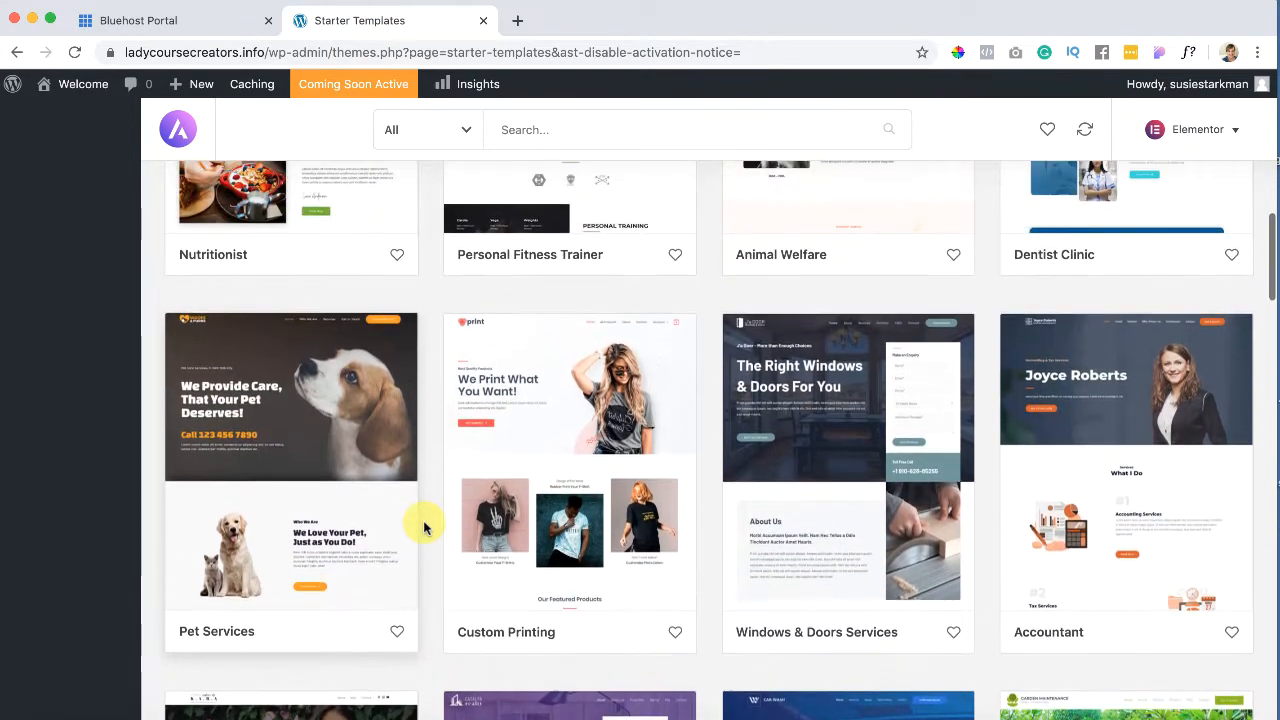
{"action": "scroll", "coordinate": [540, 488], "scroll_direction": "up", "scroll_amount": 1}
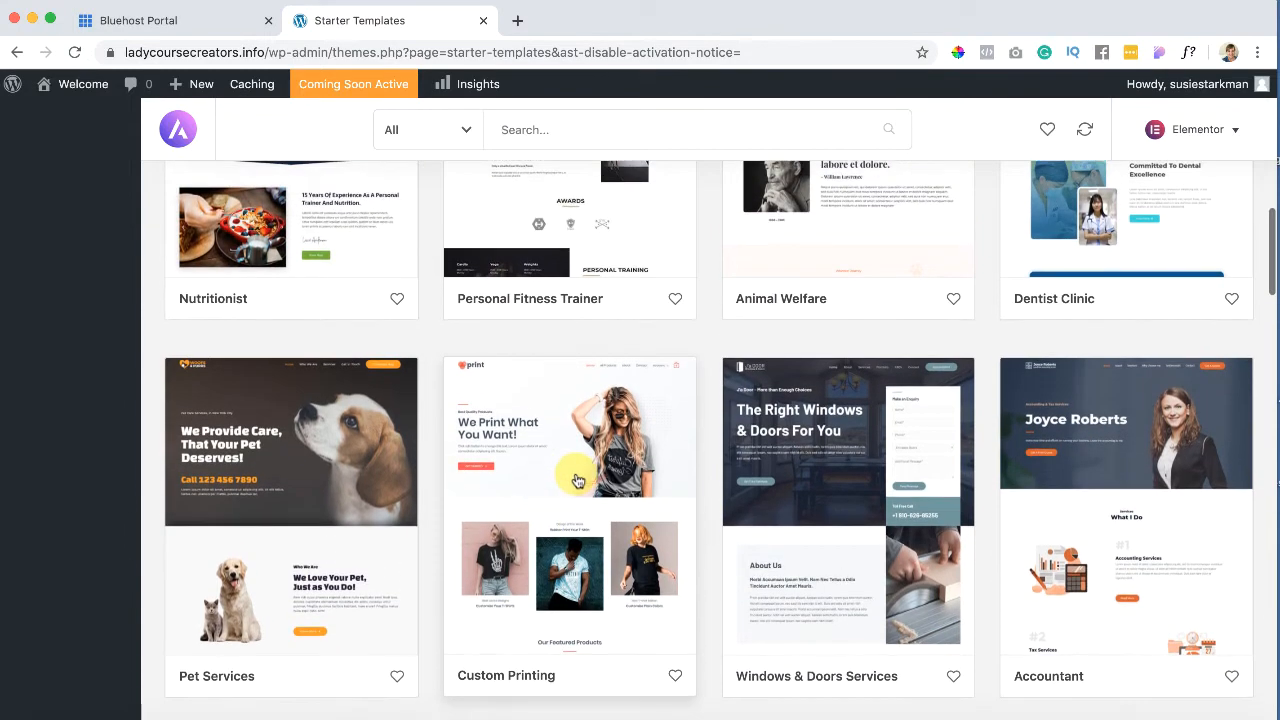
Step: Open the Custom Printing starter template and look over its Home page layout
{"action": "left_click", "coordinate": [577, 500]}
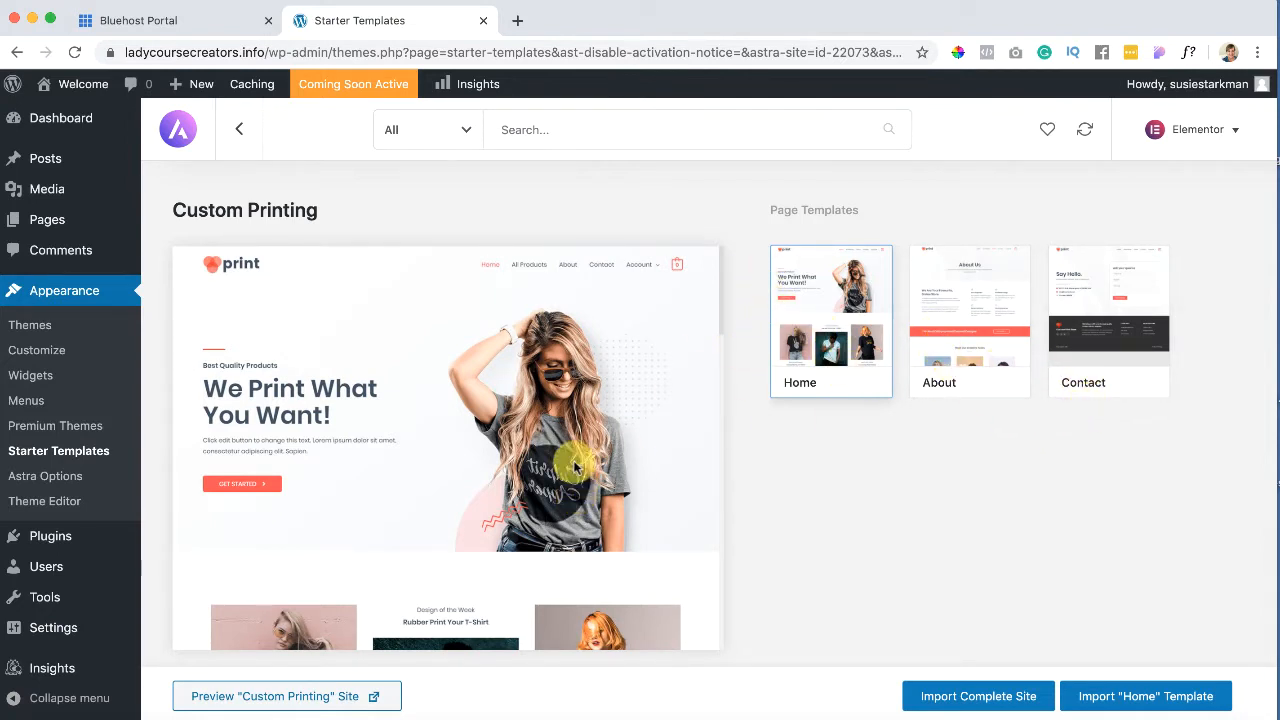
{"action": "scroll", "coordinate": [575, 465], "scroll_direction": "down", "scroll_amount": 2}
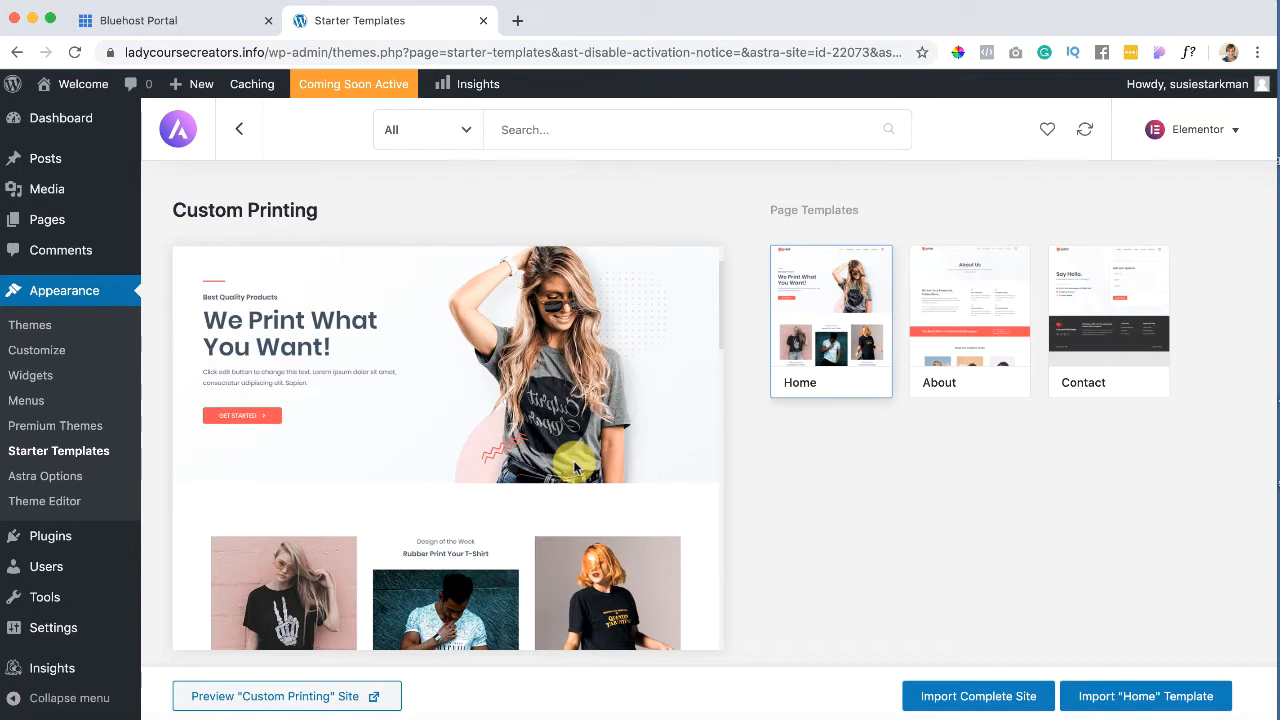
{"action": "scroll", "coordinate": [575, 465], "scroll_direction": "down", "scroll_amount": 1}
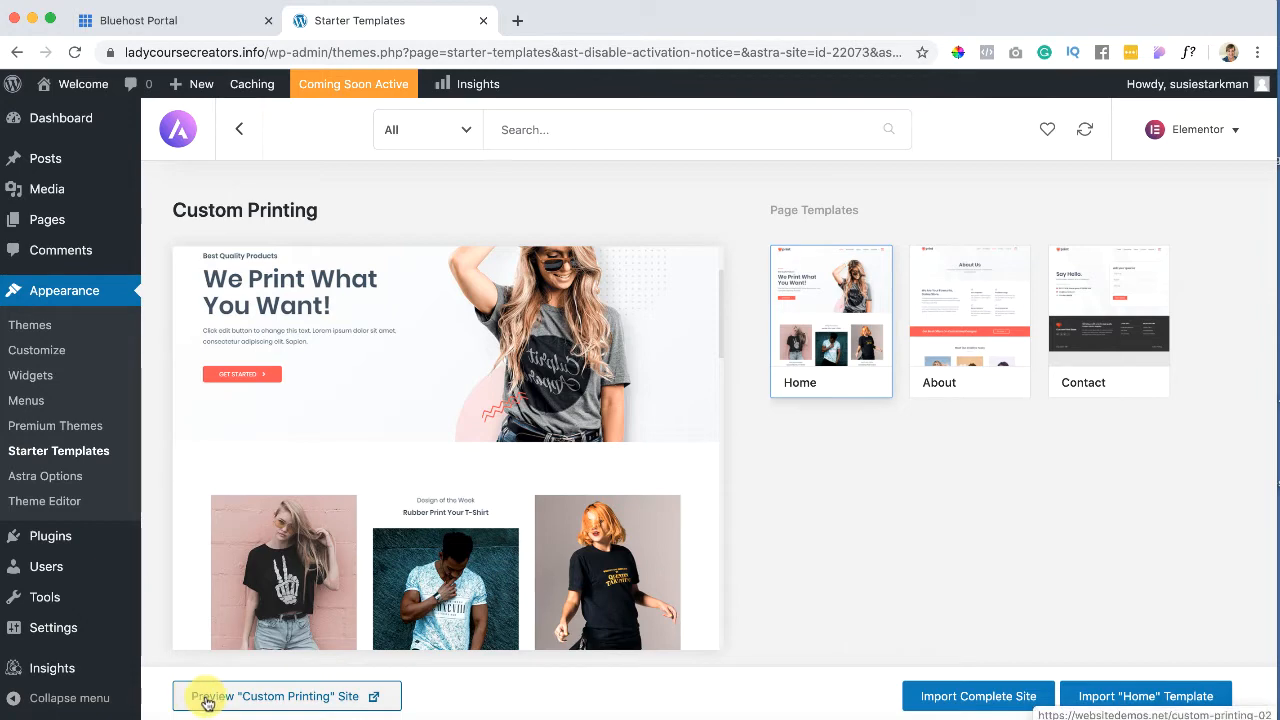
Step: Preview the full Custom Printing demo site and examine its home page from the hero banner to the featured products
{"action": "left_click", "coordinate": [348, 697]}
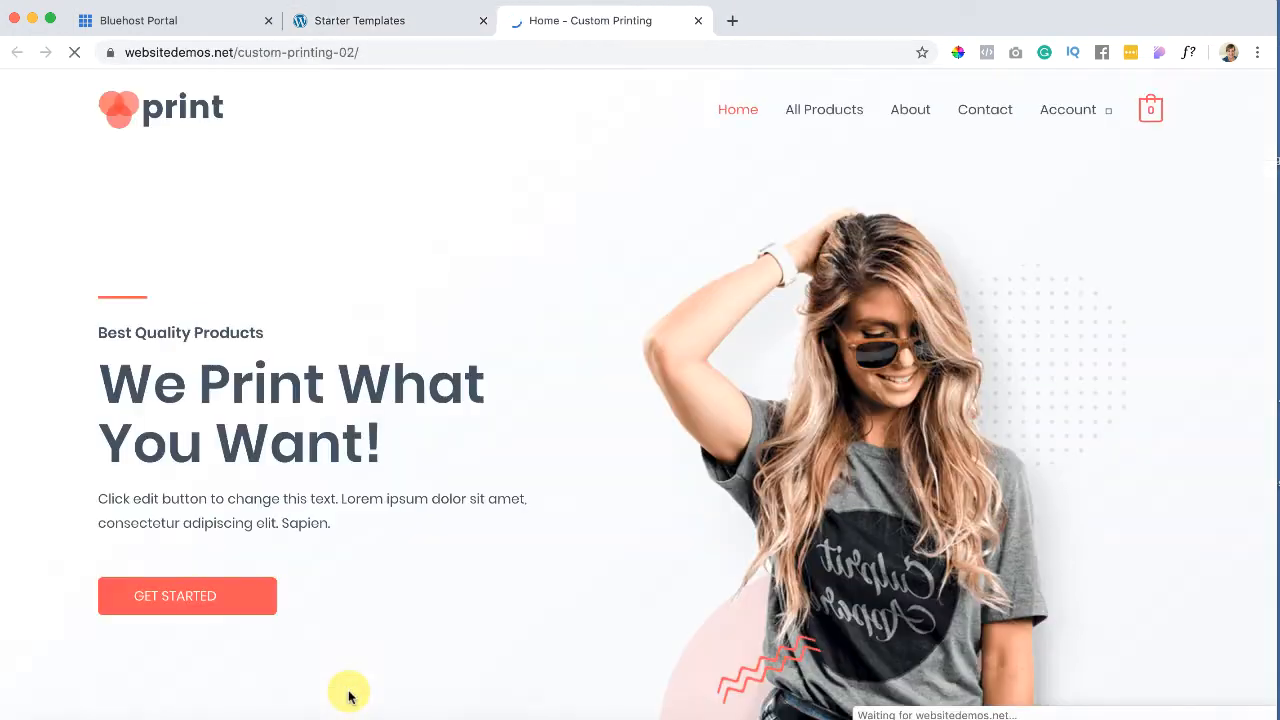
{"action": "scroll", "coordinate": [371, 588], "scroll_direction": "down", "scroll_amount": 5}
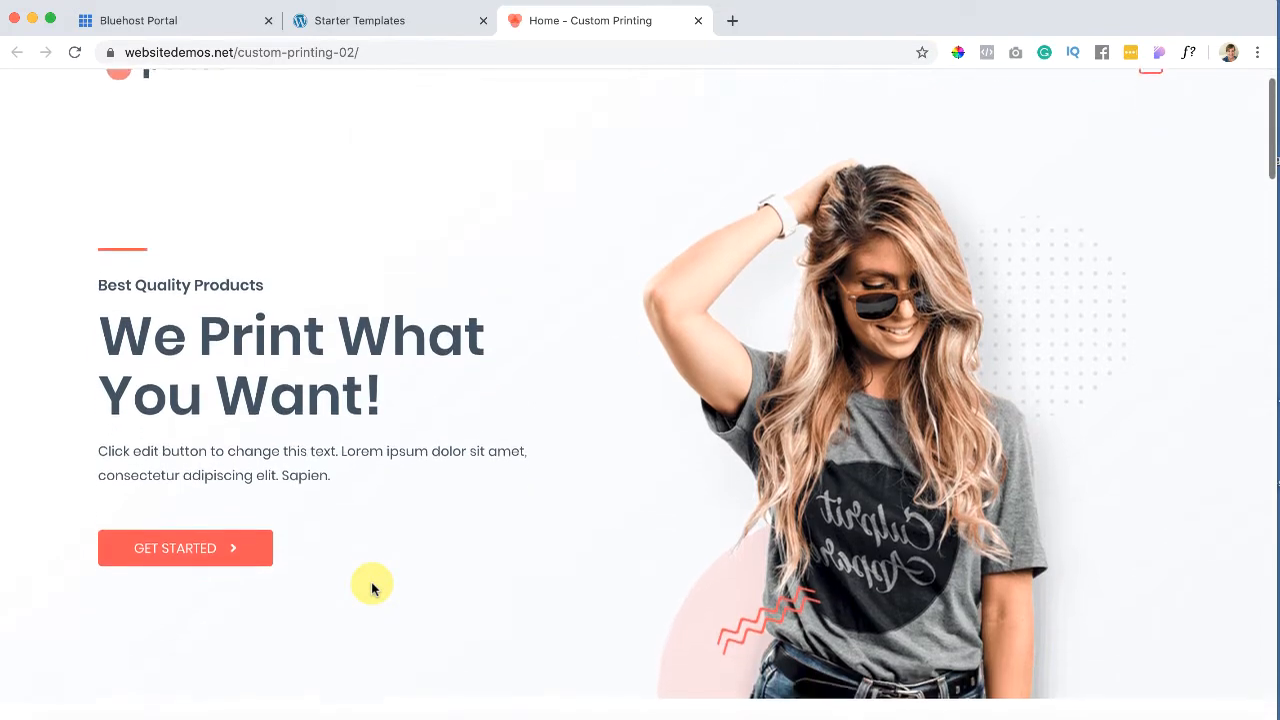
{"action": "scroll", "coordinate": [371, 588], "scroll_direction": "down", "scroll_amount": 10}
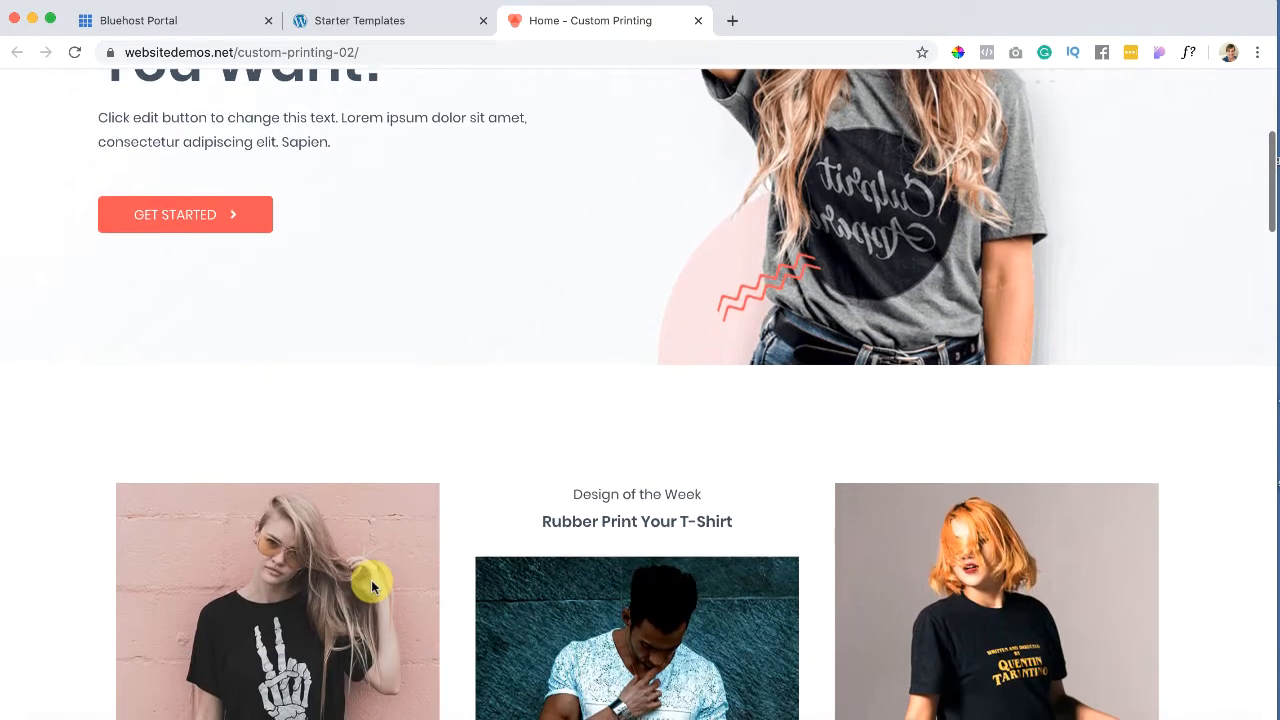
{"action": "scroll", "coordinate": [371, 588], "scroll_direction": "down", "scroll_amount": 8}
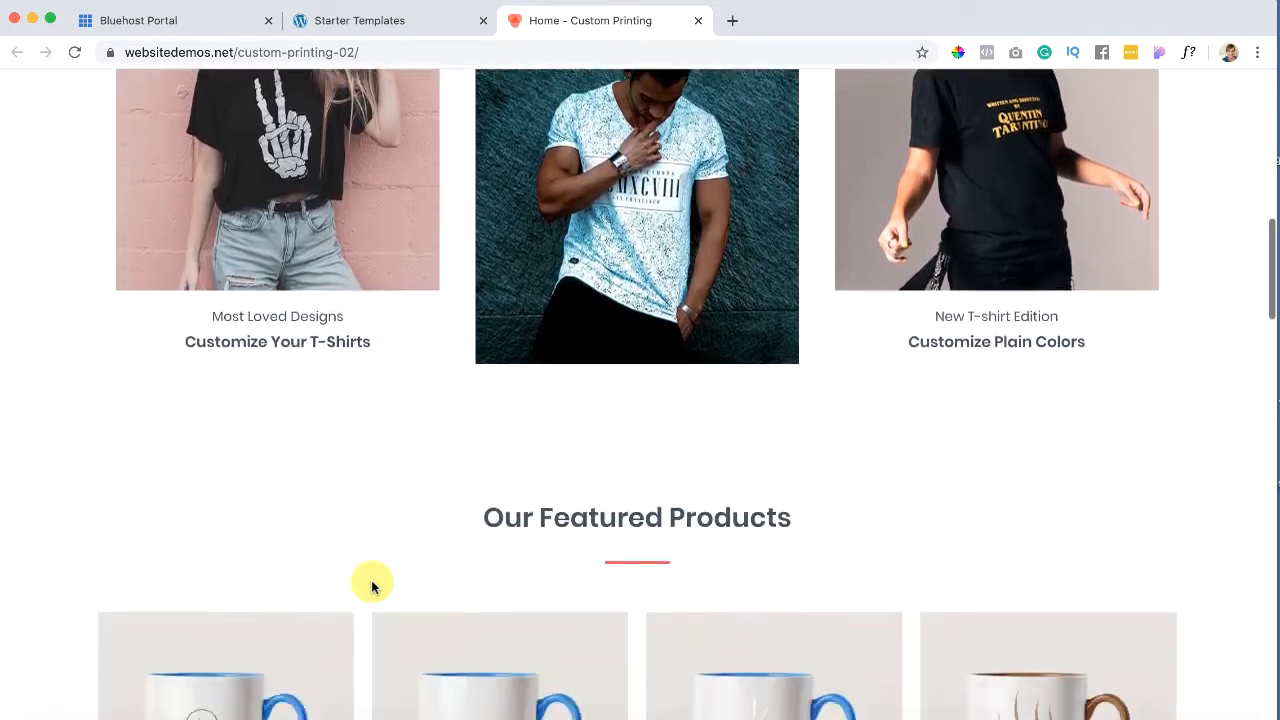
{"action": "scroll", "coordinate": [371, 585], "scroll_direction": "up", "scroll_amount": 5}
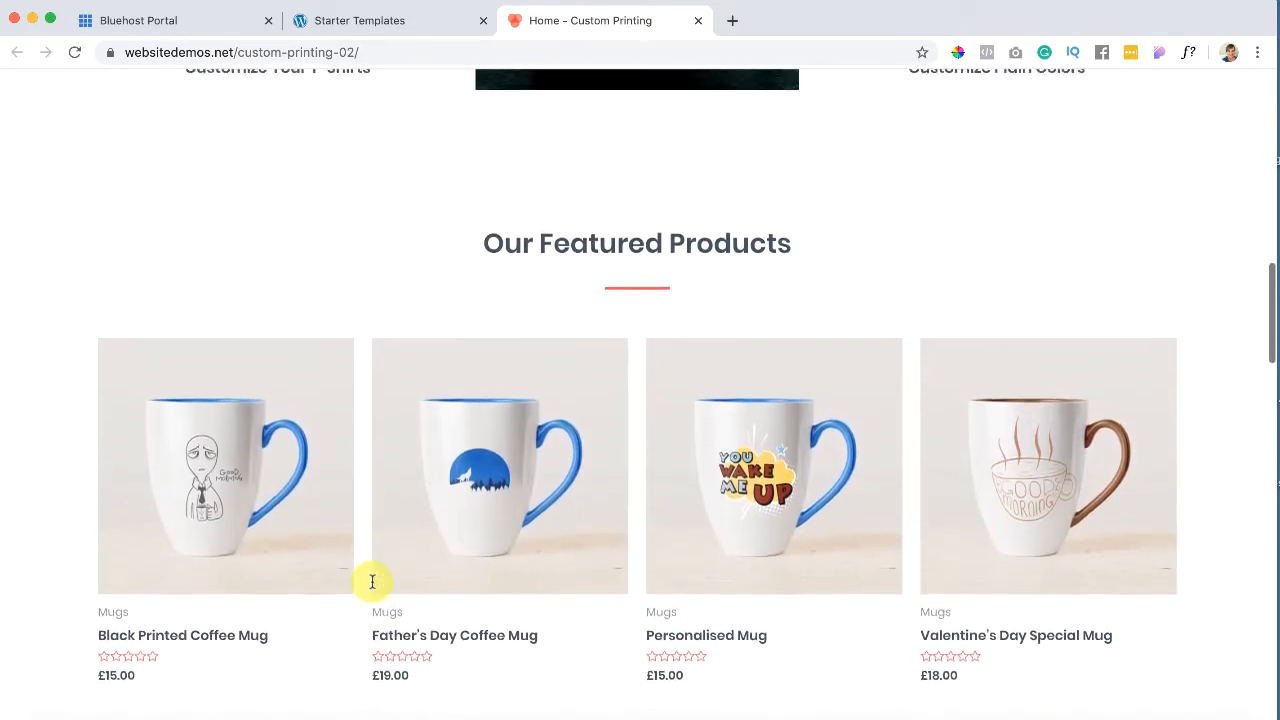
{"action": "scroll", "coordinate": [372, 588], "scroll_direction": "up", "scroll_amount": 10}
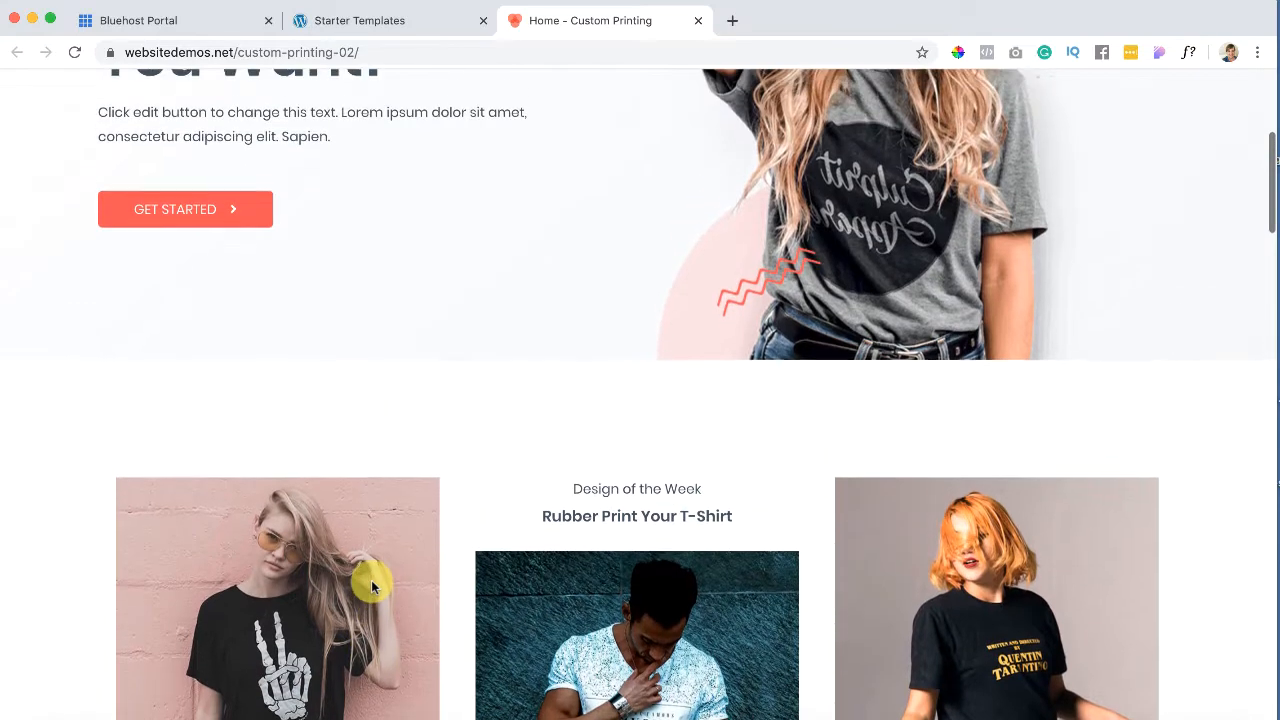
{"action": "scroll", "coordinate": [371, 586], "scroll_direction": "down", "scroll_amount": 6}
{"action": "scroll", "coordinate": [371, 586], "scroll_direction": "down", "scroll_amount": 8}
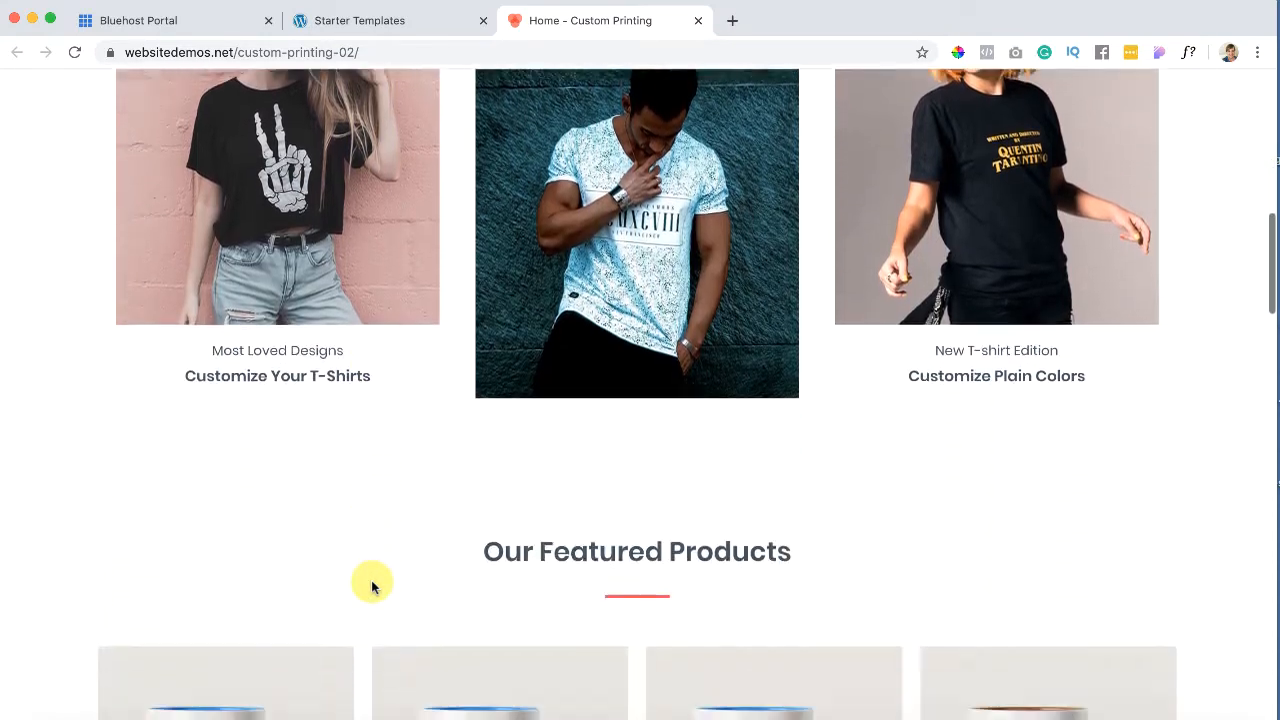
{"action": "scroll", "coordinate": [373, 588], "scroll_direction": "down", "scroll_amount": 4}
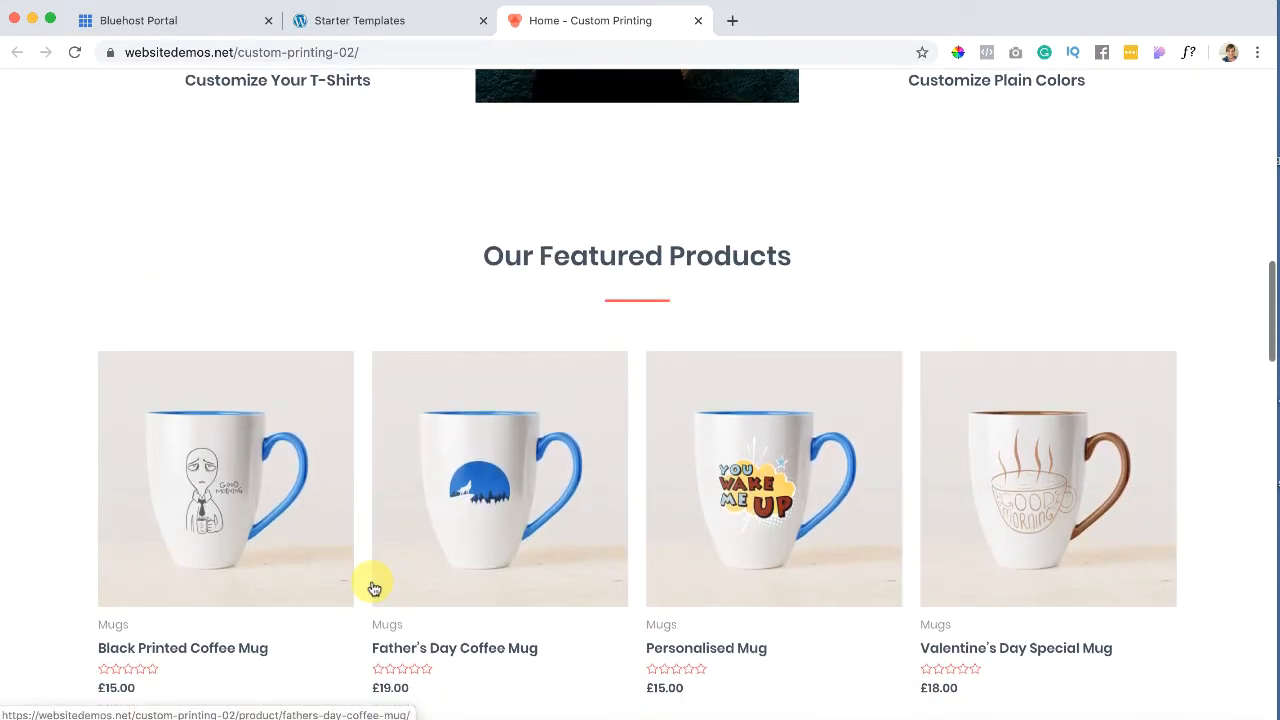
Step: Examine the rest of the Custom Printing demo home page, from the featured mugs through the deal banner and testimonials to the footer
{"action": "scroll", "coordinate": [373, 588], "scroll_direction": "down", "scroll_amount": 8}
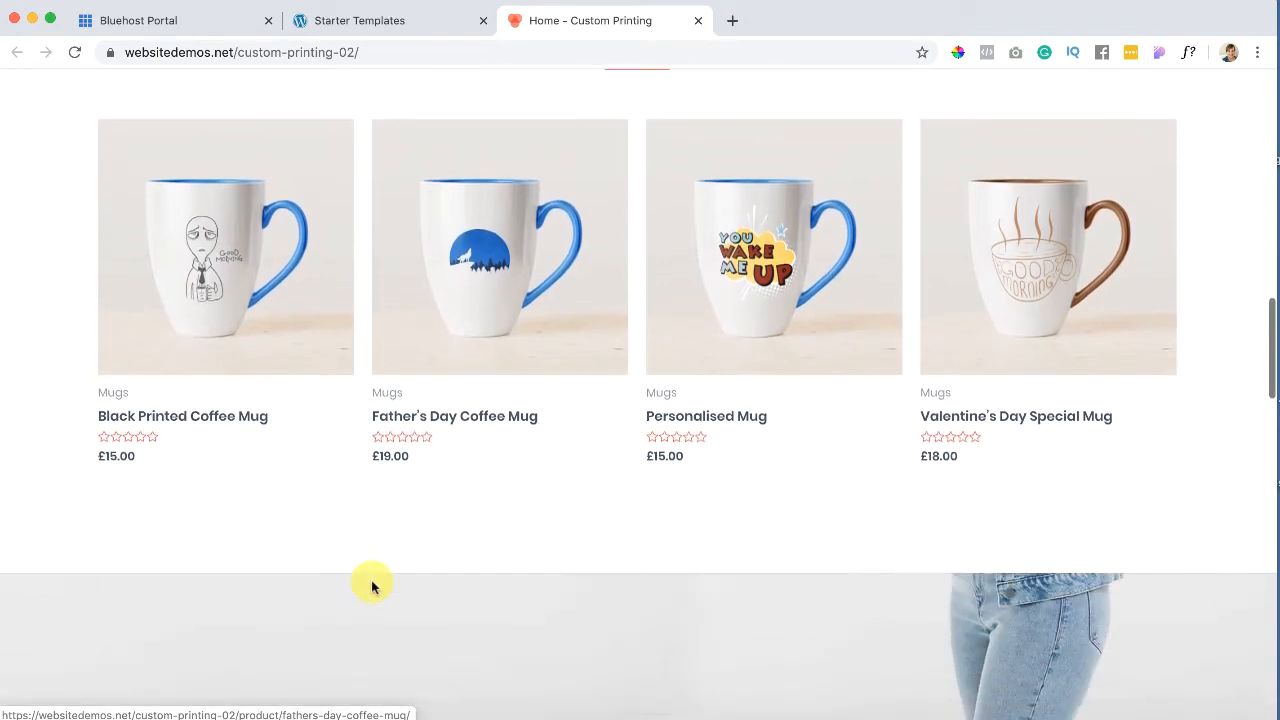
{"action": "scroll", "coordinate": [371, 586], "scroll_direction": "down", "scroll_amount": 1}
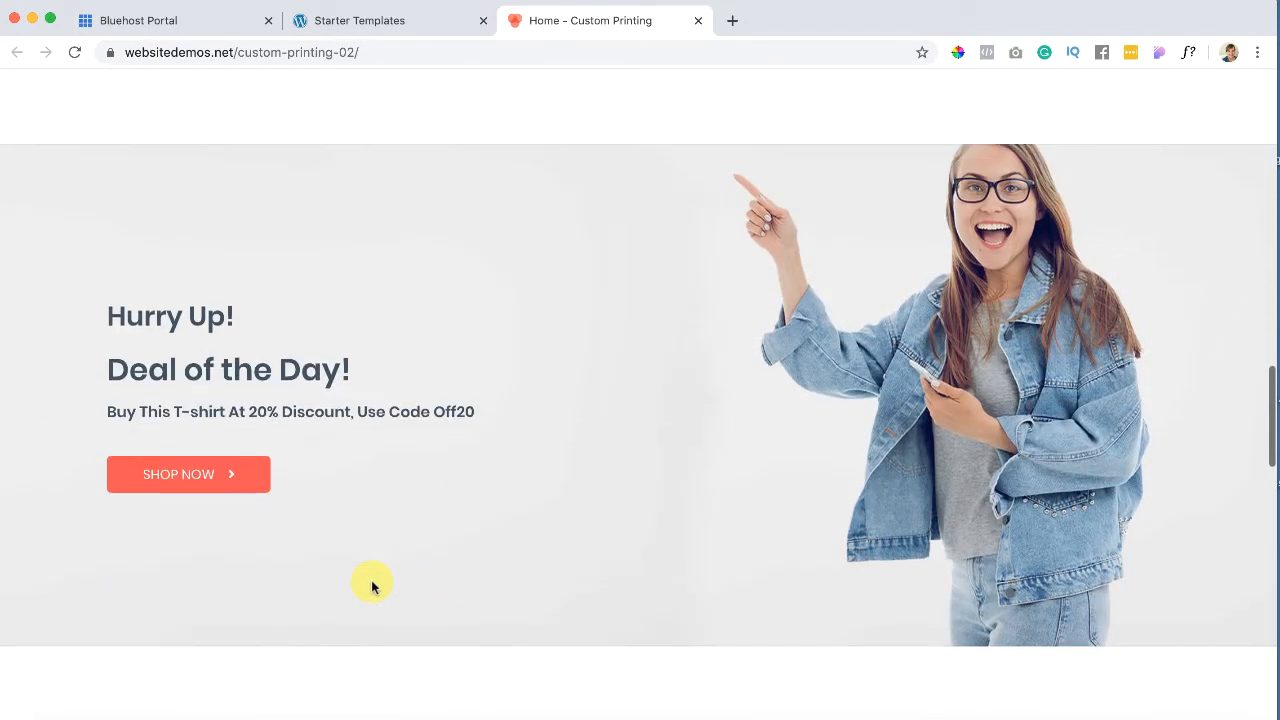
{"action": "scroll", "coordinate": [372, 587], "scroll_direction": "down", "scroll_amount": 3}
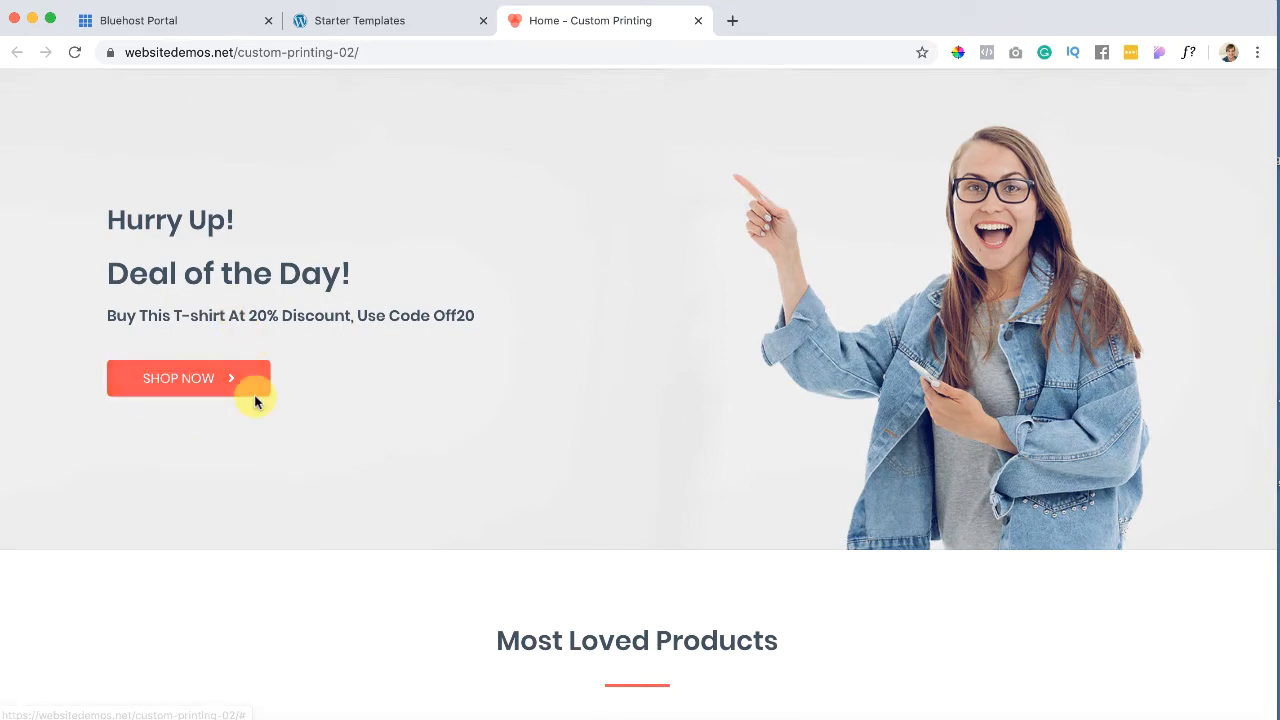
{"action": "scroll", "coordinate": [255, 401], "scroll_direction": "down", "scroll_amount": 9}
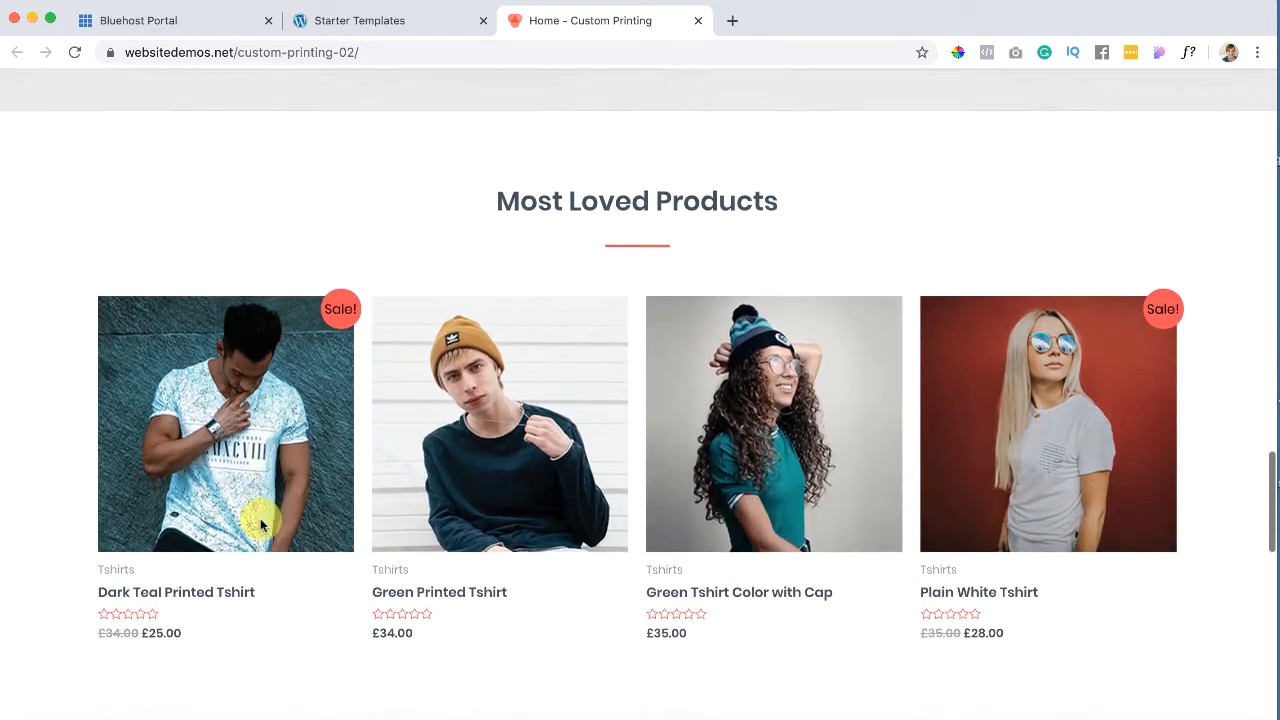
{"action": "scroll", "coordinate": [260, 525], "scroll_direction": "down", "scroll_amount": 9}
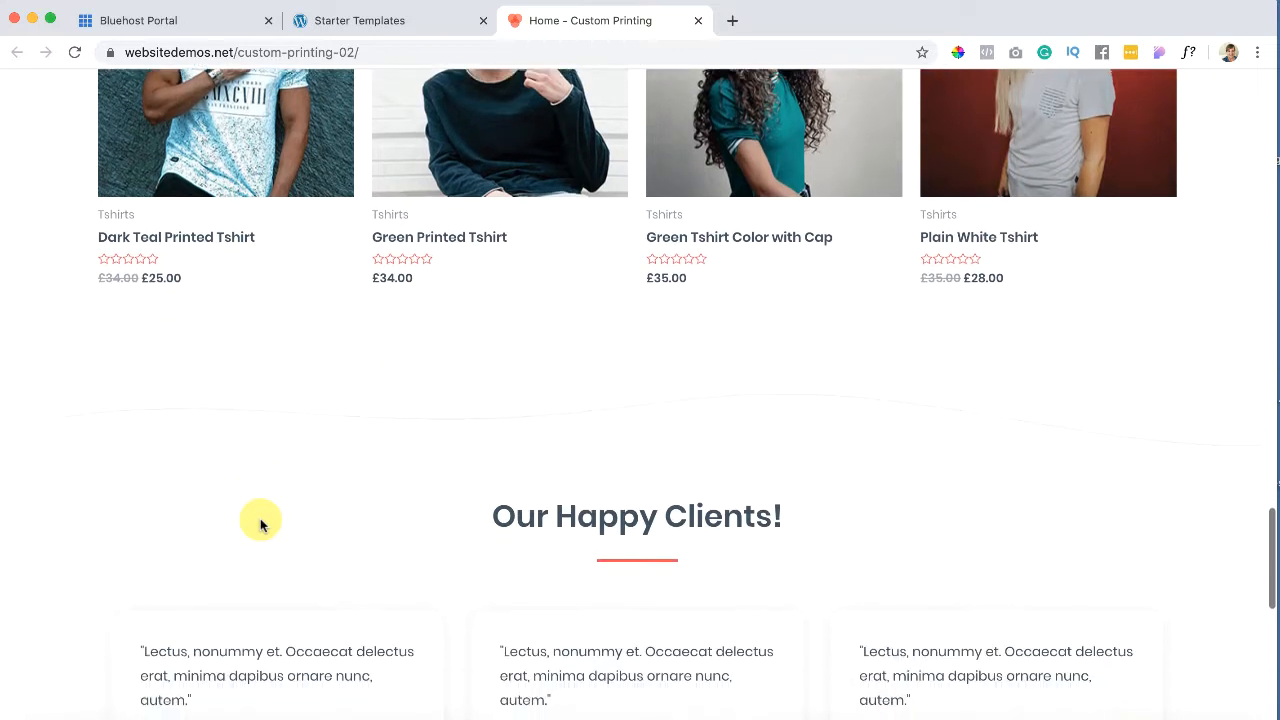
{"action": "scroll", "coordinate": [260, 525], "scroll_direction": "down", "scroll_amount": 2}
{"action": "scroll", "coordinate": [269, 445], "scroll_direction": "down", "scroll_amount": 7}
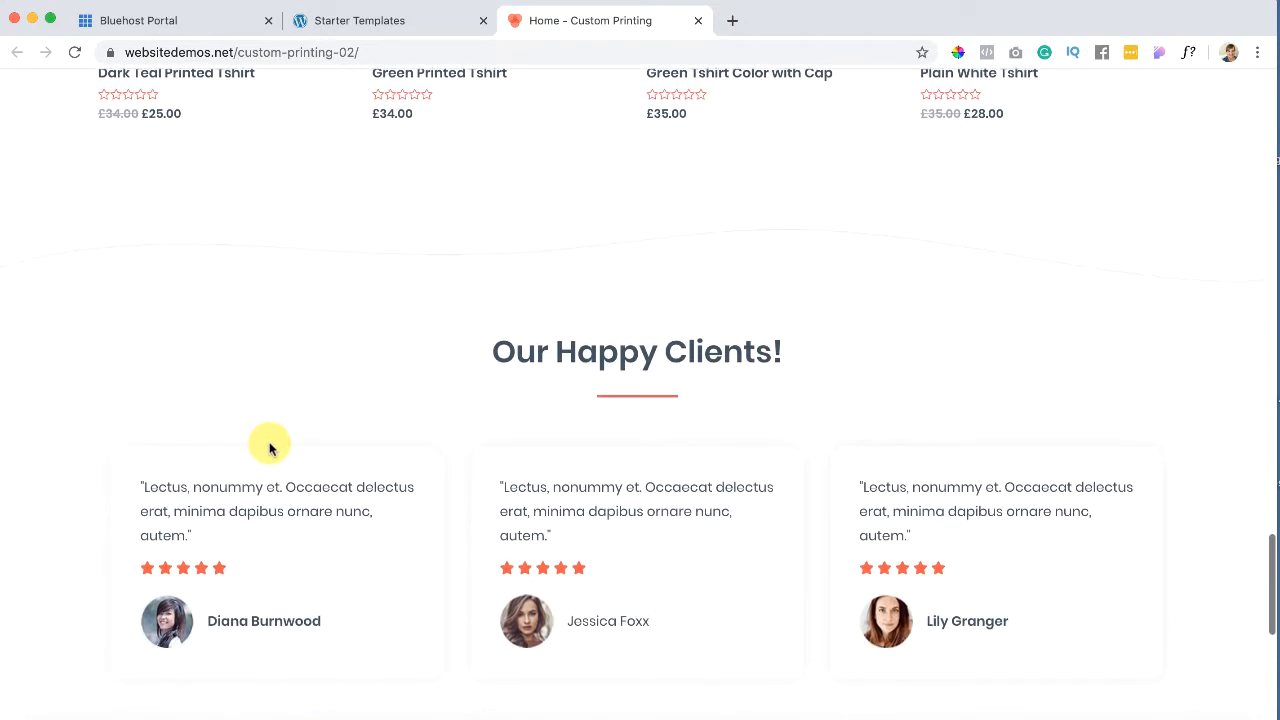
{"action": "scroll", "coordinate": [269, 447], "scroll_direction": "down", "scroll_amount": 1}
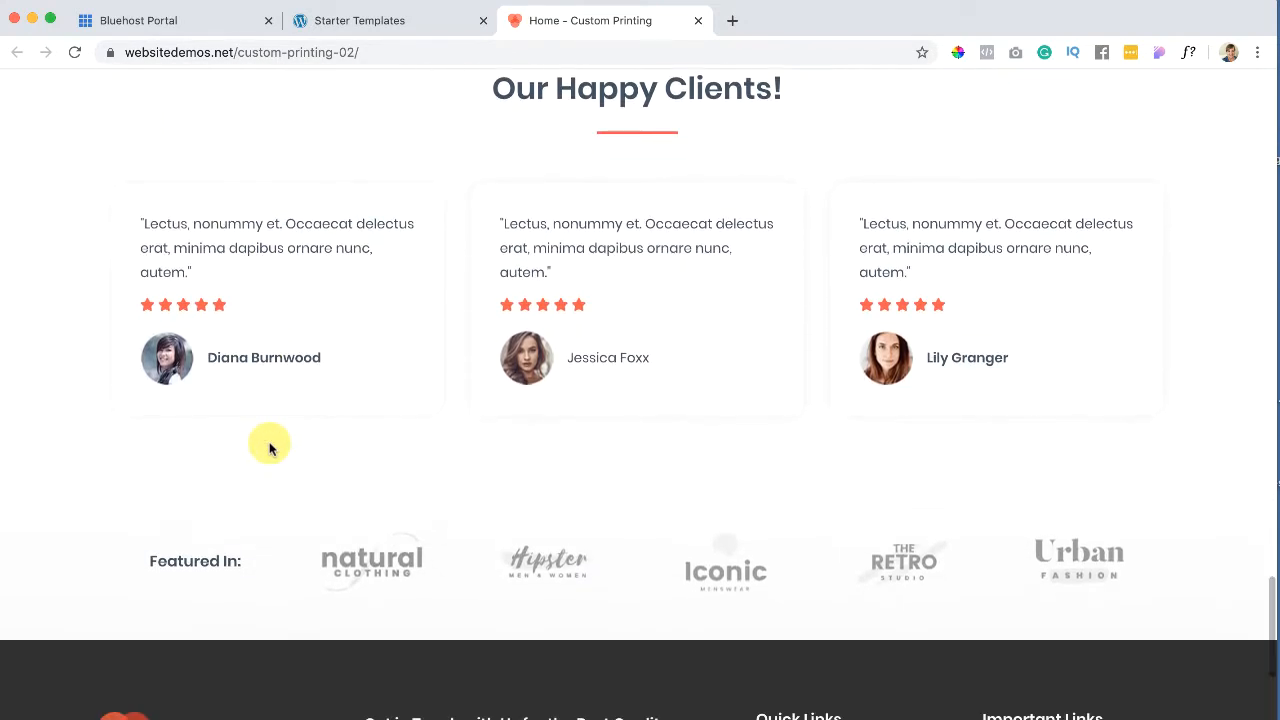
{"action": "scroll", "coordinate": [269, 573], "scroll_direction": "down", "scroll_amount": 4}
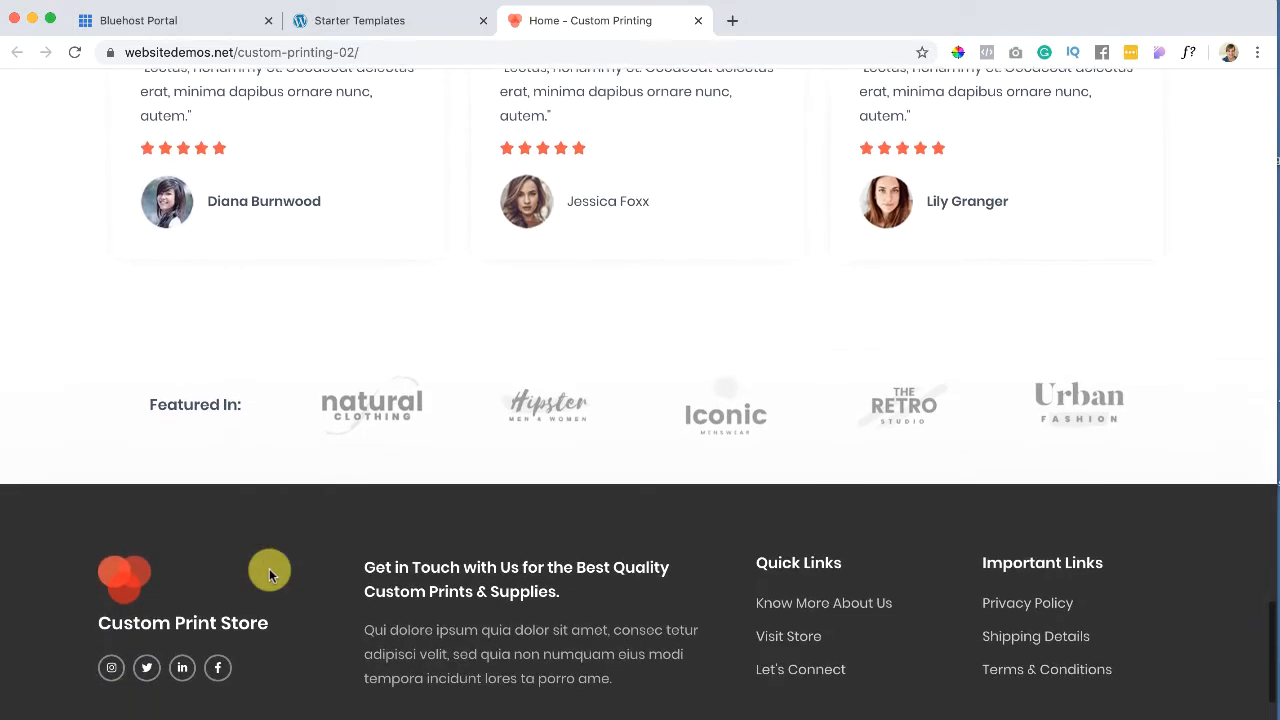
Step: Open the Custom Printing demo's All Products page and look through its shop listing
{"action": "scroll", "coordinate": [269, 573], "scroll_direction": "up", "scroll_amount": 14}
{"action": "scroll", "coordinate": [269, 573], "scroll_direction": "up", "scroll_amount": 20}
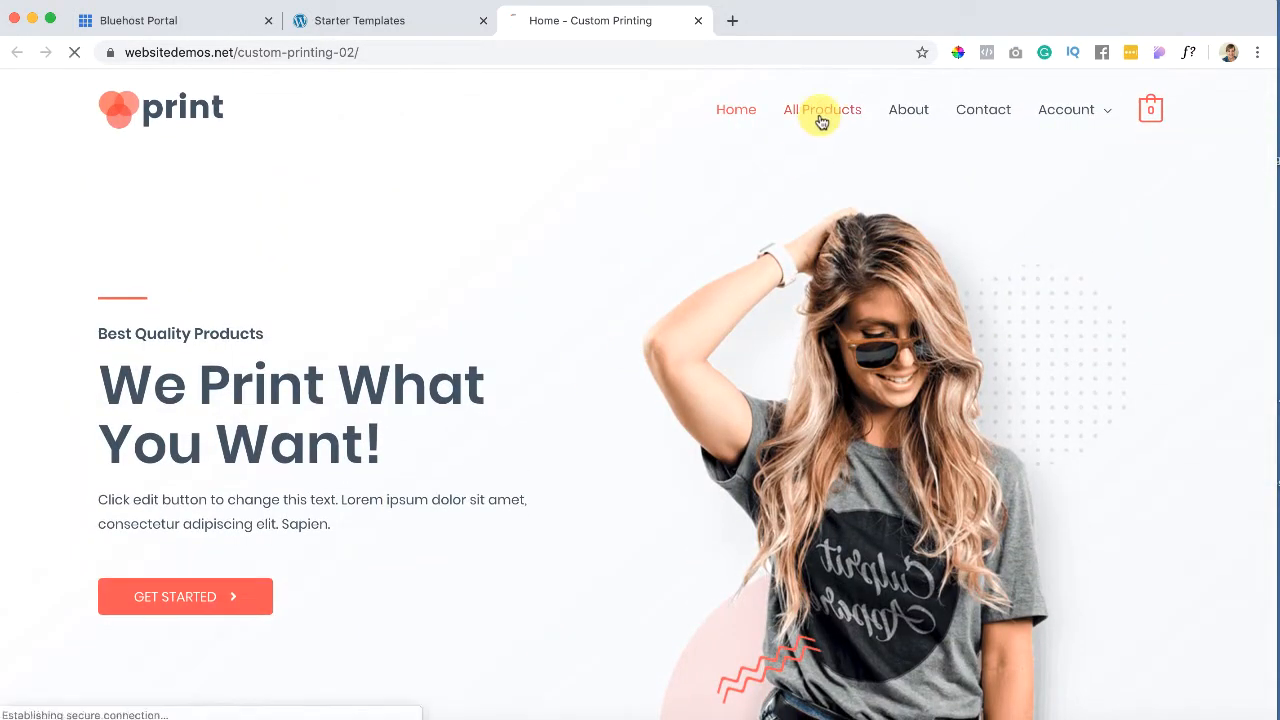
{"action": "scroll", "coordinate": [694, 337], "scroll_direction": "down", "scroll_amount": 3}
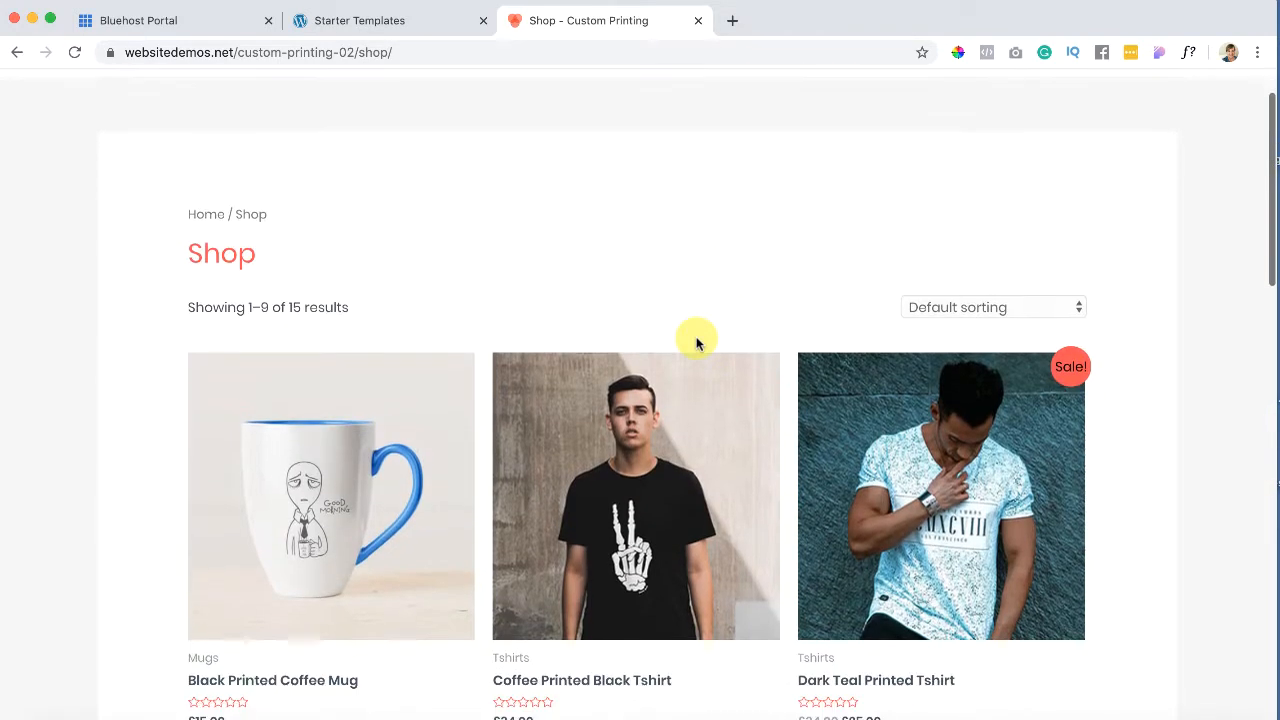
{"action": "scroll", "coordinate": [677, 374], "scroll_direction": "down", "scroll_amount": 4}
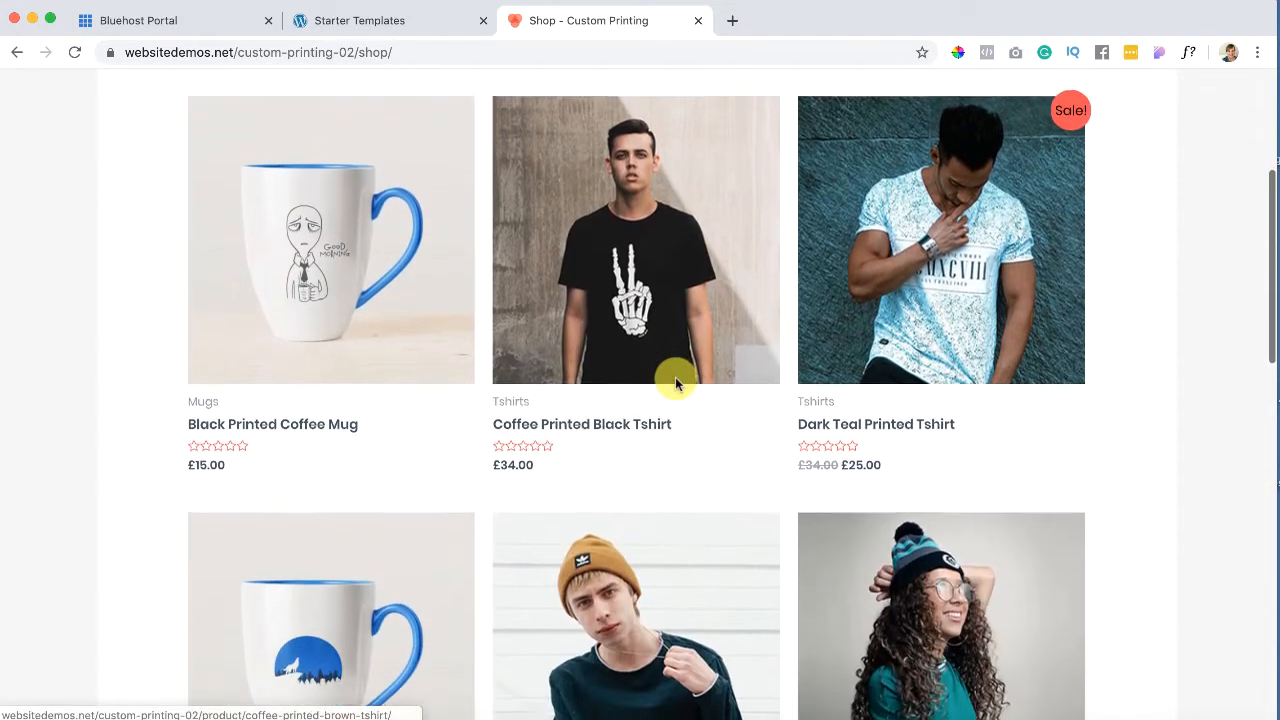
{"action": "scroll", "coordinate": [676, 380], "scroll_direction": "down", "scroll_amount": 3}
{"action": "scroll", "coordinate": [677, 385], "scroll_direction": "up", "scroll_amount": 3}
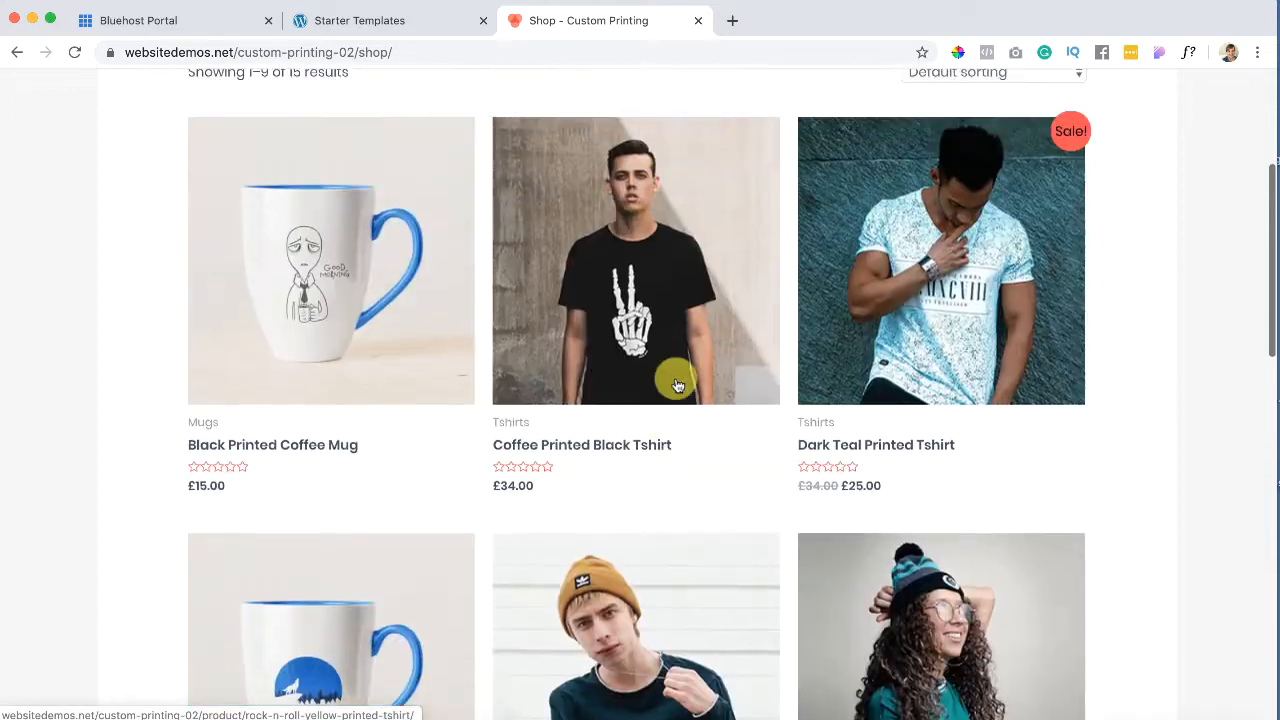
{"action": "scroll", "coordinate": [677, 385], "scroll_direction": "up", "scroll_amount": 4}
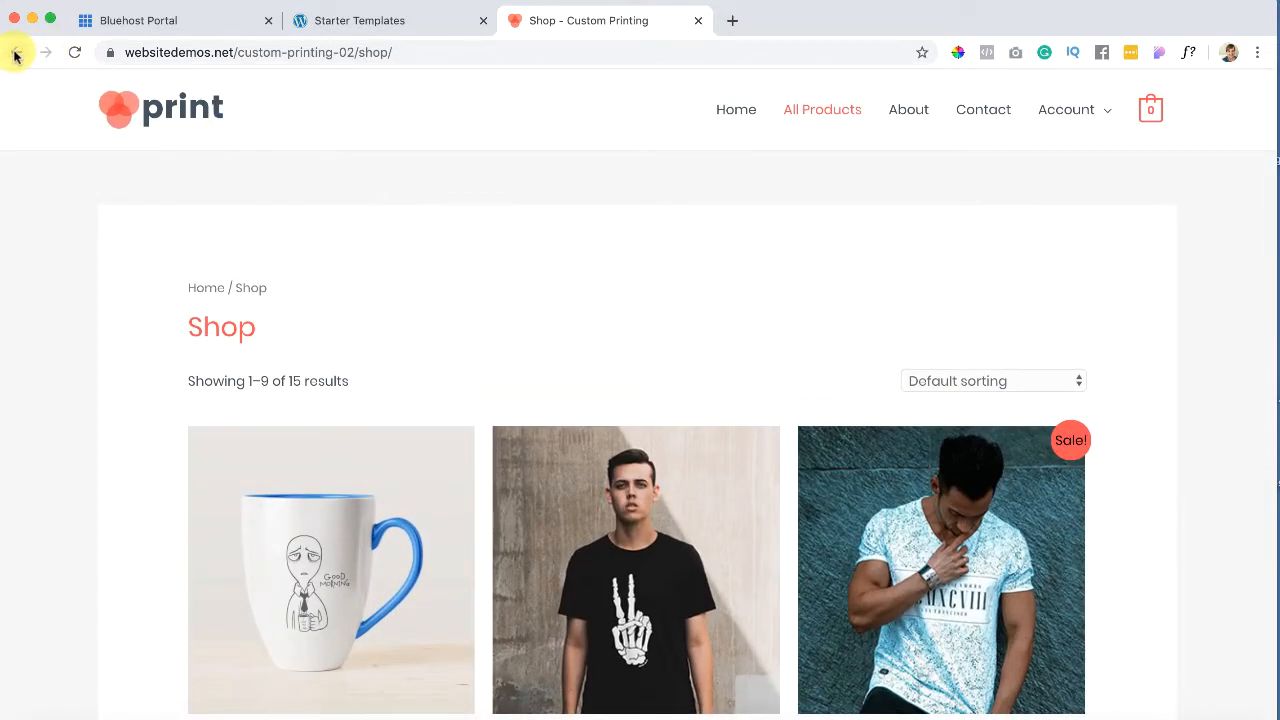
Step: Return to the Starter Templates gallery in WordPress and open the Life Coach template
{"action": "left_click", "coordinate": [392, 26]}
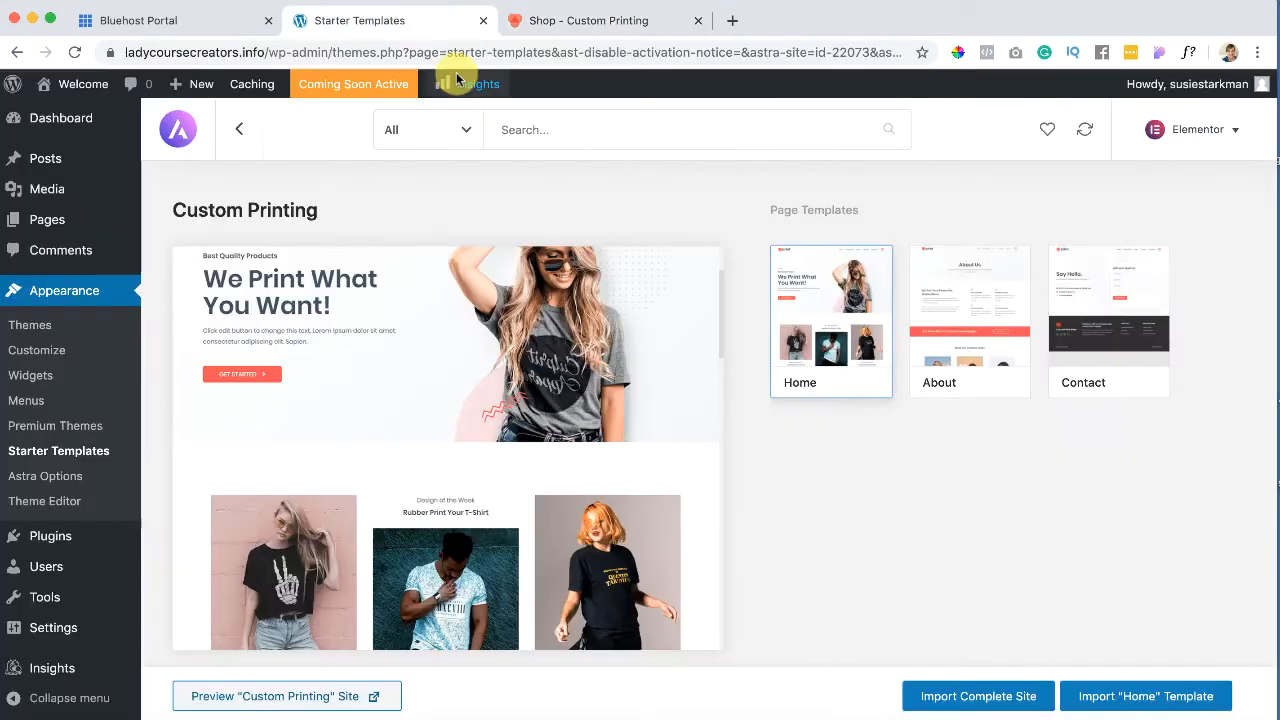
{"action": "scroll", "coordinate": [540, 405], "scroll_direction": "down", "scroll_amount": 5}
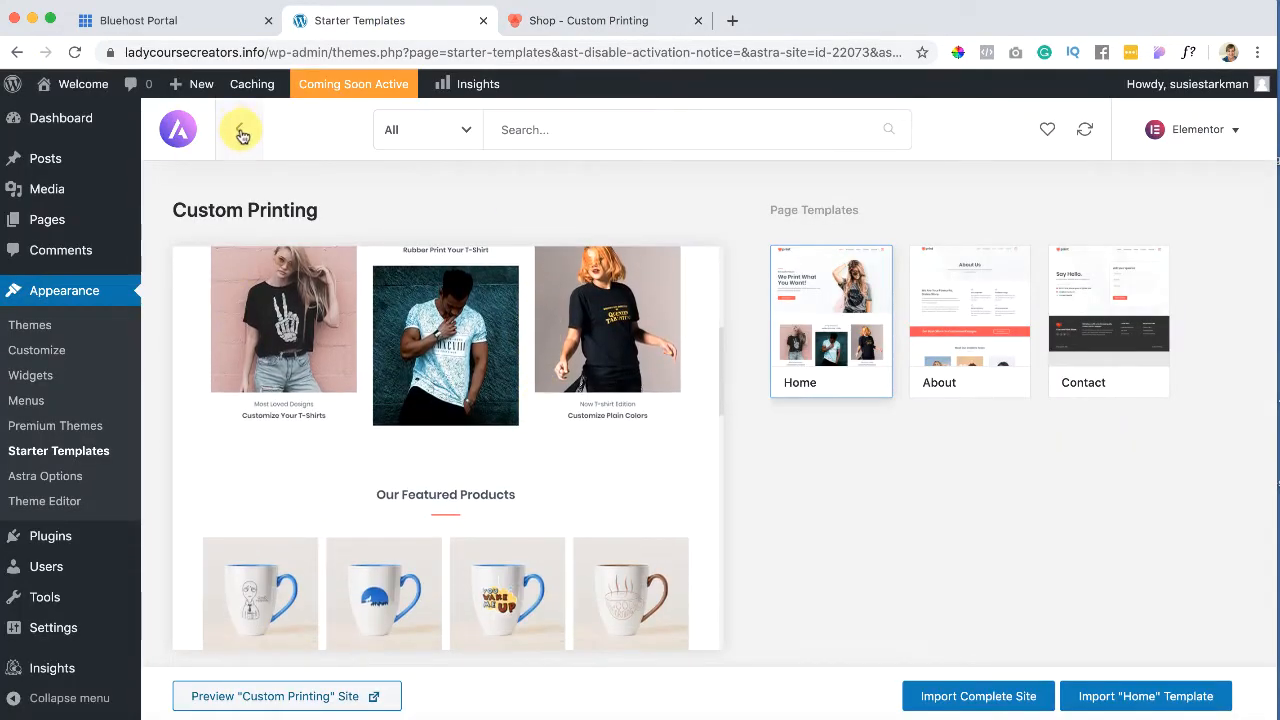
{"action": "left_click", "coordinate": [241, 134]}
{"action": "scroll", "coordinate": [338, 430], "scroll_direction": "down", "scroll_amount": 1}
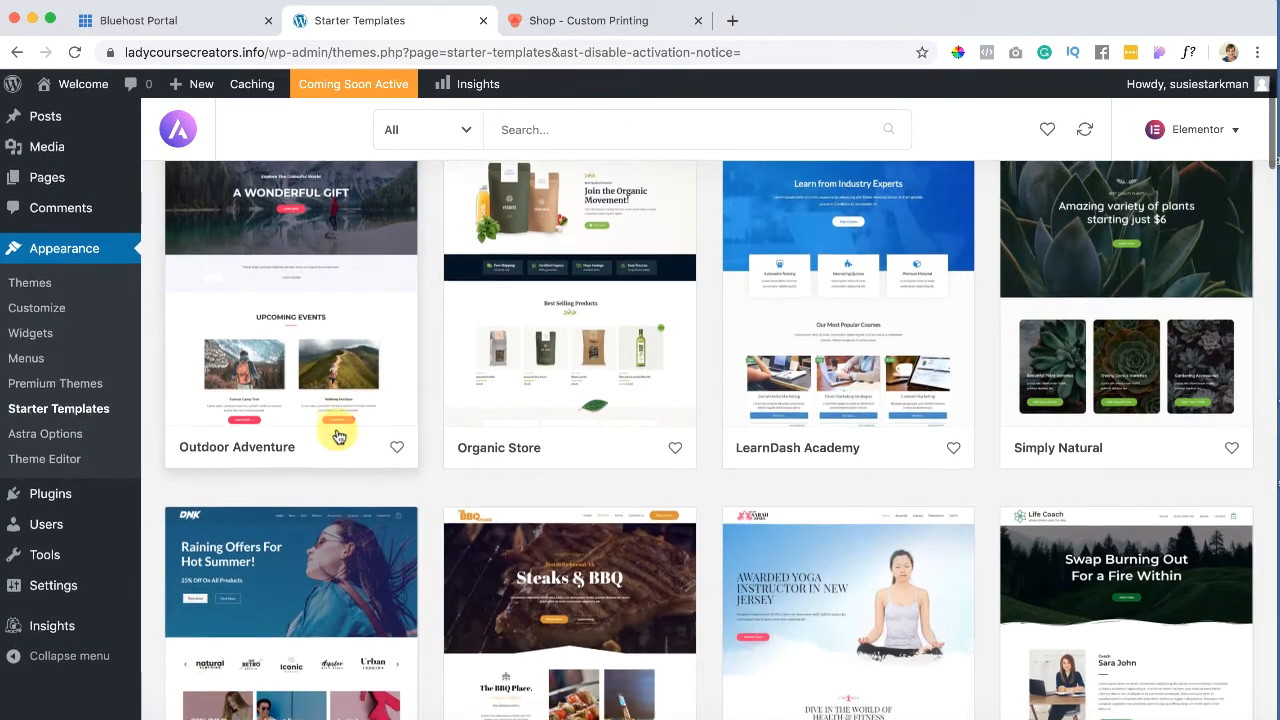
{"action": "scroll", "coordinate": [338, 437], "scroll_direction": "down", "scroll_amount": 2}
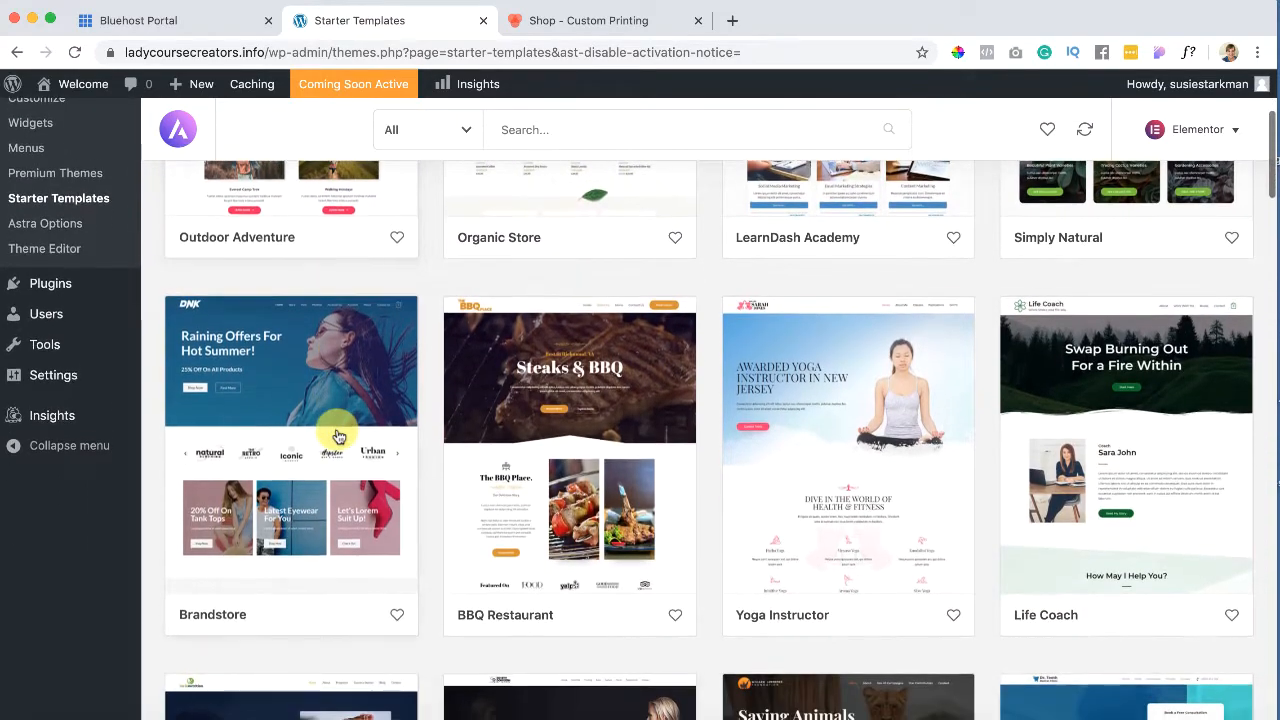
{"action": "left_click", "coordinate": [1086, 494]}
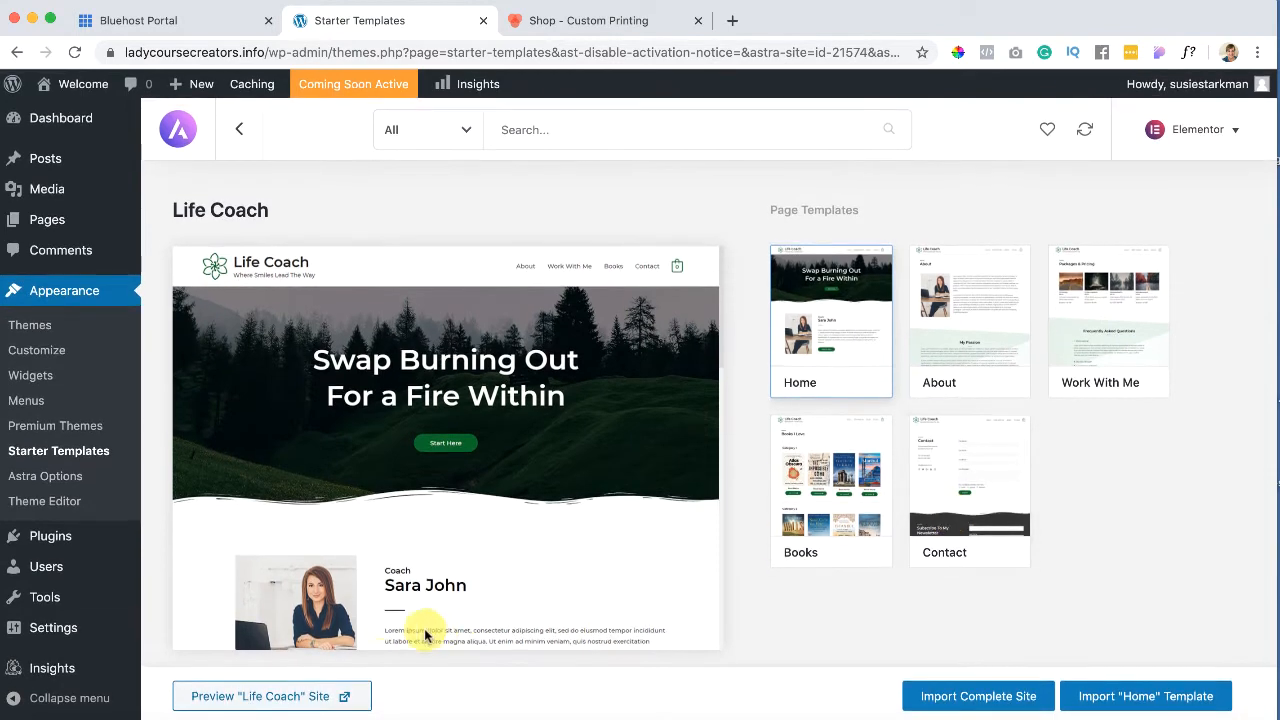
Step: Preview the full Life Coach demo site and examine its home page from the hero banner to the newsletter form
{"action": "left_click", "coordinate": [320, 699]}
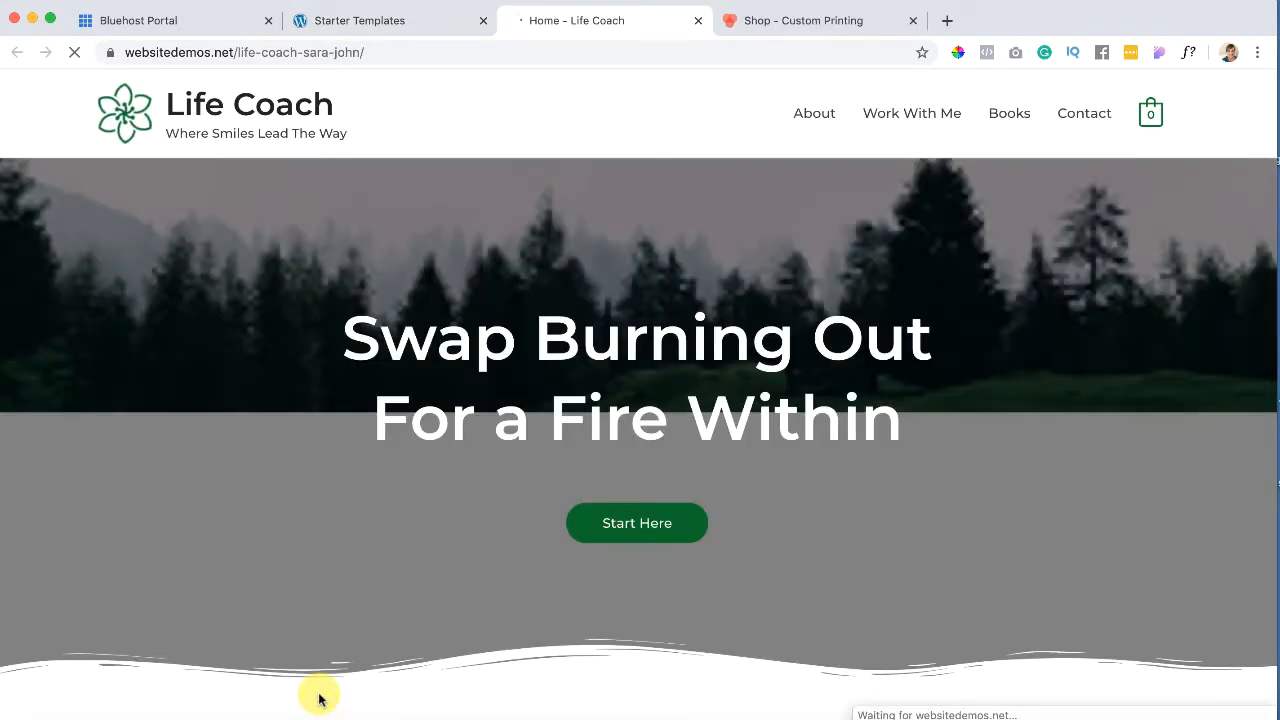
{"action": "scroll", "coordinate": [320, 699], "scroll_direction": "down", "scroll_amount": 5}
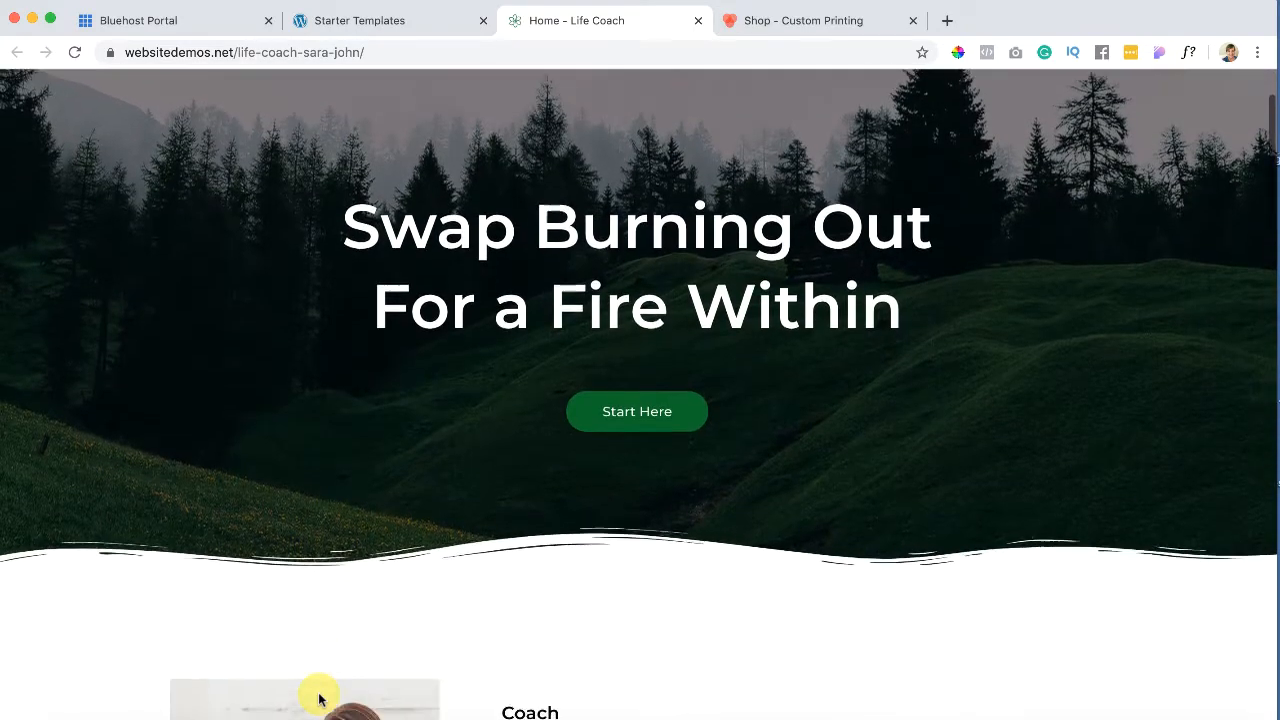
{"action": "scroll", "coordinate": [320, 699], "scroll_direction": "down", "scroll_amount": 6}
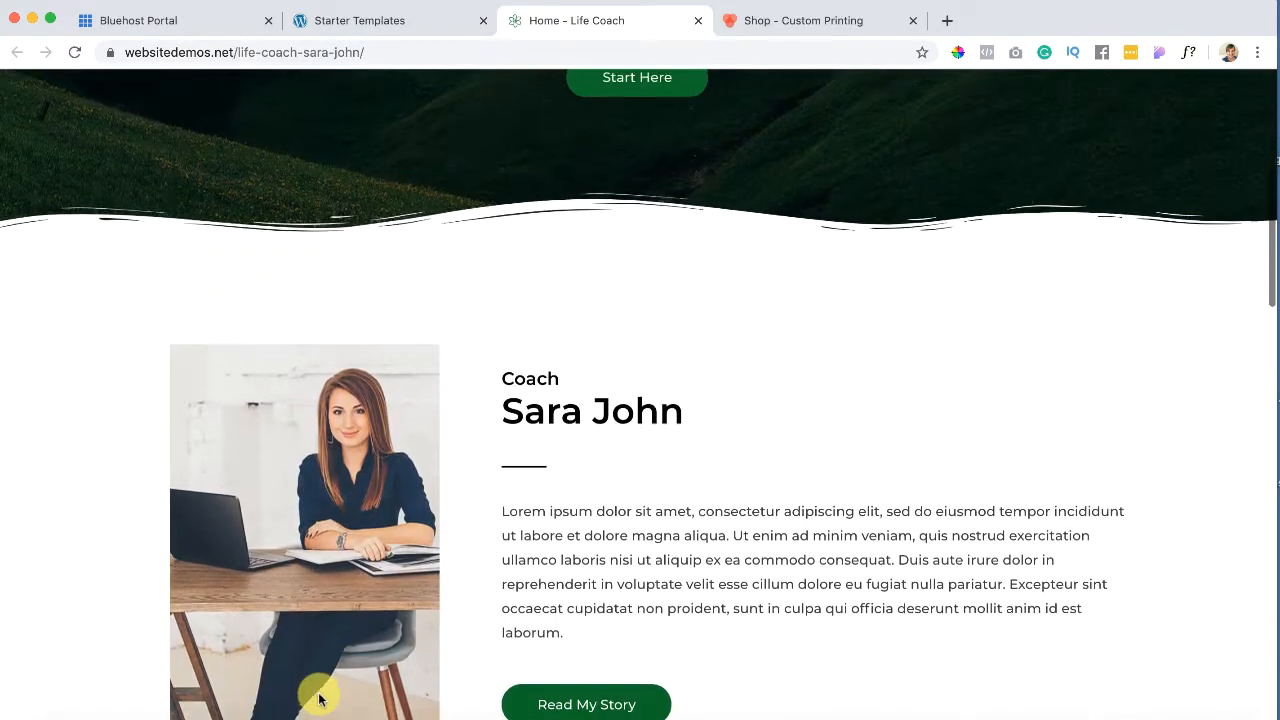
{"action": "scroll", "coordinate": [320, 699], "scroll_direction": "down", "scroll_amount": 6}
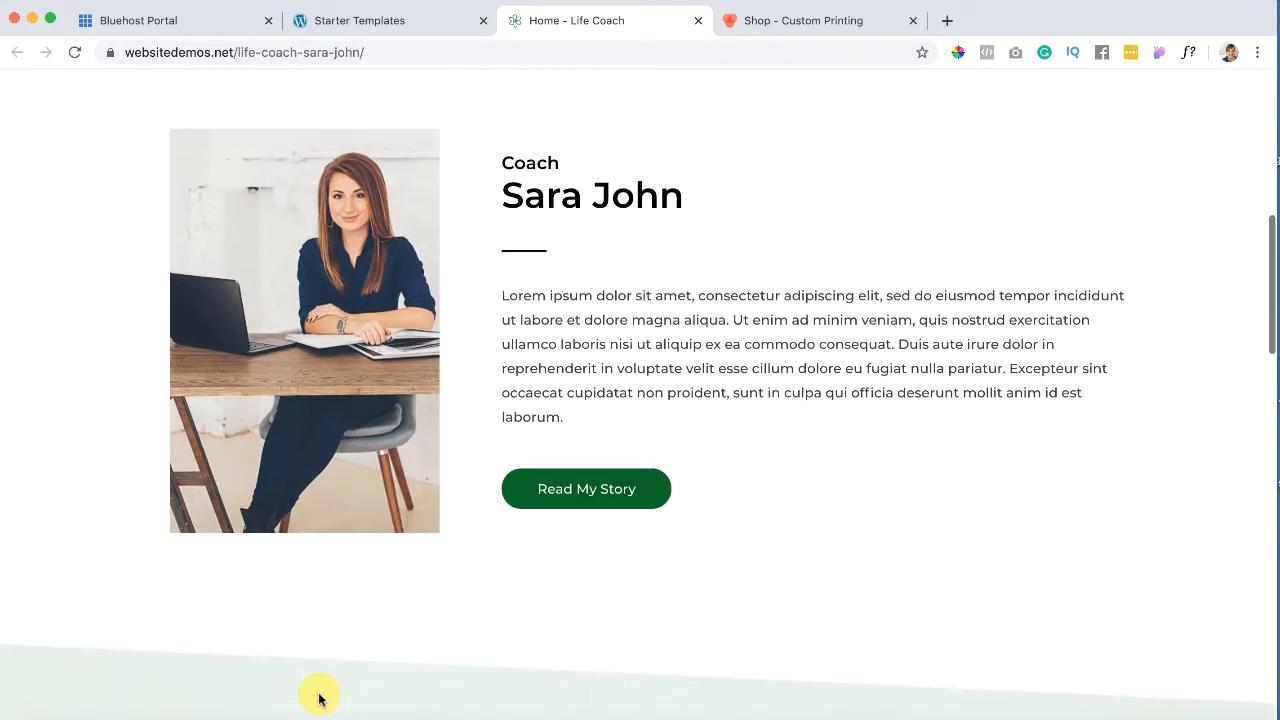
{"action": "scroll", "coordinate": [320, 699], "scroll_direction": "down", "scroll_amount": 7}
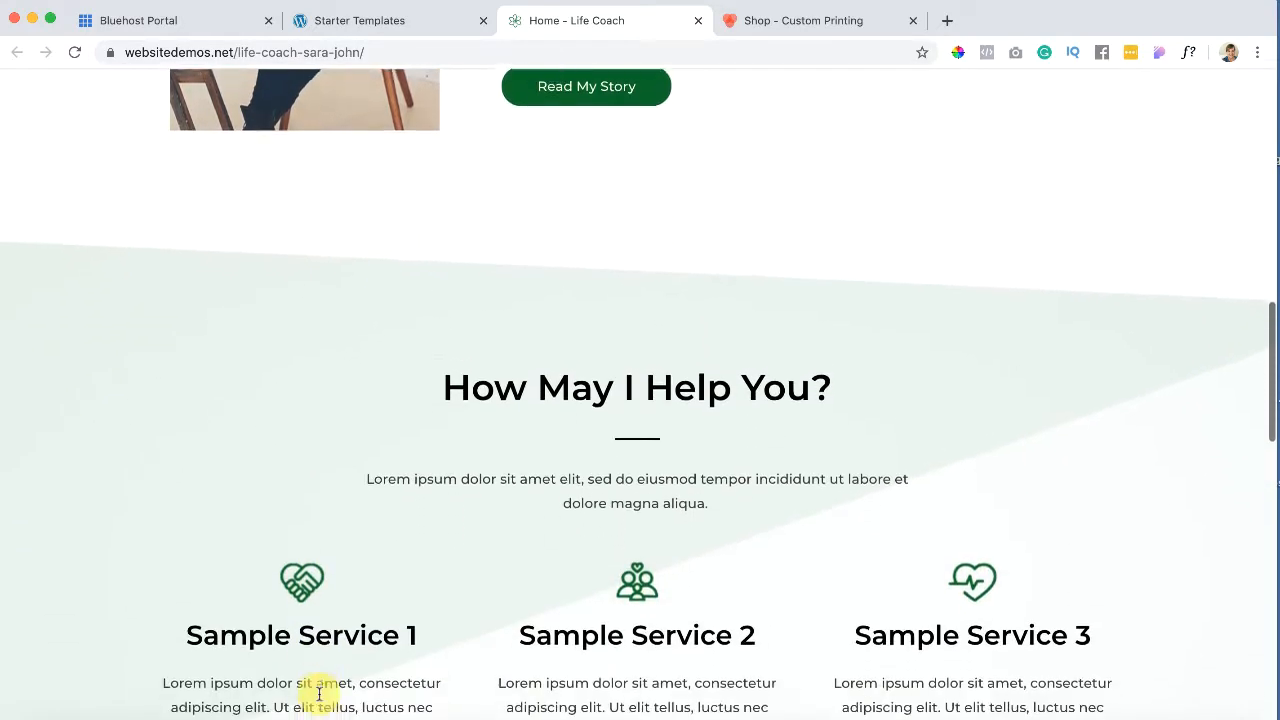
{"action": "scroll", "coordinate": [320, 699], "scroll_direction": "down", "scroll_amount": 4}
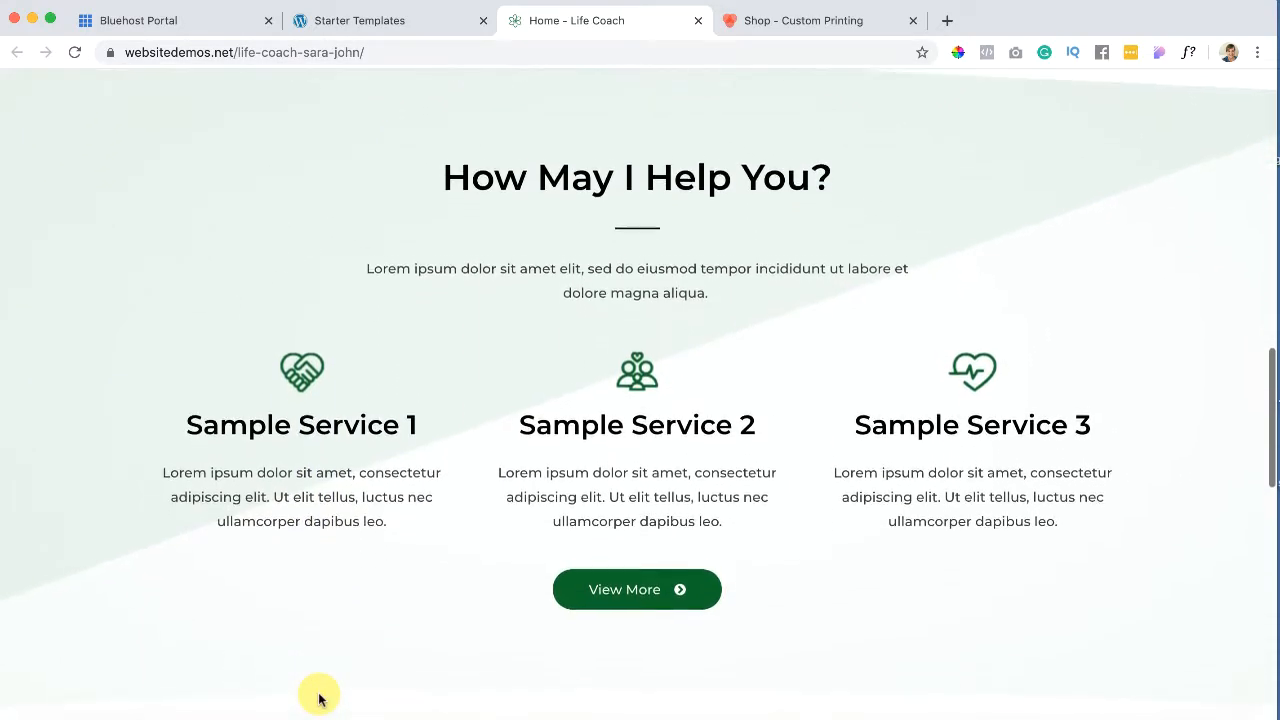
{"action": "scroll", "coordinate": [320, 699], "scroll_direction": "down", "scroll_amount": 8}
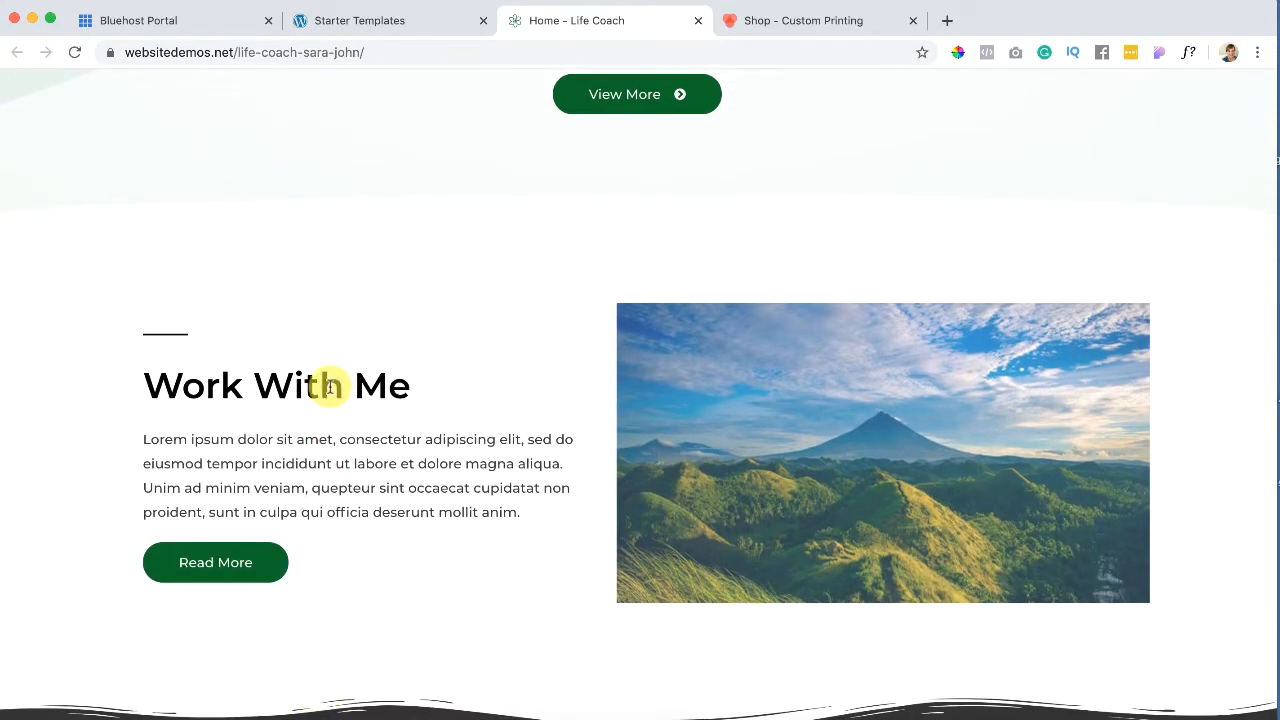
{"action": "scroll", "coordinate": [329, 457], "scroll_direction": "down", "scroll_amount": 3}
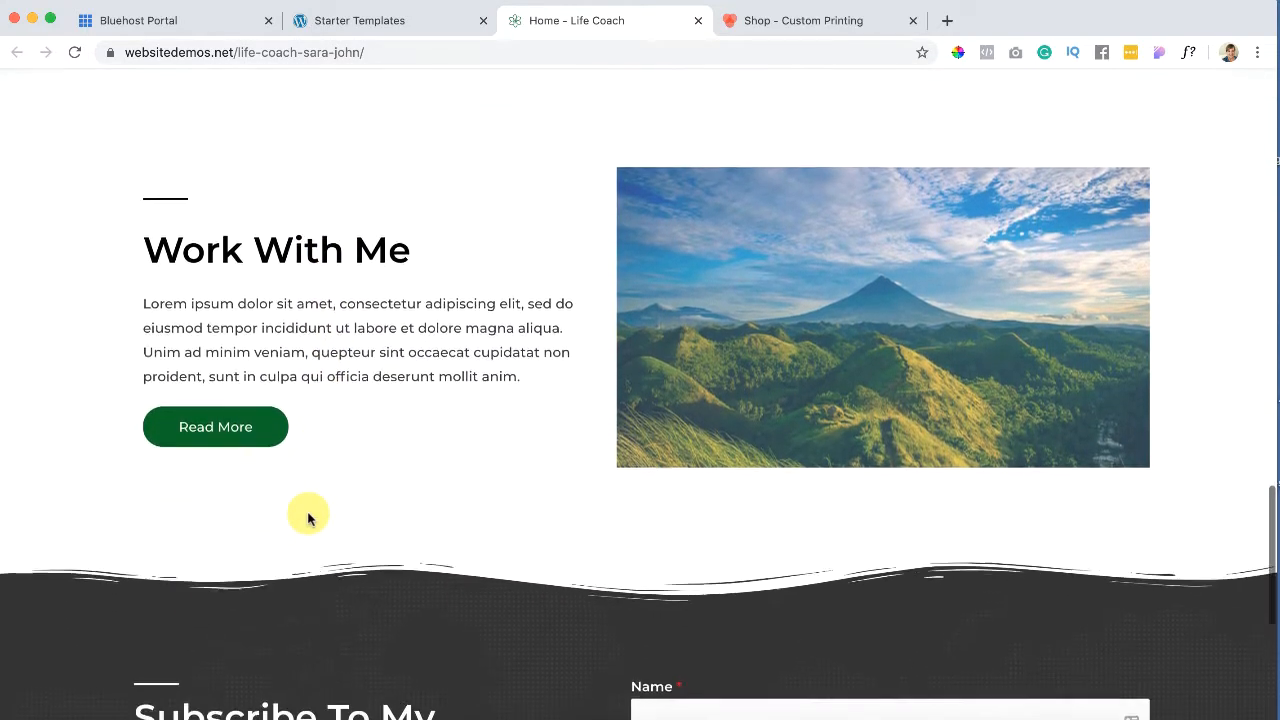
{"action": "scroll", "coordinate": [707, 375], "scroll_direction": "down", "scroll_amount": 7}
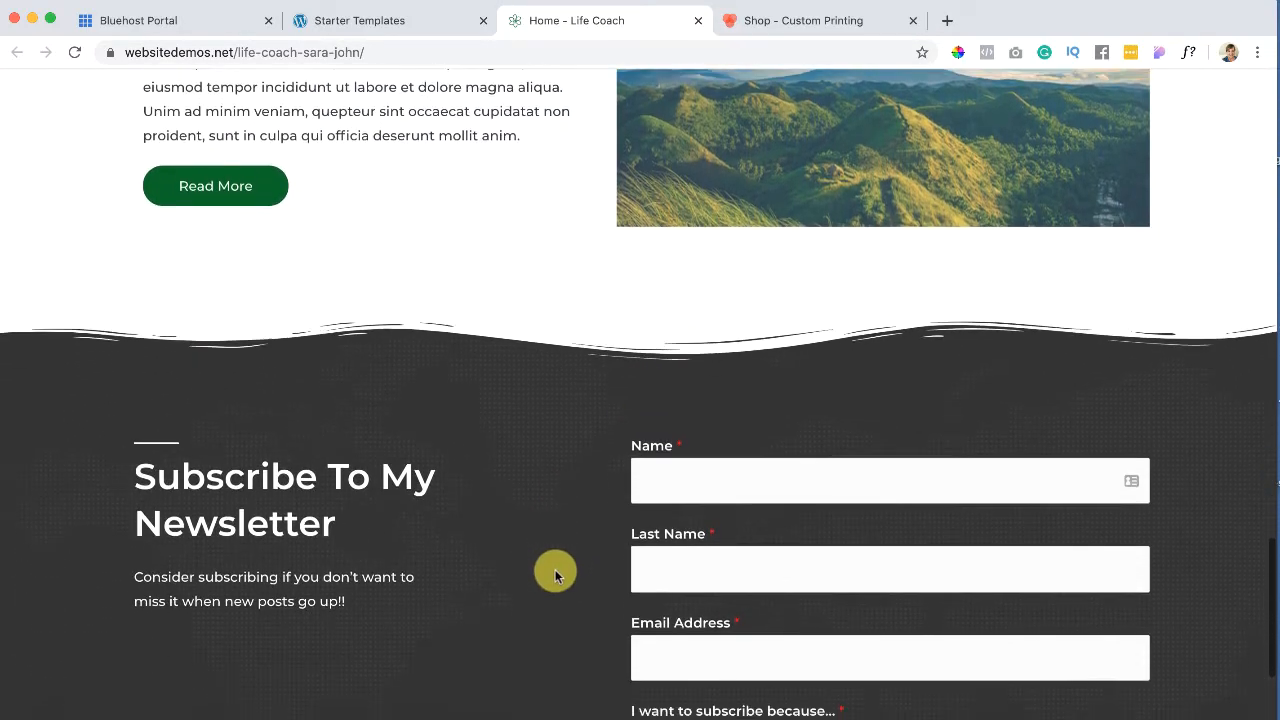
{"action": "scroll", "coordinate": [555, 575], "scroll_direction": "down", "scroll_amount": 3}
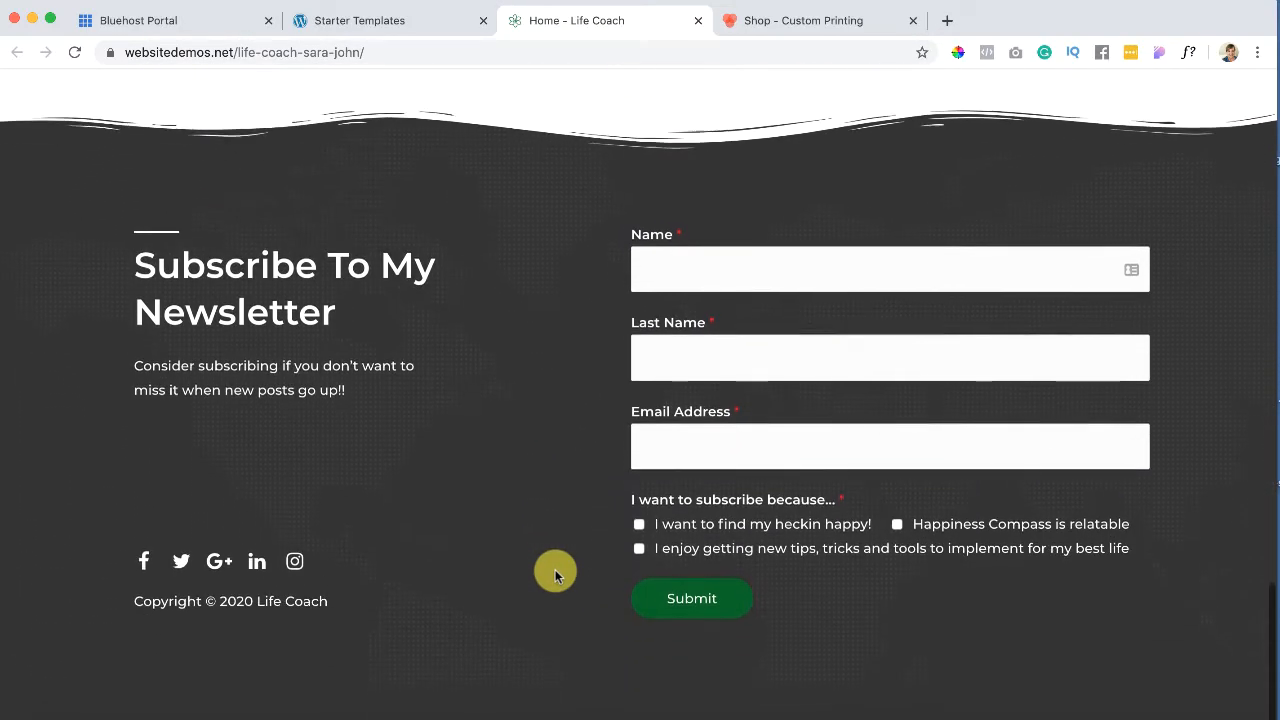
Step: Open the Life Coach demo's About page and look over its content through the My Passion and My Goals sections
{"action": "scroll", "coordinate": [555, 575], "scroll_direction": "up", "scroll_amount": 8}
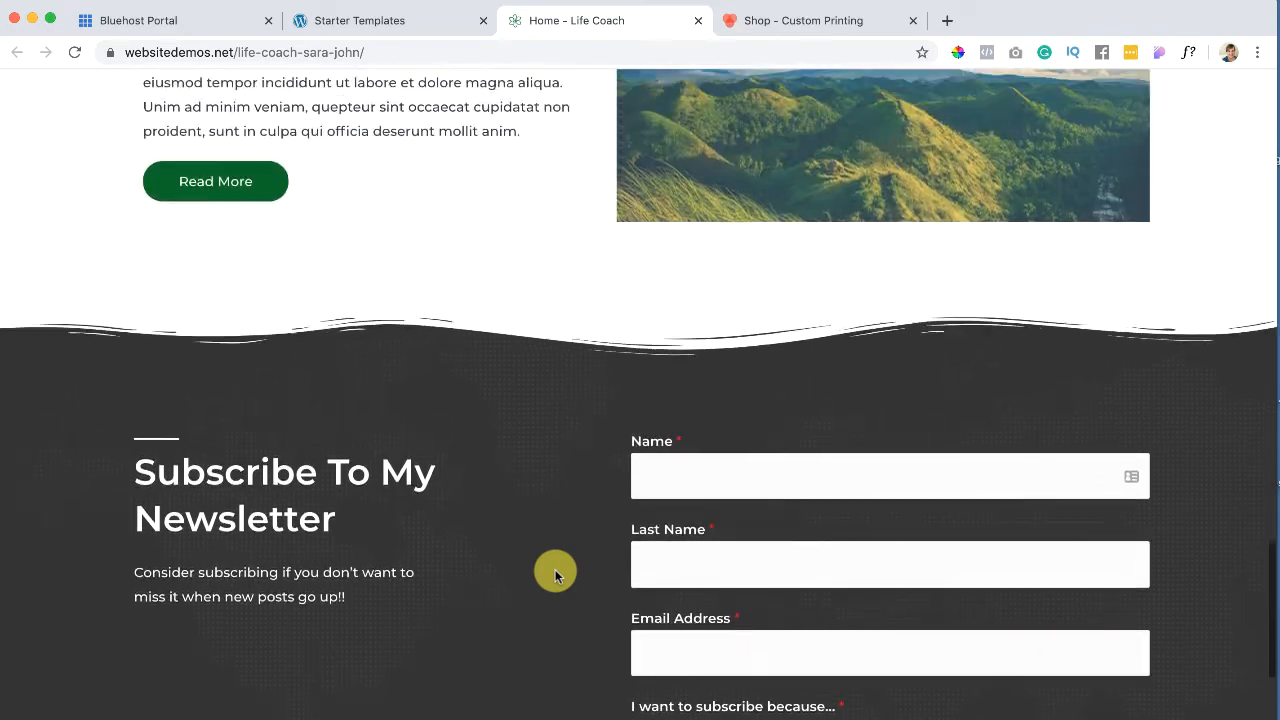
{"action": "scroll", "coordinate": [590, 400], "scroll_direction": "up", "scroll_amount": 20}
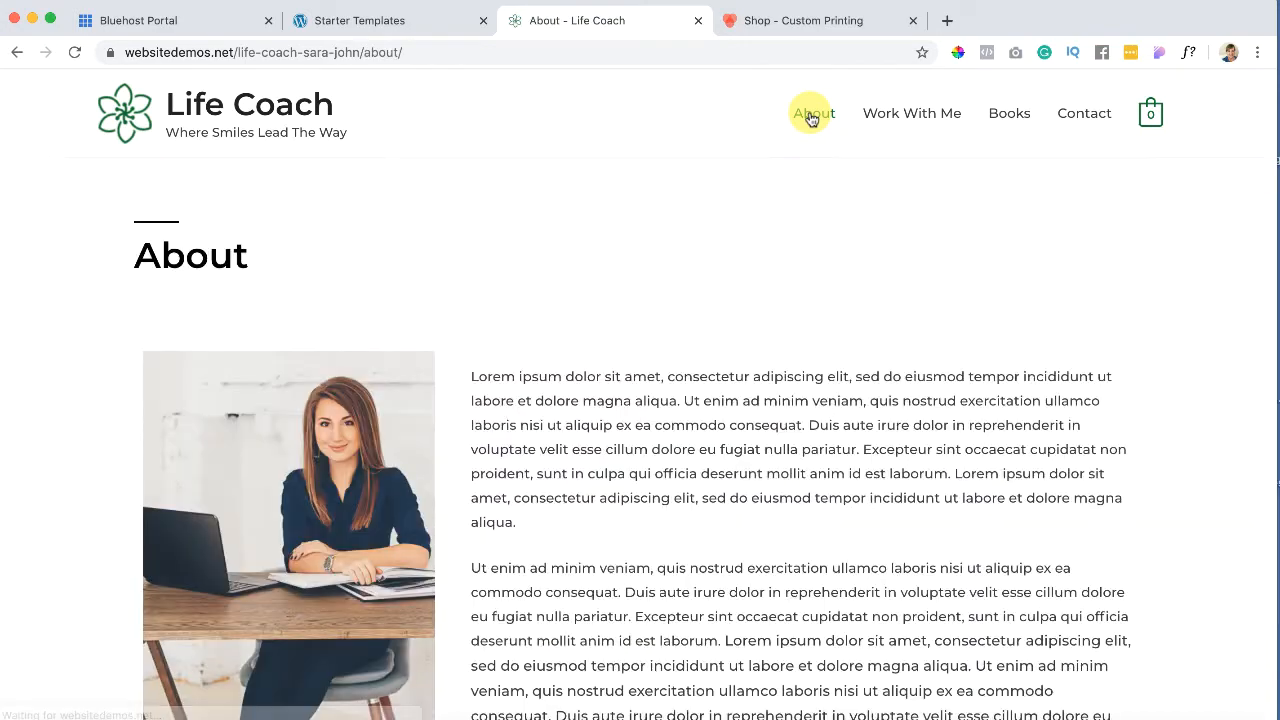
{"action": "scroll", "coordinate": [757, 249], "scroll_direction": "down", "scroll_amount": 7}
{"action": "scroll", "coordinate": [759, 247], "scroll_direction": "down", "scroll_amount": 14}
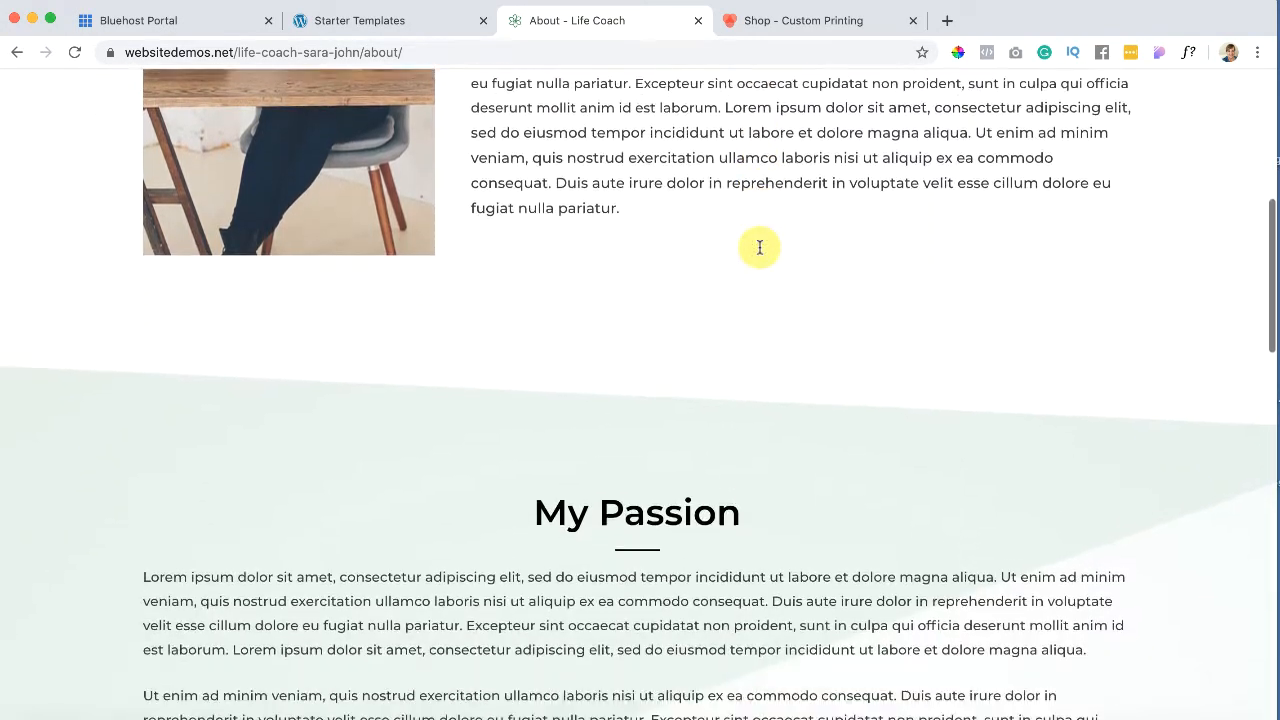
{"action": "scroll", "coordinate": [759, 247], "scroll_direction": "down", "scroll_amount": 8}
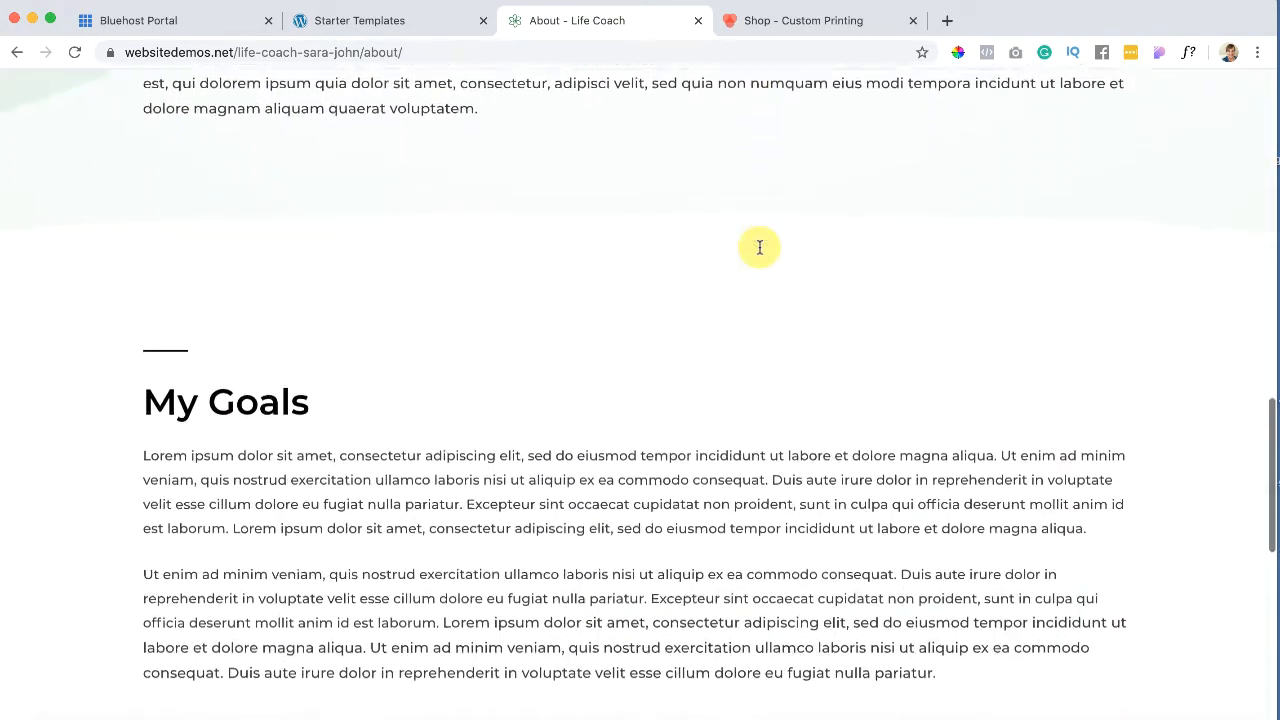
Step: View the Life Coach demo's Work With Me page with its packages and pricing, and return to the demo's home page
{"action": "scroll", "coordinate": [760, 251], "scroll_direction": "up", "scroll_amount": 12}
{"action": "scroll", "coordinate": [920, 145], "scroll_direction": "up", "scroll_amount": 18}
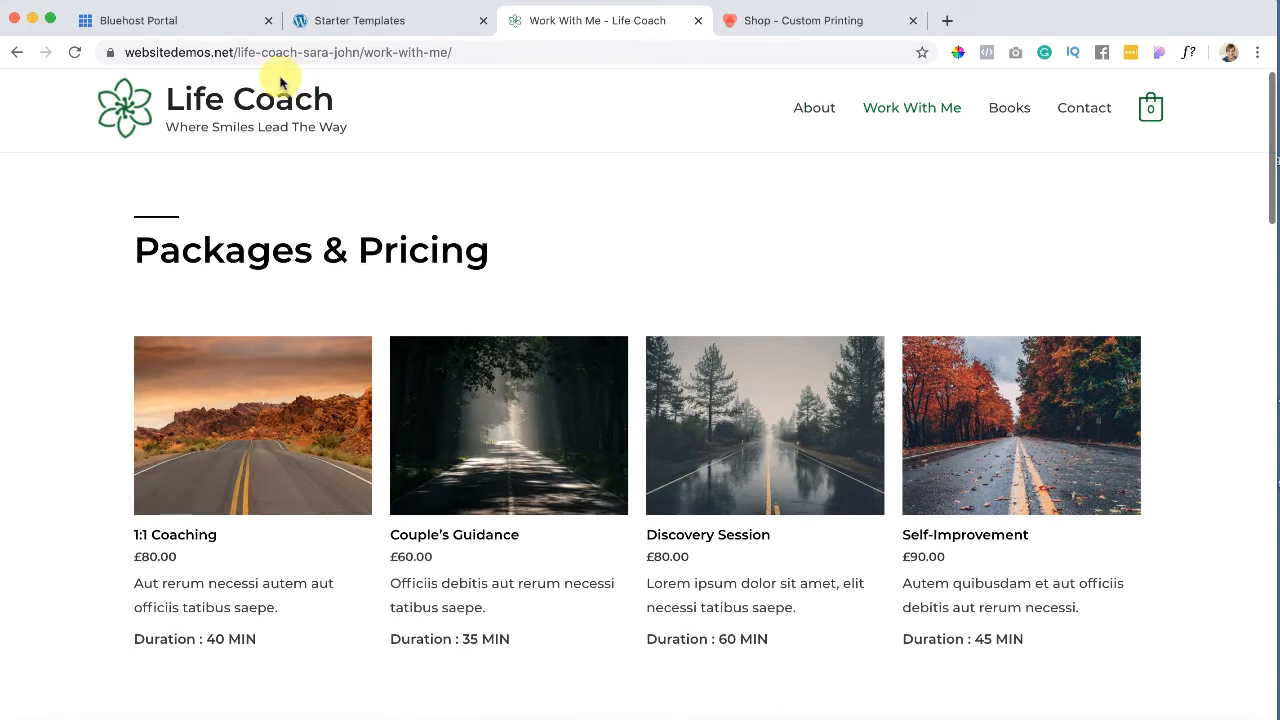
{"action": "left_click", "coordinate": [15, 54]}
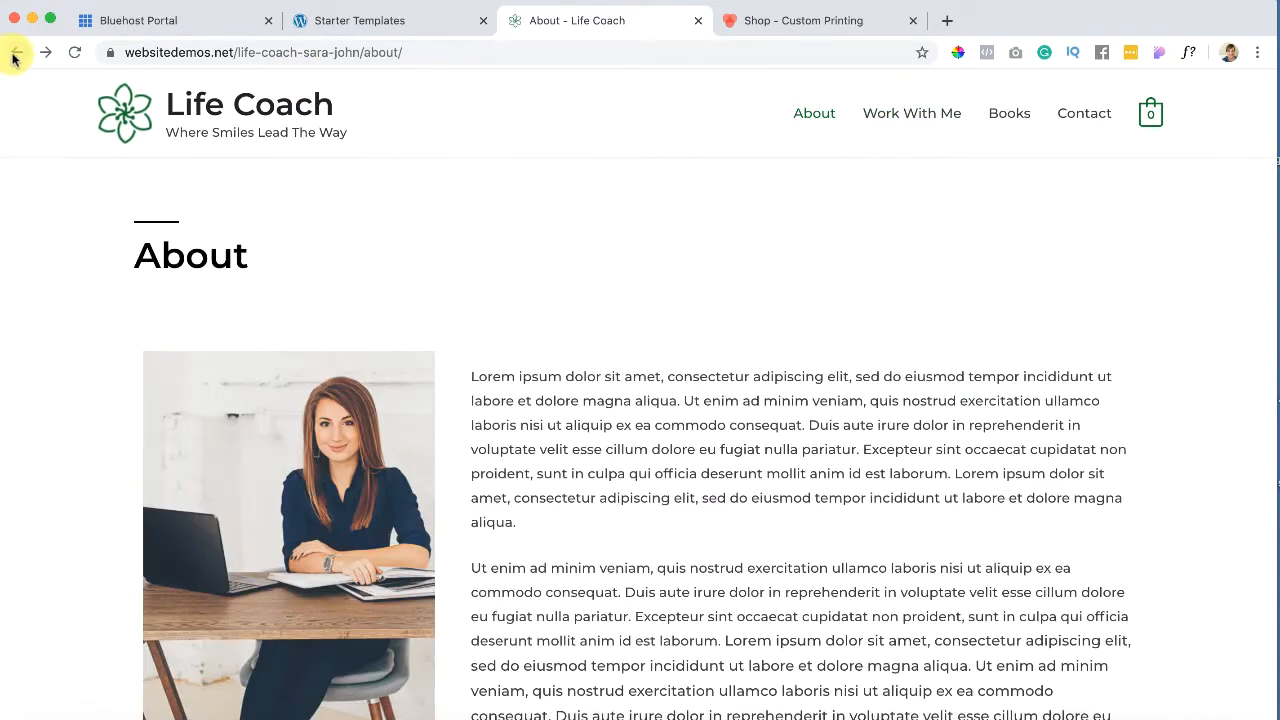
{"action": "left_click", "coordinate": [15, 55]}
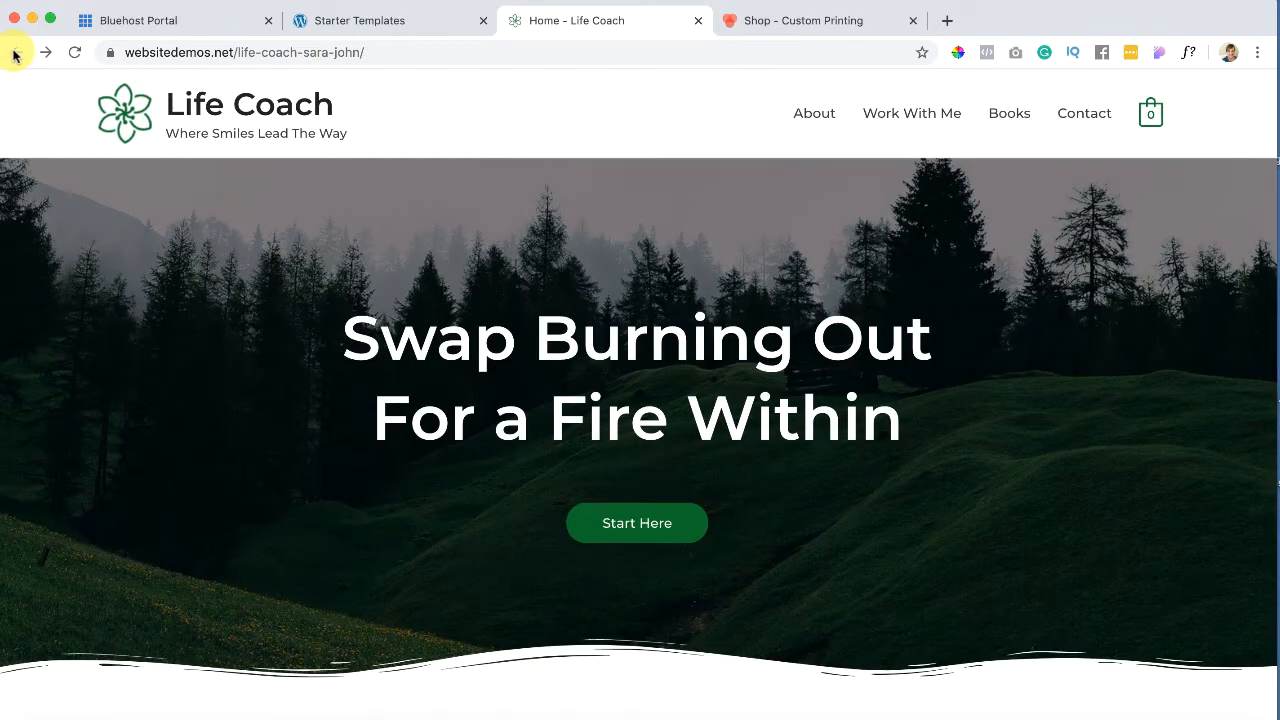
Step: Return to the Starter Templates gallery, open the Nutritionist template and compare its About and Home page previews
{"action": "left_click", "coordinate": [366, 21]}
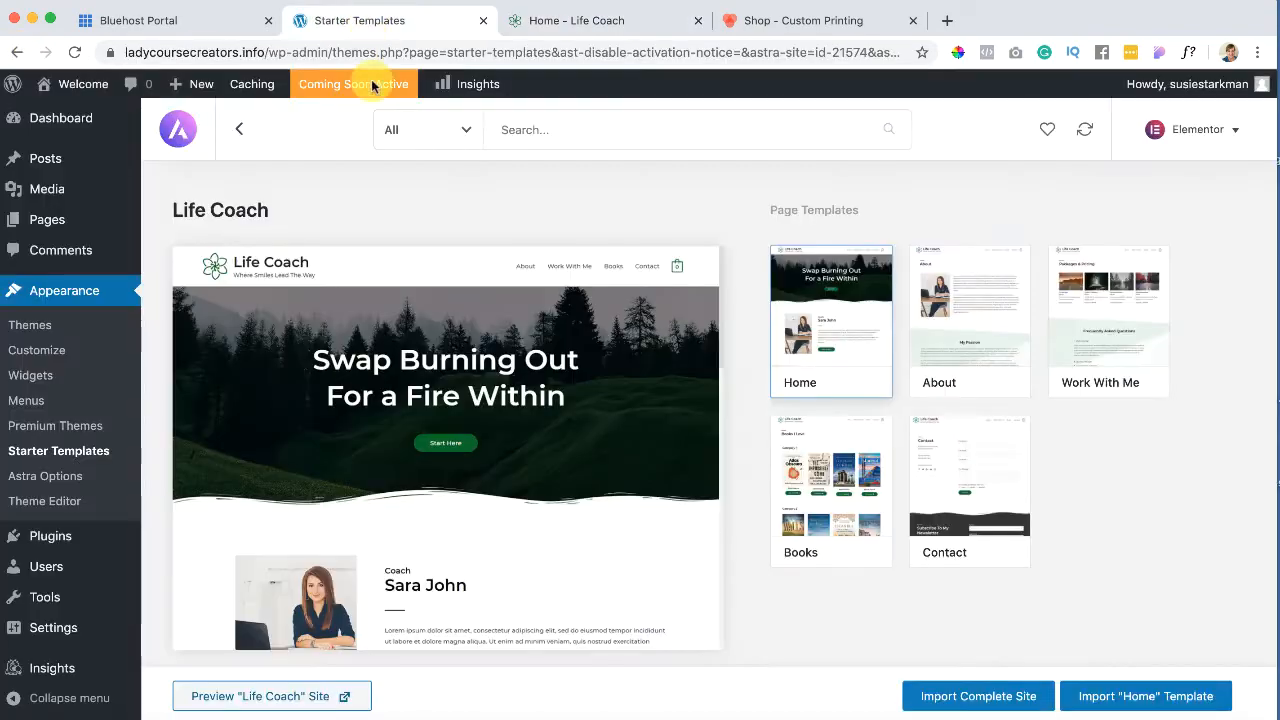
{"action": "left_click", "coordinate": [240, 131]}
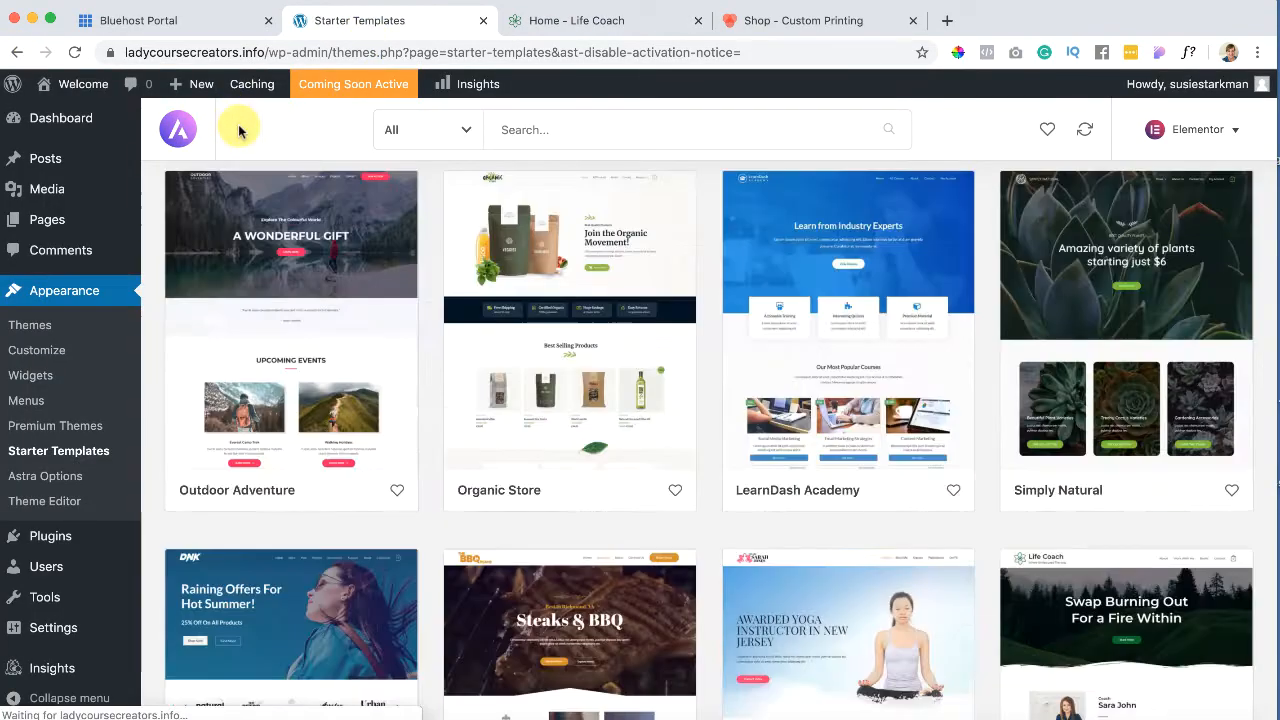
{"action": "scroll", "coordinate": [457, 608], "scroll_direction": "down", "scroll_amount": 5}
{"action": "scroll", "coordinate": [460, 613], "scroll_direction": "down", "scroll_amount": 1}
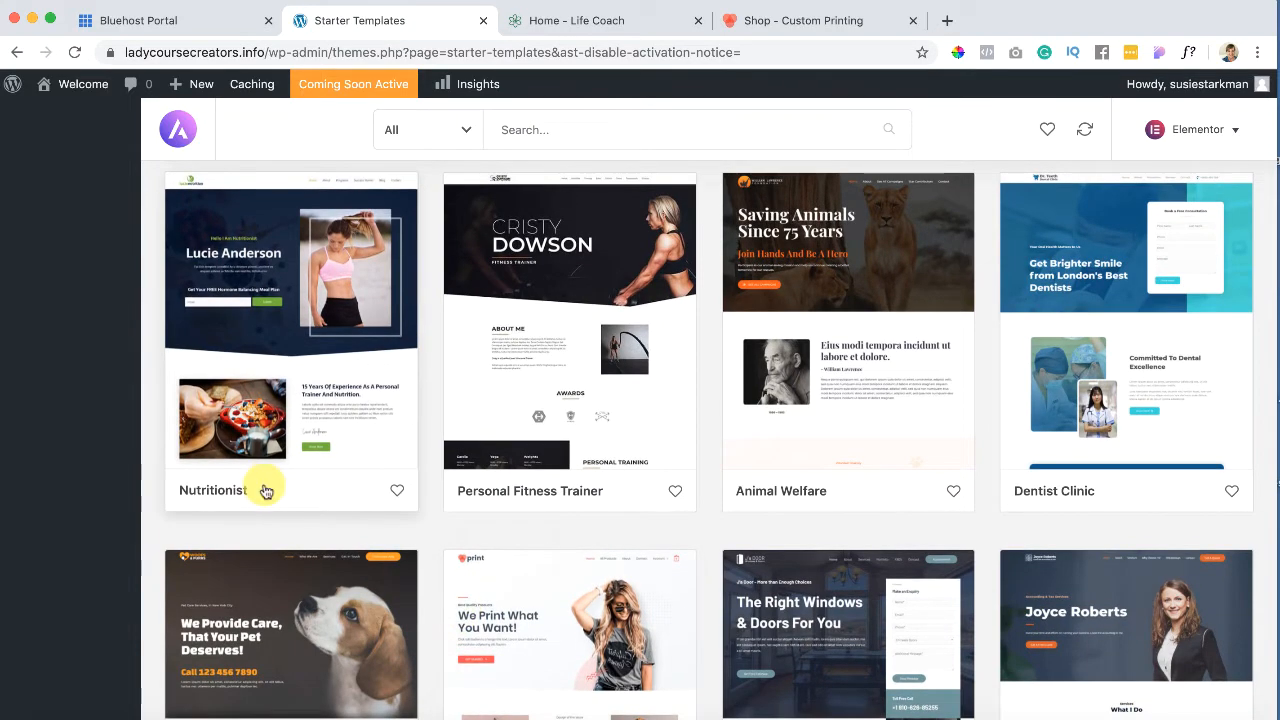
{"action": "left_click", "coordinate": [284, 425]}
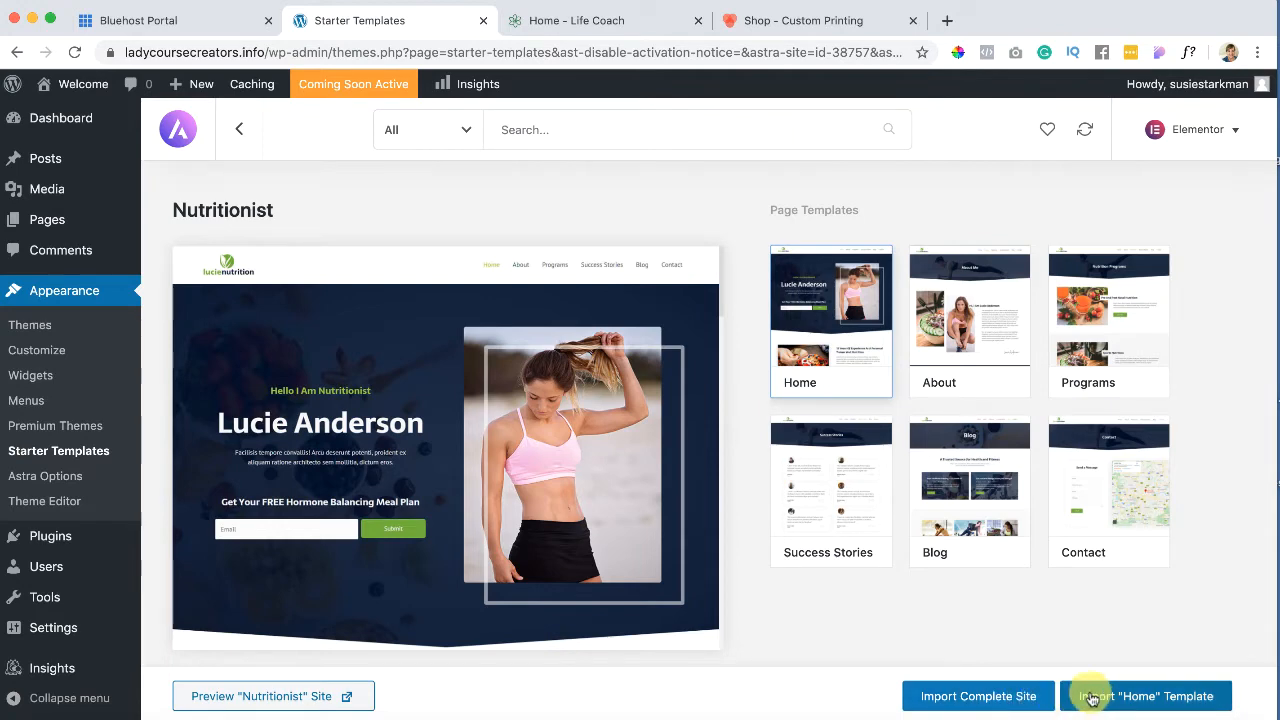
{"action": "left_click", "coordinate": [968, 348]}
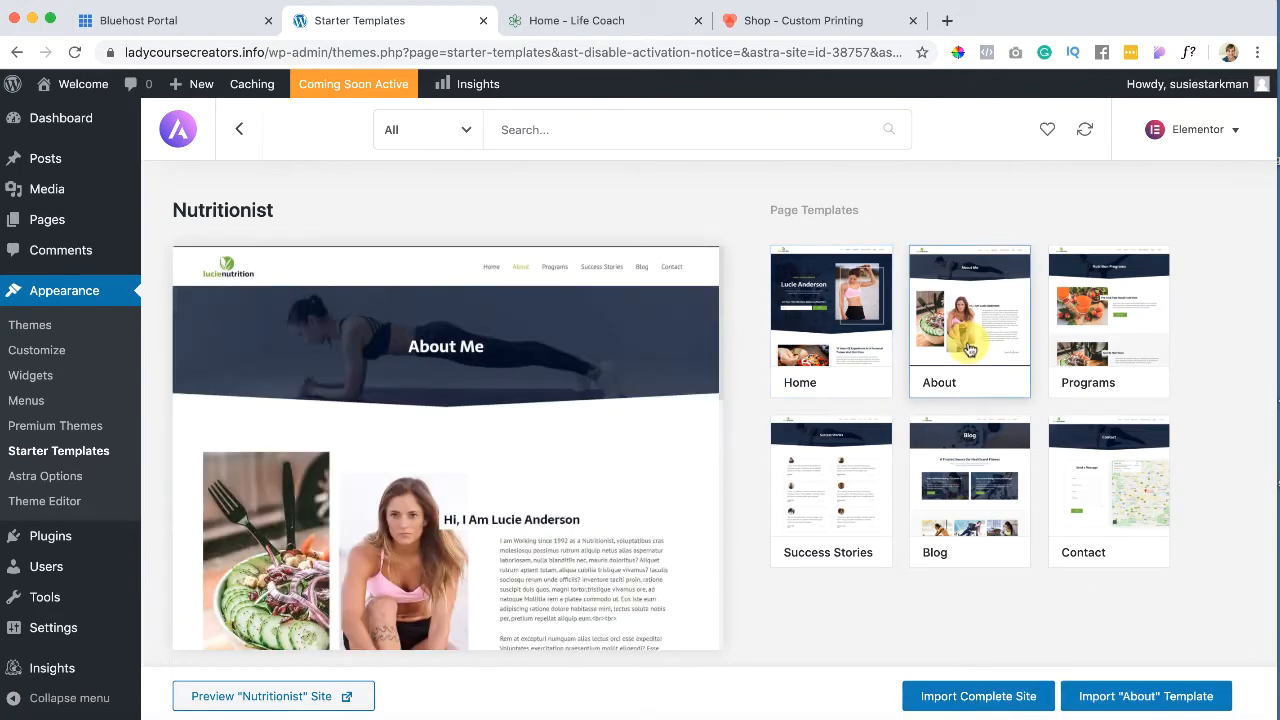
{"action": "left_click", "coordinate": [852, 349]}
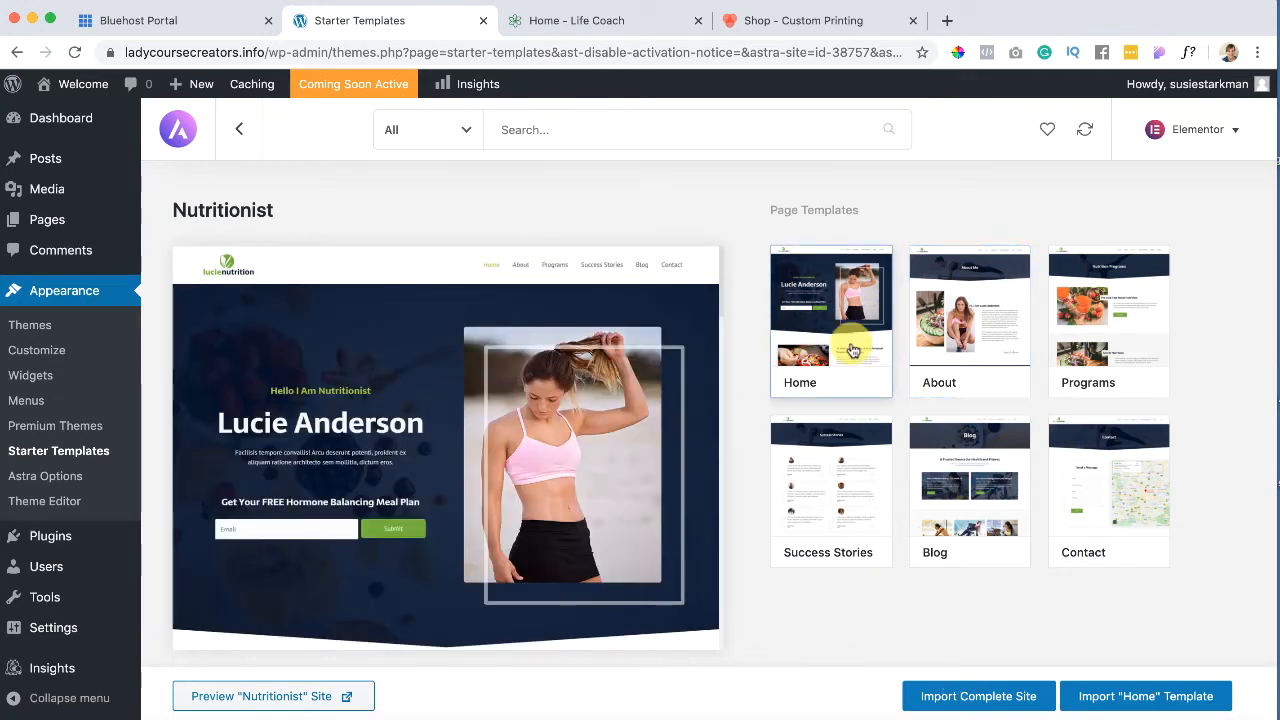
Step: Import the complete Nutritionist site with customizer settings, widgets, required plugins and content, leaving Delete Previously Imported Site off
{"action": "left_click", "coordinate": [943, 695]}
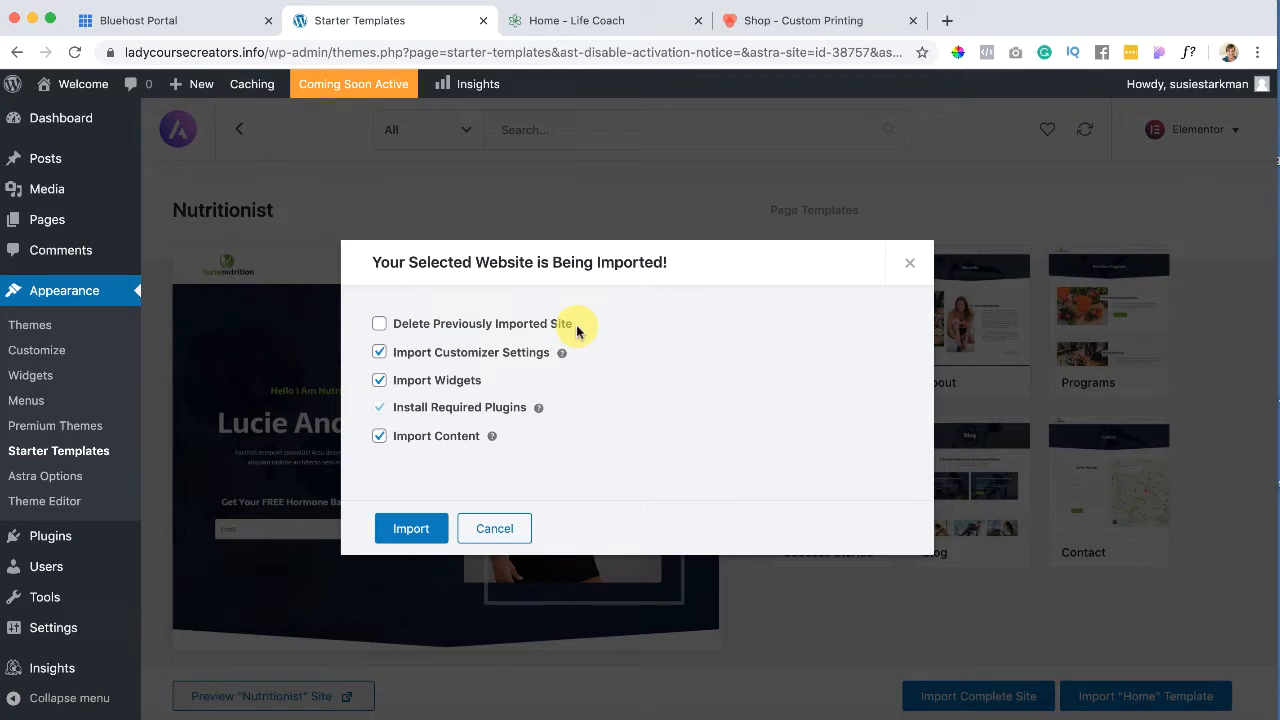
{"action": "left_click", "coordinate": [379, 325]}
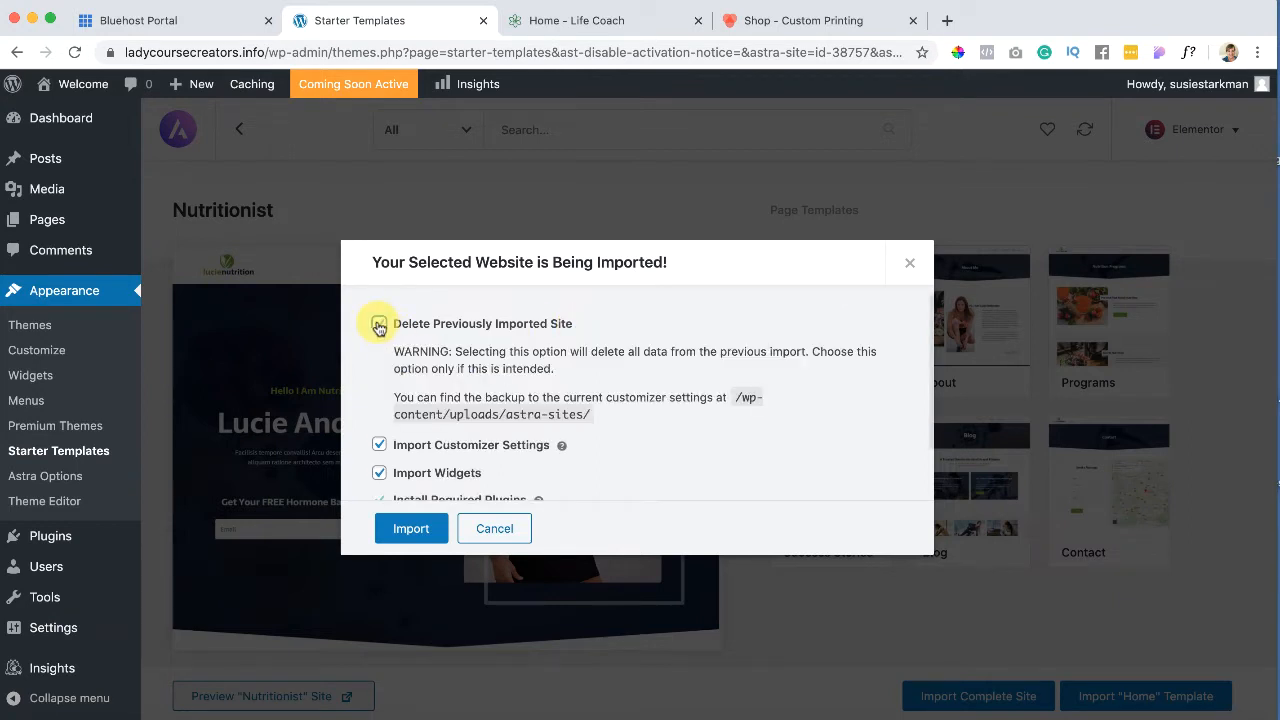
{"action": "left_click", "coordinate": [379, 325]}
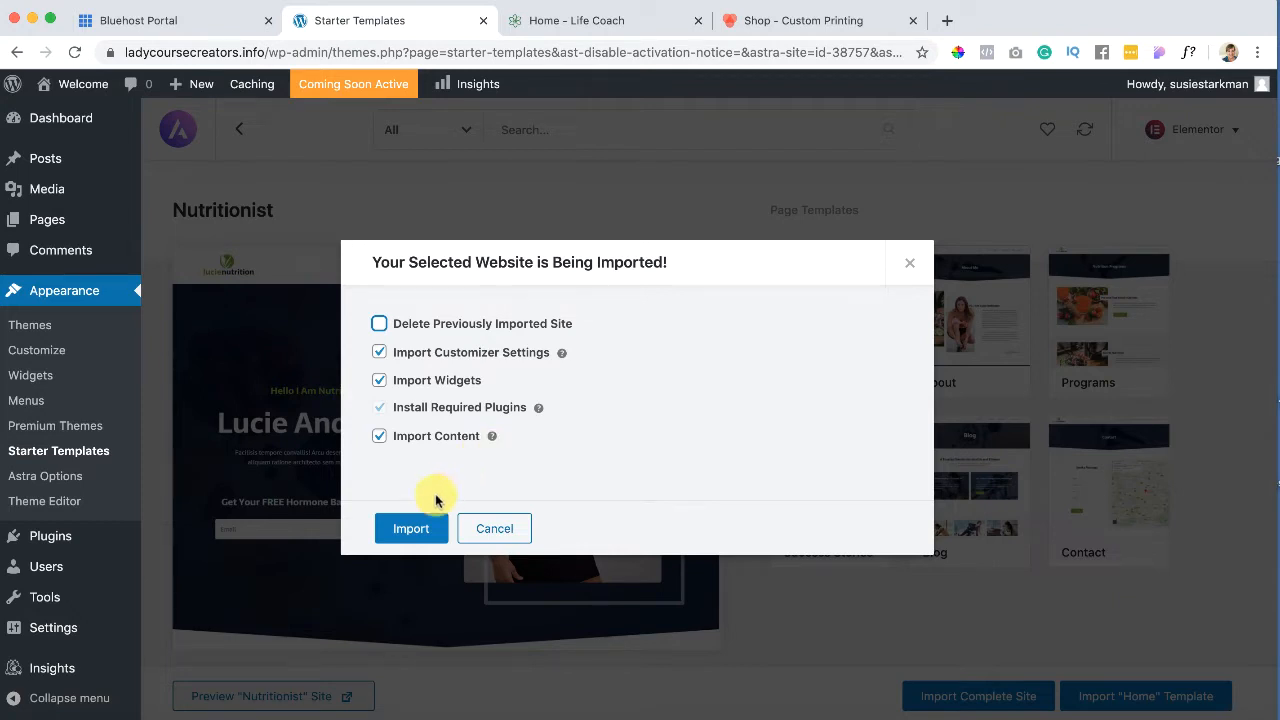
{"action": "left_click", "coordinate": [410, 530]}
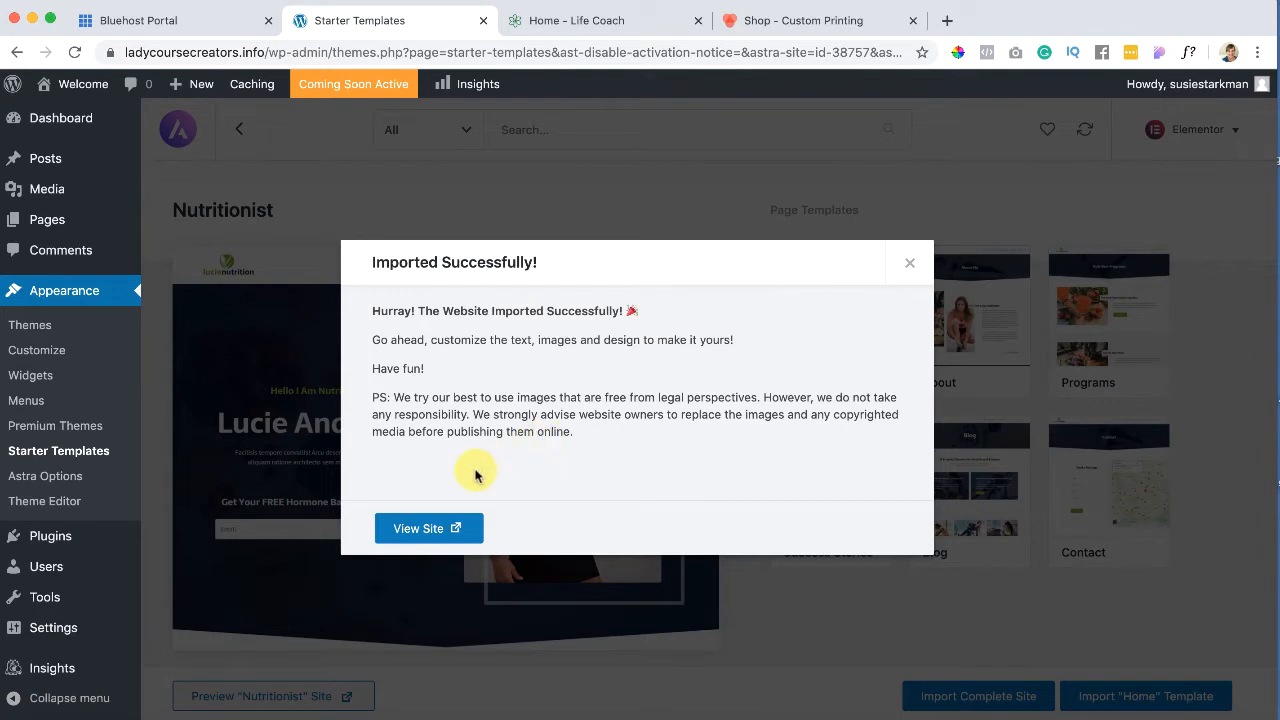
Step: View the imported site and examine its home page from the hero banner through the What People Are Saying section
{"action": "left_click", "coordinate": [420, 530]}
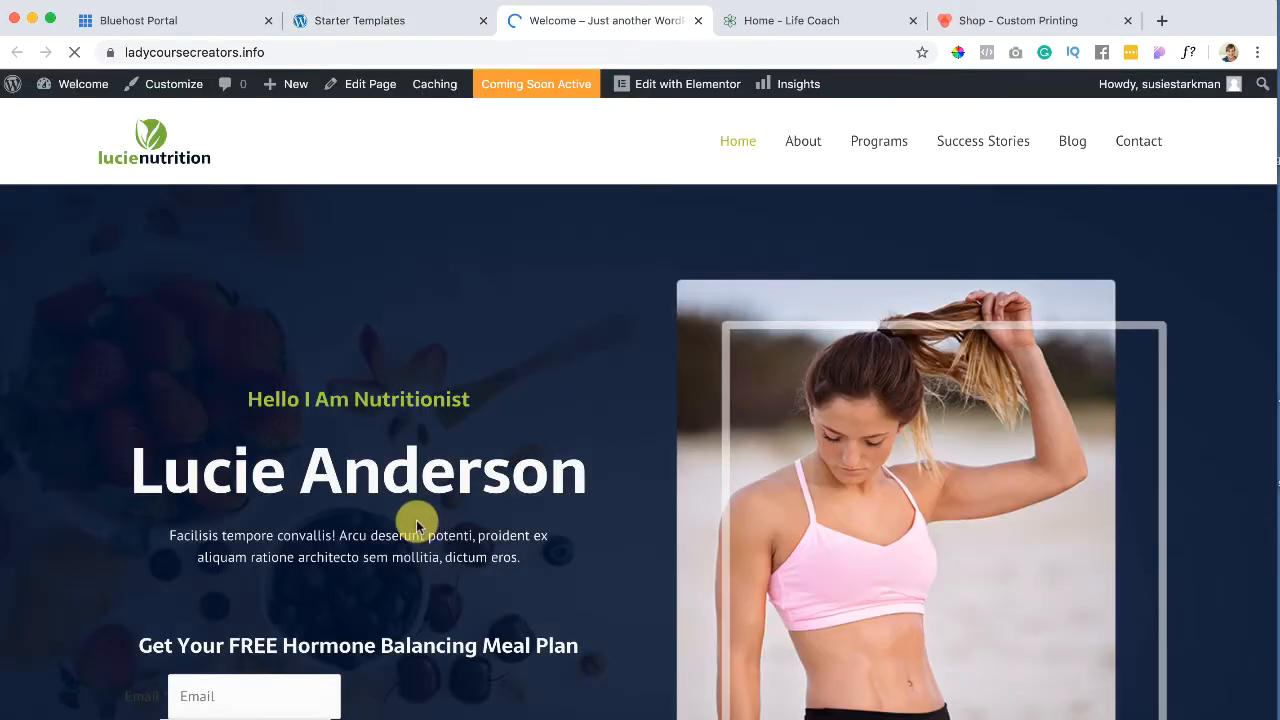
{"action": "scroll", "coordinate": [418, 530], "scroll_direction": "down", "scroll_amount": 5}
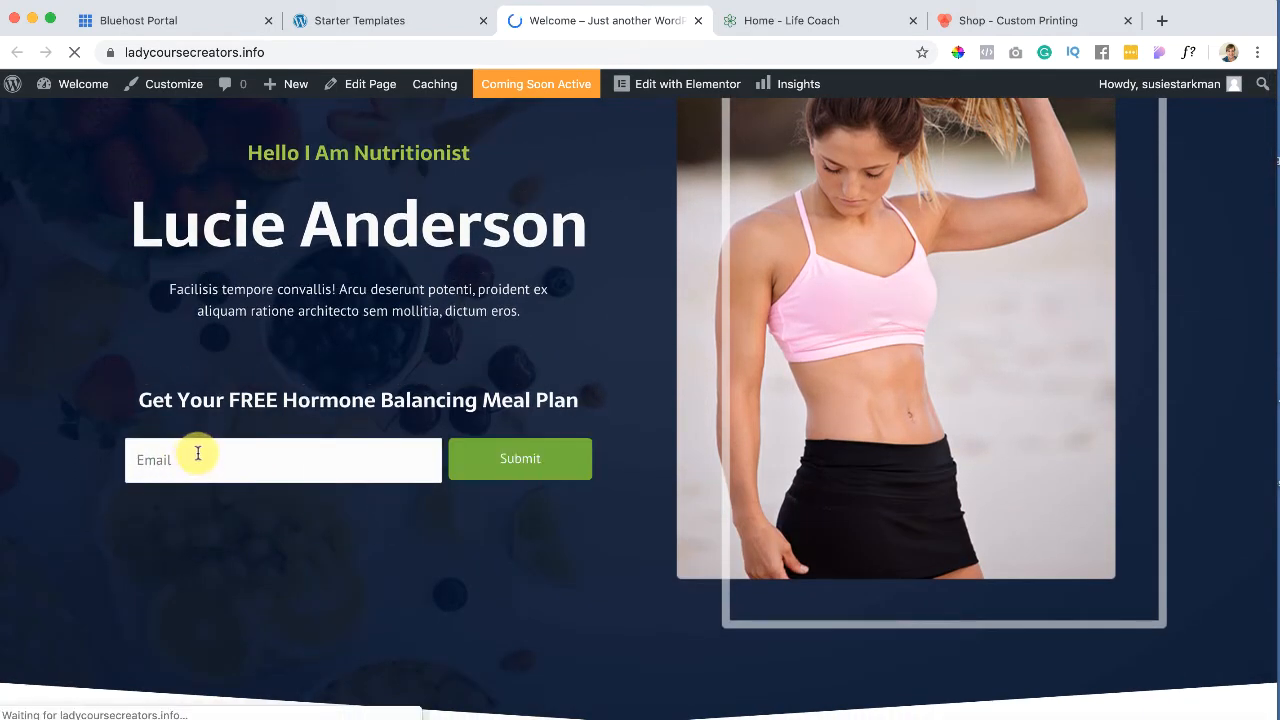
{"action": "scroll", "coordinate": [284, 516], "scroll_direction": "down", "scroll_amount": 8}
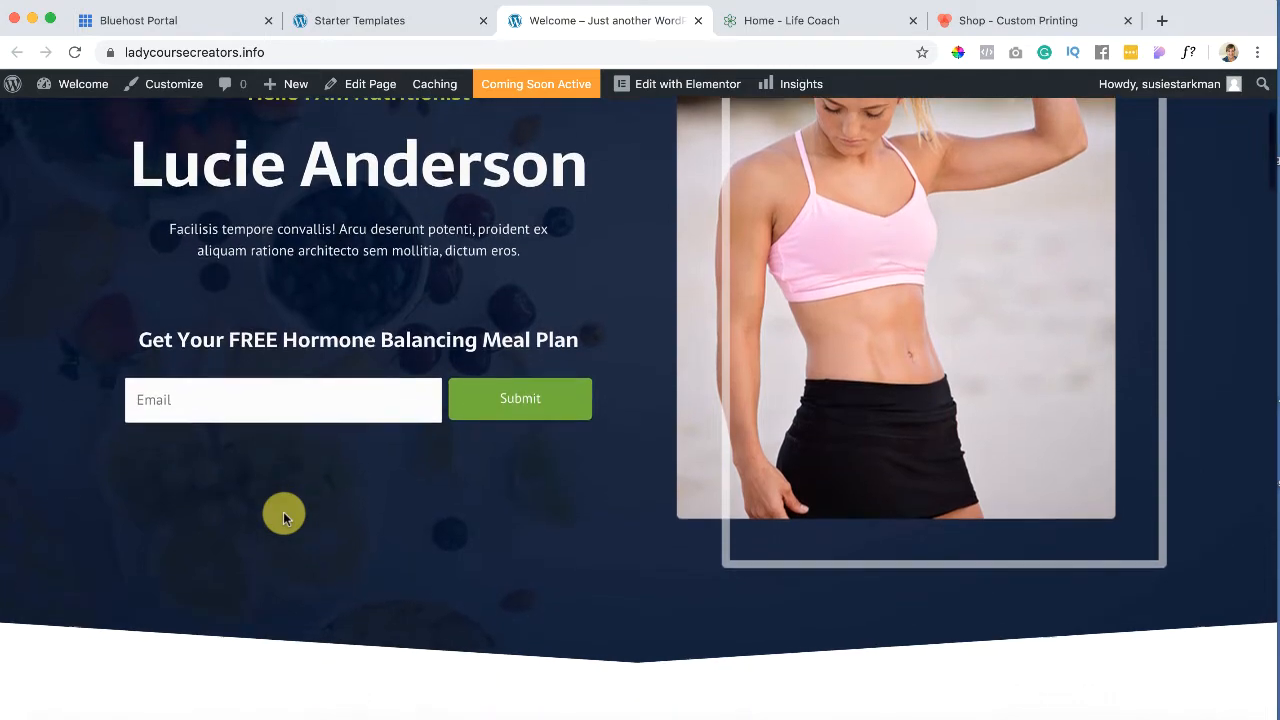
{"action": "scroll", "coordinate": [283, 517], "scroll_direction": "down", "scroll_amount": 4}
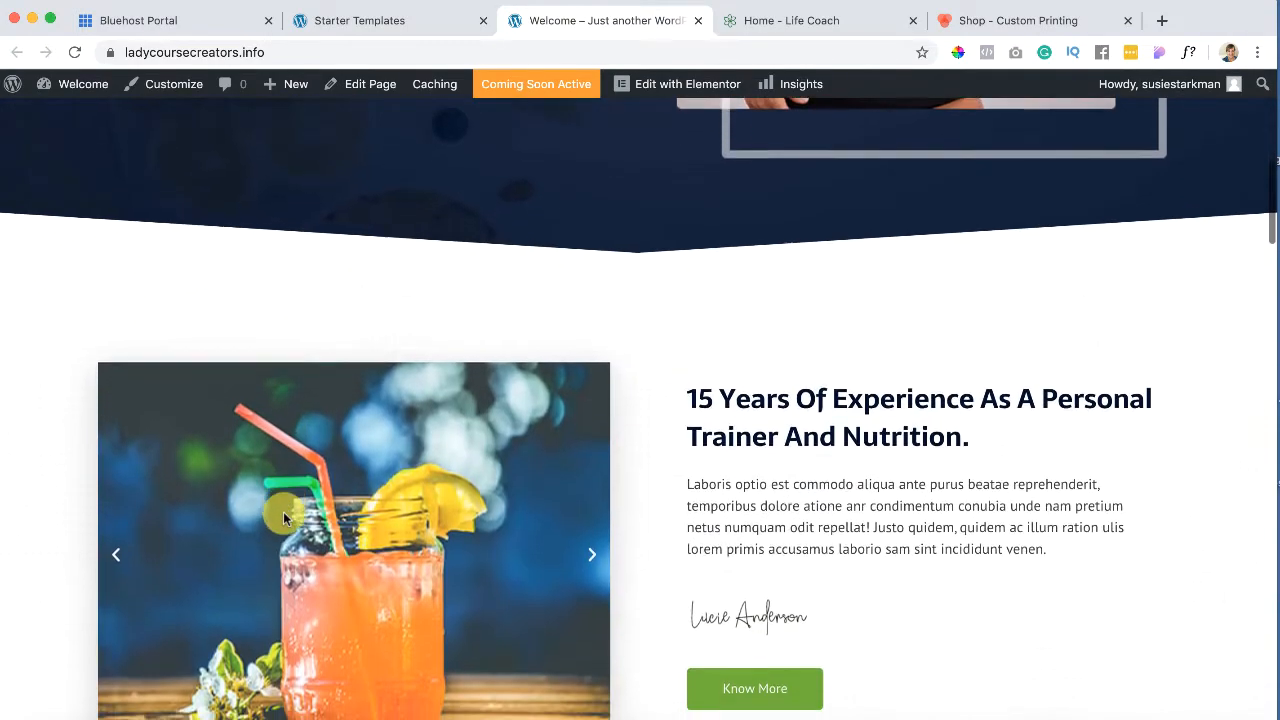
{"action": "scroll", "coordinate": [283, 514], "scroll_direction": "down", "scroll_amount": 4}
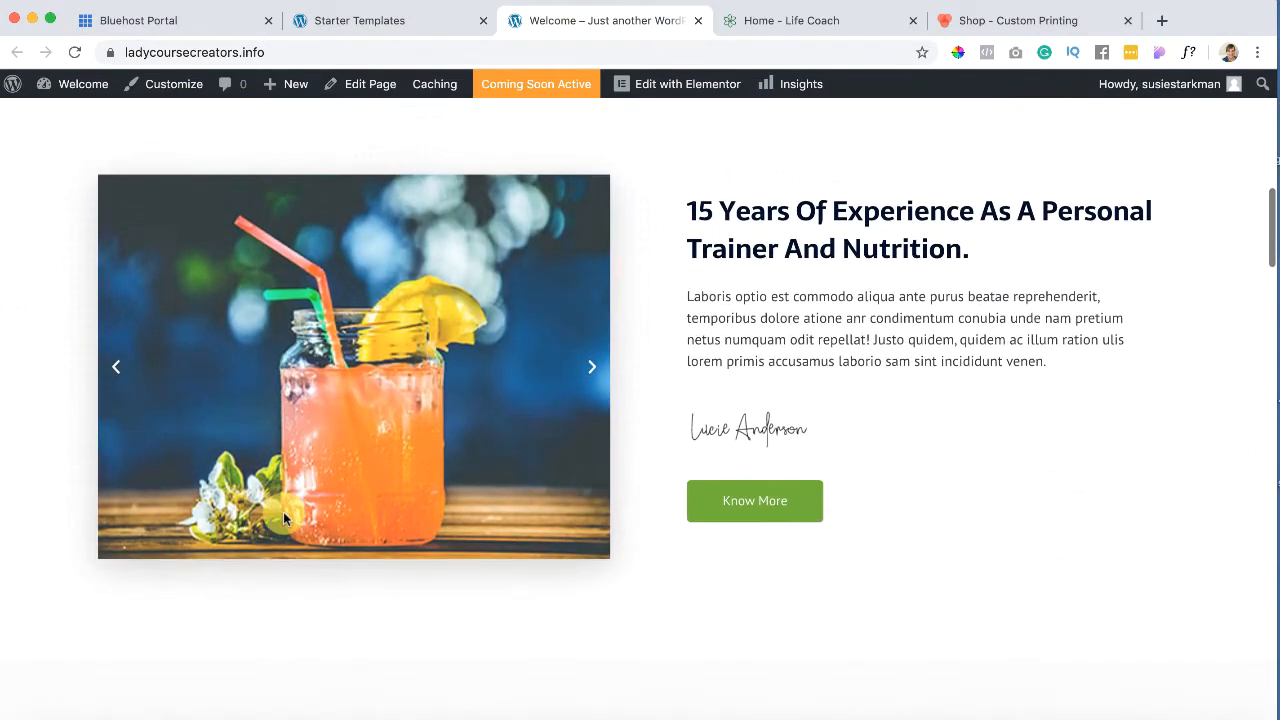
{"action": "scroll", "coordinate": [283, 517], "scroll_direction": "down", "scroll_amount": 7}
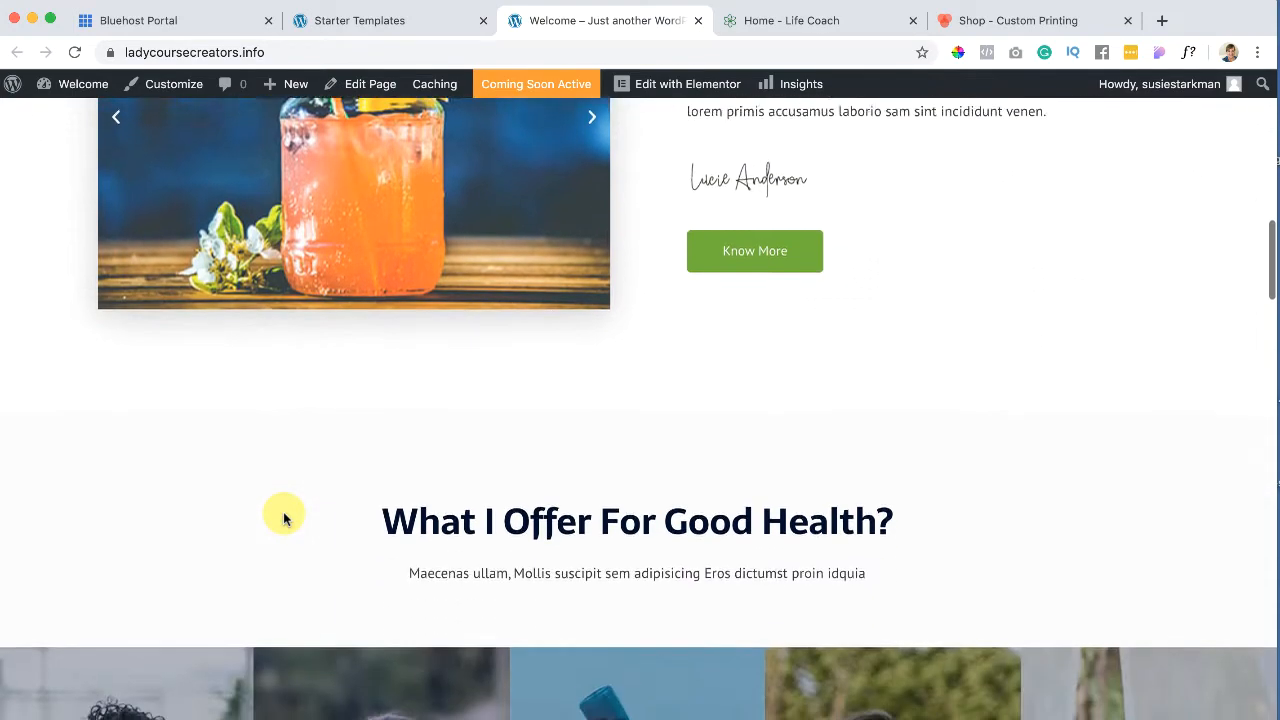
{"action": "scroll", "coordinate": [283, 517], "scroll_direction": "down", "scroll_amount": 9}
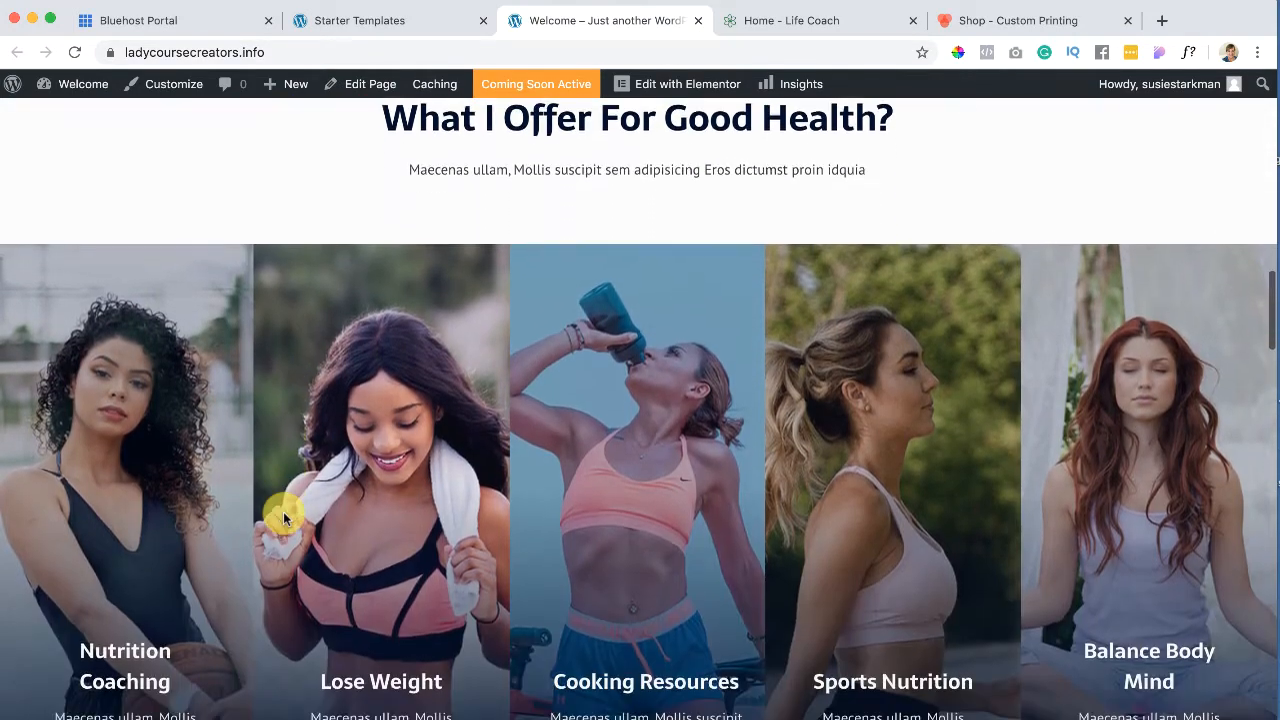
{"action": "scroll", "coordinate": [283, 517], "scroll_direction": "down", "scroll_amount": 2}
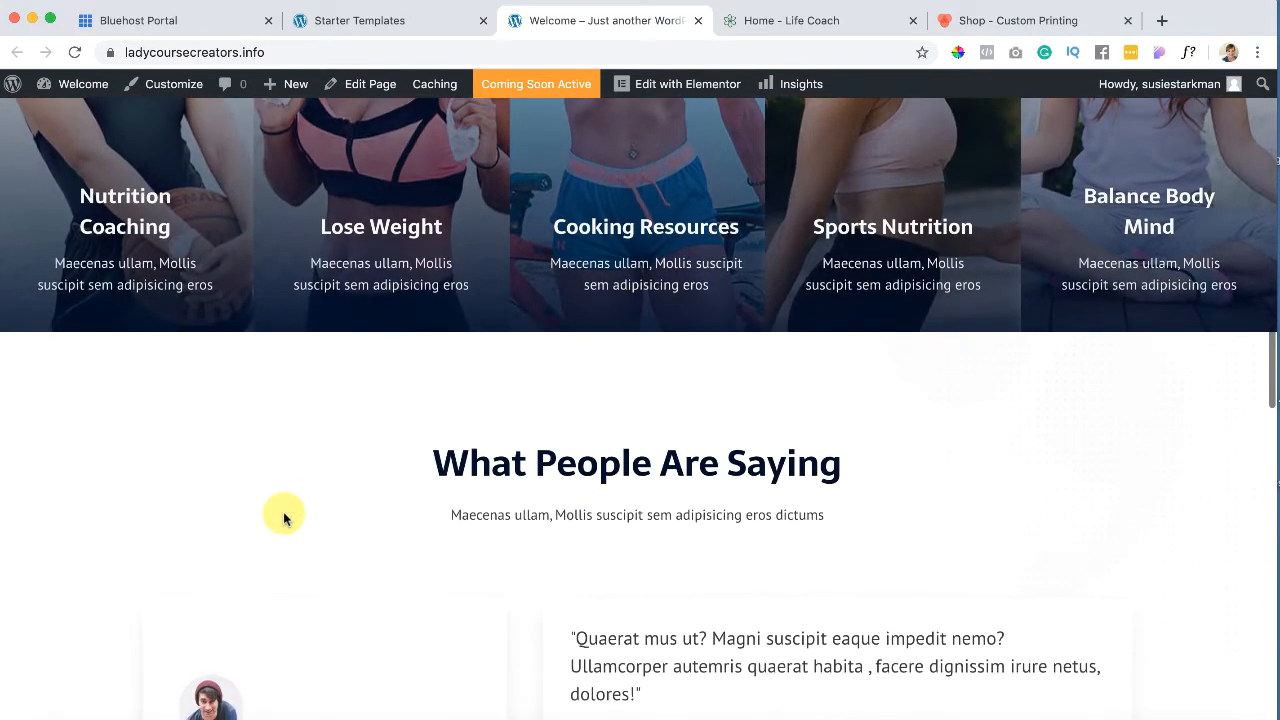
{"action": "scroll", "coordinate": [283, 517], "scroll_direction": "up", "scroll_amount": 20}
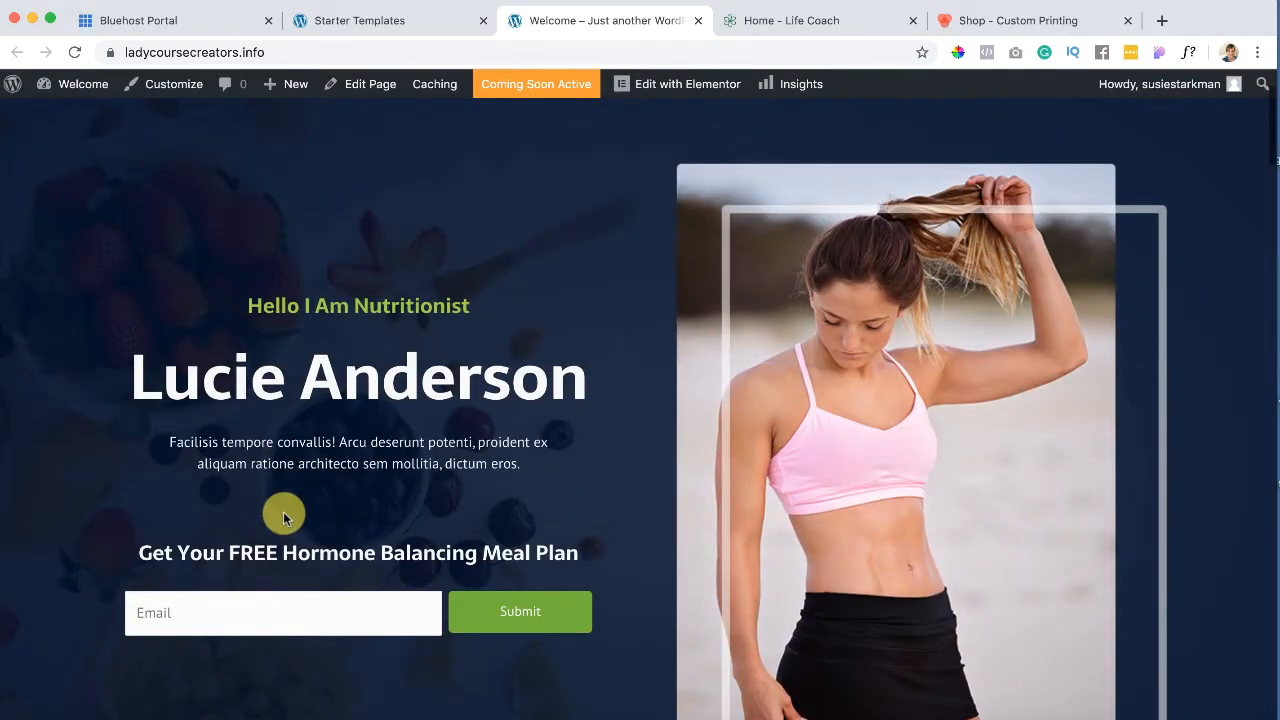
{"action": "scroll", "coordinate": [283, 517], "scroll_direction": "up", "scroll_amount": 3}
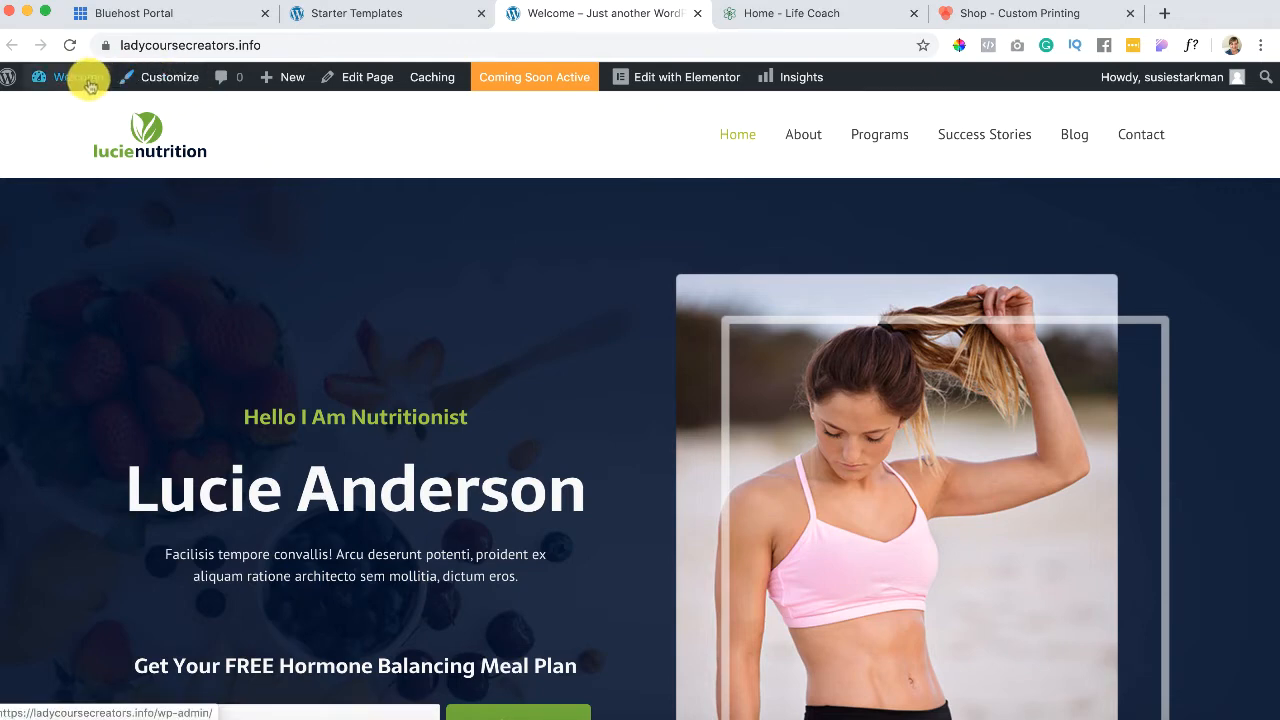
Step: Go from the live site to the WordPress dashboard and open the list of all pages
{"action": "mouse_move", "coordinate": [76, 80]}
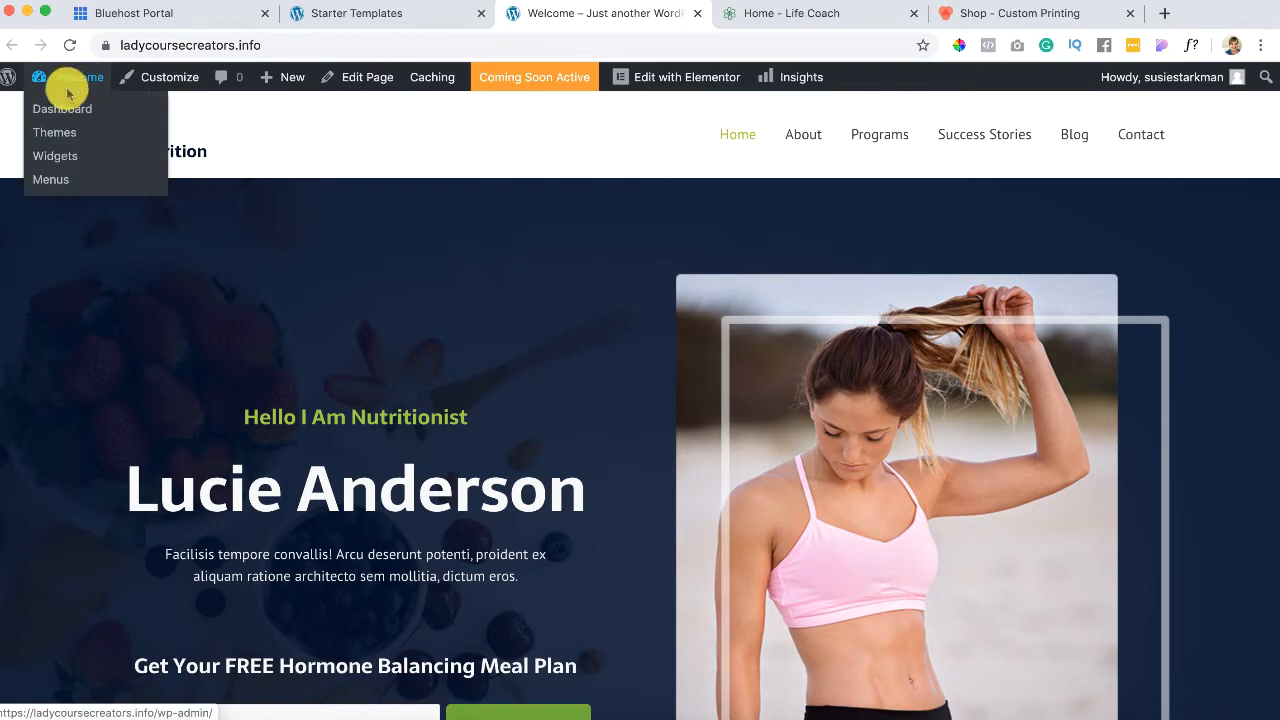
{"action": "left_click", "coordinate": [60, 110]}
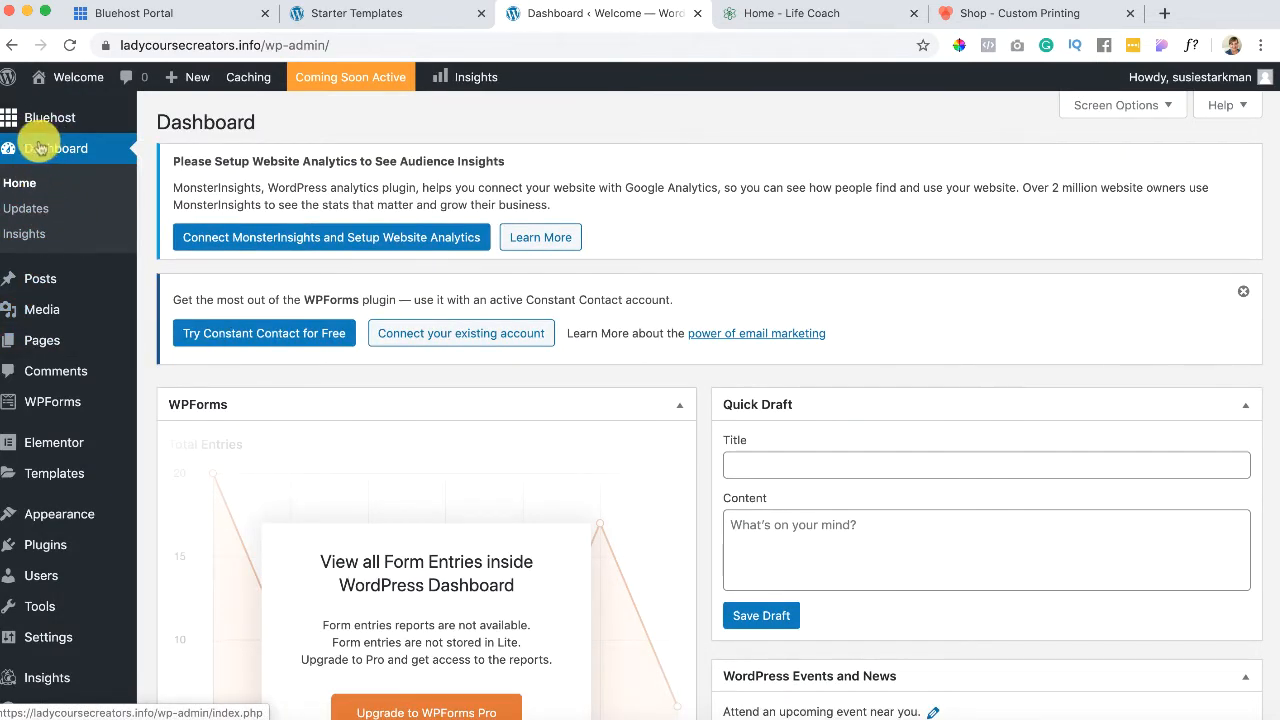
{"action": "mouse_move", "coordinate": [30, 343]}
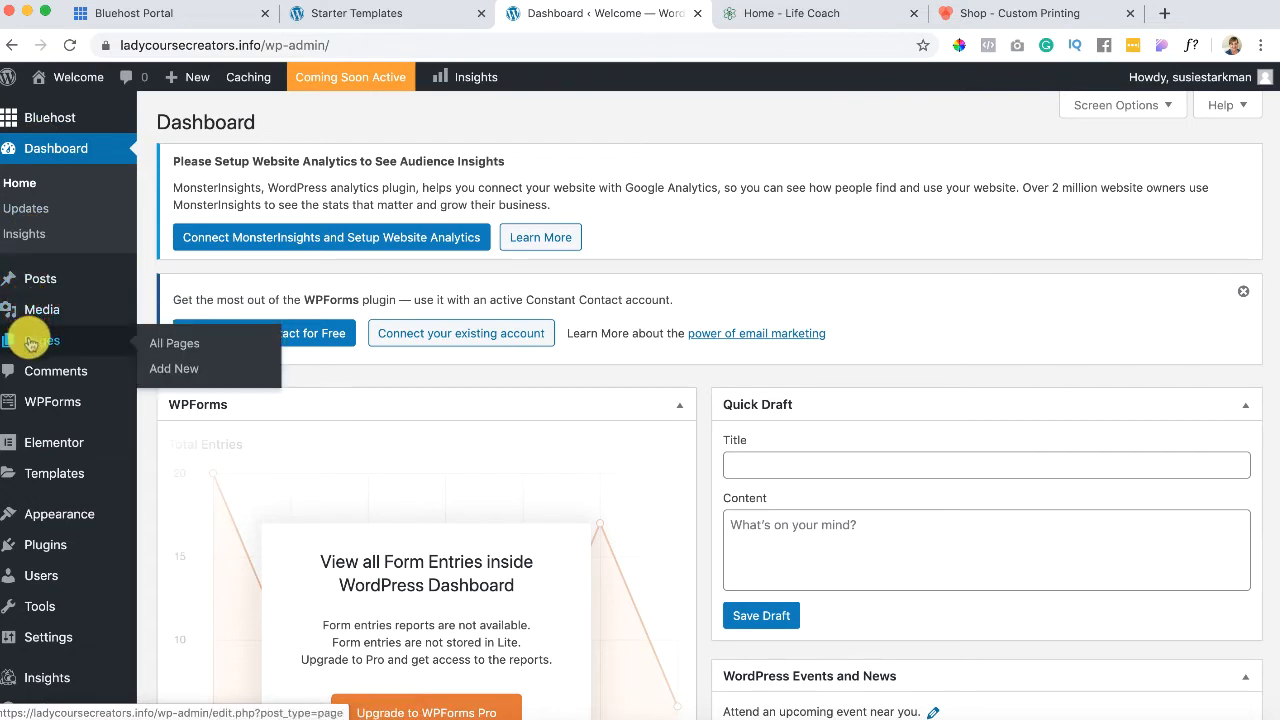
{"action": "left_click", "coordinate": [174, 345]}
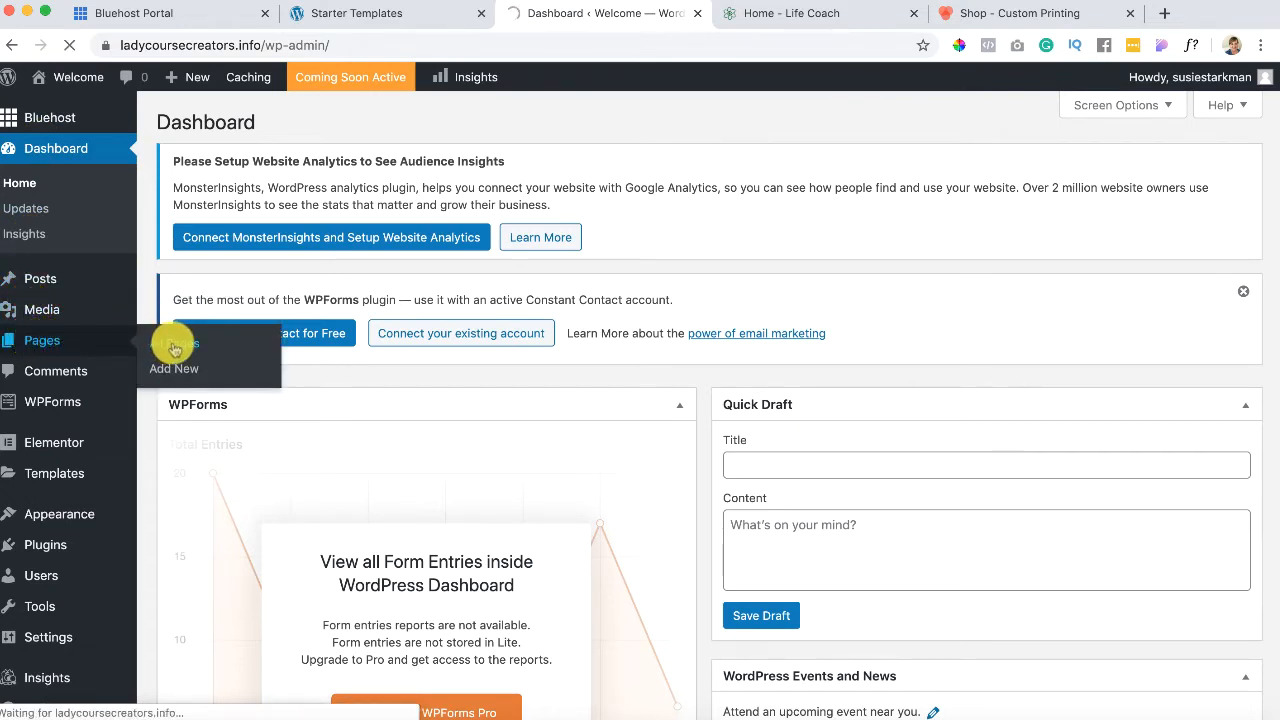
Step: Move Sample Page to the trash and look over the remaining pages
{"action": "scroll", "coordinate": [351, 490], "scroll_direction": "down", "scroll_amount": 4}
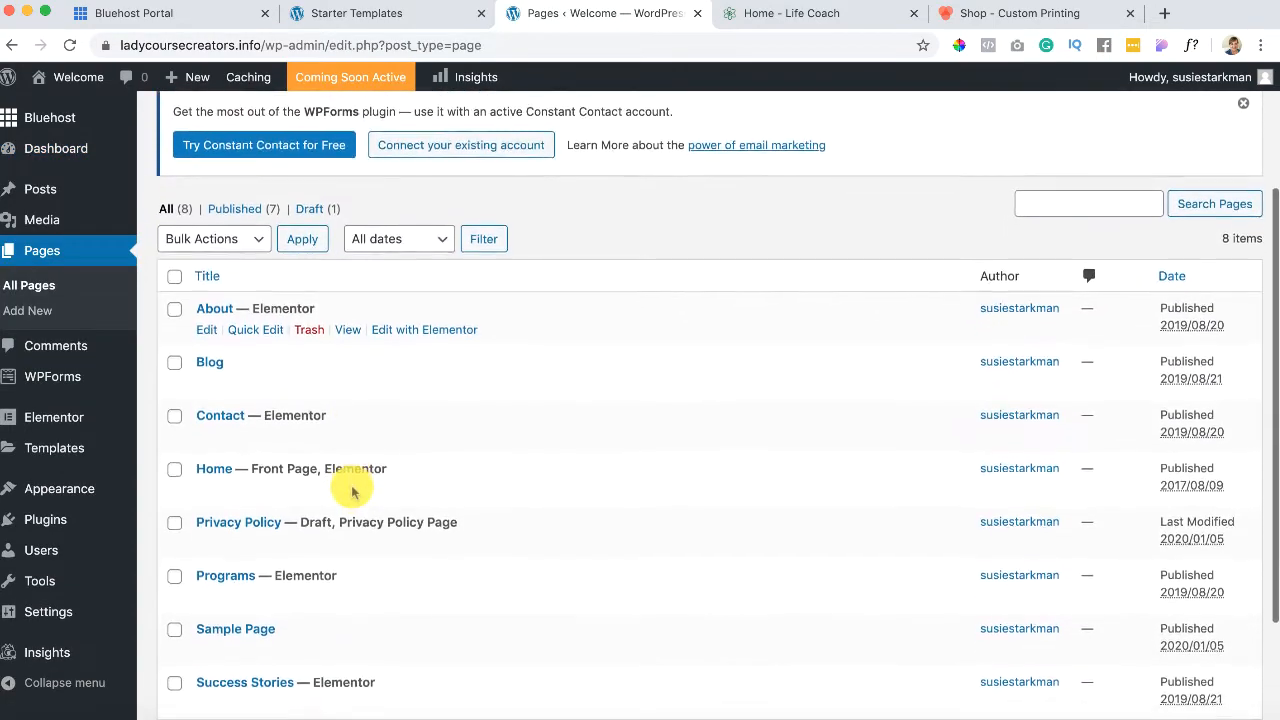
{"action": "scroll", "coordinate": [352, 491], "scroll_direction": "down", "scroll_amount": 1}
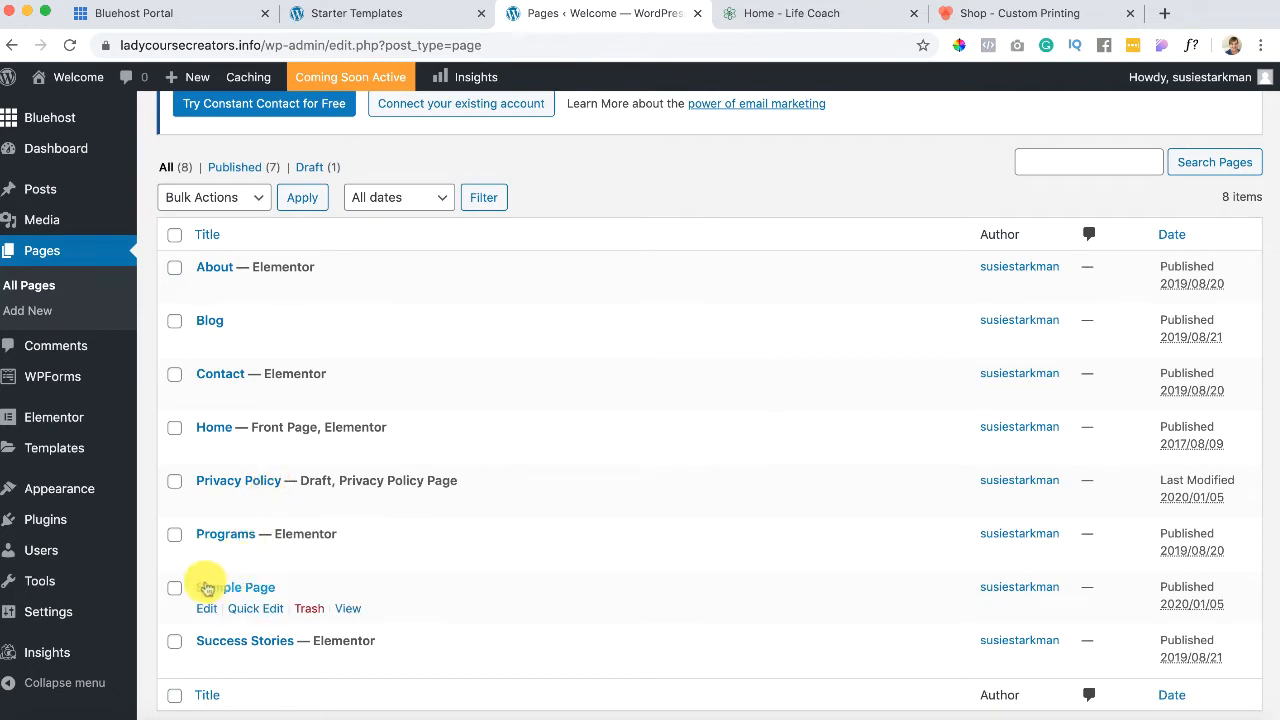
{"action": "left_click", "coordinate": [174, 590]}
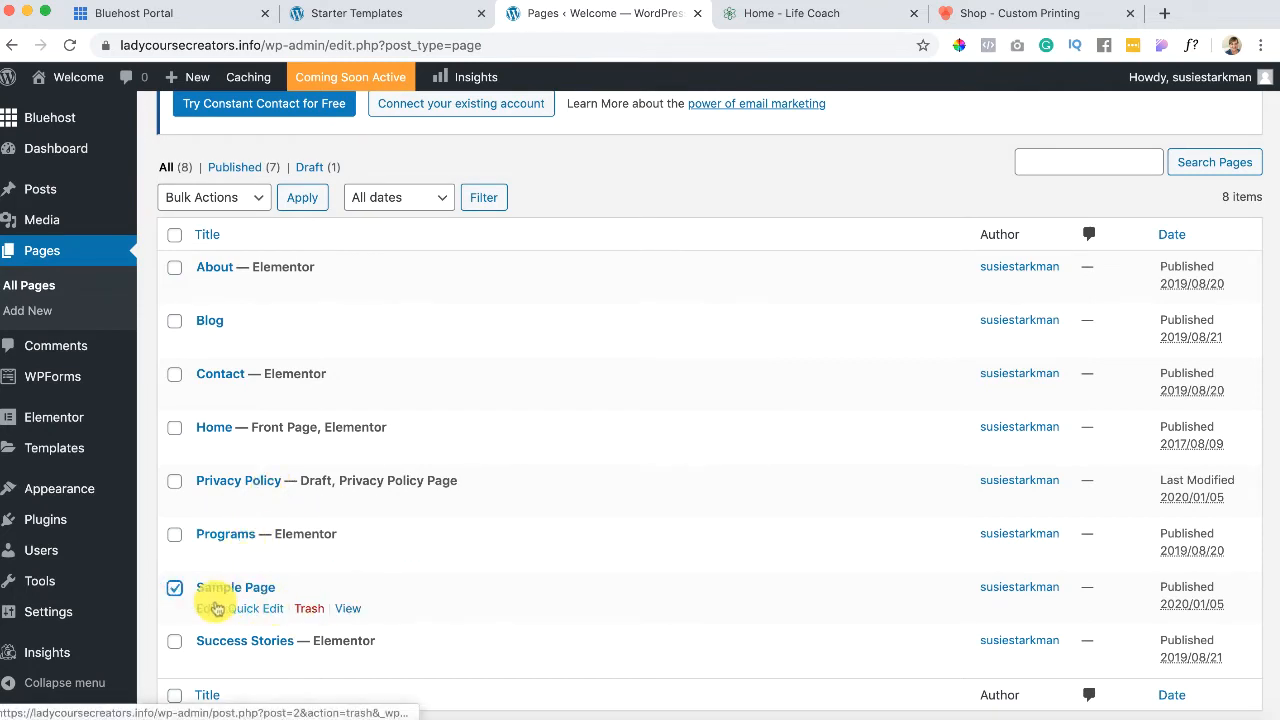
{"action": "left_click", "coordinate": [309, 609]}
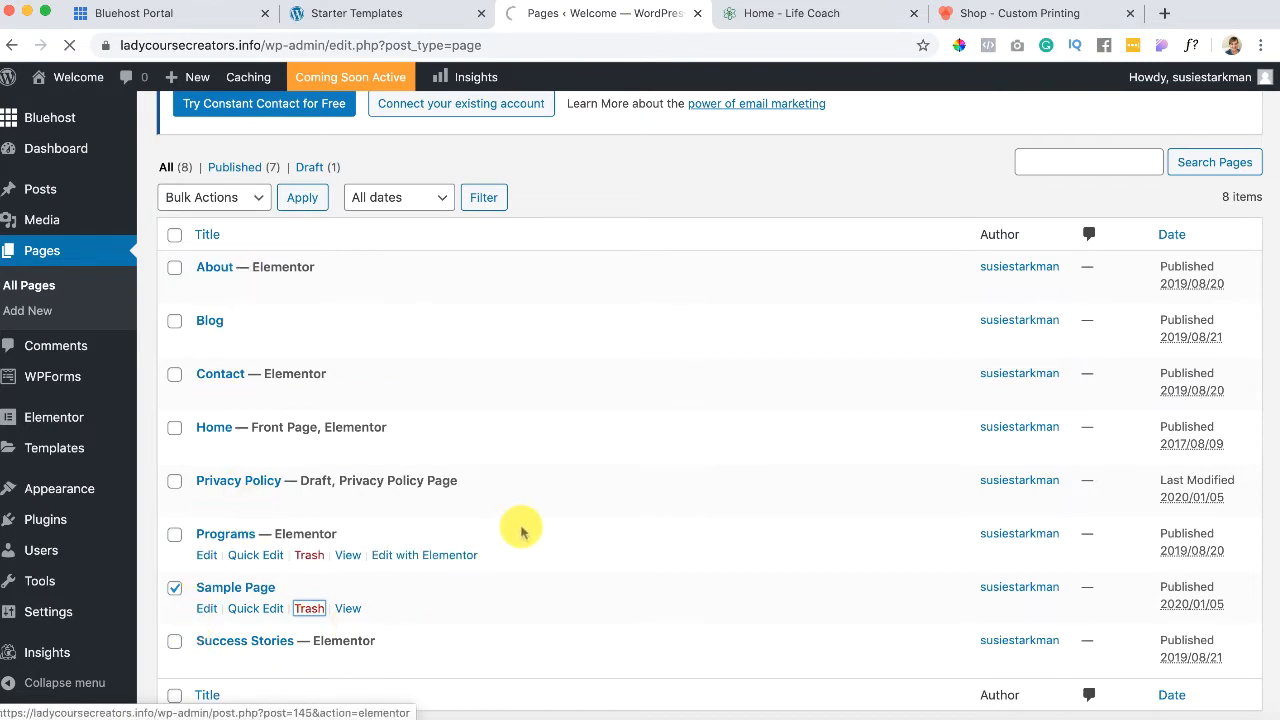
{"action": "scroll", "coordinate": [591, 409], "scroll_direction": "down", "scroll_amount": 3}
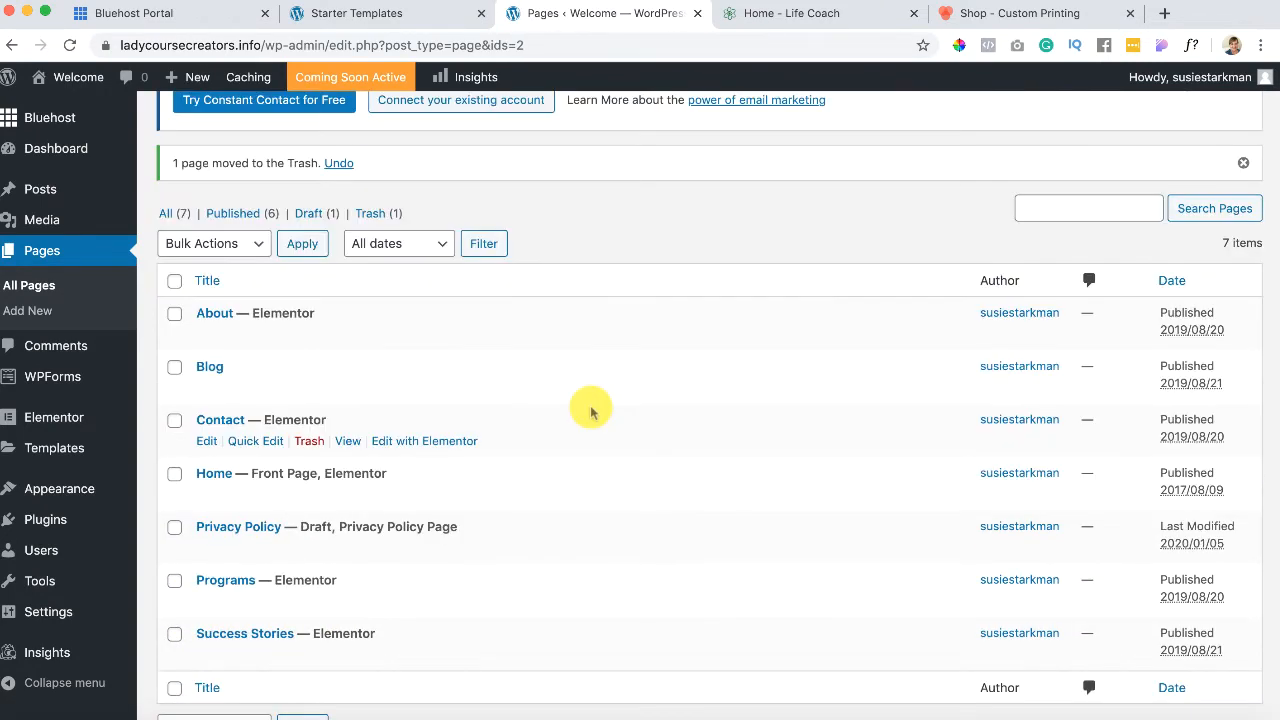
{"action": "scroll", "coordinate": [591, 409], "scroll_direction": "up", "scroll_amount": 3}
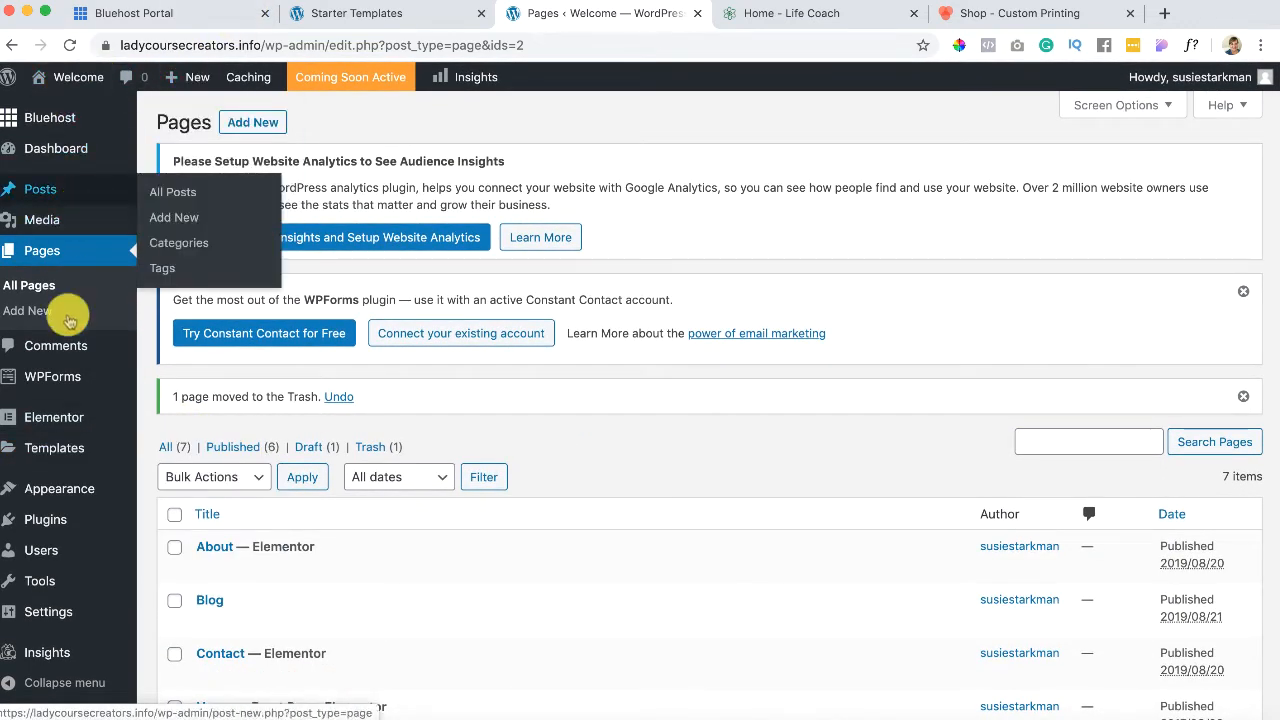
Step: Open the Customizer for the Astra theme and look over its settings sections and the home page preview
{"action": "mouse_move", "coordinate": [50, 486]}
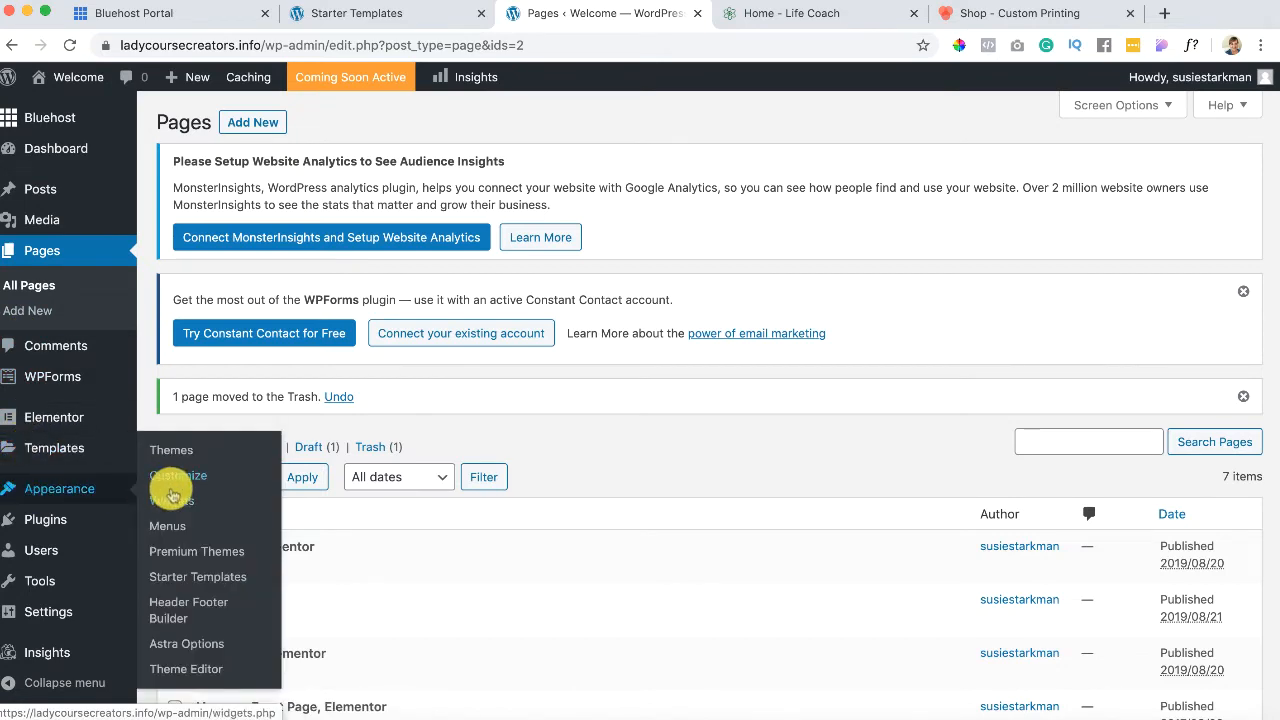
{"action": "left_click", "coordinate": [178, 478]}
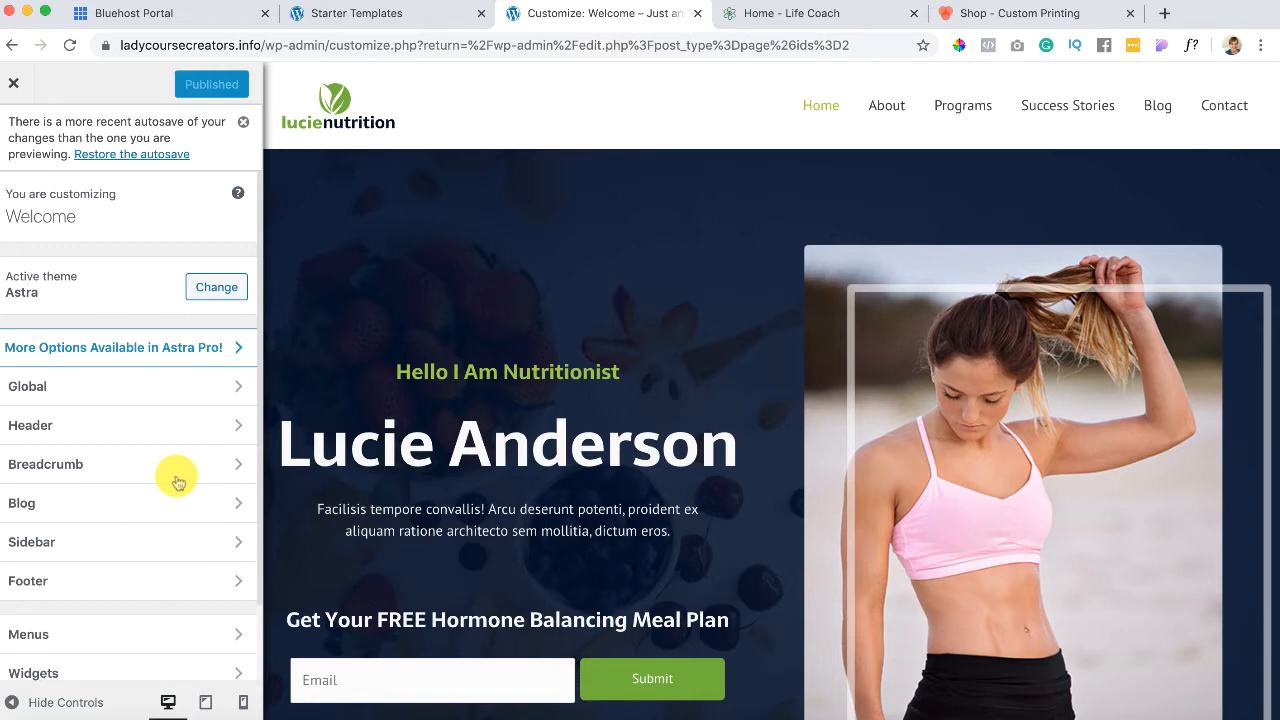
{"action": "scroll", "coordinate": [474, 463], "scroll_direction": "down", "scroll_amount": 2}
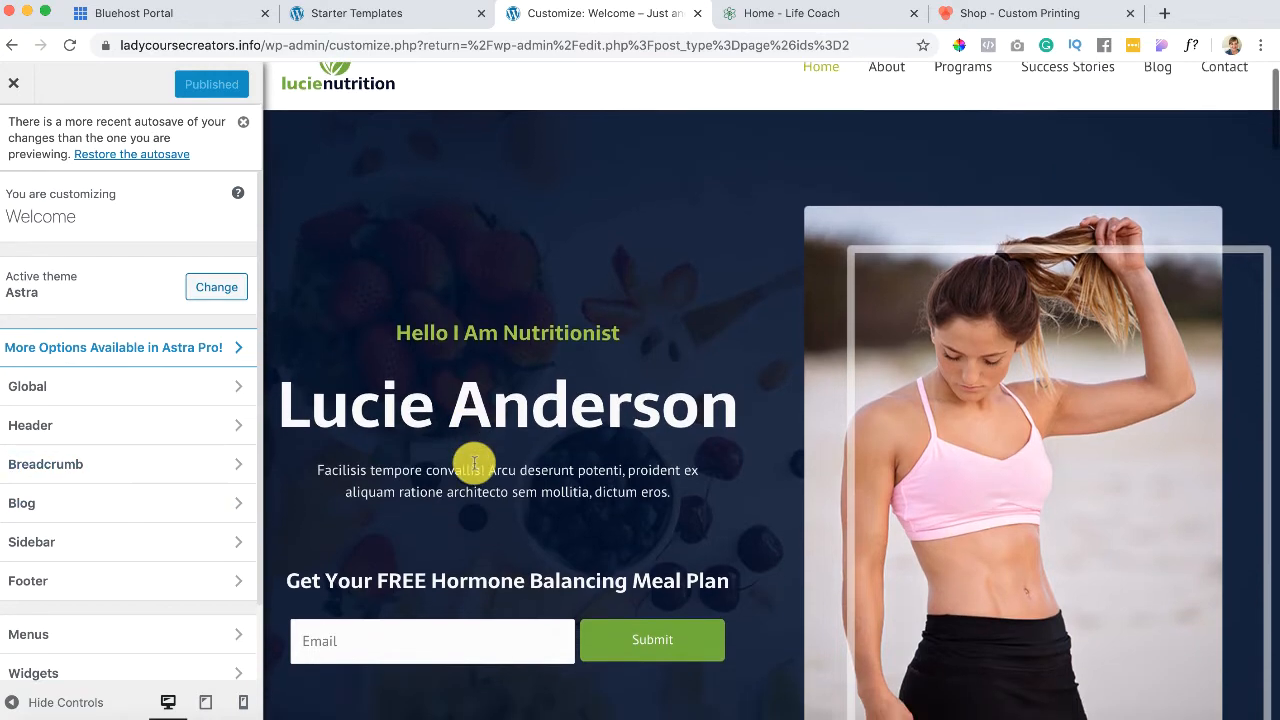
{"action": "scroll", "coordinate": [474, 465], "scroll_direction": "up", "scroll_amount": 2}
{"action": "scroll", "coordinate": [190, 535], "scroll_direction": "down", "scroll_amount": 2}
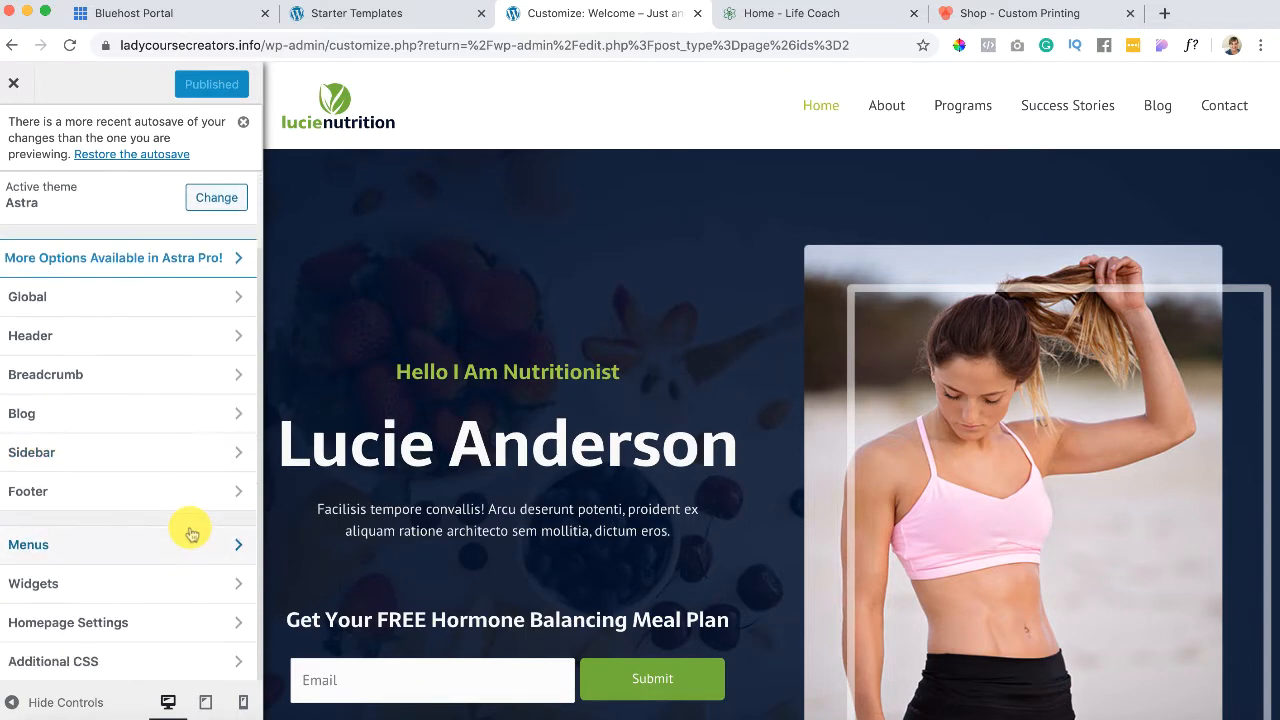
{"action": "scroll", "coordinate": [186, 531], "scroll_direction": "up", "scroll_amount": 2}
{"action": "scroll", "coordinate": [479, 372], "scroll_direction": "down", "scroll_amount": 1}
{"action": "scroll", "coordinate": [479, 372], "scroll_direction": "up", "scroll_amount": 1}
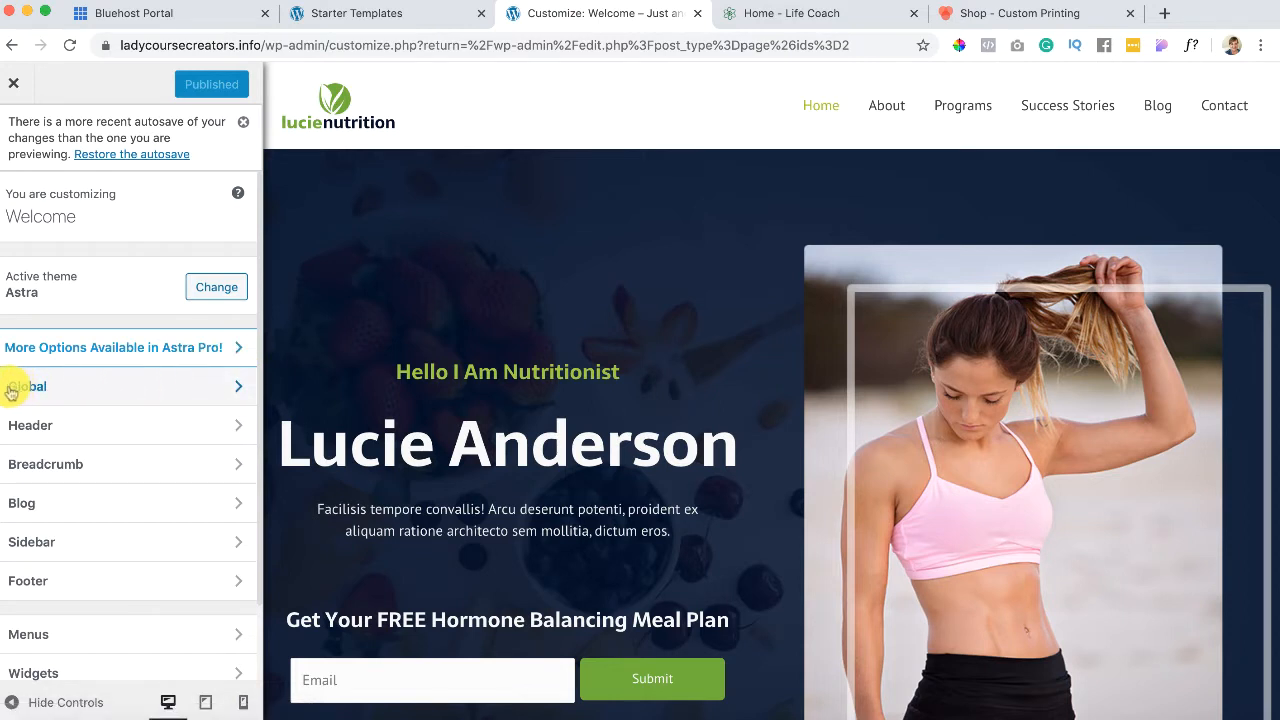
Step: Look over the body and content font settings in the theme's global Base Typography section
{"action": "left_click", "coordinate": [204, 393]}
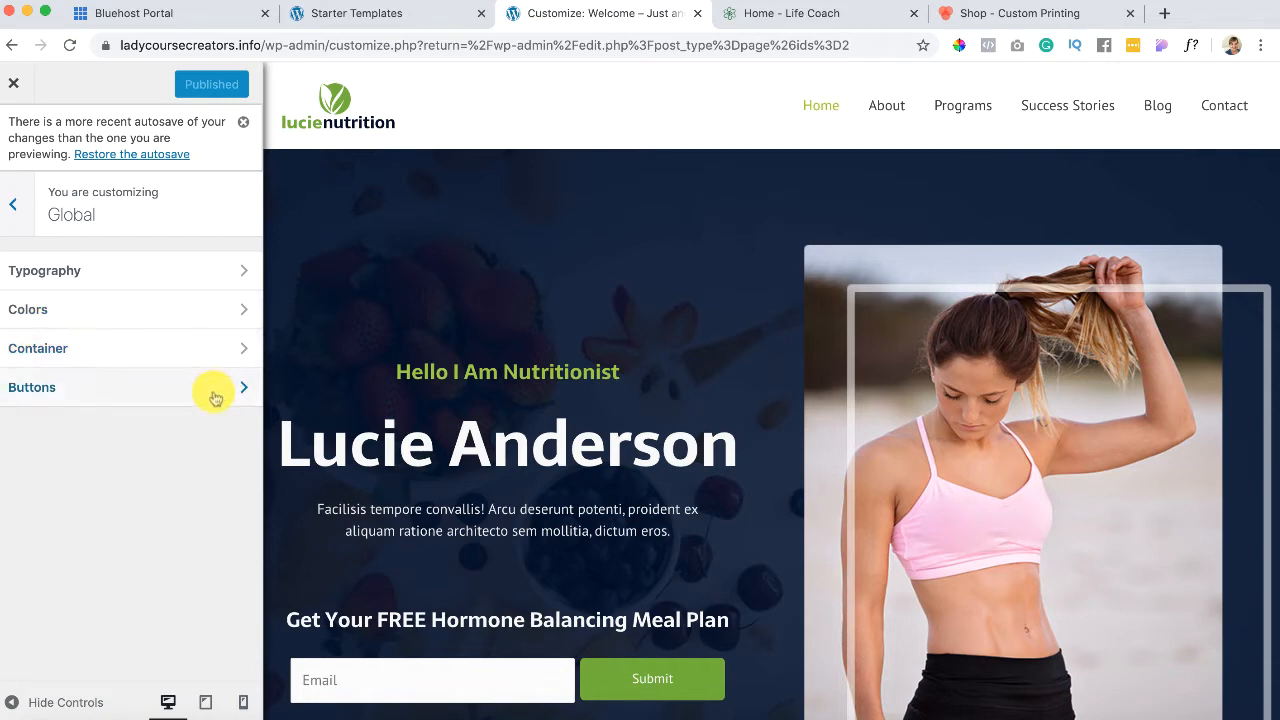
{"action": "left_click", "coordinate": [214, 272]}
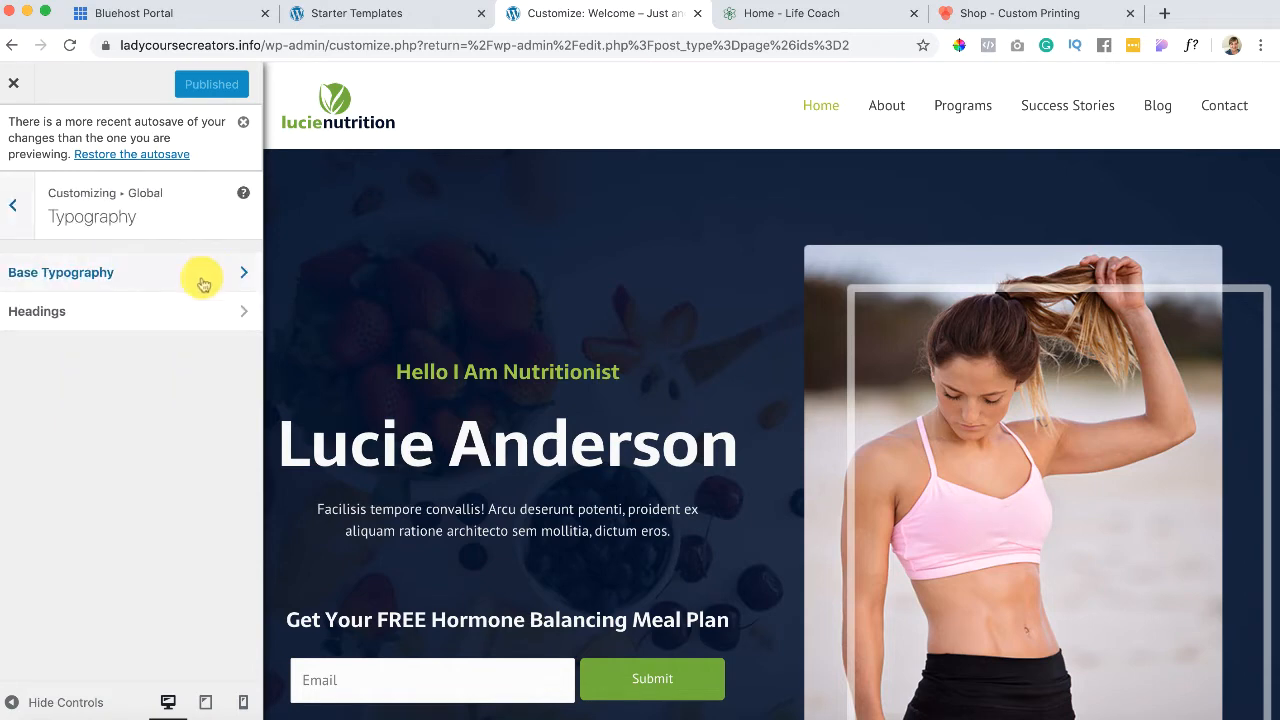
{"action": "left_click", "coordinate": [205, 270]}
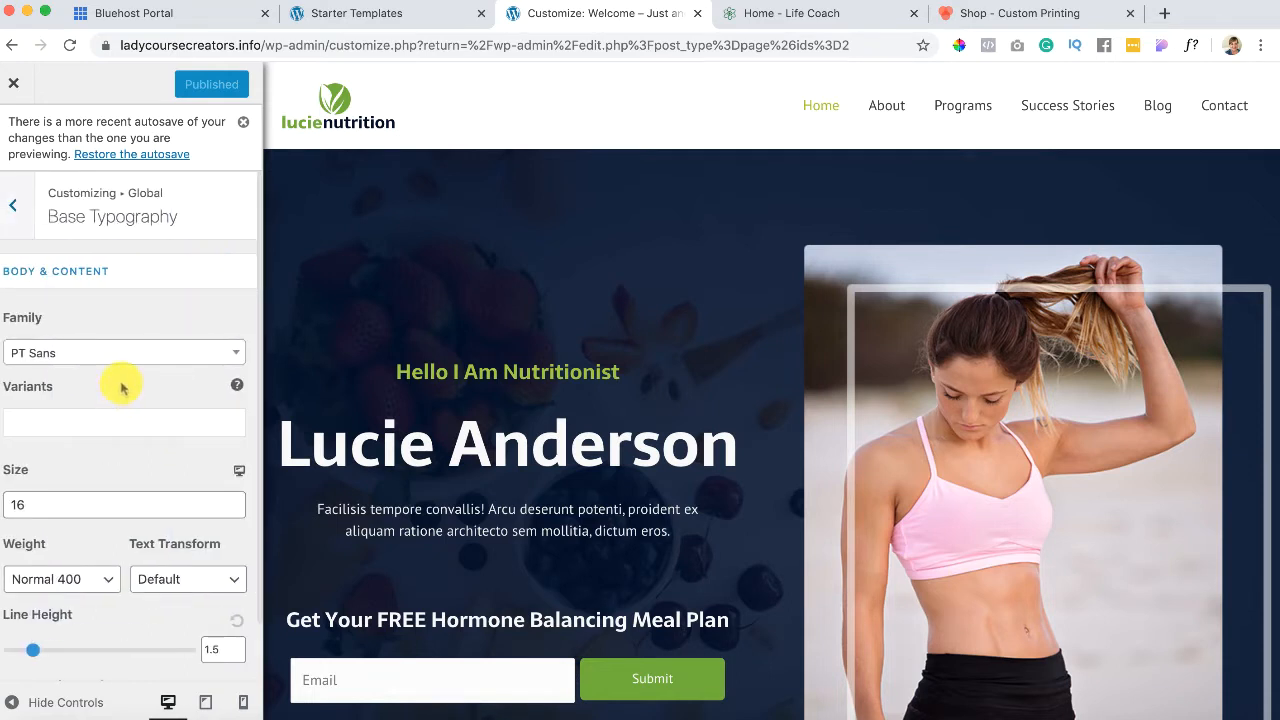
{"action": "left_click", "coordinate": [12, 202]}
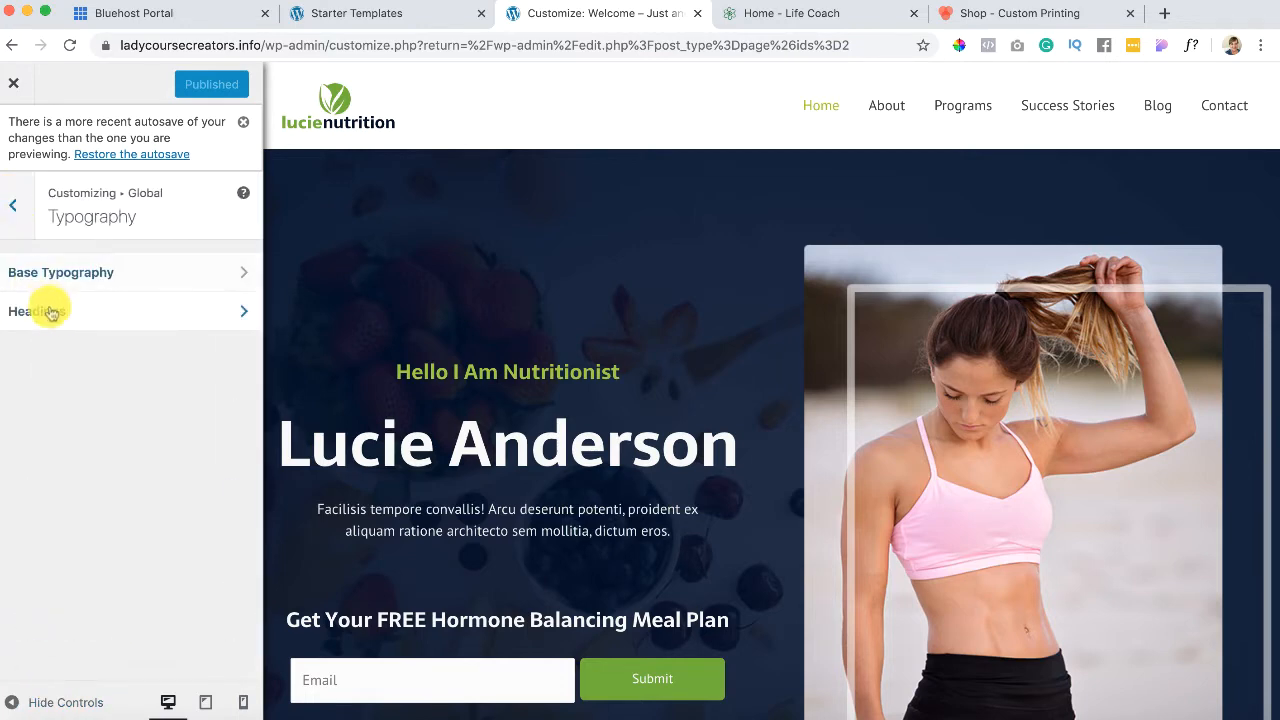
Step: Open the global Headings typography settings and examine the current heading styles in the home page preview
{"action": "left_click", "coordinate": [168, 314]}
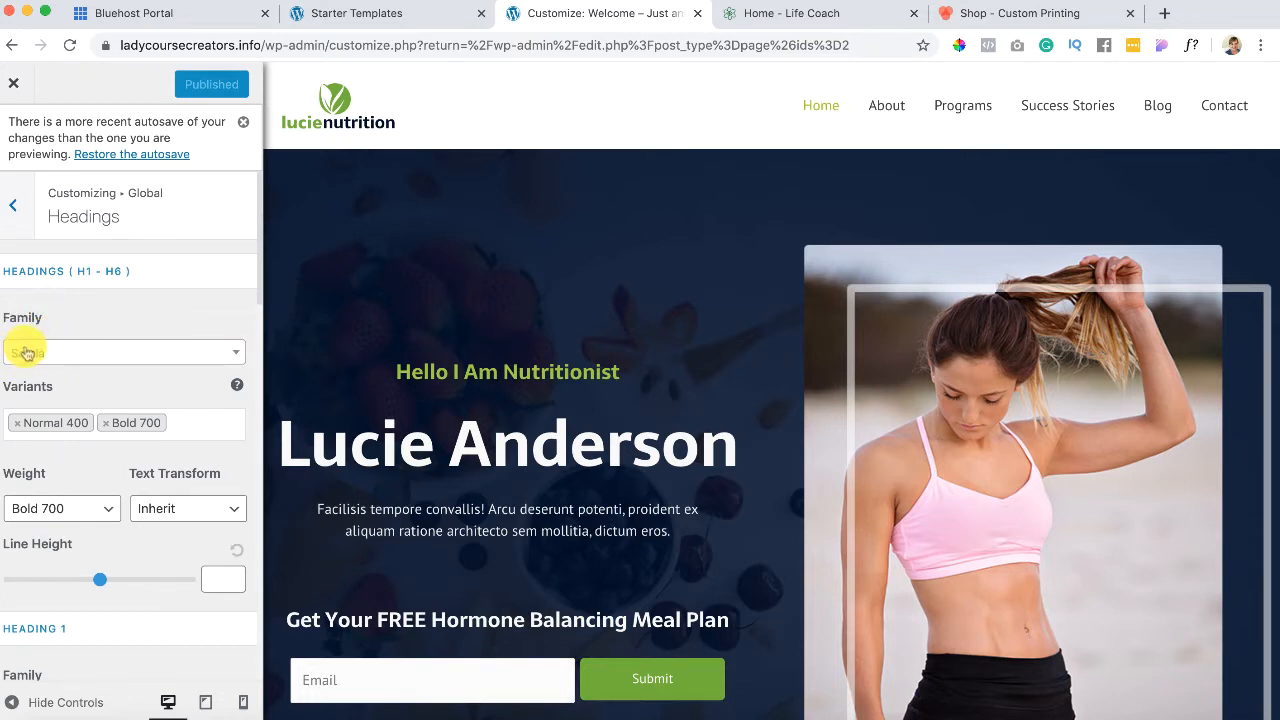
{"action": "scroll", "coordinate": [62, 575], "scroll_direction": "down", "scroll_amount": 5}
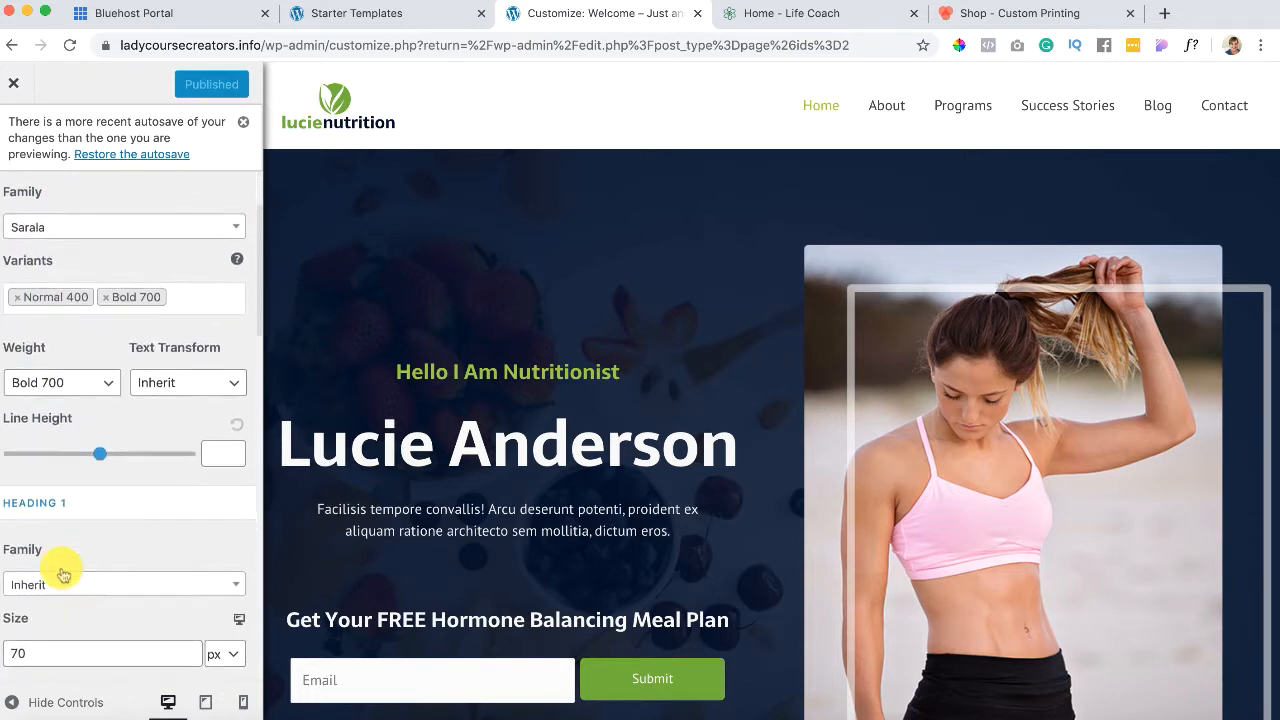
{"action": "scroll", "coordinate": [62, 575], "scroll_direction": "up", "scroll_amount": 5}
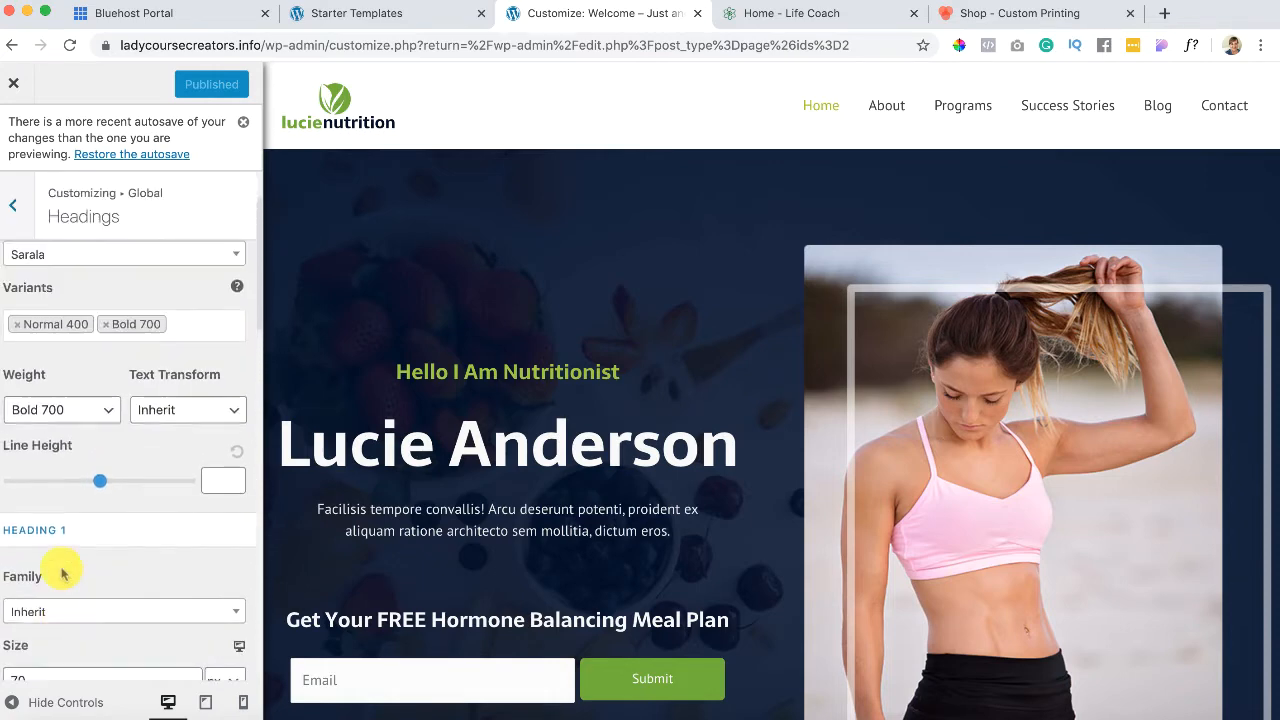
{"action": "scroll", "coordinate": [343, 566], "scroll_direction": "down", "scroll_amount": 5}
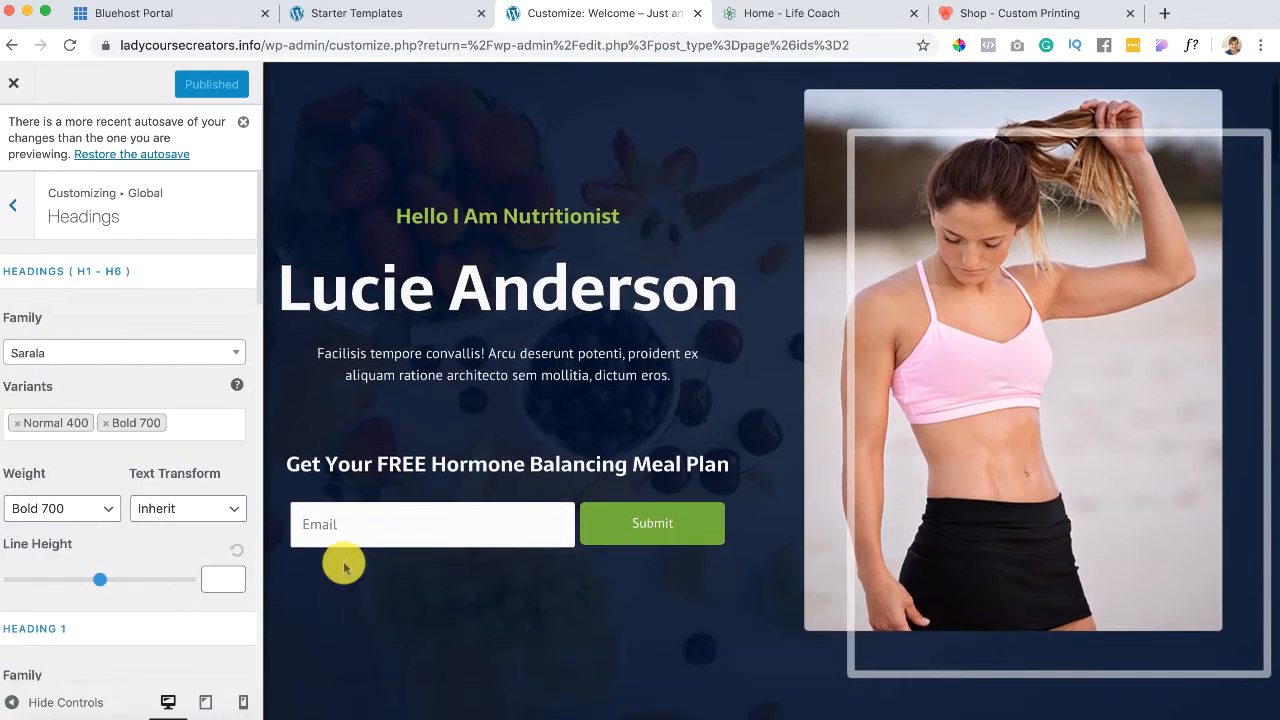
{"action": "scroll", "coordinate": [343, 566], "scroll_direction": "down", "scroll_amount": 5}
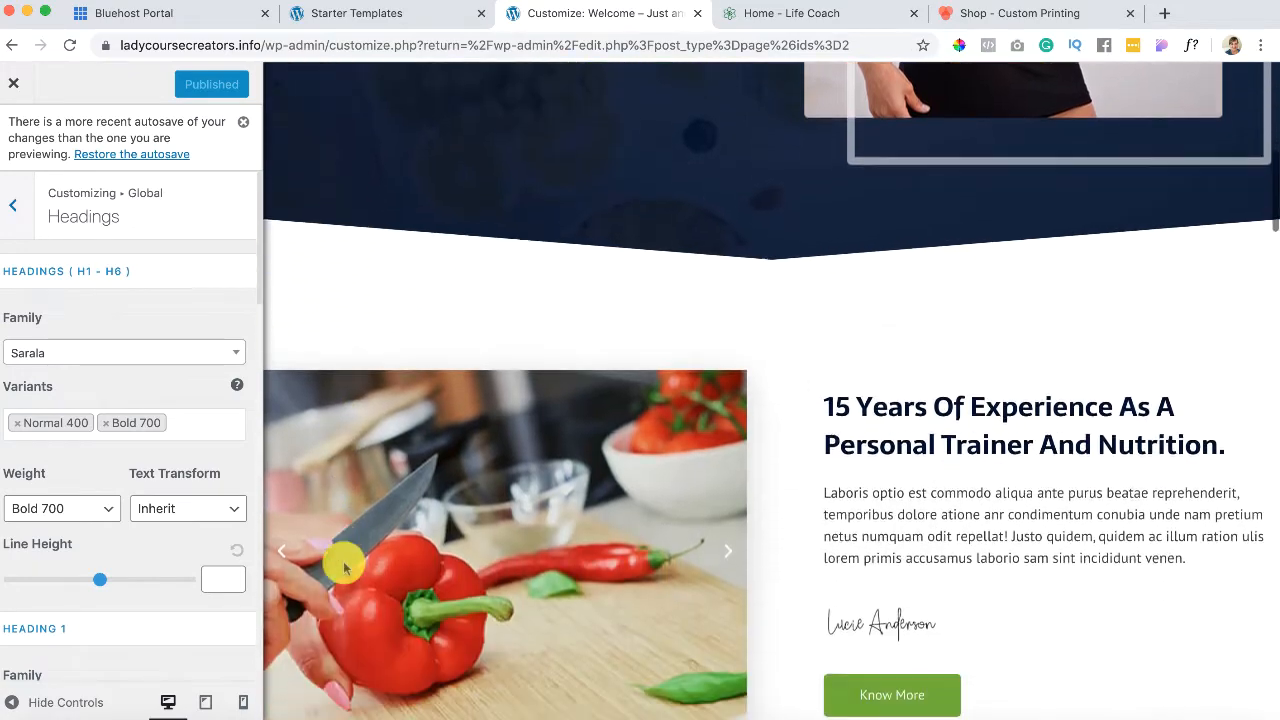
{"action": "scroll", "coordinate": [830, 405], "scroll_direction": "down", "scroll_amount": 4}
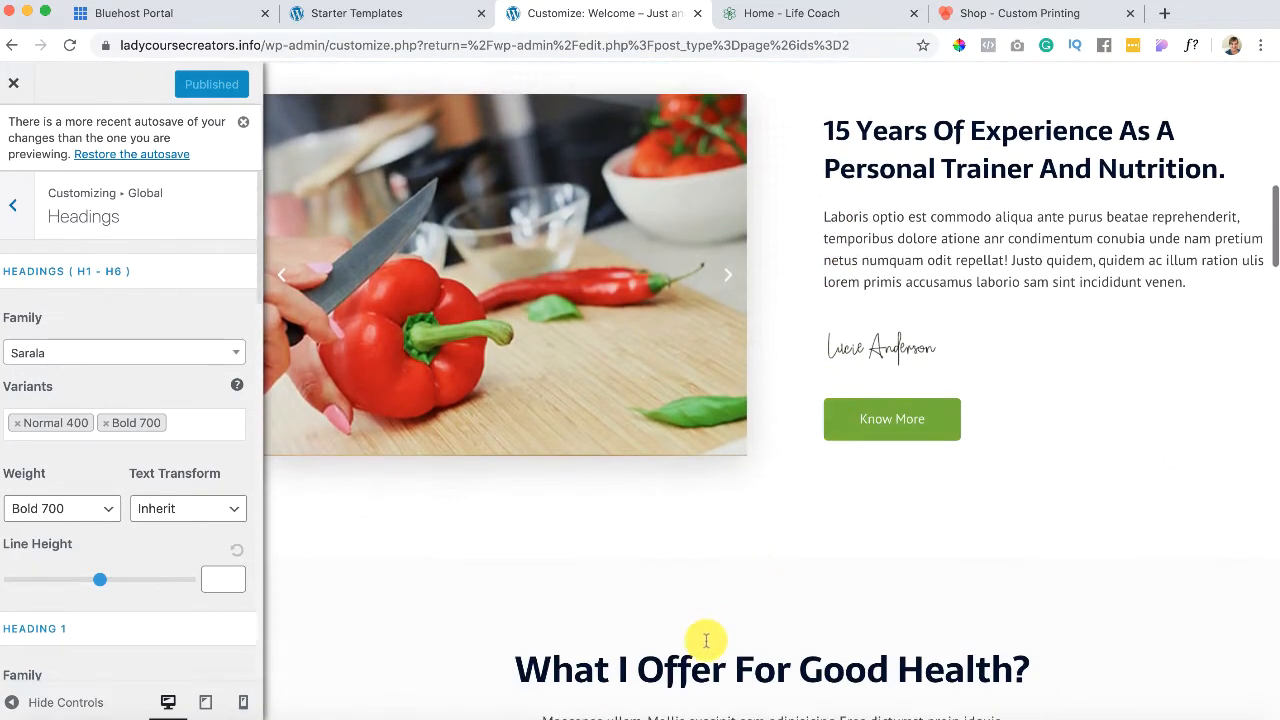
{"action": "scroll", "coordinate": [705, 640], "scroll_direction": "up", "scroll_amount": 10}
{"action": "scroll", "coordinate": [705, 640], "scroll_direction": "up", "scroll_amount": 4}
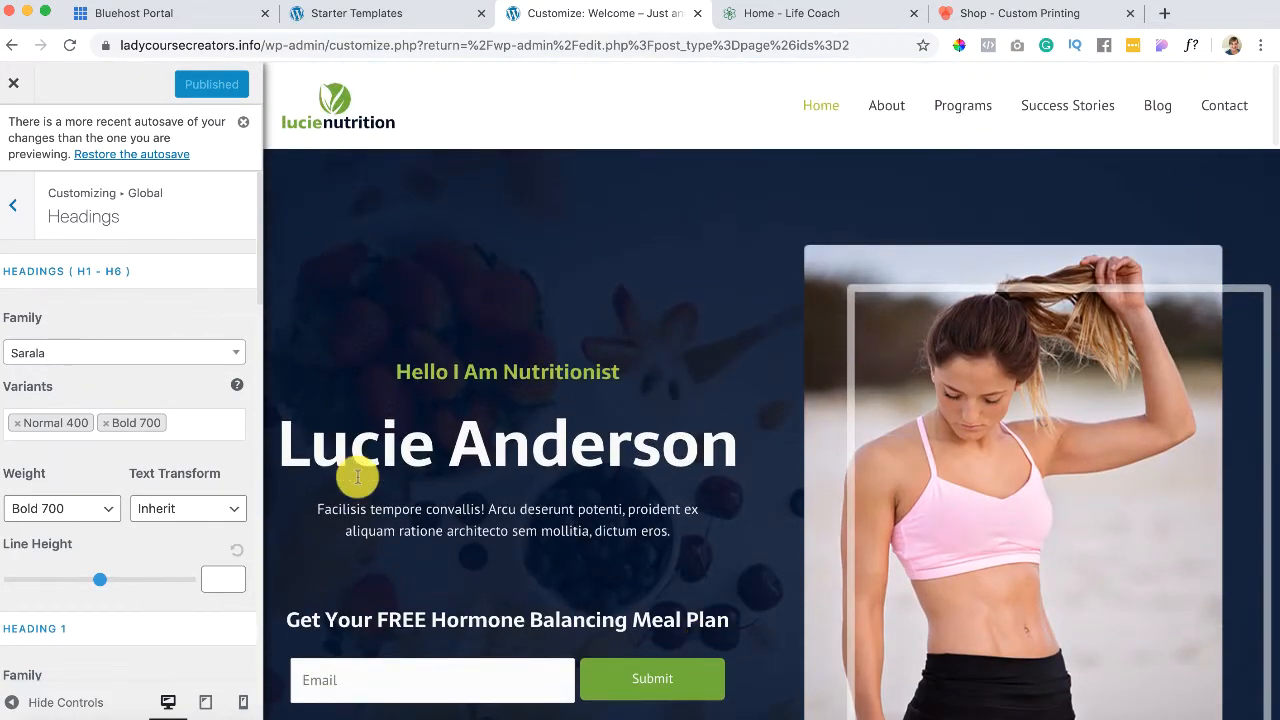
Step: Set the H1–H6 headings' font family to Montserrat and review the headings in the home page preview
{"action": "left_click", "coordinate": [232, 355]}
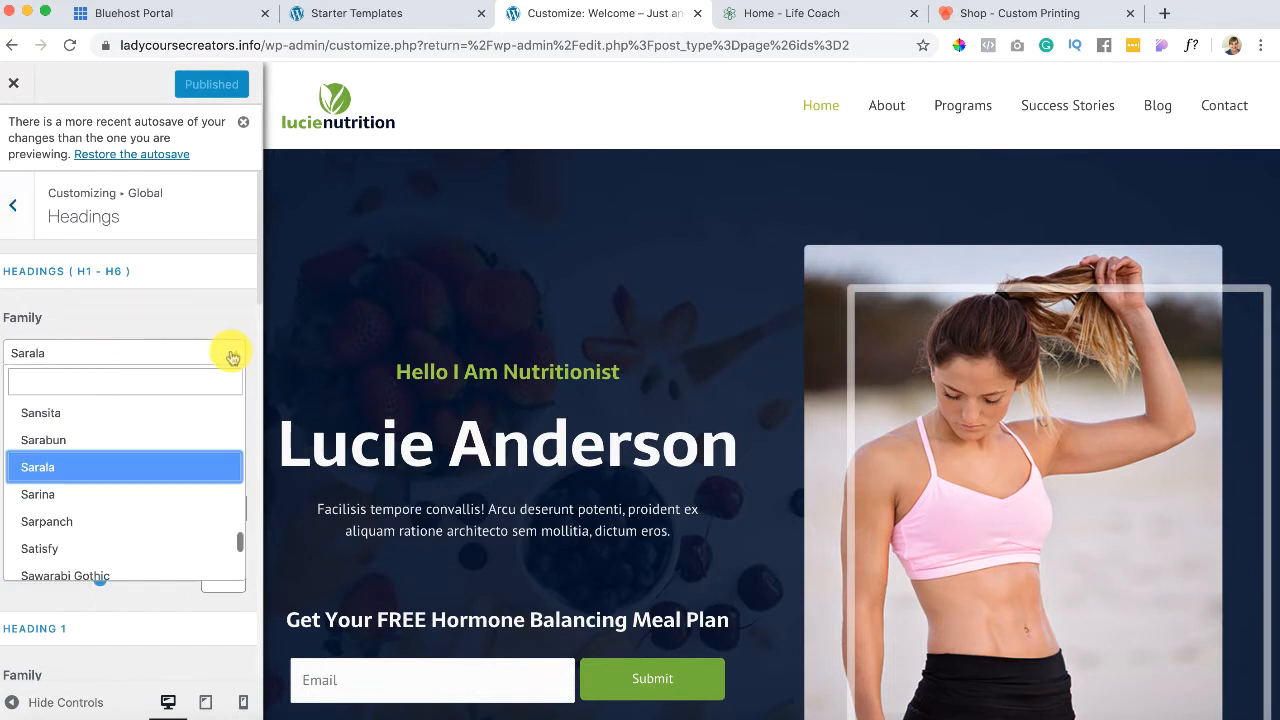
{"action": "left_click", "coordinate": [100, 381]}
{"action": "type", "text": "mo"}
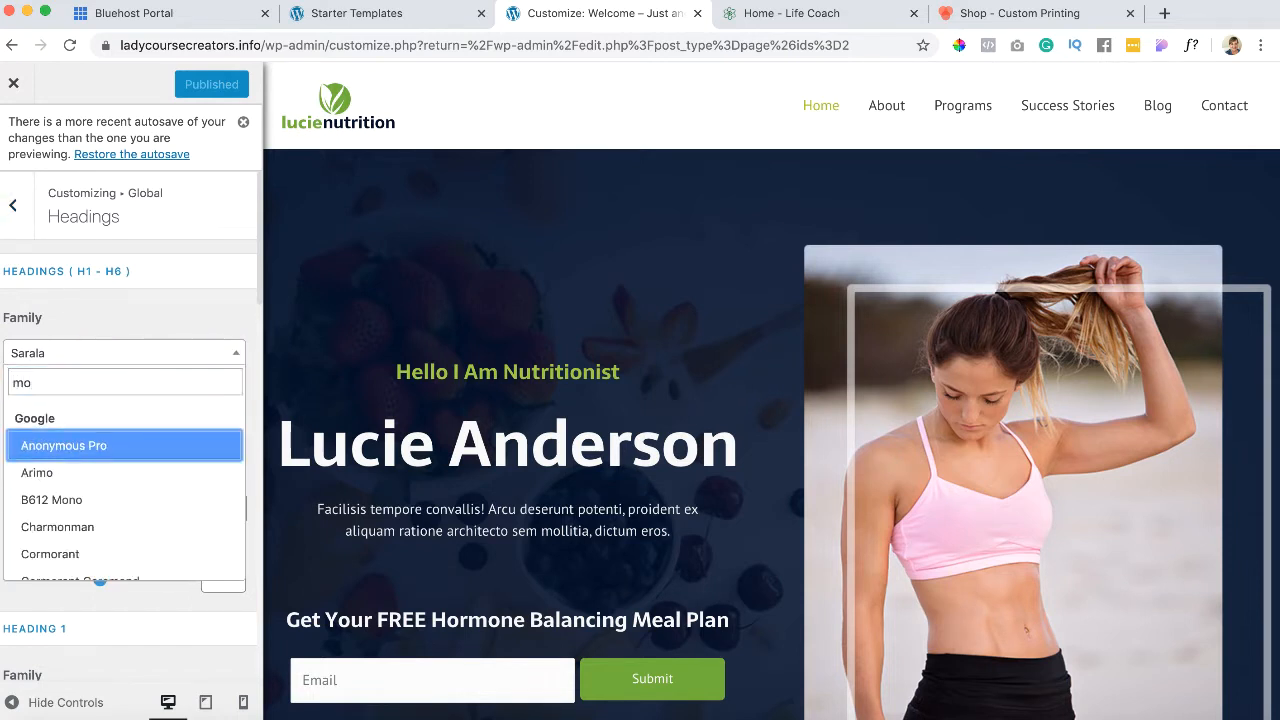
{"action": "type", "text": "ntse"}
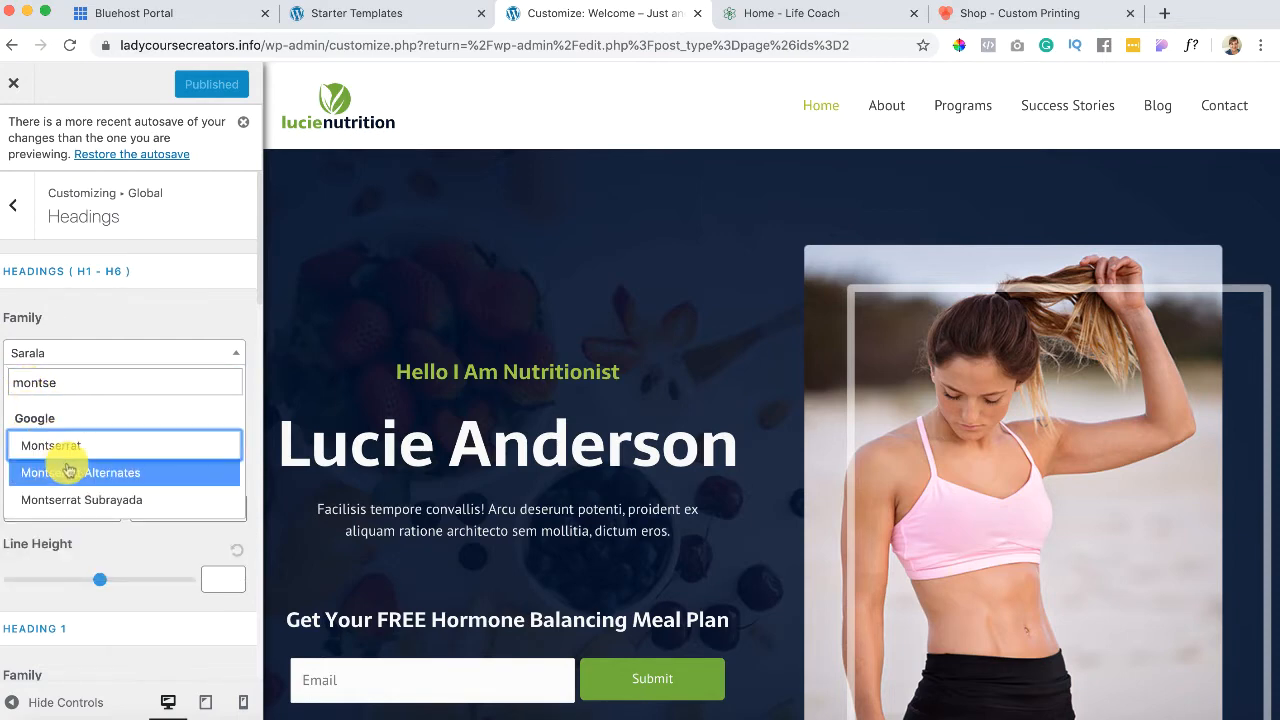
{"action": "left_click", "coordinate": [114, 445]}
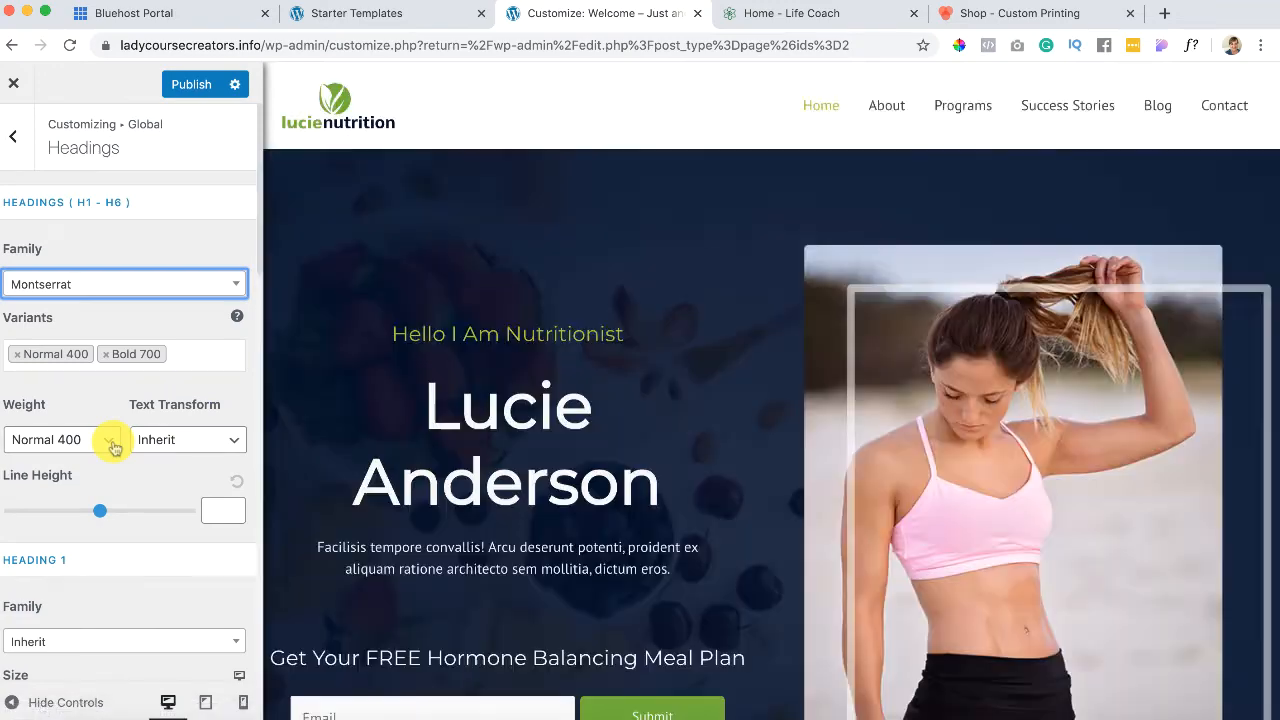
{"action": "scroll", "coordinate": [477, 478], "scroll_direction": "down", "scroll_amount": 2}
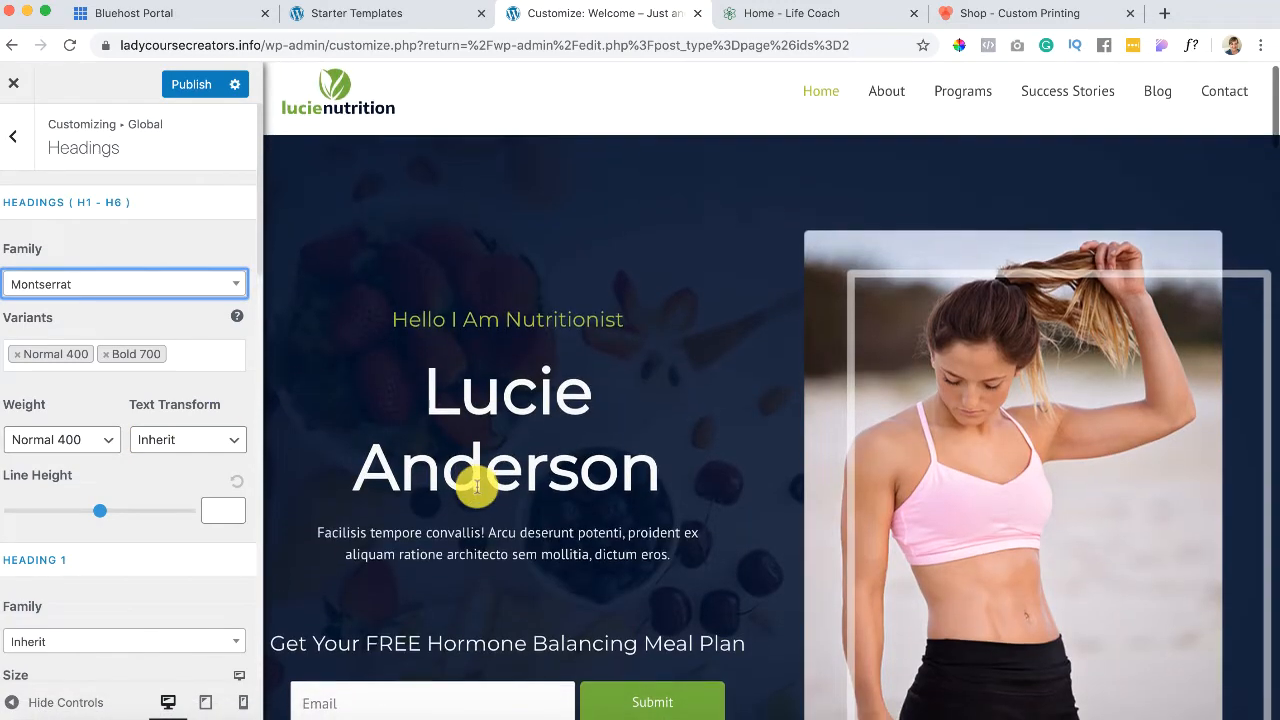
{"action": "scroll", "coordinate": [471, 374], "scroll_direction": "down", "scroll_amount": 3}
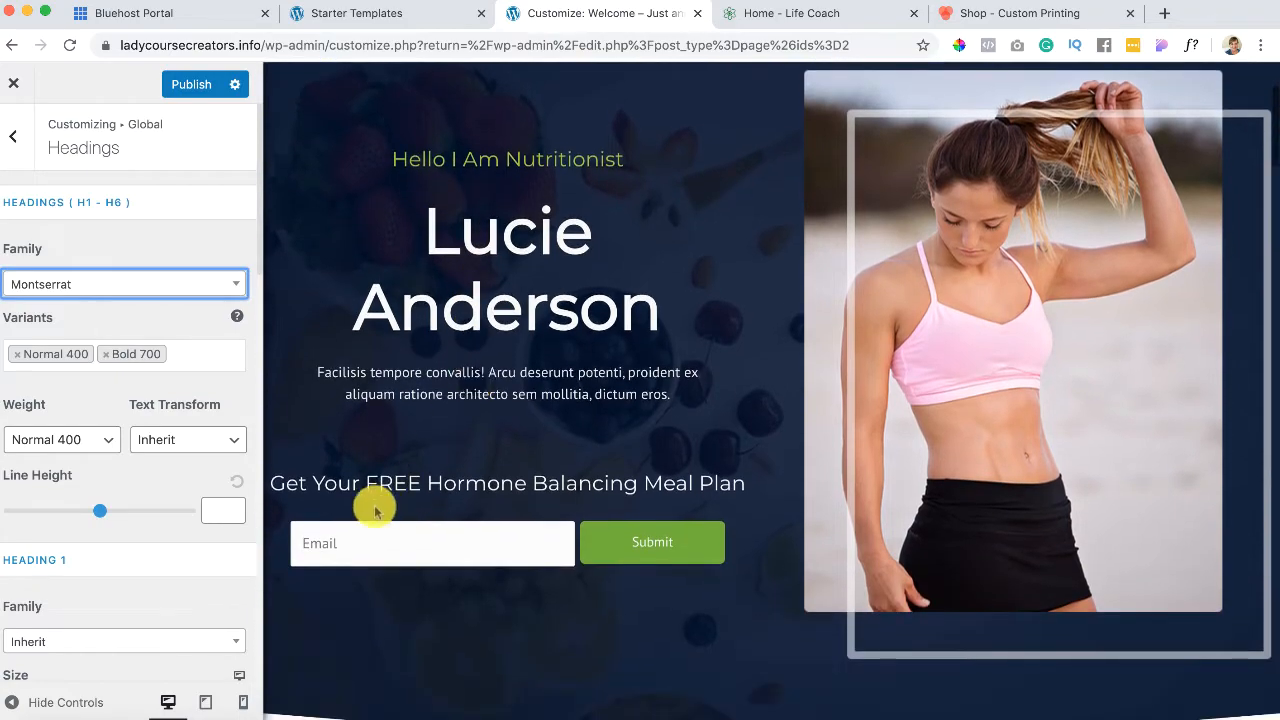
{"action": "scroll", "coordinate": [455, 492], "scroll_direction": "down", "scroll_amount": 9}
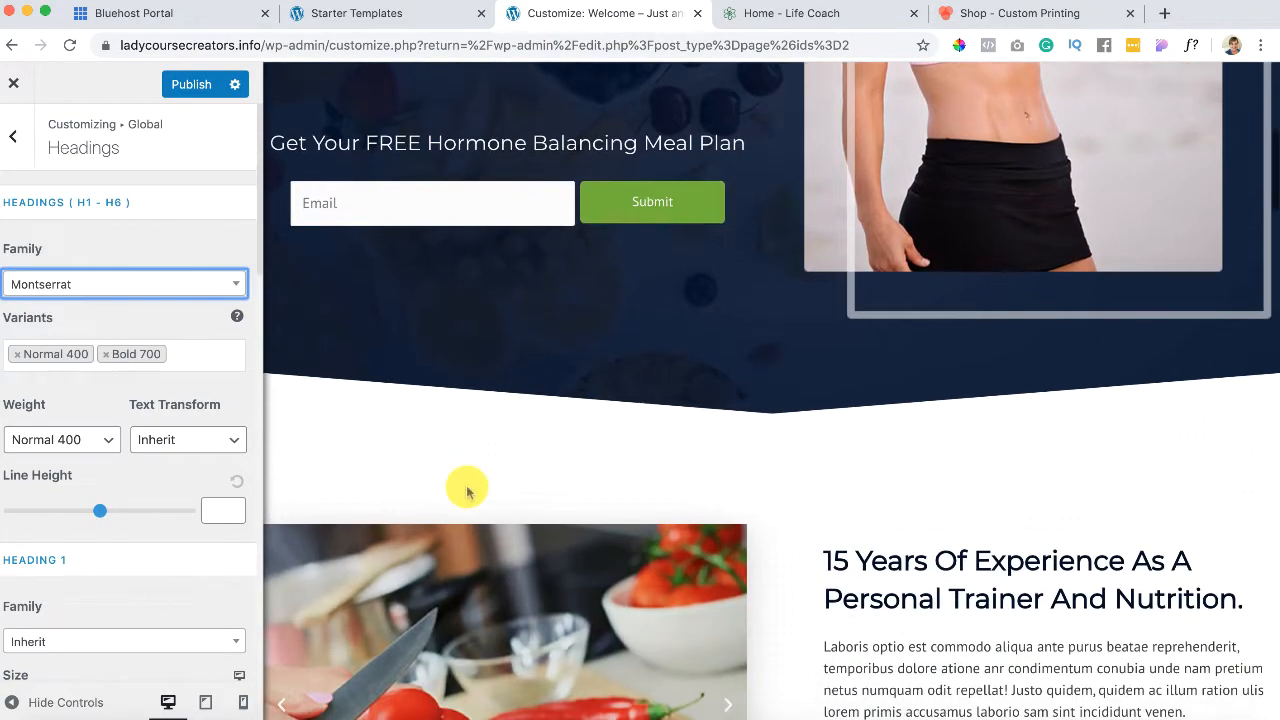
{"action": "scroll", "coordinate": [466, 490], "scroll_direction": "down", "scroll_amount": 12}
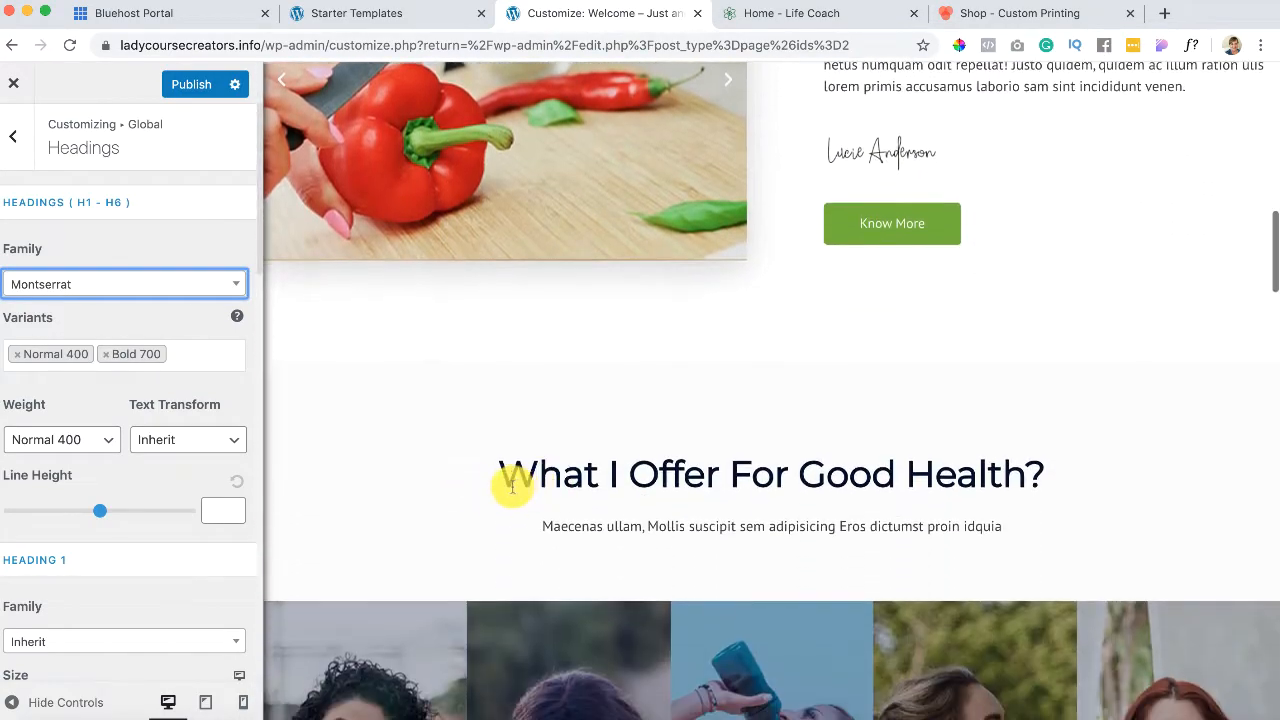
{"action": "scroll", "coordinate": [523, 434], "scroll_direction": "up", "scroll_amount": 20}
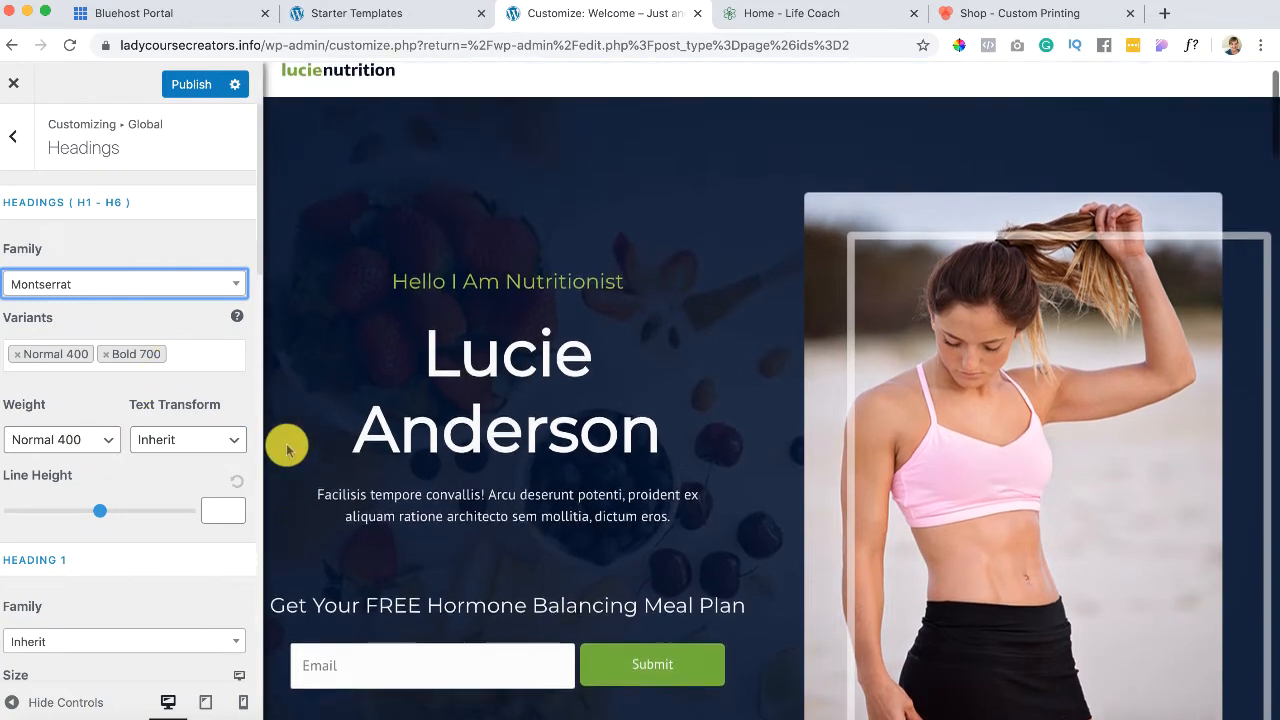
Step: Set the H1–H6 headings' weight to Medium 500 and view the available text transform options
{"action": "scroll", "coordinate": [287, 450], "scroll_direction": "down", "scroll_amount": 3}
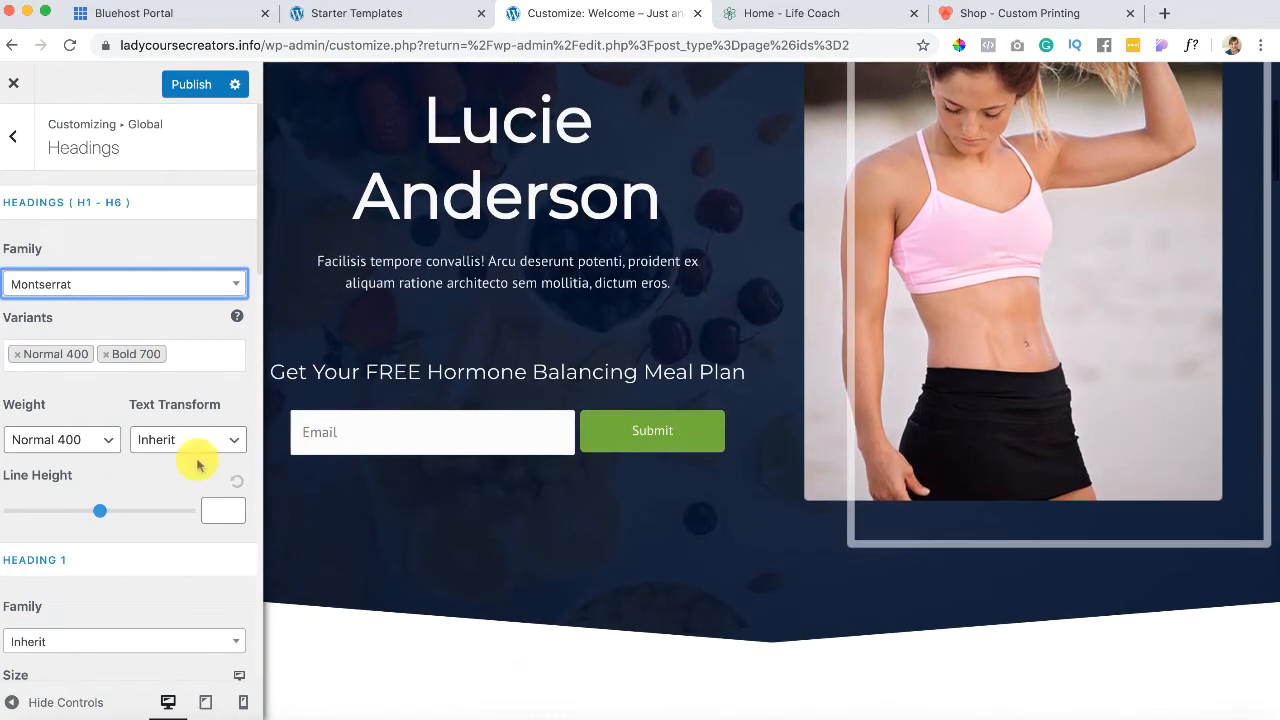
{"action": "left_click", "coordinate": [108, 440]}
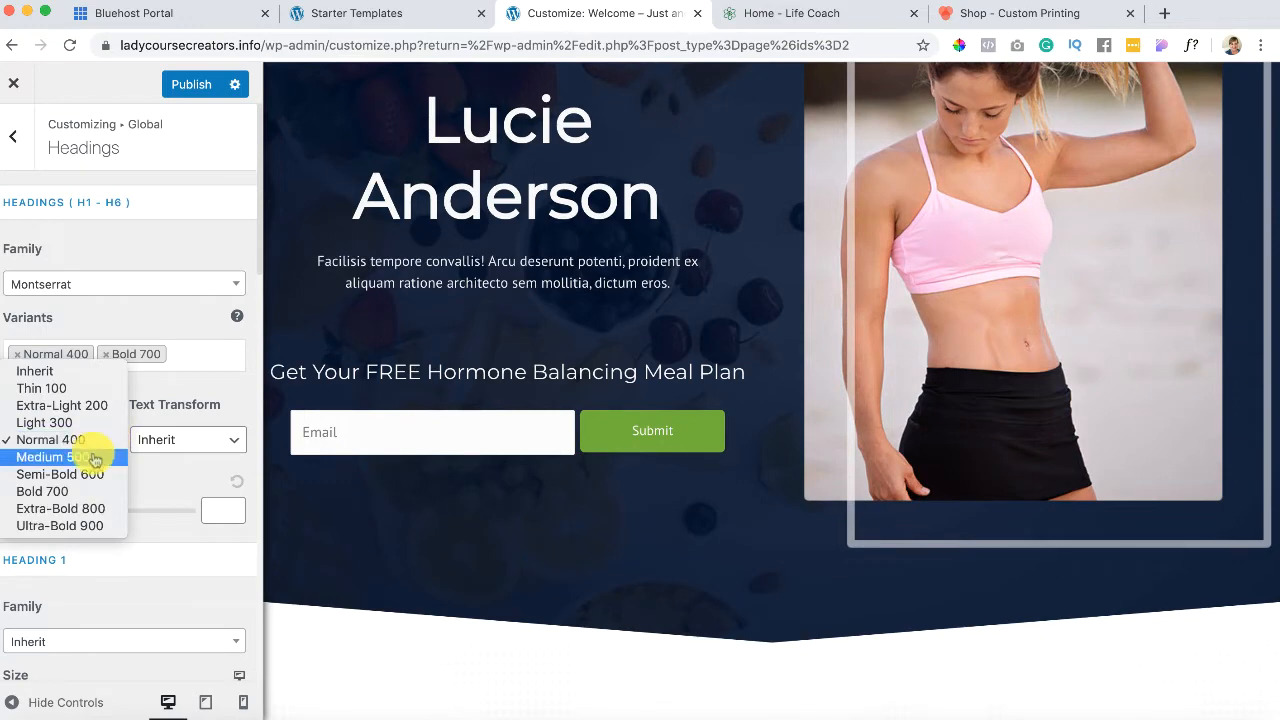
{"action": "left_click", "coordinate": [96, 456]}
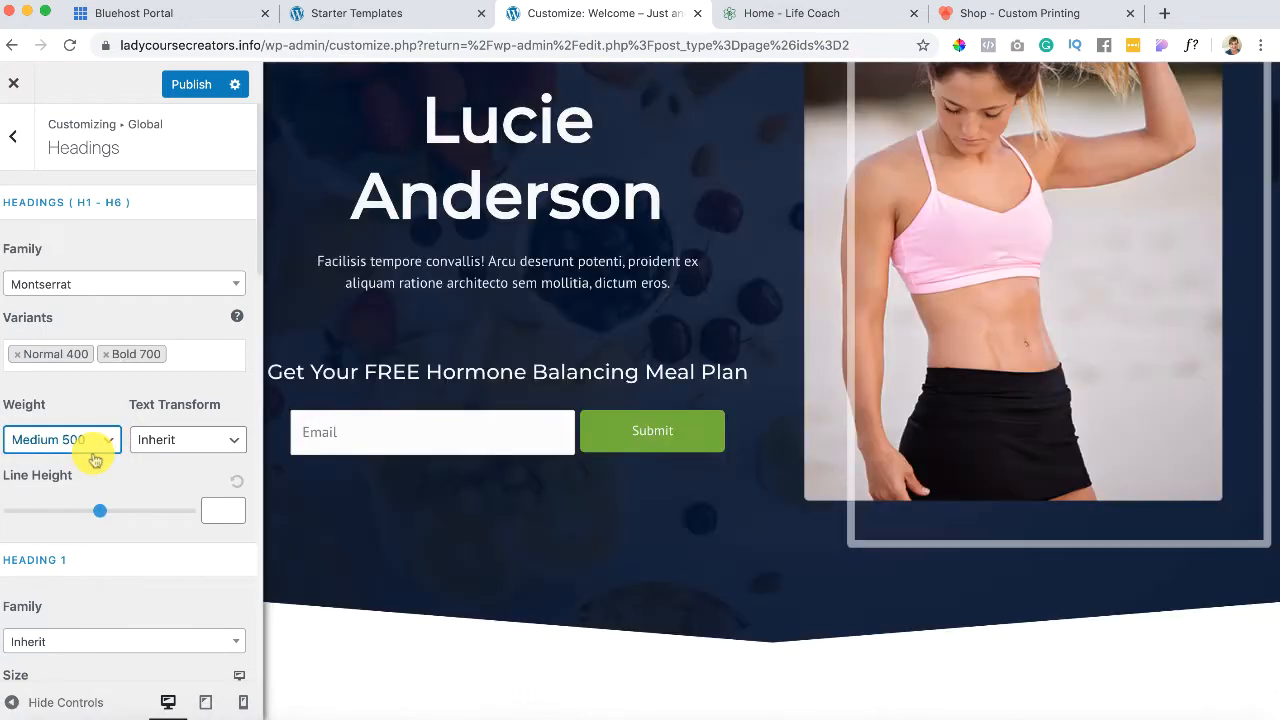
{"action": "left_click", "coordinate": [210, 446]}
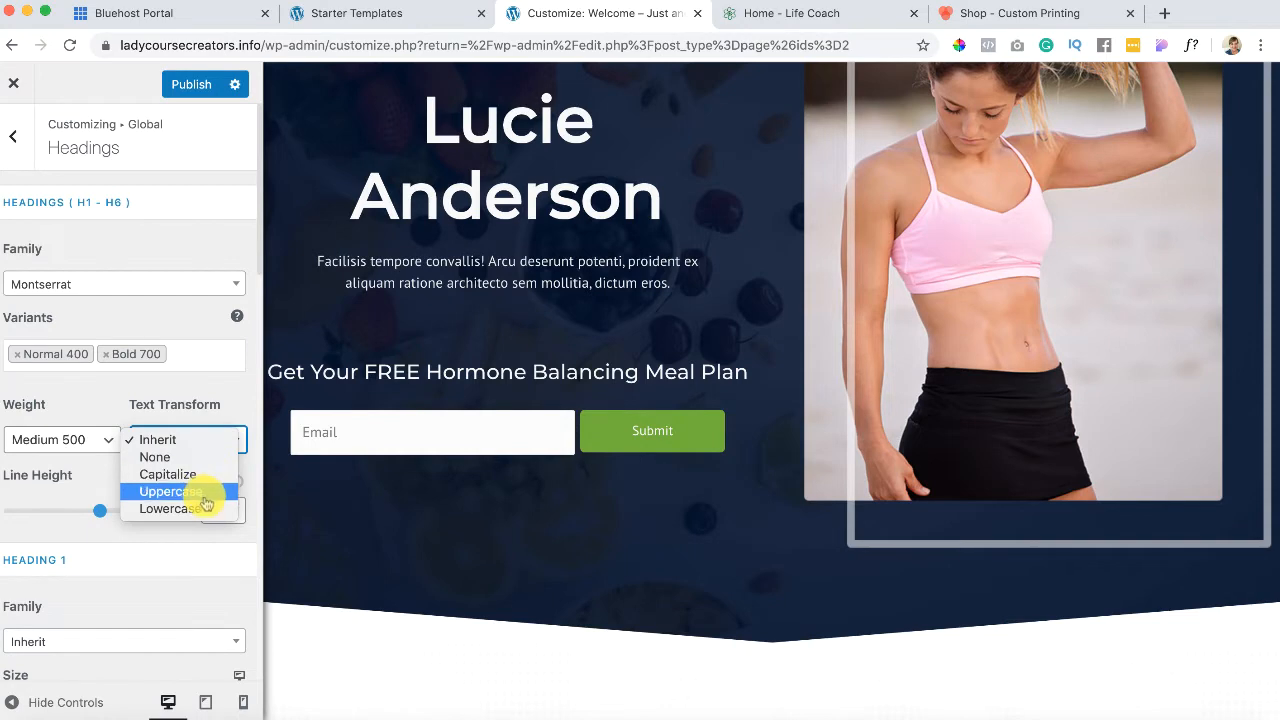
{"action": "left_click", "coordinate": [231, 404]}
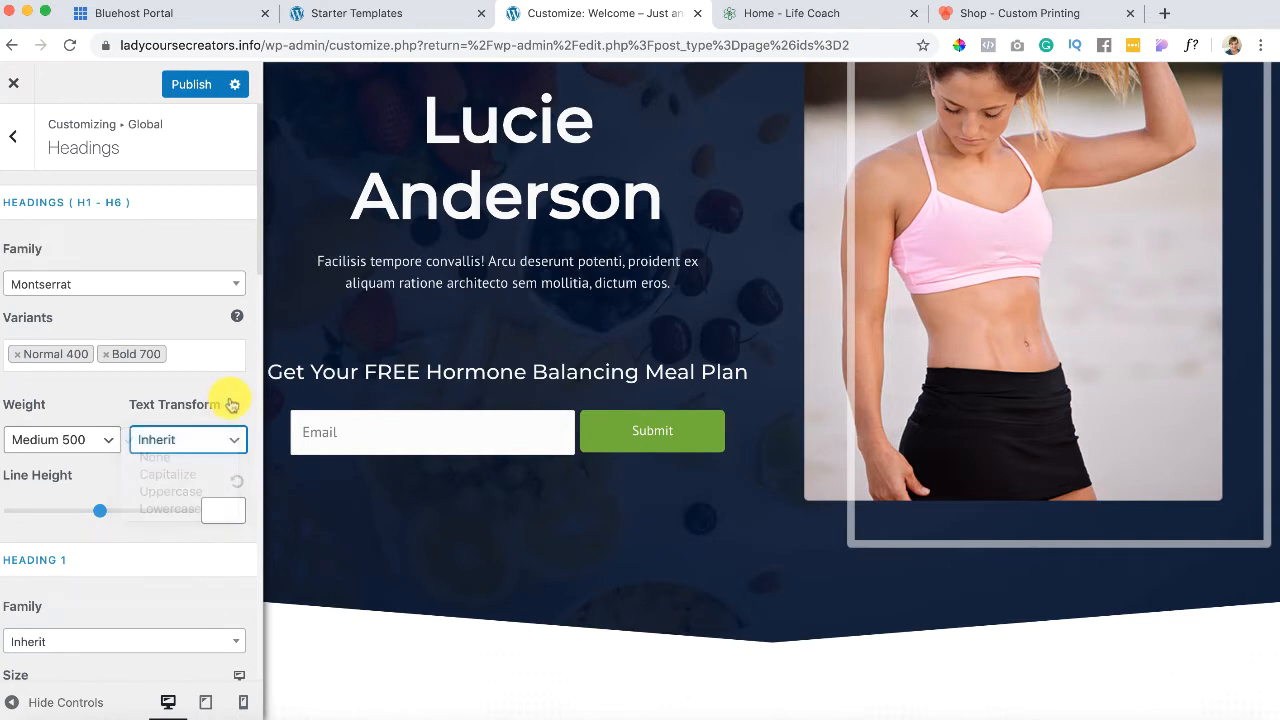
Step: Set the H1–H6 headings' line height to 1.22 and check the headings in the home page preview
{"action": "left_click_drag", "start_coordinate": [100, 516], "coordinate": [22, 487]}
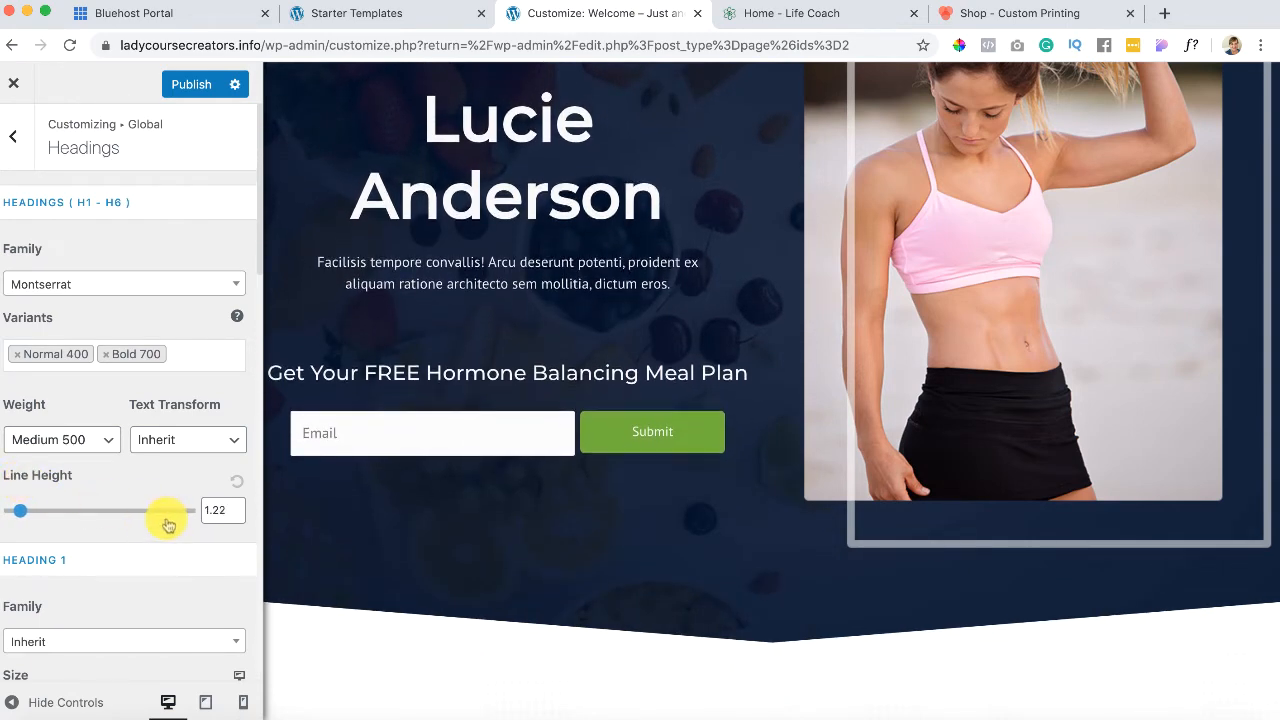
{"action": "scroll", "coordinate": [414, 570], "scroll_direction": "down", "scroll_amount": 3}
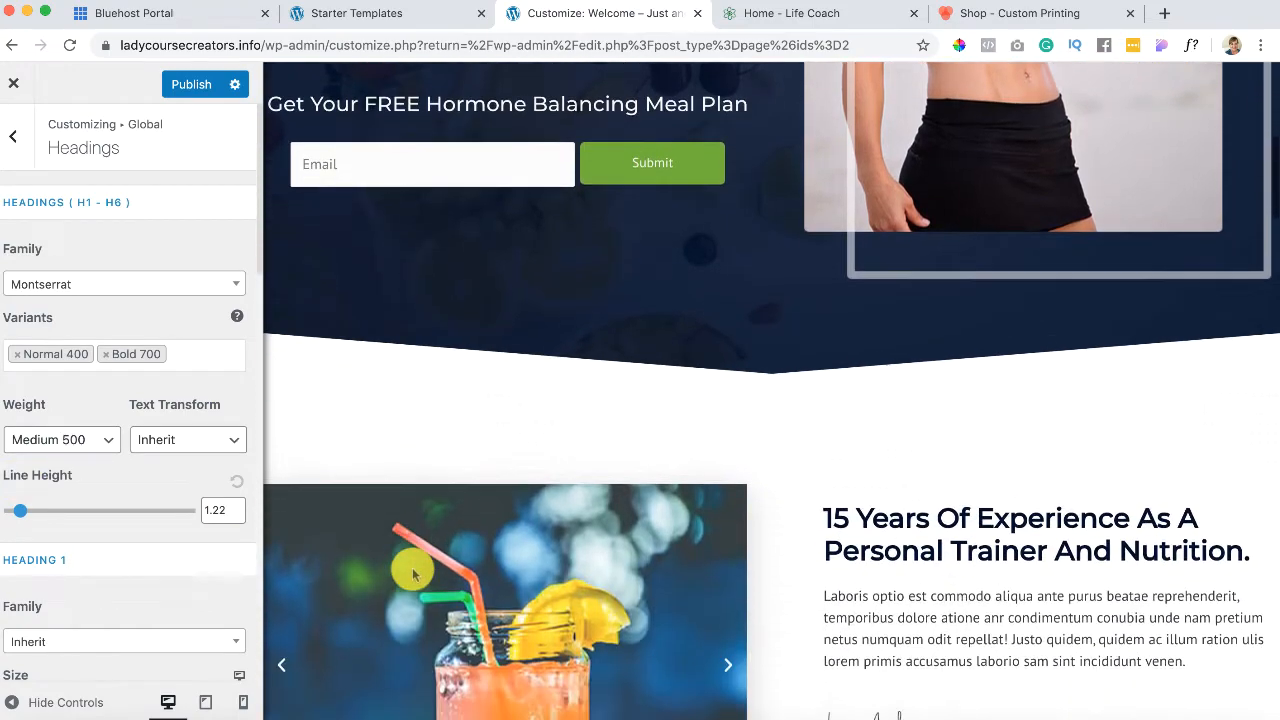
{"action": "scroll", "coordinate": [414, 573], "scroll_direction": "down", "scroll_amount": 3}
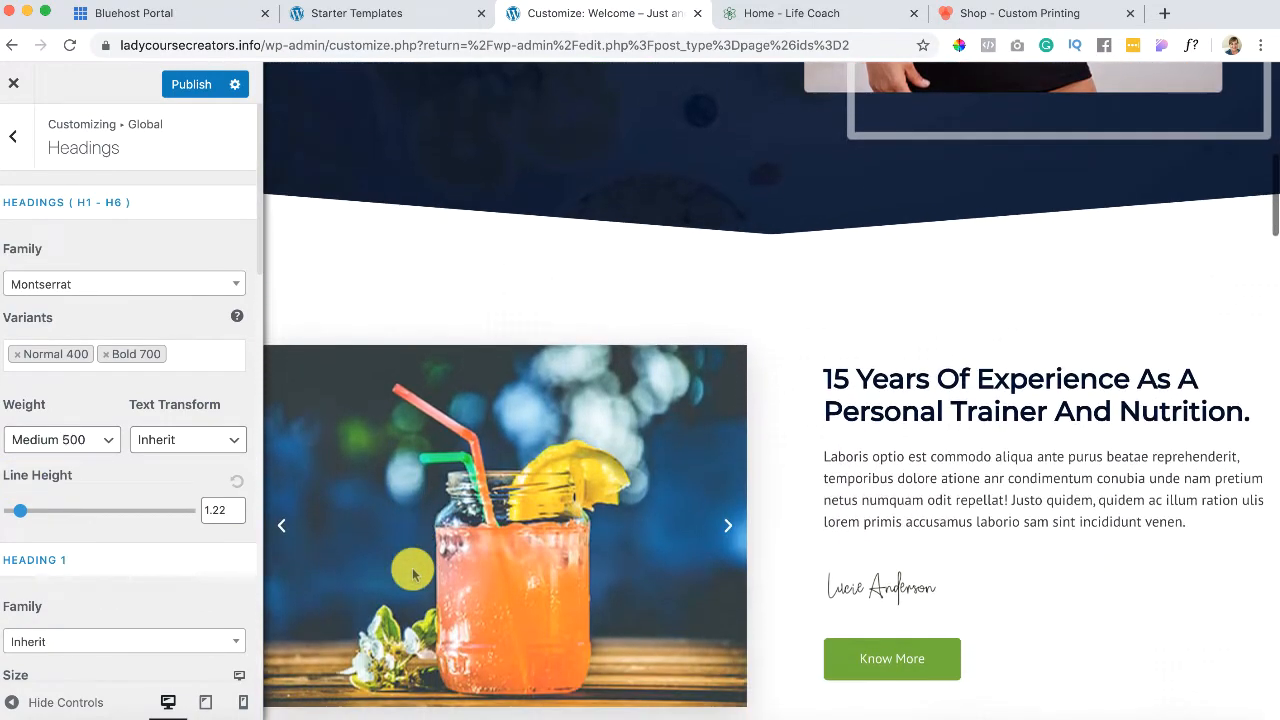
{"action": "scroll", "coordinate": [414, 573], "scroll_direction": "up", "scroll_amount": 4}
Step: Set the Heading 1 size to 78 px
{"action": "scroll", "coordinate": [186, 627], "scroll_direction": "down", "scroll_amount": 2}
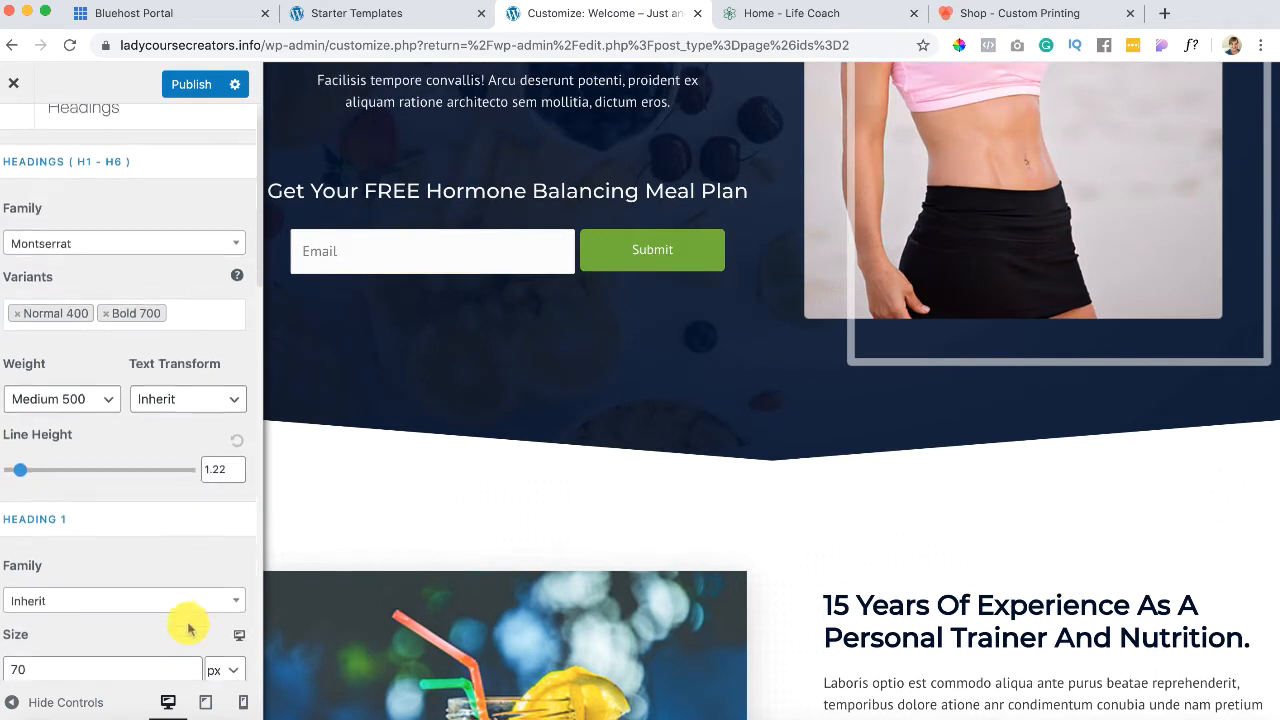
{"action": "scroll", "coordinate": [188, 625], "scroll_direction": "down", "scroll_amount": 3}
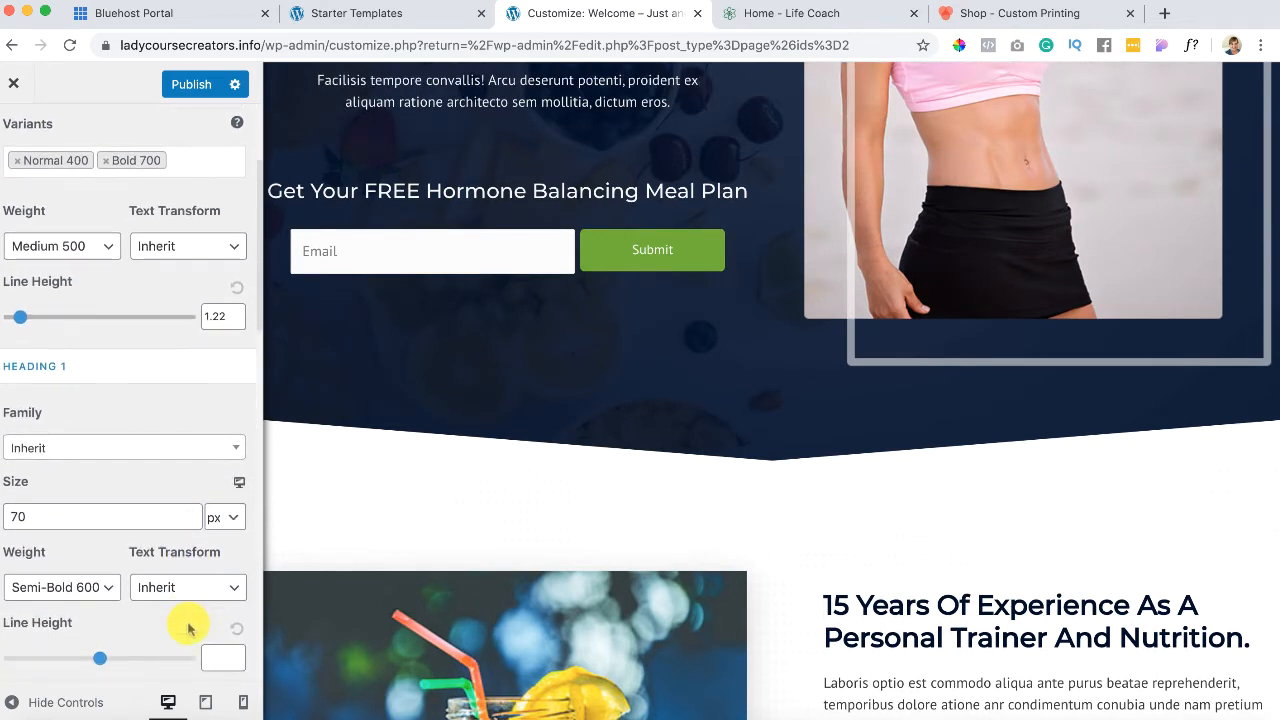
{"action": "scroll", "coordinate": [180, 621], "scroll_direction": "down", "scroll_amount": 2}
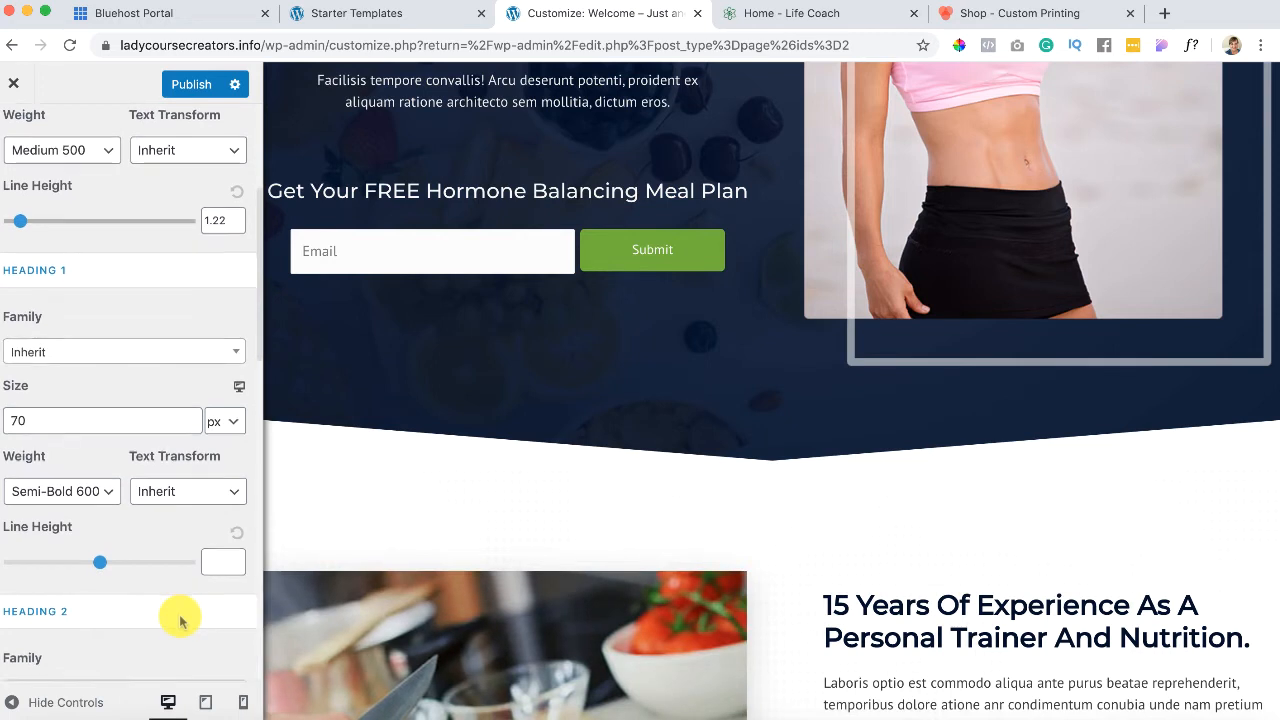
{"action": "scroll", "coordinate": [180, 621], "scroll_direction": "down", "scroll_amount": 1}
{"action": "scroll", "coordinate": [182, 622], "scroll_direction": "up", "scroll_amount": 1}
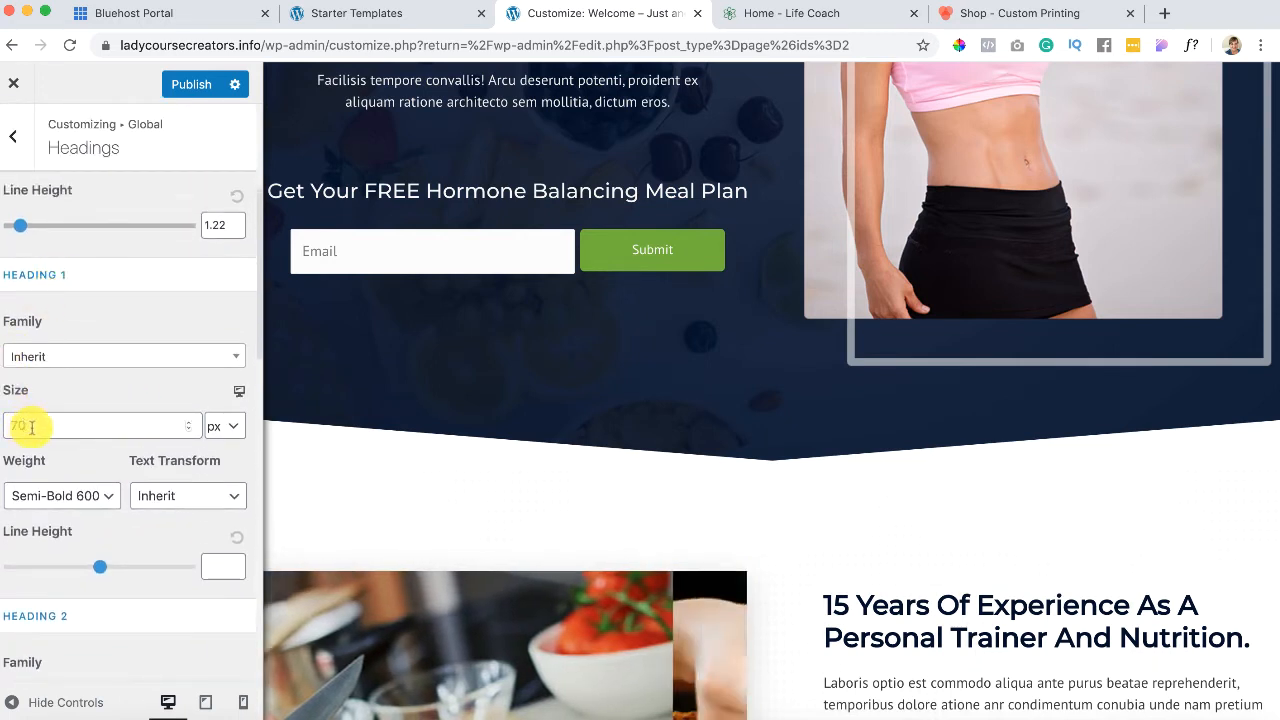
{"action": "scroll", "coordinate": [323, 423], "scroll_direction": "up", "scroll_amount": 4}
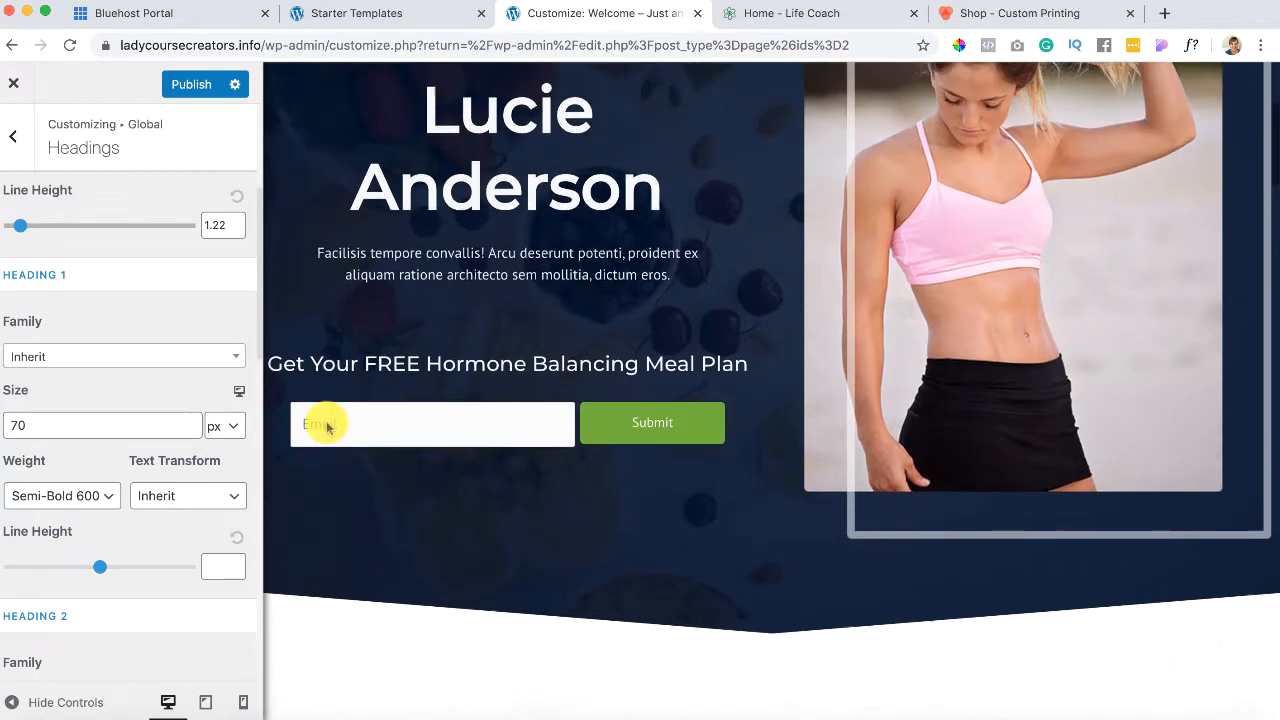
{"action": "left_click", "coordinate": [188, 424]}
{"action": "left_click", "coordinate": [188, 424]}
{"action": "left_click", "coordinate": [188, 424]}
{"action": "left_click", "coordinate": [188, 424]}
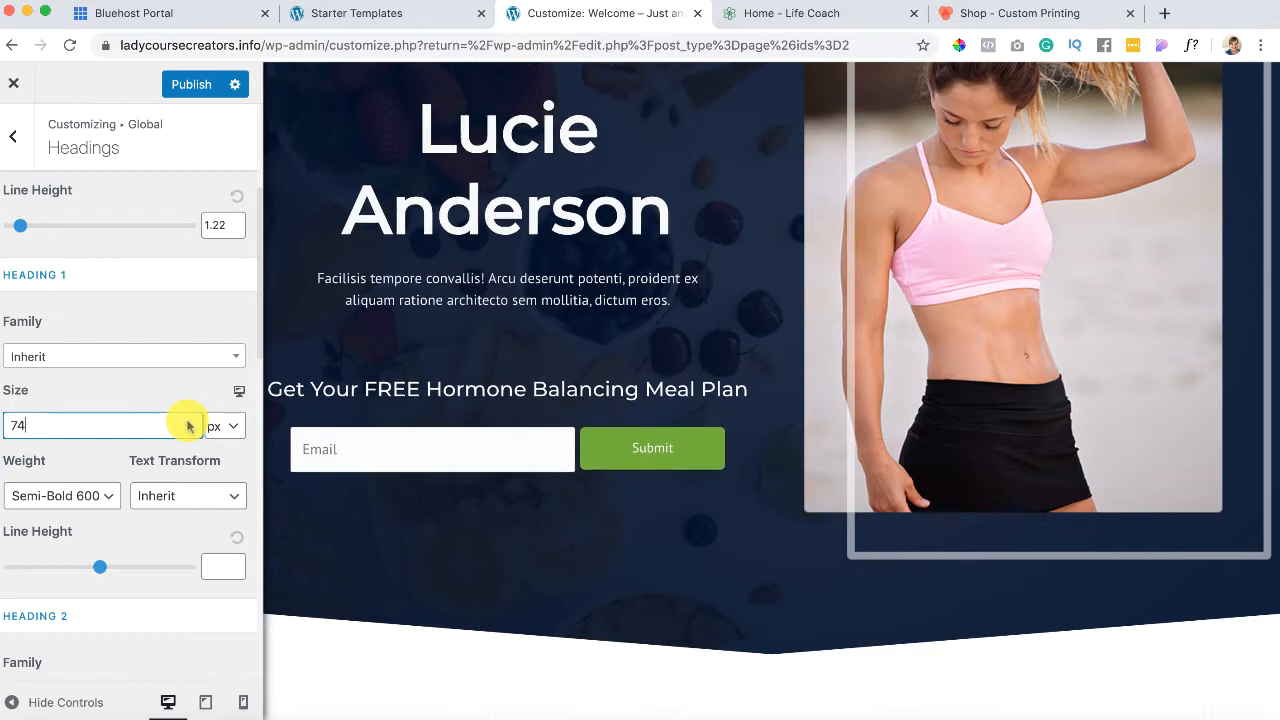
{"action": "left_click", "coordinate": [188, 424]}
{"action": "left_click", "coordinate": [188, 424]}
{"action": "left_click", "coordinate": [188, 421]}
{"action": "left_click", "coordinate": [188, 421]}
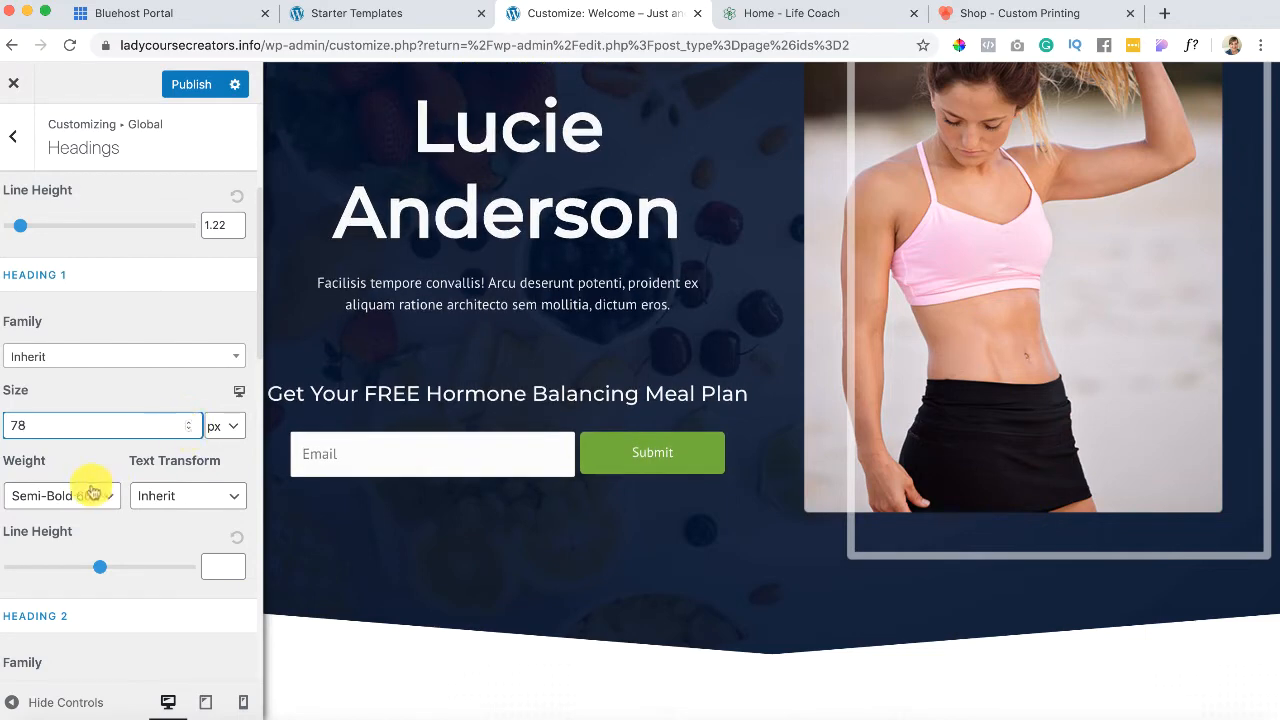
Step: Set the Heading 2 size to 43 px after locating the experience heading in the home page preview
{"action": "scroll", "coordinate": [86, 490], "scroll_direction": "down", "scroll_amount": 3}
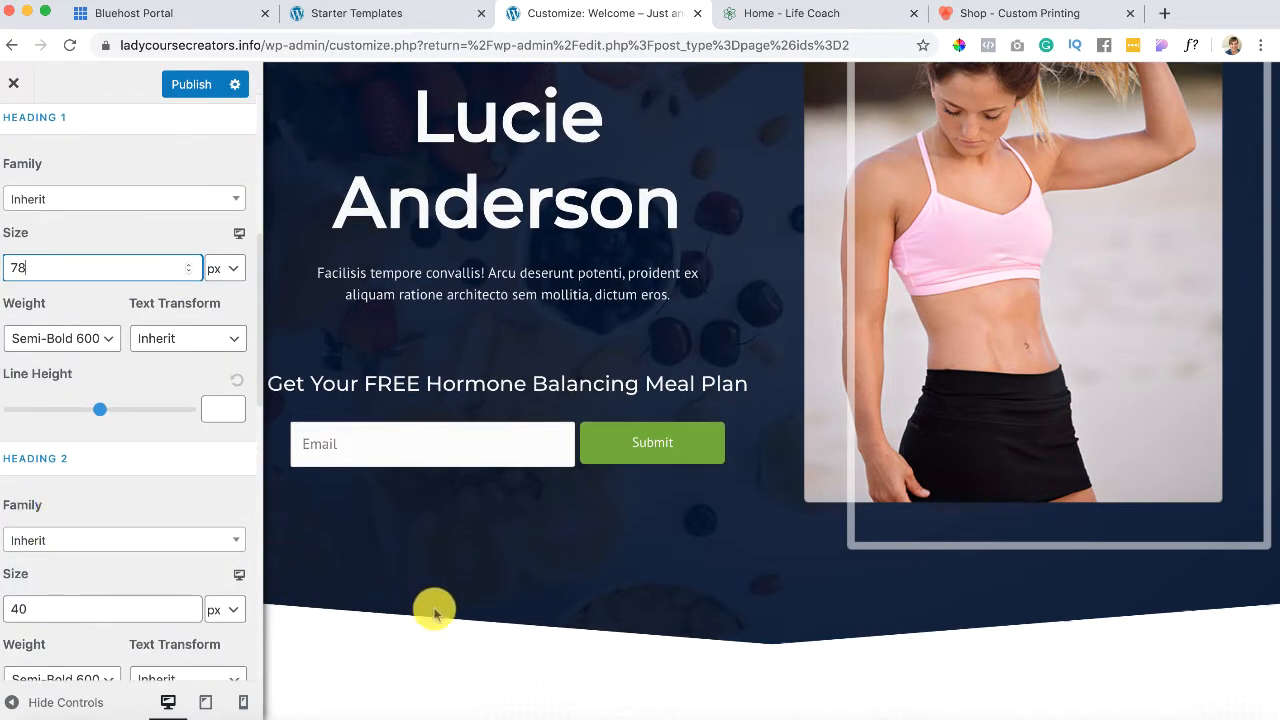
{"action": "scroll", "coordinate": [433, 610], "scroll_direction": "down", "scroll_amount": 3}
{"action": "scroll", "coordinate": [432, 610], "scroll_direction": "down", "scroll_amount": 3}
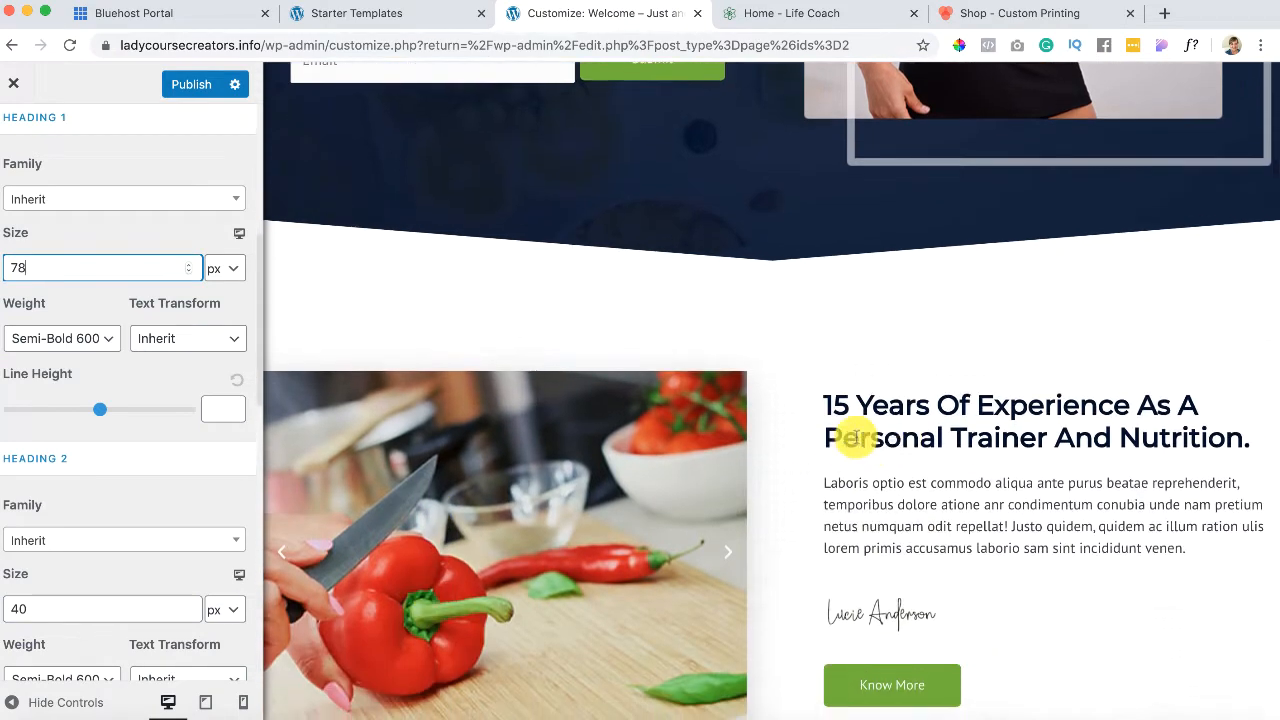
{"action": "scroll", "coordinate": [852, 439], "scroll_direction": "down", "scroll_amount": 2}
{"action": "left_click_drag", "start_coordinate": [825, 292], "coordinate": [895, 334]}
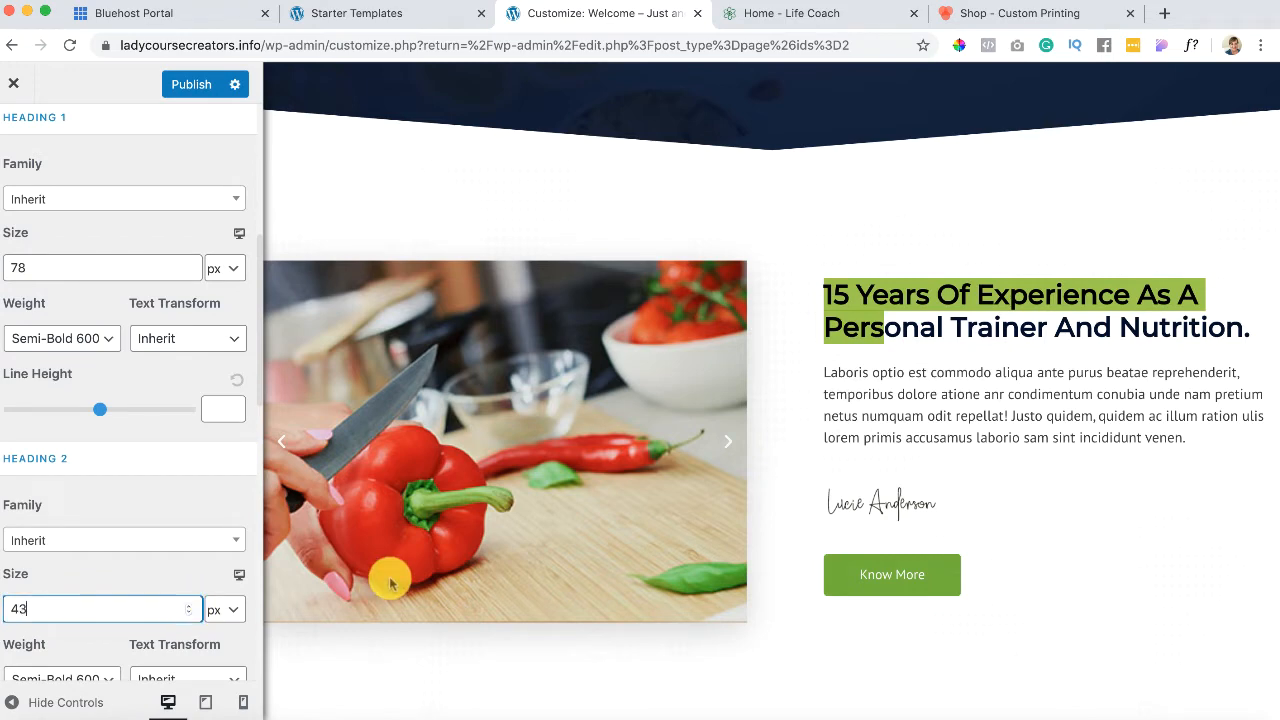
{"action": "key", "text": "Up"}
Step: Set the Heading 3 size to 23 px
{"action": "scroll", "coordinate": [34, 608], "scroll_direction": "down", "scroll_amount": 1}
{"action": "scroll", "coordinate": [36, 586], "scroll_direction": "down", "scroll_amount": 8}
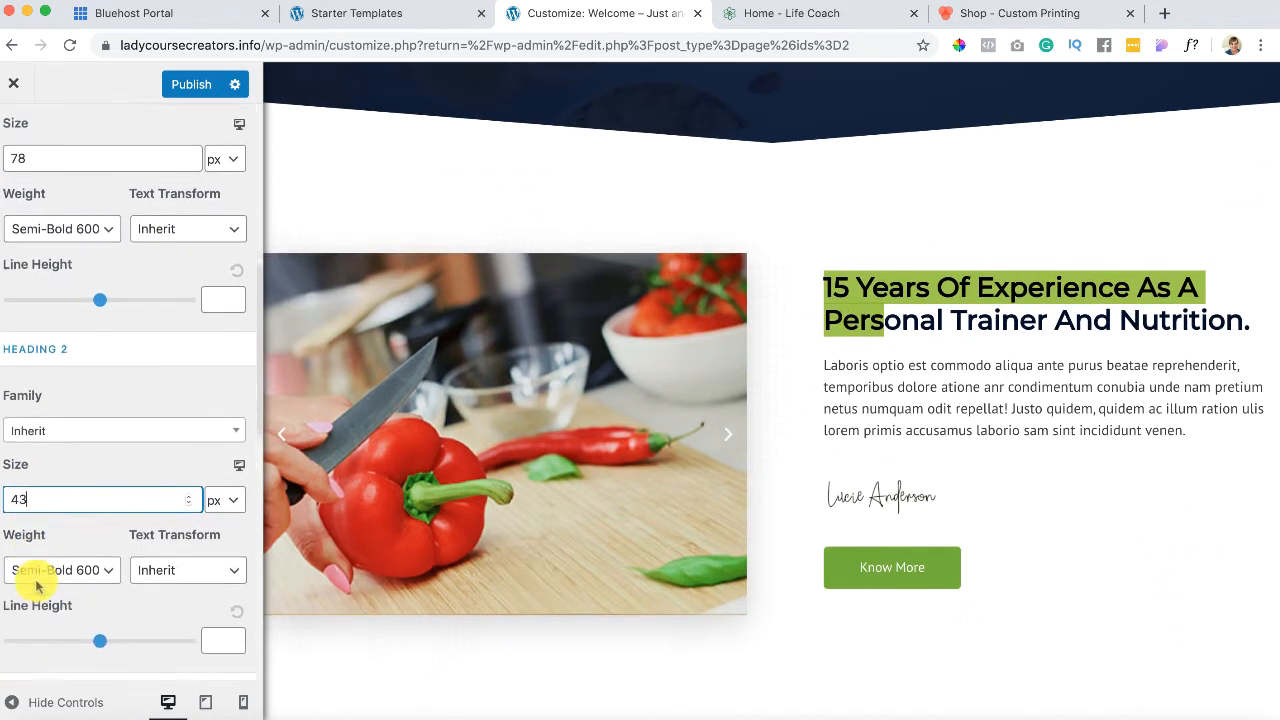
{"action": "scroll", "coordinate": [36, 587], "scroll_direction": "down", "scroll_amount": 1}
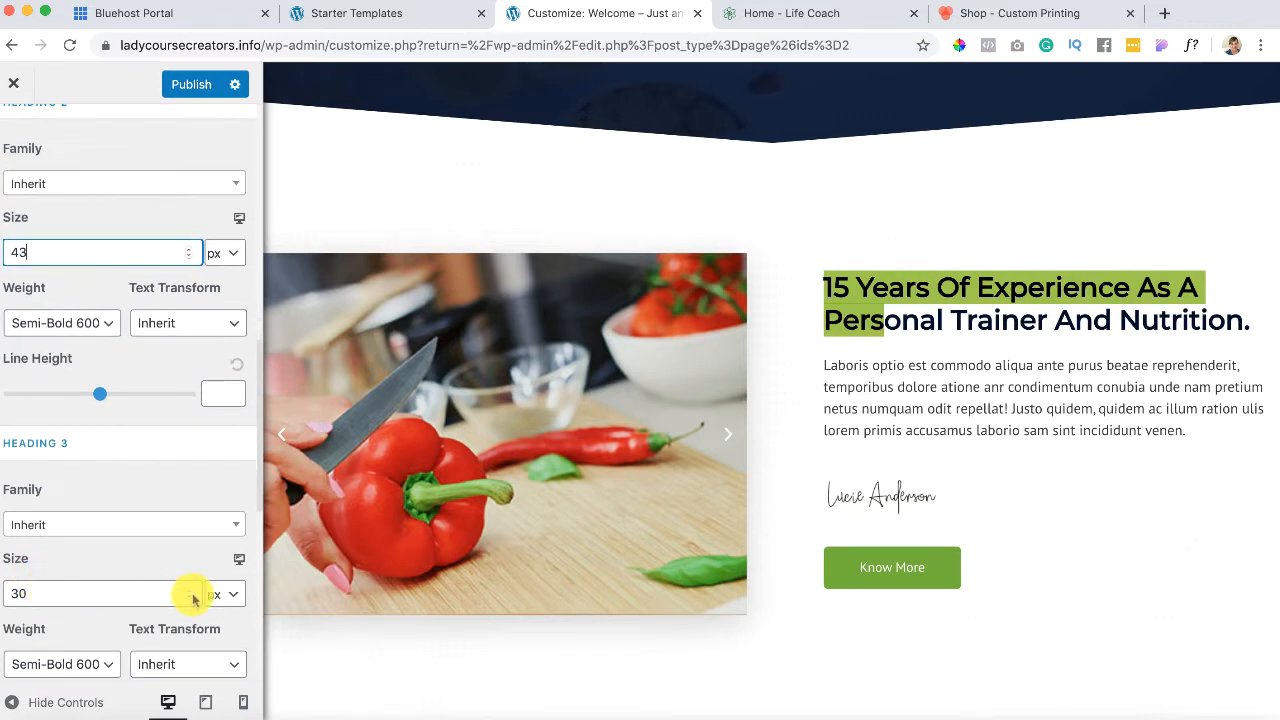
{"action": "left_click", "coordinate": [187, 590]}
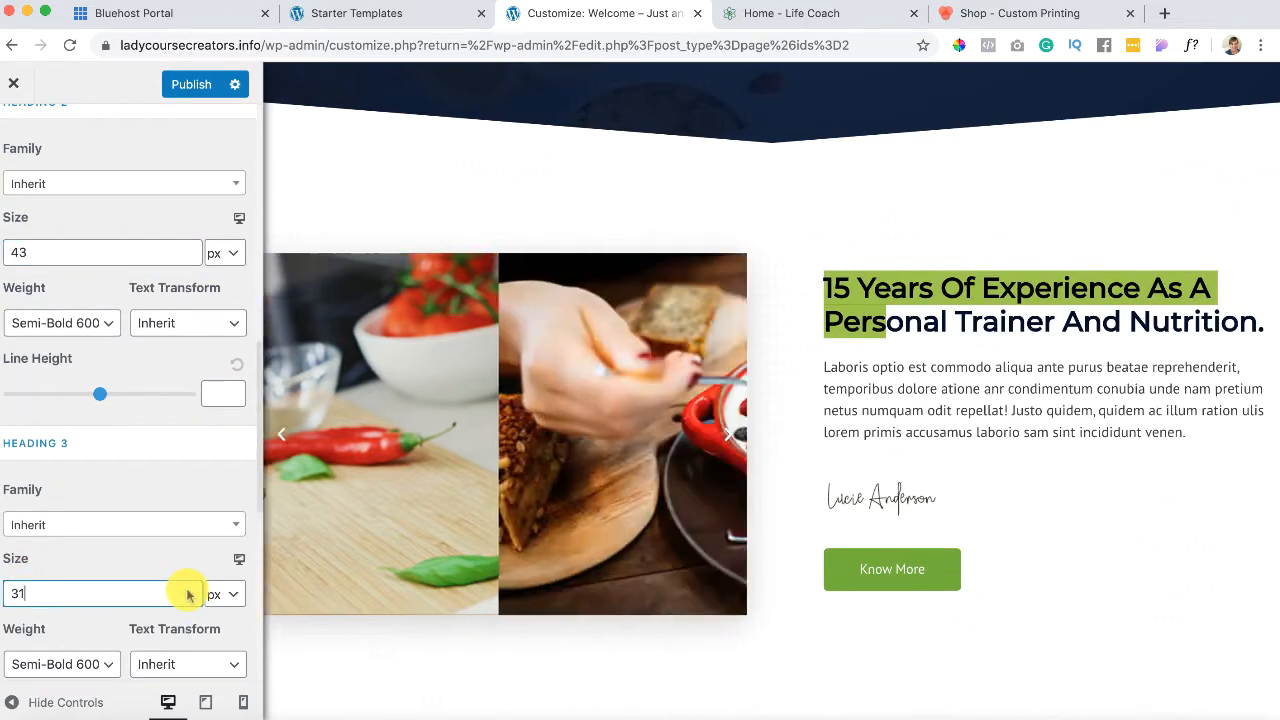
{"action": "left_click", "coordinate": [190, 591]}
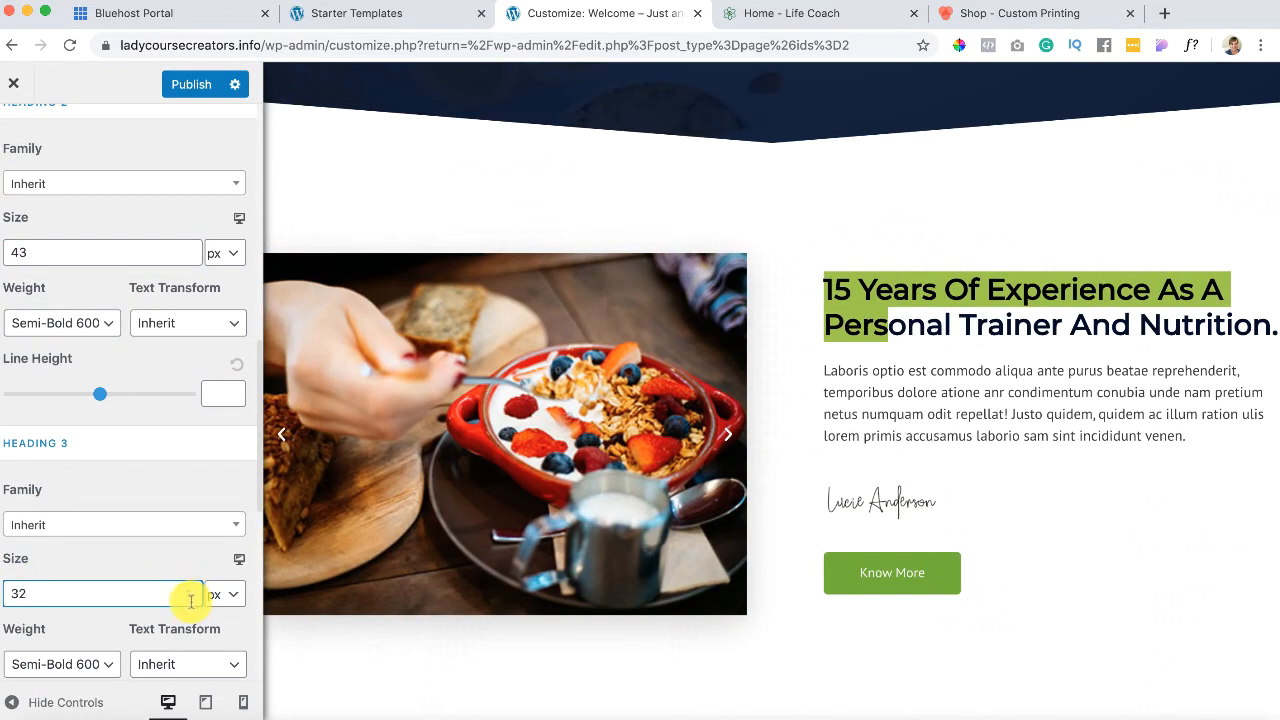
{"action": "left_click", "coordinate": [187, 598]}
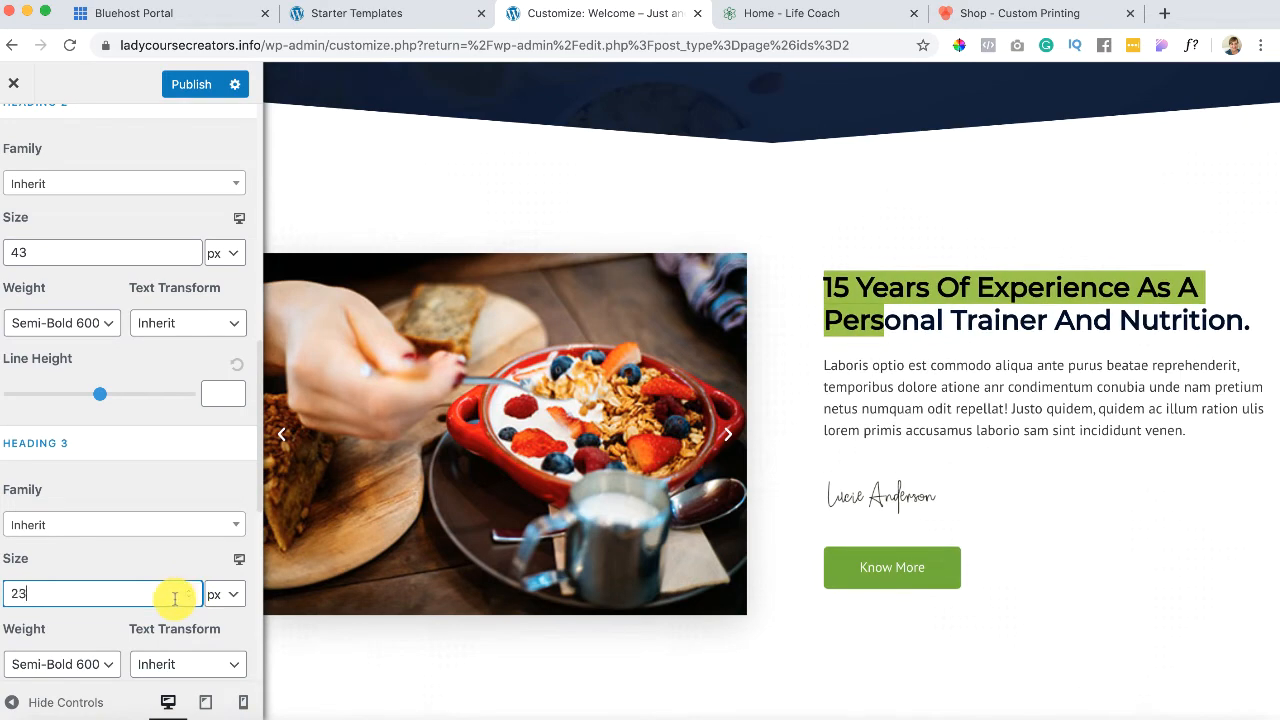
Step: View the Heading 4–6 sizes, publish the typography changes and return to the Global settings
{"action": "scroll", "coordinate": [175, 599], "scroll_direction": "down", "scroll_amount": 3}
{"action": "scroll", "coordinate": [119, 612], "scroll_direction": "down", "scroll_amount": 5}
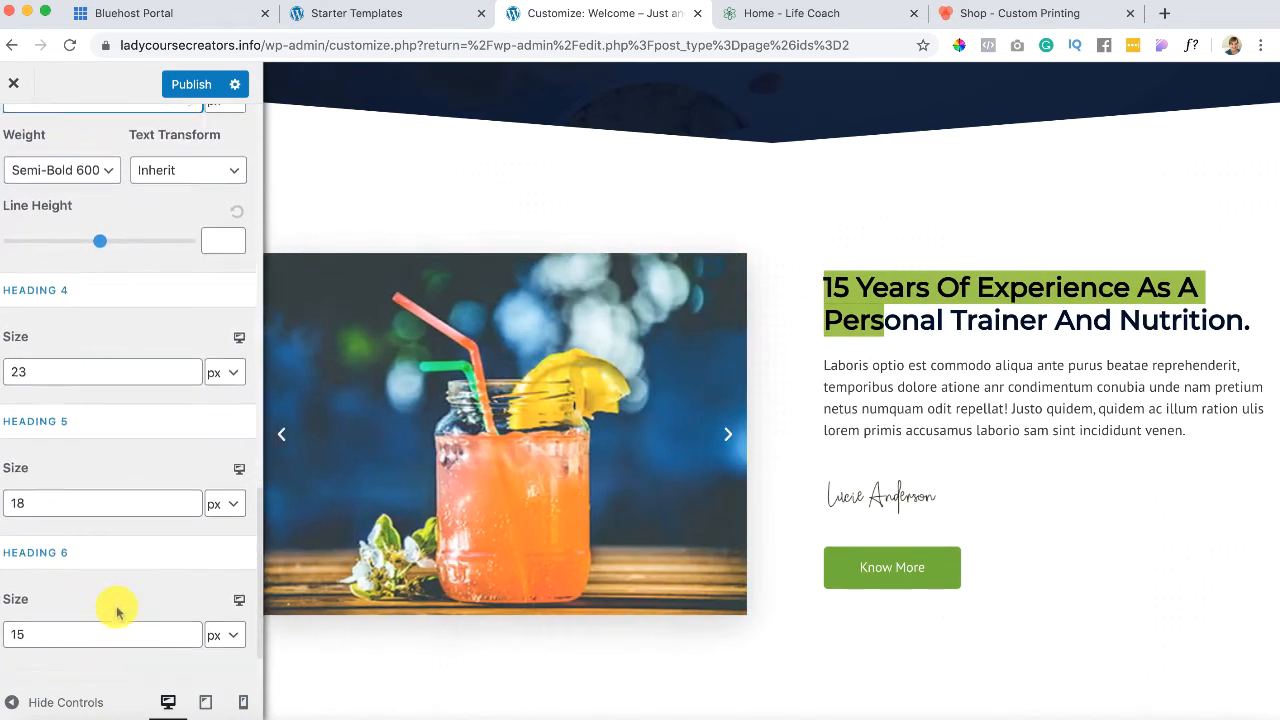
{"action": "scroll", "coordinate": [117, 612], "scroll_direction": "down", "scroll_amount": 2}
{"action": "scroll", "coordinate": [117, 612], "scroll_direction": "up", "scroll_amount": 15}
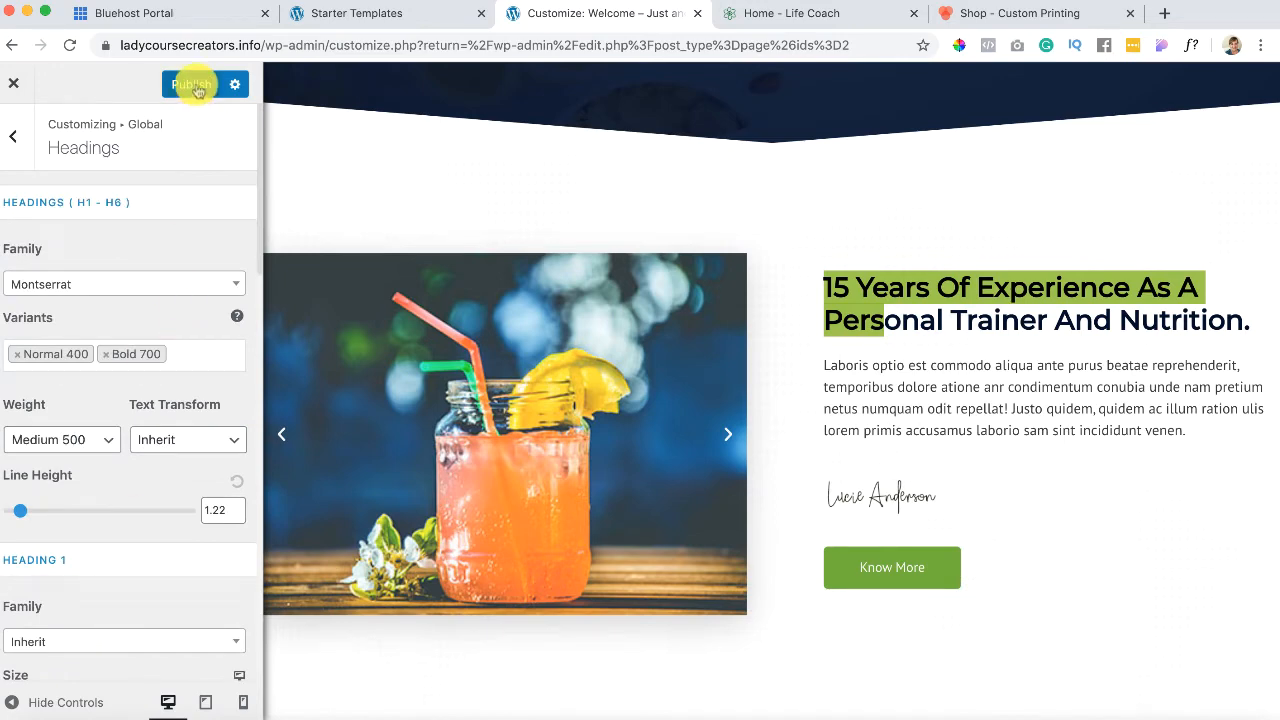
{"action": "left_click", "coordinate": [14, 141]}
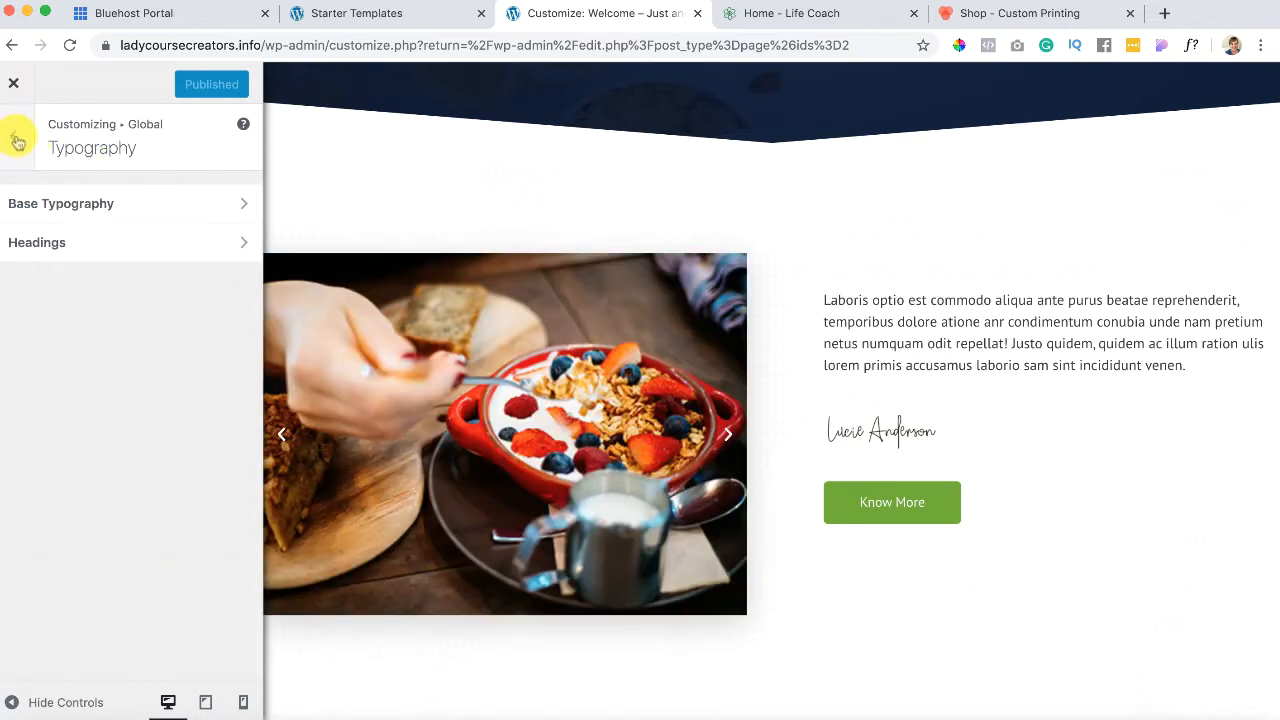
{"action": "left_click", "coordinate": [14, 141]}
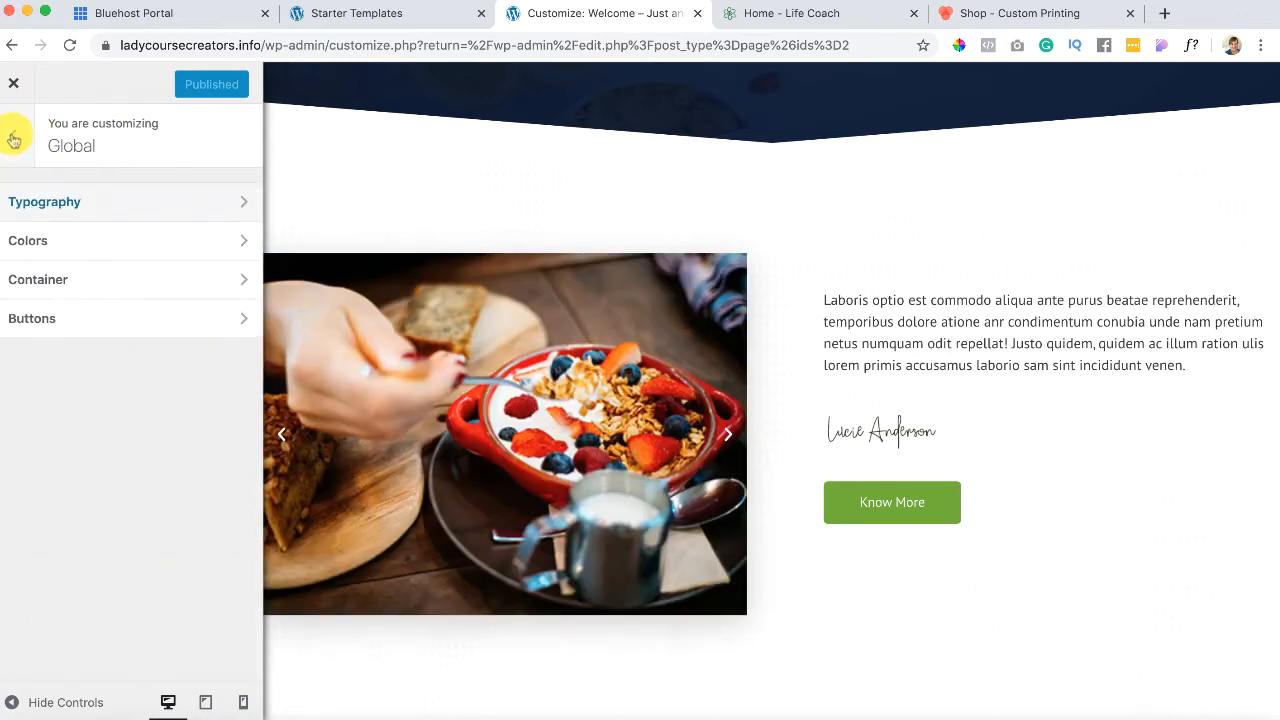
Step: Open the global Base Colors settings and look over the available color options
{"action": "left_click", "coordinate": [180, 242]}
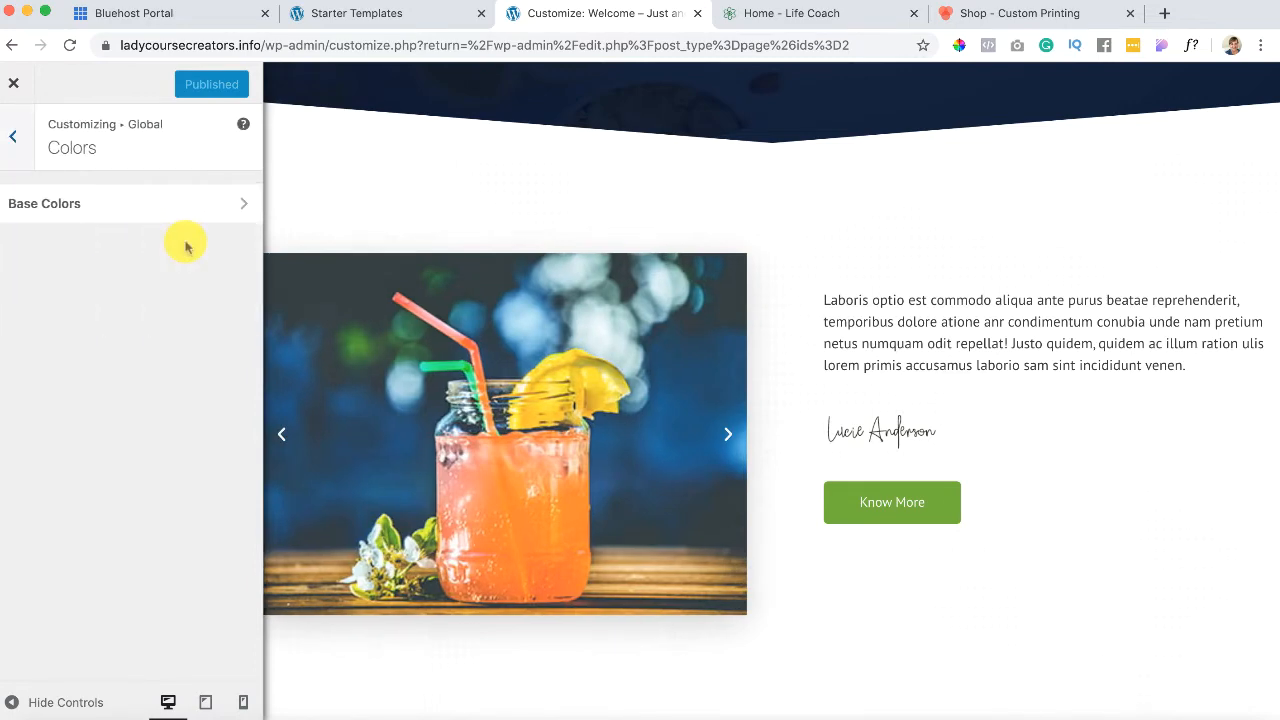
{"action": "scroll", "coordinate": [380, 286], "scroll_direction": "up", "scroll_amount": 10}
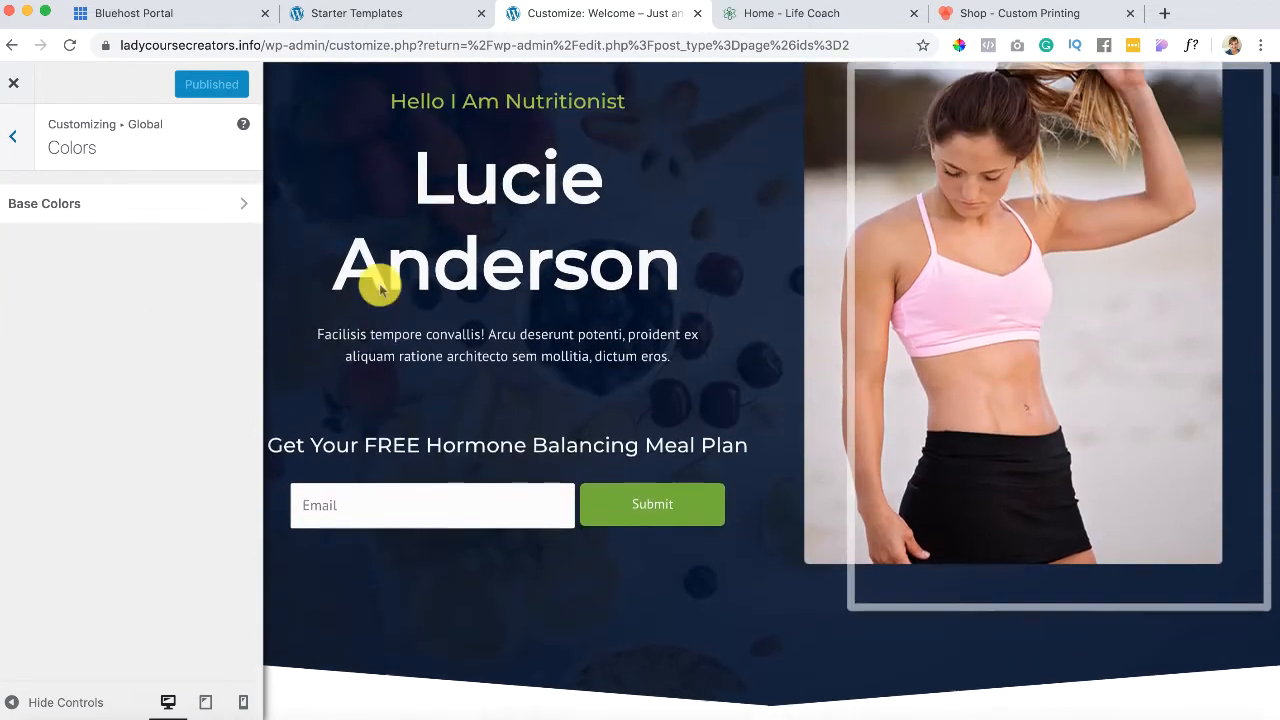
{"action": "scroll", "coordinate": [635, 560], "scroll_direction": "up", "scroll_amount": 2}
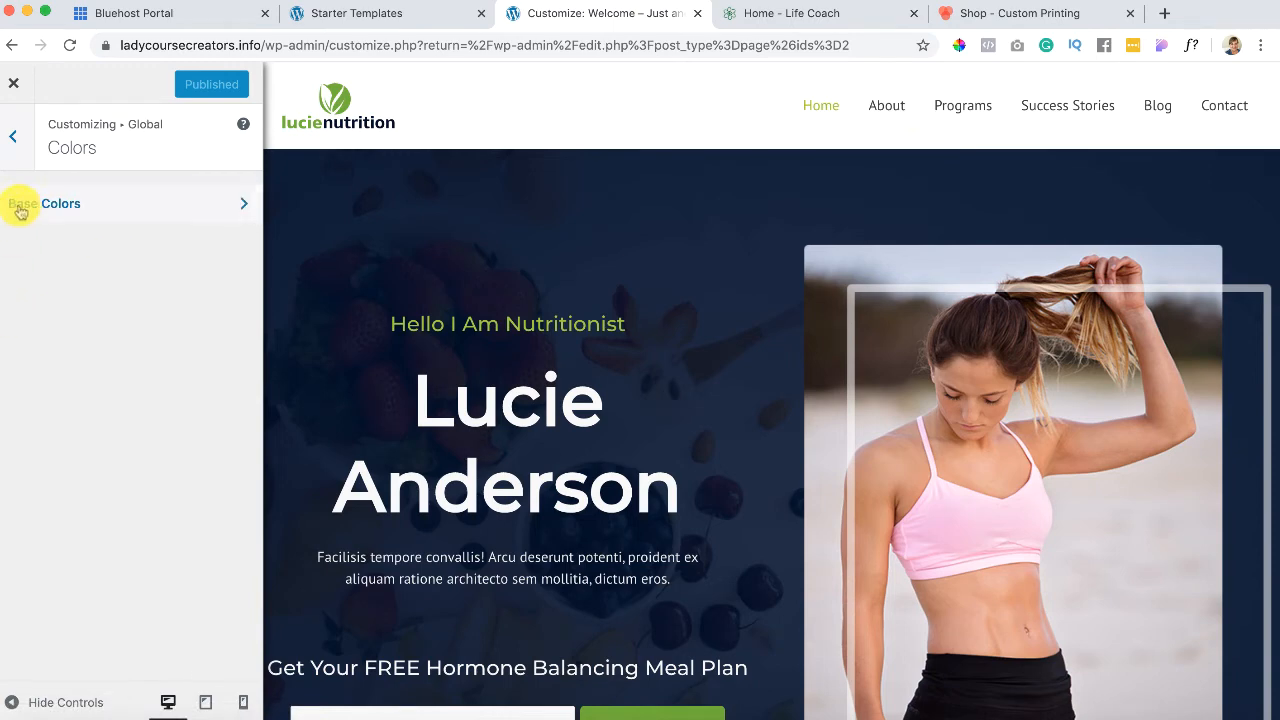
{"action": "left_click", "coordinate": [205, 203]}
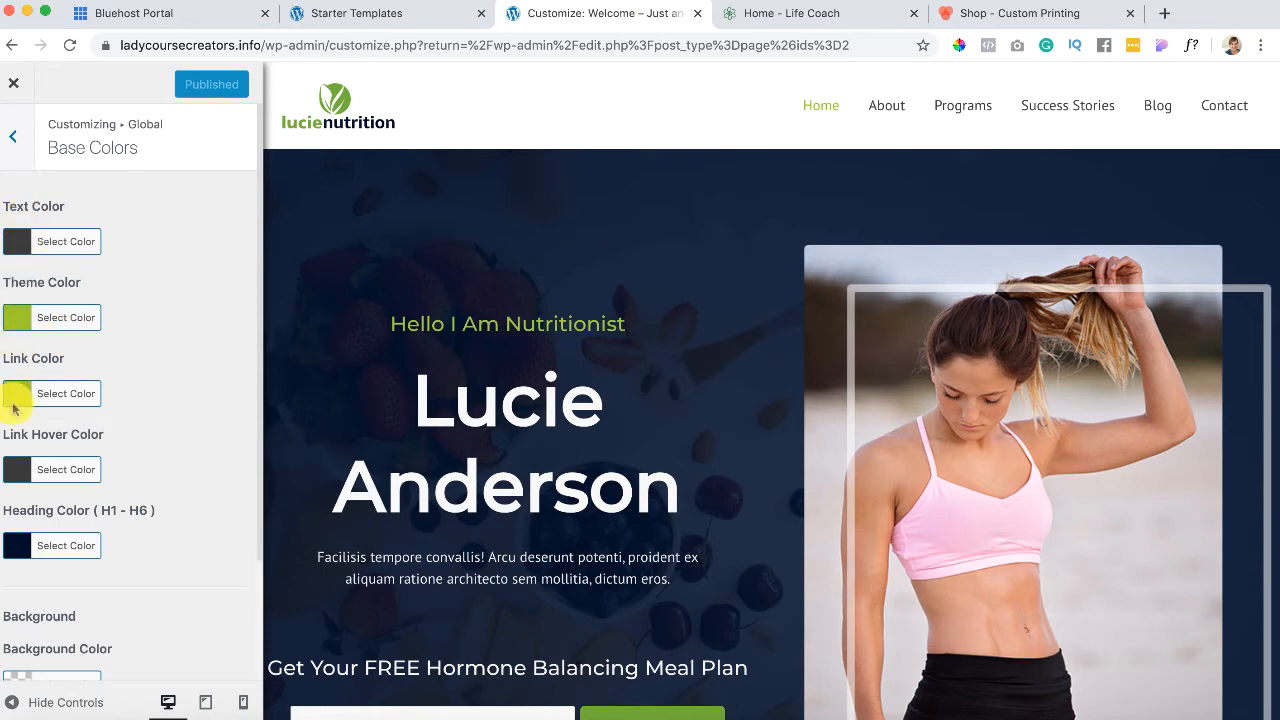
{"action": "scroll", "coordinate": [34, 546], "scroll_direction": "down", "scroll_amount": 2}
{"action": "scroll", "coordinate": [34, 547], "scroll_direction": "up", "scroll_amount": 2}
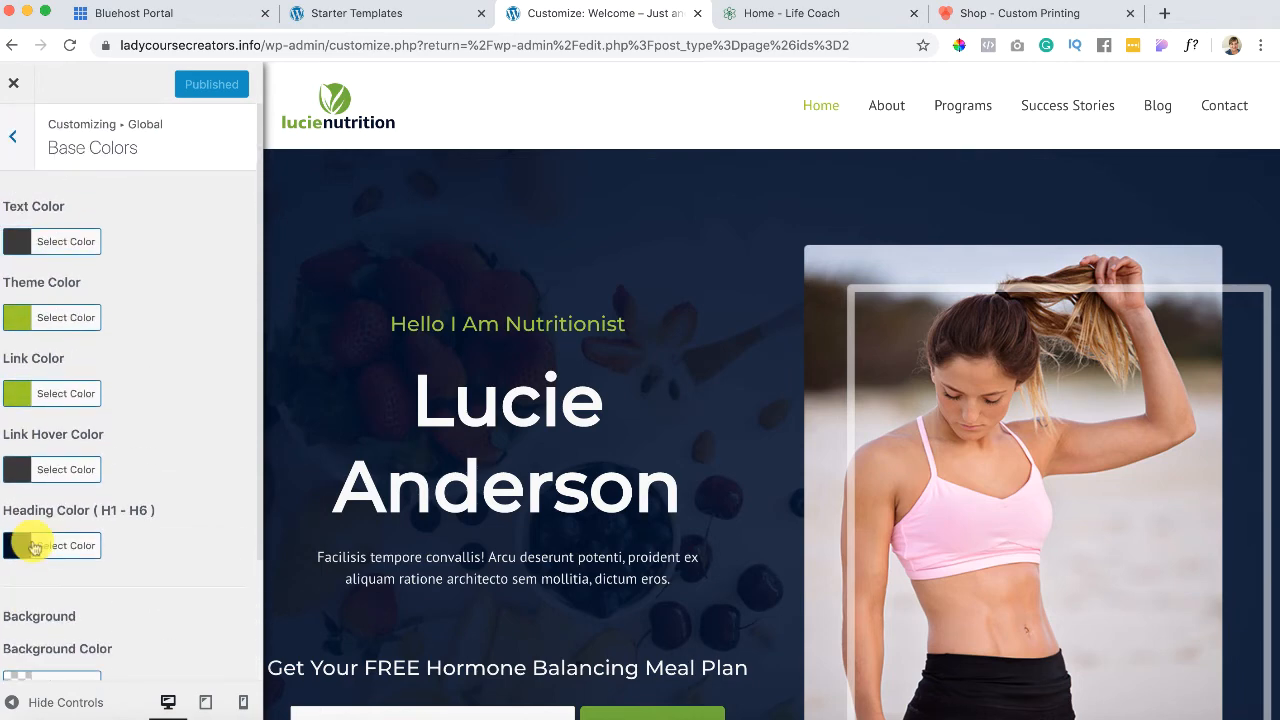
Step: Try #00b3ce as the theme color and check the home page preview for affected elements
{"action": "left_click", "coordinate": [15, 318]}
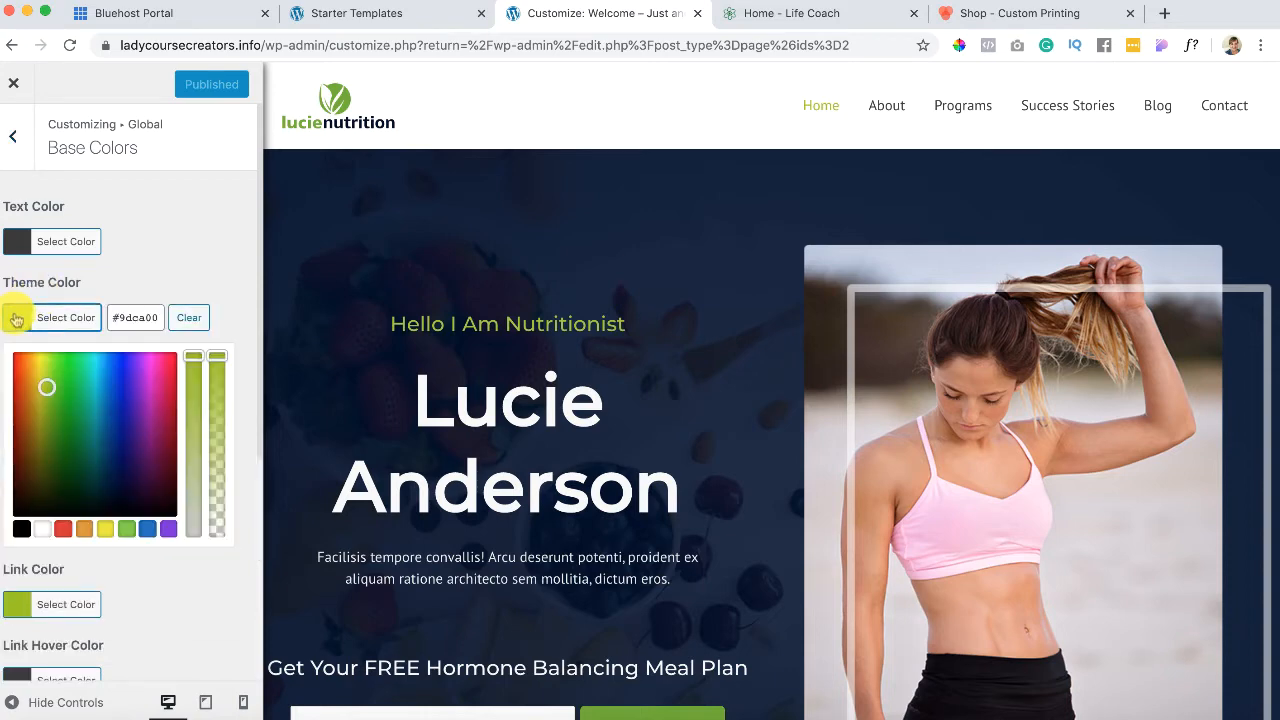
{"action": "left_click_drag", "start_coordinate": [44, 386], "coordinate": [99, 386]}
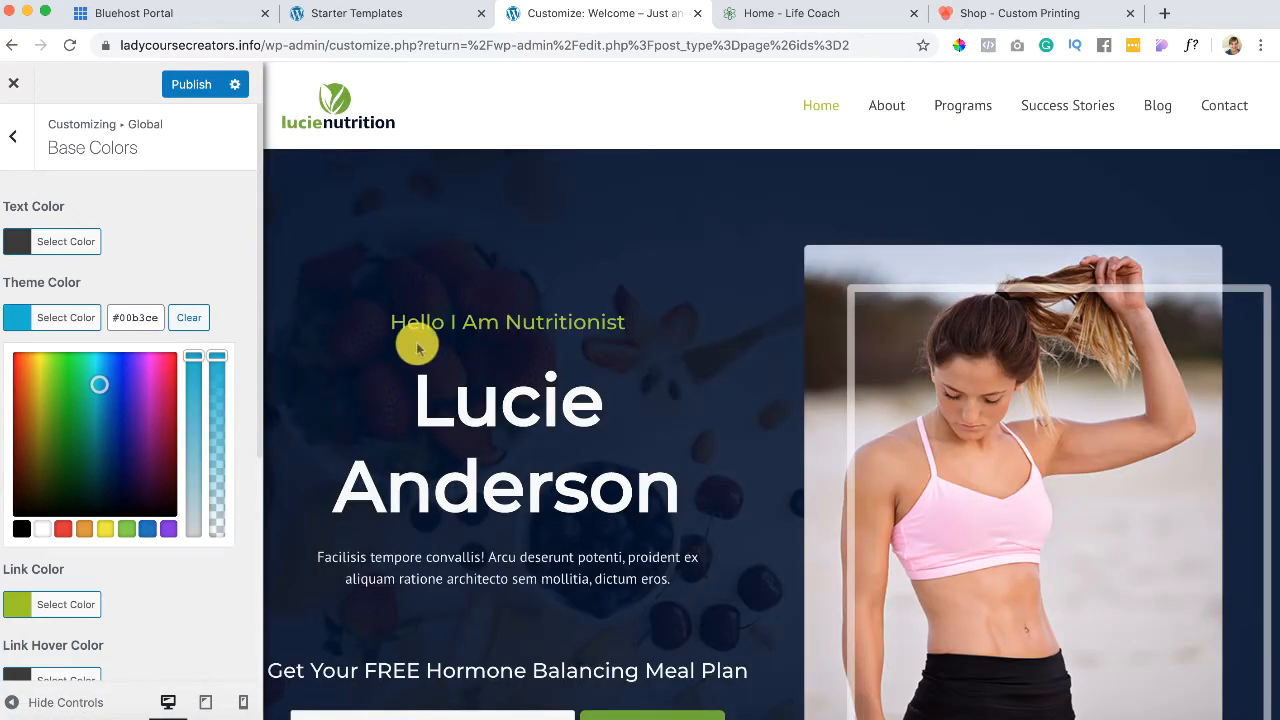
{"action": "scroll", "coordinate": [418, 347], "scroll_direction": "down", "scroll_amount": 10}
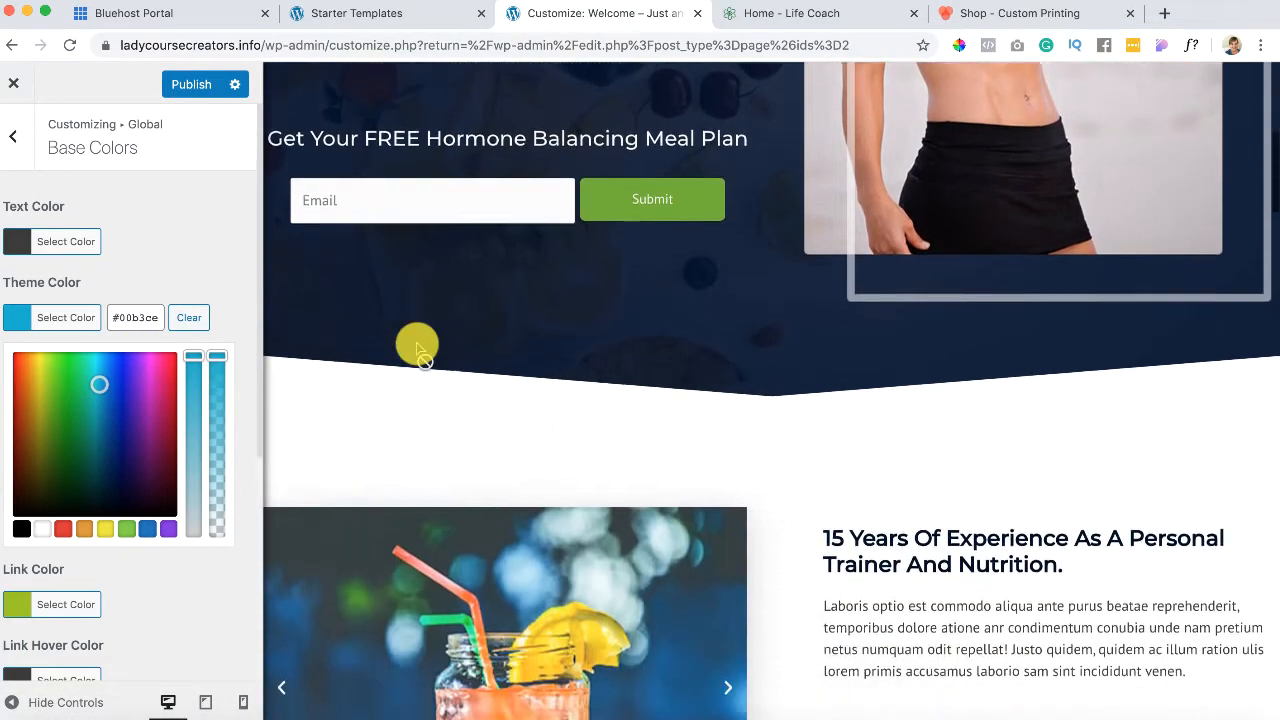
{"action": "scroll", "coordinate": [418, 347], "scroll_direction": "down", "scroll_amount": 13}
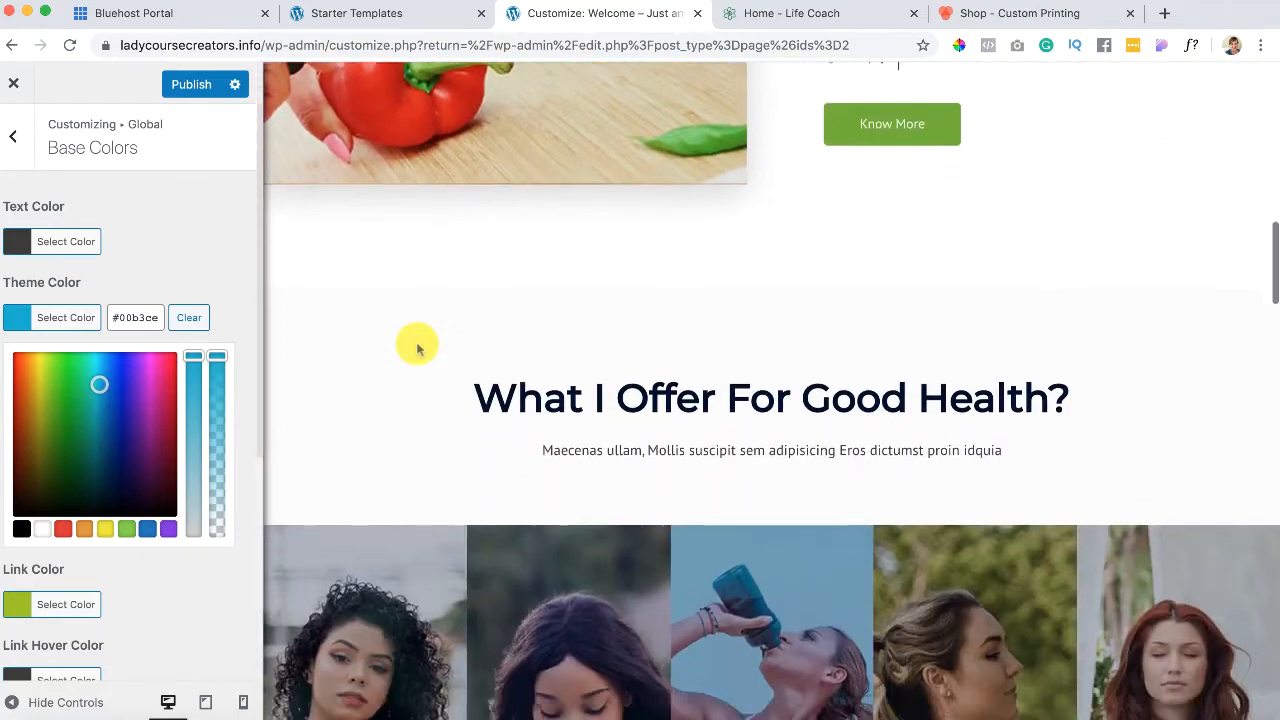
{"action": "scroll", "coordinate": [418, 347], "scroll_direction": "down", "scroll_amount": 14}
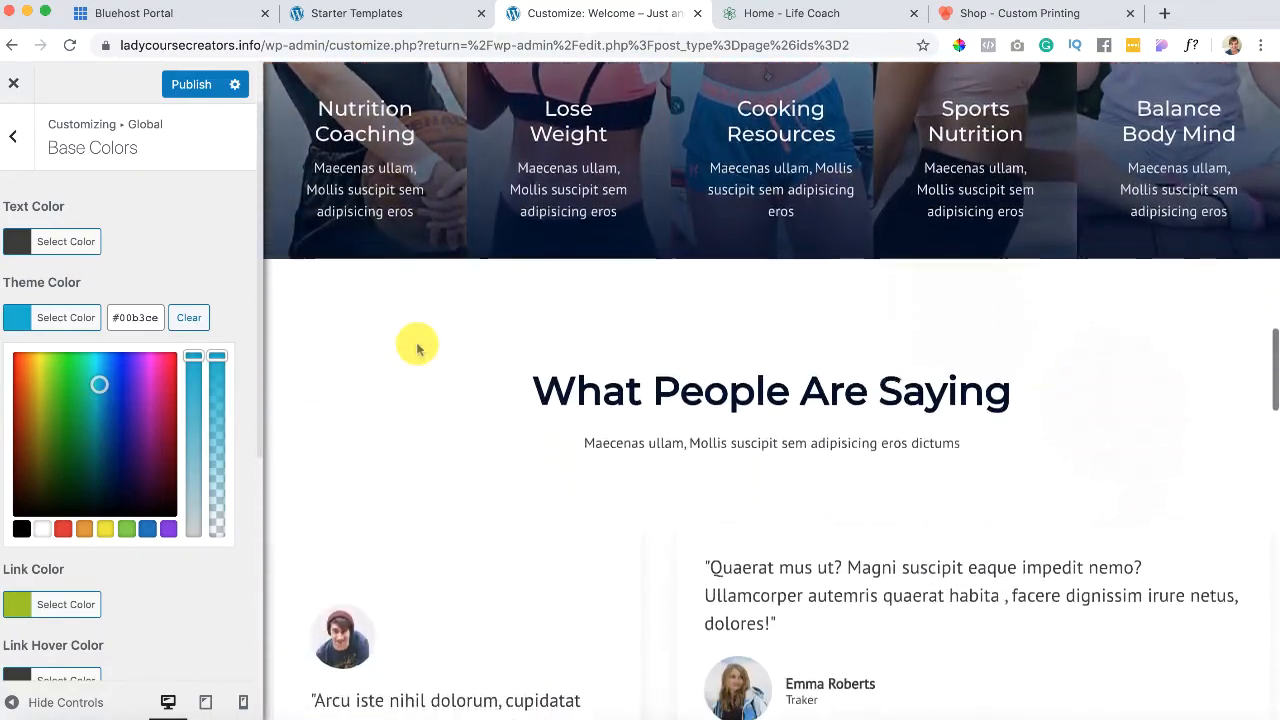
{"action": "scroll", "coordinate": [418, 347], "scroll_direction": "up", "scroll_amount": 20}
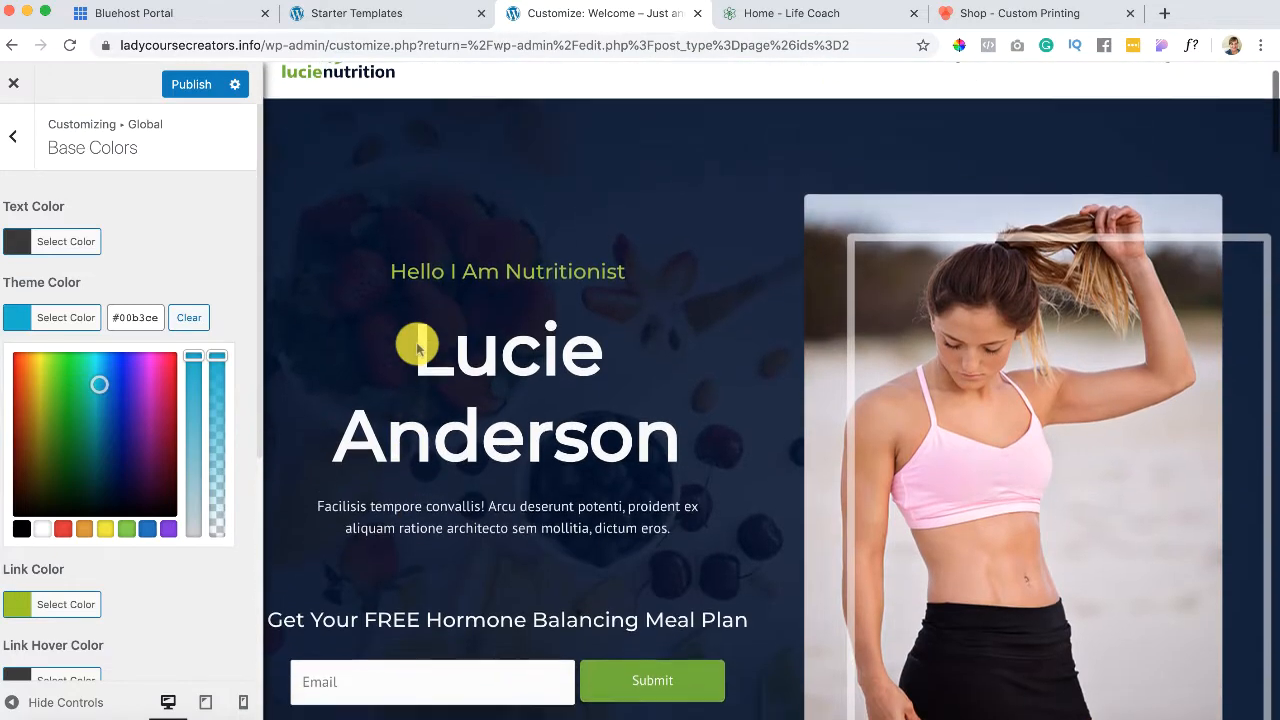
{"action": "scroll", "coordinate": [418, 347], "scroll_direction": "up", "scroll_amount": 1}
{"action": "scroll", "coordinate": [418, 347], "scroll_direction": "down", "scroll_amount": 2}
{"action": "scroll", "coordinate": [600, 538], "scroll_direction": "up", "scroll_amount": 2}
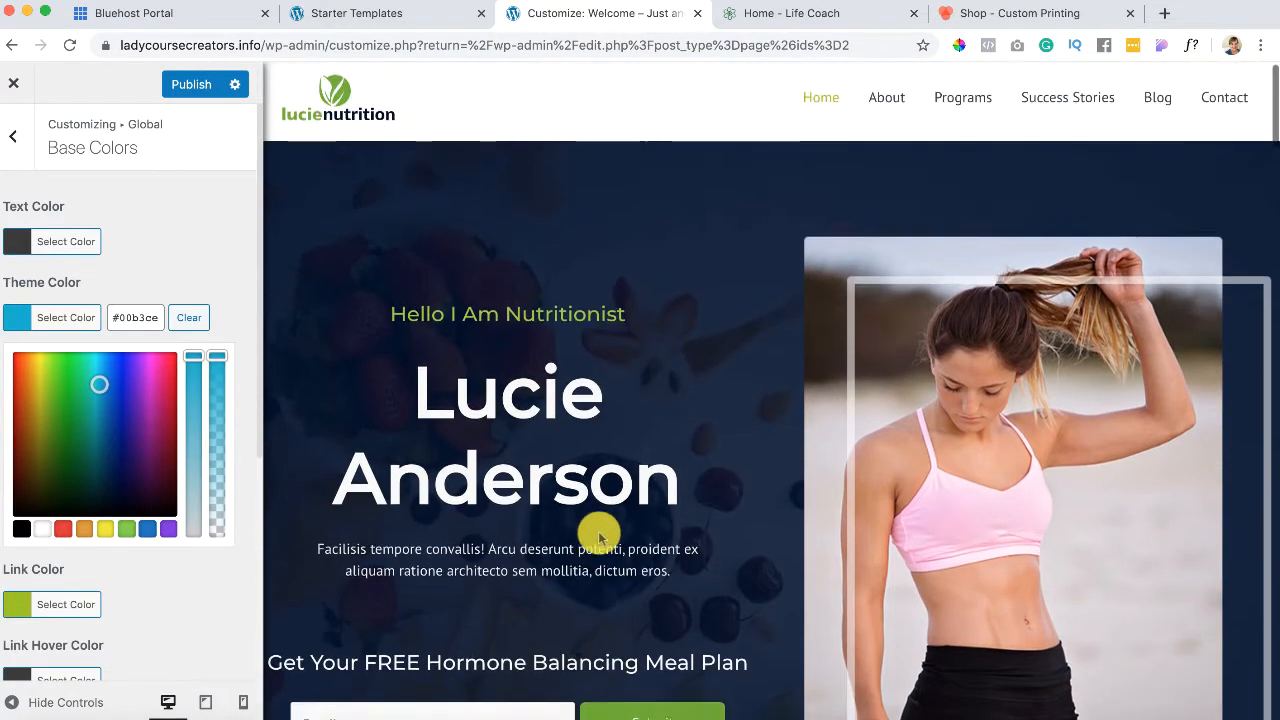
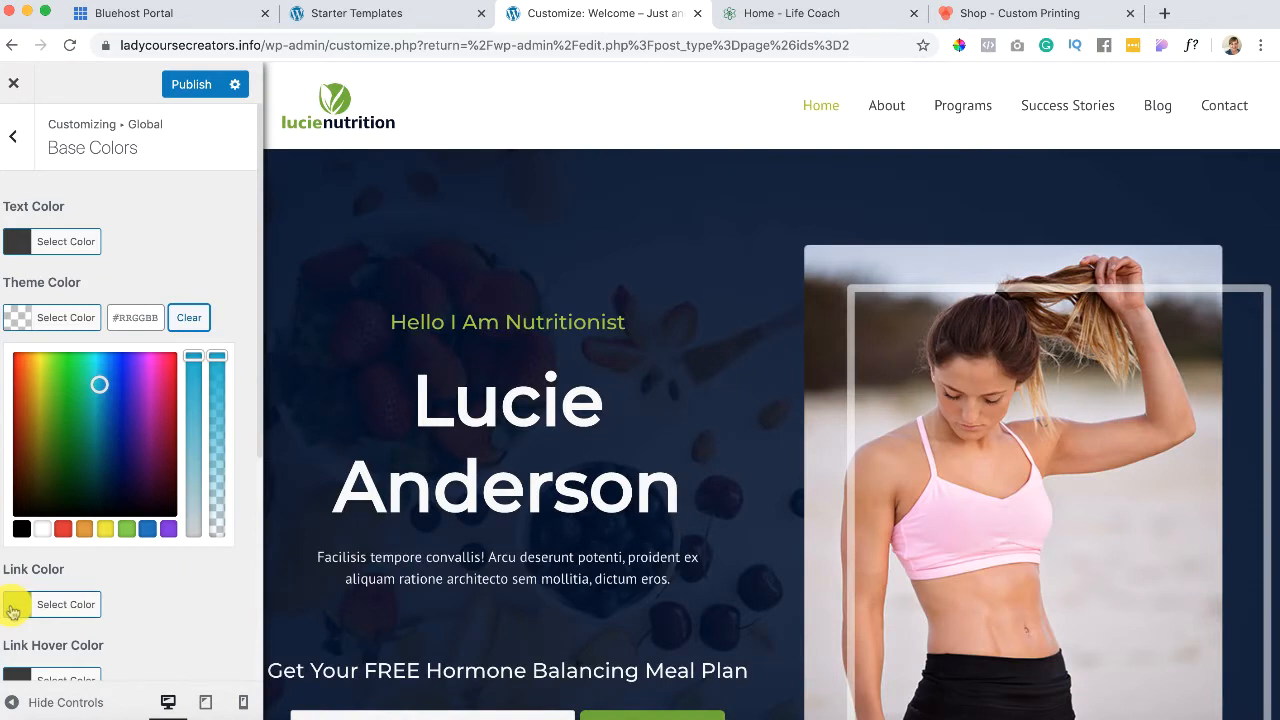
Step: Restore the theme color to #9dca00, taking the value from the link color
{"action": "left_click", "coordinate": [13, 610]}
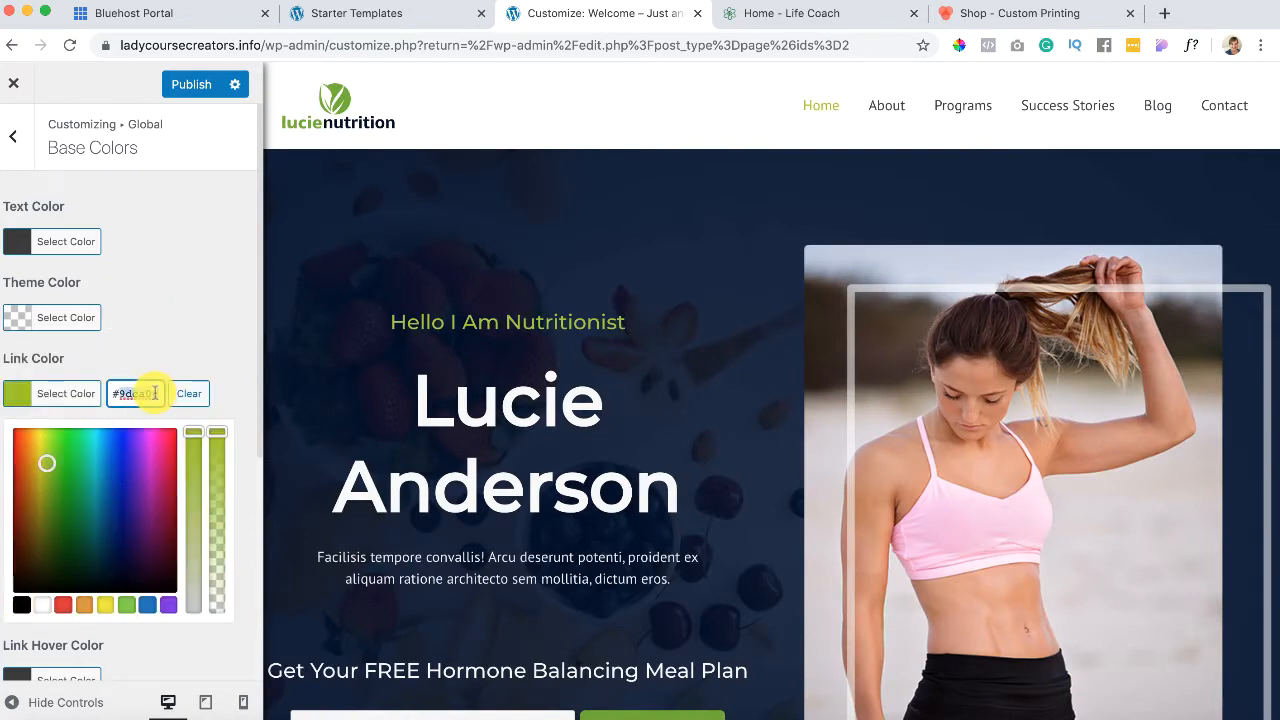
{"action": "left_click", "coordinate": [22, 318]}
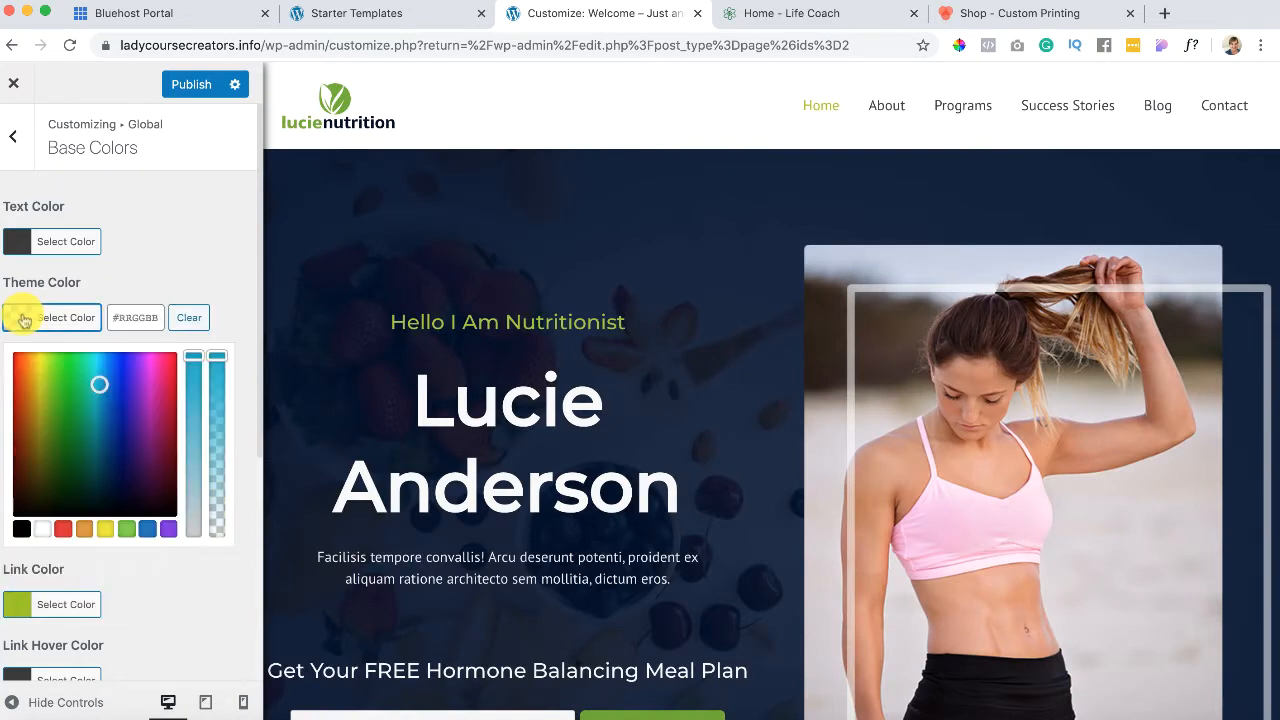
{"action": "type", "text": "#9dca00"}
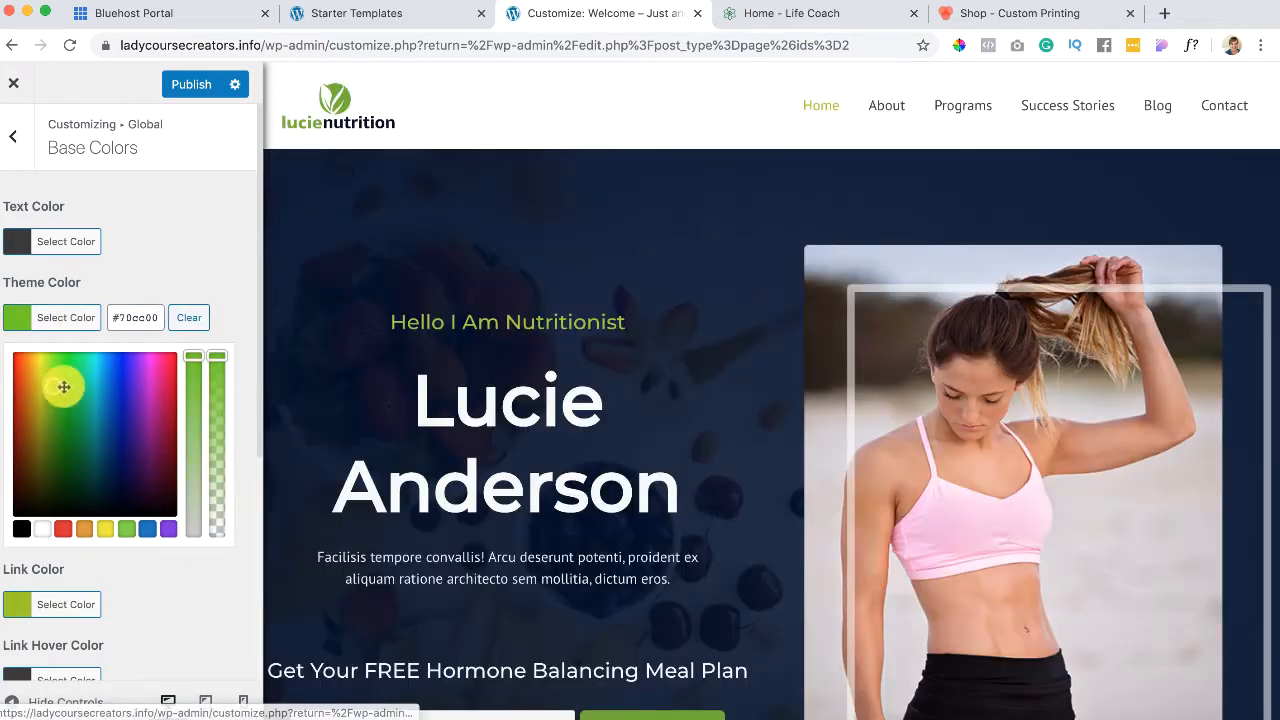
Step: Set the theme color to #00b3ce and copy its hex value
{"action": "left_click", "coordinate": [97, 386]}
{"action": "left_click", "coordinate": [96, 384]}
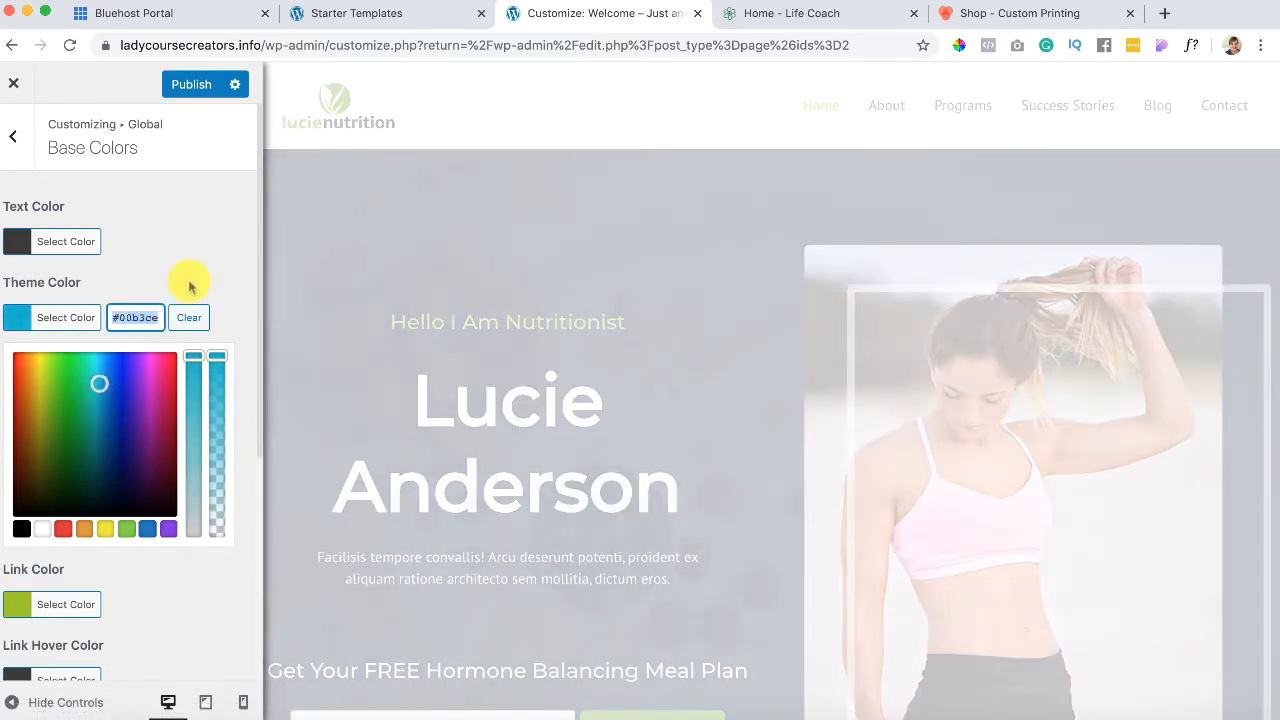
{"action": "left_click", "coordinate": [232, 220]}
Step: Set the link color to #00b3ce and check the navigation menu and hero section in the preview
{"action": "scroll", "coordinate": [177, 560], "scroll_direction": "down", "scroll_amount": 2}
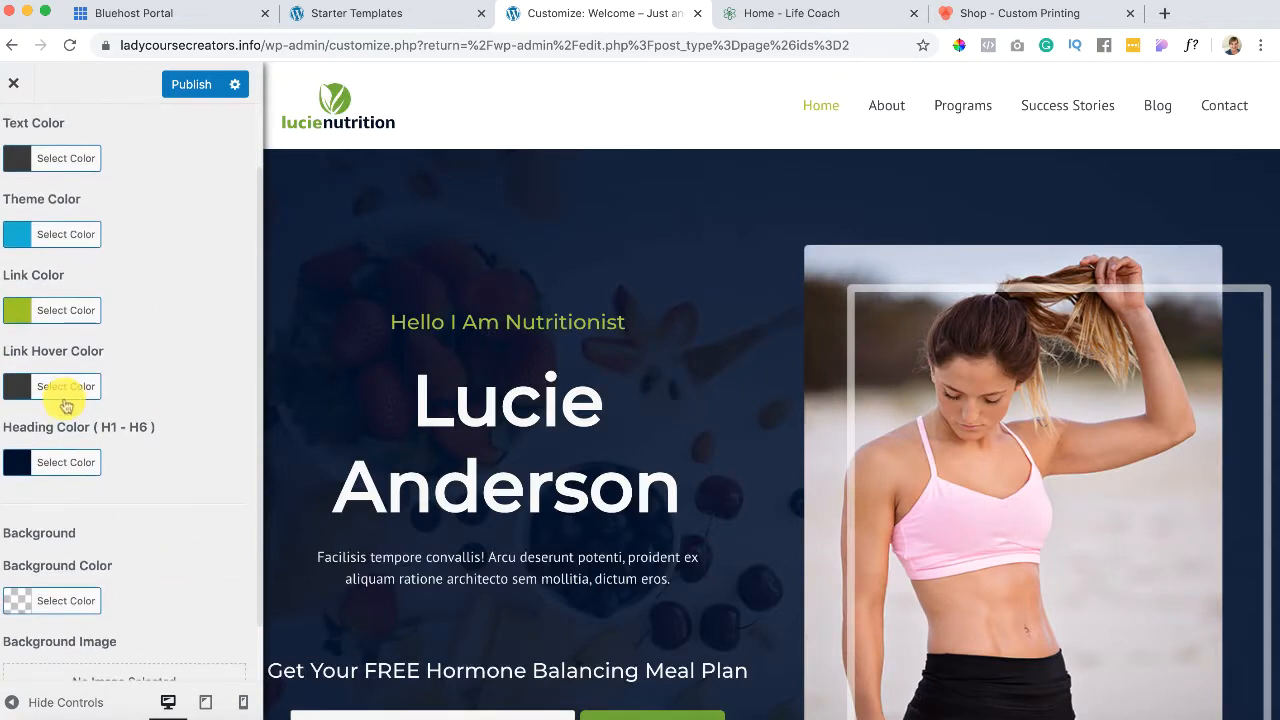
{"action": "left_click", "coordinate": [13, 310]}
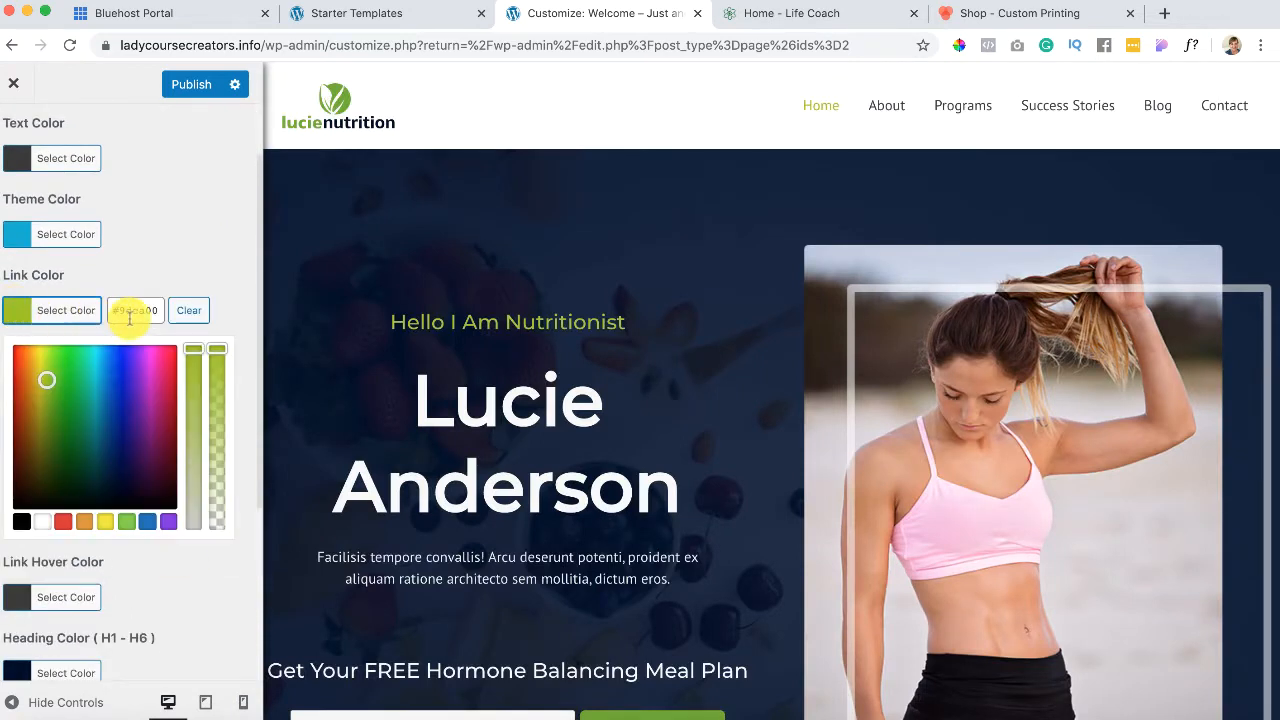
{"action": "type", "text": "#00b3ce"}
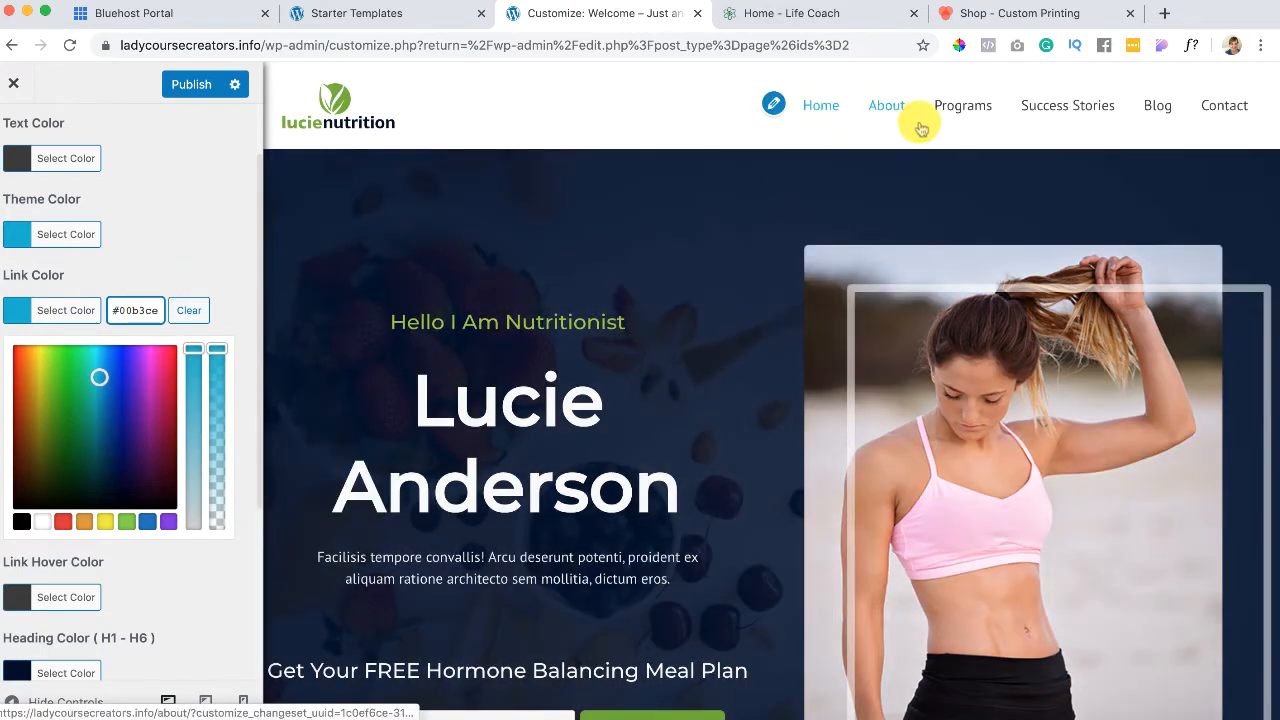
{"action": "scroll", "coordinate": [680, 300], "scroll_direction": "down", "scroll_amount": 5}
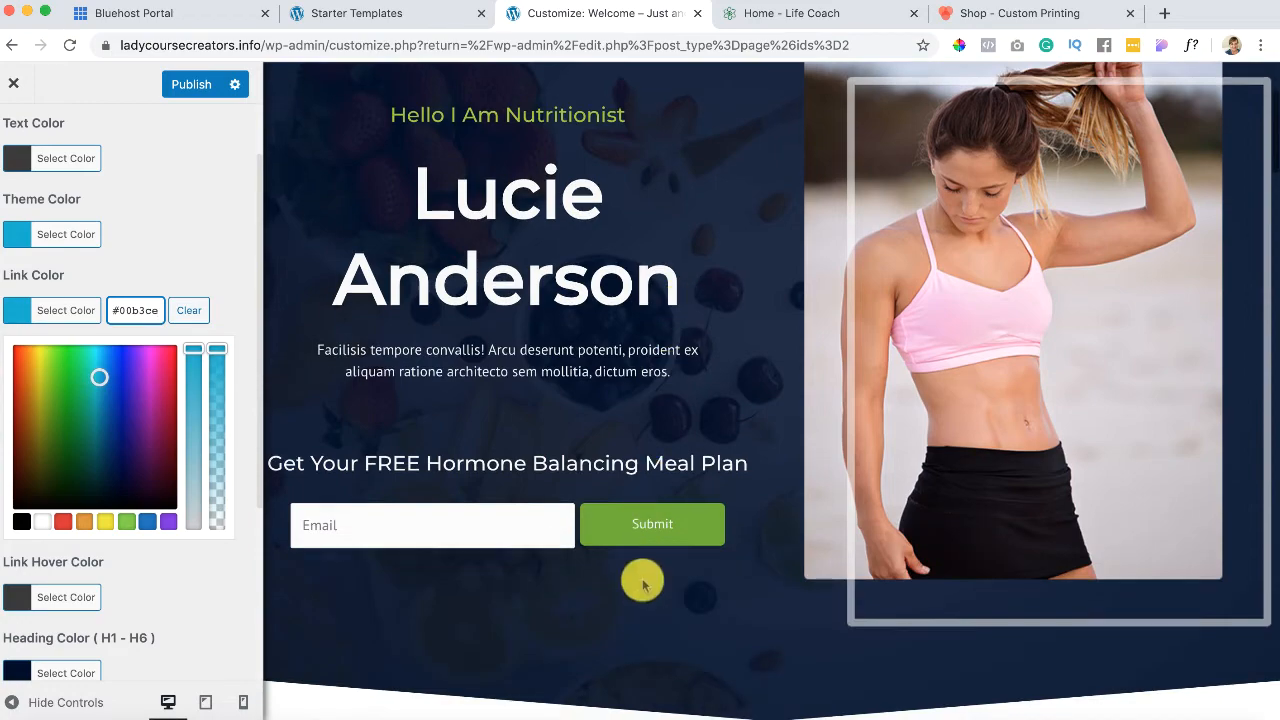
Step: Set the link hover color to the purple #8224e3 and look for links in the home page preview
{"action": "scroll", "coordinate": [645, 538], "scroll_direction": "down", "scroll_amount": 7}
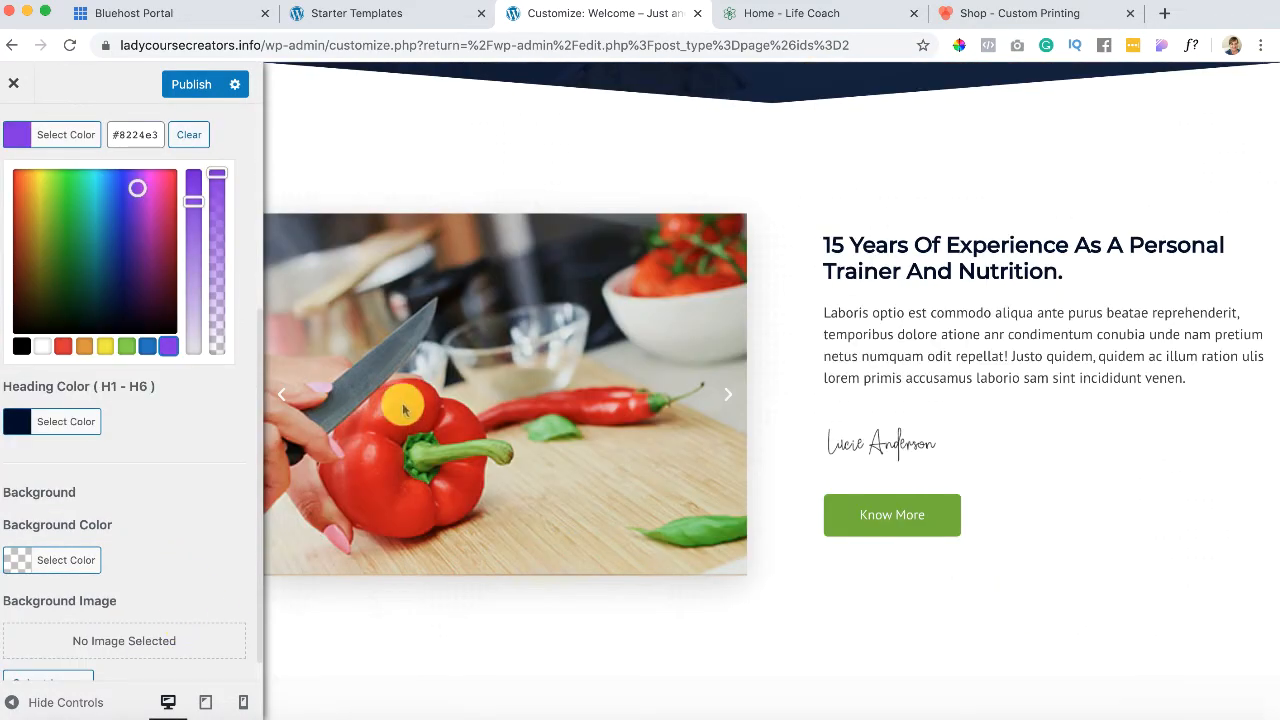
{"action": "scroll", "coordinate": [569, 366], "scroll_direction": "up", "scroll_amount": 2}
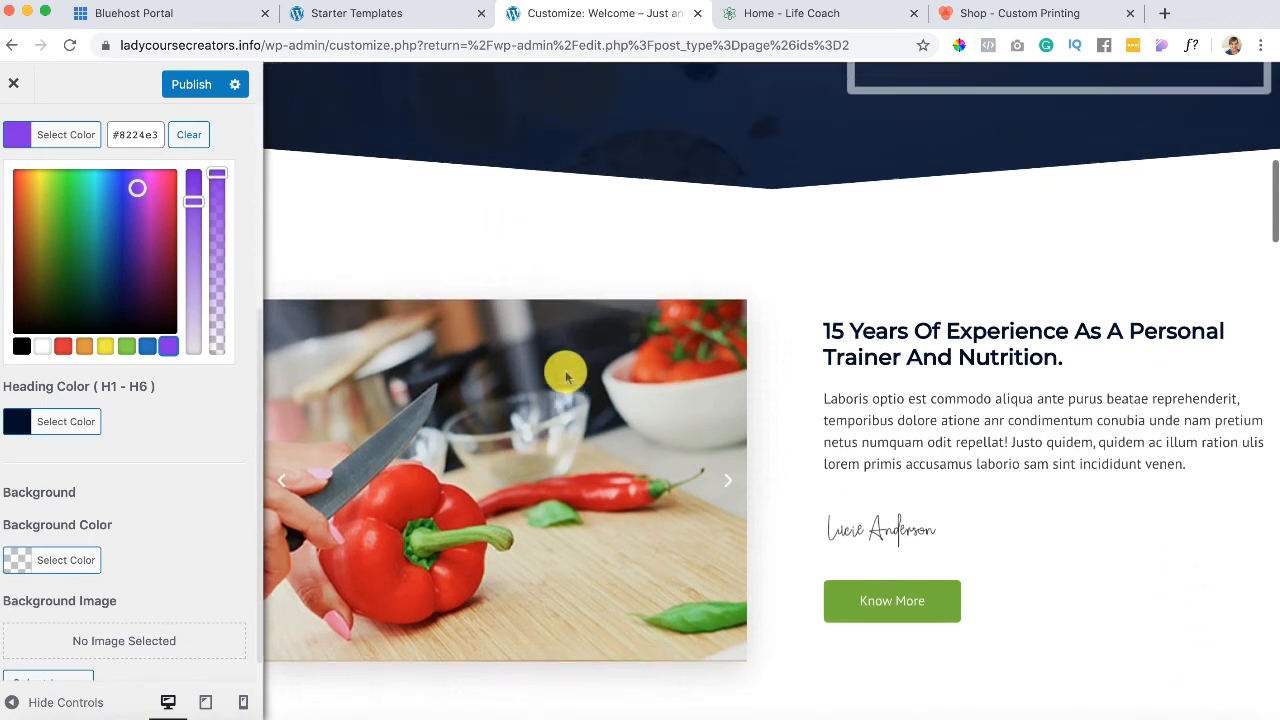
Step: Set the H1–H6 heading color to the blue preset at reduced opacity and check the section headings in the preview
{"action": "left_click", "coordinate": [22, 425]}
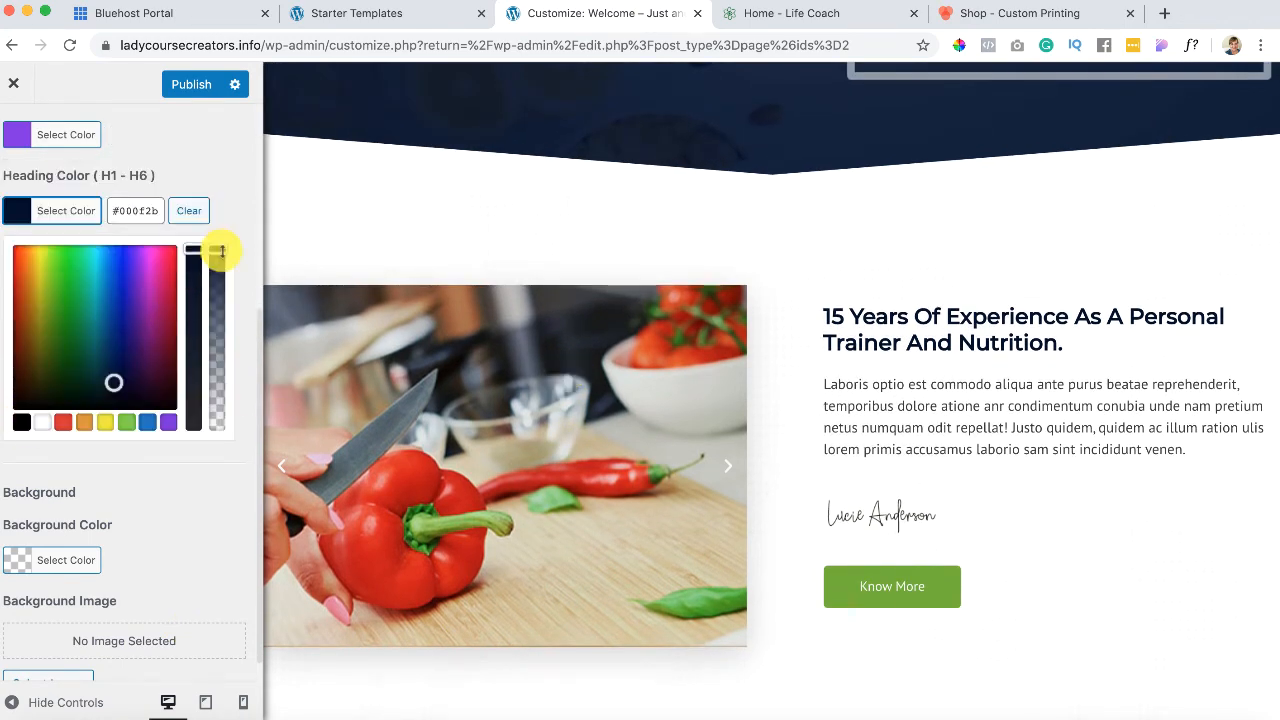
{"action": "left_click_drag", "start_coordinate": [221, 259], "coordinate": [224, 320]}
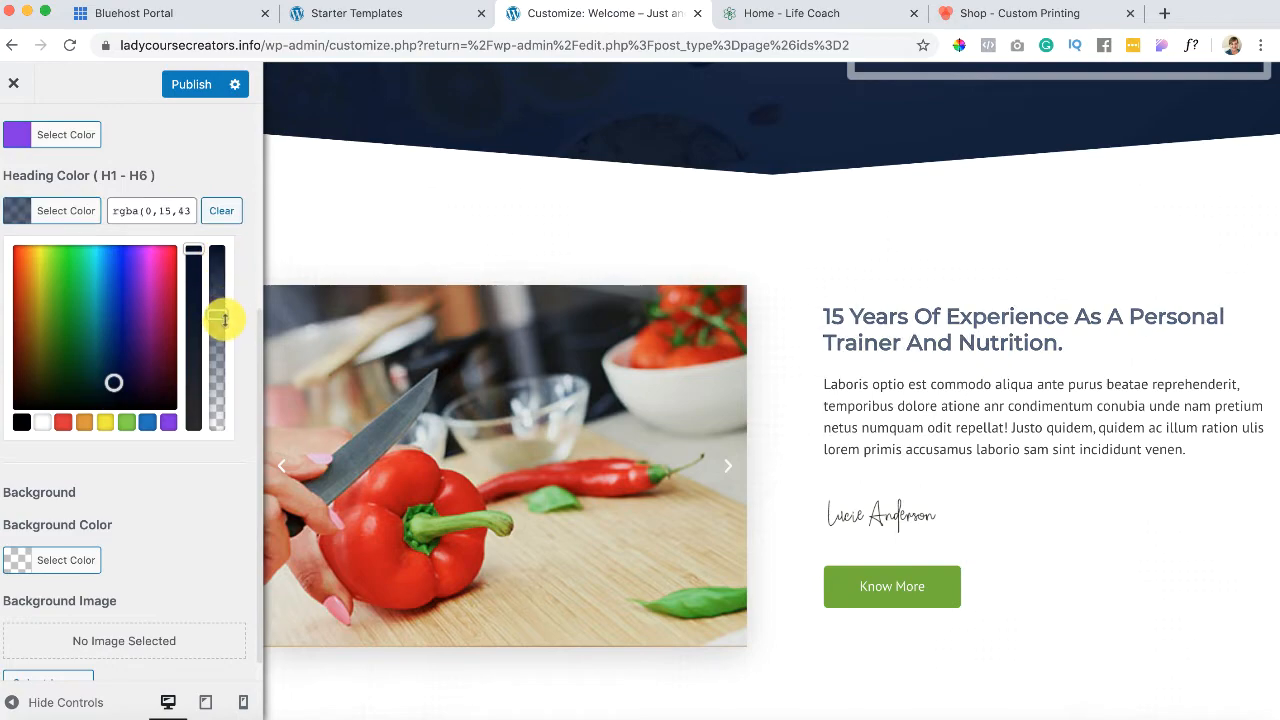
{"action": "scroll", "coordinate": [872, 338], "scroll_direction": "up", "scroll_amount": 5}
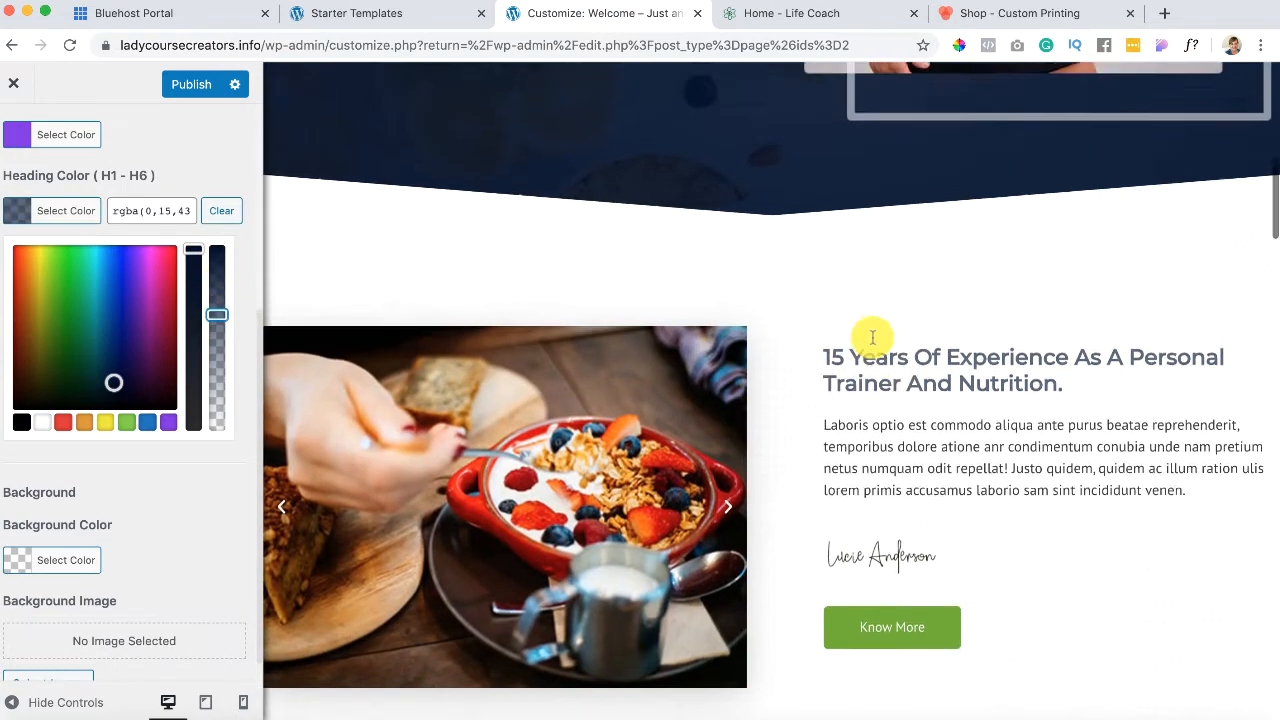
{"action": "scroll", "coordinate": [872, 342], "scroll_direction": "down", "scroll_amount": 8}
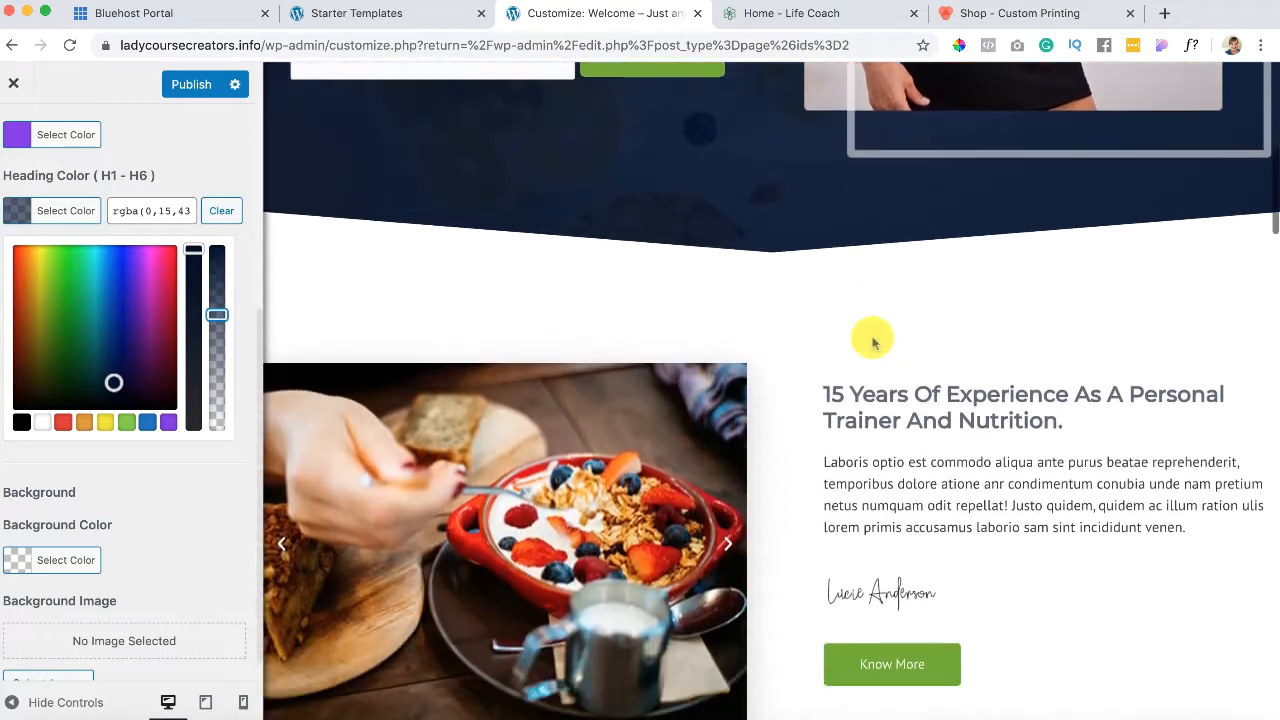
{"action": "left_click", "coordinate": [147, 424]}
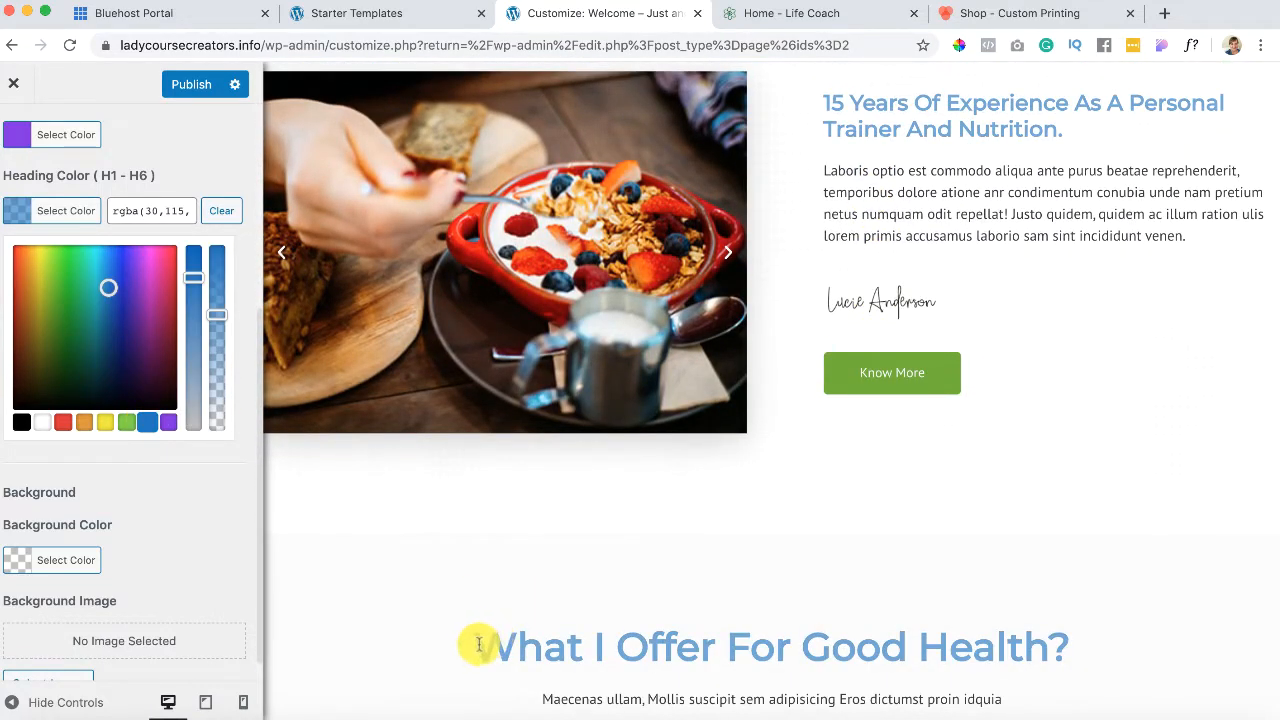
{"action": "left_click_drag", "start_coordinate": [479, 644], "coordinate": [777, 646]}
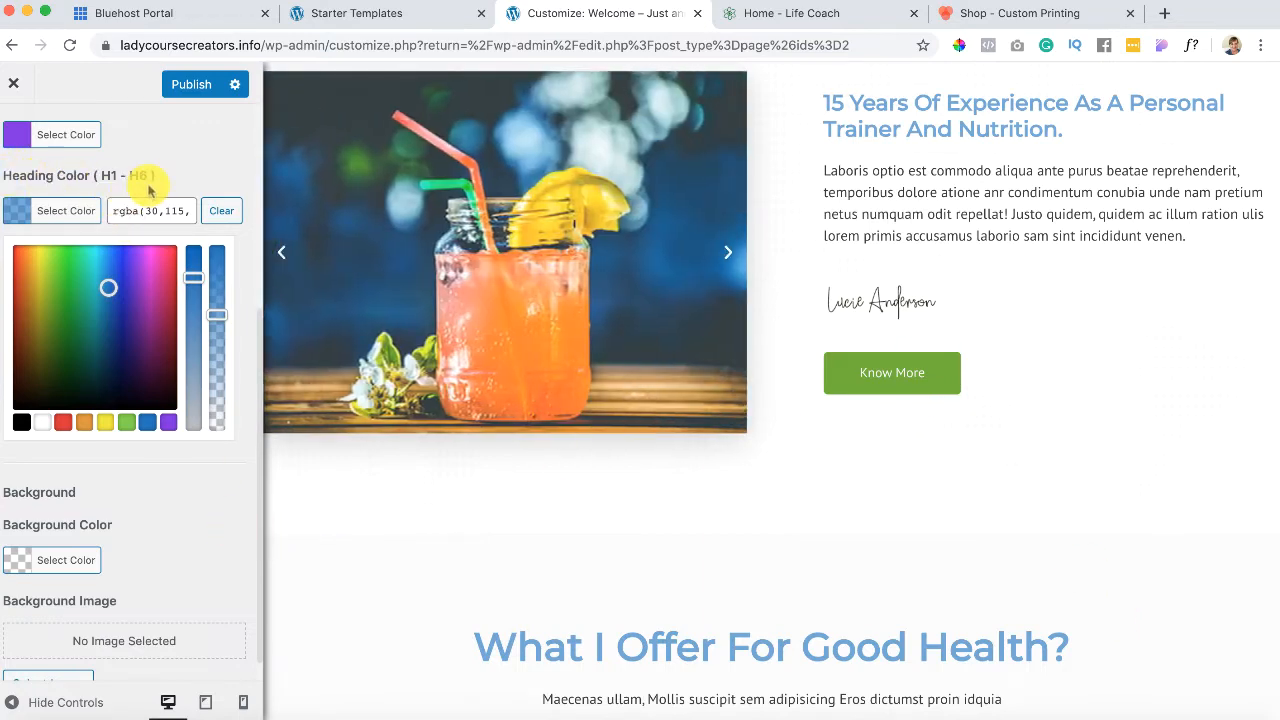
Step: Review the remaining base color and background options and examine the colors across the home page preview's hero and content sections
{"action": "scroll", "coordinate": [152, 524], "scroll_direction": "down", "scroll_amount": 1}
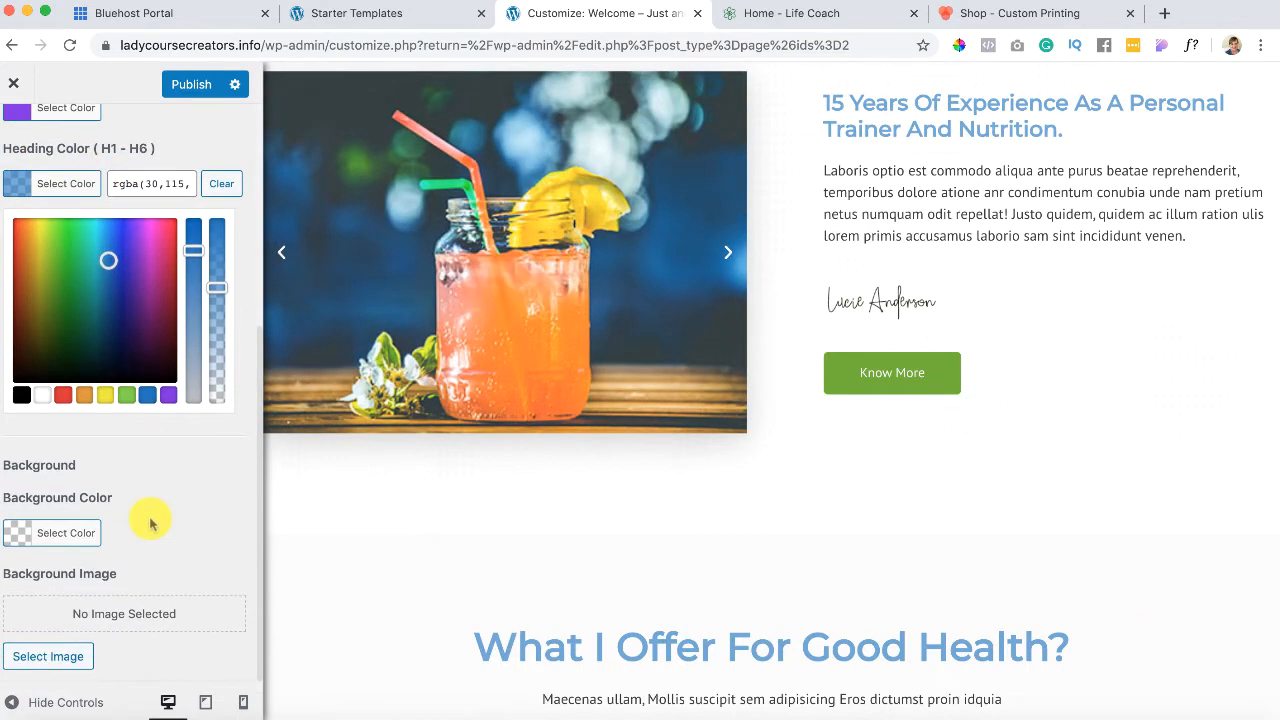
{"action": "scroll", "coordinate": [433, 474], "scroll_direction": "up", "scroll_amount": 15}
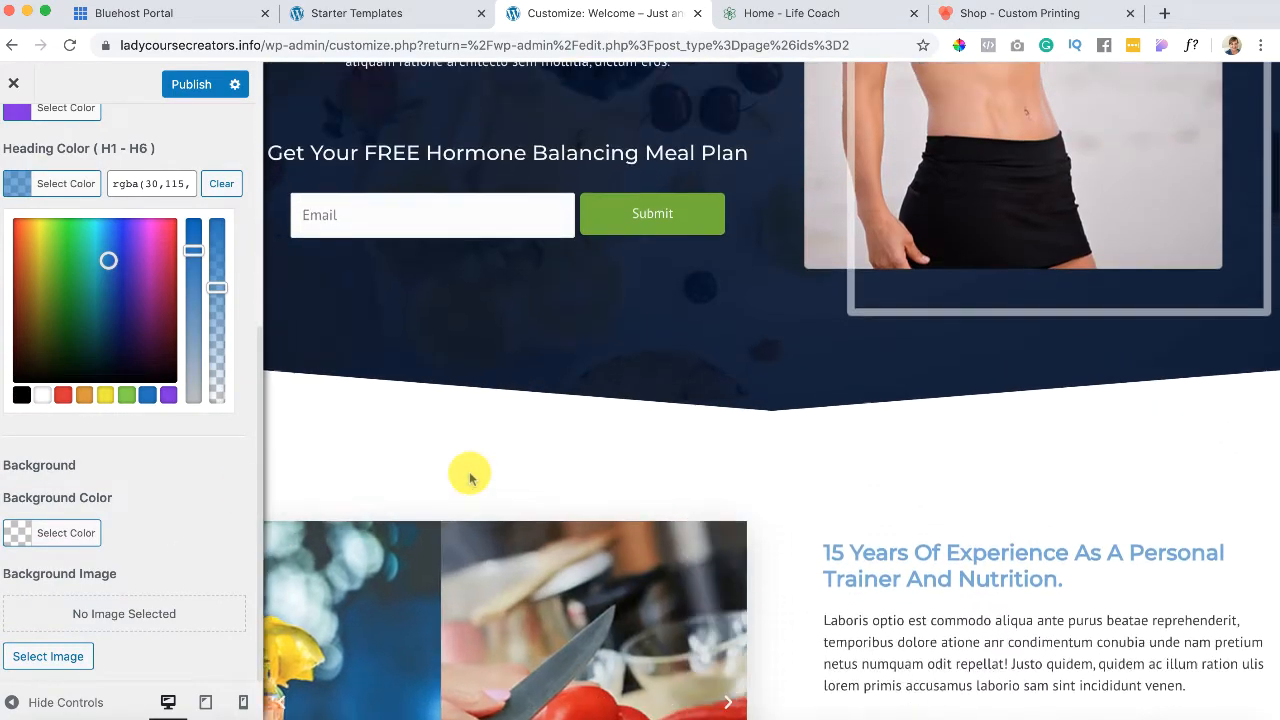
{"action": "scroll", "coordinate": [470, 478], "scroll_direction": "down", "scroll_amount": 10}
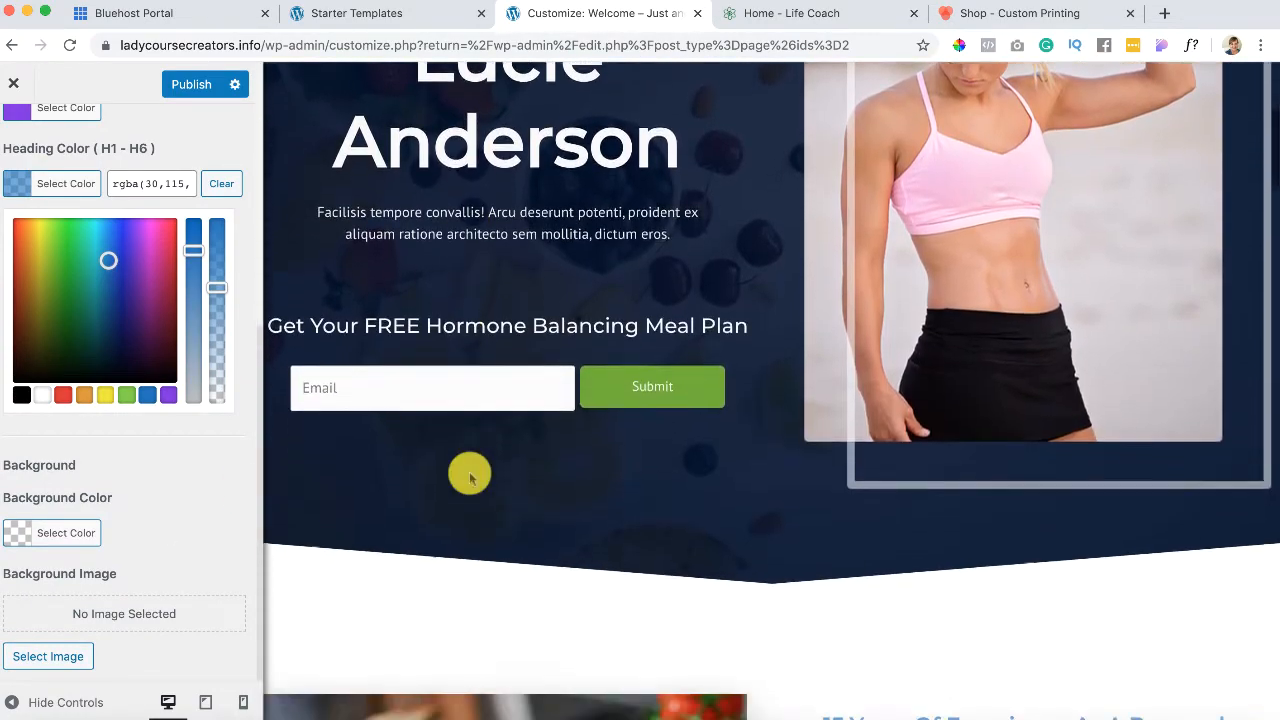
{"action": "scroll", "coordinate": [470, 478], "scroll_direction": "down", "scroll_amount": 8}
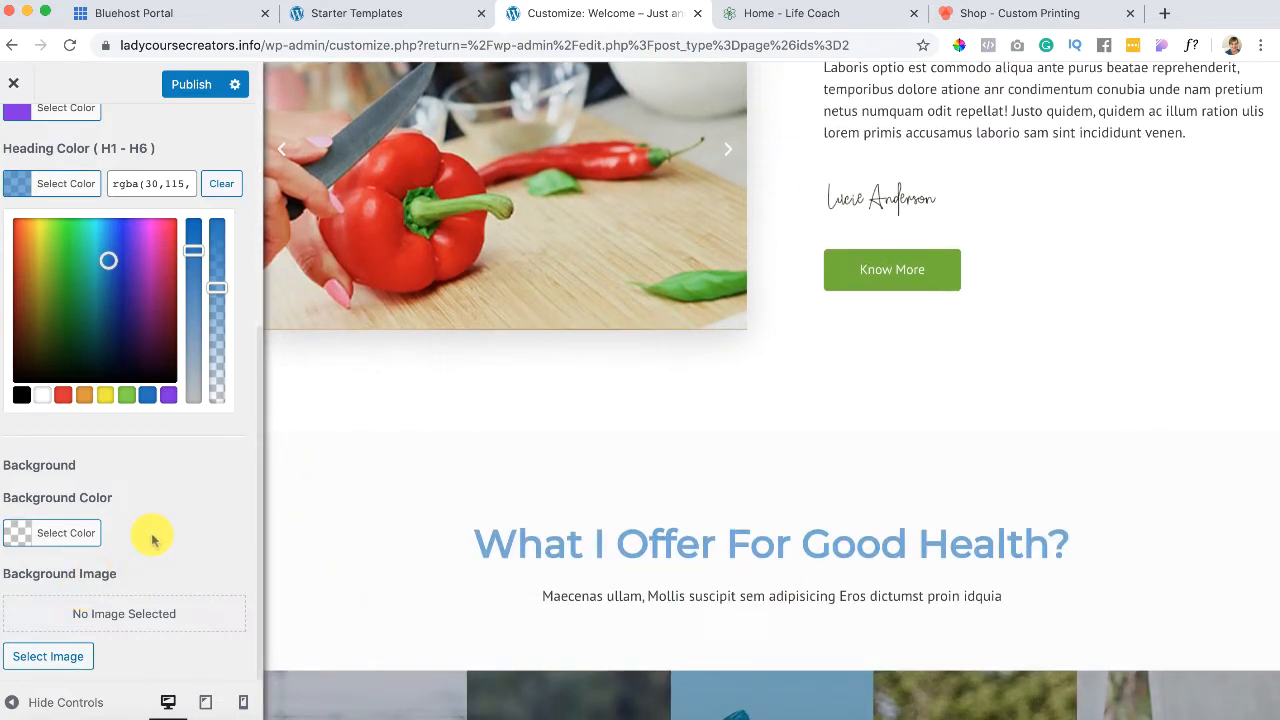
{"action": "scroll", "coordinate": [155, 610], "scroll_direction": "up", "scroll_amount": 5}
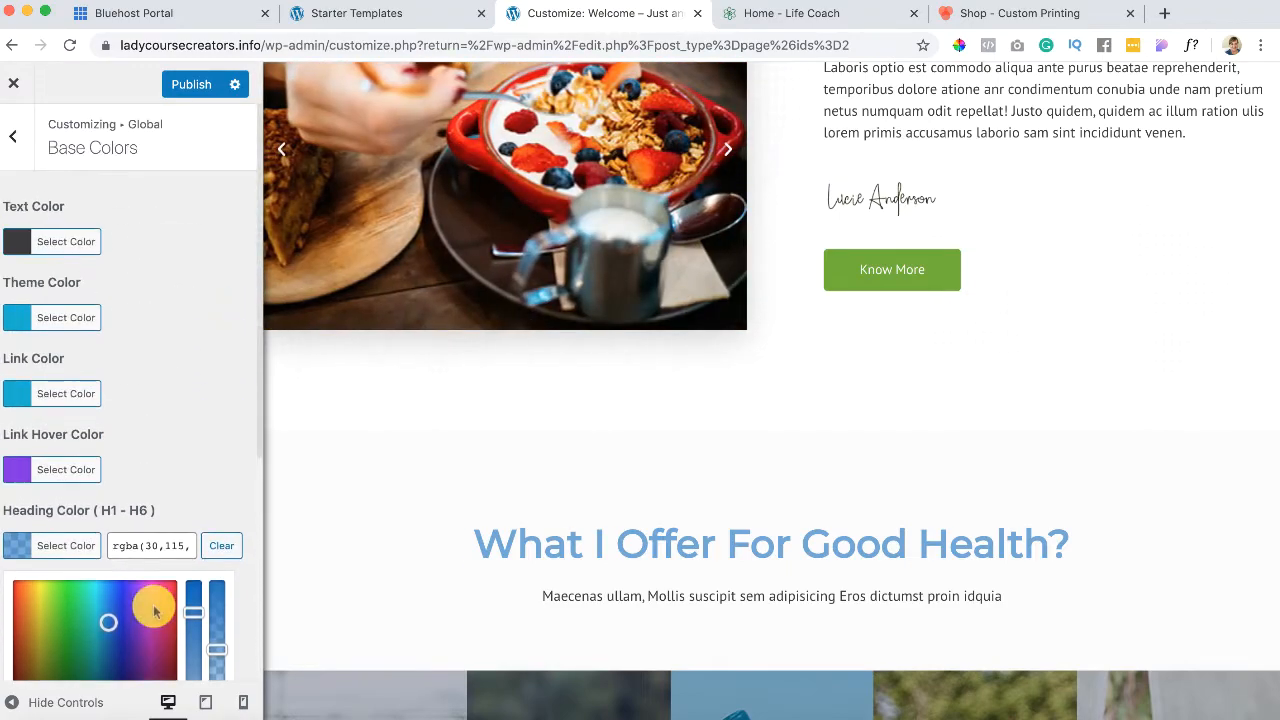
{"action": "scroll", "coordinate": [563, 452], "scroll_direction": "up", "scroll_amount": 10}
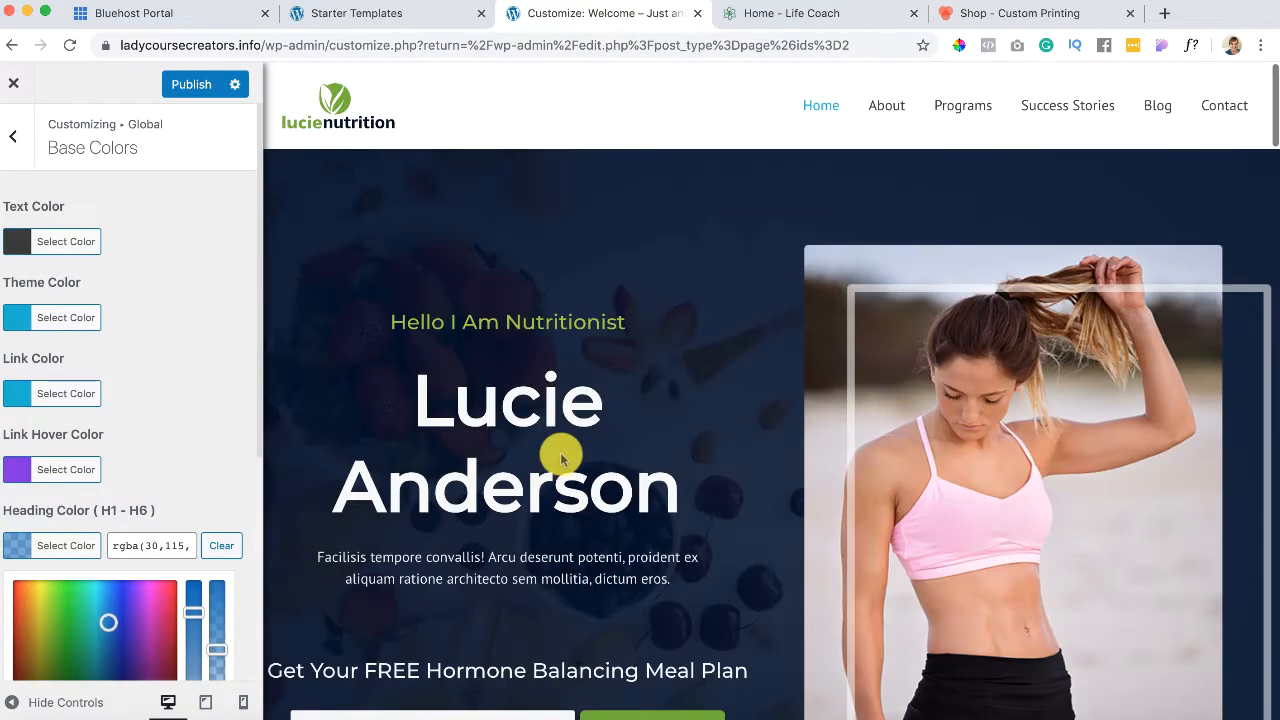
{"action": "scroll", "coordinate": [561, 455], "scroll_direction": "down", "scroll_amount": 4}
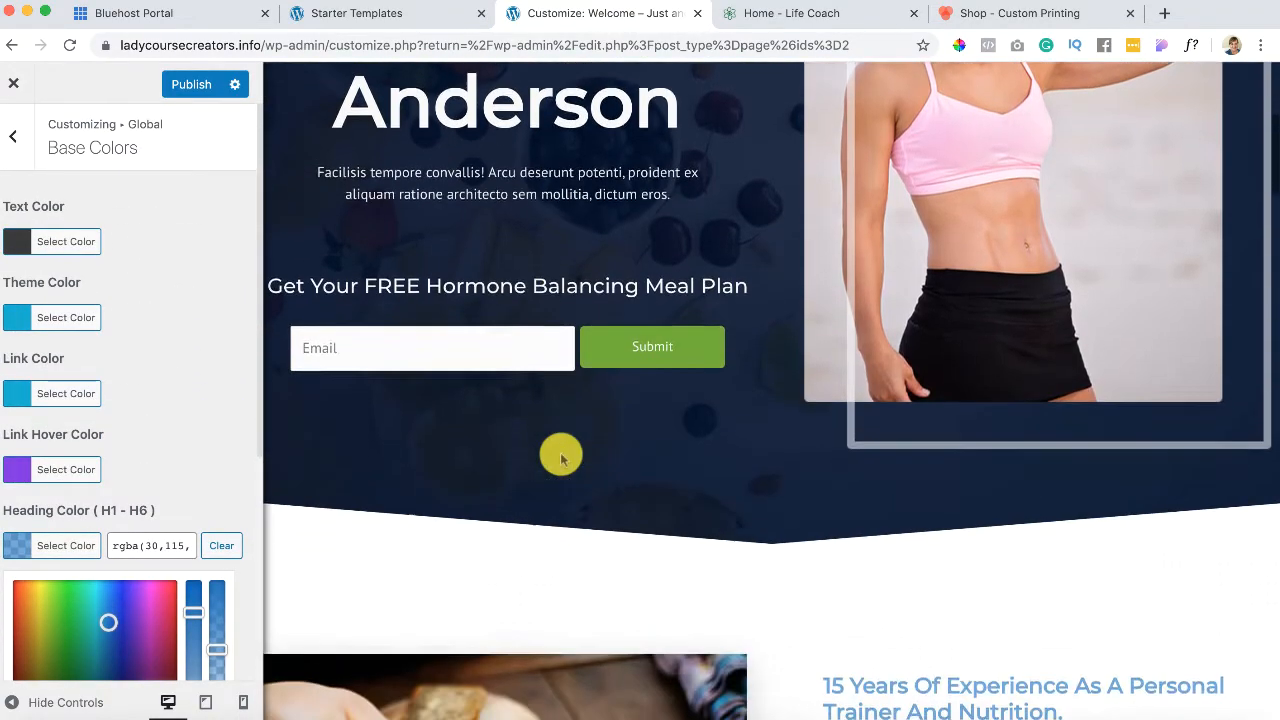
{"action": "scroll", "coordinate": [561, 455], "scroll_direction": "up", "scroll_amount": 4}
{"action": "scroll", "coordinate": [561, 455], "scroll_direction": "down", "scroll_amount": 4}
{"action": "scroll", "coordinate": [561, 455], "scroll_direction": "down", "scroll_amount": 6}
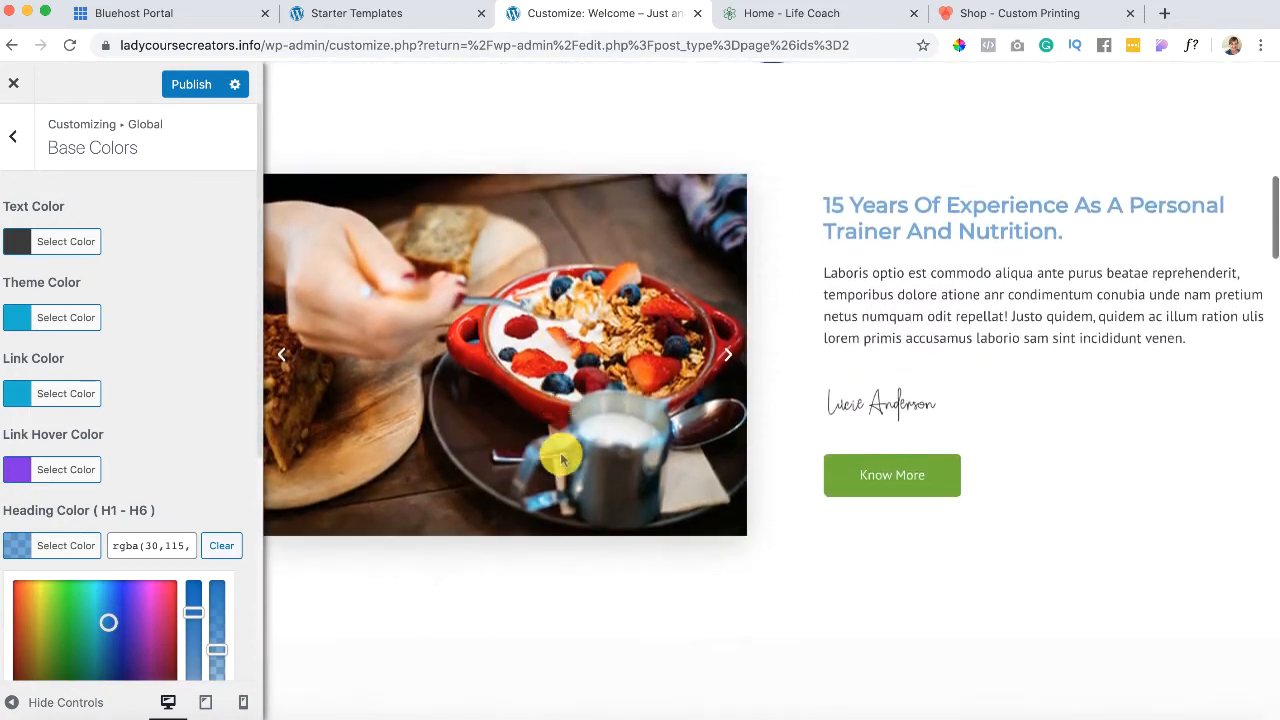
{"action": "scroll", "coordinate": [560, 457], "scroll_direction": "up", "scroll_amount": 6}
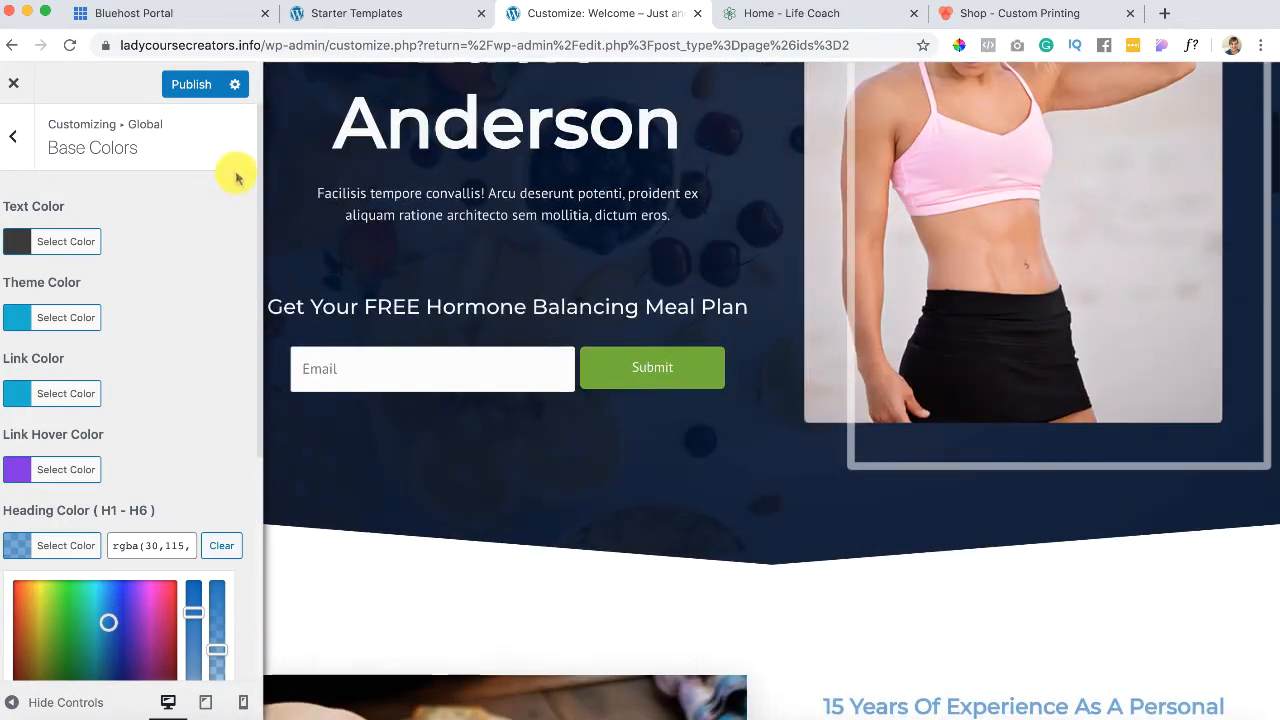
Step: Publish the base color changes and return to the Global settings
{"action": "left_click", "coordinate": [199, 87]}
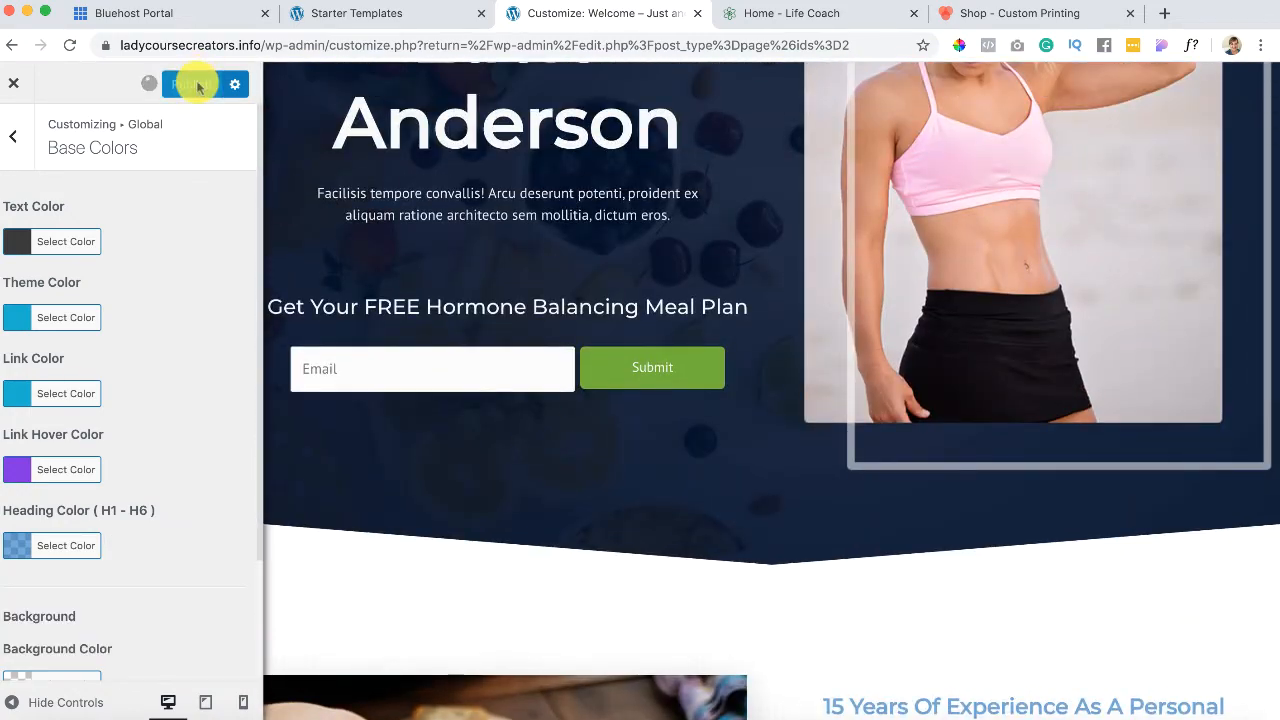
{"action": "left_click", "coordinate": [15, 143]}
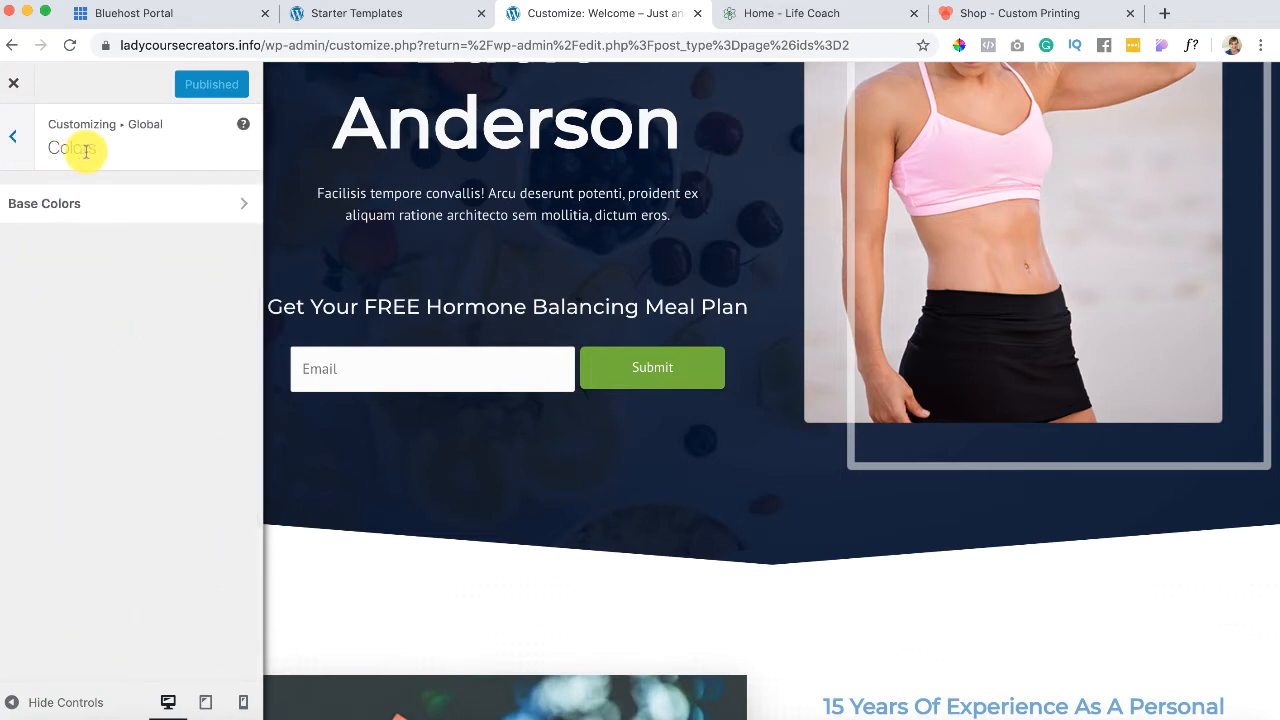
{"action": "left_click", "coordinate": [14, 141]}
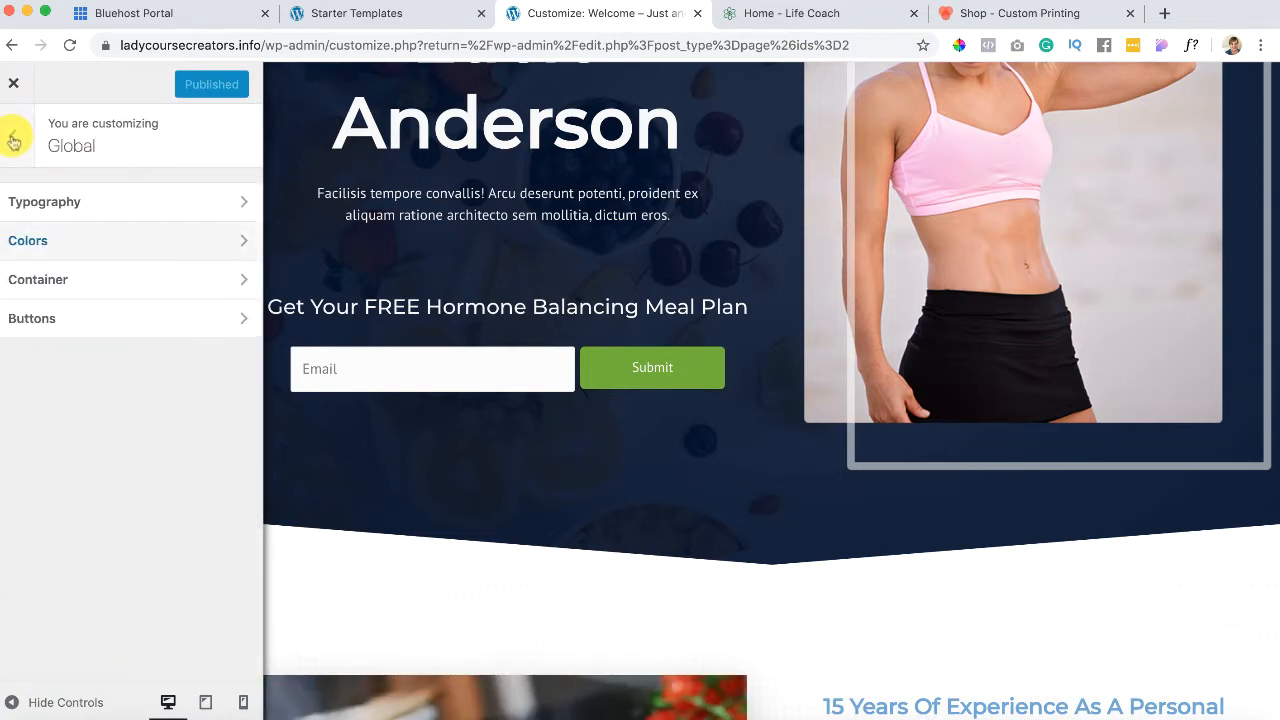
Step: Try the Content Boxed layout in the global container settings and check the home page preview
{"action": "left_click", "coordinate": [215, 284]}
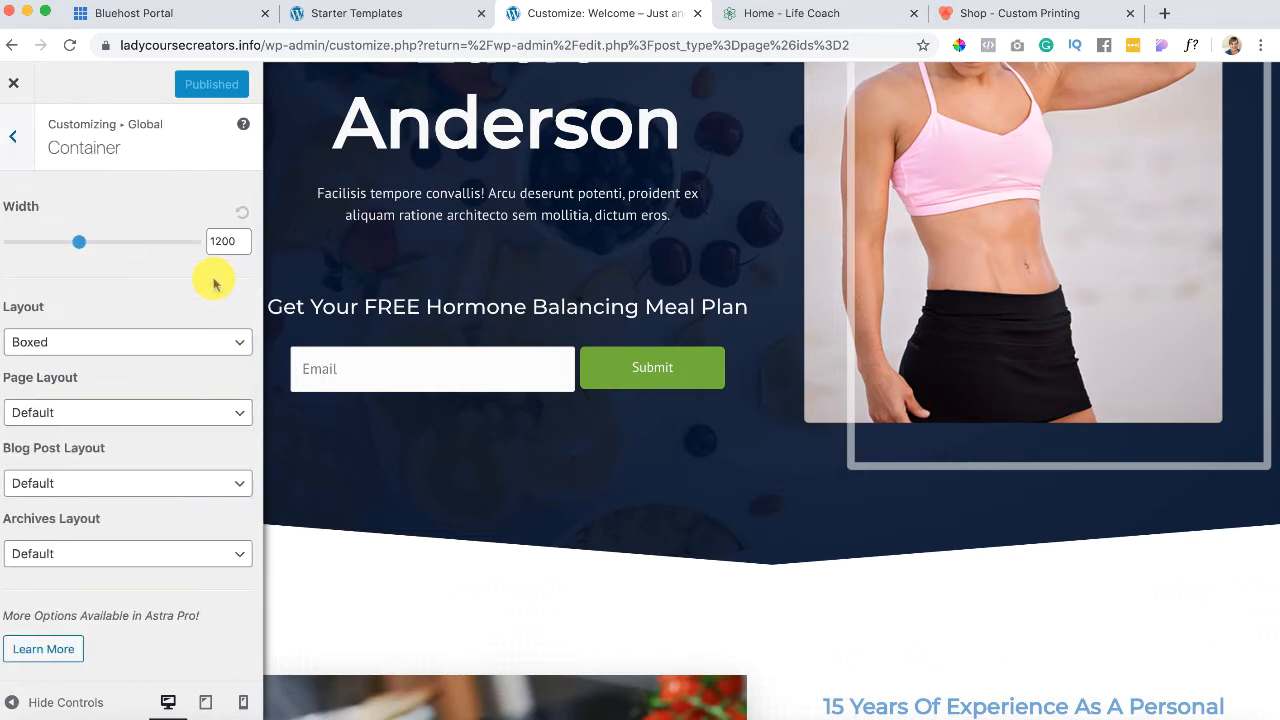
{"action": "scroll", "coordinate": [366, 478], "scroll_direction": "up", "scroll_amount": 5}
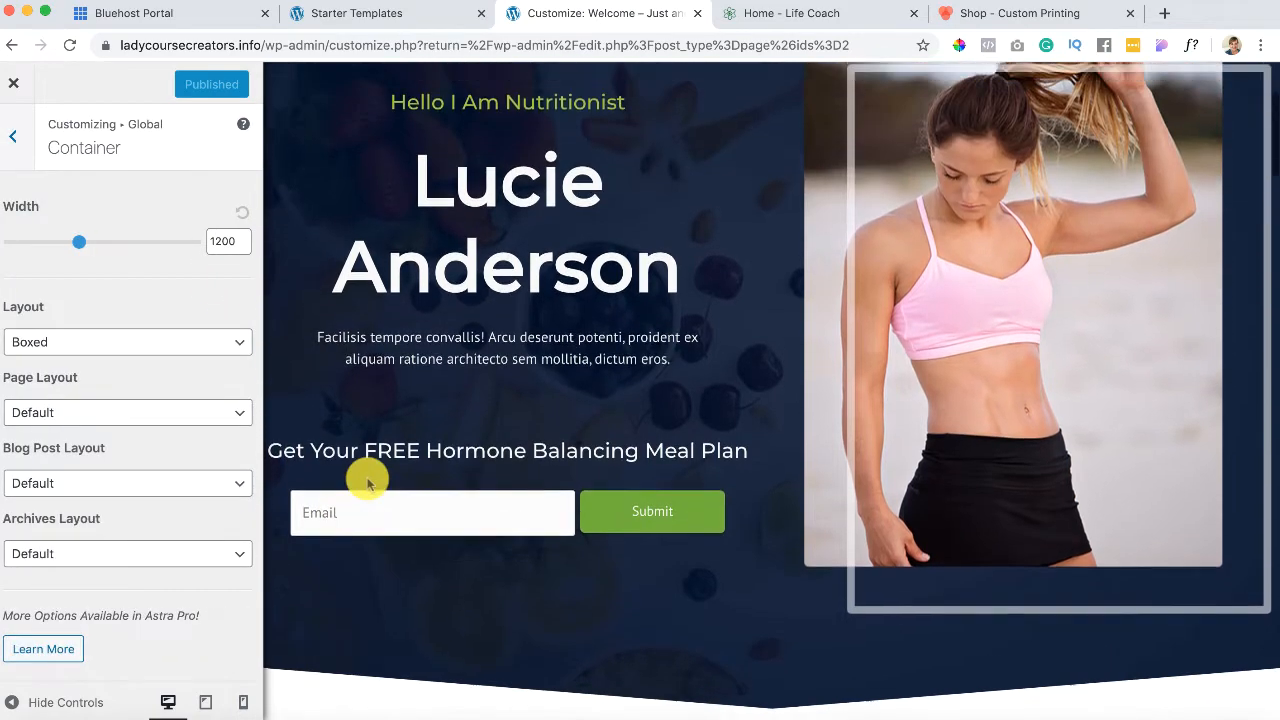
{"action": "scroll", "coordinate": [366, 478], "scroll_direction": "up", "scroll_amount": 1}
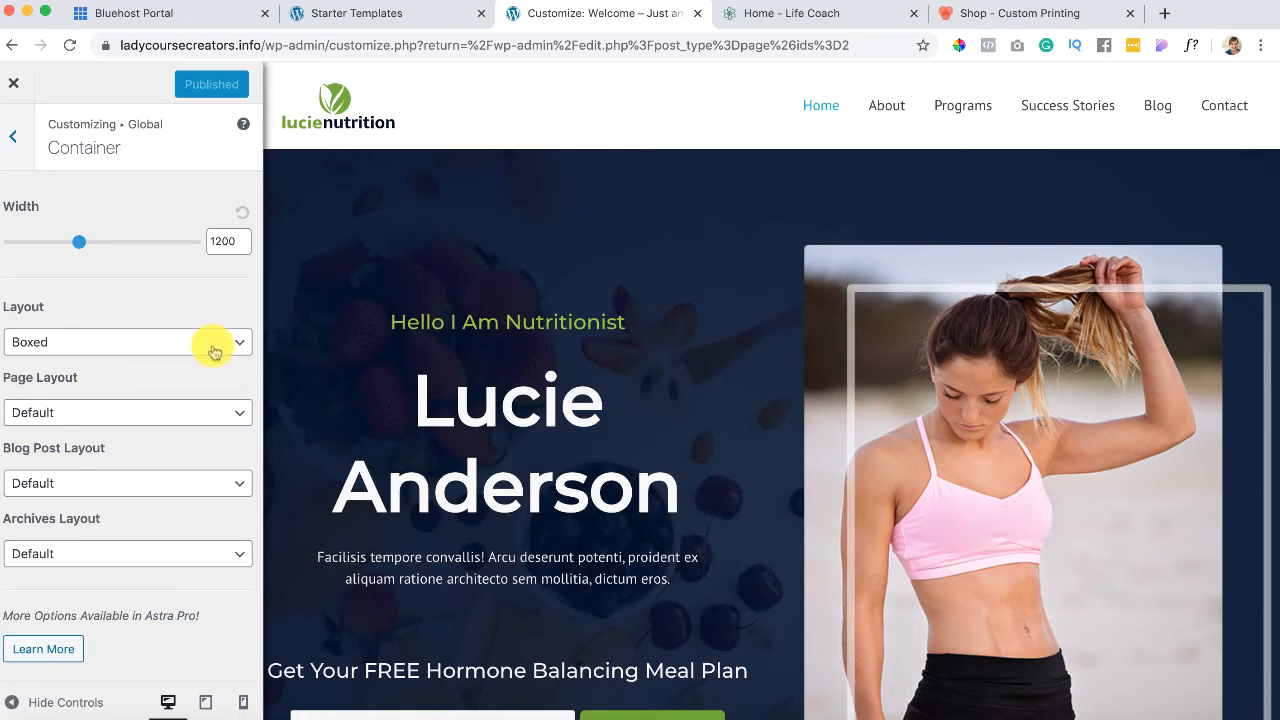
{"action": "scroll", "coordinate": [434, 366], "scroll_direction": "down", "scroll_amount": 5}
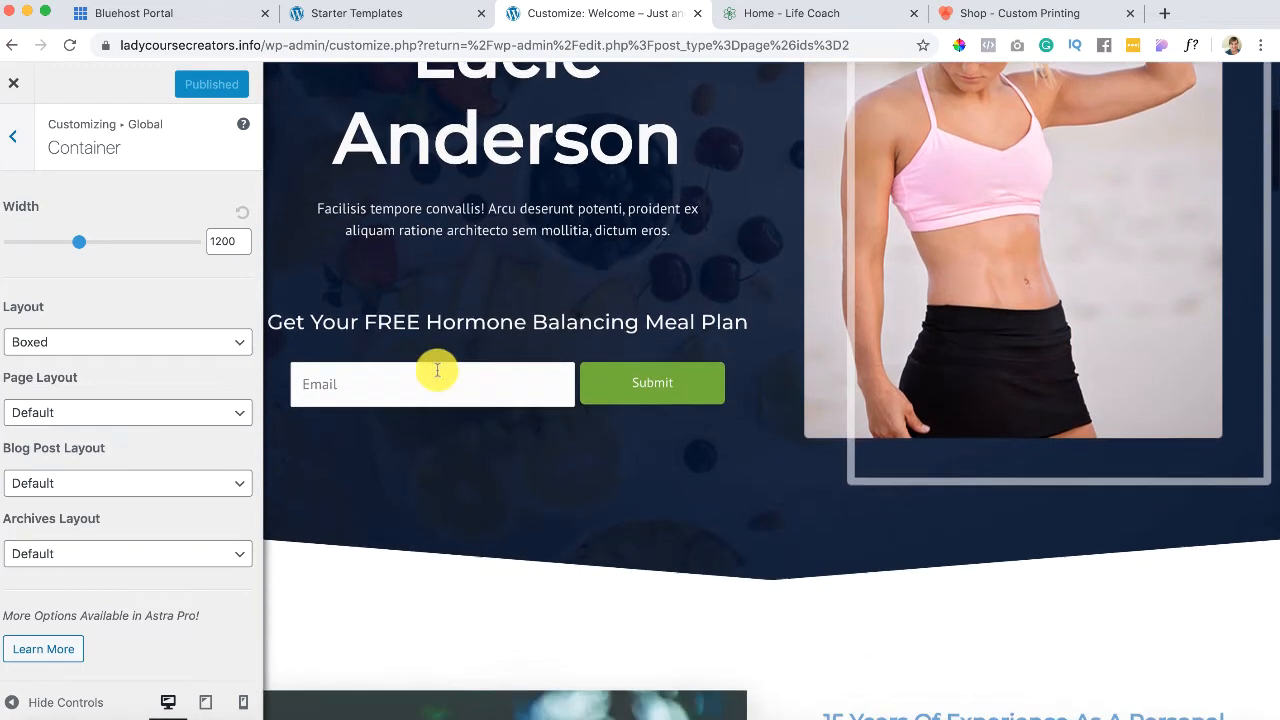
{"action": "scroll", "coordinate": [437, 371], "scroll_direction": "down", "scroll_amount": 5}
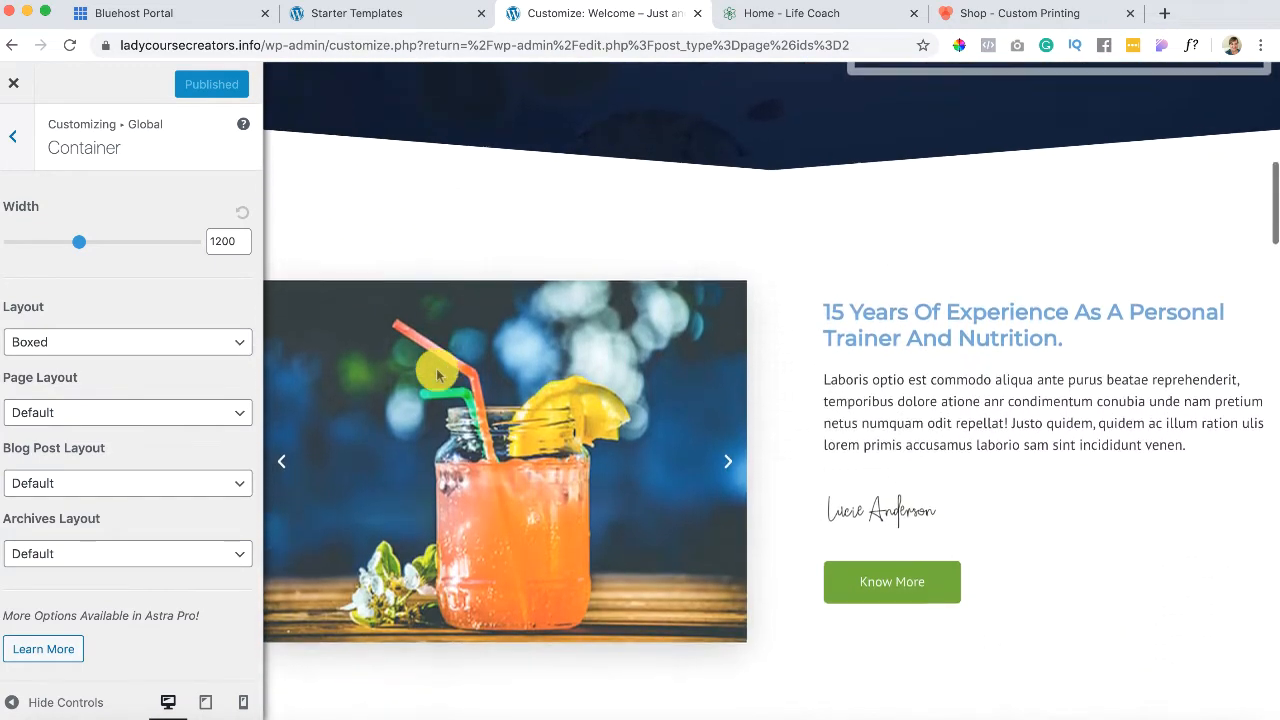
{"action": "left_click", "coordinate": [218, 346]}
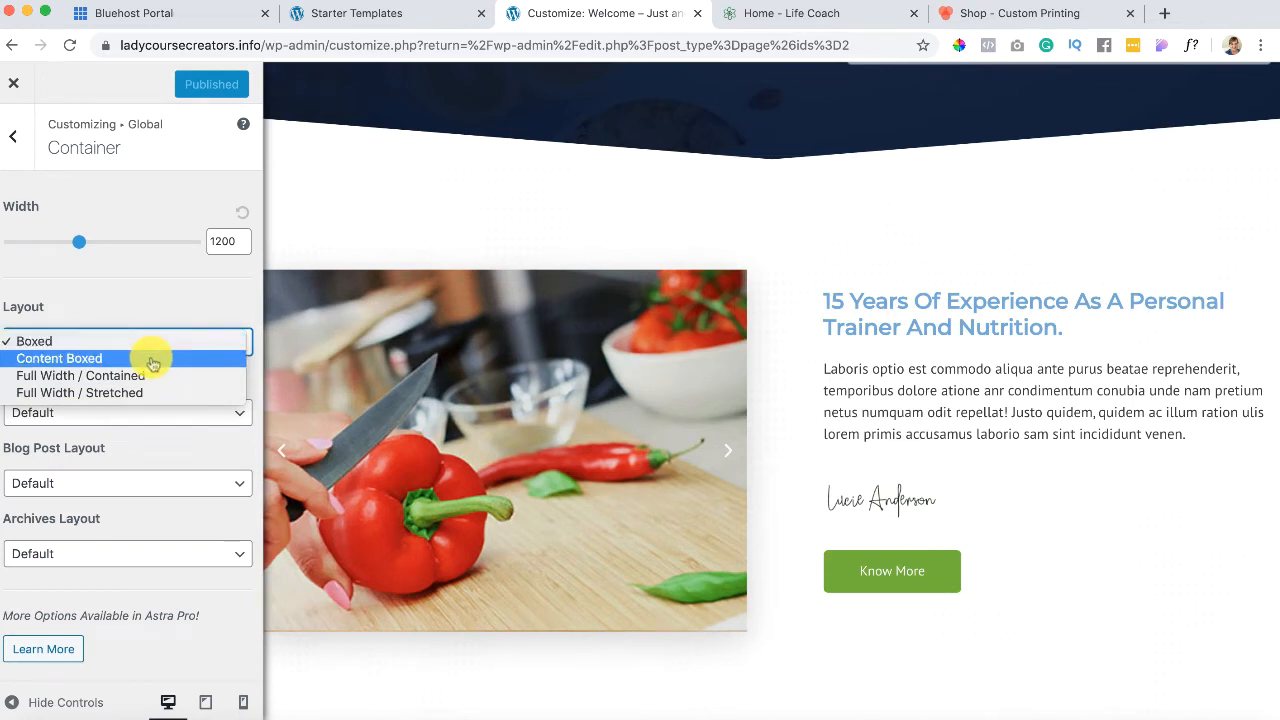
{"action": "left_click", "coordinate": [152, 362]}
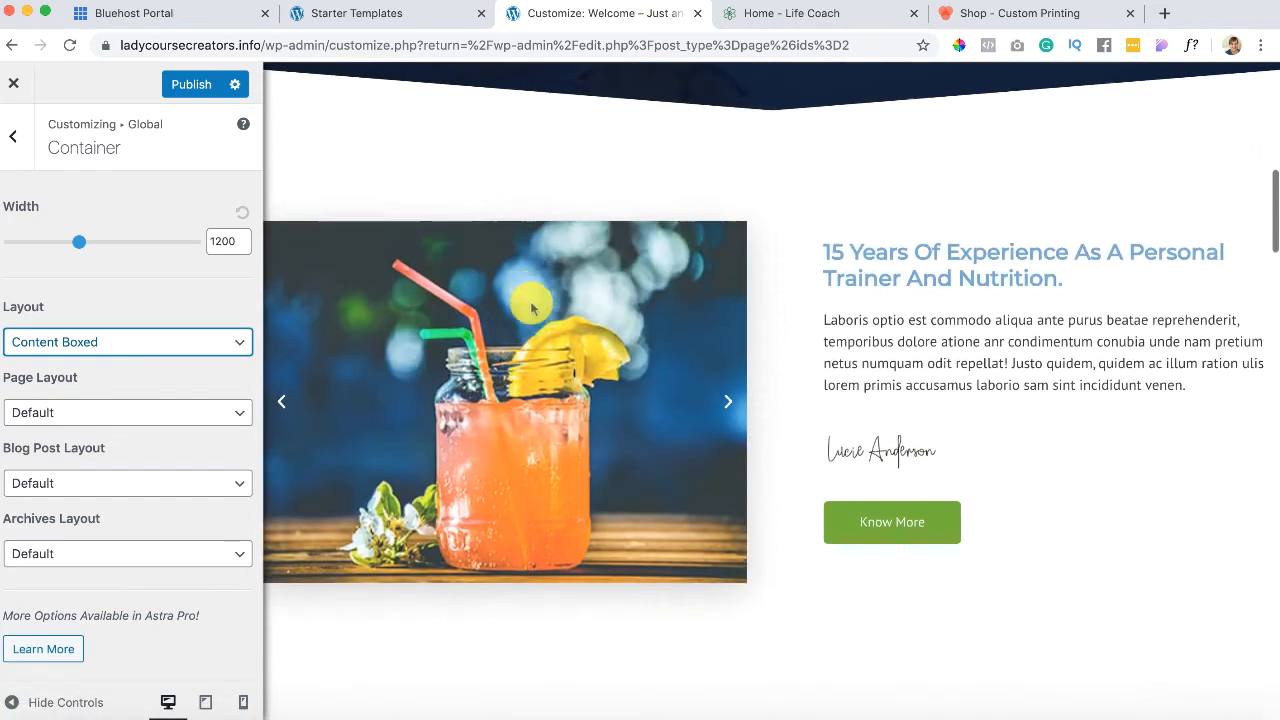
{"action": "scroll", "coordinate": [531, 307], "scroll_direction": "down", "scroll_amount": 4}
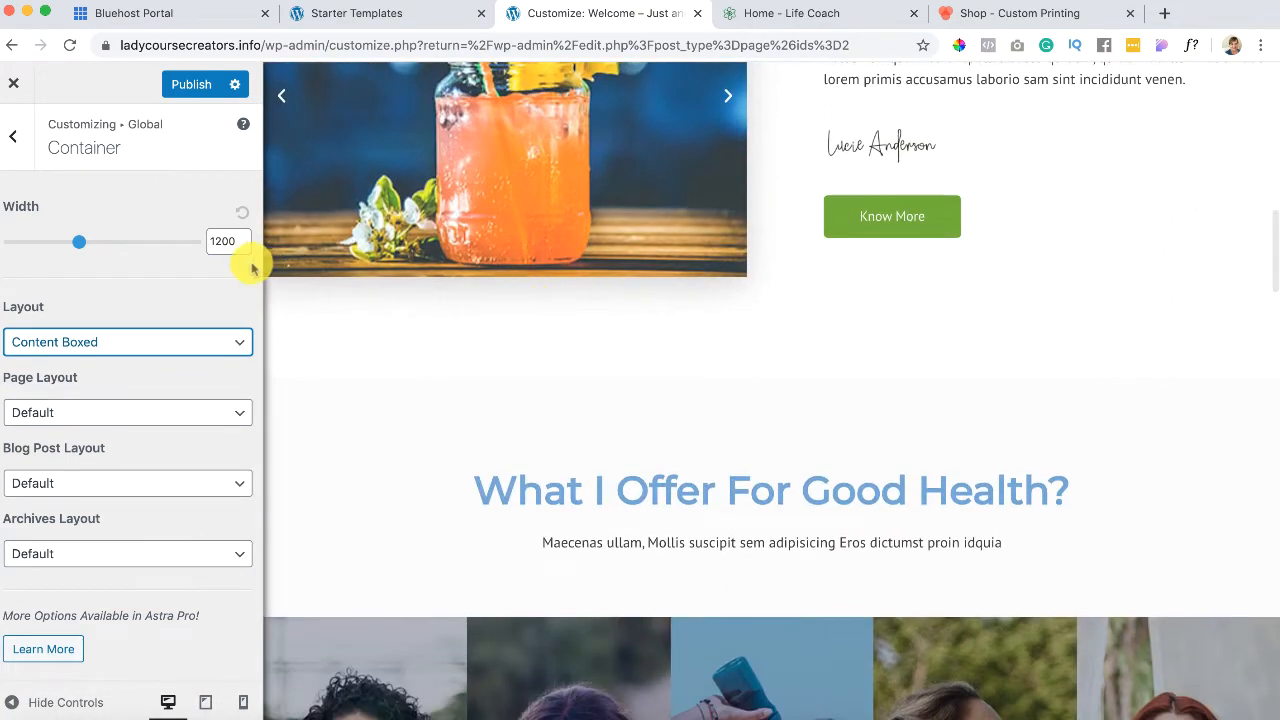
Step: Restore the global container layout to Boxed and check the content sections in the preview
{"action": "left_click", "coordinate": [209, 349]}
{"action": "left_click", "coordinate": [185, 326]}
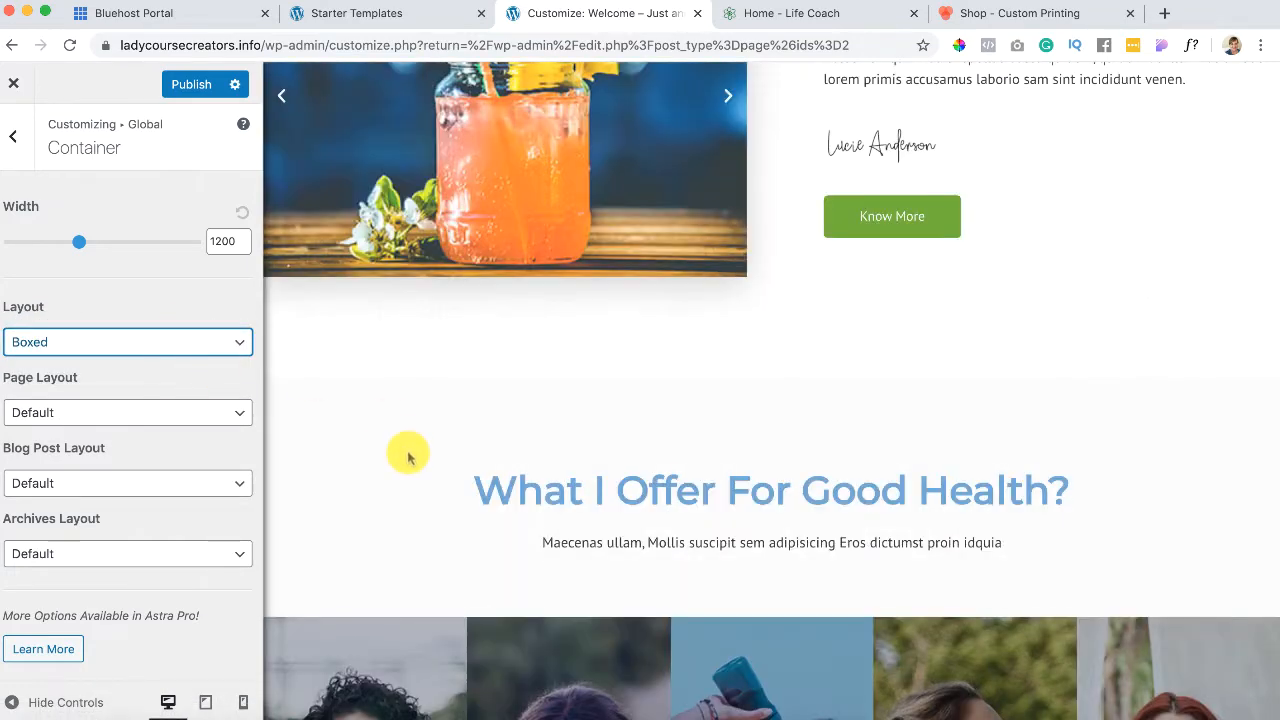
{"action": "scroll", "coordinate": [408, 457], "scroll_direction": "down", "scroll_amount": 5}
{"action": "scroll", "coordinate": [408, 457], "scroll_direction": "up", "scroll_amount": 5}
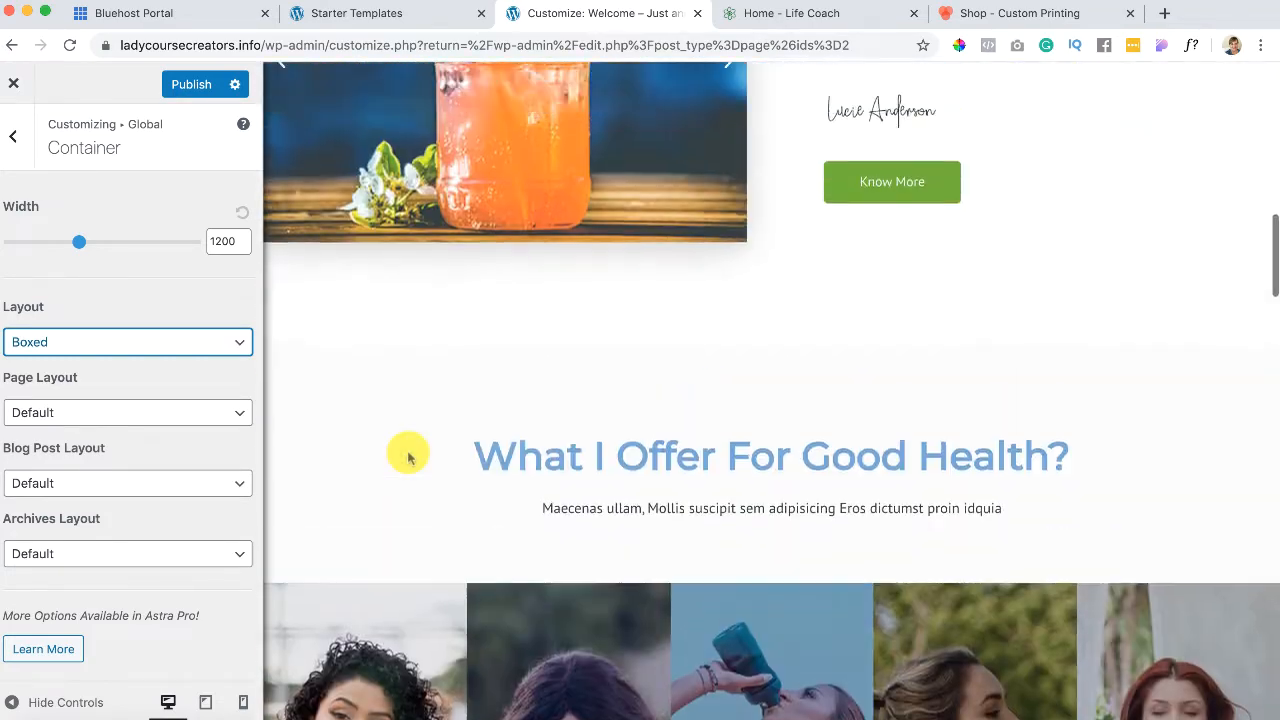
{"action": "scroll", "coordinate": [408, 457], "scroll_direction": "up", "scroll_amount": 2}
Step: Set the global buttons' normal background color to #00b3ce with the copied hex value and check the buttons in the preview
{"action": "left_click", "coordinate": [14, 138]}
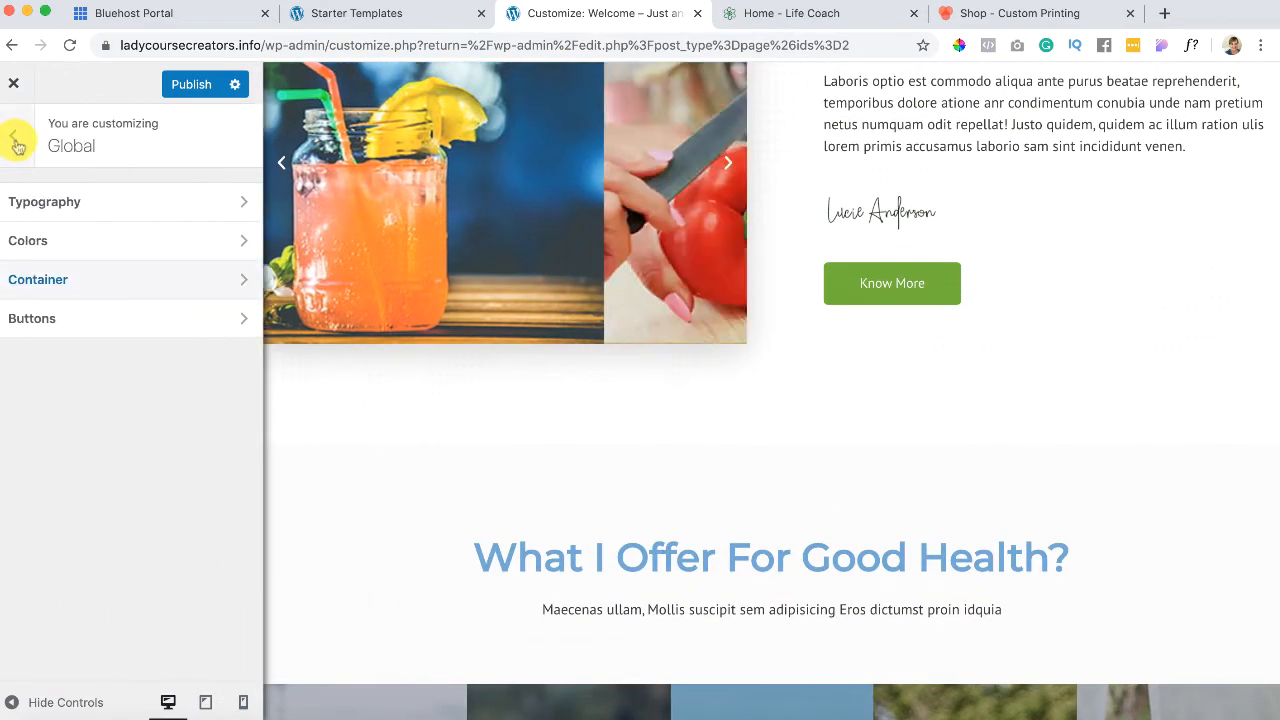
{"action": "left_click", "coordinate": [138, 318]}
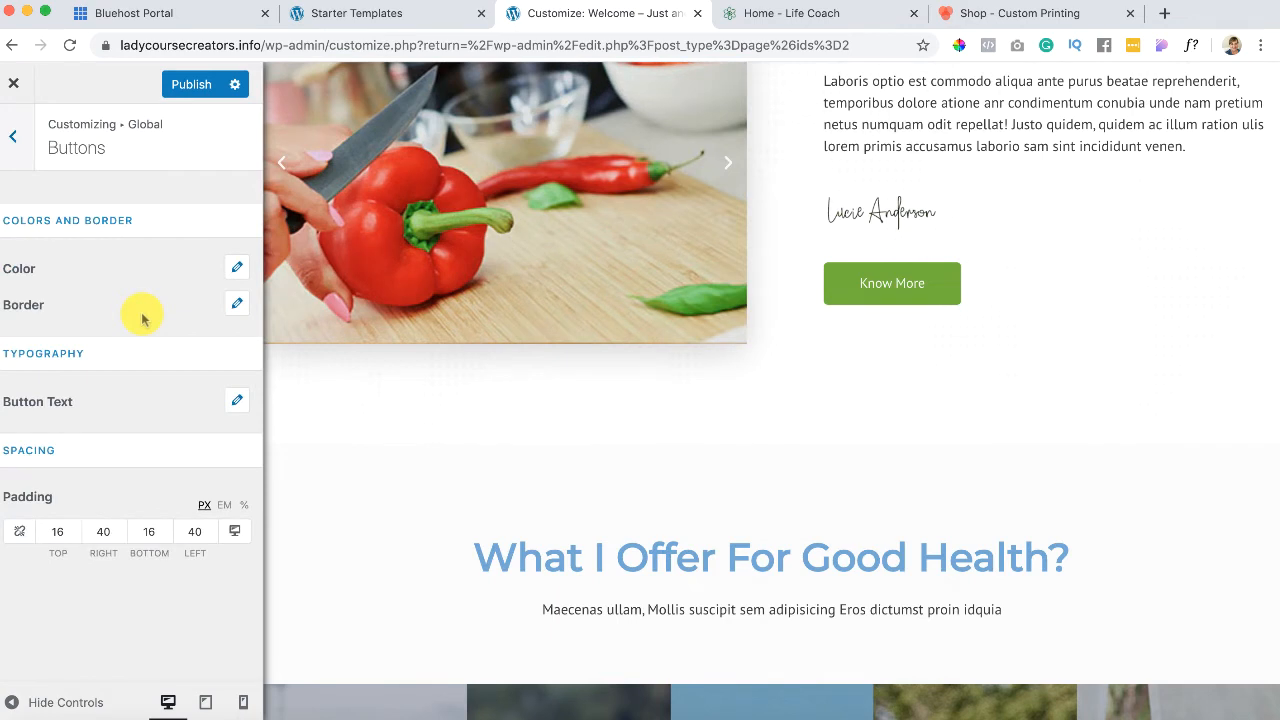
{"action": "left_click", "coordinate": [235, 269]}
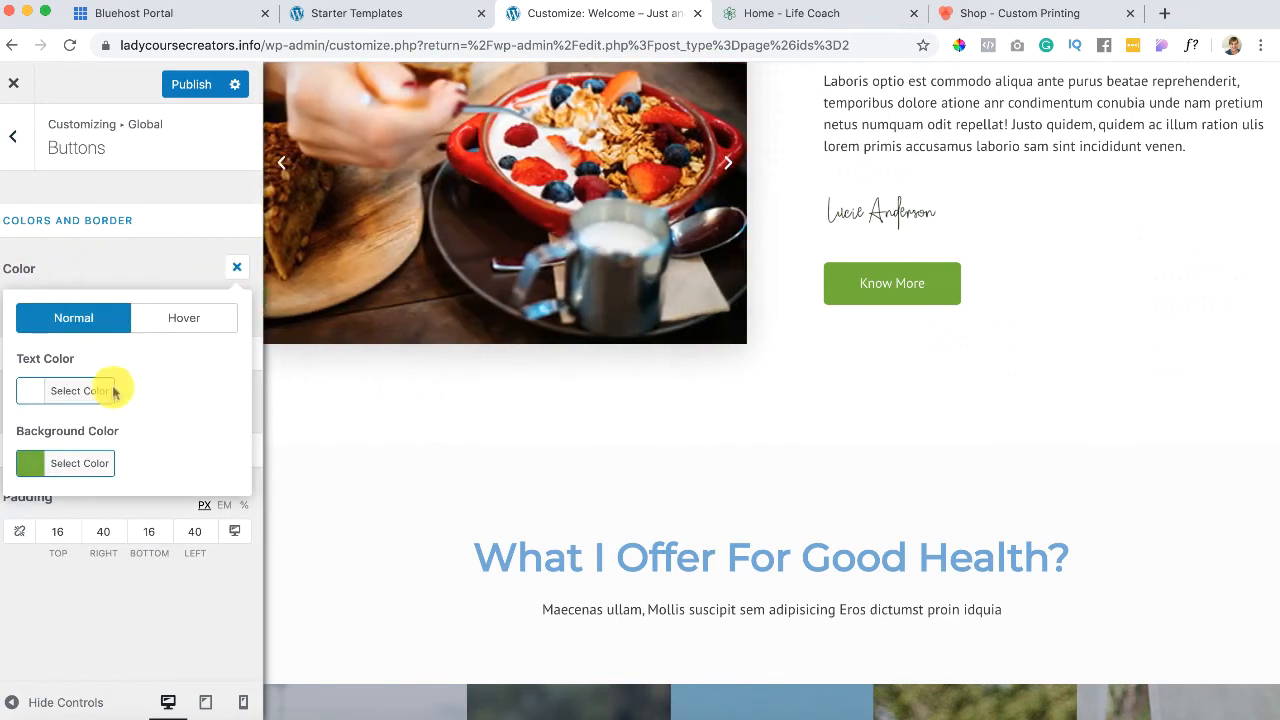
{"action": "left_click", "coordinate": [29, 463]}
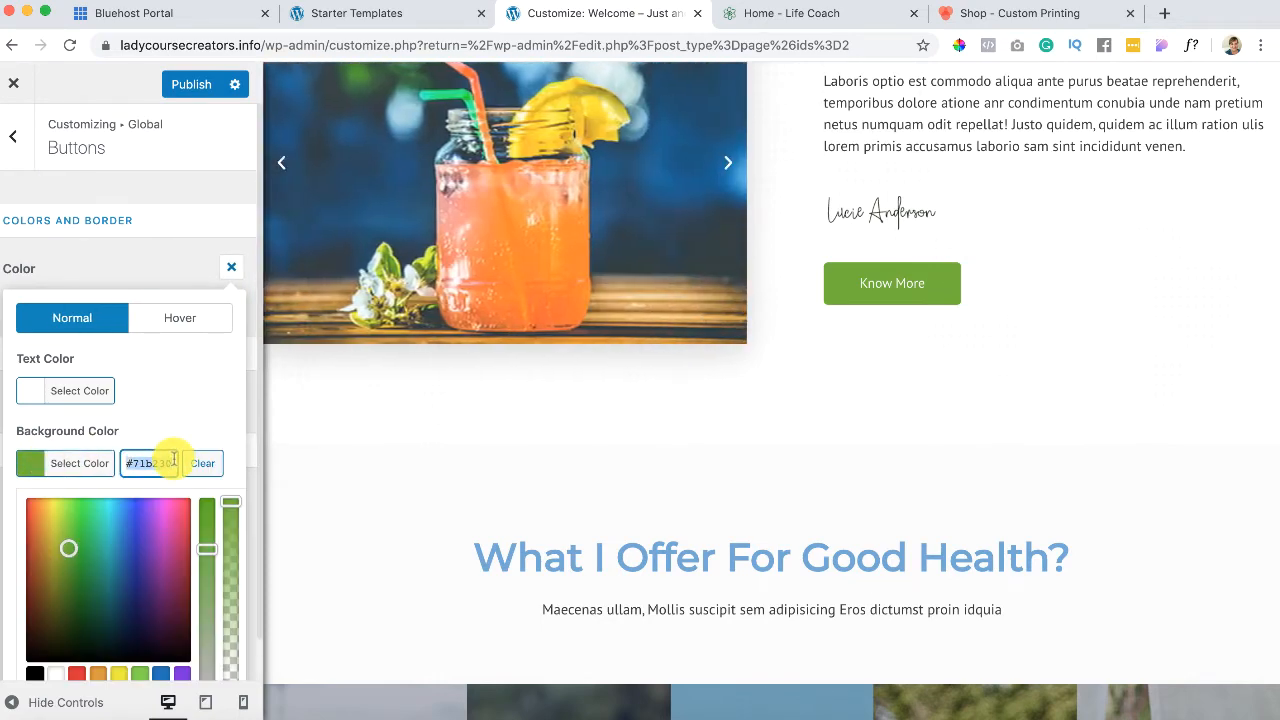
{"action": "key", "text": "super+v"}
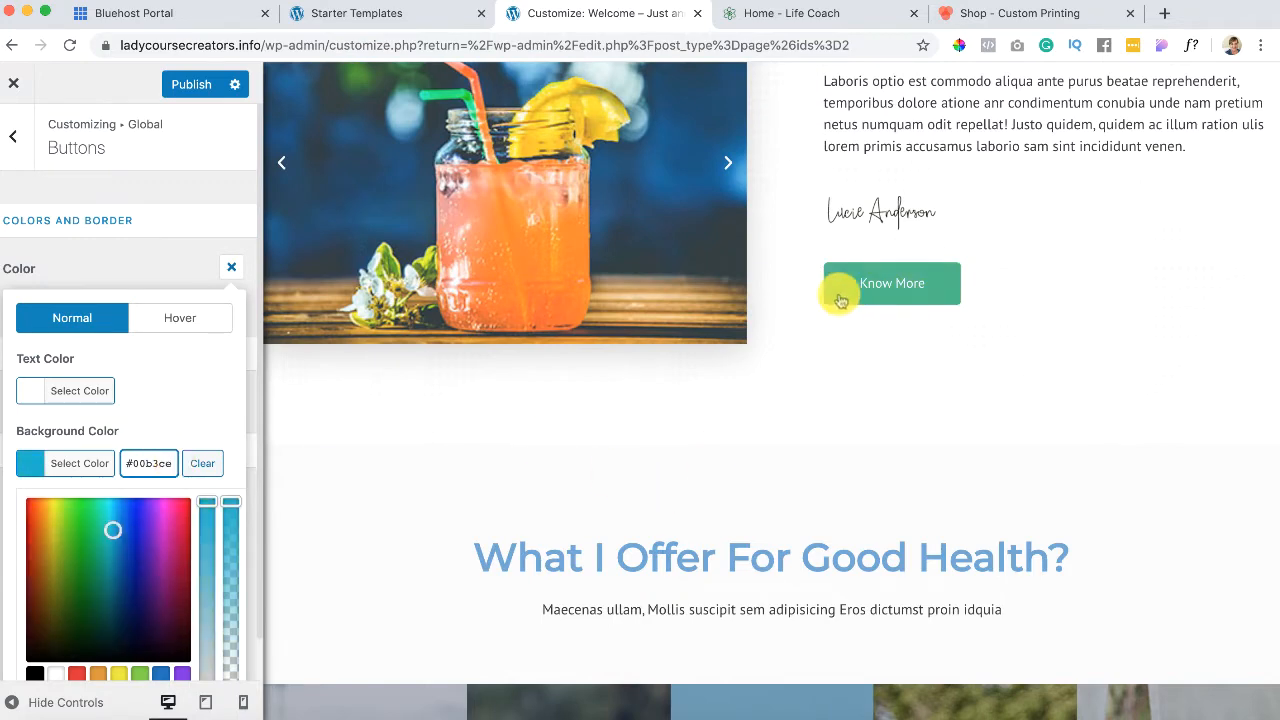
{"action": "scroll", "coordinate": [808, 445], "scroll_direction": "up", "scroll_amount": 1}
{"action": "scroll", "coordinate": [808, 440], "scroll_direction": "up", "scroll_amount": 10}
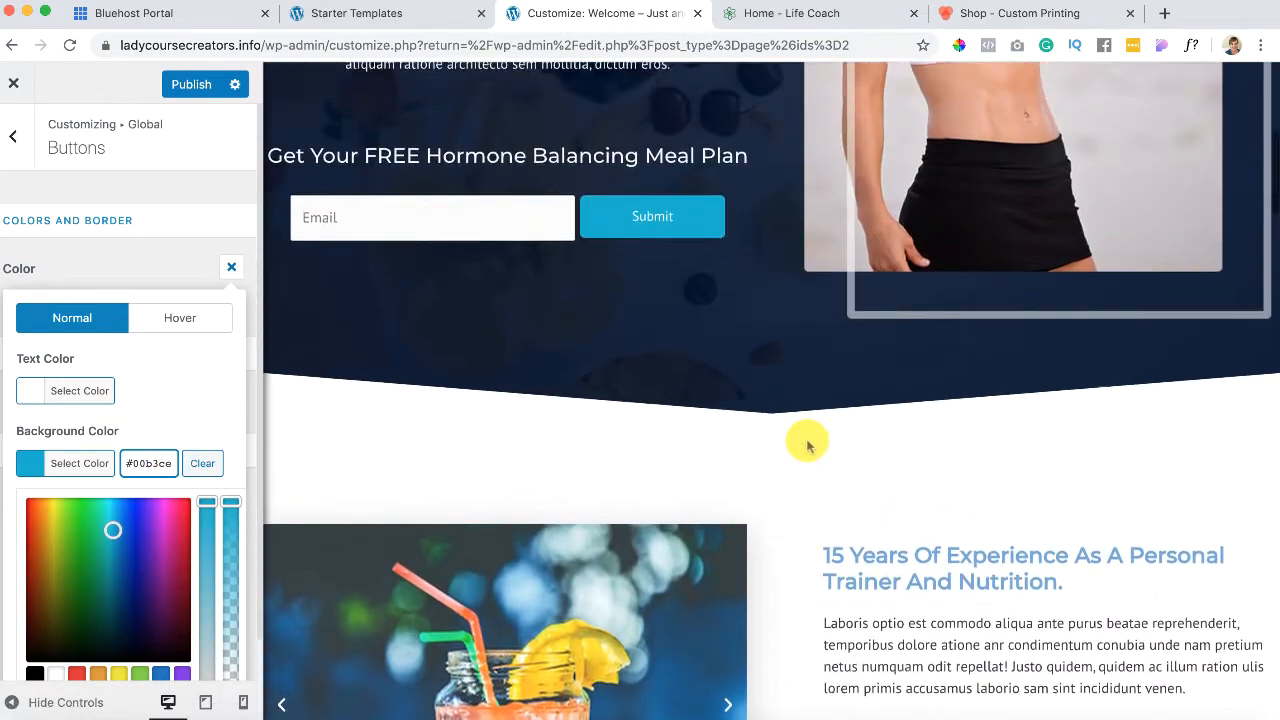
{"action": "scroll", "coordinate": [666, 400], "scroll_direction": "down", "scroll_amount": 1}
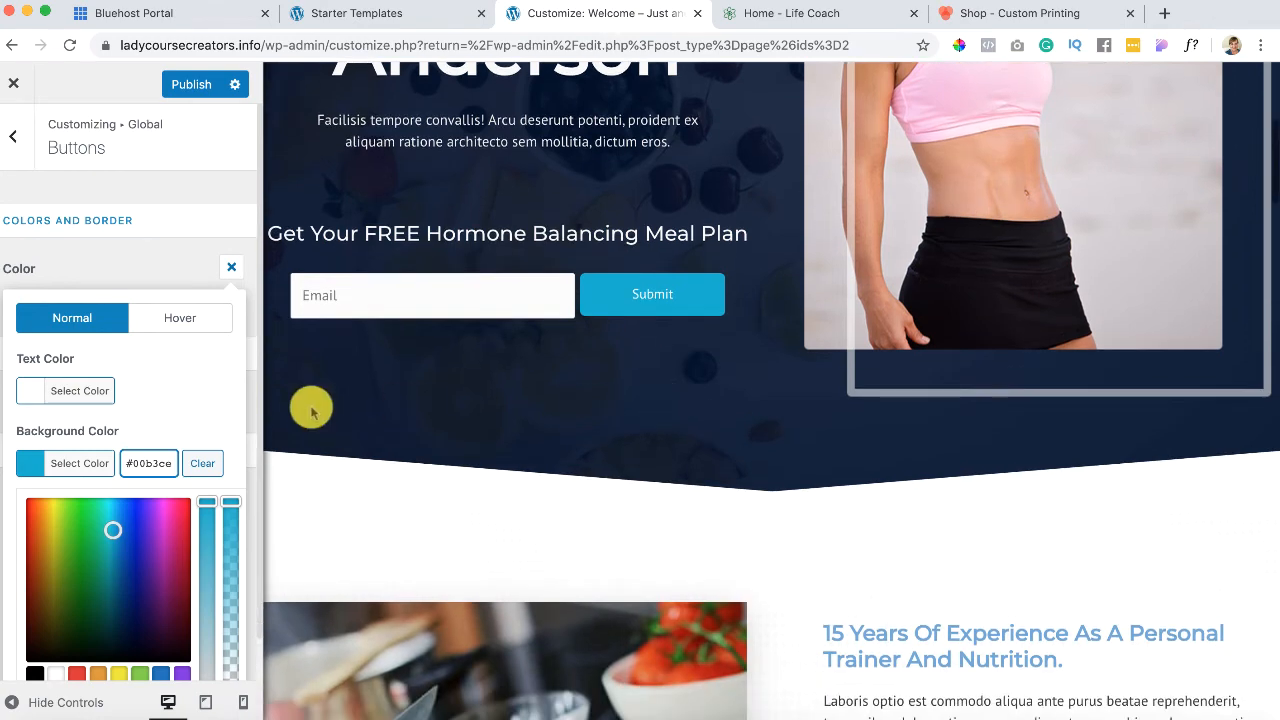
Step: Set the global buttons' normal text color to black (#000000) and check the Know More button in the preview
{"action": "left_click", "coordinate": [166, 372]}
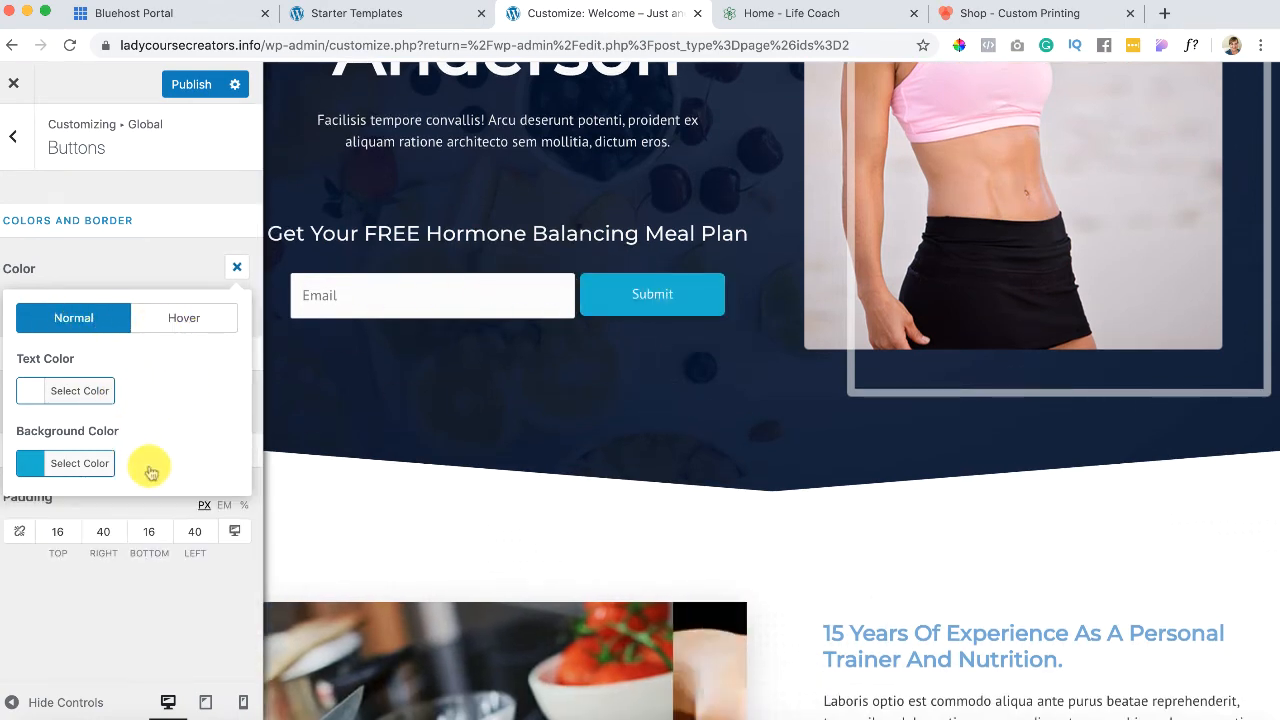
{"action": "left_click", "coordinate": [33, 392]}
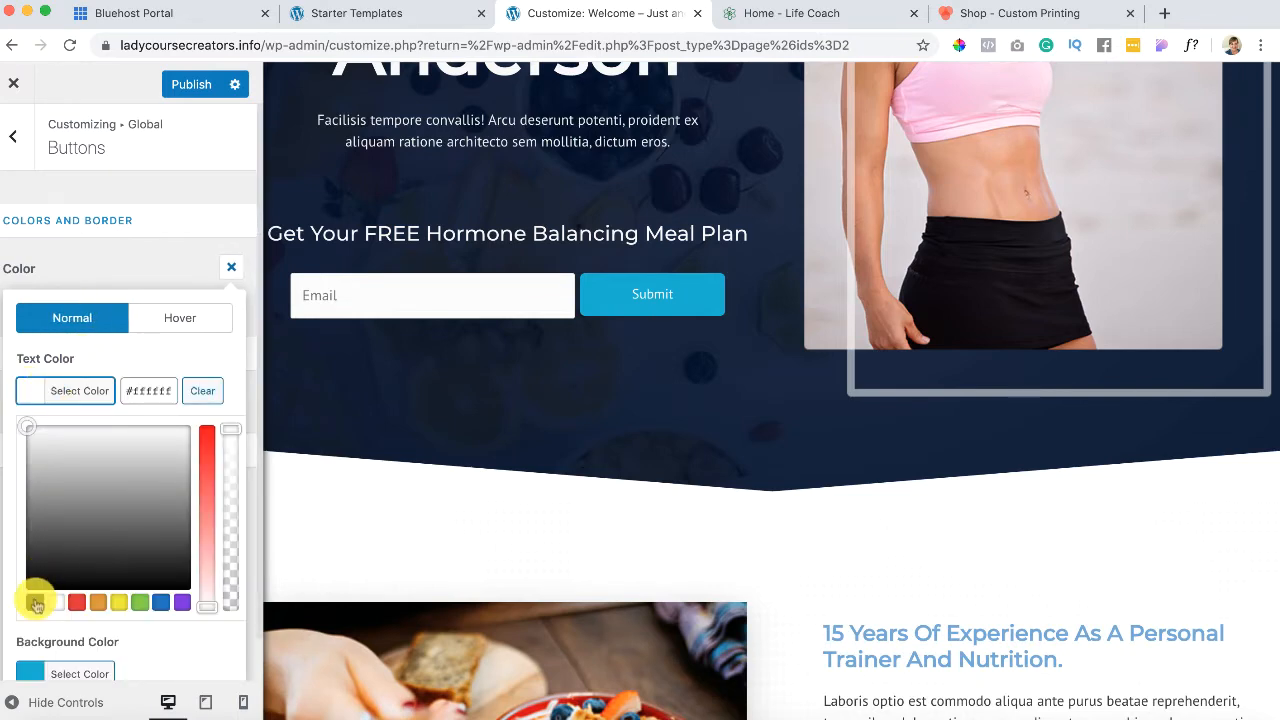
{"action": "left_click", "coordinate": [35, 602]}
{"action": "scroll", "coordinate": [486, 503], "scroll_direction": "down", "scroll_amount": 3}
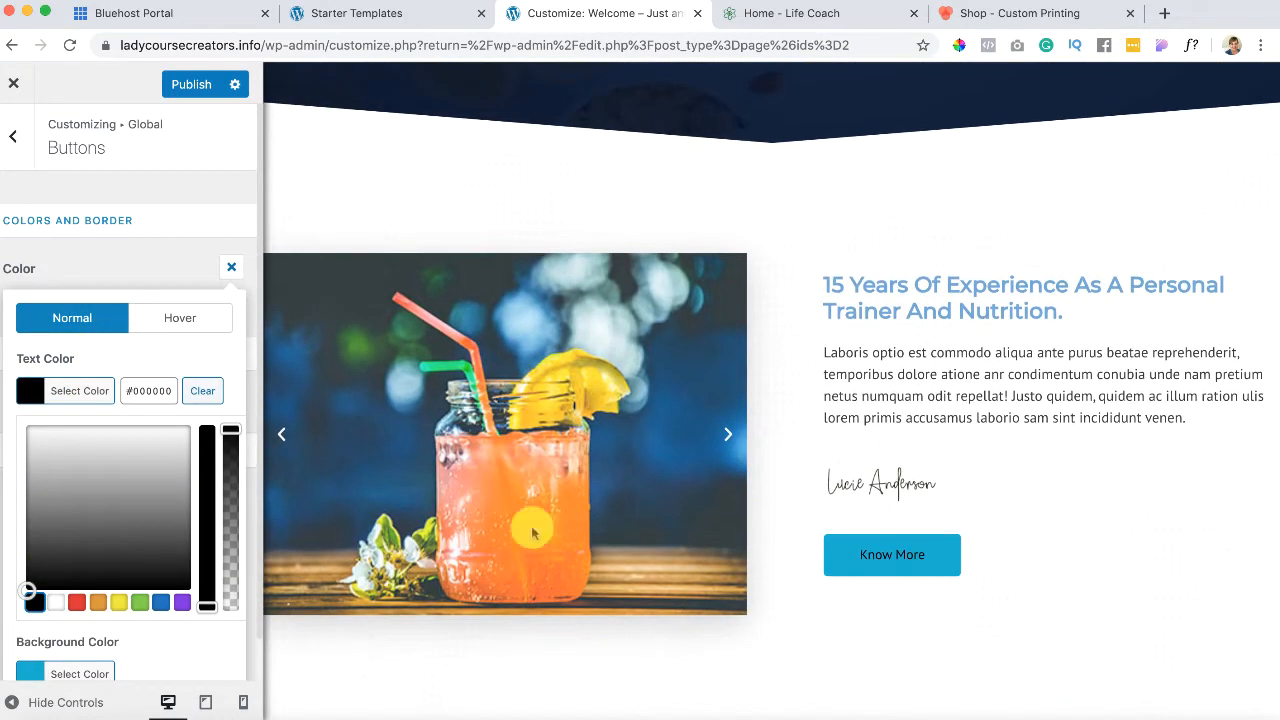
Step: Change the global buttons' hover background color to the preset blue and fine-tune its shade freehand
{"action": "left_click", "coordinate": [189, 316]}
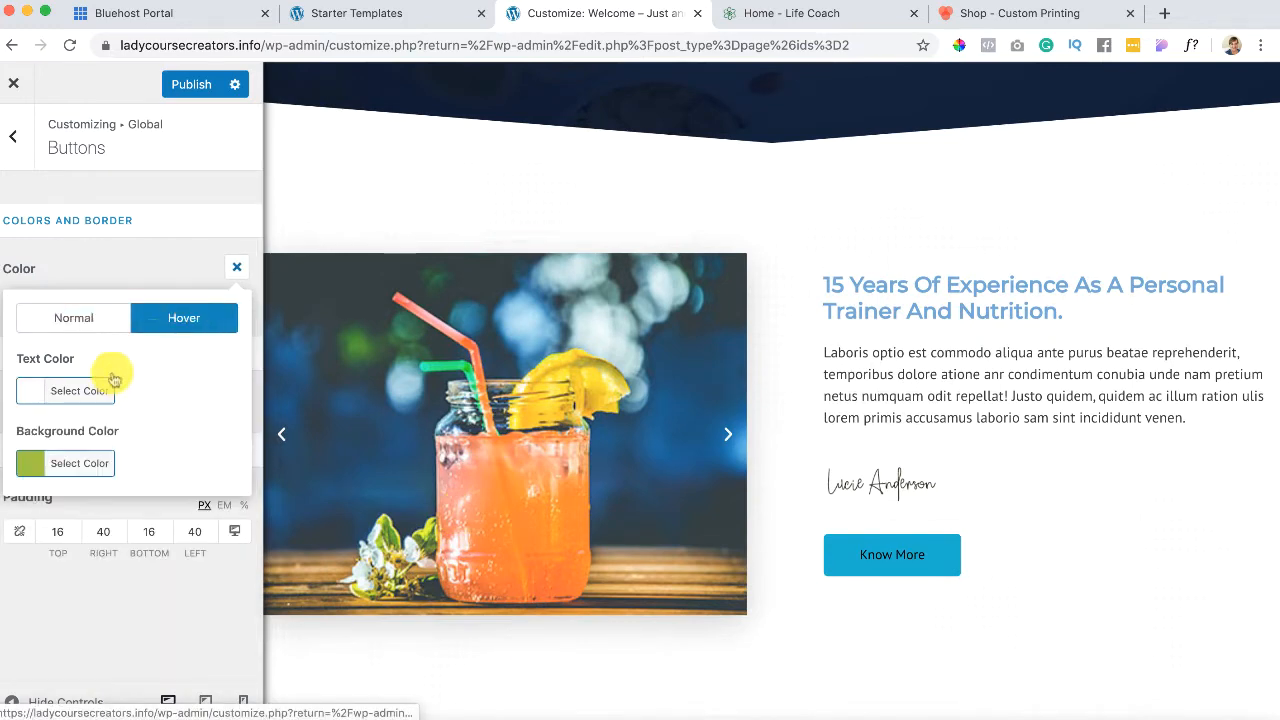
{"action": "left_click", "coordinate": [28, 463]}
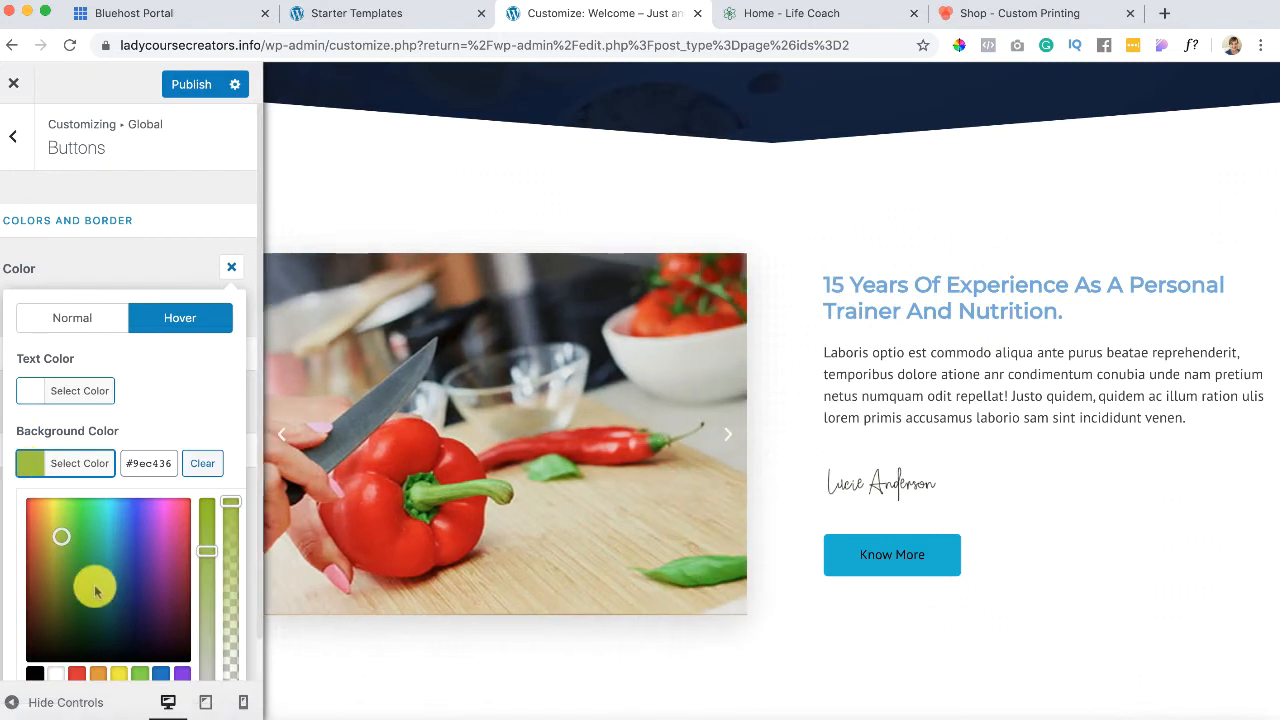
{"action": "scroll", "coordinate": [96, 588], "scroll_direction": "down", "scroll_amount": 2}
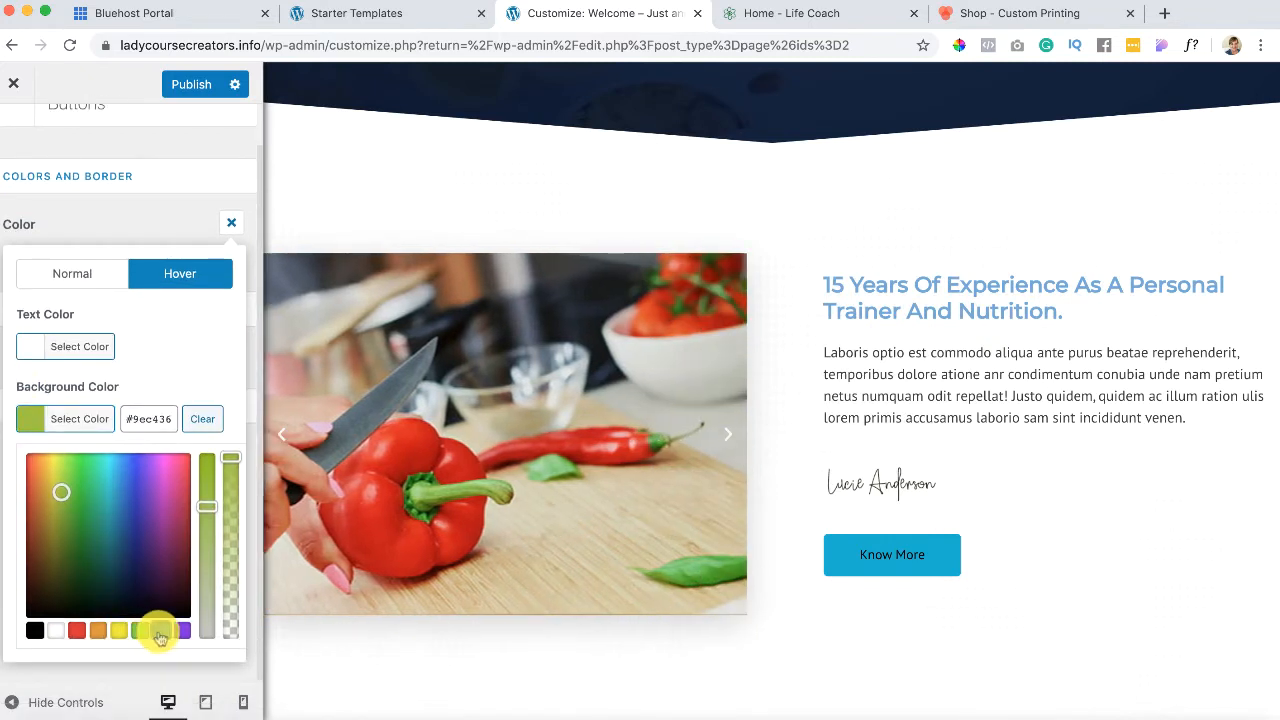
{"action": "left_click", "coordinate": [160, 630]}
{"action": "mouse_move", "coordinate": [102, 503]}
{"action": "left_mouse_down"}
{"action": "mouse_move", "coordinate": [131, 460]}
{"action": "mouse_move", "coordinate": [134, 537]}
{"action": "left_mouse_up"}
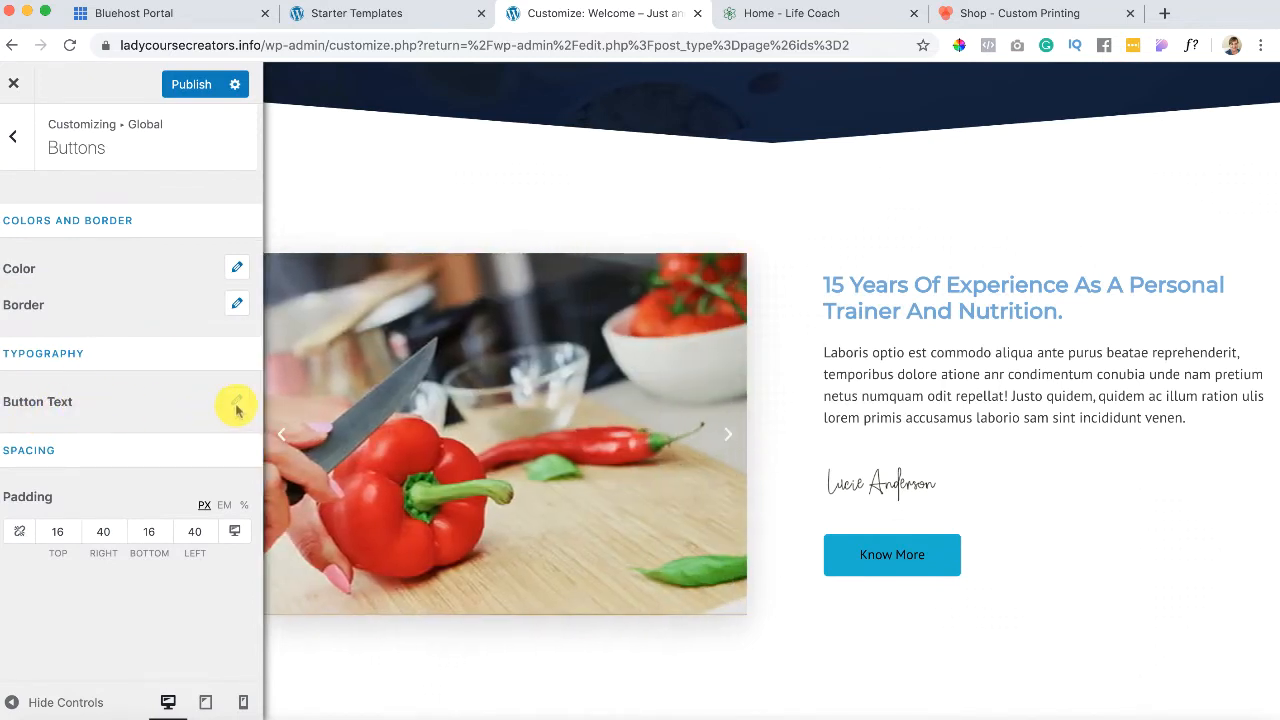
Step: Leave the global button settings and open the Header settings with the home page's header in view
{"action": "left_click", "coordinate": [14, 137]}
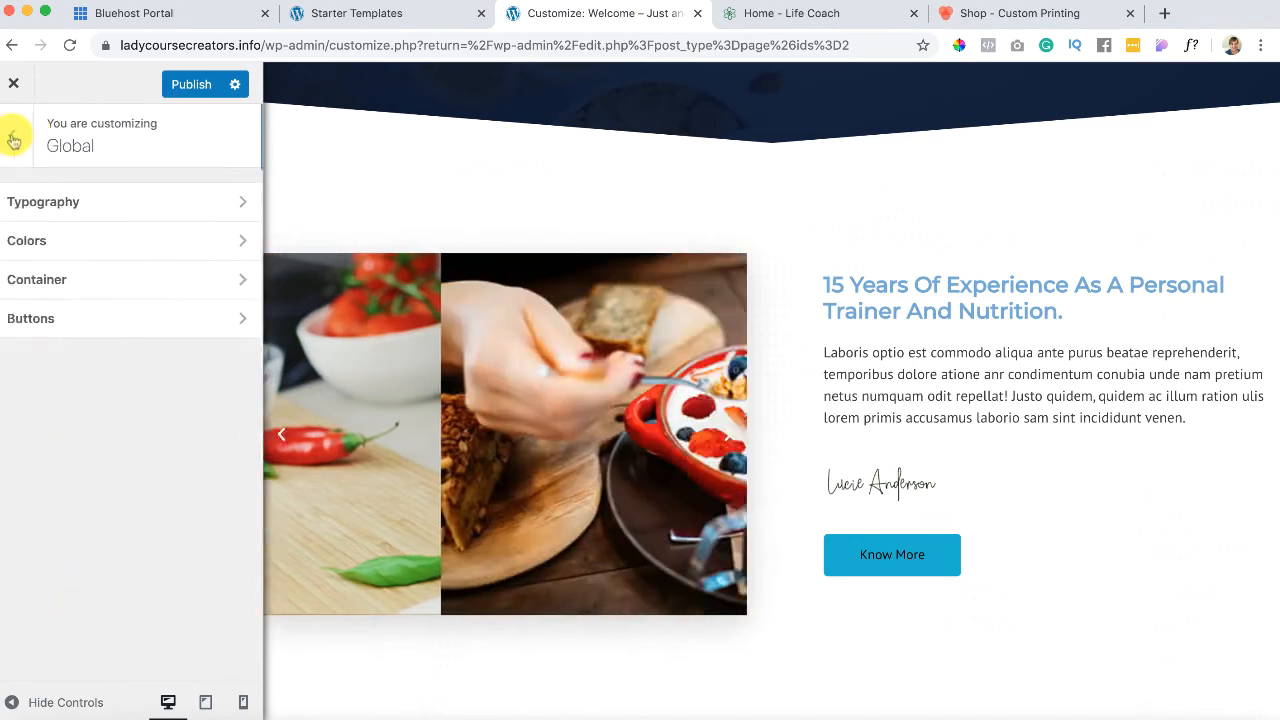
{"action": "left_click", "coordinate": [16, 140]}
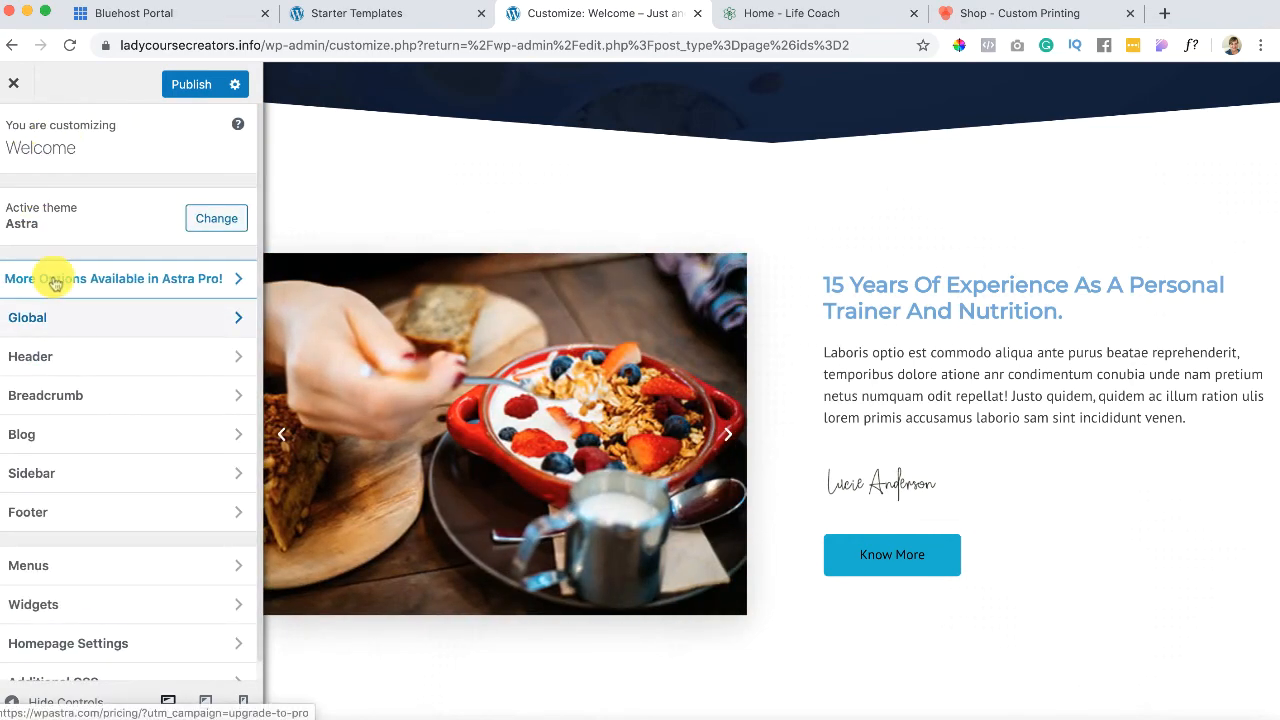
{"action": "left_click", "coordinate": [120, 364]}
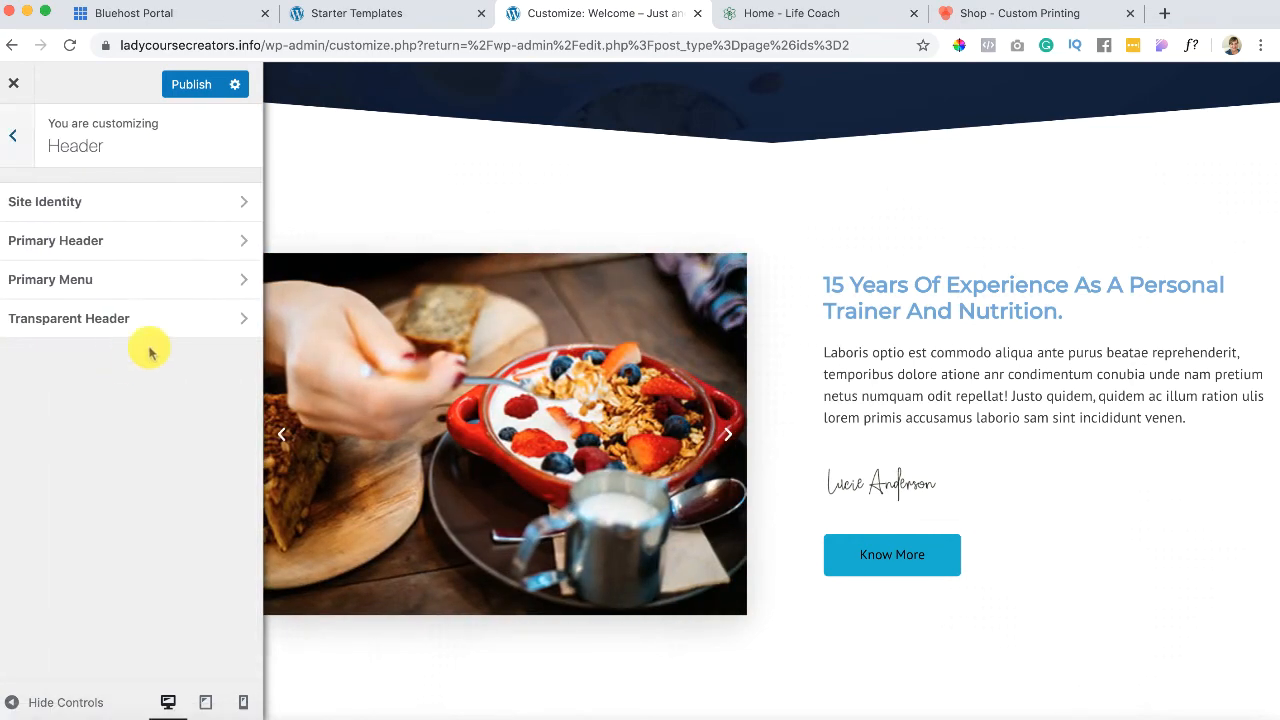
{"action": "scroll", "coordinate": [471, 309], "scroll_direction": "up", "scroll_amount": 10}
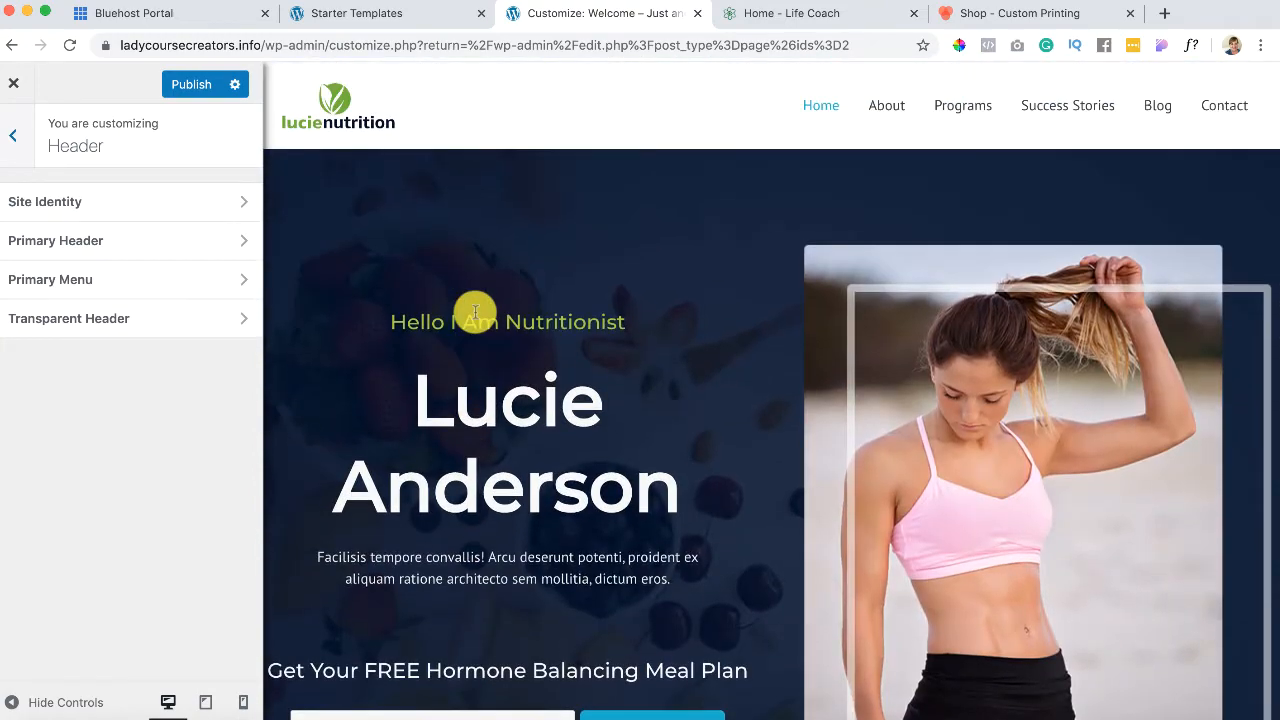
Step: Open the header's Site Identity settings and examine the logo upload options and suggested image dimensions, cancelling the file selection
{"action": "left_click", "coordinate": [242, 205]}
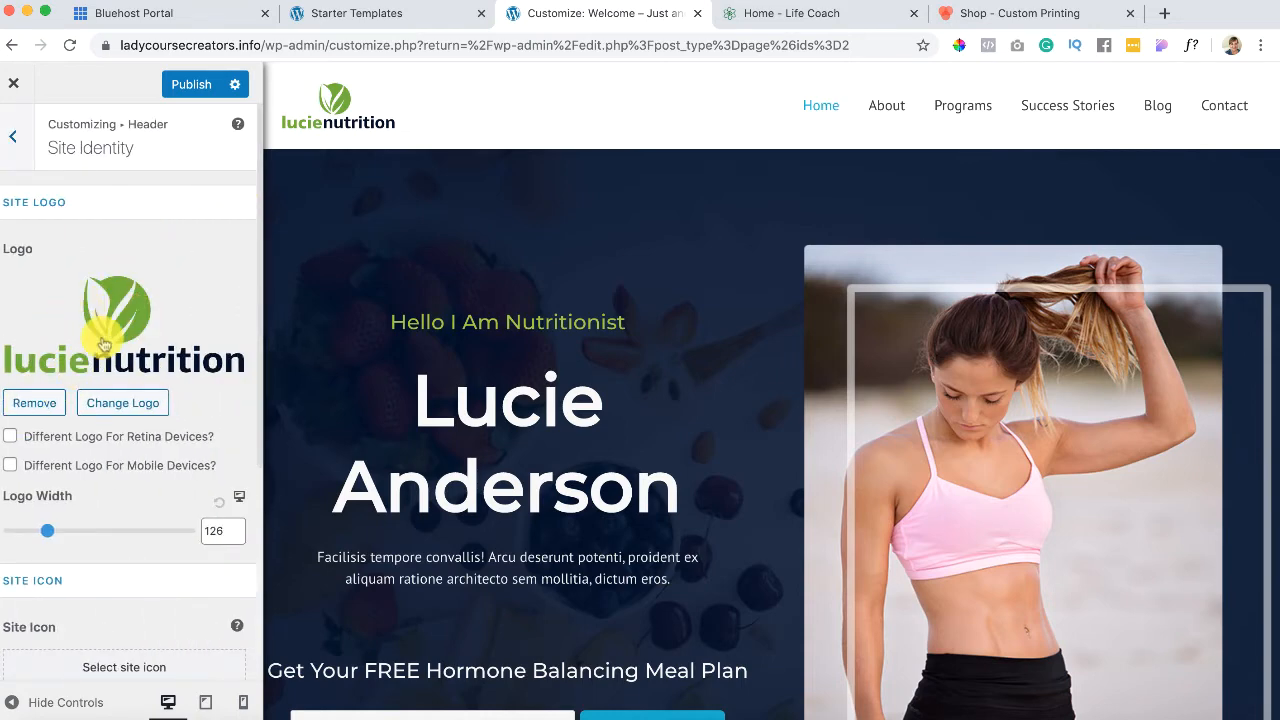
{"action": "left_click", "coordinate": [112, 406]}
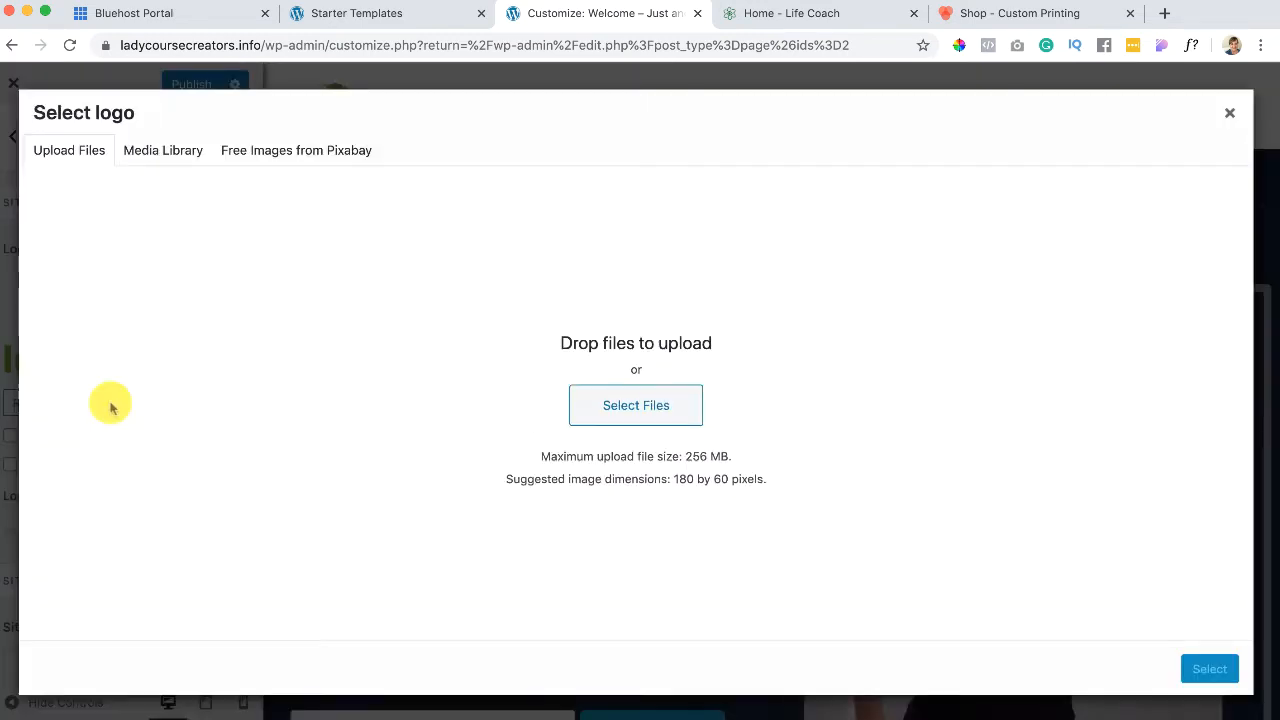
{"action": "left_click", "coordinate": [623, 406]}
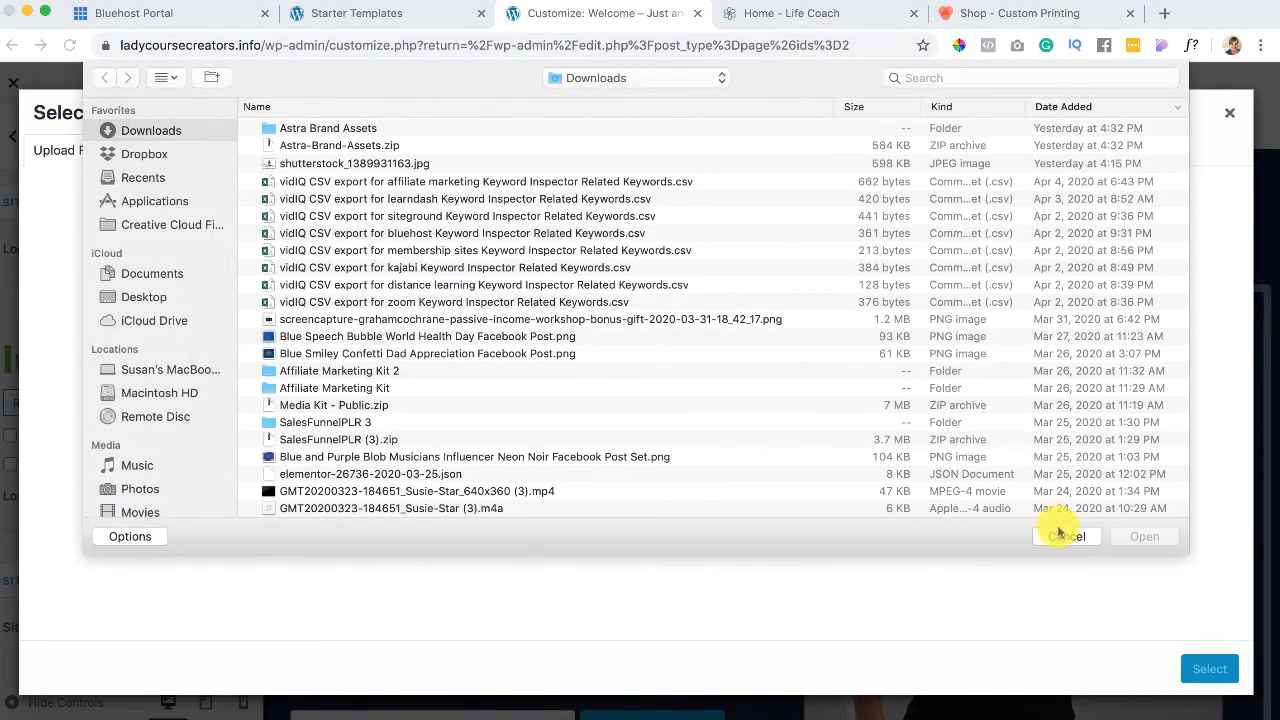
{"action": "left_click", "coordinate": [1062, 534]}
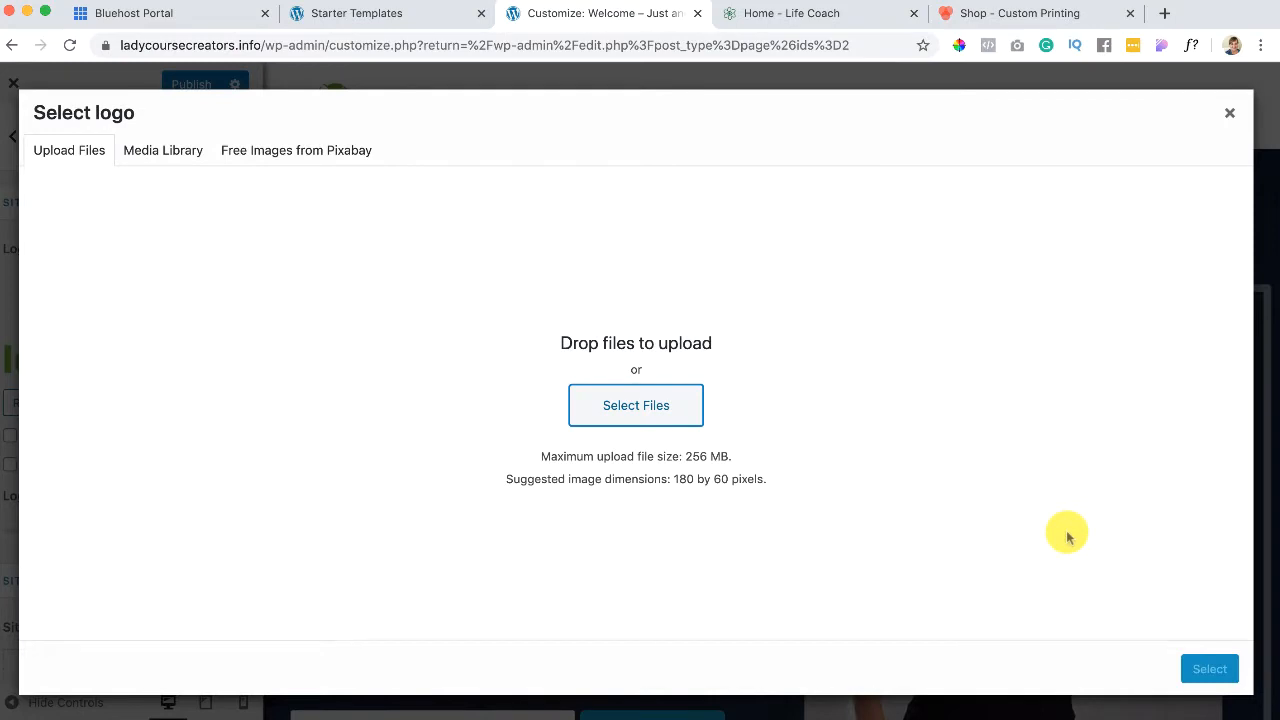
{"action": "left_click_drag", "start_coordinate": [671, 480], "coordinate": [780, 483]}
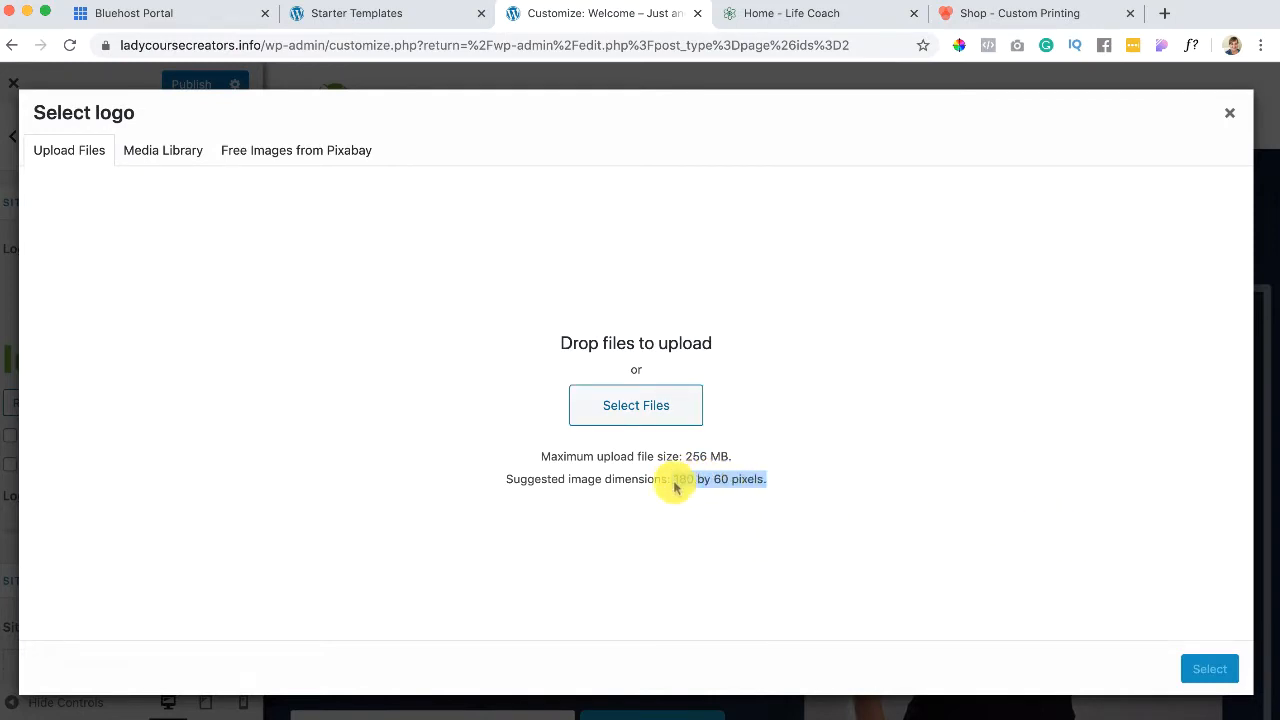
{"action": "left_click", "coordinate": [308, 386]}
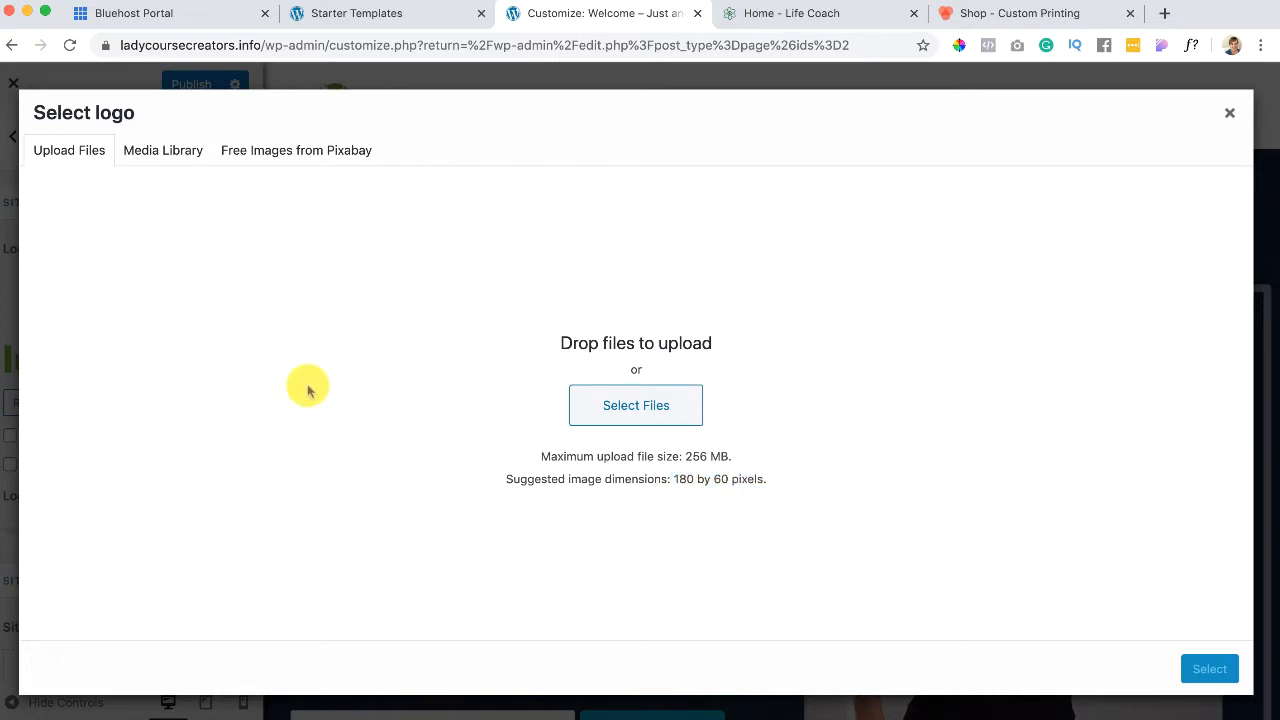
Step: Browse the media library for available logo images and close the logo selection without choosing one
{"action": "left_click", "coordinate": [167, 158]}
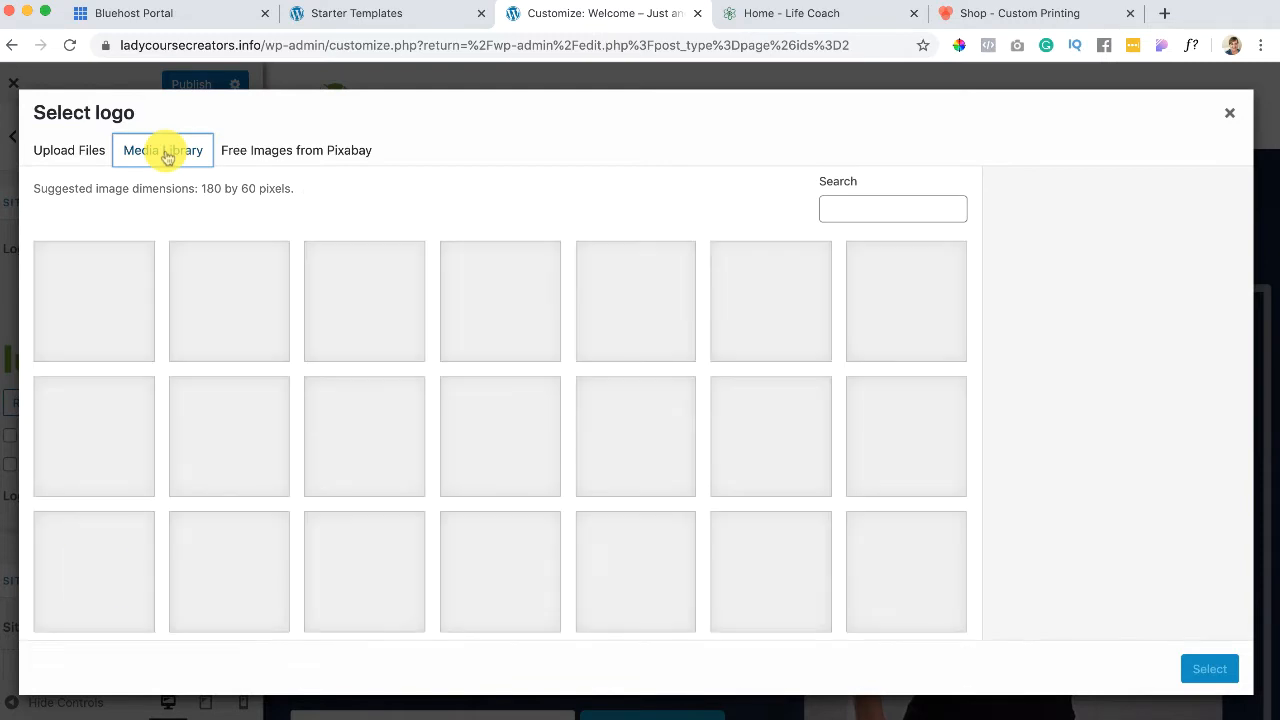
{"action": "scroll", "coordinate": [180, 323], "scroll_direction": "down", "scroll_amount": 2}
{"action": "scroll", "coordinate": [184, 330], "scroll_direction": "down", "scroll_amount": 4}
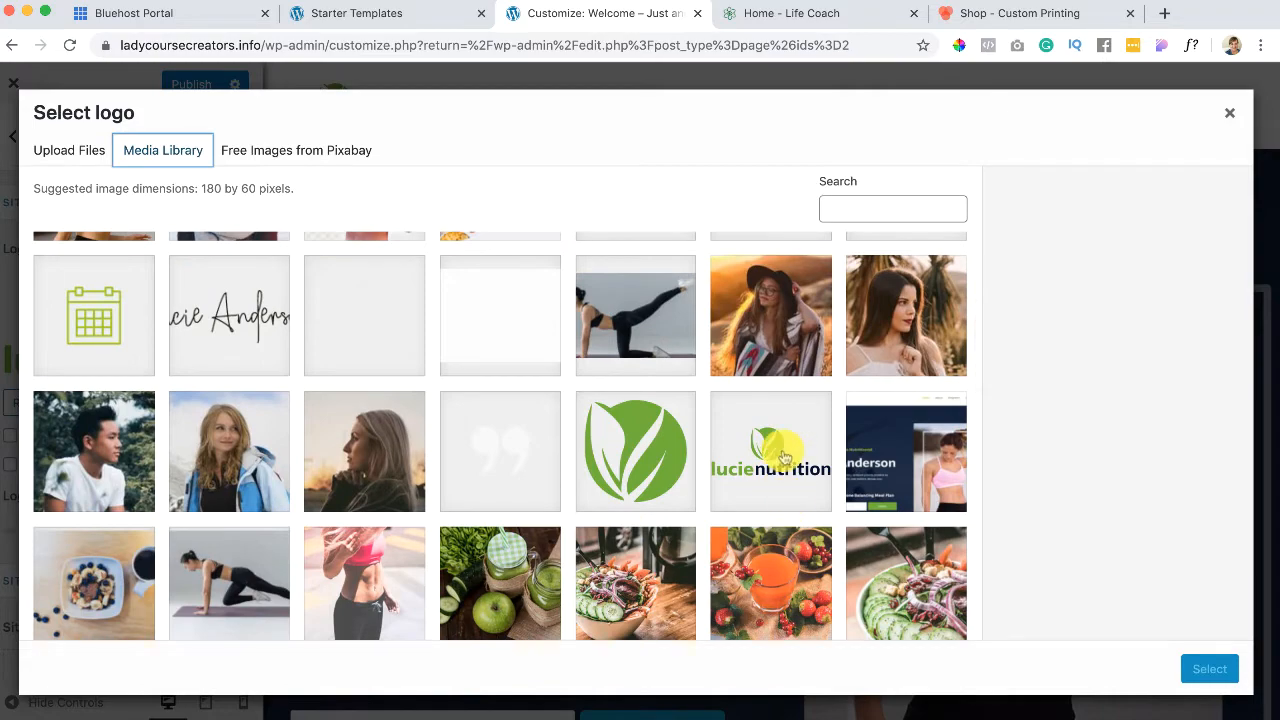
{"action": "scroll", "coordinate": [784, 490], "scroll_direction": "down", "scroll_amount": 3}
{"action": "scroll", "coordinate": [784, 457], "scroll_direction": "down", "scroll_amount": 5}
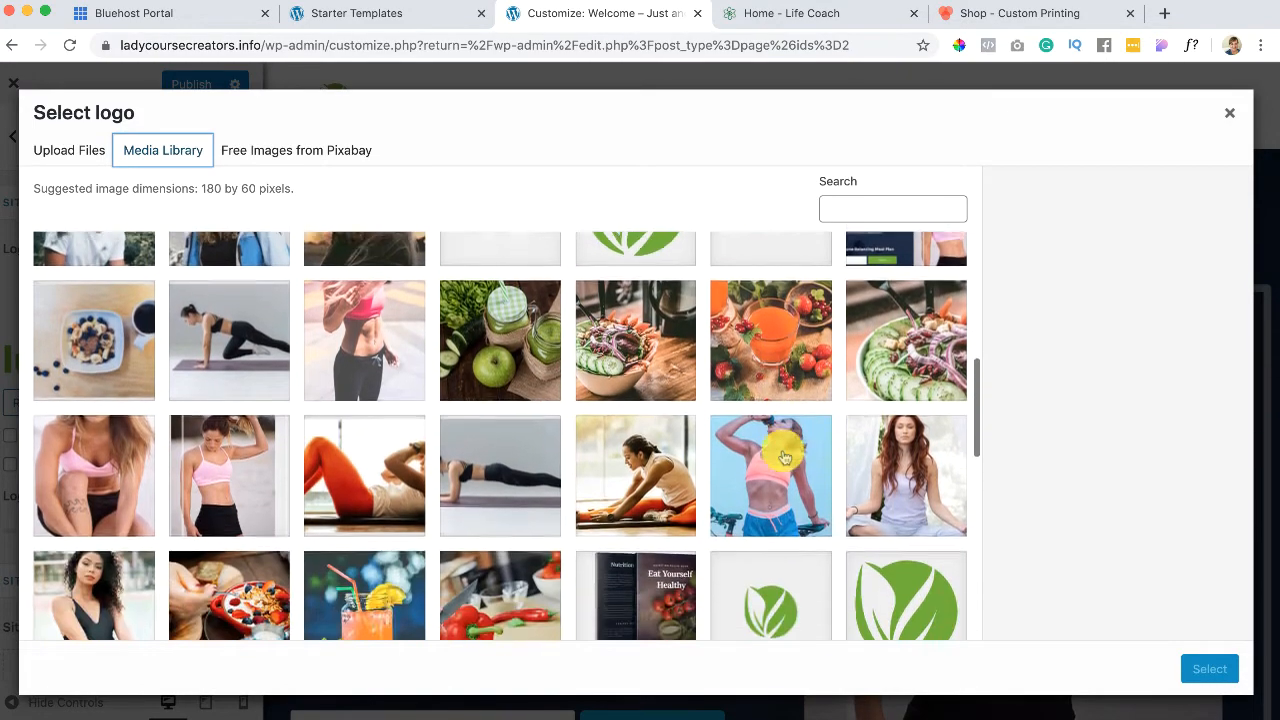
{"action": "scroll", "coordinate": [784, 457], "scroll_direction": "down", "scroll_amount": 10}
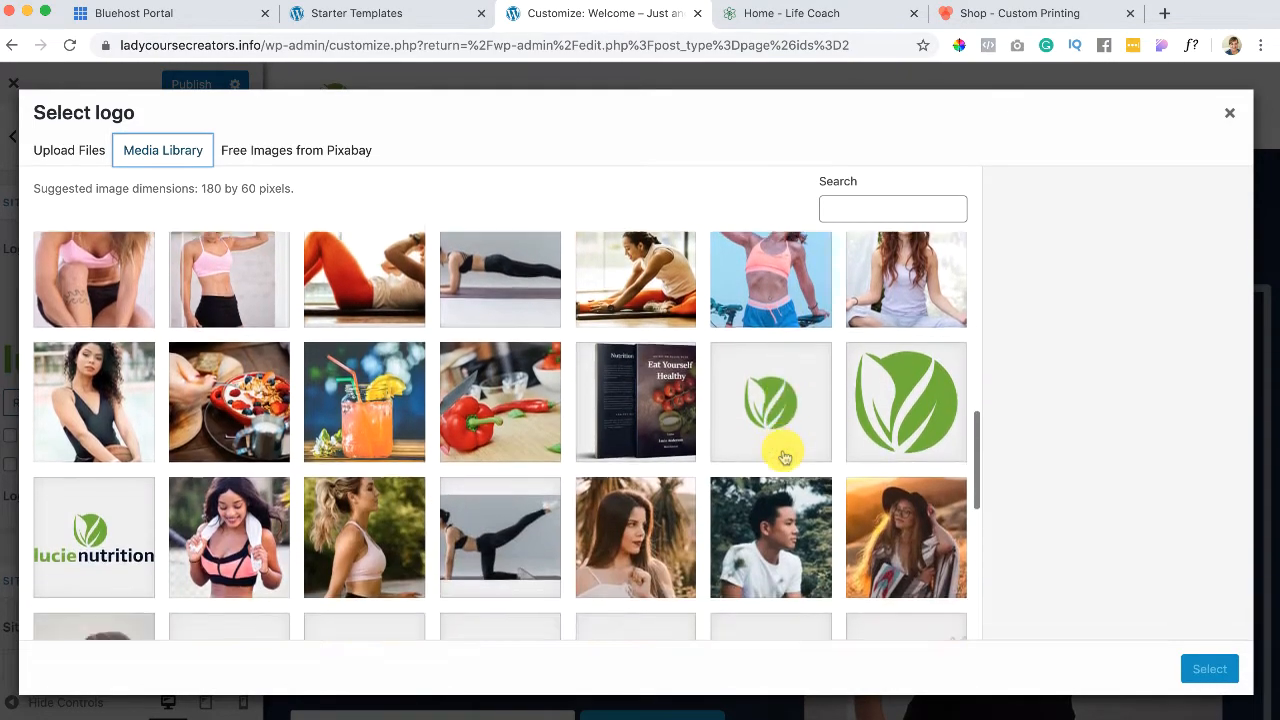
{"action": "scroll", "coordinate": [784, 457], "scroll_direction": "down", "scroll_amount": 2}
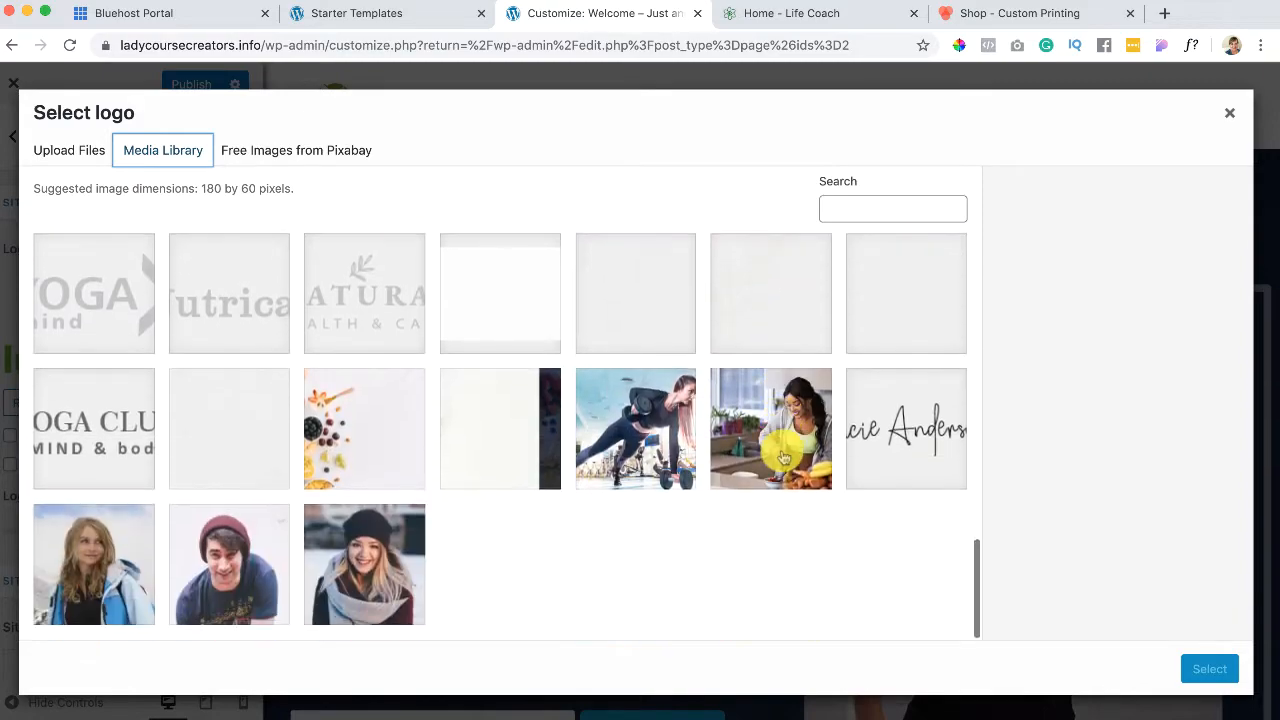
{"action": "scroll", "coordinate": [784, 457], "scroll_direction": "up", "scroll_amount": 6}
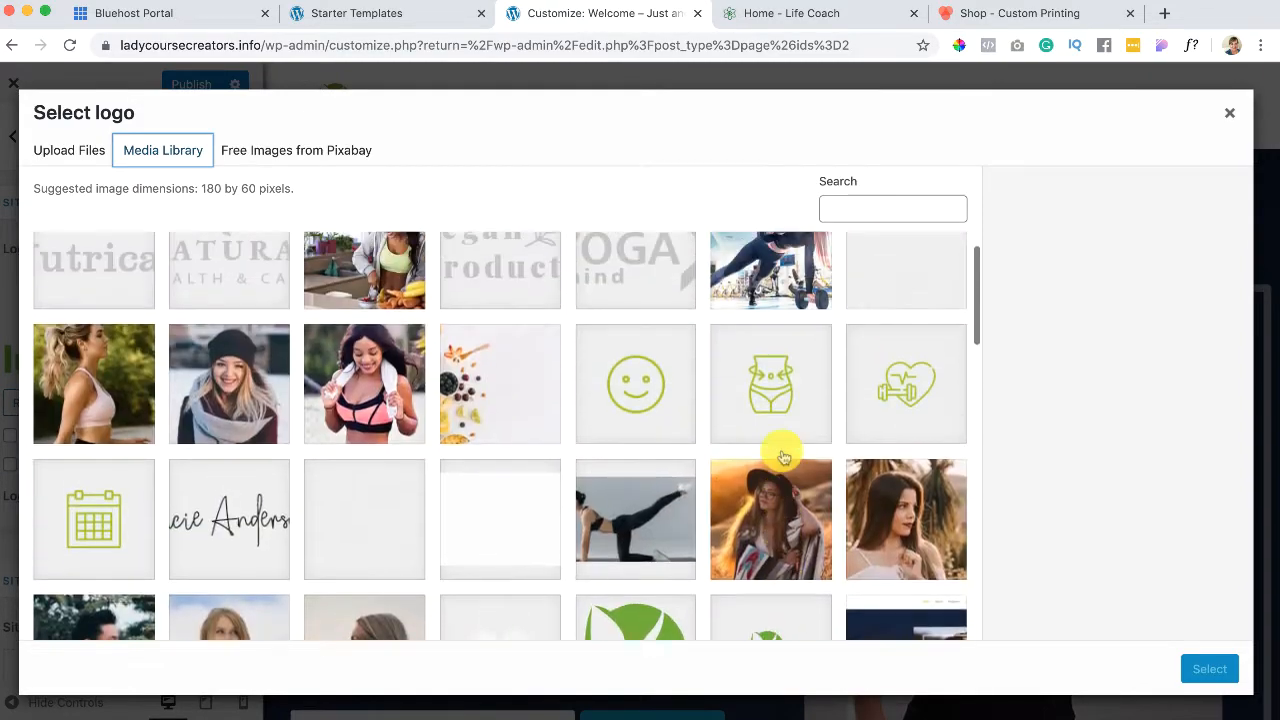
{"action": "left_click", "coordinate": [1231, 115]}
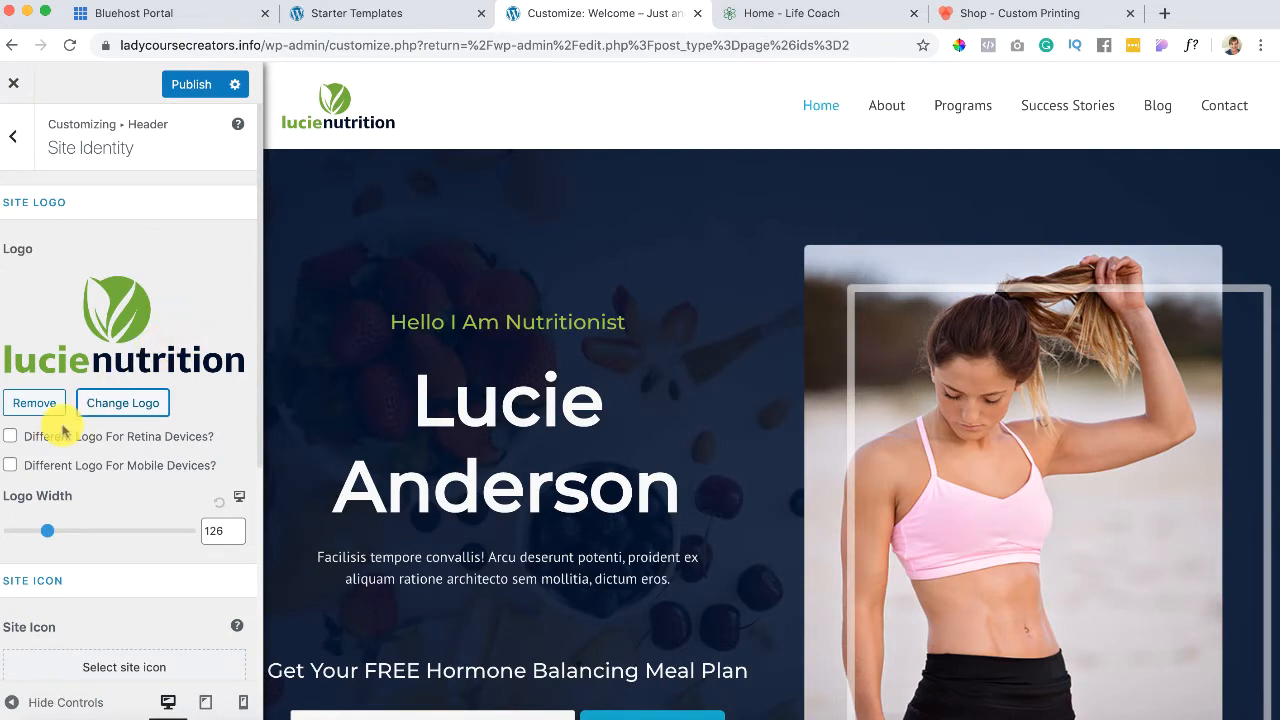
Step: Set the site logo's width to 175
{"action": "mouse_move", "coordinate": [47, 535]}
{"action": "left_mouse_down"}
{"action": "mouse_move", "coordinate": [90, 538]}
{"action": "mouse_move", "coordinate": [62, 536]}
{"action": "left_mouse_up"}
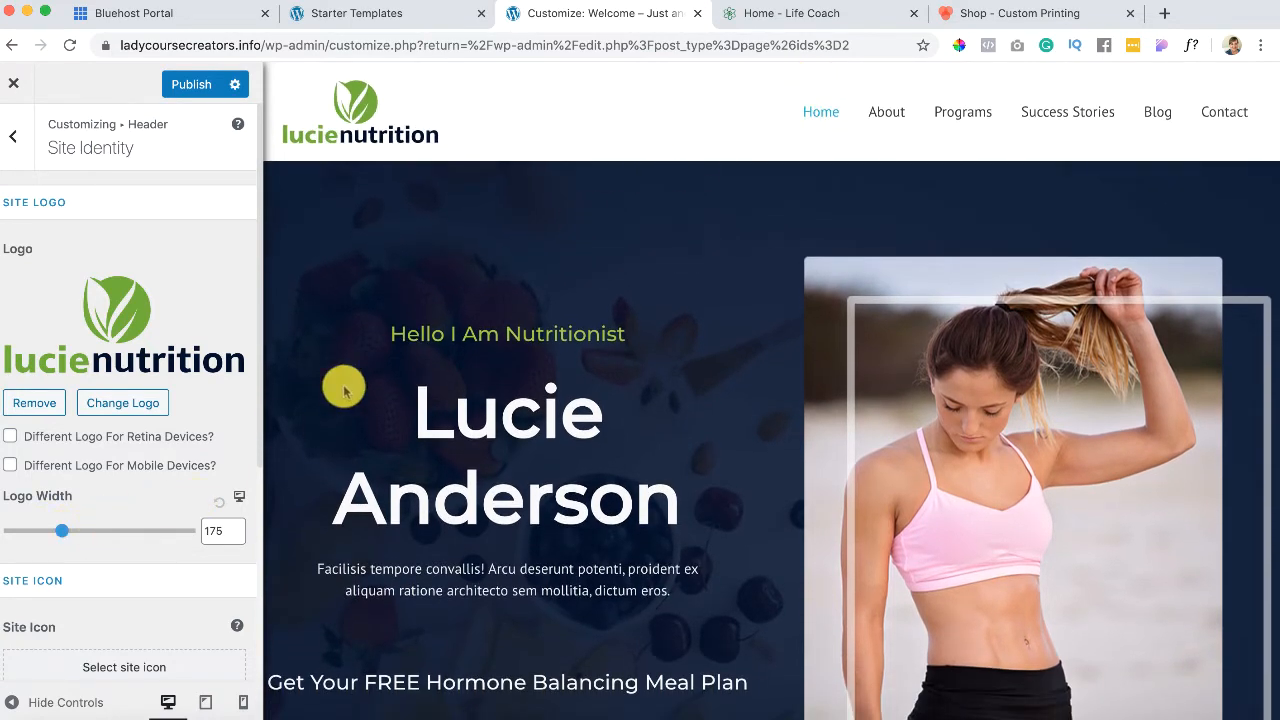
Step: Try to crop nutrition-footer-logo.svg from the media library for use as the site icon, and close the crop dialog
{"action": "scroll", "coordinate": [157, 563], "scroll_direction": "down", "scroll_amount": 3}
{"action": "scroll", "coordinate": [157, 566], "scroll_direction": "down", "scroll_amount": 1}
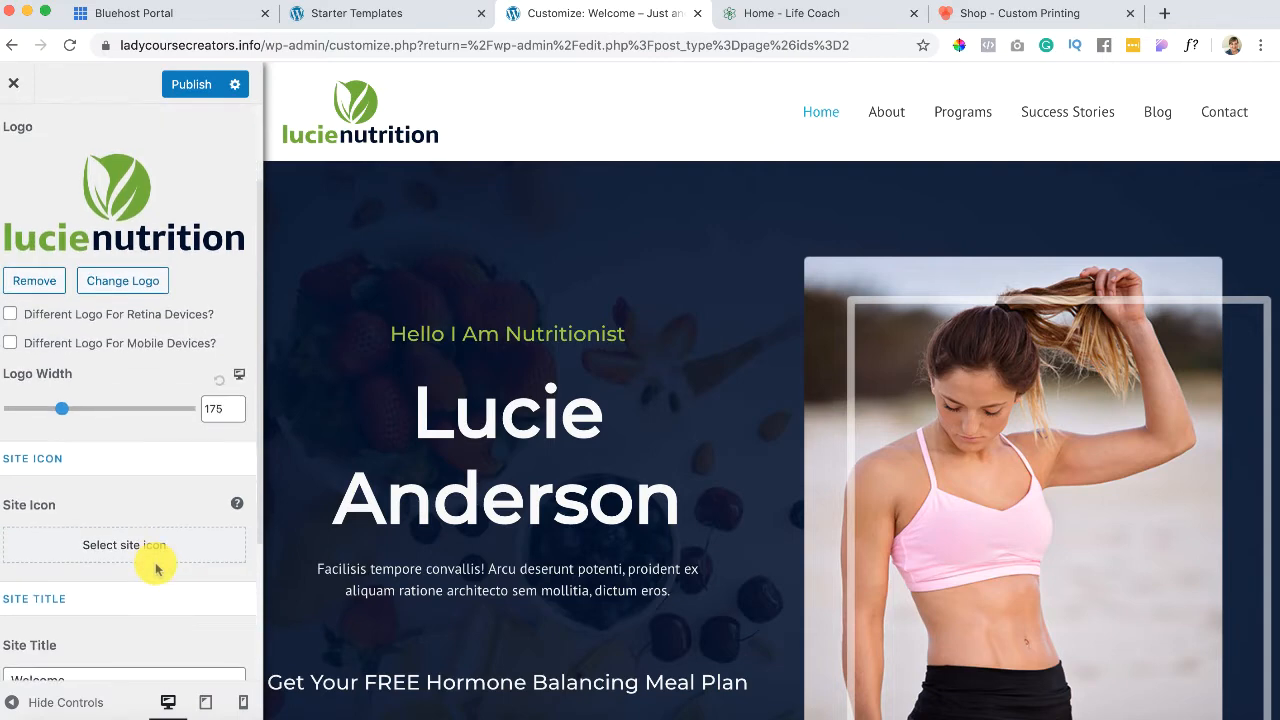
{"action": "scroll", "coordinate": [157, 565], "scroll_direction": "down", "scroll_amount": 4}
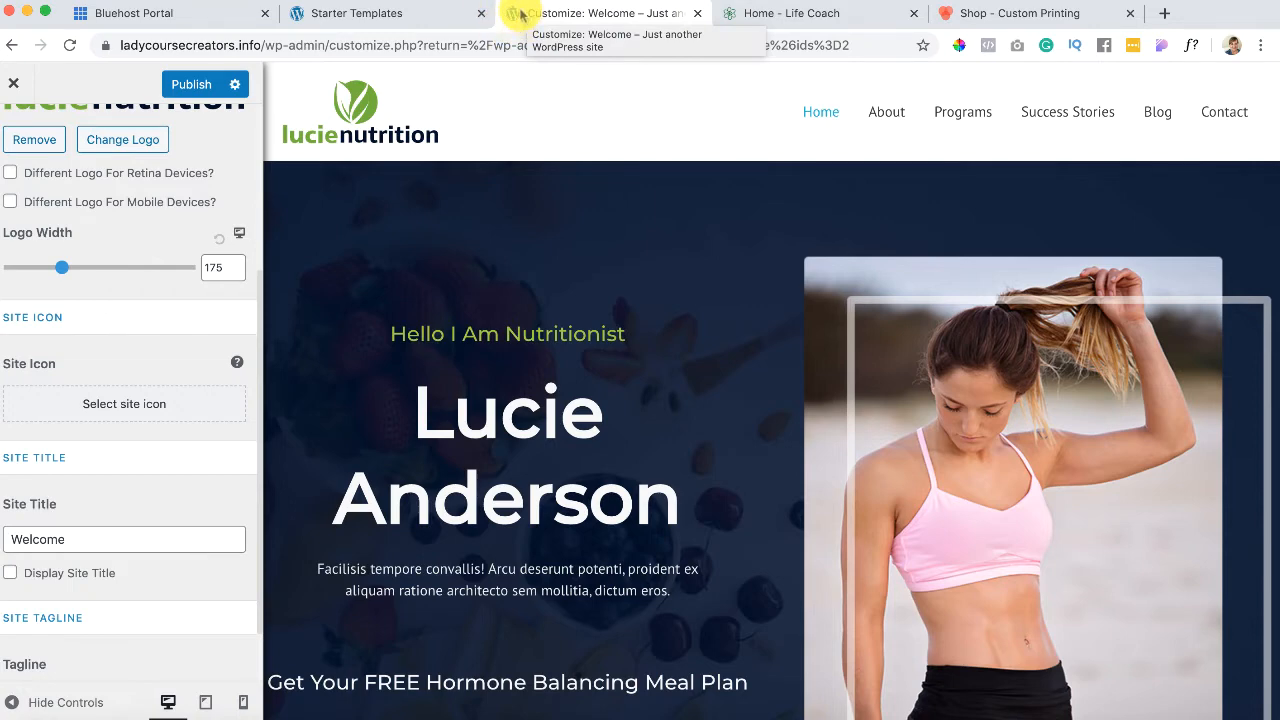
{"action": "left_click", "coordinate": [124, 401]}
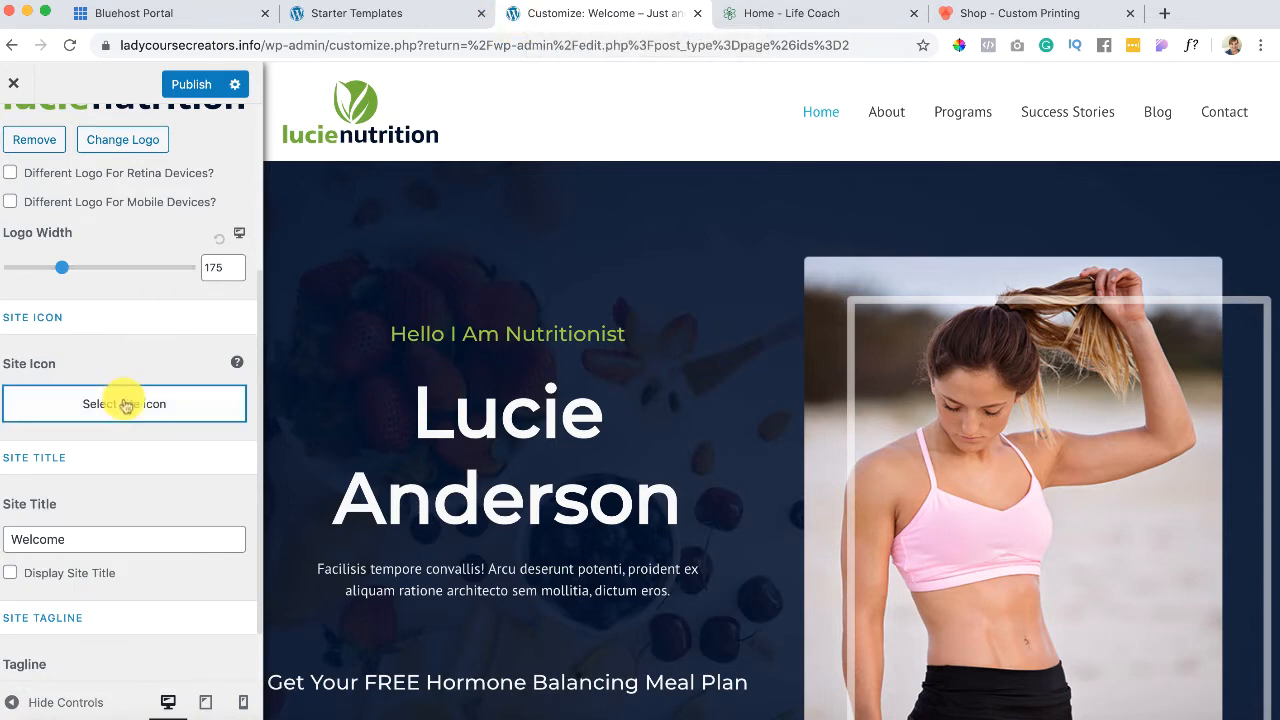
{"action": "scroll", "coordinate": [612, 432], "scroll_direction": "down", "scroll_amount": 5}
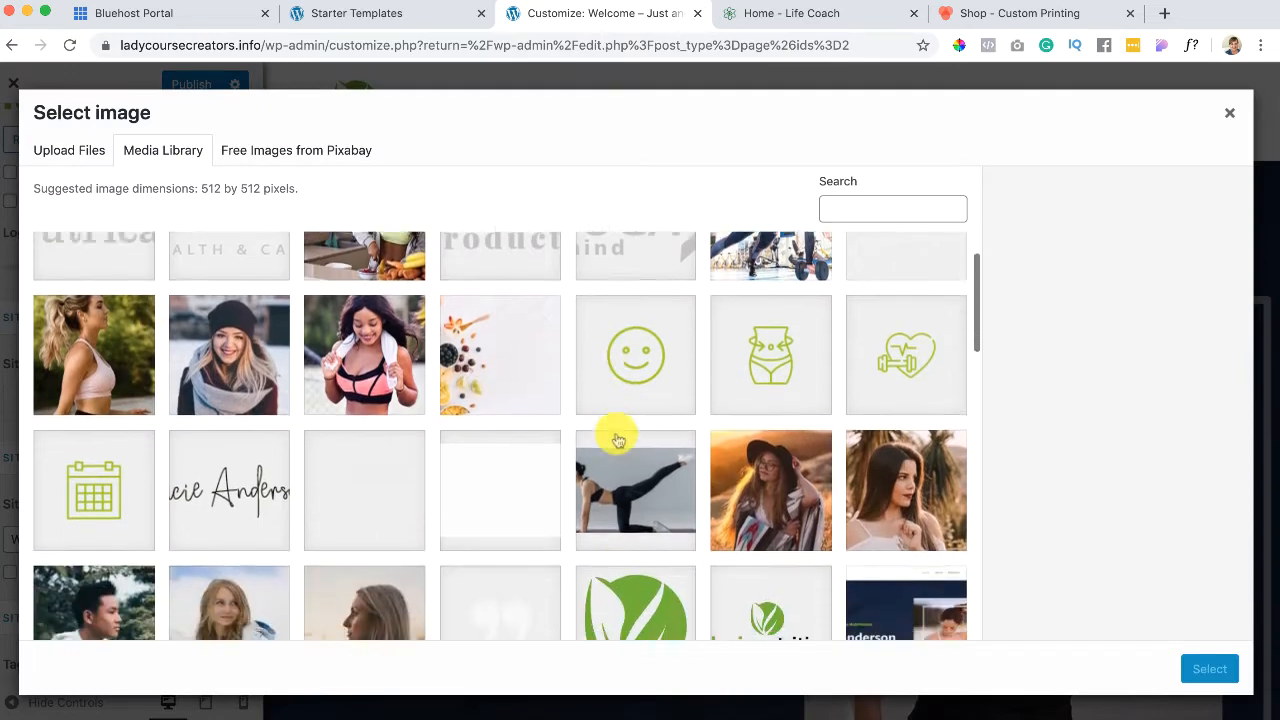
{"action": "left_click", "coordinate": [618, 440]}
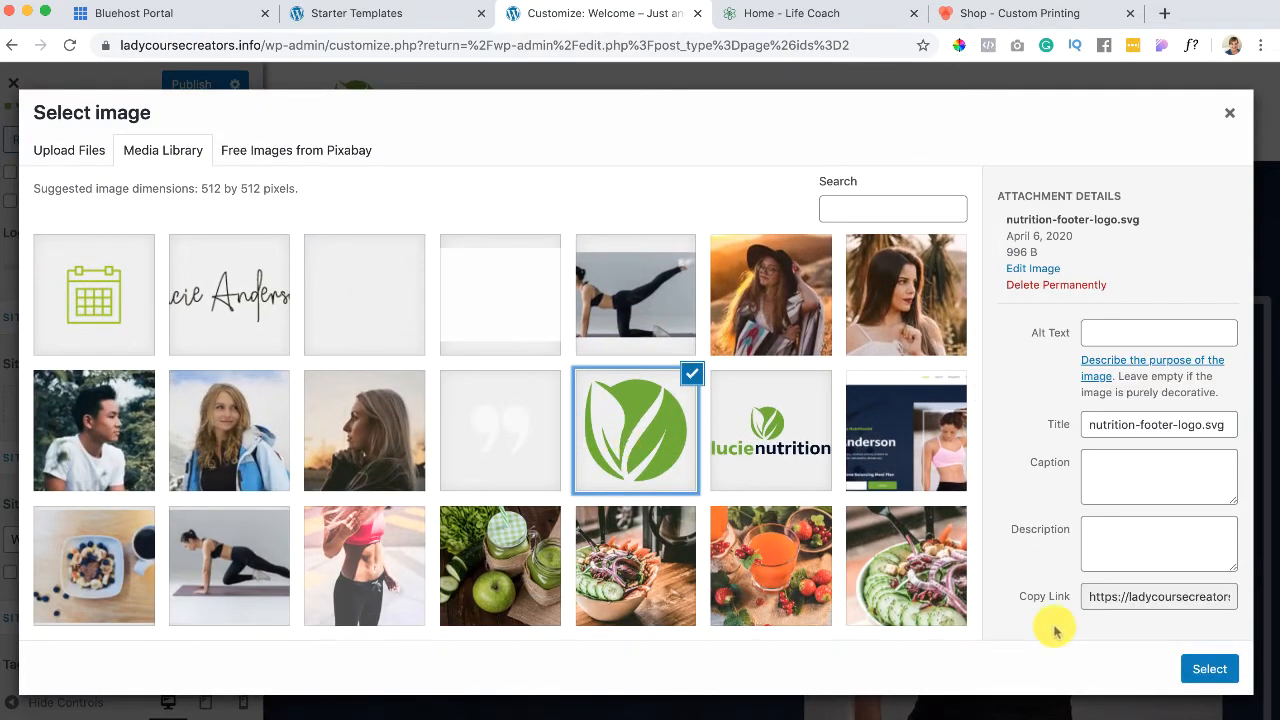
{"action": "left_click", "coordinate": [1209, 669]}
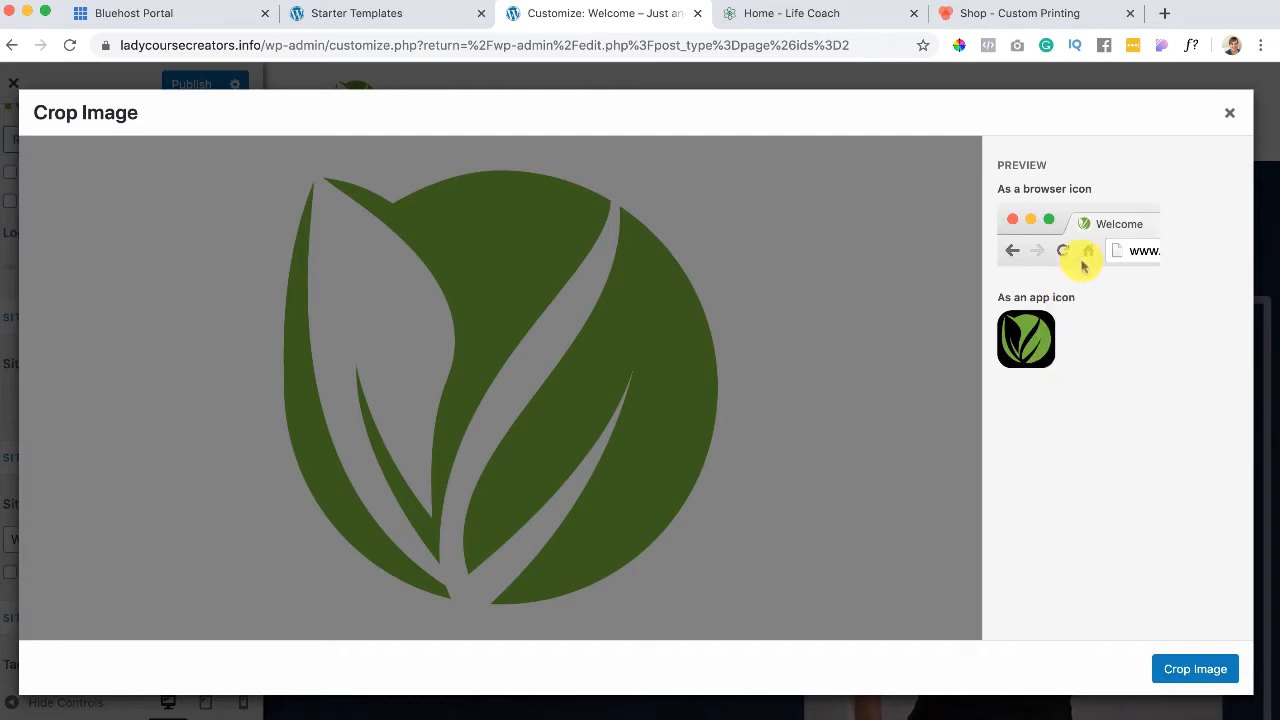
{"action": "left_click", "coordinate": [1173, 673]}
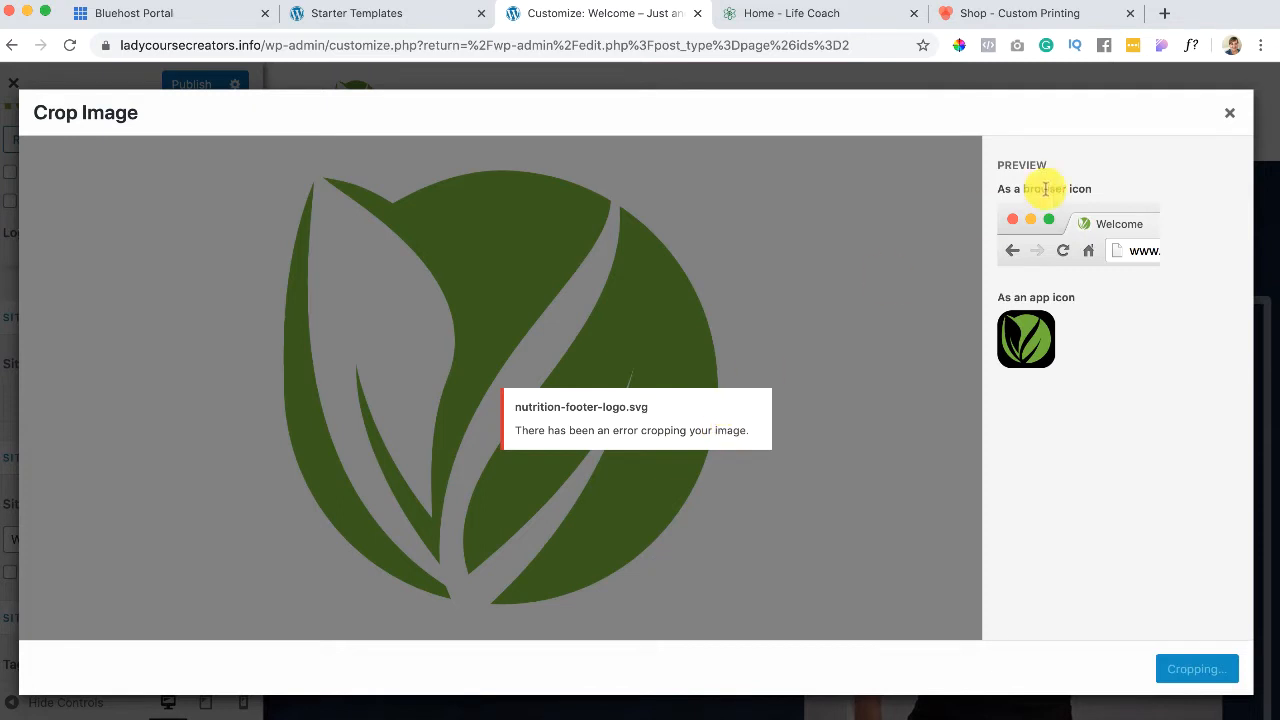
{"action": "left_click", "coordinate": [1238, 111]}
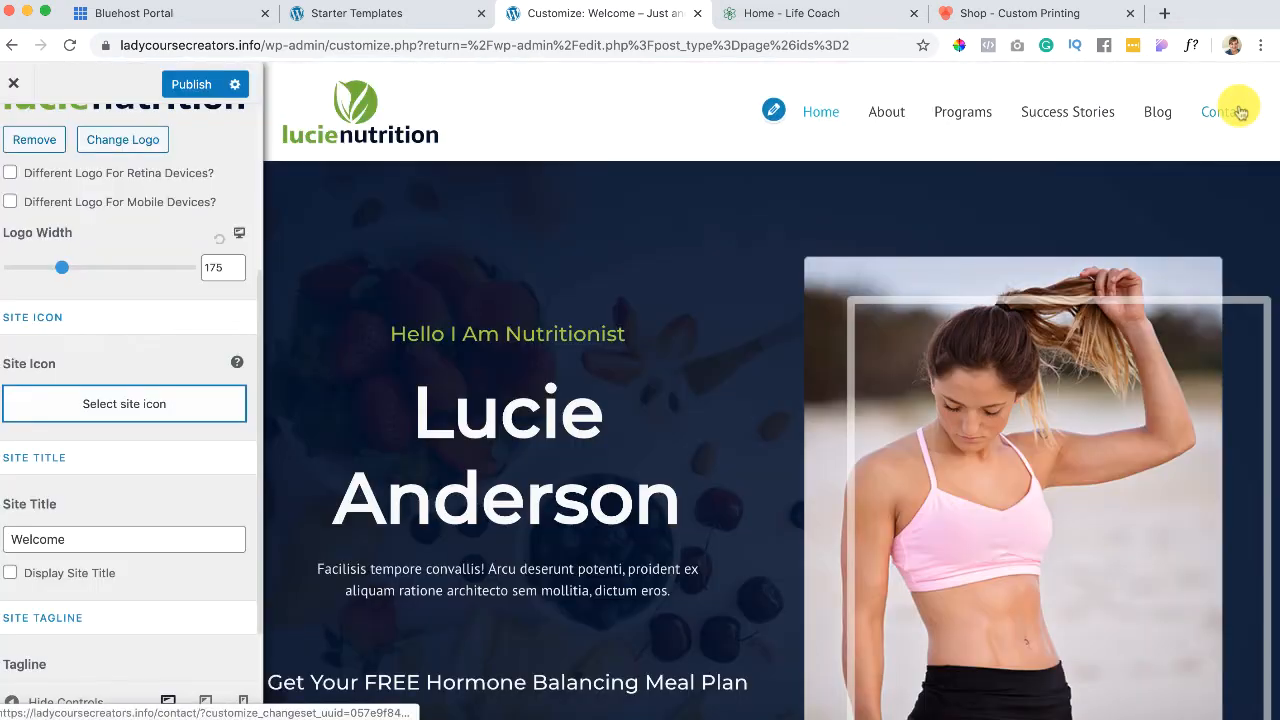
Step: Change the site title to "My Awesome Site"
{"action": "scroll", "coordinate": [91, 491], "scroll_direction": "down", "scroll_amount": 2}
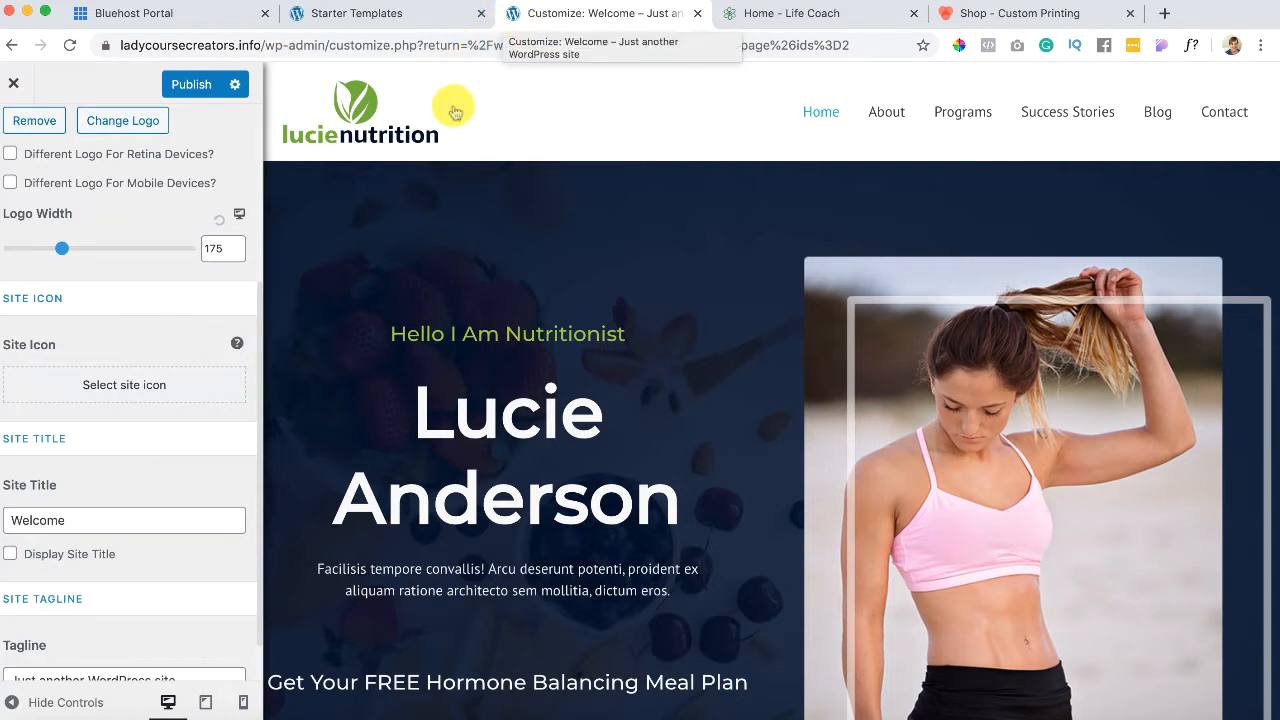
{"action": "scroll", "coordinate": [130, 437], "scroll_direction": "down", "scroll_amount": 1}
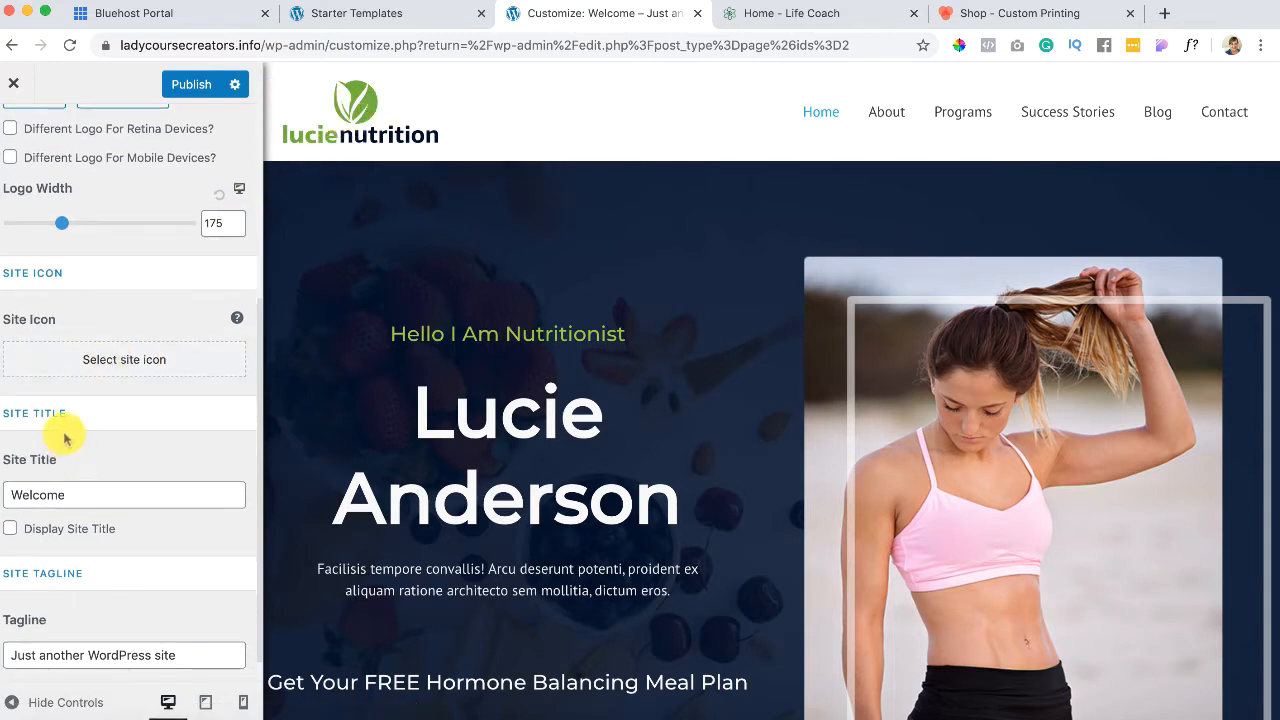
{"action": "scroll", "coordinate": [57, 428], "scroll_direction": "down", "scroll_amount": 1}
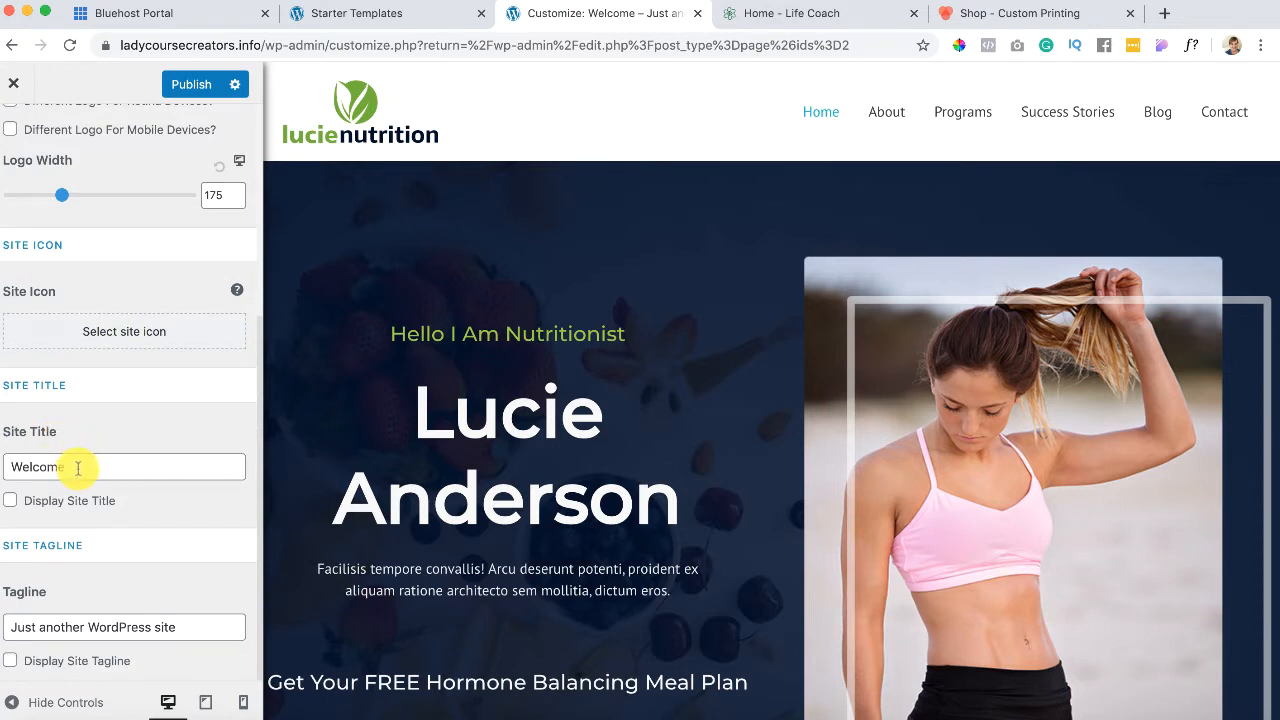
{"action": "triple_click", "coordinate": [77, 467]}
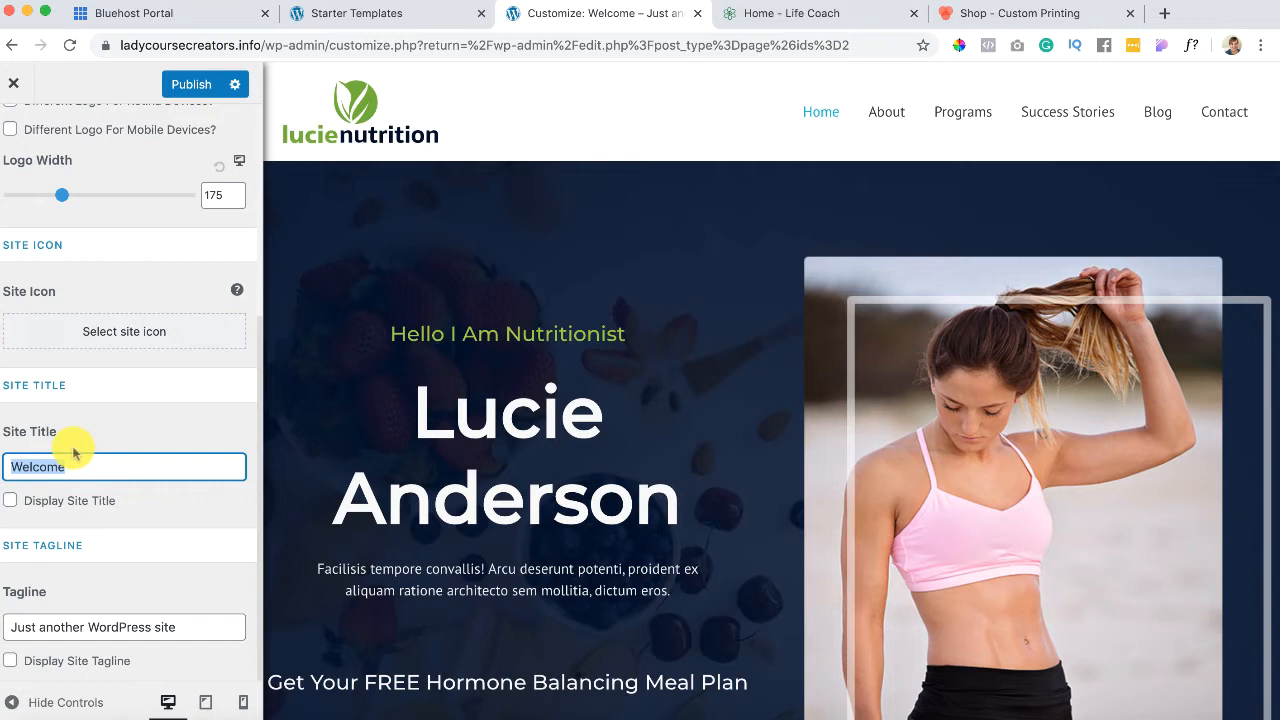
{"action": "type", "text": "M"}
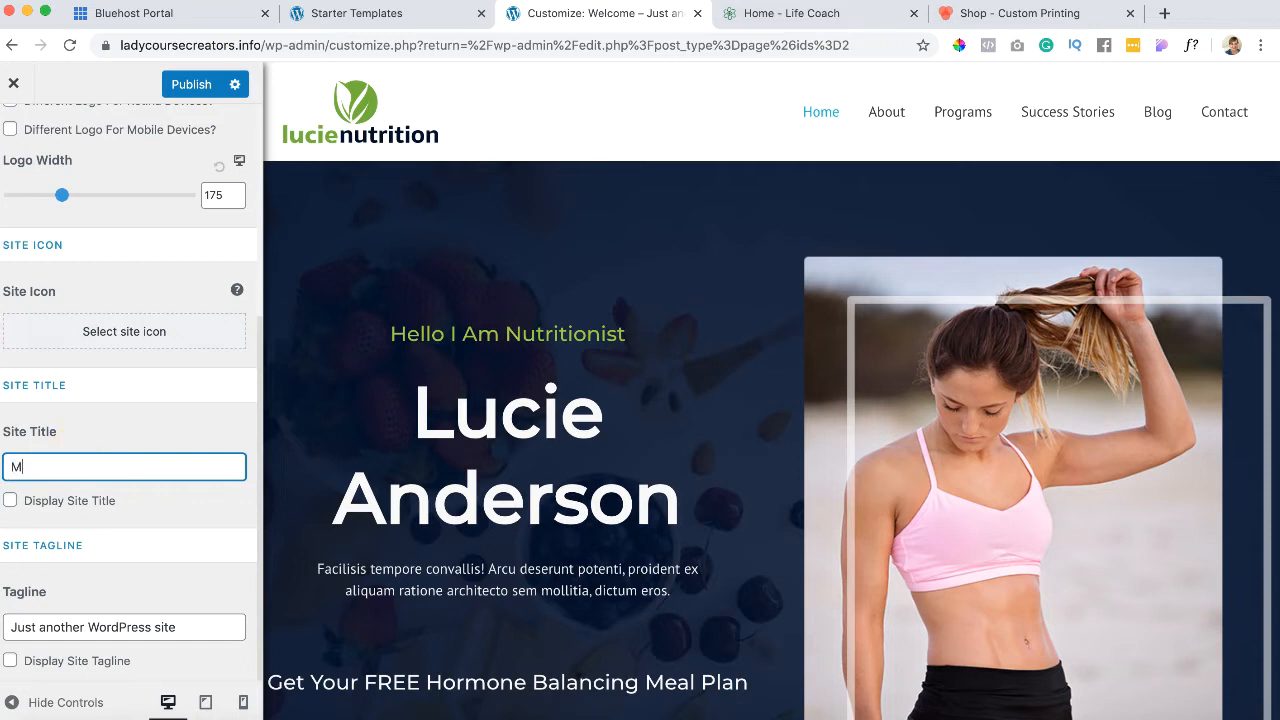
{"action": "type", "text": "y Awesome Site"}
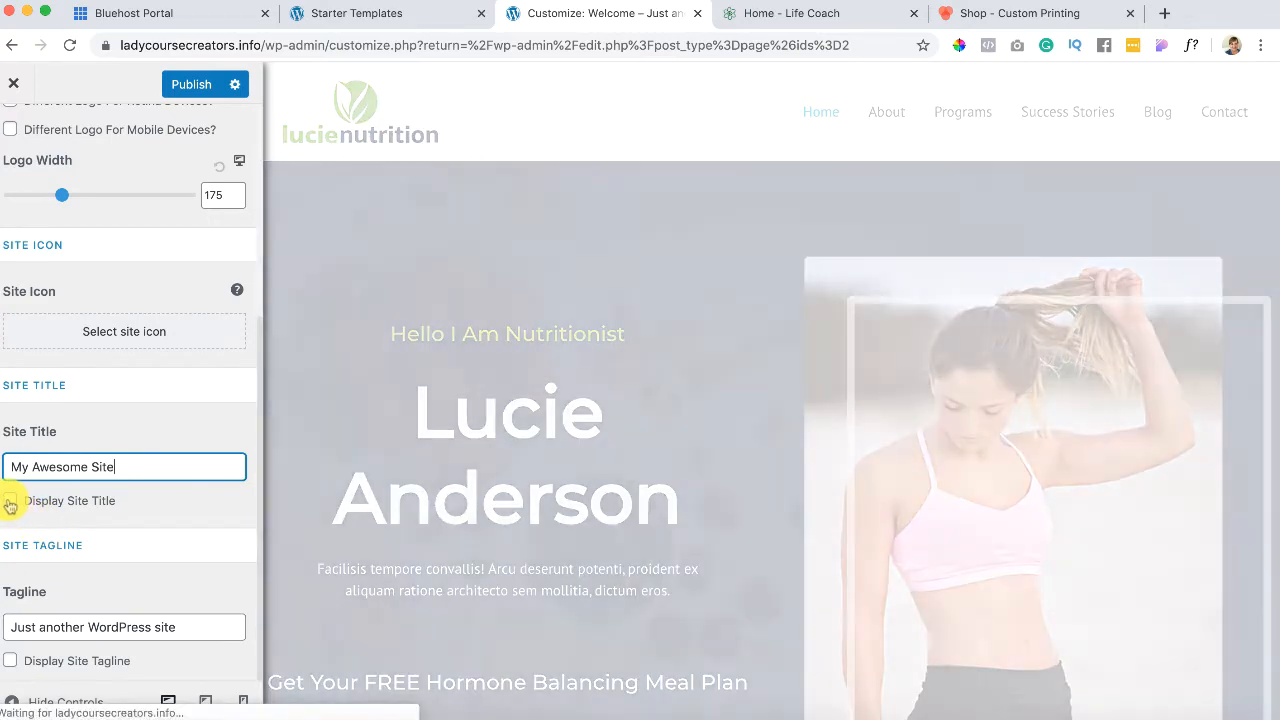
Step: Try displaying the site title in the header and turn its display off again
{"action": "left_click", "coordinate": [10, 502]}
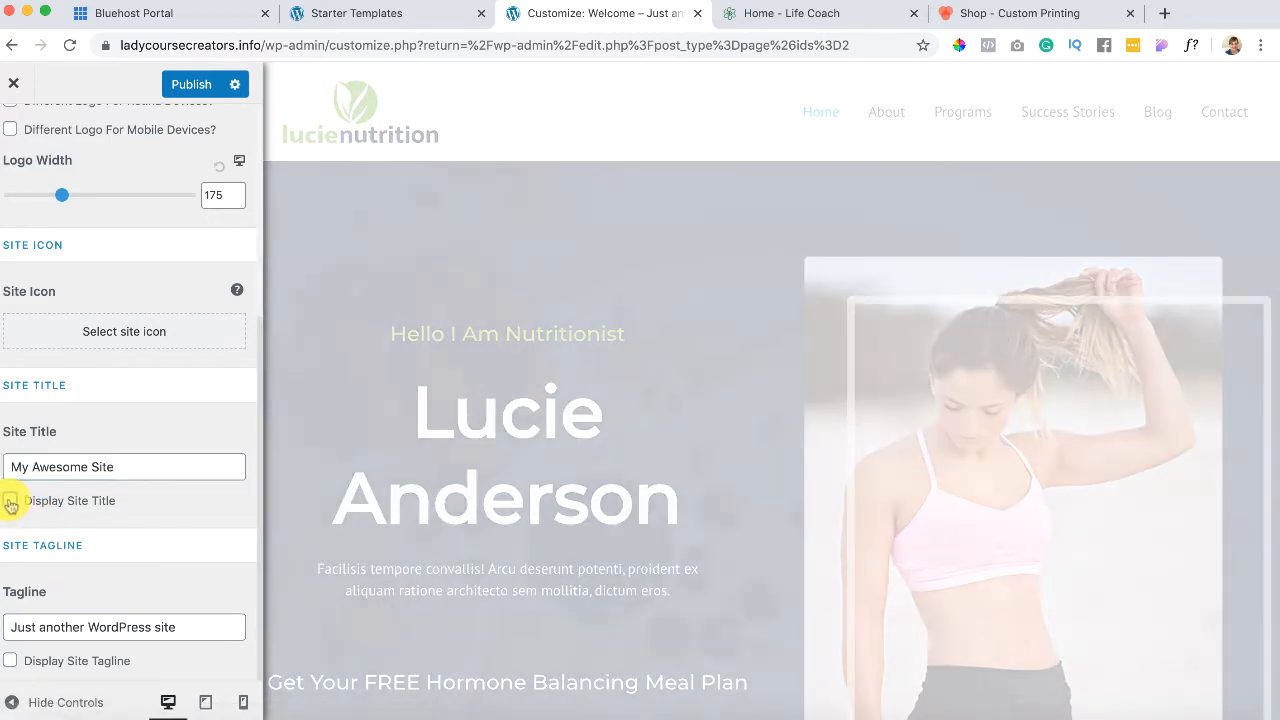
{"action": "left_click", "coordinate": [10, 502]}
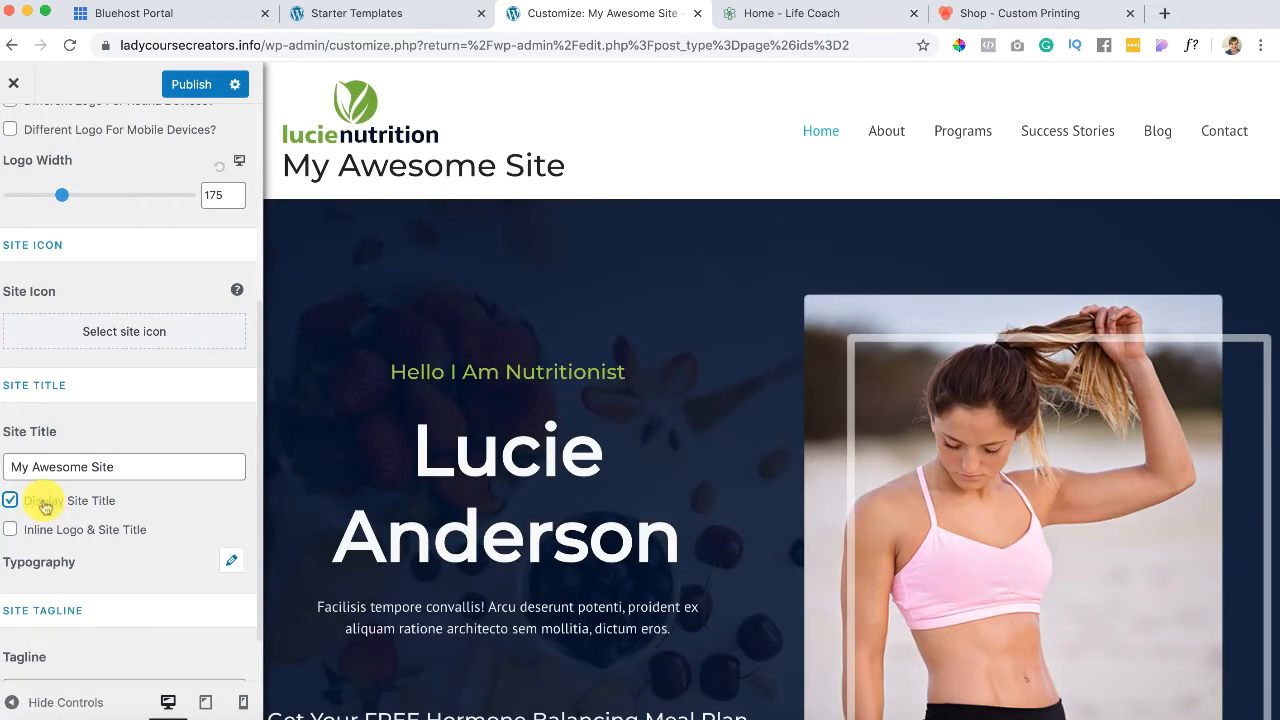
{"action": "left_click", "coordinate": [12, 501]}
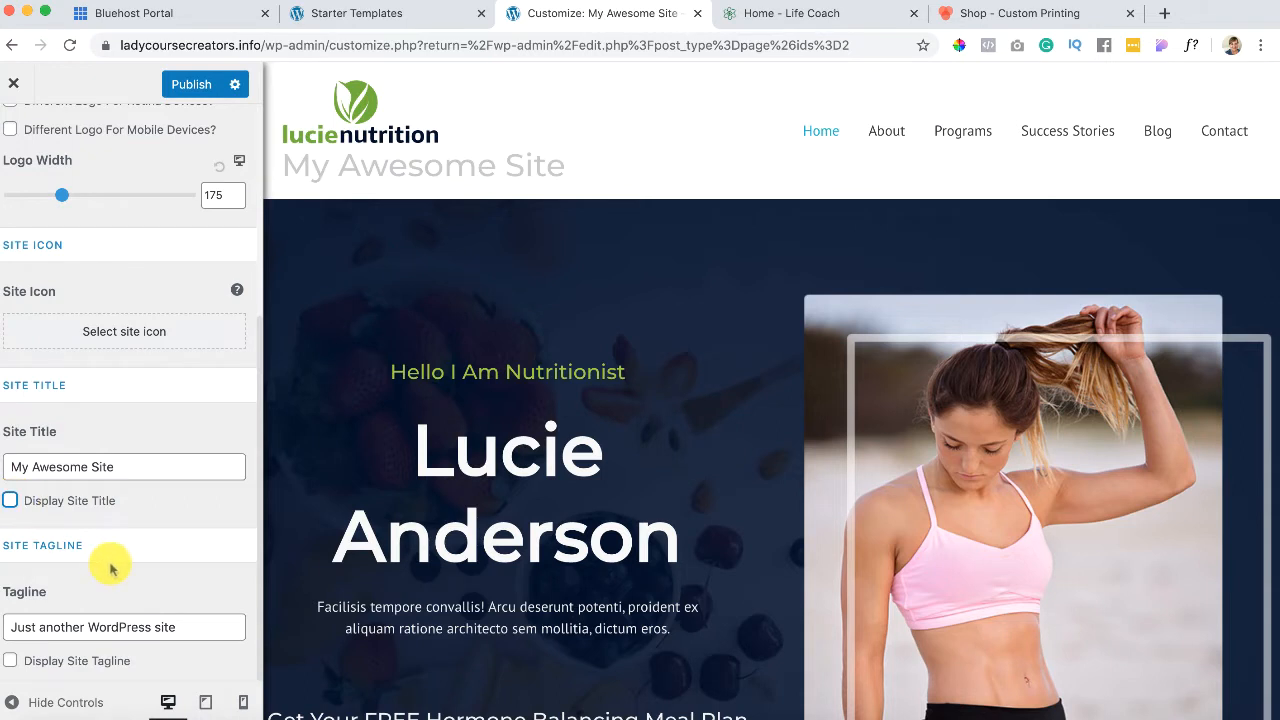
Step: Clear the site tagline text and enable the Display Site Tagline option
{"action": "triple_click", "coordinate": [185, 626]}
{"action": "key", "text": "BackSpace"}
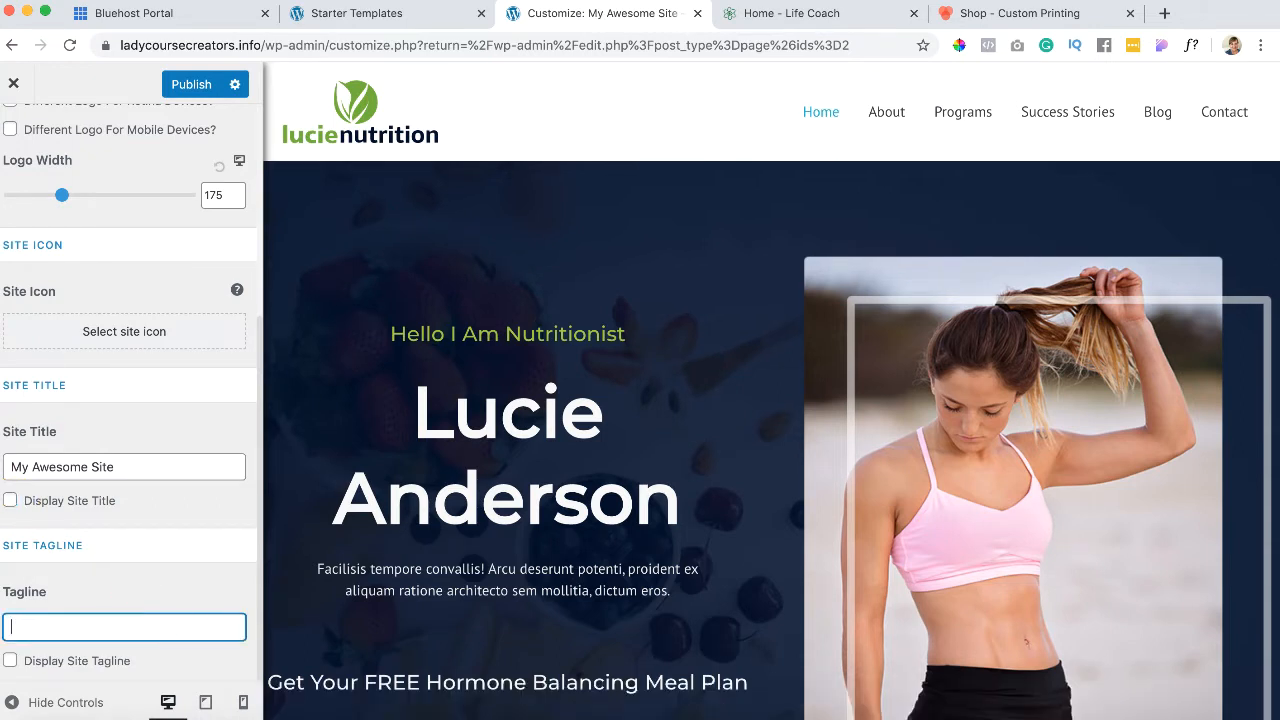
{"action": "left_click", "coordinate": [9, 661]}
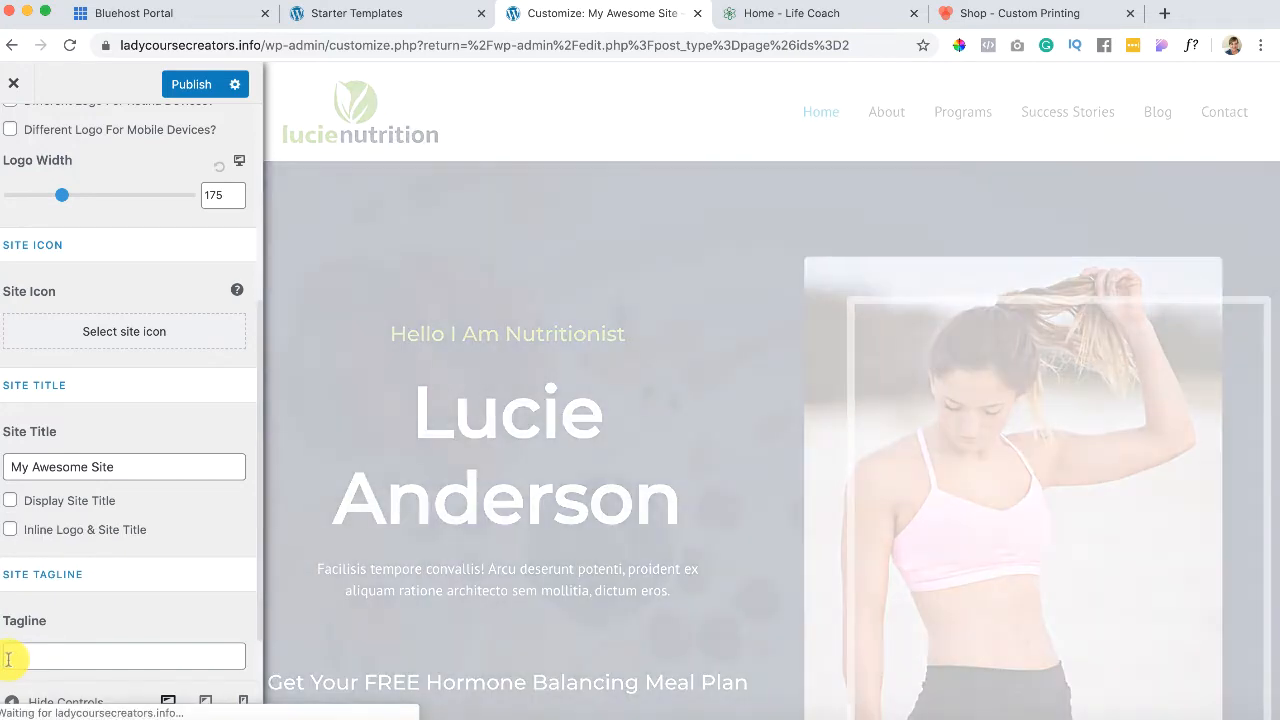
{"action": "scroll", "coordinate": [94, 593], "scroll_direction": "down", "scroll_amount": 1}
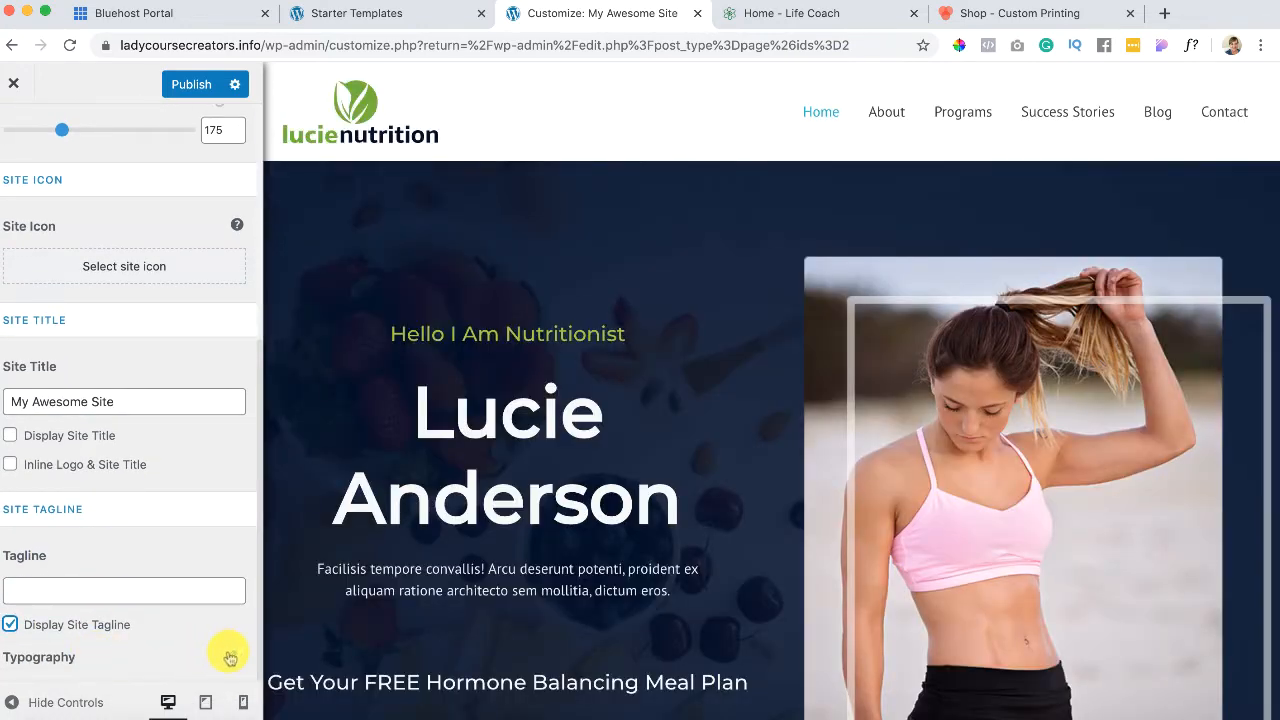
{"action": "scroll", "coordinate": [229, 657], "scroll_direction": "up", "scroll_amount": 5}
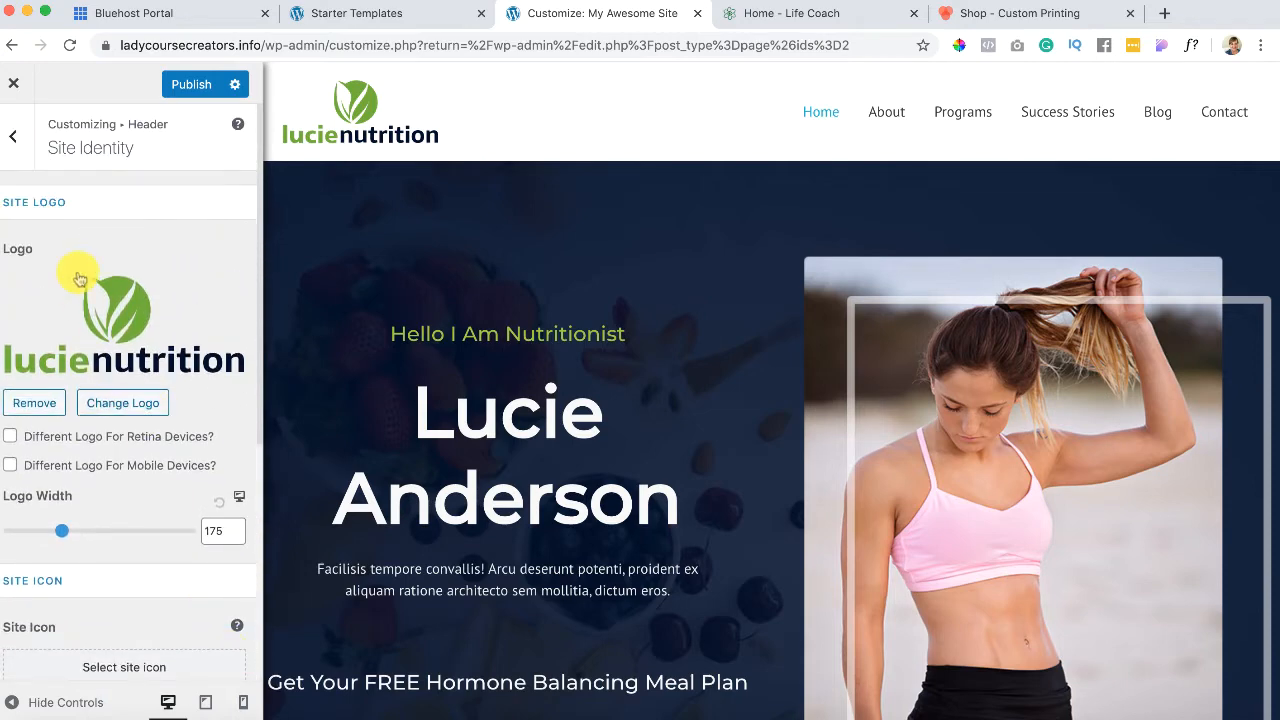
Step: Try the centered-logo and right-aligned-logo layouts for the Primary Header, and restore the layout with the logo on the left
{"action": "left_click", "coordinate": [18, 142]}
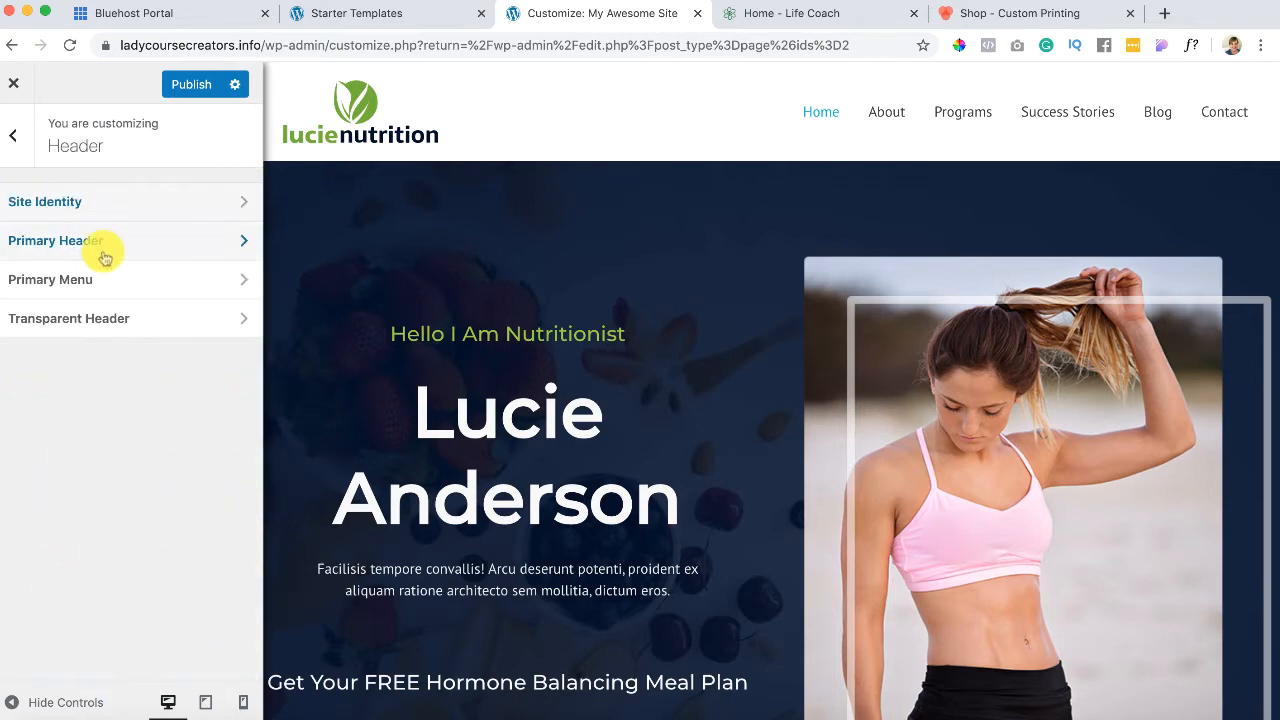
{"action": "left_click", "coordinate": [201, 248]}
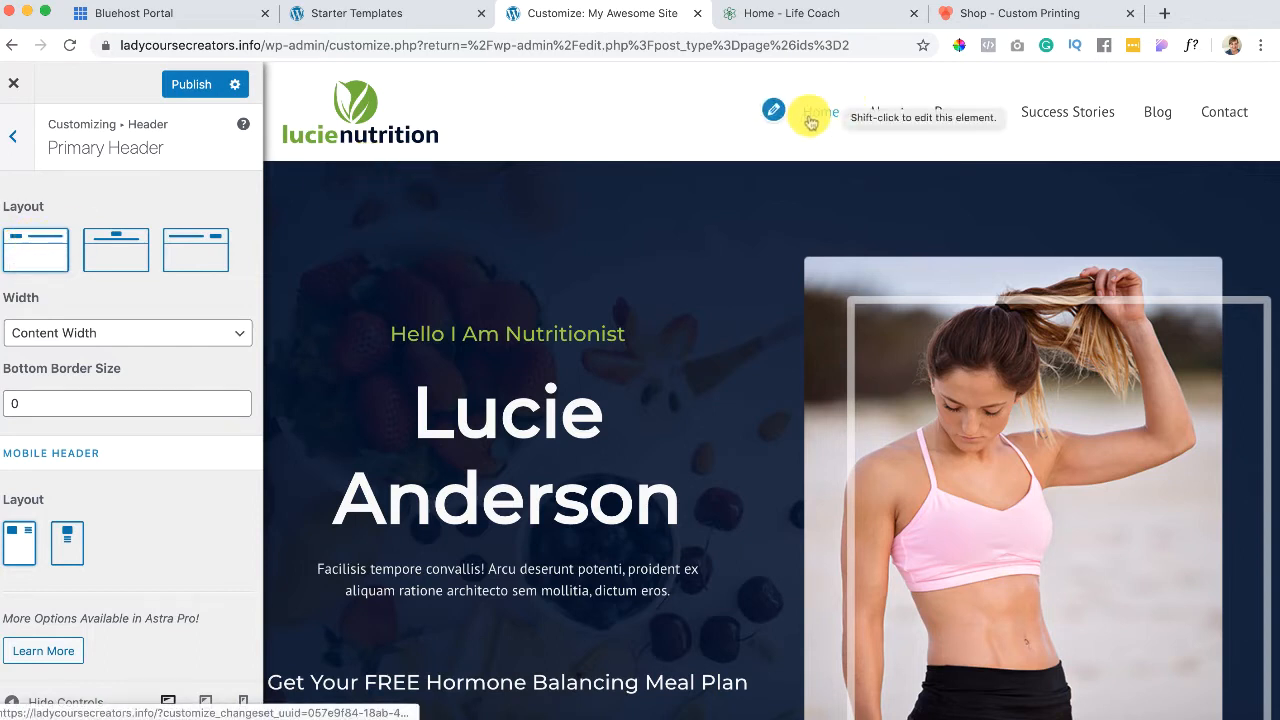
{"action": "left_click", "coordinate": [110, 251]}
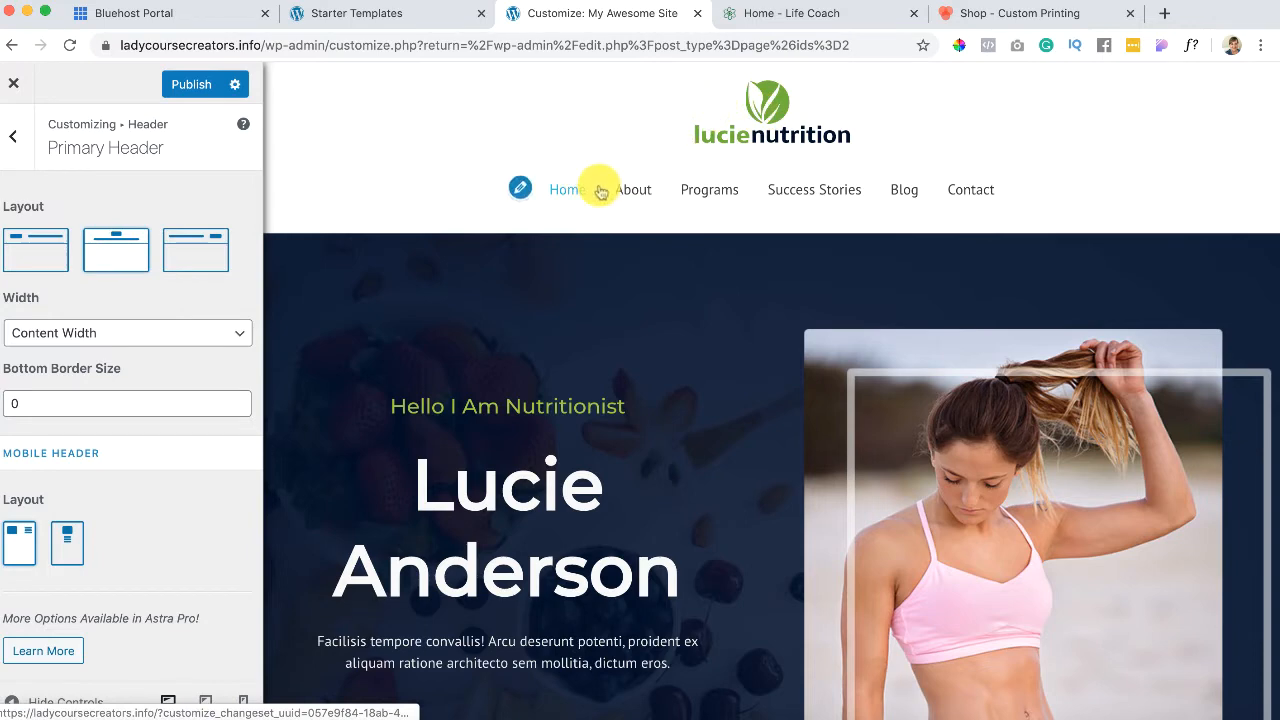
{"action": "left_click", "coordinate": [193, 250]}
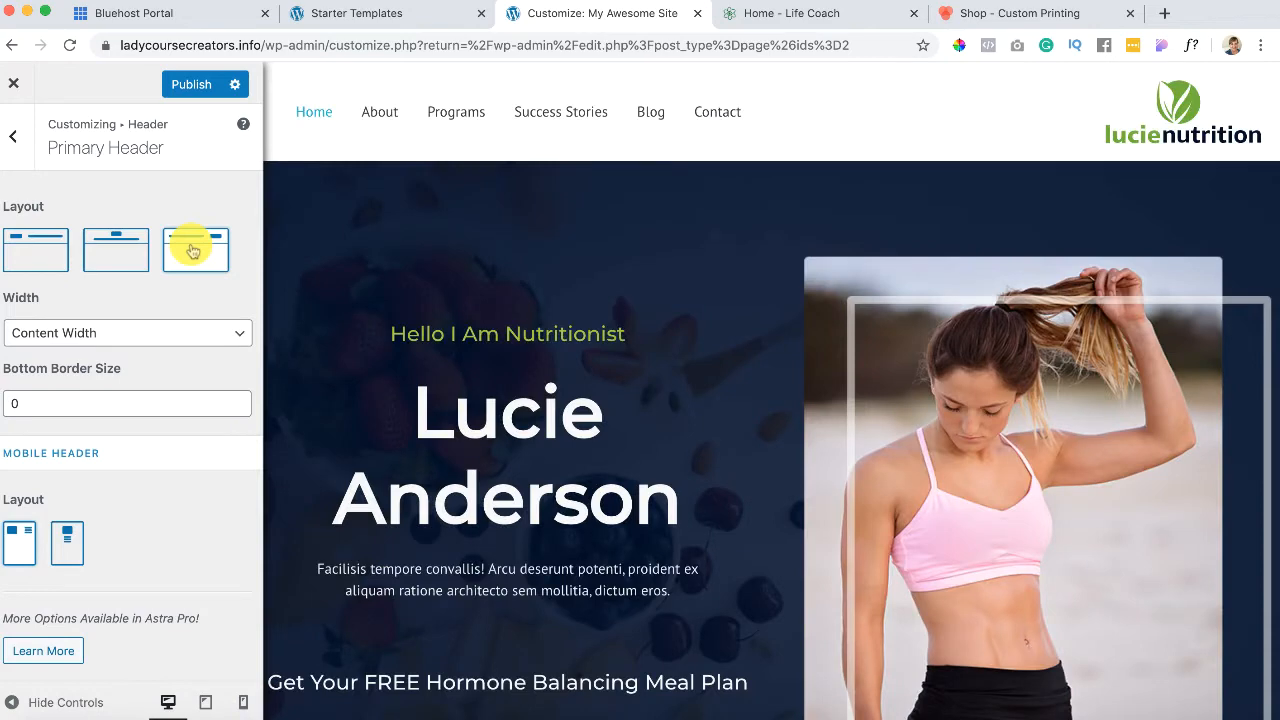
{"action": "left_click", "coordinate": [25, 250]}
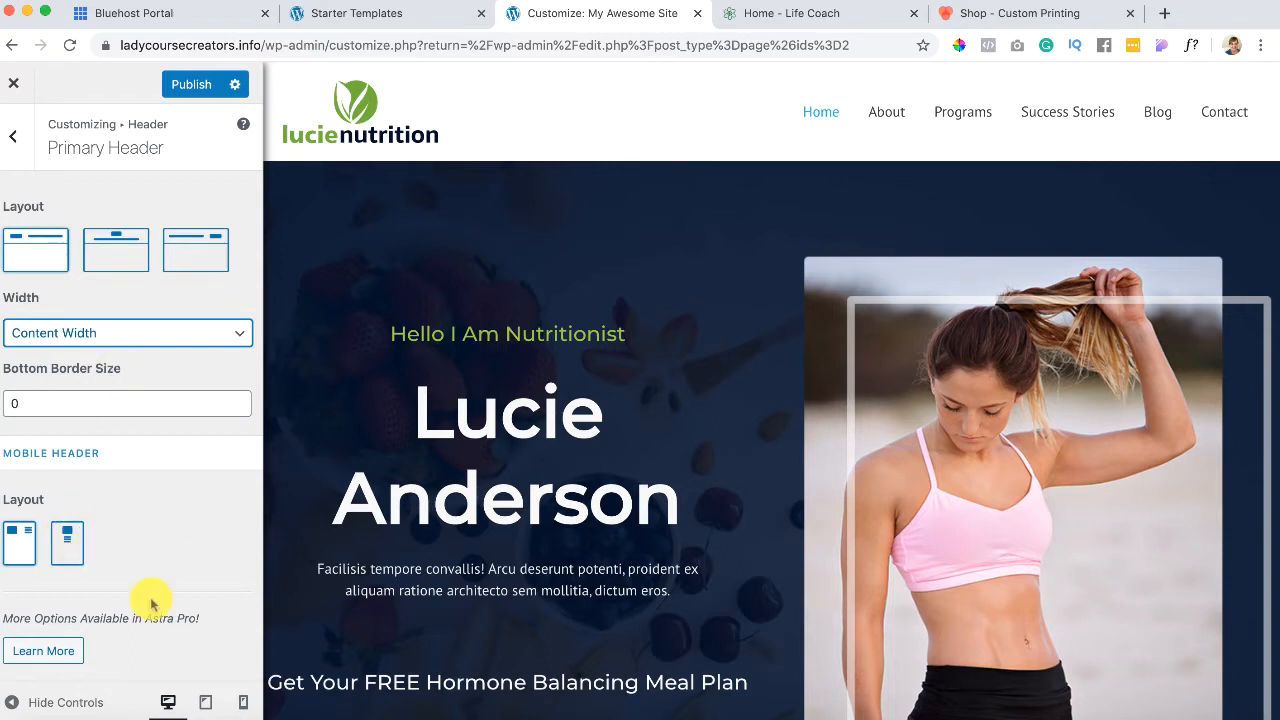
{"action": "left_click", "coordinate": [14, 137]}
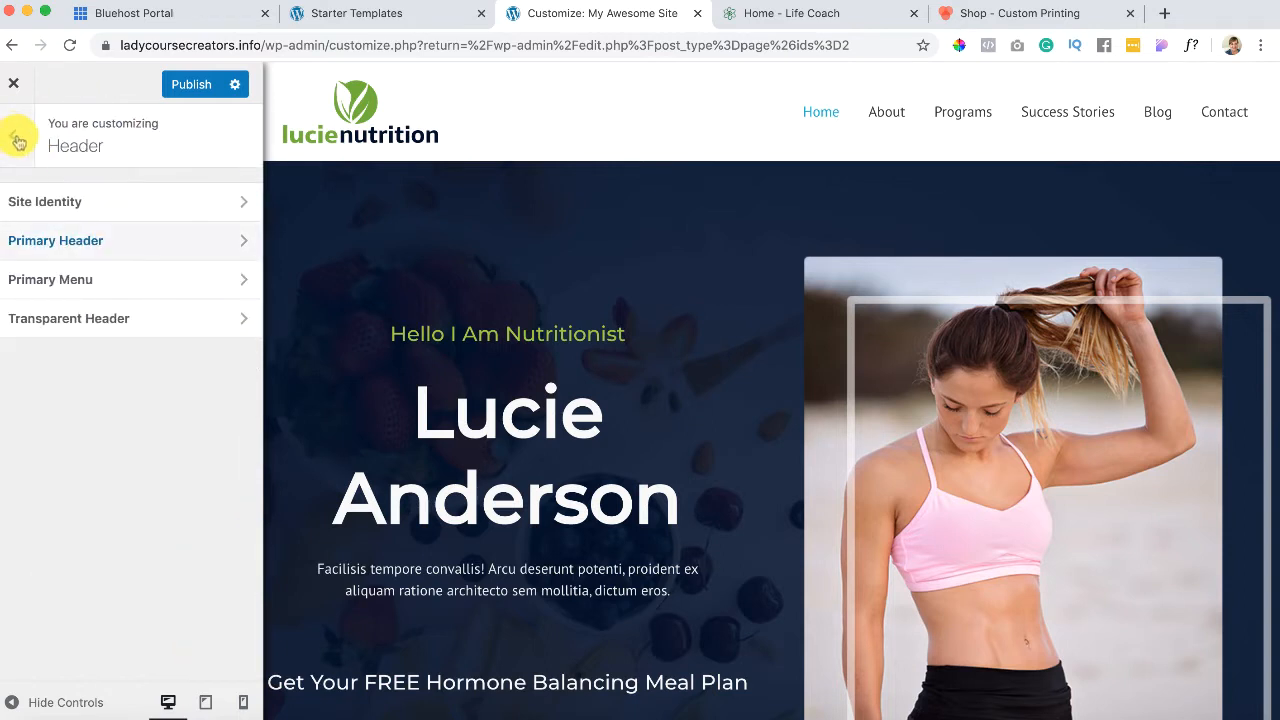
Step: Look through the Primary Menu settings and set the last item in the menu to Search
{"action": "left_click", "coordinate": [223, 282]}
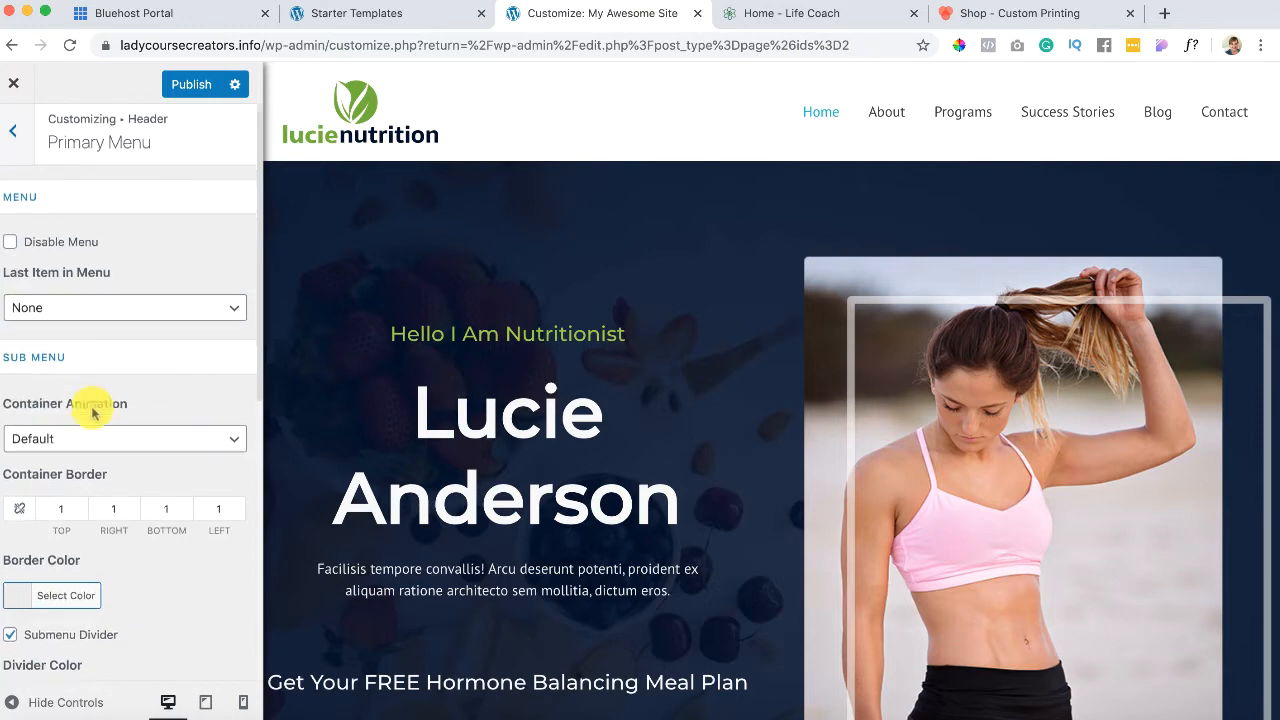
{"action": "scroll", "coordinate": [92, 413], "scroll_direction": "down", "scroll_amount": 3}
{"action": "scroll", "coordinate": [92, 413], "scroll_direction": "down", "scroll_amount": 1}
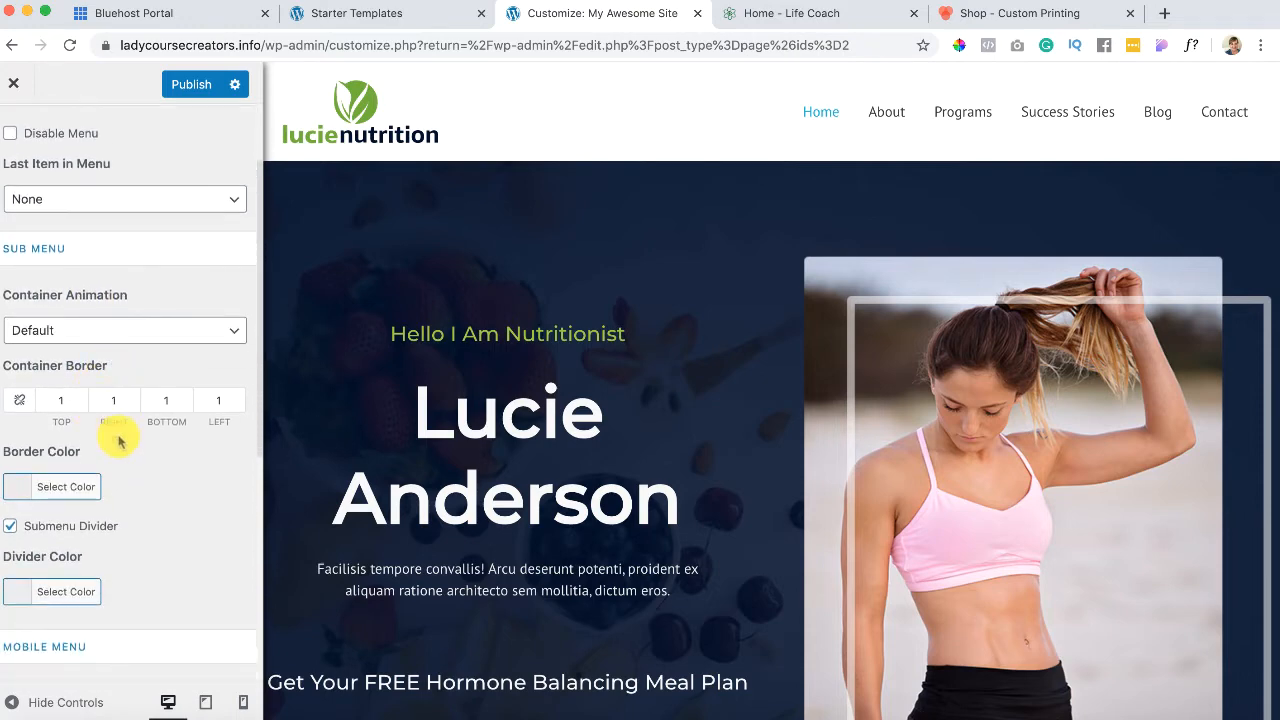
{"action": "scroll", "coordinate": [122, 490], "scroll_direction": "up", "scroll_amount": 4}
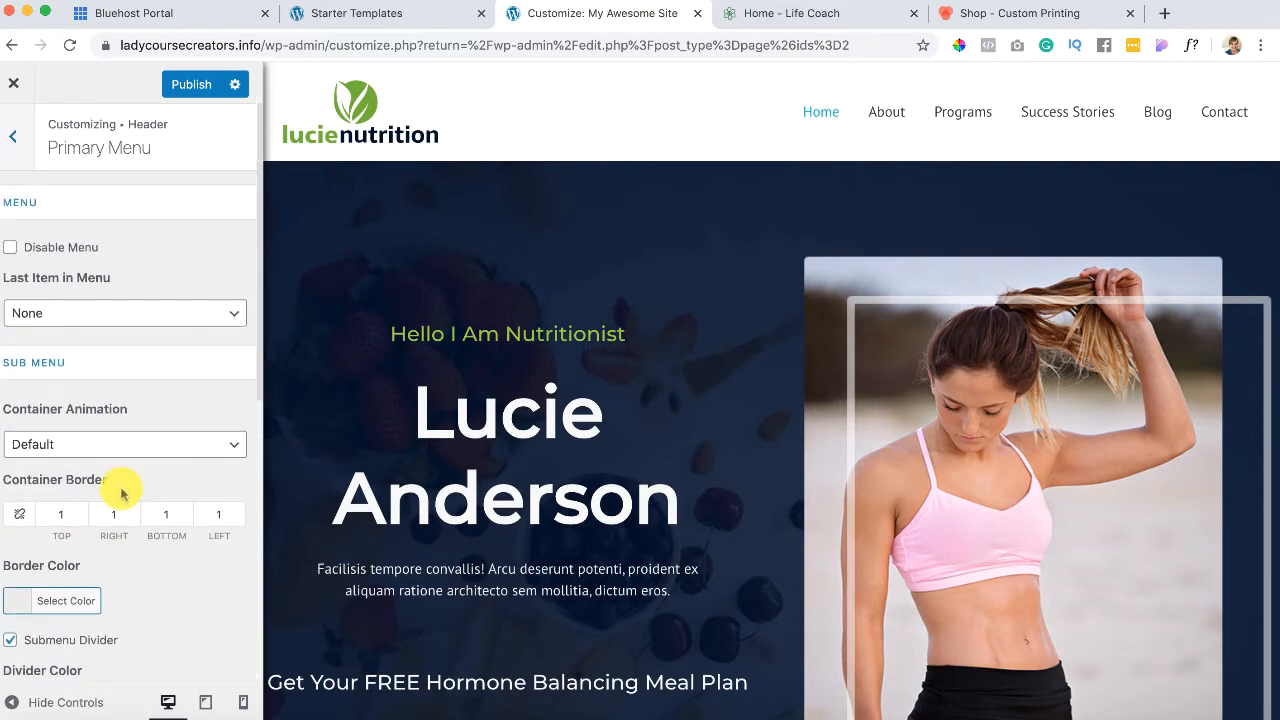
{"action": "left_click", "coordinate": [231, 314]}
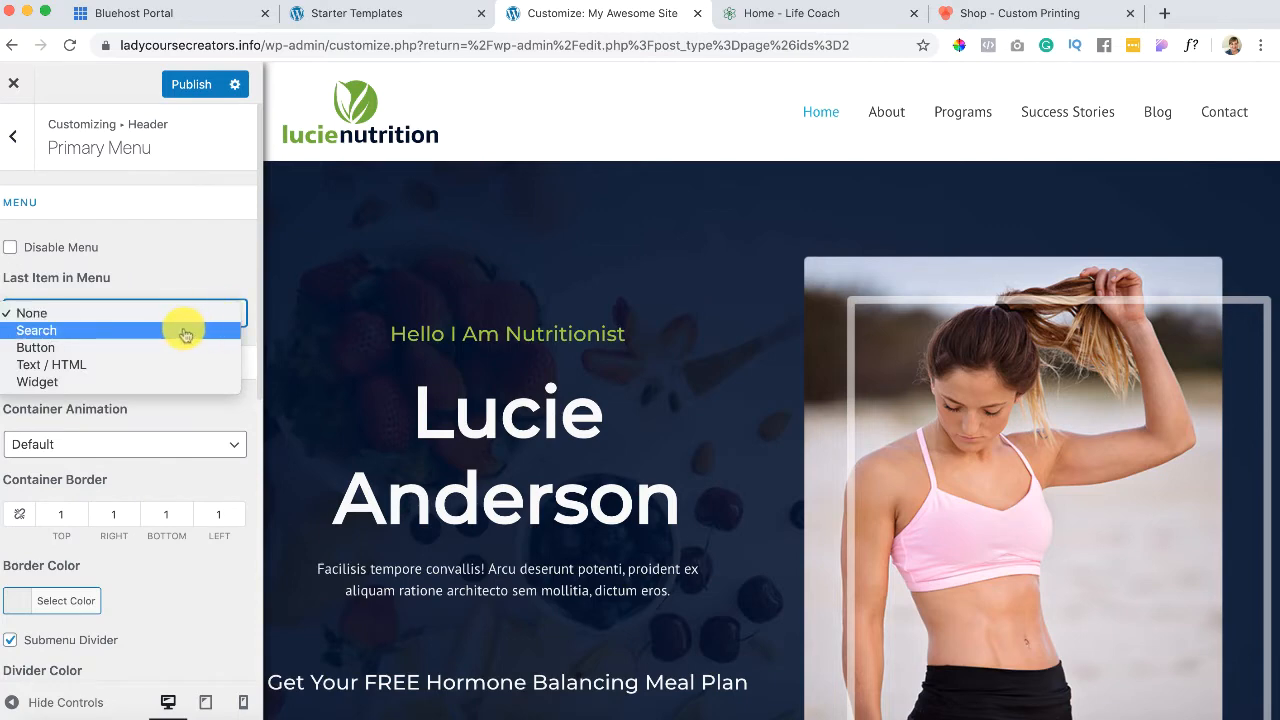
{"action": "left_click", "coordinate": [185, 332]}
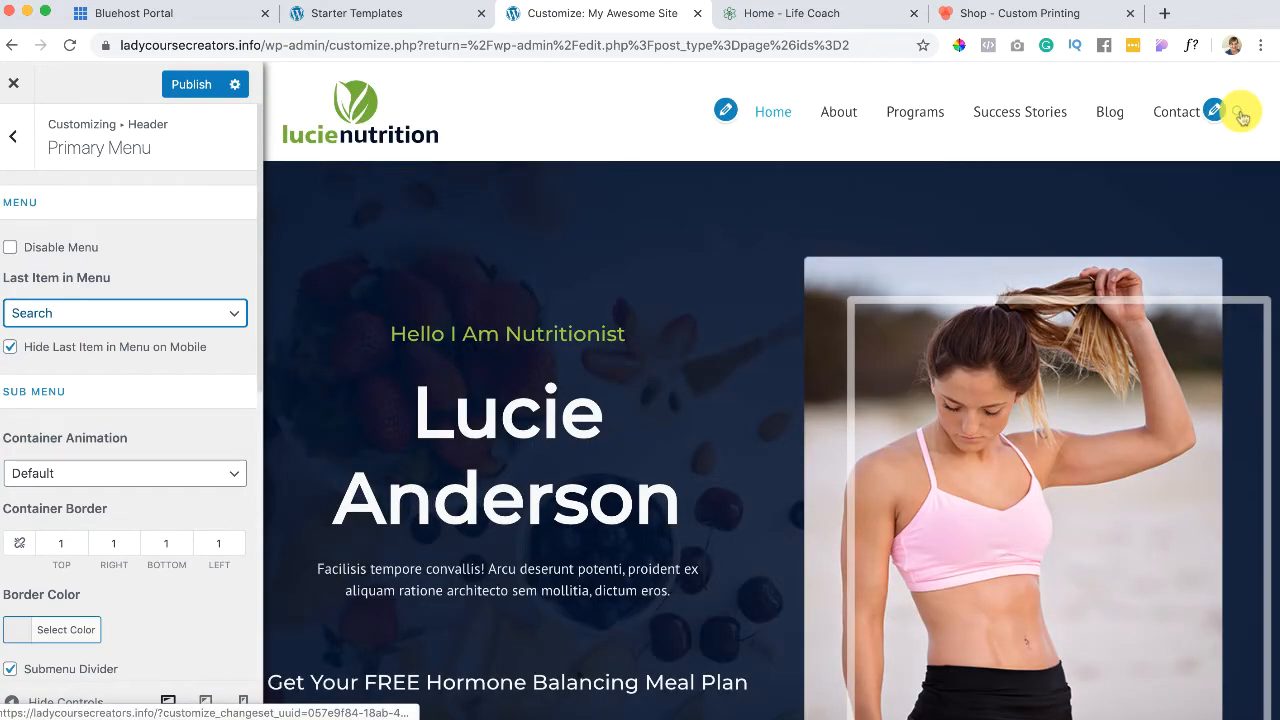
Step: Change the last item in the primary menu to Button and review the header button's options
{"action": "left_click", "coordinate": [233, 314]}
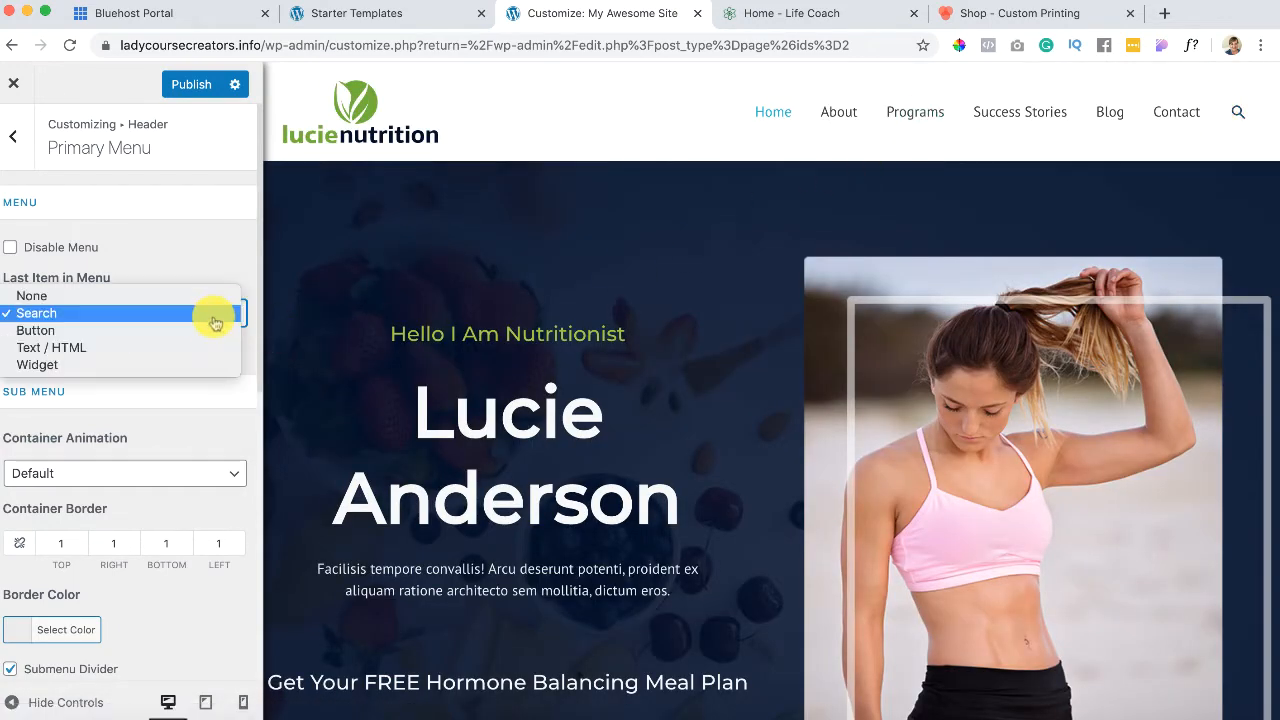
{"action": "left_click", "coordinate": [201, 331]}
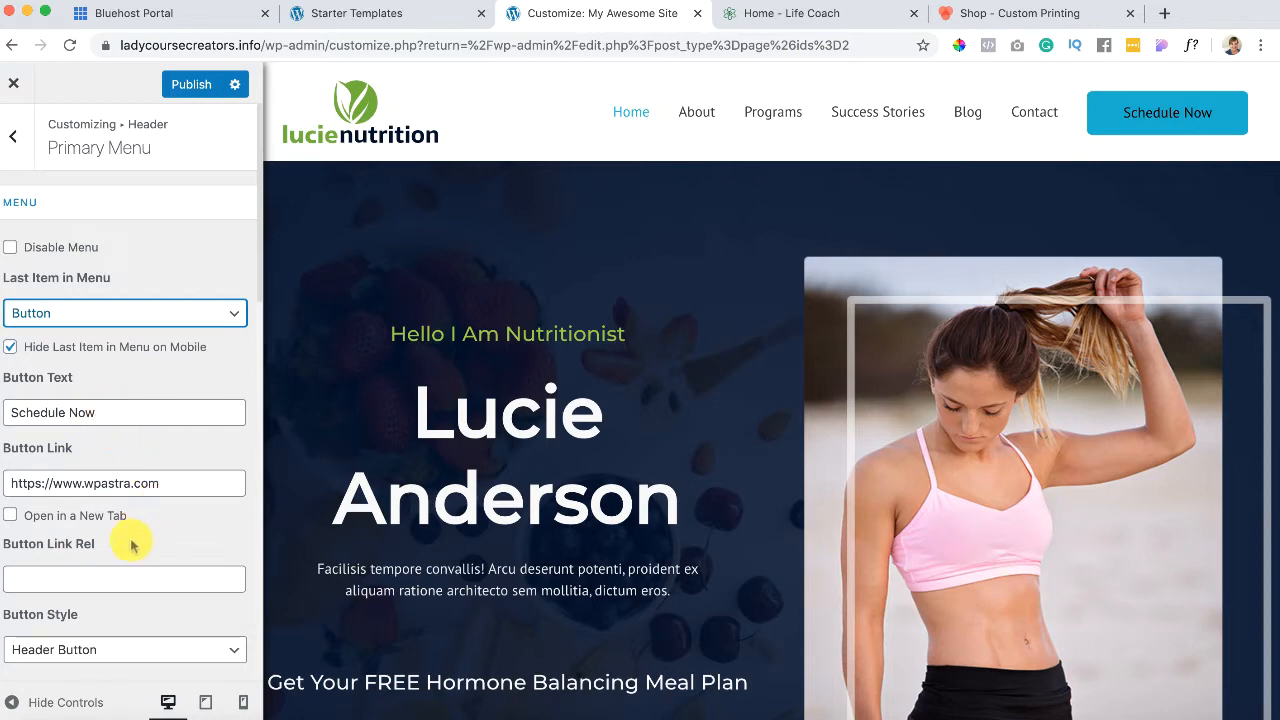
{"action": "scroll", "coordinate": [130, 545], "scroll_direction": "down", "scroll_amount": 5}
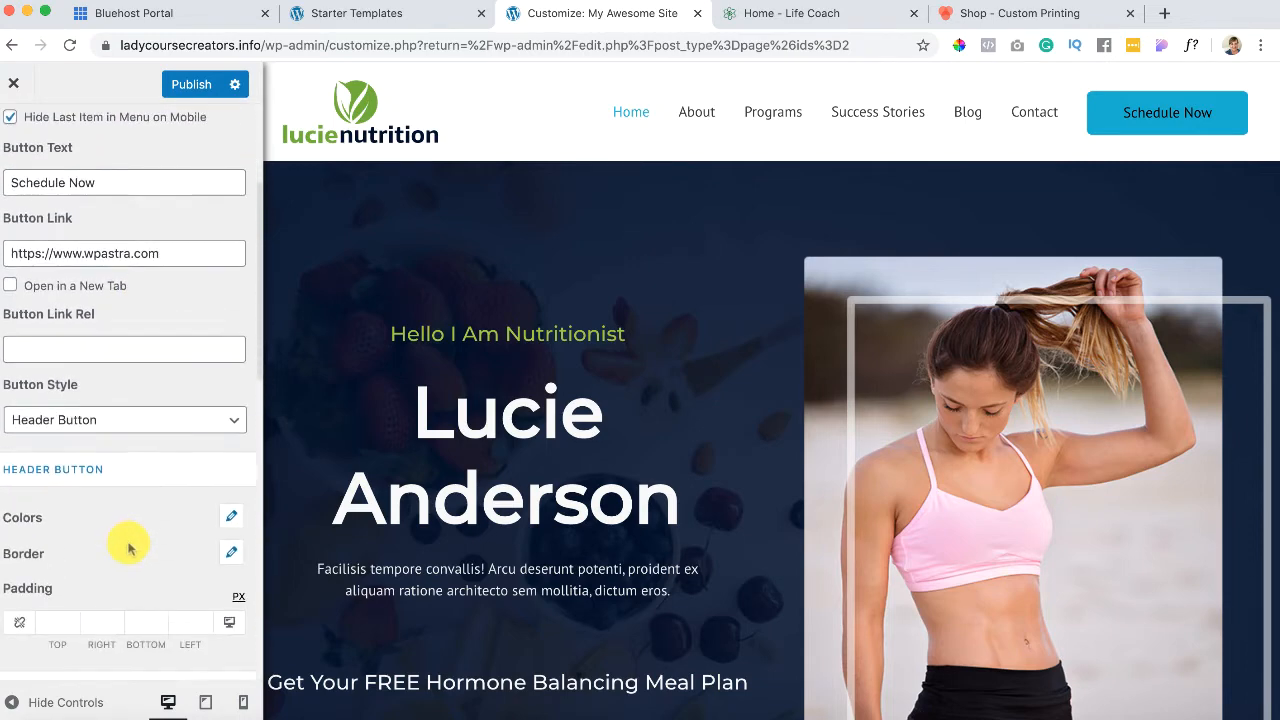
{"action": "scroll", "coordinate": [125, 585], "scroll_direction": "up", "scroll_amount": 5}
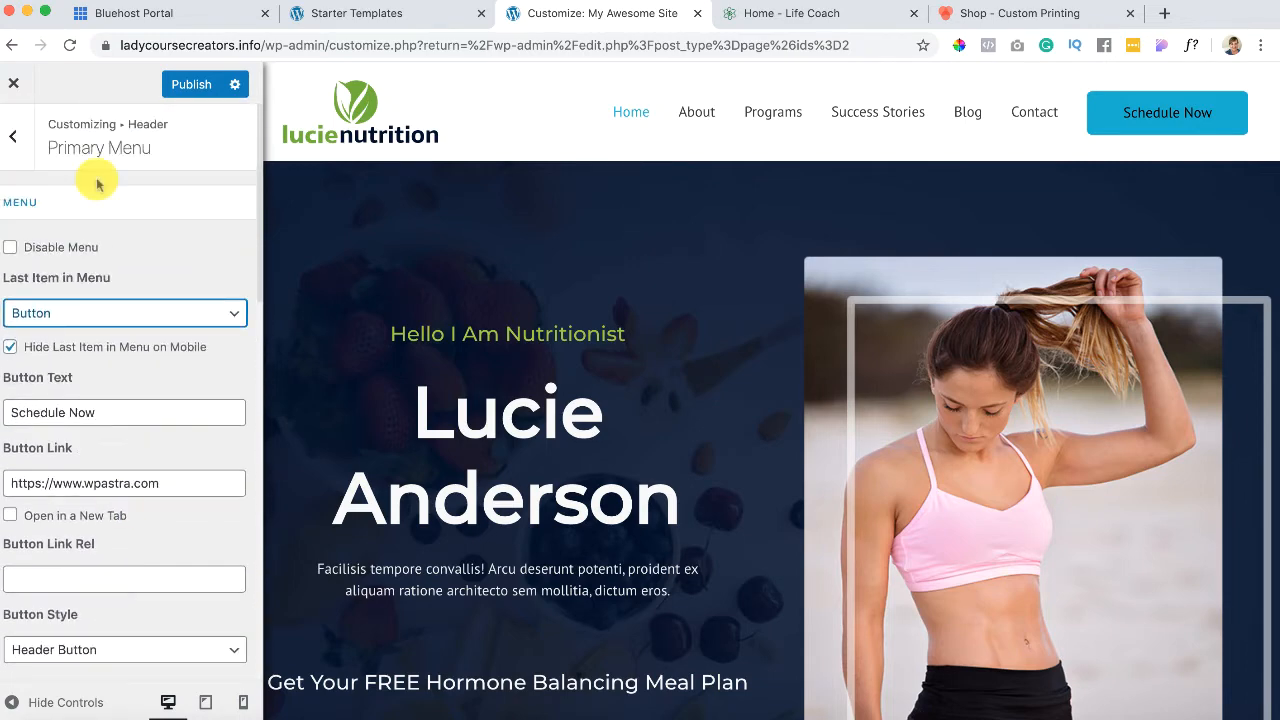
{"action": "left_click", "coordinate": [14, 145]}
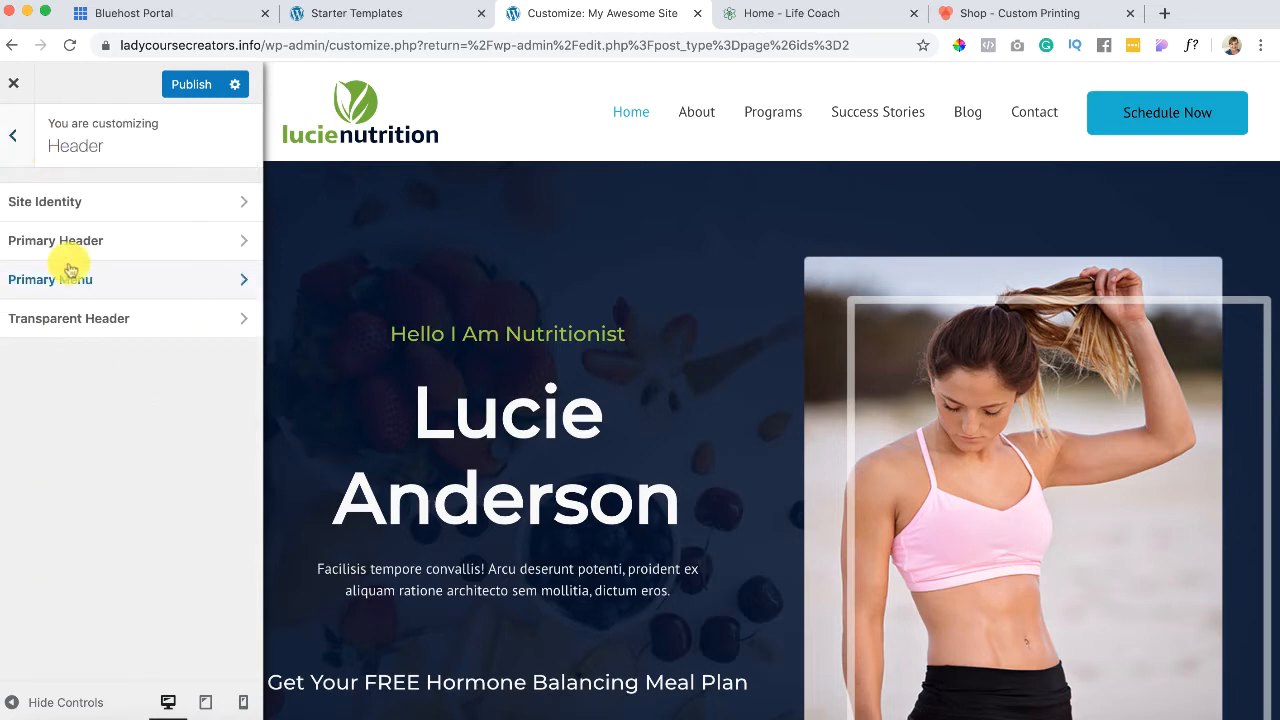
Step: Examine the Transparent Header settings, including its bottom border, colors and background, and header button options
{"action": "left_click", "coordinate": [168, 330]}
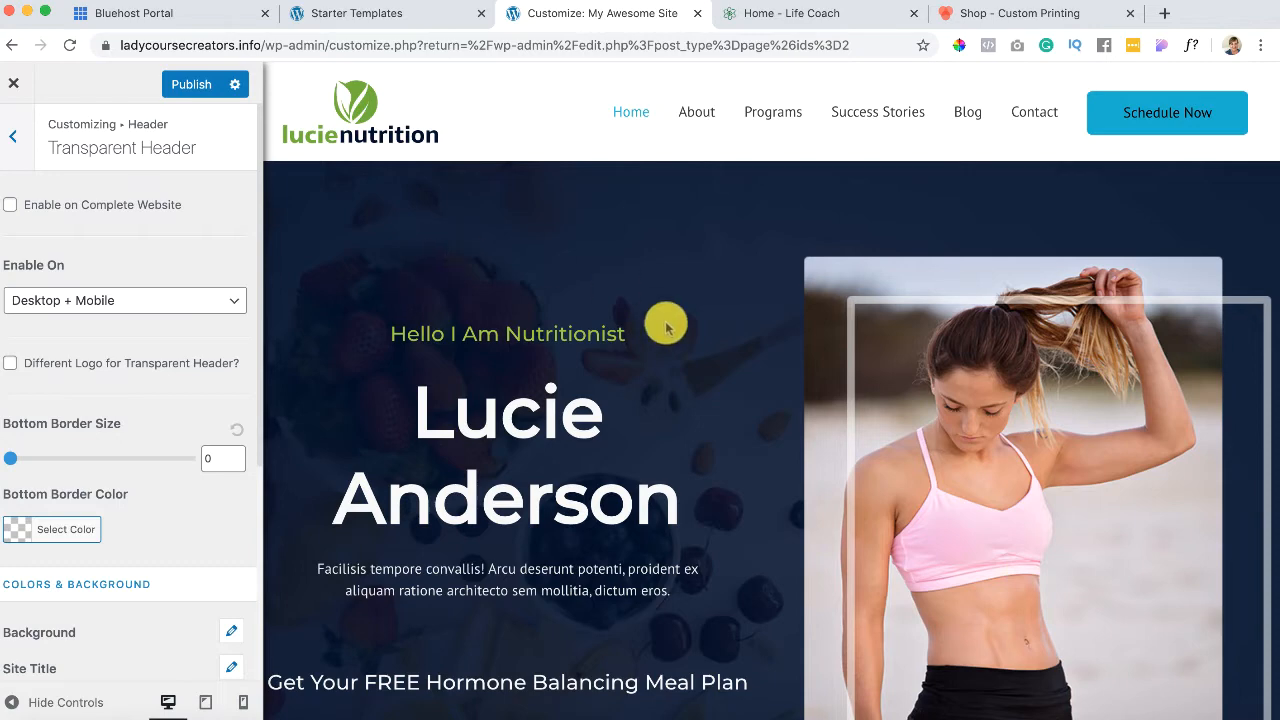
{"action": "scroll", "coordinate": [667, 325], "scroll_direction": "down", "scroll_amount": 1}
{"action": "scroll", "coordinate": [667, 325], "scroll_direction": "up", "scroll_amount": 1}
{"action": "scroll", "coordinate": [65, 520], "scroll_direction": "down", "scroll_amount": 4}
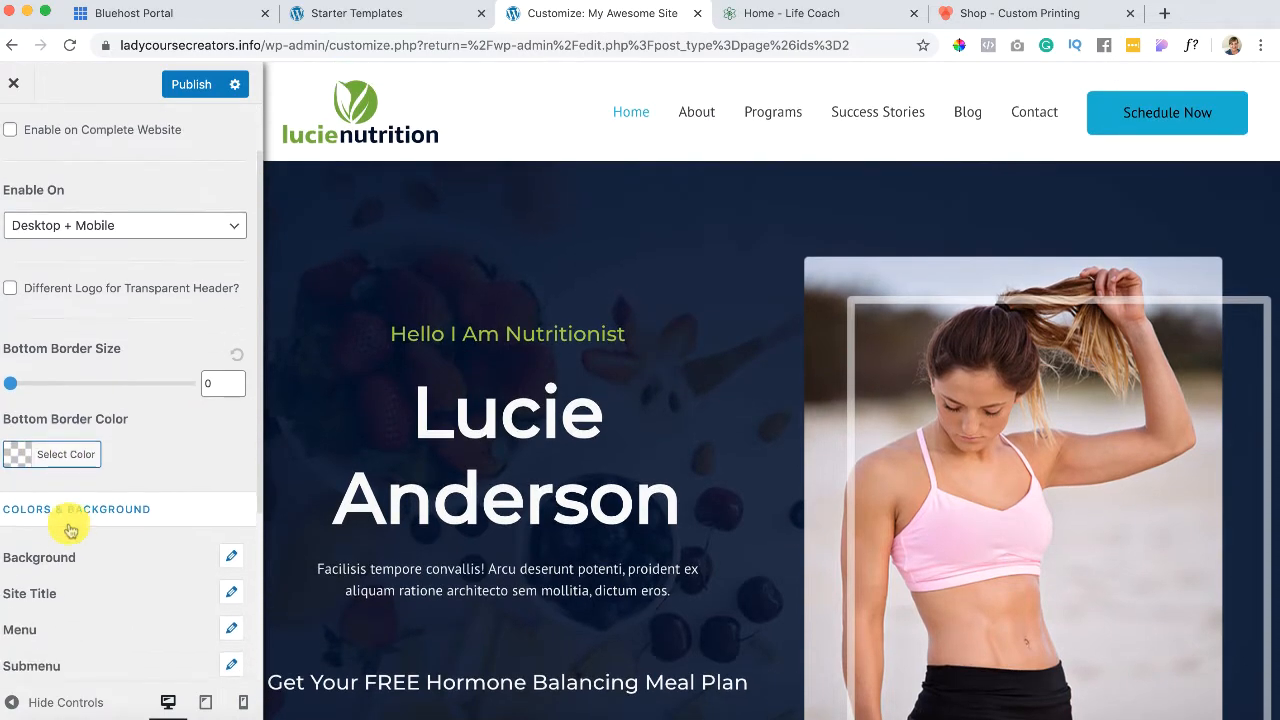
{"action": "scroll", "coordinate": [70, 530], "scroll_direction": "down", "scroll_amount": 1}
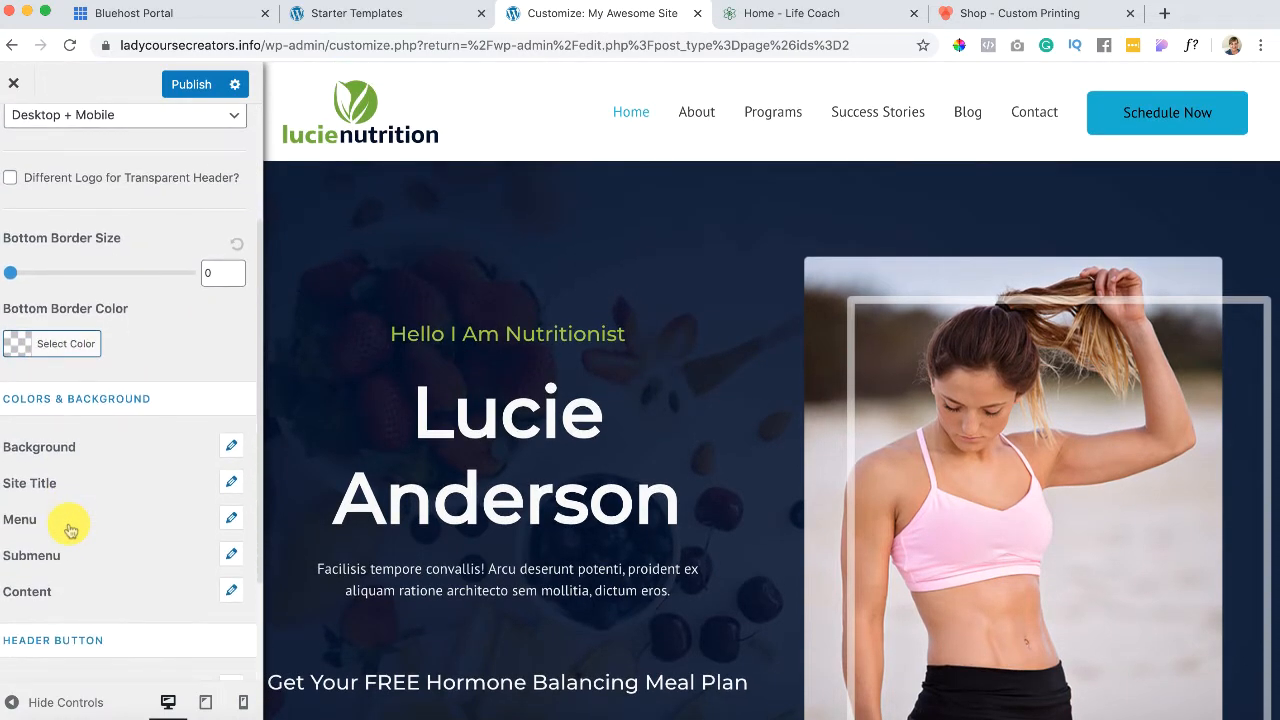
{"action": "scroll", "coordinate": [70, 530], "scroll_direction": "down", "scroll_amount": 5}
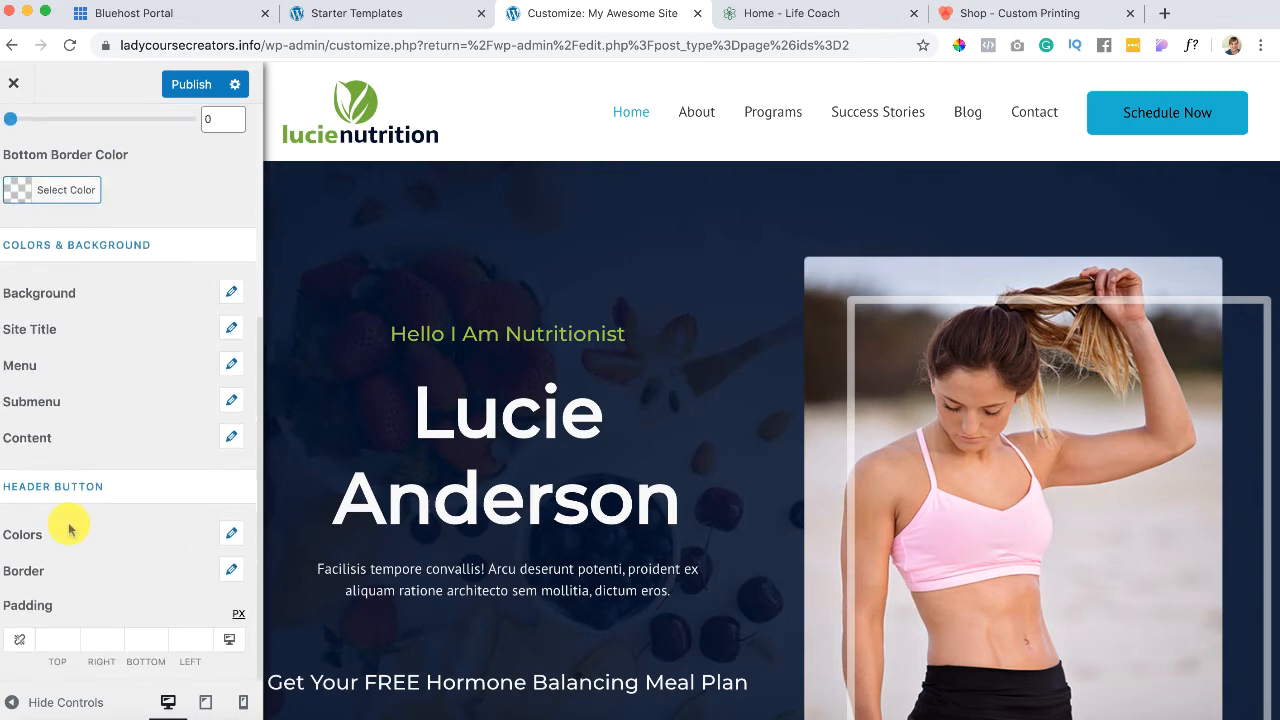
{"action": "scroll", "coordinate": [70, 530], "scroll_direction": "up", "scroll_amount": 2}
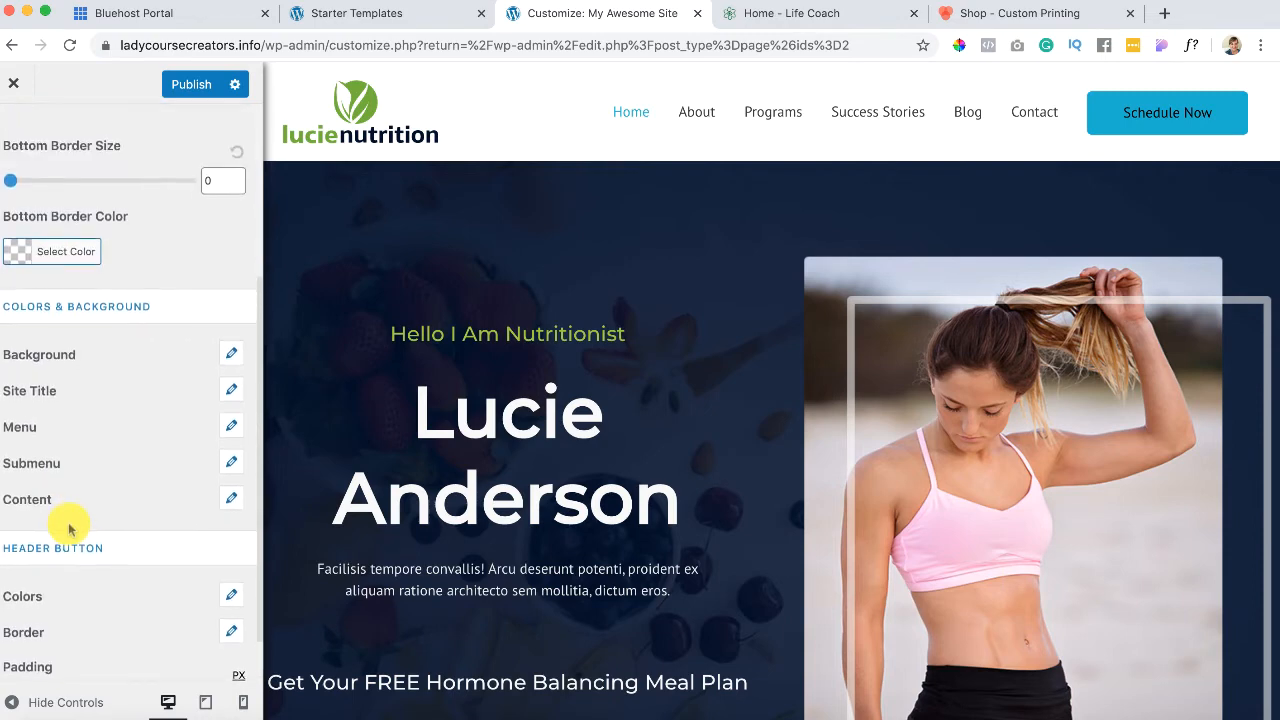
{"action": "scroll", "coordinate": [70, 530], "scroll_direction": "up", "scroll_amount": 3}
{"action": "left_click", "coordinate": [190, 97]}
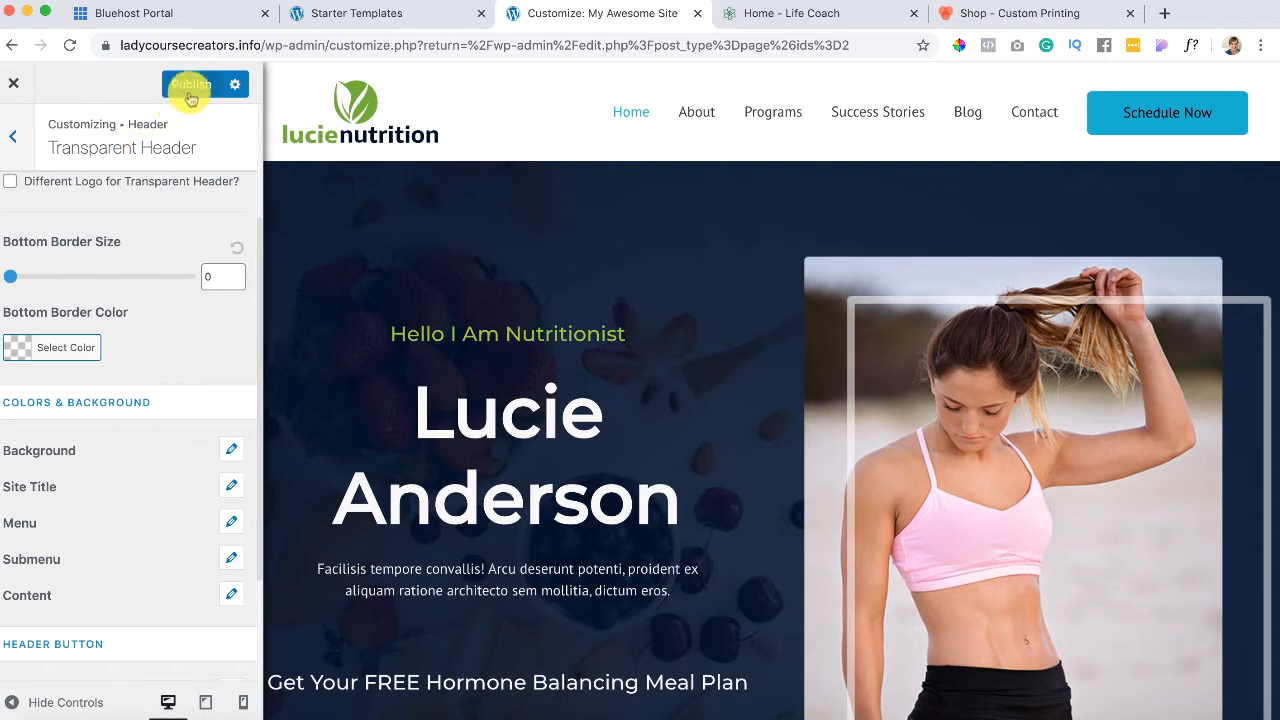
{"action": "scroll", "coordinate": [115, 424], "scroll_direction": "down", "scroll_amount": 2}
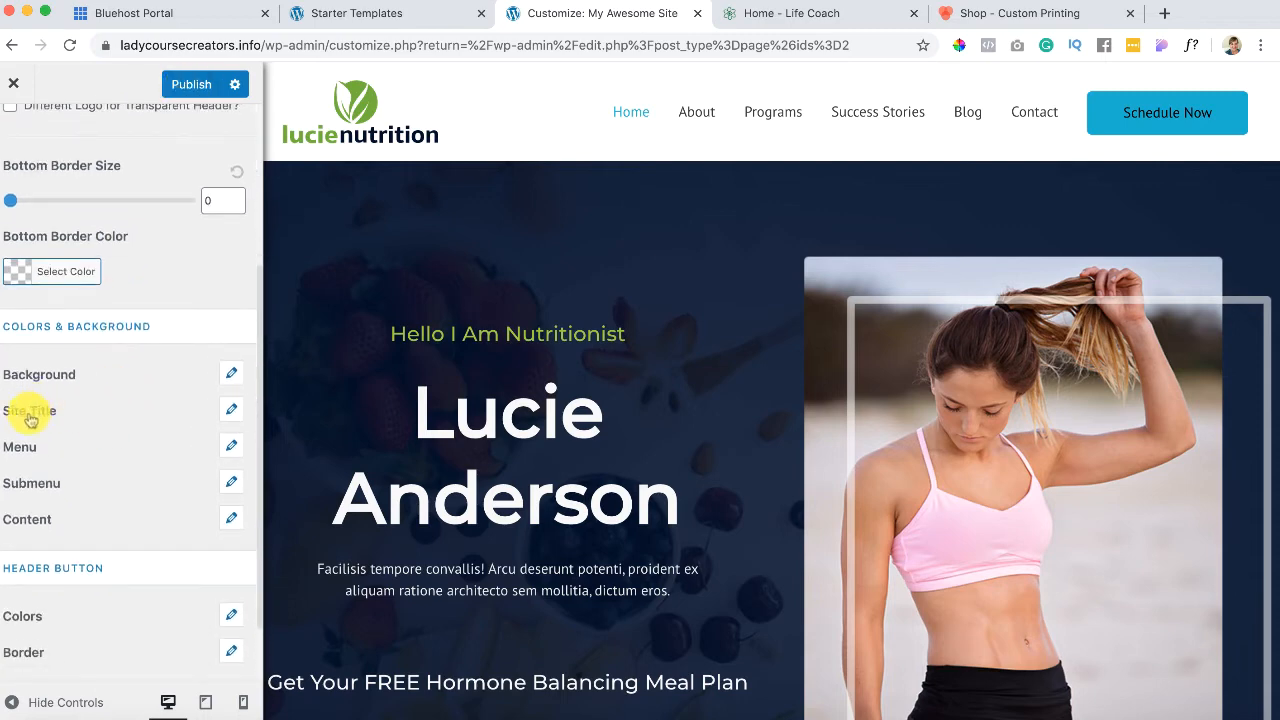
{"action": "scroll", "coordinate": [126, 423], "scroll_direction": "up", "scroll_amount": 8}
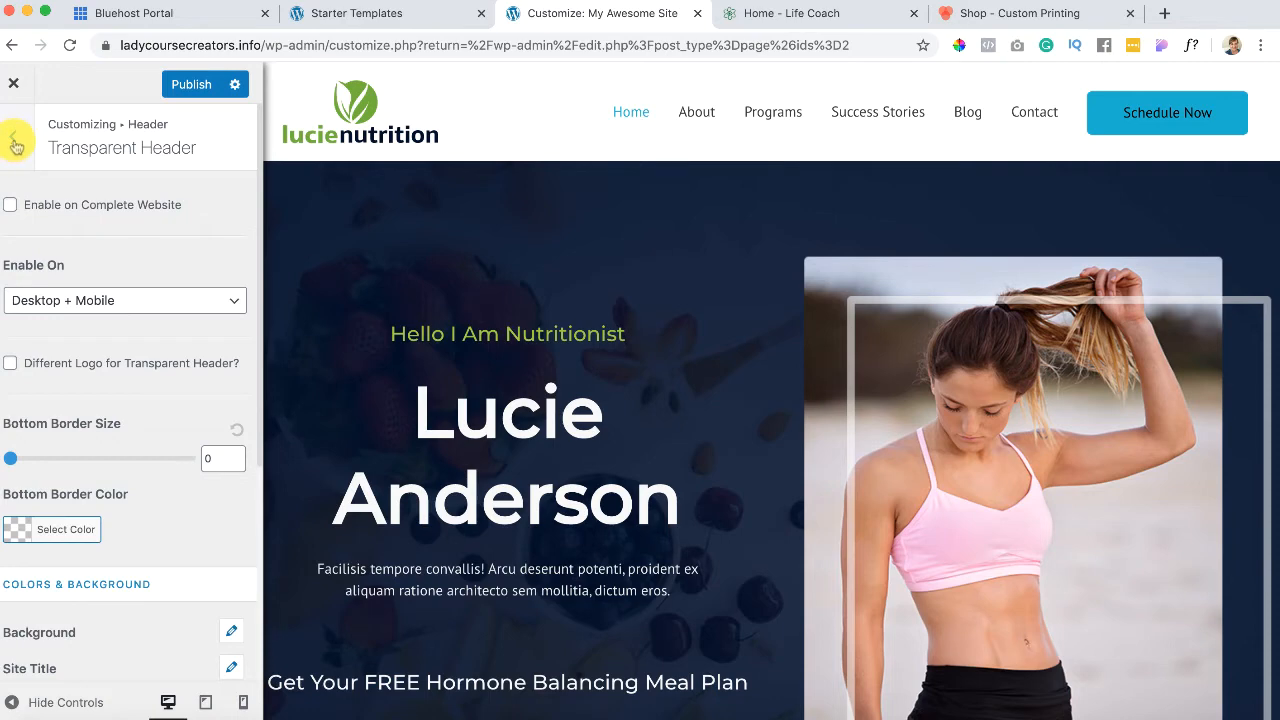
{"action": "left_click", "coordinate": [14, 144]}
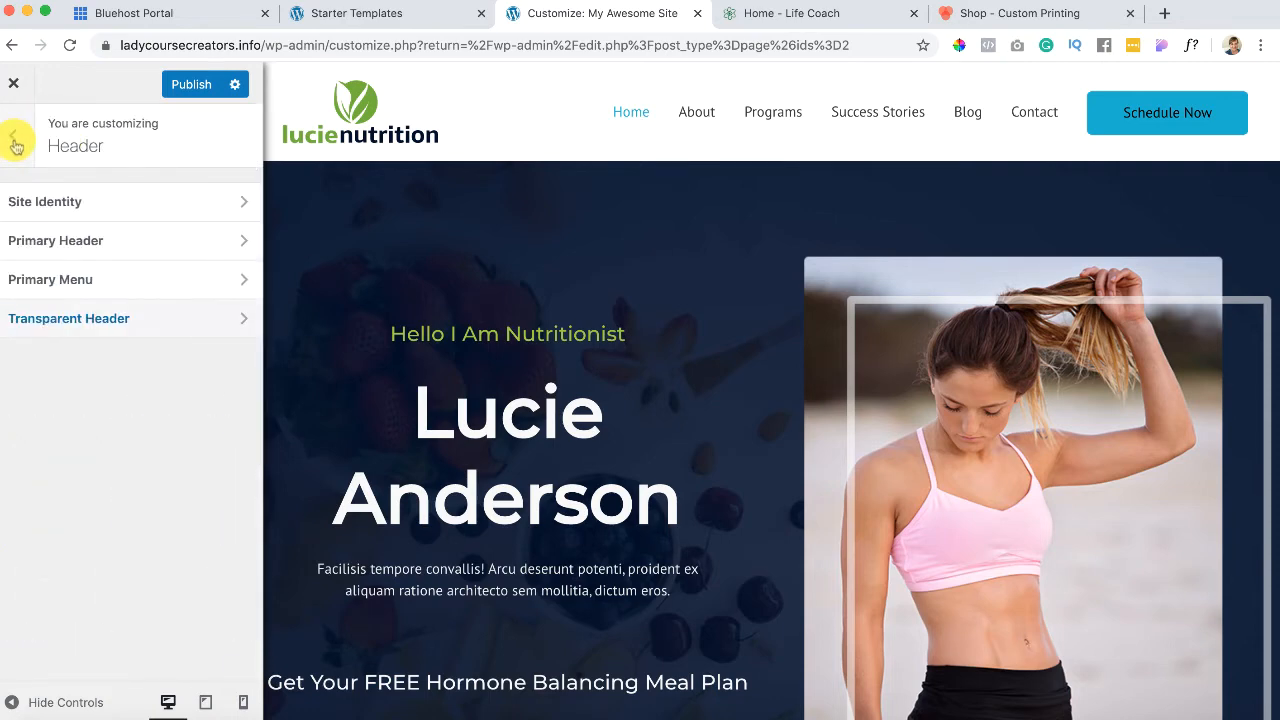
{"action": "left_click", "coordinate": [16, 145]}
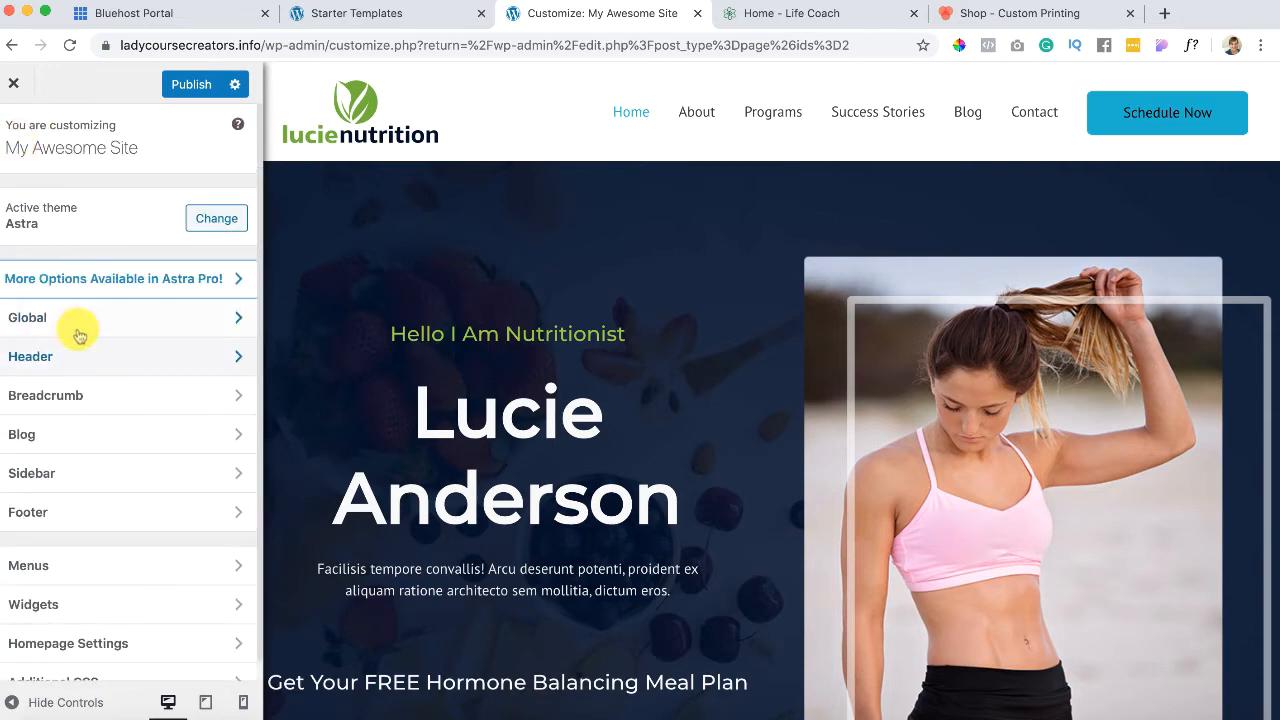
Step: Review the available breadcrumb positions and keep the position set to None
{"action": "left_click", "coordinate": [120, 397]}
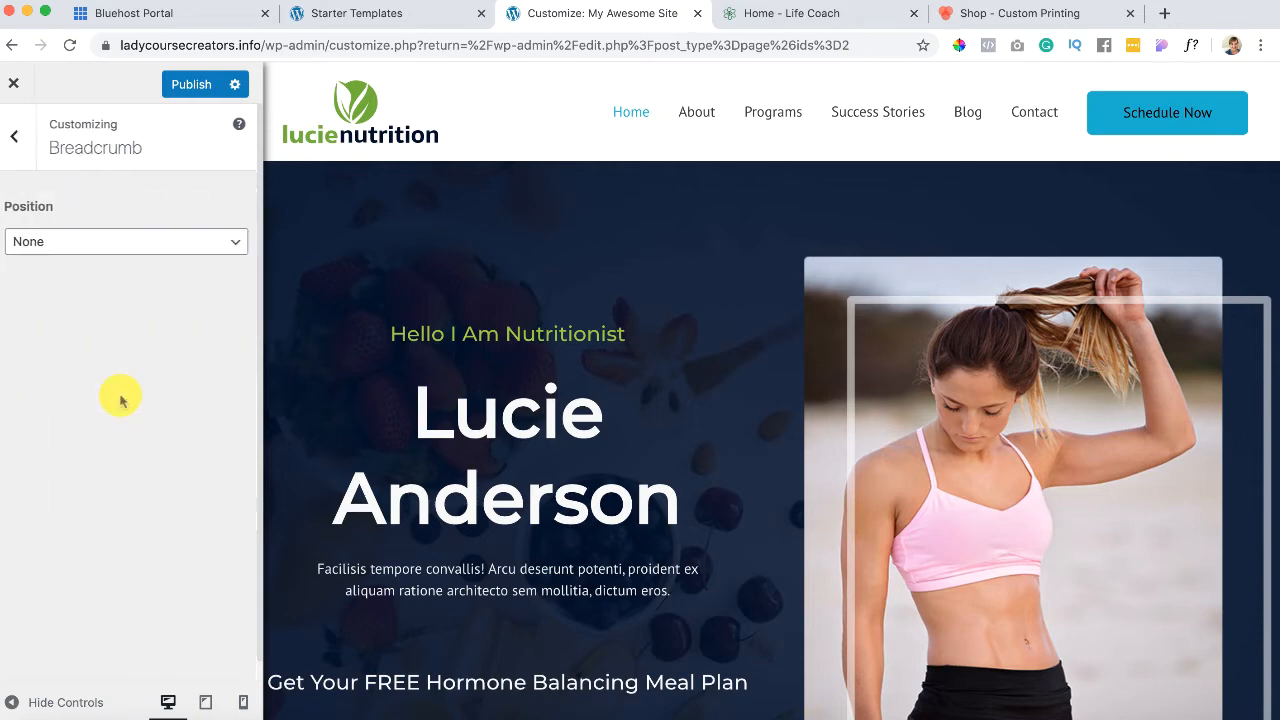
{"action": "left_click", "coordinate": [177, 244]}
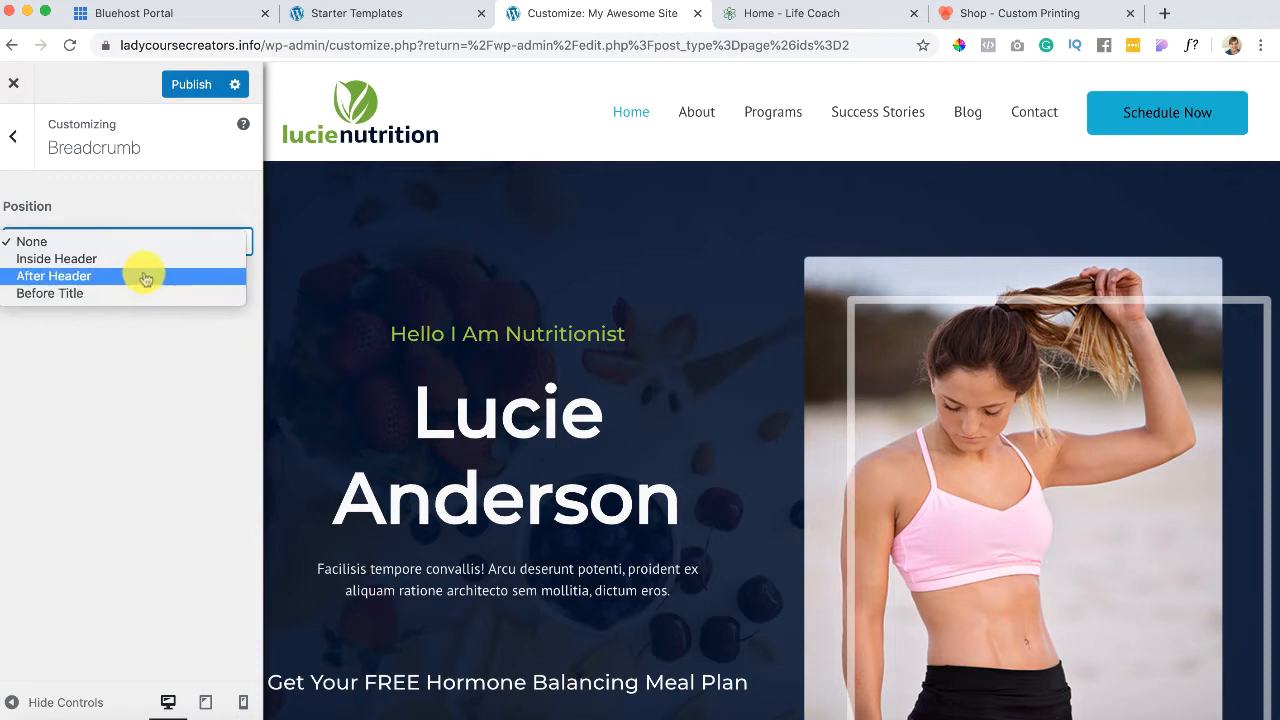
{"action": "left_click", "coordinate": [148, 241]}
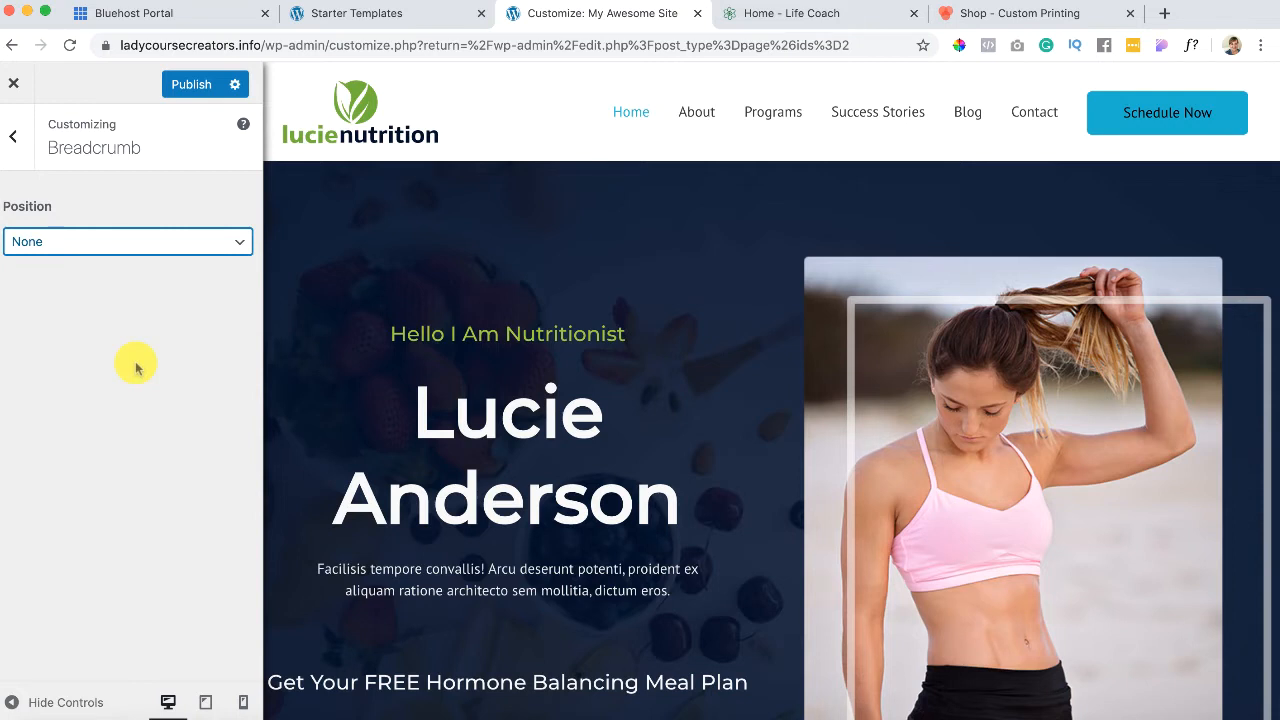
{"action": "left_click", "coordinate": [15, 136]}
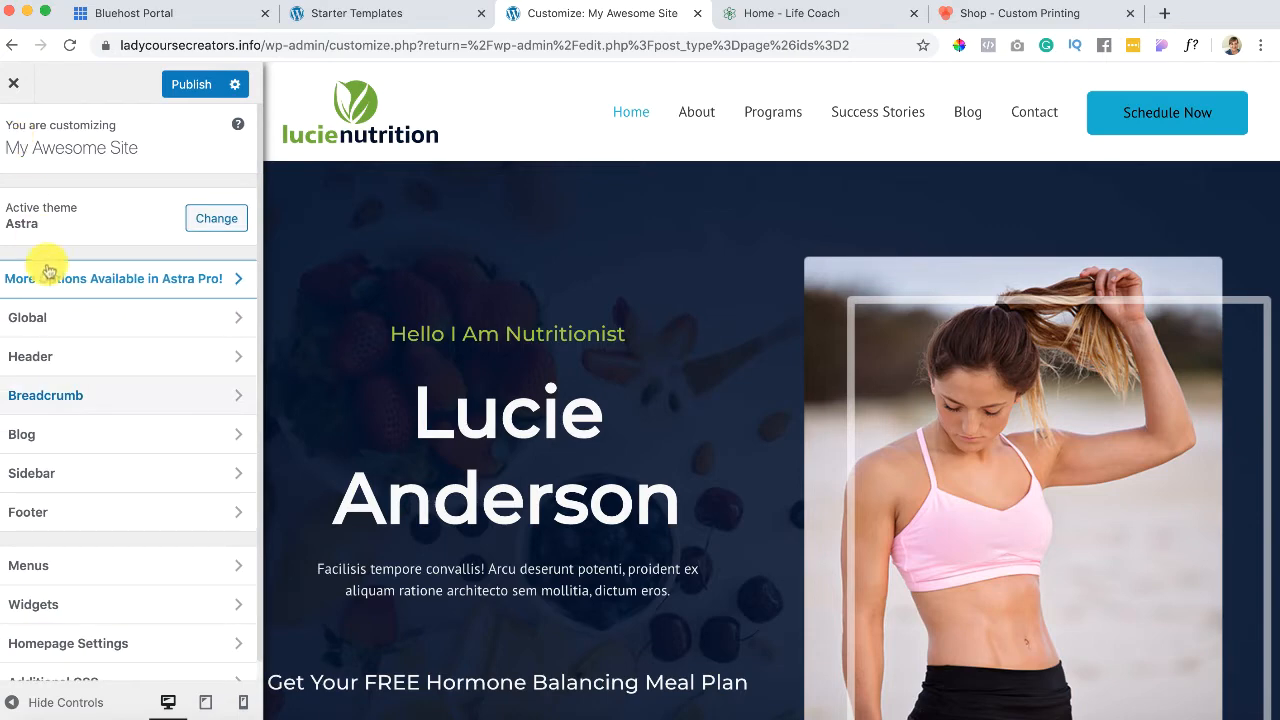
Step: Examine the blog settings for Blog / Archive and Single Post, including content width, post structure and meta options
{"action": "left_click", "coordinate": [149, 436]}
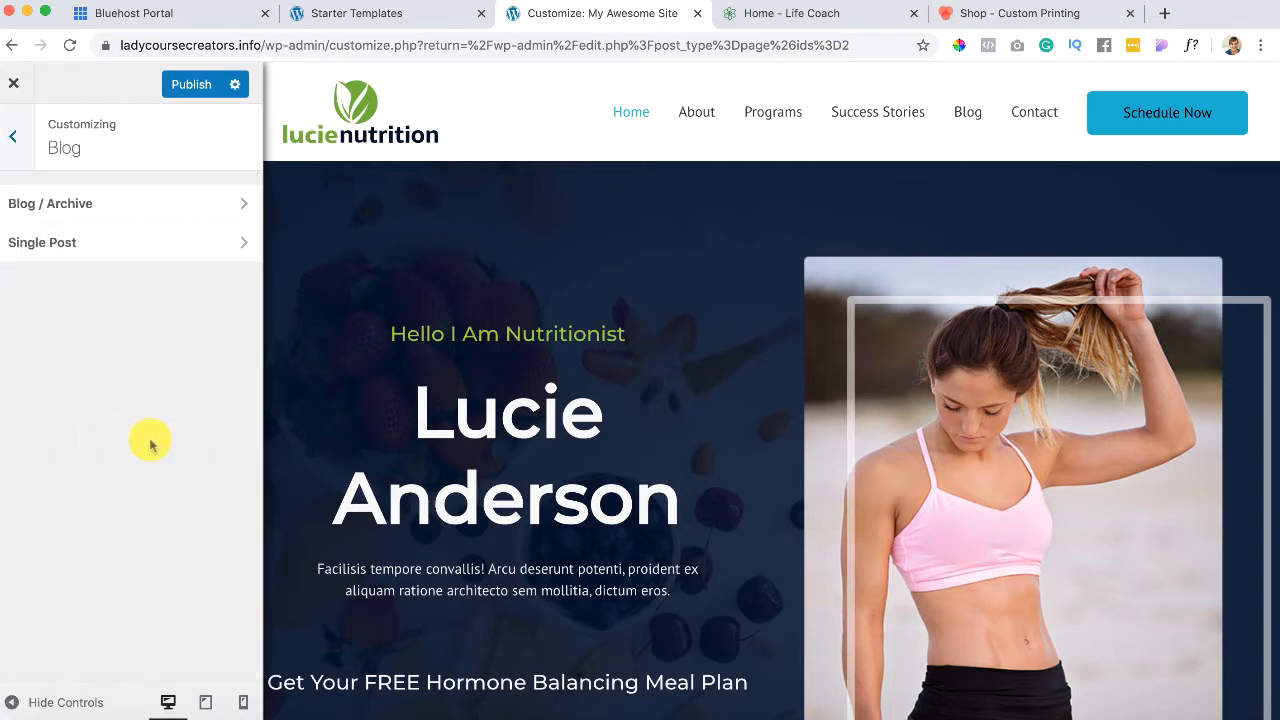
{"action": "left_click", "coordinate": [223, 205]}
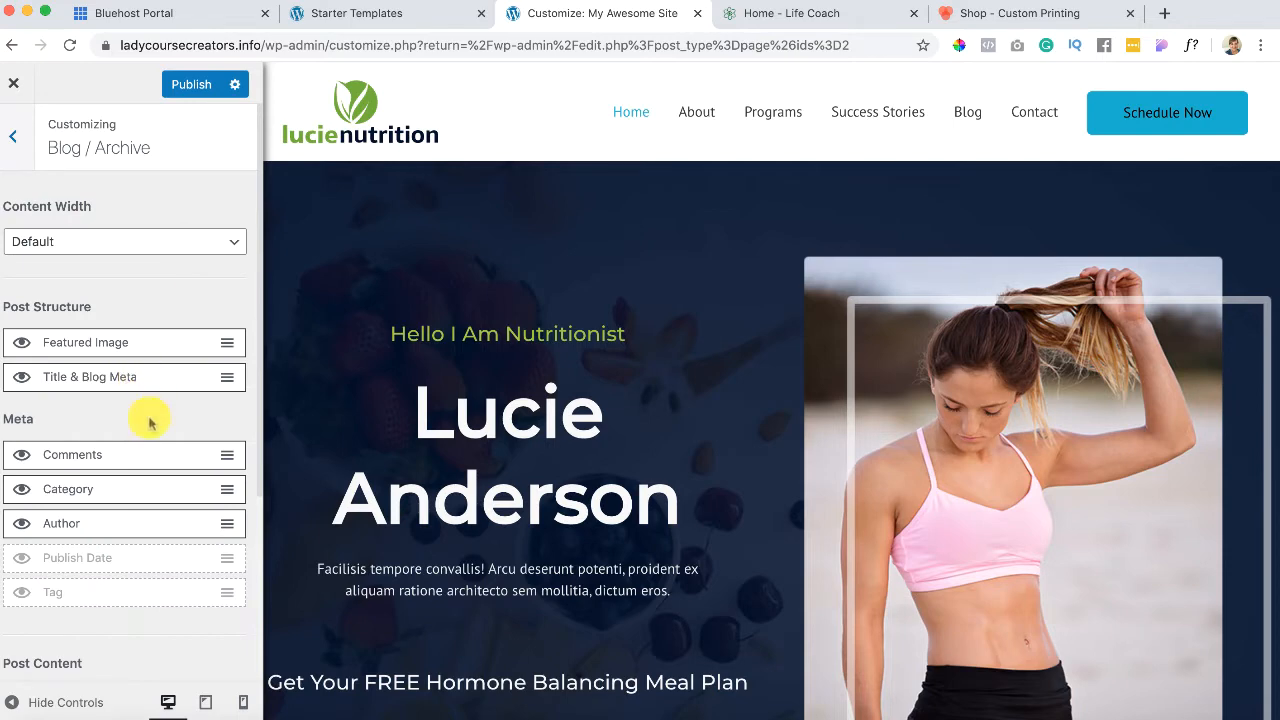
{"action": "scroll", "coordinate": [149, 423], "scroll_direction": "down", "scroll_amount": 3}
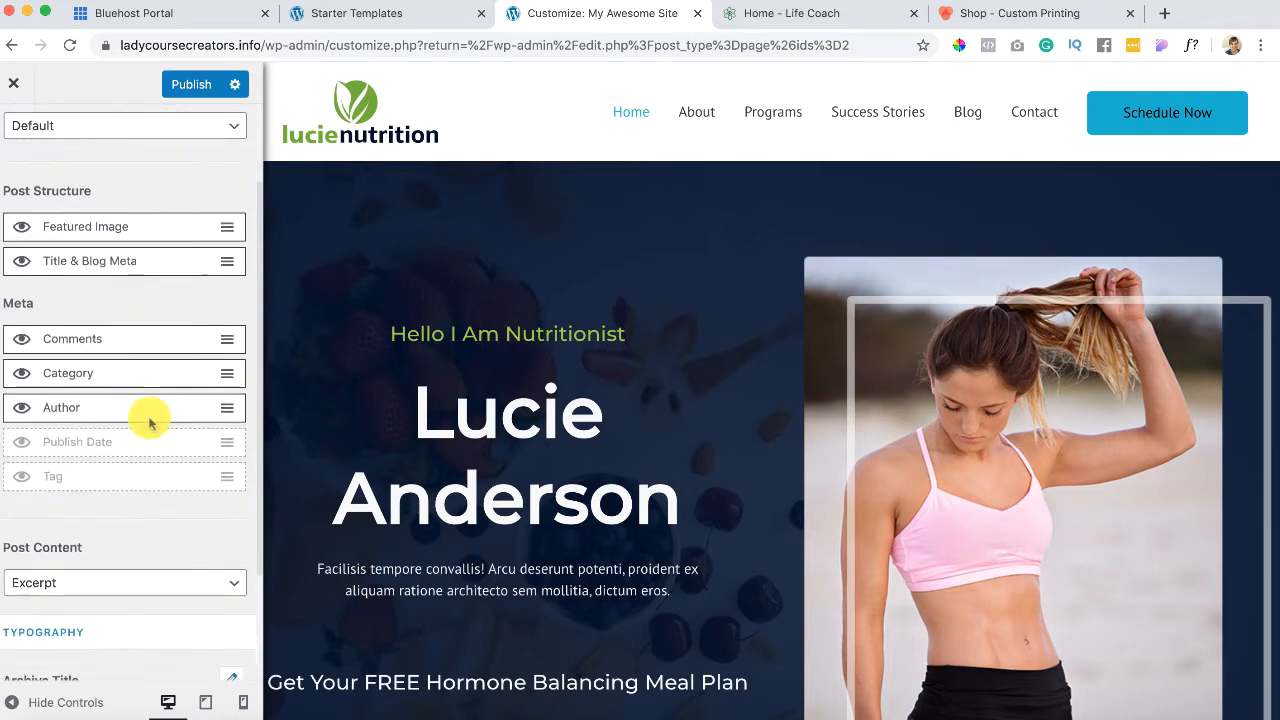
{"action": "scroll", "coordinate": [149, 423], "scroll_direction": "up", "scroll_amount": 3}
{"action": "left_click", "coordinate": [16, 145]}
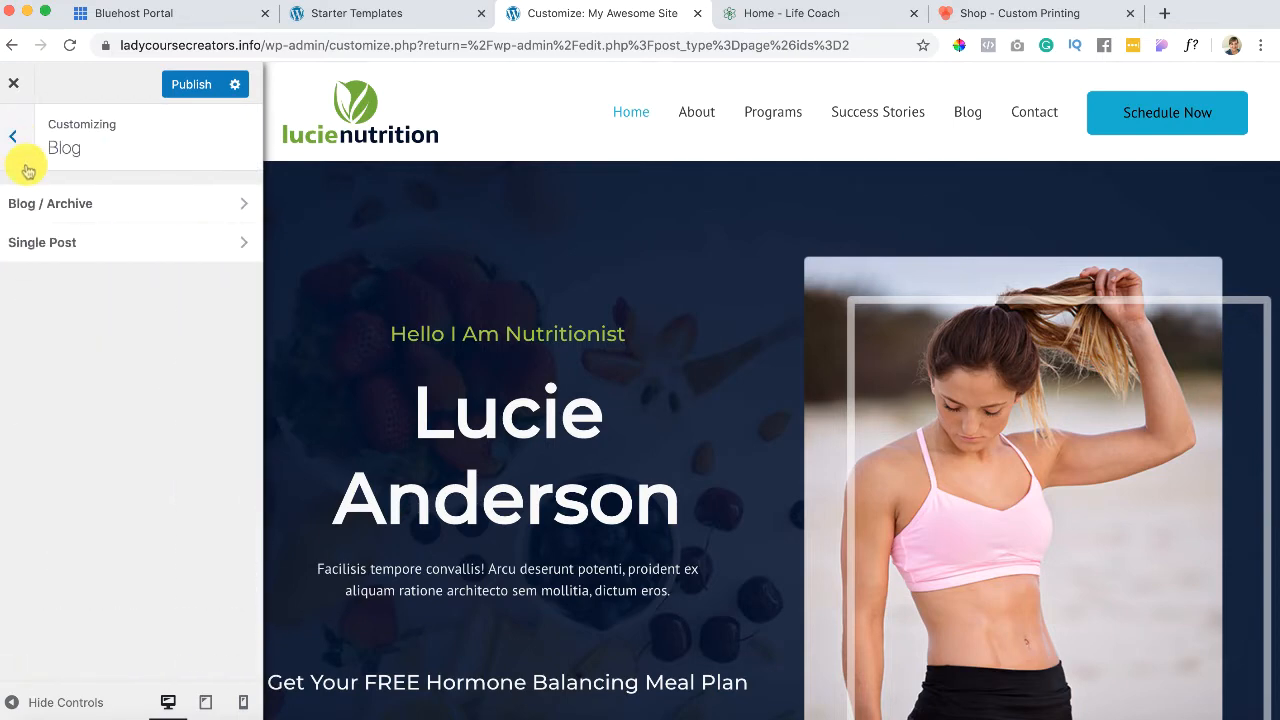
{"action": "left_click", "coordinate": [91, 247]}
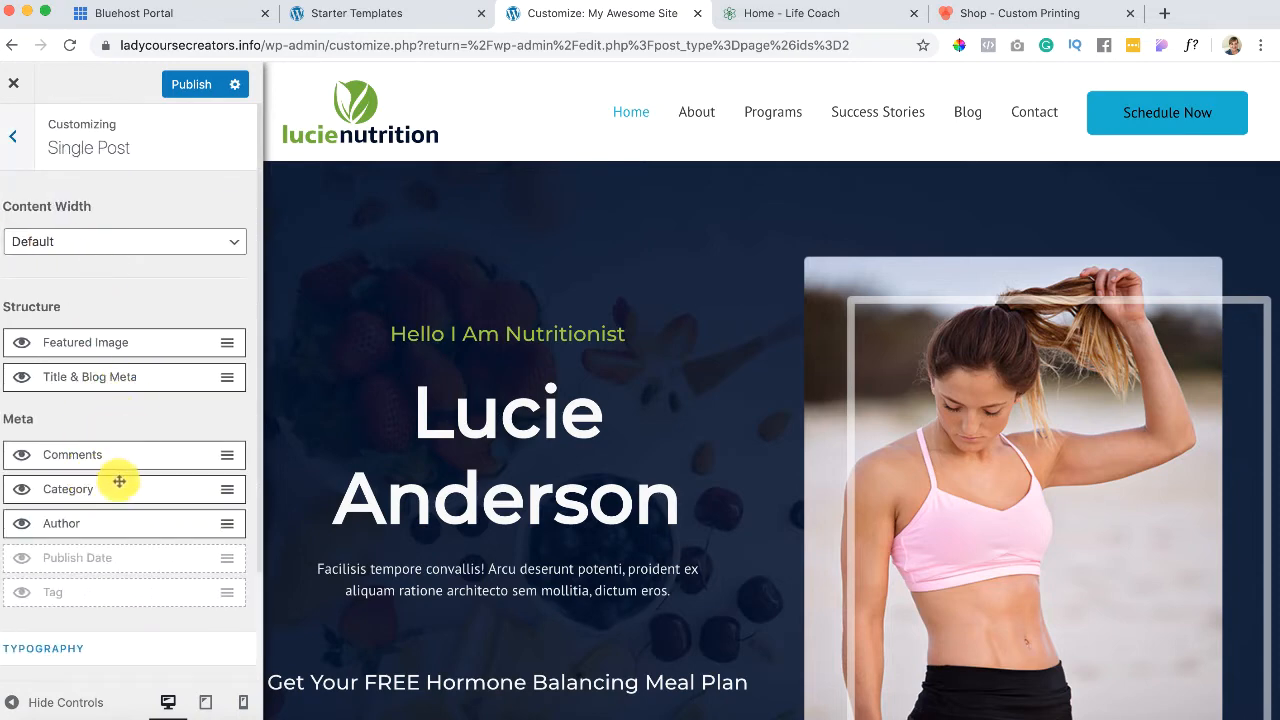
Step: Move Category above Comments in the Single Post meta order and leave the blog settings
{"action": "left_click_drag", "start_coordinate": [148, 493], "coordinate": [149, 452]}
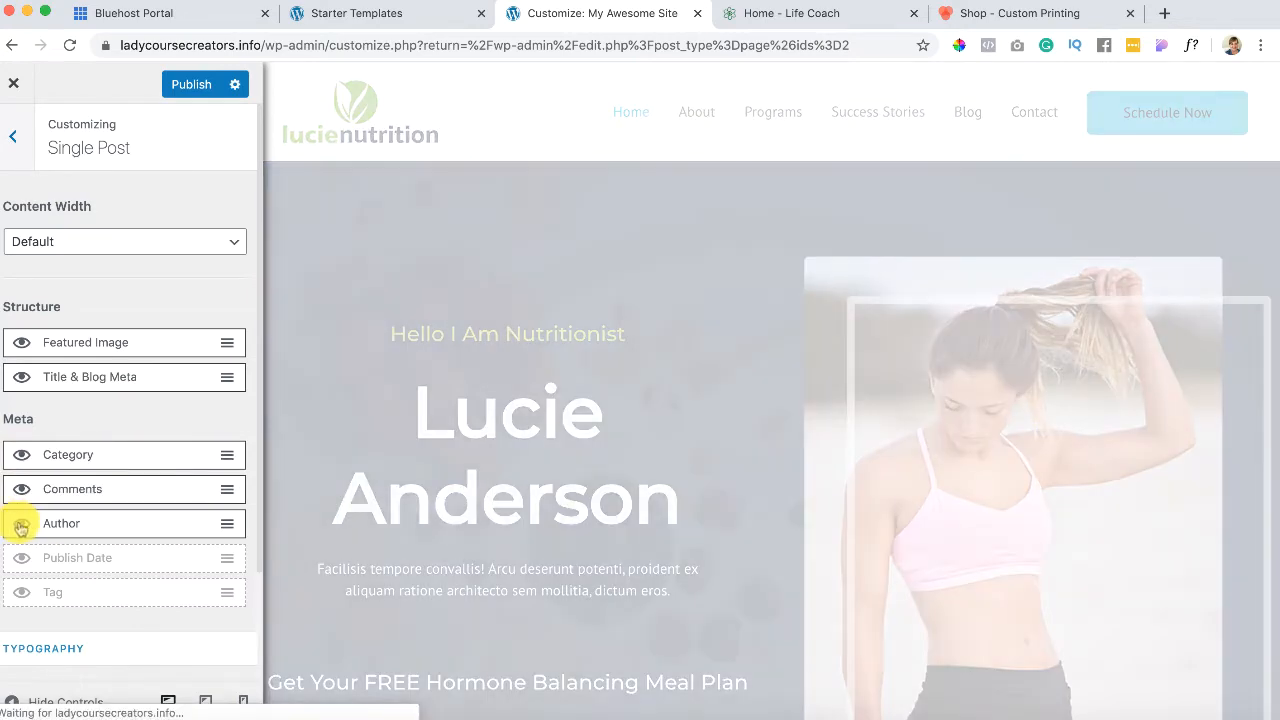
{"action": "left_click", "coordinate": [13, 135]}
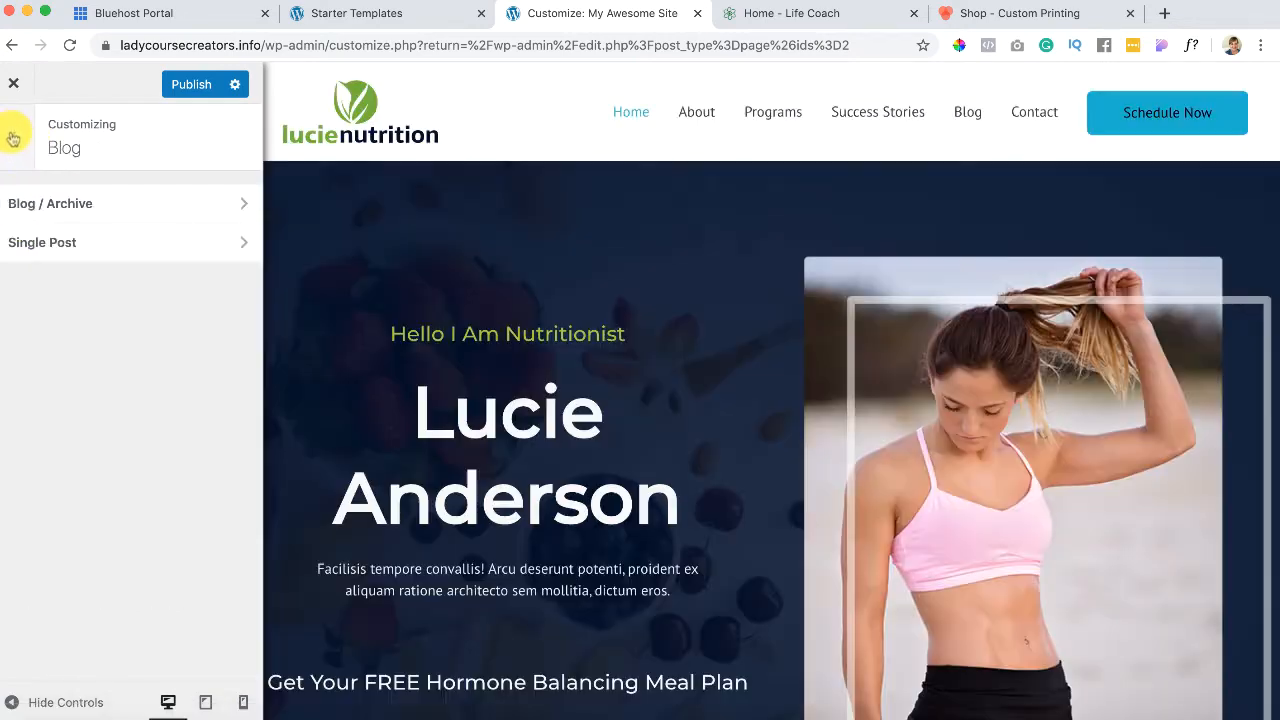
{"action": "left_click", "coordinate": [12, 133]}
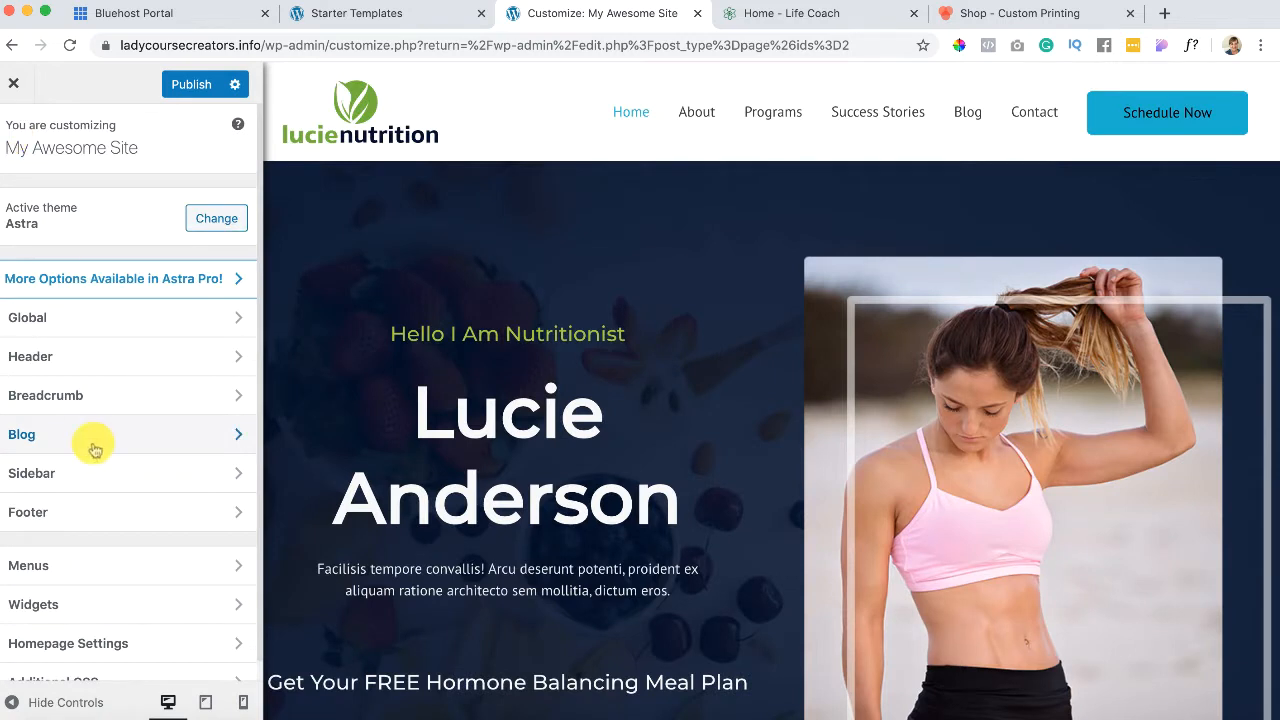
Step: Examine the Sidebar settings, including the layouts for pages, blog posts and archives and the sidebar width
{"action": "left_click", "coordinate": [166, 484]}
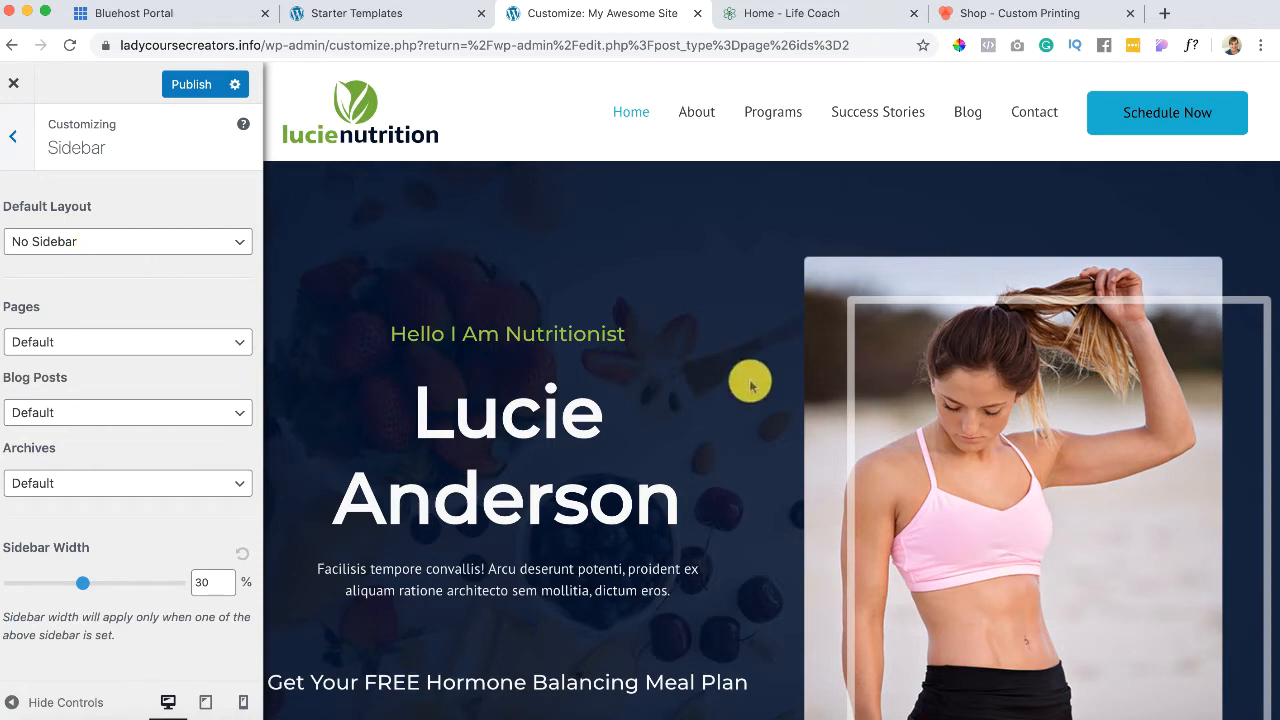
{"action": "scroll", "coordinate": [749, 378], "scroll_direction": "down", "scroll_amount": 2}
{"action": "scroll", "coordinate": [749, 378], "scroll_direction": "up", "scroll_amount": 2}
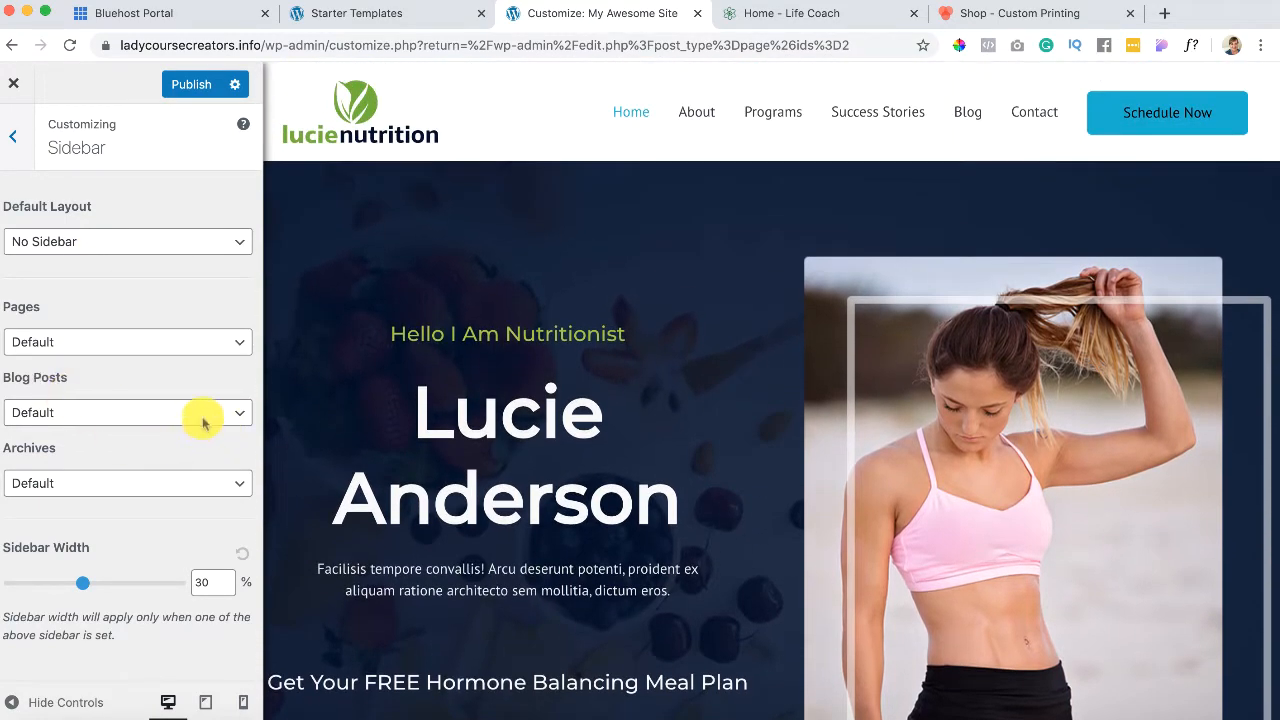
{"action": "left_click", "coordinate": [15, 140]}
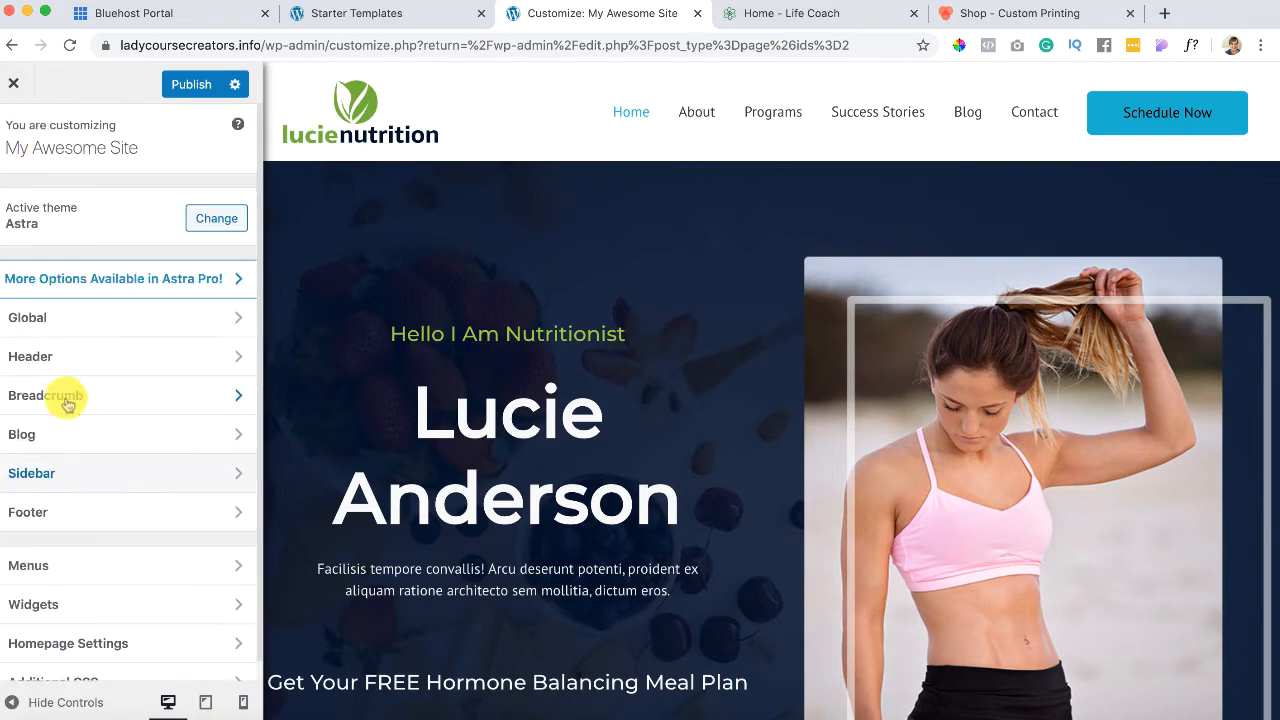
Step: Examine the Footer Widgets layout options alongside the footer at the end of the homepage preview
{"action": "left_click", "coordinate": [130, 522]}
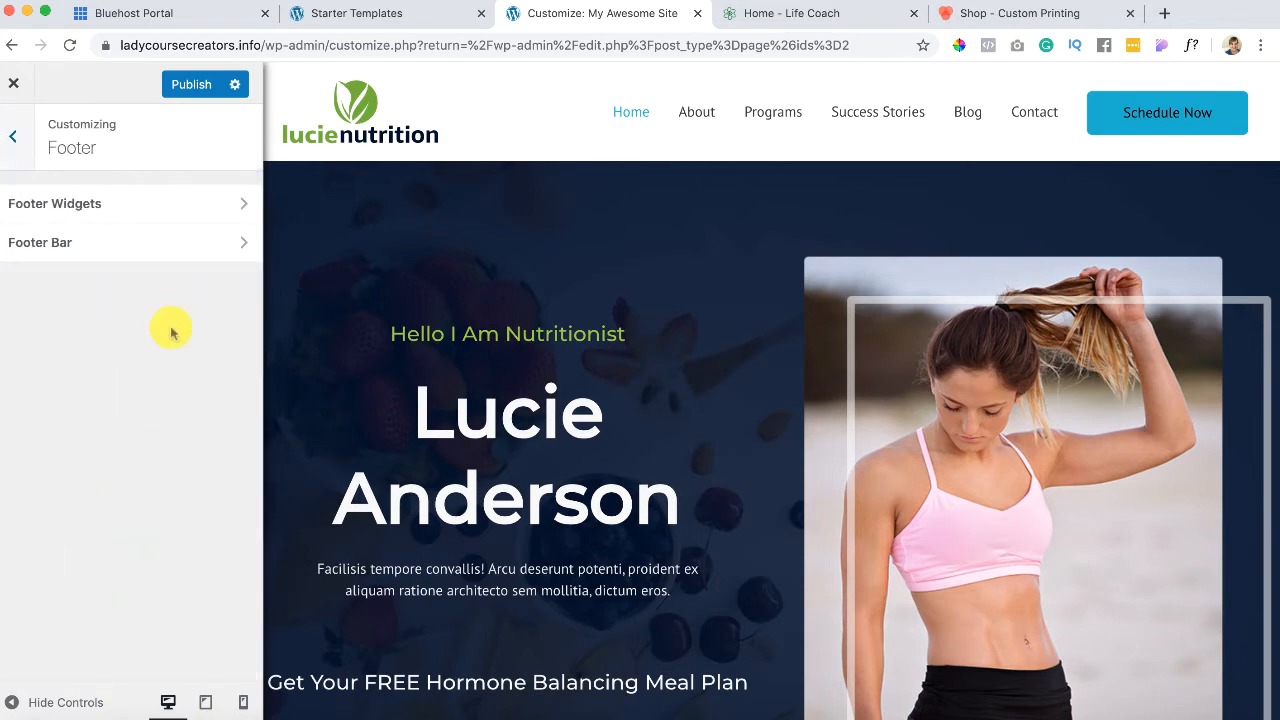
{"action": "scroll", "coordinate": [316, 272], "scroll_direction": "down", "scroll_amount": 10}
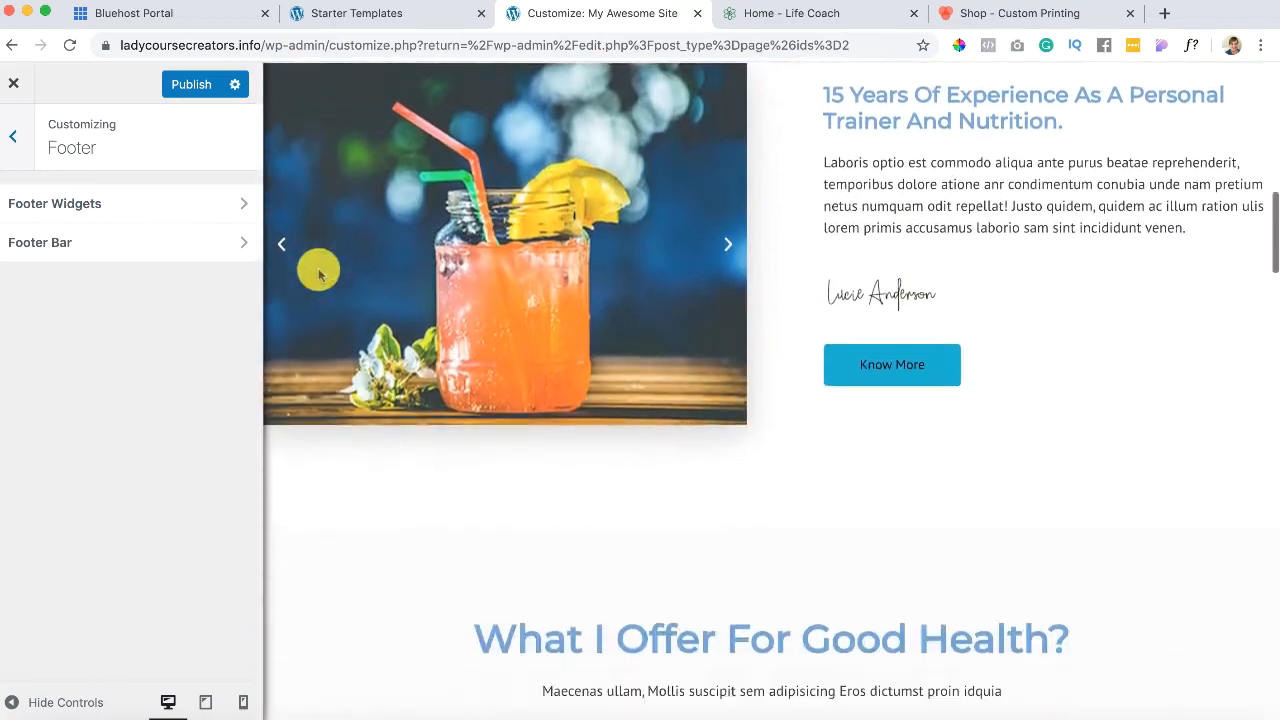
{"action": "scroll", "coordinate": [318, 272], "scroll_direction": "down", "scroll_amount": 15}
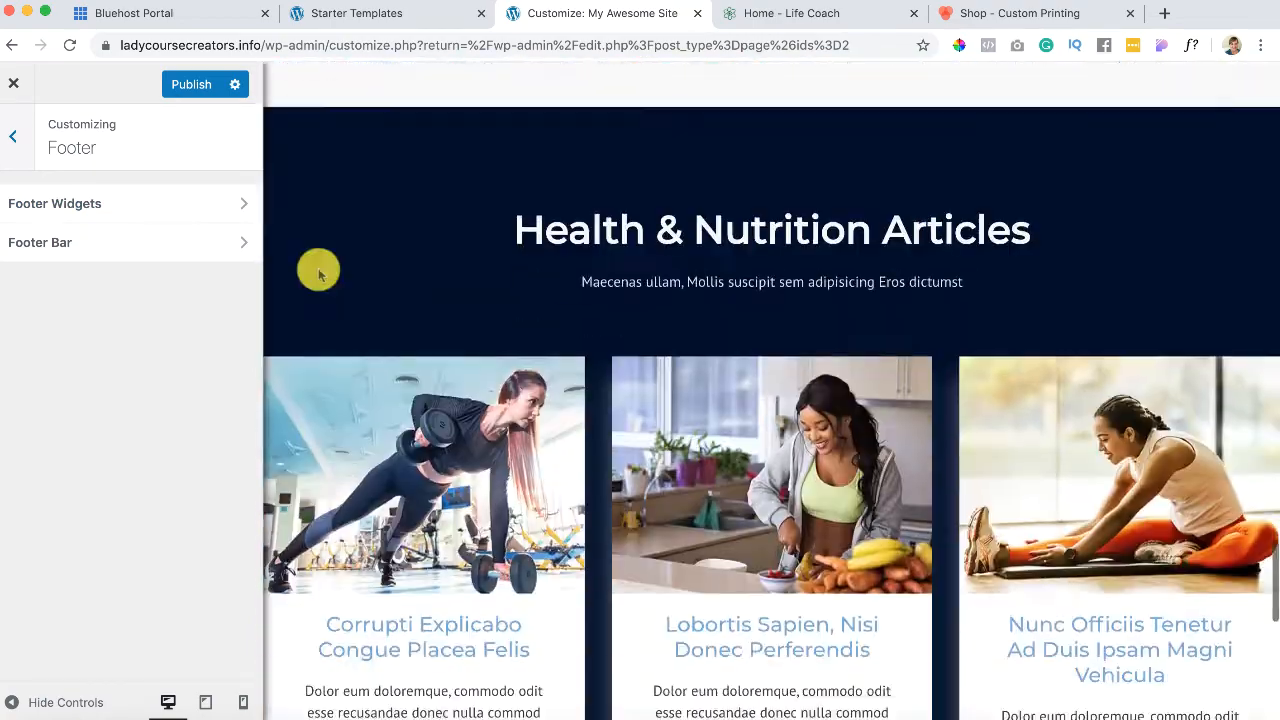
{"action": "scroll", "coordinate": [318, 272], "scroll_direction": "down", "scroll_amount": 10}
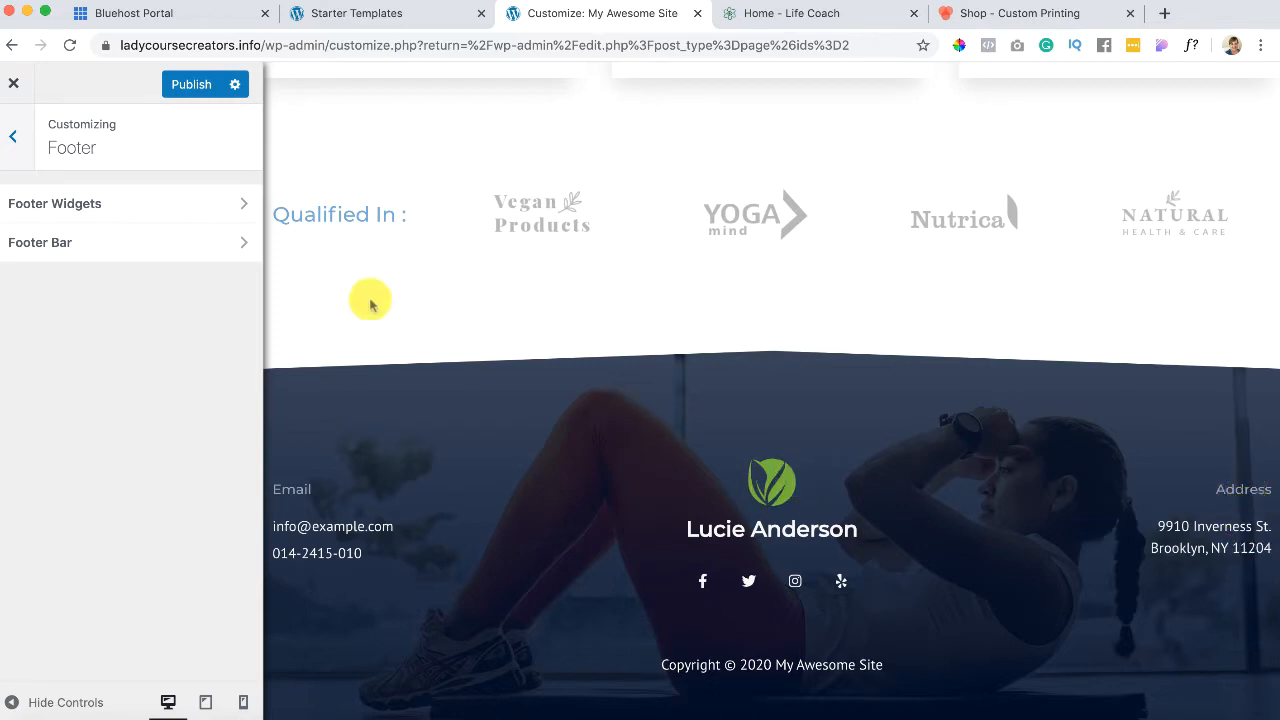
{"action": "left_click", "coordinate": [210, 210]}
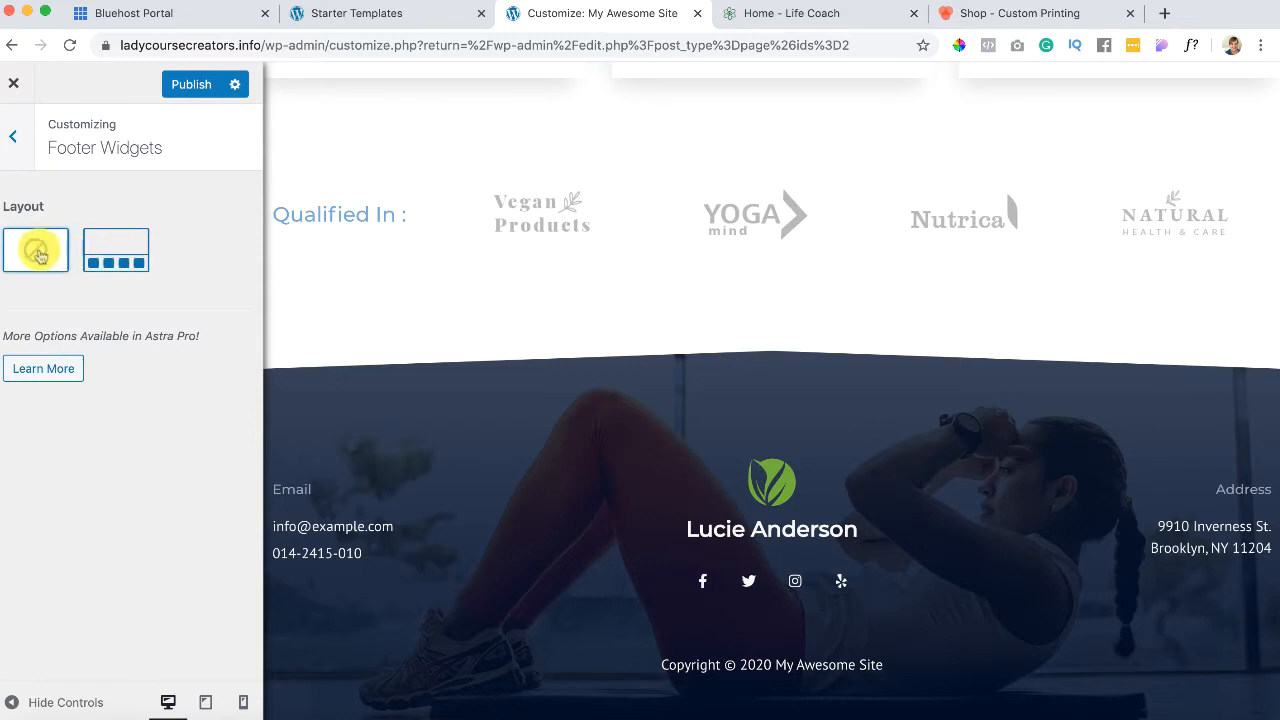
{"action": "left_click", "coordinate": [13, 136]}
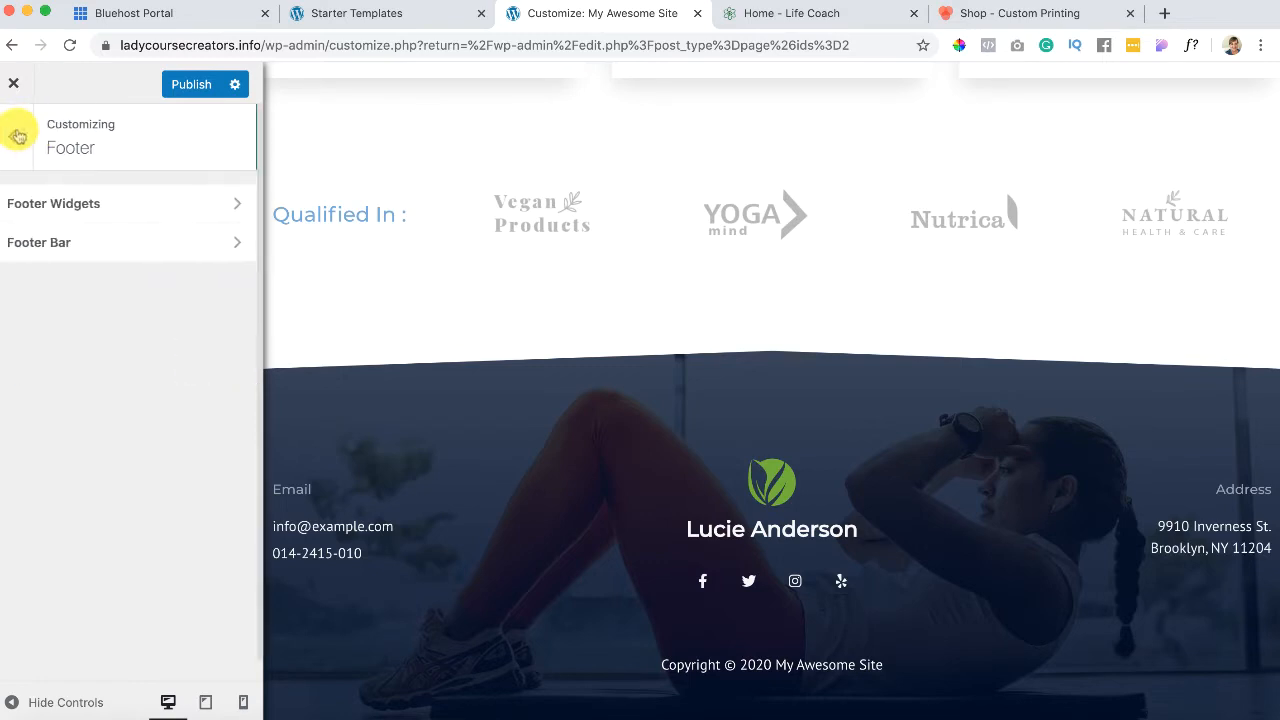
Step: Examine the Footer Bar settings, including layout, section content, width, border size, and colors and background
{"action": "left_click", "coordinate": [106, 243]}
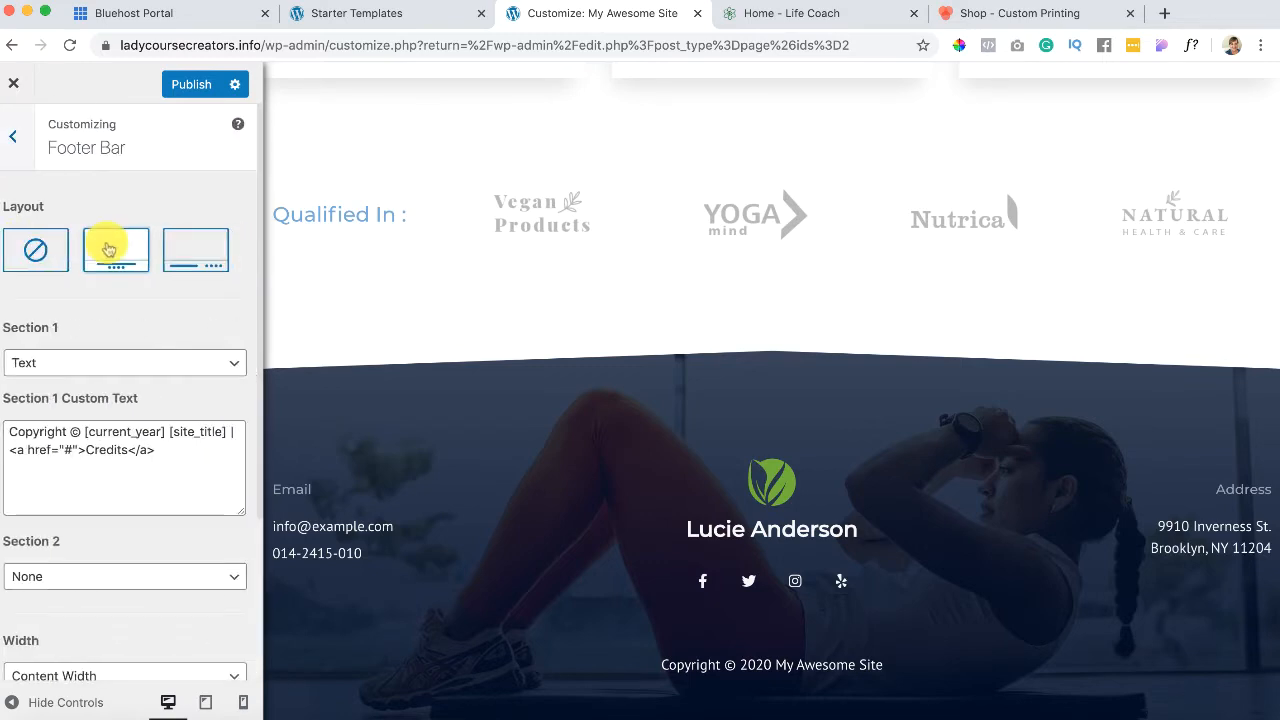
{"action": "scroll", "coordinate": [107, 517], "scroll_direction": "down", "scroll_amount": 1}
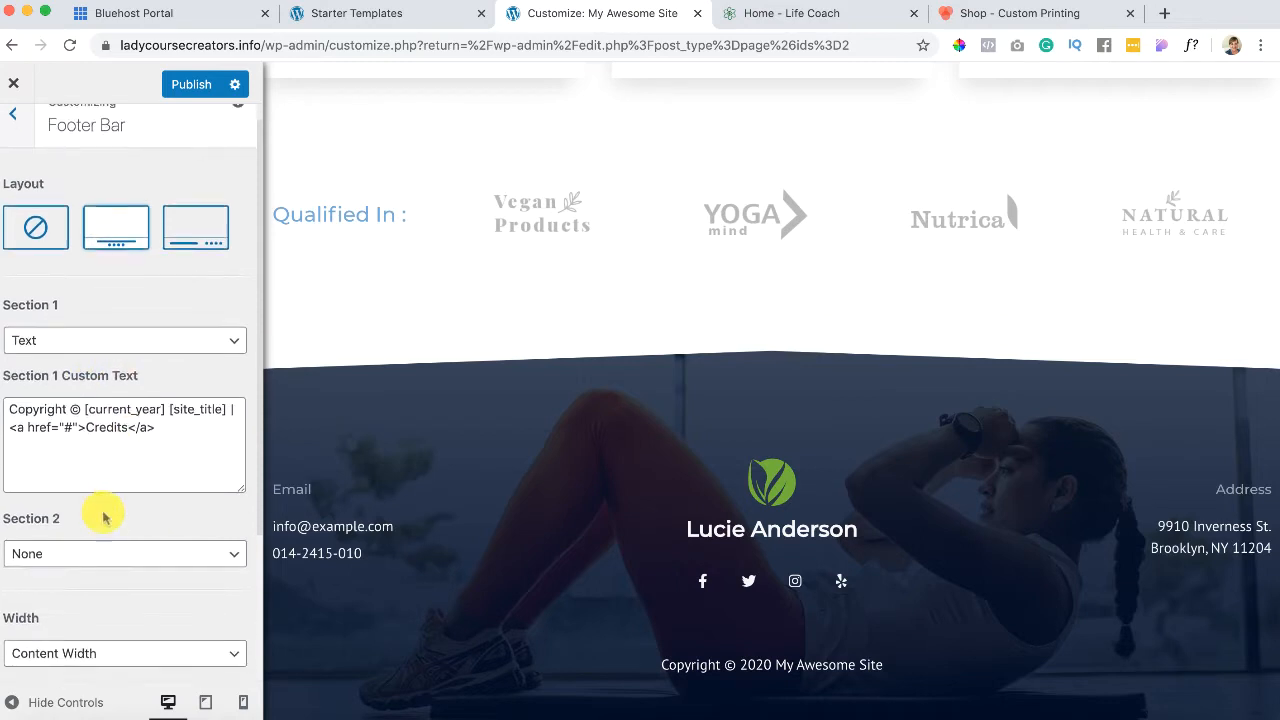
{"action": "scroll", "coordinate": [105, 517], "scroll_direction": "down", "scroll_amount": 5}
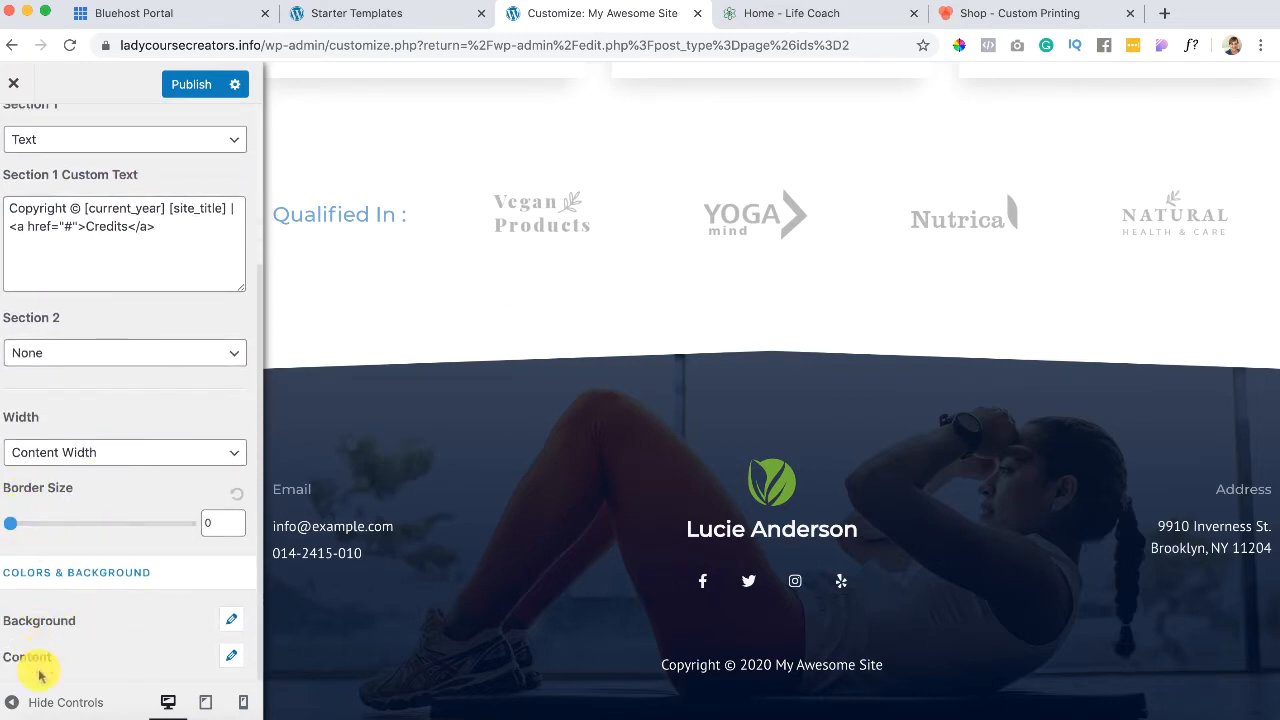
{"action": "scroll", "coordinate": [38, 668], "scroll_direction": "up", "scroll_amount": 5}
{"action": "left_click", "coordinate": [12, 139]}
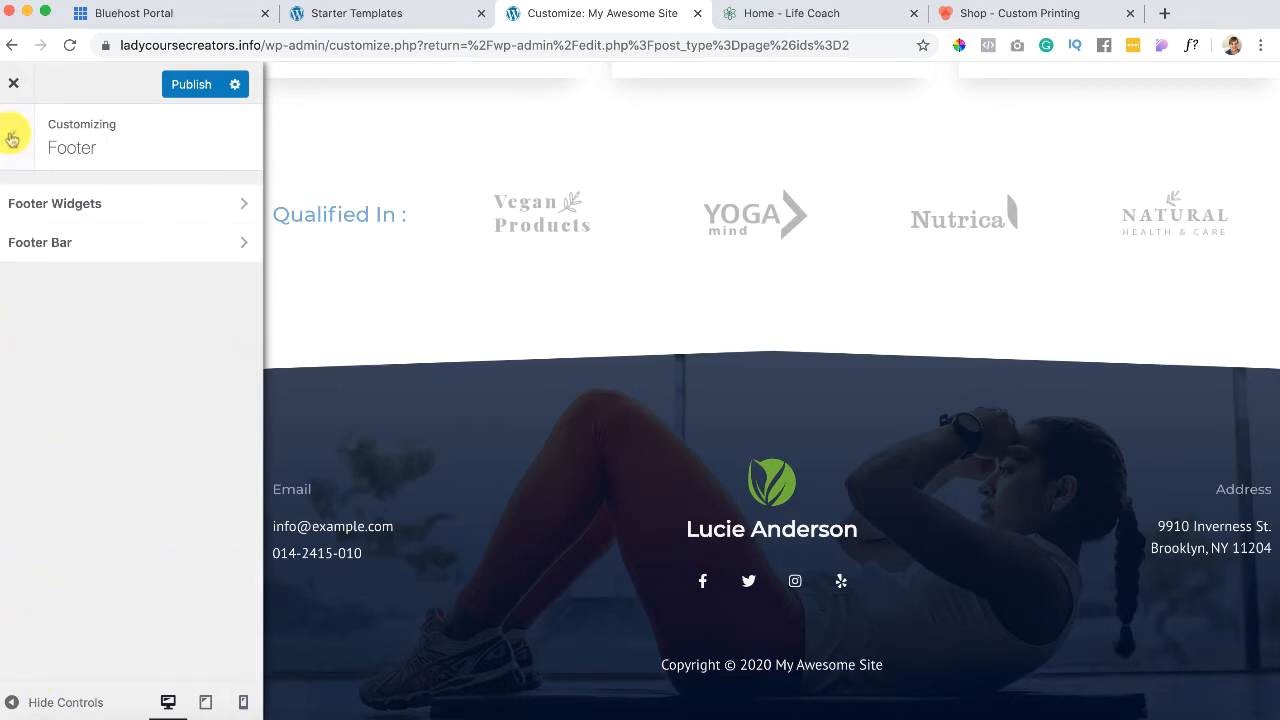
Step: Leave the customizer without publishing and discard the unsaved changes
{"action": "left_click", "coordinate": [14, 86]}
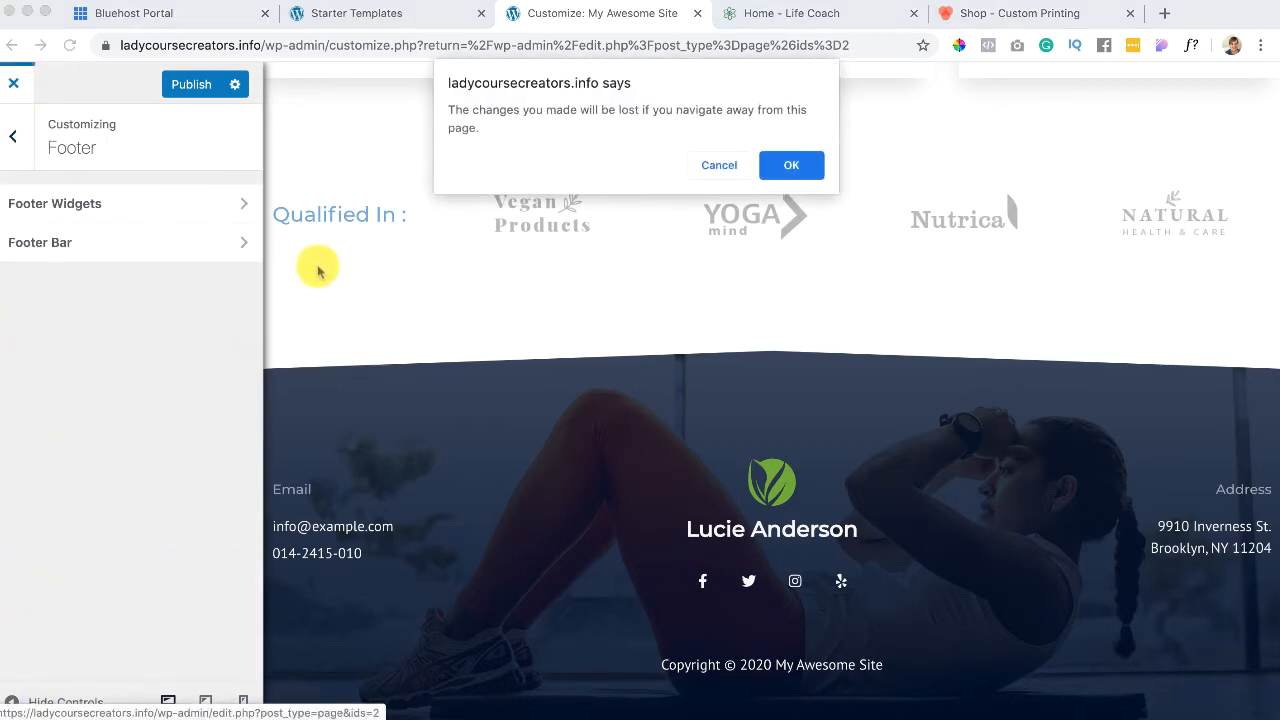
{"action": "left_click", "coordinate": [717, 166]}
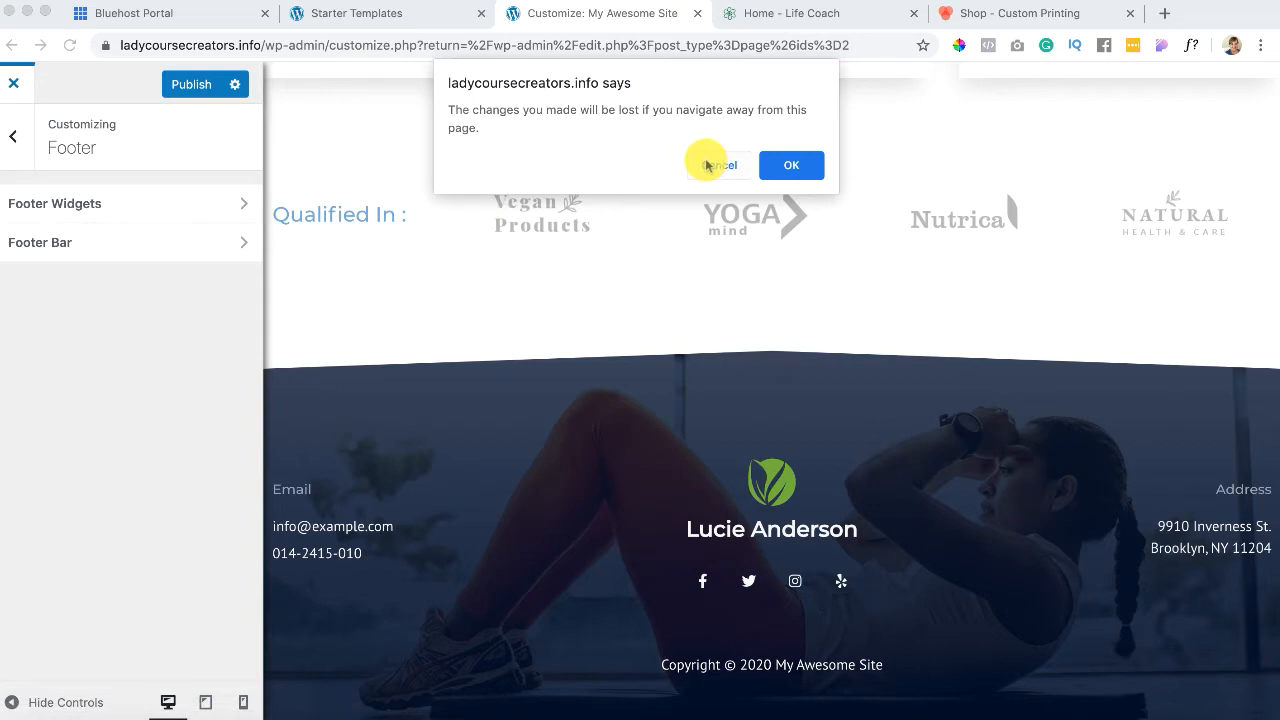
{"action": "left_click", "coordinate": [795, 166]}
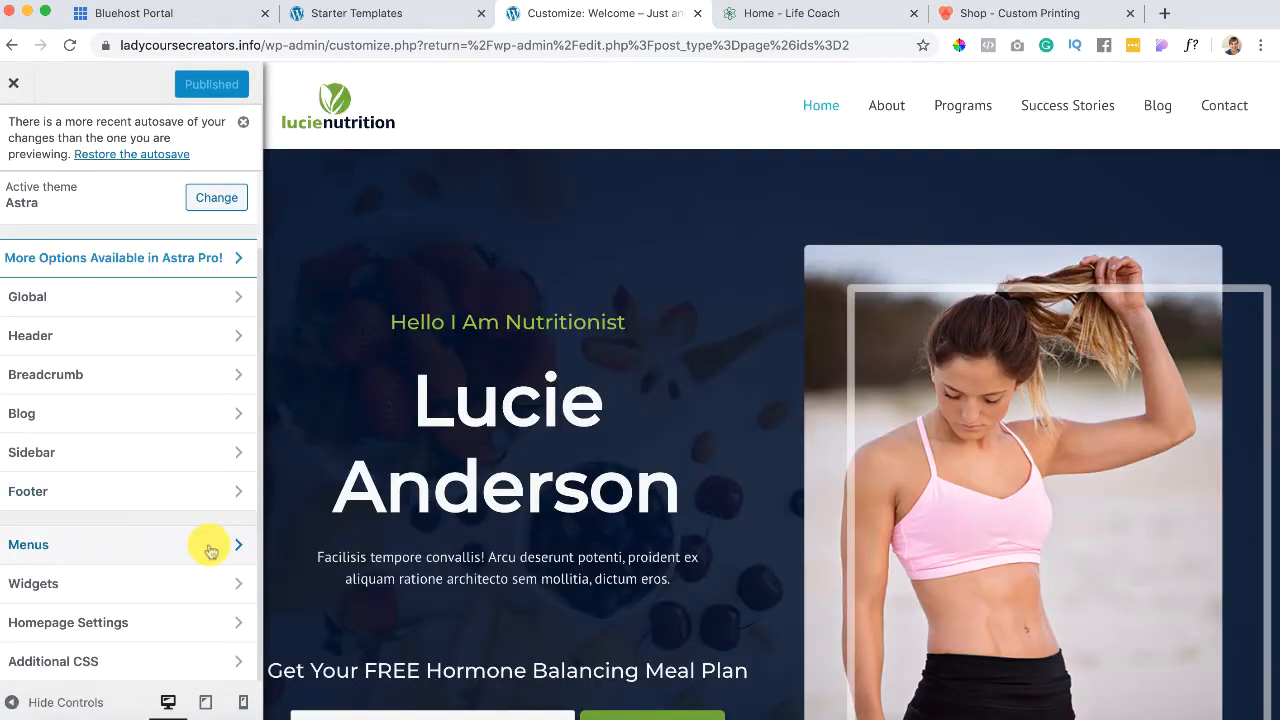
Step: Reorder the Top Navigation menu so Success Stories and Blog follow About, with Programs placed just before Contact
{"action": "left_click", "coordinate": [211, 549]}
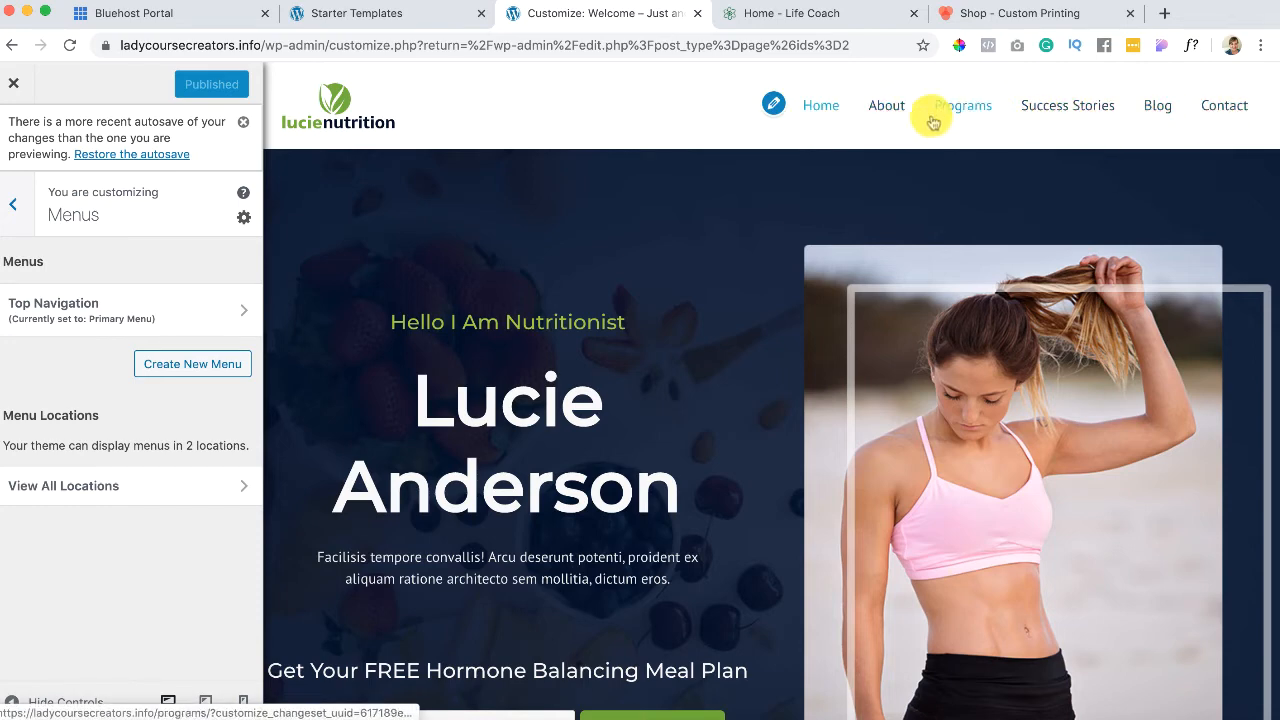
{"action": "left_click", "coordinate": [223, 312]}
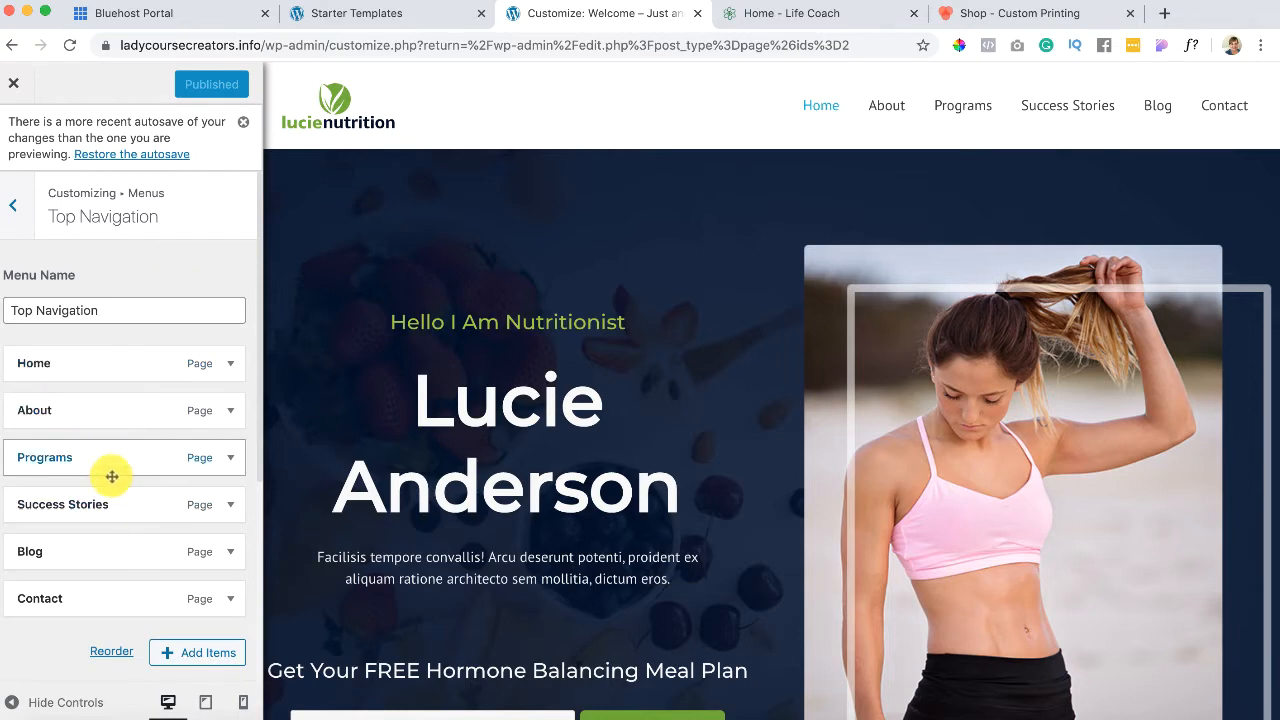
{"action": "left_click_drag", "start_coordinate": [103, 506], "coordinate": [88, 452]}
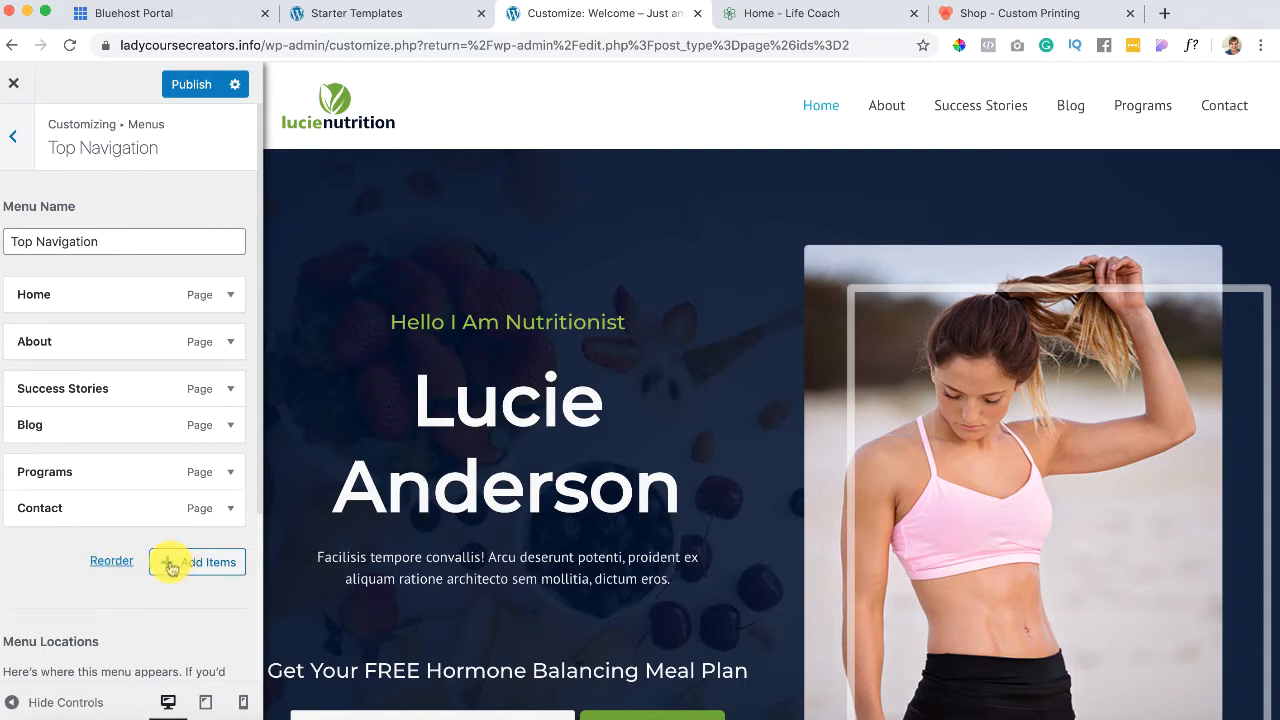
Step: Review the Top Navigation menu's assigned location and its menu name
{"action": "scroll", "coordinate": [135, 588], "scroll_direction": "down", "scroll_amount": 5}
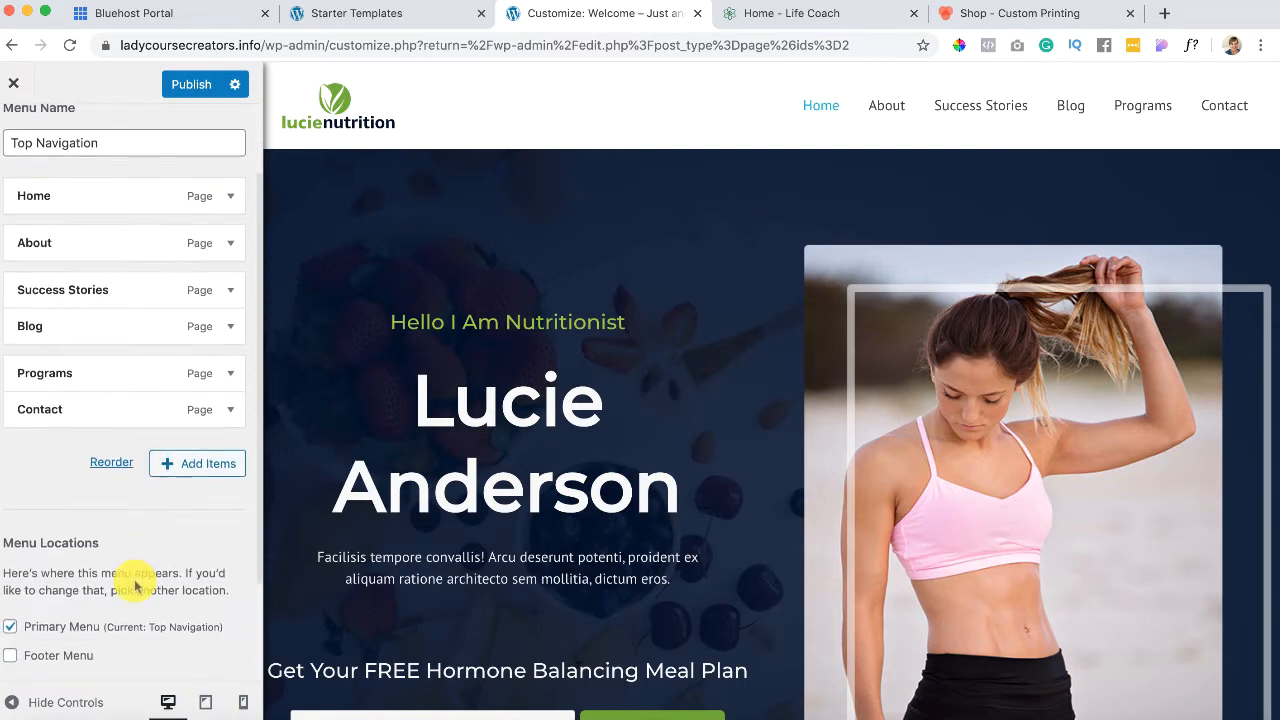
{"action": "scroll", "coordinate": [63, 571], "scroll_direction": "up", "scroll_amount": 2}
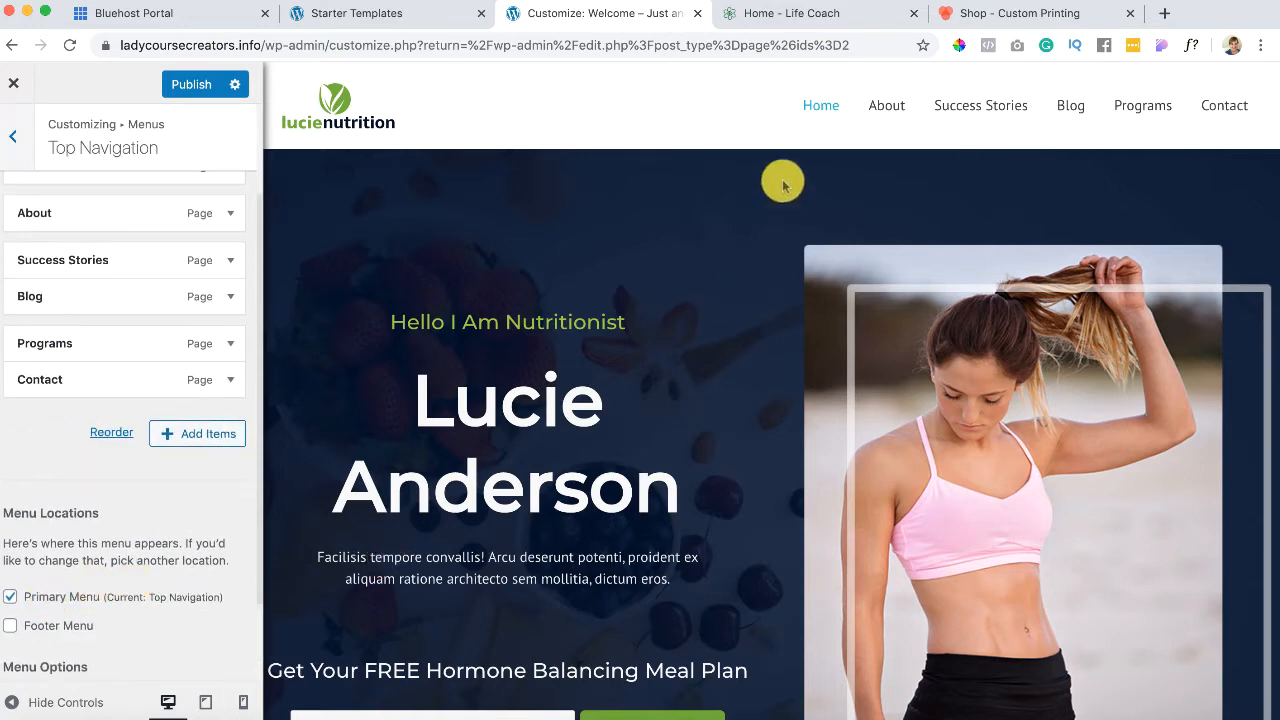
{"action": "scroll", "coordinate": [195, 418], "scroll_direction": "up", "scroll_amount": 1}
{"action": "scroll", "coordinate": [195, 418], "scroll_direction": "up", "scroll_amount": 2}
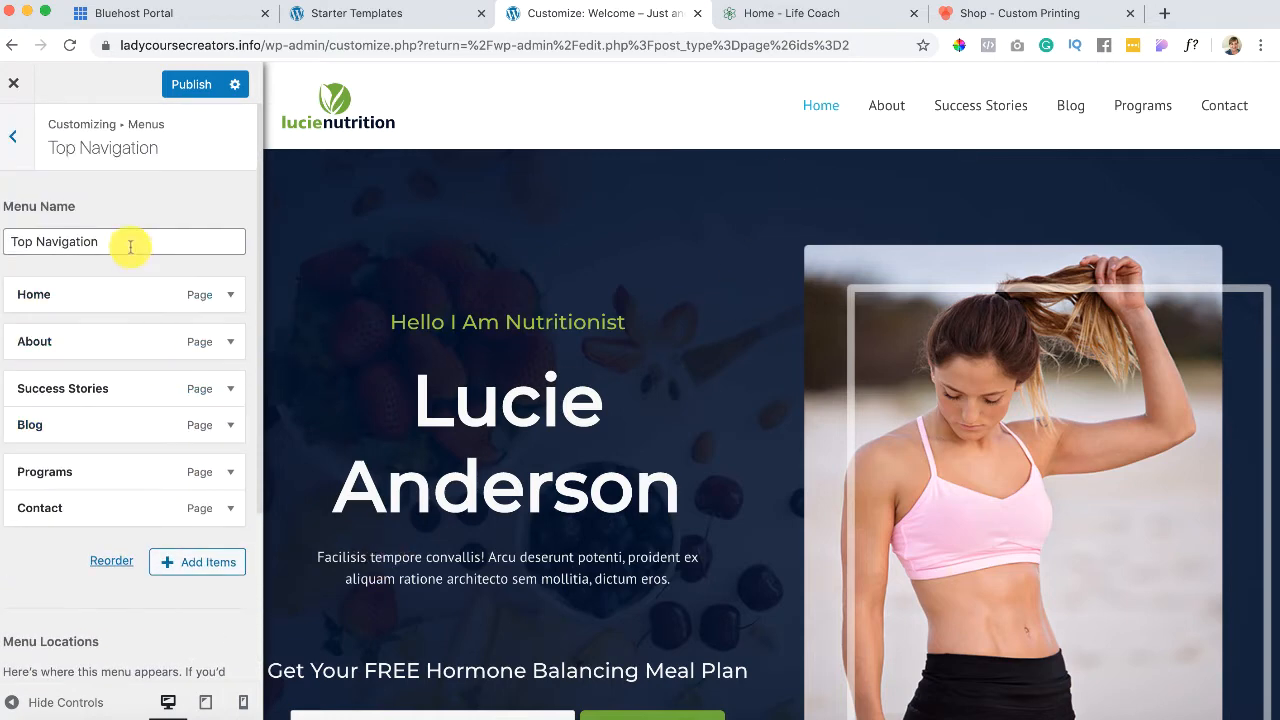
{"action": "left_click_drag", "start_coordinate": [129, 243], "coordinate": [36, 237]}
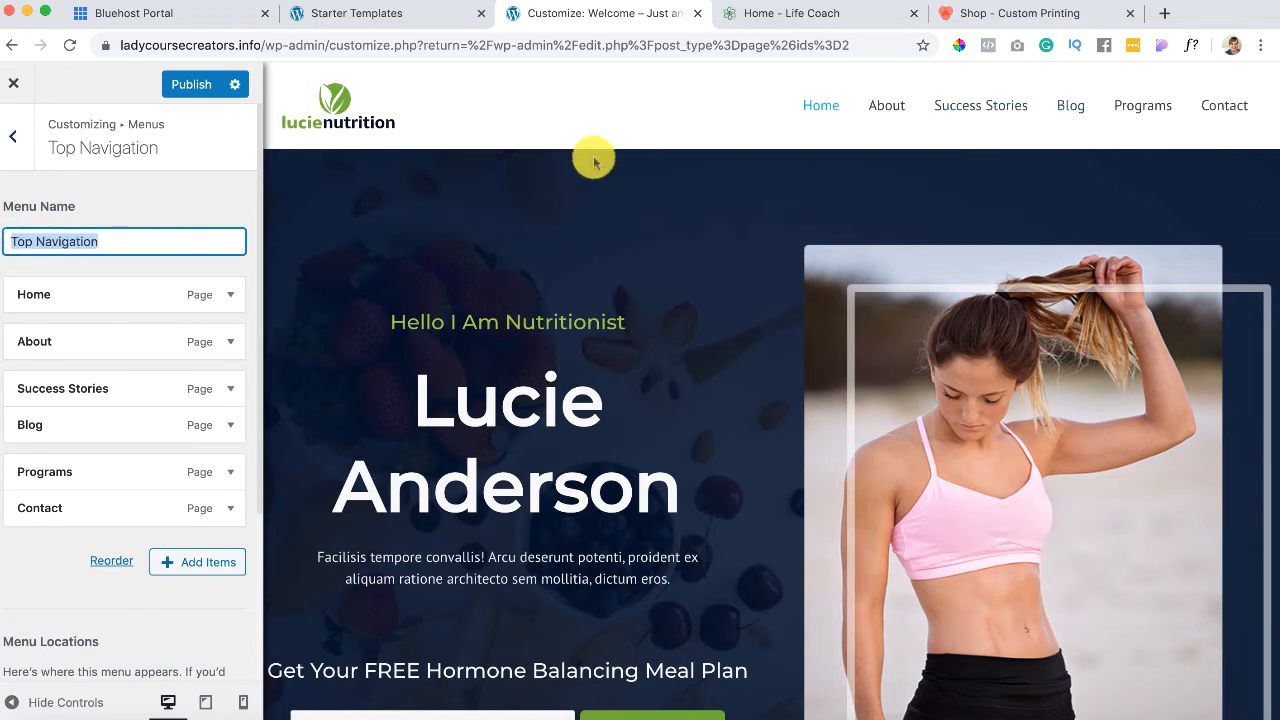
{"action": "scroll", "coordinate": [479, 341], "scroll_direction": "down", "scroll_amount": 1}
{"action": "left_click", "coordinate": [13, 138]}
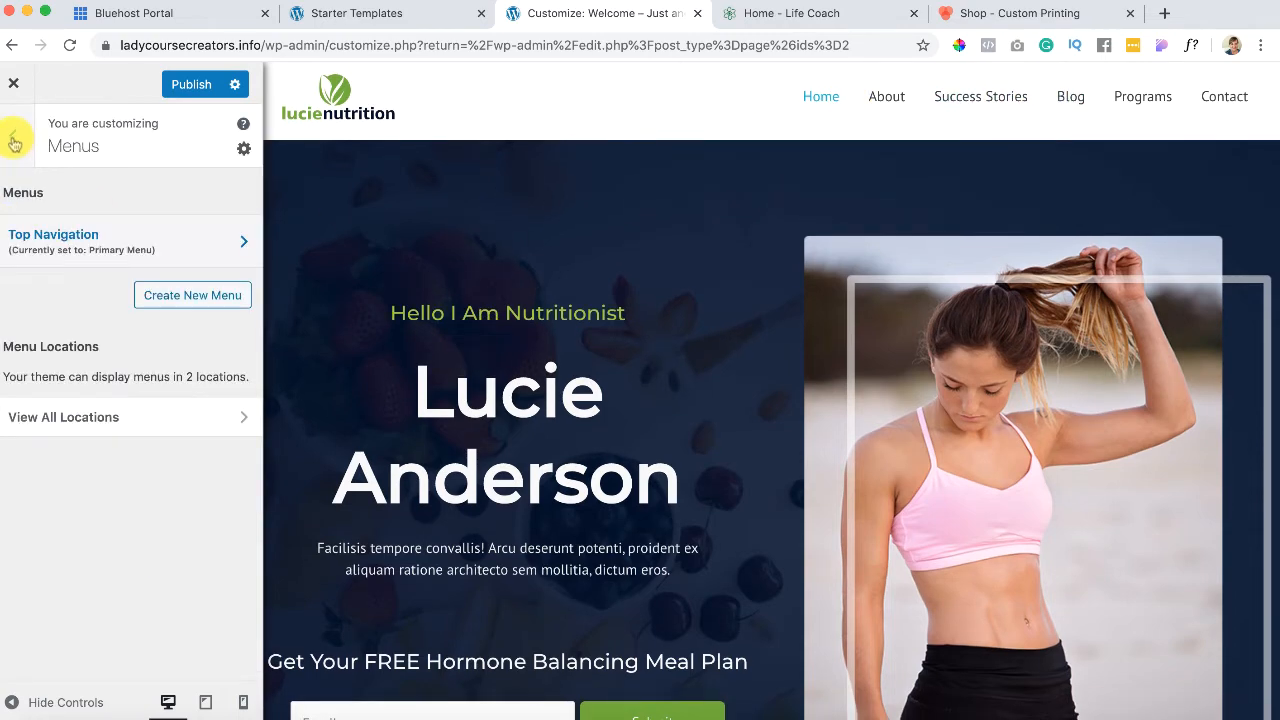
Step: Check the Widgets section for widget areas available on the homepage
{"action": "left_click", "coordinate": [14, 140]}
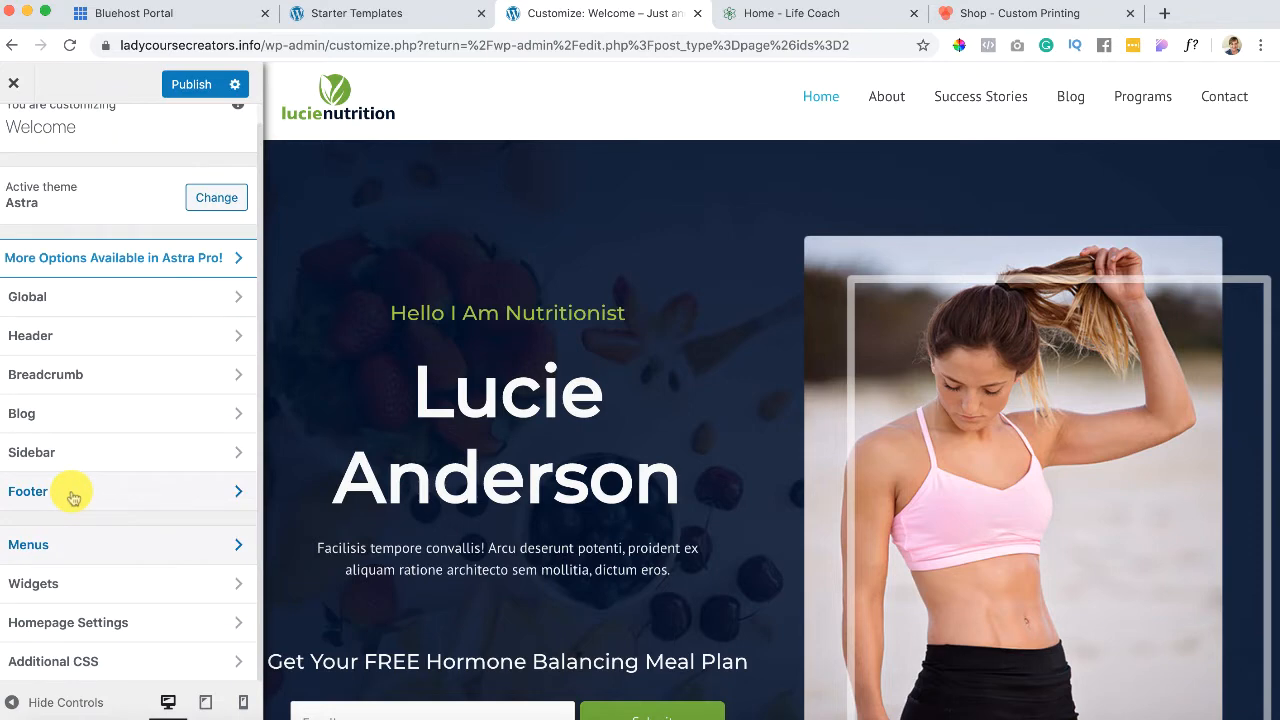
{"action": "left_click", "coordinate": [132, 584]}
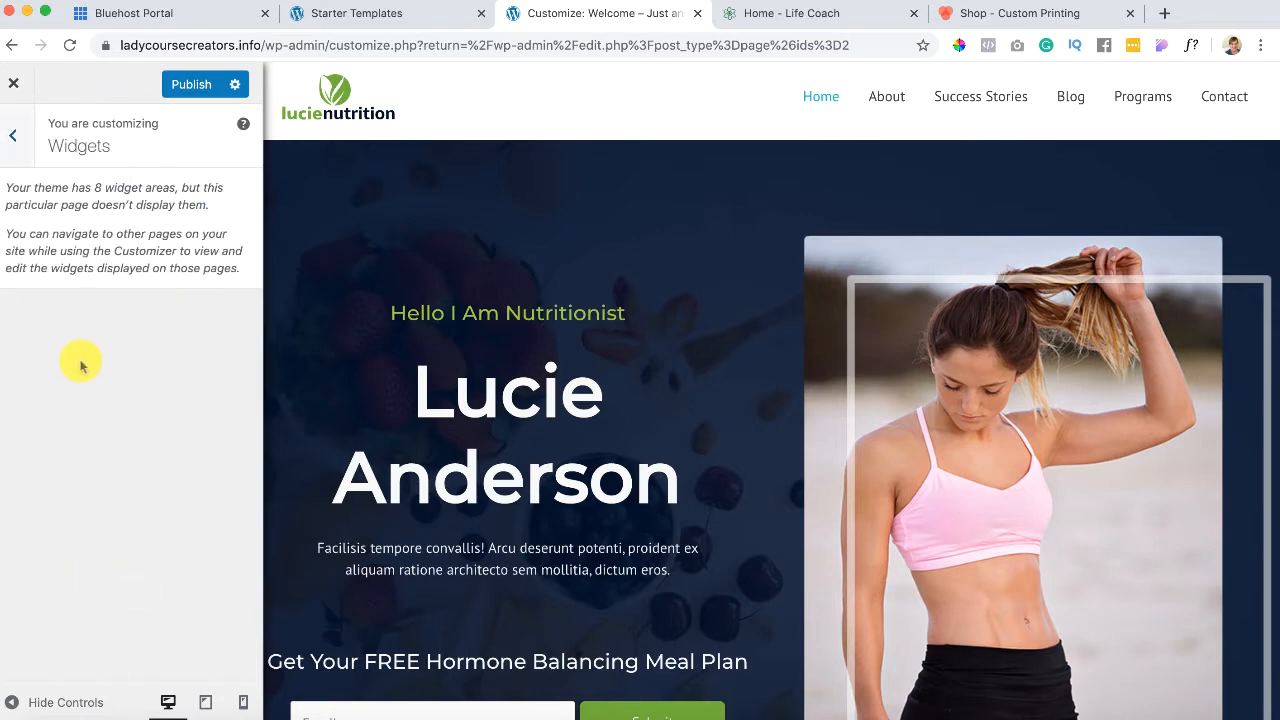
{"action": "left_click", "coordinate": [14, 138]}
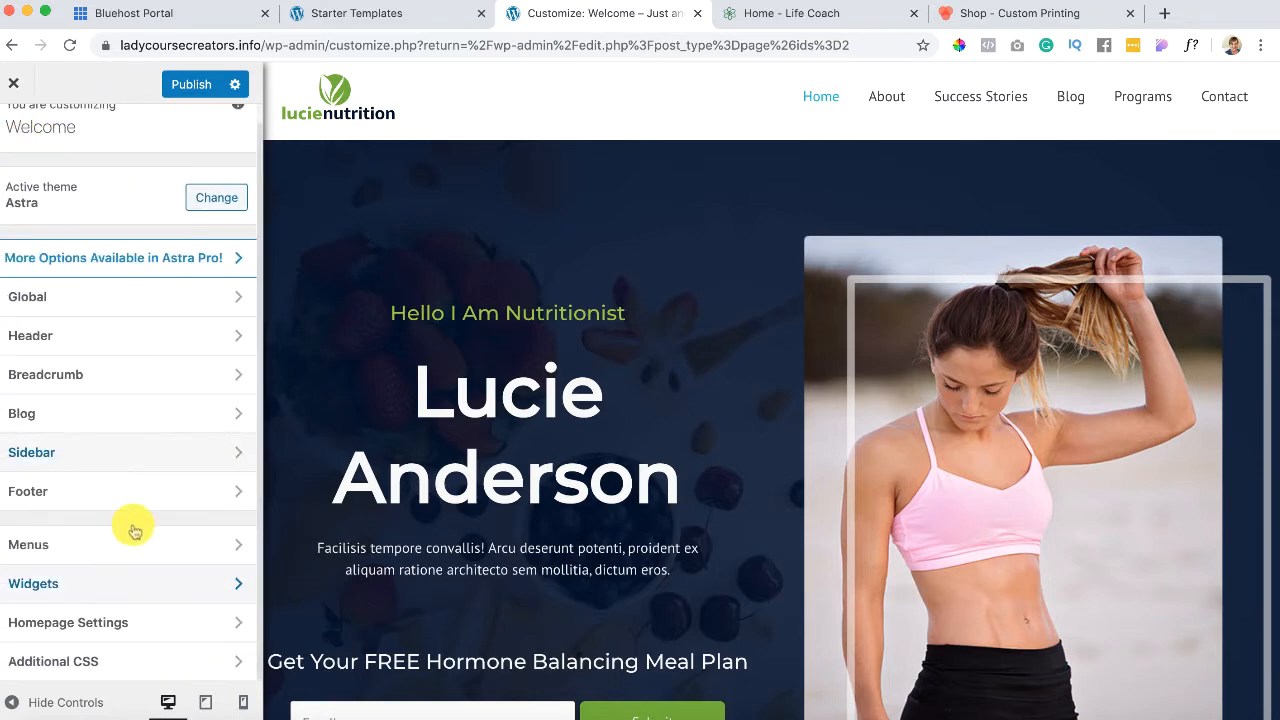
Step: Preview the latest posts as the homepage display, switch back to a static page and keep Home as the homepage
{"action": "left_click", "coordinate": [178, 630]}
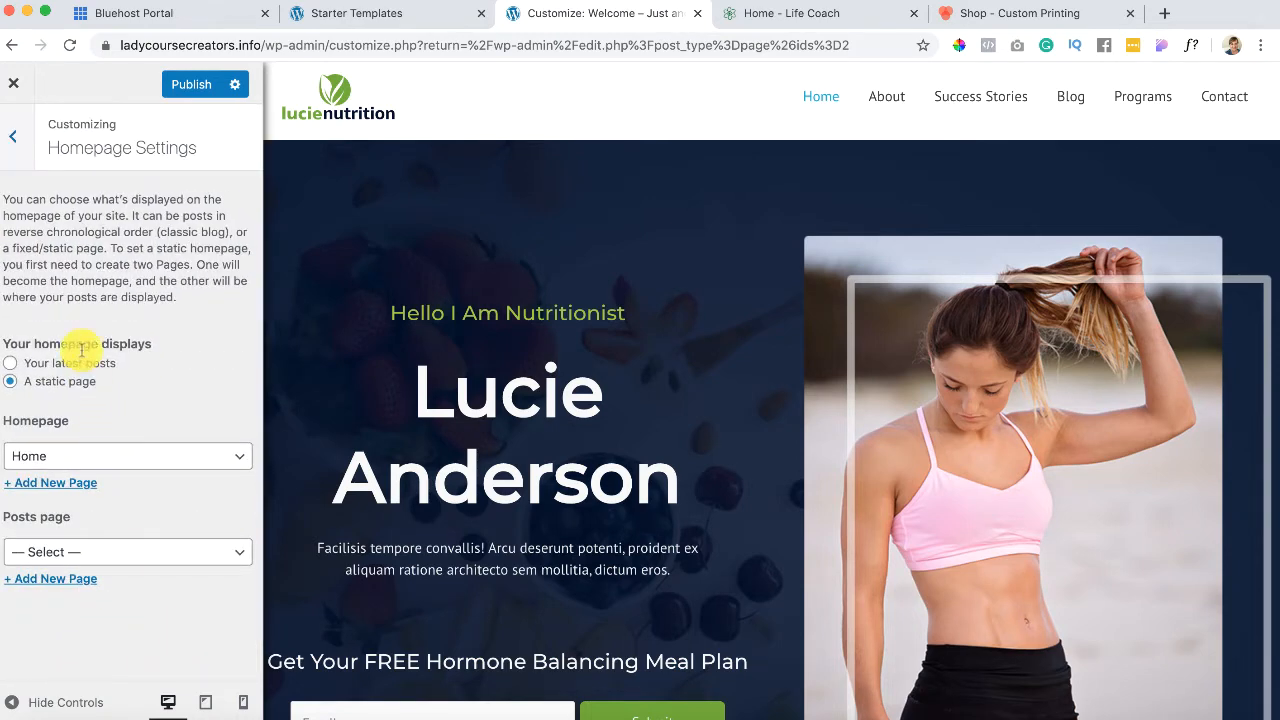
{"action": "left_click", "coordinate": [10, 364]}
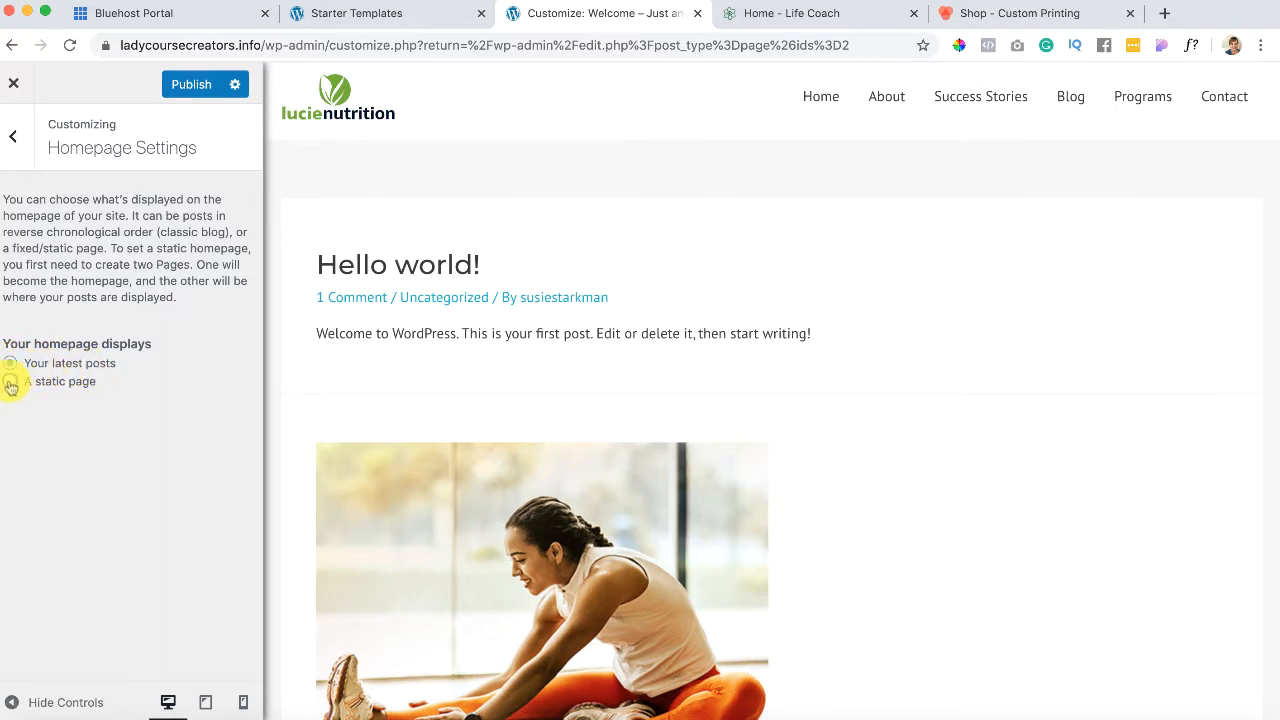
{"action": "left_click", "coordinate": [10, 384]}
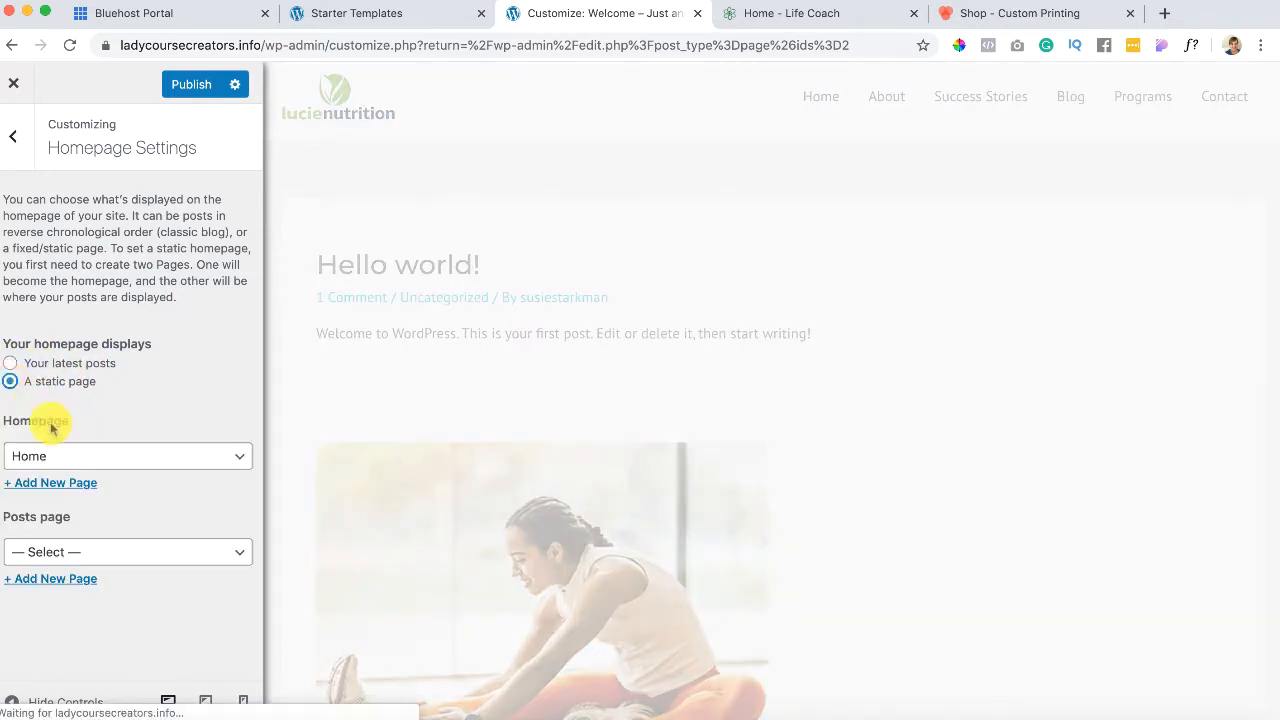
{"action": "left_click", "coordinate": [77, 456]}
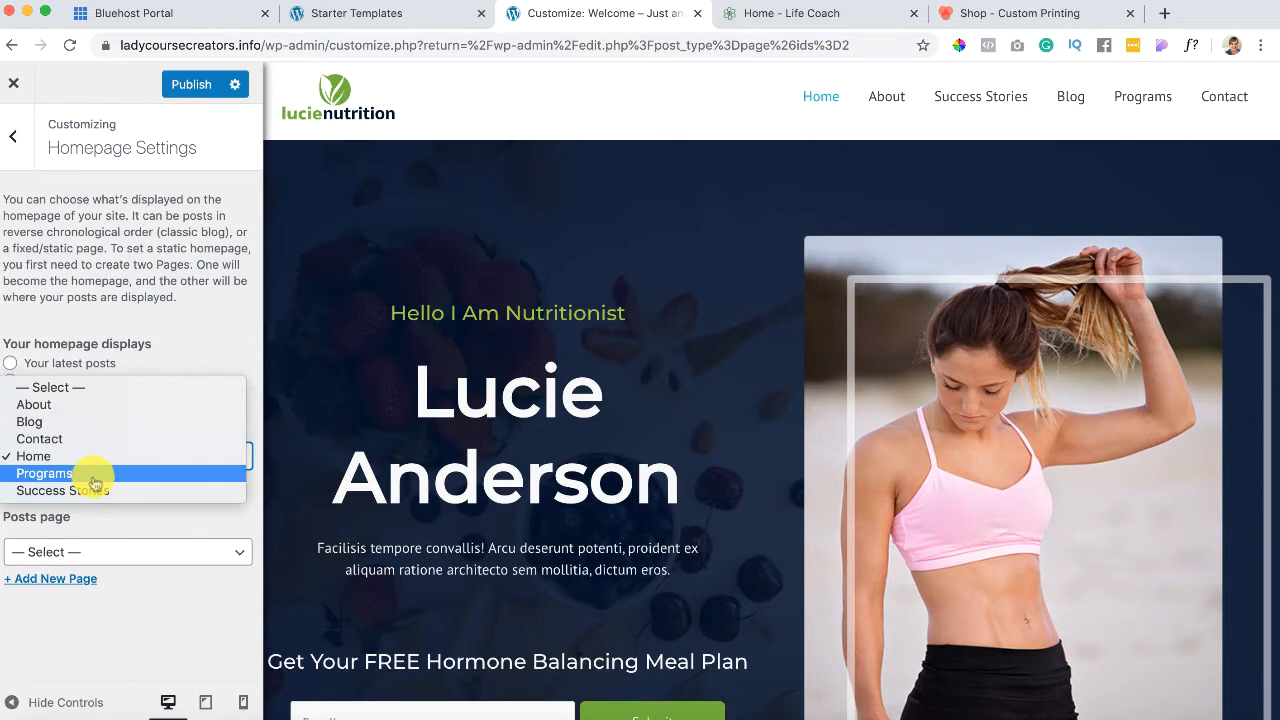
{"action": "left_click", "coordinate": [206, 333]}
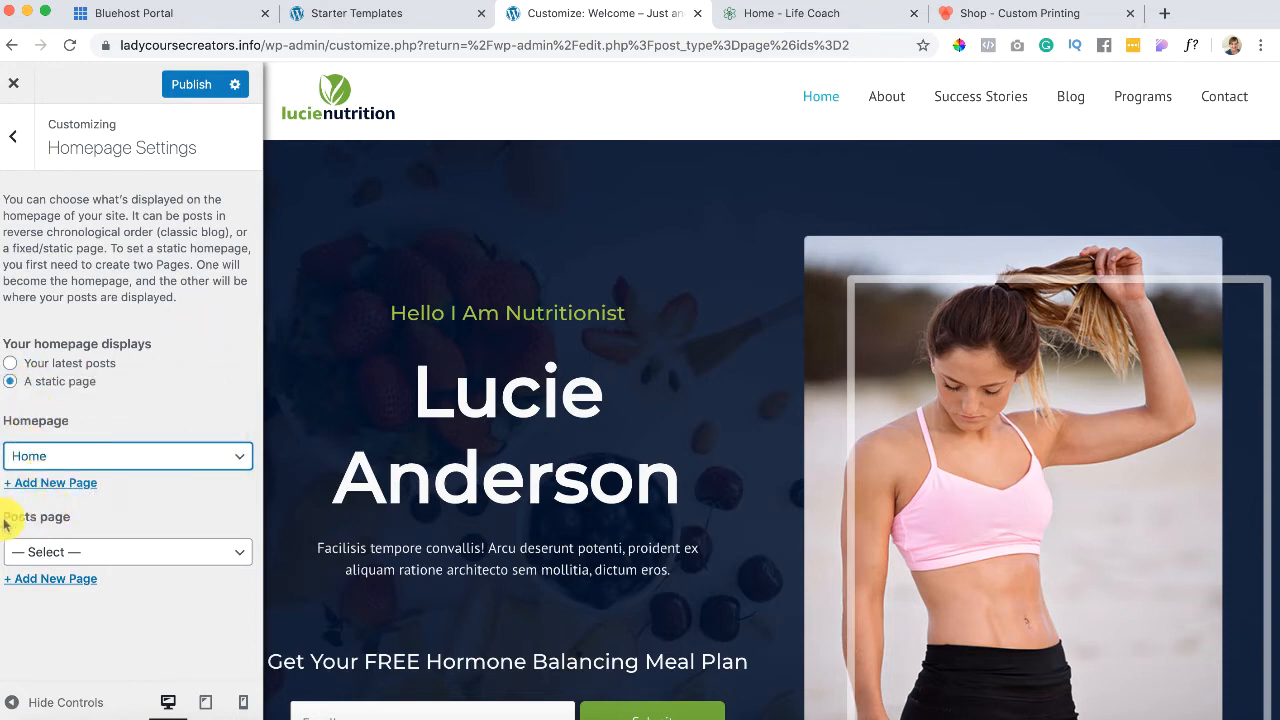
Step: Set Blog as the posts page in the Homepage Settings and publish the customizer changes
{"action": "left_click", "coordinate": [210, 553]}
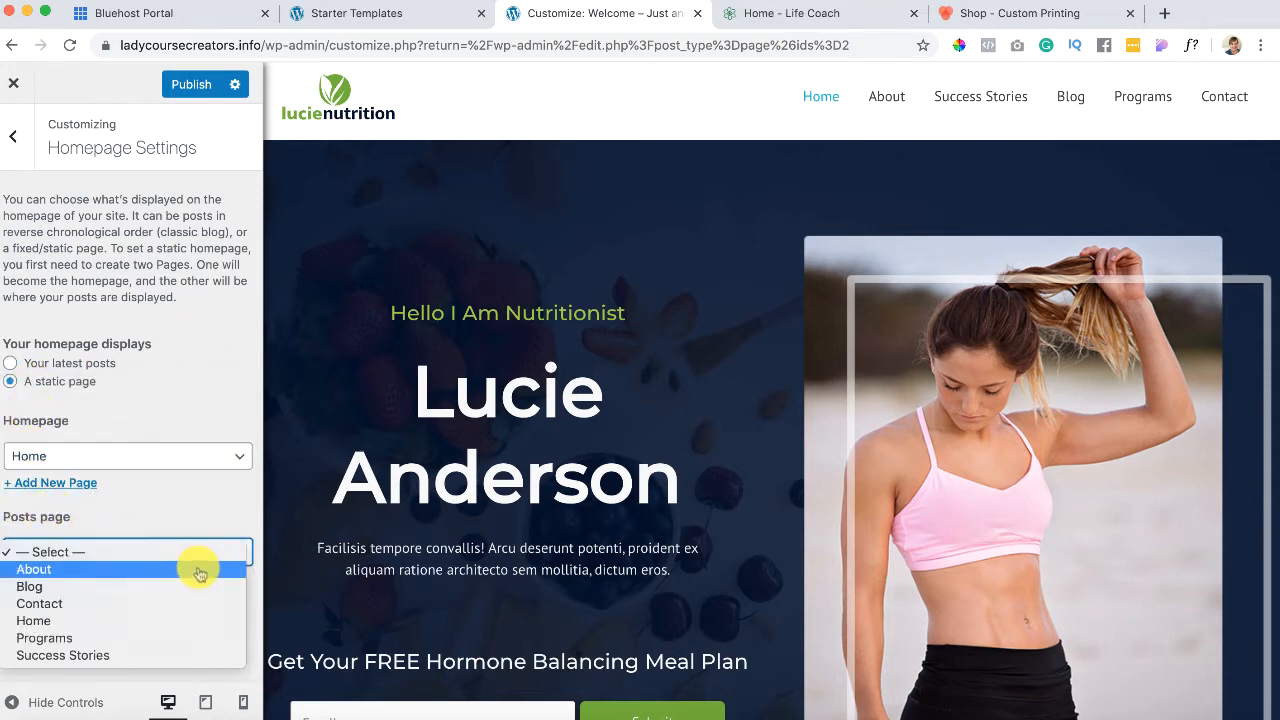
{"action": "left_click", "coordinate": [194, 586]}
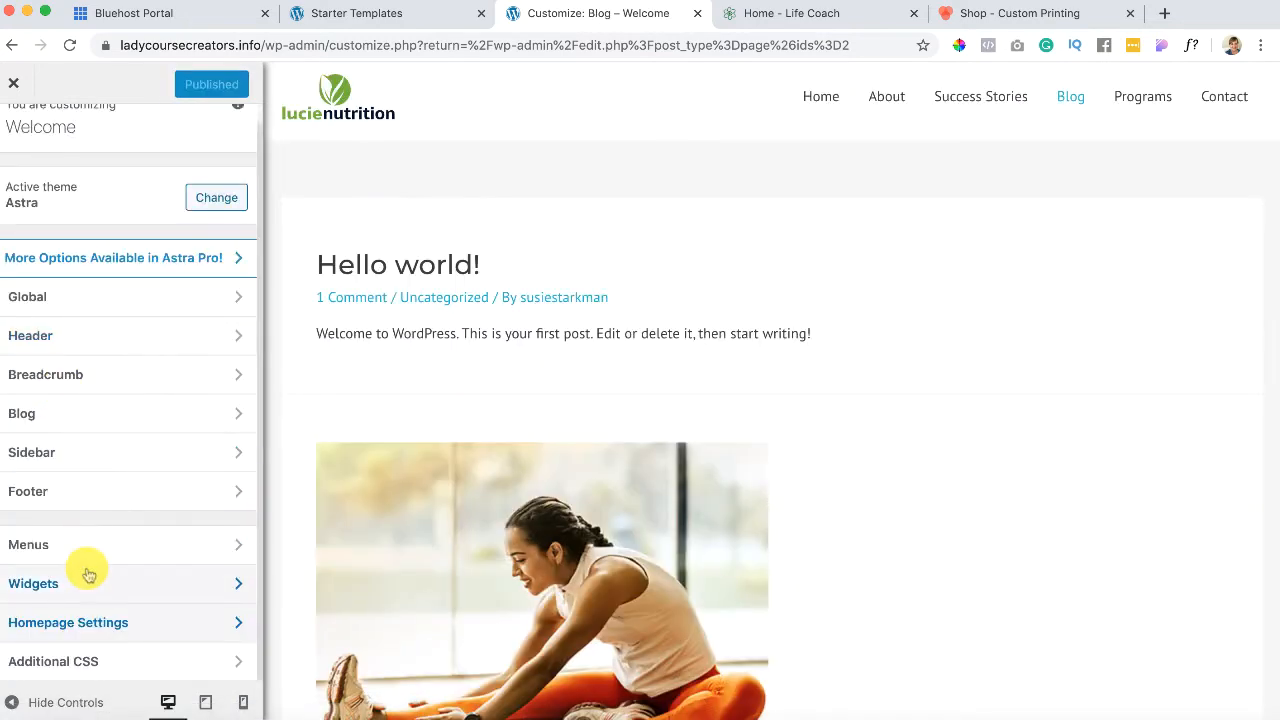
{"action": "scroll", "coordinate": [88, 571], "scroll_direction": "up", "scroll_amount": 1}
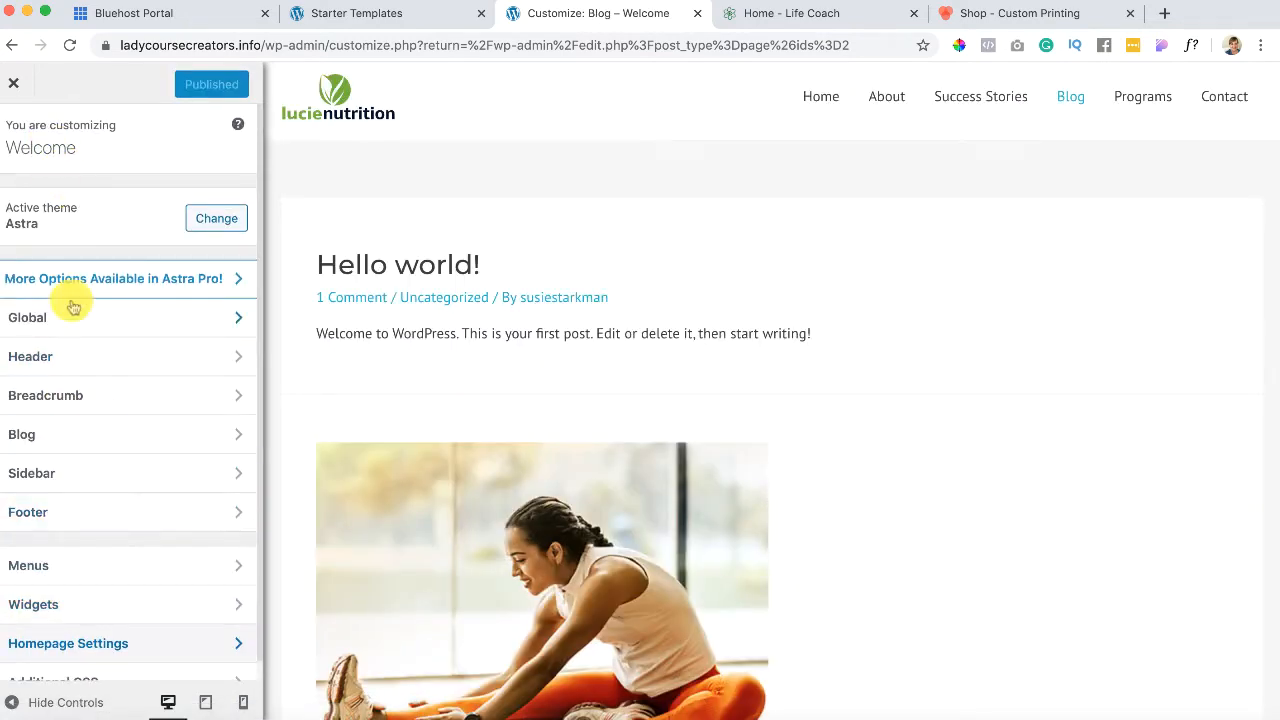
{"action": "scroll", "coordinate": [79, 443], "scroll_direction": "down", "scroll_amount": 1}
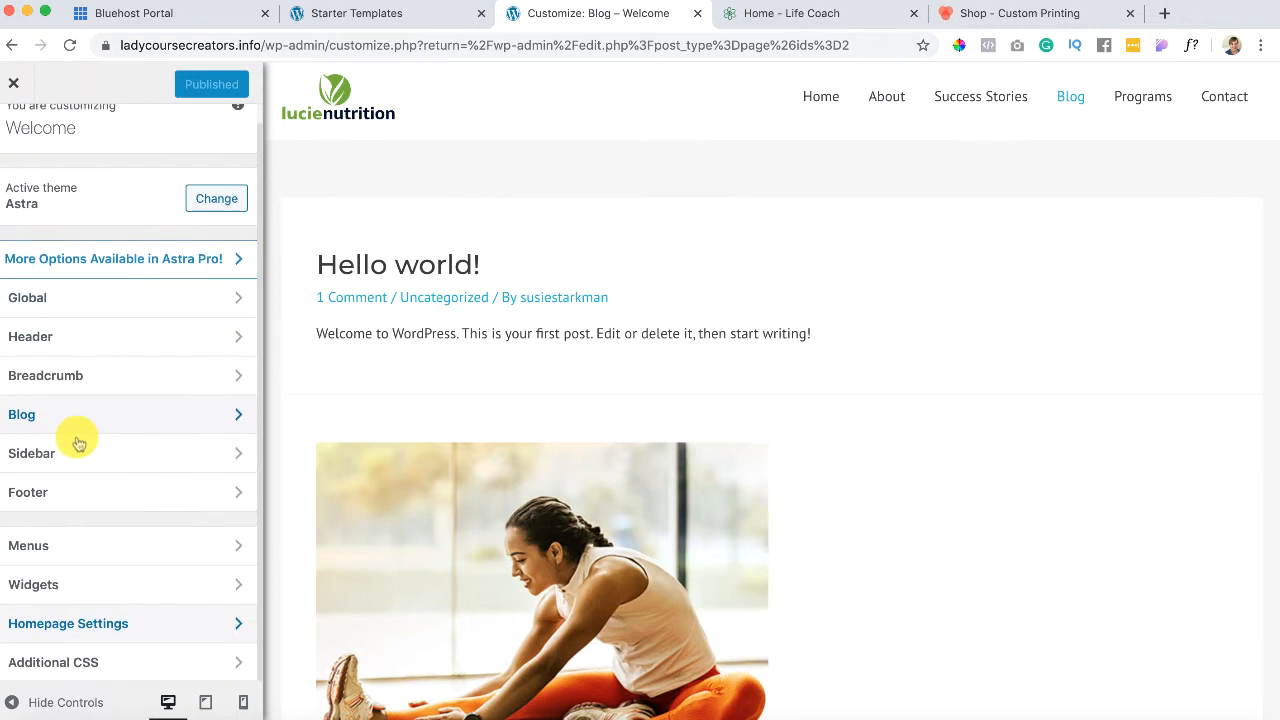
{"action": "scroll", "coordinate": [79, 443], "scroll_direction": "up", "scroll_amount": 1}
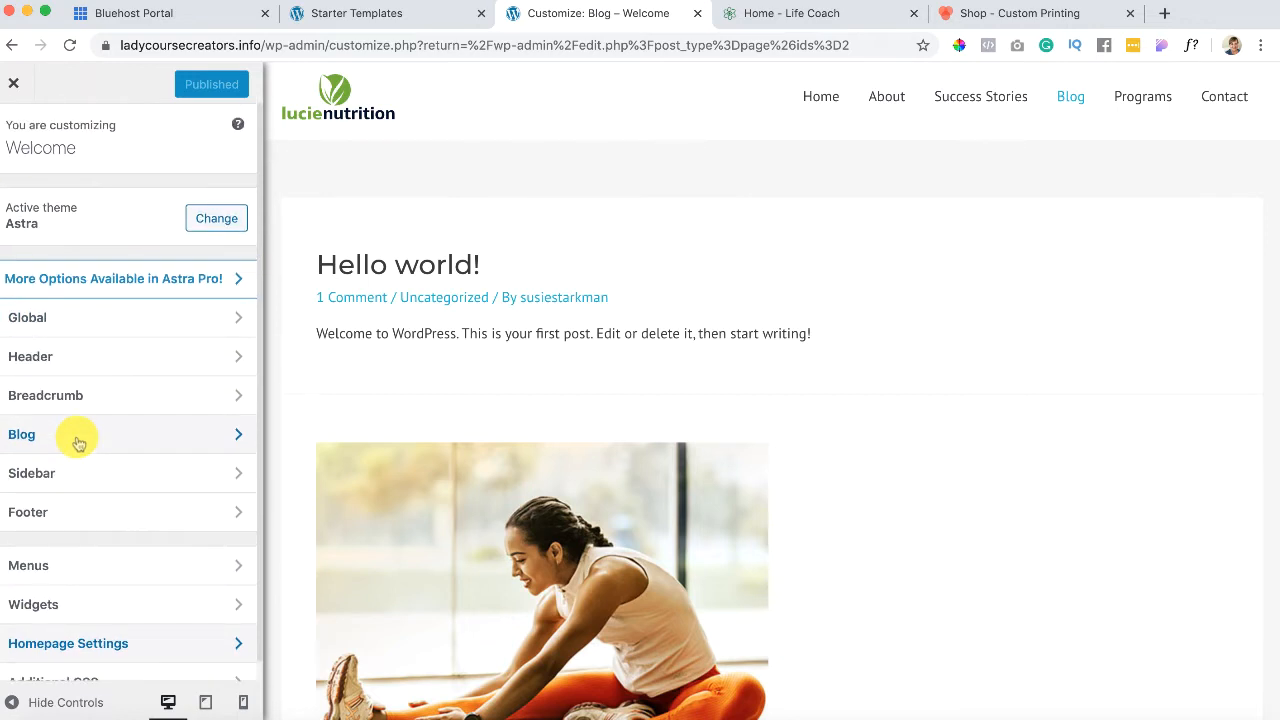
Step: Close the customizer and visit the live site from the WordPress admin
{"action": "left_click", "coordinate": [14, 86]}
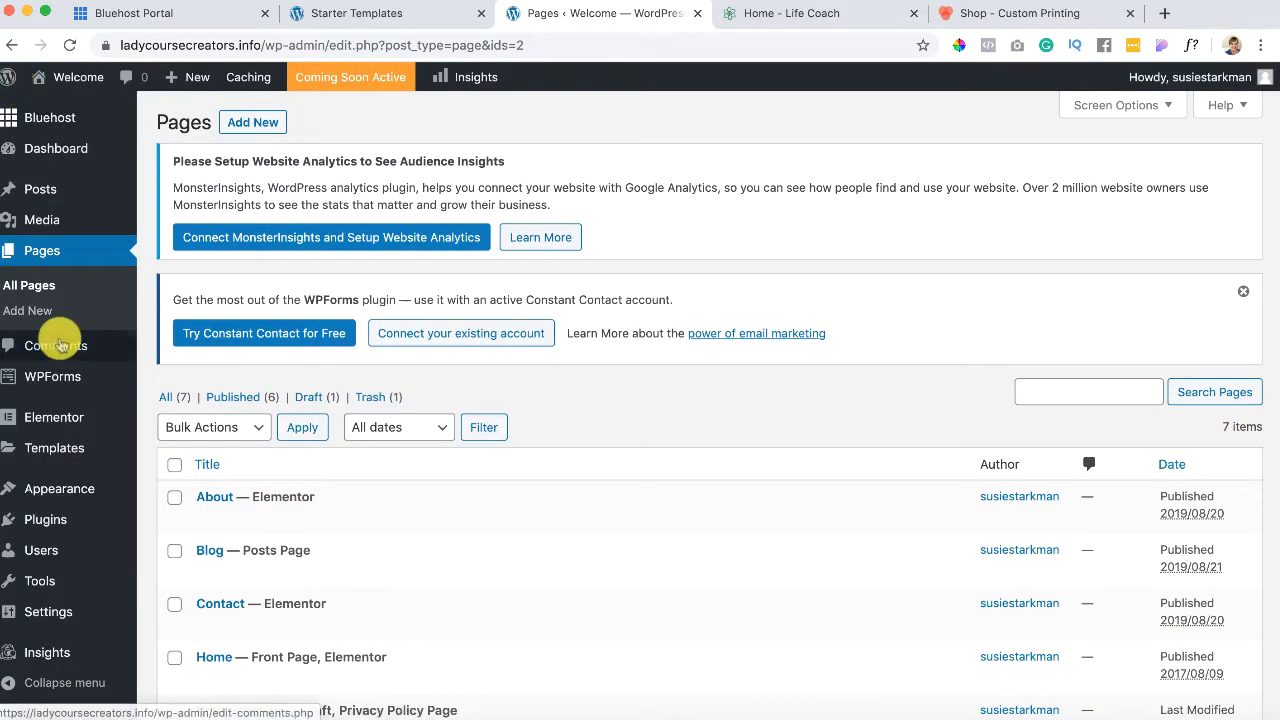
{"action": "mouse_move", "coordinate": [37, 487]}
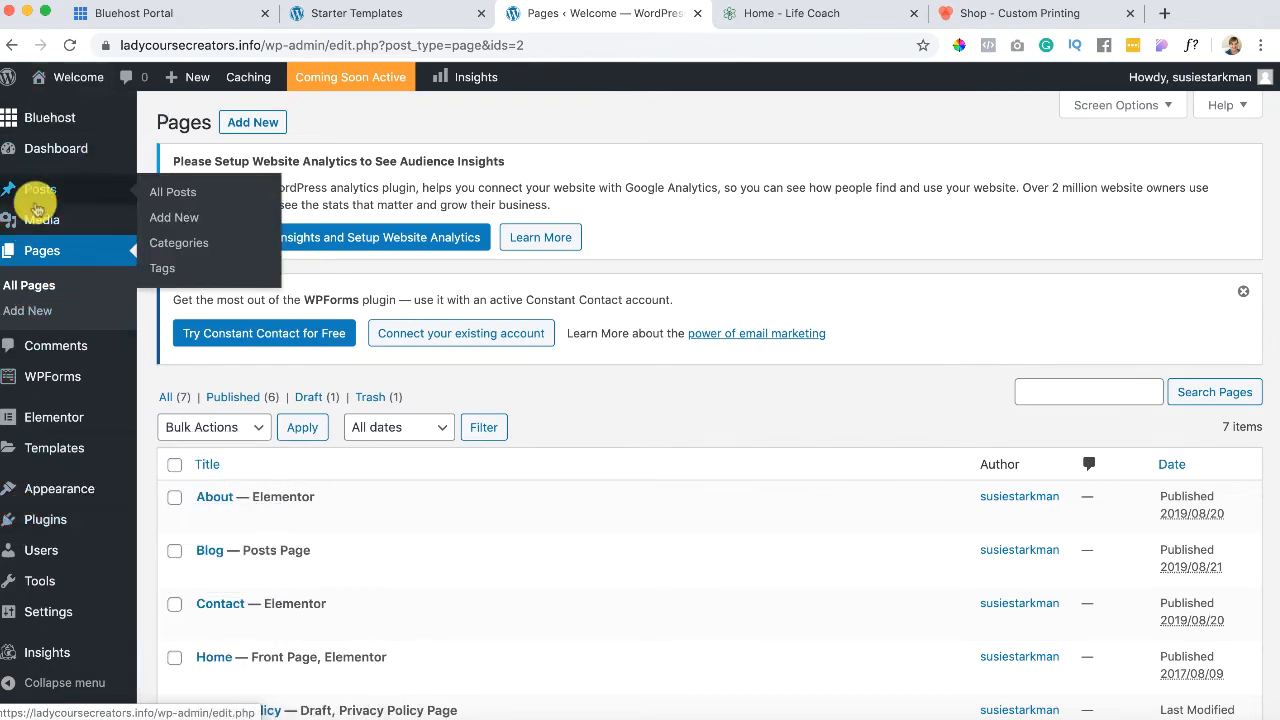
{"action": "mouse_move", "coordinate": [43, 130]}
{"action": "mouse_move", "coordinate": [60, 76]}
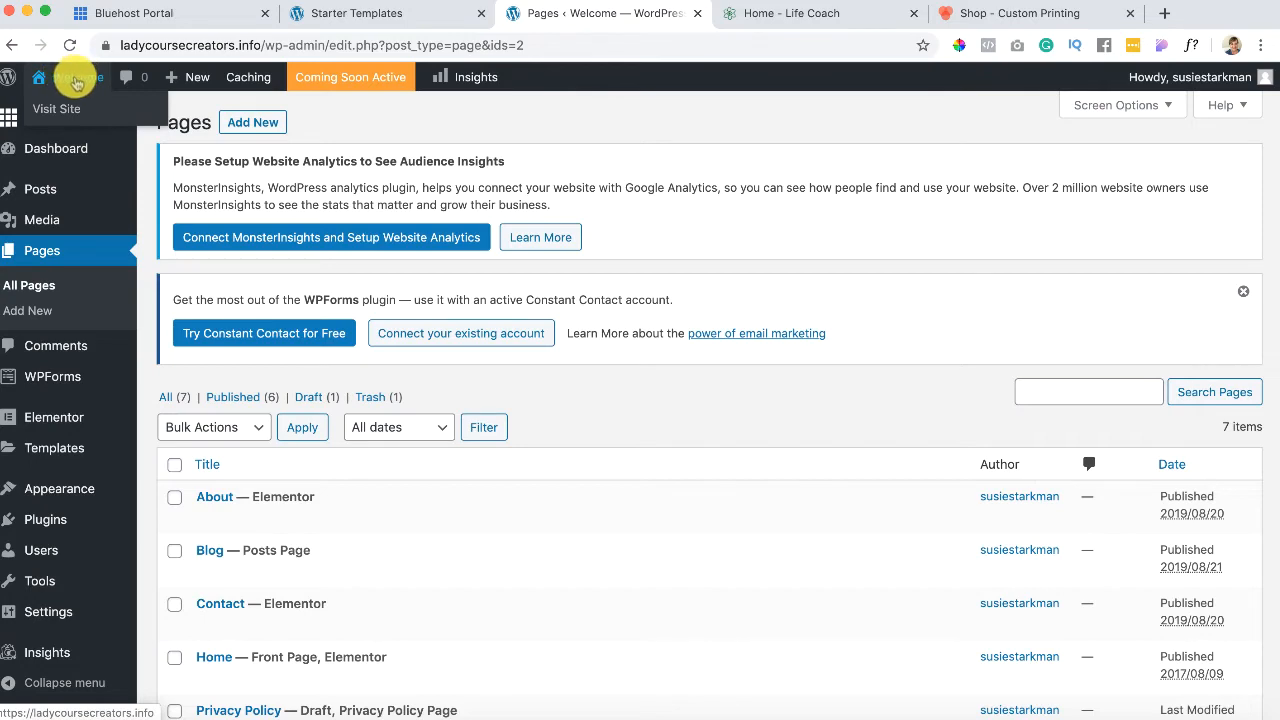
{"action": "left_click", "coordinate": [64, 109]}
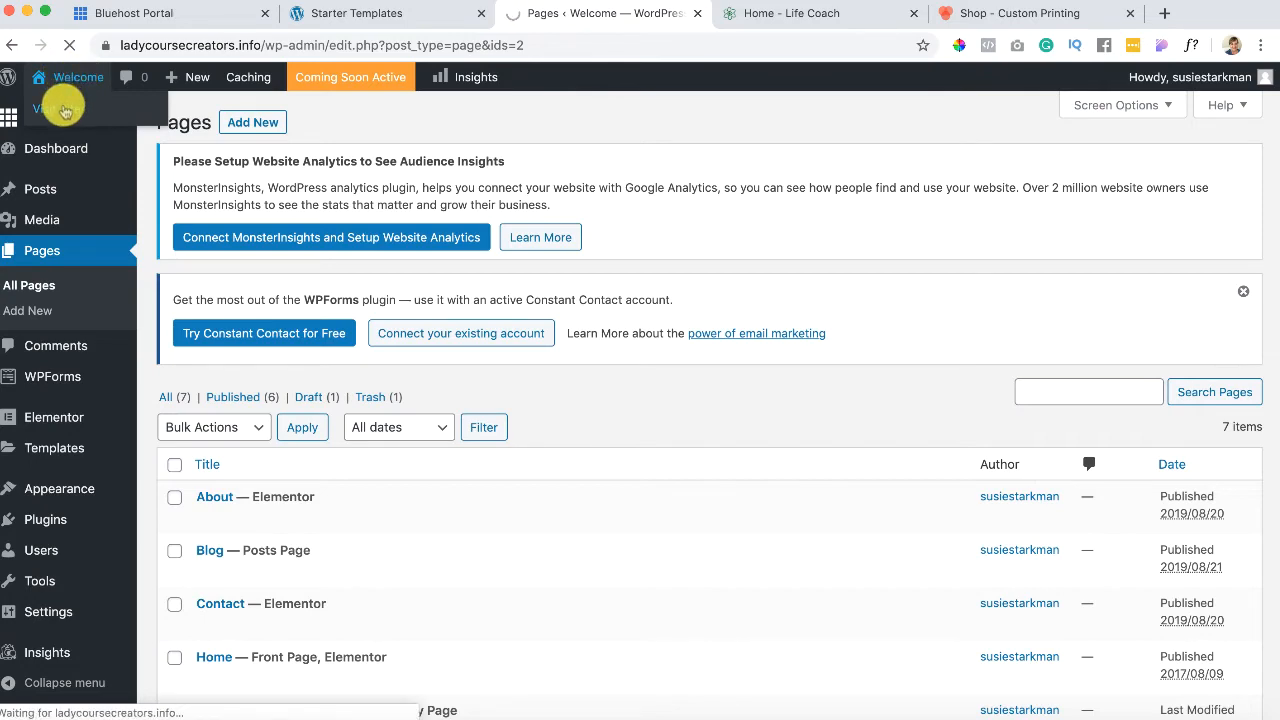
Step: Look over the live homepage's navigation menu, hero section with email form, and the 15 Years Of Experience section
{"action": "scroll", "coordinate": [150, 322], "scroll_direction": "down", "scroll_amount": 6}
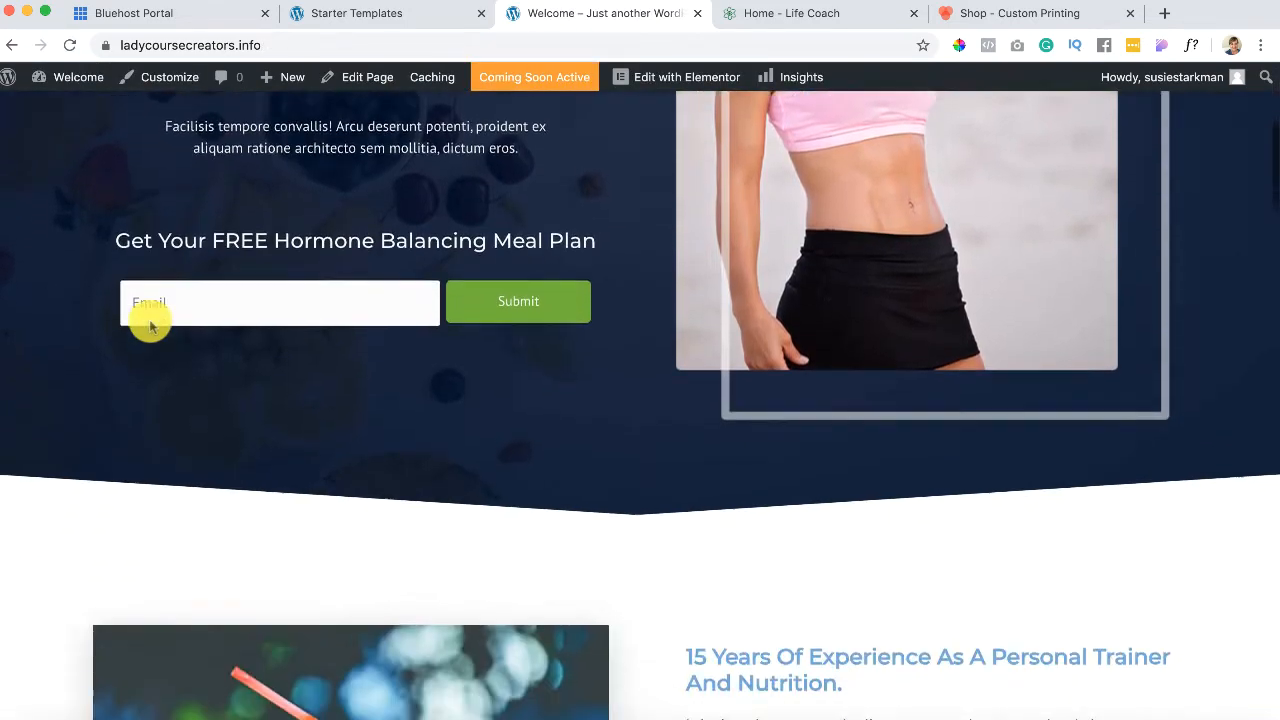
{"action": "scroll", "coordinate": [150, 322], "scroll_direction": "down", "scroll_amount": 3}
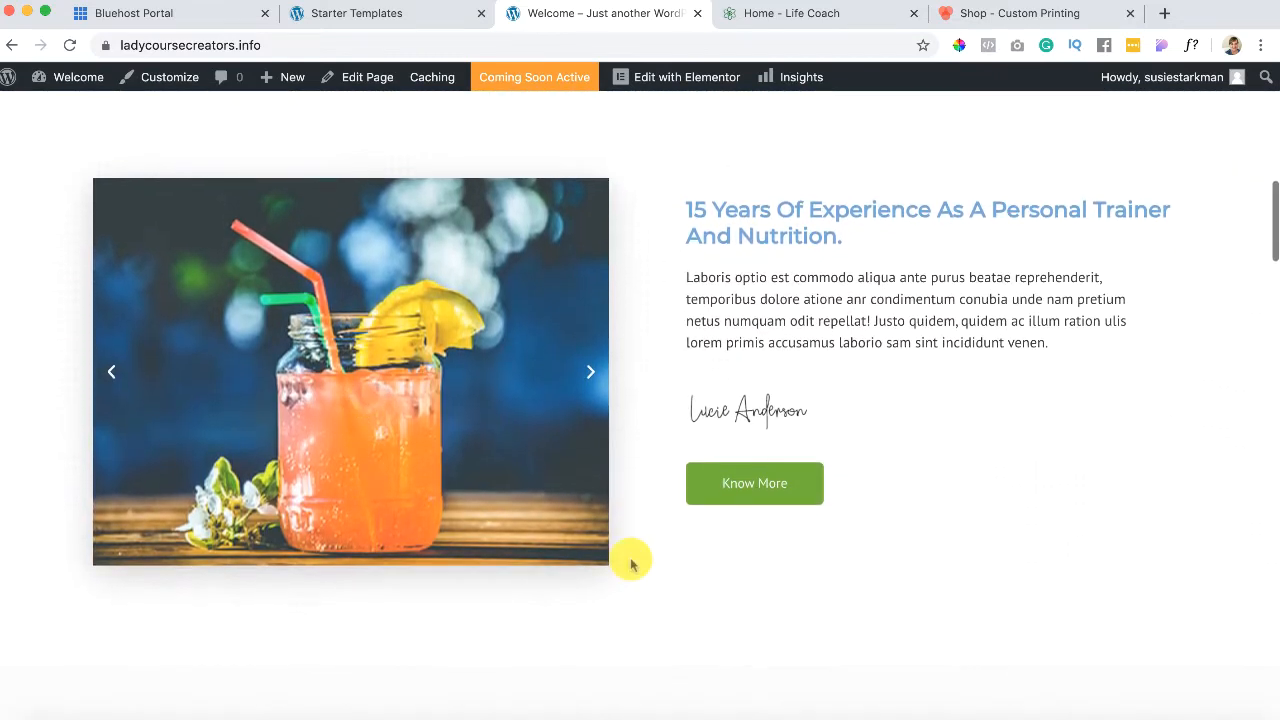
{"action": "scroll", "coordinate": [737, 493], "scroll_direction": "up", "scroll_amount": 2}
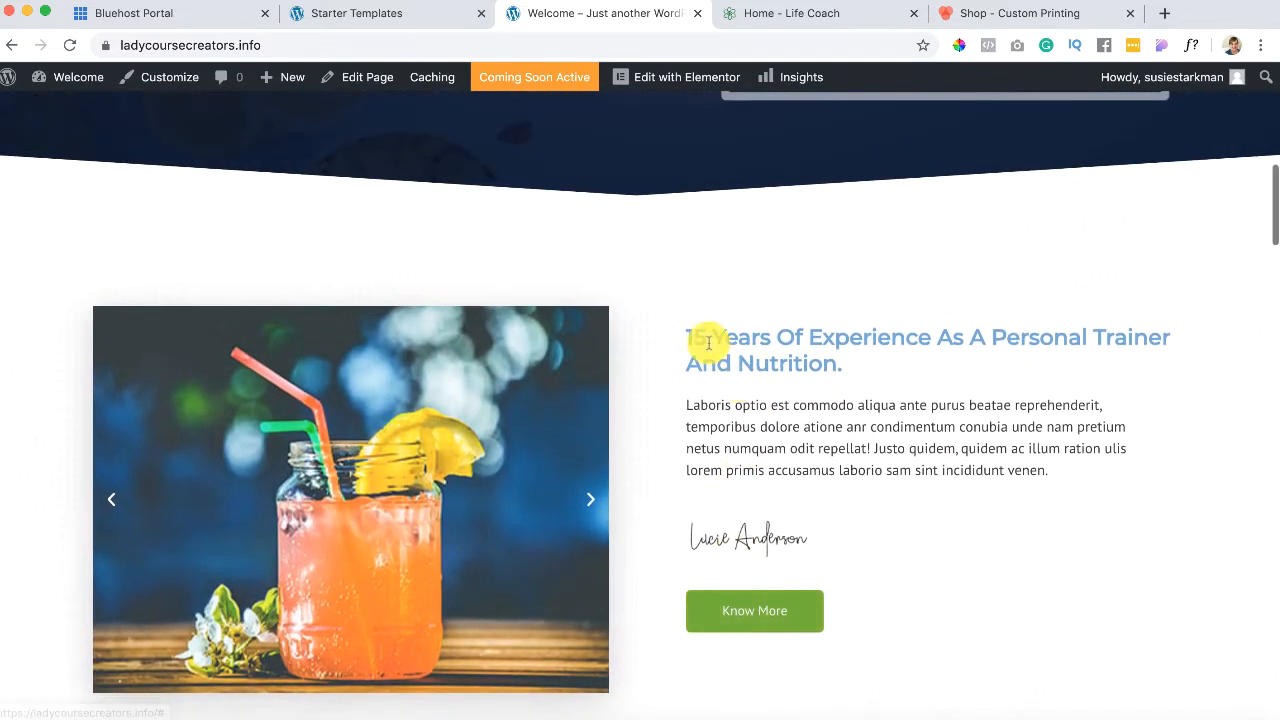
{"action": "left_click_drag", "start_coordinate": [688, 333], "coordinate": [893, 368]}
{"action": "scroll", "coordinate": [892, 362], "scroll_direction": "up", "scroll_amount": 10}
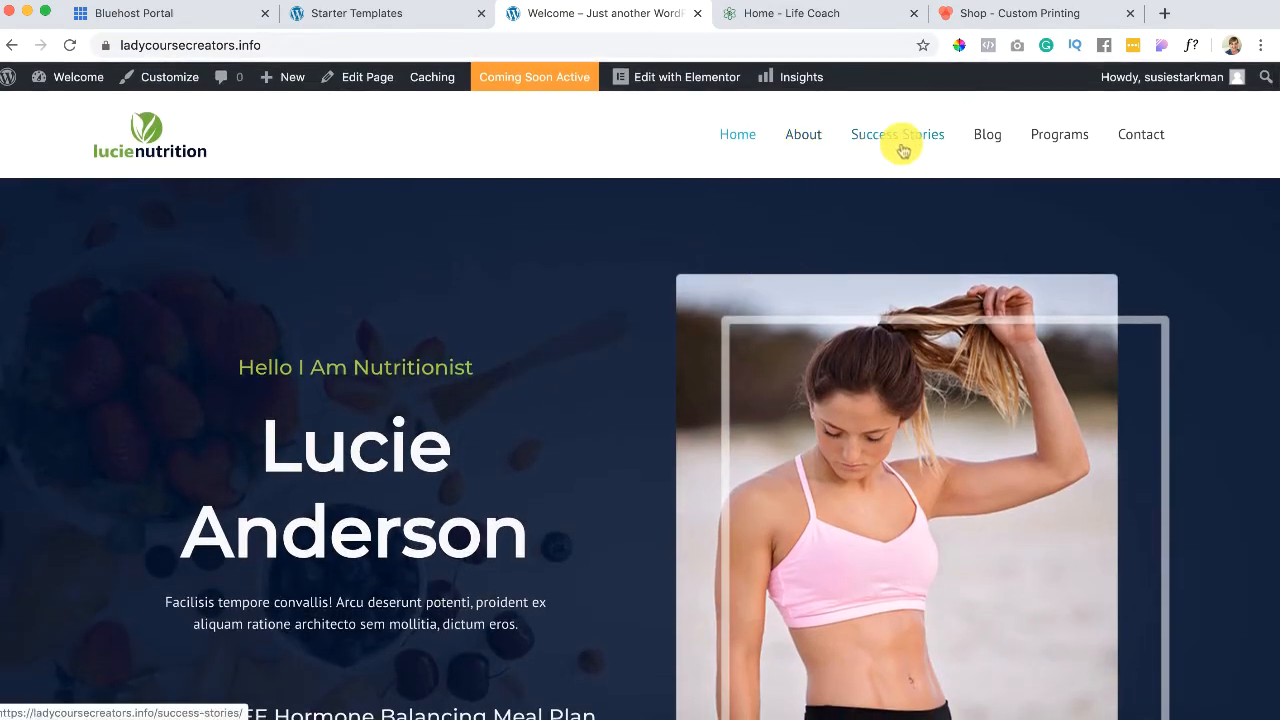
{"action": "scroll", "coordinate": [717, 286], "scroll_direction": "down", "scroll_amount": 1}
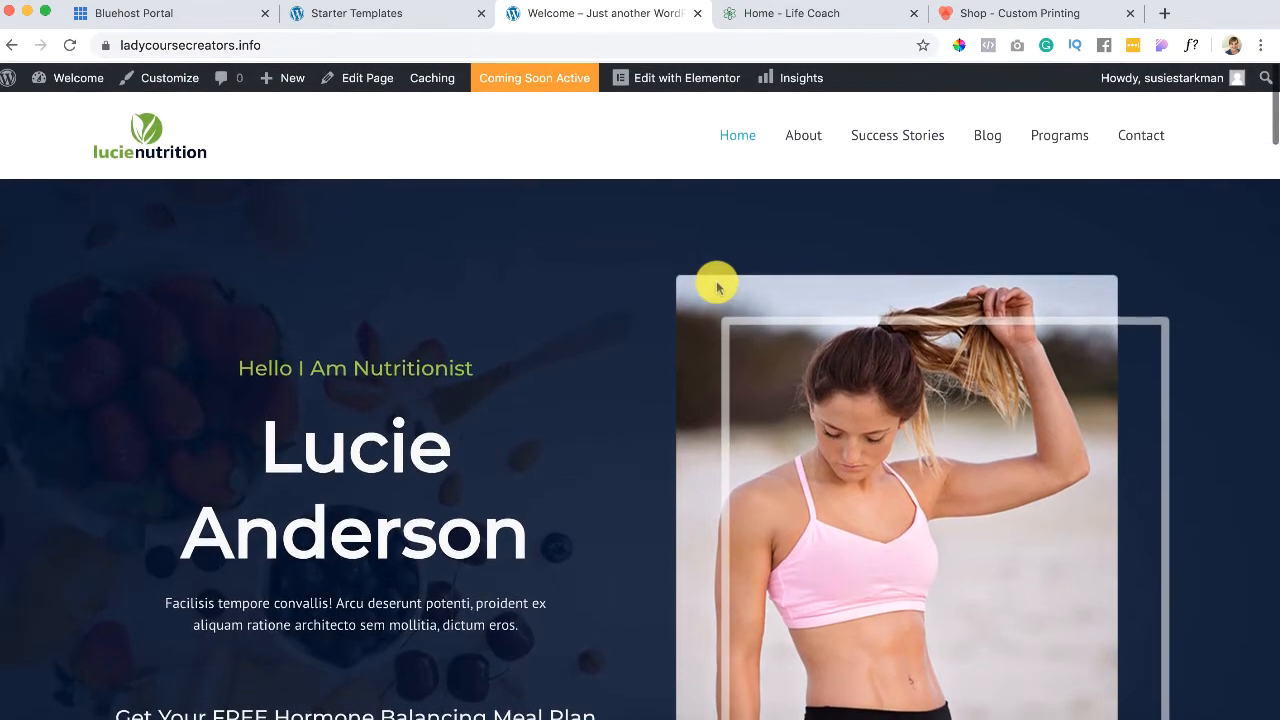
{"action": "scroll", "coordinate": [714, 282], "scroll_direction": "down", "scroll_amount": 5}
{"action": "scroll", "coordinate": [580, 463], "scroll_direction": "down", "scroll_amount": 9}
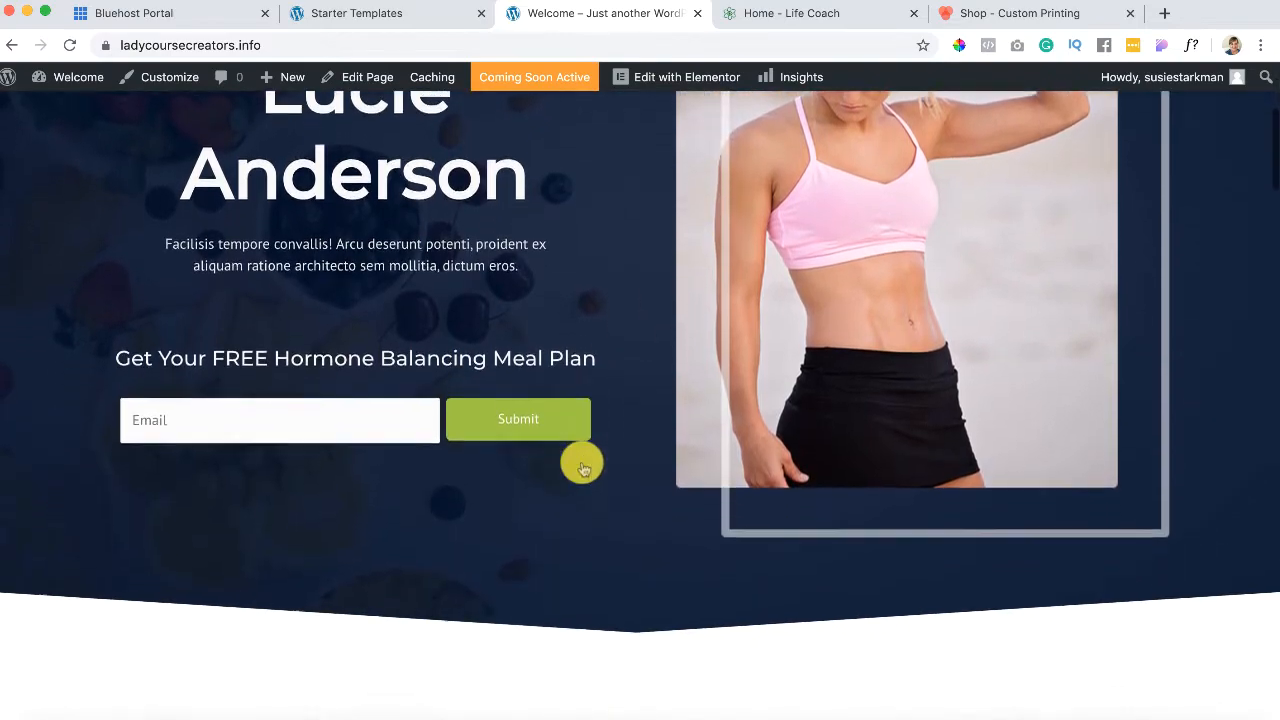
{"action": "scroll", "coordinate": [476, 532], "scroll_direction": "down", "scroll_amount": 7}
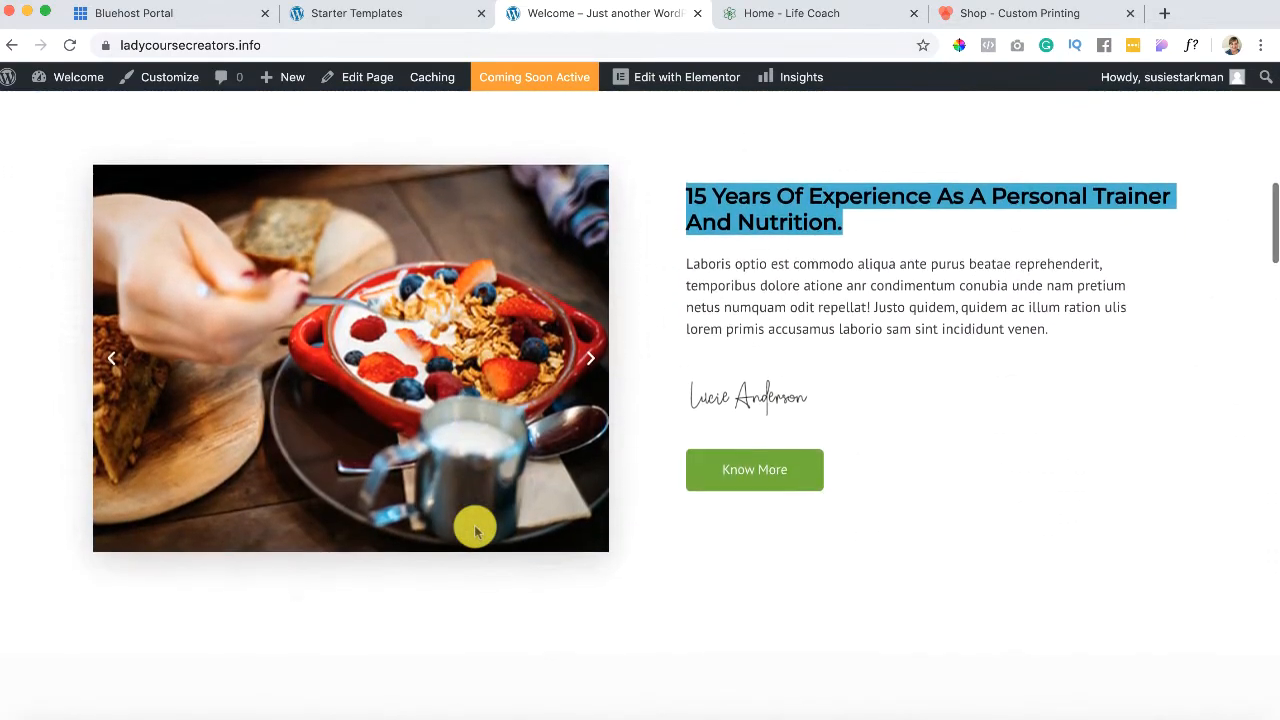
{"action": "scroll", "coordinate": [476, 532], "scroll_direction": "up", "scroll_amount": 20}
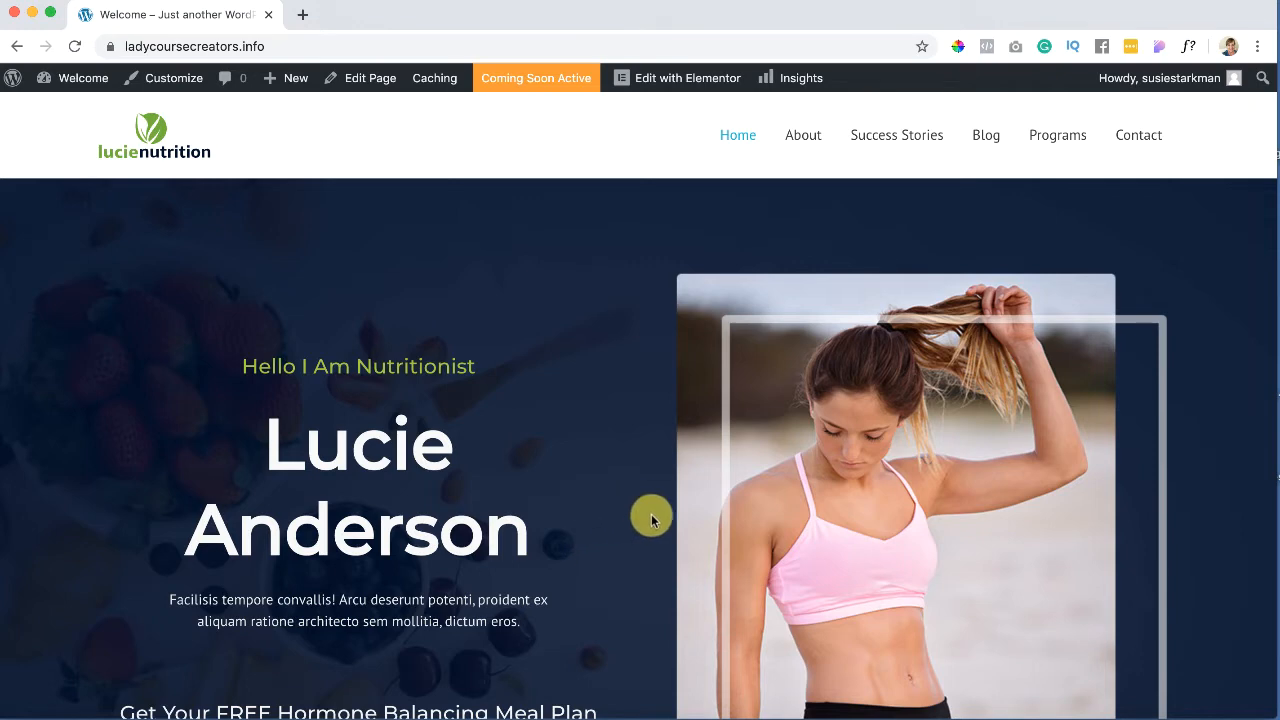
Step: Show all pages from the WordPress dashboard and open the Home page for editing with Elementor
{"action": "mouse_move", "coordinate": [663, 86]}
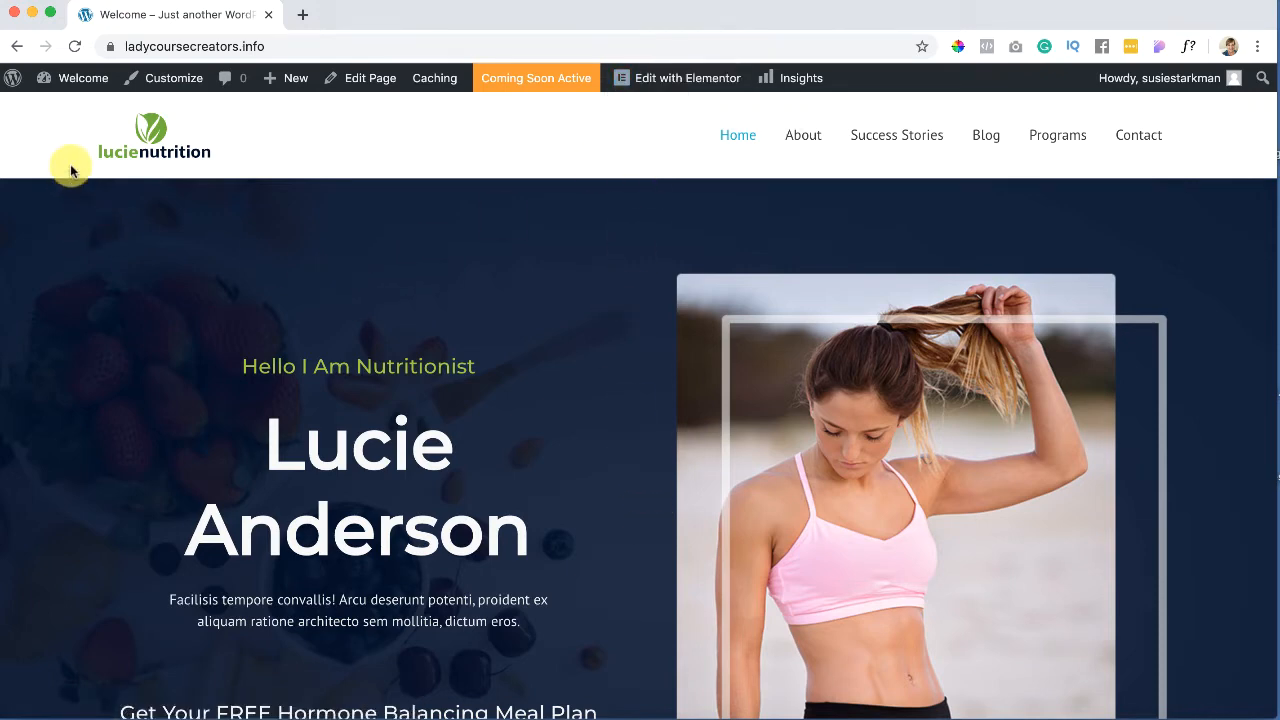
{"action": "mouse_move", "coordinate": [77, 88]}
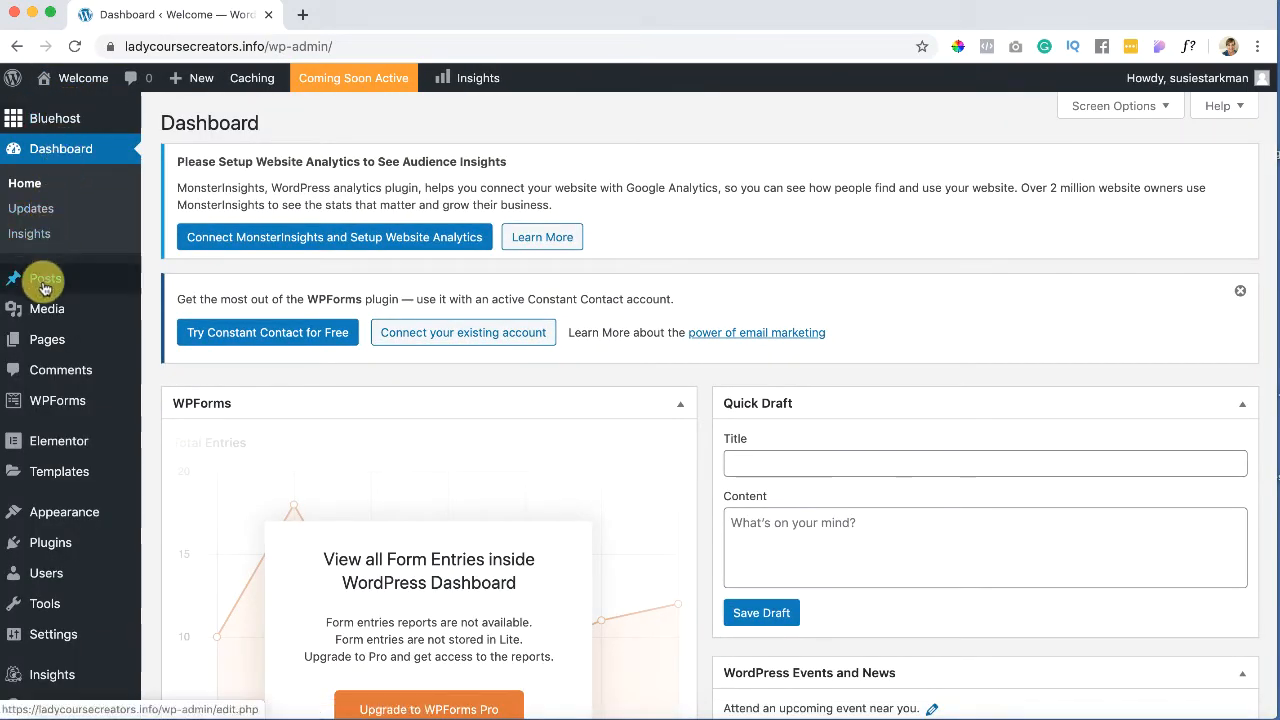
{"action": "mouse_move", "coordinate": [45, 338]}
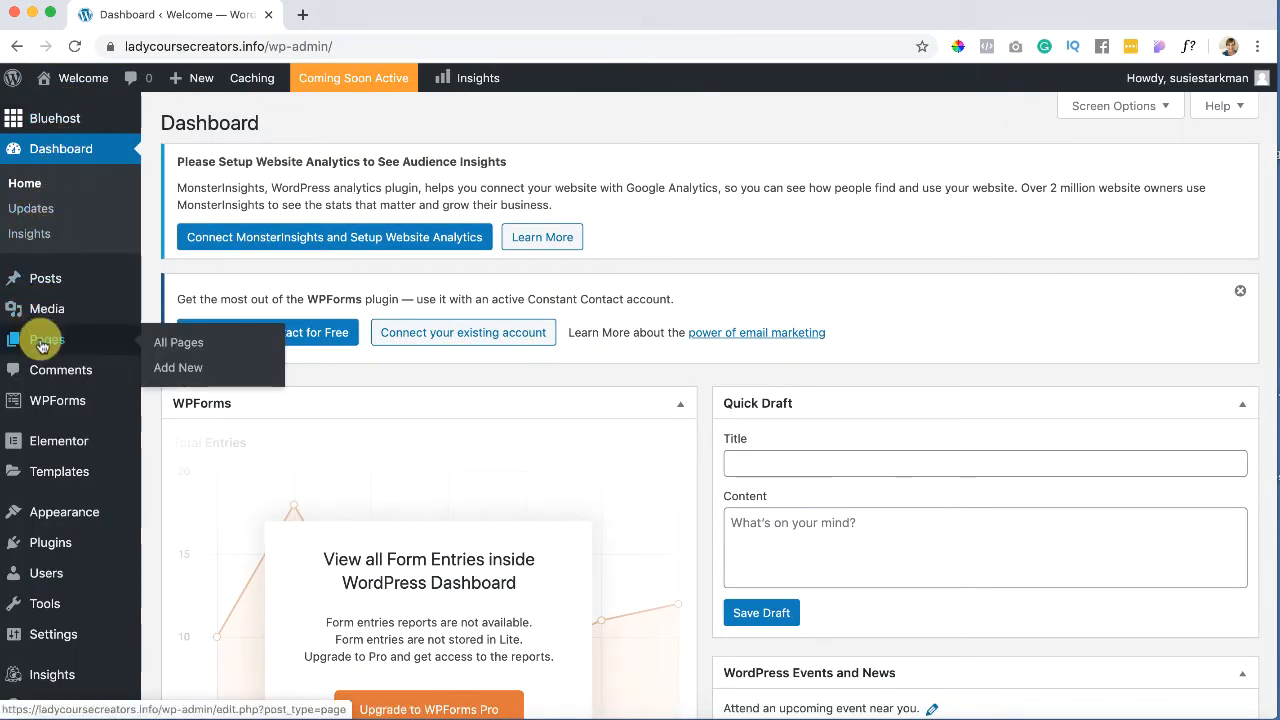
{"action": "left_click", "coordinate": [179, 343]}
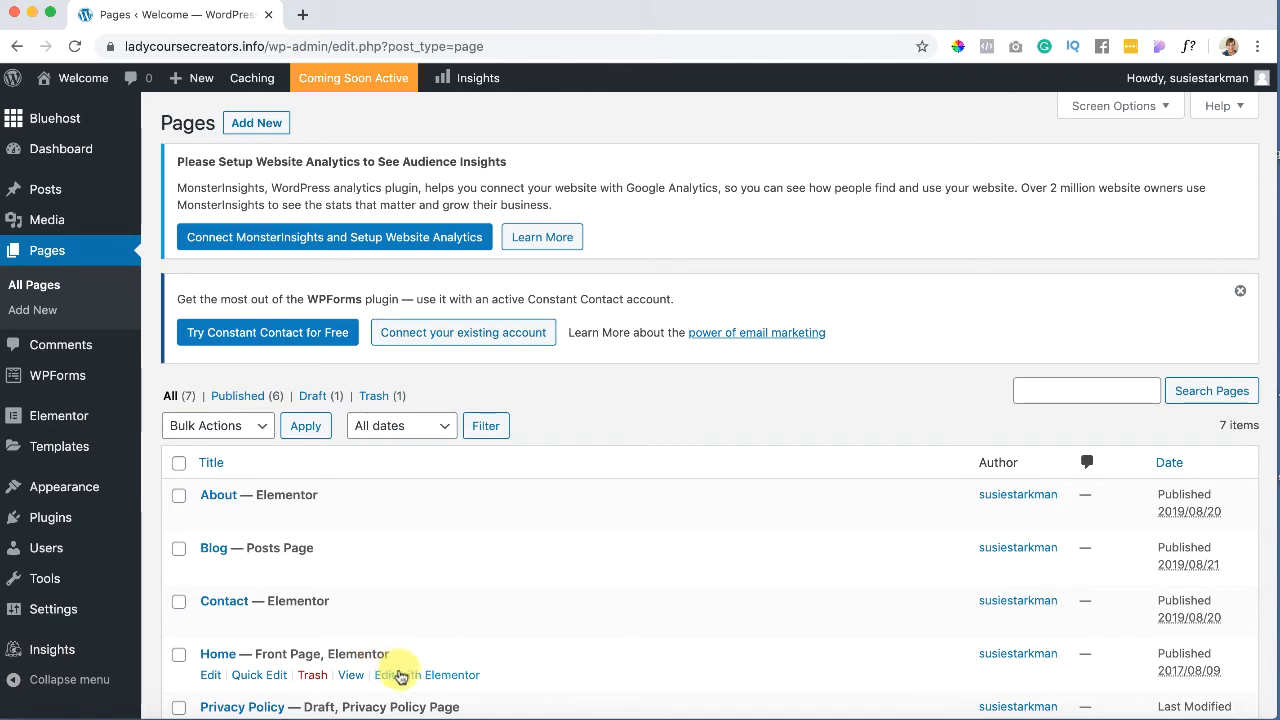
{"action": "left_click", "coordinate": [400, 677]}
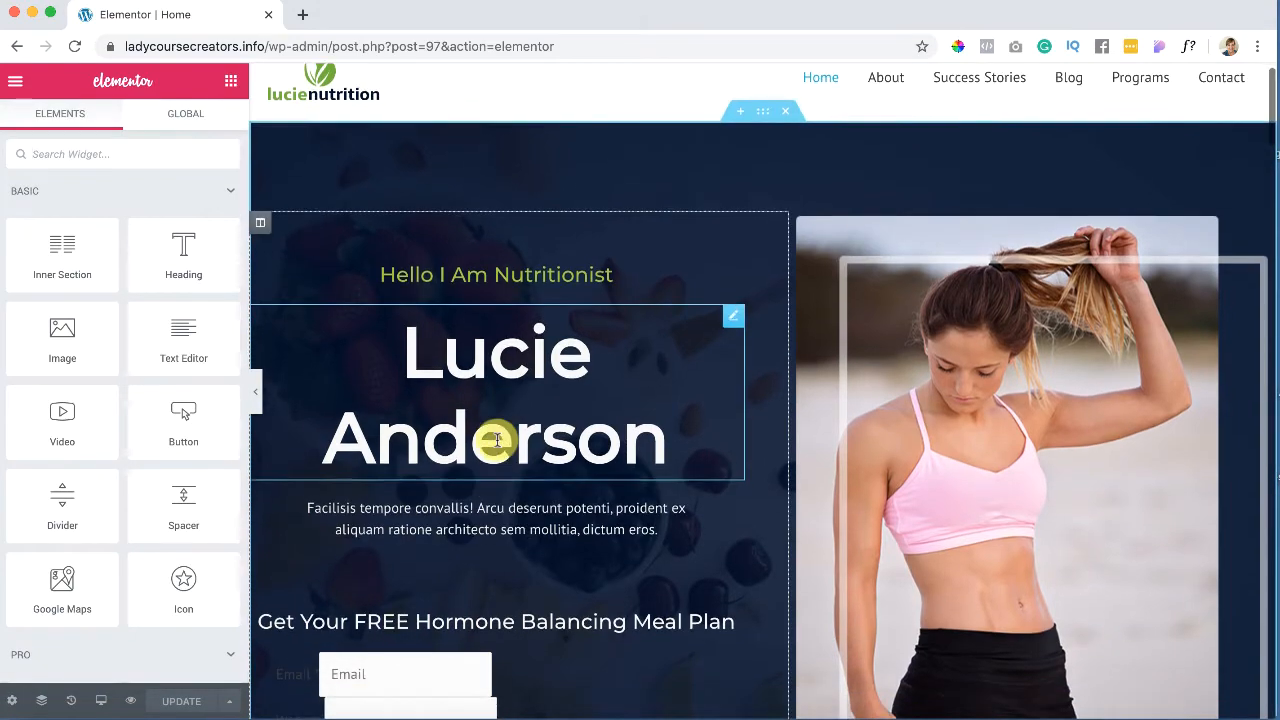
Step: Examine the Home page's sections in the editor, from the hero down to What I Offer For Good Health
{"action": "scroll", "coordinate": [494, 437], "scroll_direction": "down", "scroll_amount": 3}
{"action": "scroll", "coordinate": [477, 514], "scroll_direction": "down", "scroll_amount": 5}
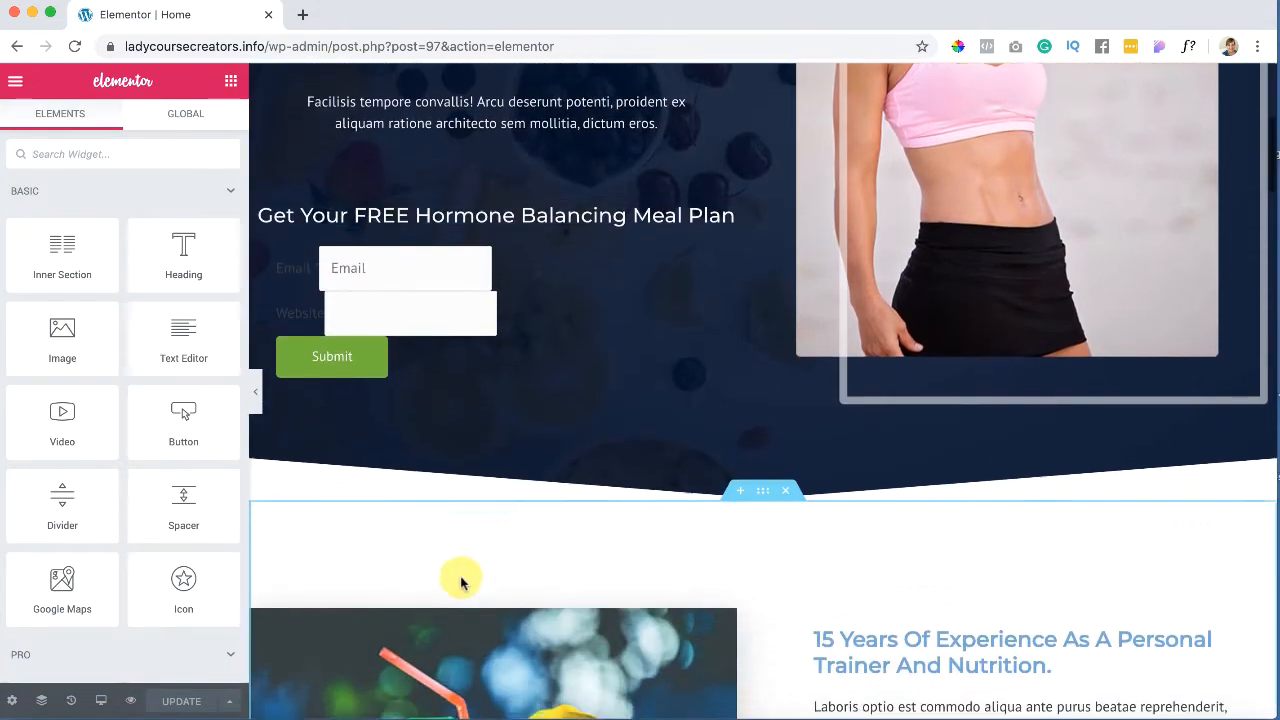
{"action": "scroll", "coordinate": [460, 575], "scroll_direction": "down", "scroll_amount": 2}
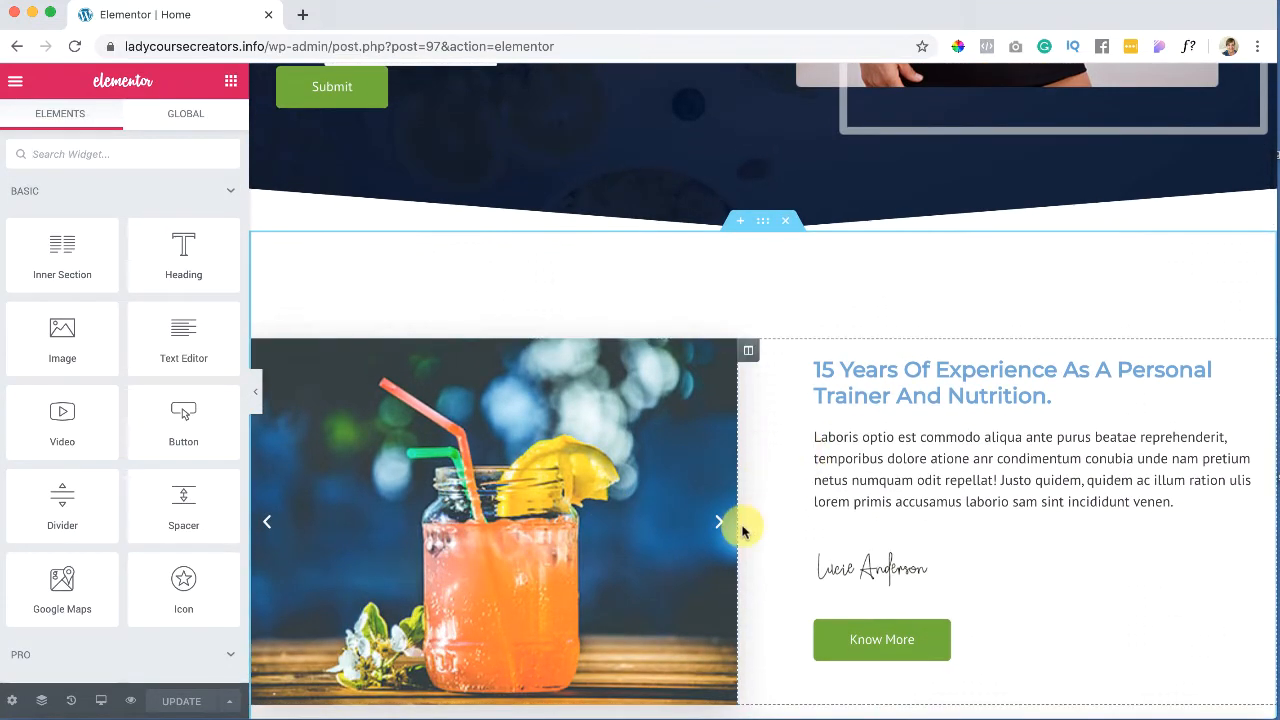
{"action": "scroll", "coordinate": [737, 523], "scroll_direction": "down", "scroll_amount": 2}
{"action": "scroll", "coordinate": [800, 572], "scroll_direction": "down", "scroll_amount": 5}
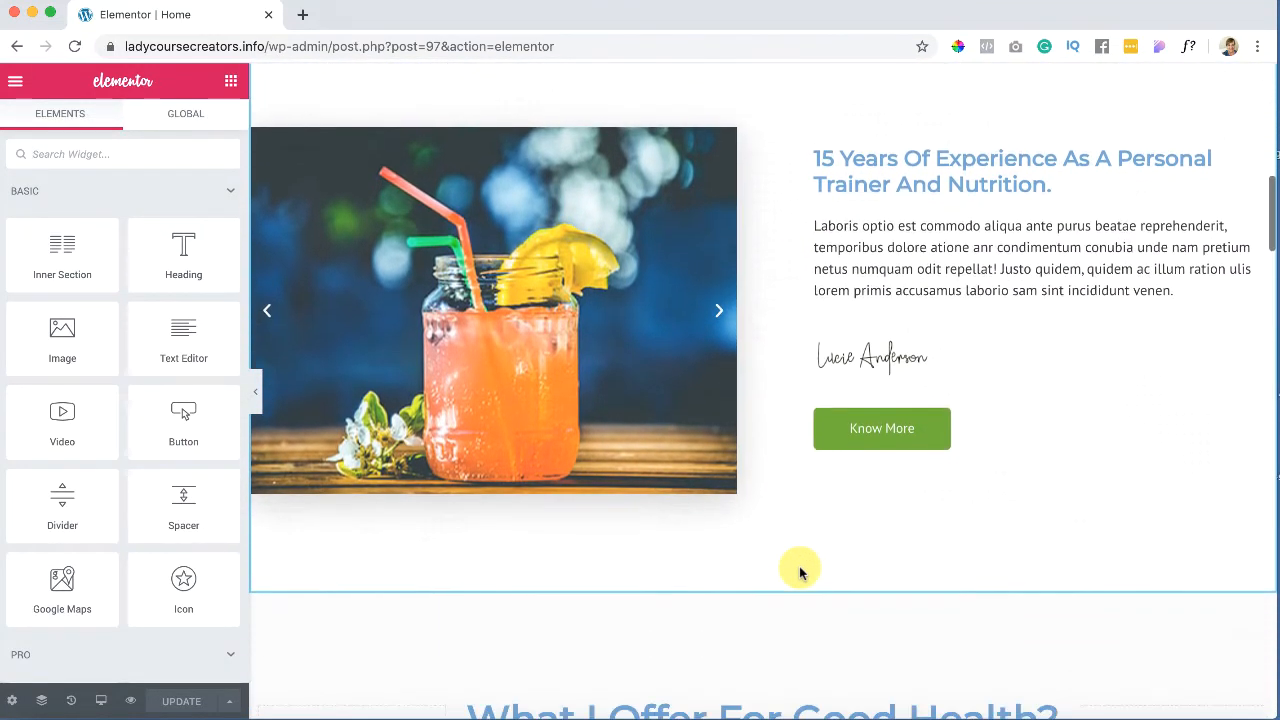
{"action": "scroll", "coordinate": [800, 568], "scroll_direction": "down", "scroll_amount": 2}
{"action": "scroll", "coordinate": [800, 570], "scroll_direction": "up", "scroll_amount": 14}
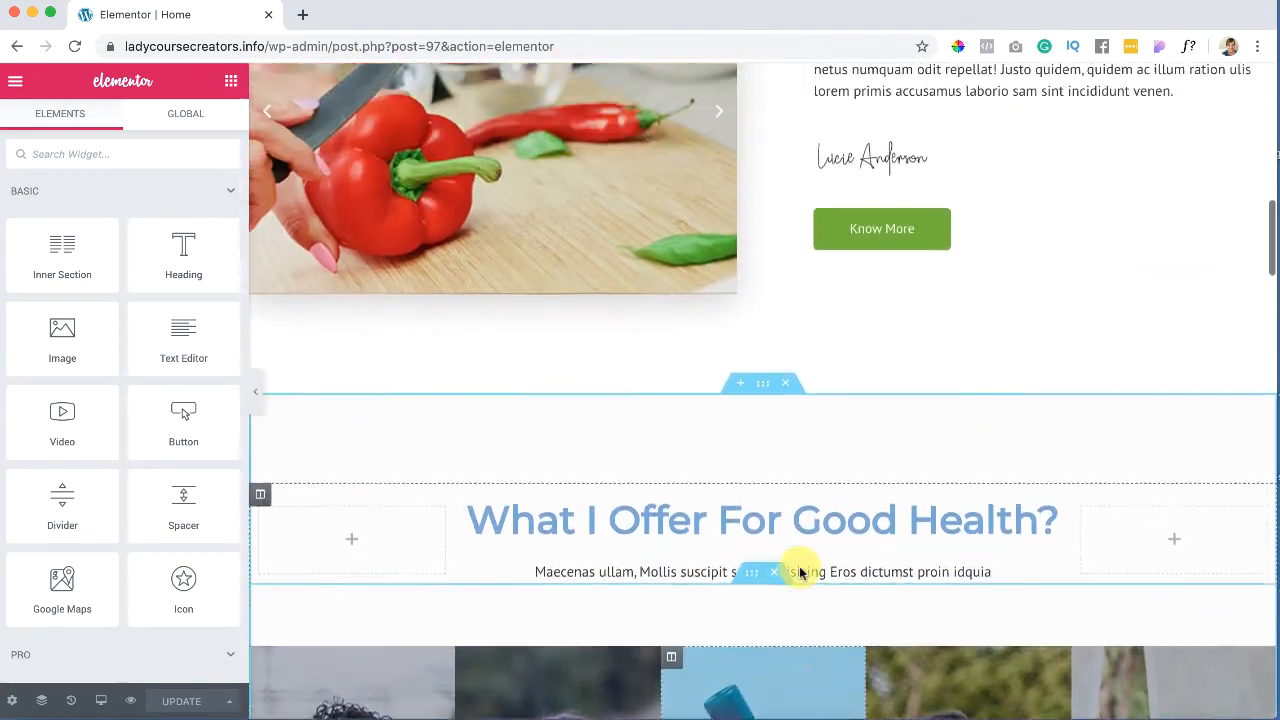
{"action": "scroll", "coordinate": [800, 572], "scroll_direction": "up", "scroll_amount": 7}
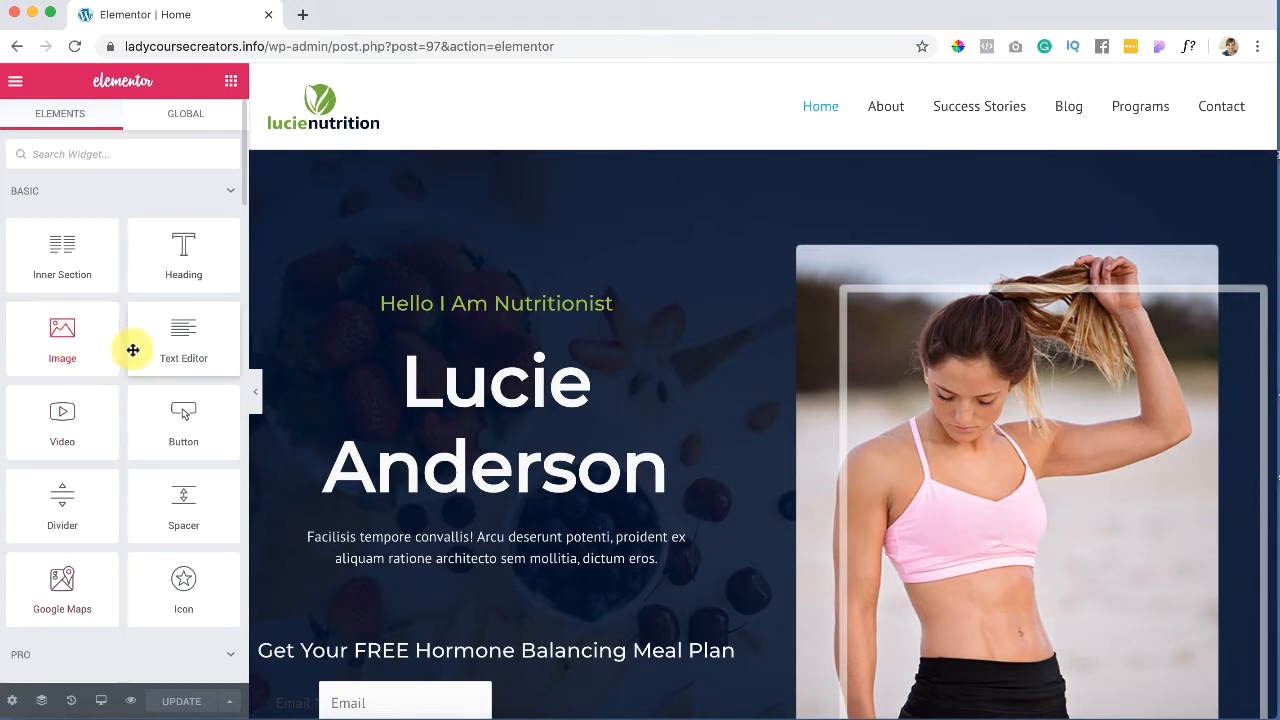
Step: Browse the Basic and Pro widgets available for building the page
{"action": "scroll", "coordinate": [143, 380], "scroll_direction": "down", "scroll_amount": 3}
{"action": "scroll", "coordinate": [40, 560], "scroll_direction": "down", "scroll_amount": 5}
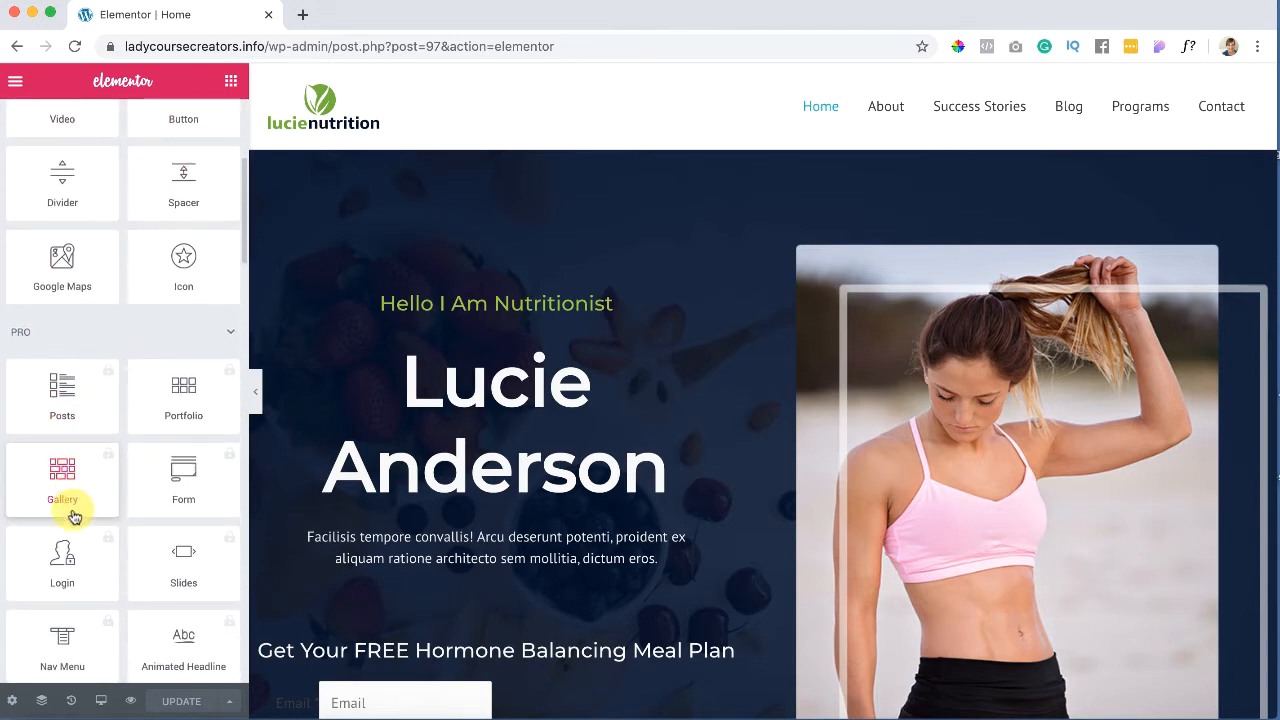
{"action": "scroll", "coordinate": [57, 571], "scroll_direction": "down", "scroll_amount": 3}
{"action": "scroll", "coordinate": [57, 577], "scroll_direction": "up", "scroll_amount": 7}
{"action": "scroll", "coordinate": [54, 570], "scroll_direction": "up", "scroll_amount": 3}
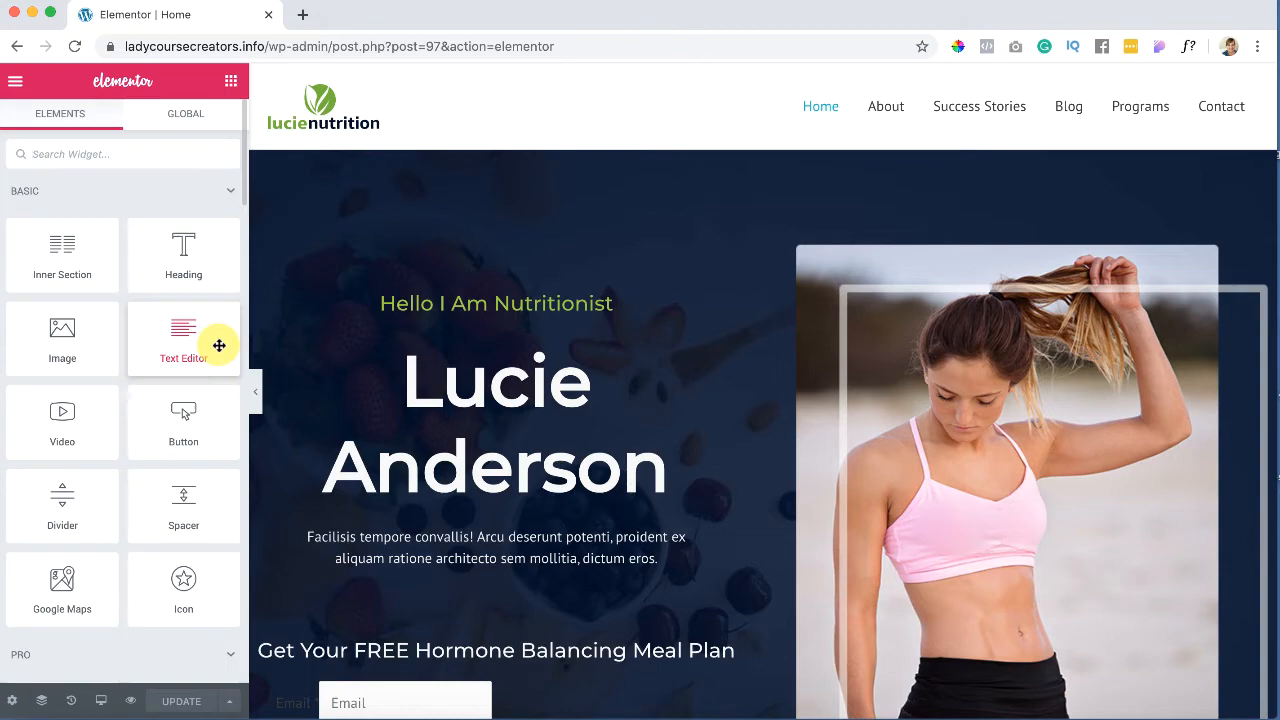
Step: Examine the extent of the hero section, its columns and the heading, text and form elements inside it
{"action": "scroll", "coordinate": [372, 418], "scroll_direction": "down", "scroll_amount": 2}
{"action": "scroll", "coordinate": [374, 422], "scroll_direction": "up", "scroll_amount": 2}
{"action": "scroll", "coordinate": [375, 421], "scroll_direction": "down", "scroll_amount": 2}
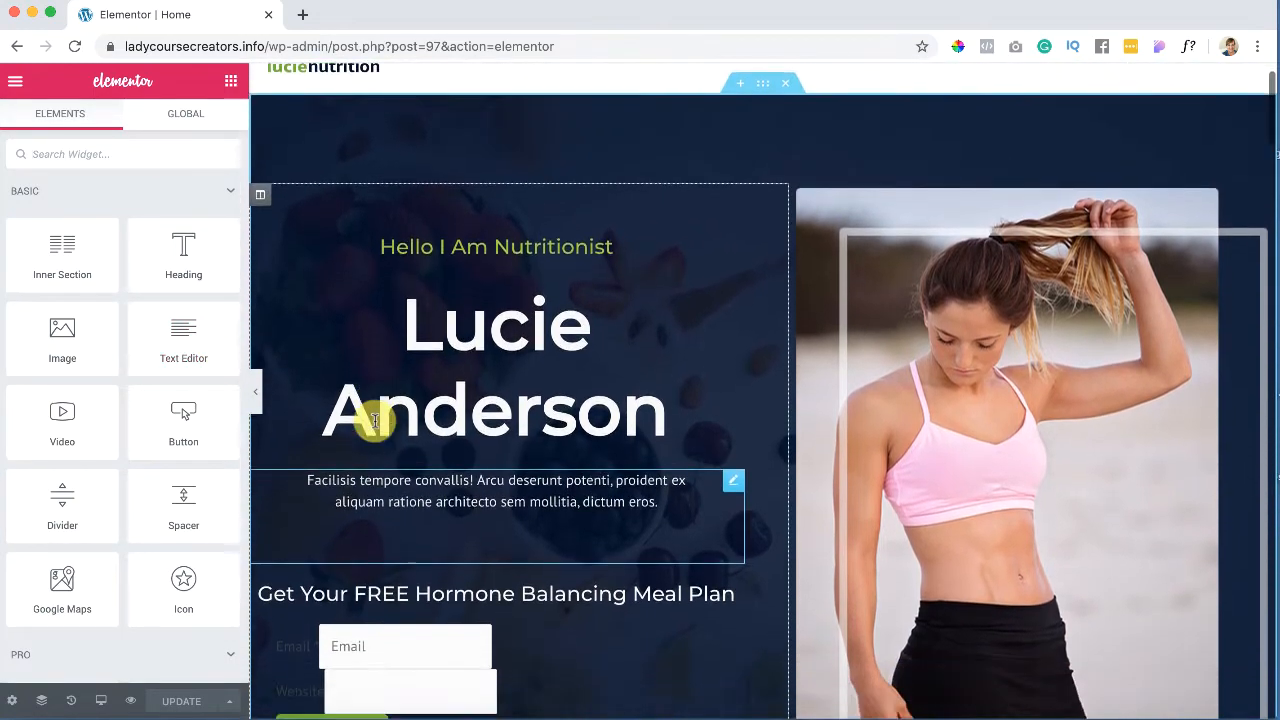
{"action": "scroll", "coordinate": [375, 420], "scroll_direction": "down", "scroll_amount": 5}
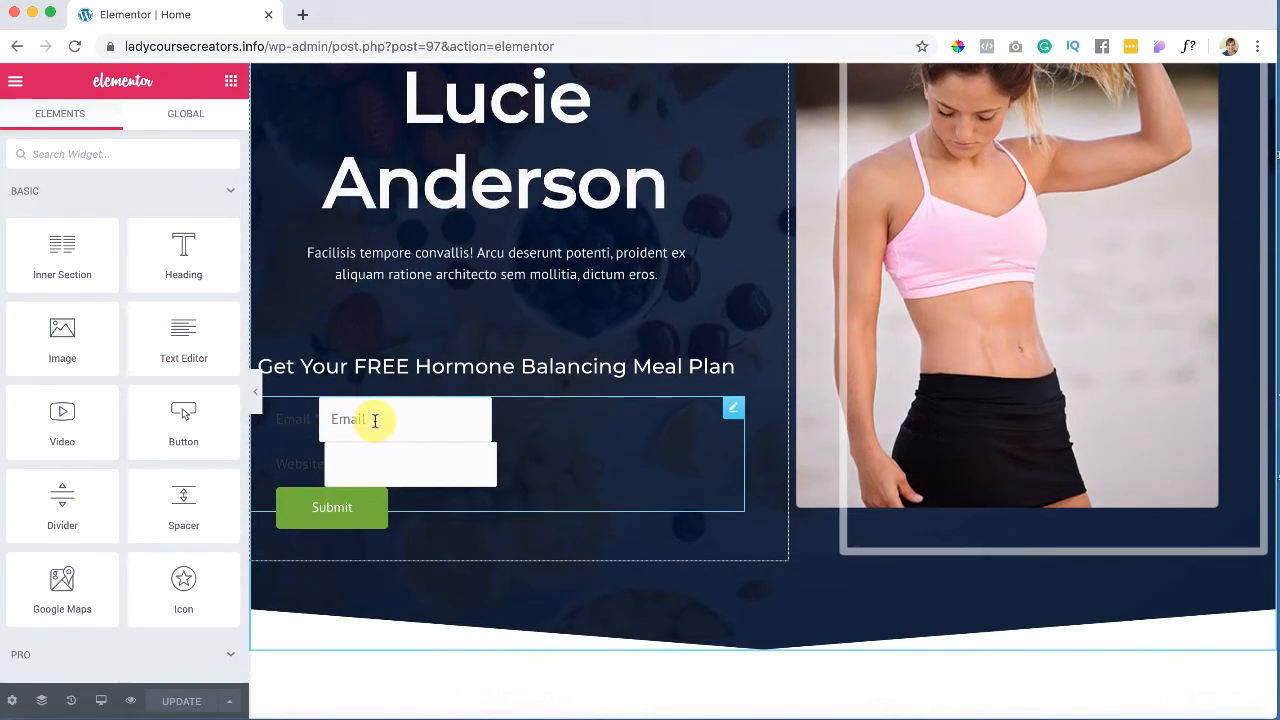
{"action": "scroll", "coordinate": [375, 420], "scroll_direction": "up", "scroll_amount": 5}
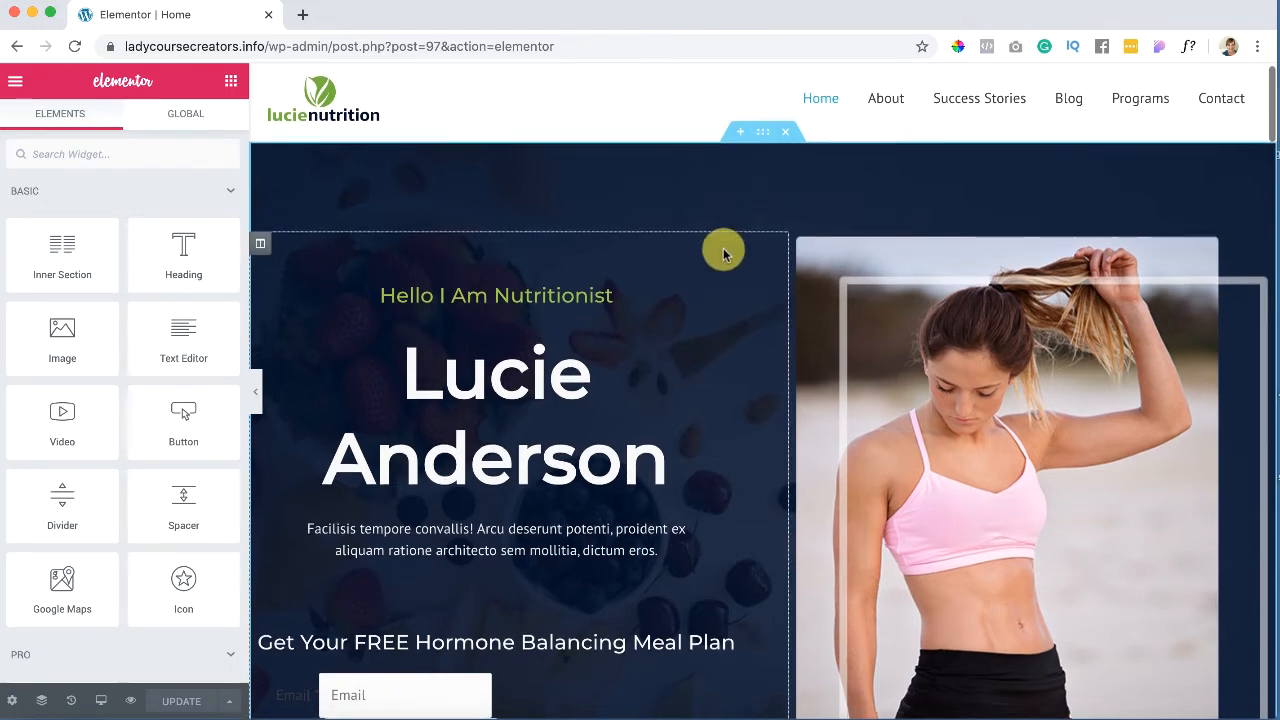
{"action": "scroll", "coordinate": [723, 249], "scroll_direction": "down", "scroll_amount": 2}
{"action": "scroll", "coordinate": [720, 251], "scroll_direction": "up", "scroll_amount": 2}
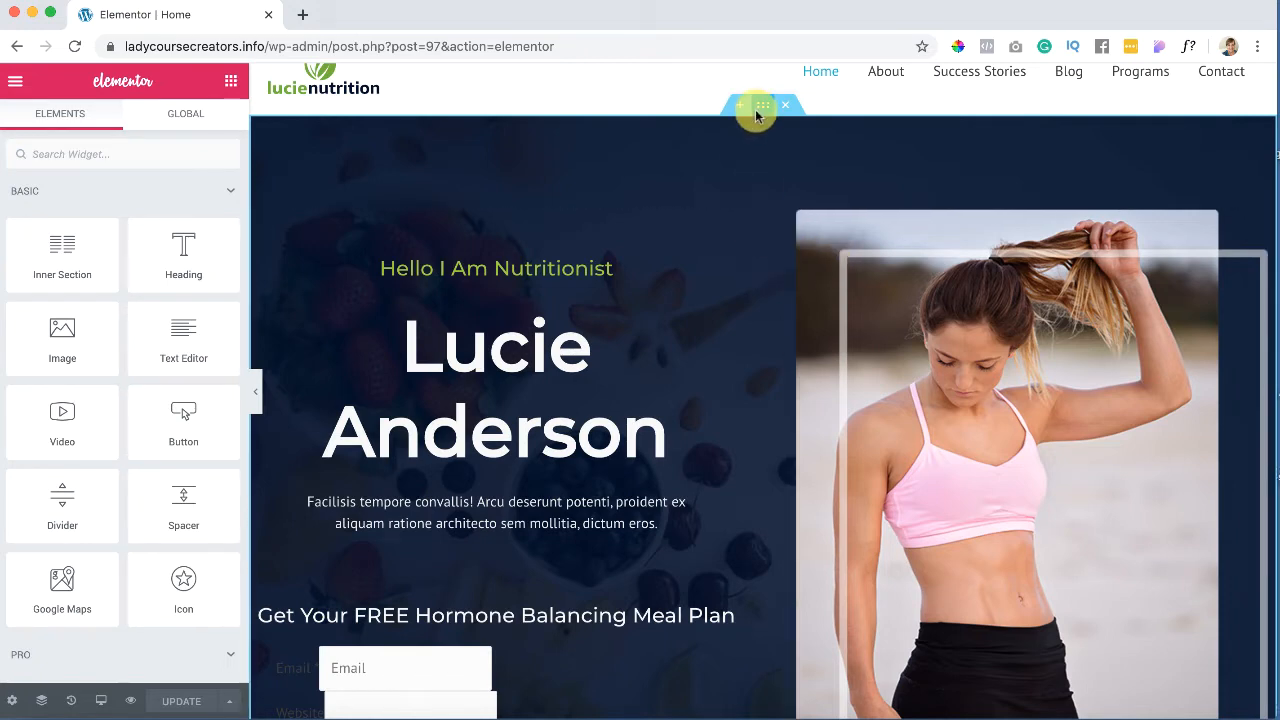
{"action": "scroll", "coordinate": [708, 266], "scroll_direction": "down", "scroll_amount": 5}
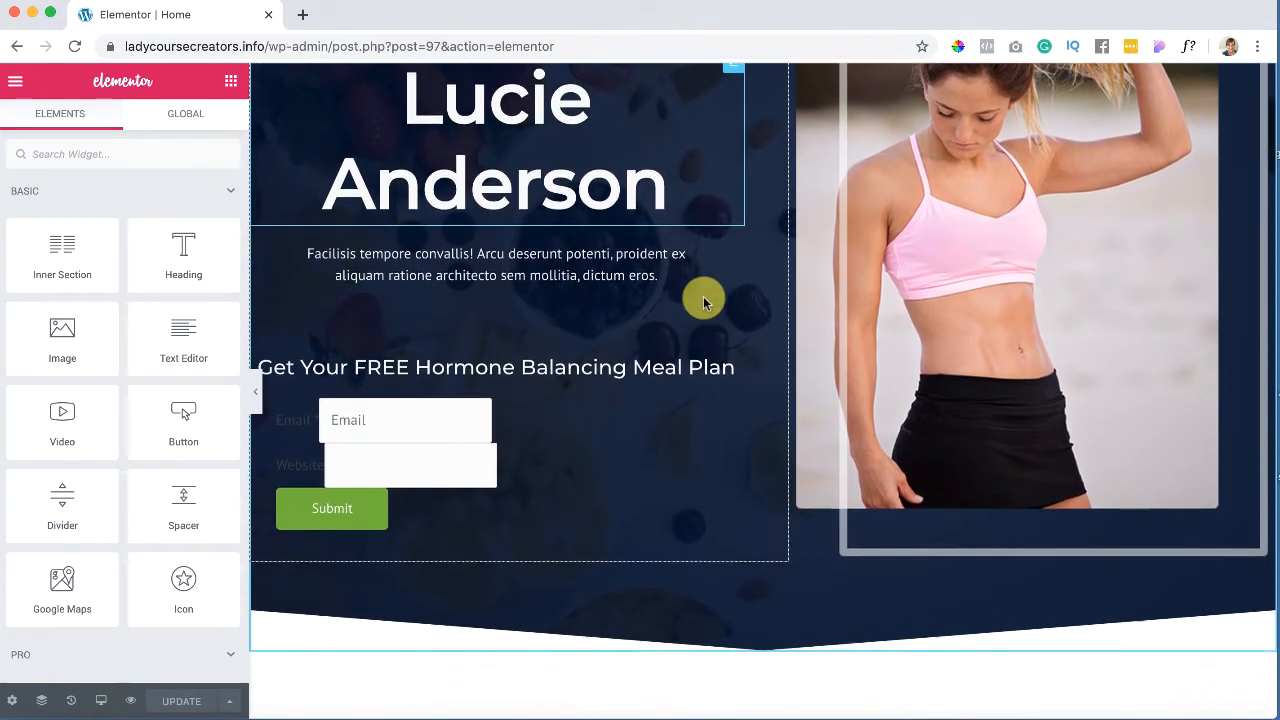
{"action": "scroll", "coordinate": [703, 303], "scroll_direction": "down", "scroll_amount": 1}
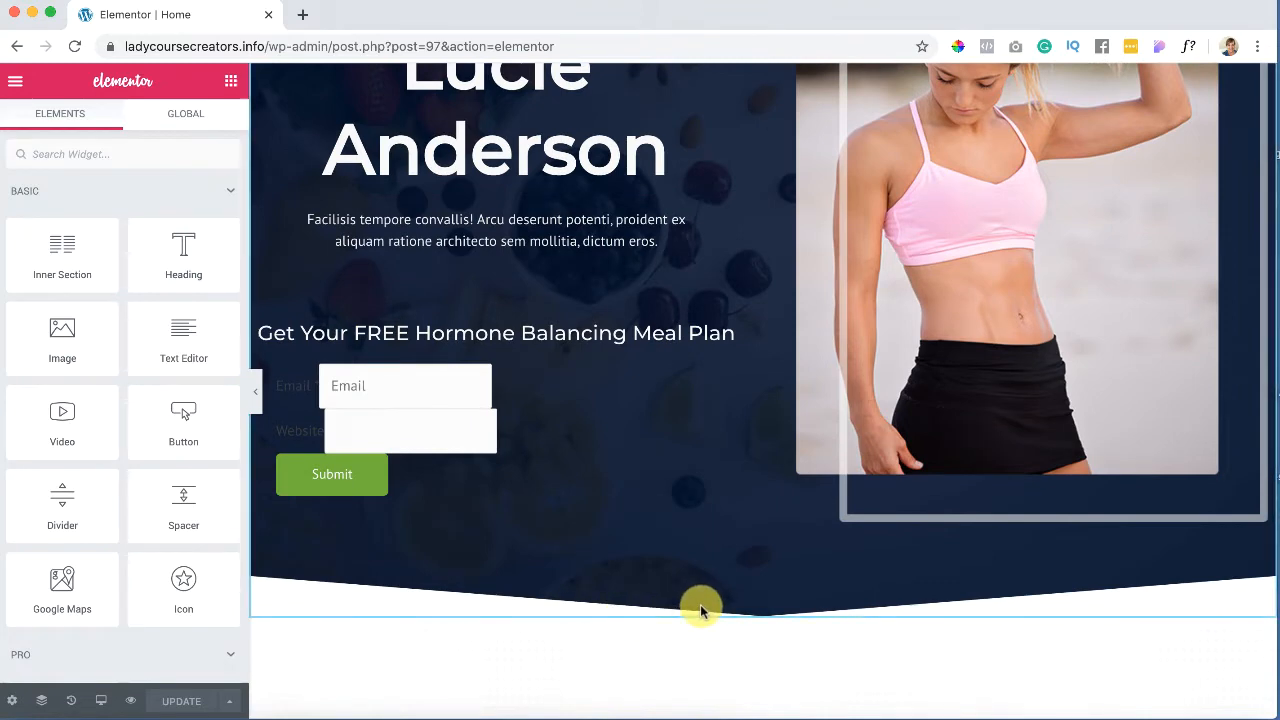
Step: Compare the hero section's text-and-form column with its photo column, from the section's upper edge down to its angled lower edge
{"action": "scroll", "coordinate": [674, 534], "scroll_direction": "up", "scroll_amount": 3}
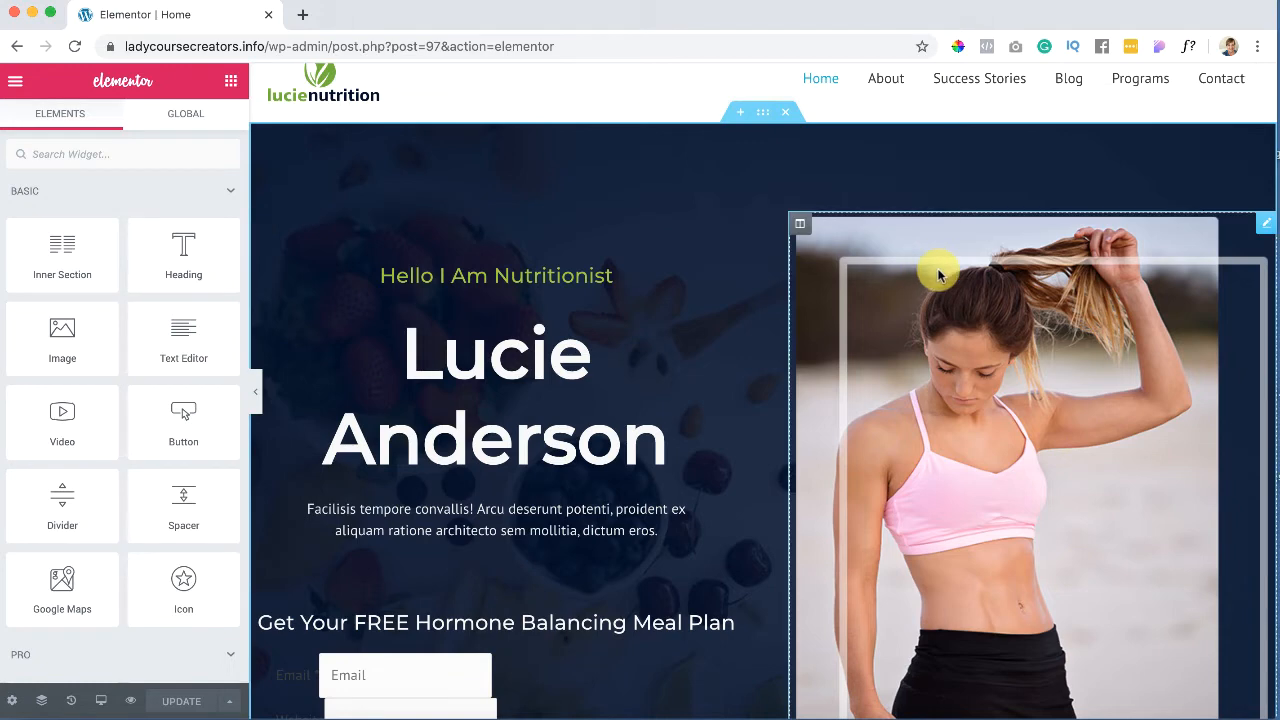
{"action": "scroll", "coordinate": [938, 275], "scroll_direction": "down", "scroll_amount": 2}
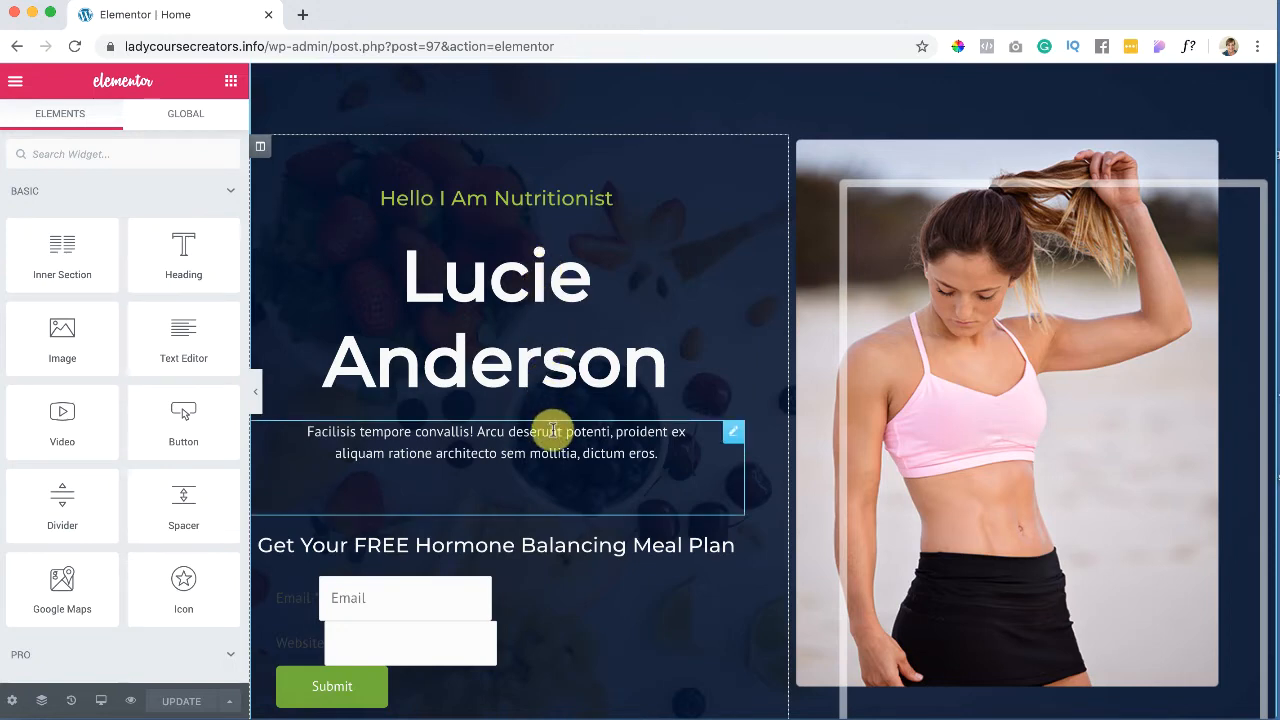
{"action": "scroll", "coordinate": [548, 435], "scroll_direction": "down", "scroll_amount": 2}
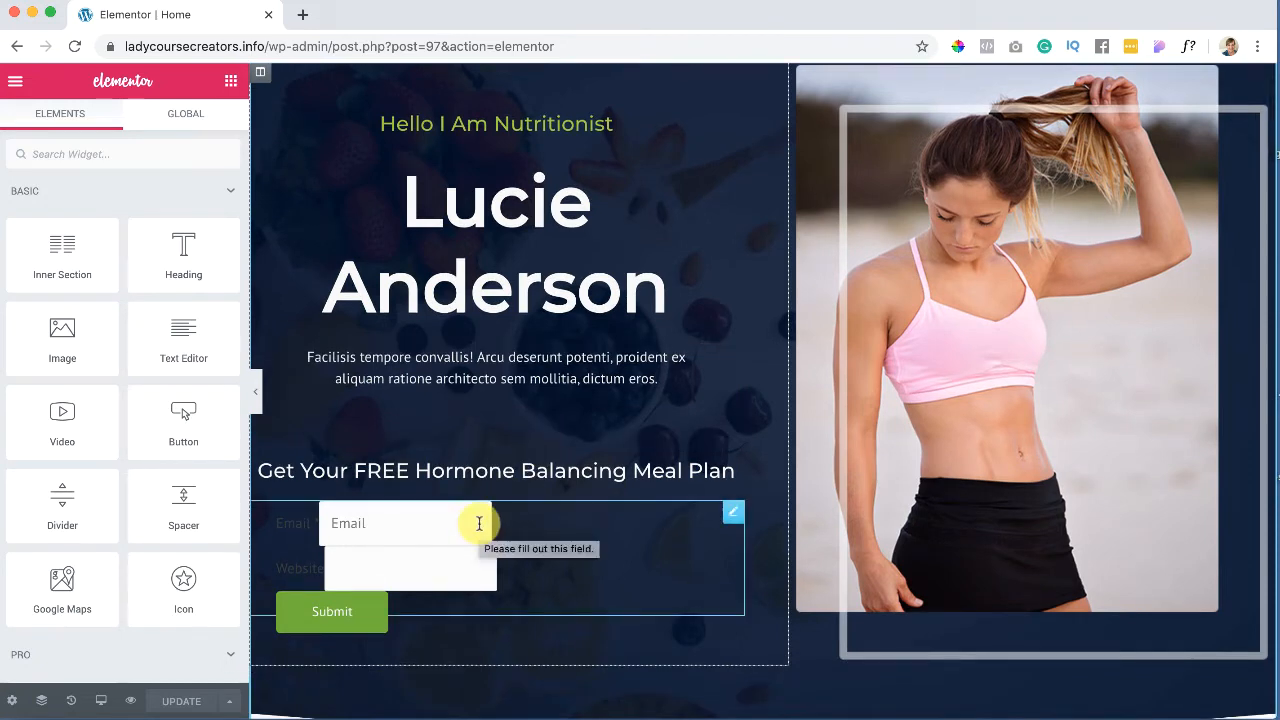
{"action": "scroll", "coordinate": [490, 515], "scroll_direction": "up", "scroll_amount": 3}
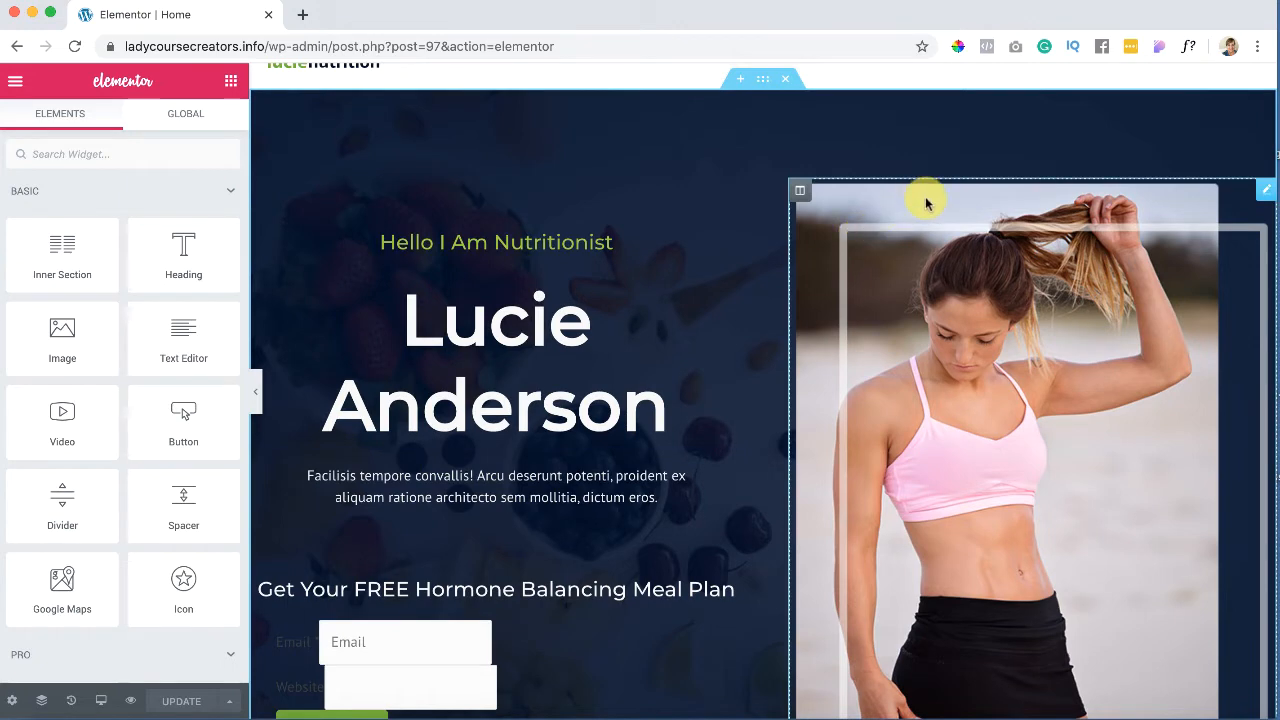
{"action": "scroll", "coordinate": [978, 270], "scroll_direction": "down", "scroll_amount": 1}
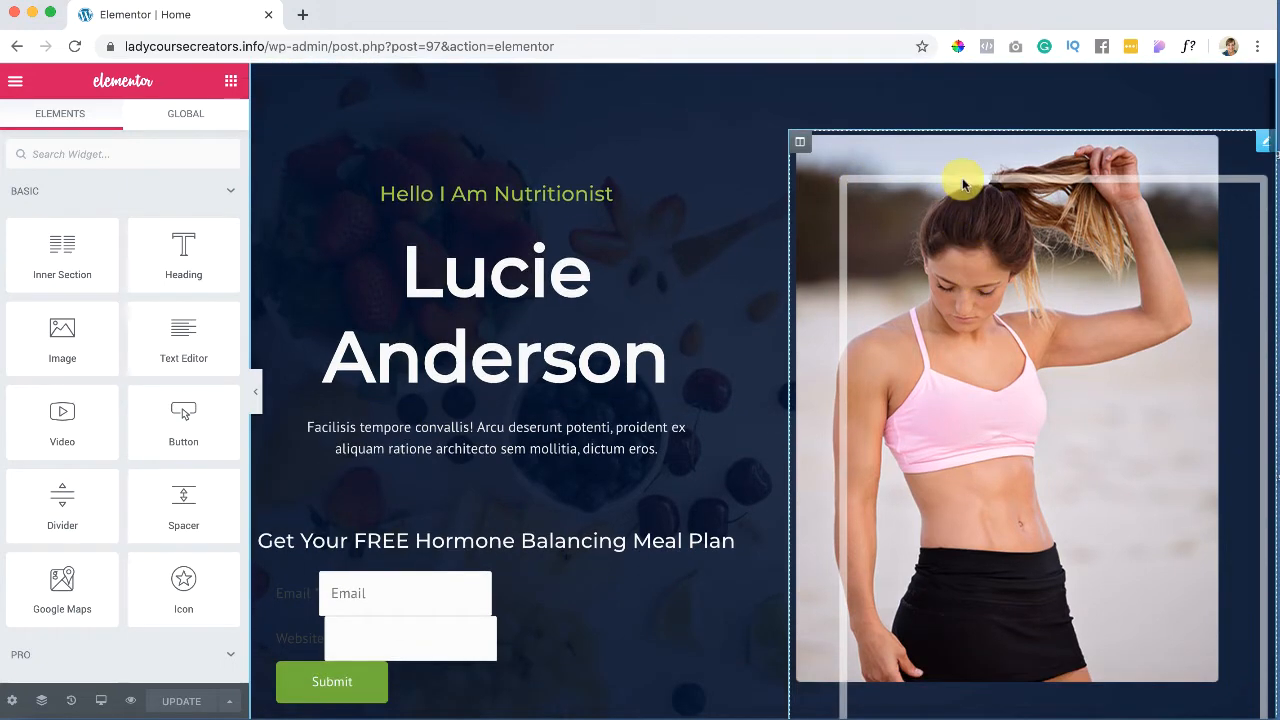
{"action": "scroll", "coordinate": [892, 312], "scroll_direction": "down", "scroll_amount": 4}
{"action": "scroll", "coordinate": [892, 313], "scroll_direction": "up", "scroll_amount": 1}
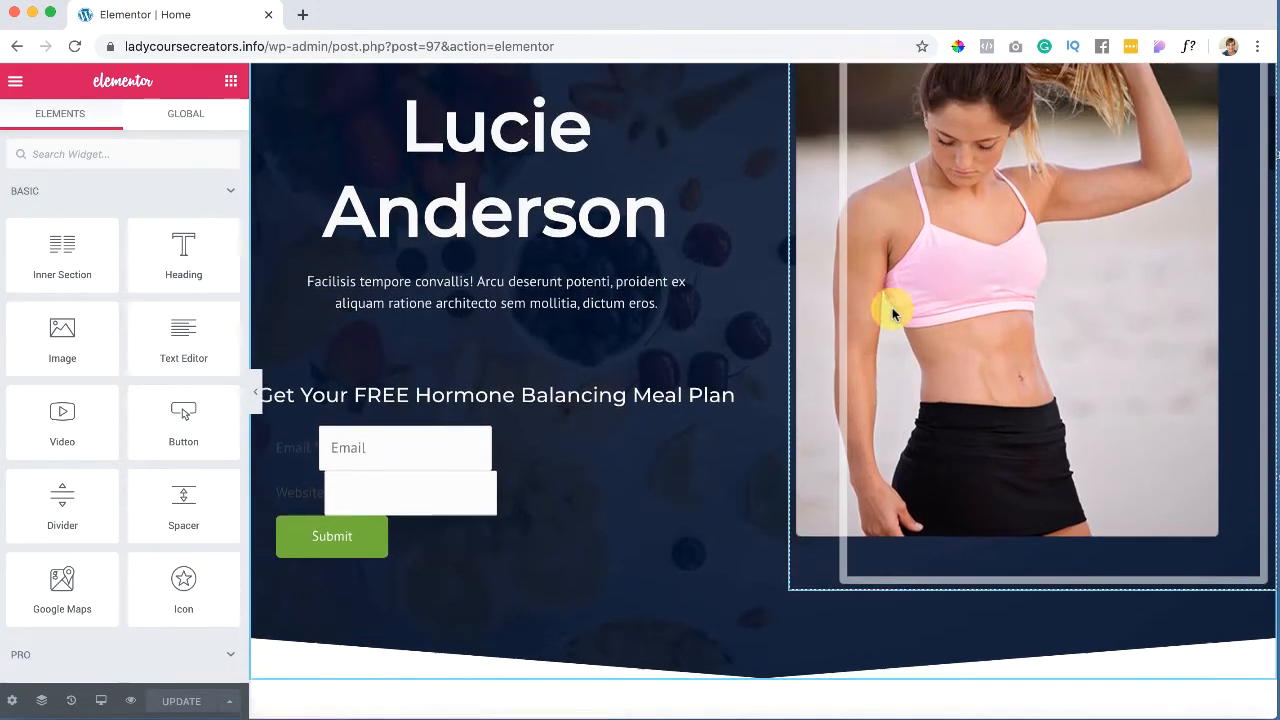
{"action": "scroll", "coordinate": [893, 314], "scroll_direction": "up", "scroll_amount": 5}
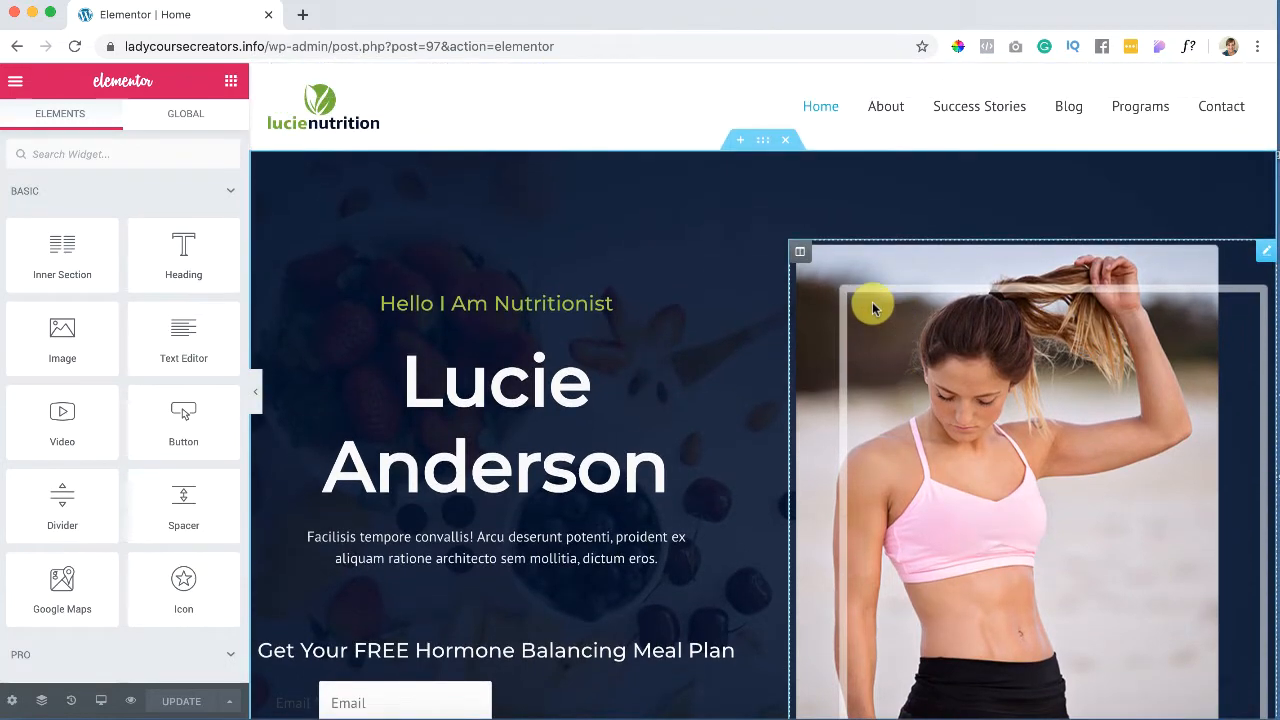
{"action": "scroll", "coordinate": [727, 270], "scroll_direction": "down", "scroll_amount": 2}
{"action": "scroll", "coordinate": [646, 489], "scroll_direction": "down", "scroll_amount": 3}
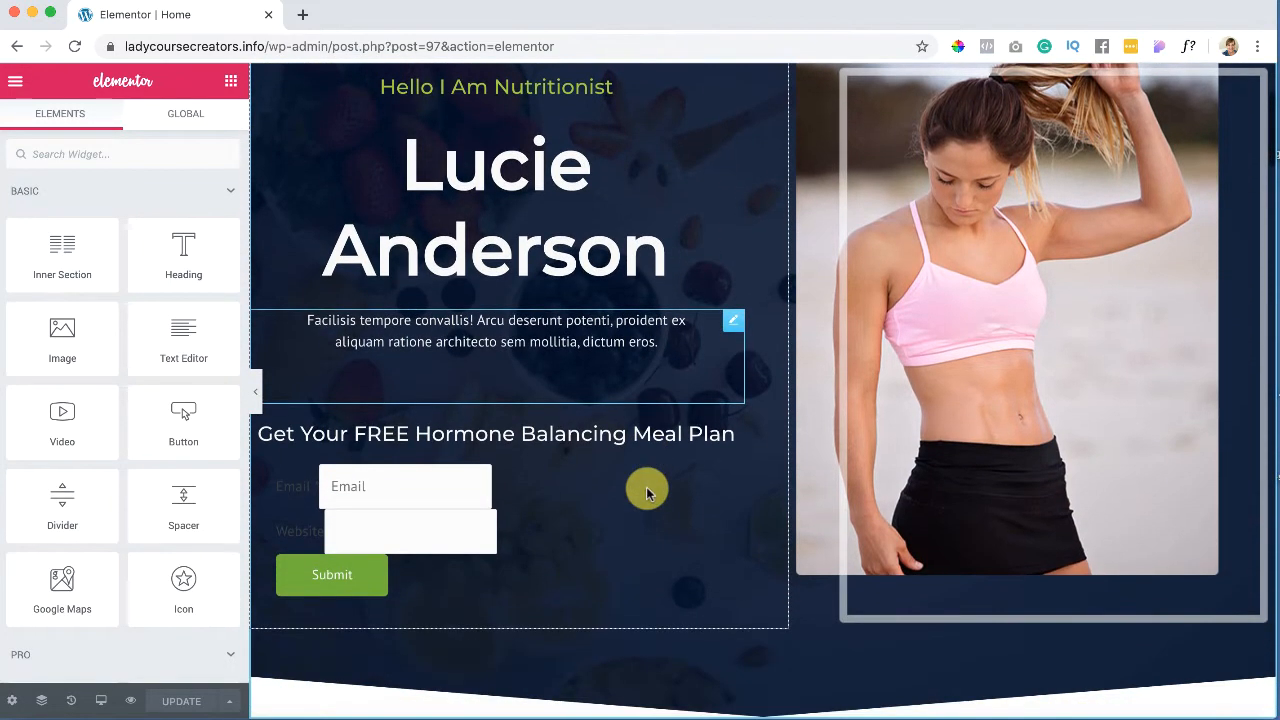
{"action": "scroll", "coordinate": [646, 489], "scroll_direction": "up", "scroll_amount": 5}
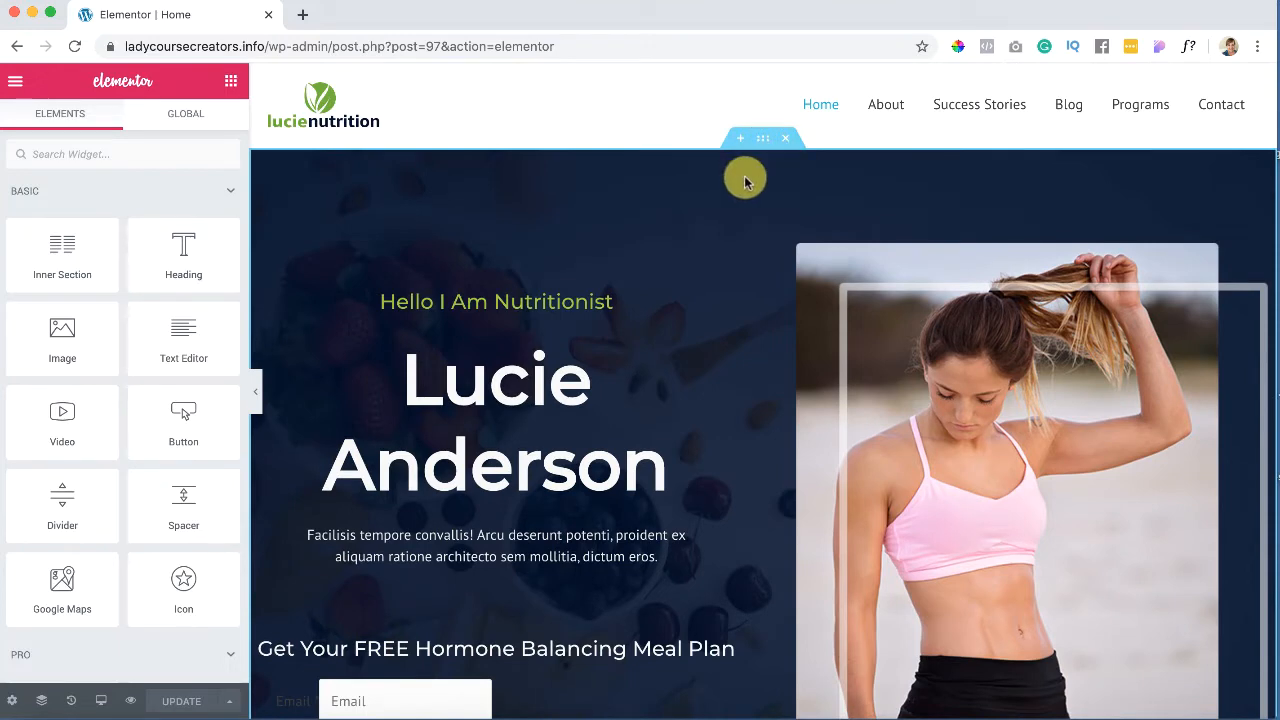
{"action": "scroll", "coordinate": [745, 183], "scroll_direction": "down", "scroll_amount": 3}
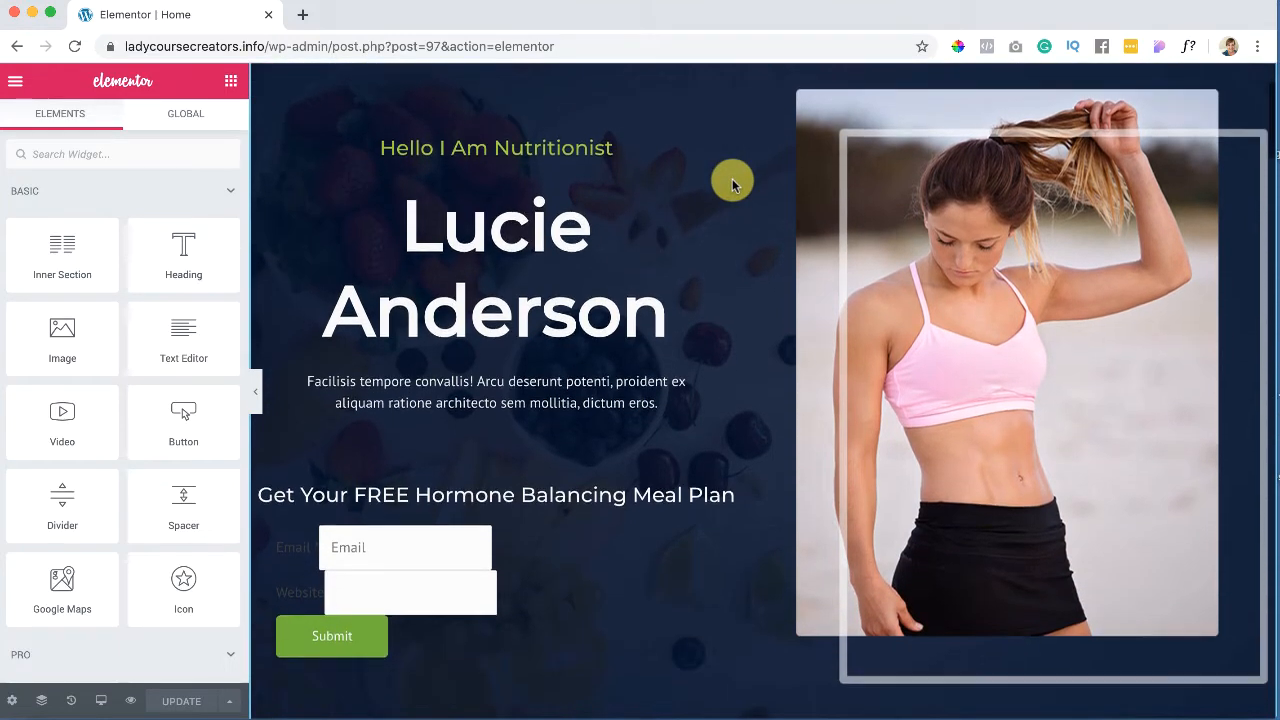
{"action": "scroll", "coordinate": [733, 185], "scroll_direction": "up", "scroll_amount": 3}
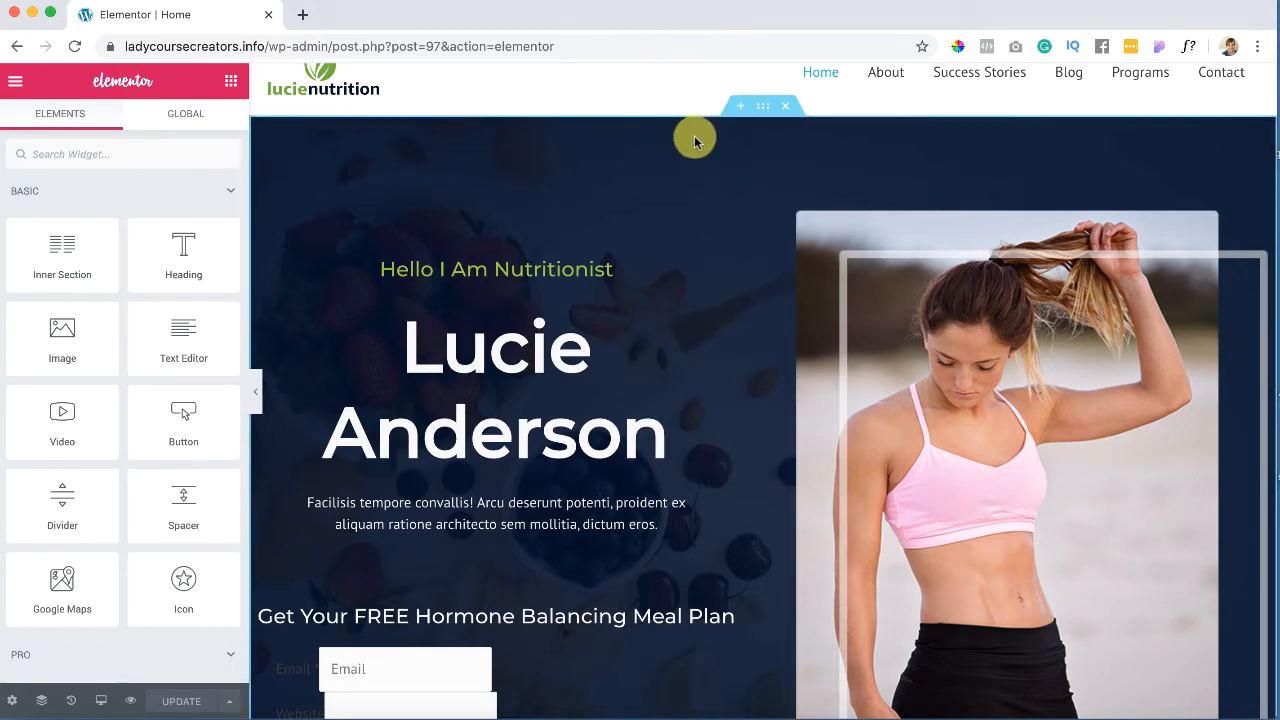
Step: Open the hero section's settings, dismiss the right-click tip, and review the Style and Advanced options
{"action": "left_click", "coordinate": [762, 113]}
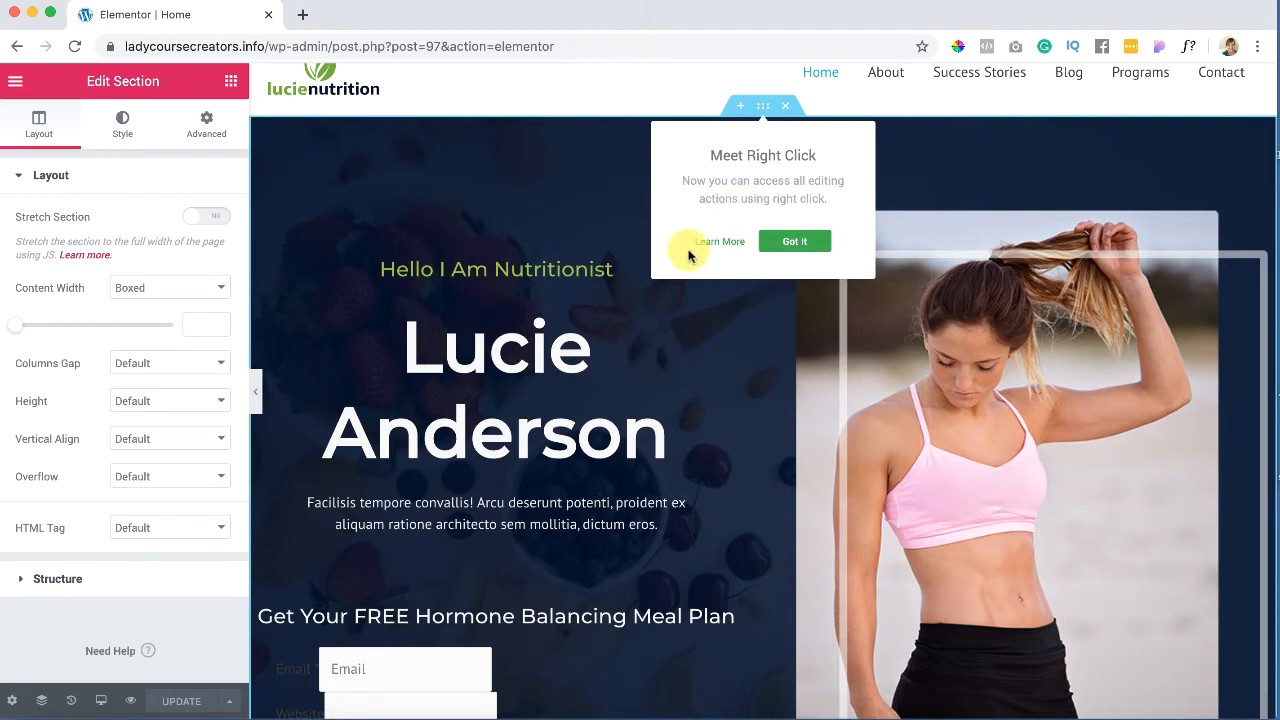
{"action": "left_click", "coordinate": [617, 172]}
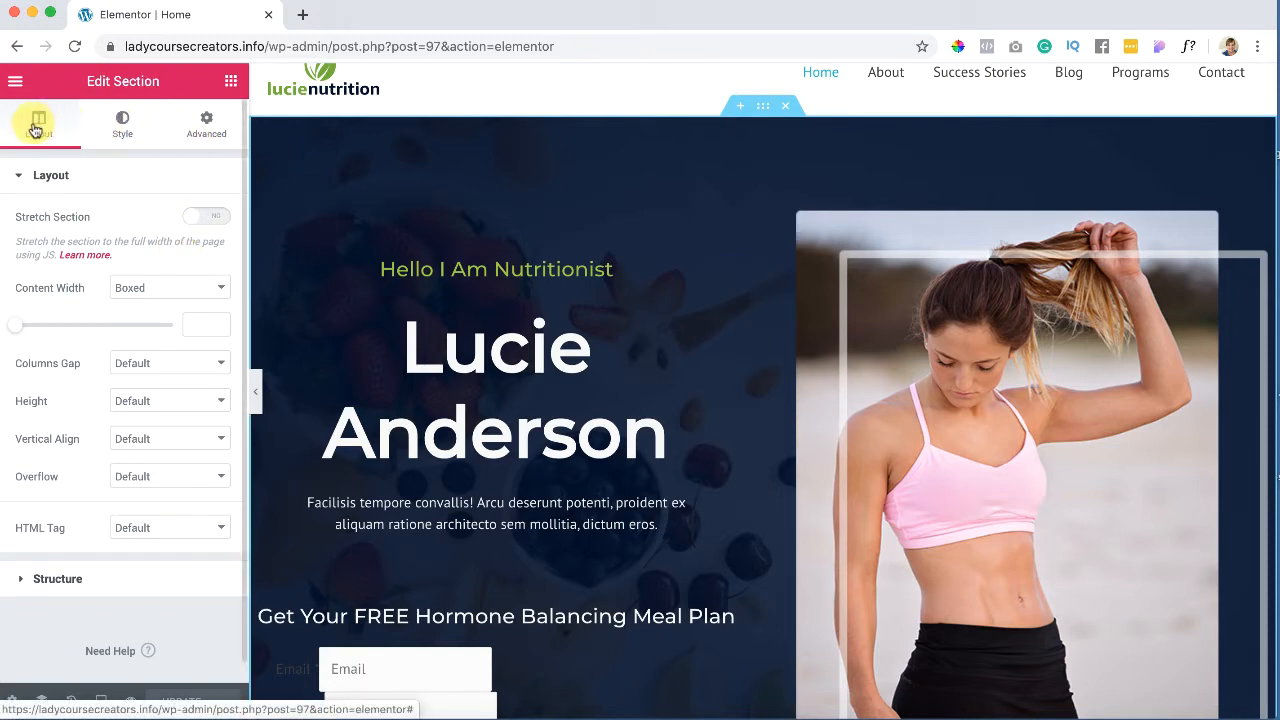
{"action": "left_click", "coordinate": [122, 122]}
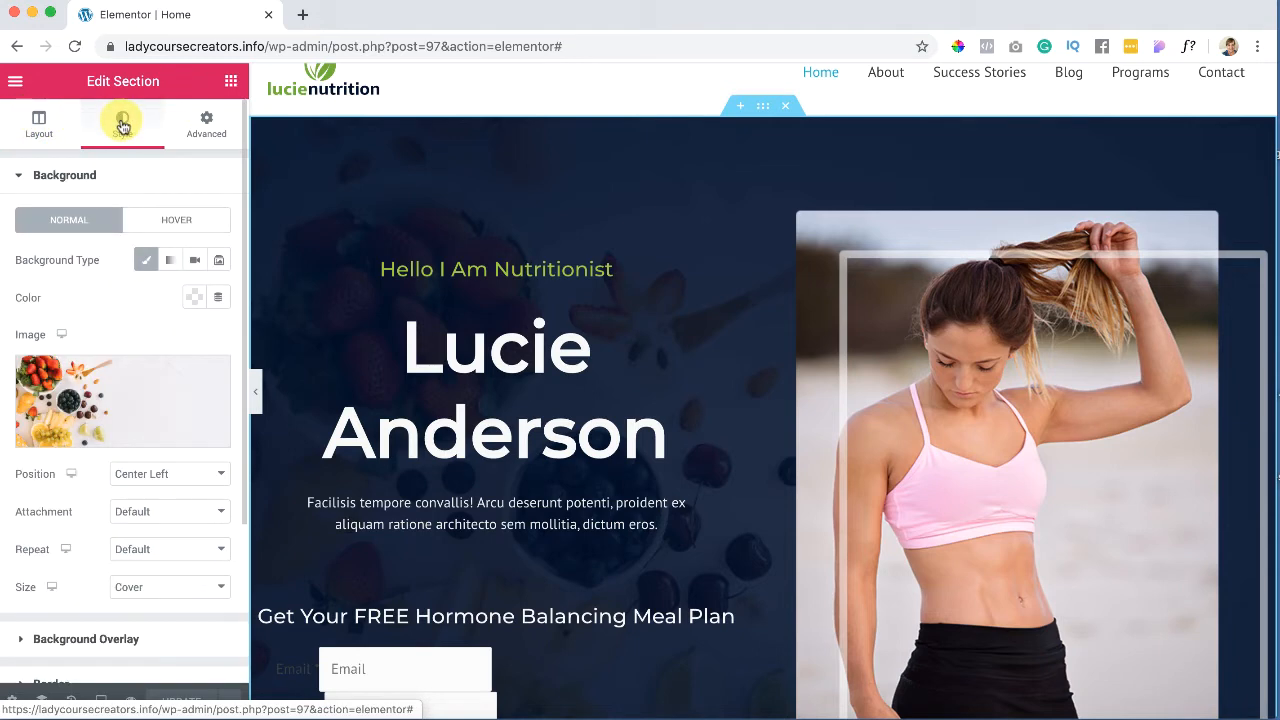
{"action": "left_click", "coordinate": [206, 122]}
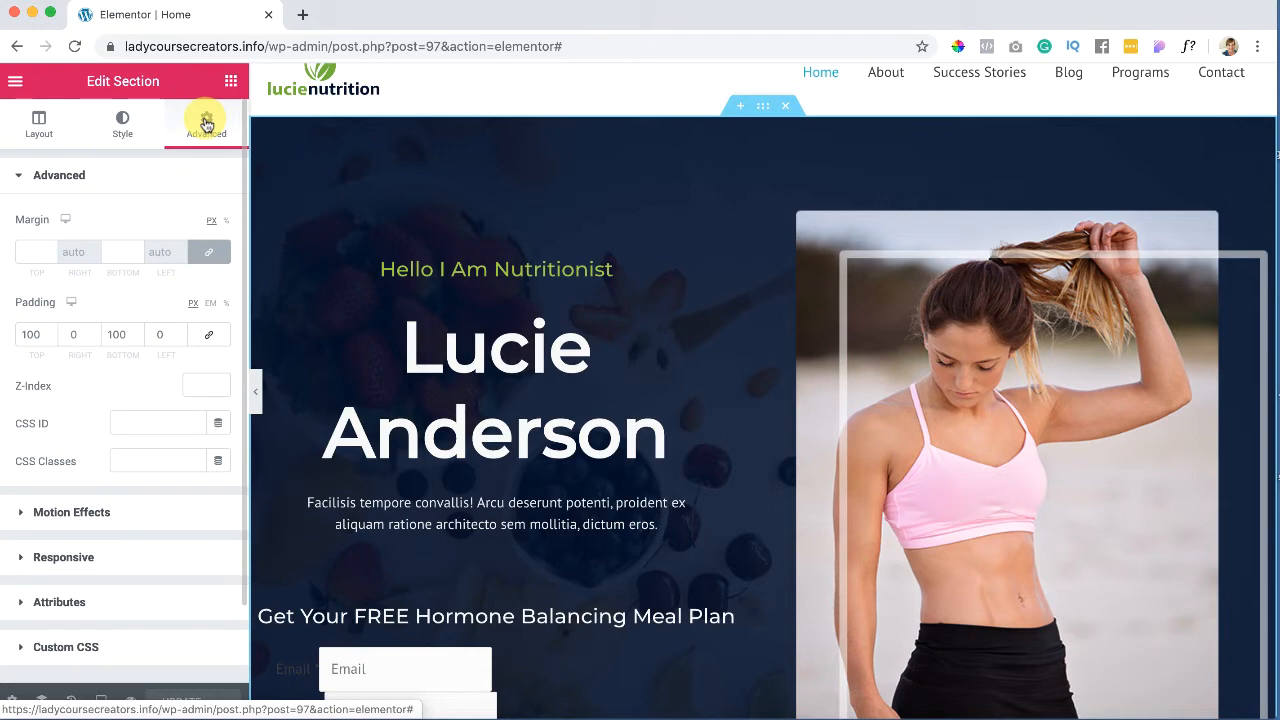
Step: Check the Content Width choices in the hero section's layout settings and keep Boxed
{"action": "left_click", "coordinate": [38, 128]}
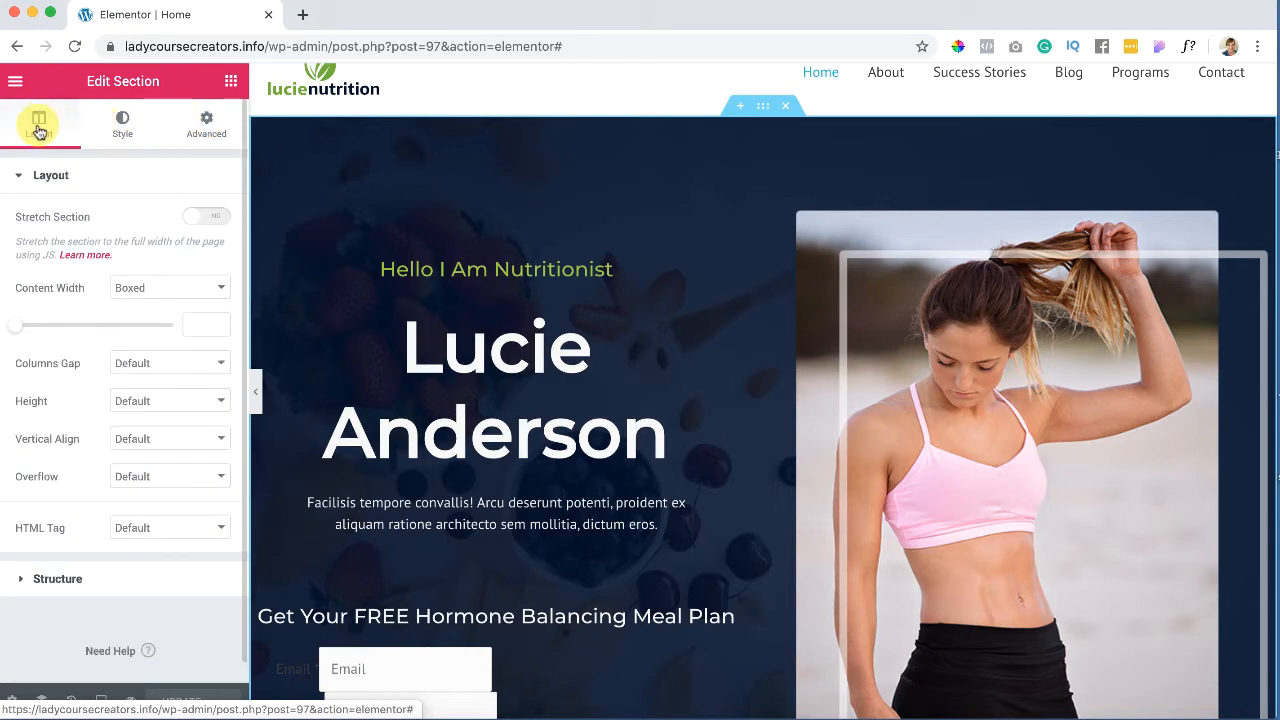
{"action": "left_click", "coordinate": [151, 290]}
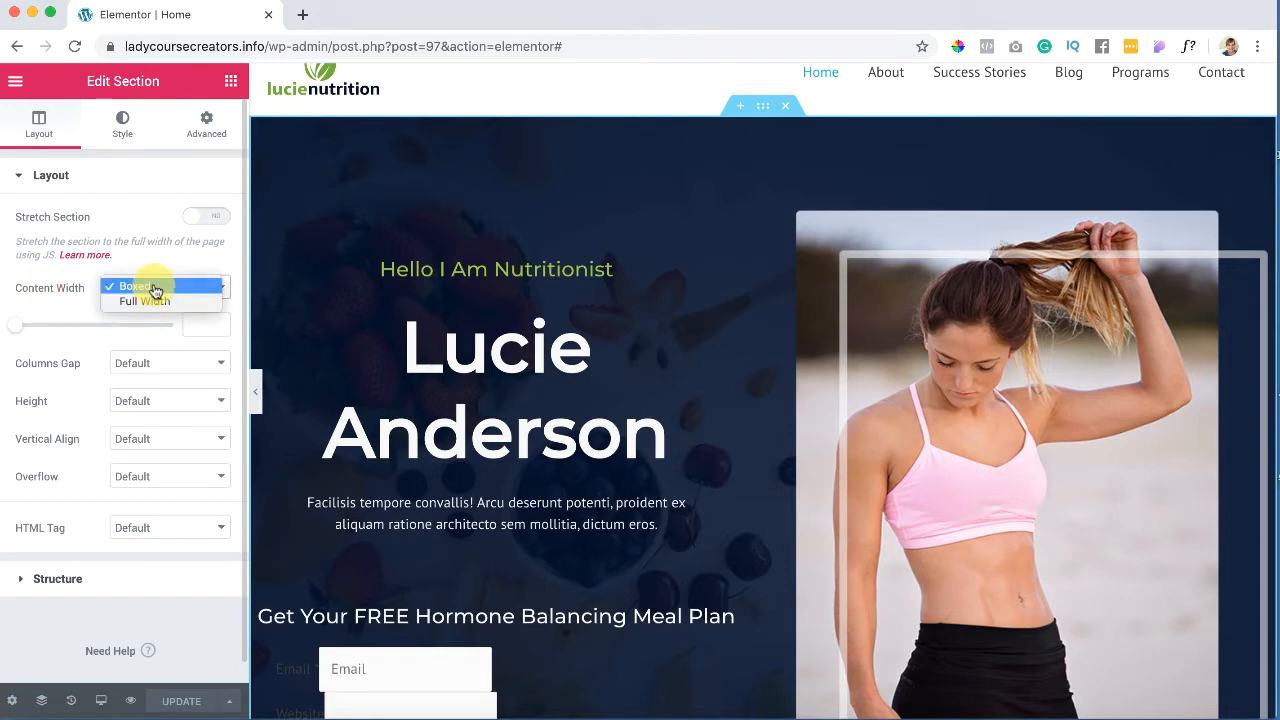
{"action": "left_click", "coordinate": [155, 288]}
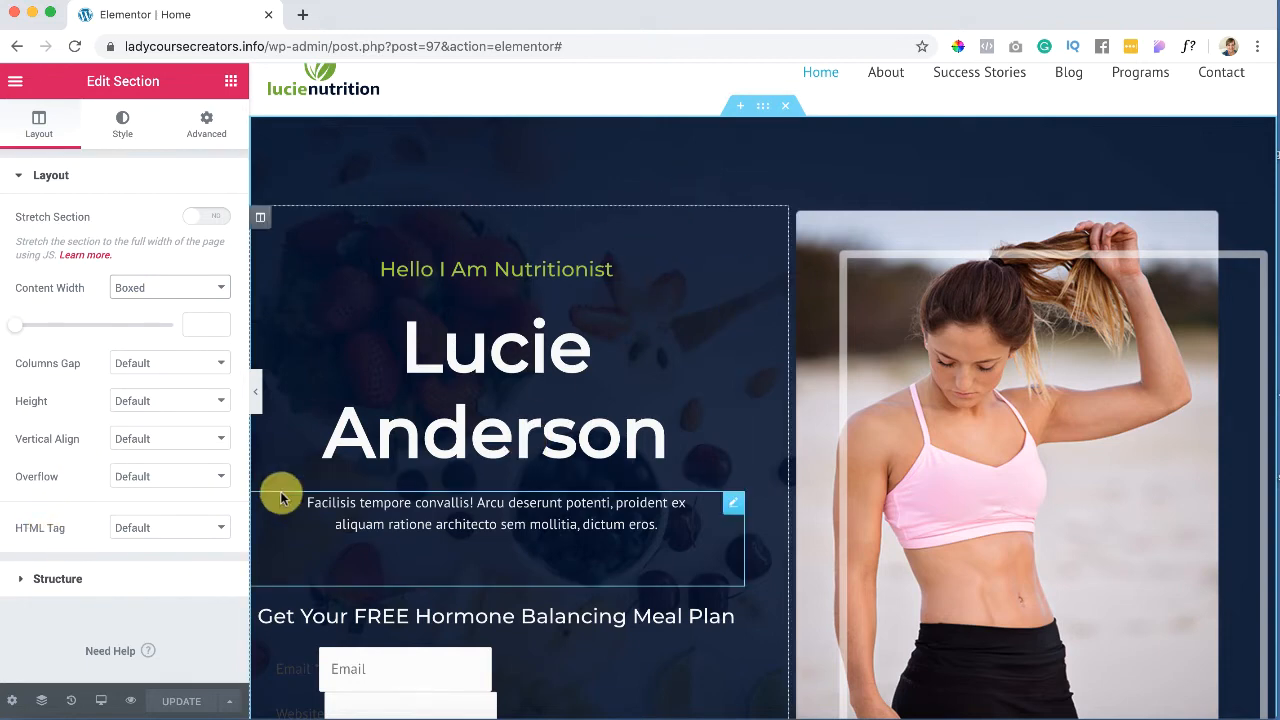
Step: Bring up the hero section's style settings with the Background group expanded
{"action": "left_click", "coordinate": [124, 122]}
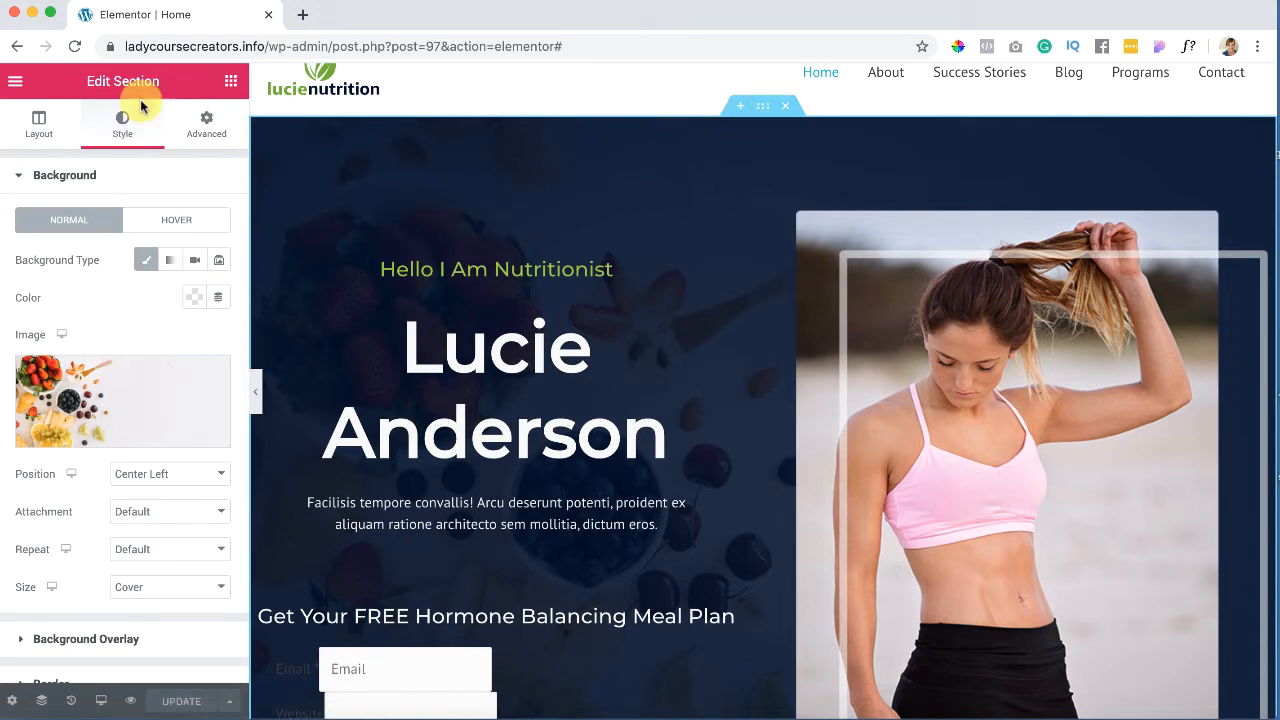
{"action": "left_click_drag", "start_coordinate": [88, 78], "coordinate": [160, 82]}
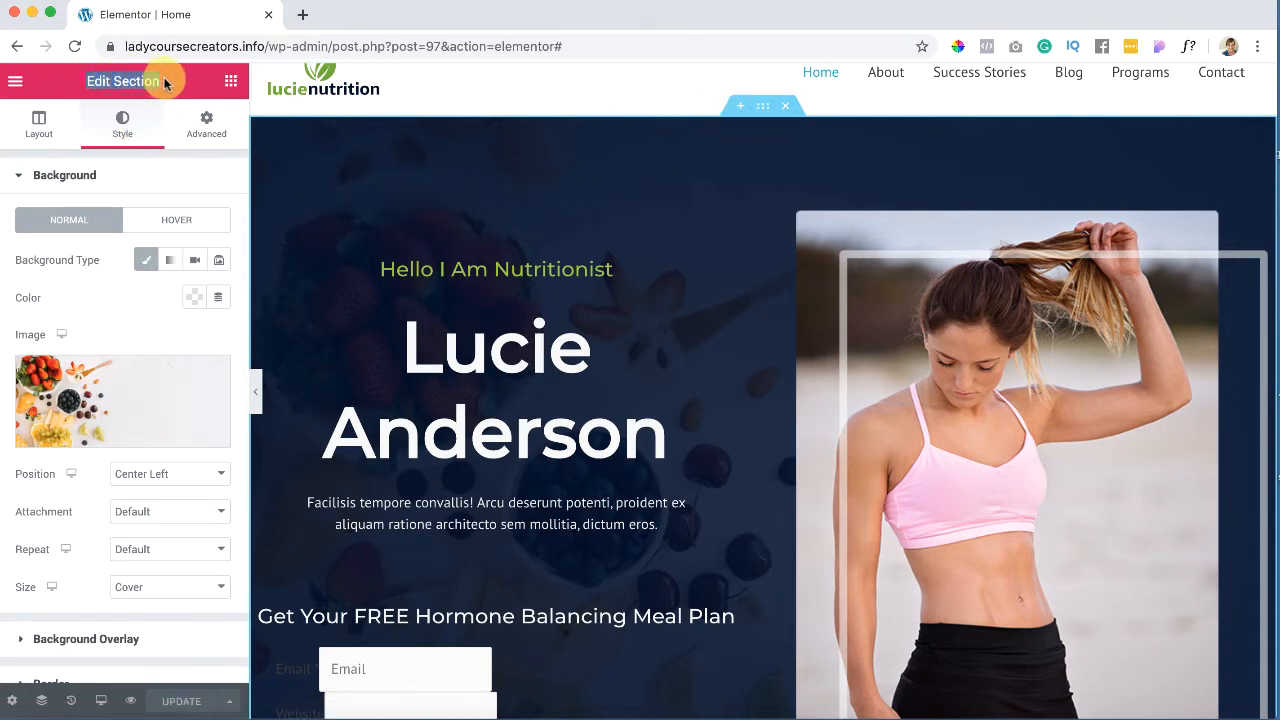
{"action": "left_click", "coordinate": [17, 180]}
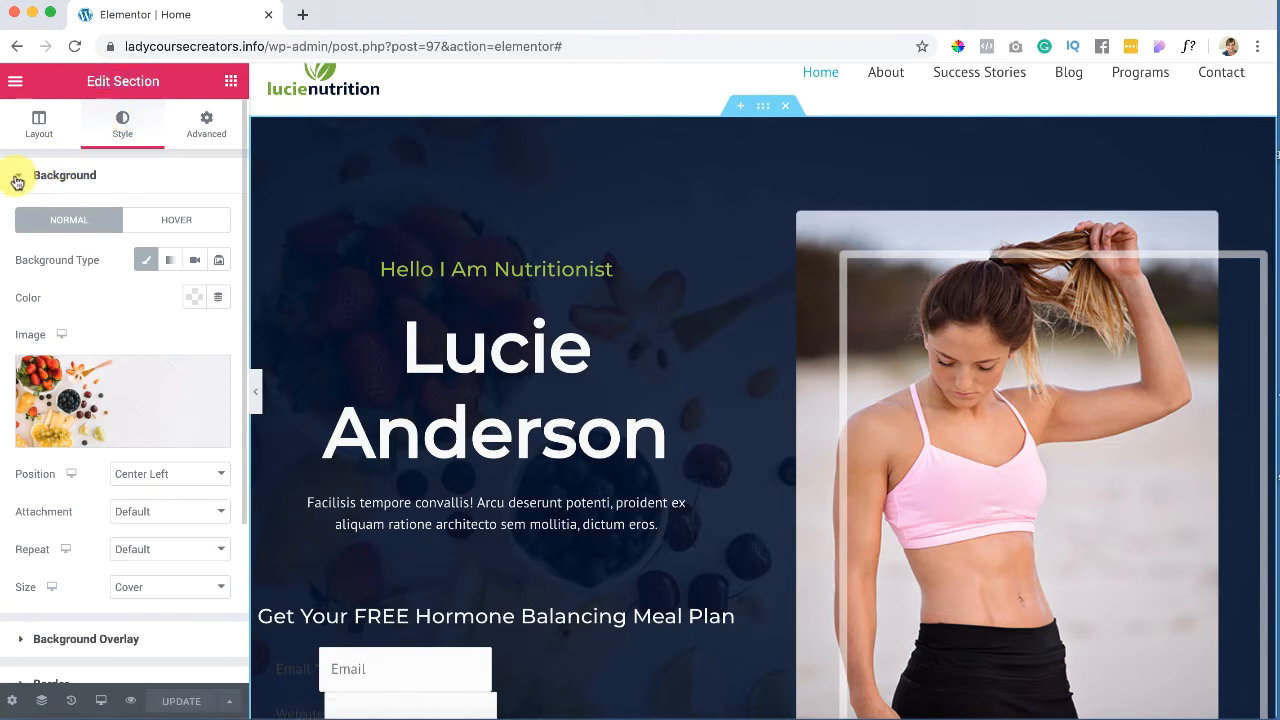
{"action": "left_click", "coordinate": [17, 178]}
{"action": "left_click", "coordinate": [17, 178]}
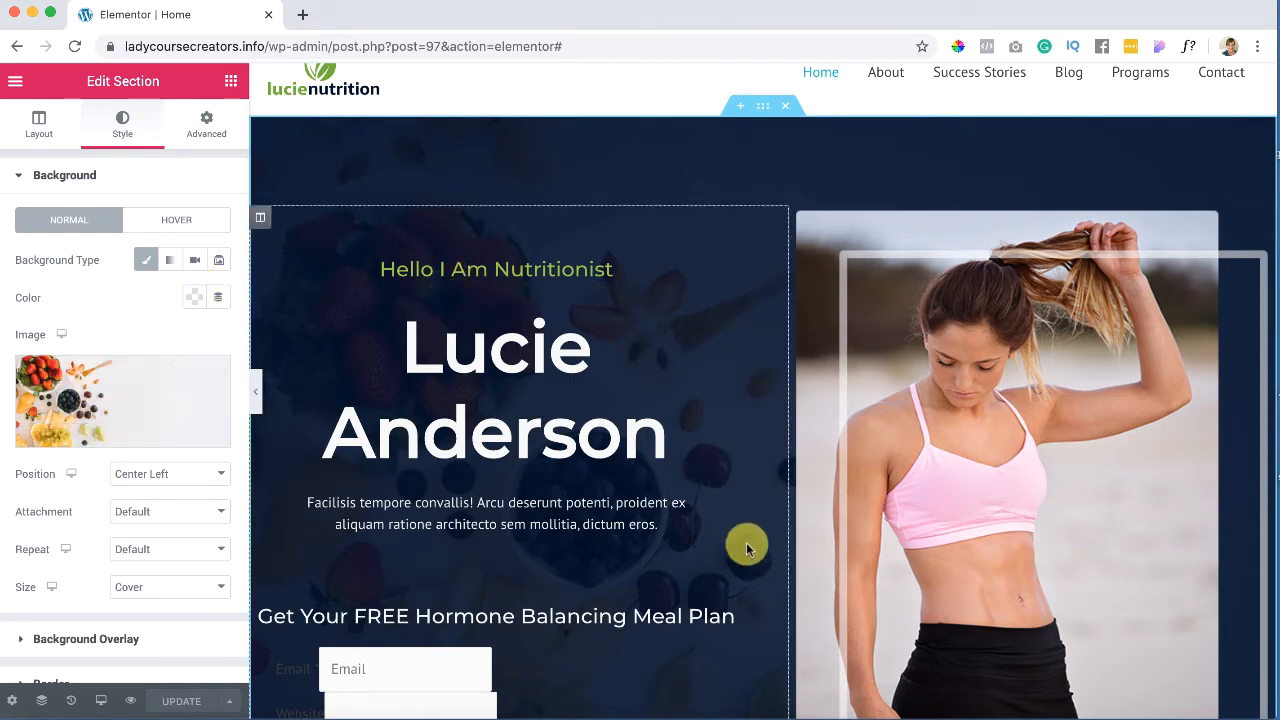
Step: Replace the hero section's background image with the salad photo image-02.jpg from the media library
{"action": "mouse_move", "coordinate": [129, 423]}
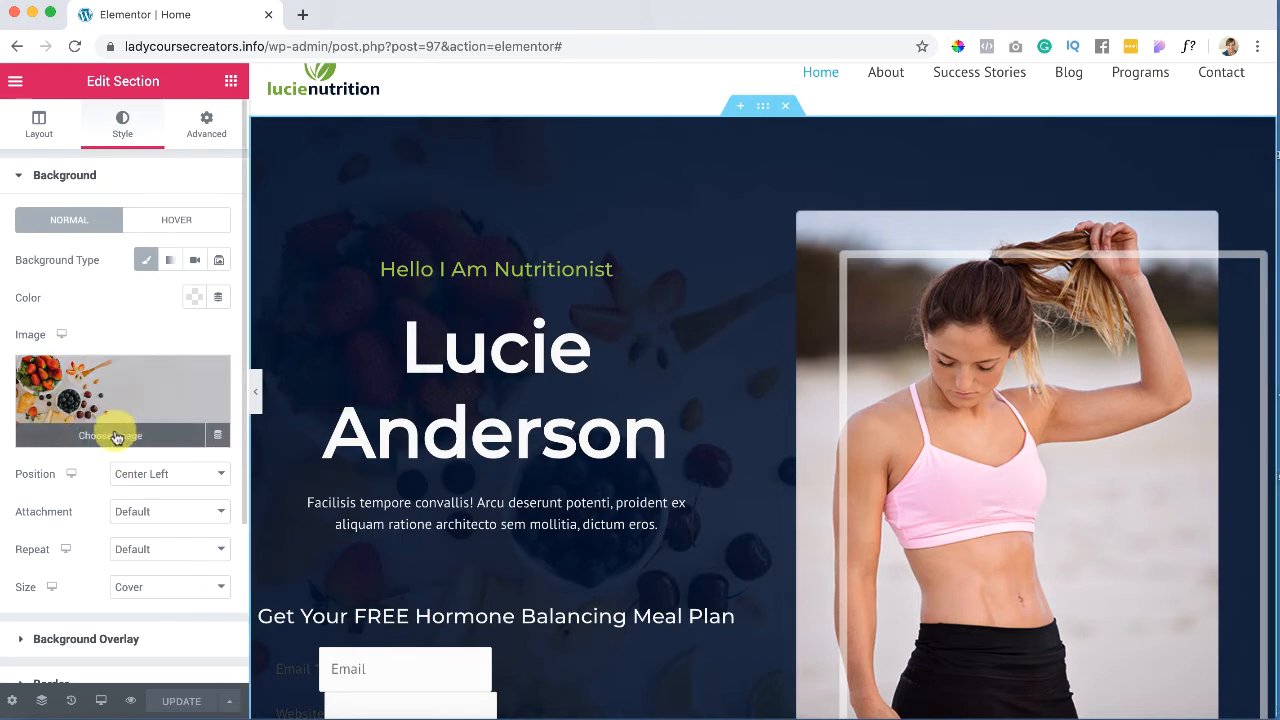
{"action": "left_click", "coordinate": [85, 440]}
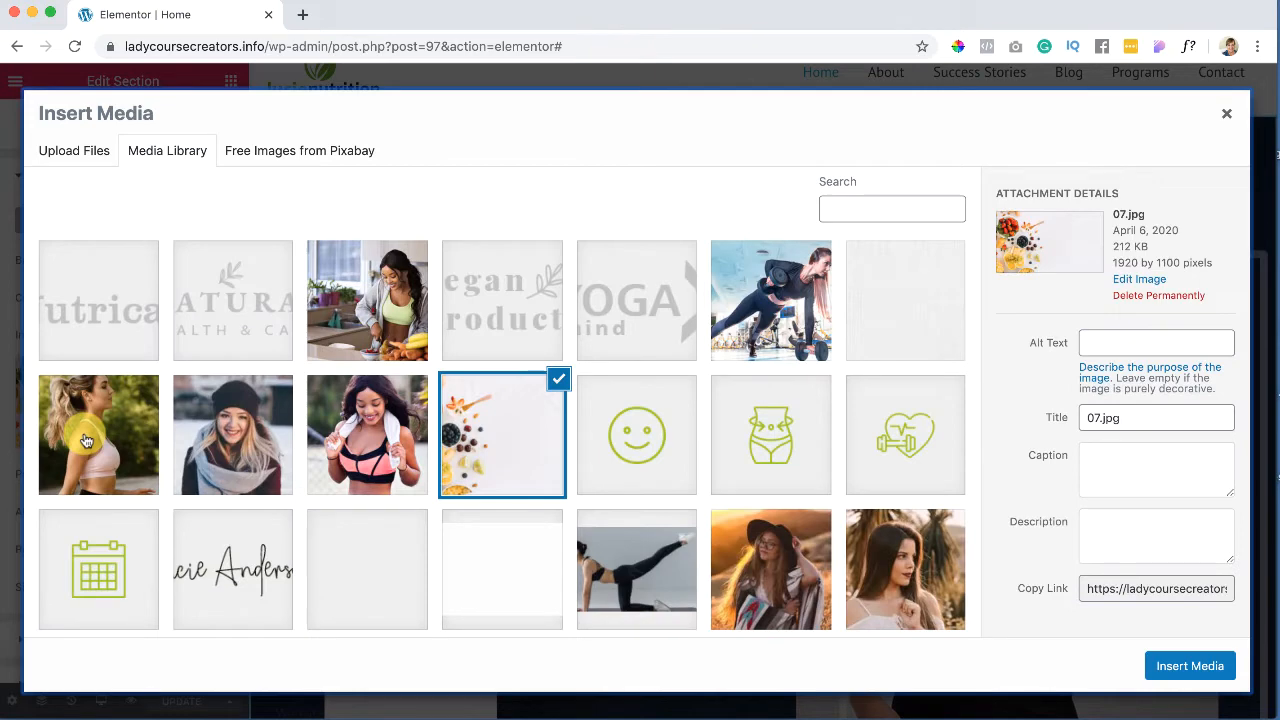
{"action": "scroll", "coordinate": [86, 440], "scroll_direction": "down", "scroll_amount": 5}
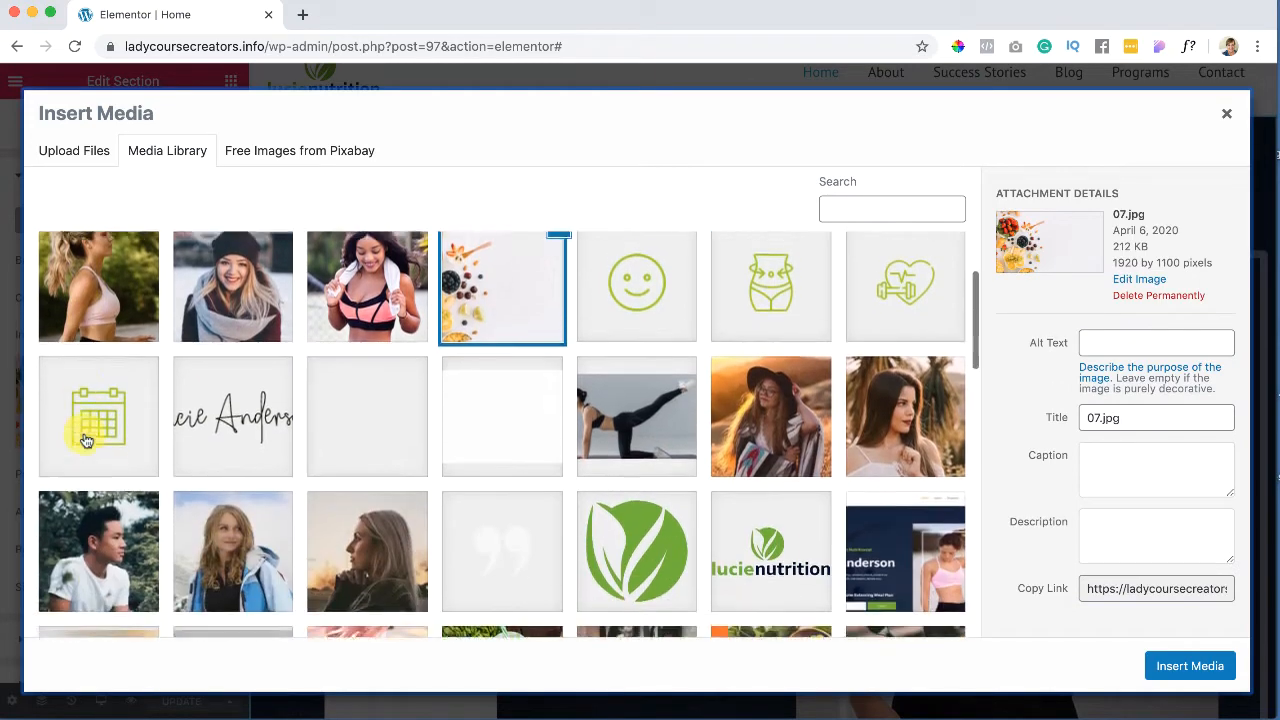
{"action": "scroll", "coordinate": [86, 440], "scroll_direction": "down", "scroll_amount": 2}
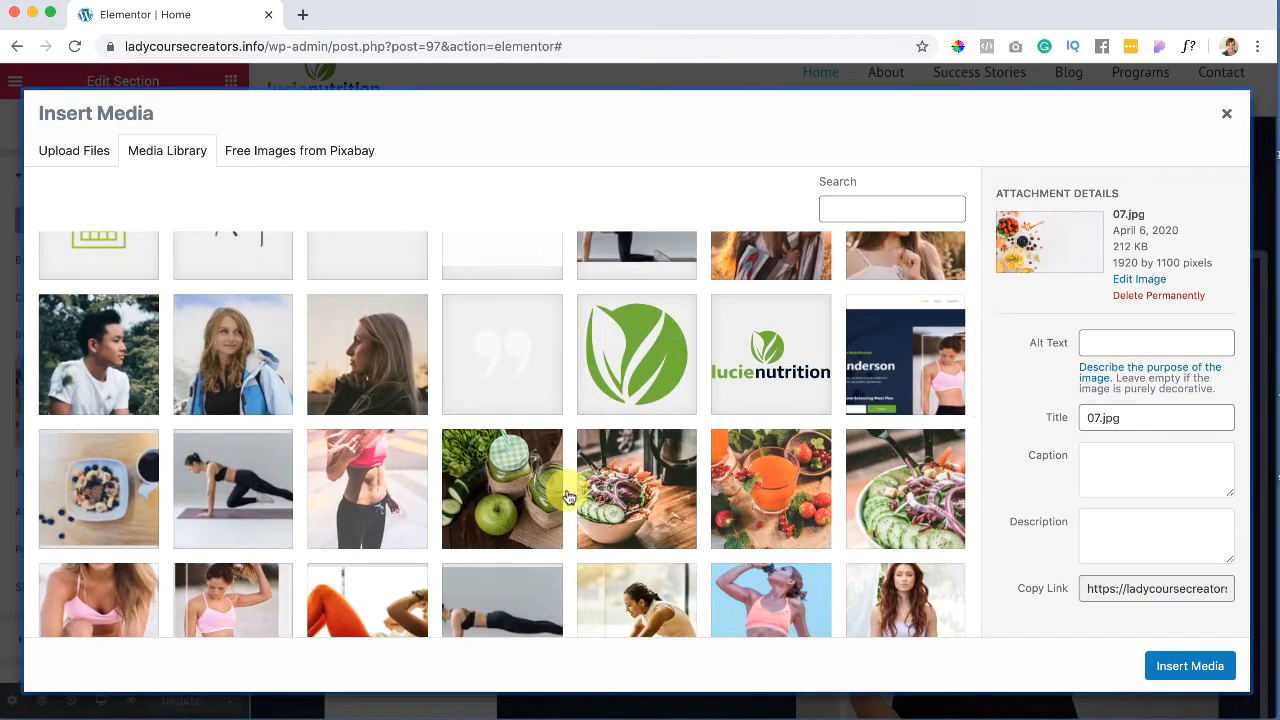
{"action": "left_click", "coordinate": [912, 476]}
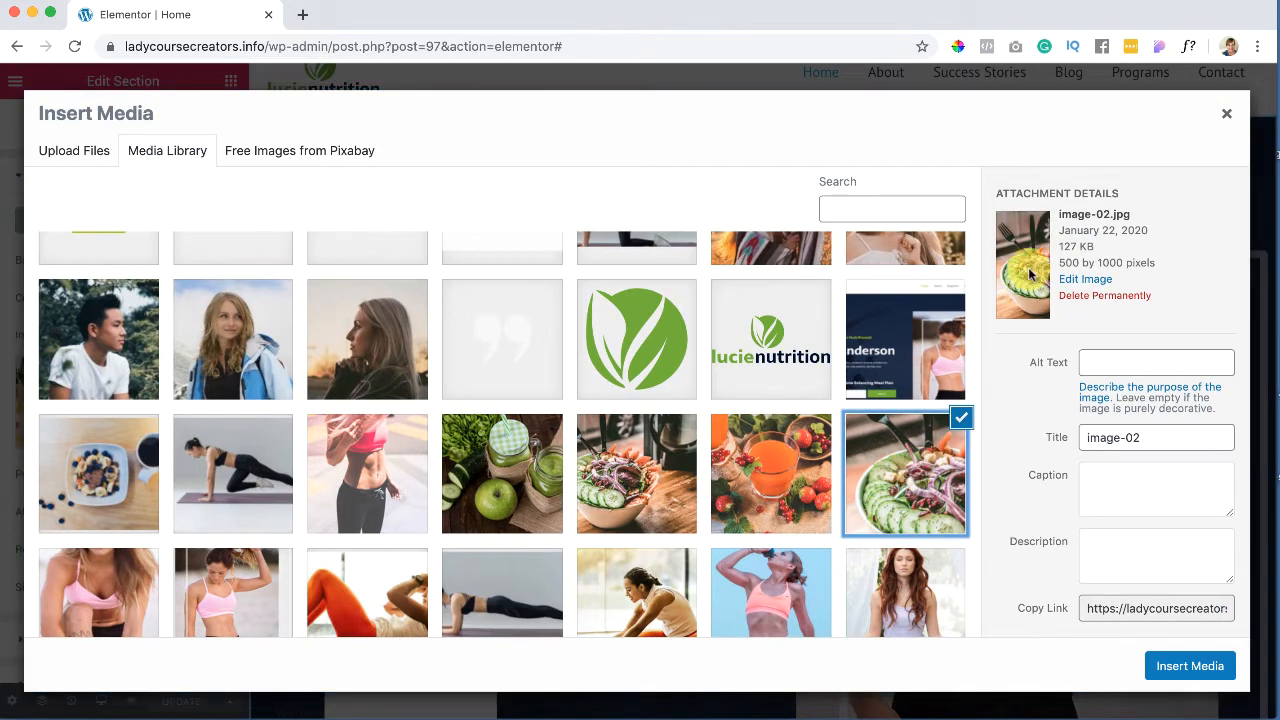
{"action": "left_click_drag", "start_coordinate": [1045, 258], "coordinate": [1178, 272]}
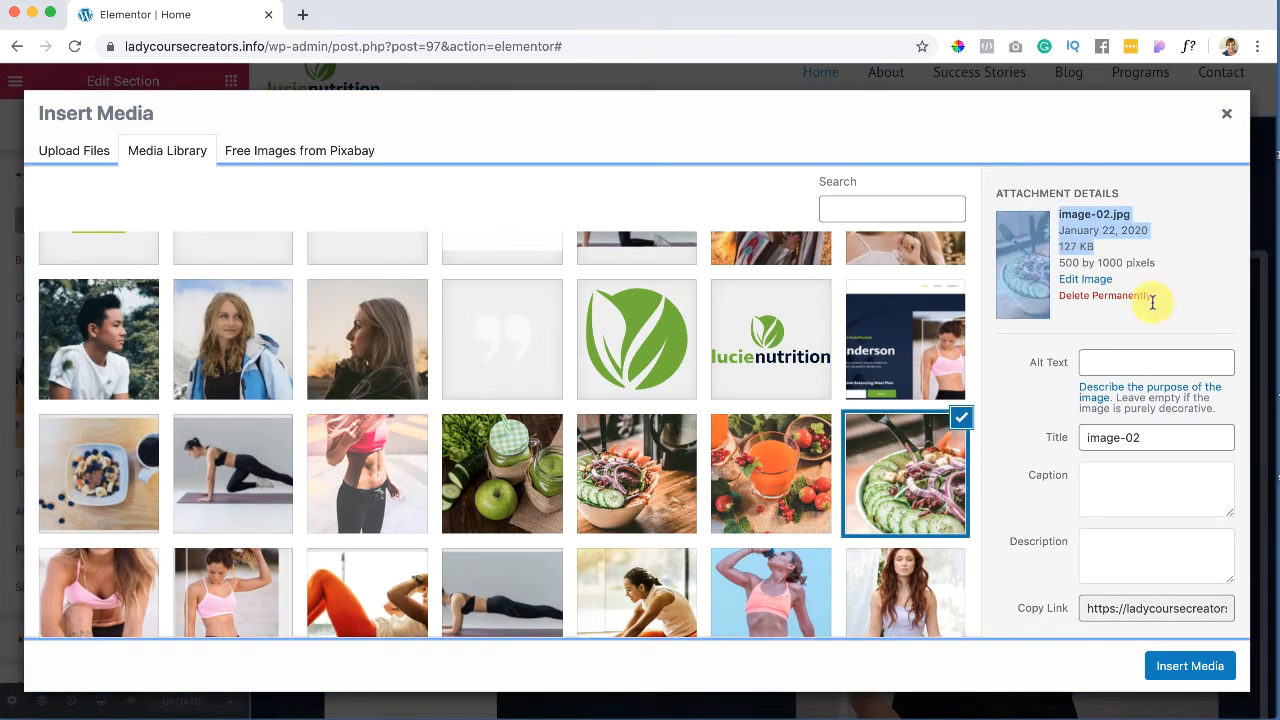
{"action": "left_click", "coordinate": [1177, 668]}
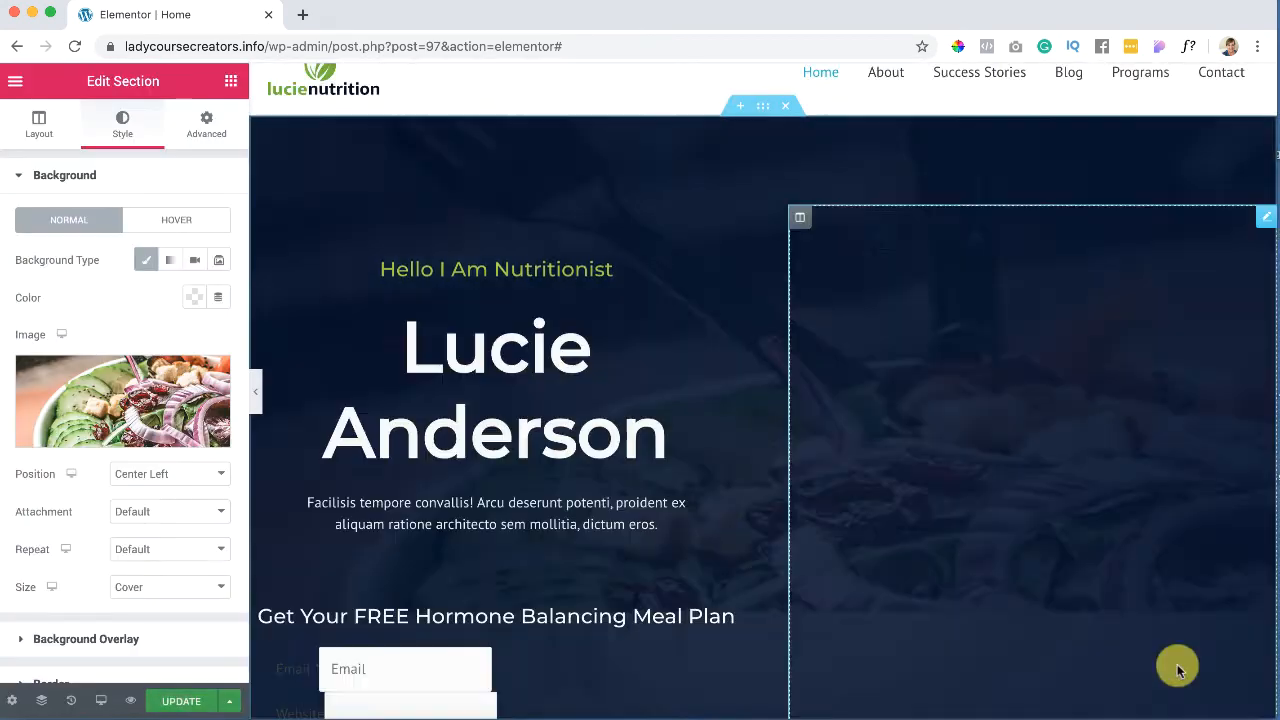
Step: Examine the new background across the hero section and look through the image's position, attachment, repeat and size settings
{"action": "scroll", "coordinate": [971, 557], "scroll_direction": "down", "scroll_amount": 3}
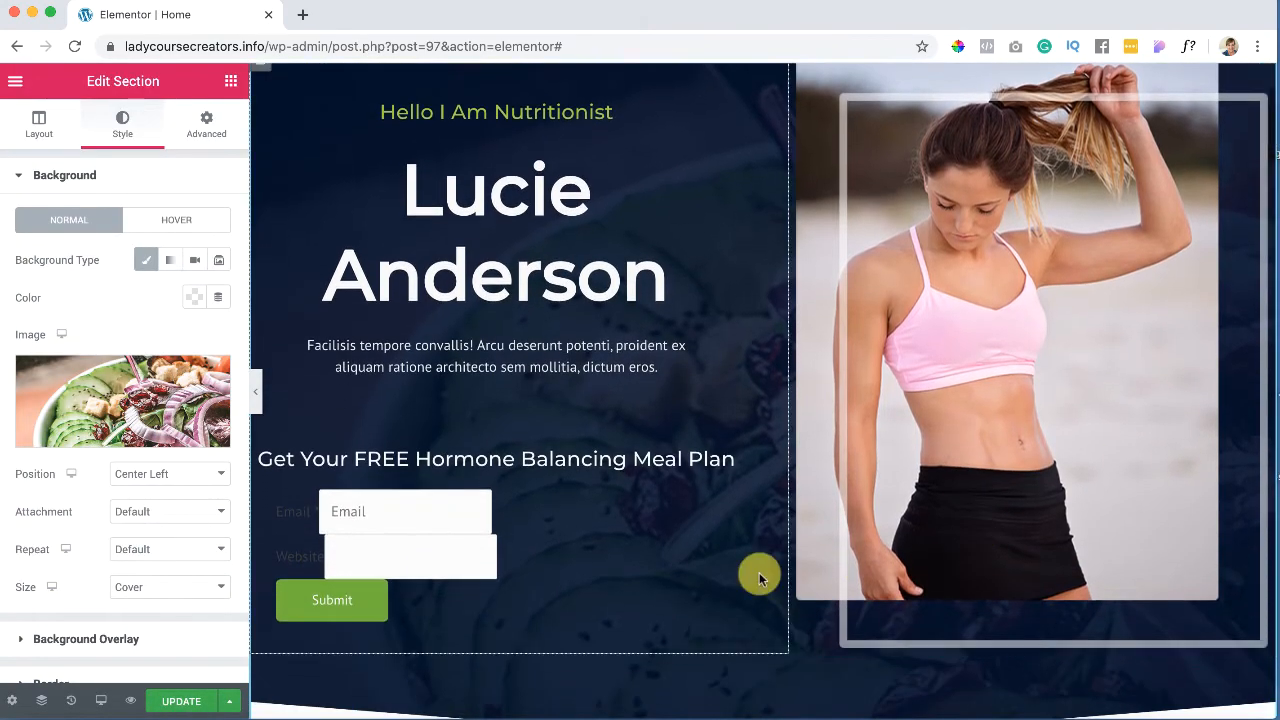
{"action": "scroll", "coordinate": [700, 585], "scroll_direction": "down", "scroll_amount": 1}
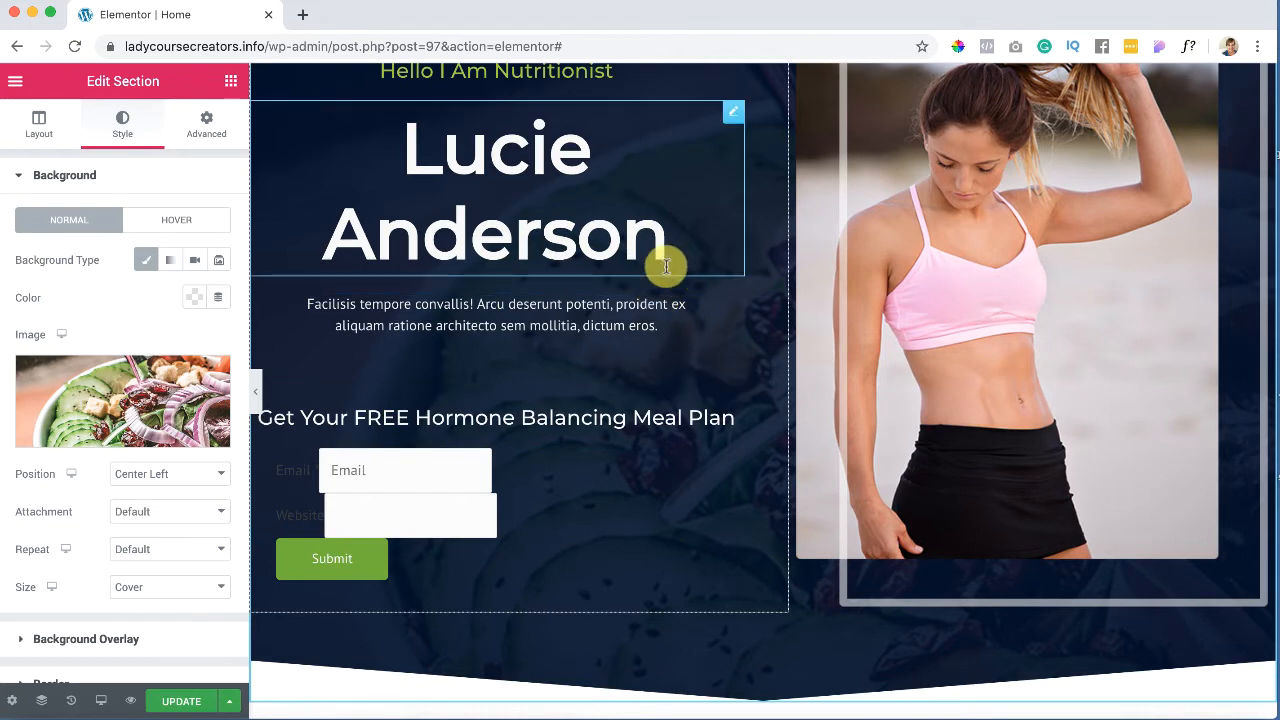
{"action": "scroll", "coordinate": [666, 266], "scroll_direction": "up", "scroll_amount": 1}
{"action": "scroll", "coordinate": [666, 262], "scroll_direction": "up", "scroll_amount": 3}
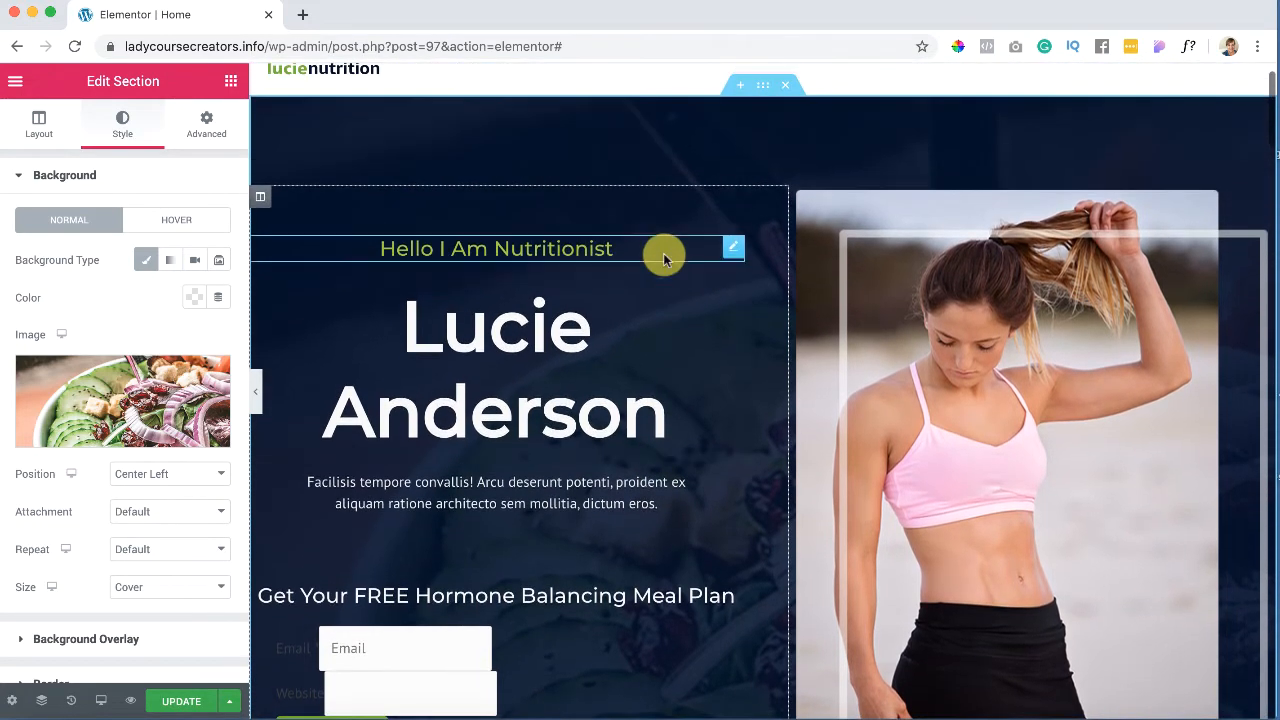
{"action": "mouse_move", "coordinate": [146, 405]}
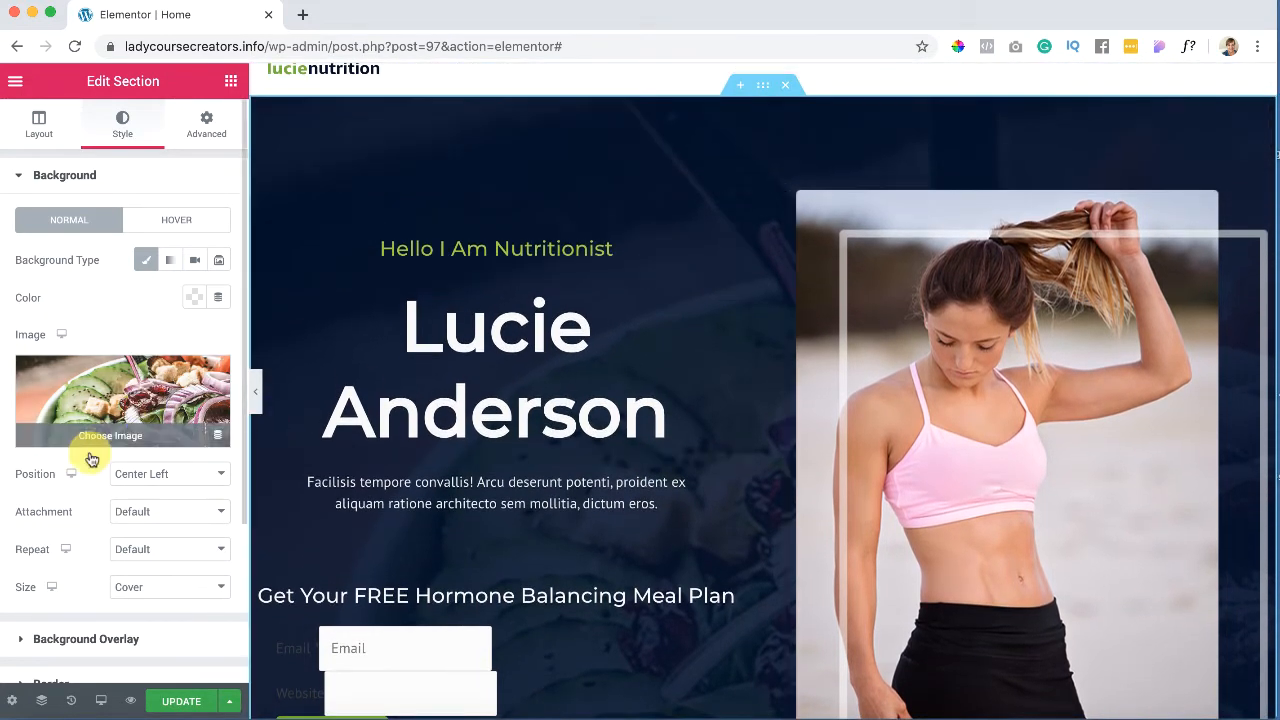
{"action": "scroll", "coordinate": [77, 491], "scroll_direction": "down", "scroll_amount": 2}
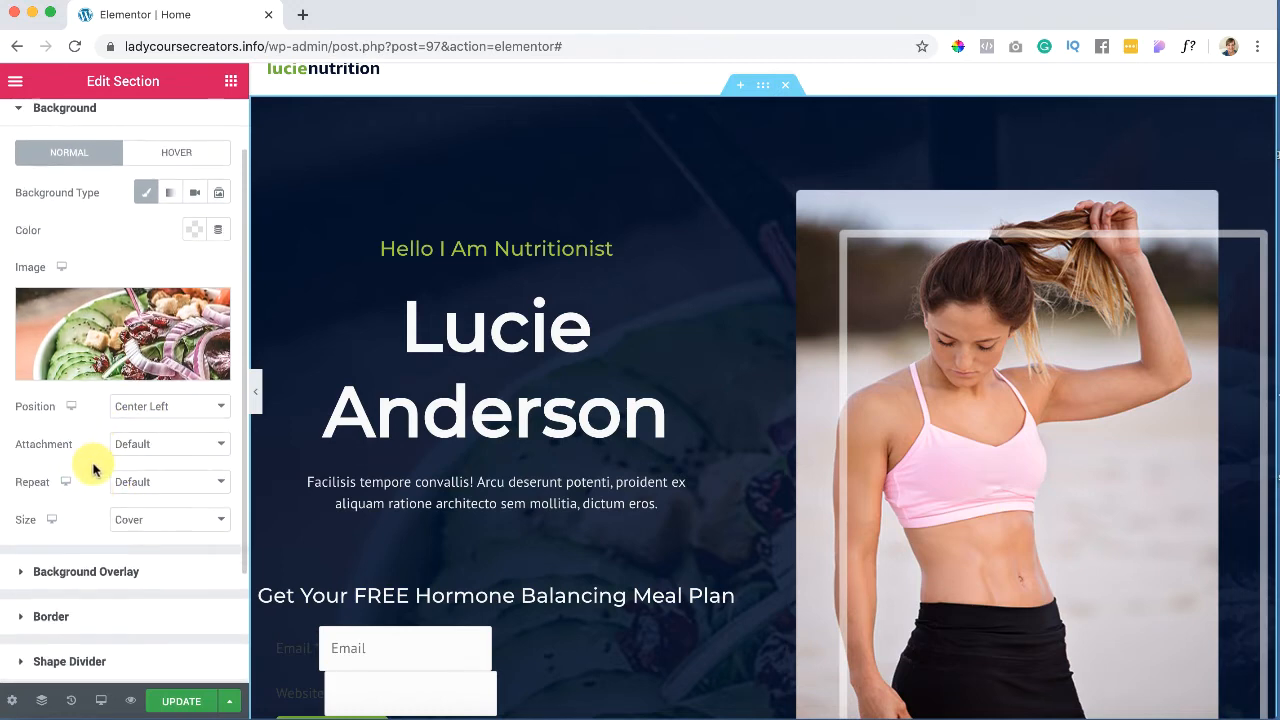
{"action": "scroll", "coordinate": [94, 462], "scroll_direction": "down", "scroll_amount": 1}
{"action": "scroll", "coordinate": [94, 468], "scroll_direction": "down", "scroll_amount": 1}
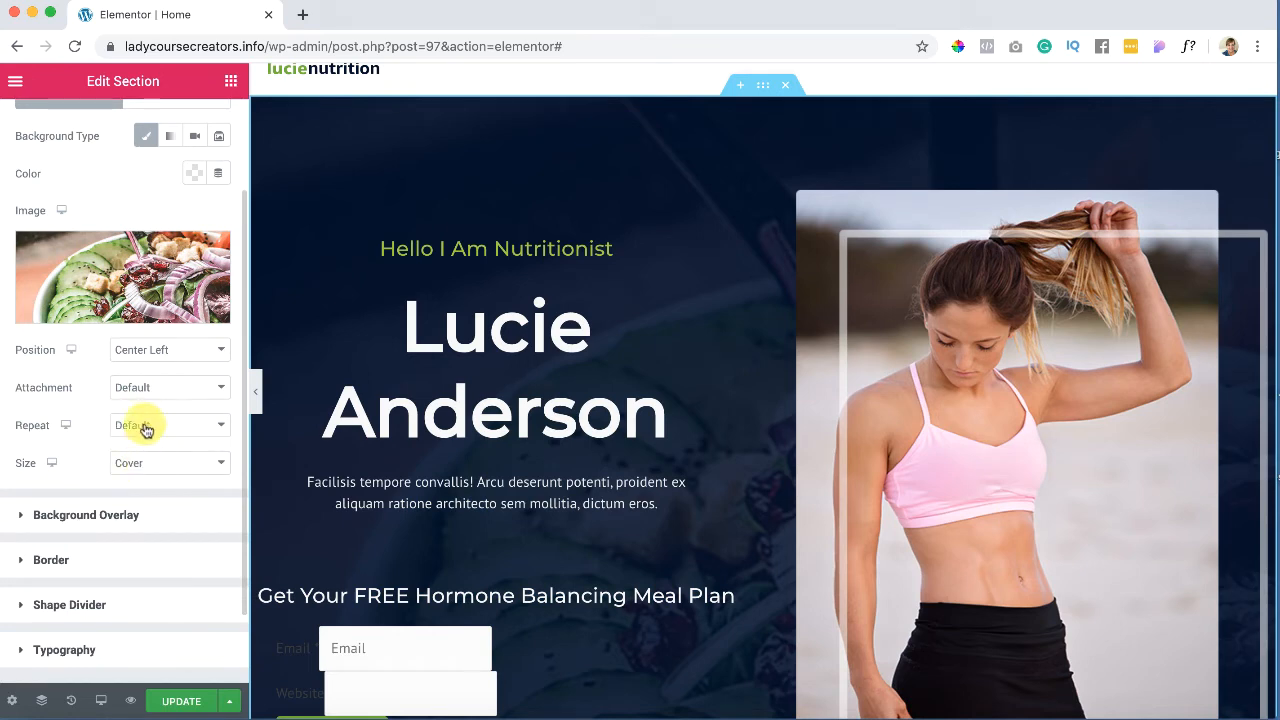
Step: Set the second color of the hero section's background overlay gradient to bright blue, about rgba(4, 71, 197, 0.97)
{"action": "left_click", "coordinate": [176, 702]}
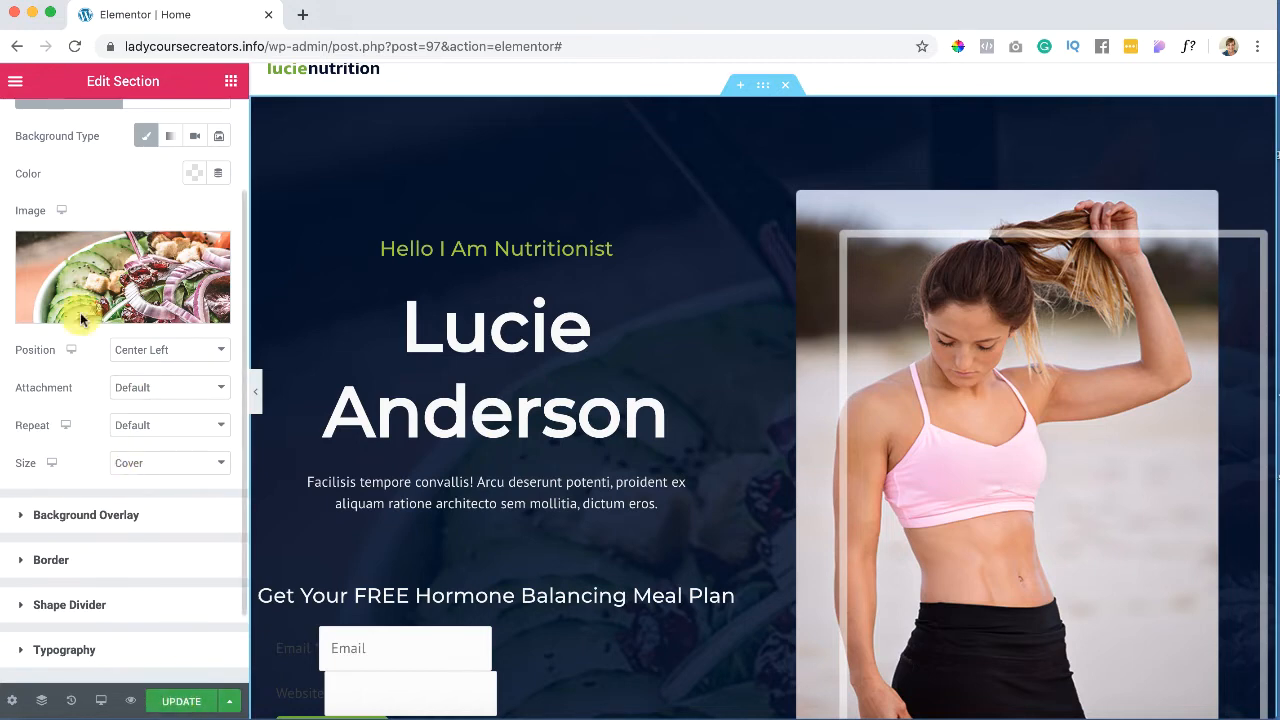
{"action": "scroll", "coordinate": [110, 505], "scroll_direction": "down", "scroll_amount": 2}
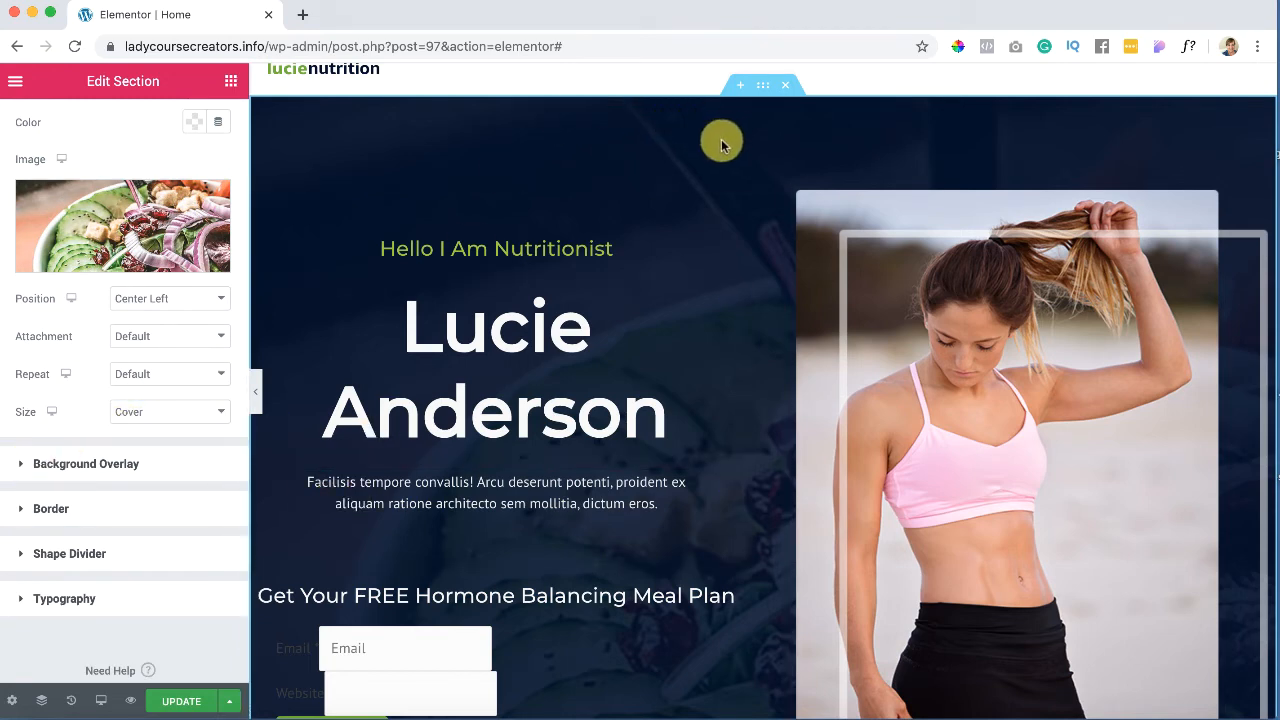
{"action": "scroll", "coordinate": [705, 283], "scroll_direction": "down", "scroll_amount": 1}
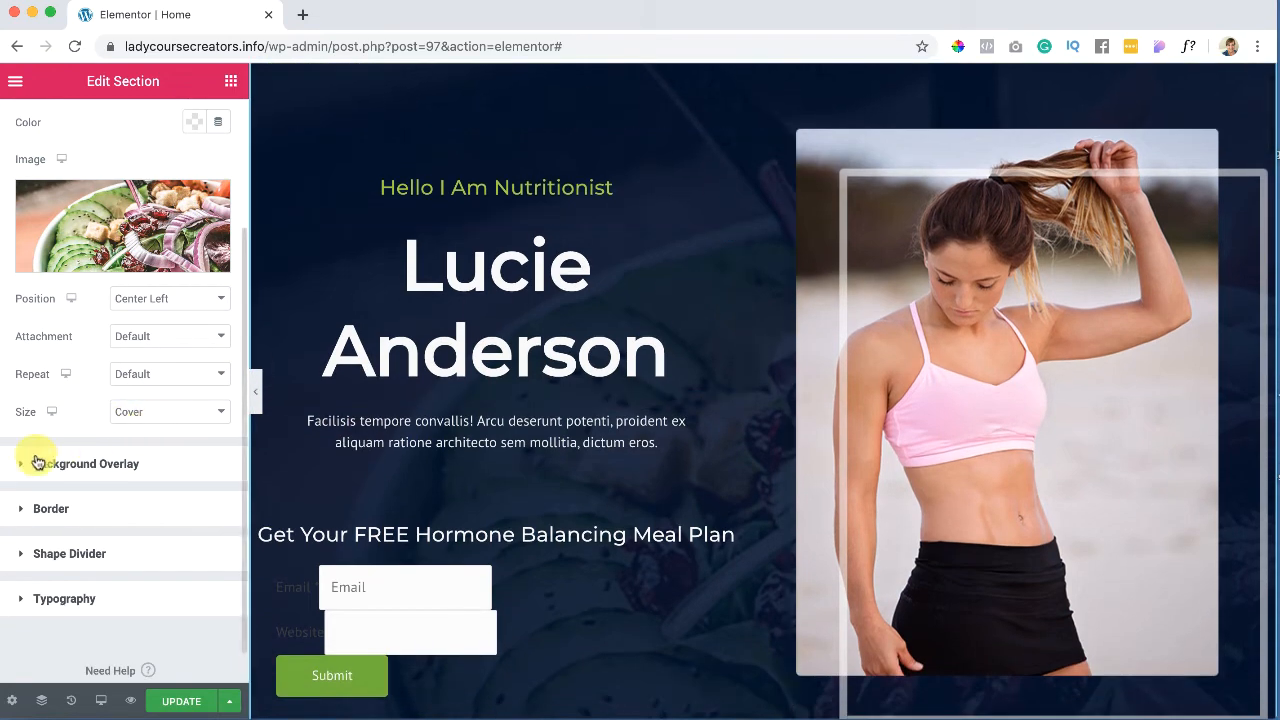
{"action": "left_click", "coordinate": [22, 465]}
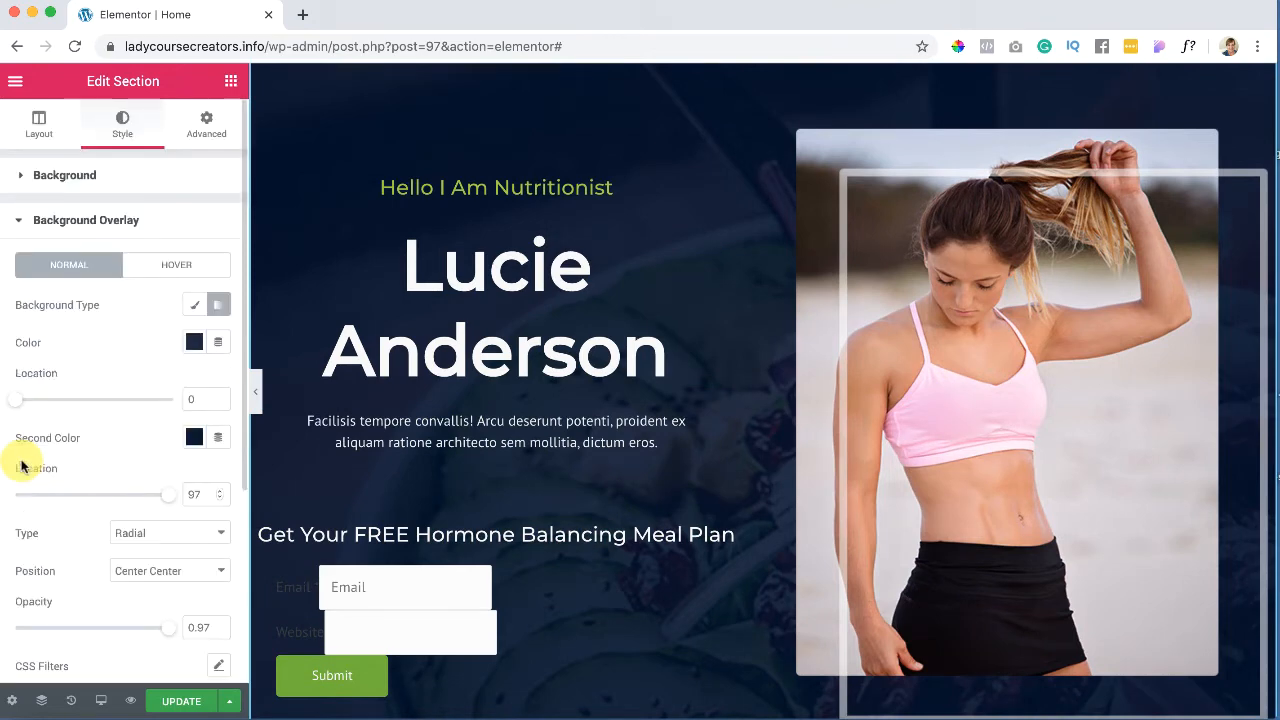
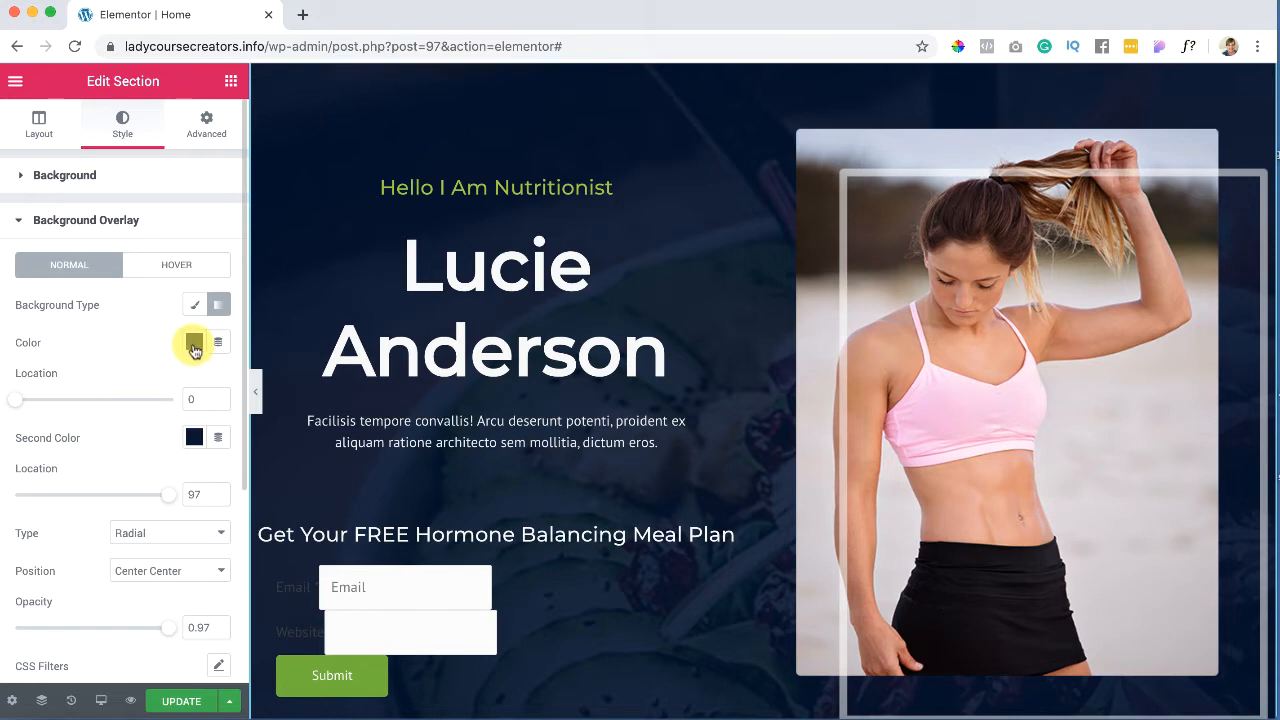
{"action": "left_click", "coordinate": [194, 440]}
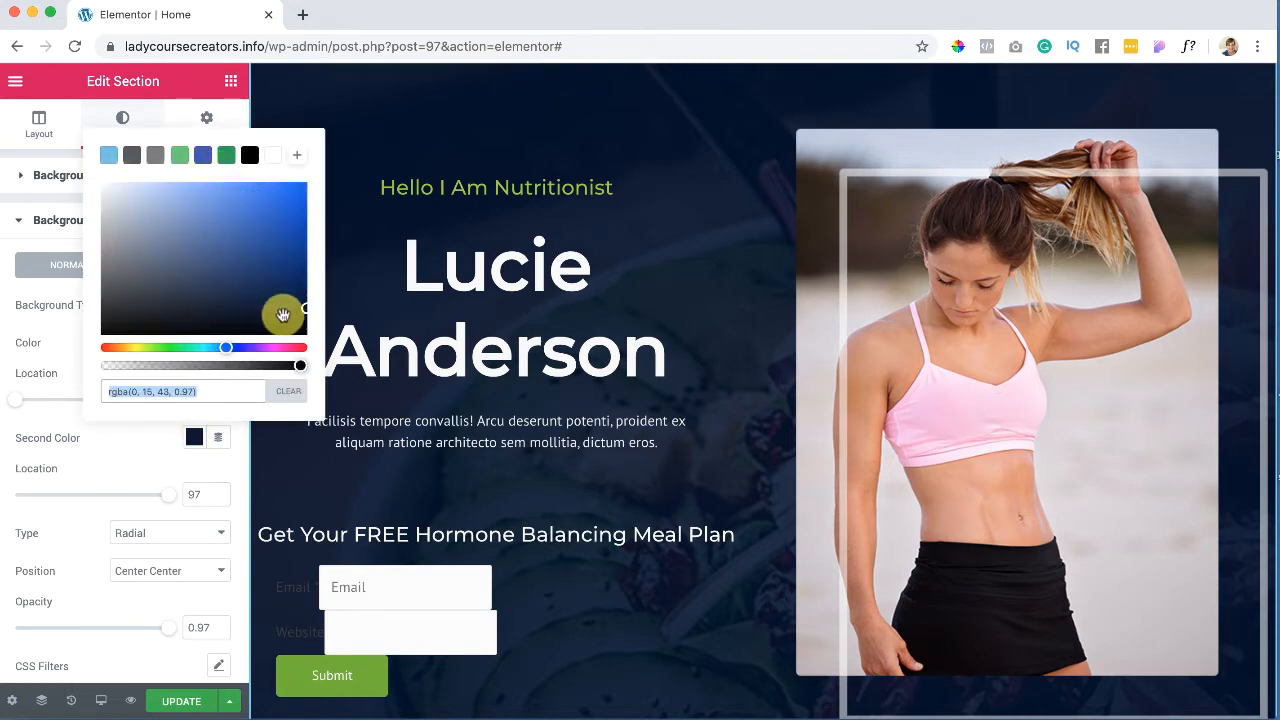
{"action": "left_click_drag", "start_coordinate": [301, 314], "coordinate": [294, 260]}
{"action": "left_click_drag", "start_coordinate": [293, 245], "coordinate": [296, 210]}
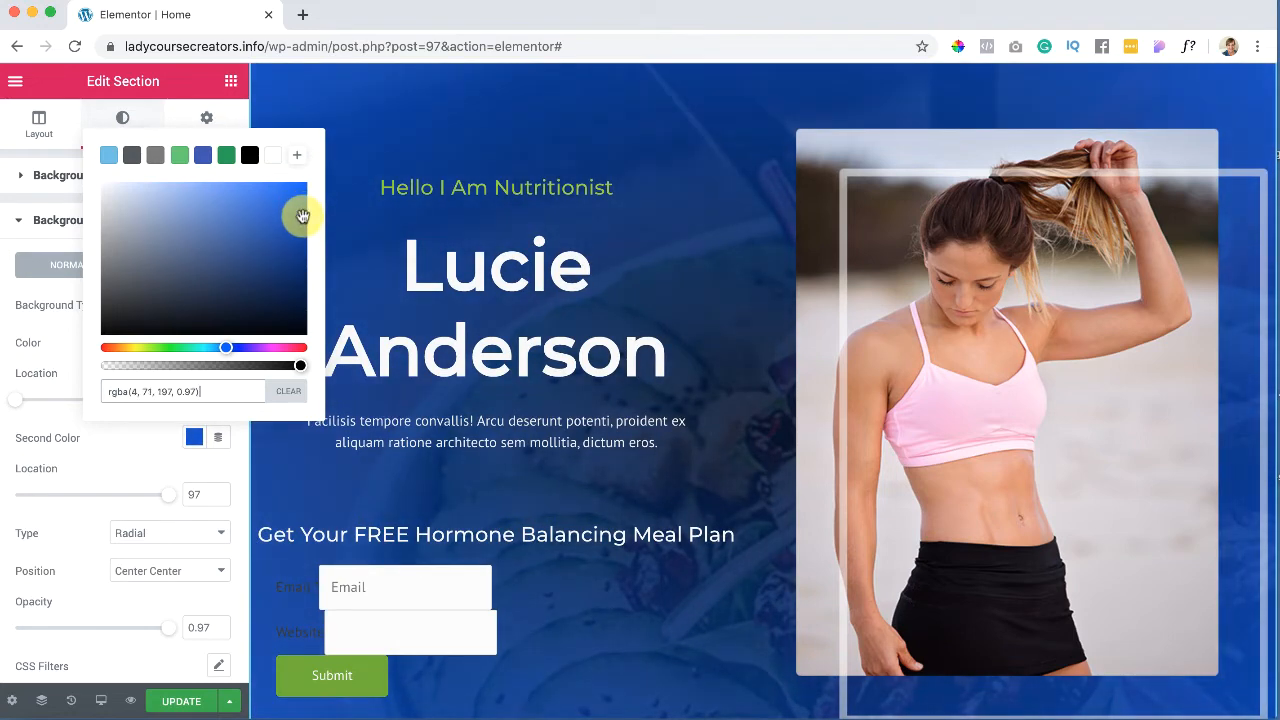
{"action": "left_click", "coordinate": [137, 449]}
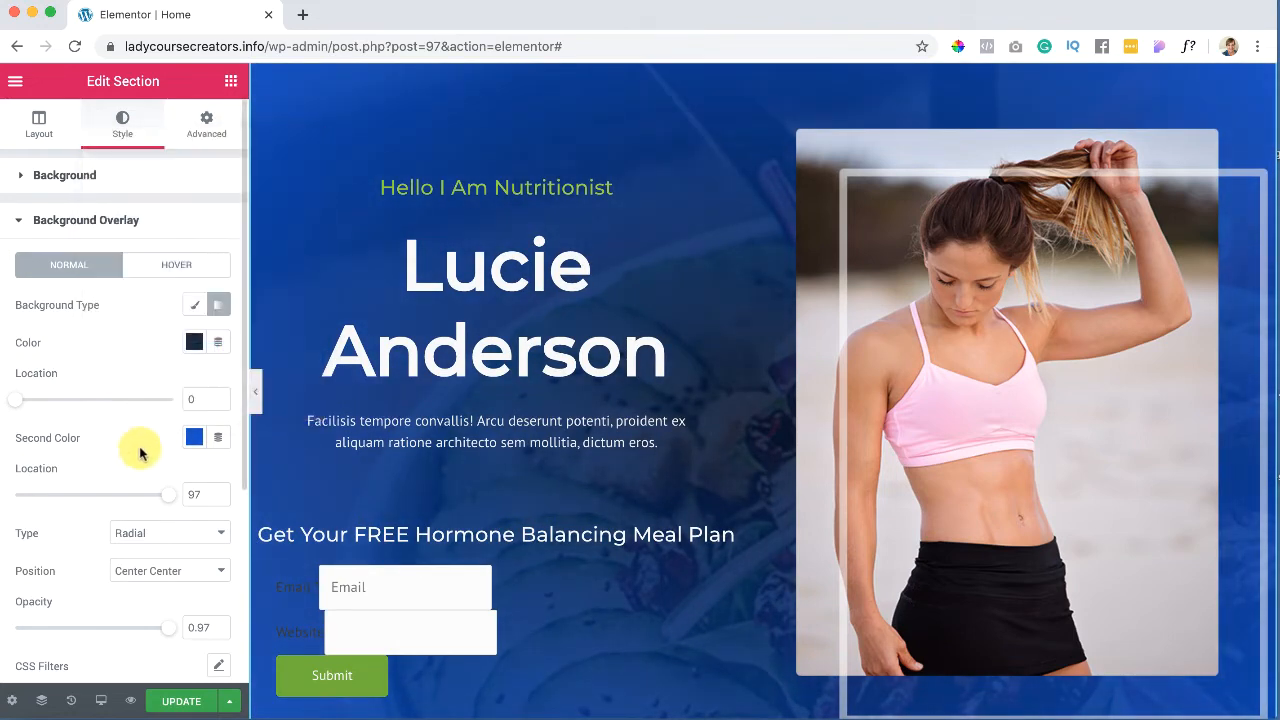
Step: Set the first color of the overlay gradient to light blue, about rgba(107, 154, 242, 0.89)
{"action": "left_click", "coordinate": [194, 343]}
{"action": "left_click", "coordinate": [252, 422]}
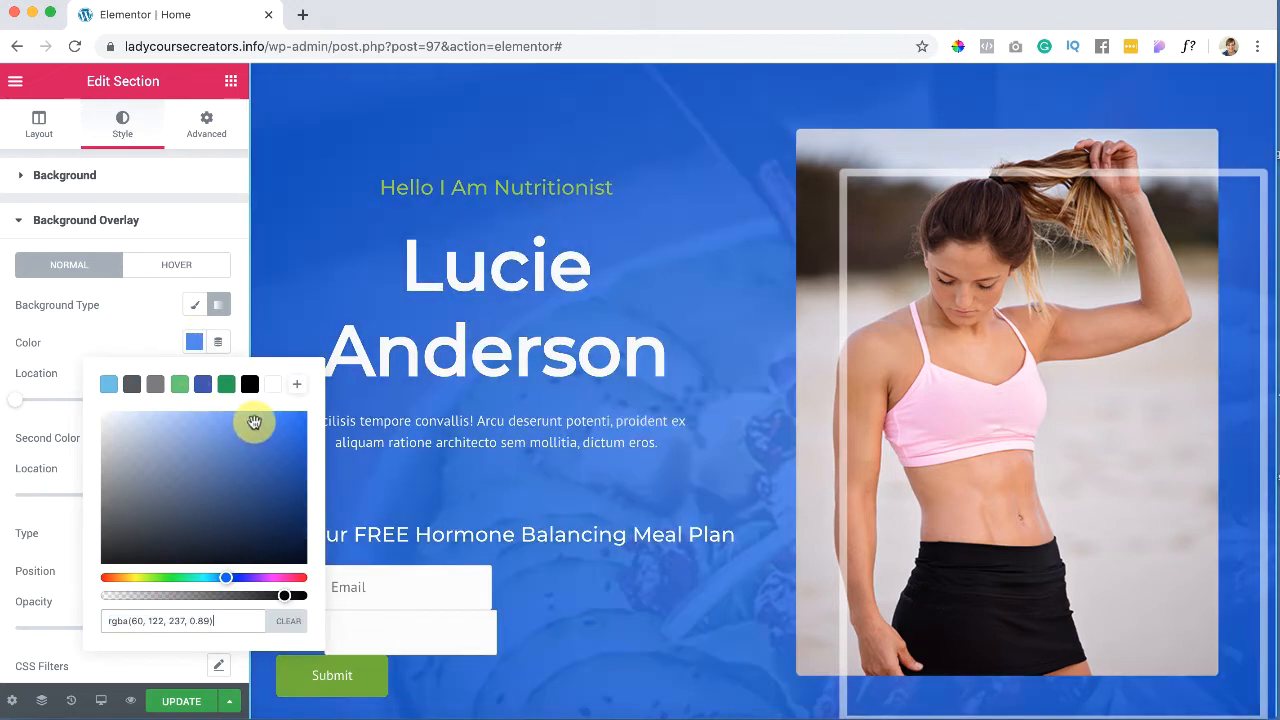
{"action": "left_click_drag", "start_coordinate": [254, 422], "coordinate": [223, 418]}
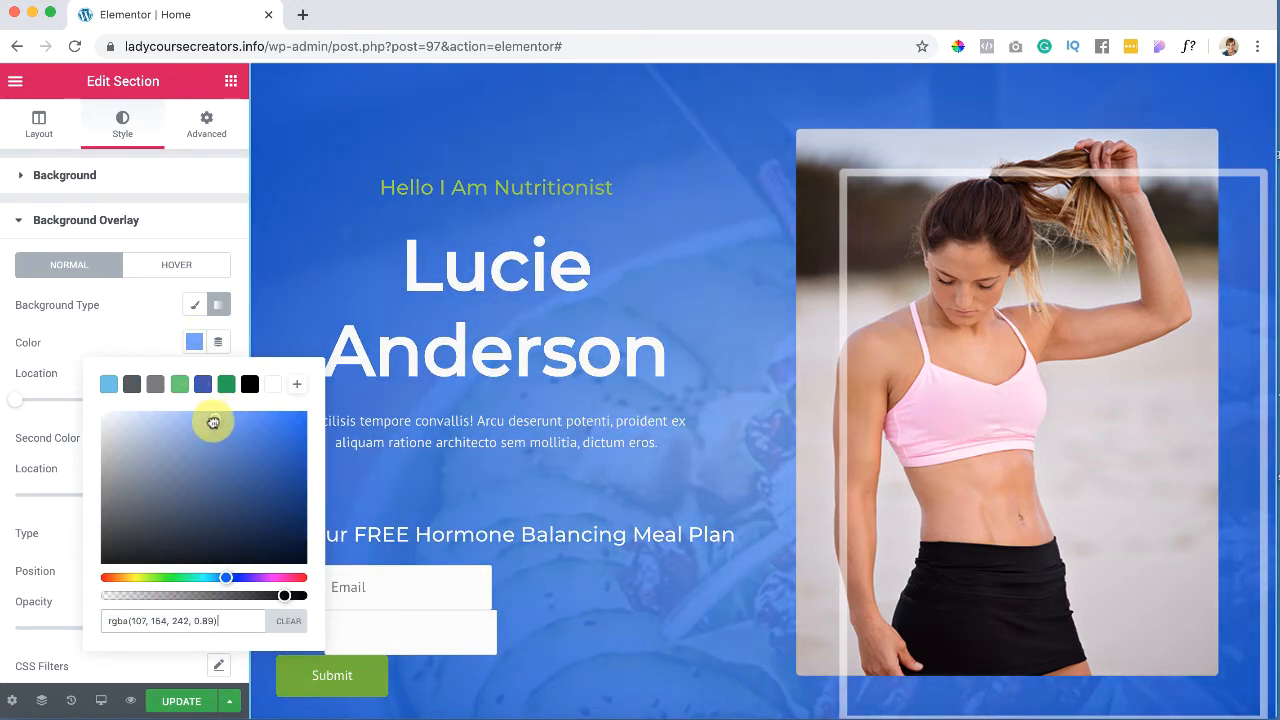
{"action": "left_click", "coordinate": [160, 306]}
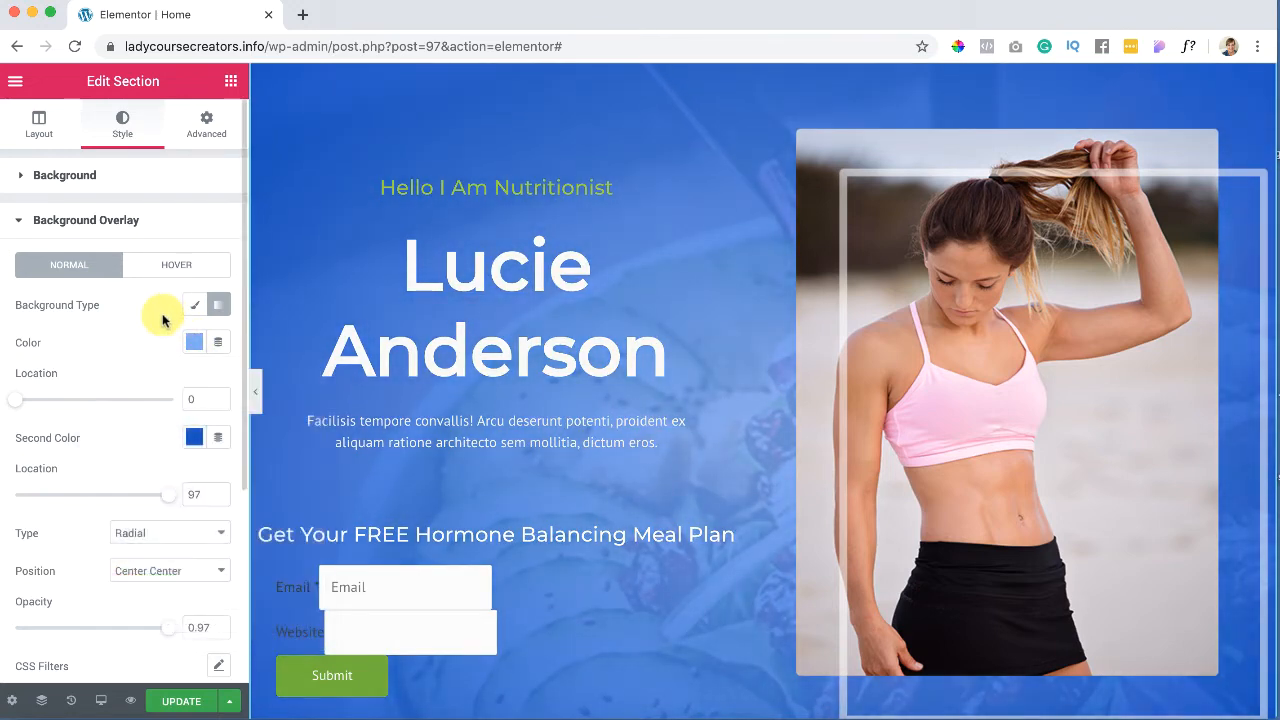
{"action": "scroll", "coordinate": [491, 524], "scroll_direction": "down", "scroll_amount": 1}
{"action": "scroll", "coordinate": [491, 524], "scroll_direction": "up", "scroll_amount": 2}
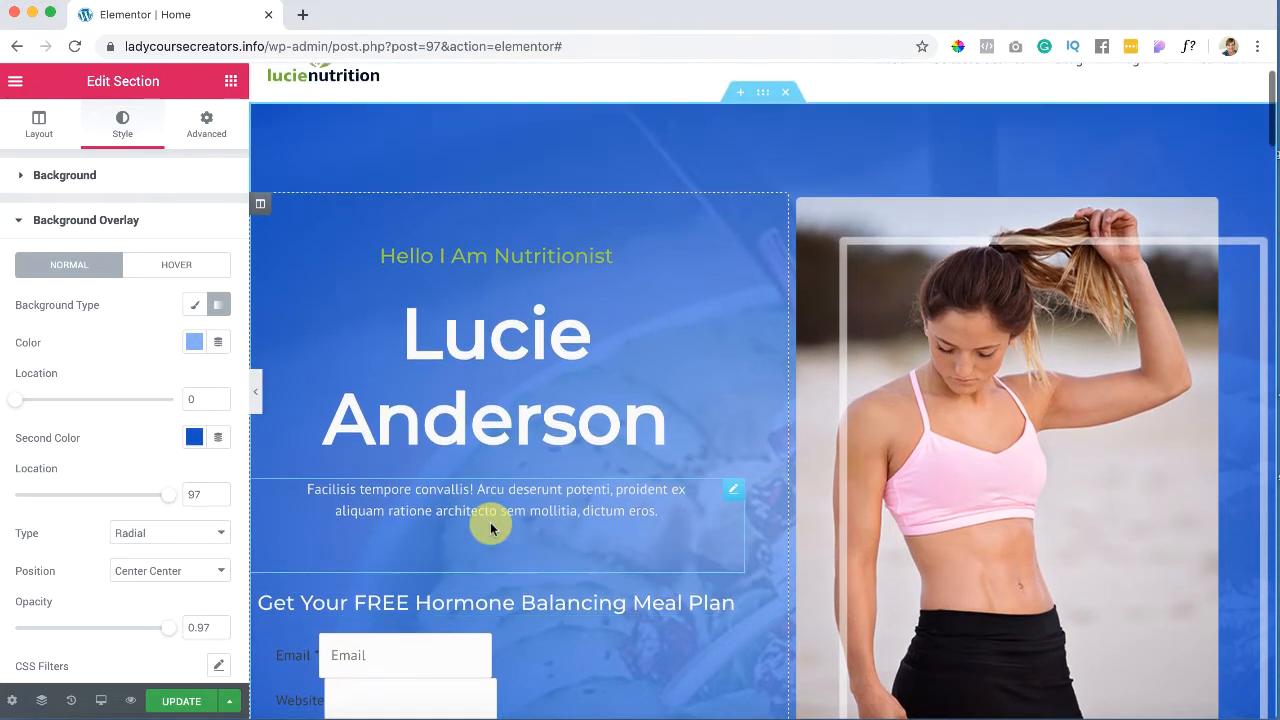
{"action": "scroll", "coordinate": [491, 523], "scroll_direction": "down", "scroll_amount": 1}
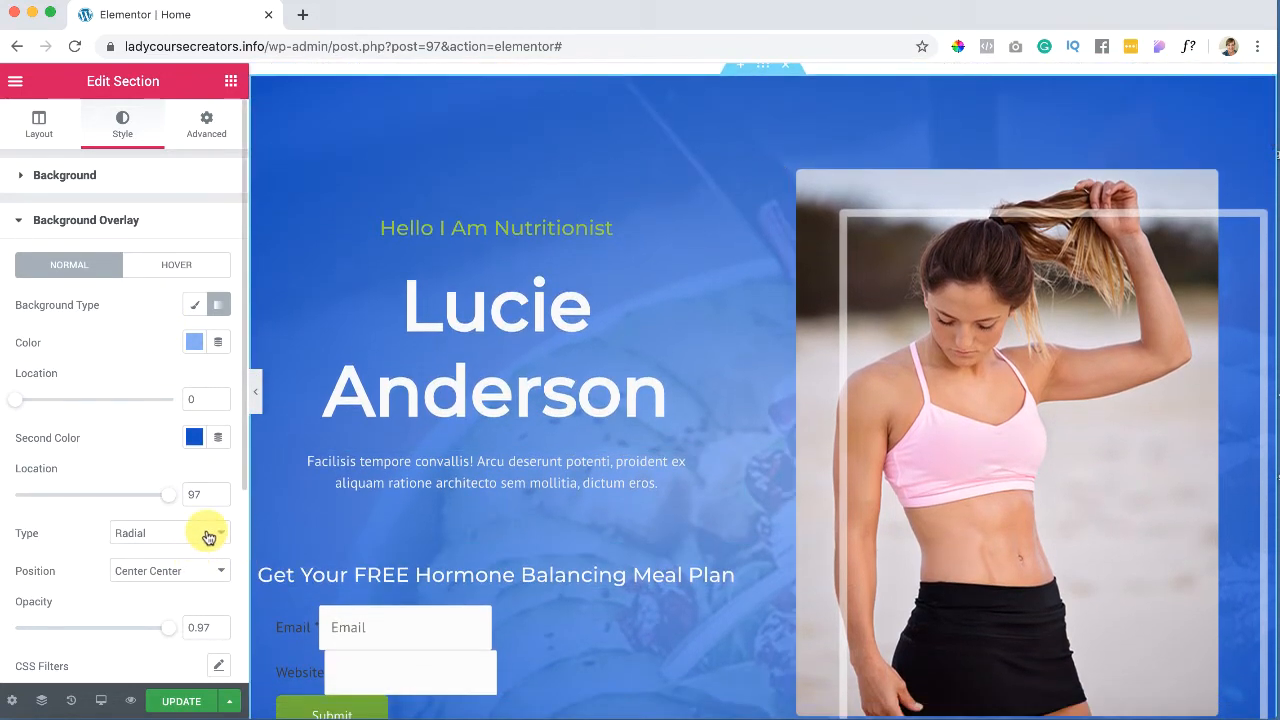
Step: Change the overlay gradient's type to Linear and set its angle to 130
{"action": "left_click", "coordinate": [208, 537]}
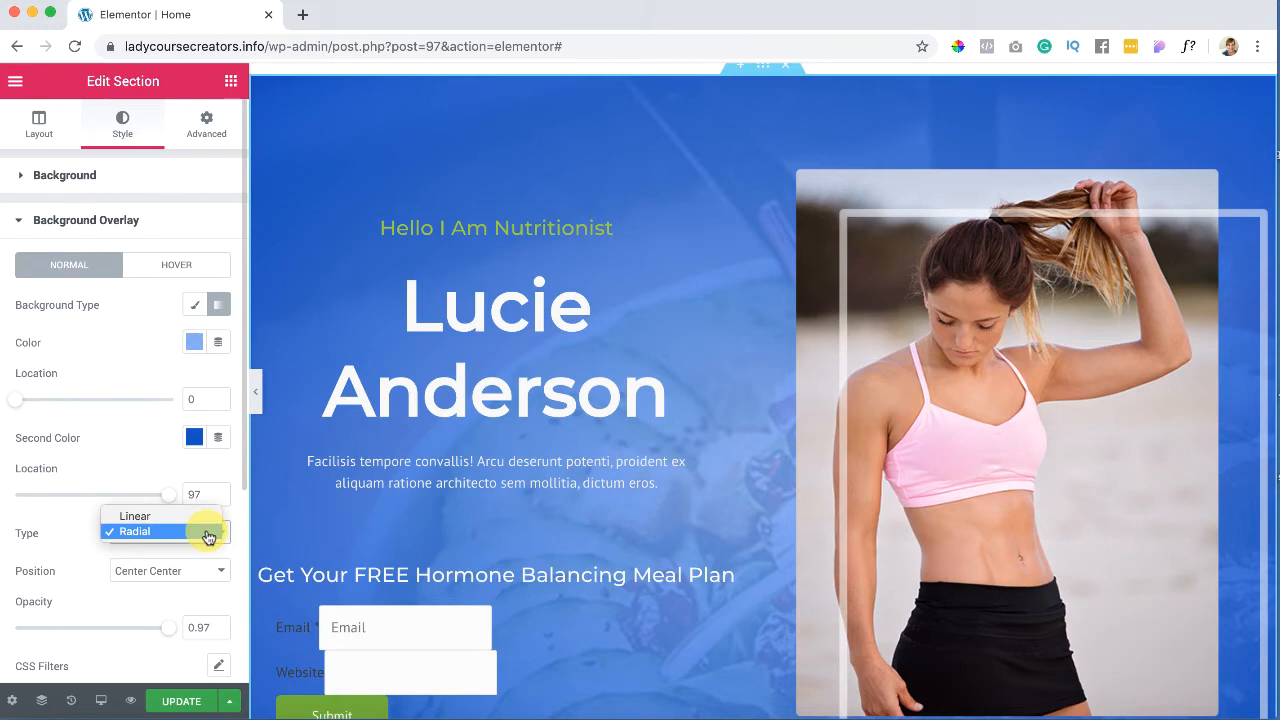
{"action": "left_click", "coordinate": [189, 521]}
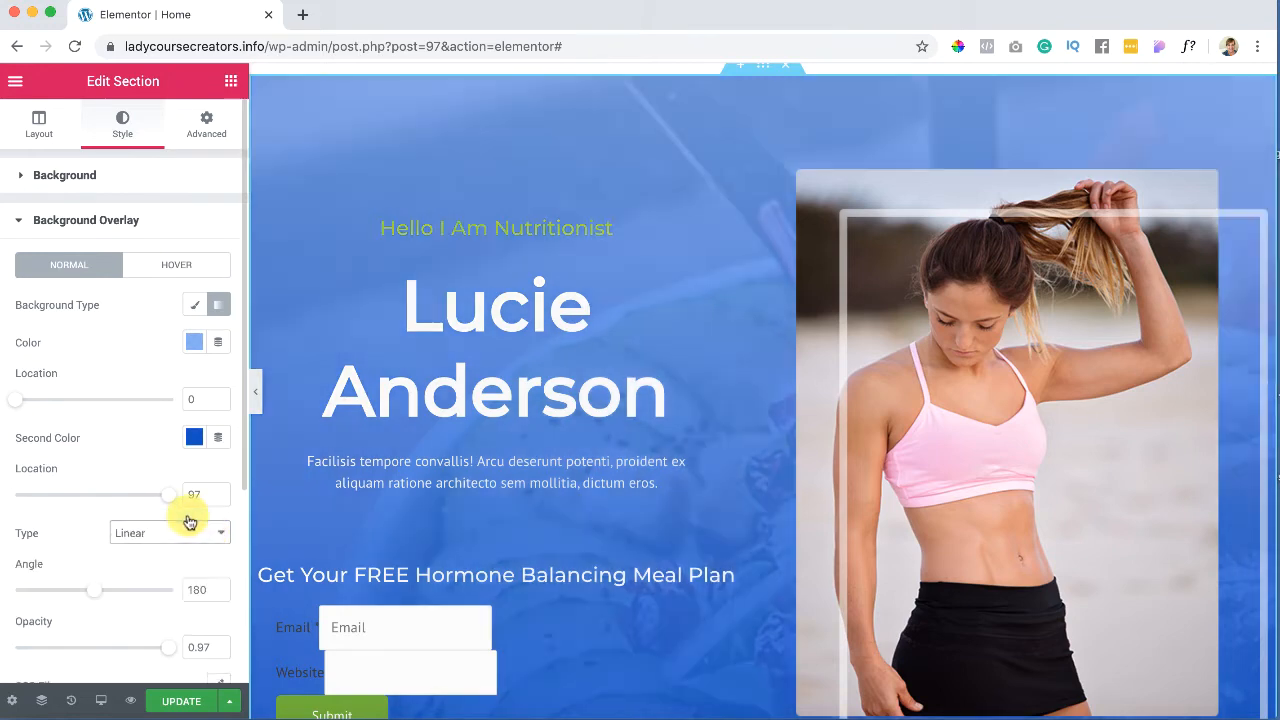
{"action": "scroll", "coordinate": [290, 476], "scroll_direction": "down", "scroll_amount": 2}
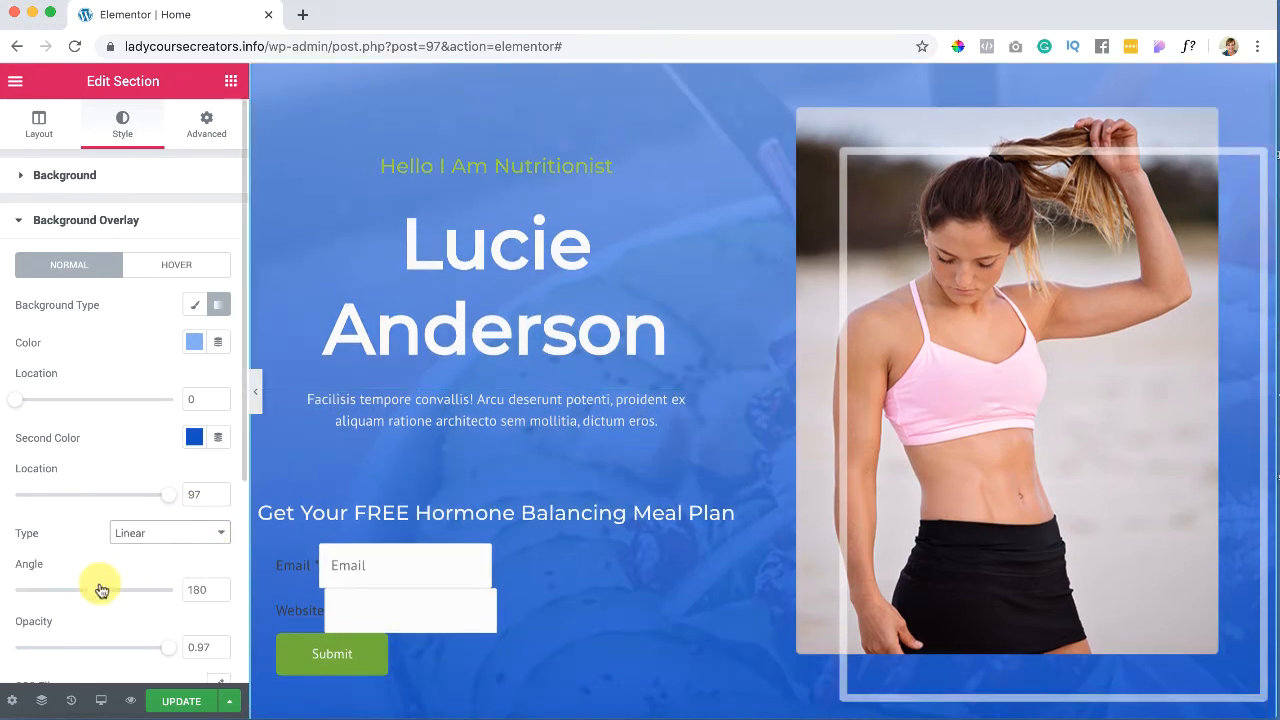
{"action": "left_click_drag", "start_coordinate": [89, 594], "coordinate": [74, 591]}
Step: Lower the background overlay's opacity to 0.74 and check the salad photo across the hero section
{"action": "left_click_drag", "start_coordinate": [170, 651], "coordinate": [134, 652]}
{"action": "scroll", "coordinate": [494, 600], "scroll_direction": "down", "scroll_amount": 1}
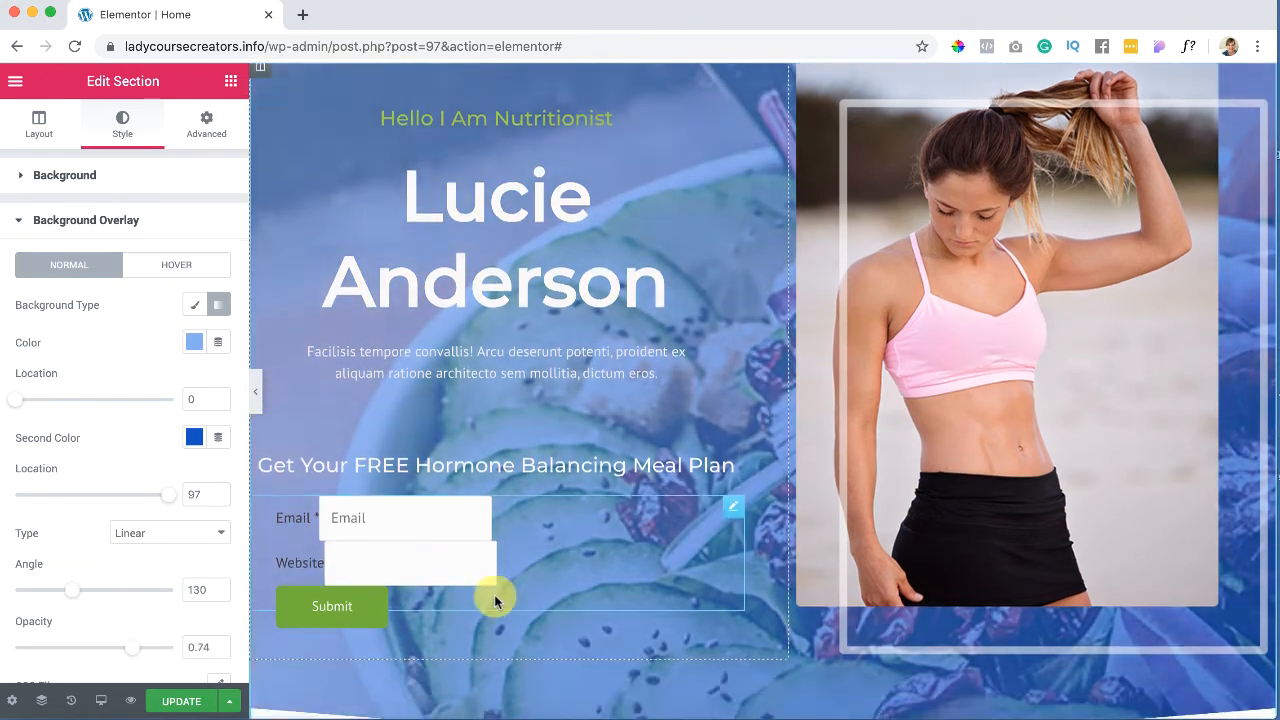
{"action": "scroll", "coordinate": [495, 601], "scroll_direction": "up", "scroll_amount": 1}
{"action": "scroll", "coordinate": [497, 577], "scroll_direction": "down", "scroll_amount": 2}
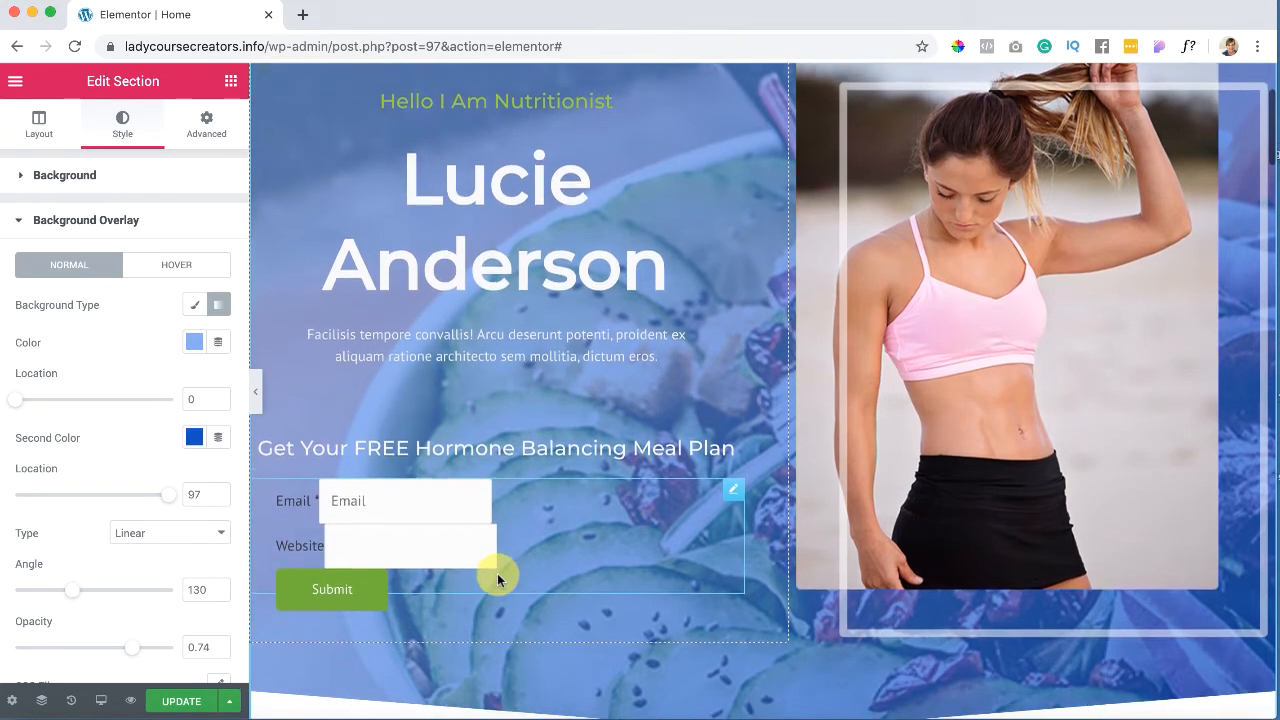
{"action": "scroll", "coordinate": [494, 572], "scroll_direction": "up", "scroll_amount": 4}
{"action": "scroll", "coordinate": [566, 455], "scroll_direction": "down", "scroll_amount": 2}
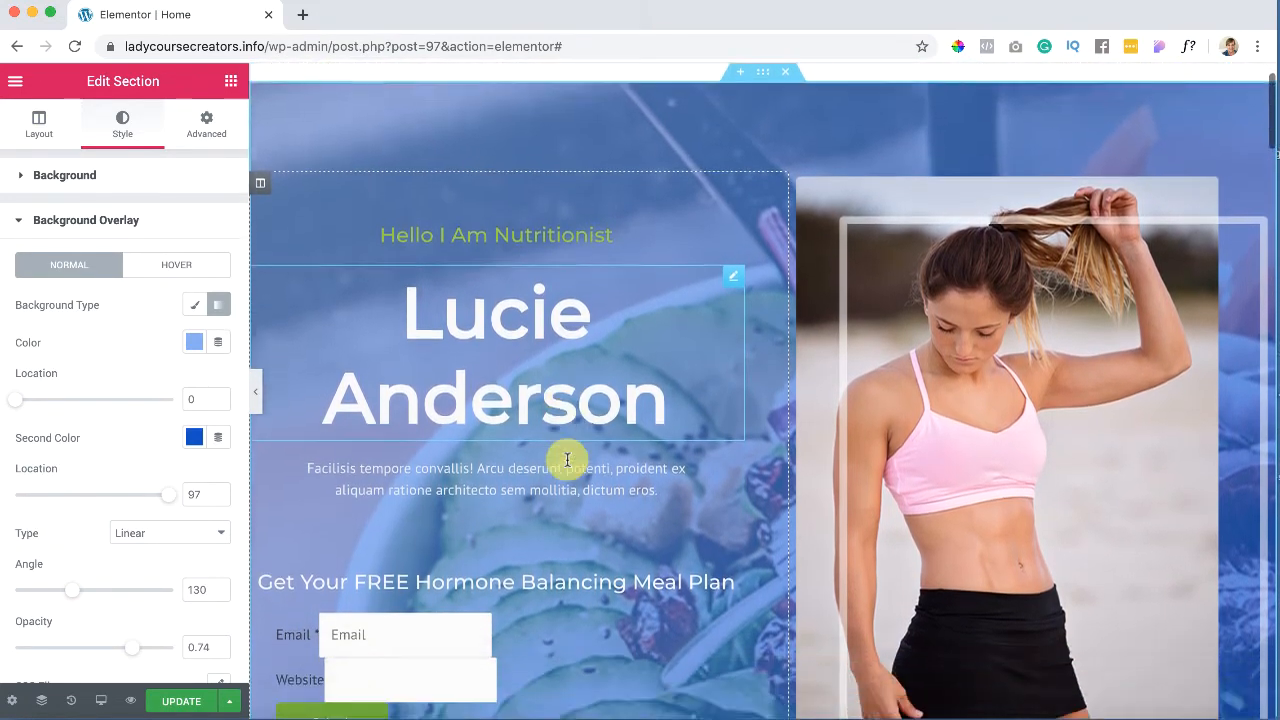
{"action": "scroll", "coordinate": [566, 457], "scroll_direction": "up", "scroll_amount": 2}
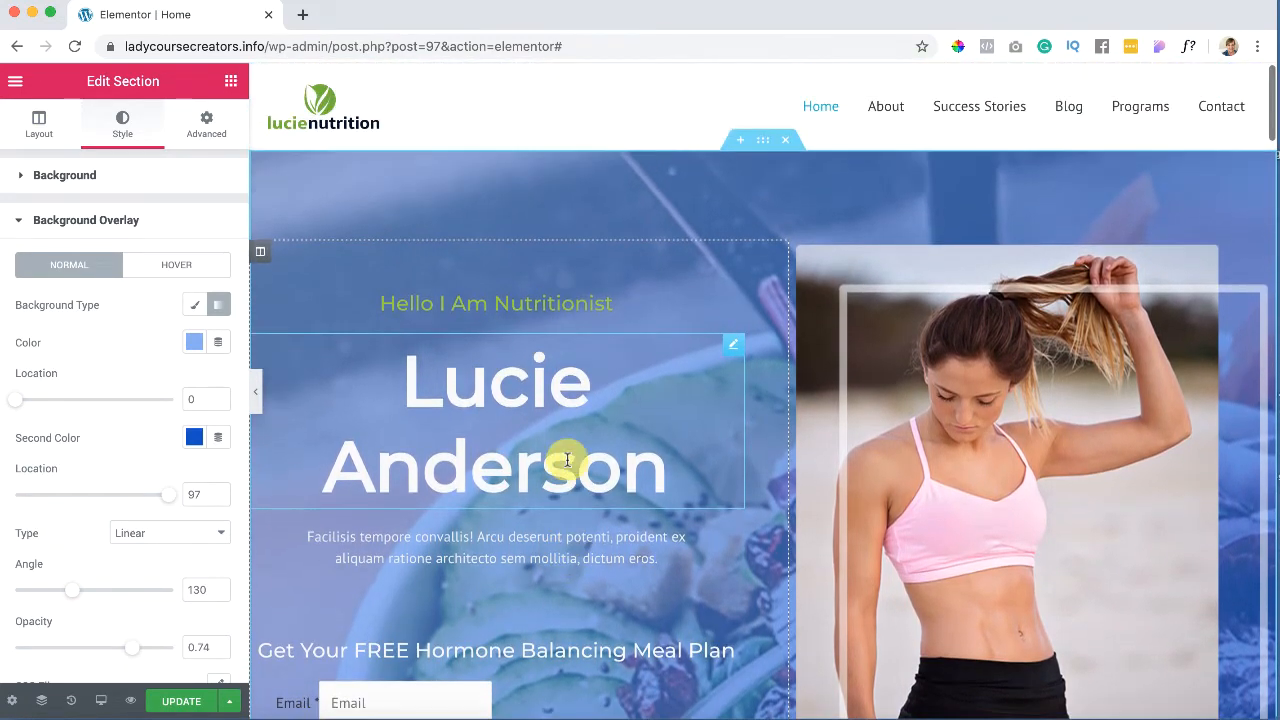
Step: Collapse the Background Overlay settings and expand the hero section's Background settings
{"action": "left_click", "coordinate": [20, 222]}
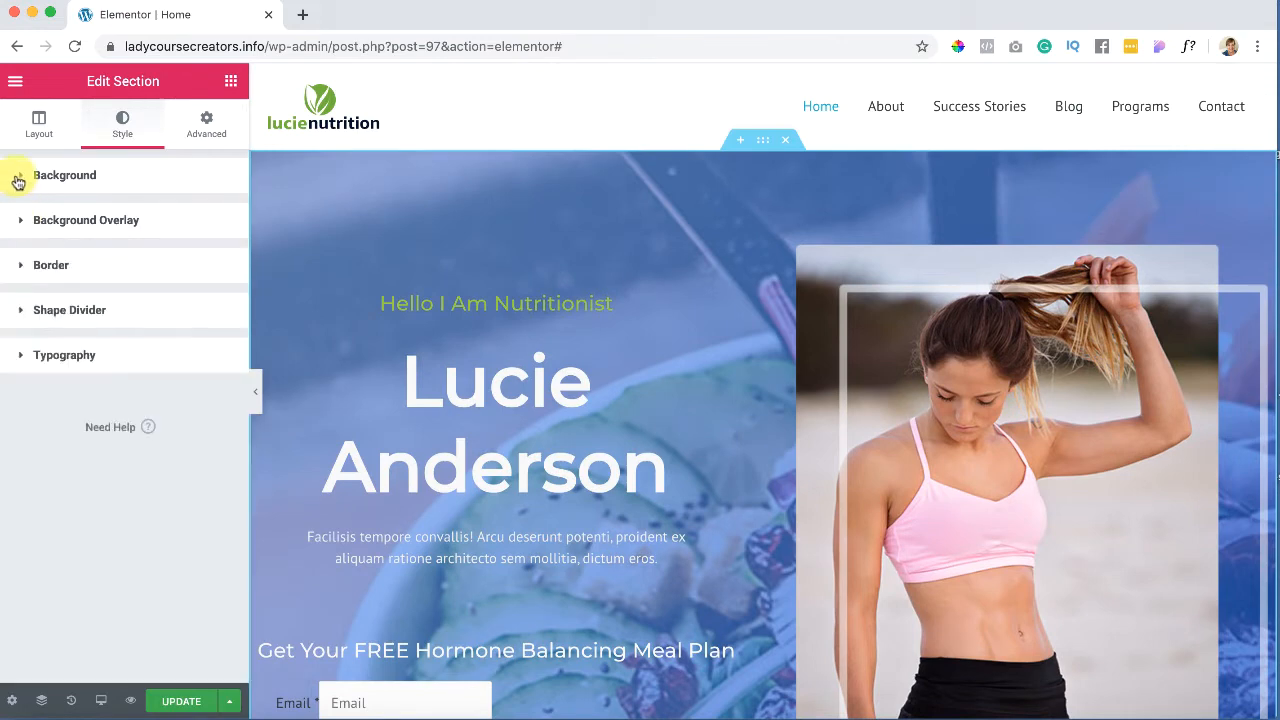
{"action": "left_click", "coordinate": [18, 178]}
{"action": "scroll", "coordinate": [86, 420], "scroll_direction": "down", "scroll_amount": 1}
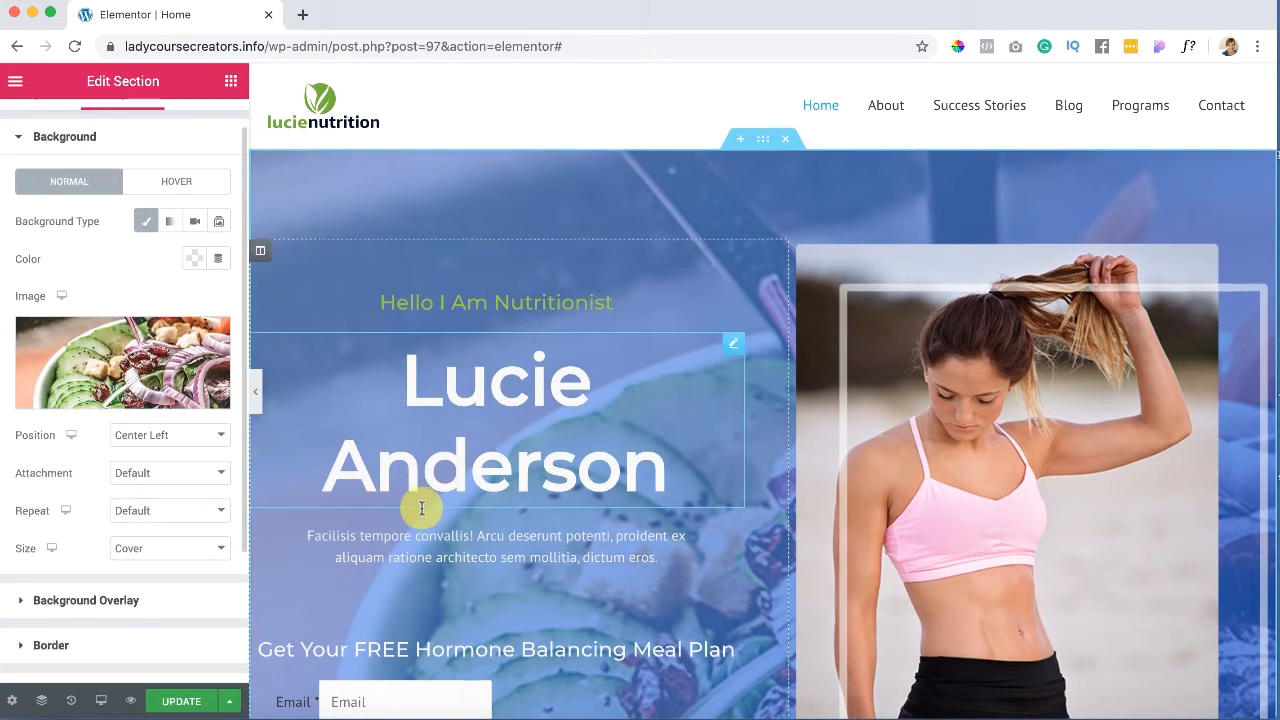
{"action": "scroll", "coordinate": [422, 508], "scroll_direction": "down", "scroll_amount": 5}
{"action": "scroll", "coordinate": [423, 508], "scroll_direction": "up", "scroll_amount": 1}
Step: Try the Center Center and Top Center positions for the hero section's background image
{"action": "left_click", "coordinate": [204, 436]}
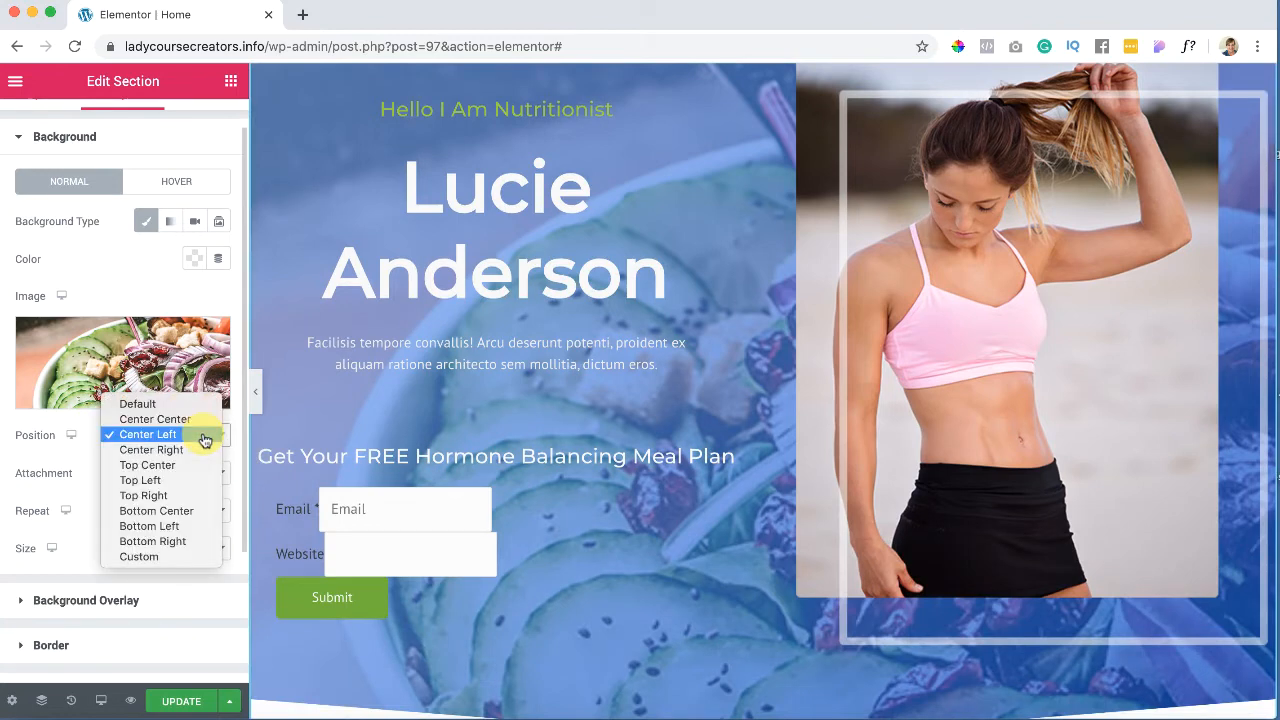
{"action": "left_click", "coordinate": [155, 419]}
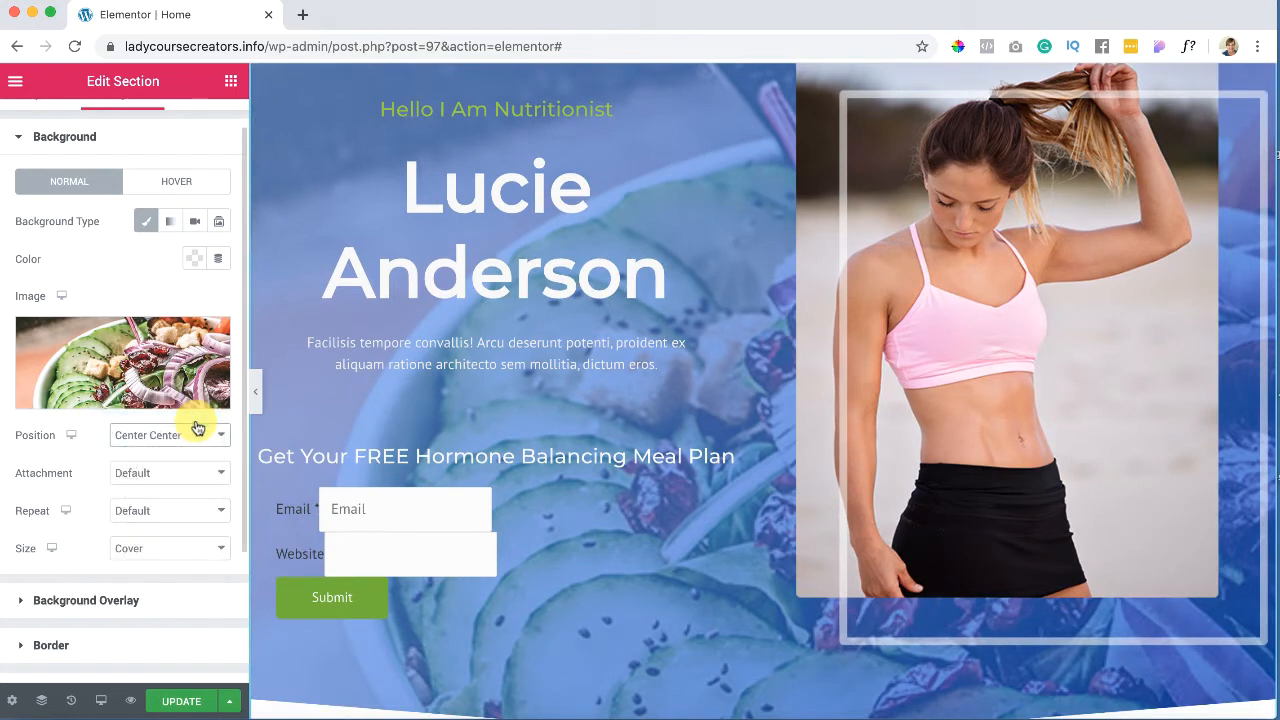
{"action": "left_click", "coordinate": [196, 440]}
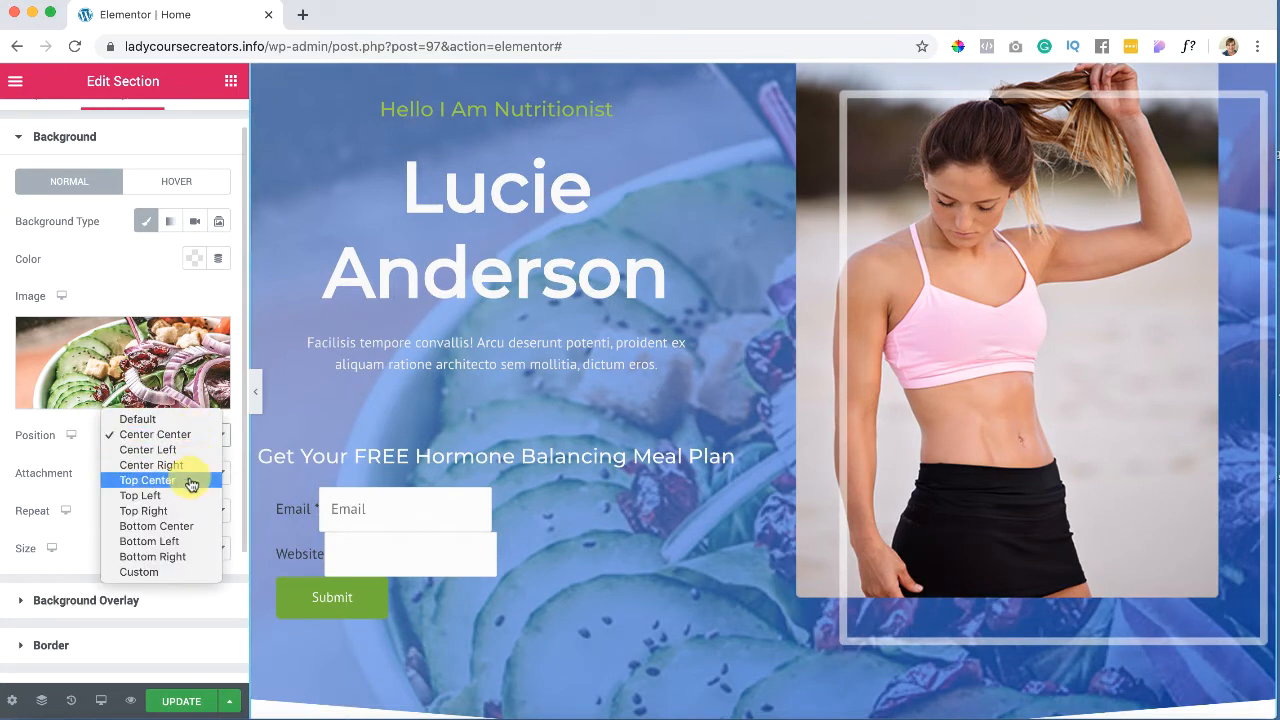
{"action": "left_click", "coordinate": [147, 480]}
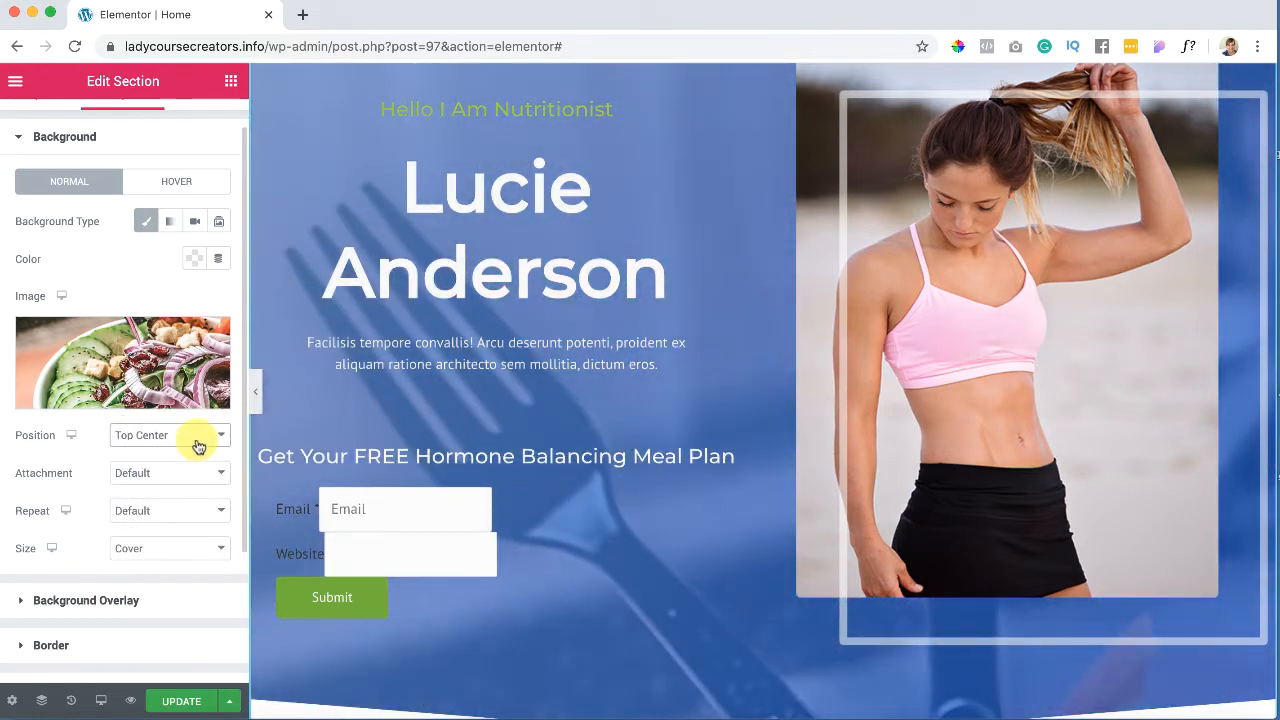
{"action": "scroll", "coordinate": [423, 386], "scroll_direction": "down", "scroll_amount": 3}
{"action": "scroll", "coordinate": [309, 387], "scroll_direction": "up", "scroll_amount": 2}
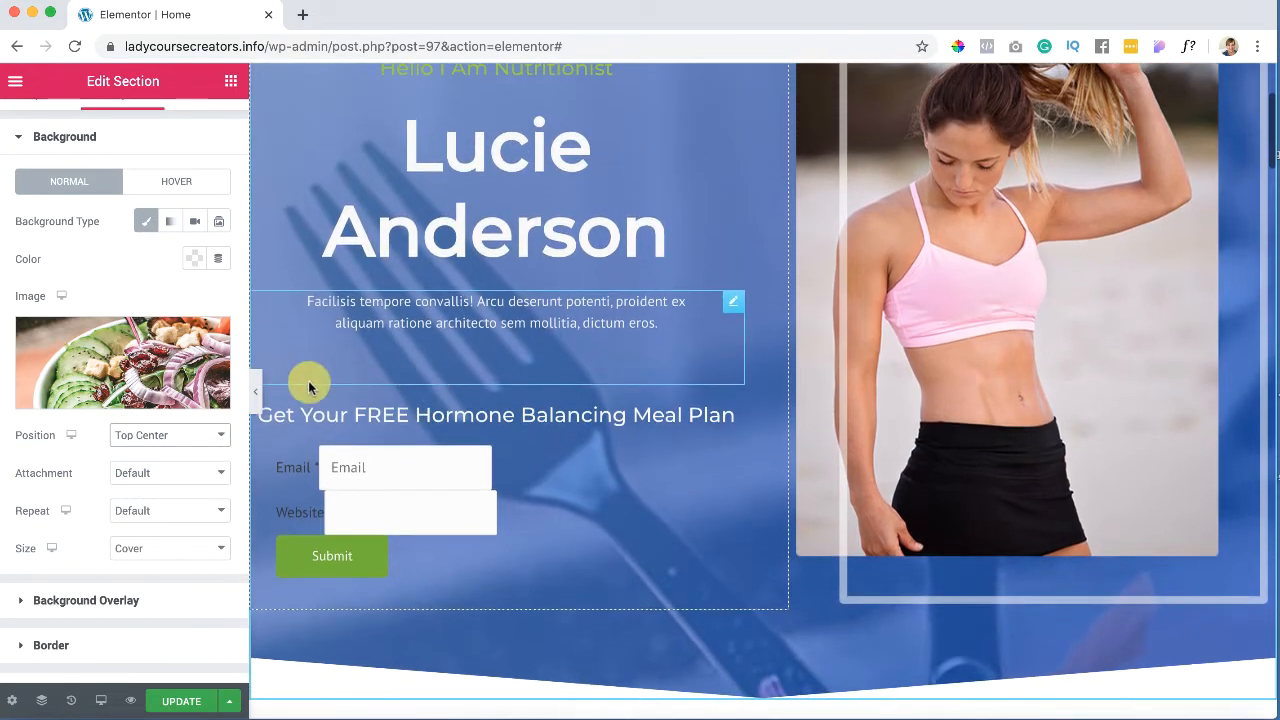
Step: Try the Top Left and Bottom Center positions for the hero background image
{"action": "left_click", "coordinate": [207, 434]}
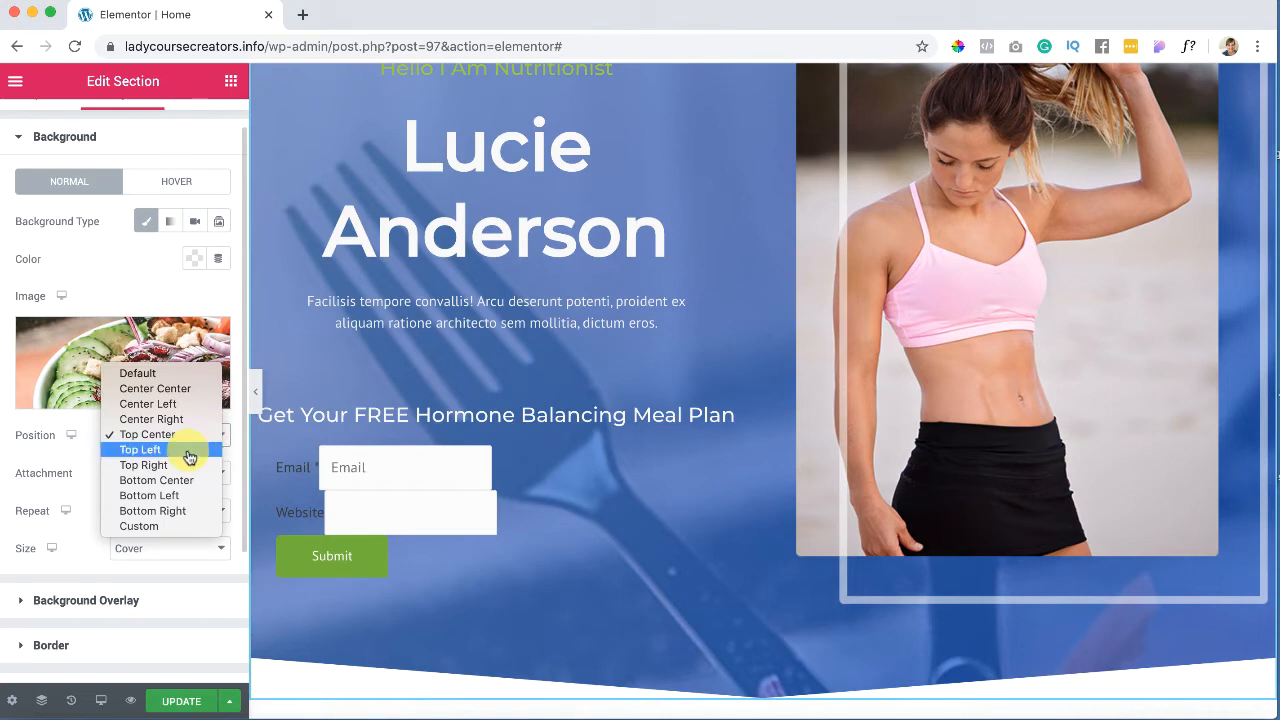
{"action": "left_click", "coordinate": [189, 452]}
{"action": "left_click", "coordinate": [198, 434]}
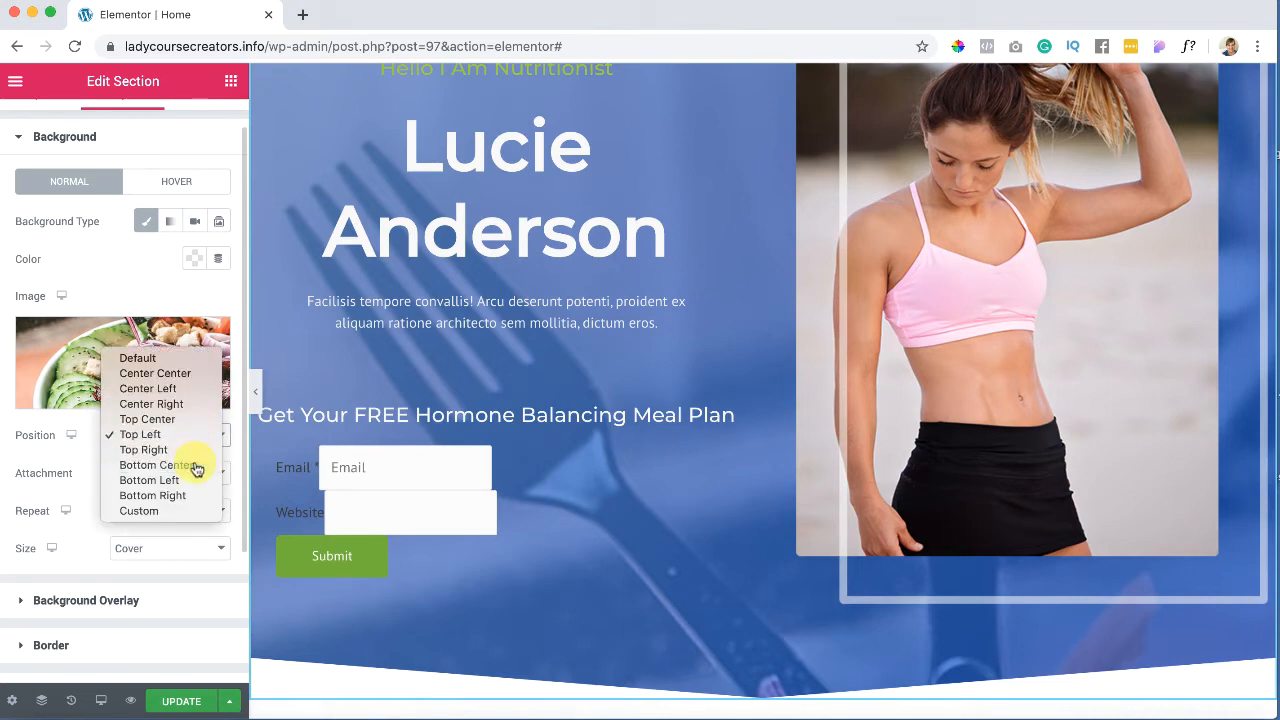
{"action": "left_click", "coordinate": [197, 466]}
{"action": "scroll", "coordinate": [406, 429], "scroll_direction": "up", "scroll_amount": 2}
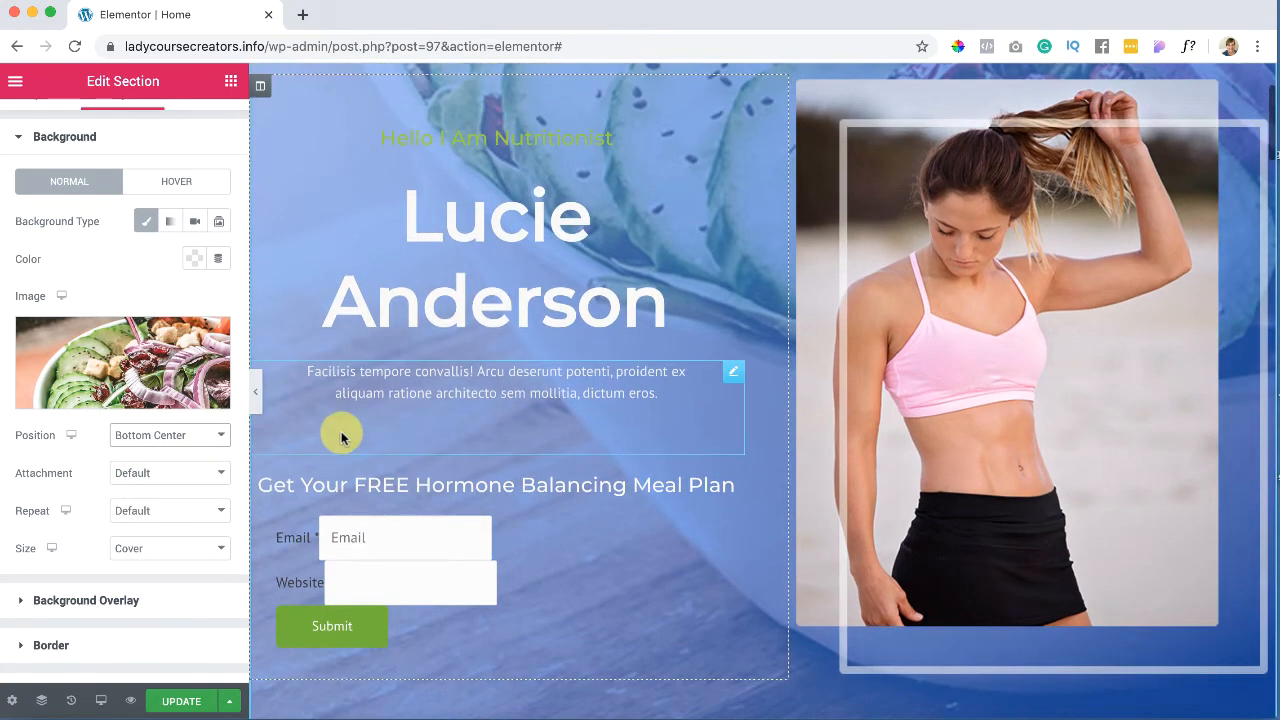
Step: Try the Bottom Left and Bottom Right positions for the hero background image
{"action": "left_click", "coordinate": [207, 476]}
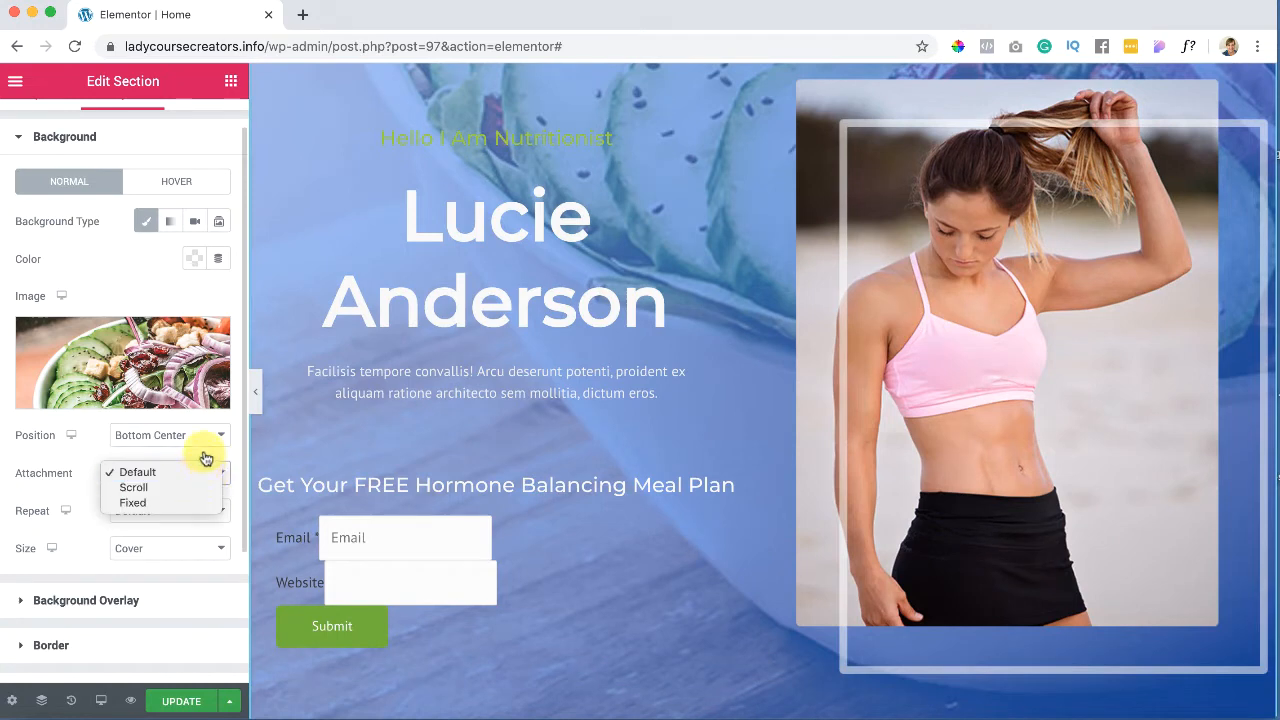
{"action": "left_click", "coordinate": [193, 445]}
{"action": "left_click", "coordinate": [200, 436]}
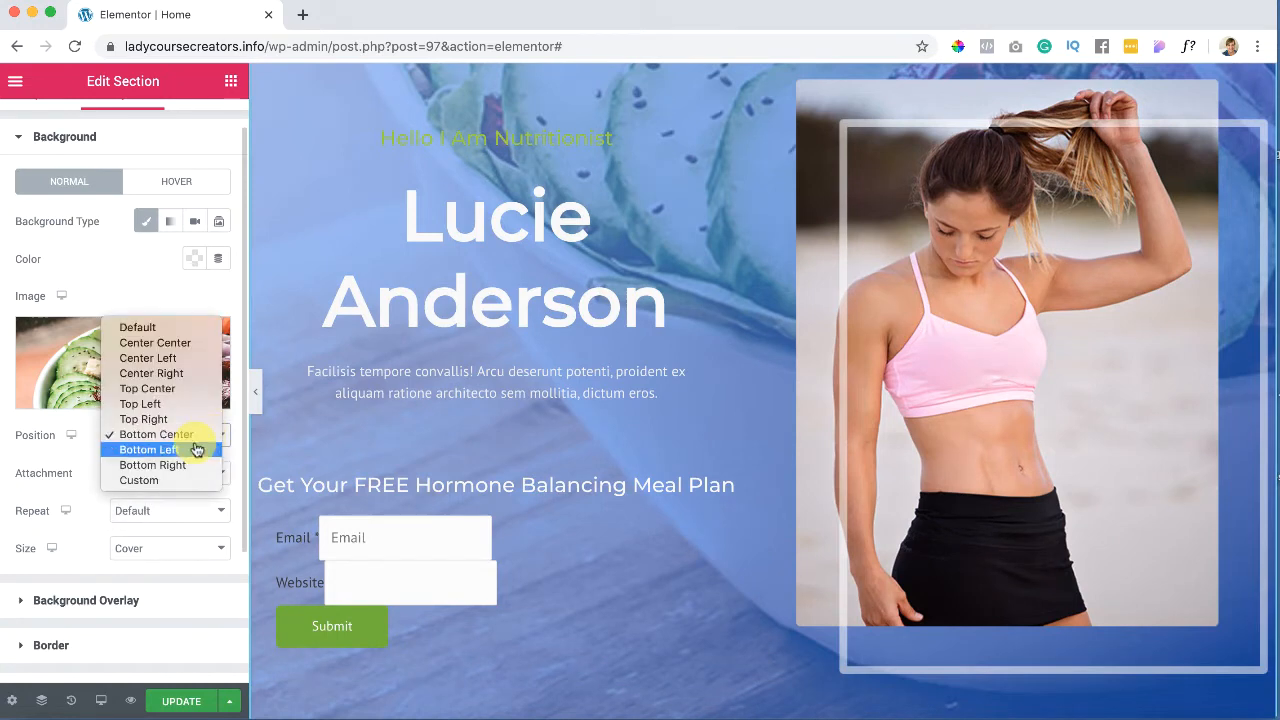
{"action": "left_click", "coordinate": [197, 450]}
{"action": "left_click", "coordinate": [200, 442]}
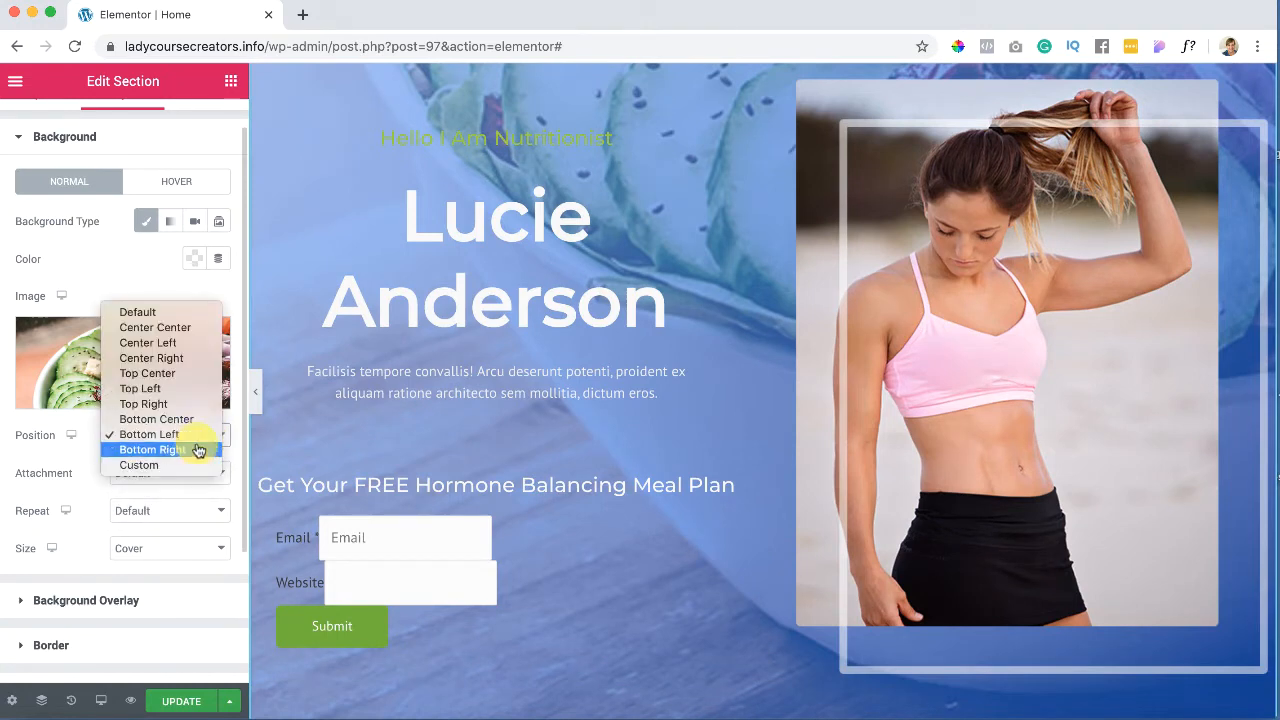
{"action": "left_click", "coordinate": [197, 450]}
Step: Switch the background image's position to Custom and set its X position to -764 px
{"action": "left_click", "coordinate": [199, 437]}
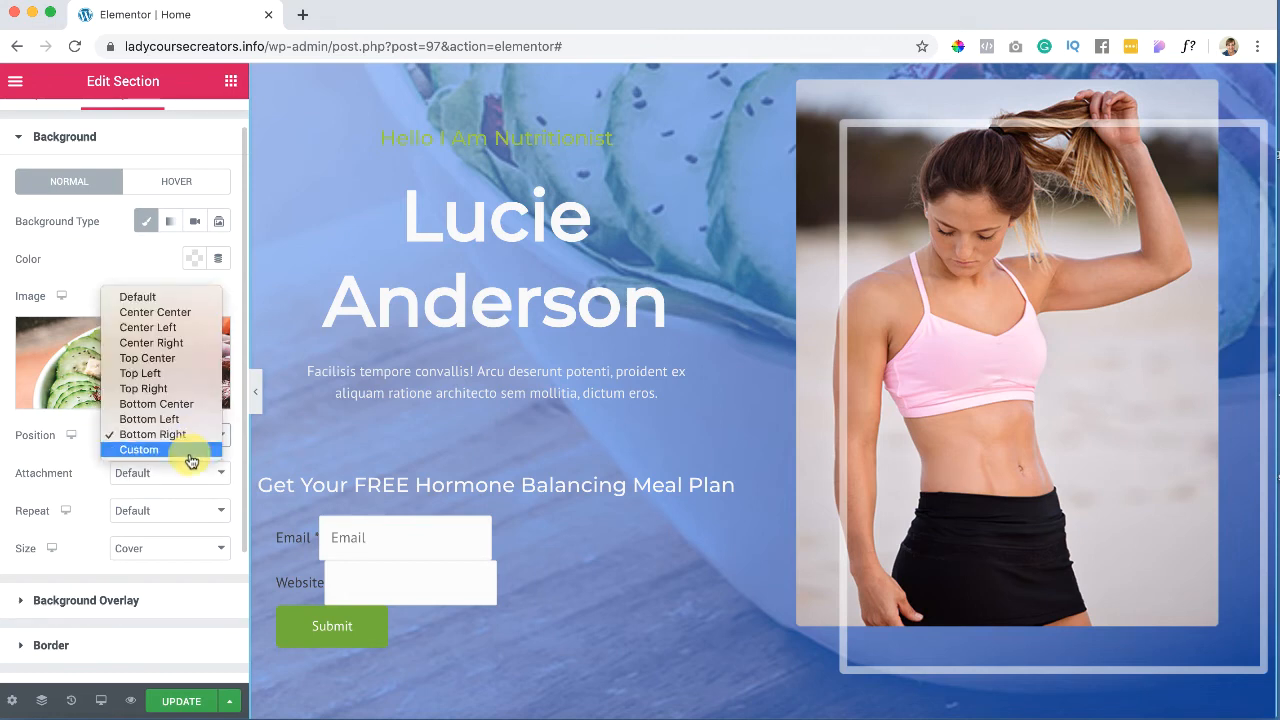
{"action": "left_click", "coordinate": [190, 451]}
{"action": "left_click_drag", "start_coordinate": [95, 511], "coordinate": [18, 506]}
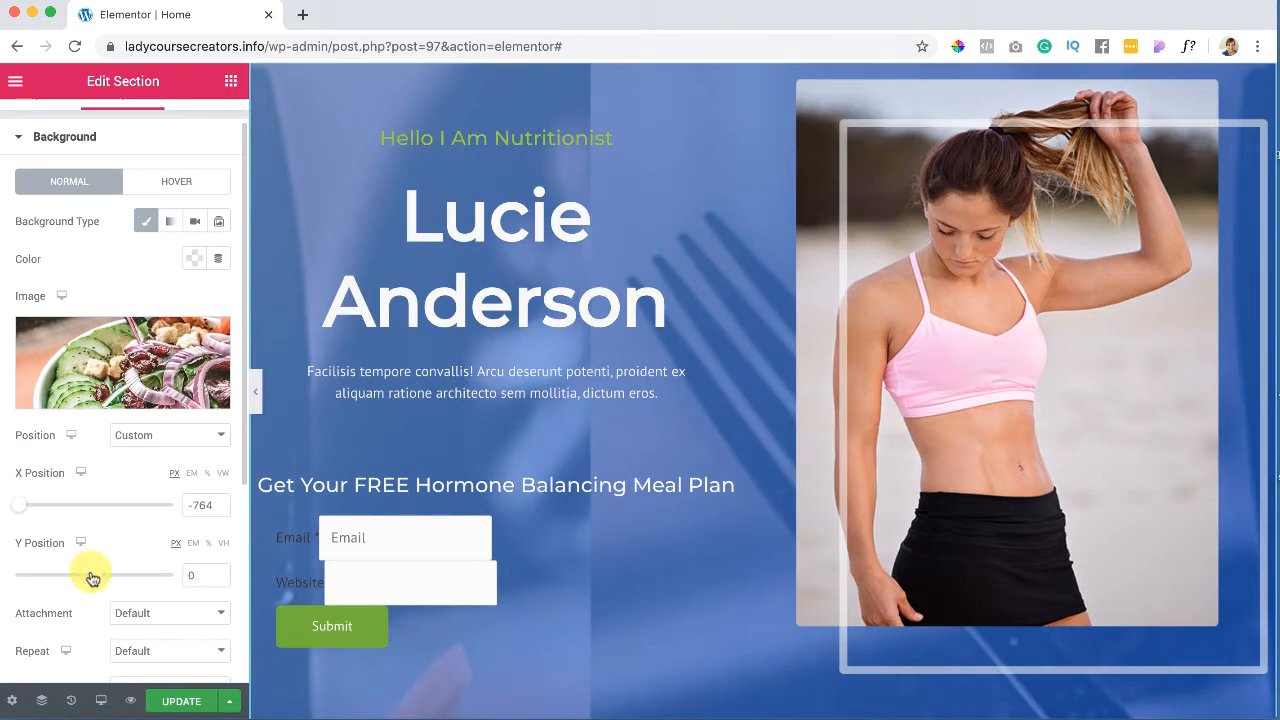
Step: Set the hero background image's custom Y position to -609 px
{"action": "left_click_drag", "start_coordinate": [92, 578], "coordinate": [29, 569]}
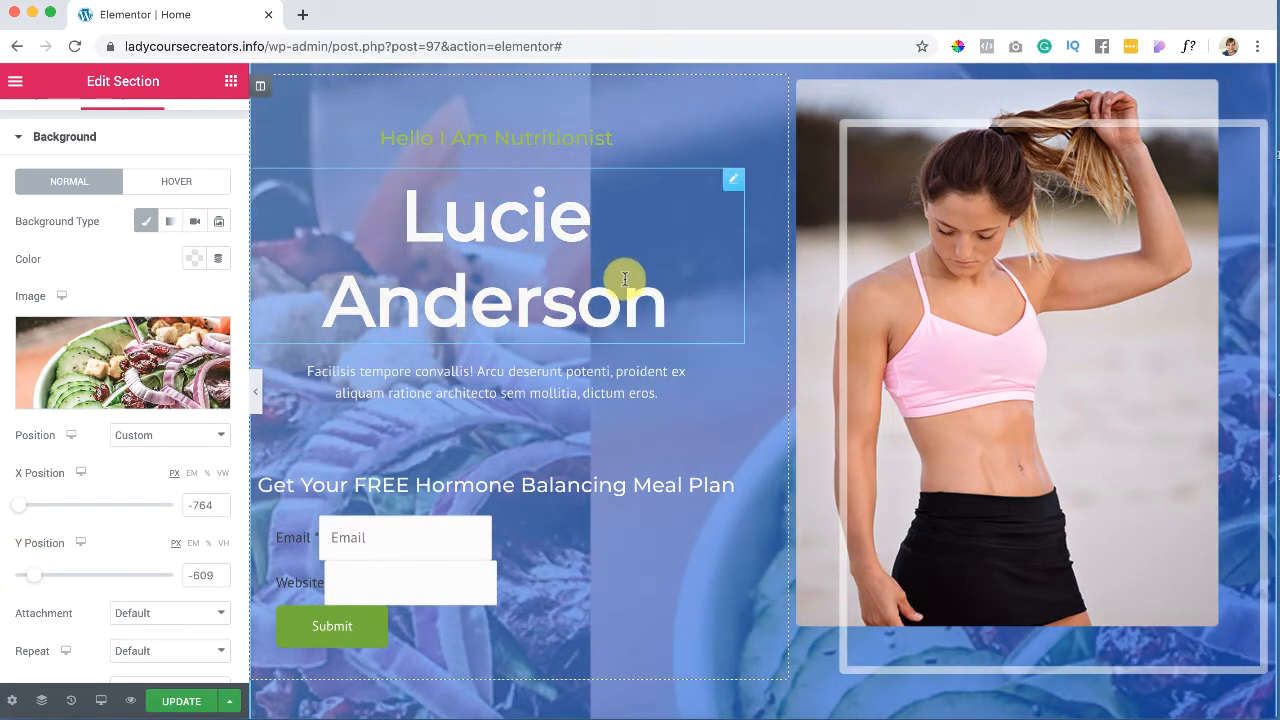
{"action": "scroll", "coordinate": [624, 279], "scroll_direction": "up", "scroll_amount": 3}
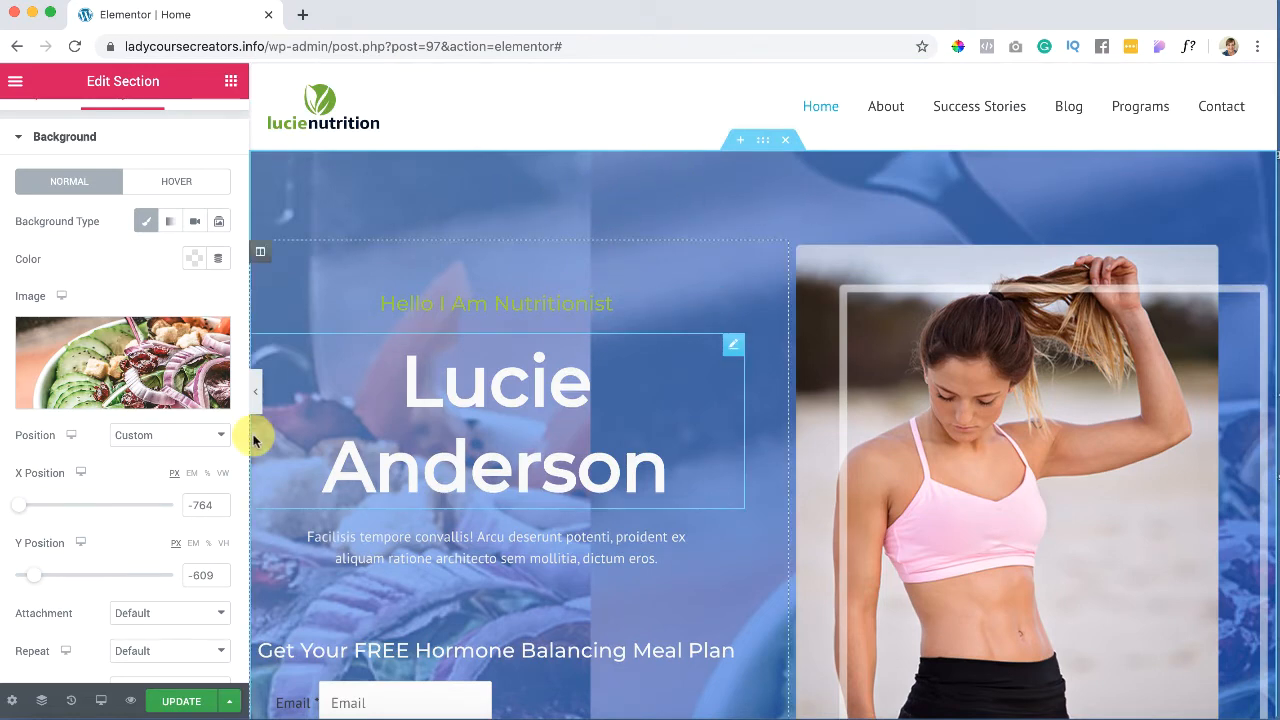
Step: Set the hero background image's Repeat option to No-repeat
{"action": "scroll", "coordinate": [70, 590], "scroll_direction": "down", "scroll_amount": 1}
{"action": "scroll", "coordinate": [70, 588], "scroll_direction": "down", "scroll_amount": 1}
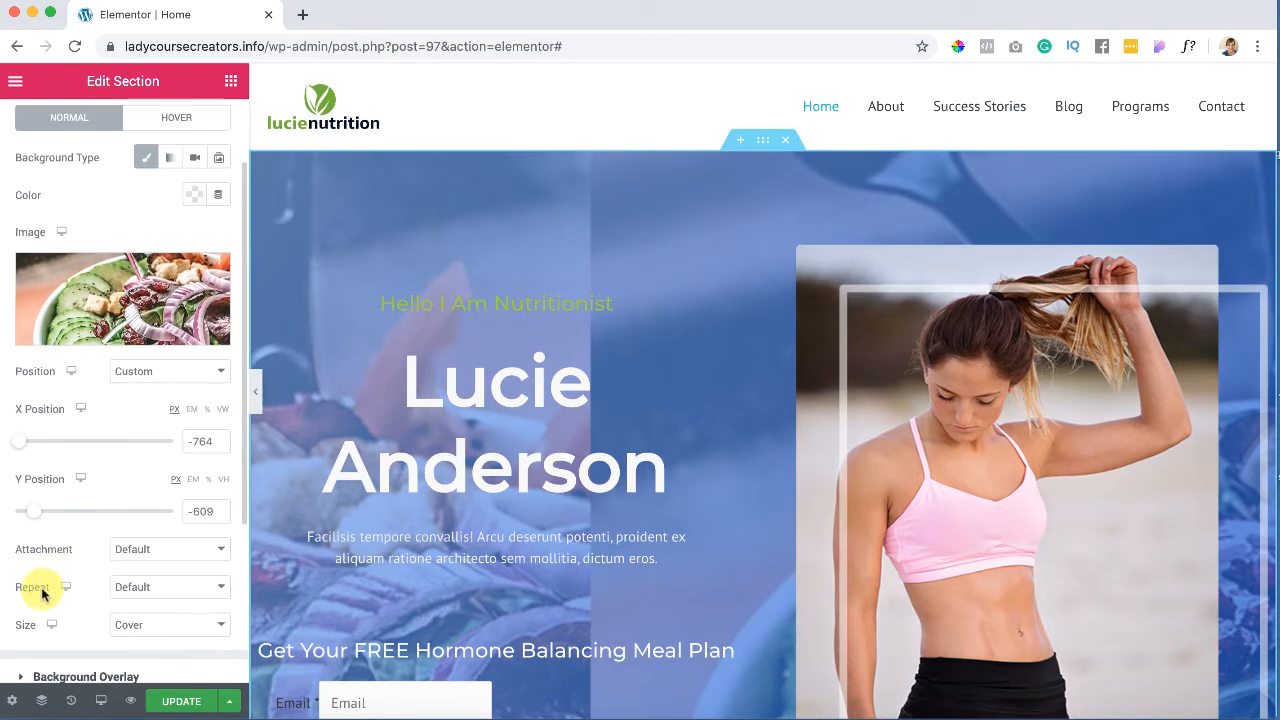
{"action": "left_click", "coordinate": [172, 588]}
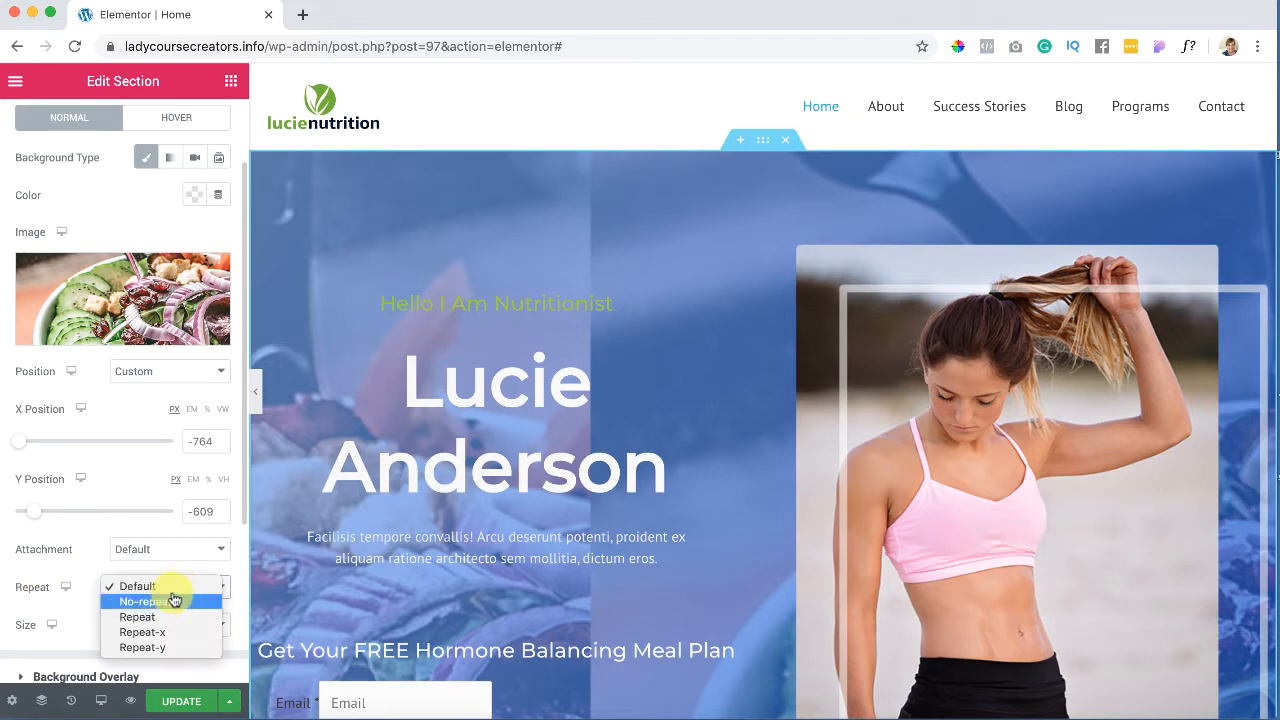
{"action": "left_click", "coordinate": [140, 601]}
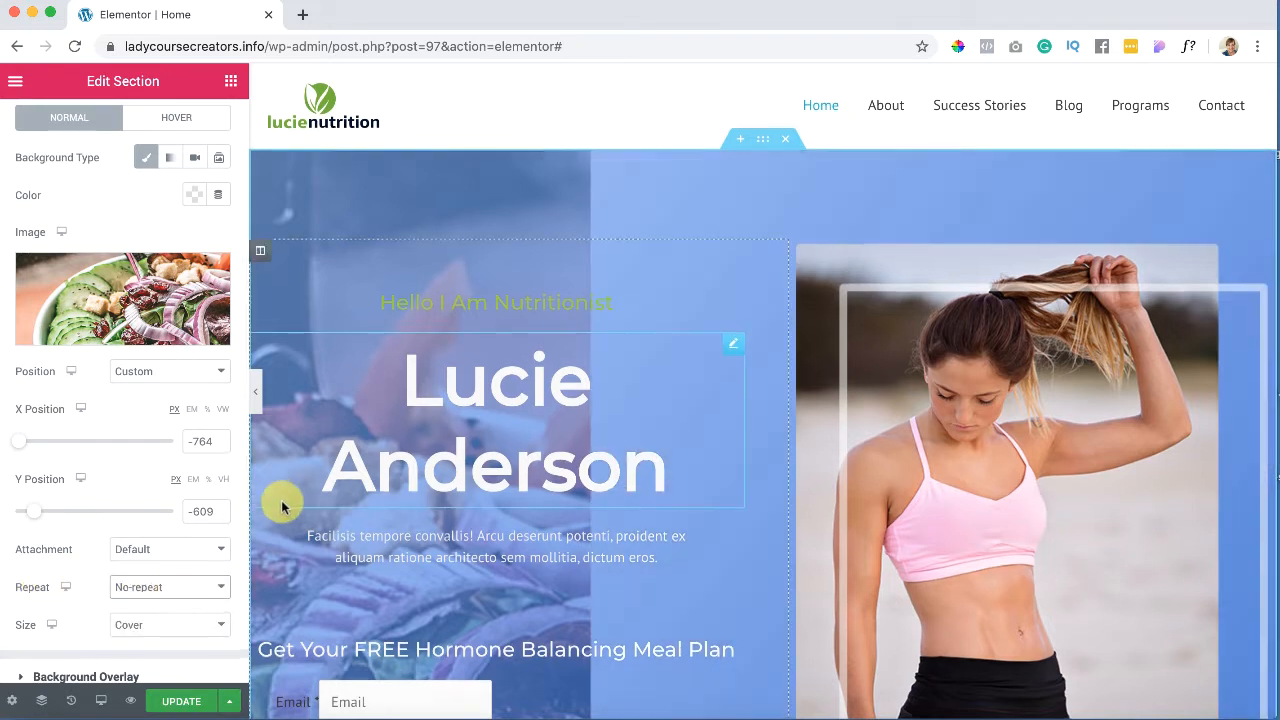
{"action": "scroll", "coordinate": [280, 502], "scroll_direction": "down", "scroll_amount": 3}
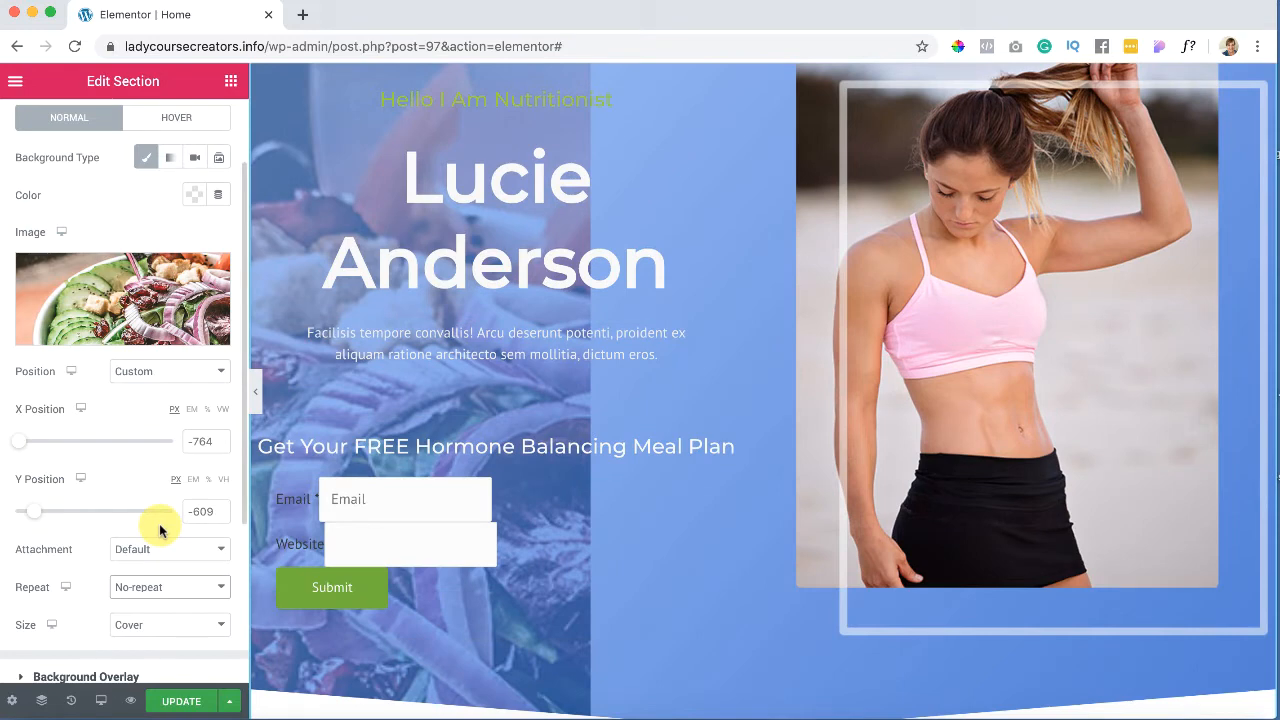
Step: Try the Contain size for the hero section's background image
{"action": "left_click", "coordinate": [181, 627]}
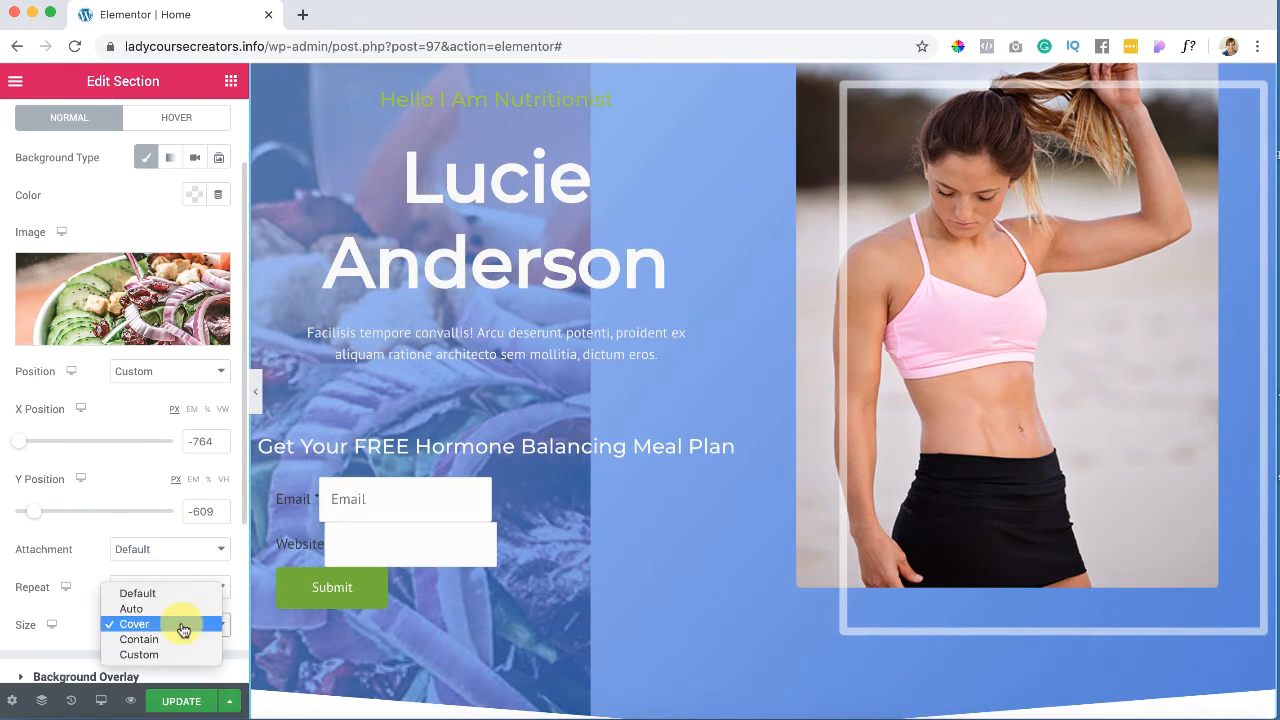
{"action": "left_click", "coordinate": [185, 640]}
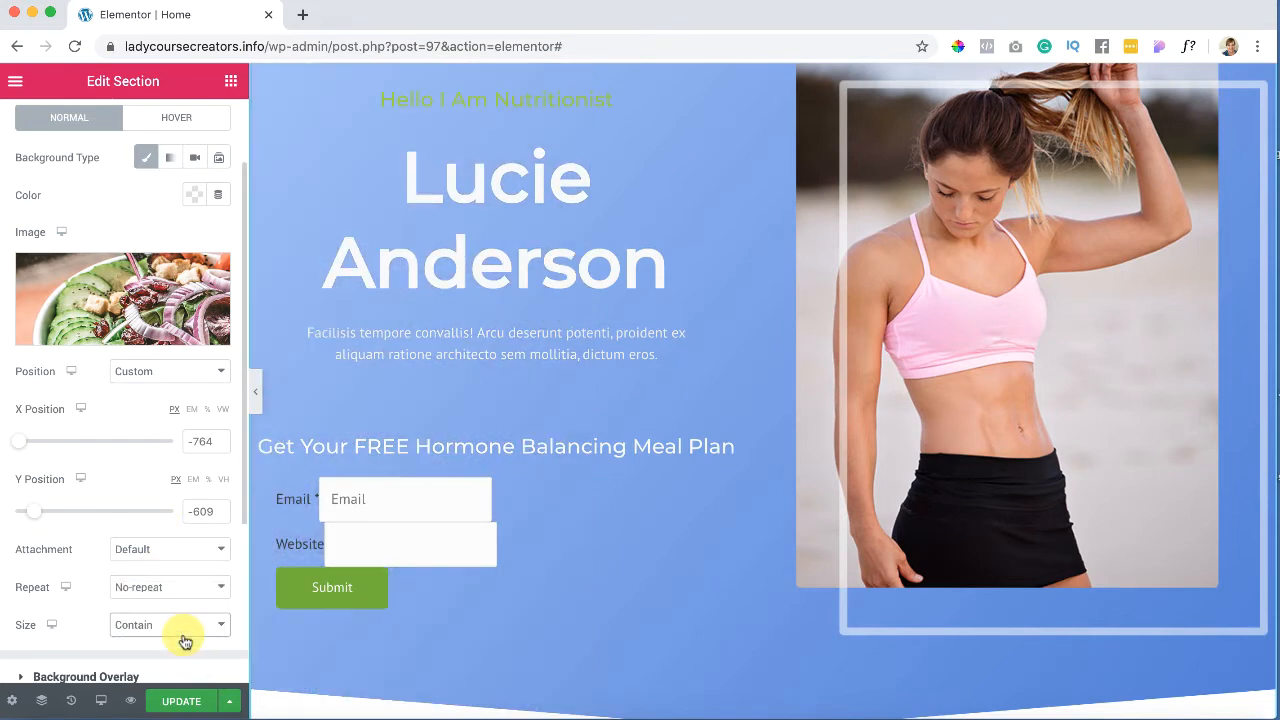
{"action": "scroll", "coordinate": [312, 462], "scroll_direction": "up", "scroll_amount": 1}
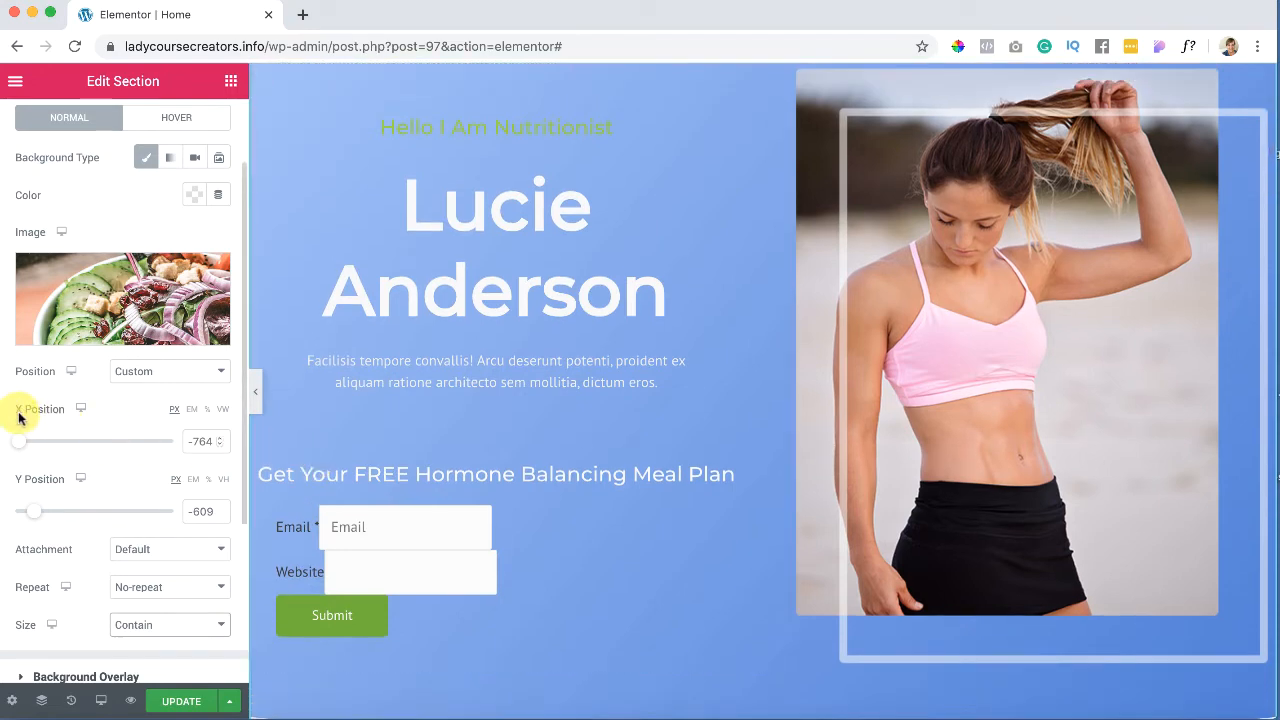
Step: Change the hero background image's position from Custom to Center Center
{"action": "left_click", "coordinate": [170, 376]}
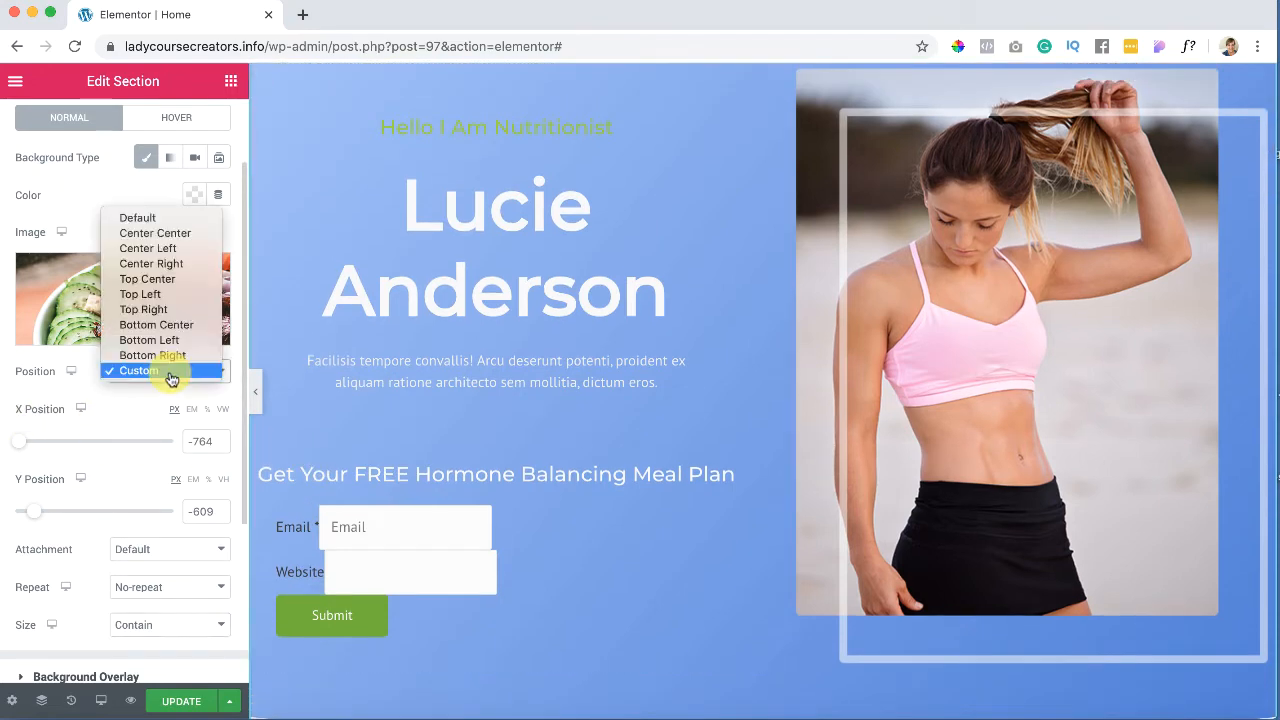
{"action": "left_click", "coordinate": [168, 234]}
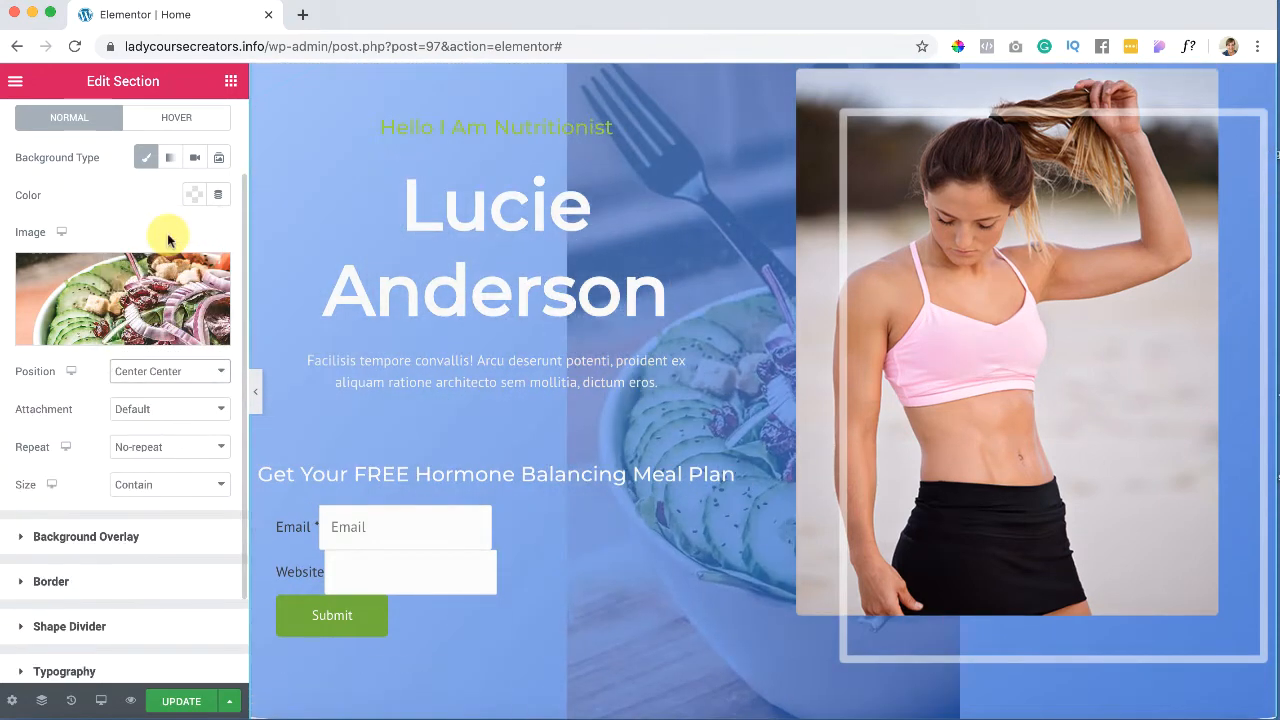
{"action": "scroll", "coordinate": [586, 394], "scroll_direction": "down", "scroll_amount": 1}
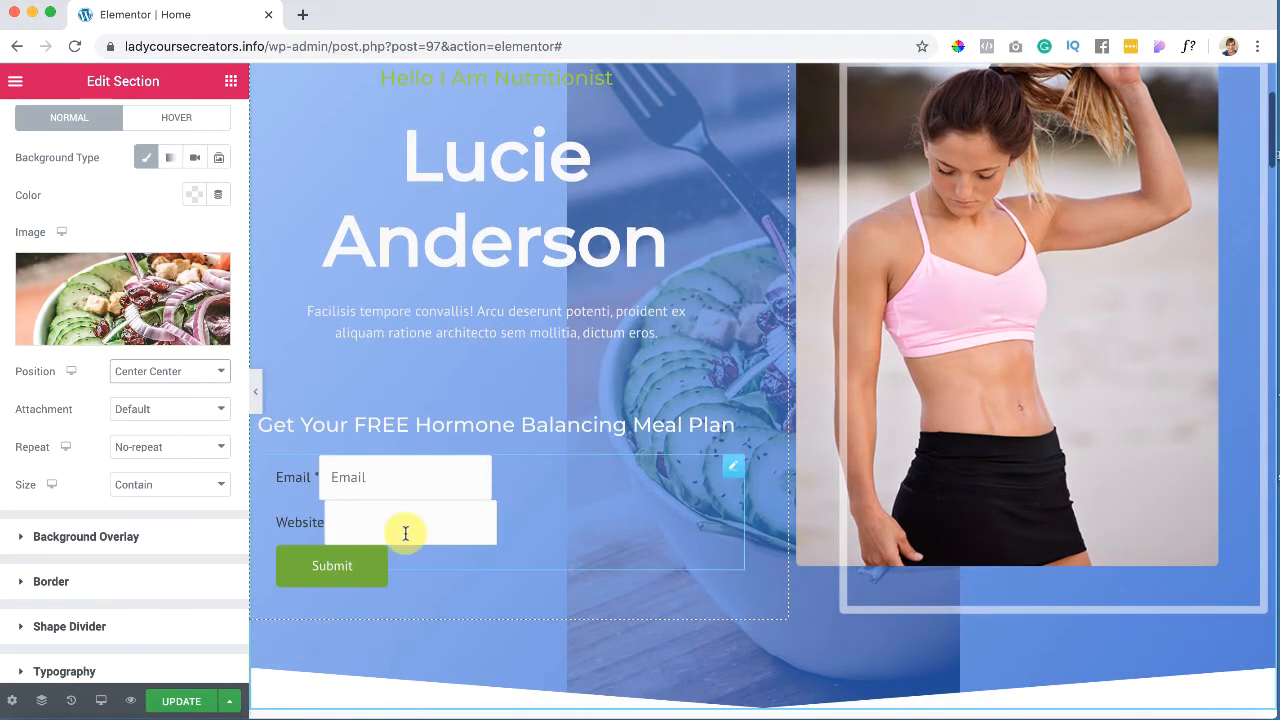
Step: Set the hero background image's size to Cover and check it across the section
{"action": "left_click", "coordinate": [192, 484]}
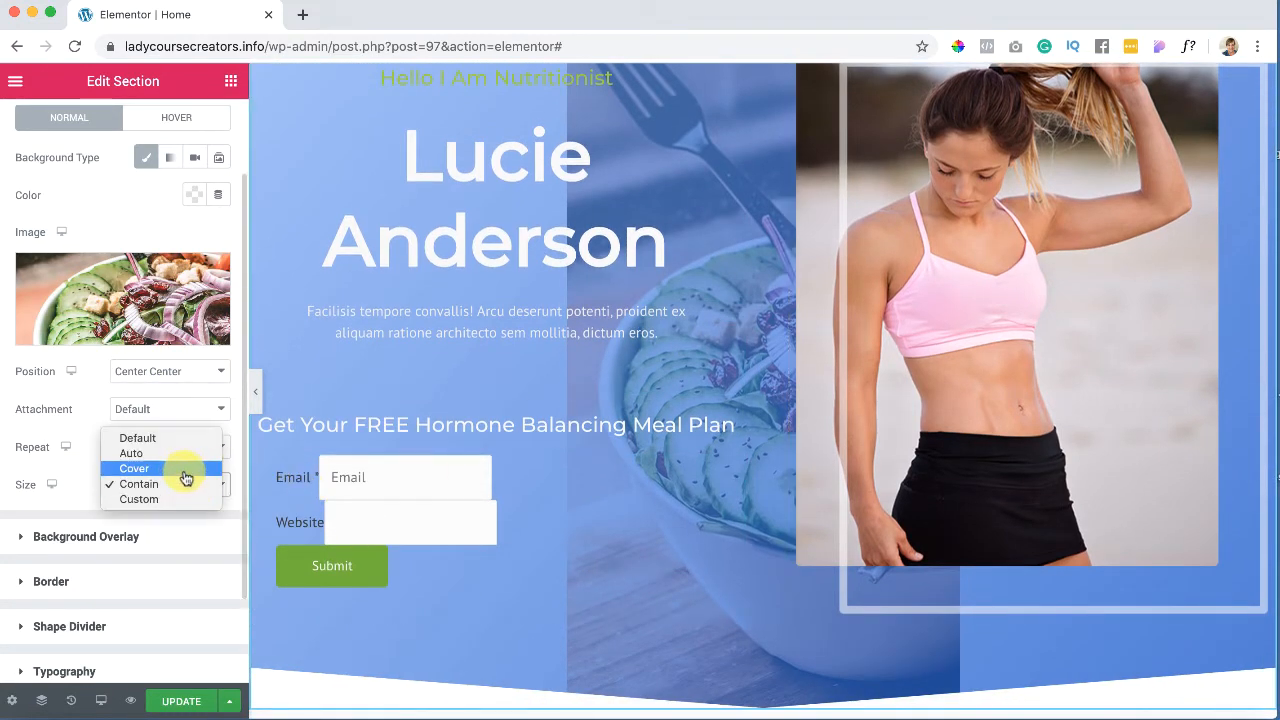
{"action": "left_click", "coordinate": [186, 468]}
{"action": "scroll", "coordinate": [443, 508], "scroll_direction": "up", "scroll_amount": 1}
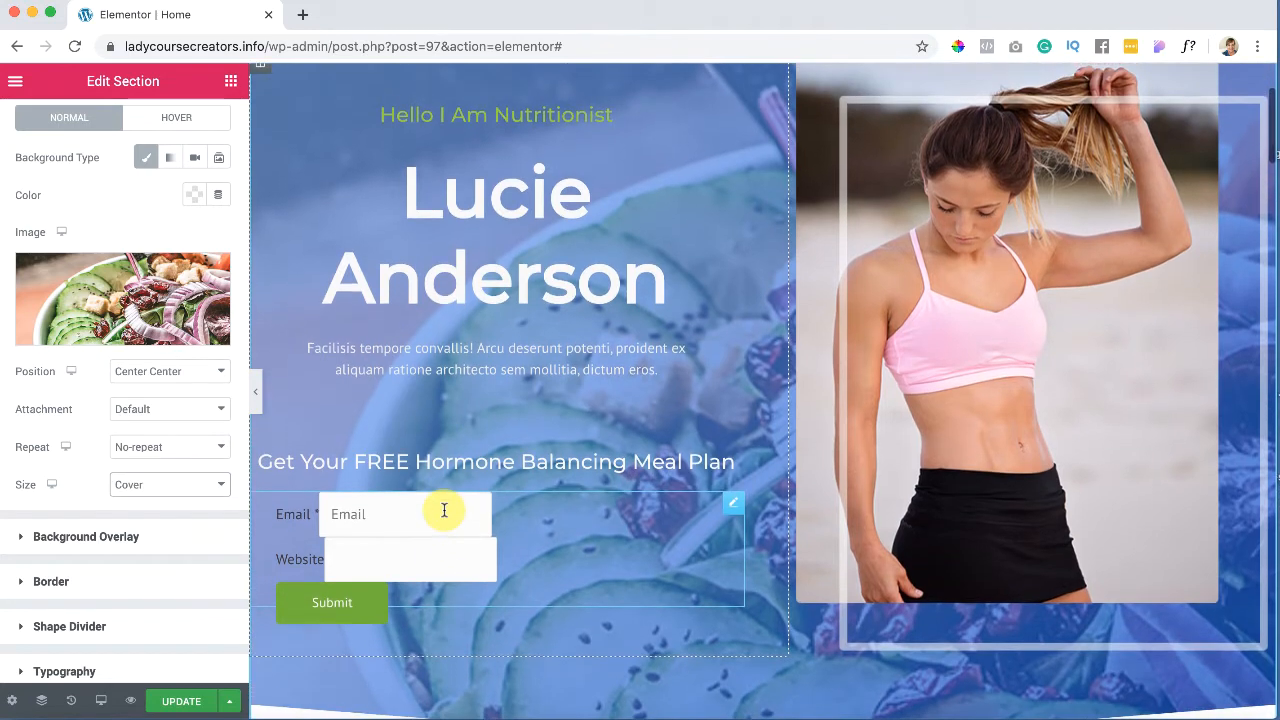
{"action": "scroll", "coordinate": [444, 510], "scroll_direction": "up", "scroll_amount": 1}
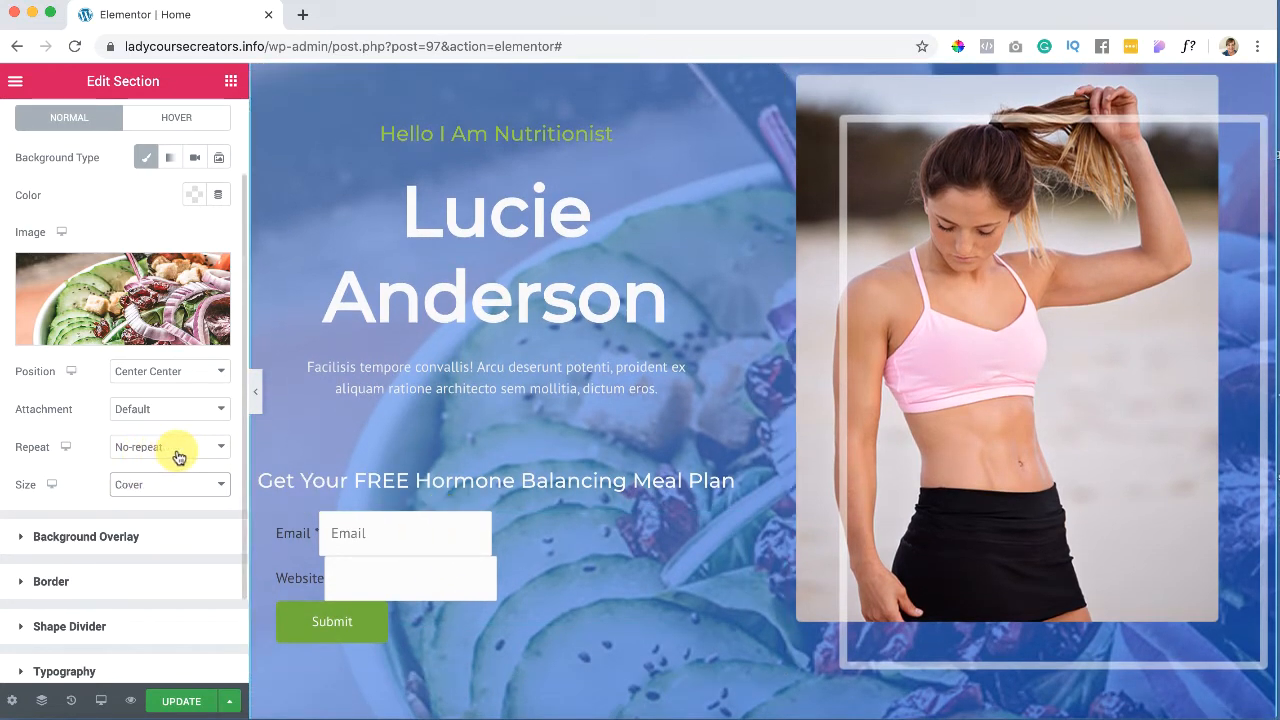
{"action": "scroll", "coordinate": [331, 451], "scroll_direction": "up", "scroll_amount": 5}
{"action": "scroll", "coordinate": [331, 451], "scroll_direction": "down", "scroll_amount": 2}
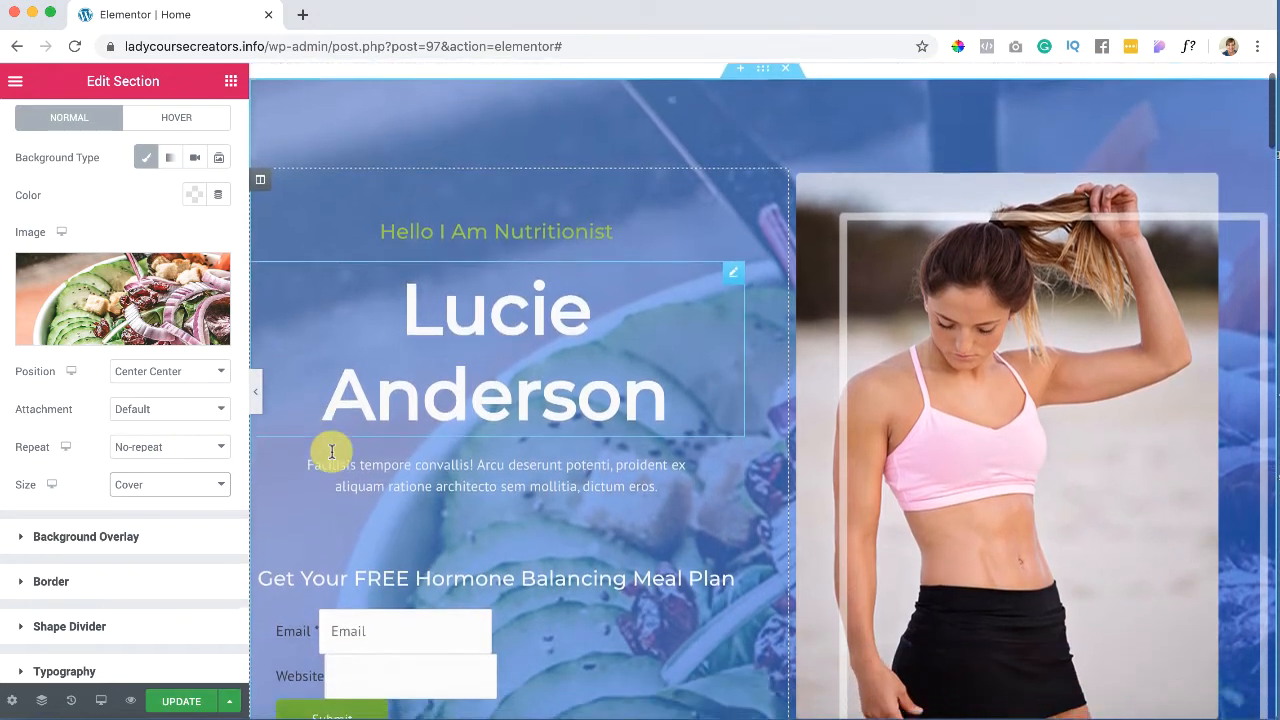
Step: Set the hero background image's Attachment option to Fixed
{"action": "scroll", "coordinate": [331, 451], "scroll_direction": "down", "scroll_amount": 2}
{"action": "scroll", "coordinate": [331, 451], "scroll_direction": "up", "scroll_amount": 2}
{"action": "left_click", "coordinate": [203, 513]}
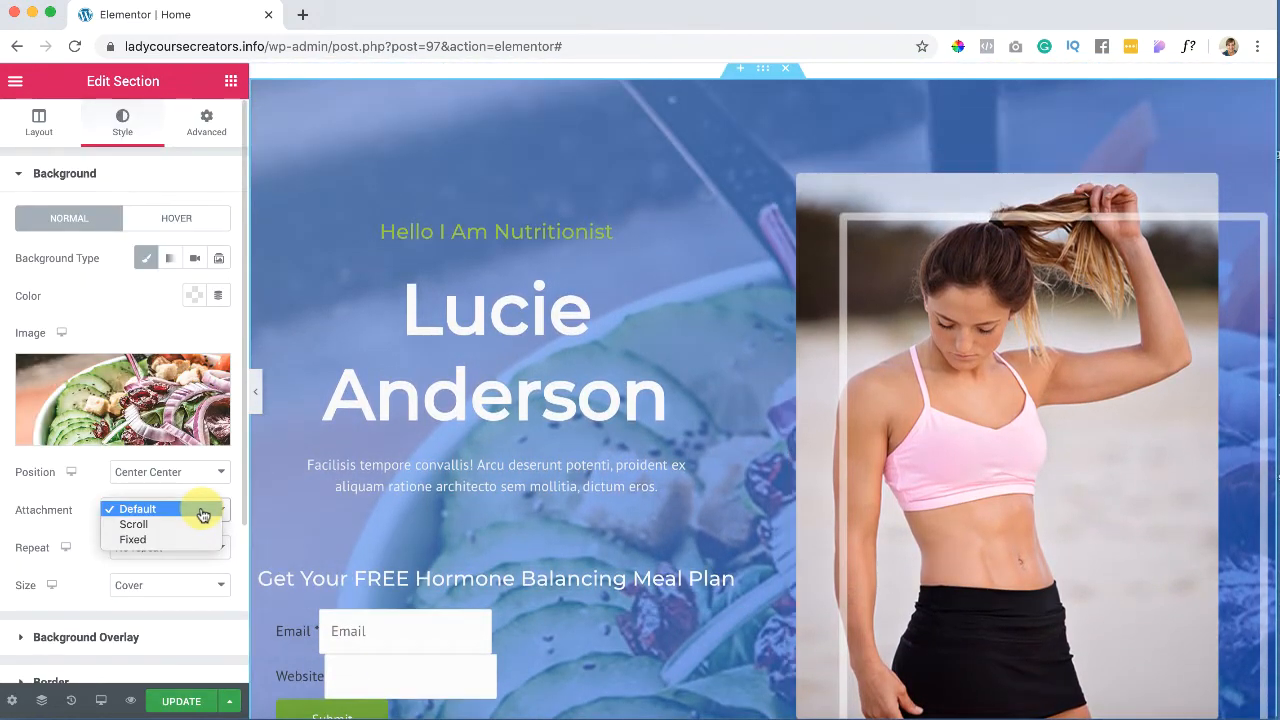
{"action": "left_click", "coordinate": [148, 541]}
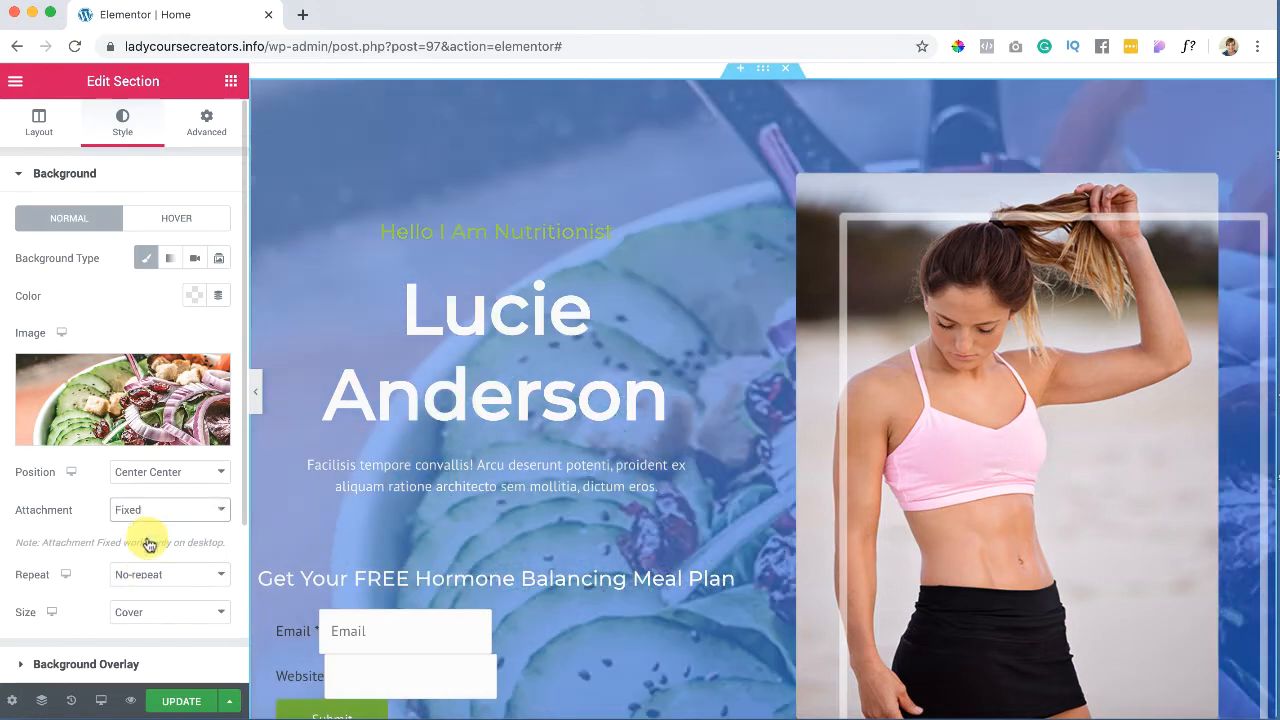
Step: Examine how the fixed hero background behaves while moving between the page header and the section below it
{"action": "scroll", "coordinate": [471, 586], "scroll_direction": "down", "scroll_amount": 3}
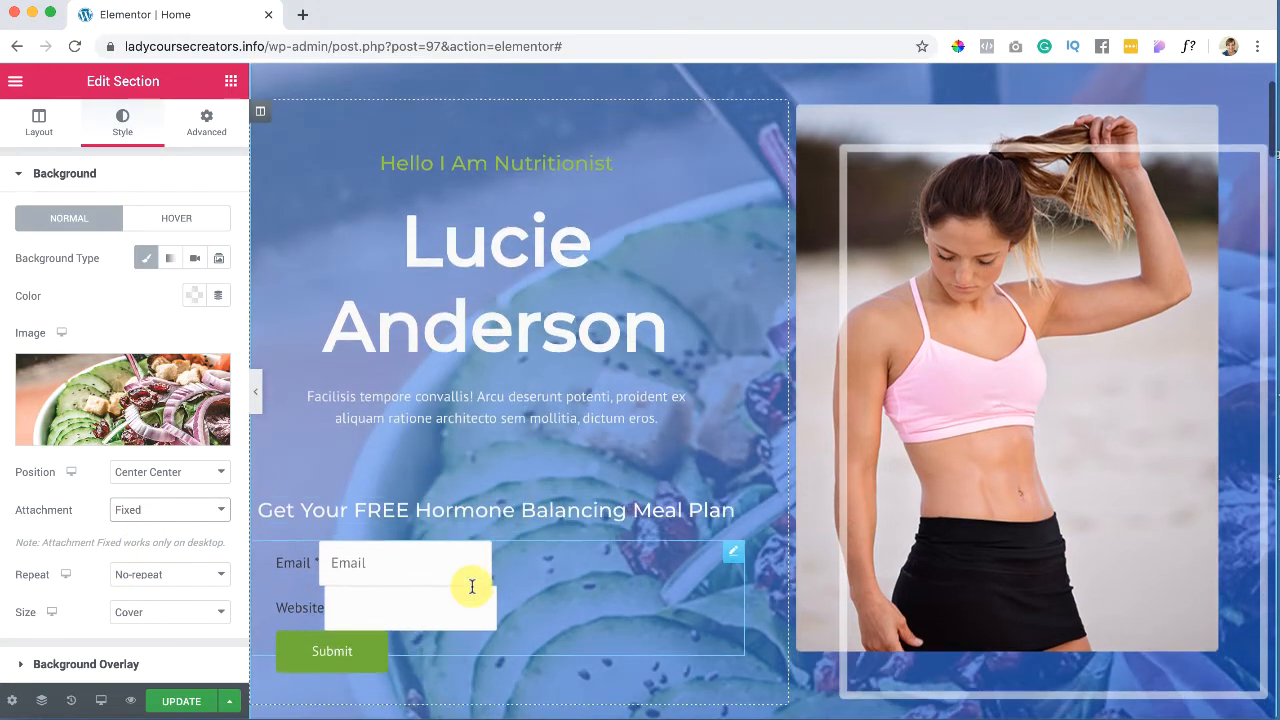
{"action": "scroll", "coordinate": [471, 586], "scroll_direction": "down", "scroll_amount": 5}
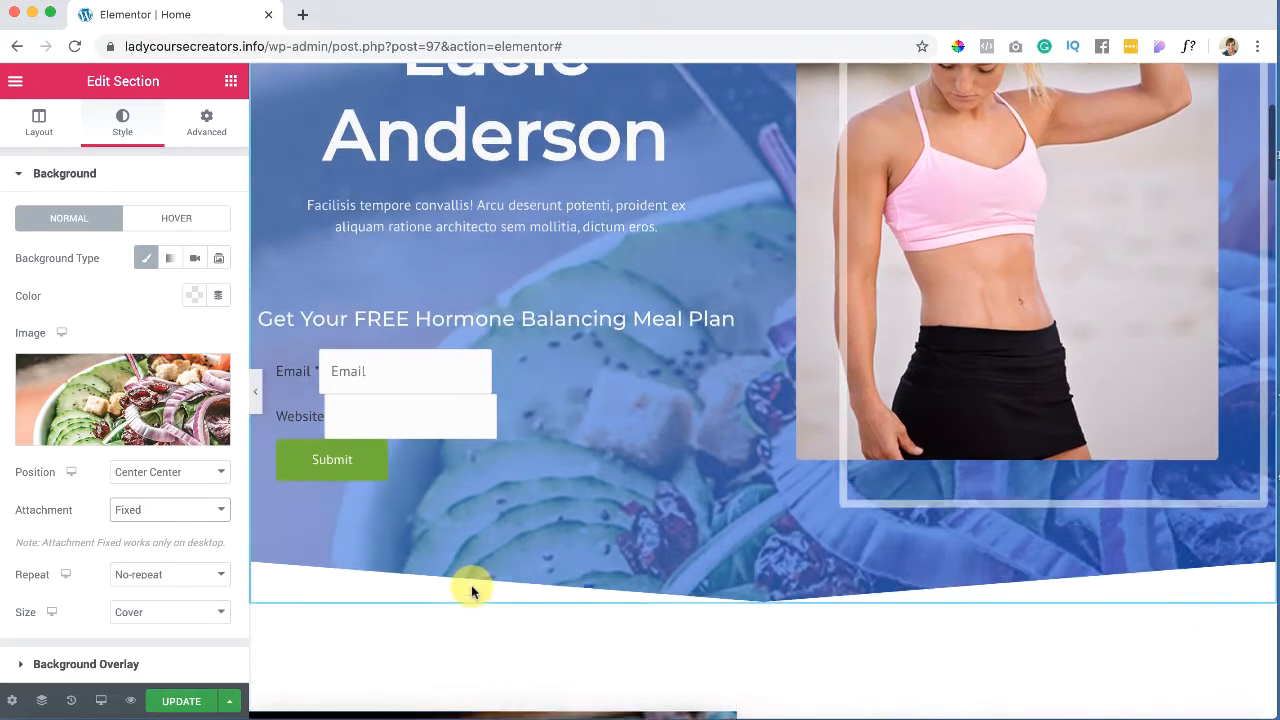
{"action": "scroll", "coordinate": [471, 591], "scroll_direction": "up", "scroll_amount": 8}
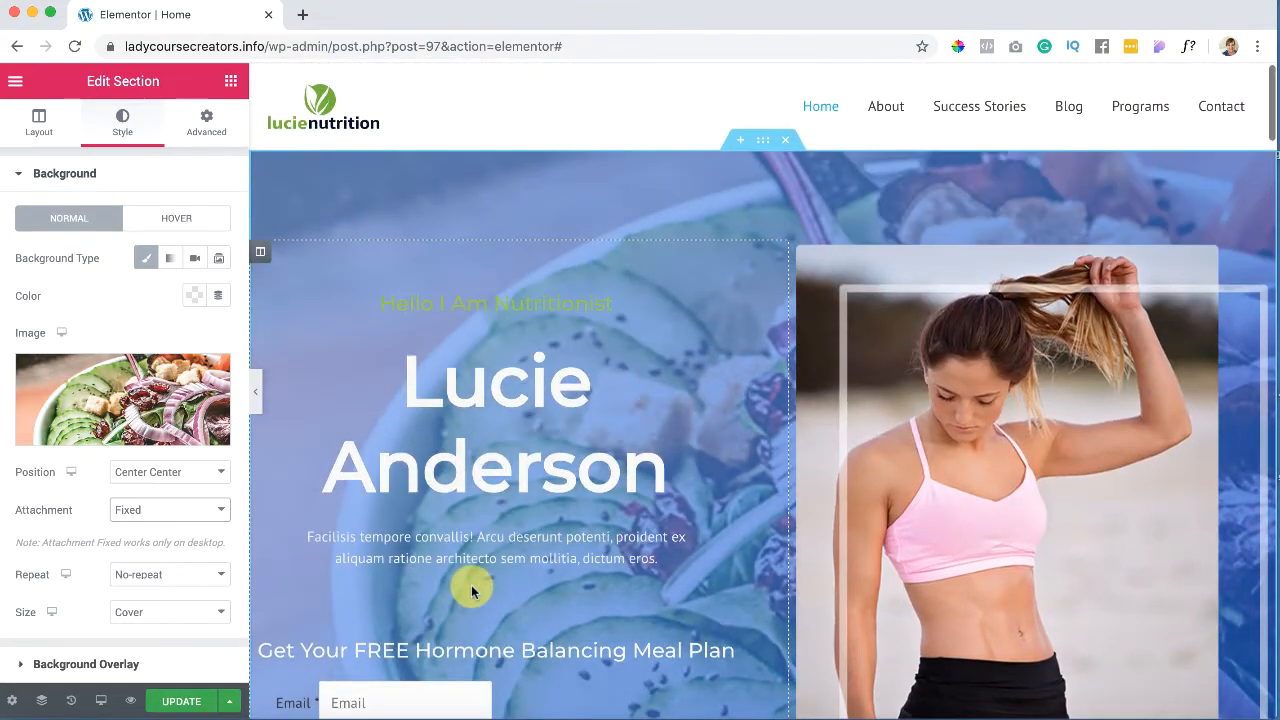
{"action": "scroll", "coordinate": [471, 591], "scroll_direction": "down", "scroll_amount": 1}
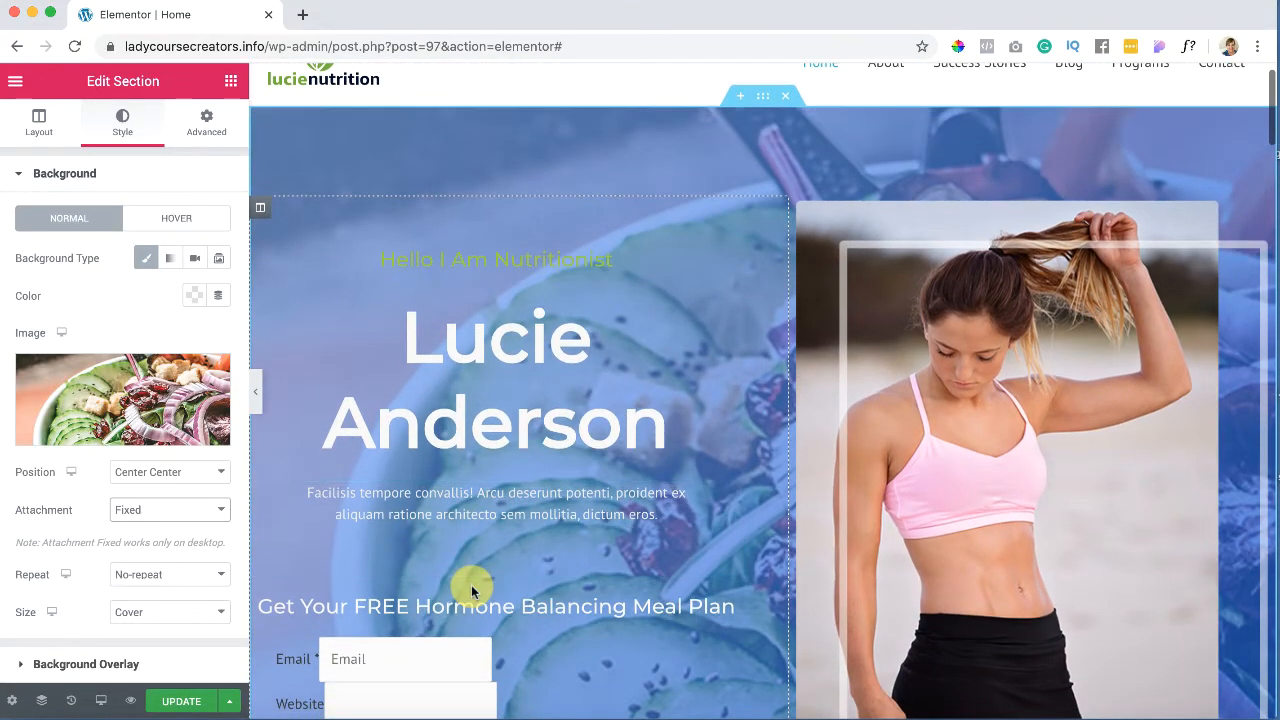
{"action": "scroll", "coordinate": [471, 591], "scroll_direction": "down", "scroll_amount": 1}
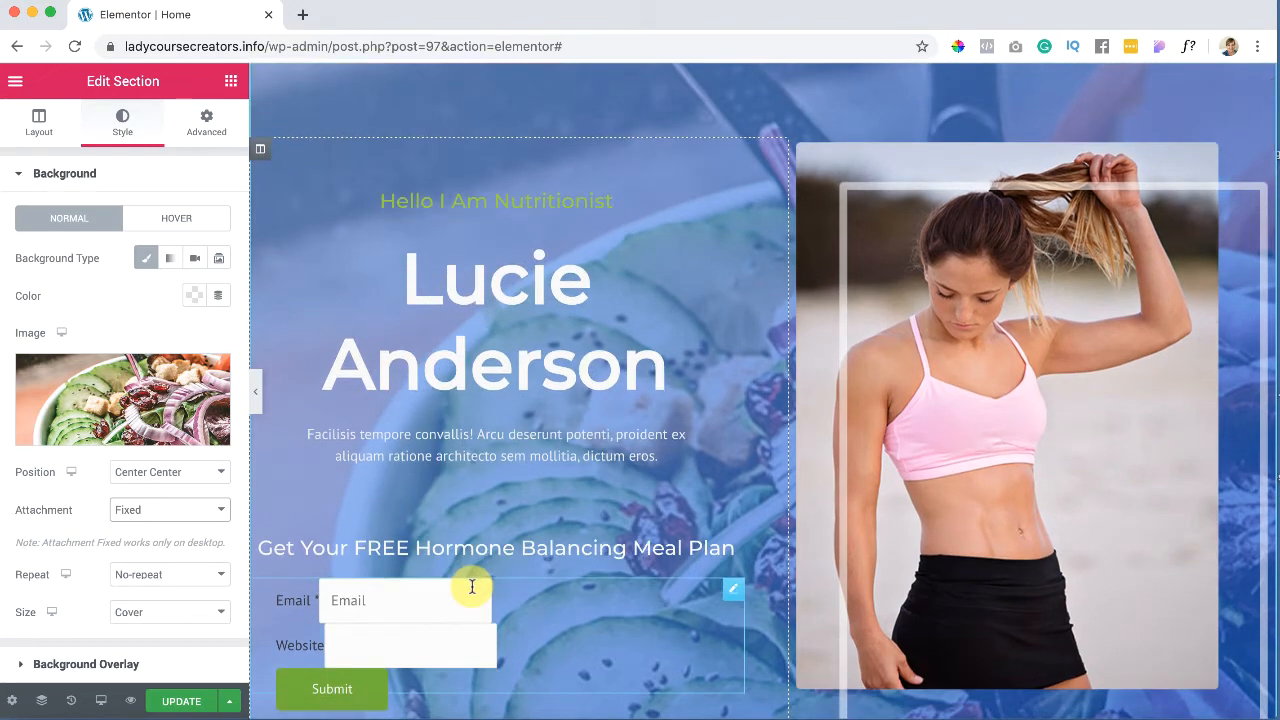
{"action": "scroll", "coordinate": [471, 587], "scroll_direction": "down", "scroll_amount": 4}
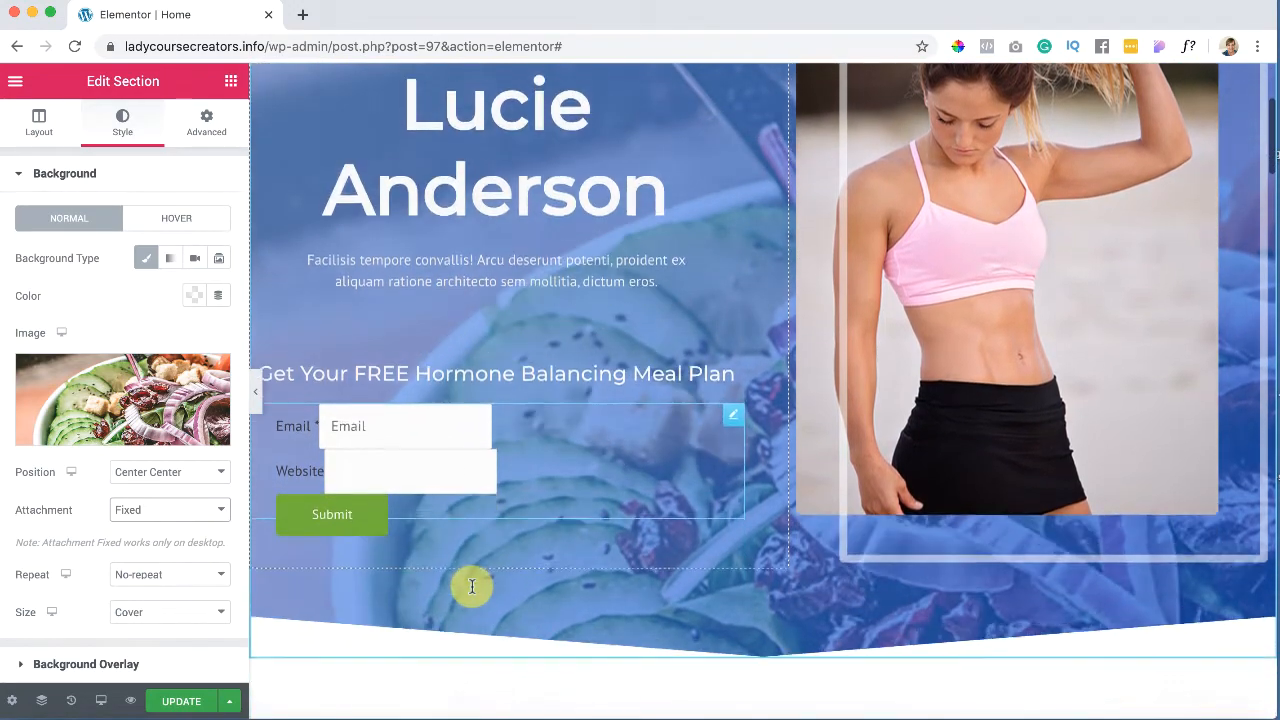
{"action": "scroll", "coordinate": [468, 587], "scroll_direction": "down", "scroll_amount": 1}
{"action": "scroll", "coordinate": [470, 589], "scroll_direction": "up", "scroll_amount": 5}
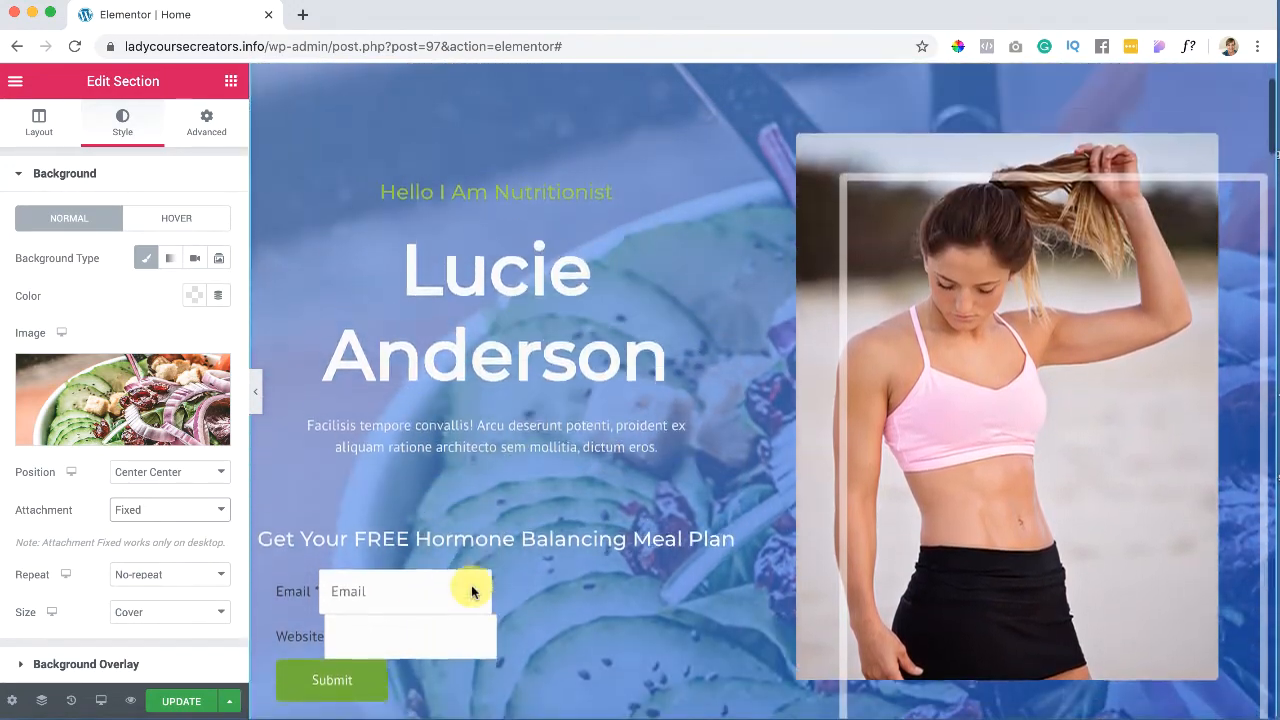
{"action": "scroll", "coordinate": [472, 591], "scroll_direction": "up", "scroll_amount": 2}
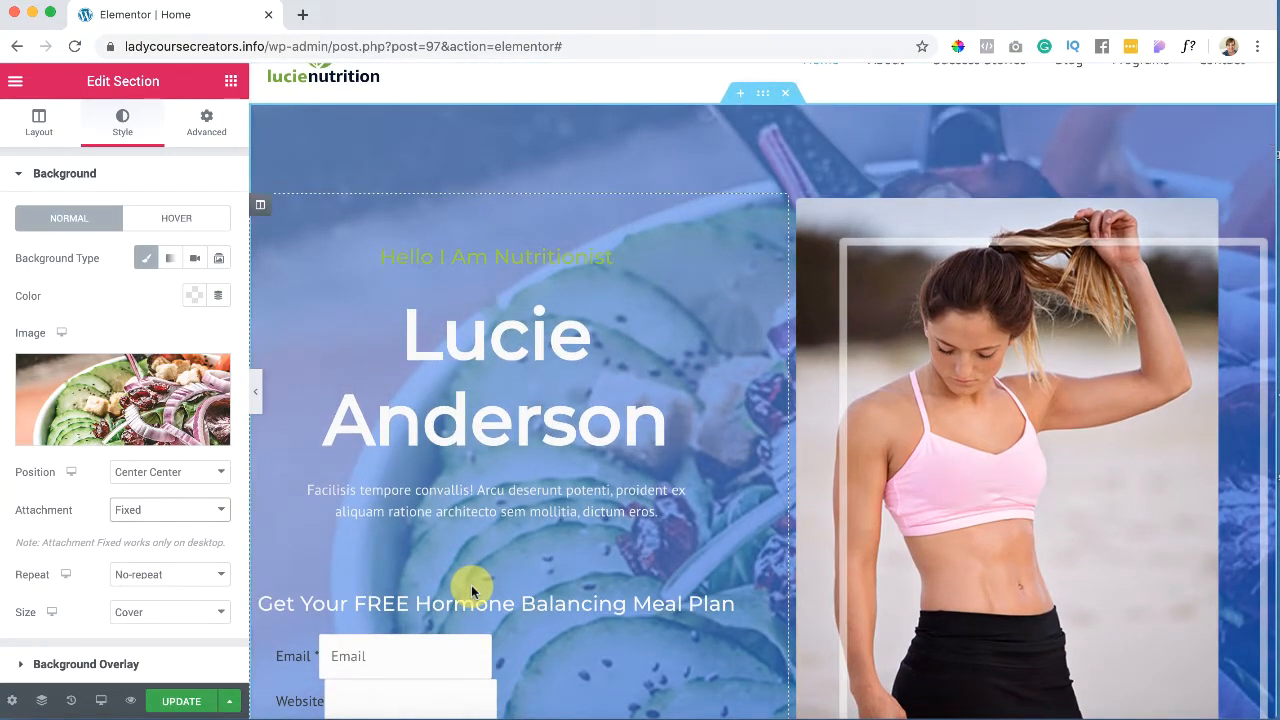
{"action": "scroll", "coordinate": [472, 591], "scroll_direction": "down", "scroll_amount": 8}
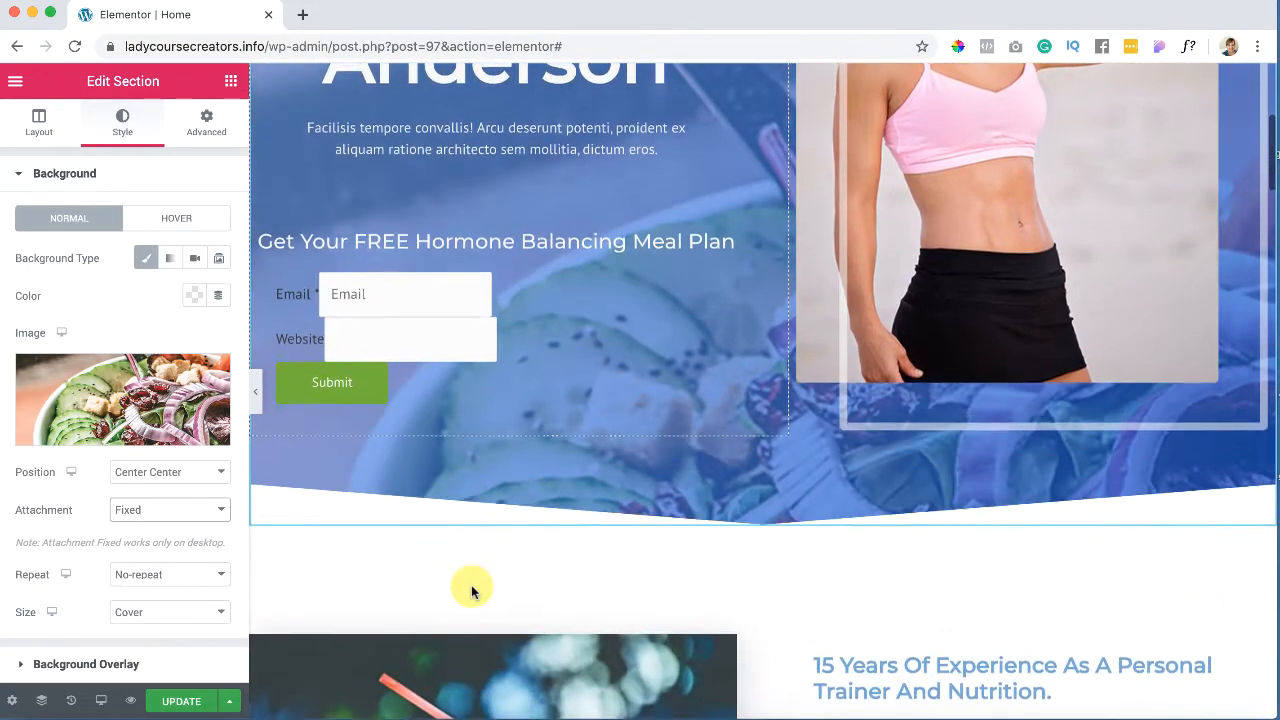
{"action": "scroll", "coordinate": [472, 591], "scroll_direction": "down", "scroll_amount": 5}
{"action": "scroll", "coordinate": [472, 591], "scroll_direction": "up", "scroll_amount": 14}
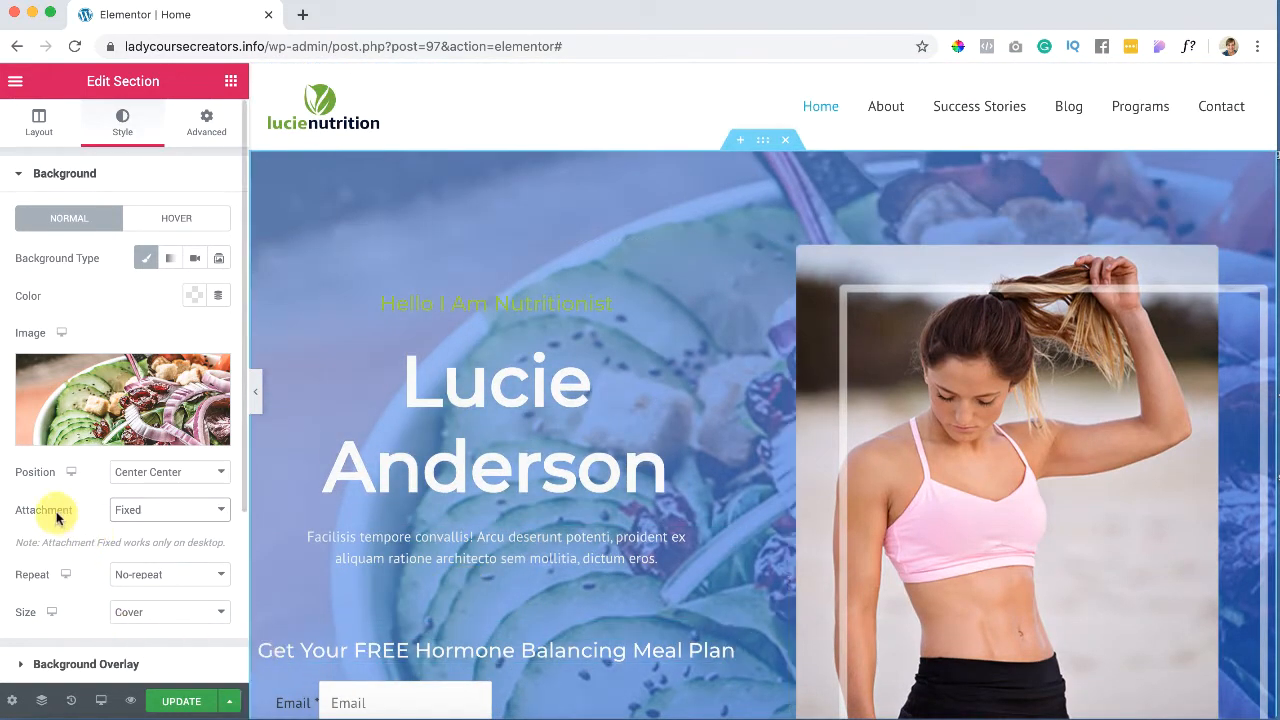
Step: Save the homepage with its updated hero background settings
{"action": "scroll", "coordinate": [166, 578], "scroll_direction": "down", "scroll_amount": 3}
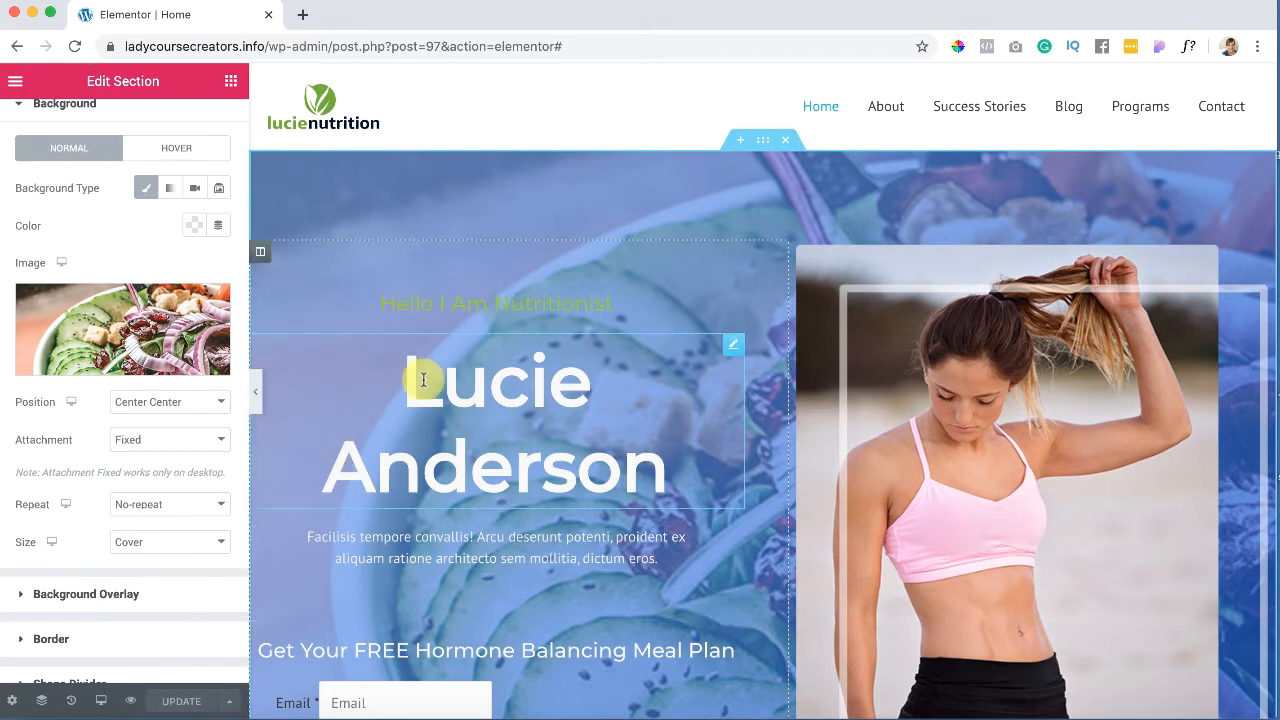
{"action": "scroll", "coordinate": [443, 423], "scroll_direction": "down", "scroll_amount": 1}
{"action": "scroll", "coordinate": [445, 420], "scroll_direction": "up", "scroll_amount": 1}
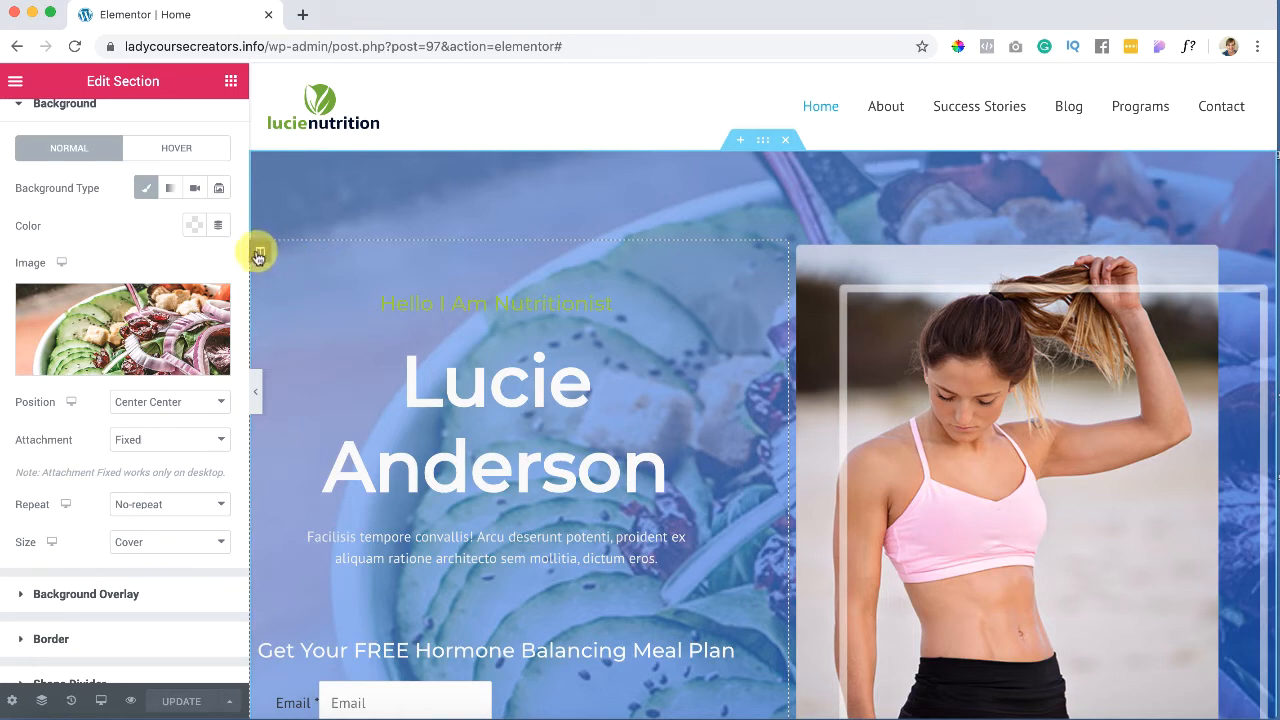
Step: Select the hero section's text column and widen it so the name heading fits on one line
{"action": "left_click", "coordinate": [261, 252]}
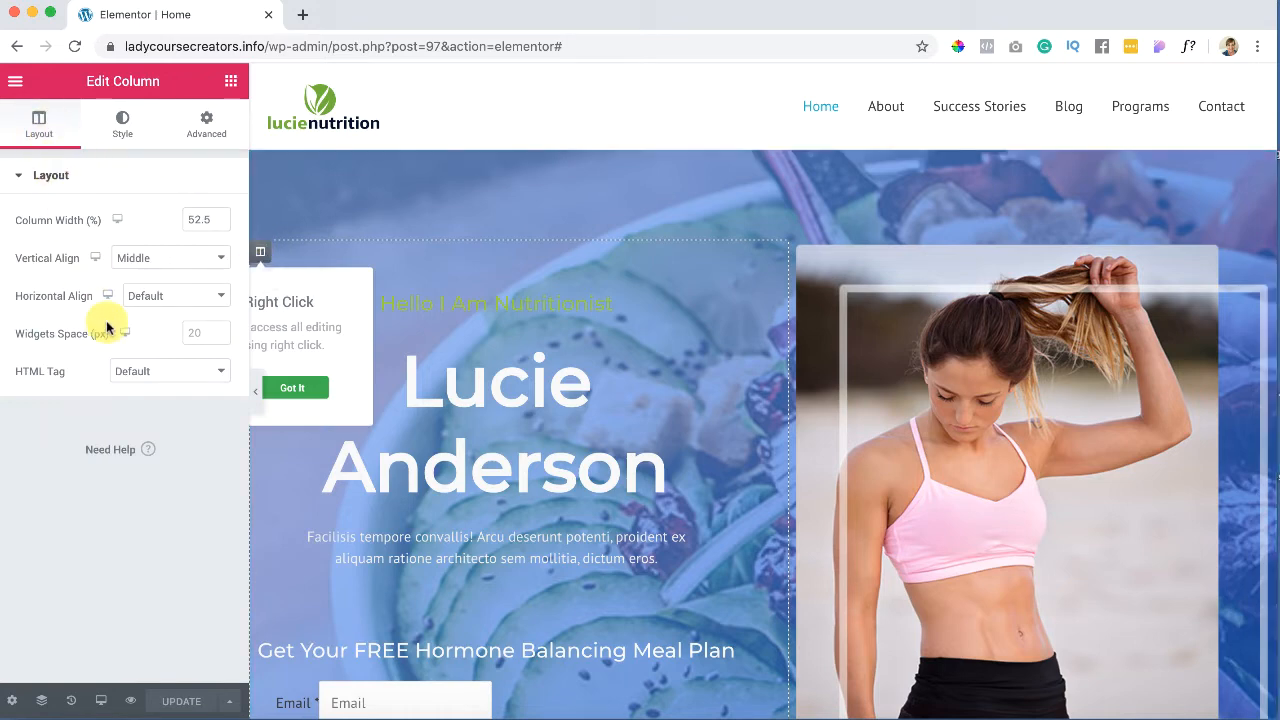
{"action": "left_click_drag", "start_coordinate": [789, 422], "coordinate": [869, 426]}
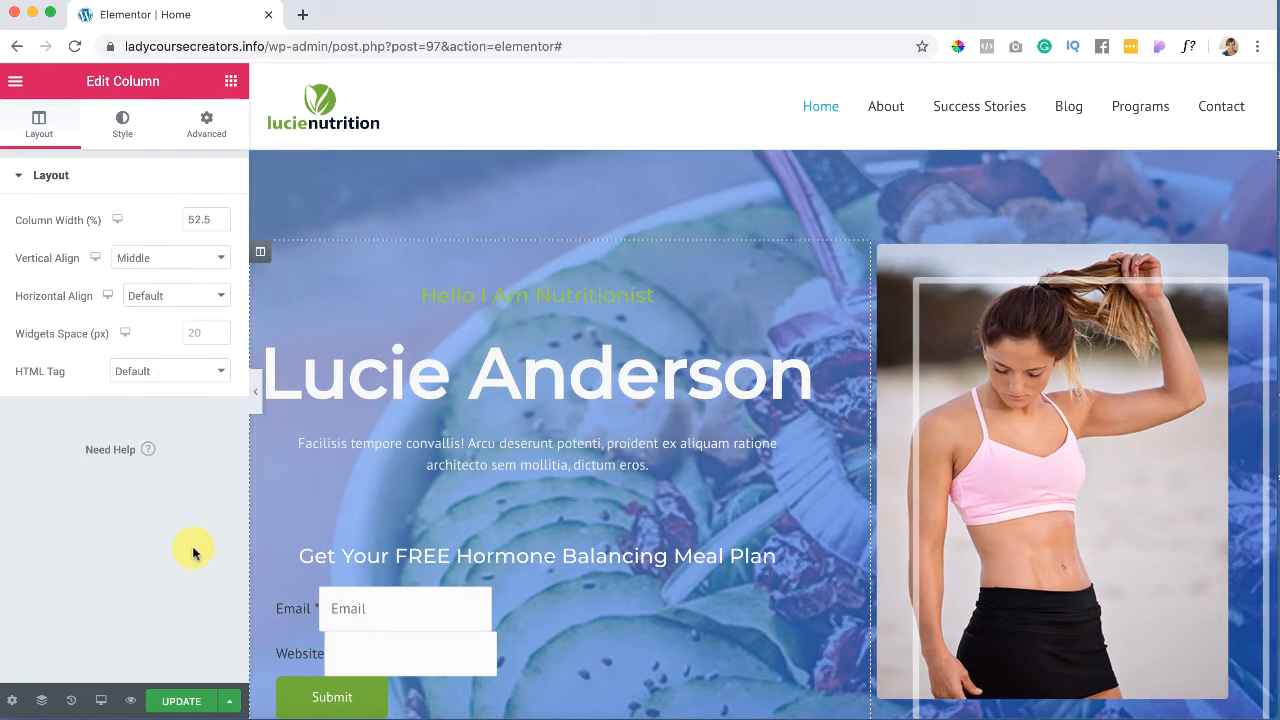
Step: Open the style settings of the hero section's text column
{"action": "left_click_drag", "start_coordinate": [86, 80], "coordinate": [160, 80]}
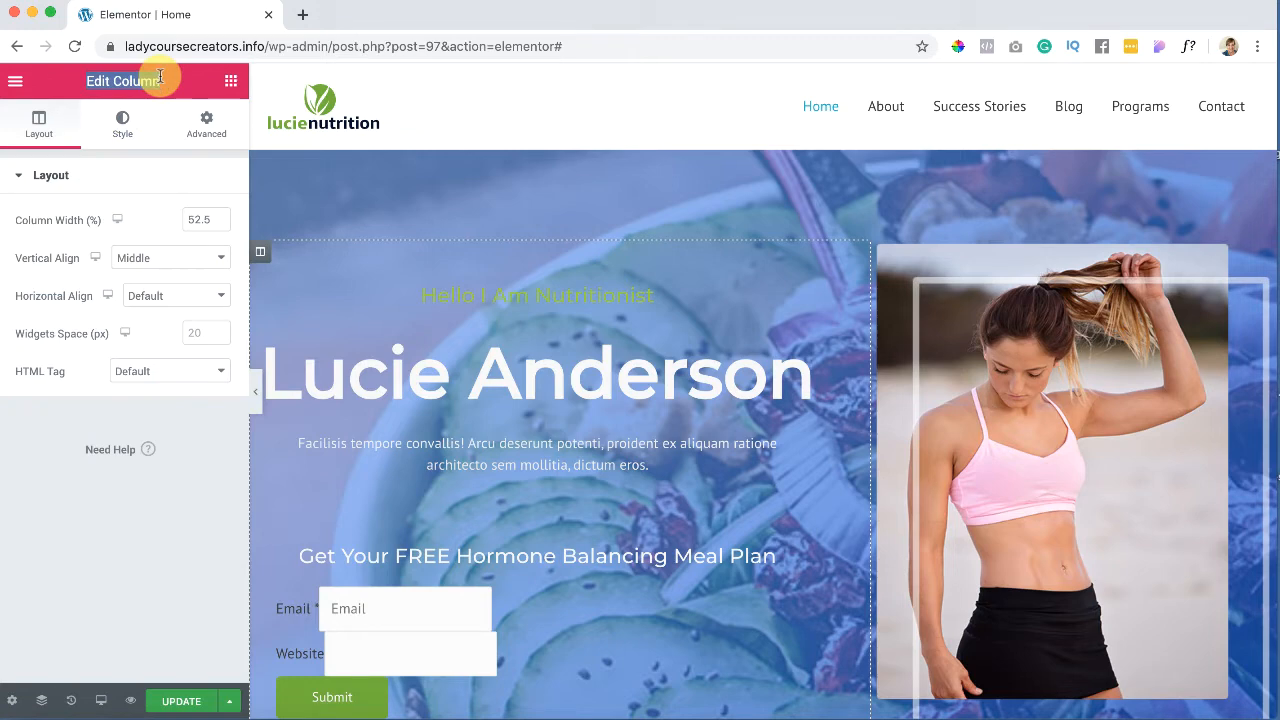
{"action": "left_click", "coordinate": [124, 124]}
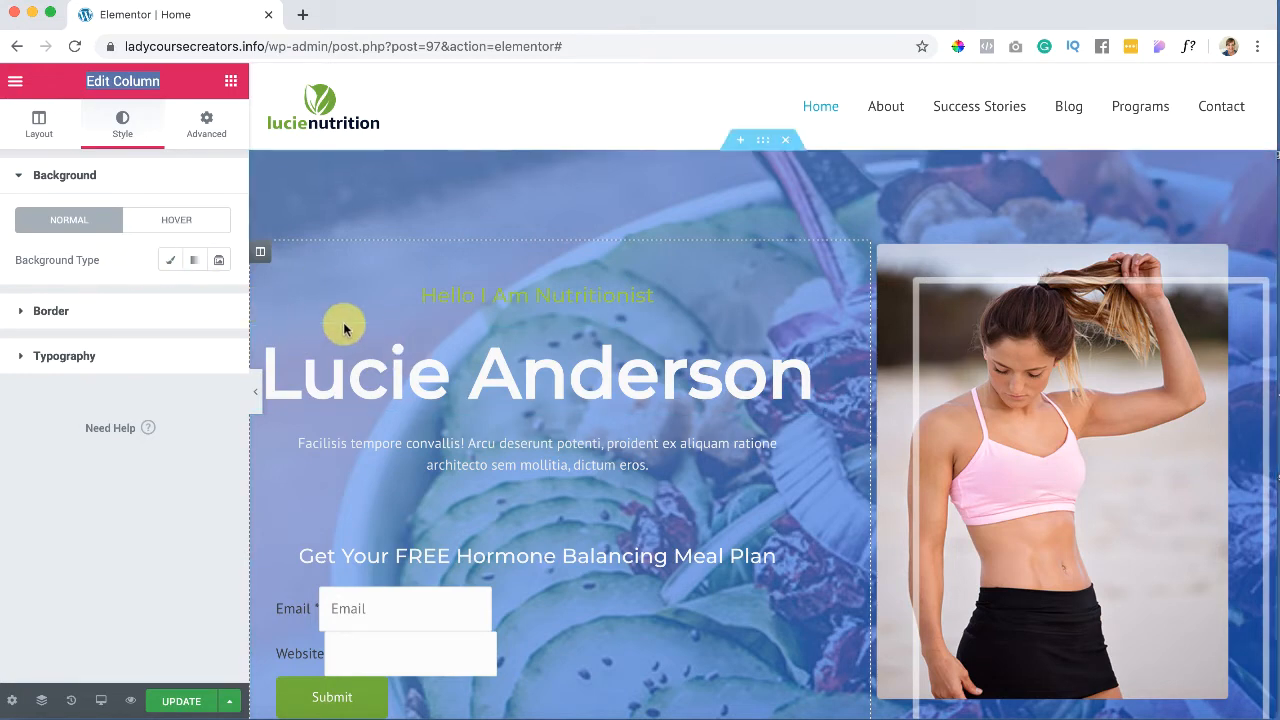
{"action": "scroll", "coordinate": [390, 463], "scroll_direction": "down", "scroll_amount": 1}
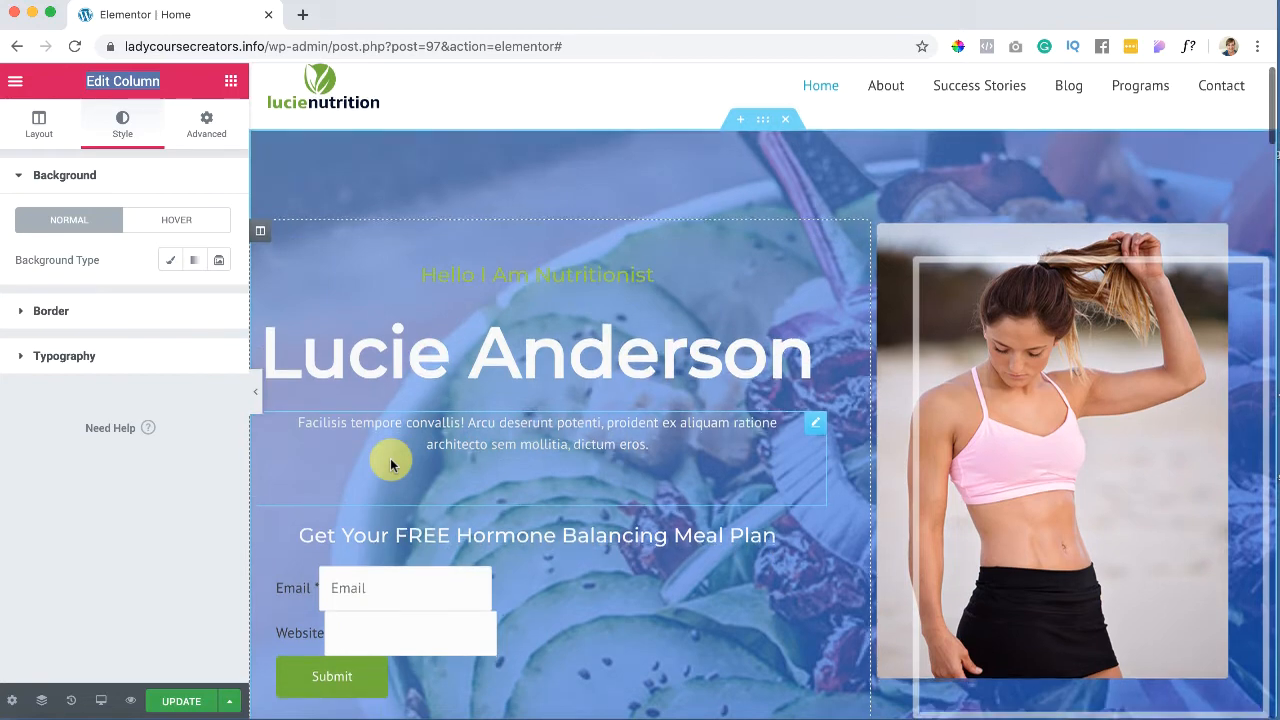
Step: Try a solid border in dark red #921111 on the hero section's text column
{"action": "scroll", "coordinate": [388, 459], "scroll_direction": "up", "scroll_amount": 1}
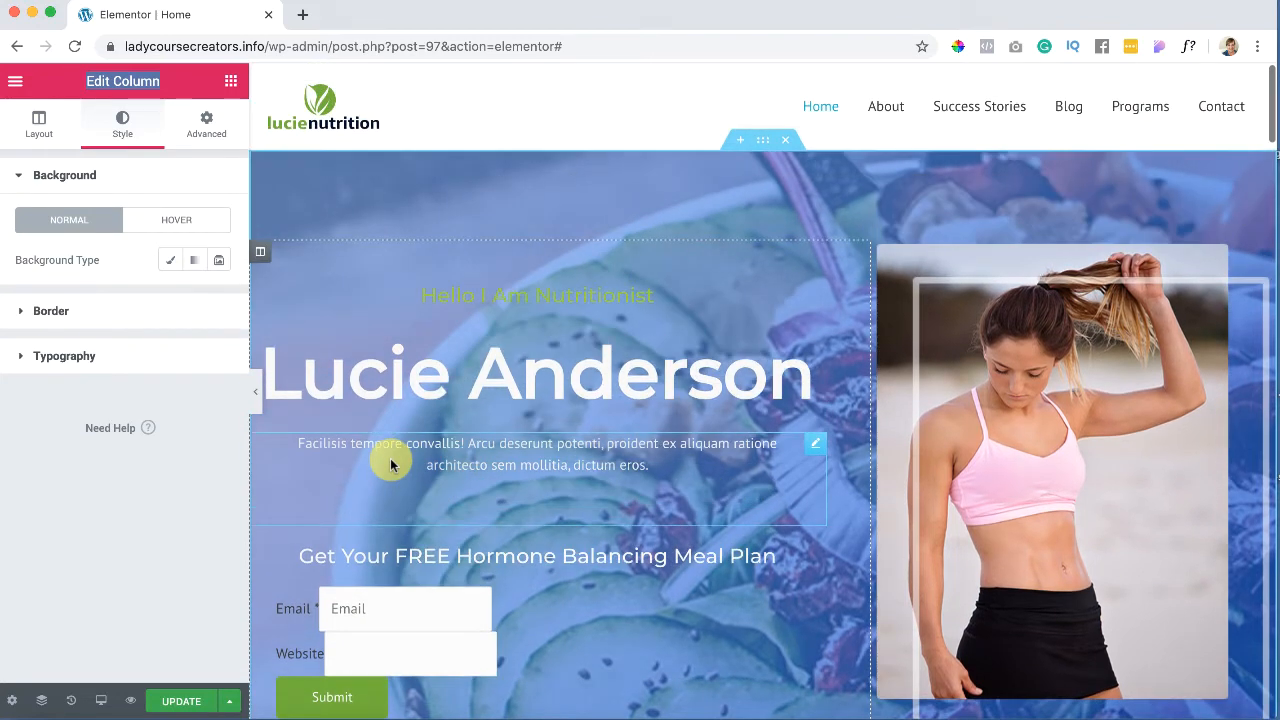
{"action": "left_click", "coordinate": [21, 313]}
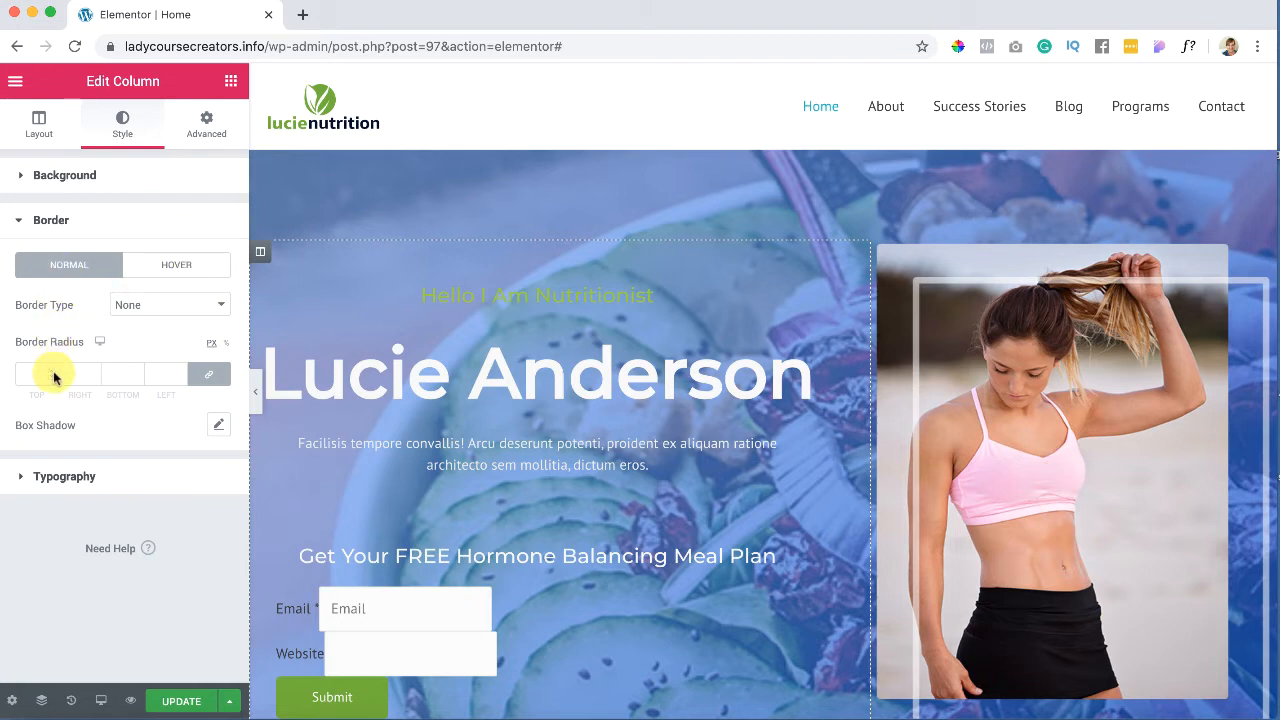
{"action": "left_click", "coordinate": [172, 307]}
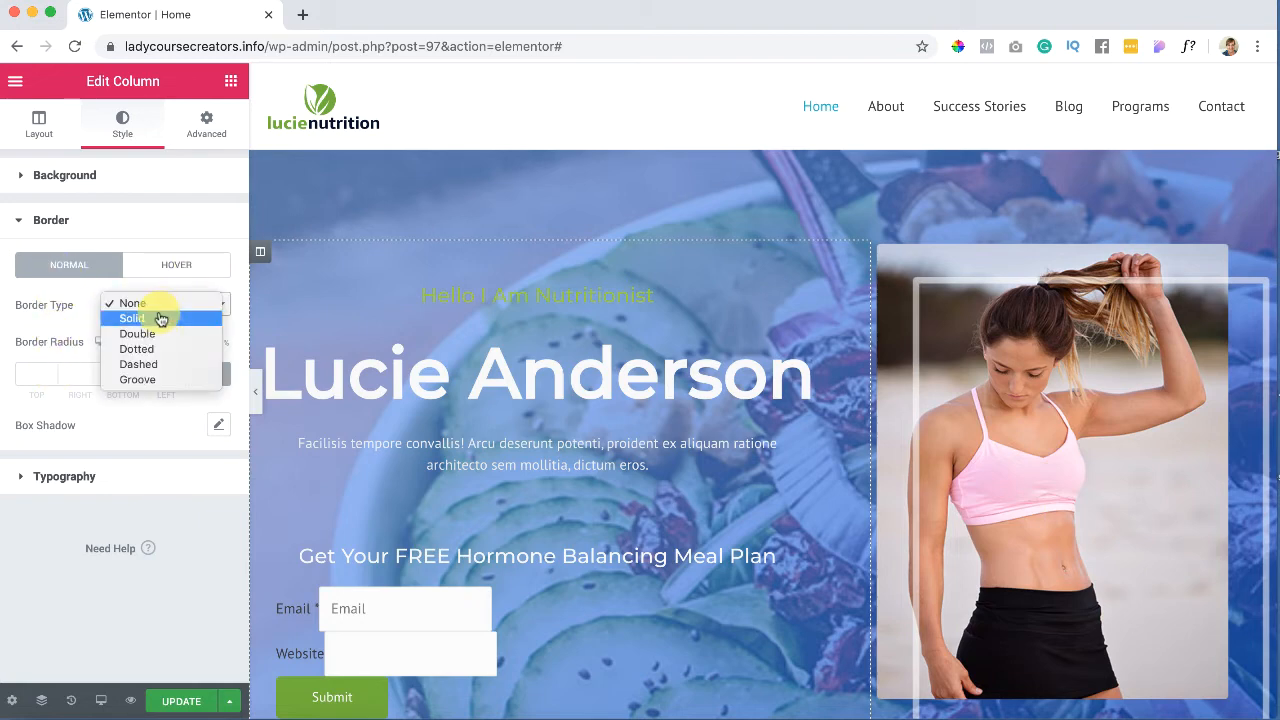
{"action": "left_click", "coordinate": [163, 315]}
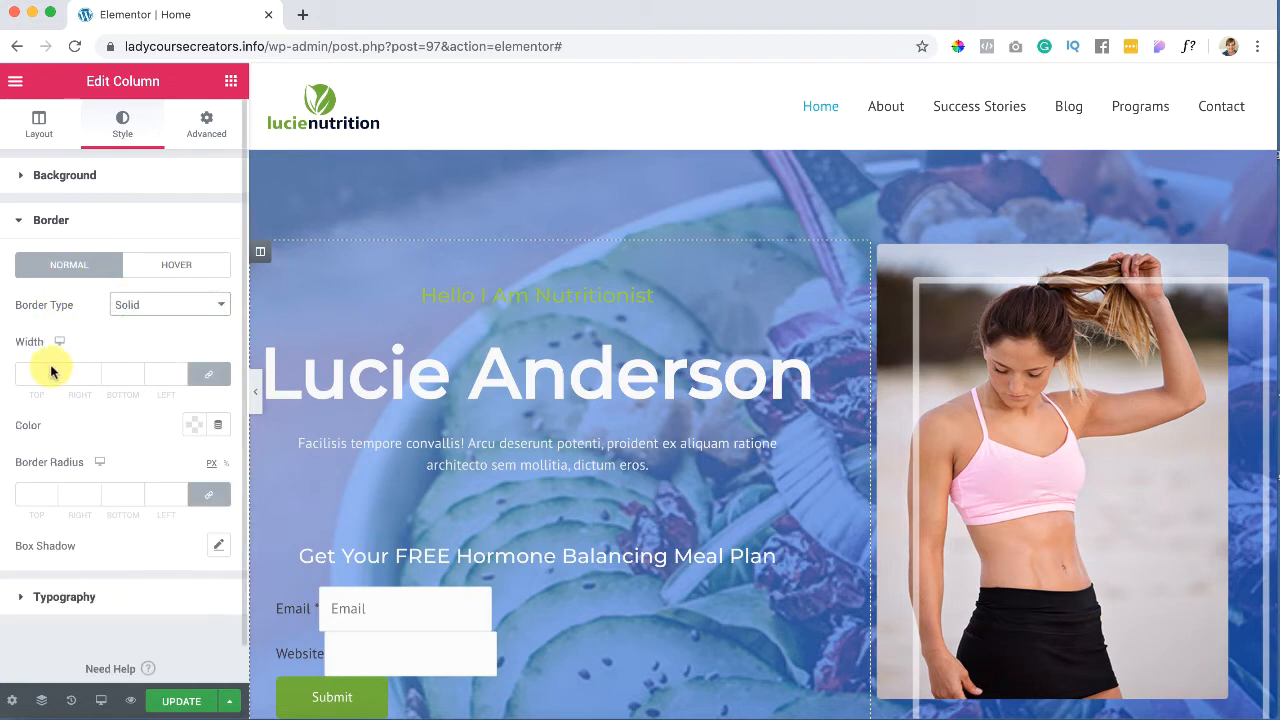
{"action": "left_click", "coordinate": [200, 430]}
{"action": "left_click", "coordinate": [283, 235]}
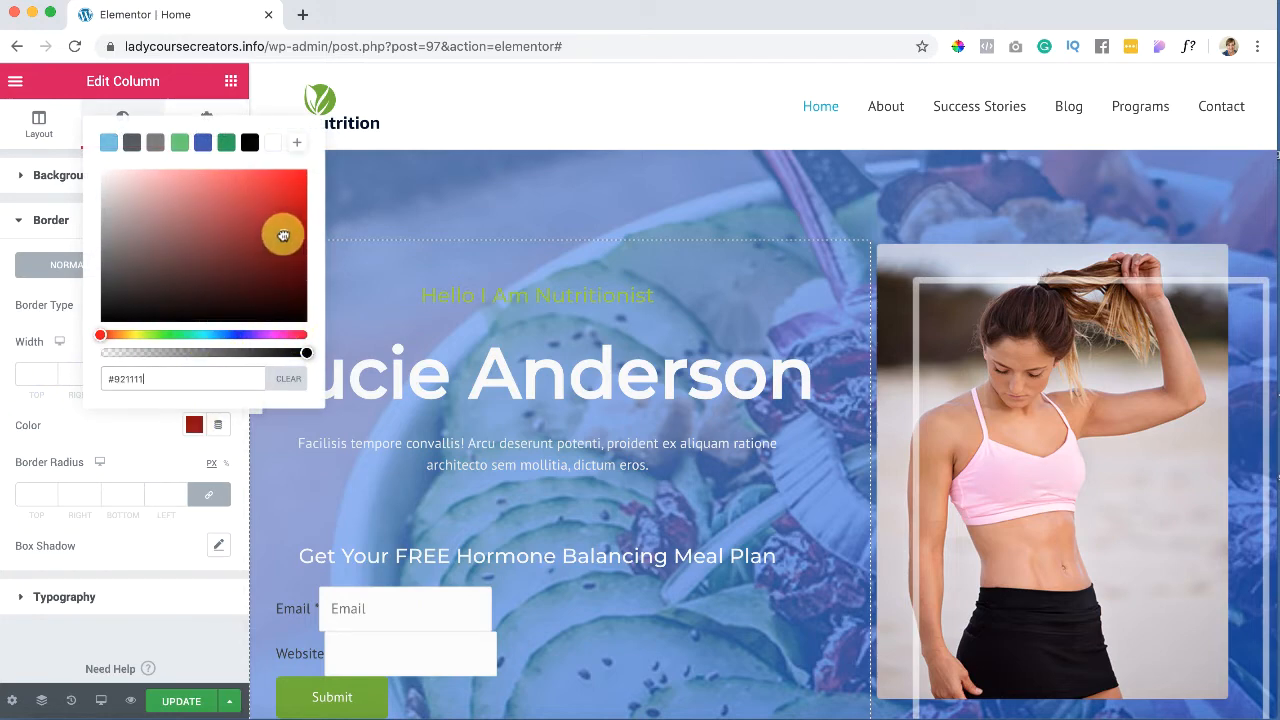
{"action": "left_click", "coordinate": [84, 390]}
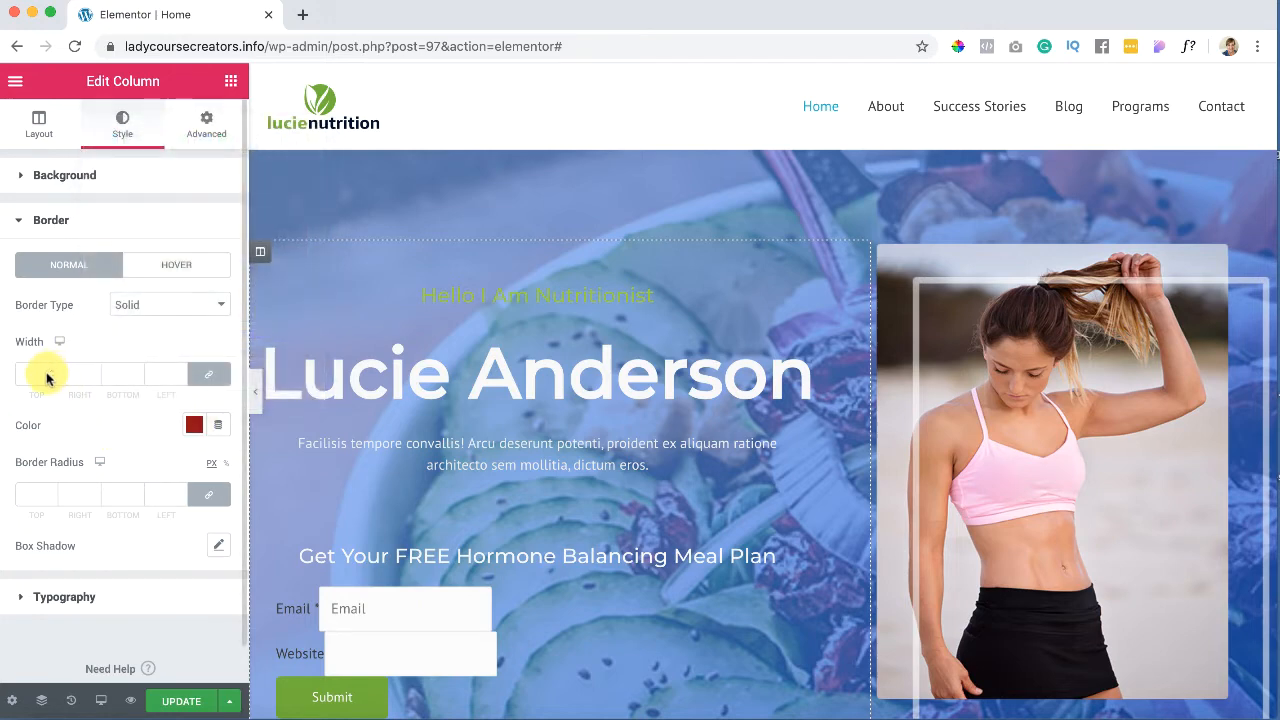
Step: Try a border width of 7 px on all sides of the text column, and reset its border type to None
{"action": "left_click", "coordinate": [50, 370]}
{"action": "left_click", "coordinate": [50, 370]}
{"action": "left_click", "coordinate": [50, 370]}
{"action": "left_click", "coordinate": [50, 370]}
{"action": "left_click", "coordinate": [50, 370]}
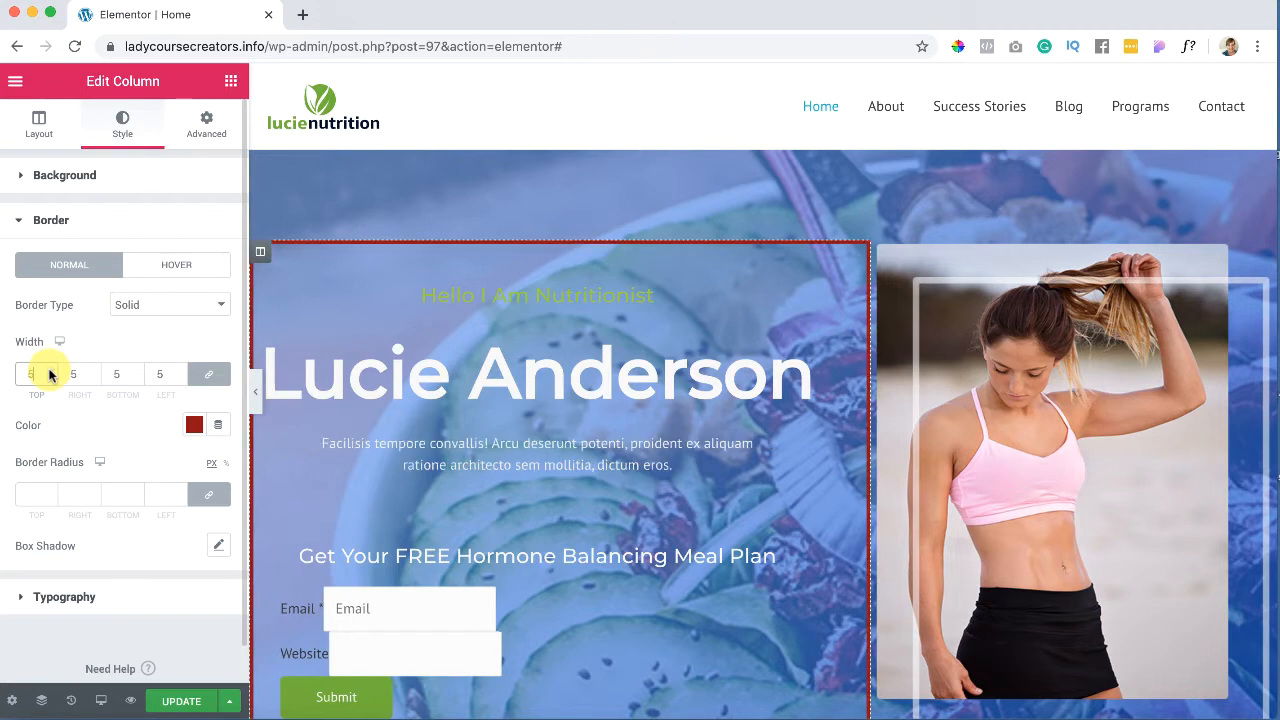
{"action": "left_click", "coordinate": [50, 370]}
{"action": "left_click", "coordinate": [50, 370]}
{"action": "left_click", "coordinate": [212, 300]}
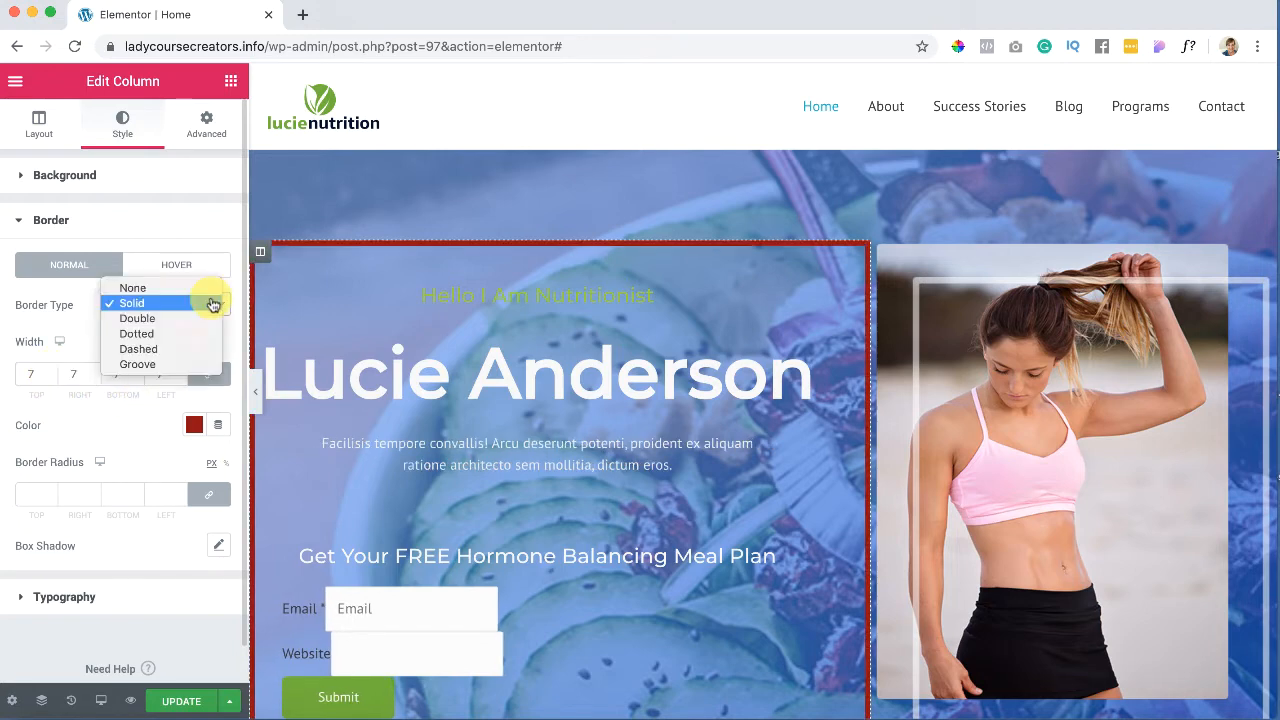
{"action": "left_click", "coordinate": [190, 286]}
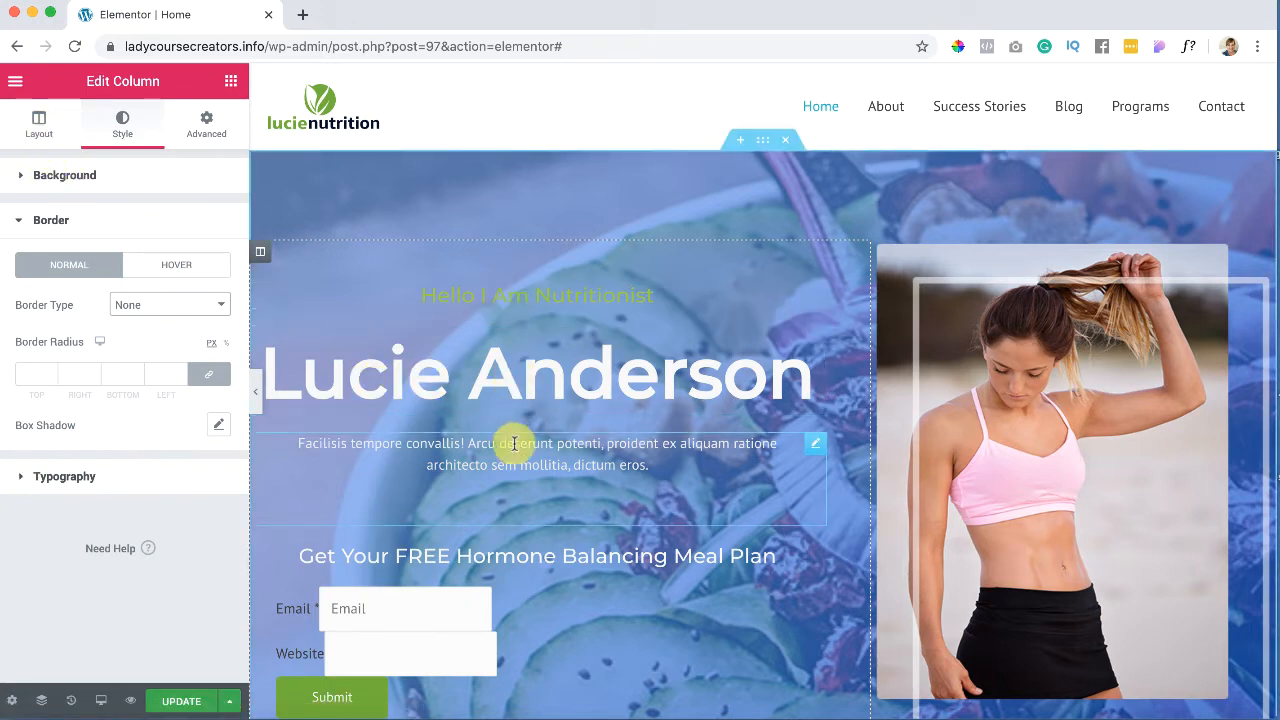
Step: Replace the text of the small heading above the name with "Book an appointment now!"
{"action": "left_click", "coordinate": [616, 298]}
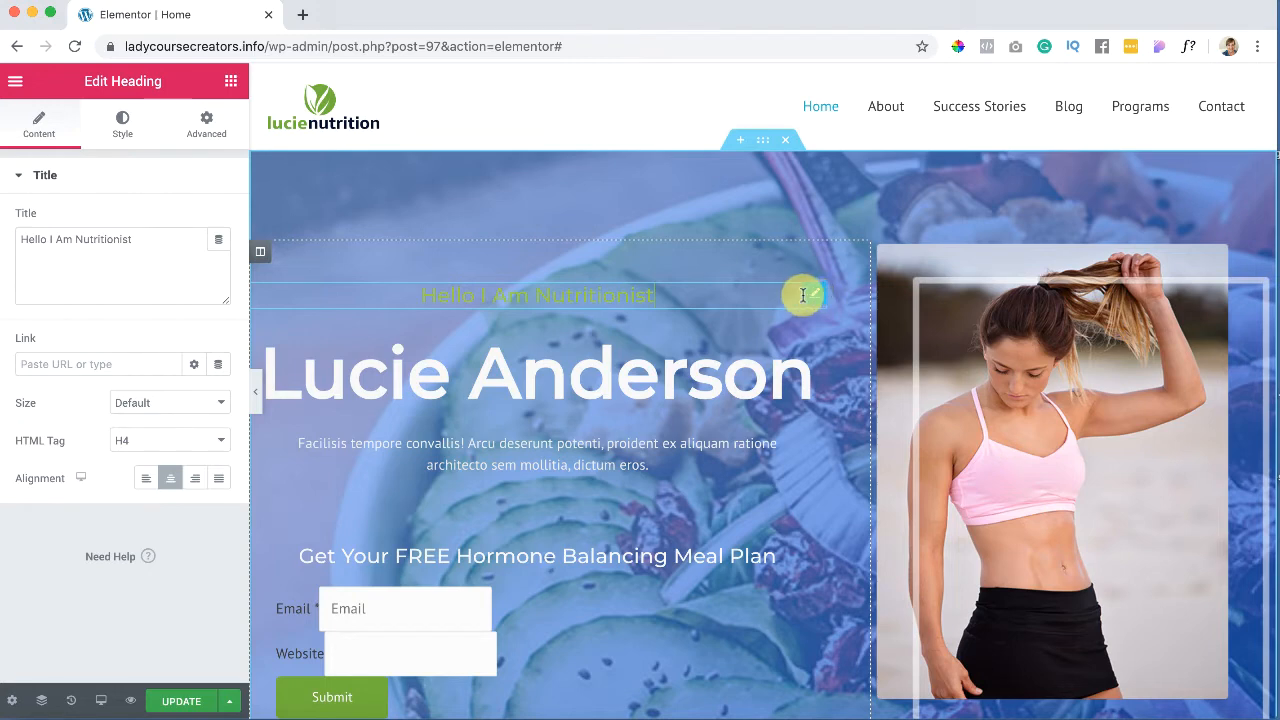
{"action": "left_click_drag", "start_coordinate": [163, 71], "coordinate": [97, 83]}
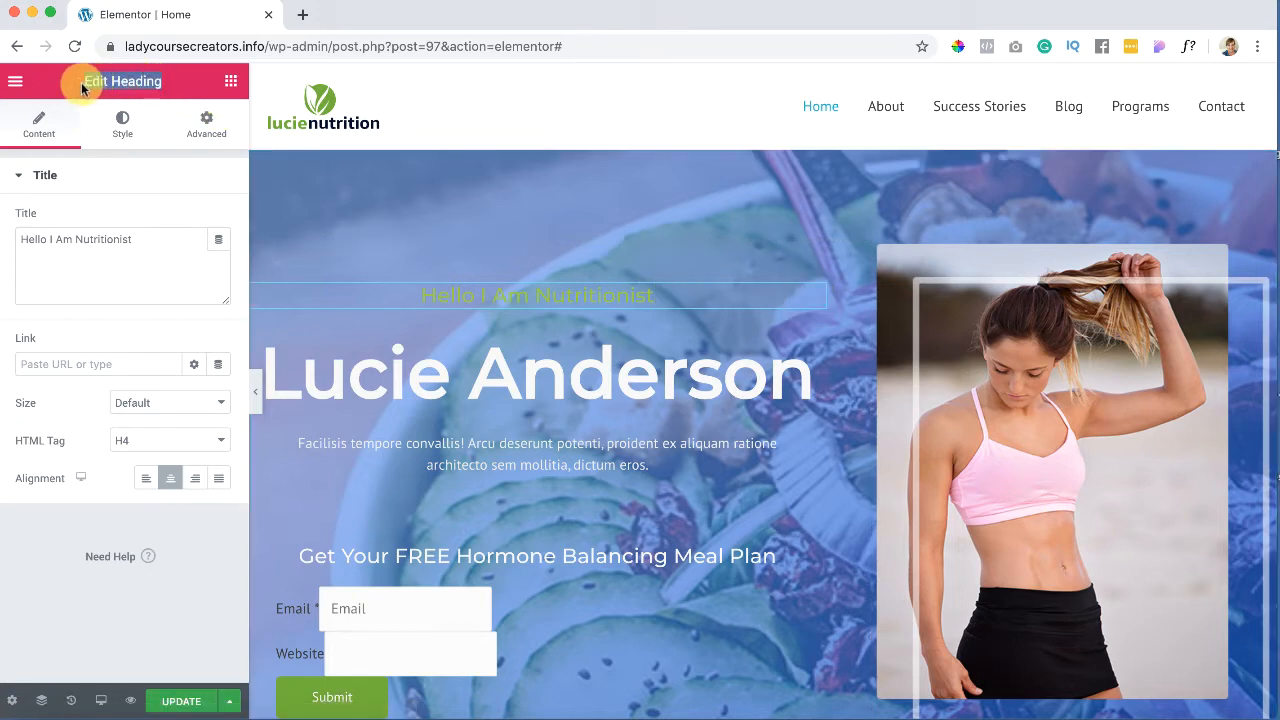
{"action": "left_click", "coordinate": [133, 238]}
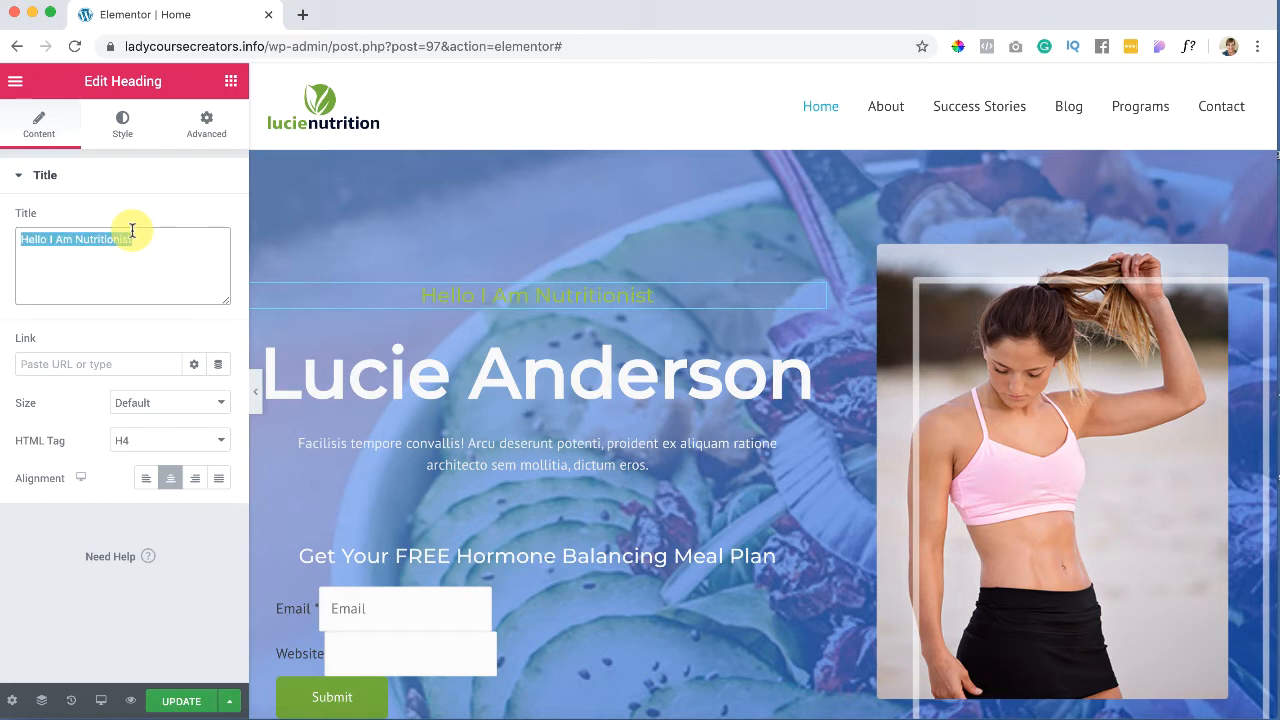
{"action": "type", "text": "Book an appointment now!"}
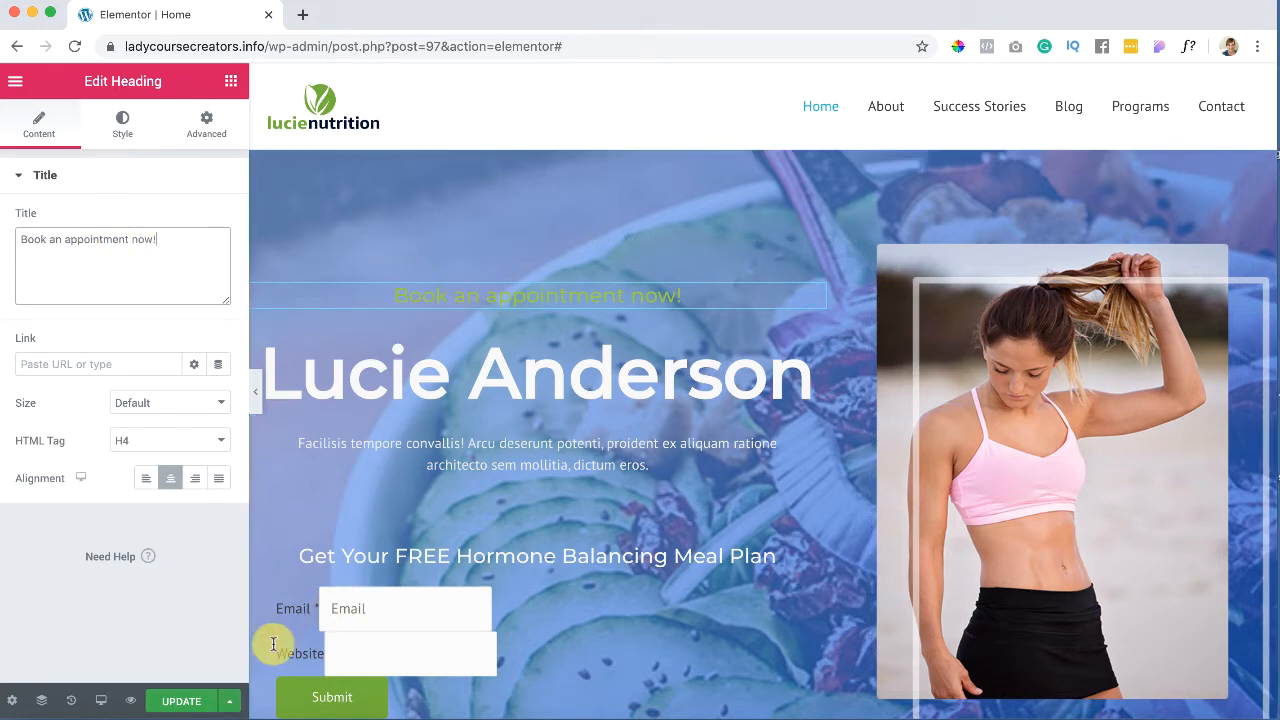
Step: Change the appointment heading's text color to white (#FFFFFF)
{"action": "left_click", "coordinate": [123, 120]}
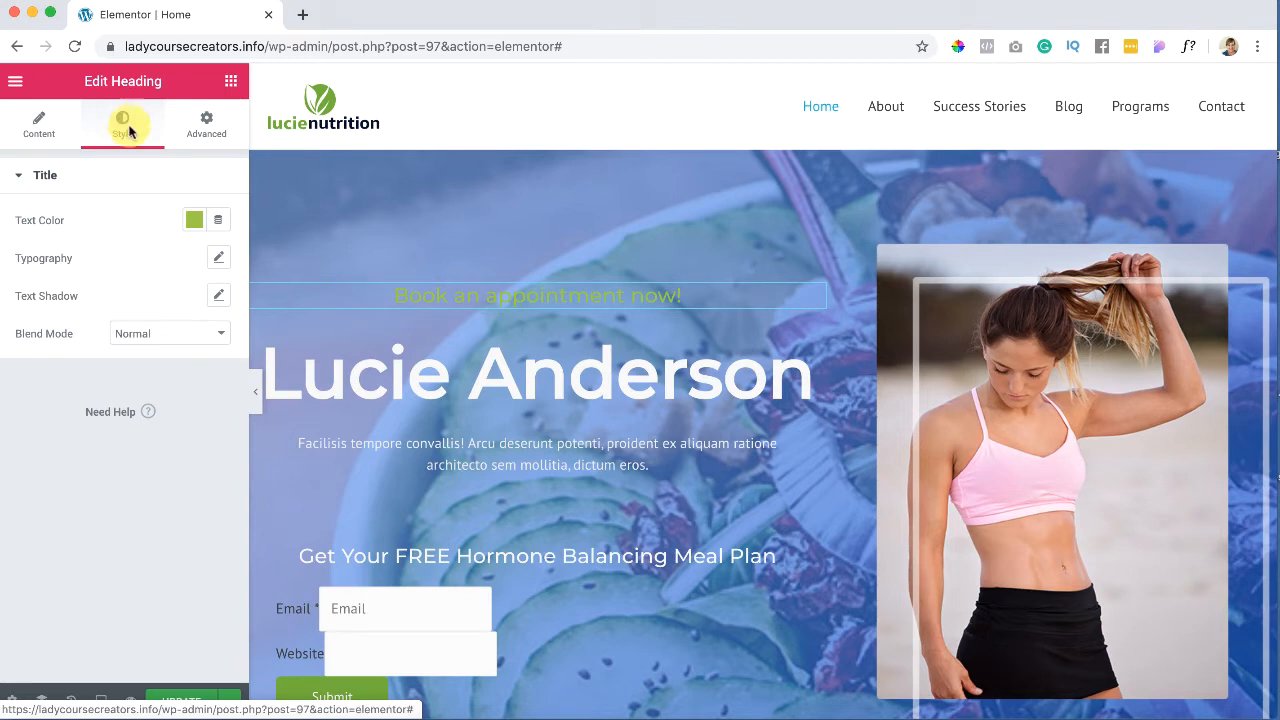
{"action": "left_click", "coordinate": [194, 224]}
{"action": "left_click", "coordinate": [273, 262]}
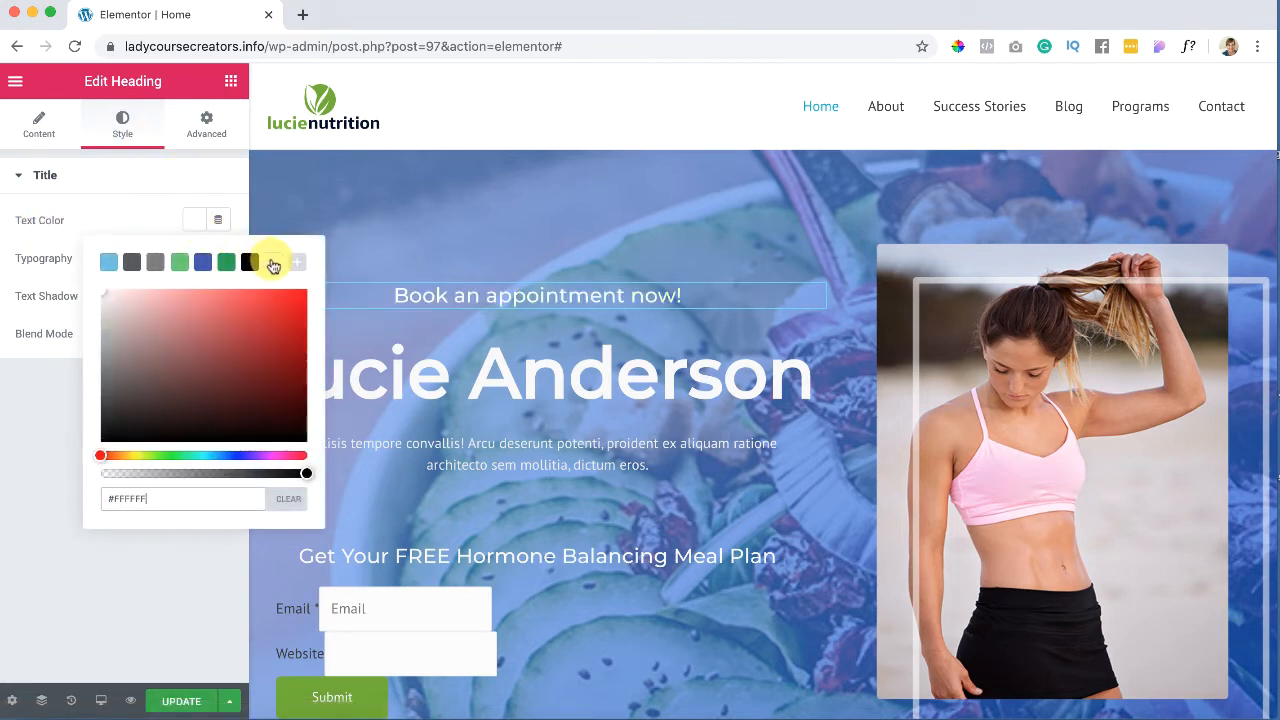
{"action": "left_click", "coordinate": [146, 185]}
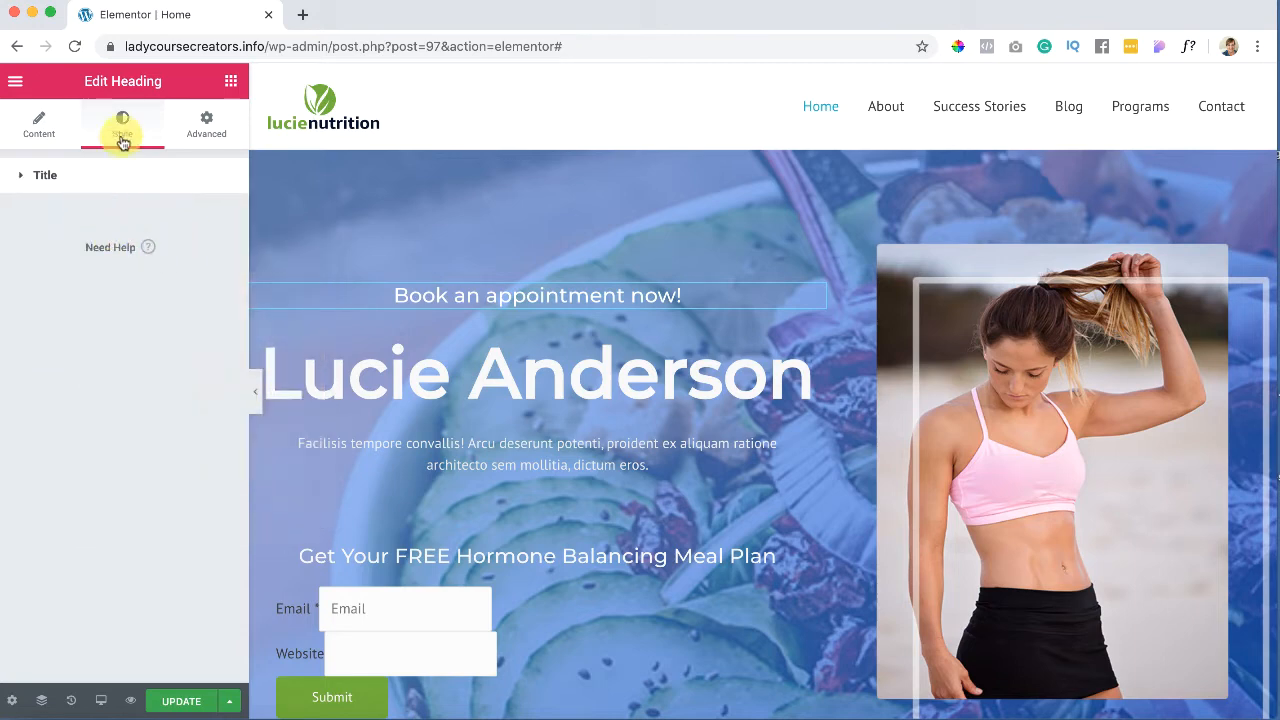
Step: Set the appointment heading's typography to a size of 24 px and a weight of 600
{"action": "left_click", "coordinate": [20, 177]}
{"action": "left_click", "coordinate": [217, 261]}
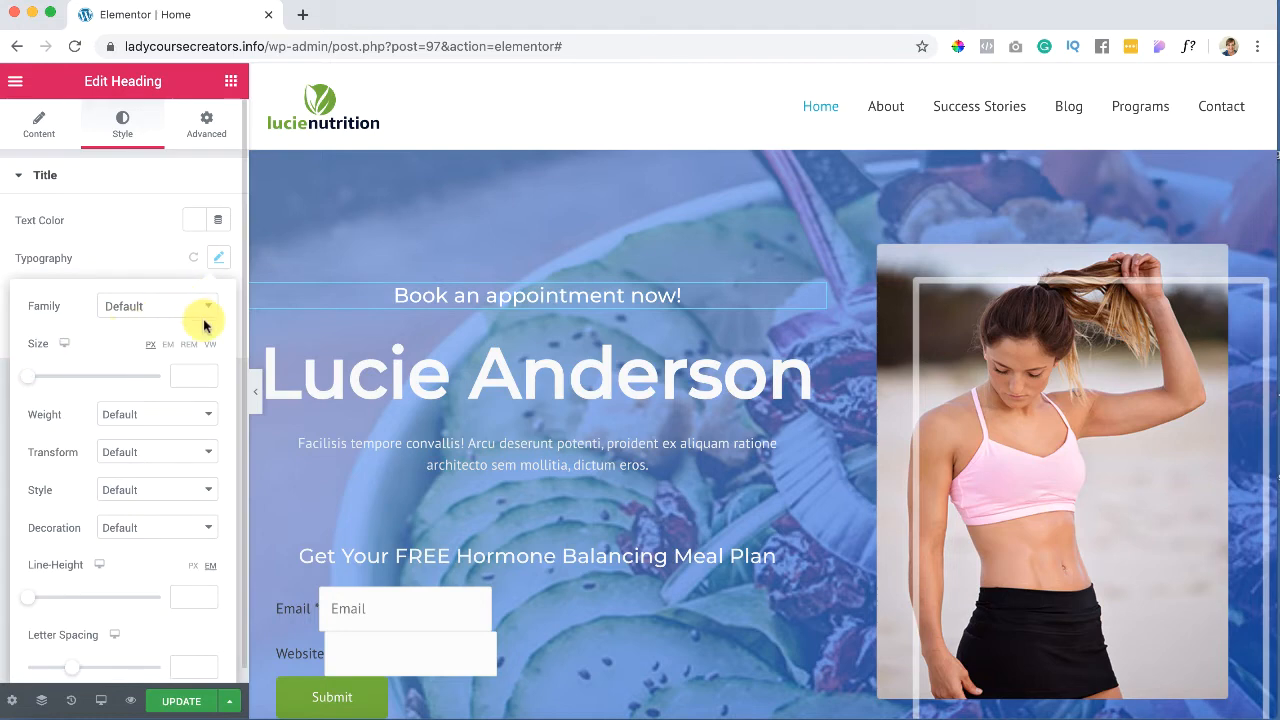
{"action": "left_click_drag", "start_coordinate": [32, 377], "coordinate": [46, 377]}
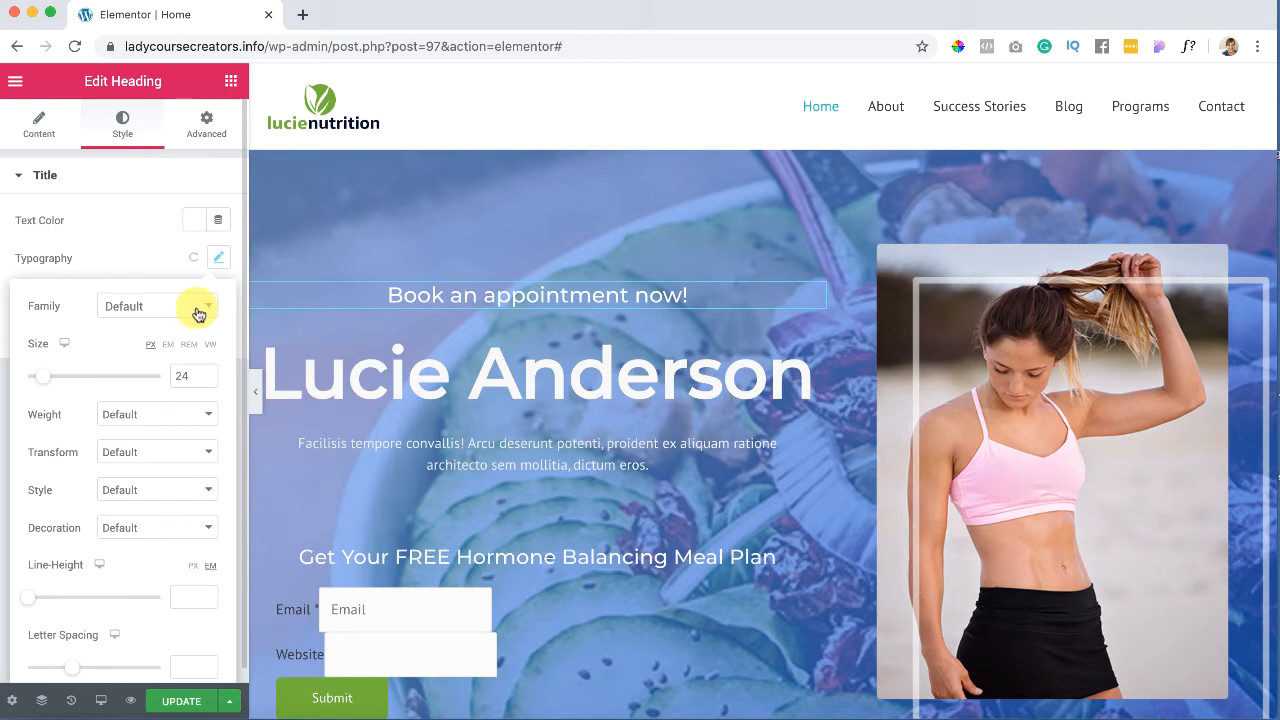
{"action": "left_click", "coordinate": [175, 420]}
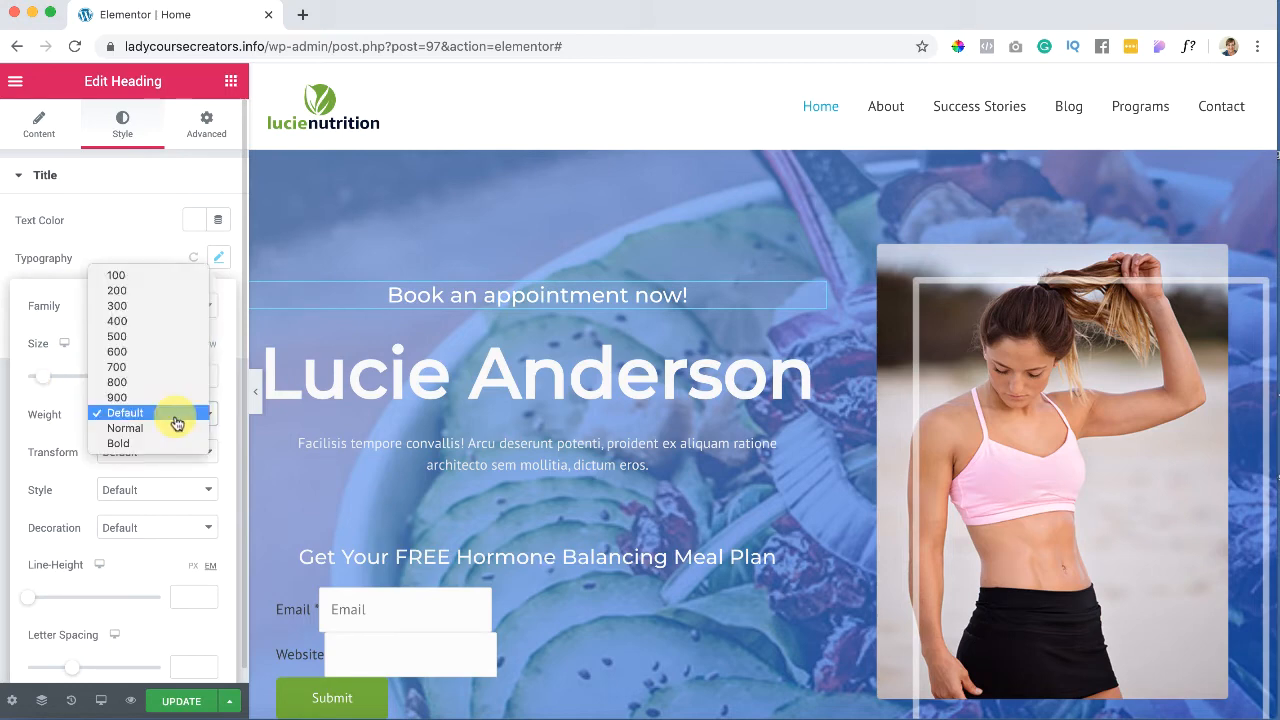
{"action": "left_click", "coordinate": [168, 352]}
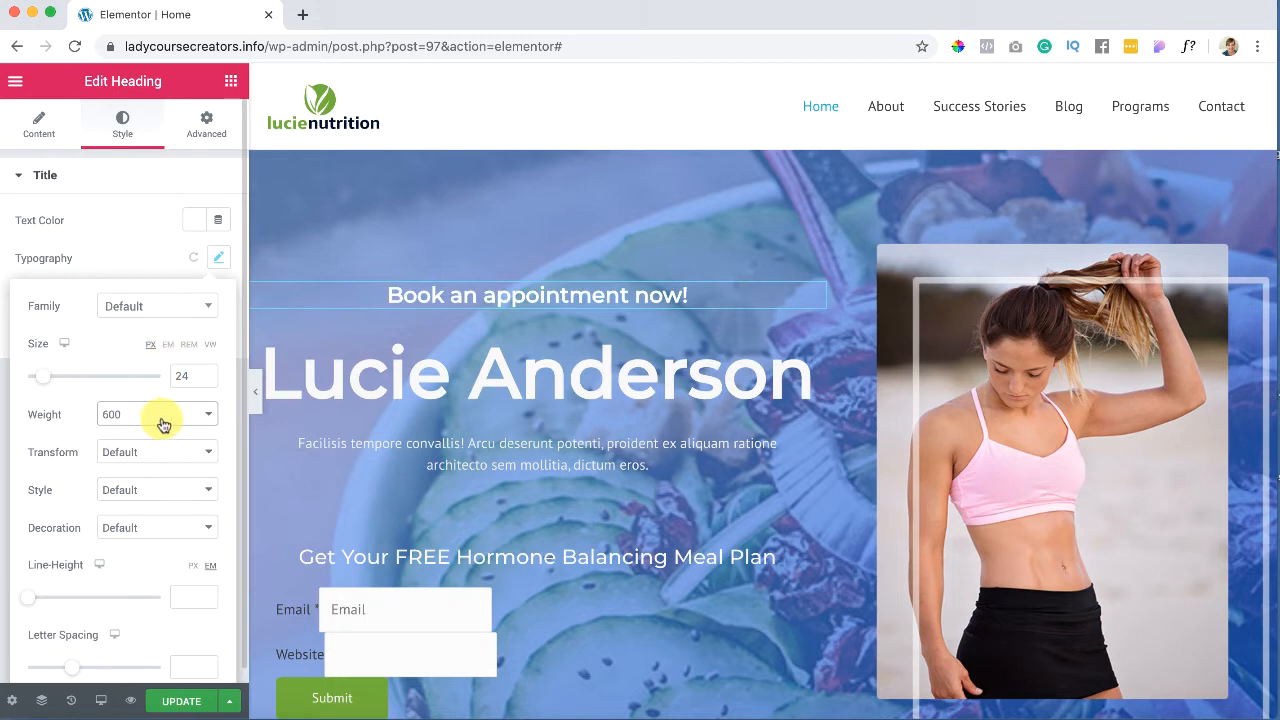
{"action": "scroll", "coordinate": [162, 424], "scroll_direction": "down", "scroll_amount": 1}
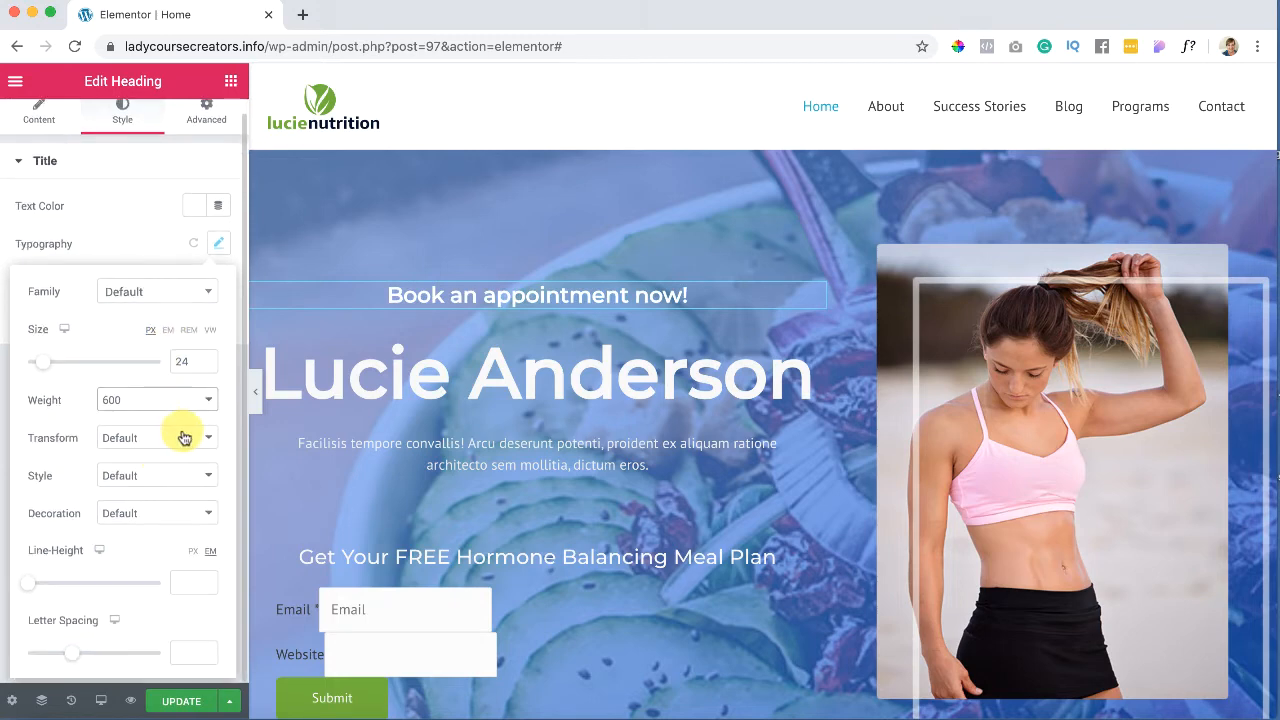
{"action": "scroll", "coordinate": [120, 583], "scroll_direction": "up", "scroll_amount": 1}
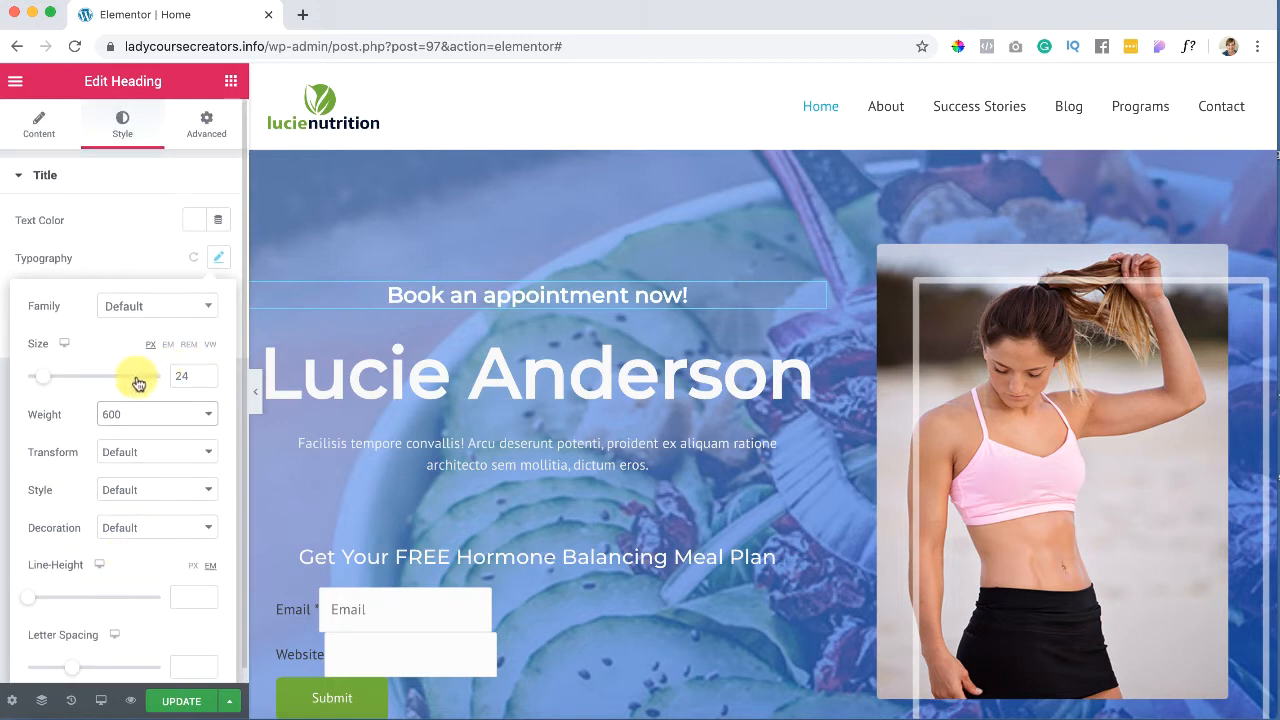
{"action": "scroll", "coordinate": [138, 382], "scroll_direction": "down", "scroll_amount": 1}
{"action": "scroll", "coordinate": [136, 380], "scroll_direction": "up", "scroll_amount": 1}
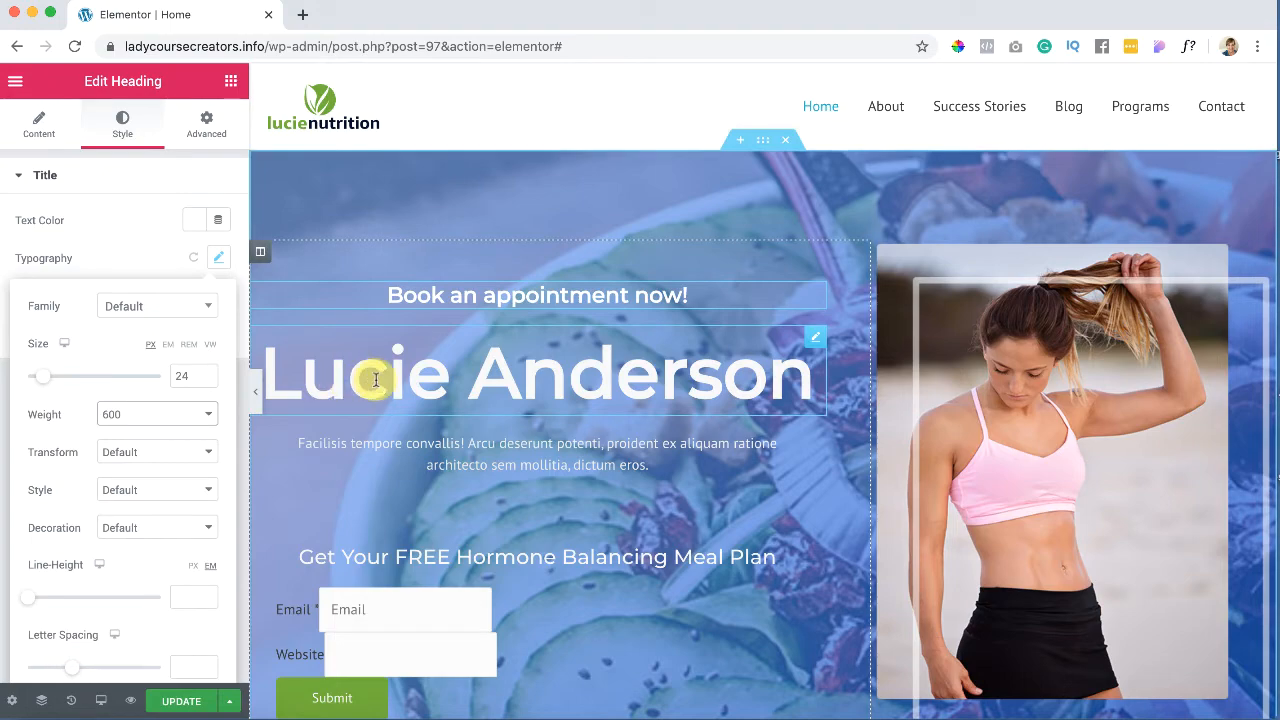
{"action": "scroll", "coordinate": [375, 379], "scroll_direction": "down", "scroll_amount": 3}
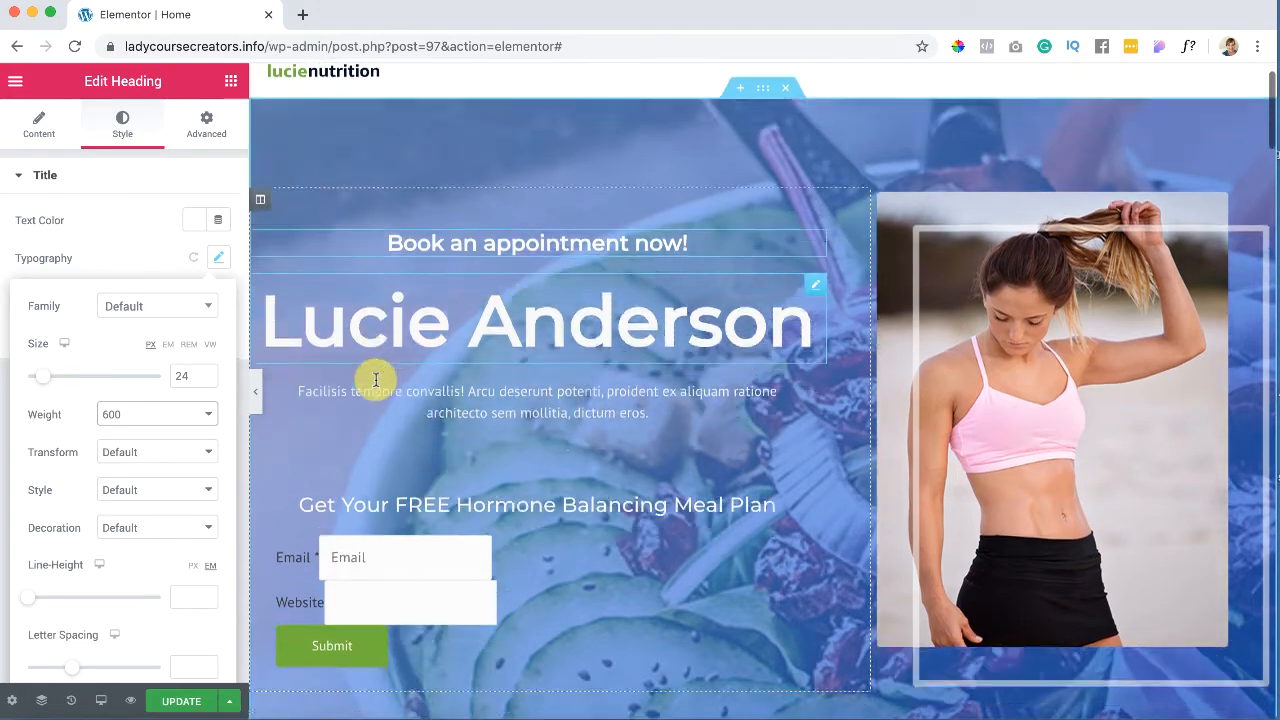
{"action": "scroll", "coordinate": [280, 591], "scroll_direction": "up", "scroll_amount": 3}
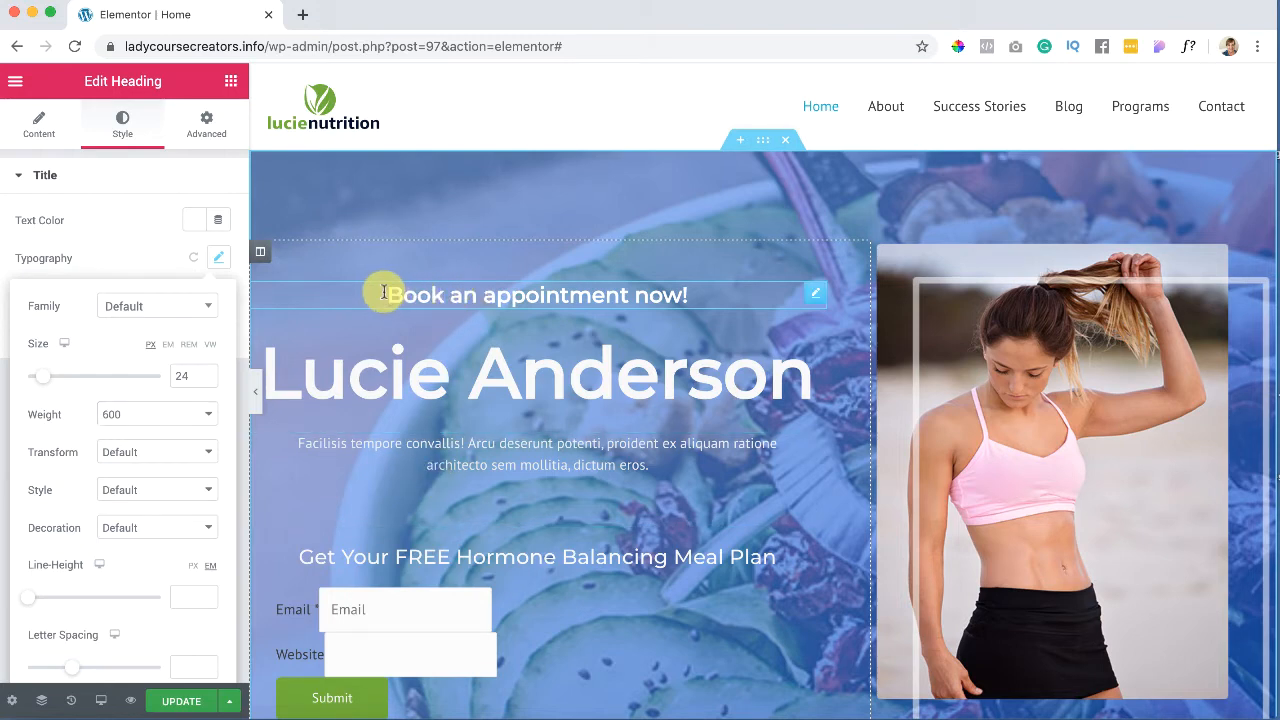
{"action": "left_click_drag", "start_coordinate": [384, 292], "coordinate": [680, 297]}
{"action": "left_click", "coordinate": [690, 300]}
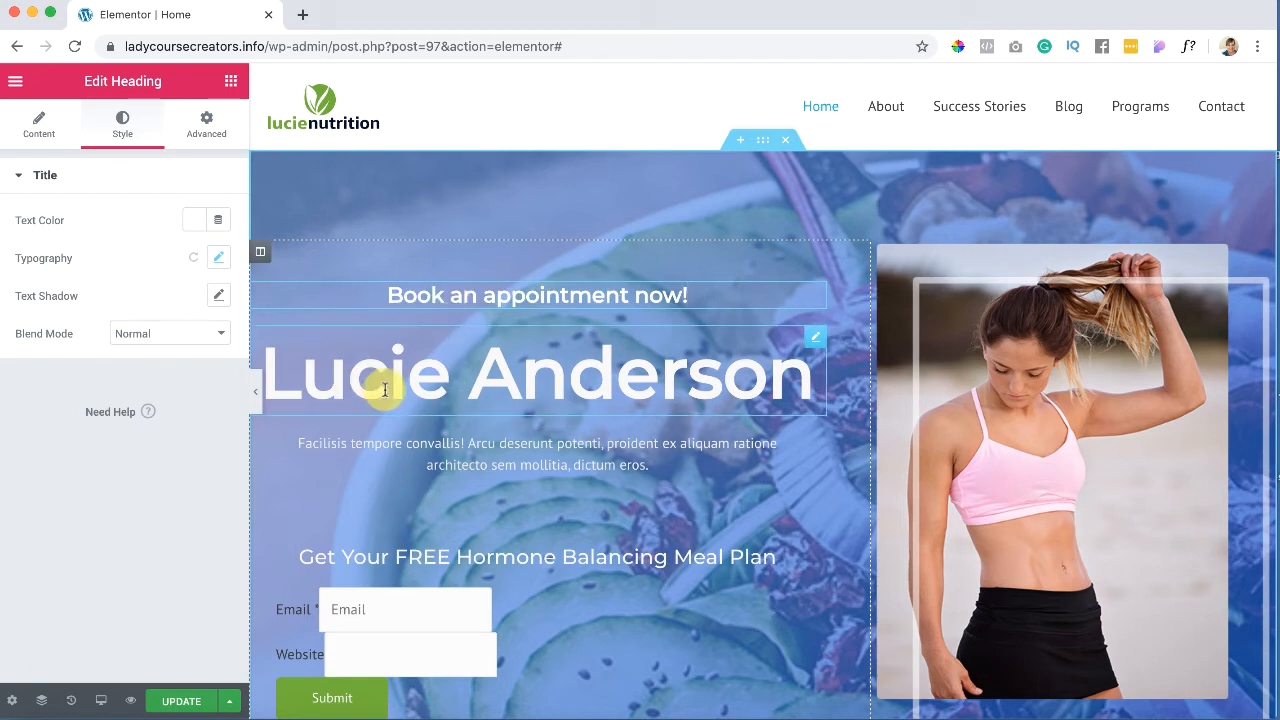
Step: Open the content settings of the large name heading and of the paragraph beneath it
{"action": "left_click", "coordinate": [395, 379]}
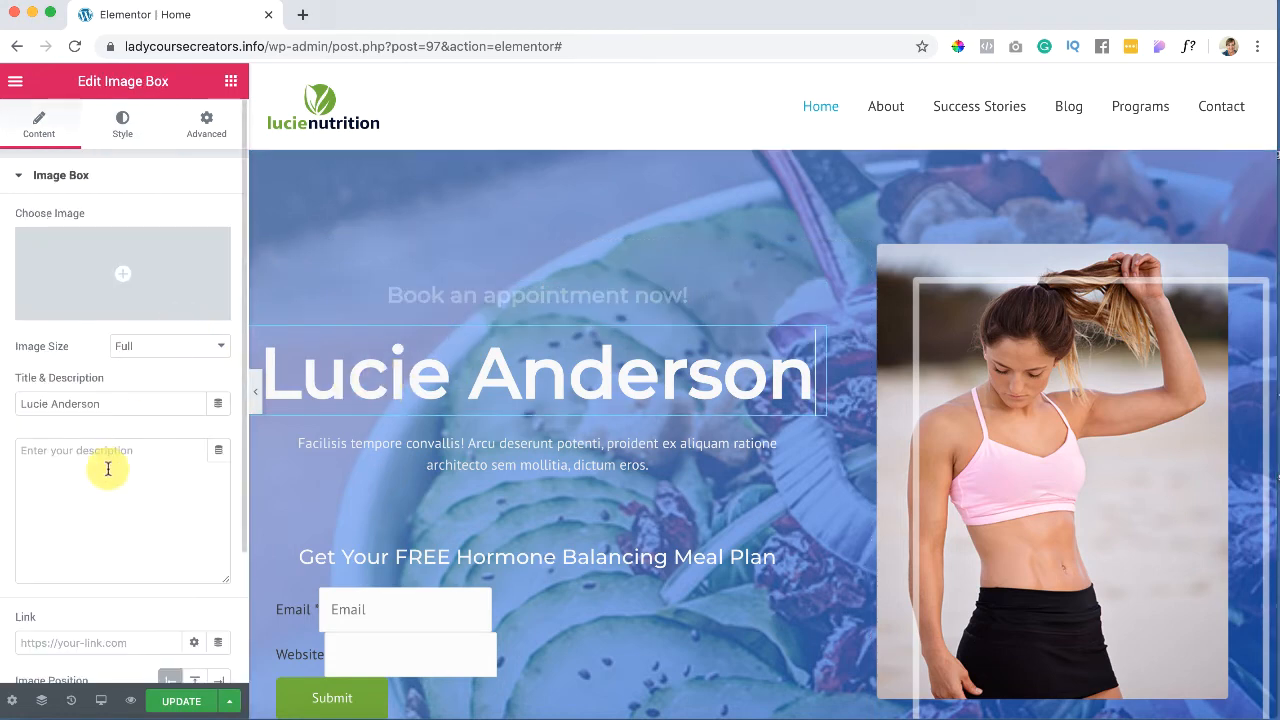
{"action": "scroll", "coordinate": [406, 420], "scroll_direction": "down", "scroll_amount": 1}
{"action": "left_click", "coordinate": [406, 420]}
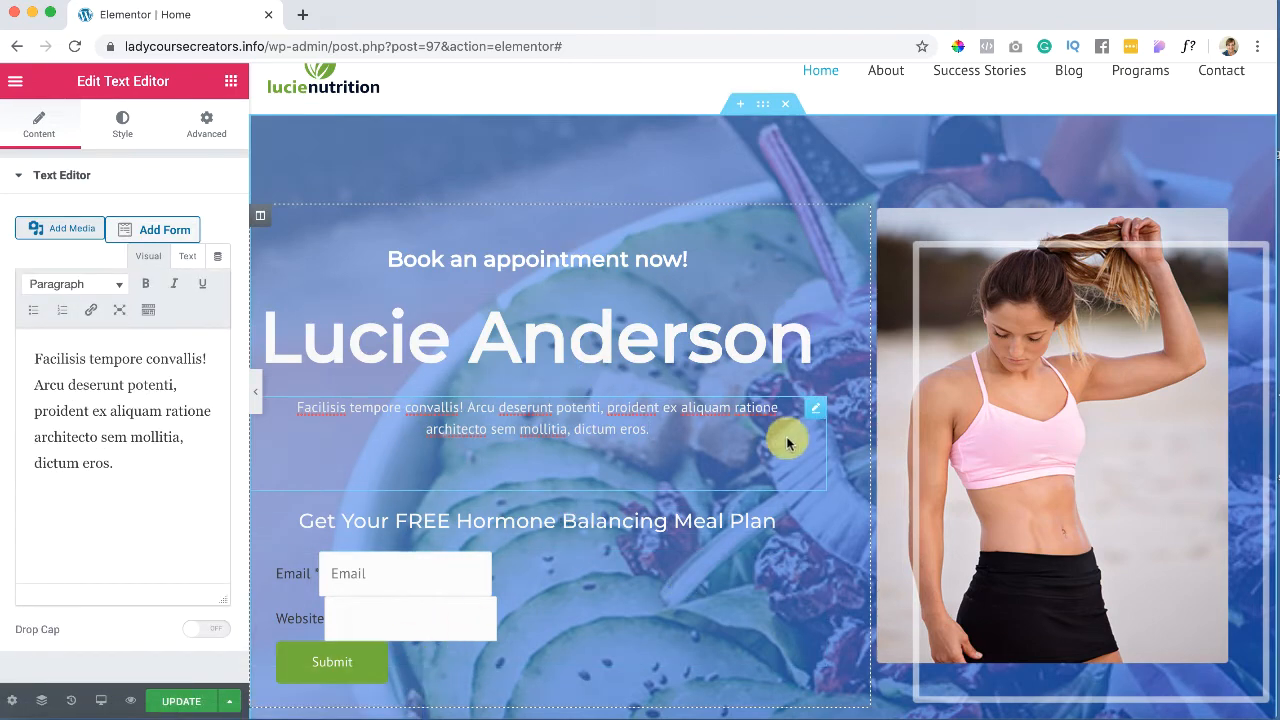
Step: Select the column holding the hero photo and set its margin to 23 px at the top and 33 px on the left
{"action": "left_click", "coordinate": [903, 224]}
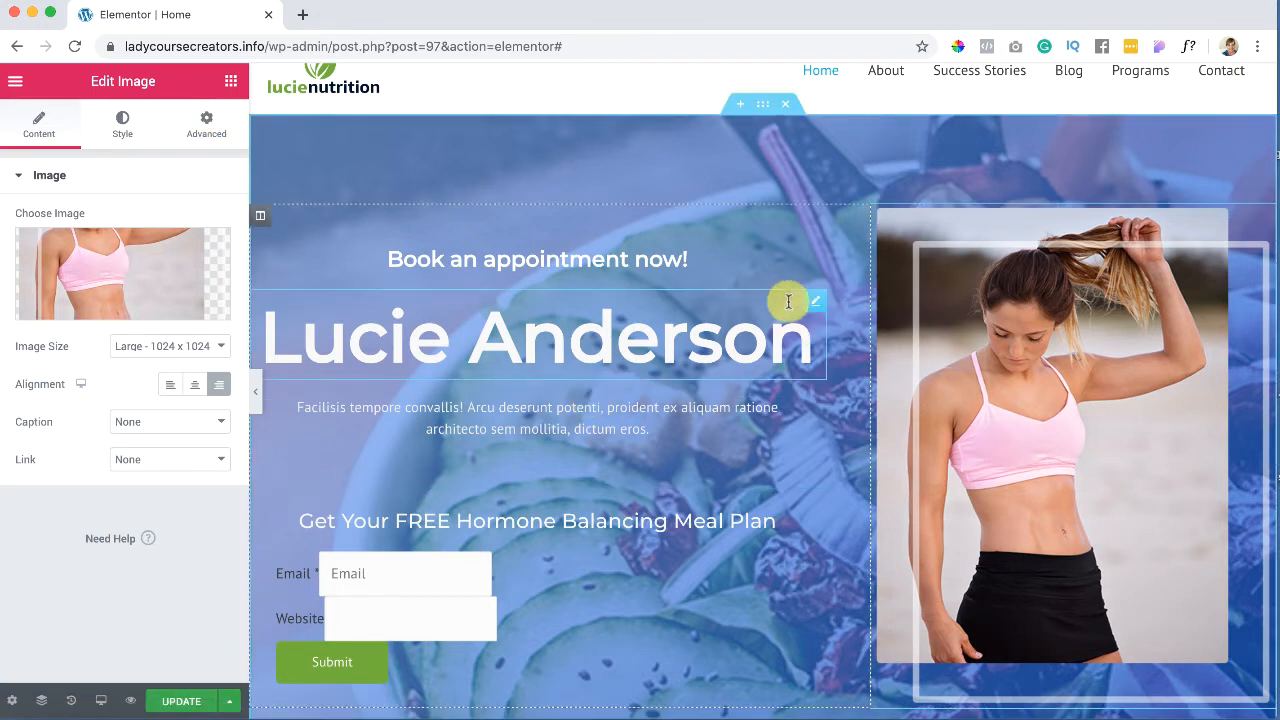
{"action": "left_click", "coordinate": [883, 219]}
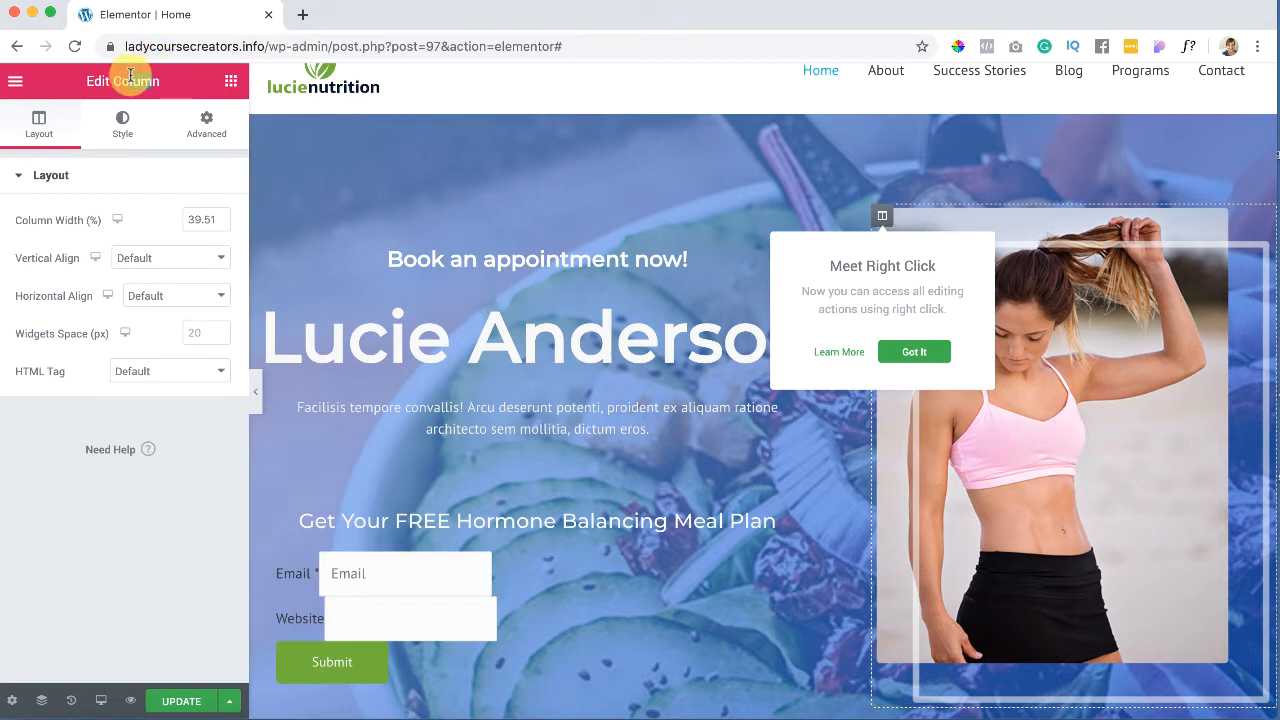
{"action": "left_click_drag", "start_coordinate": [155, 80], "coordinate": [86, 78]}
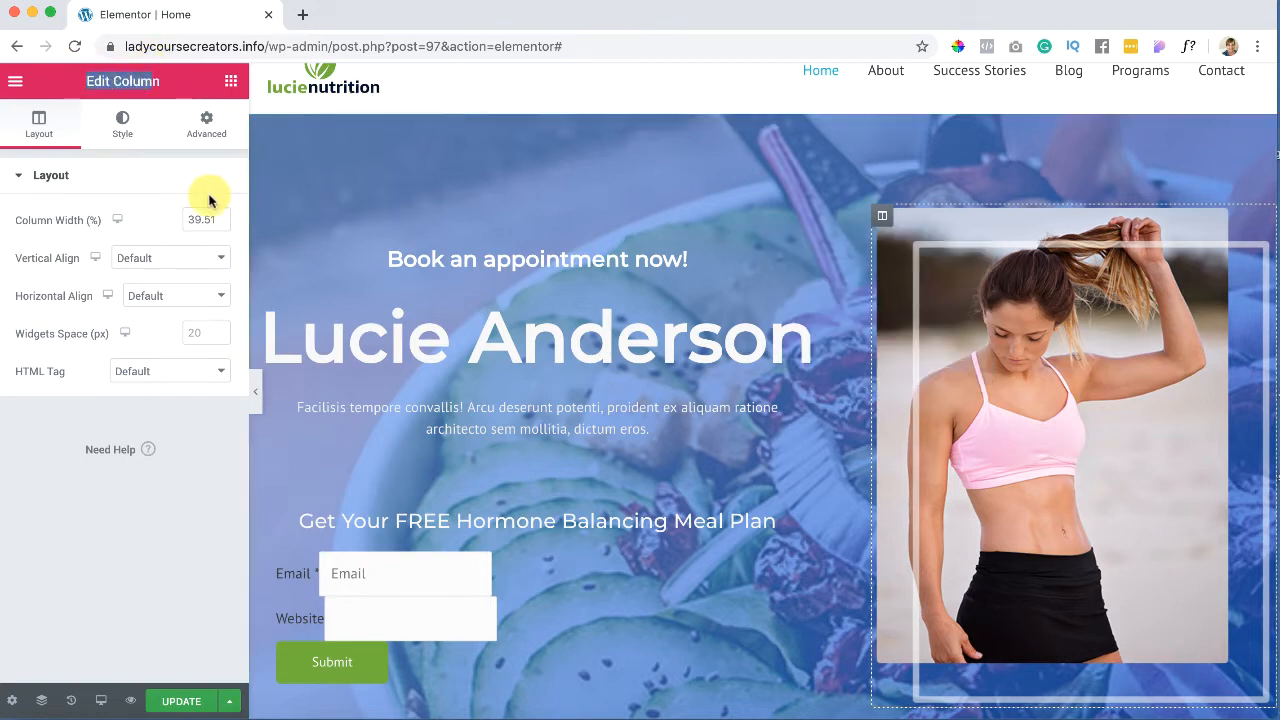
{"action": "left_click", "coordinate": [208, 122]}
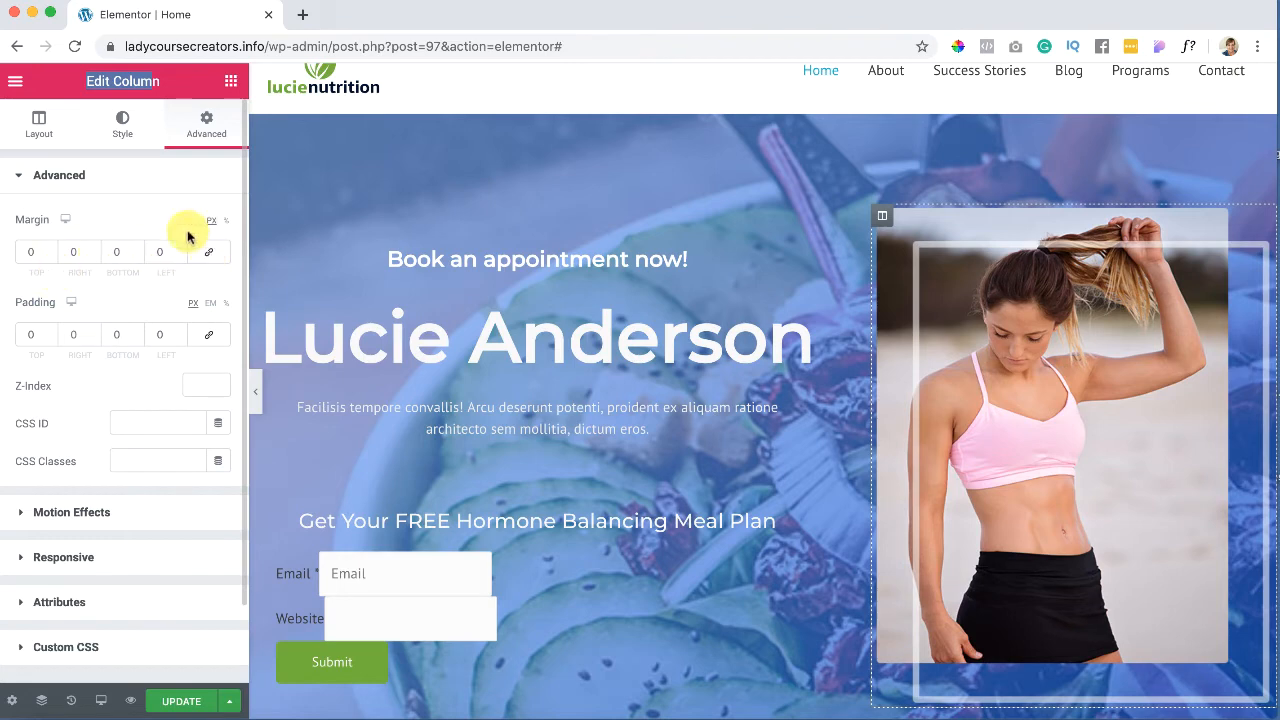
{"action": "left_click", "coordinate": [51, 248]}
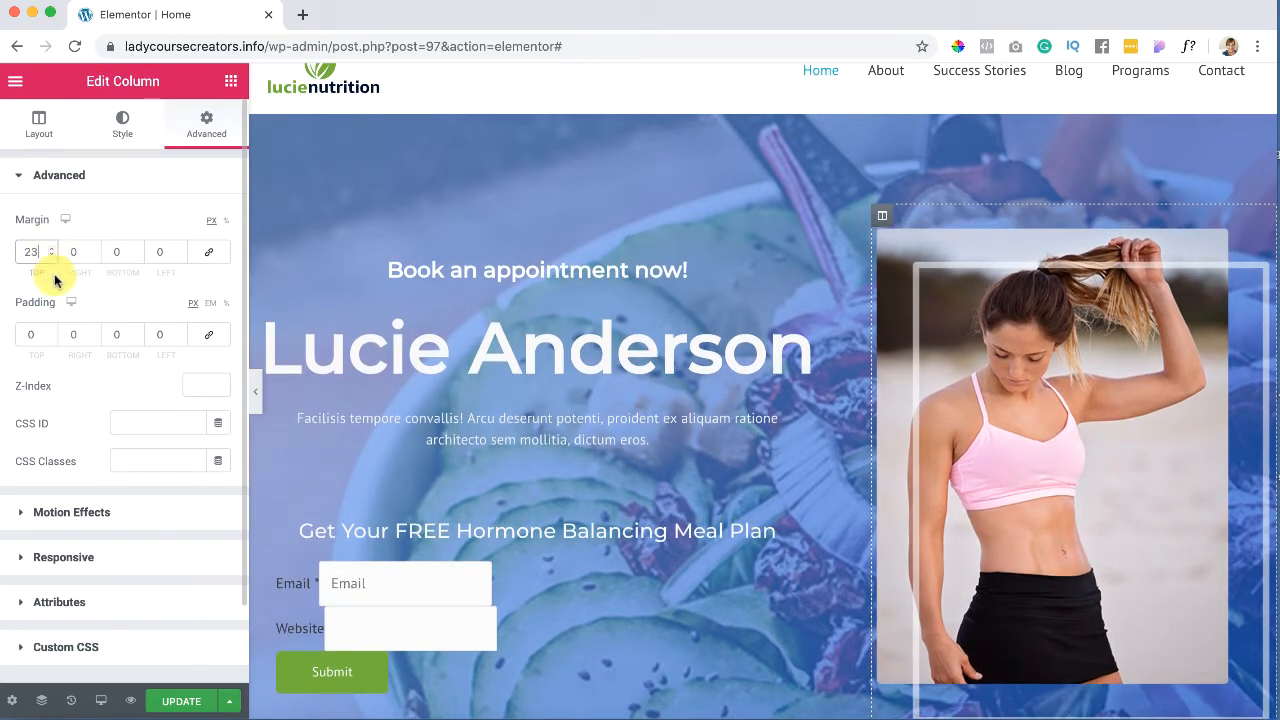
{"action": "left_click", "coordinate": [181, 248]}
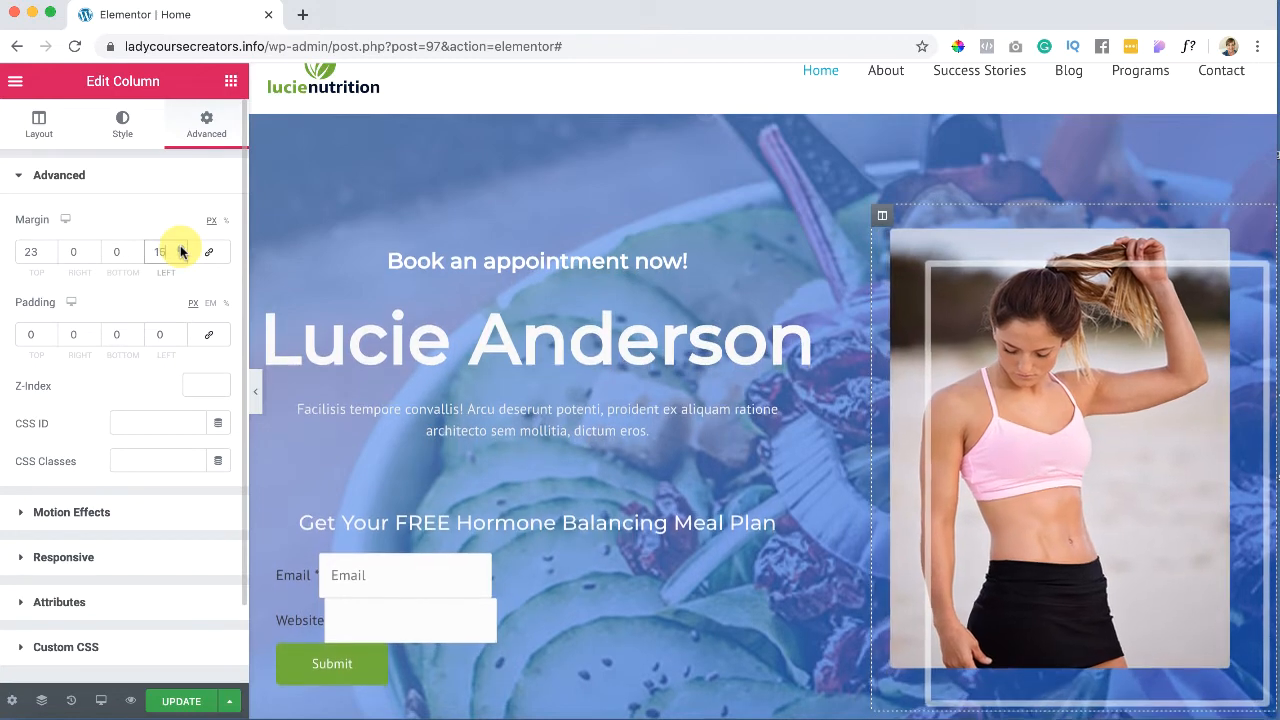
{"action": "left_click", "coordinate": [181, 248]}
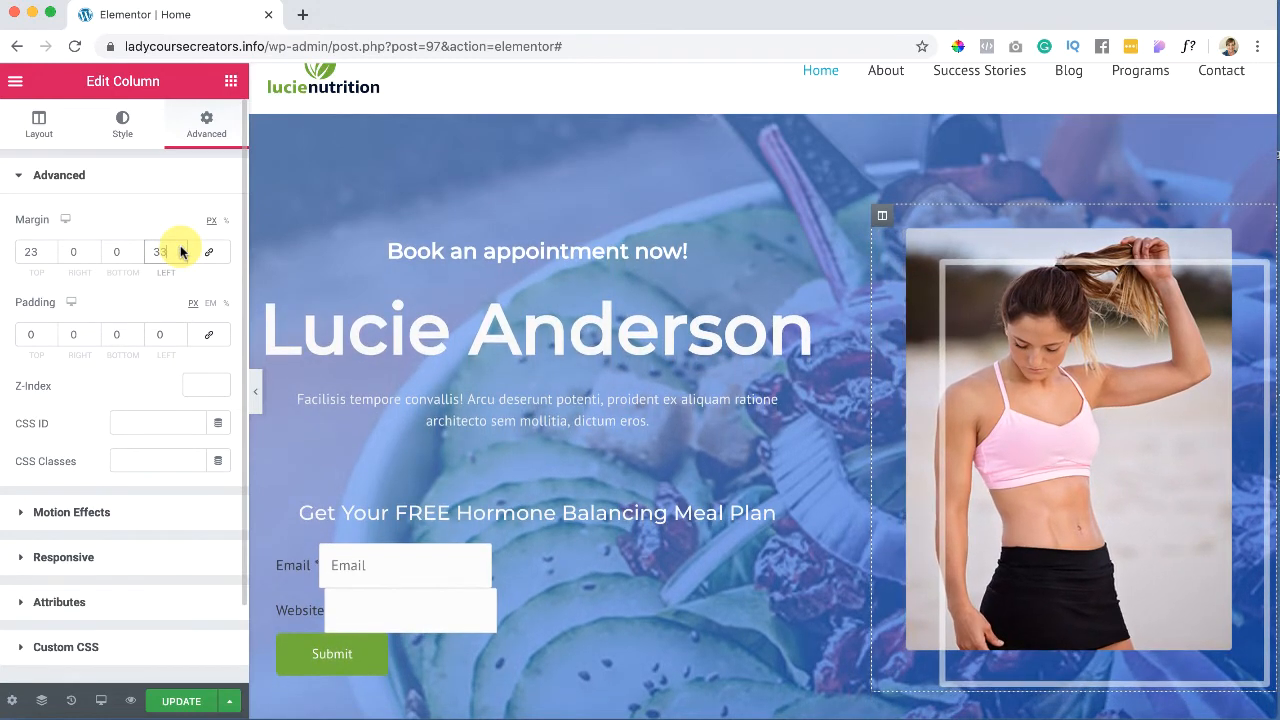
Step: Set the hero photo column's top padding to 8 px
{"action": "left_click", "coordinate": [49, 335]}
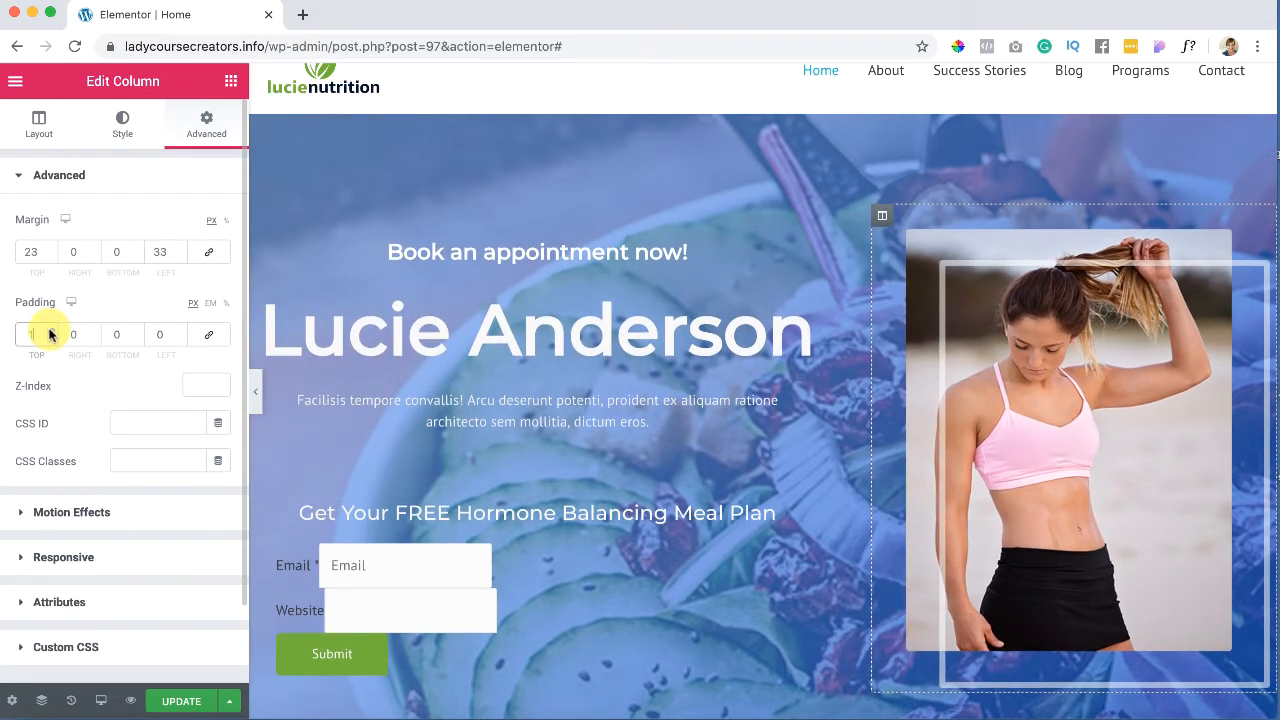
{"action": "left_click", "coordinate": [51, 339]}
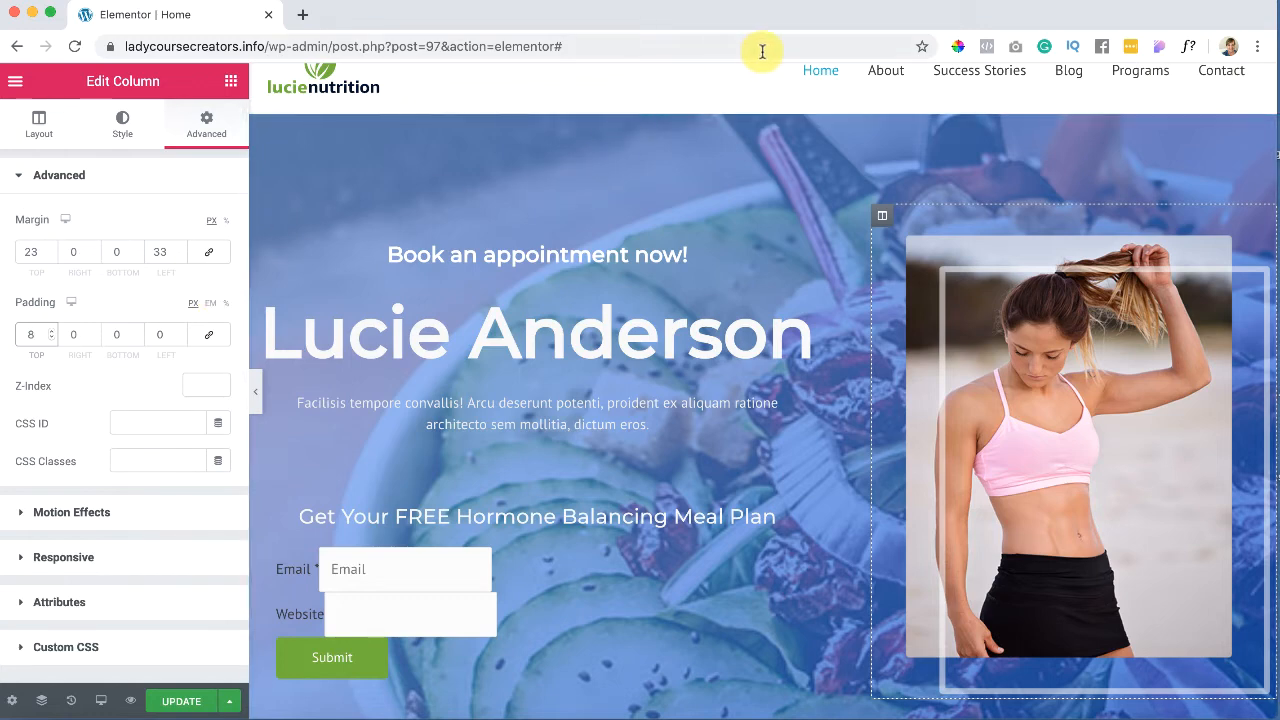
{"action": "scroll", "coordinate": [149, 543], "scroll_direction": "down", "scroll_amount": 1}
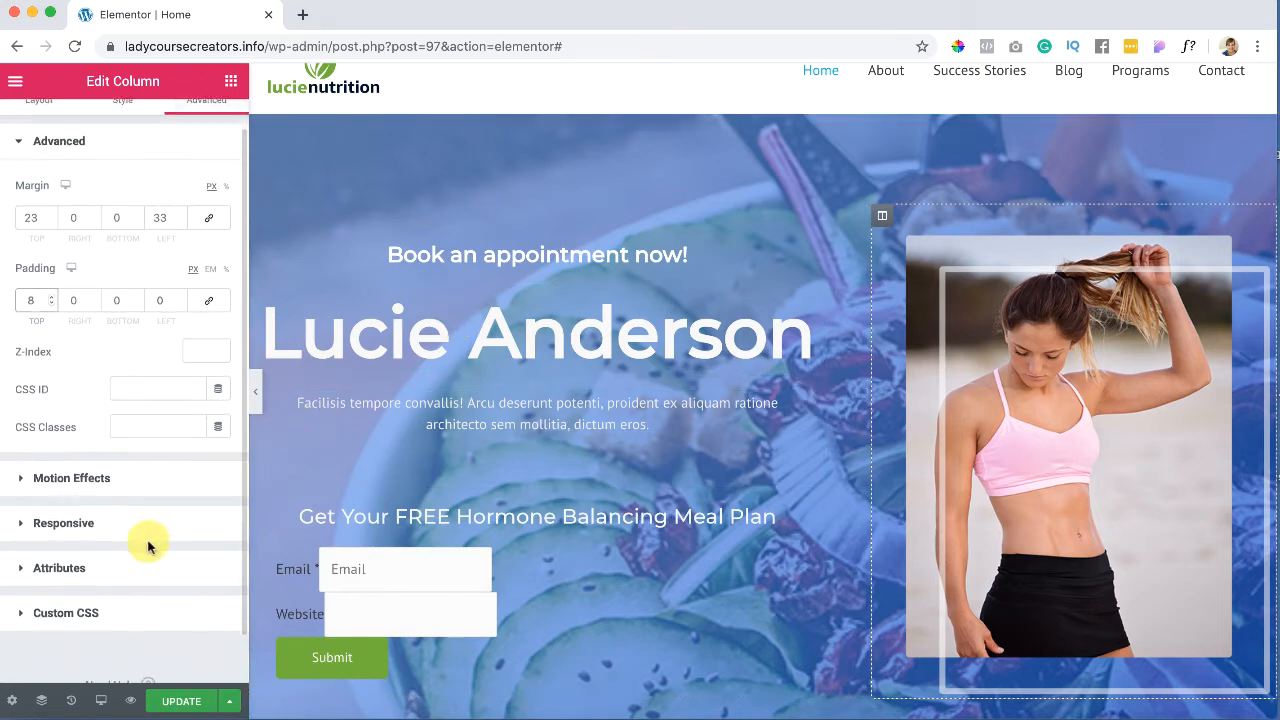
{"action": "scroll", "coordinate": [148, 548], "scroll_direction": "up", "scroll_amount": 1}
{"action": "scroll", "coordinate": [149, 545], "scroll_direction": "down", "scroll_amount": 1}
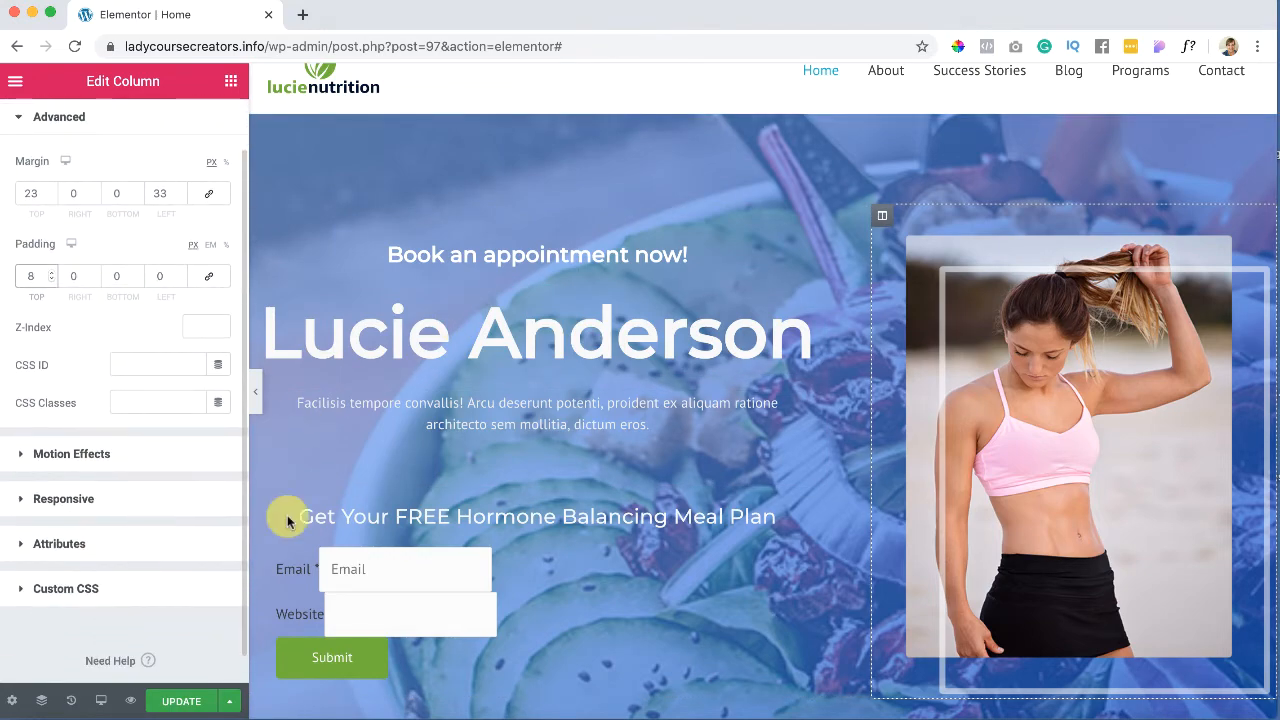
Step: Look over the hero's lower edge and the experience section beneath it, and return to the top of the hero
{"action": "scroll", "coordinate": [397, 531], "scroll_direction": "down", "scroll_amount": 4}
{"action": "scroll", "coordinate": [393, 540], "scroll_direction": "down", "scroll_amount": 5}
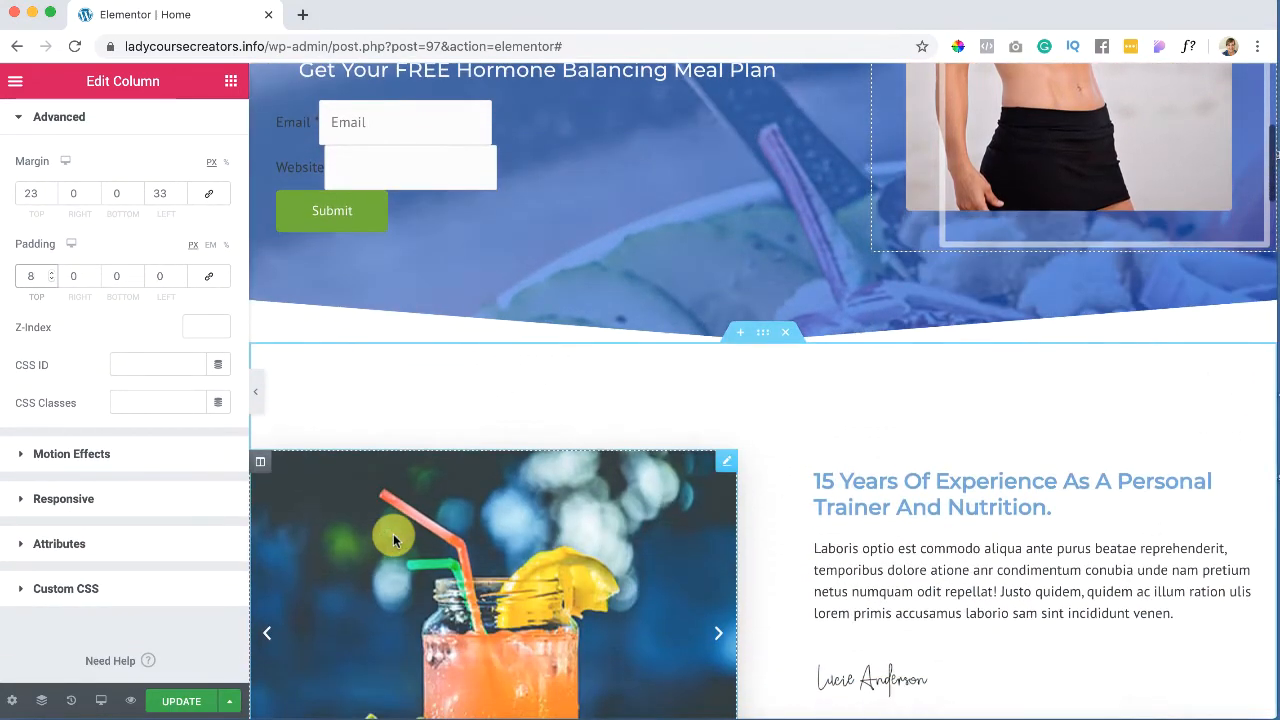
{"action": "scroll", "coordinate": [604, 477], "scroll_direction": "down", "scroll_amount": 2}
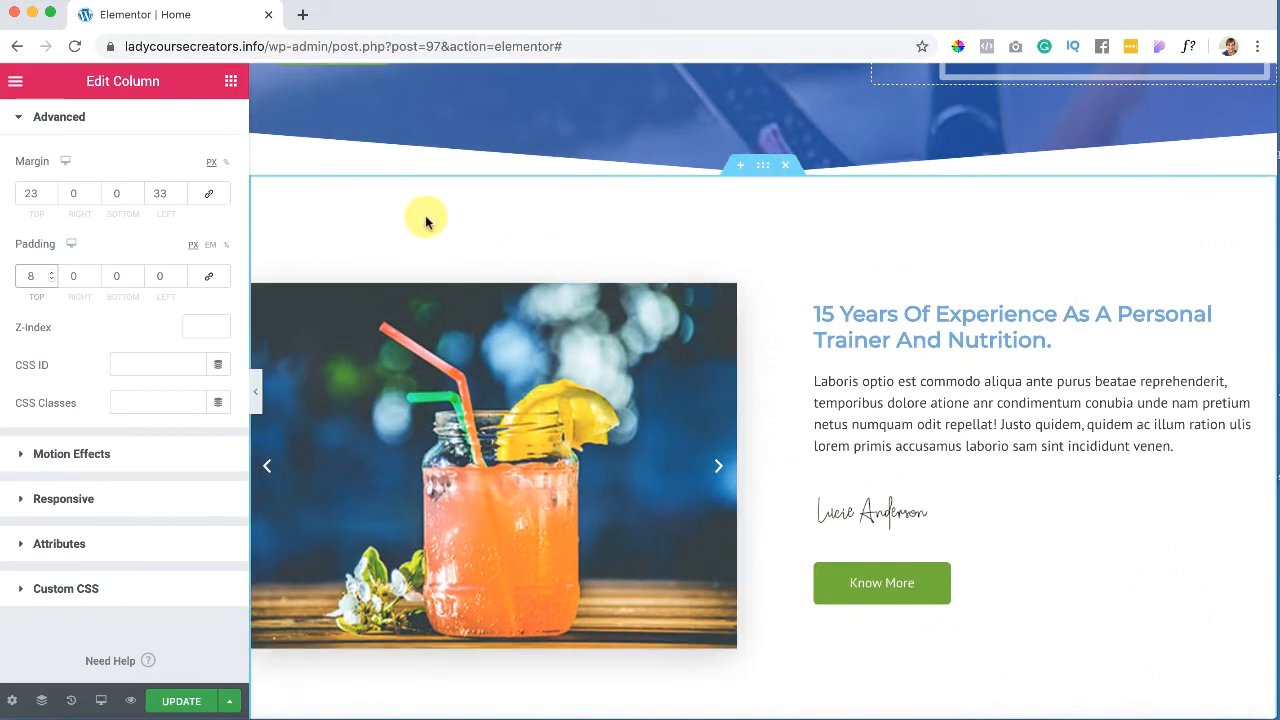
{"action": "scroll", "coordinate": [433, 500], "scroll_direction": "down", "scroll_amount": 2}
{"action": "scroll", "coordinate": [433, 495], "scroll_direction": "up", "scroll_amount": 5}
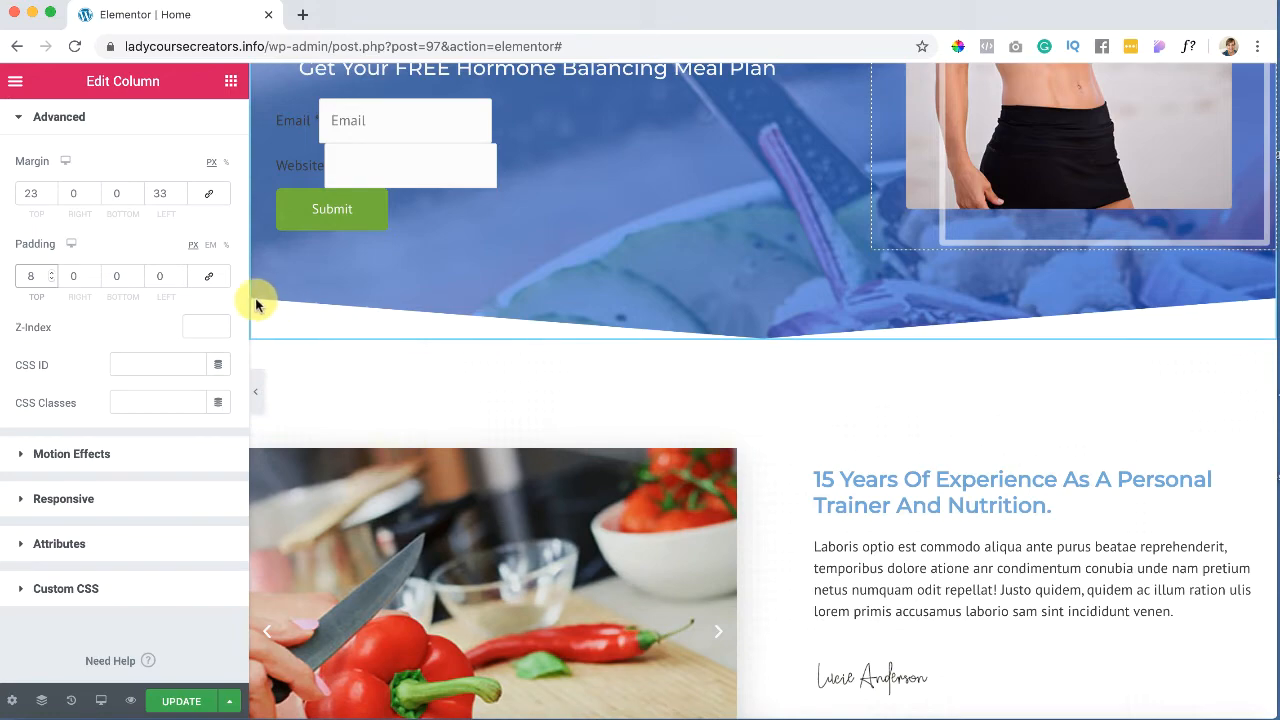
{"action": "scroll", "coordinate": [456, 295], "scroll_direction": "up", "scroll_amount": 5}
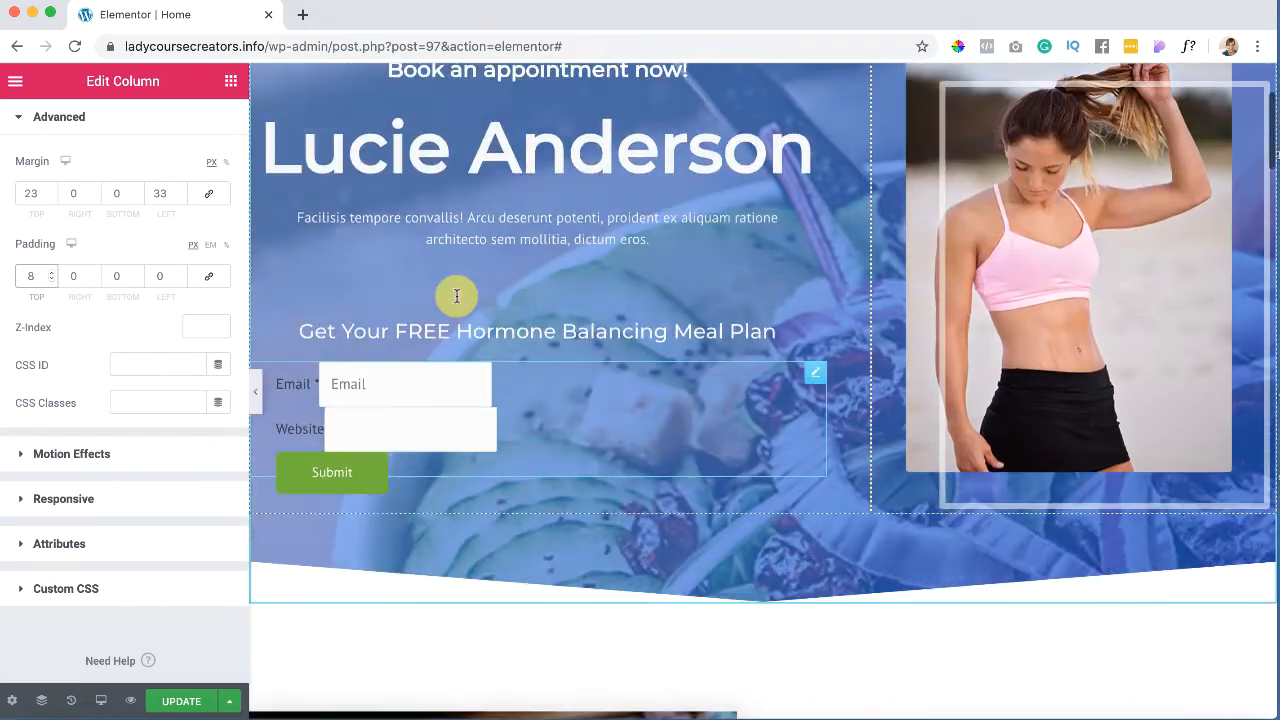
{"action": "scroll", "coordinate": [456, 295], "scroll_direction": "up", "scroll_amount": 3}
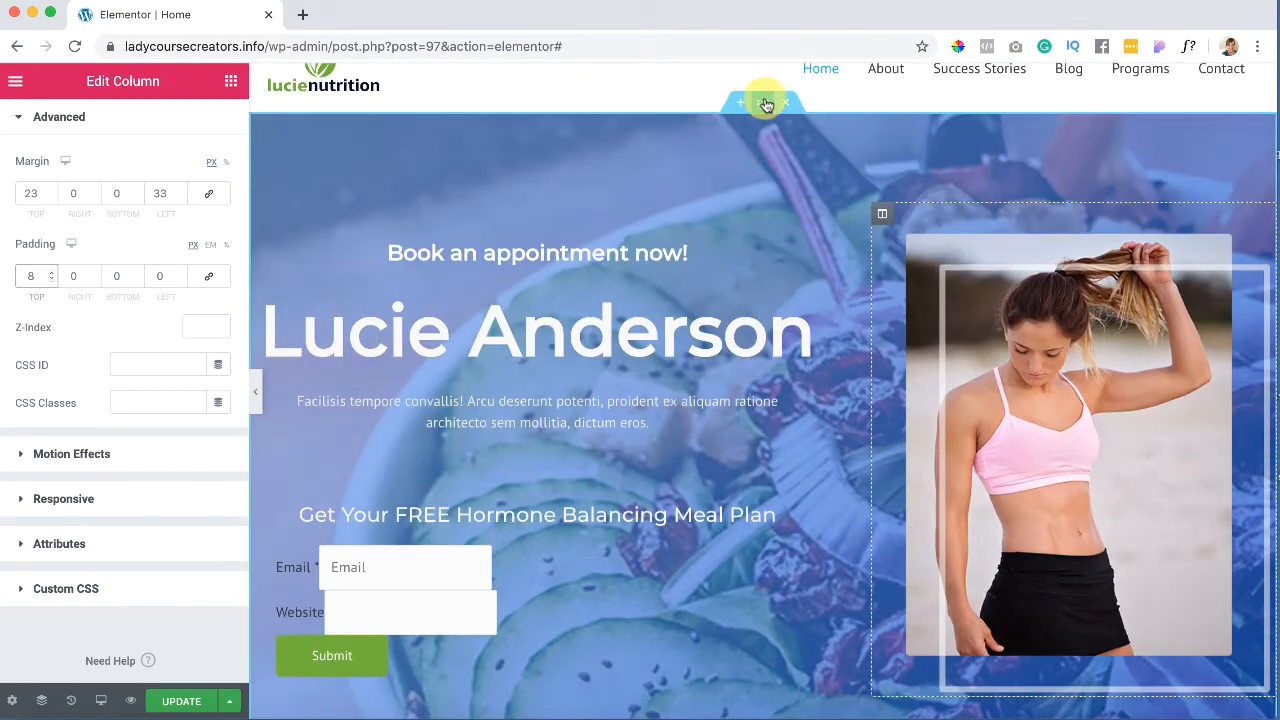
Step: Select the hero section and open the style settings of its bottom shape divider
{"action": "left_click", "coordinate": [766, 105]}
{"action": "scroll", "coordinate": [90, 320], "scroll_direction": "down", "scroll_amount": 4}
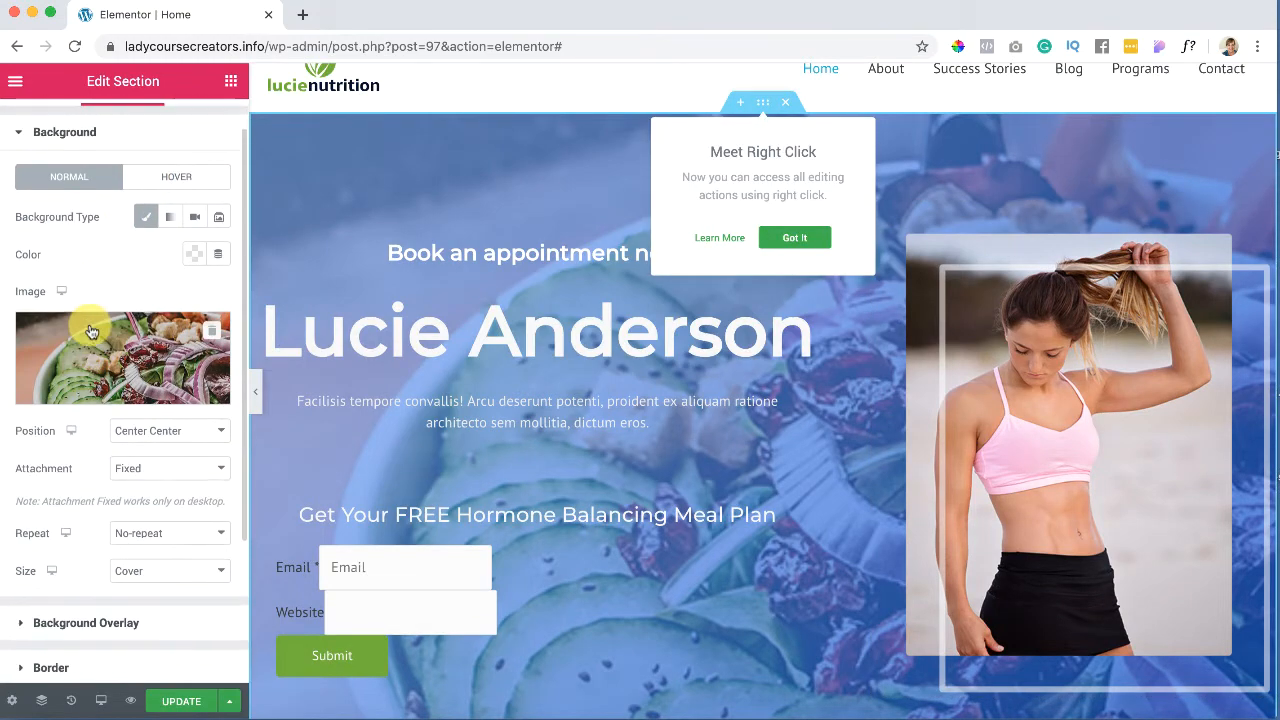
{"action": "scroll", "coordinate": [89, 330], "scroll_direction": "down", "scroll_amount": 2}
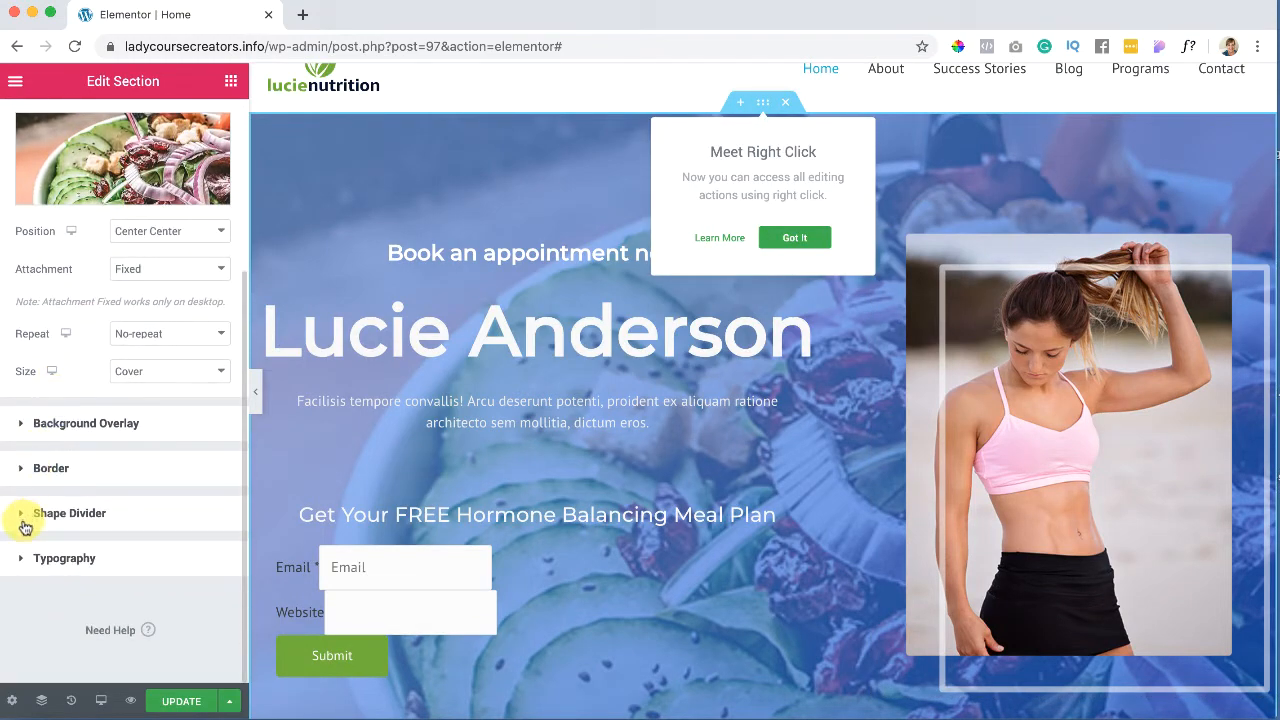
{"action": "scroll", "coordinate": [486, 484], "scroll_direction": "down", "scroll_amount": 4}
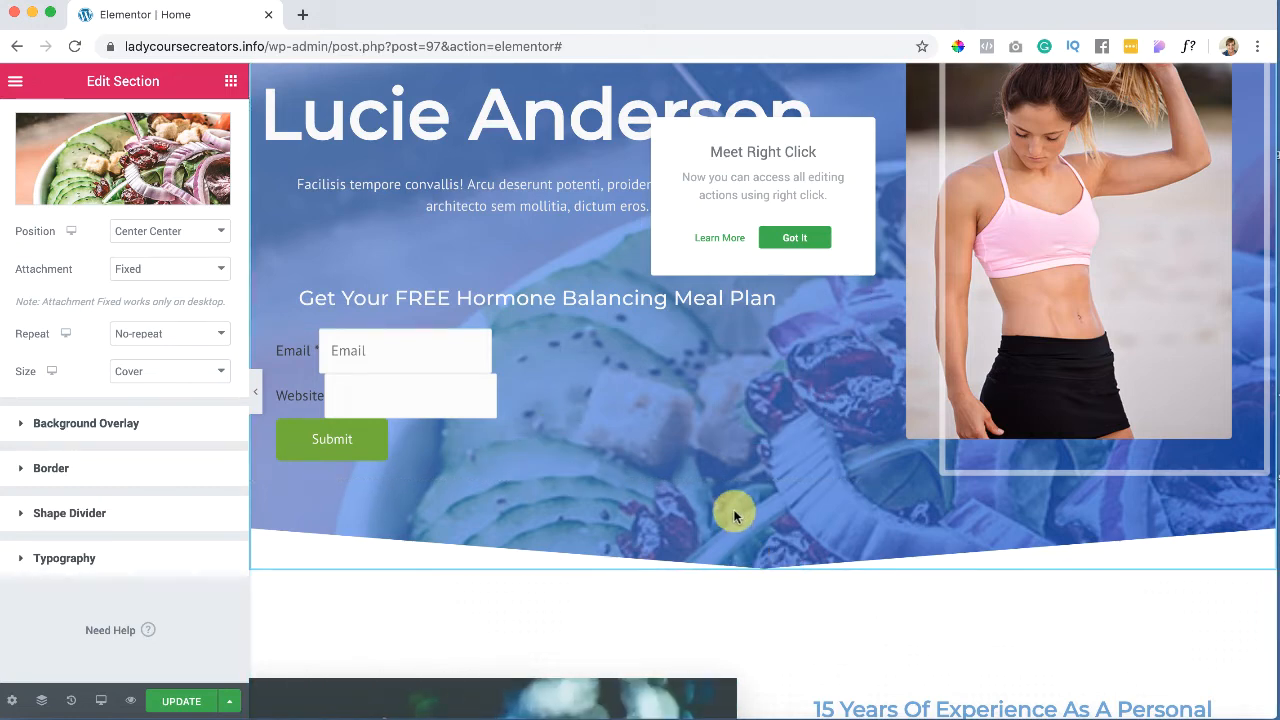
{"action": "left_click", "coordinate": [20, 513]}
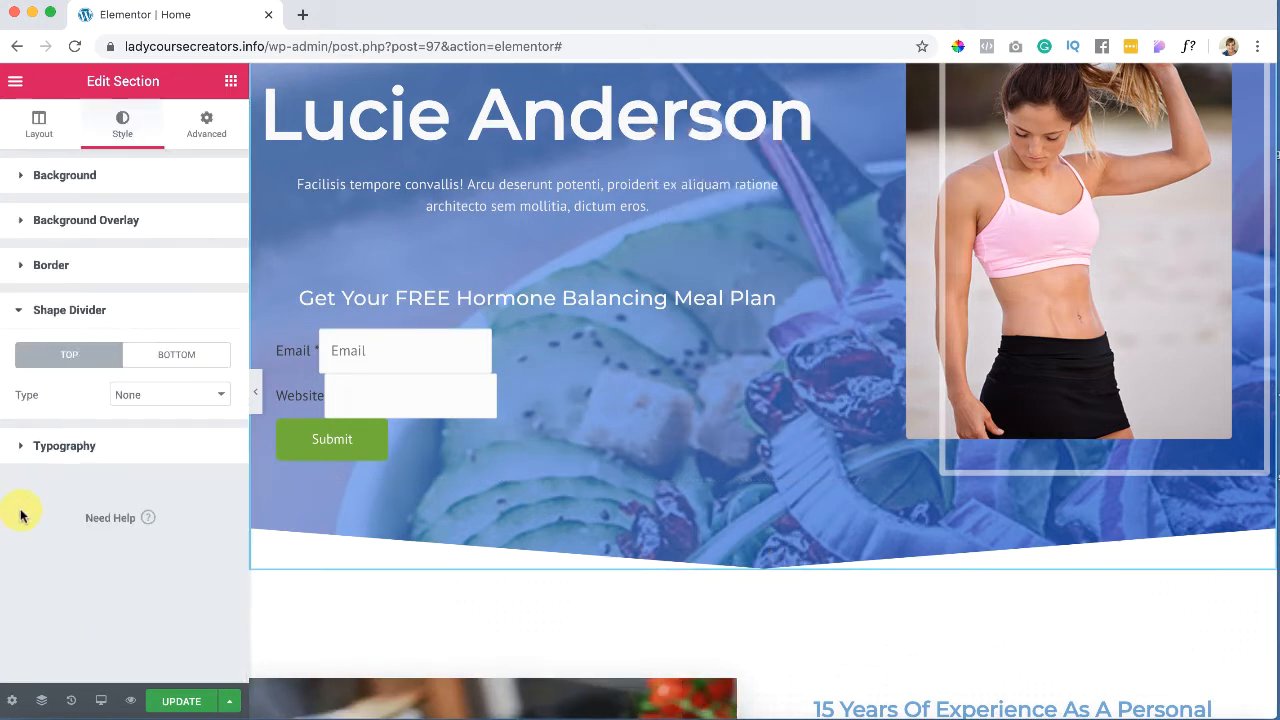
{"action": "left_click", "coordinate": [174, 358]}
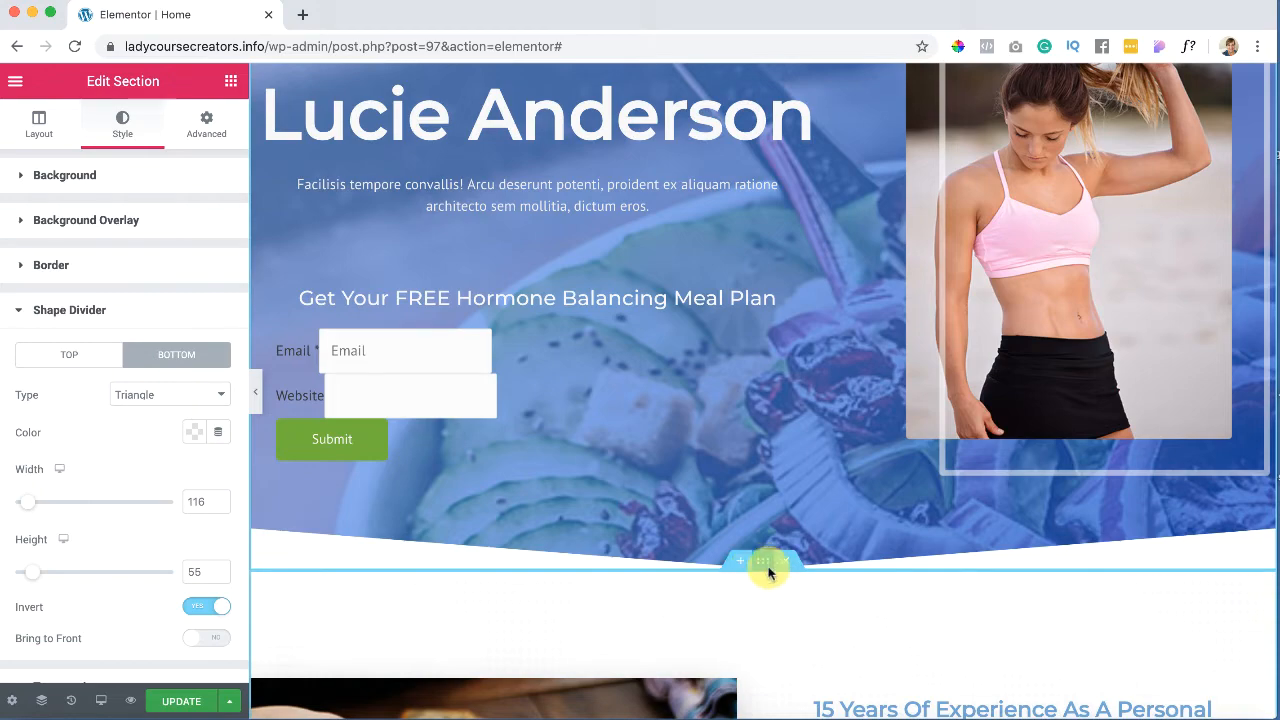
Step: Try the Tilt shape for the hero's bottom divider, flipped and with a height of 75
{"action": "scroll", "coordinate": [1014, 449], "scroll_direction": "up", "scroll_amount": 5}
{"action": "scroll", "coordinate": [1014, 451], "scroll_direction": "down", "scroll_amount": 4}
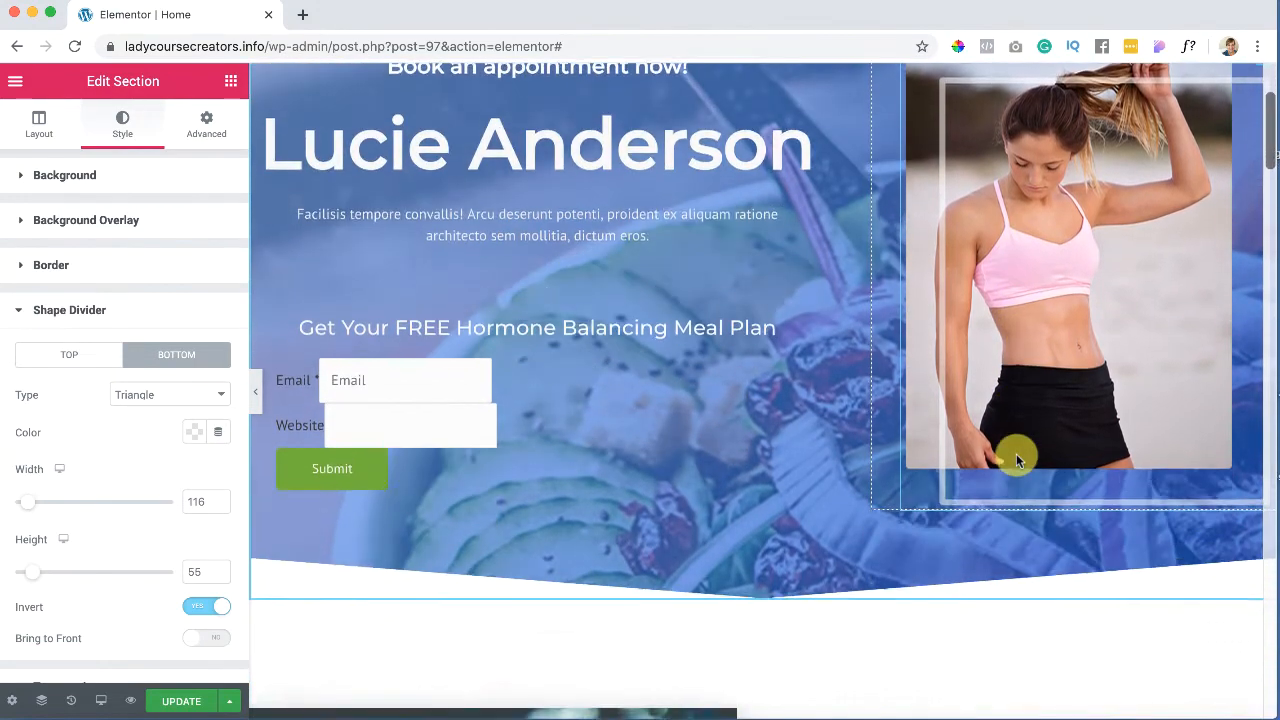
{"action": "left_click", "coordinate": [215, 395]}
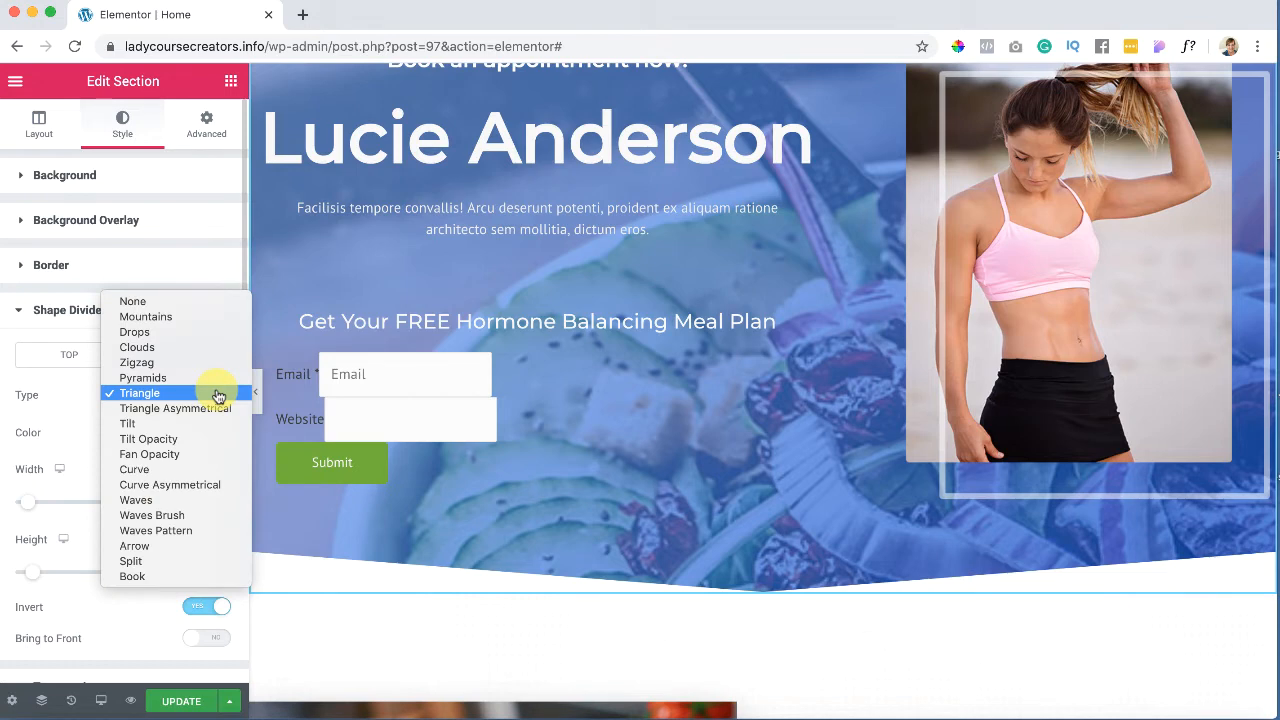
{"action": "left_click", "coordinate": [213, 423]}
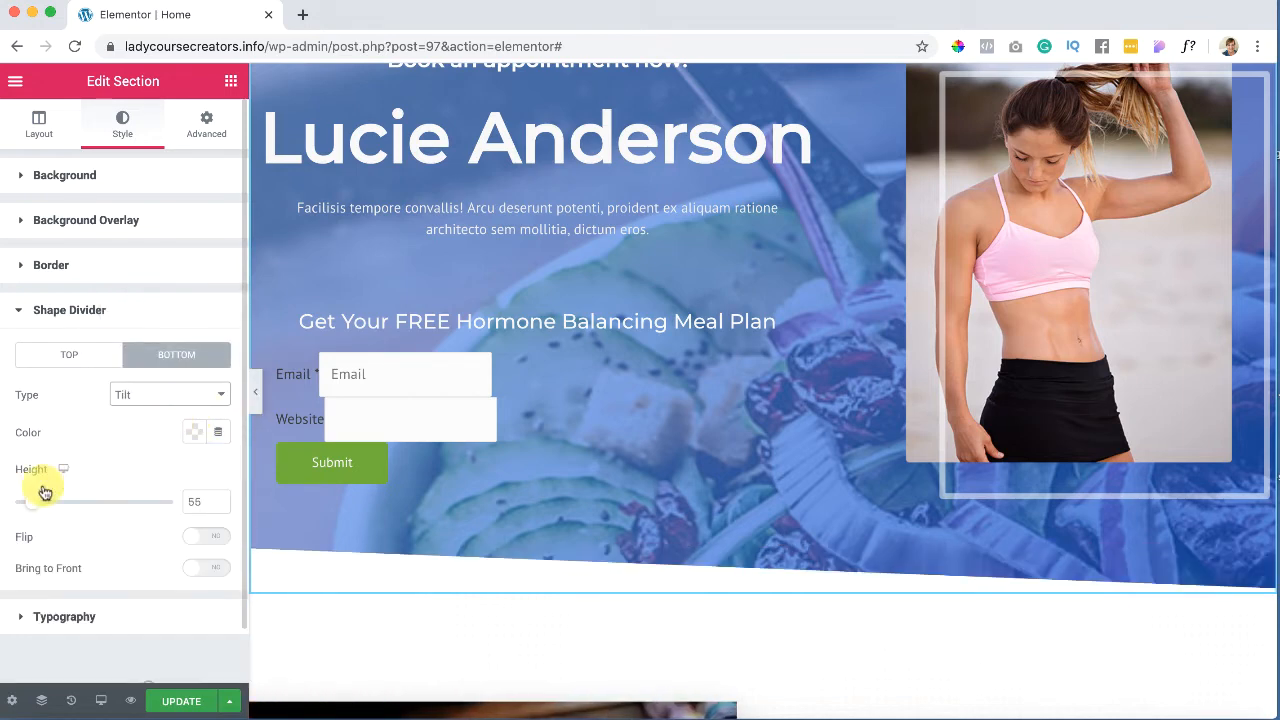
{"action": "left_click_drag", "start_coordinate": [30, 503], "coordinate": [44, 502]}
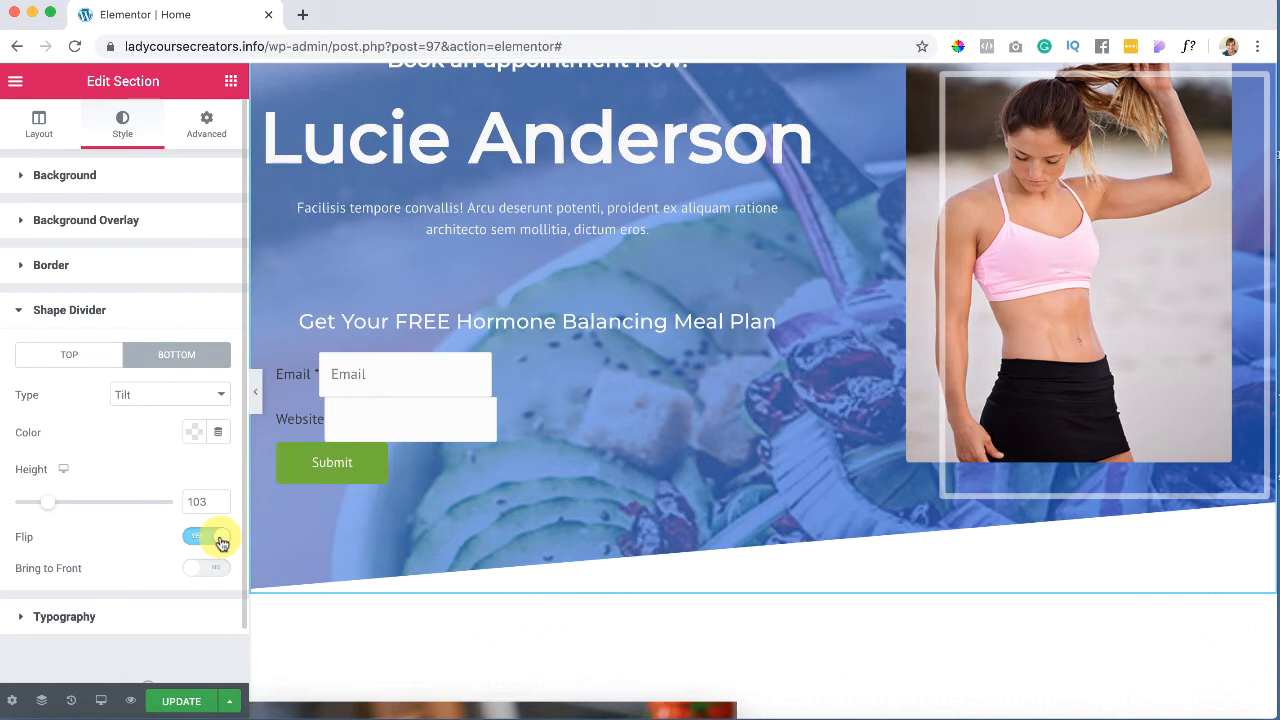
{"action": "left_click_drag", "start_coordinate": [44, 505], "coordinate": [39, 503]}
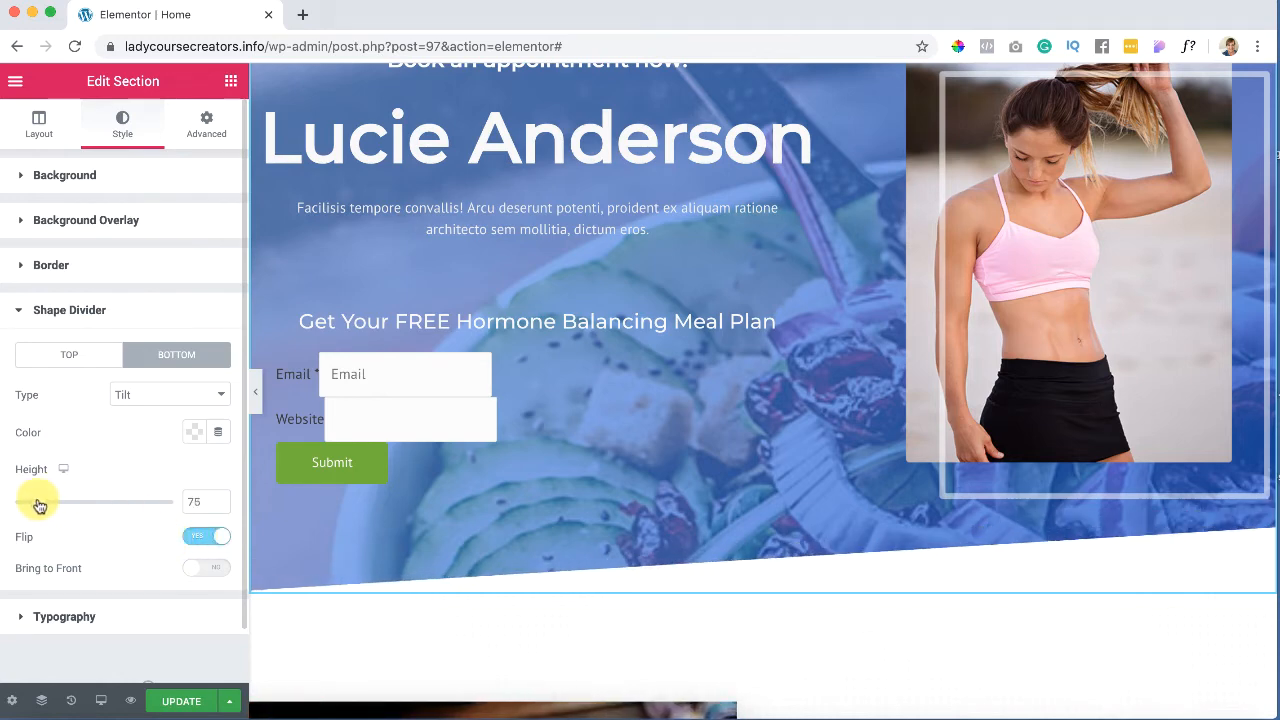
Step: Switch the bottom divider to Waves with flip and invert off, a width of 133 and a height of 58
{"action": "left_click", "coordinate": [185, 399]}
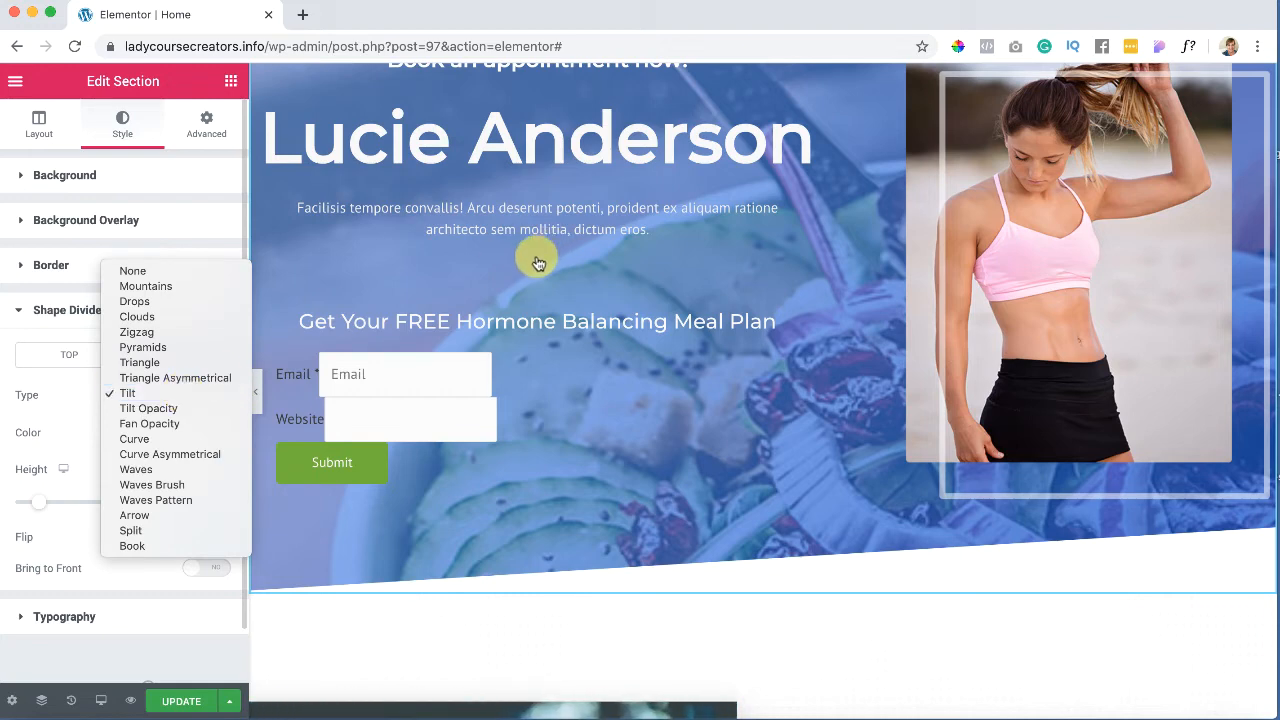
{"action": "left_click", "coordinate": [158, 471]}
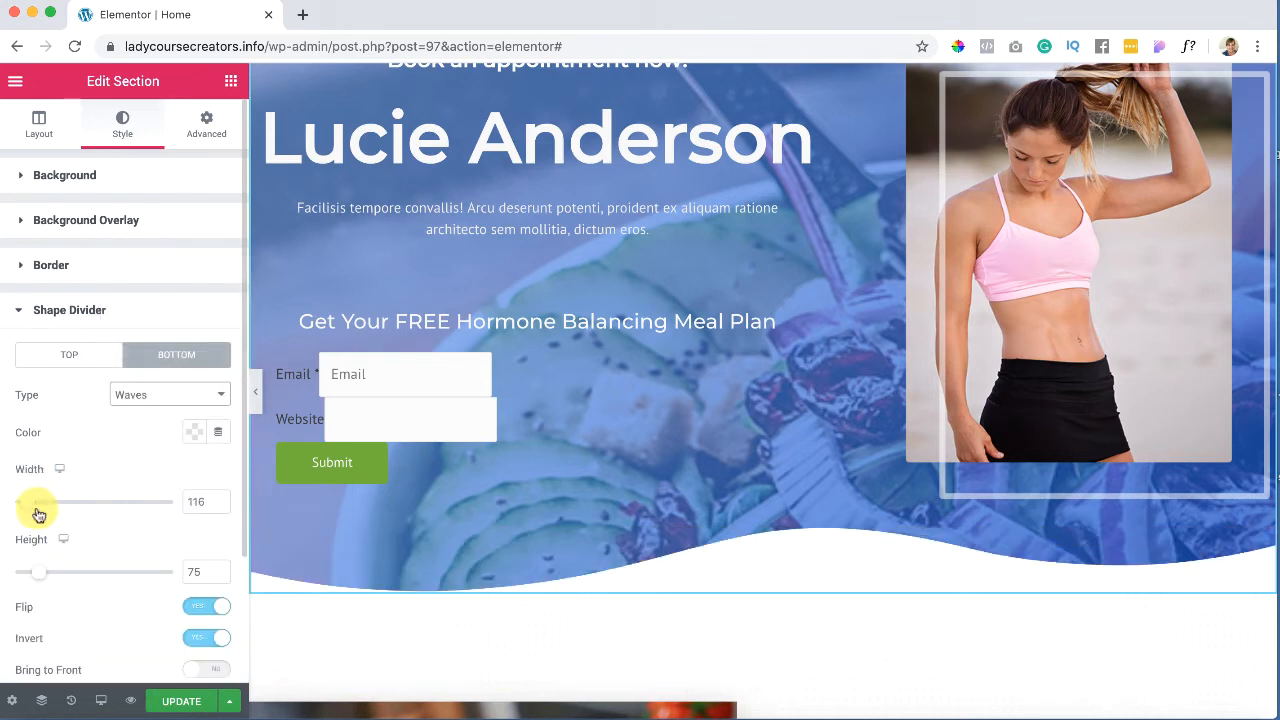
{"action": "left_click_drag", "start_coordinate": [27, 505], "coordinate": [78, 508]}
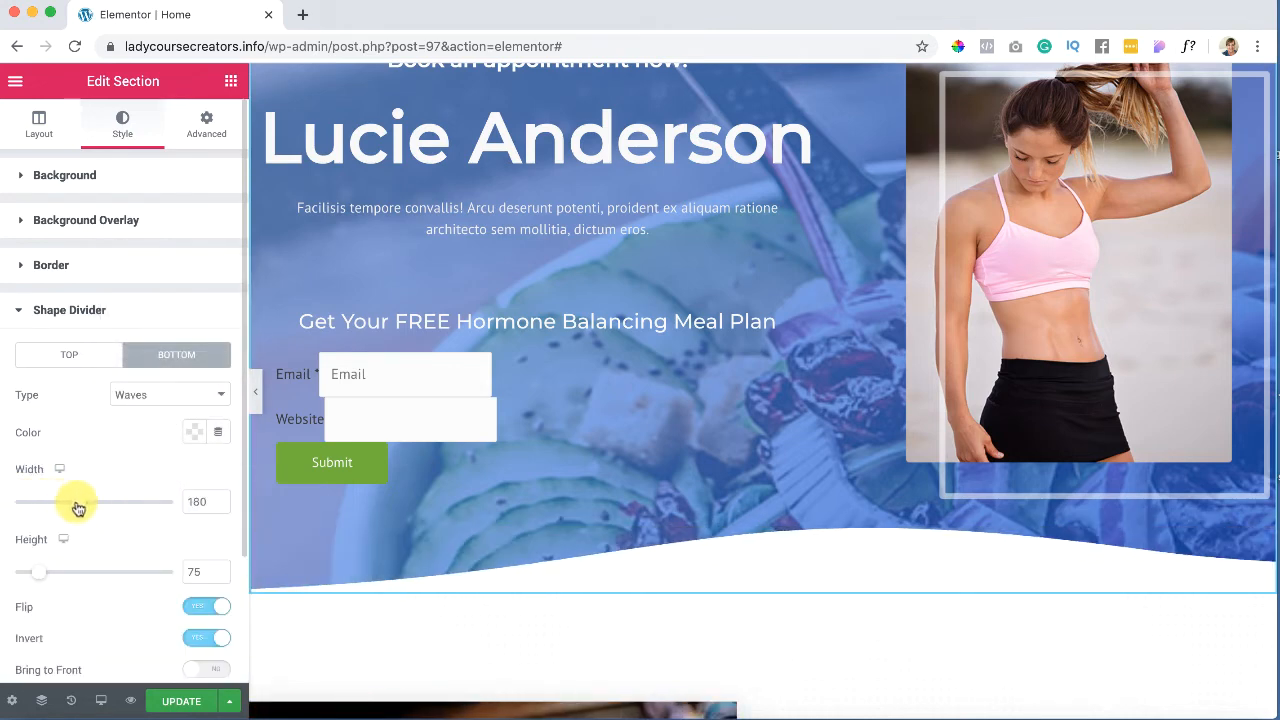
{"action": "left_click", "coordinate": [196, 608]}
{"action": "left_click", "coordinate": [195, 638]}
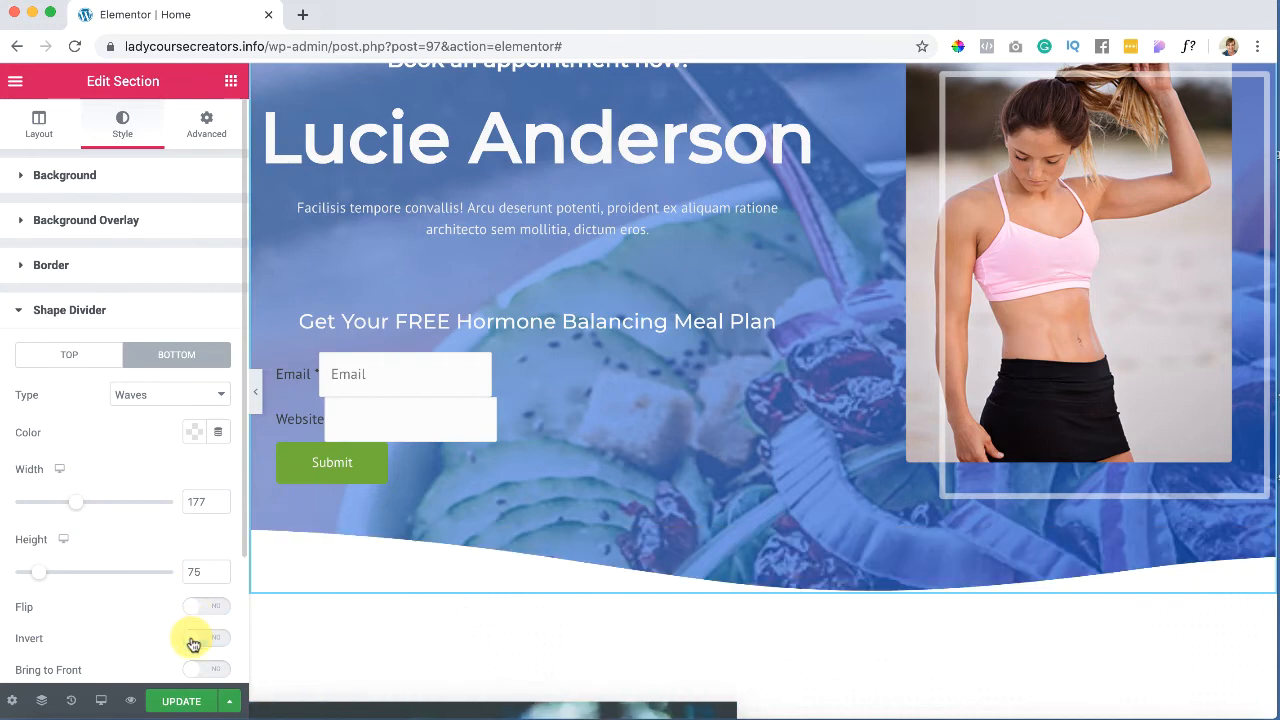
{"action": "left_click_drag", "start_coordinate": [42, 576], "coordinate": [34, 573]}
{"action": "left_click_drag", "start_coordinate": [72, 508], "coordinate": [38, 503]}
{"action": "scroll", "coordinate": [102, 572], "scroll_direction": "down", "scroll_amount": 2}
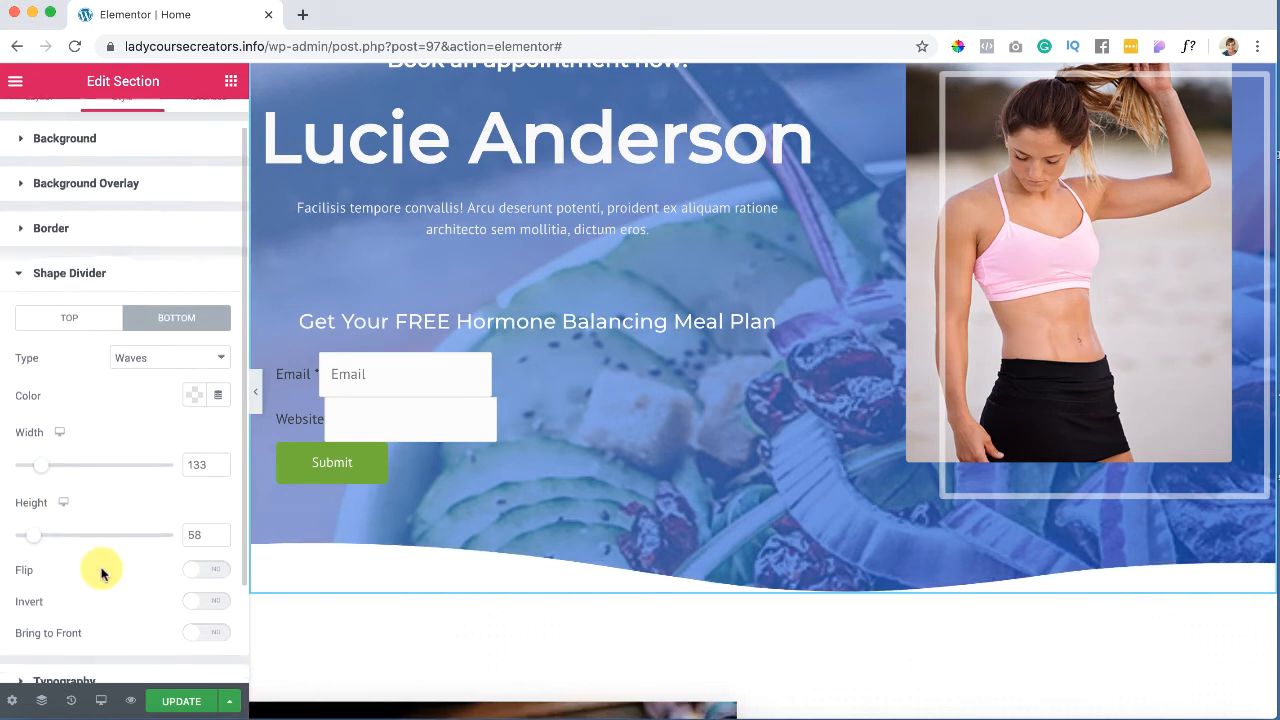
{"action": "scroll", "coordinate": [112, 460], "scroll_direction": "up", "scroll_amount": 1}
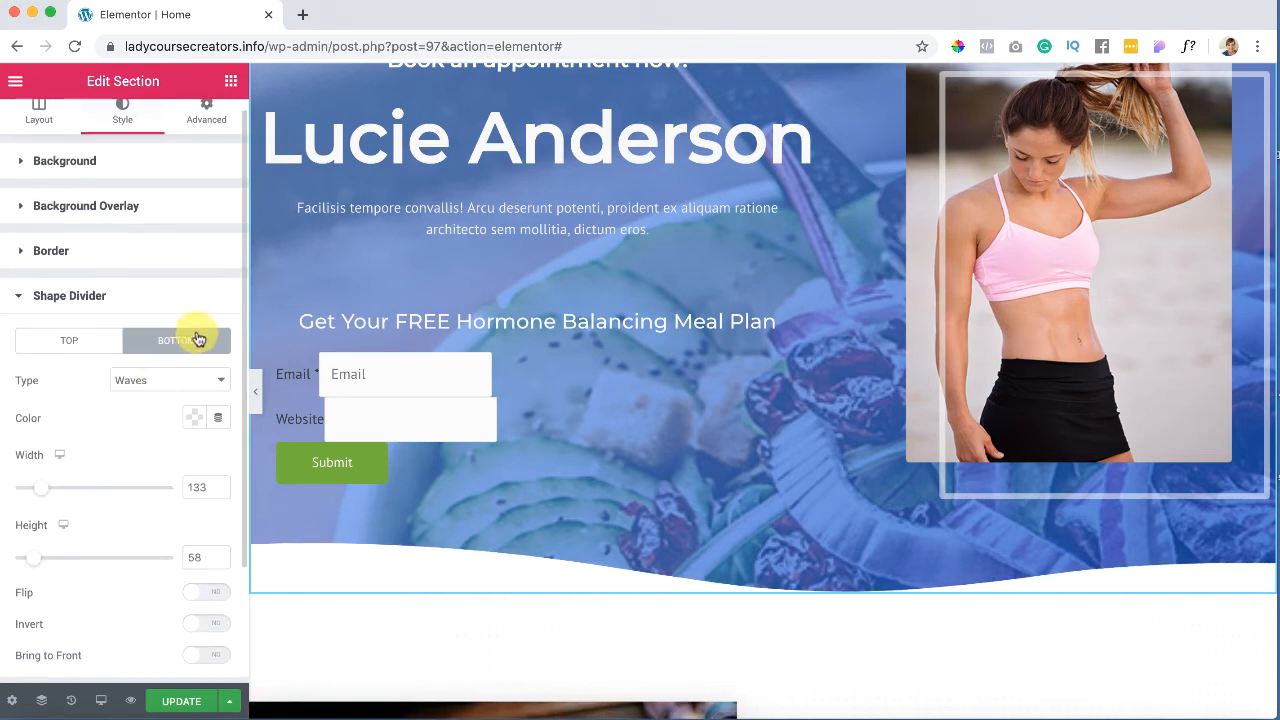
Step: Change the hero's bottom divider shape to Triangle and turn on its invert option
{"action": "left_click", "coordinate": [191, 381]}
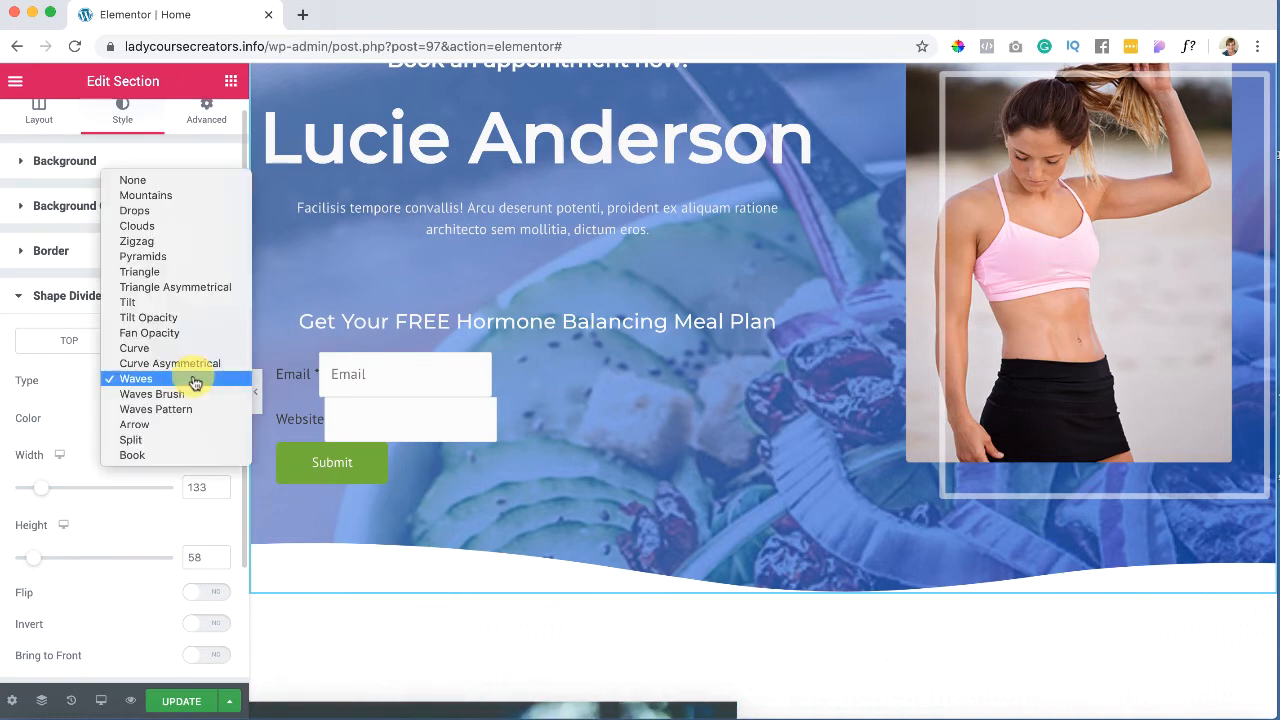
{"action": "left_click", "coordinate": [162, 304]}
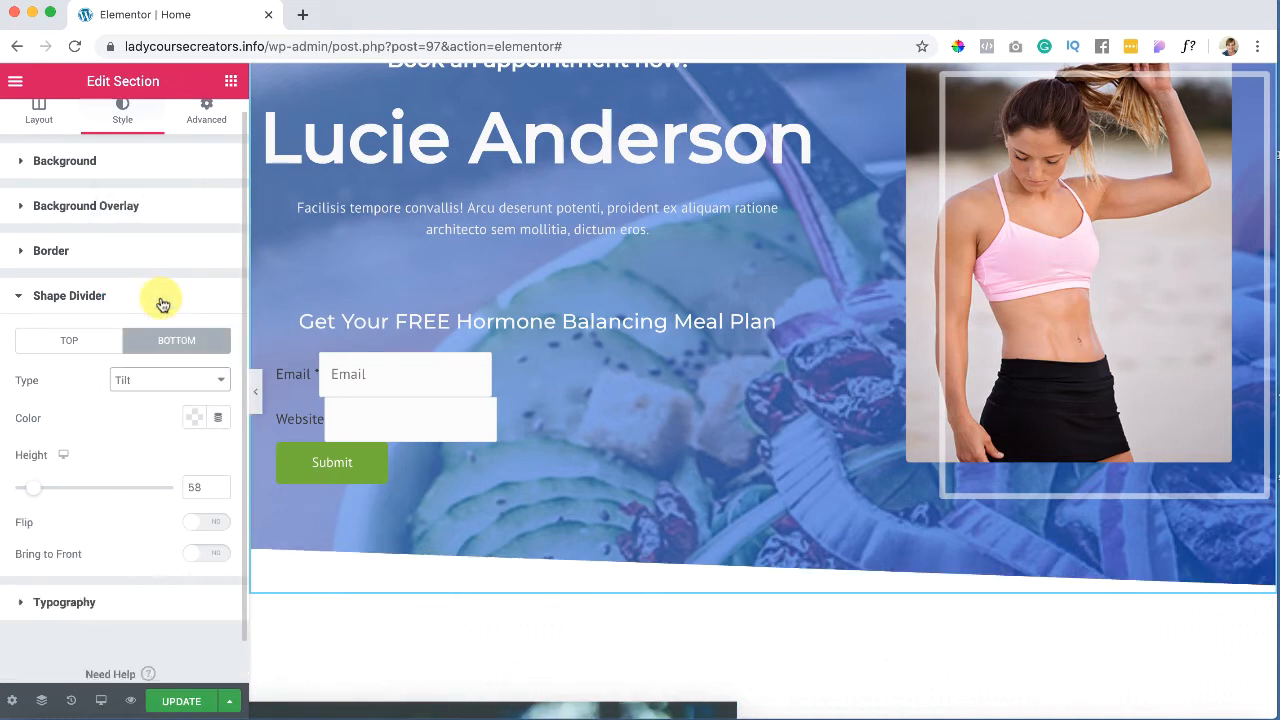
{"action": "left_click", "coordinate": [171, 378]}
{"action": "left_click", "coordinate": [179, 350]}
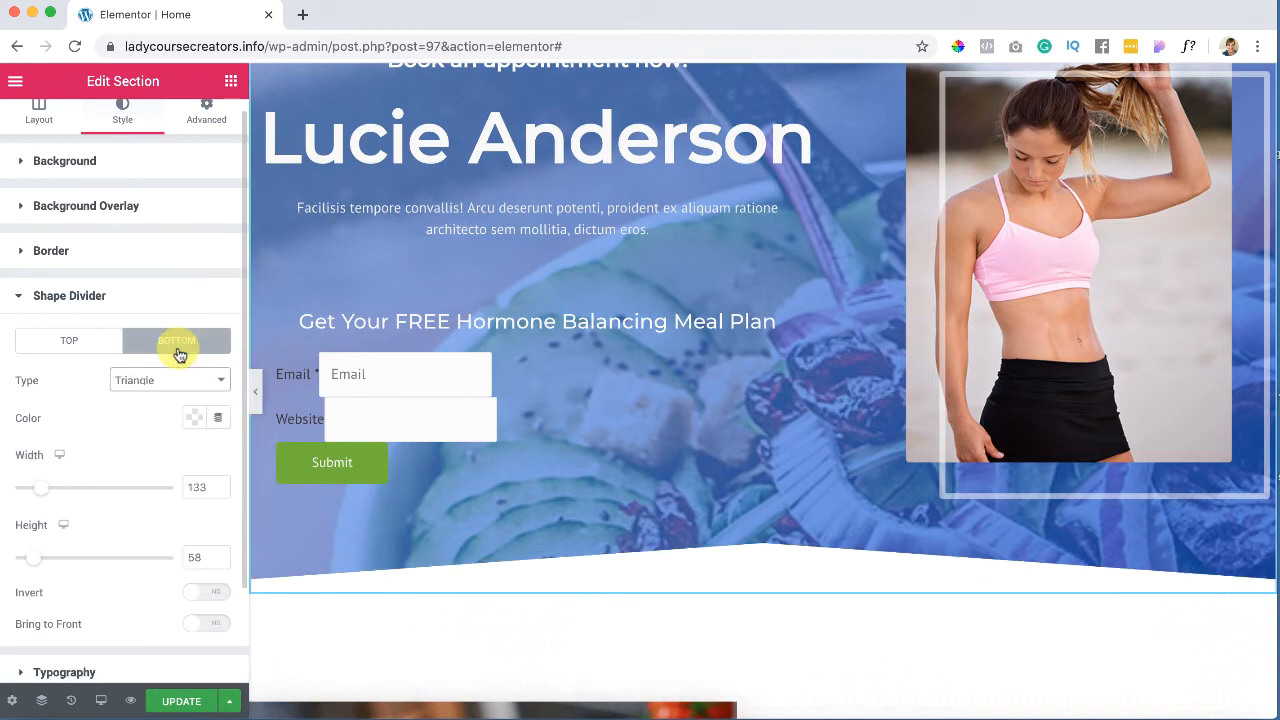
{"action": "scroll", "coordinate": [189, 500], "scroll_direction": "down", "scroll_amount": 1}
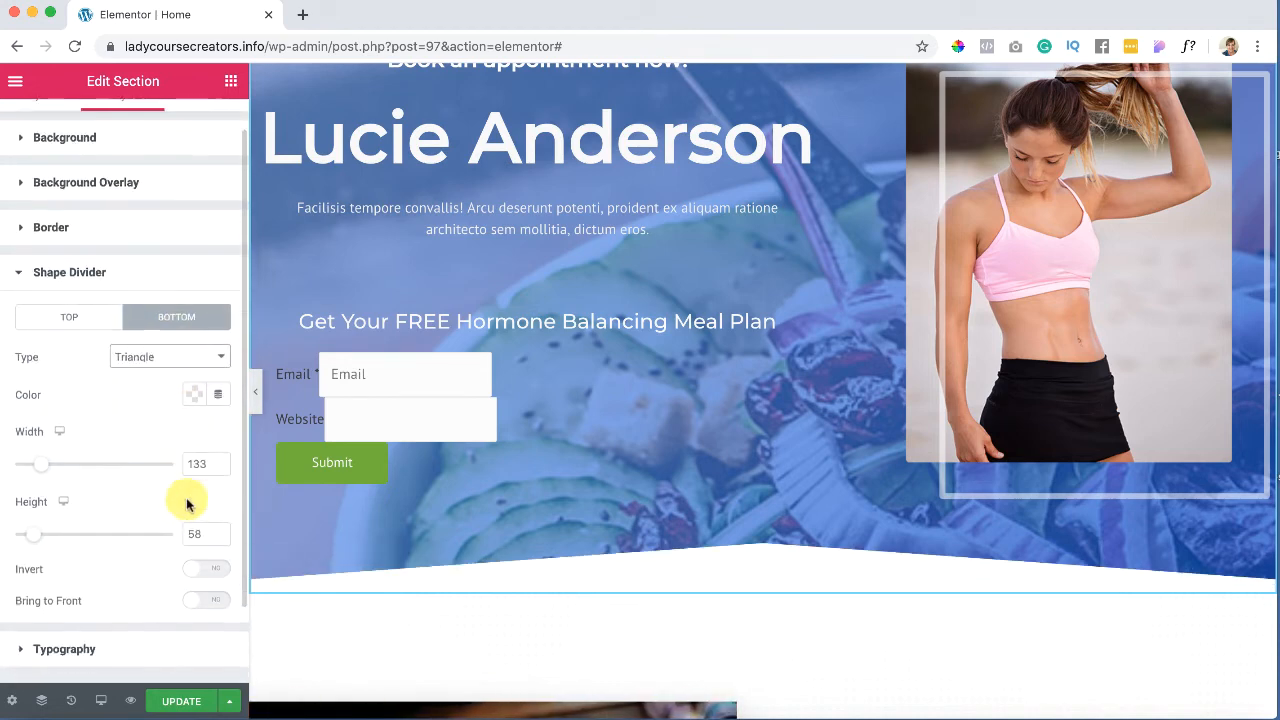
{"action": "left_click", "coordinate": [222, 572]}
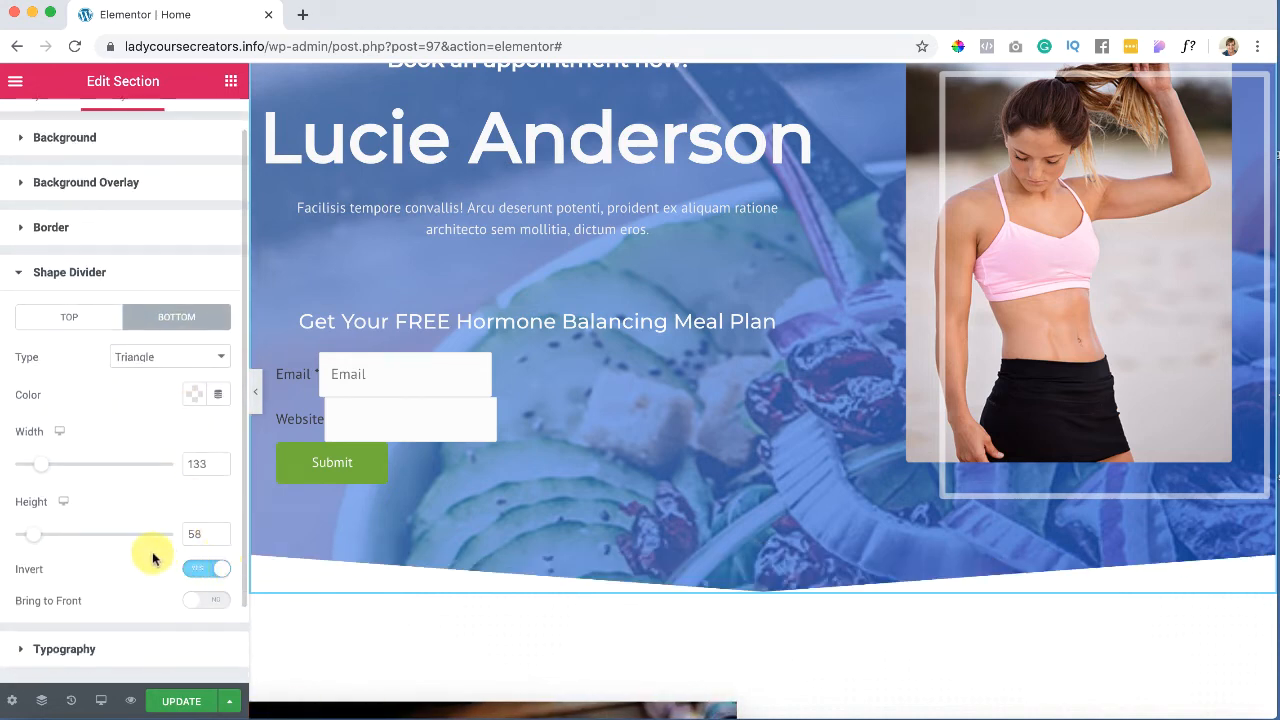
Step: Look over the experience section with its image carousel and button, and the offer heading section beneath it
{"action": "scroll", "coordinate": [500, 517], "scroll_direction": "down", "scroll_amount": 4}
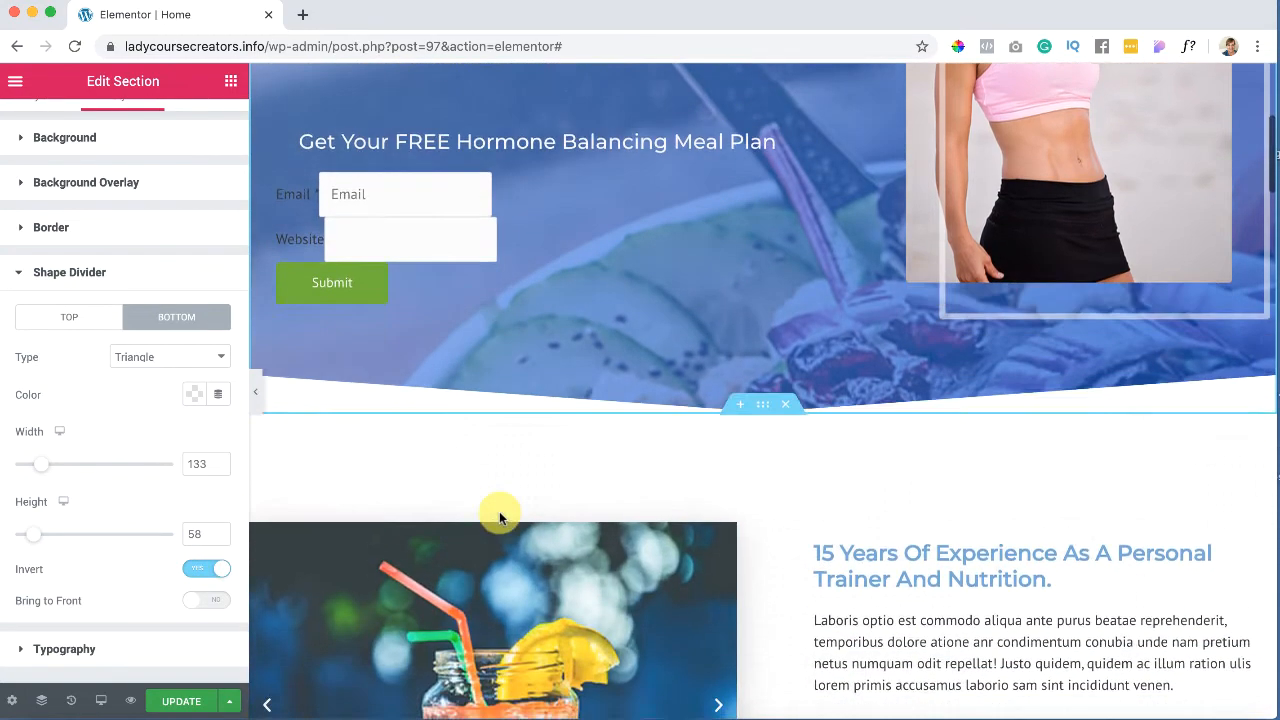
{"action": "scroll", "coordinate": [500, 517], "scroll_direction": "down", "scroll_amount": 2}
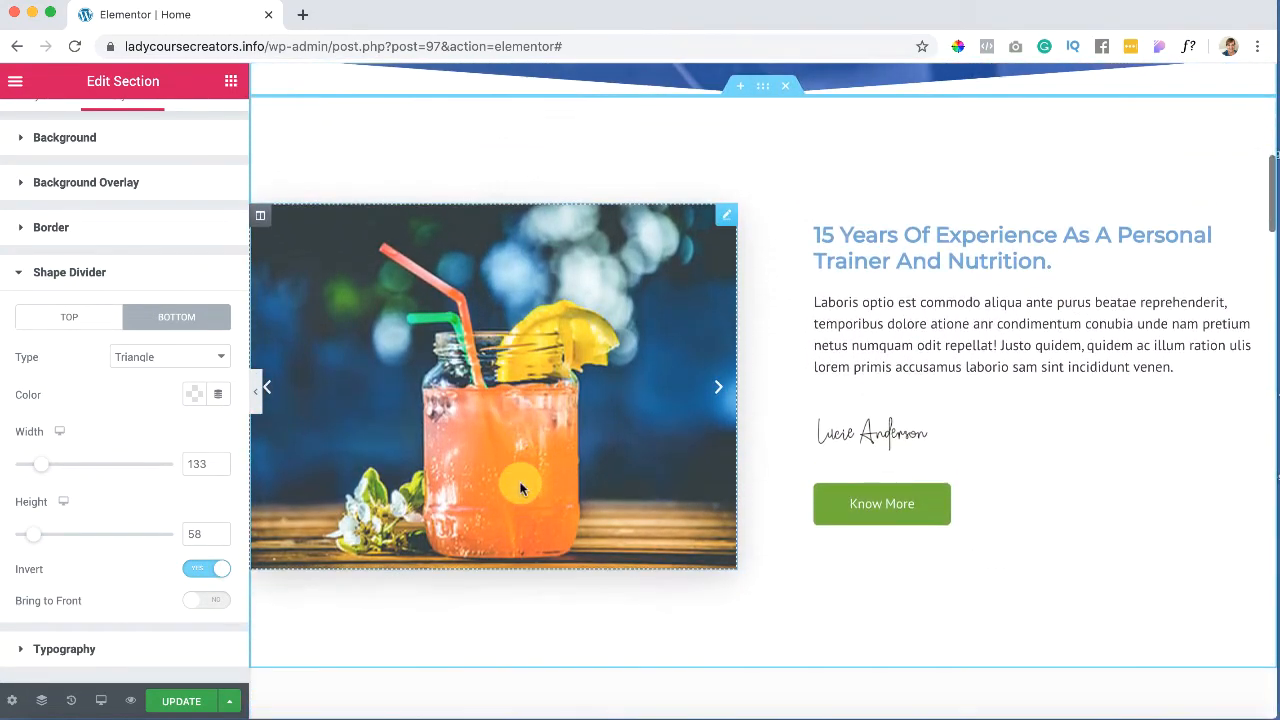
{"action": "scroll", "coordinate": [617, 628], "scroll_direction": "up", "scroll_amount": 1}
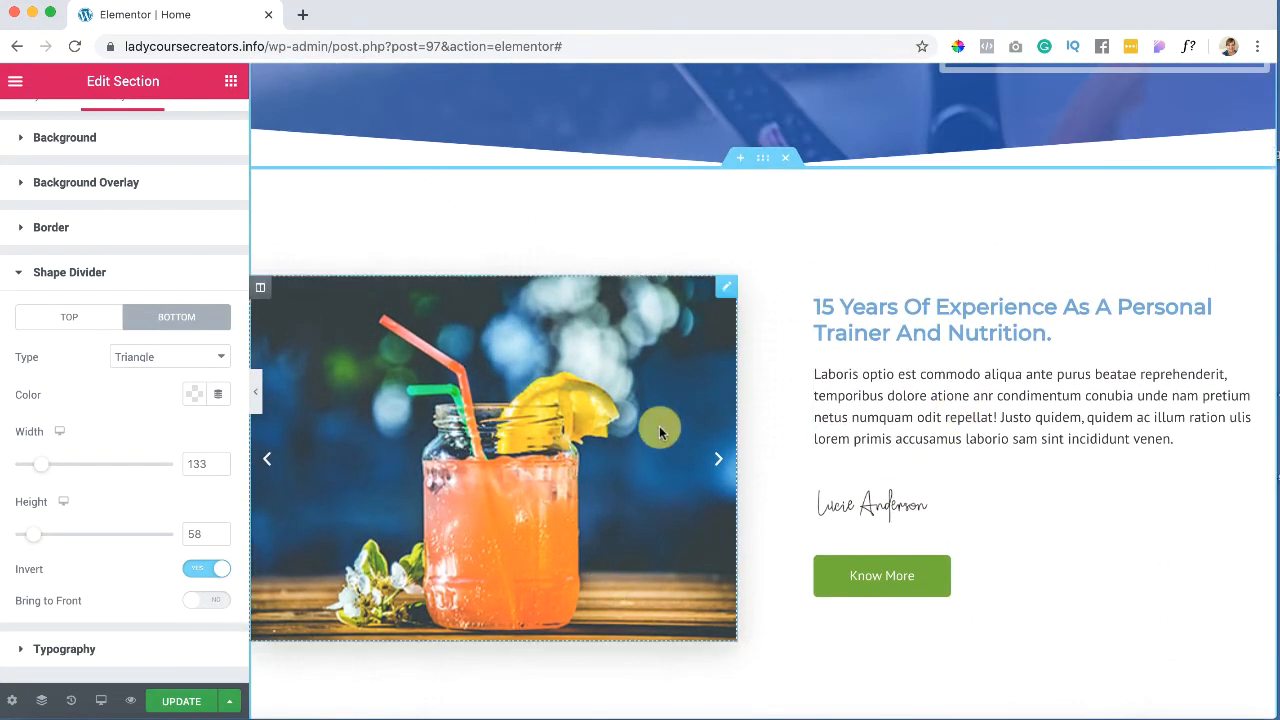
{"action": "scroll", "coordinate": [566, 490], "scroll_direction": "down", "scroll_amount": 4}
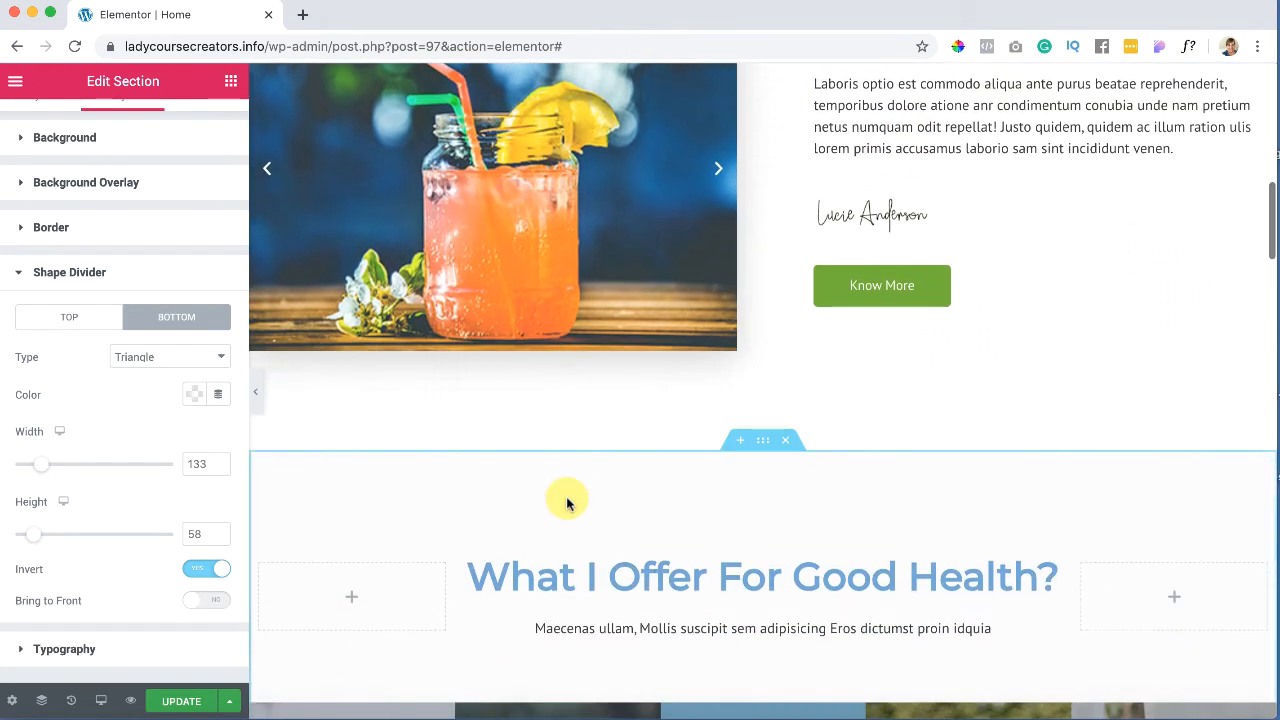
{"action": "scroll", "coordinate": [566, 503], "scroll_direction": "up", "scroll_amount": 2}
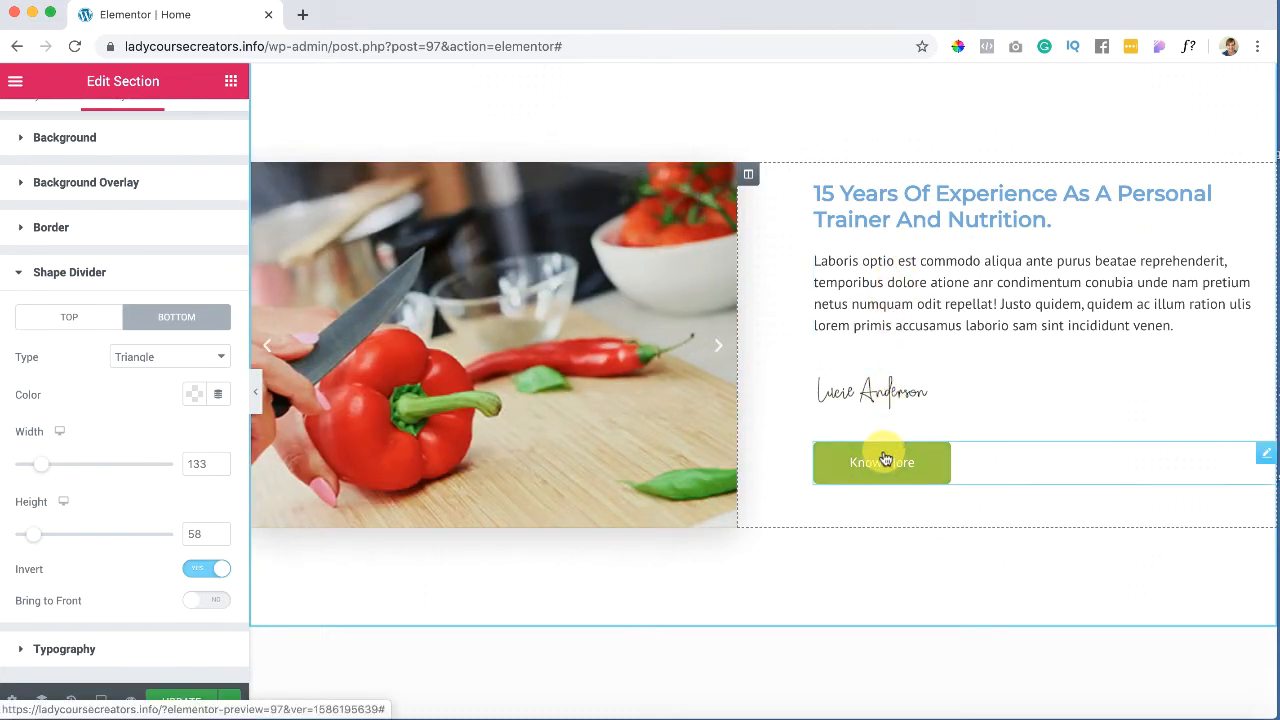
Step: Open the layout settings of the inner section holding the five service columns beneath the offer heading
{"action": "scroll", "coordinate": [880, 459], "scroll_direction": "down", "scroll_amount": 3}
{"action": "scroll", "coordinate": [860, 480], "scroll_direction": "down", "scroll_amount": 1}
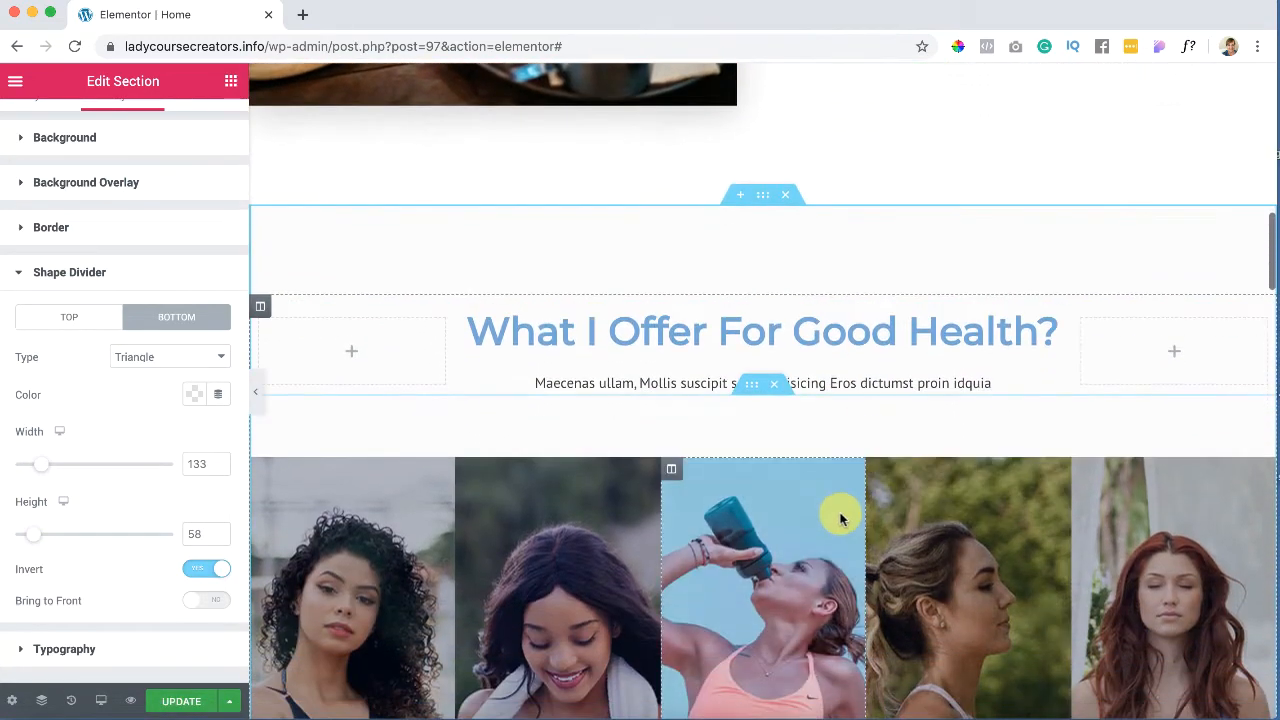
{"action": "scroll", "coordinate": [793, 502], "scroll_direction": "down", "scroll_amount": 4}
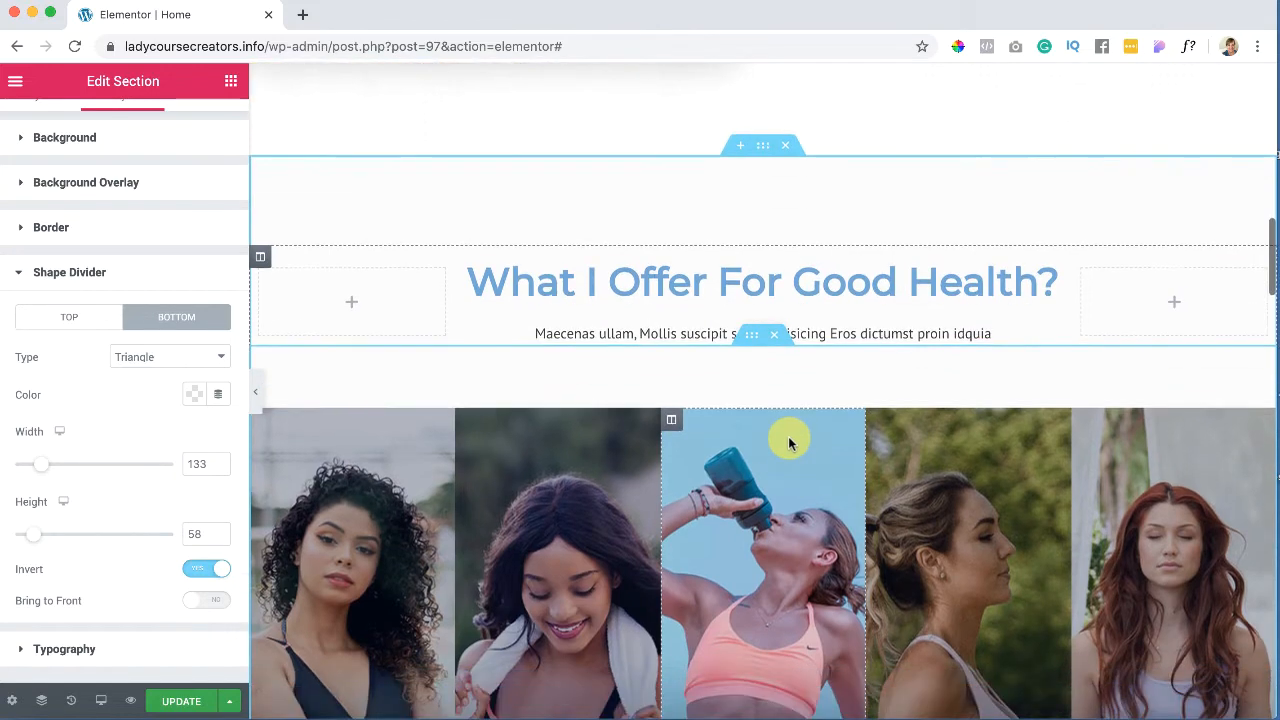
{"action": "scroll", "coordinate": [789, 442], "scroll_direction": "up", "scroll_amount": 1}
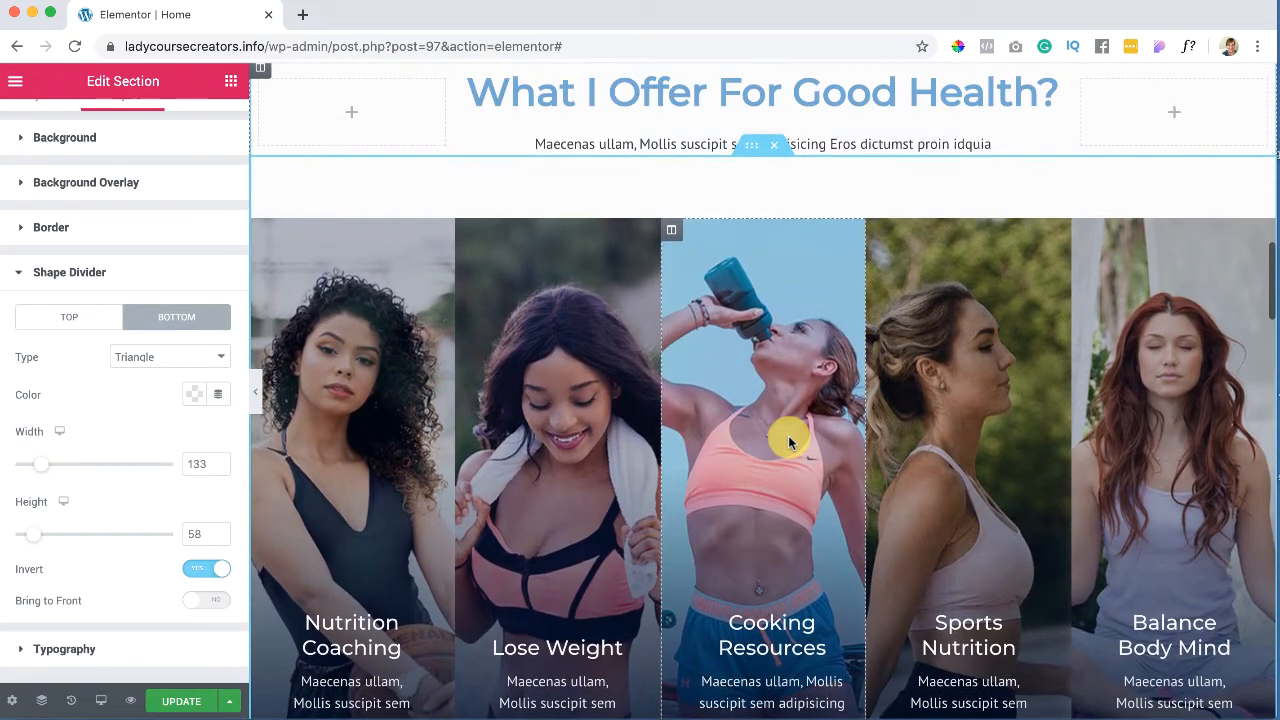
{"action": "left_click", "coordinate": [751, 147]}
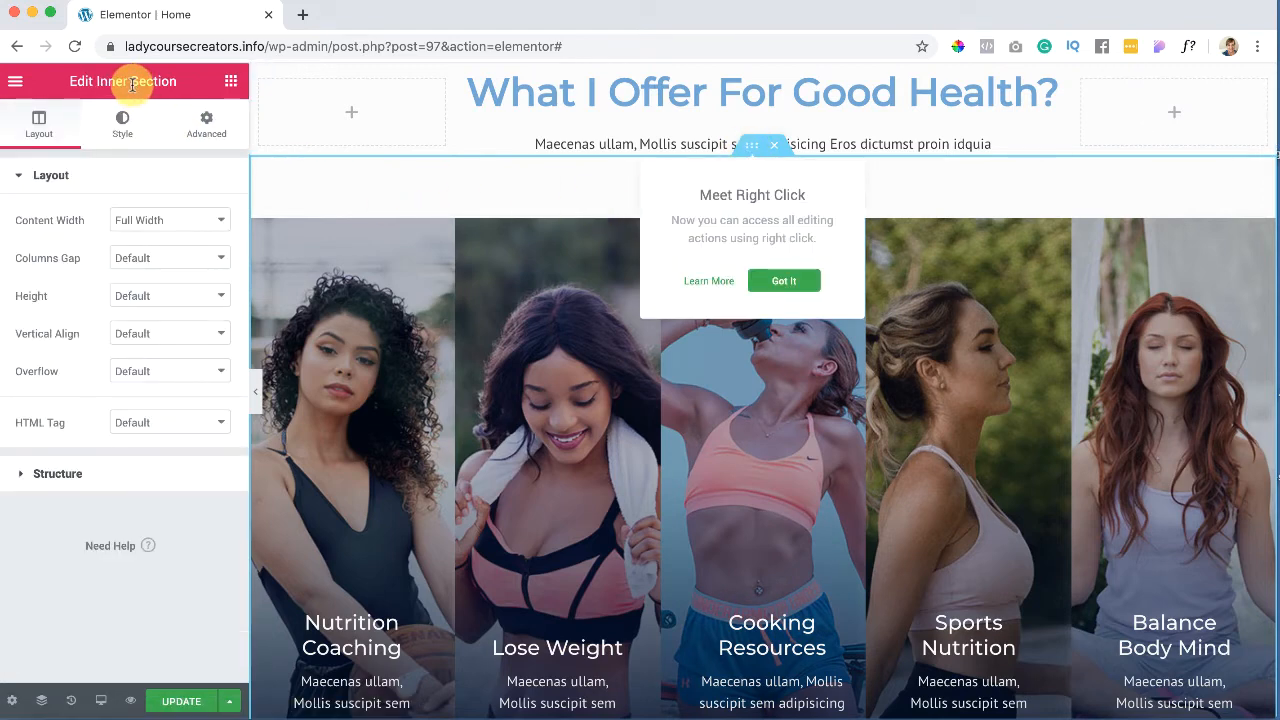
{"action": "left_click", "coordinate": [132, 84]}
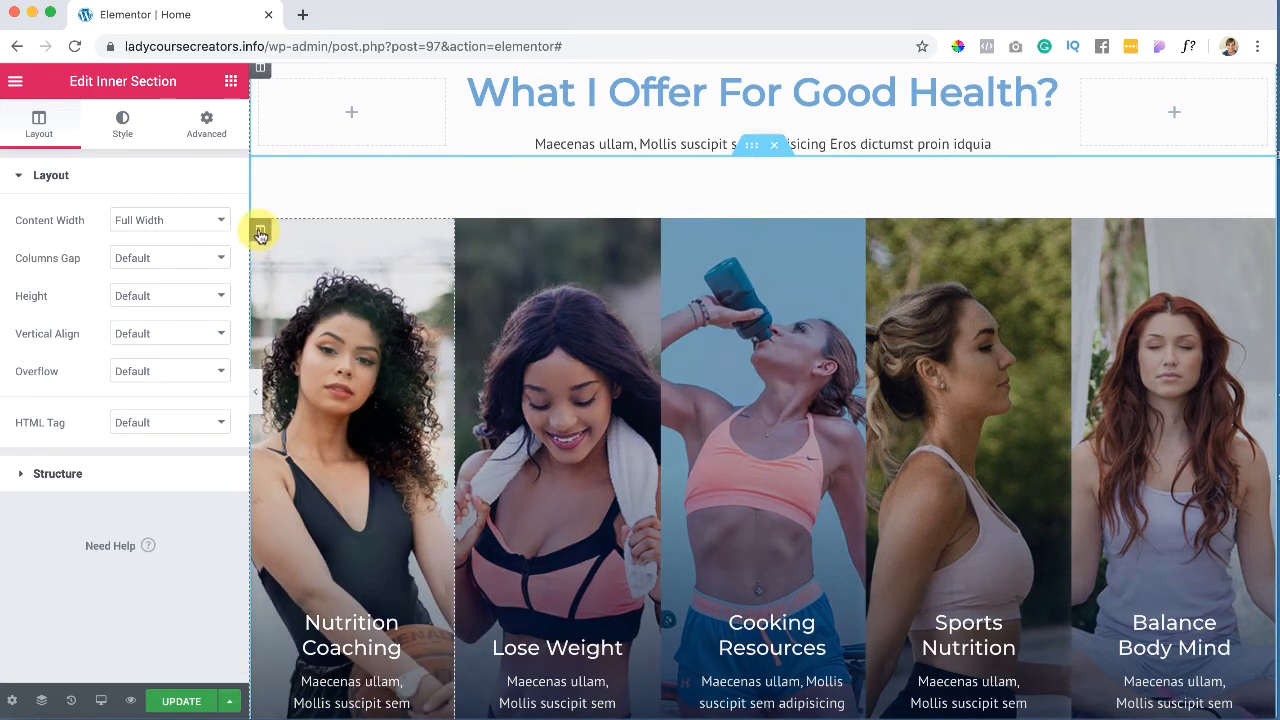
Step: Open the media library for the background image of the Nutrition Coaching column
{"action": "left_click", "coordinate": [260, 233]}
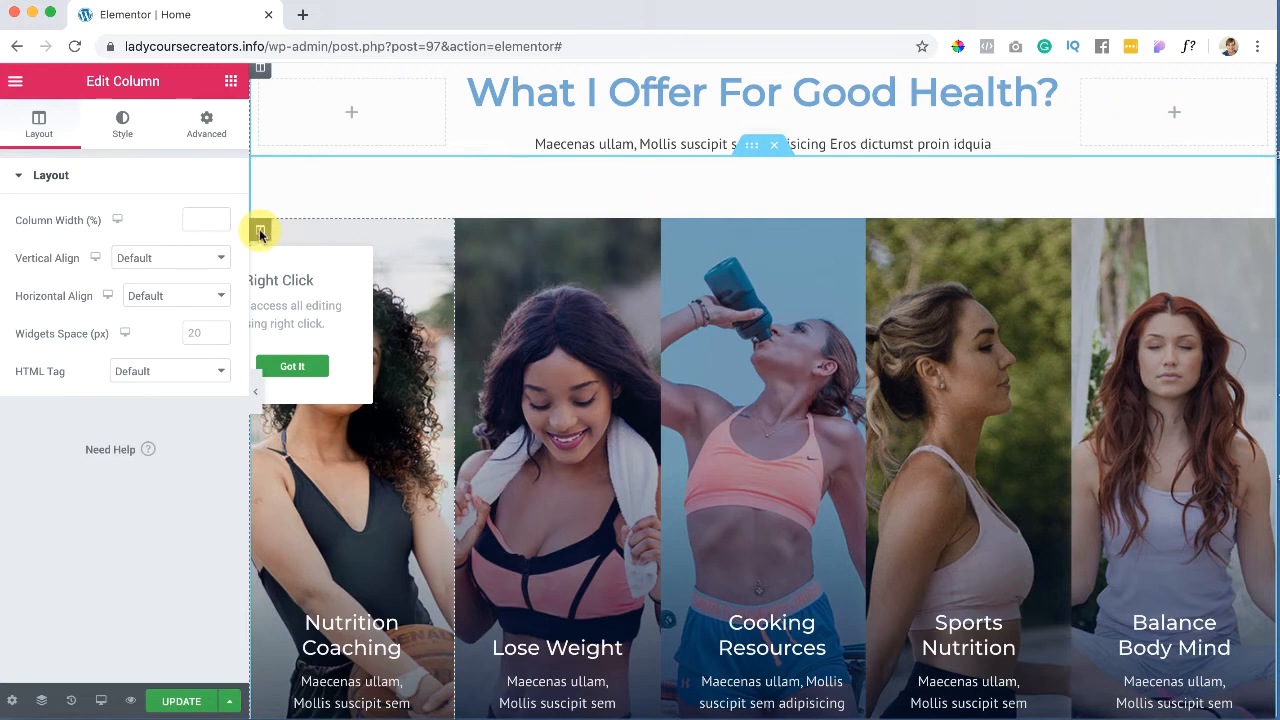
{"action": "left_click", "coordinate": [120, 125]}
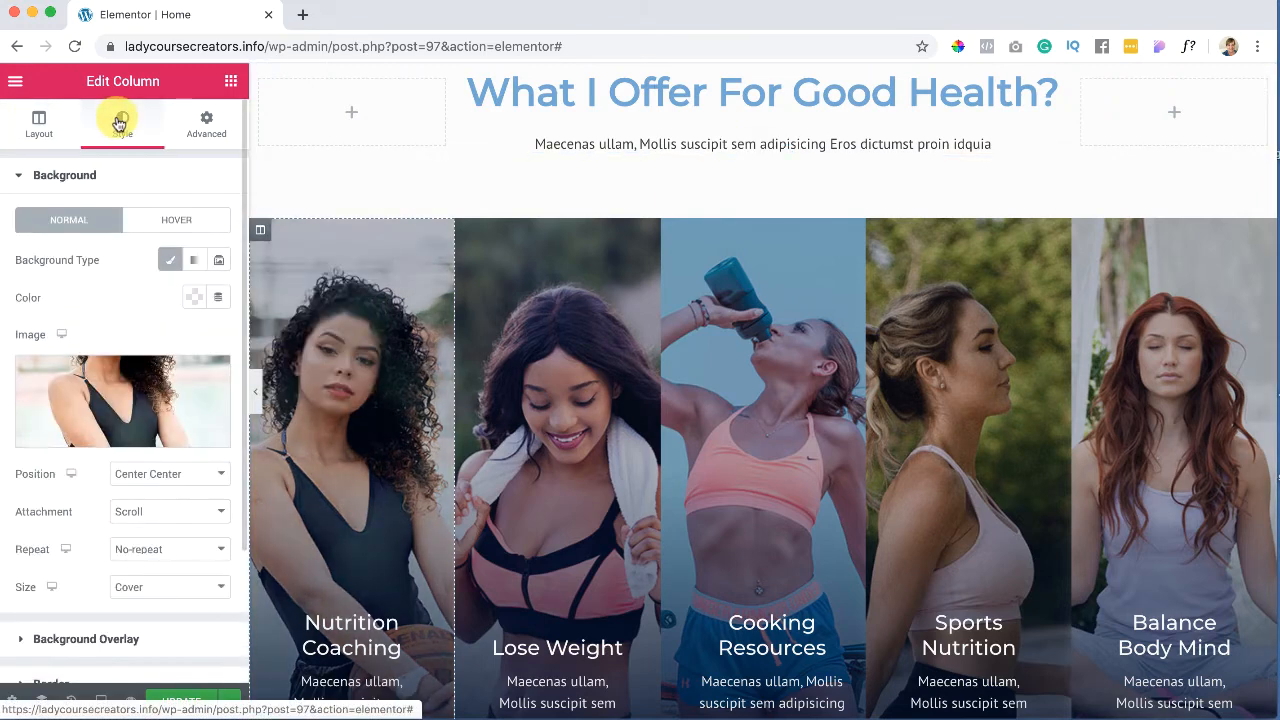
{"action": "left_click", "coordinate": [97, 436]}
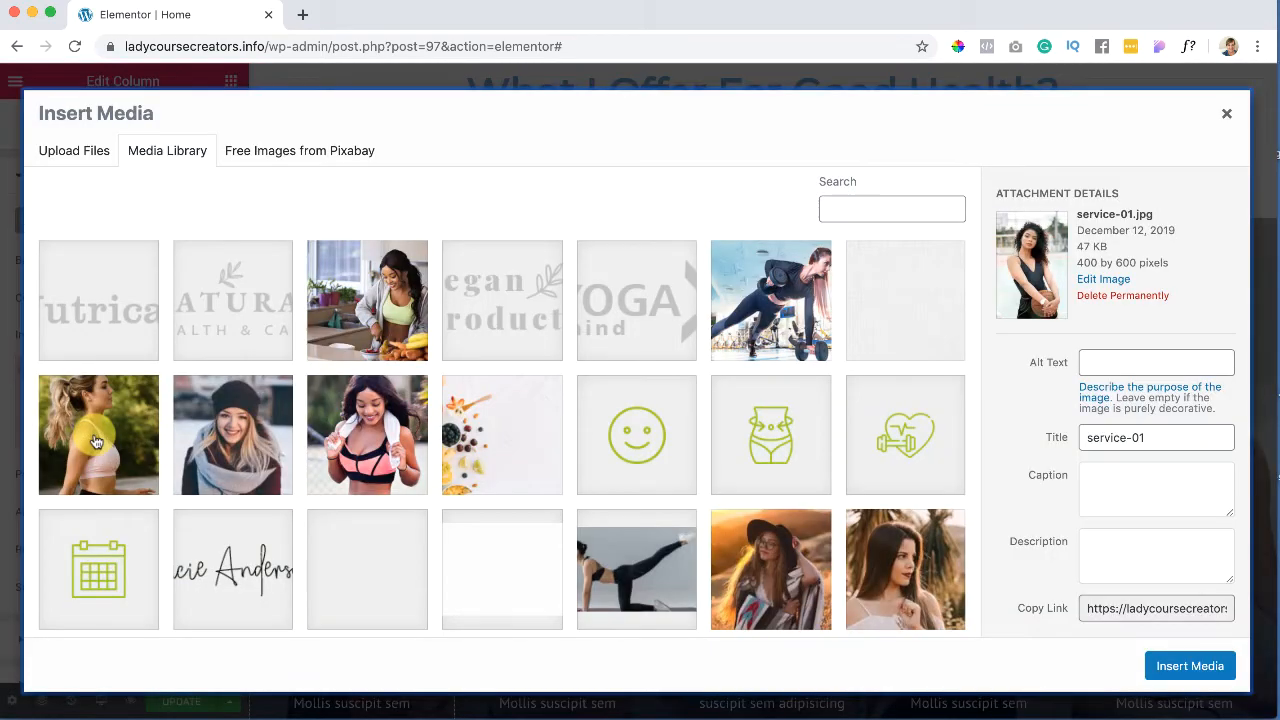
Step: Set the Nutrition Coaching column's background image to the photo of the smiling woman in a dark beanie
{"action": "left_click", "coordinate": [225, 438]}
{"action": "left_click", "coordinate": [1177, 666]}
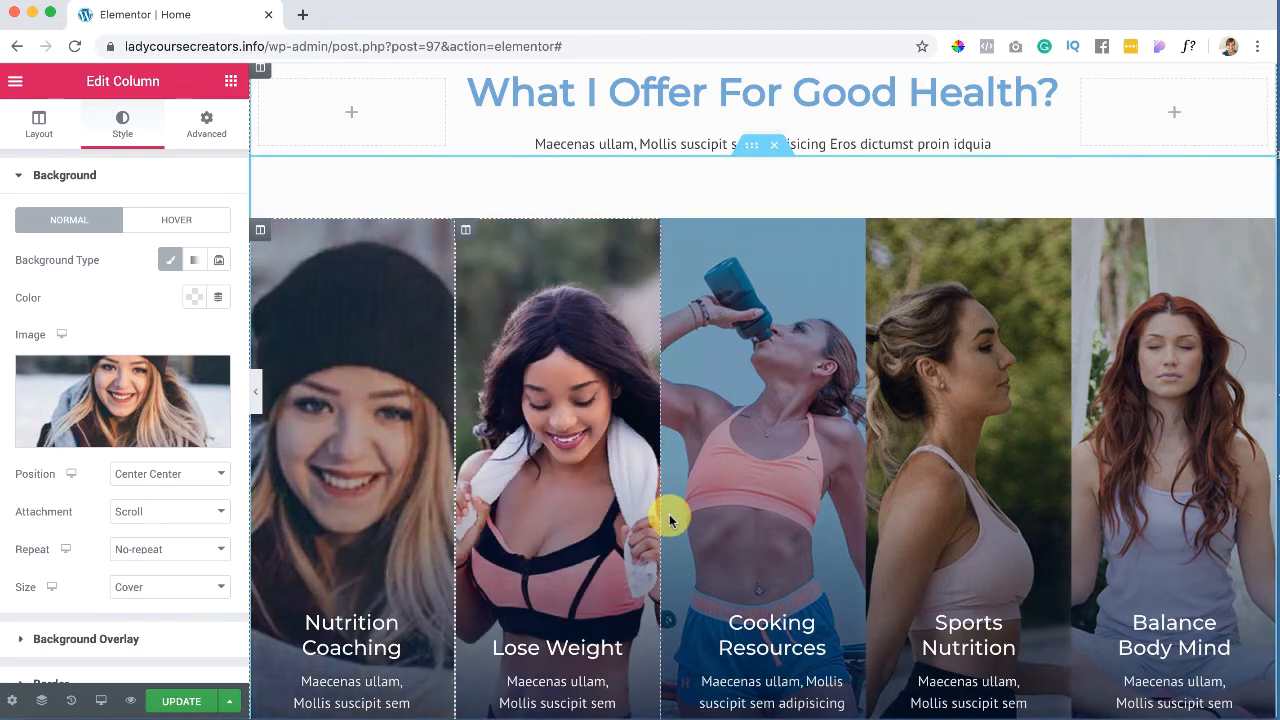
{"action": "scroll", "coordinate": [785, 510], "scroll_direction": "down", "scroll_amount": 3}
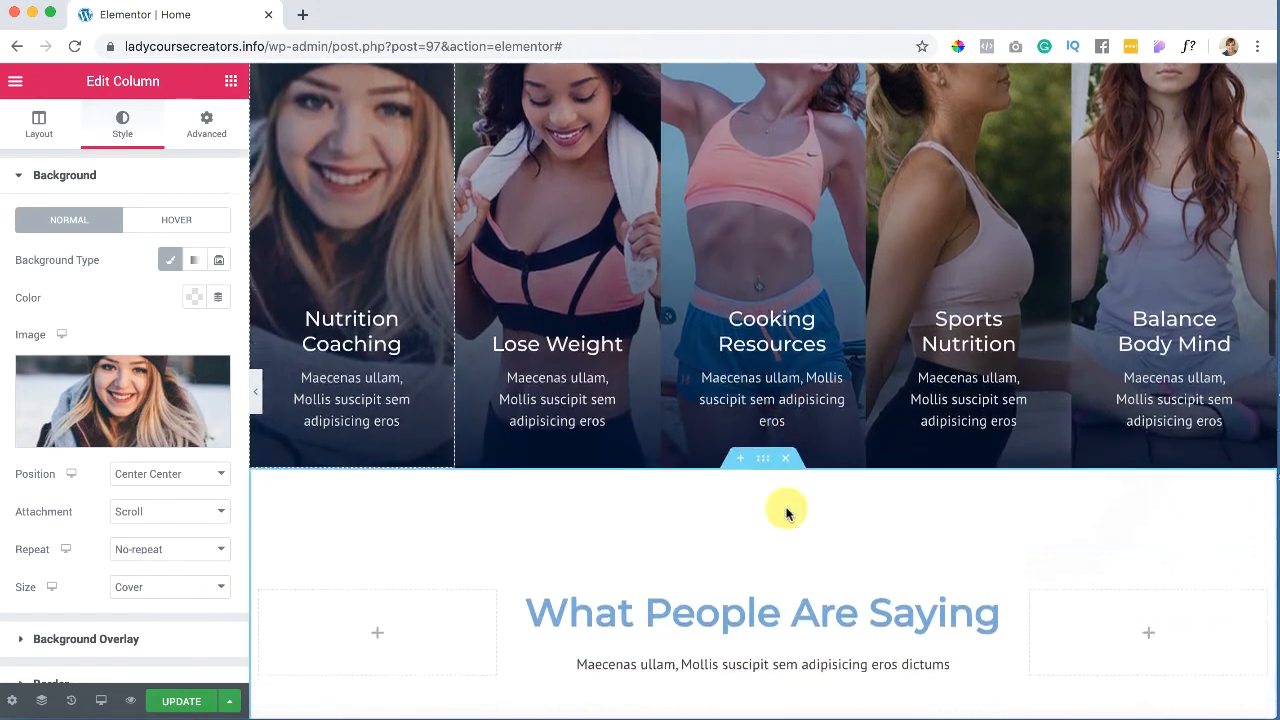
{"action": "scroll", "coordinate": [785, 510], "scroll_direction": "up", "scroll_amount": 3}
Step: Review the page sections from the testimonials down to the Qualified In logos and the empty area below them
{"action": "scroll", "coordinate": [786, 512], "scroll_direction": "down", "scroll_amount": 10}
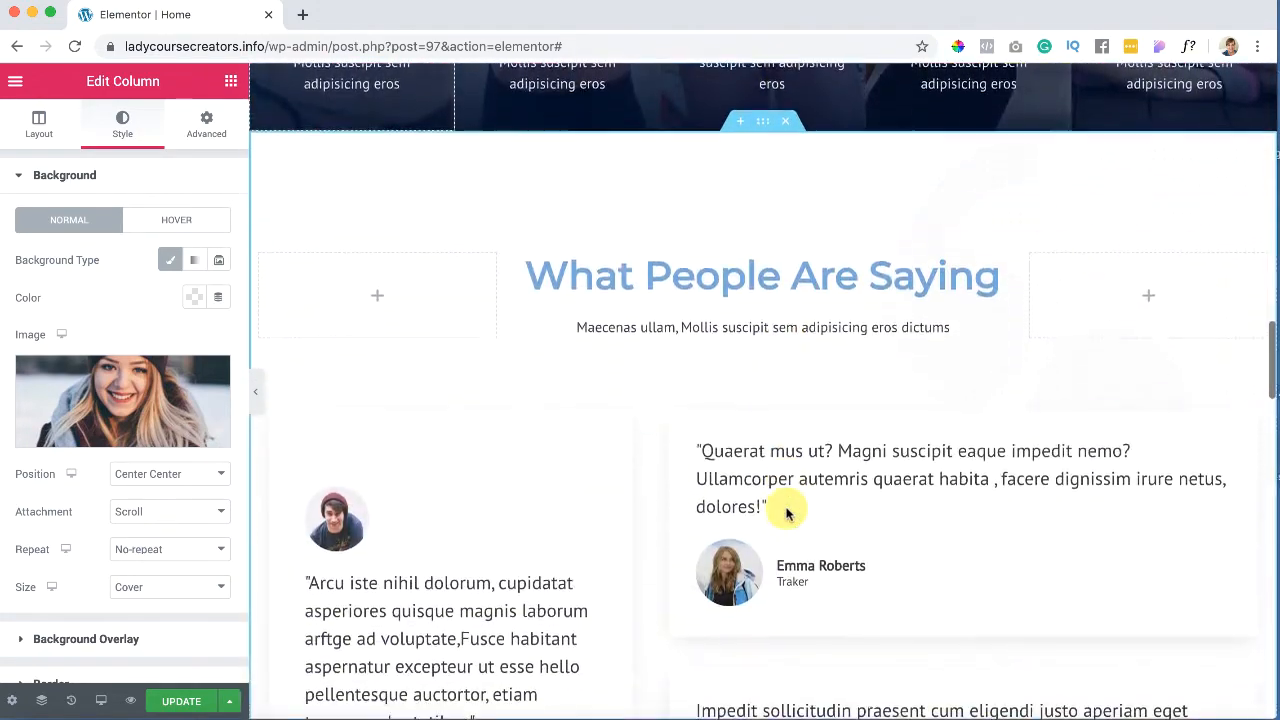
{"action": "scroll", "coordinate": [786, 510], "scroll_direction": "down", "scroll_amount": 5}
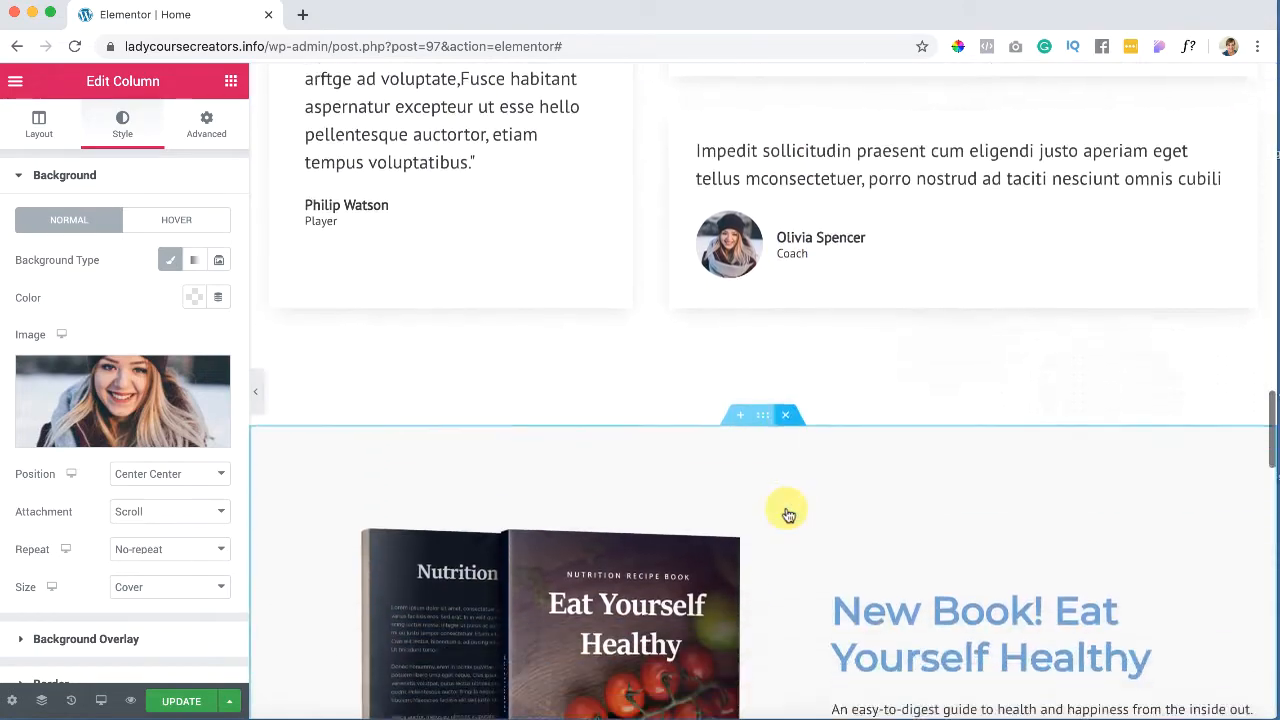
{"action": "scroll", "coordinate": [786, 512], "scroll_direction": "up", "scroll_amount": 3}
{"action": "scroll", "coordinate": [786, 512], "scroll_direction": "up", "scroll_amount": 8}
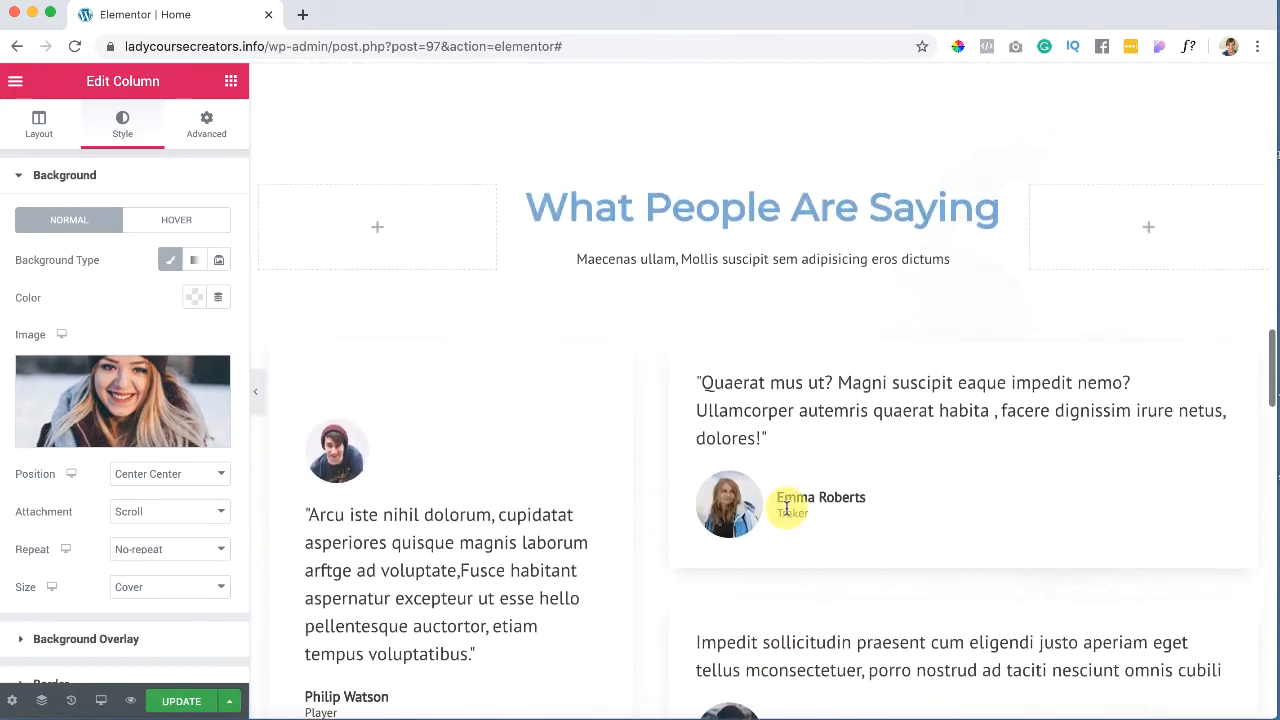
{"action": "scroll", "coordinate": [786, 512], "scroll_direction": "down", "scroll_amount": 8}
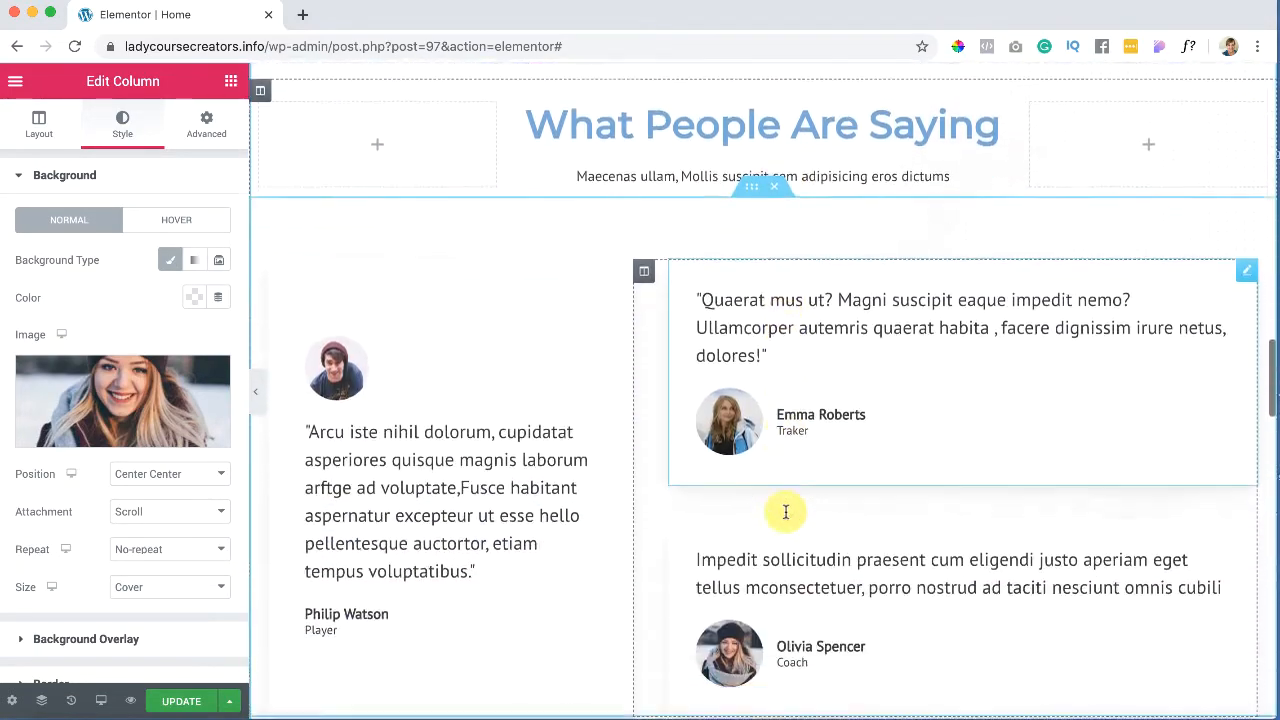
{"action": "scroll", "coordinate": [786, 512], "scroll_direction": "down", "scroll_amount": 7}
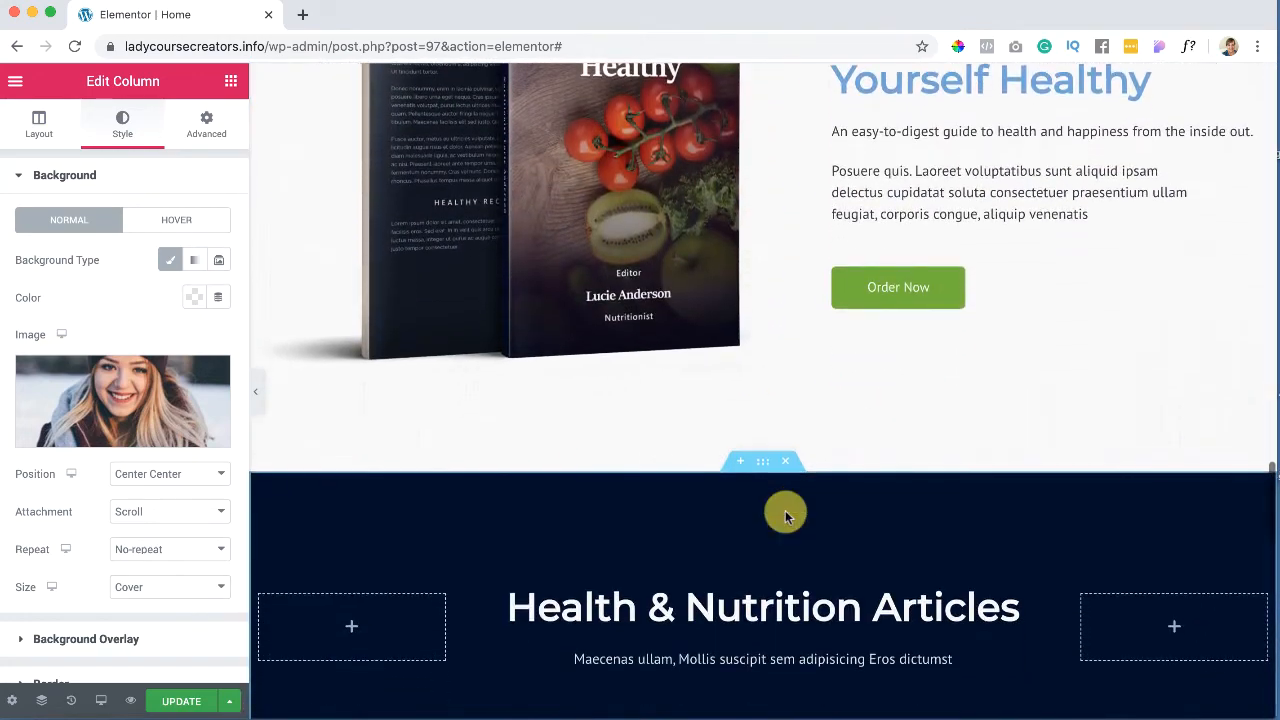
{"action": "scroll", "coordinate": [783, 446], "scroll_direction": "down", "scroll_amount": 8}
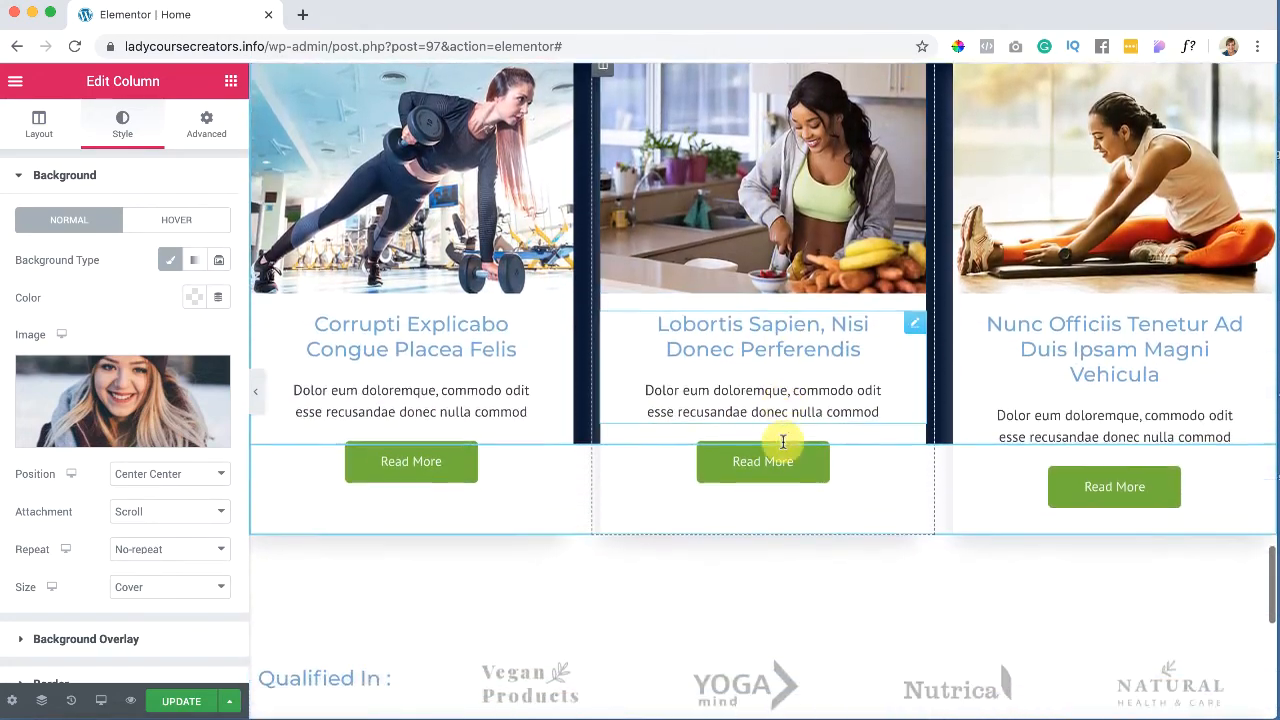
{"action": "scroll", "coordinate": [717, 551], "scroll_direction": "down", "scroll_amount": 3}
{"action": "scroll", "coordinate": [720, 551], "scroll_direction": "up", "scroll_amount": 1}
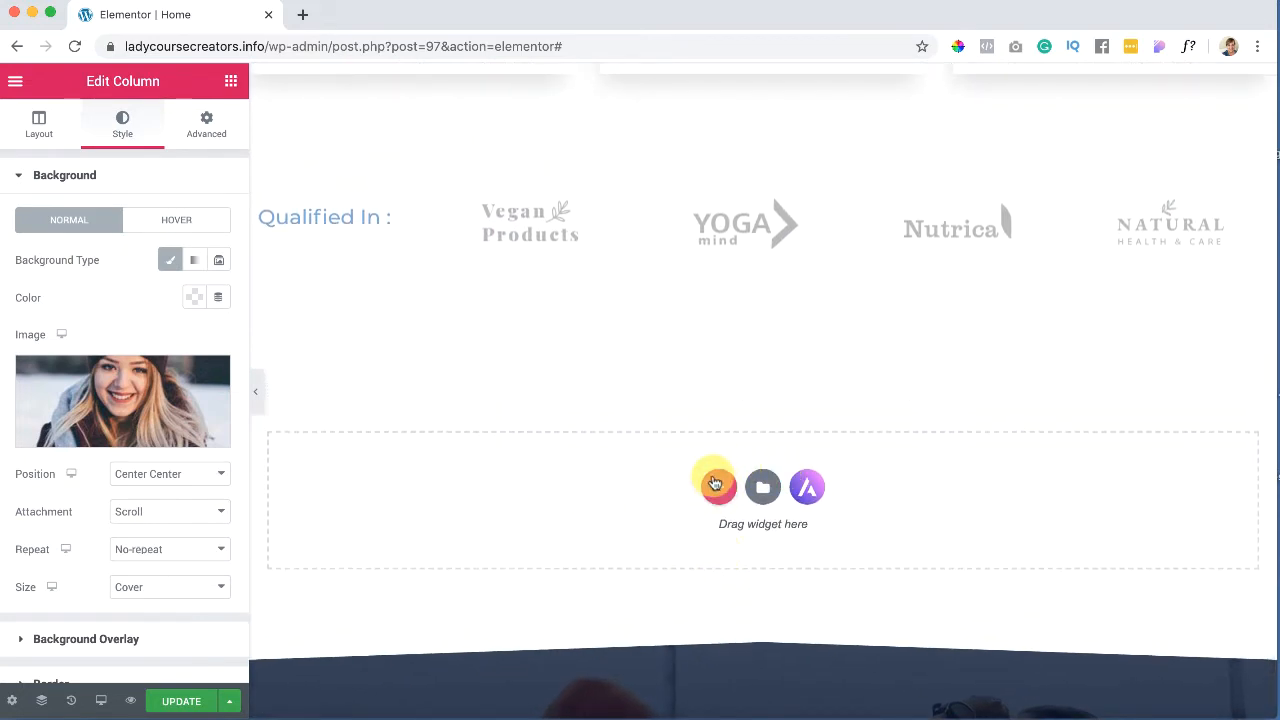
Step: Insert a new single-column section between the New Book section and the Health & Nutrition Articles section
{"action": "scroll", "coordinate": [720, 492], "scroll_direction": "up", "scroll_amount": 15}
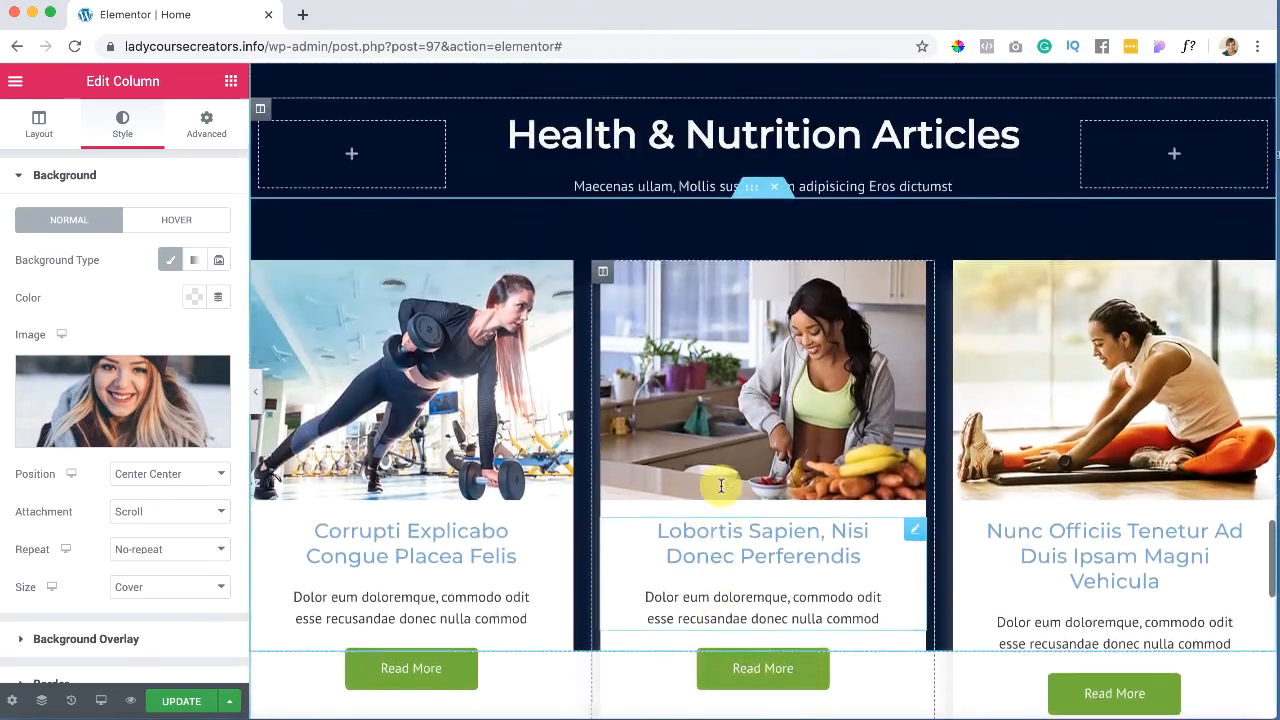
{"action": "scroll", "coordinate": [720, 484], "scroll_direction": "up", "scroll_amount": 1}
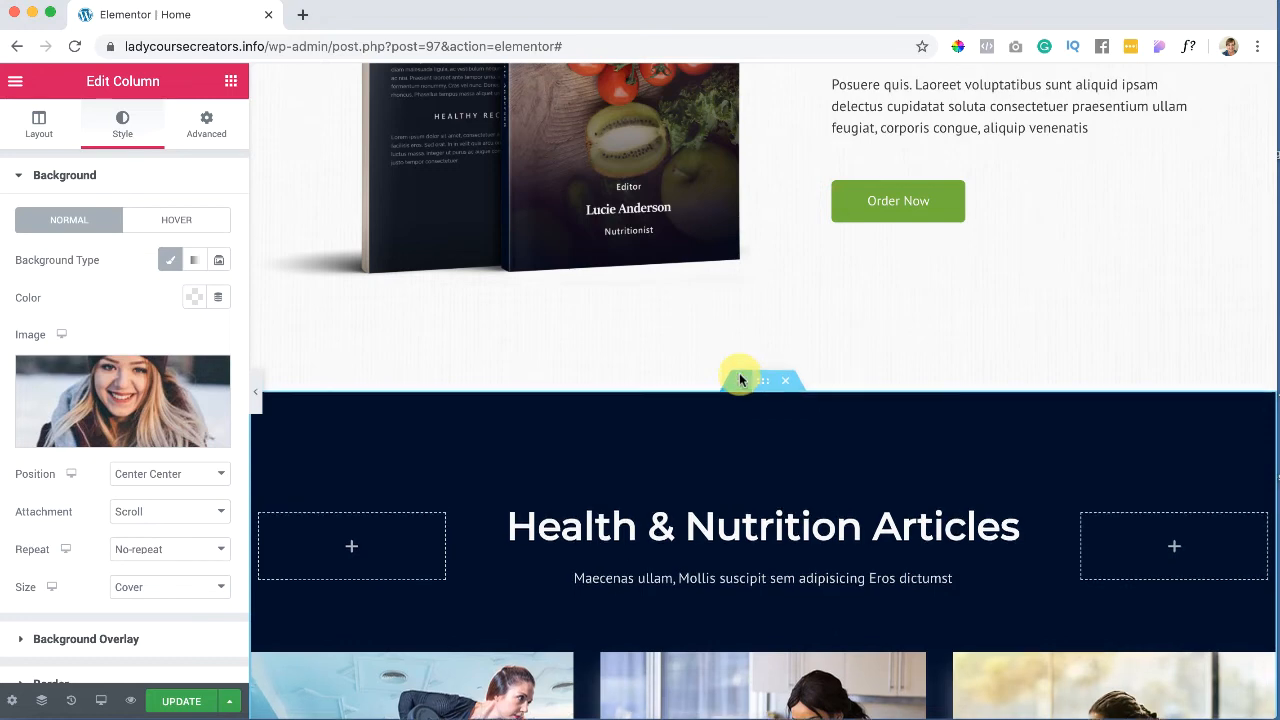
{"action": "left_click", "coordinate": [740, 376]}
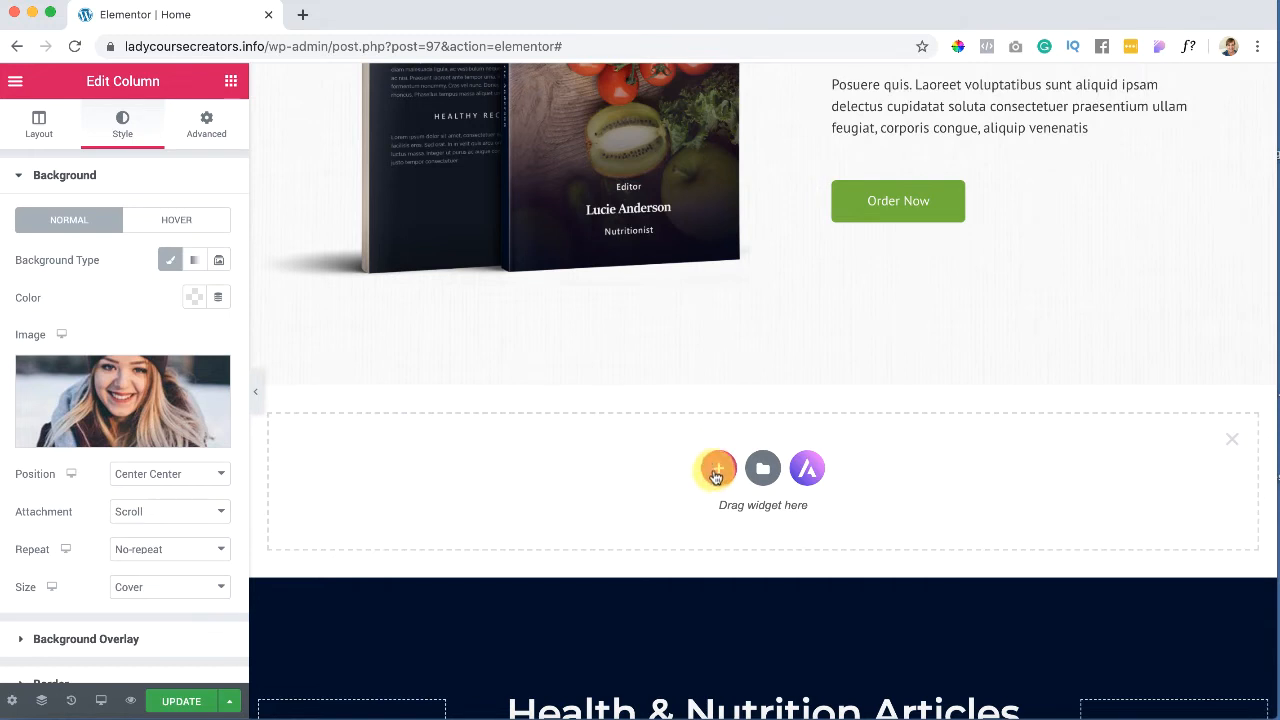
{"action": "left_click", "coordinate": [718, 470]}
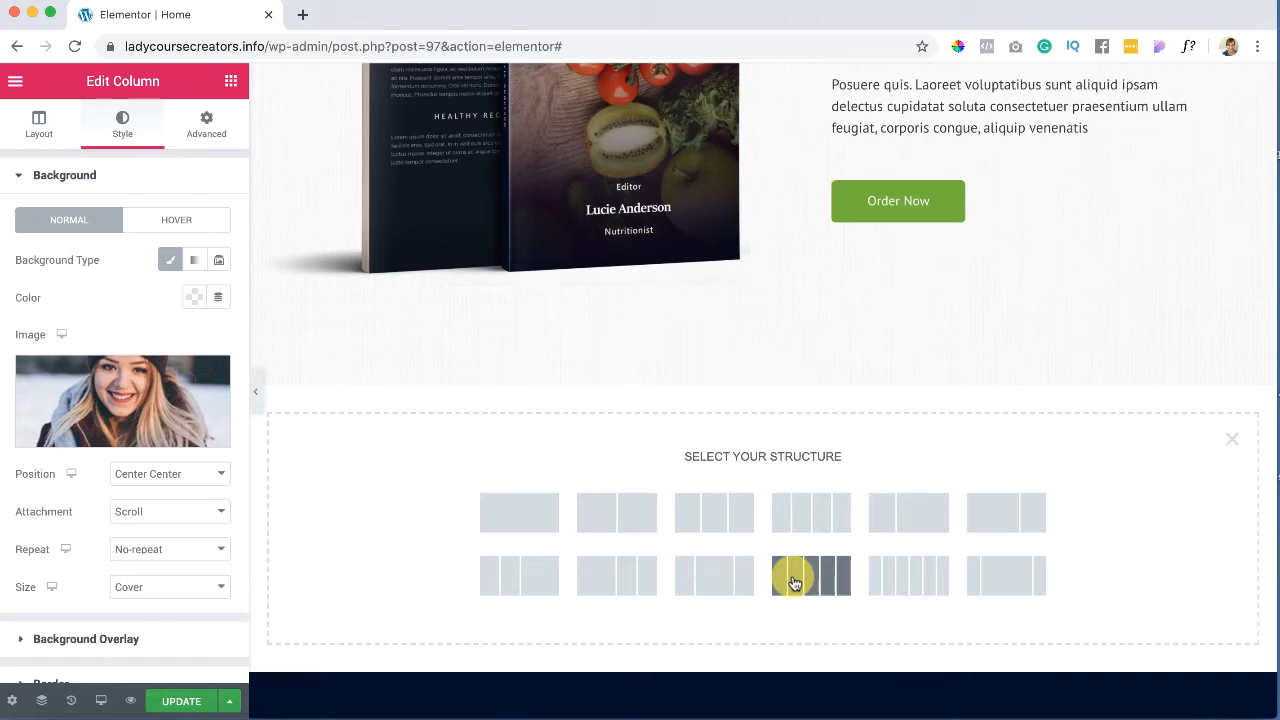
{"action": "scroll", "coordinate": [793, 583], "scroll_direction": "up", "scroll_amount": 5}
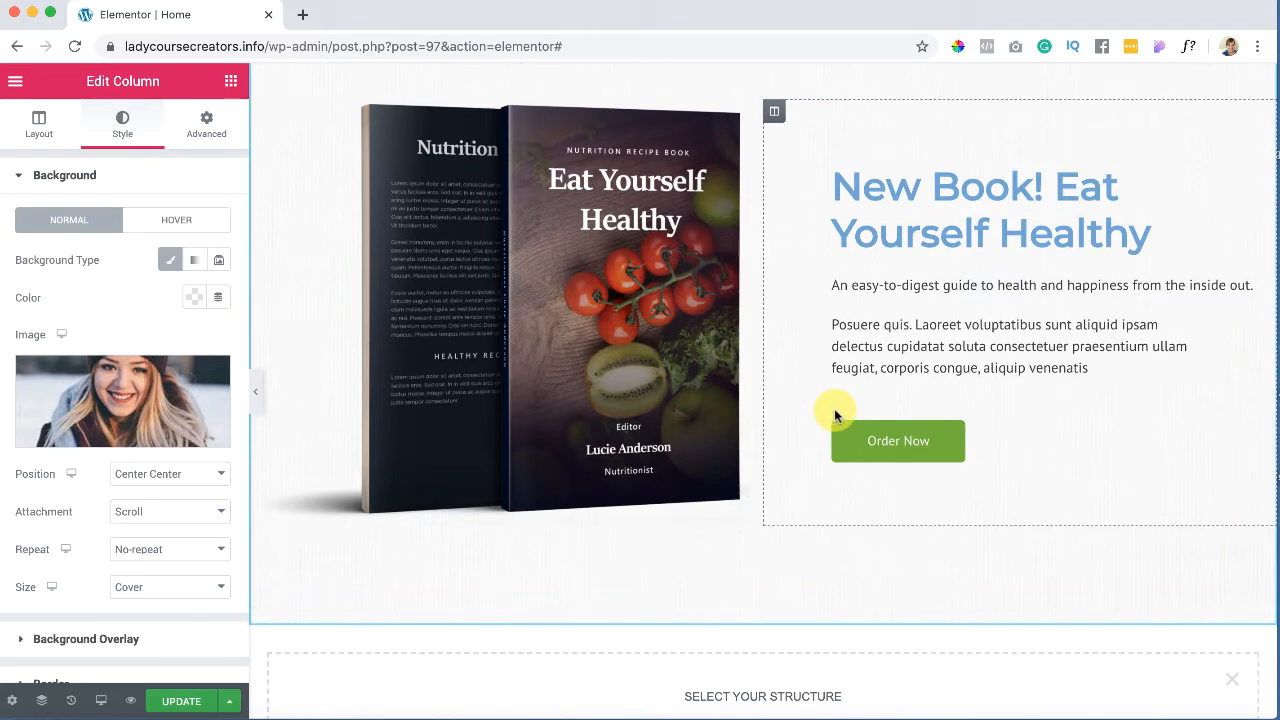
{"action": "scroll", "coordinate": [835, 415], "scroll_direction": "down", "scroll_amount": 10}
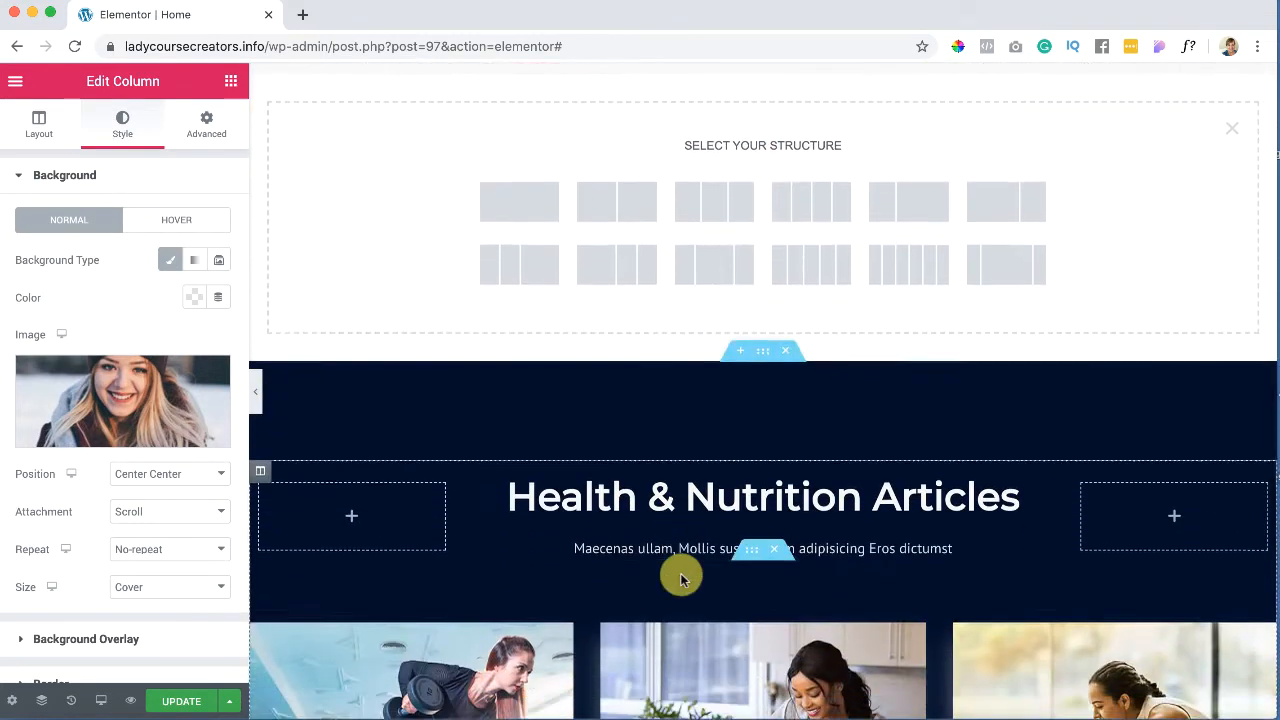
{"action": "scroll", "coordinate": [678, 575], "scroll_direction": "up", "scroll_amount": 3}
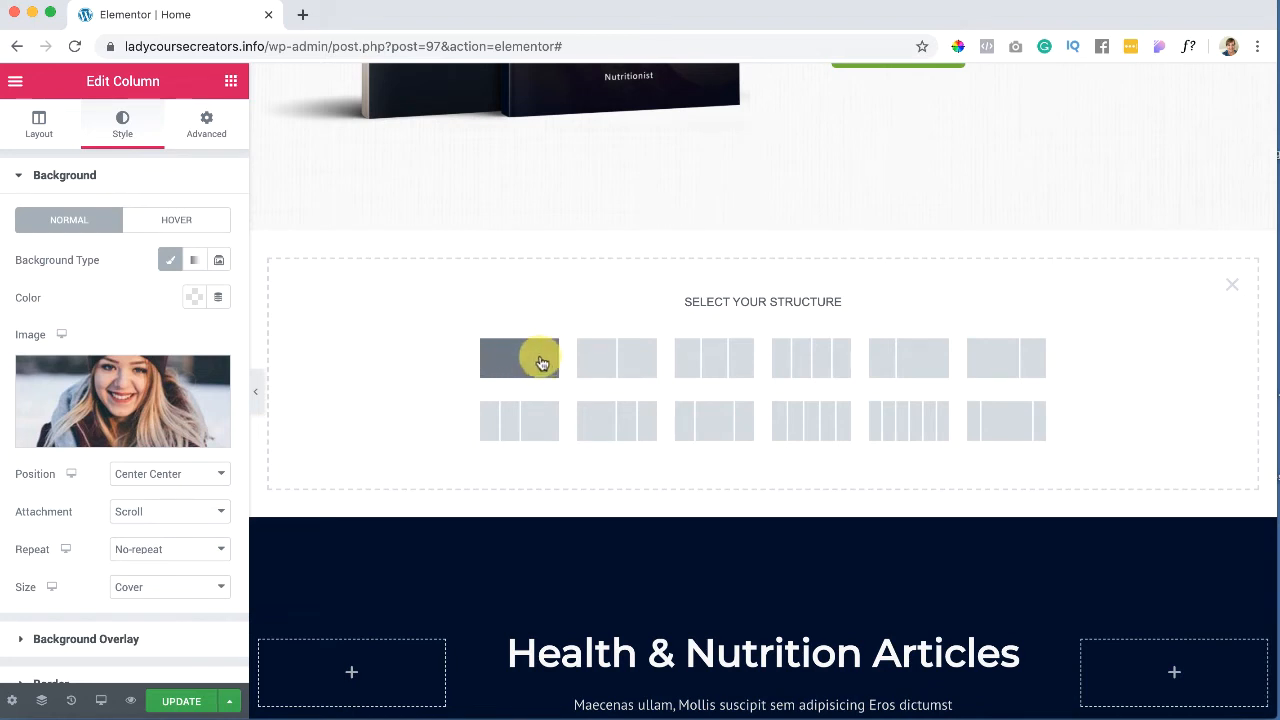
{"action": "left_click", "coordinate": [540, 362]}
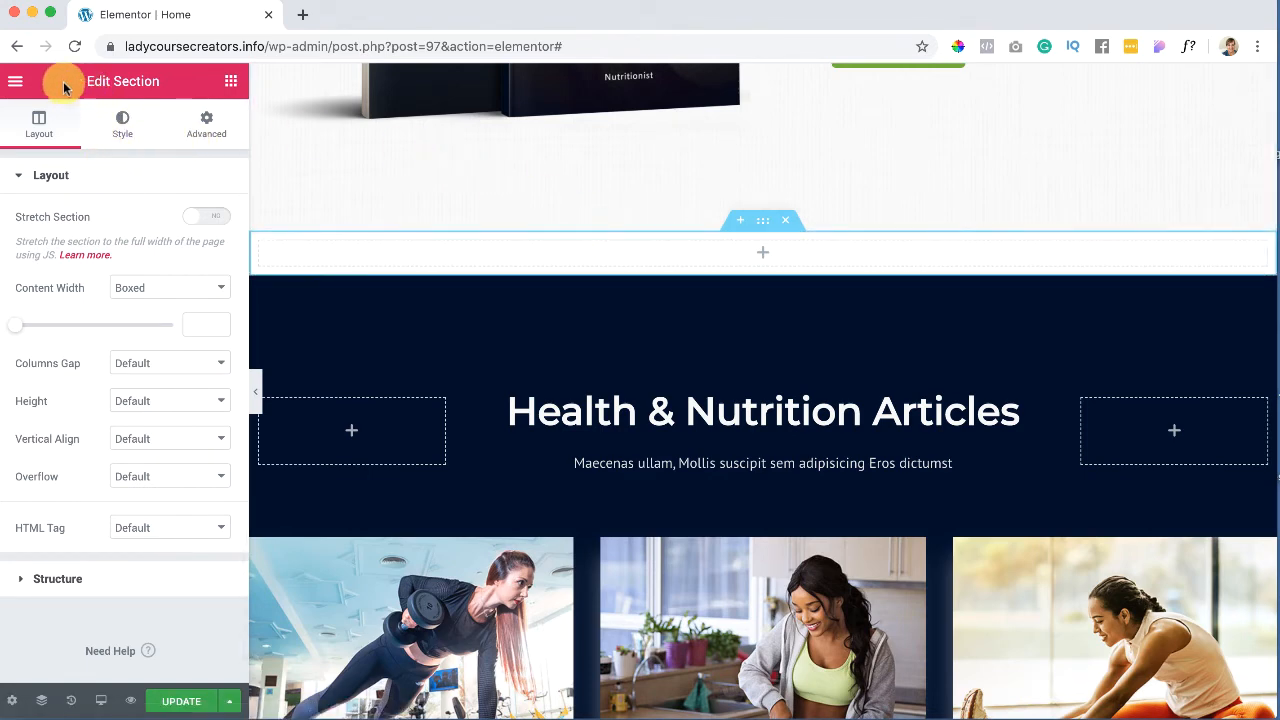
Step: Add a centred heading reading "A Fascinating Heading is Here" to the new empty section
{"action": "left_click", "coordinate": [231, 82]}
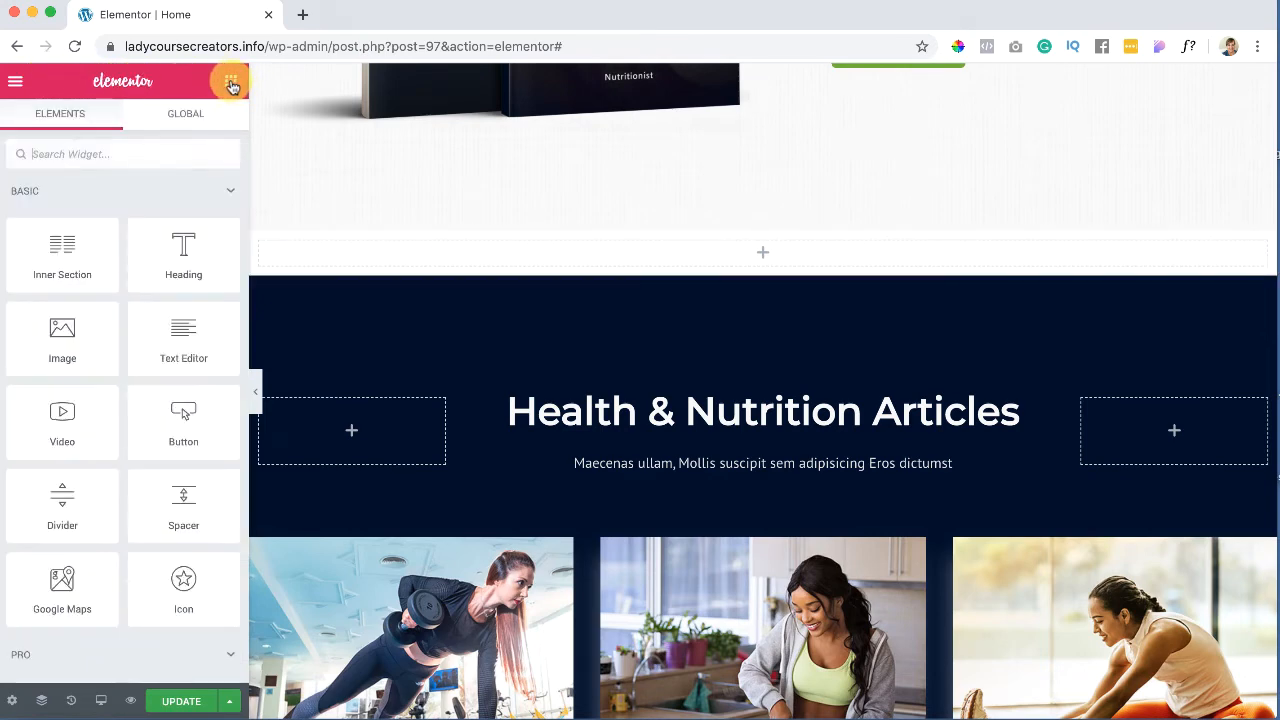
{"action": "left_click_drag", "start_coordinate": [183, 251], "coordinate": [666, 249]}
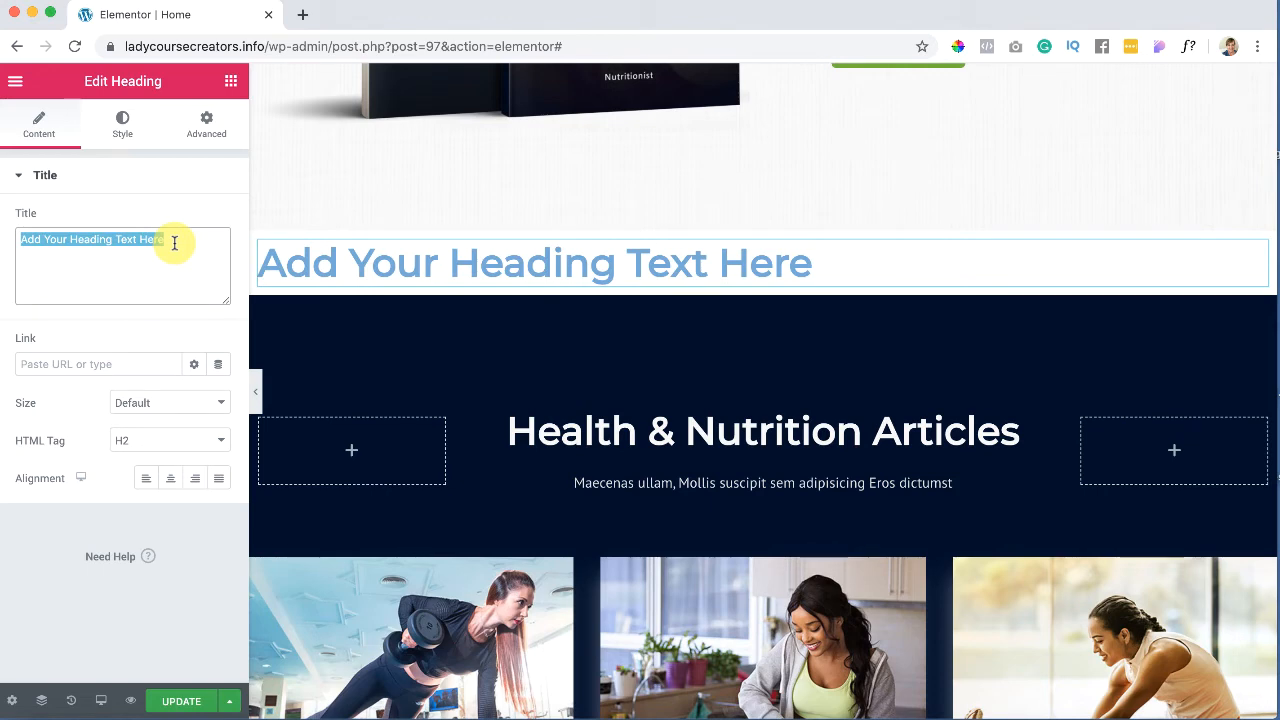
{"action": "type", "text": "A"}
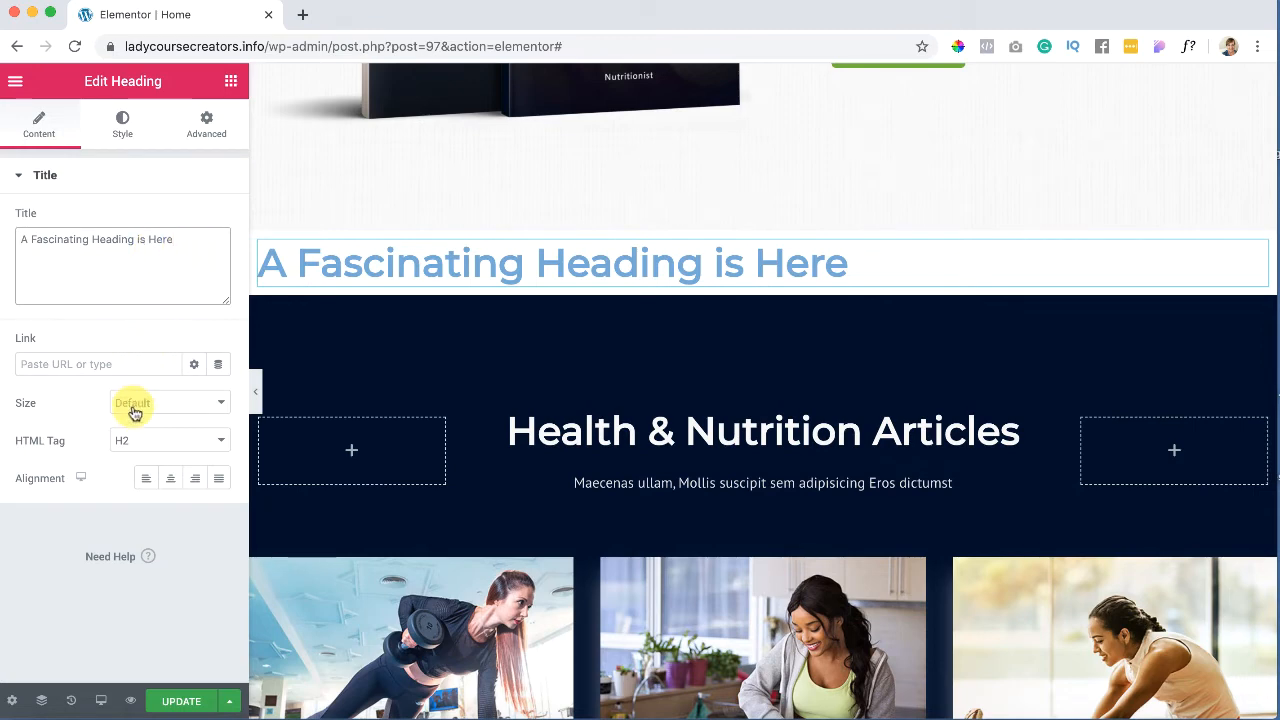
{"action": "left_click", "coordinate": [170, 484]}
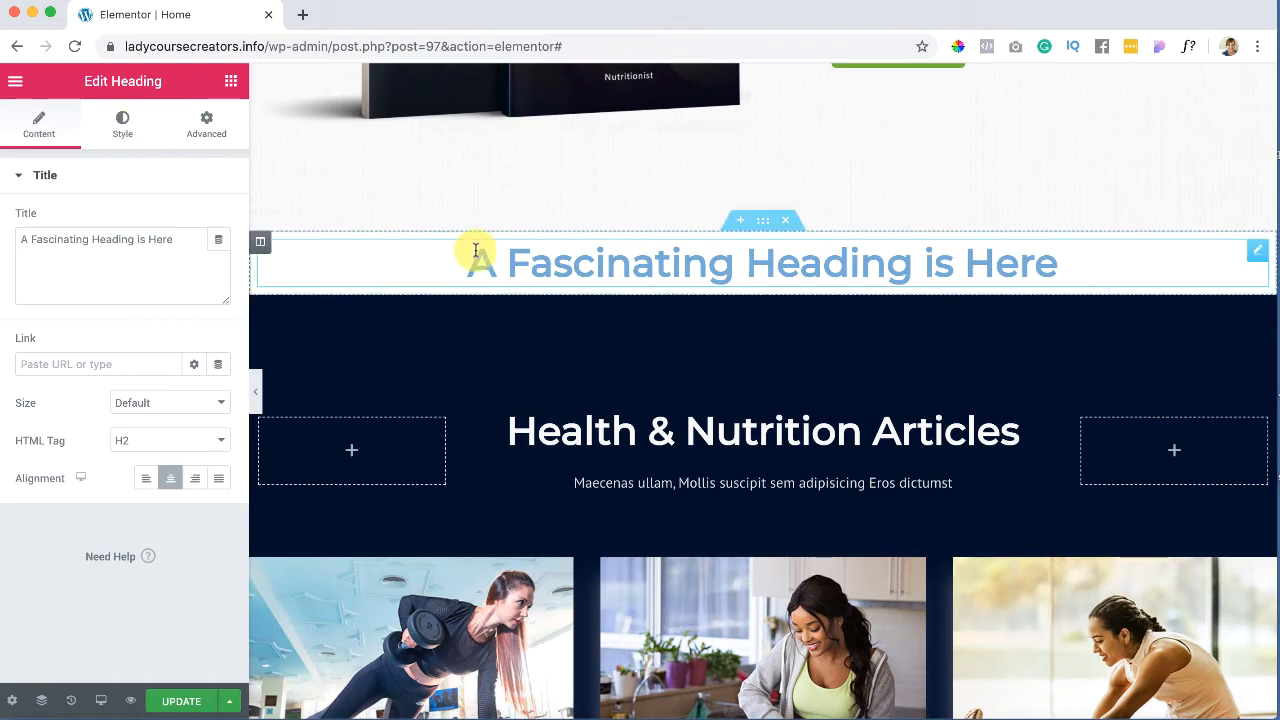
{"action": "left_click_drag", "start_coordinate": [468, 258], "coordinate": [1077, 263]}
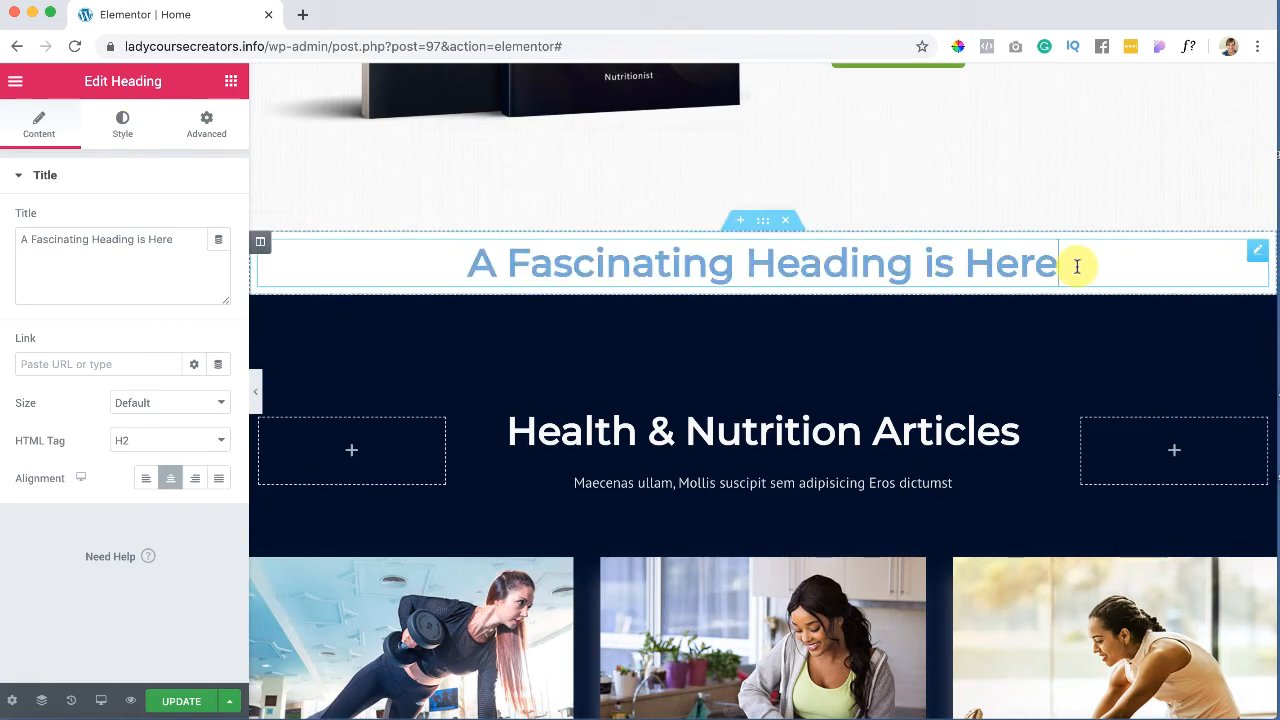
Step: Add a Video widget directly below the "A Fascinating Heading is Here" heading in the same section
{"action": "scroll", "coordinate": [1077, 267], "scroll_direction": "up", "scroll_amount": 5}
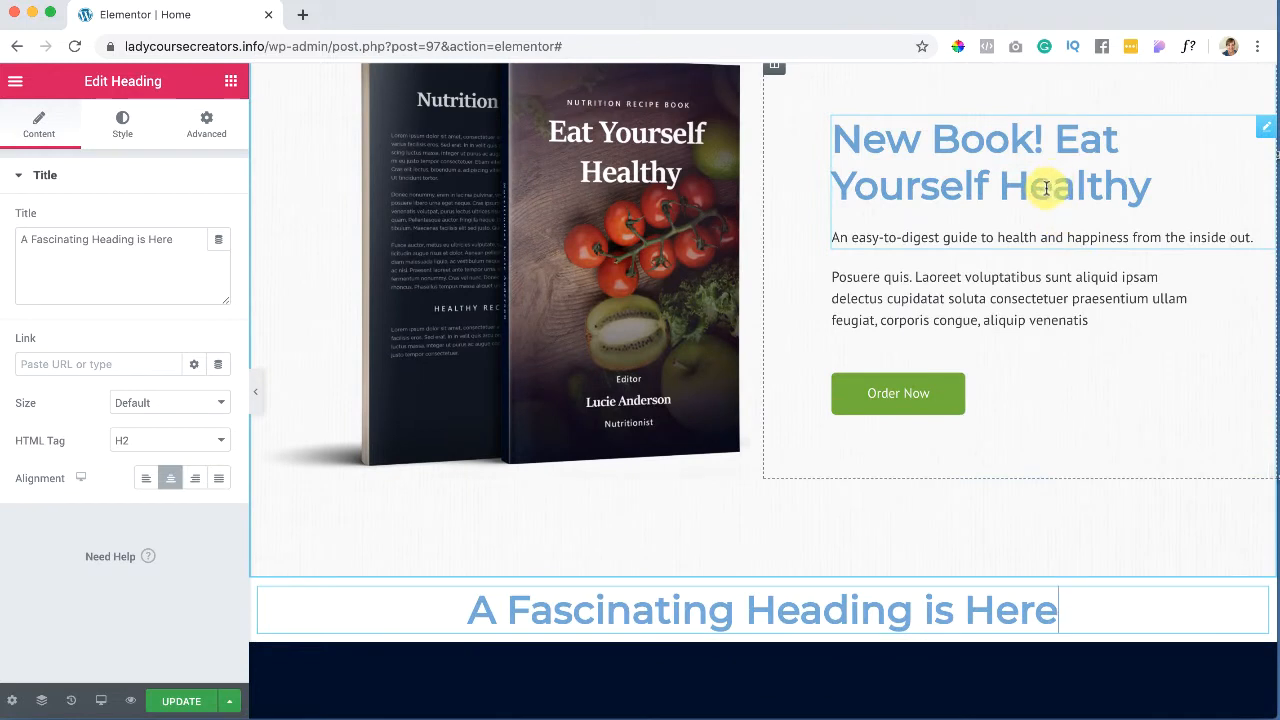
{"action": "scroll", "coordinate": [937, 374], "scroll_direction": "down", "scroll_amount": 1}
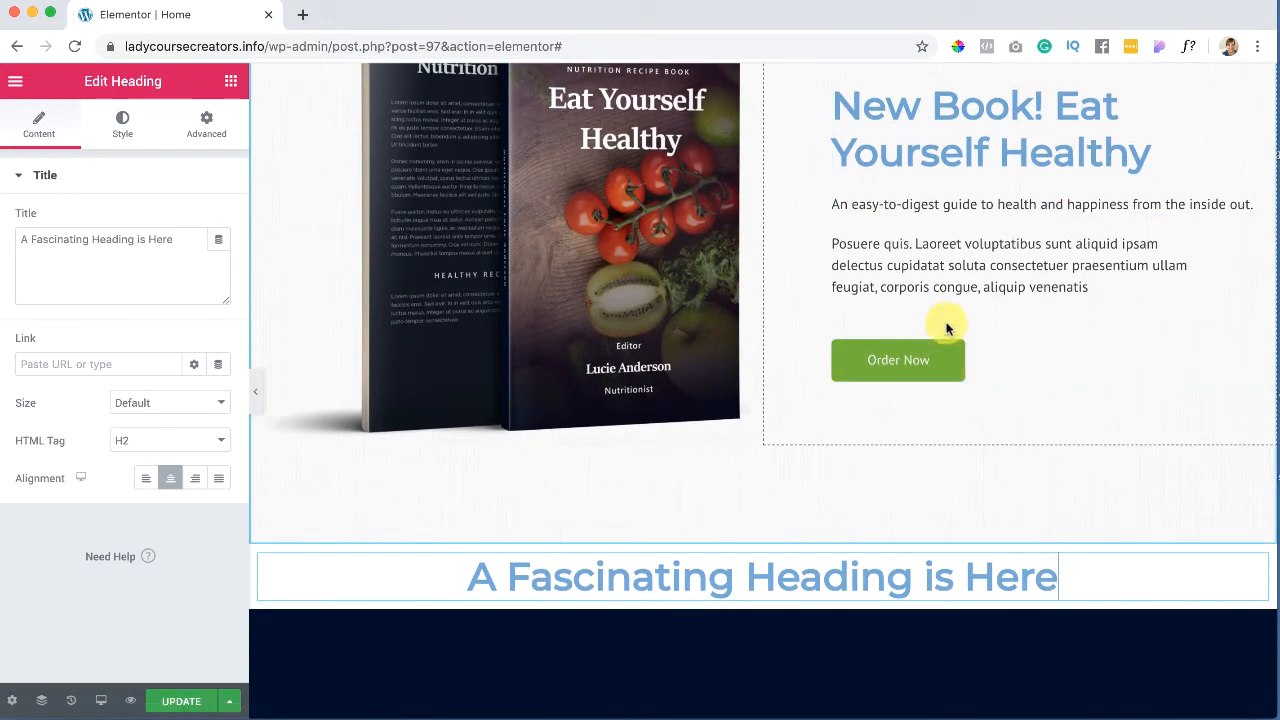
{"action": "scroll", "coordinate": [948, 329], "scroll_direction": "down", "scroll_amount": 1}
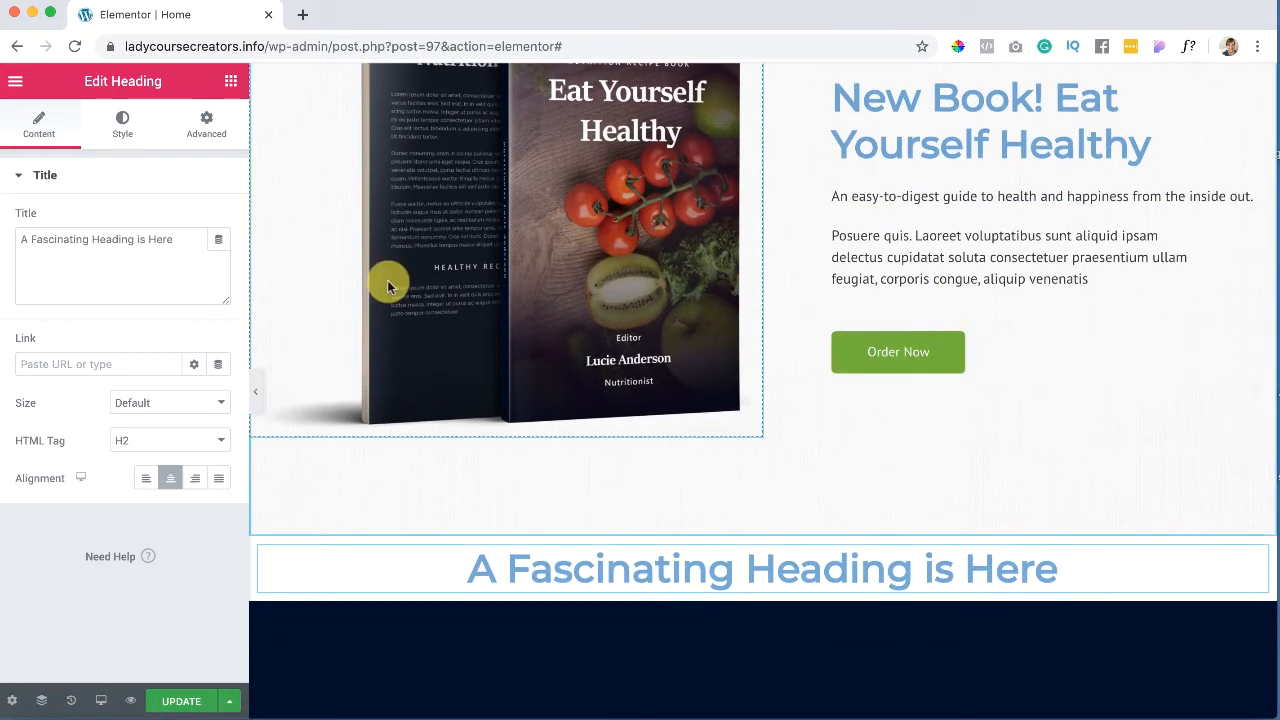
{"action": "scroll", "coordinate": [443, 180], "scroll_direction": "up", "scroll_amount": 3}
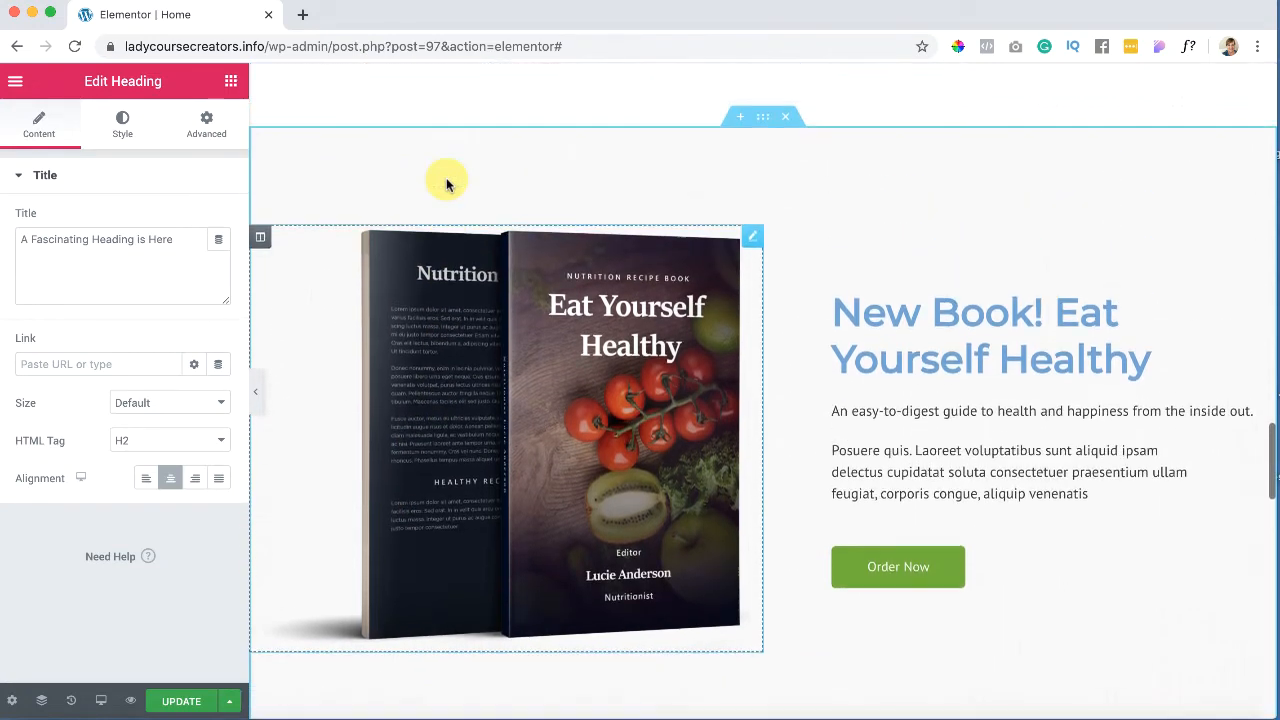
{"action": "scroll", "coordinate": [443, 180], "scroll_direction": "down", "scroll_amount": 4}
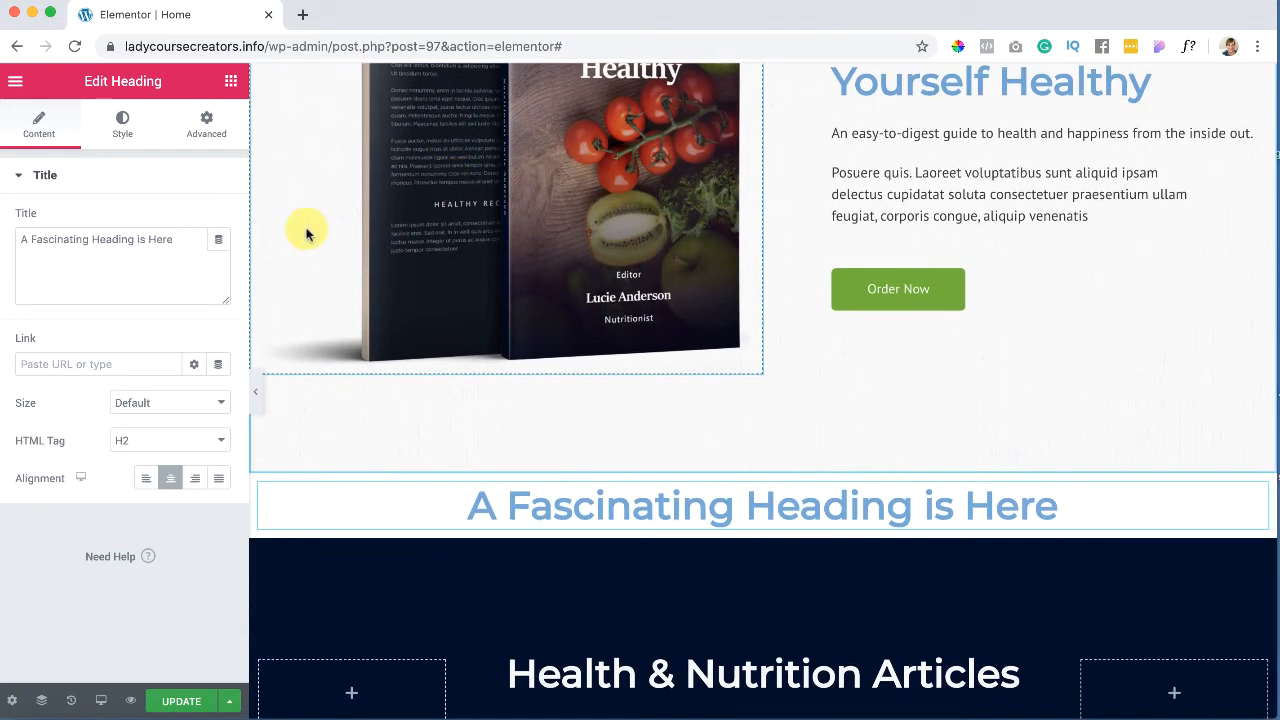
{"action": "left_click", "coordinate": [231, 84]}
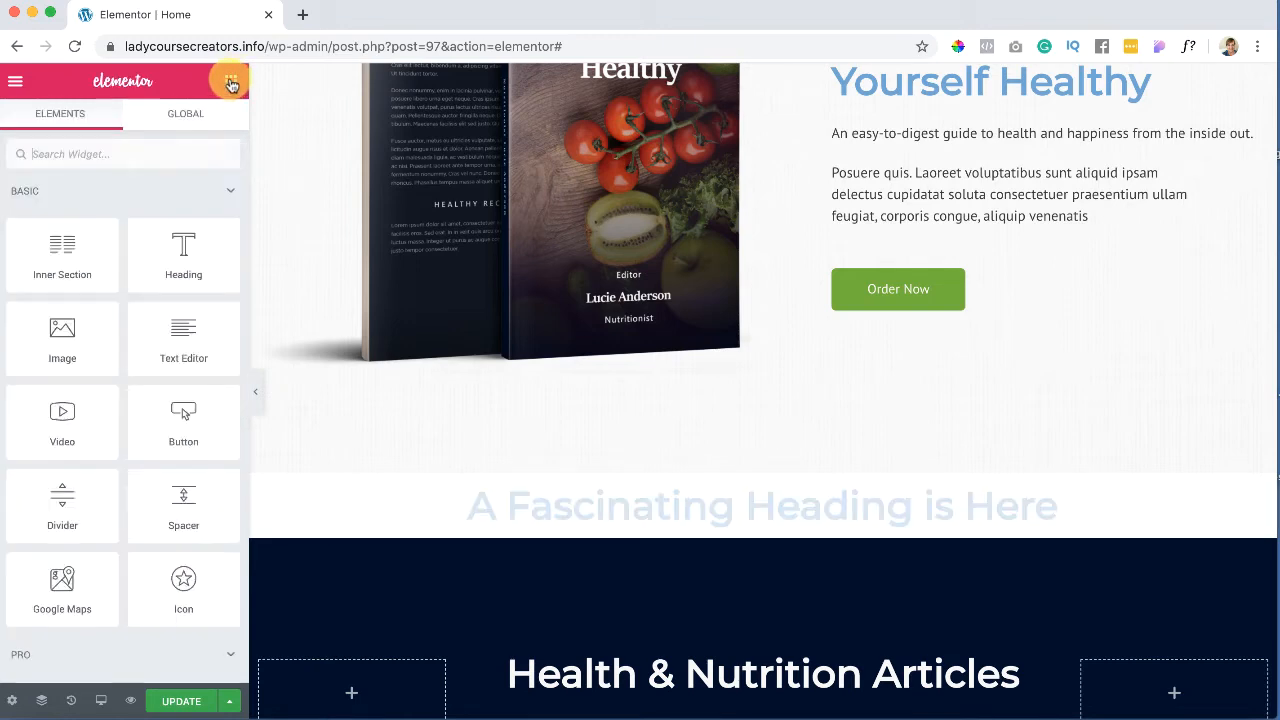
{"action": "left_click_drag", "start_coordinate": [47, 409], "coordinate": [565, 490]}
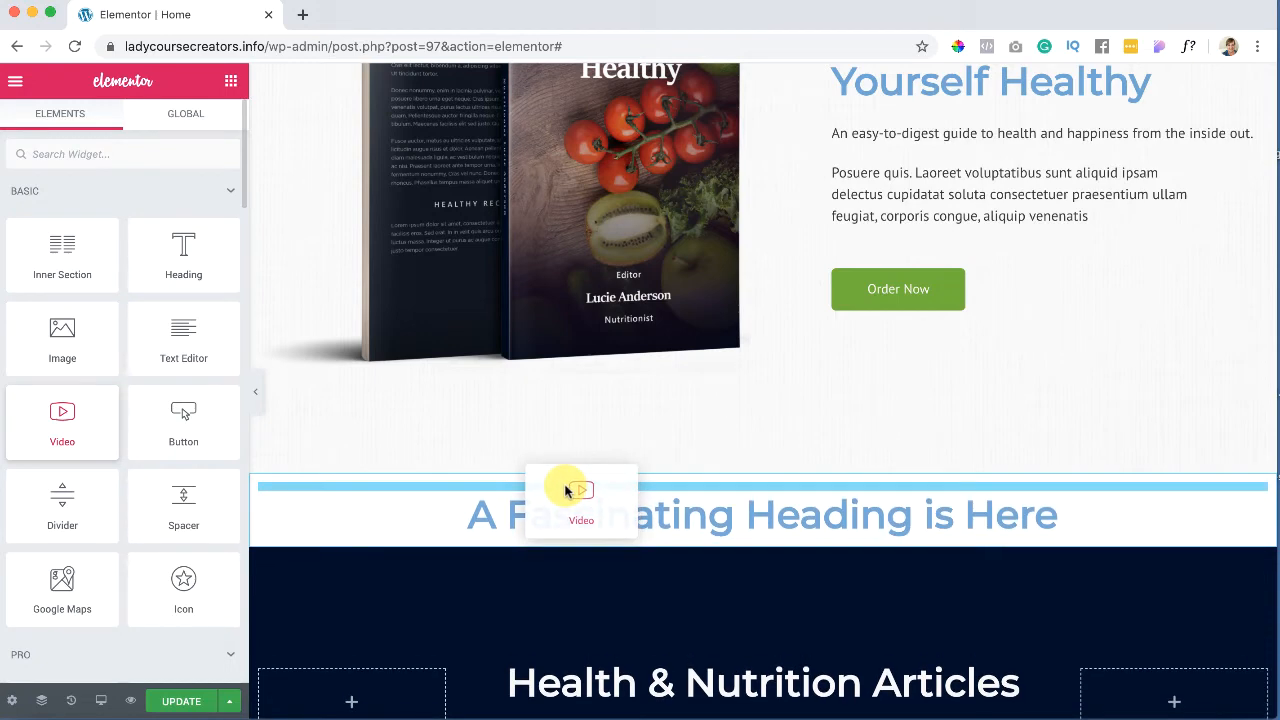
{"action": "left_click_drag", "start_coordinate": [565, 490], "coordinate": [571, 512]}
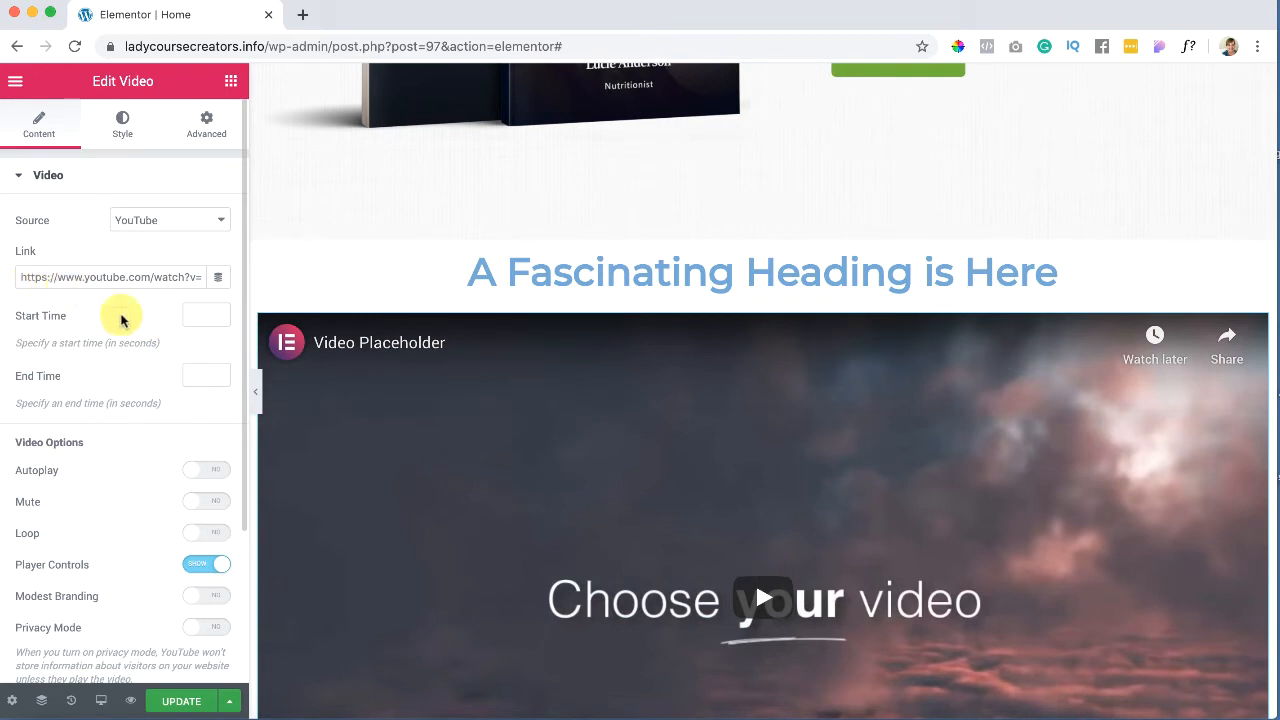
{"action": "scroll", "coordinate": [362, 446], "scroll_direction": "down", "scroll_amount": 3}
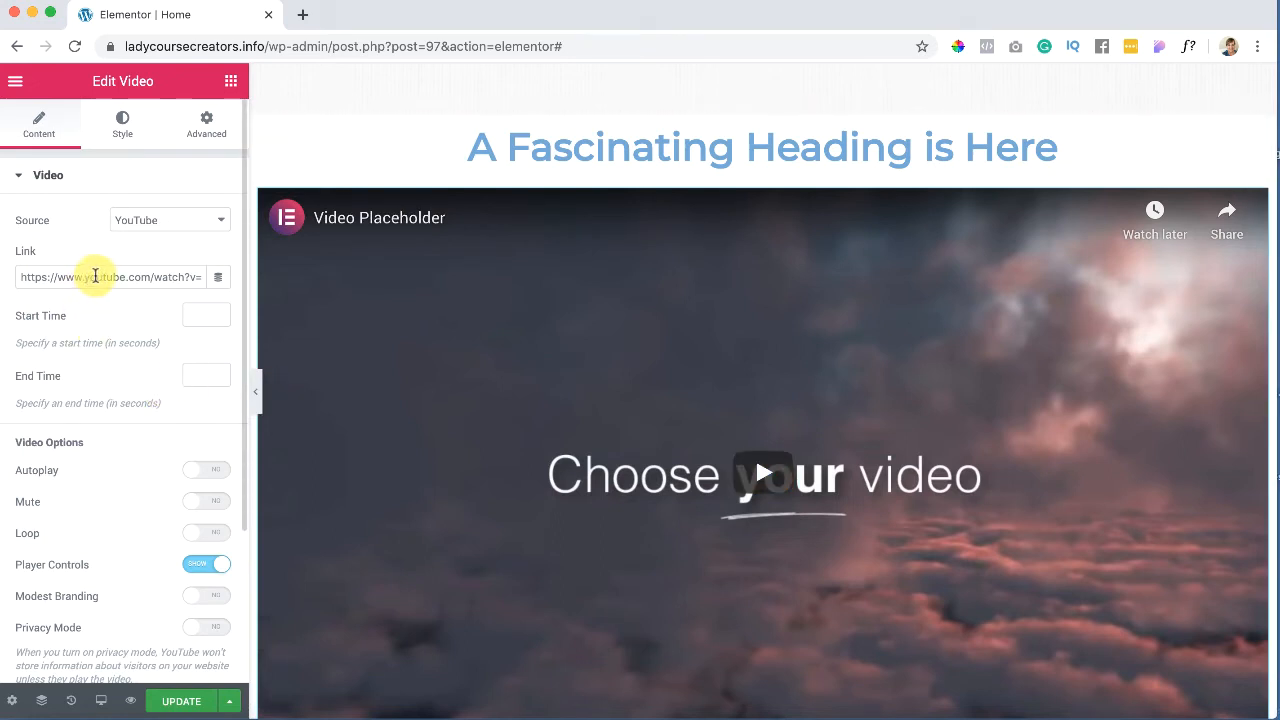
Step: Examine the video widget's link, available source types and playback options
{"action": "triple_click", "coordinate": [95, 276]}
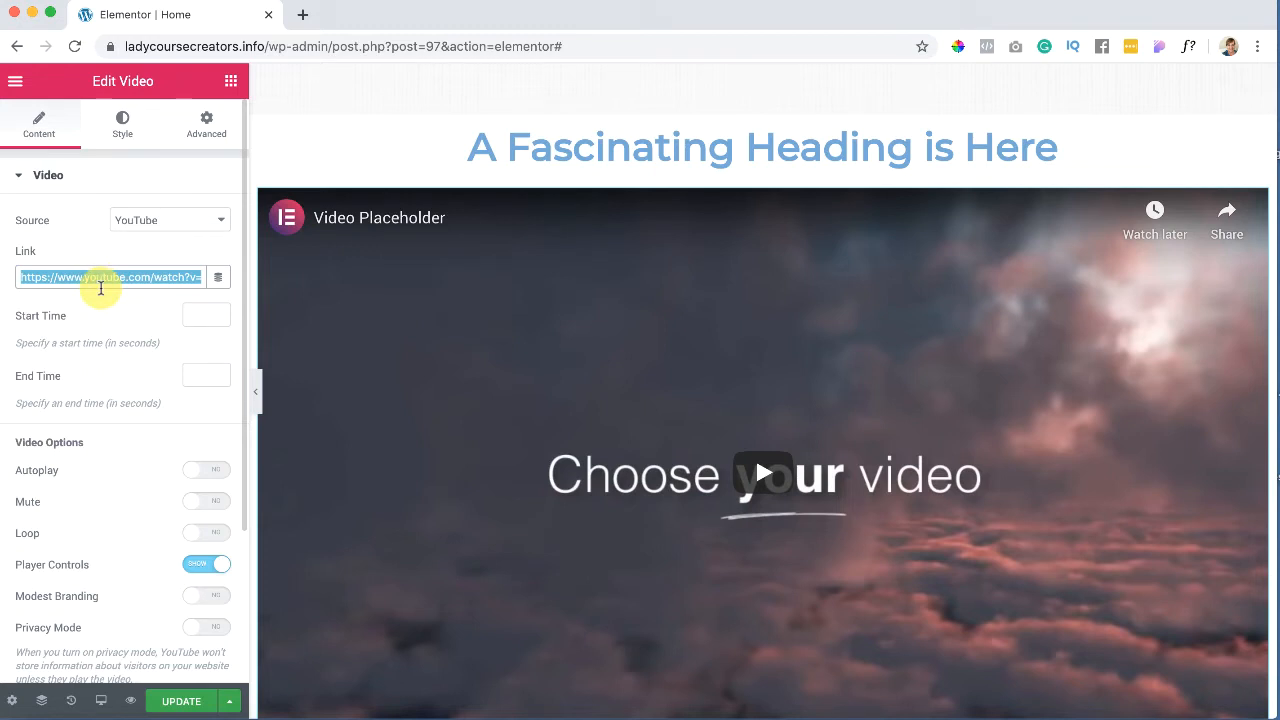
{"action": "left_click", "coordinate": [196, 220]}
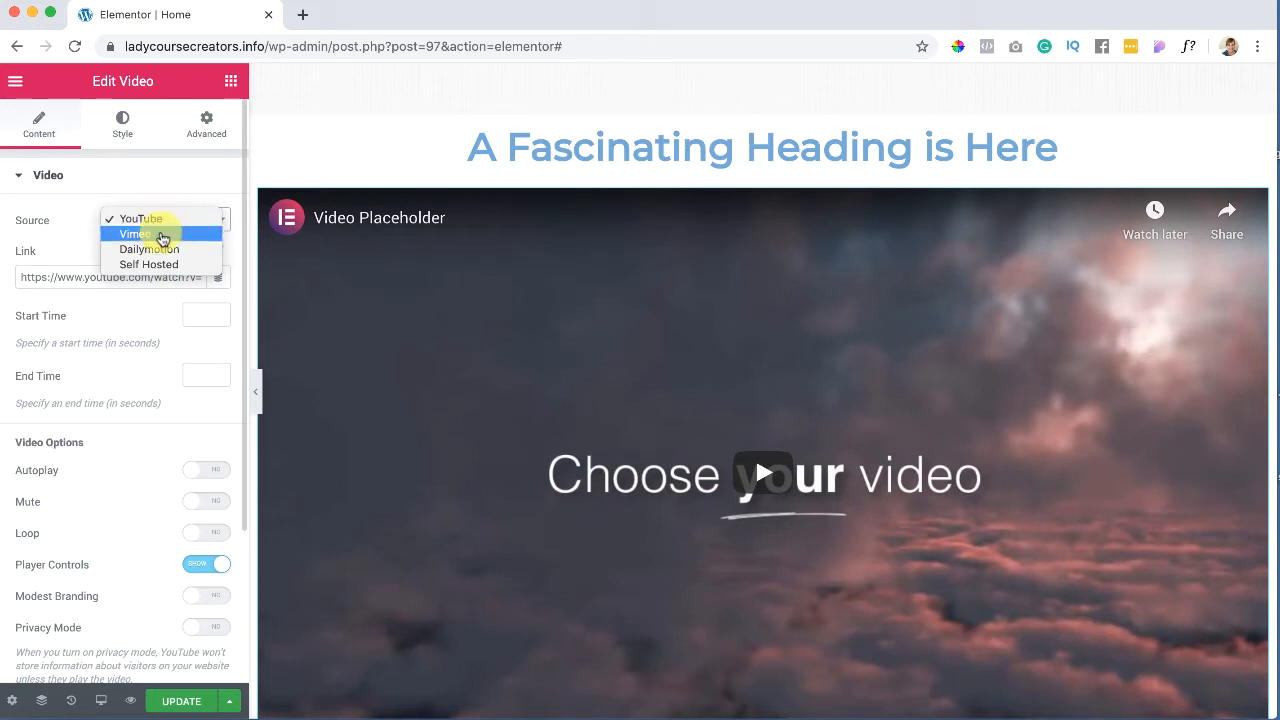
{"action": "left_click", "coordinate": [171, 191]}
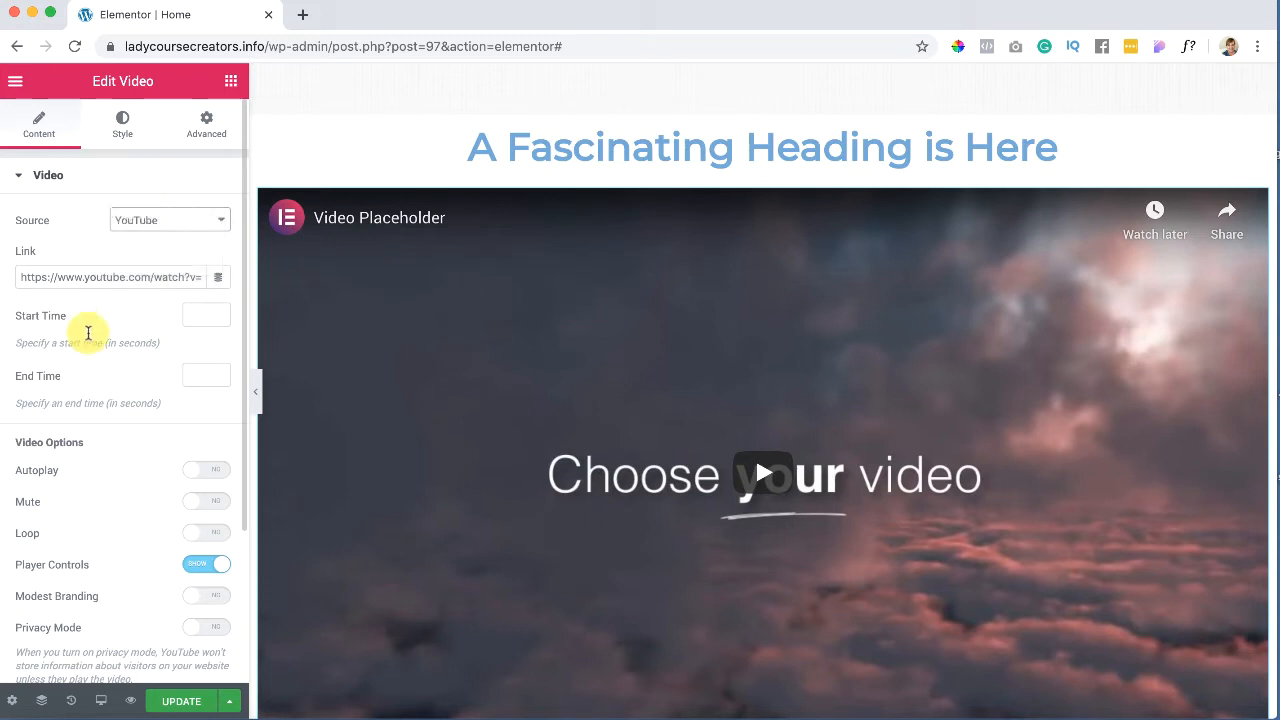
{"action": "scroll", "coordinate": [85, 340], "scroll_direction": "down", "scroll_amount": 3}
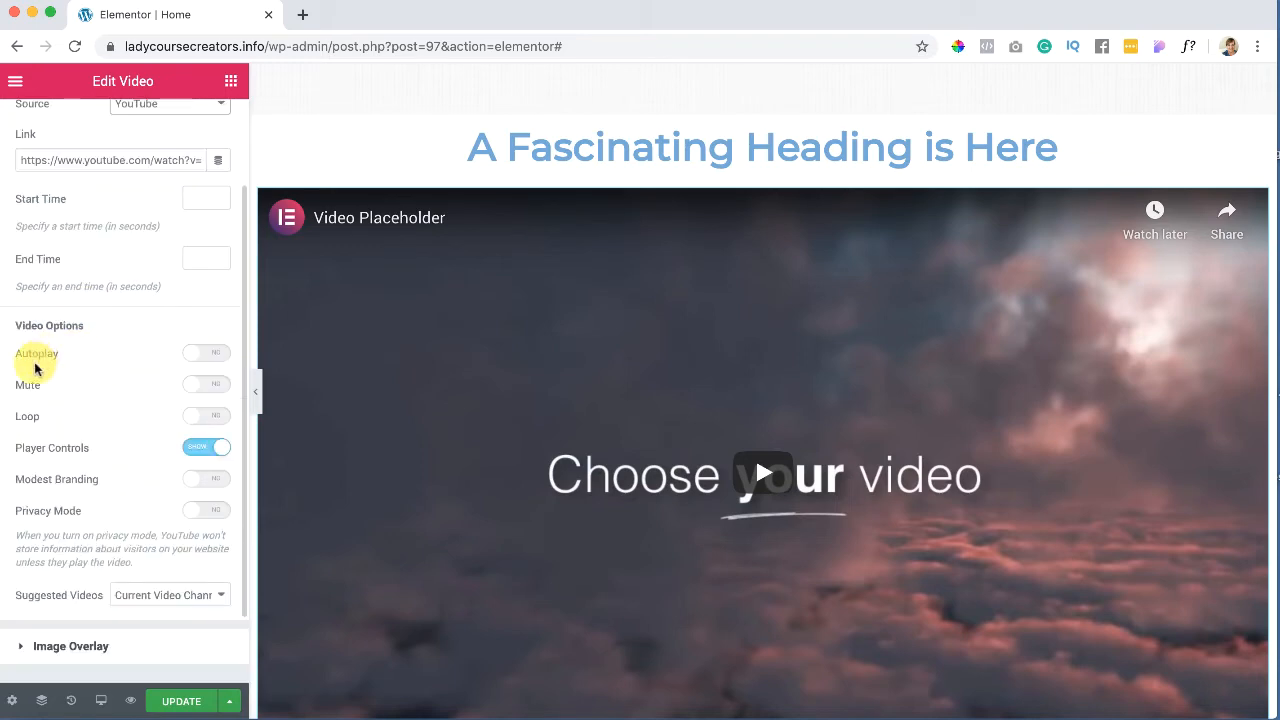
Step: Look over the remaining video playback options and save the page with the new heading and video section
{"action": "scroll", "coordinate": [63, 430], "scroll_direction": "down", "scroll_amount": 1}
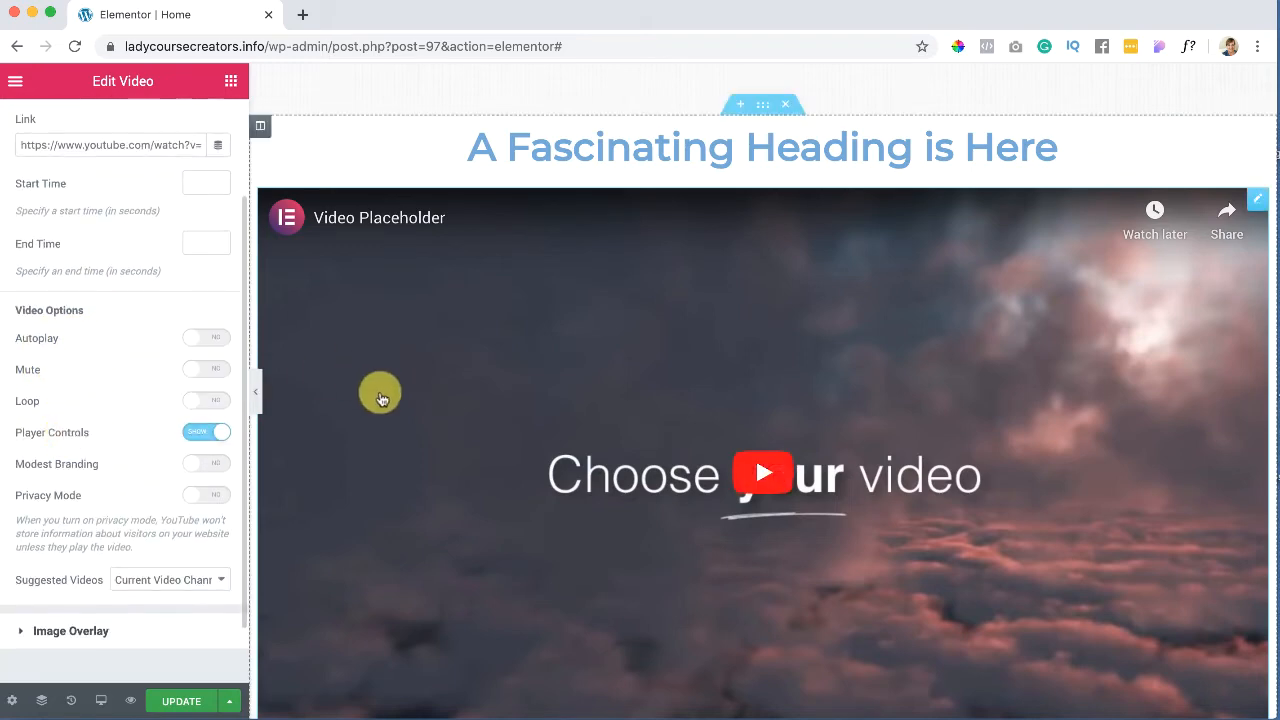
{"action": "scroll", "coordinate": [409, 449], "scroll_direction": "down", "scroll_amount": 3}
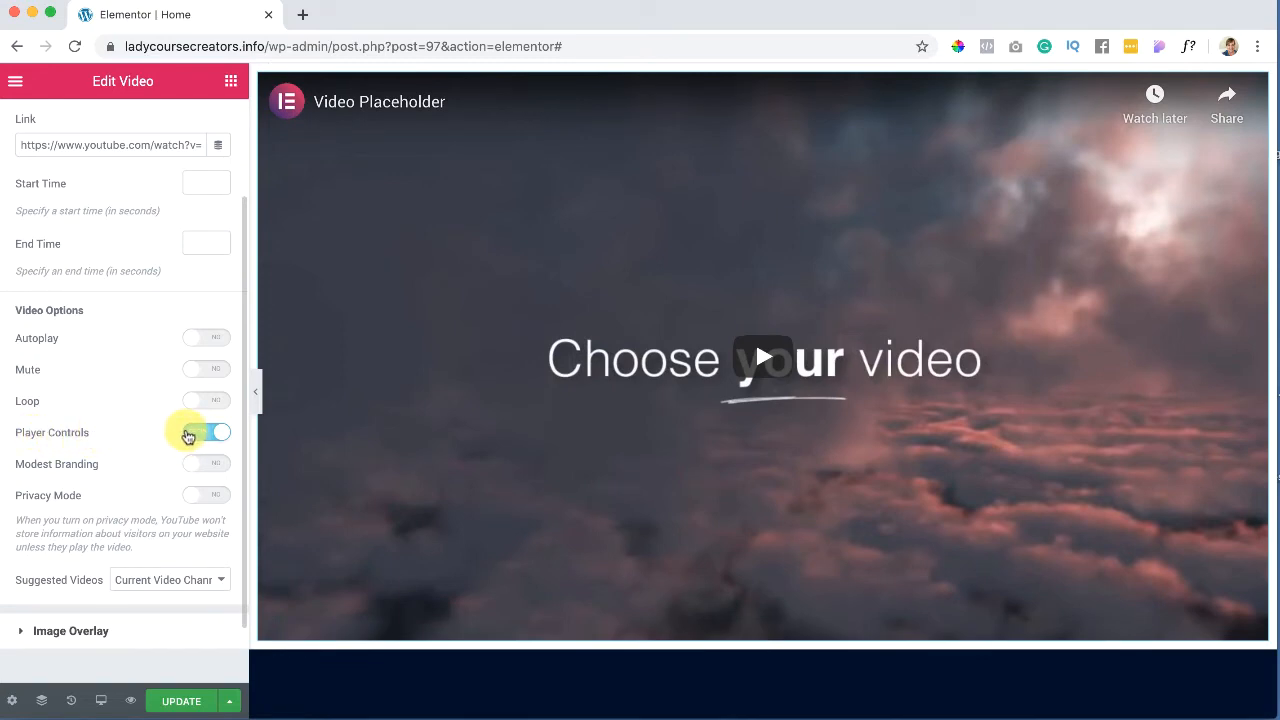
{"action": "scroll", "coordinate": [186, 430], "scroll_direction": "down", "scroll_amount": 1}
{"action": "scroll", "coordinate": [186, 430], "scroll_direction": "up", "scroll_amount": 5}
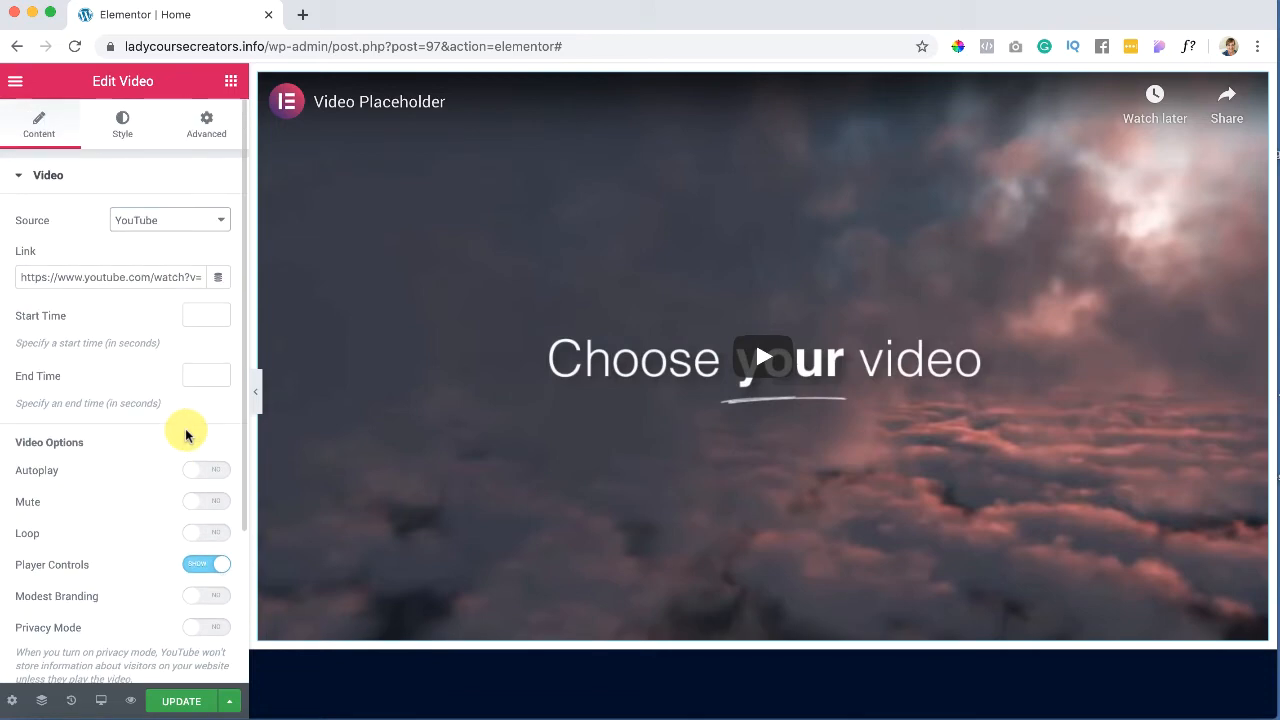
{"action": "left_click", "coordinate": [181, 701]}
{"action": "scroll", "coordinate": [423, 485], "scroll_direction": "up", "scroll_amount": 3}
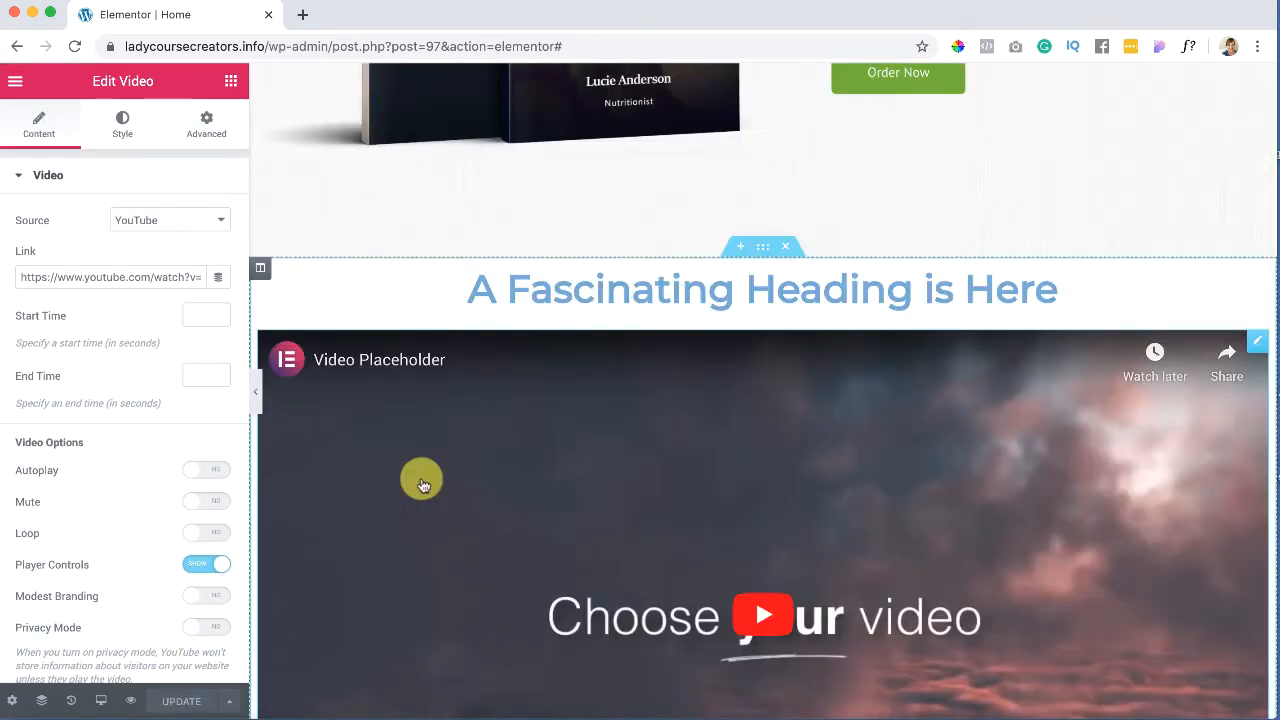
{"action": "scroll", "coordinate": [423, 485], "scroll_direction": "down", "scroll_amount": 1}
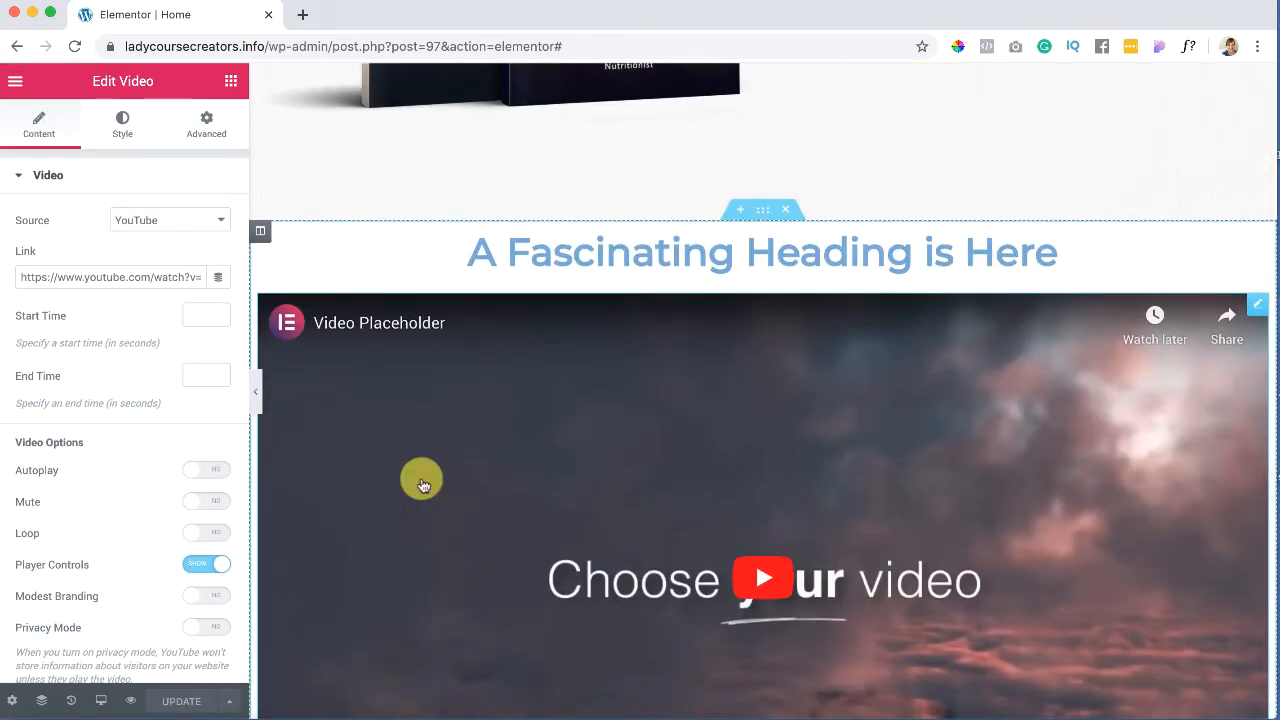
{"action": "scroll", "coordinate": [423, 485], "scroll_direction": "down", "scroll_amount": 1}
{"action": "scroll", "coordinate": [423, 485], "scroll_direction": "down", "scroll_amount": 5}
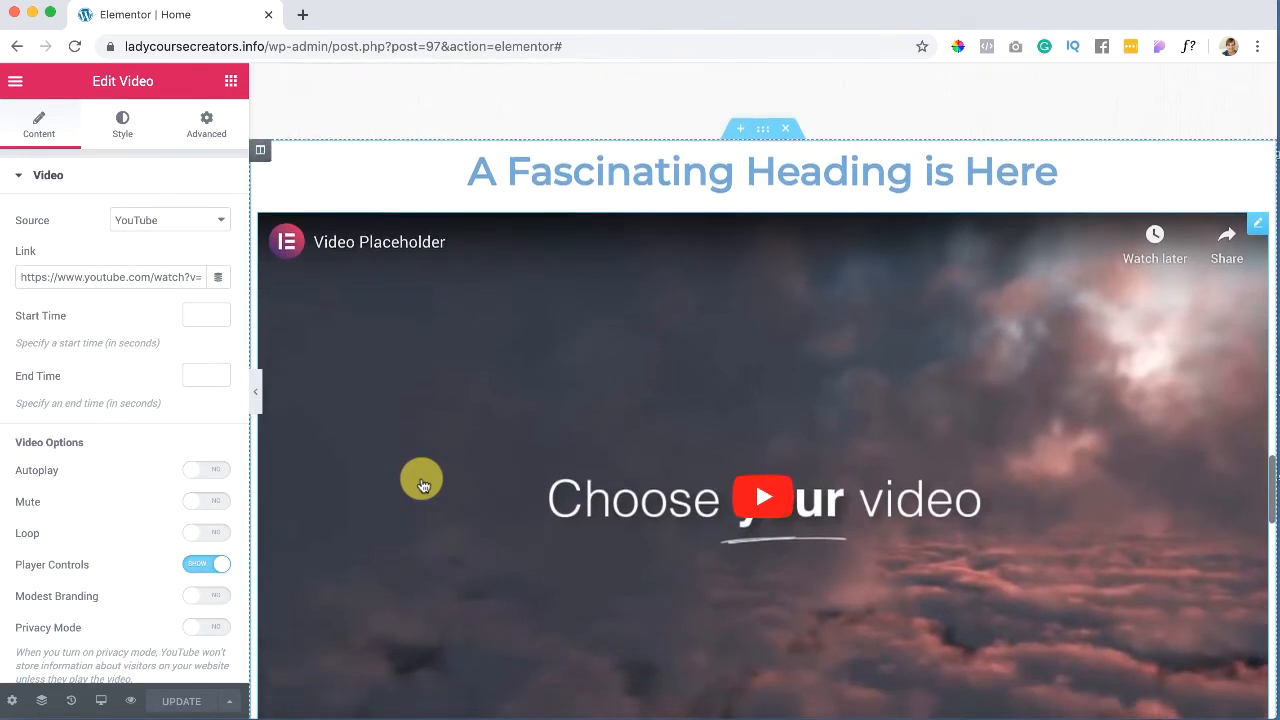
{"action": "scroll", "coordinate": [423, 485], "scroll_direction": "up", "scroll_amount": 1}
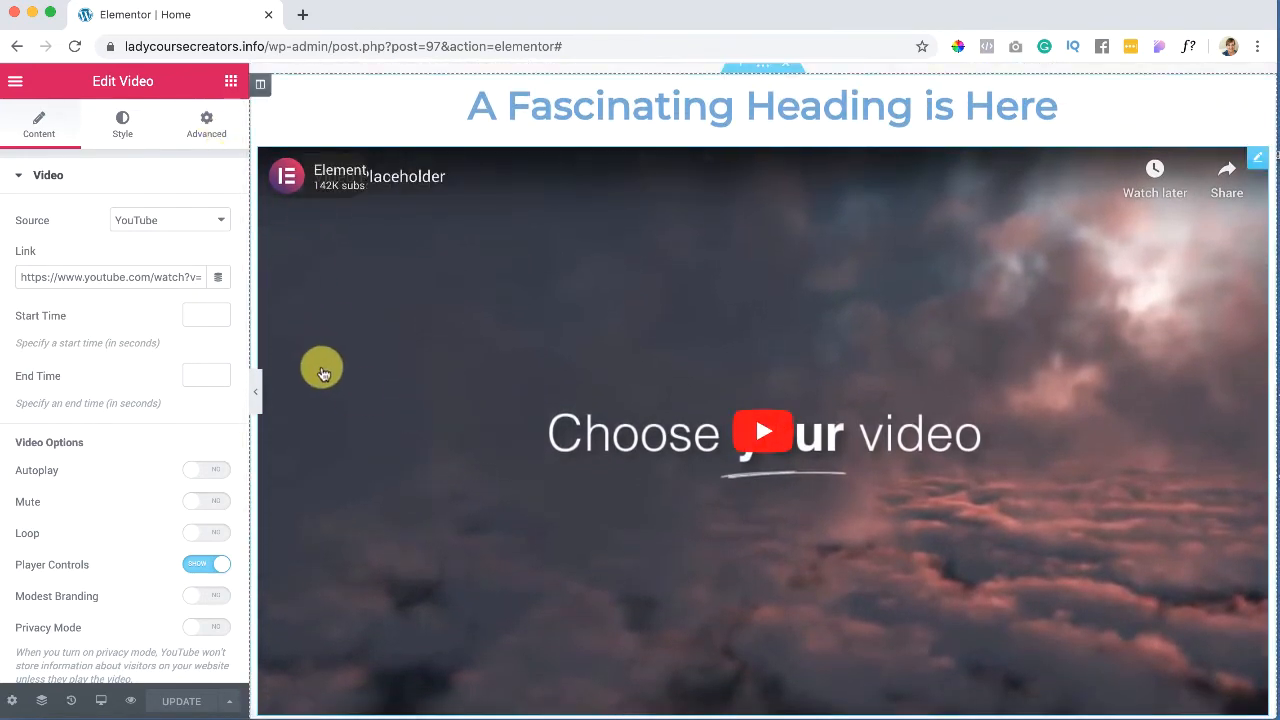
Step: Add a Button widget directly below the video in the same section and centre it
{"action": "left_click", "coordinate": [231, 82]}
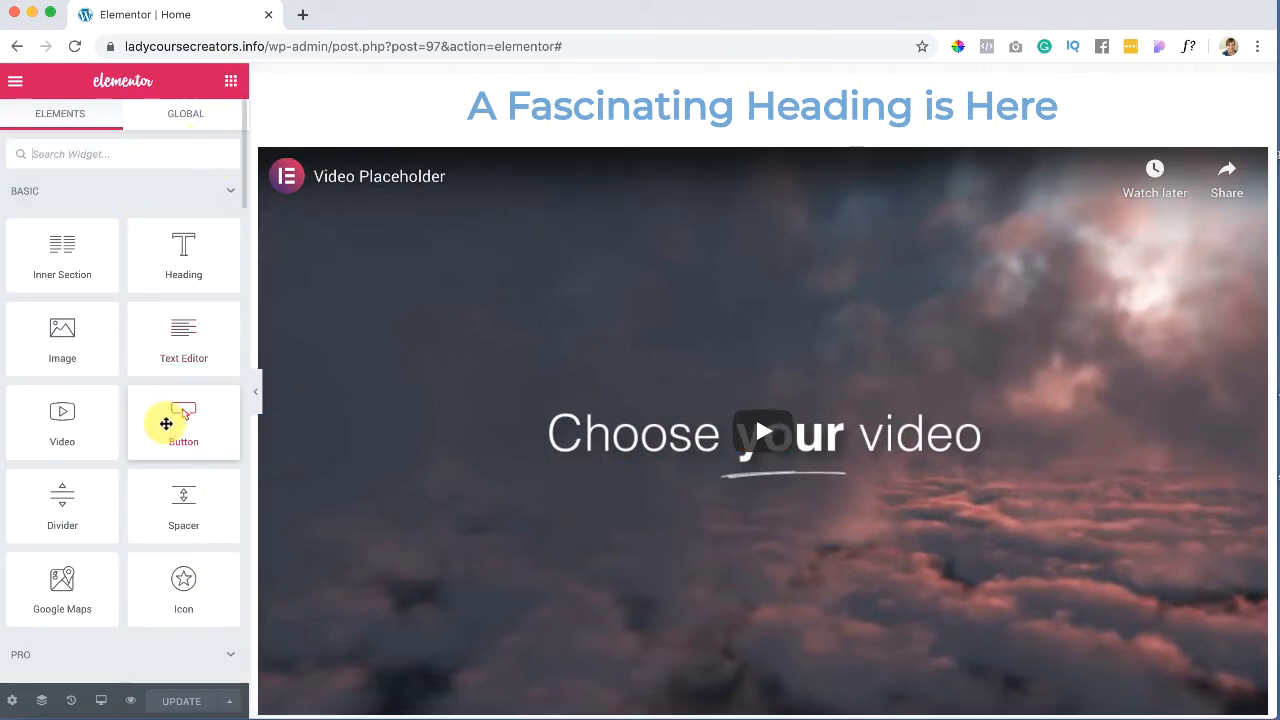
{"action": "left_click_drag", "start_coordinate": [158, 420], "coordinate": [424, 663]}
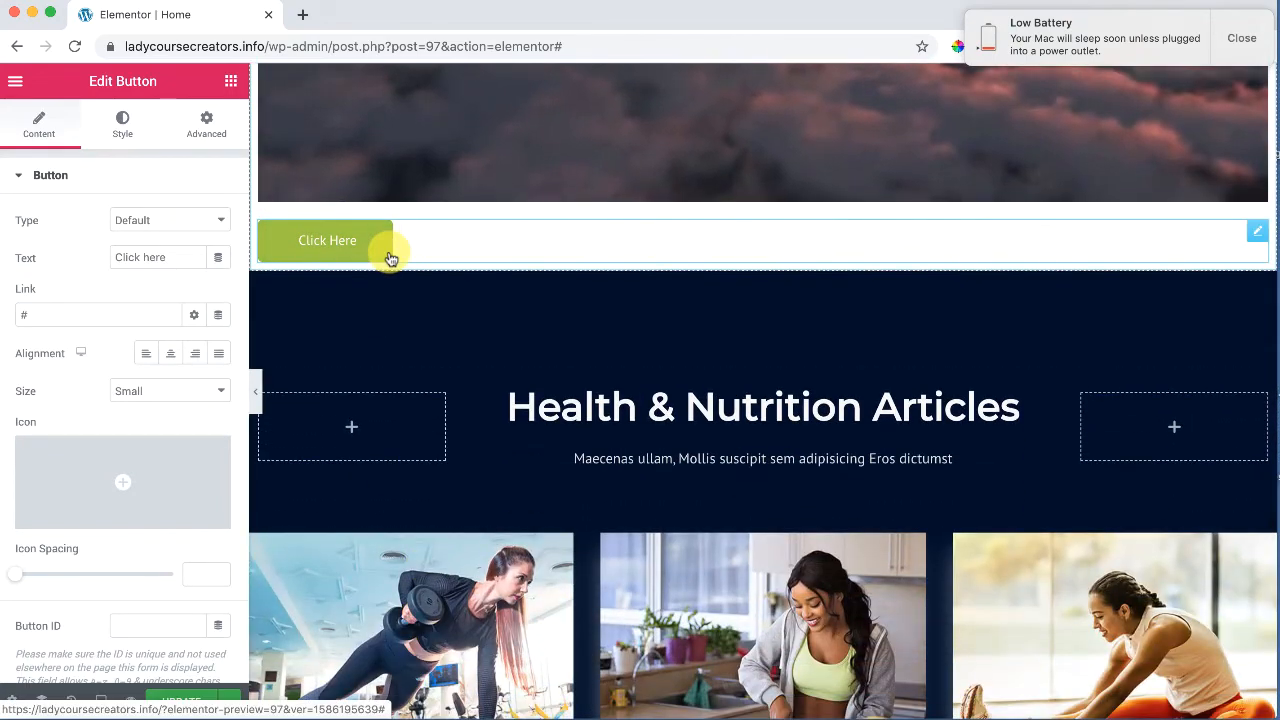
{"action": "scroll", "coordinate": [926, 234], "scroll_direction": "up", "scroll_amount": 5}
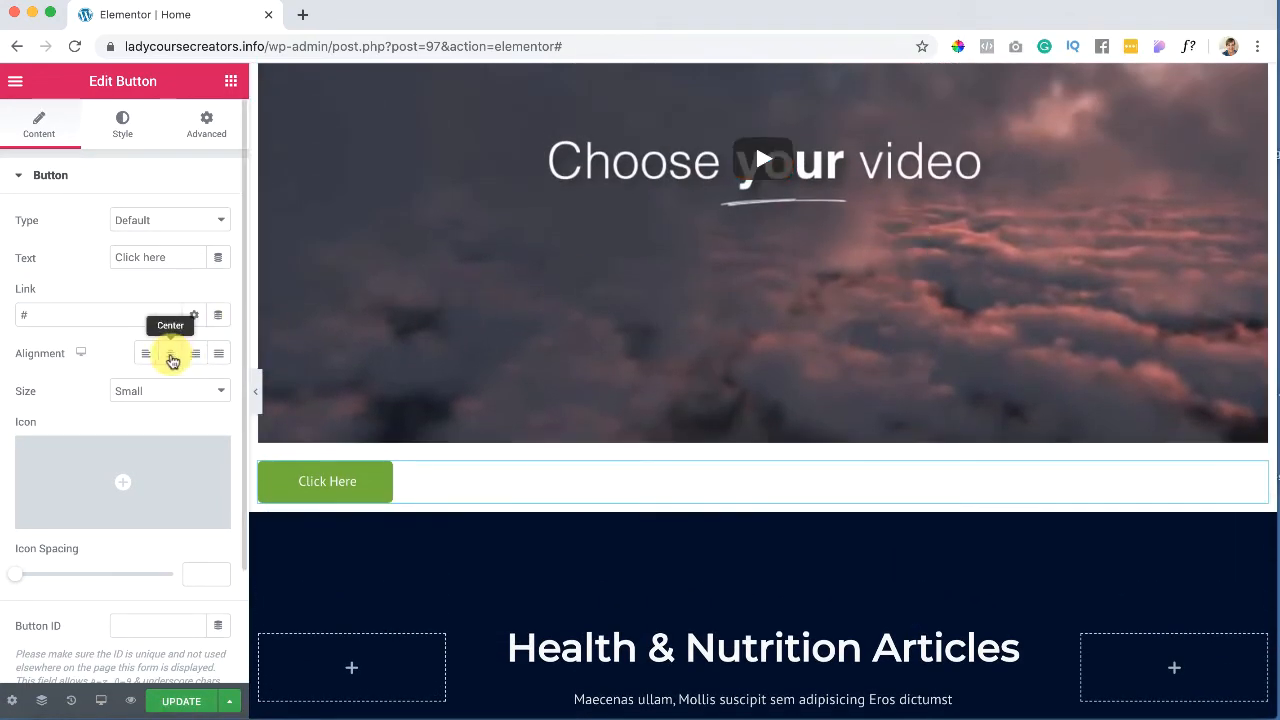
{"action": "left_click", "coordinate": [170, 353]}
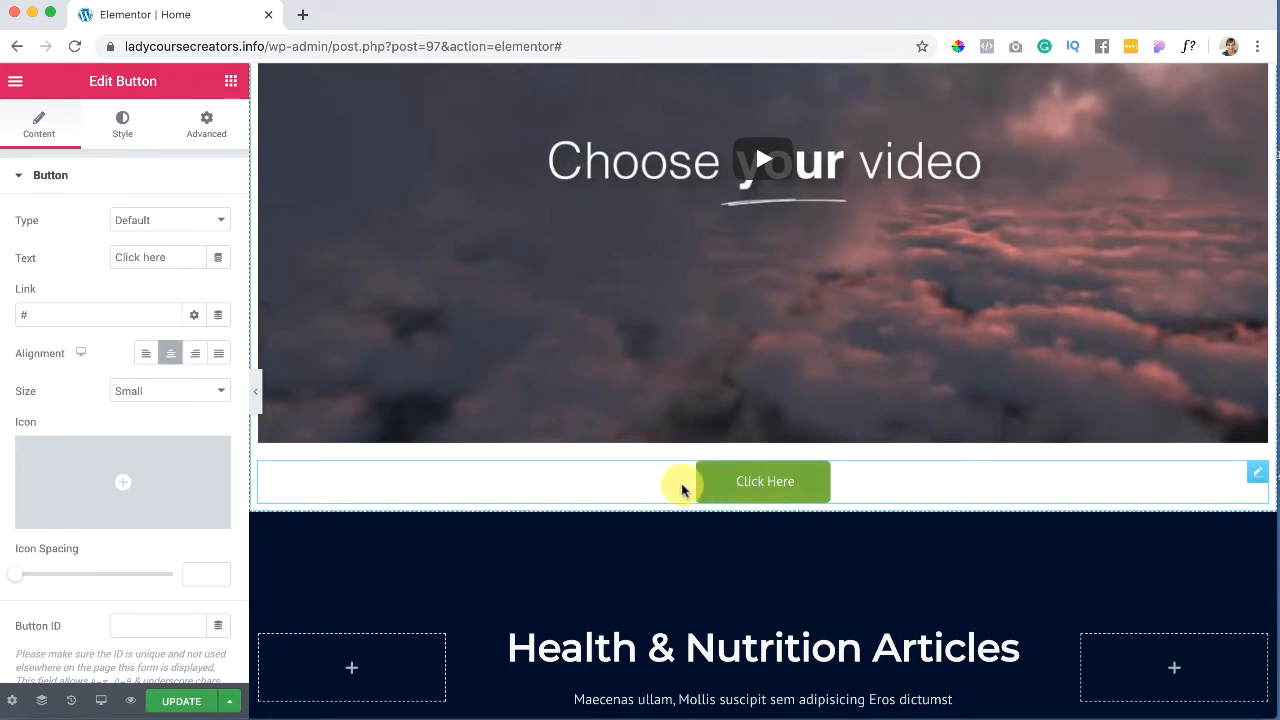
Step: Change the new button's text to "View More Videos Here"
{"action": "scroll", "coordinate": [655, 489], "scroll_direction": "up", "scroll_amount": 3}
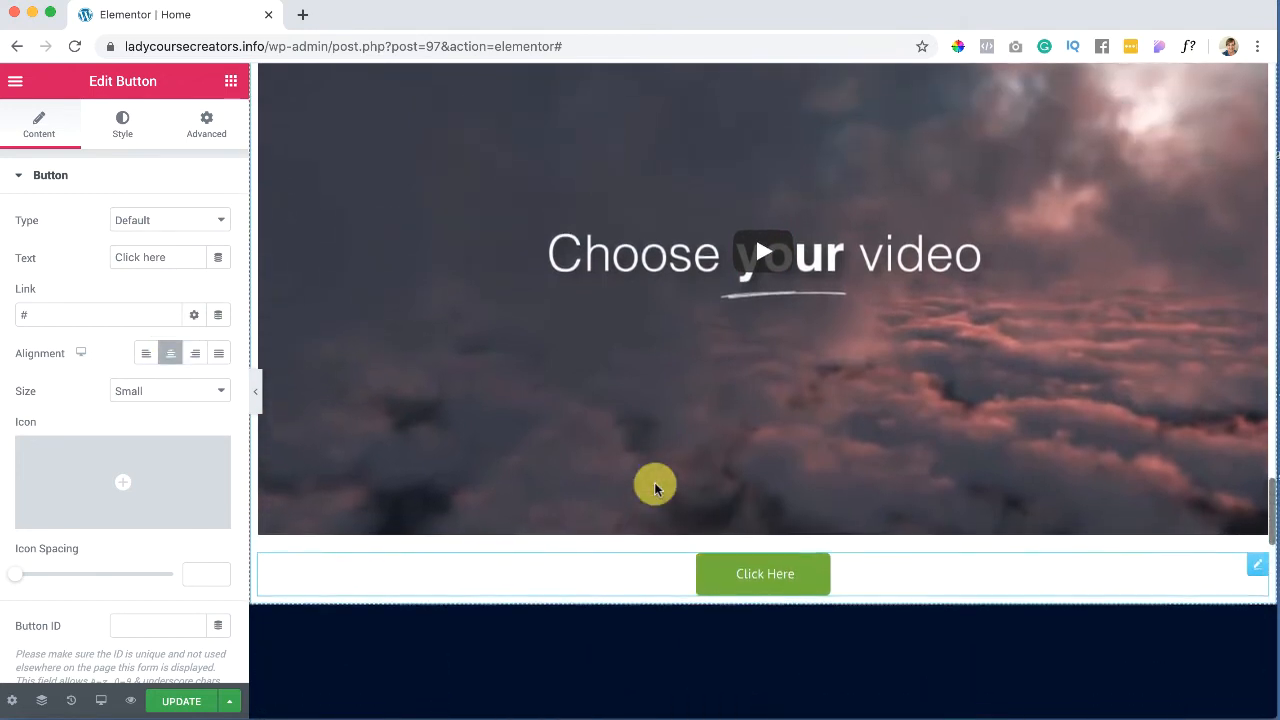
{"action": "scroll", "coordinate": [655, 489], "scroll_direction": "down", "scroll_amount": 2}
{"action": "scroll", "coordinate": [655, 489], "scroll_direction": "up", "scroll_amount": 3}
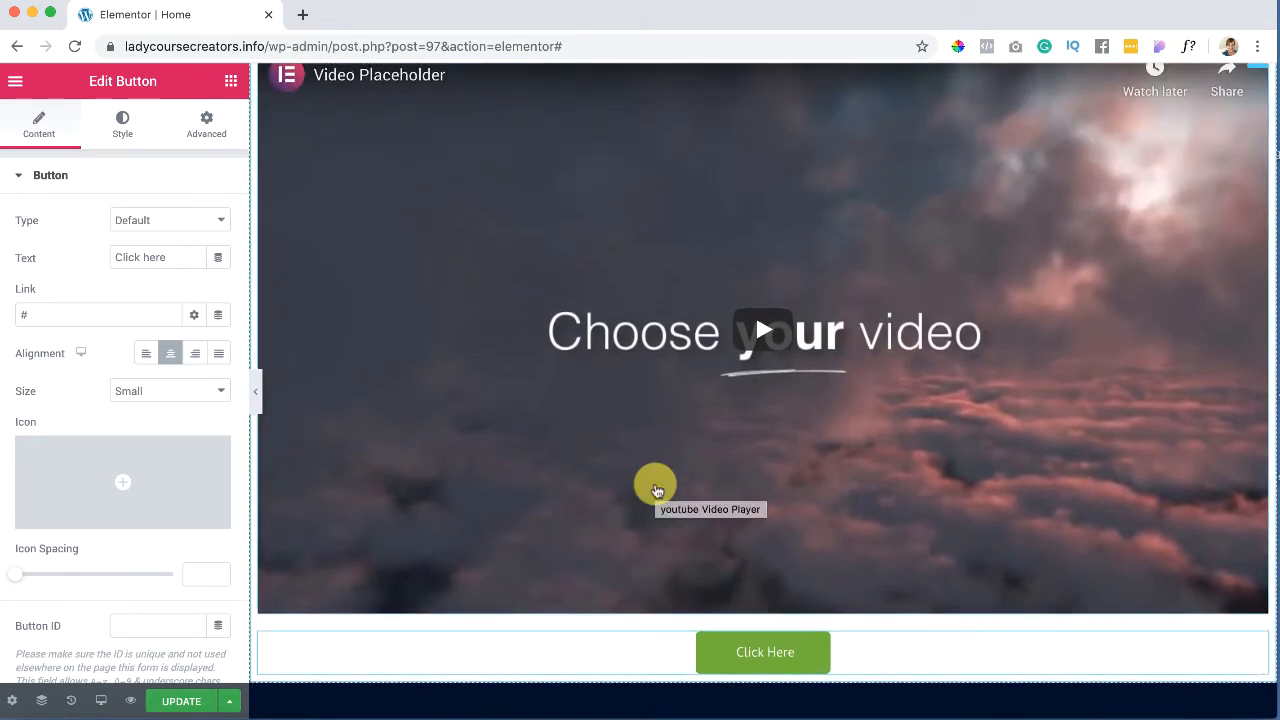
{"action": "scroll", "coordinate": [718, 656], "scroll_direction": "down", "scroll_amount": 1}
{"action": "scroll", "coordinate": [718, 657], "scroll_direction": "down", "scroll_amount": 1}
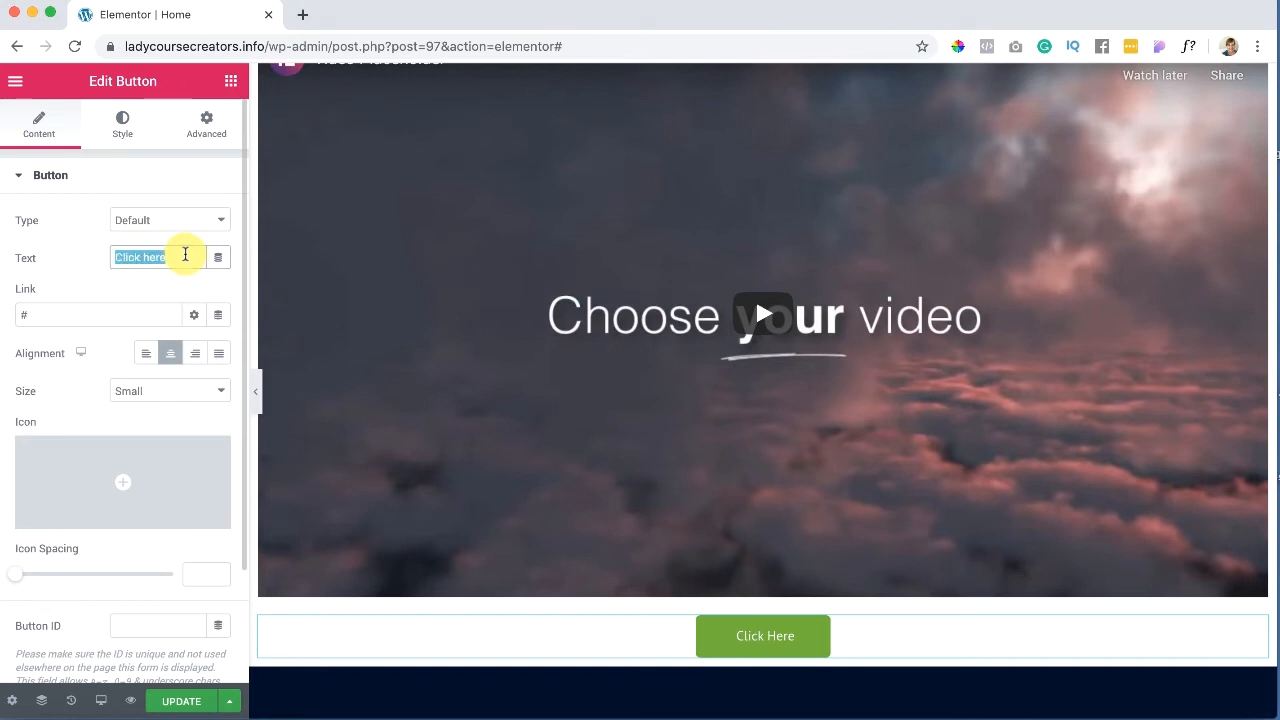
{"action": "type", "text": "View MOre"}
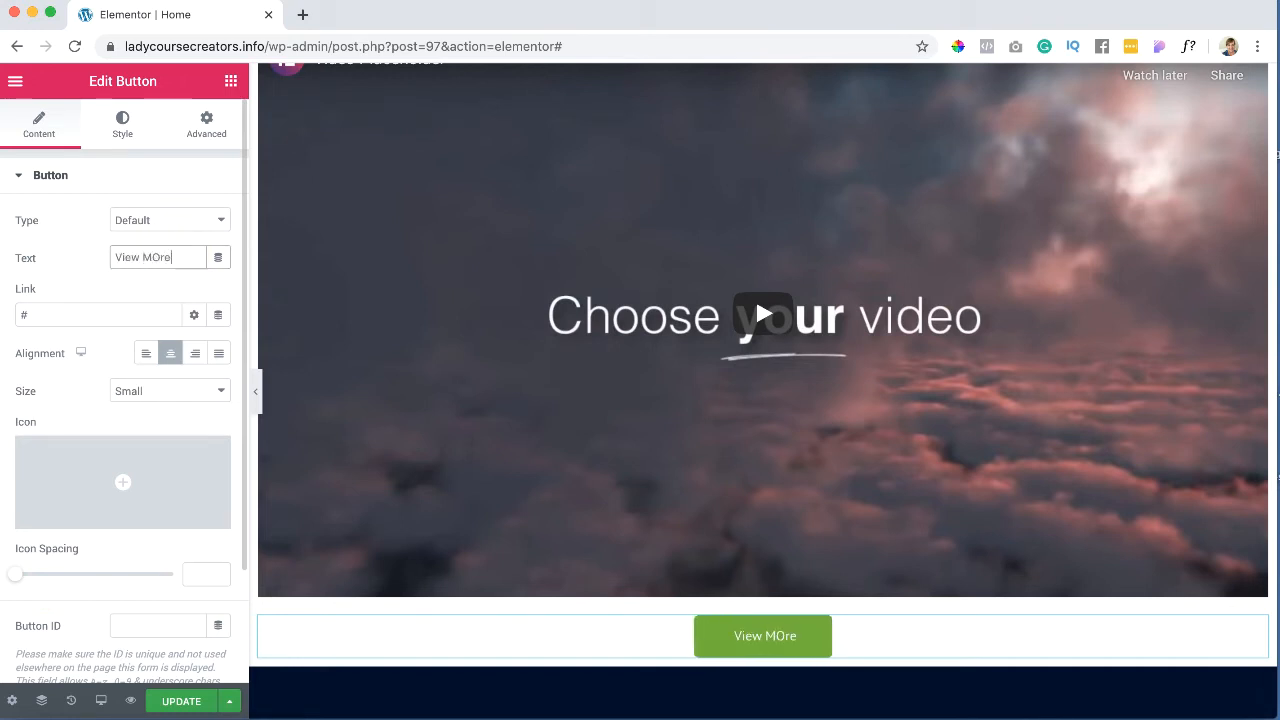
{"action": "key", "text": "BackSpace"}
{"action": "key", "text": "BackSpace"}
{"action": "type", "text": "ore Videos Here"}
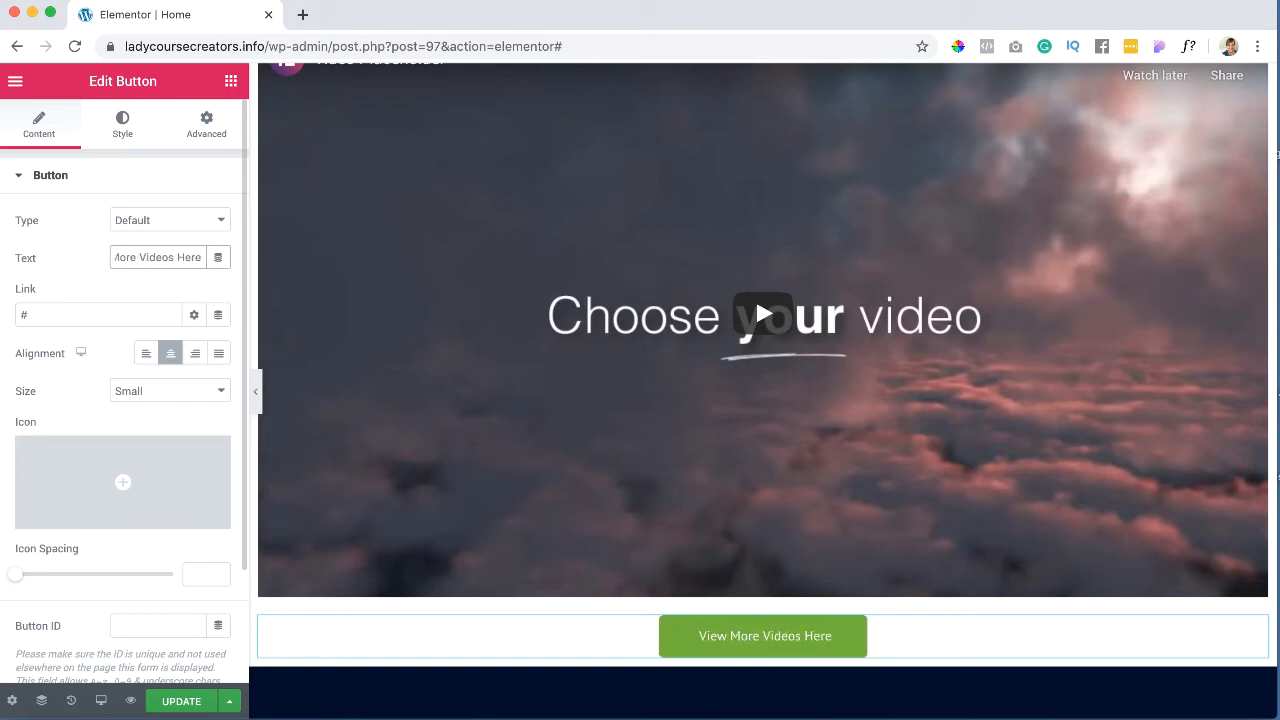
{"action": "left_click", "coordinate": [90, 314]}
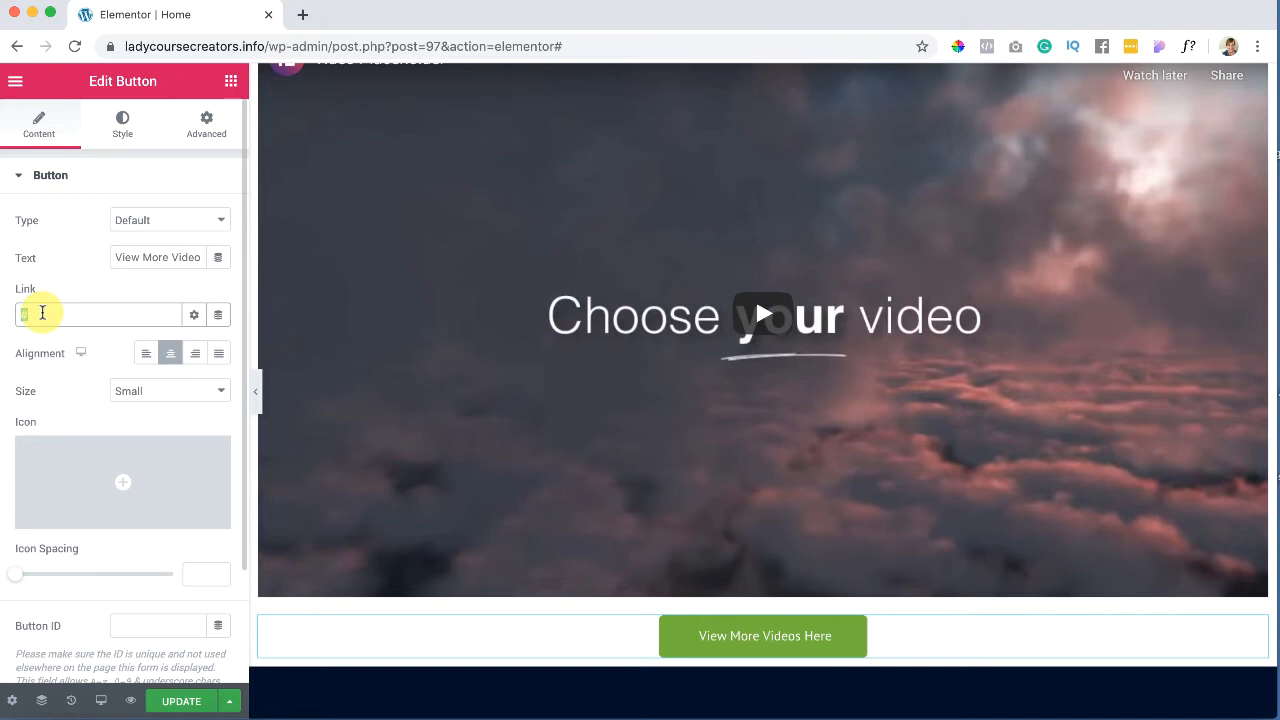
{"action": "type", "text": "www.youtube.com"}
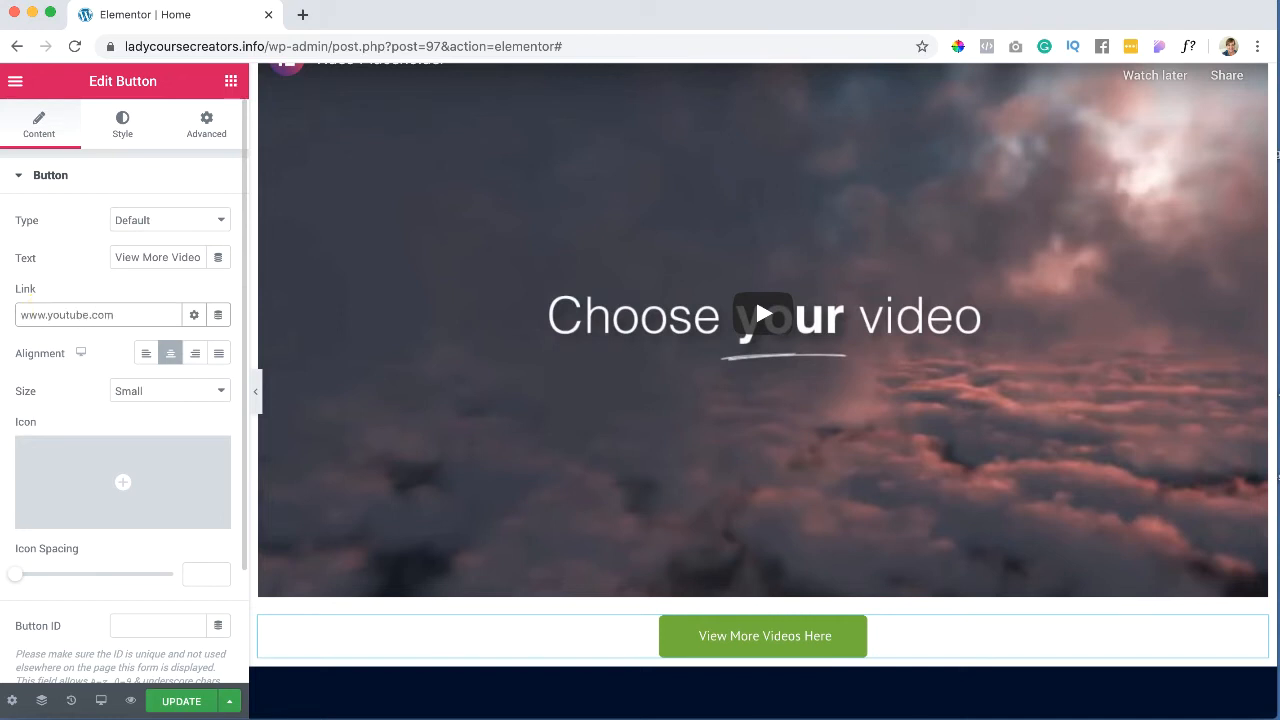
{"action": "type", "text": "/teachingtechacade"}
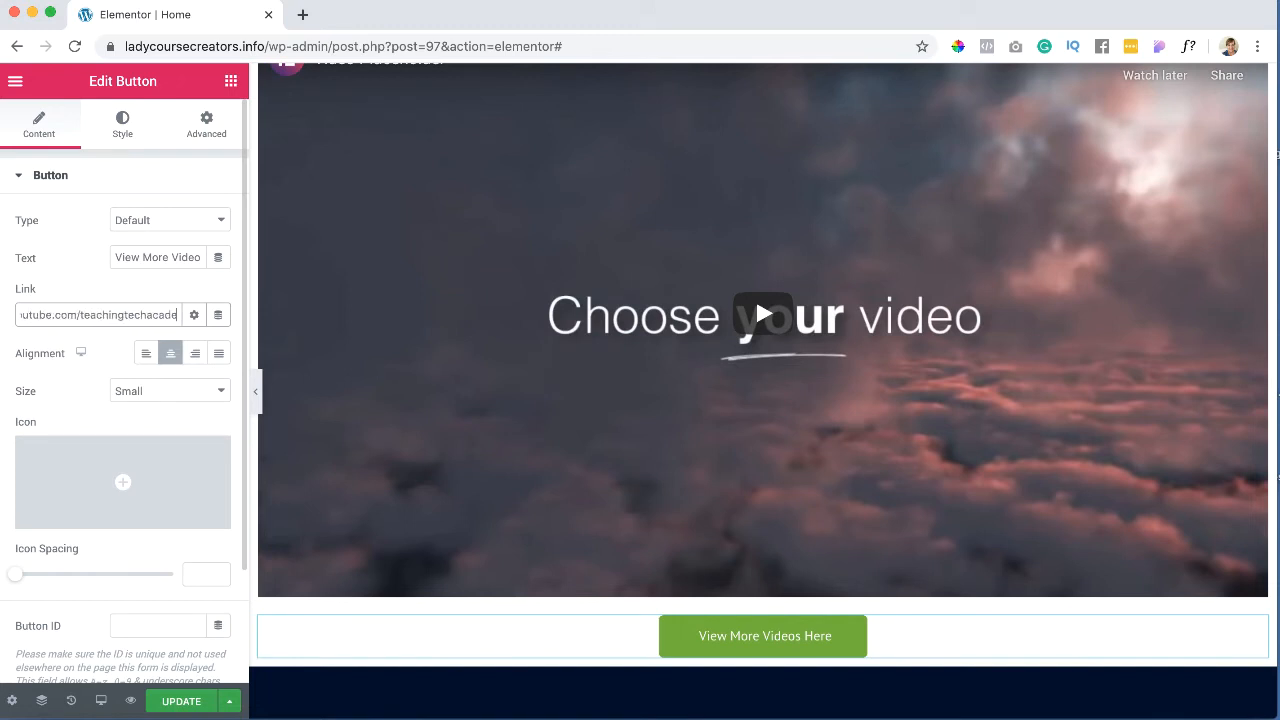
{"action": "type", "text": "my"}
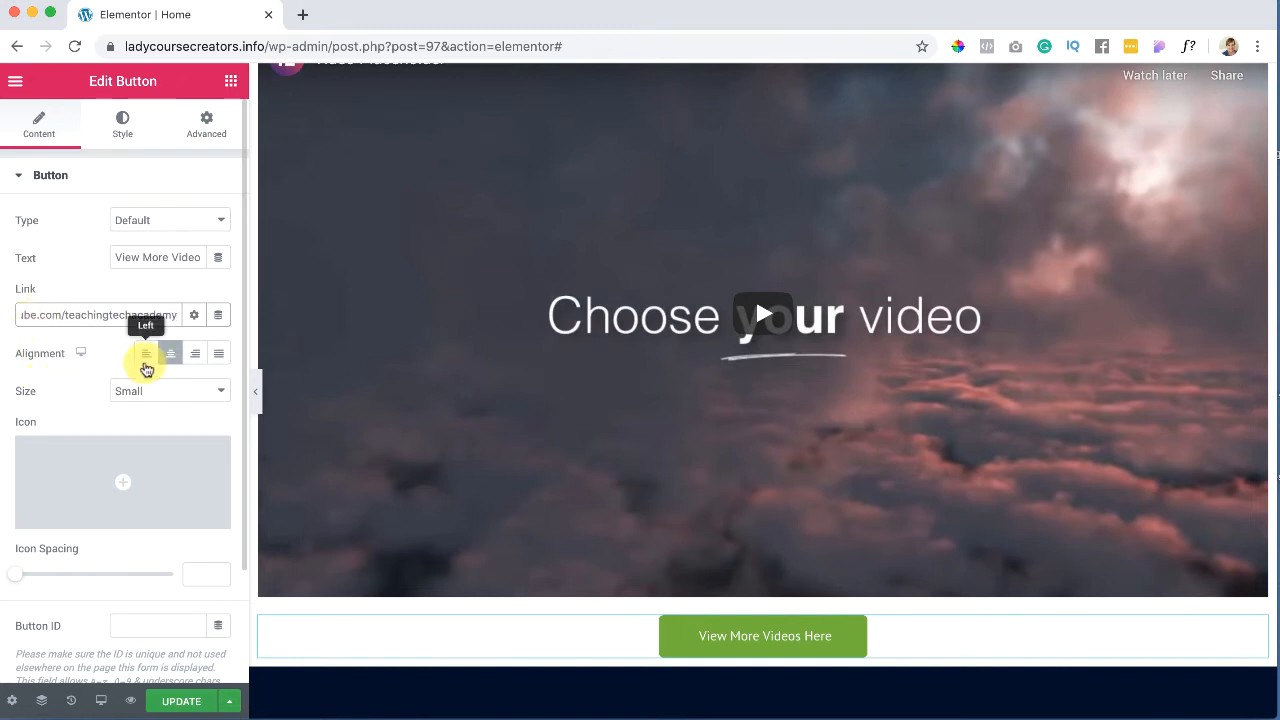
Step: Set the button's size to Extra Large and give it the outlined circle right-arrow icon from the icon library
{"action": "scroll", "coordinate": [416, 440], "scroll_direction": "down", "scroll_amount": 1}
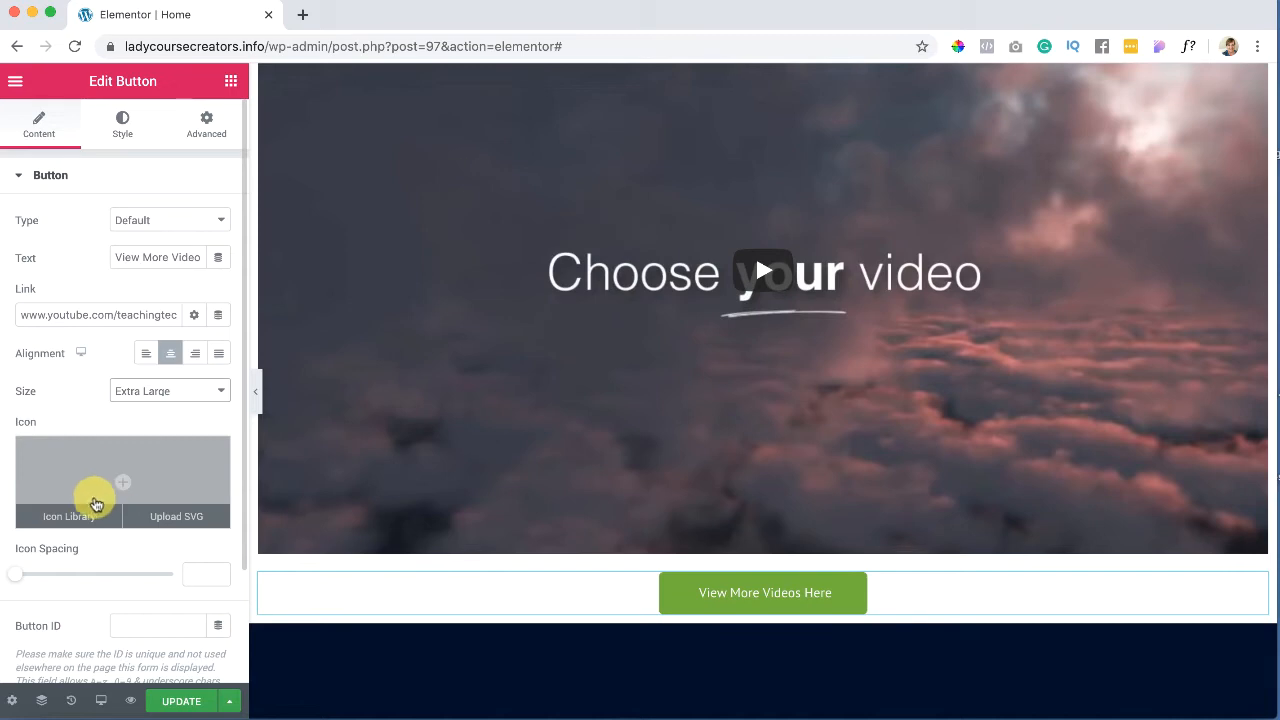
{"action": "left_click", "coordinate": [79, 520]}
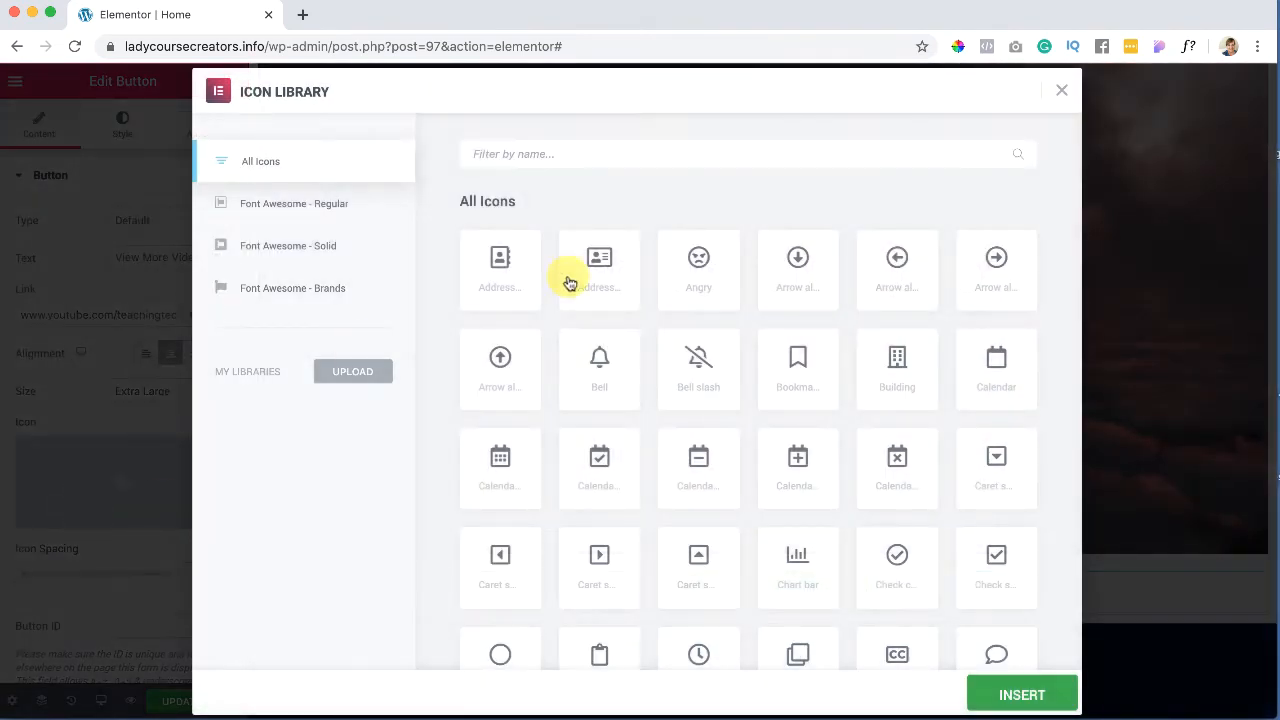
{"action": "left_click", "coordinate": [593, 152]}
{"action": "type", "text": "arrow"}
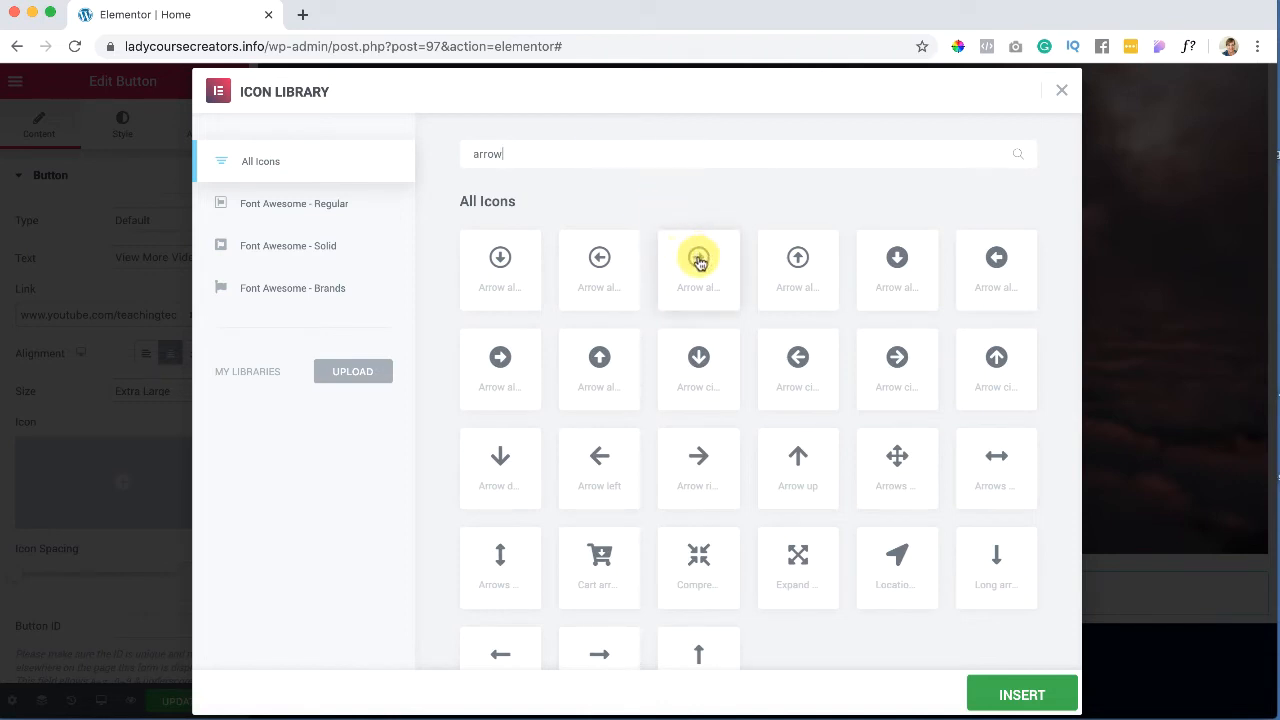
{"action": "left_click", "coordinate": [699, 260]}
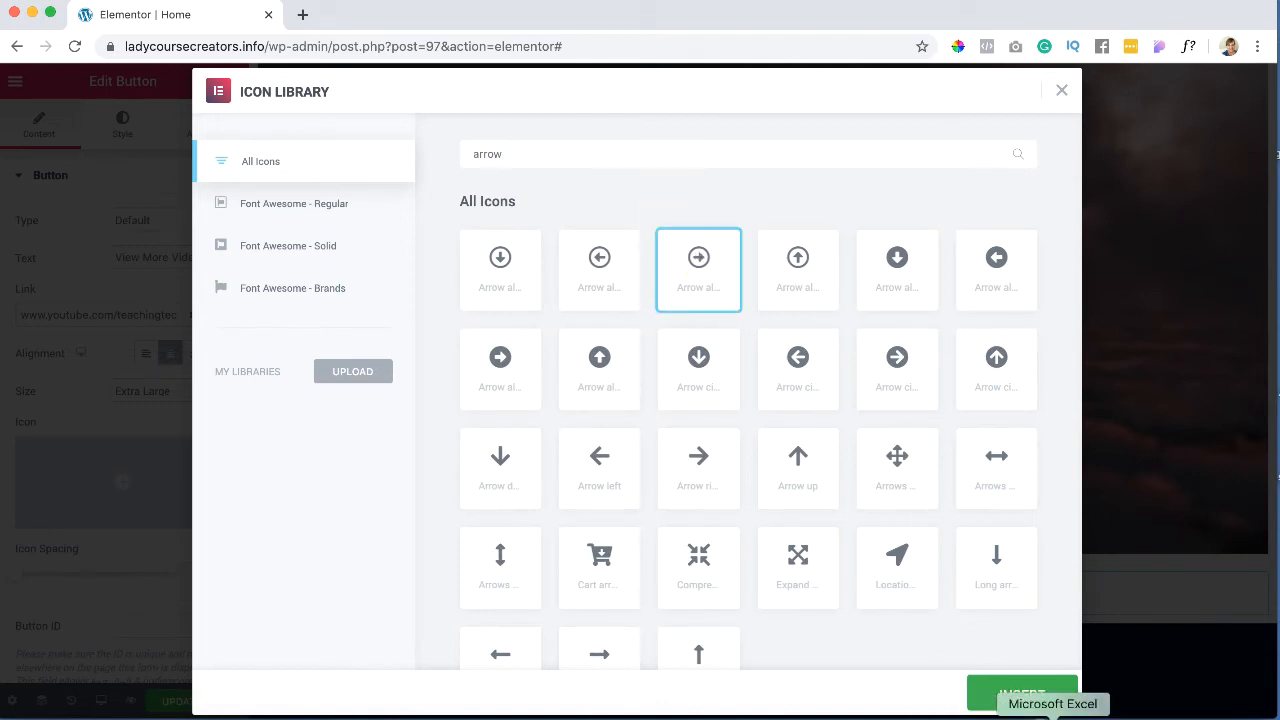
{"action": "left_click", "coordinate": [1025, 697]}
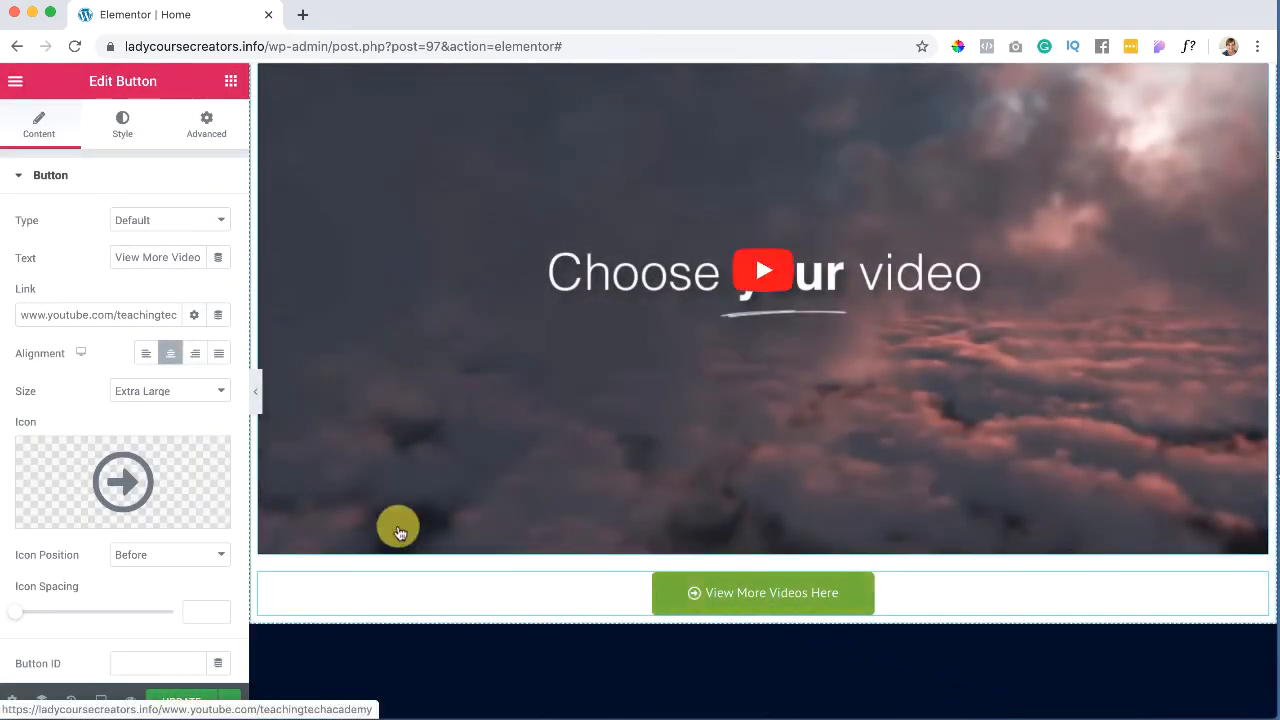
Step: Place the arrow icon after the button text with an icon spacing of 12, keeping the Default button type
{"action": "left_click", "coordinate": [174, 554]}
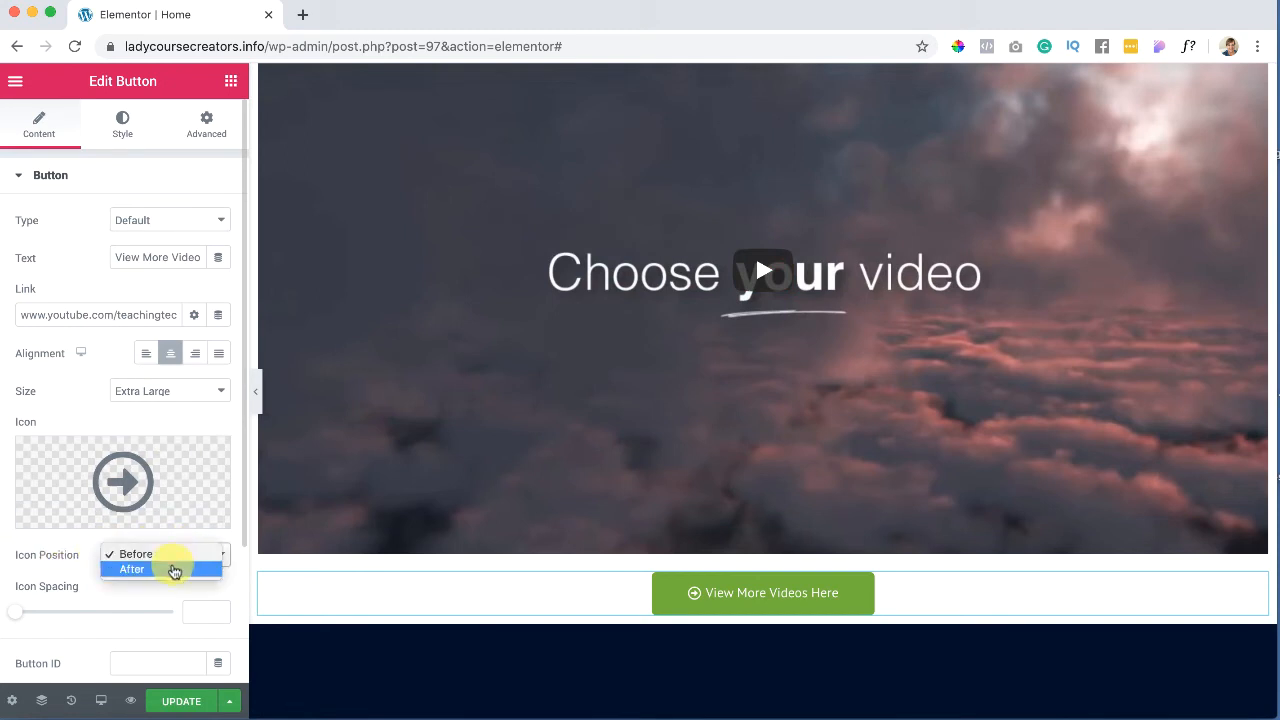
{"action": "left_click", "coordinate": [174, 570]}
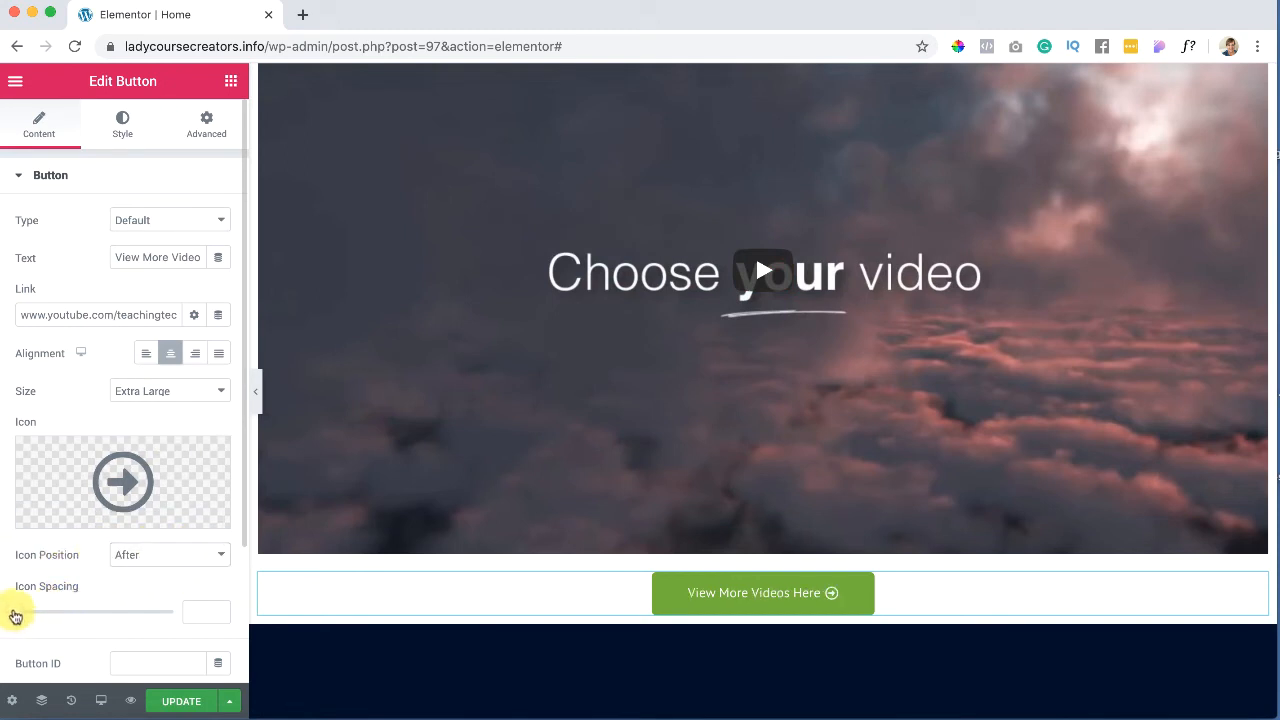
{"action": "left_click_drag", "start_coordinate": [14, 614], "coordinate": [52, 620]}
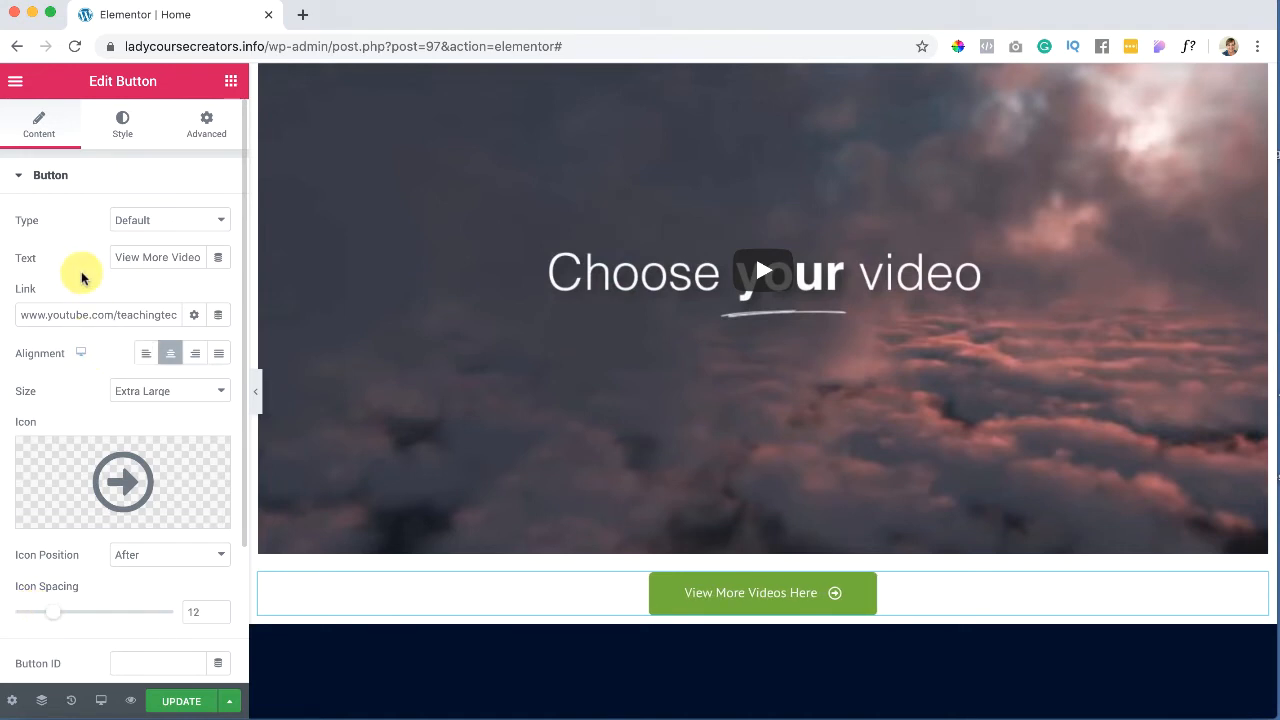
{"action": "left_click", "coordinate": [193, 221]}
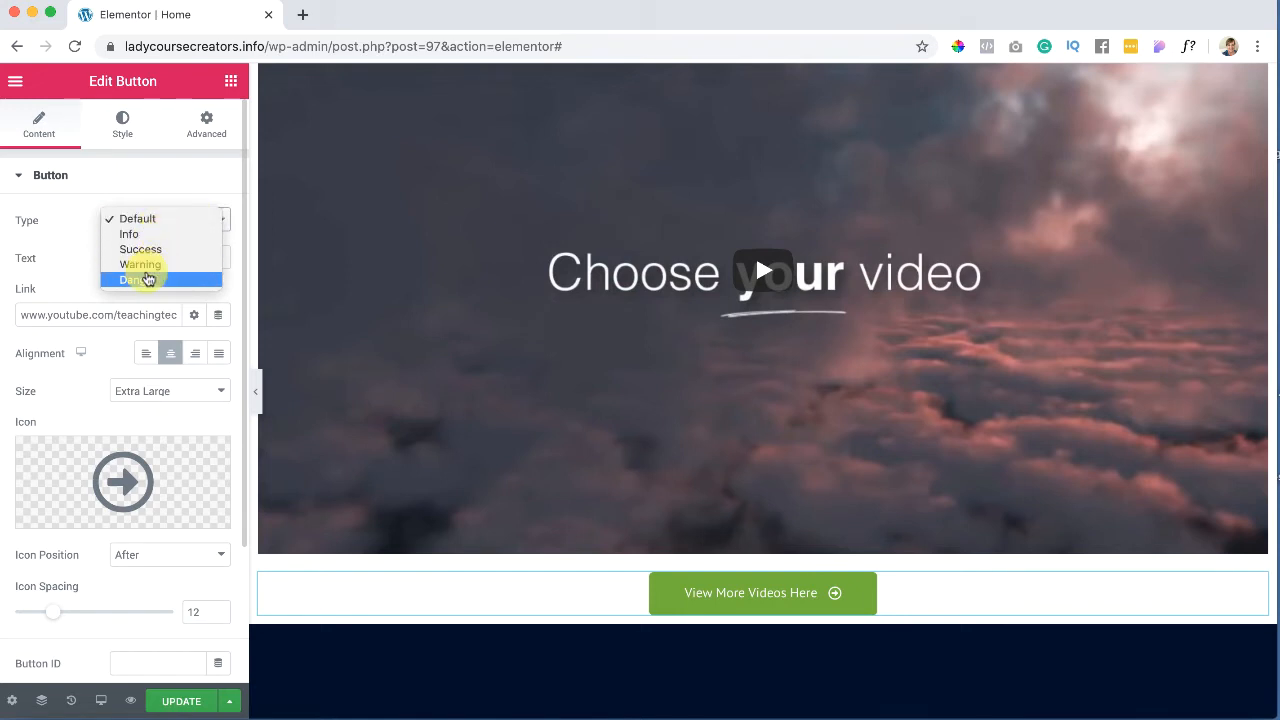
{"action": "left_click", "coordinate": [60, 224]}
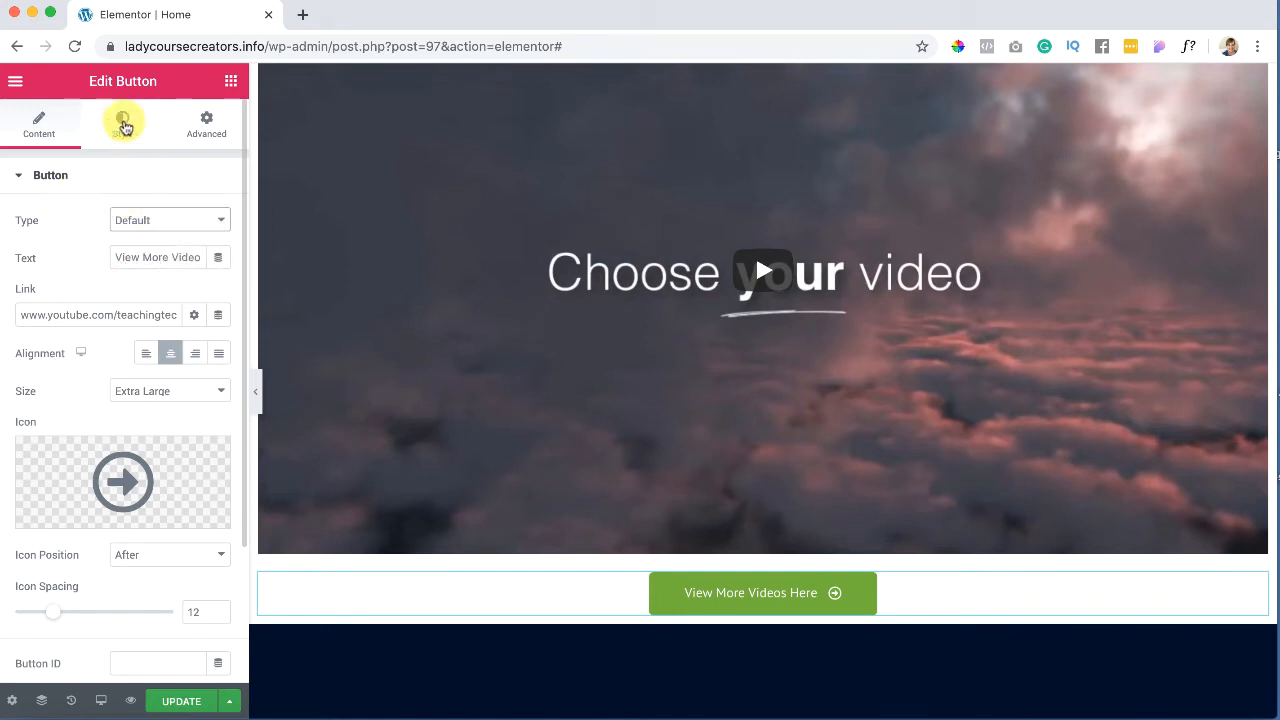
Step: Set the button text's typography to a size of 32 px and a weight of 600
{"action": "left_click", "coordinate": [122, 122]}
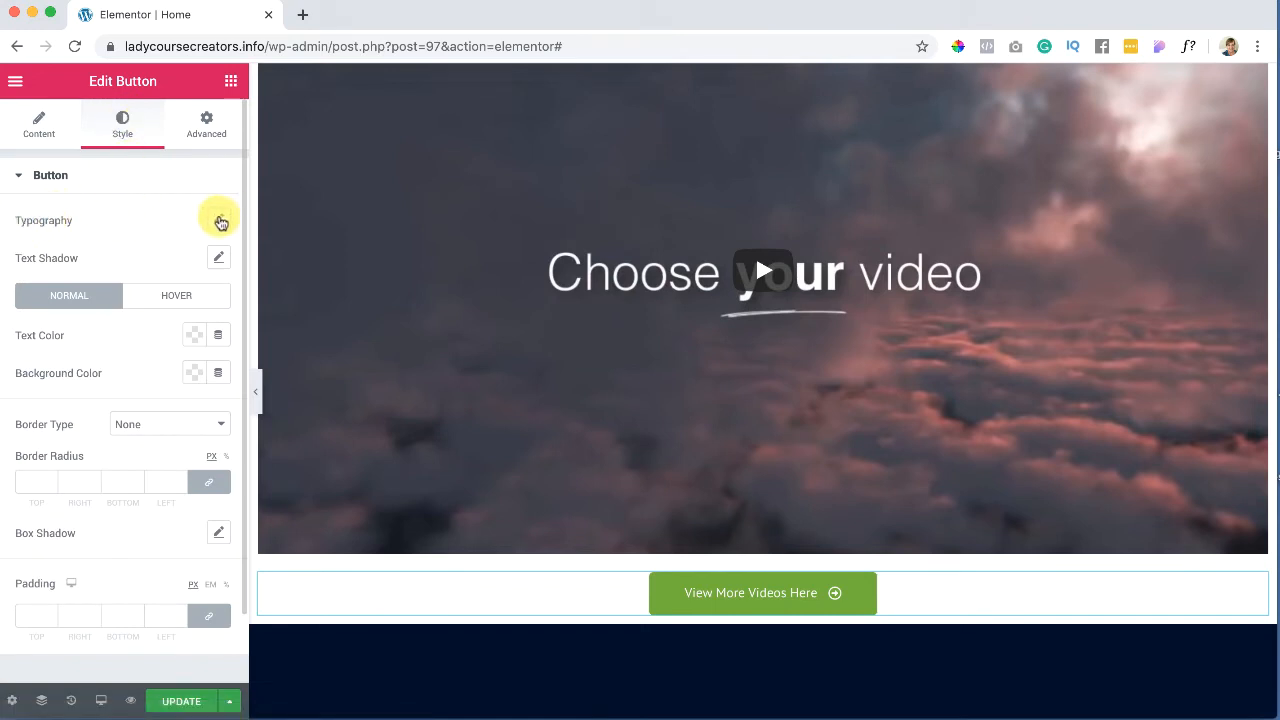
{"action": "left_click", "coordinate": [219, 220]}
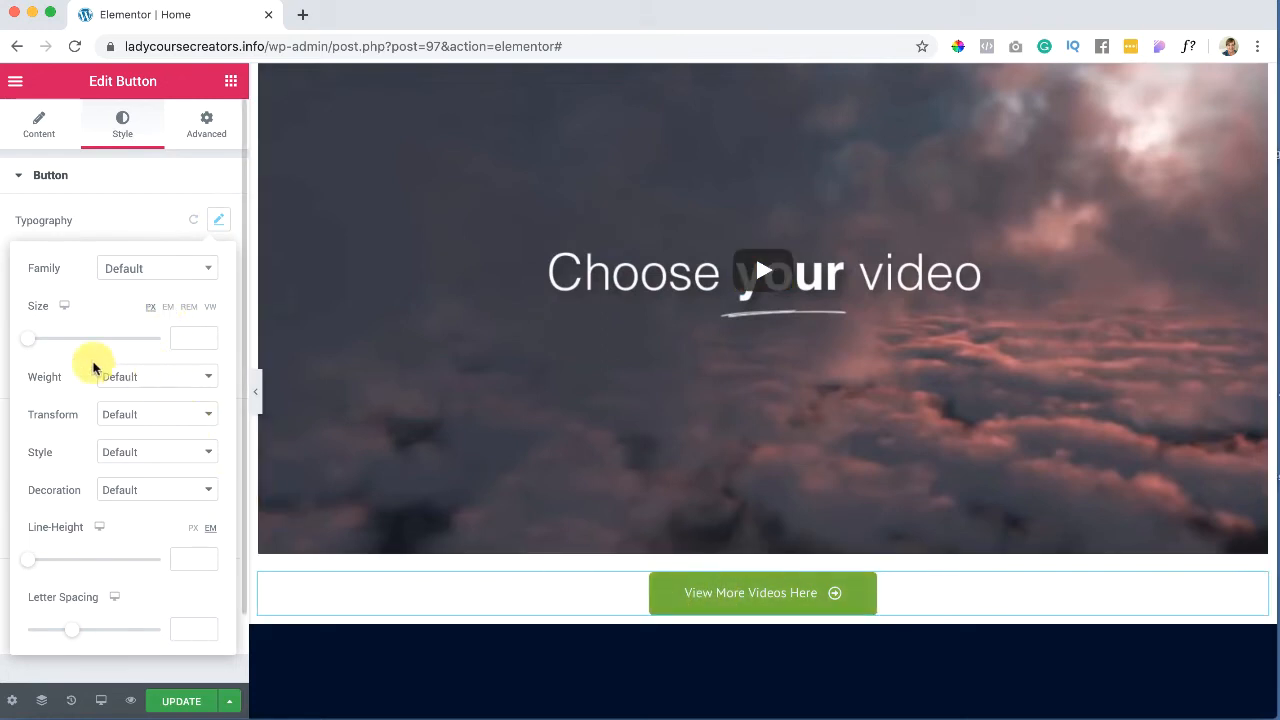
{"action": "left_click_drag", "start_coordinate": [33, 342], "coordinate": [54, 342]}
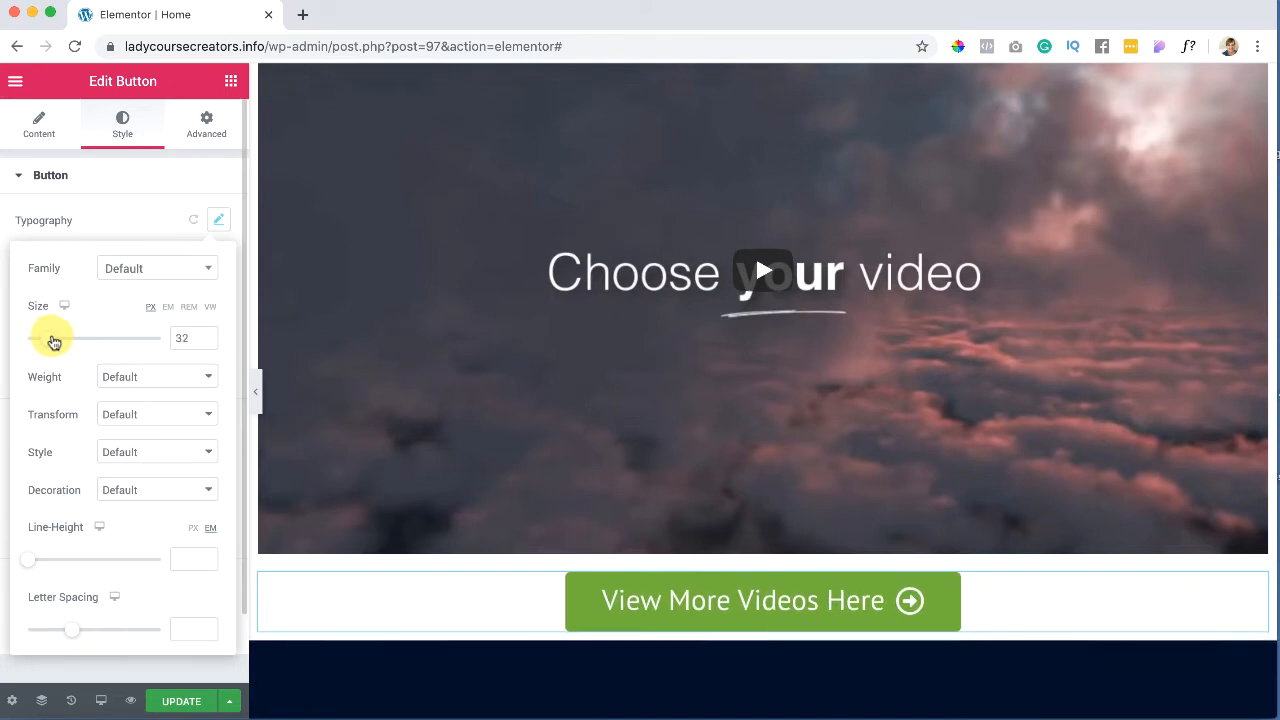
{"action": "left_click", "coordinate": [143, 374]}
{"action": "left_click", "coordinate": [142, 314]}
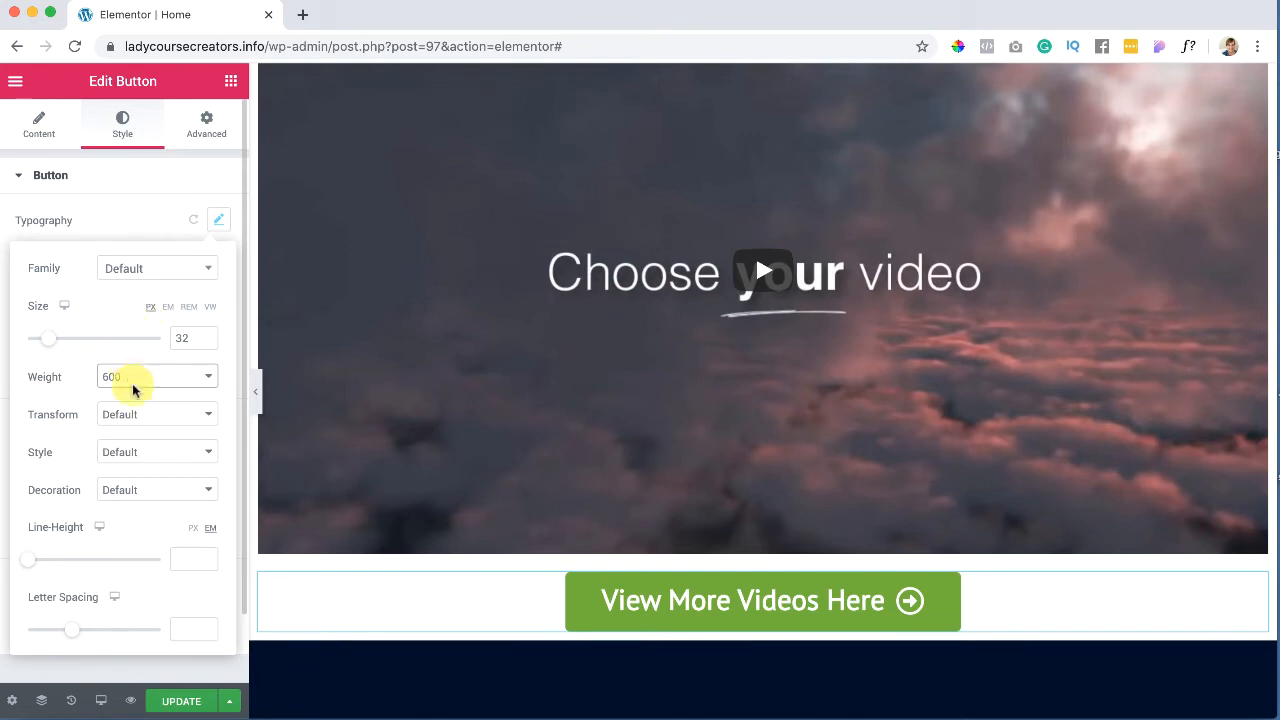
Step: Transform the button text to uppercase and set its letter spacing to 2.3
{"action": "left_click", "coordinate": [145, 419]}
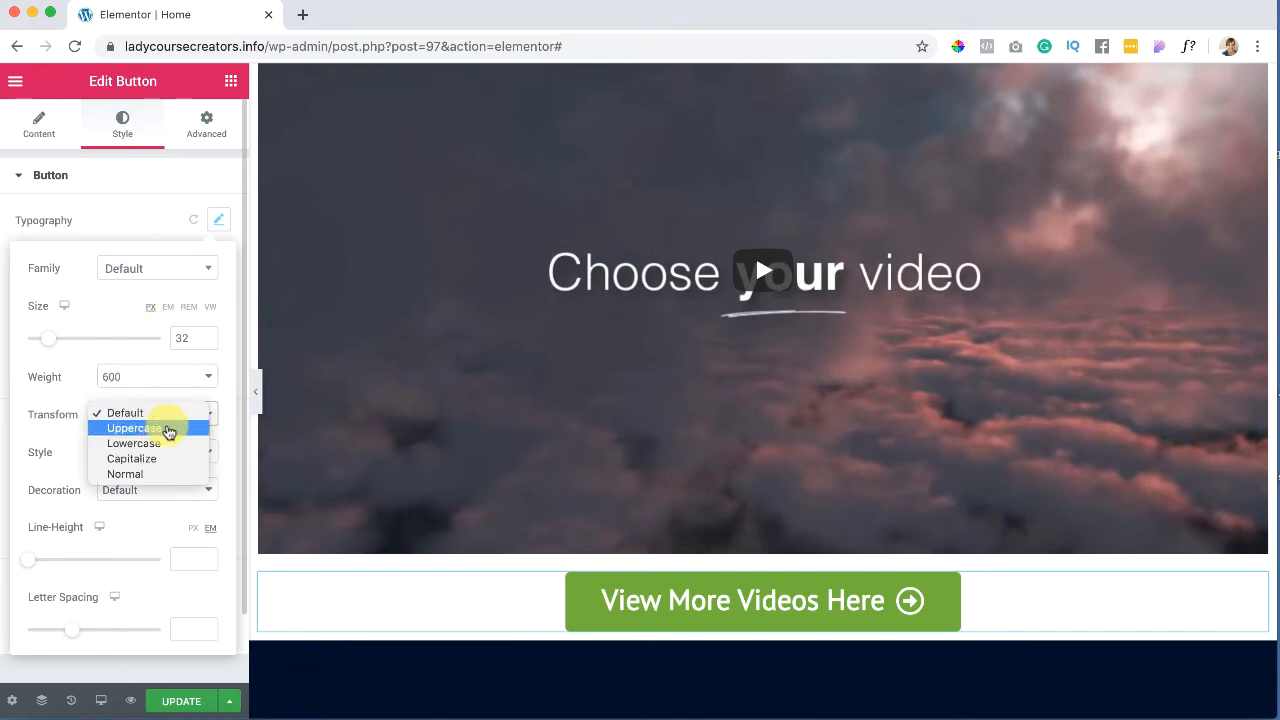
{"action": "left_click", "coordinate": [169, 431]}
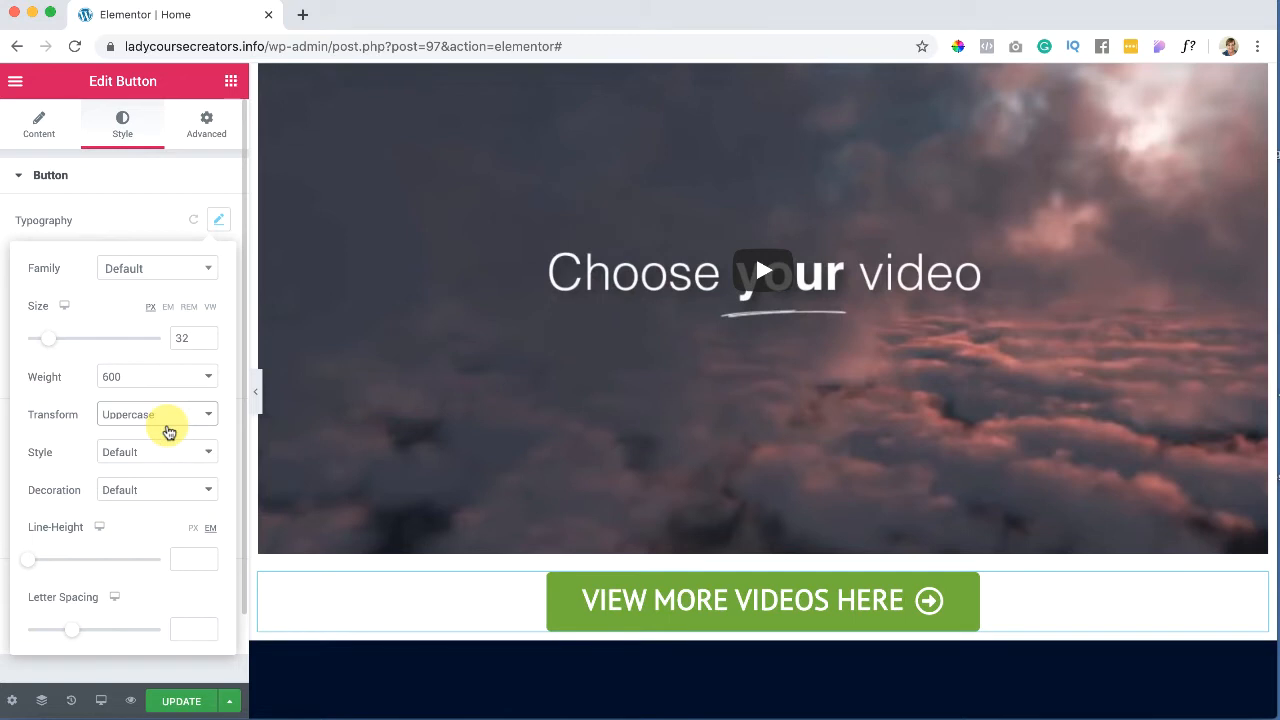
{"action": "scroll", "coordinate": [94, 528], "scroll_direction": "down", "scroll_amount": 2}
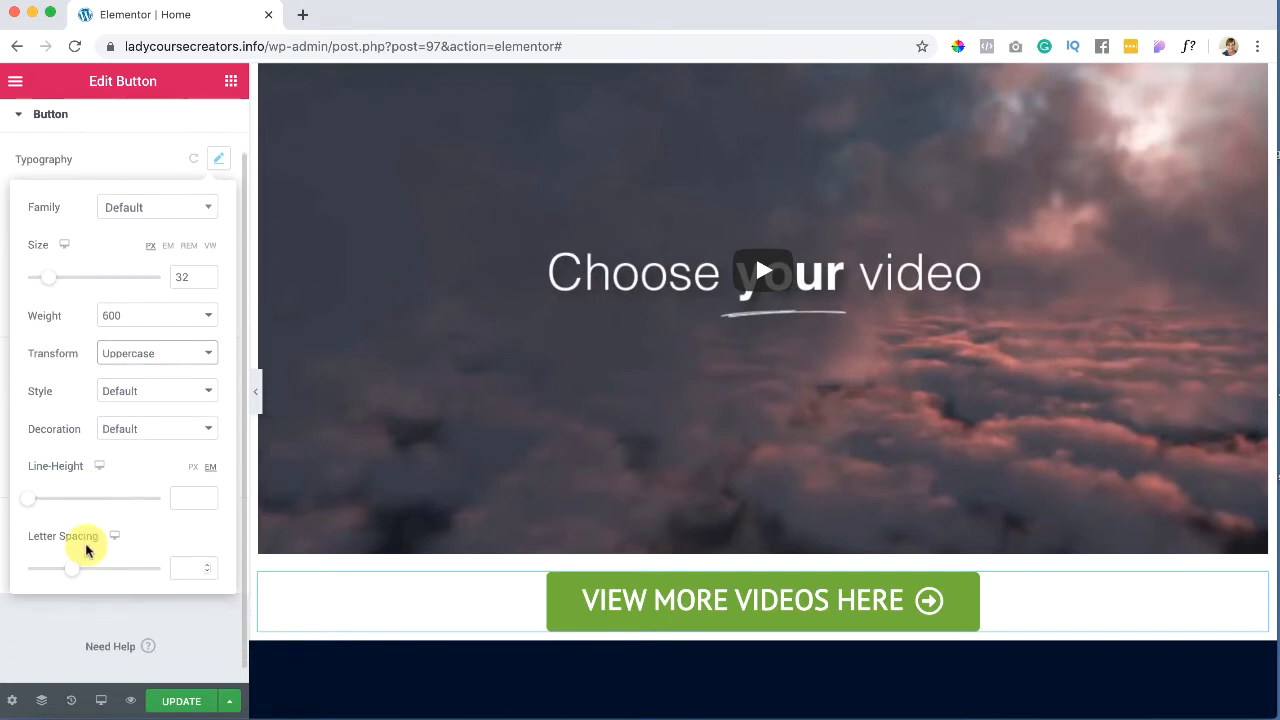
{"action": "left_click_drag", "start_coordinate": [75, 573], "coordinate": [95, 573]}
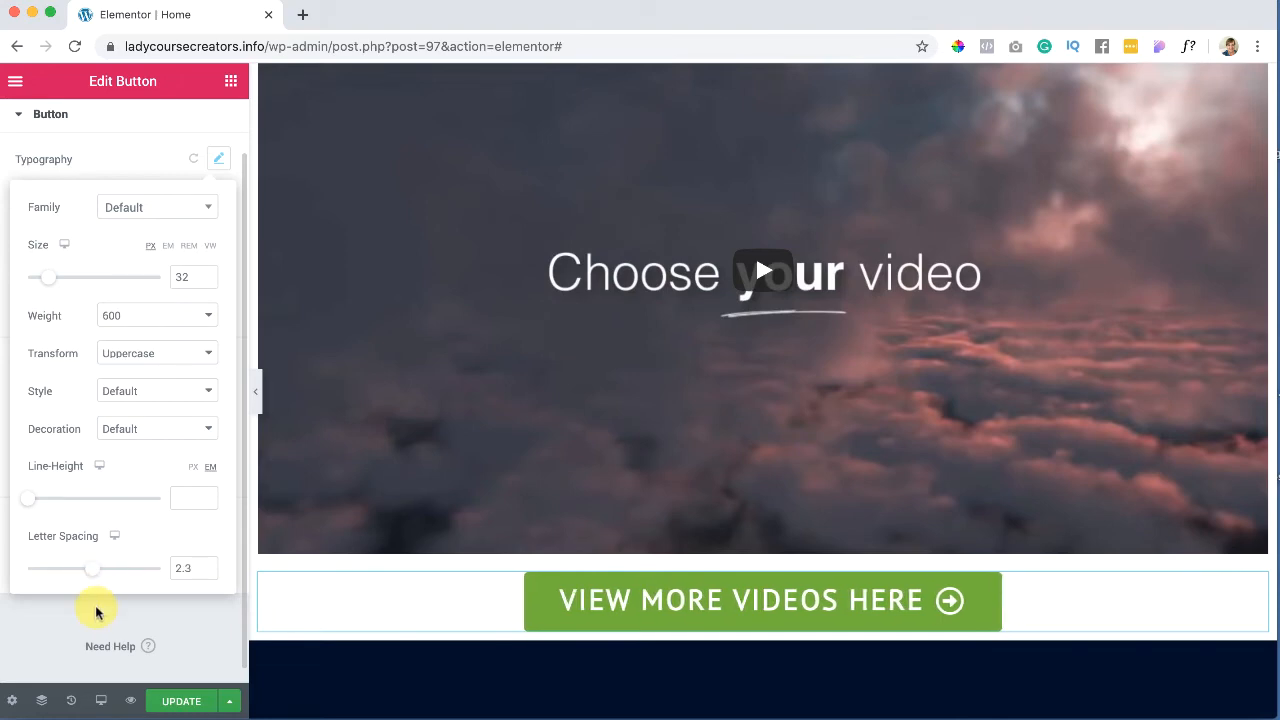
Step: Update the page to save the button's new typography
{"action": "left_click", "coordinate": [181, 701]}
{"action": "scroll", "coordinate": [368, 617], "scroll_direction": "up", "scroll_amount": 2}
{"action": "scroll", "coordinate": [368, 617], "scroll_direction": "down", "scroll_amount": 3}
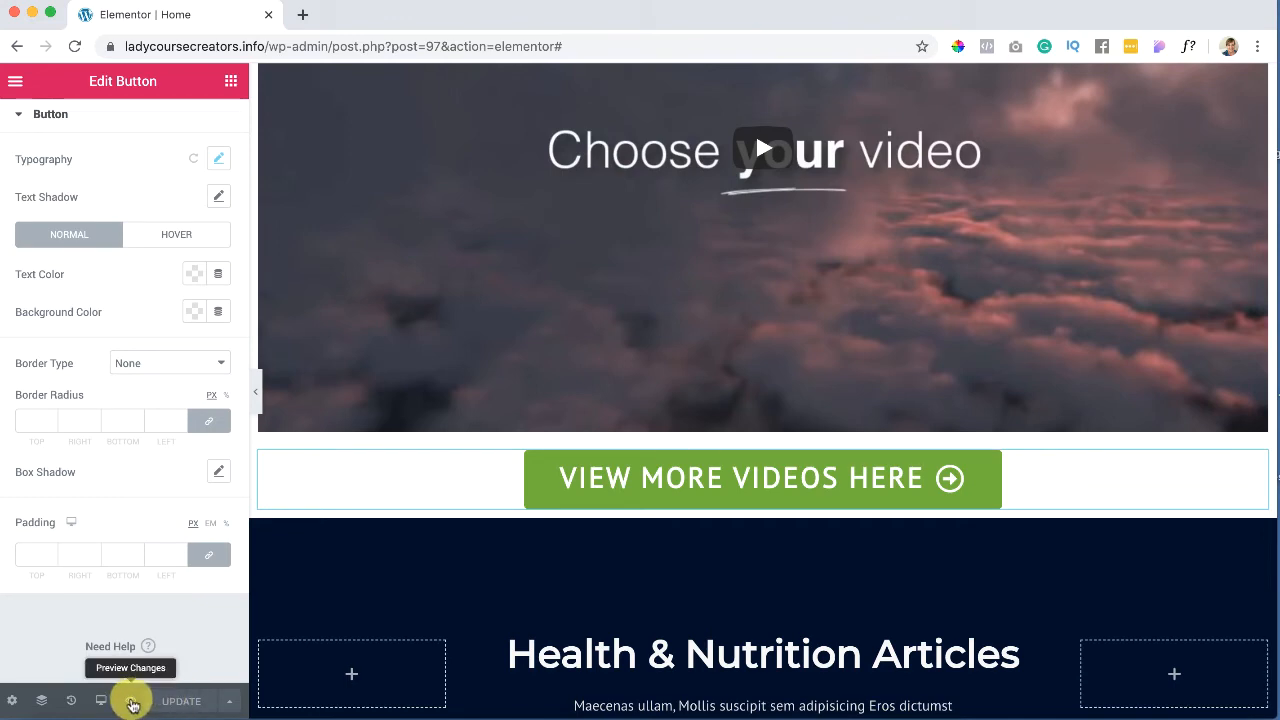
Step: Preview the changes and look through the page from the hero section down to the new video section
{"action": "left_click", "coordinate": [132, 705]}
{"action": "scroll", "coordinate": [133, 673], "scroll_direction": "down", "scroll_amount": 1}
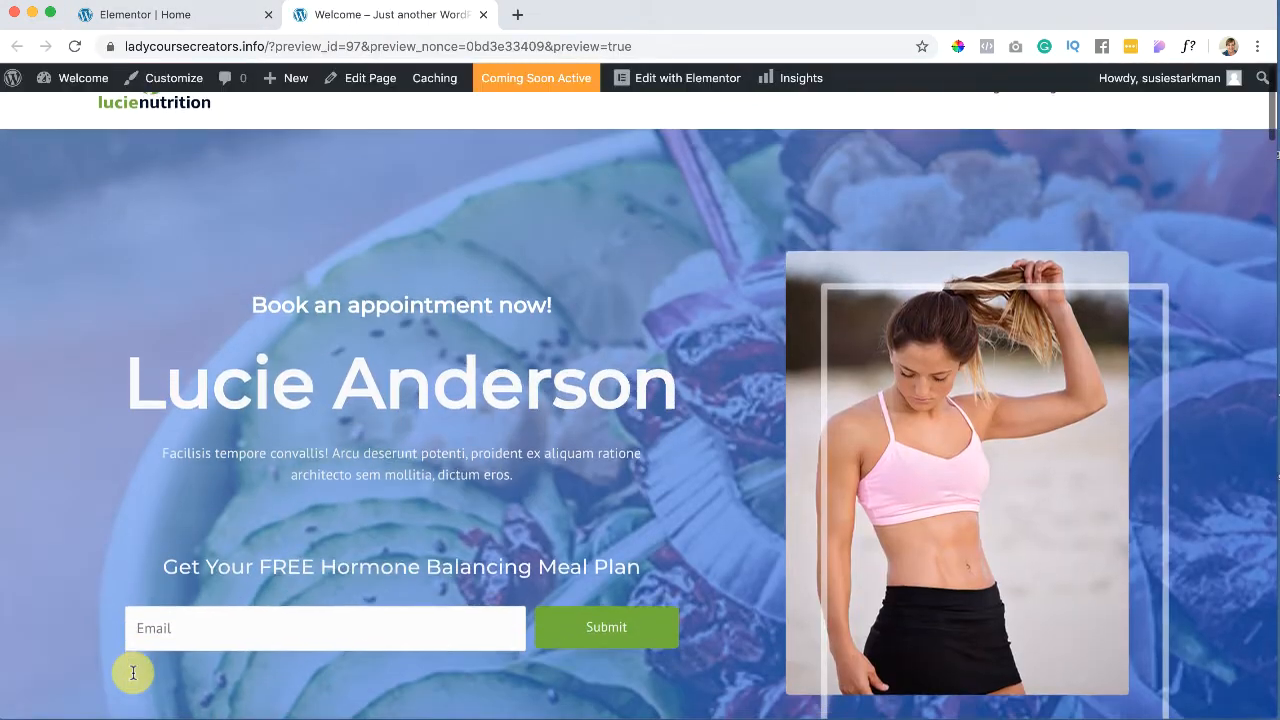
{"action": "scroll", "coordinate": [133, 673], "scroll_direction": "down", "scroll_amount": 5}
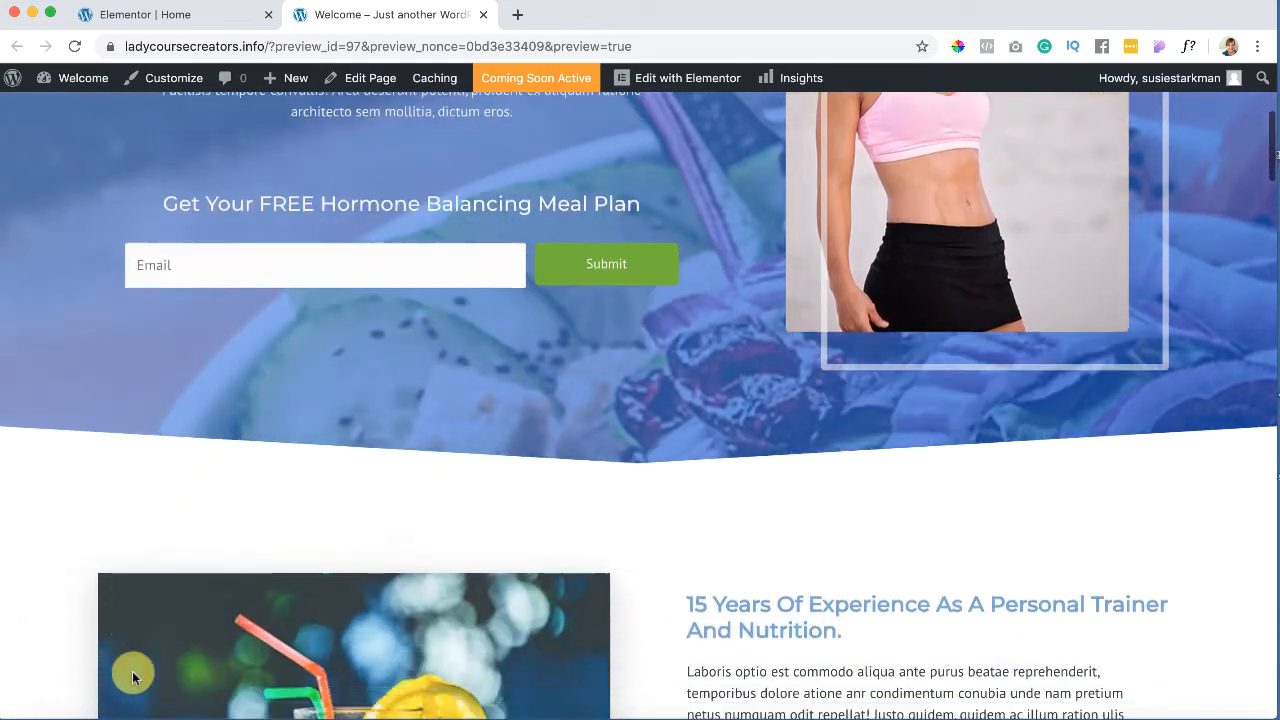
{"action": "scroll", "coordinate": [133, 677], "scroll_direction": "down", "scroll_amount": 2}
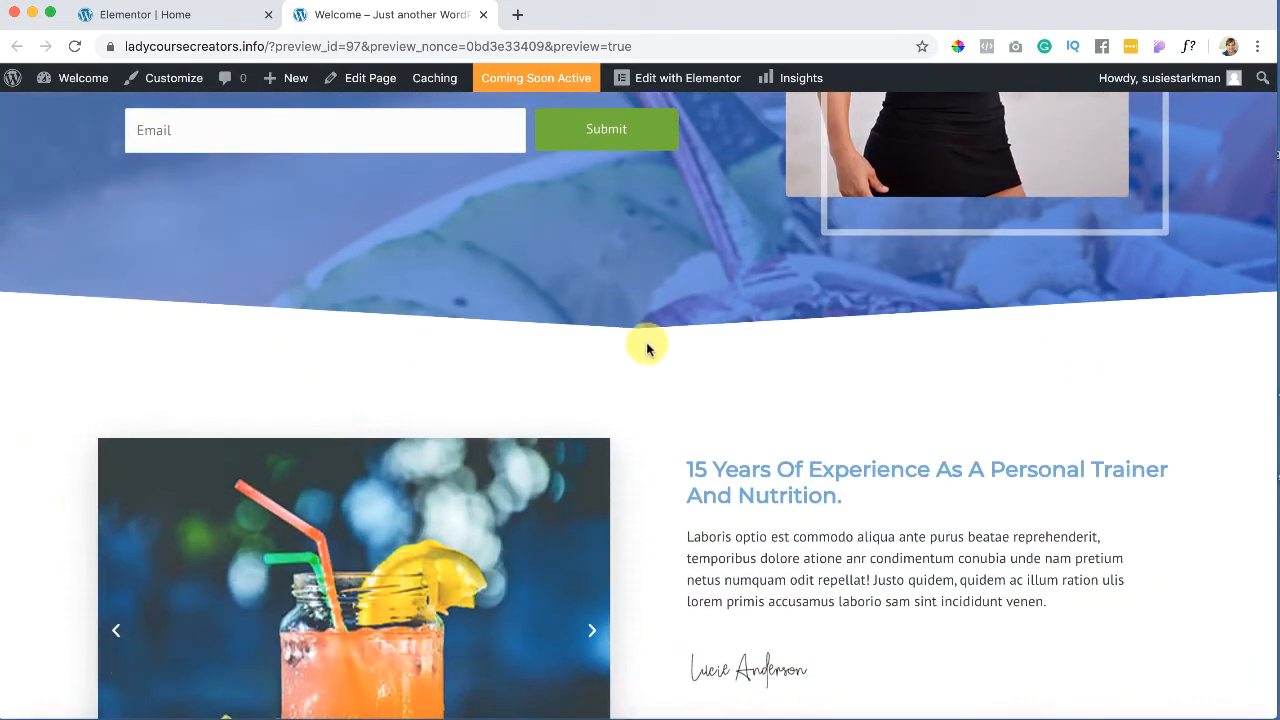
{"action": "scroll", "coordinate": [580, 362], "scroll_direction": "down", "scroll_amount": 7}
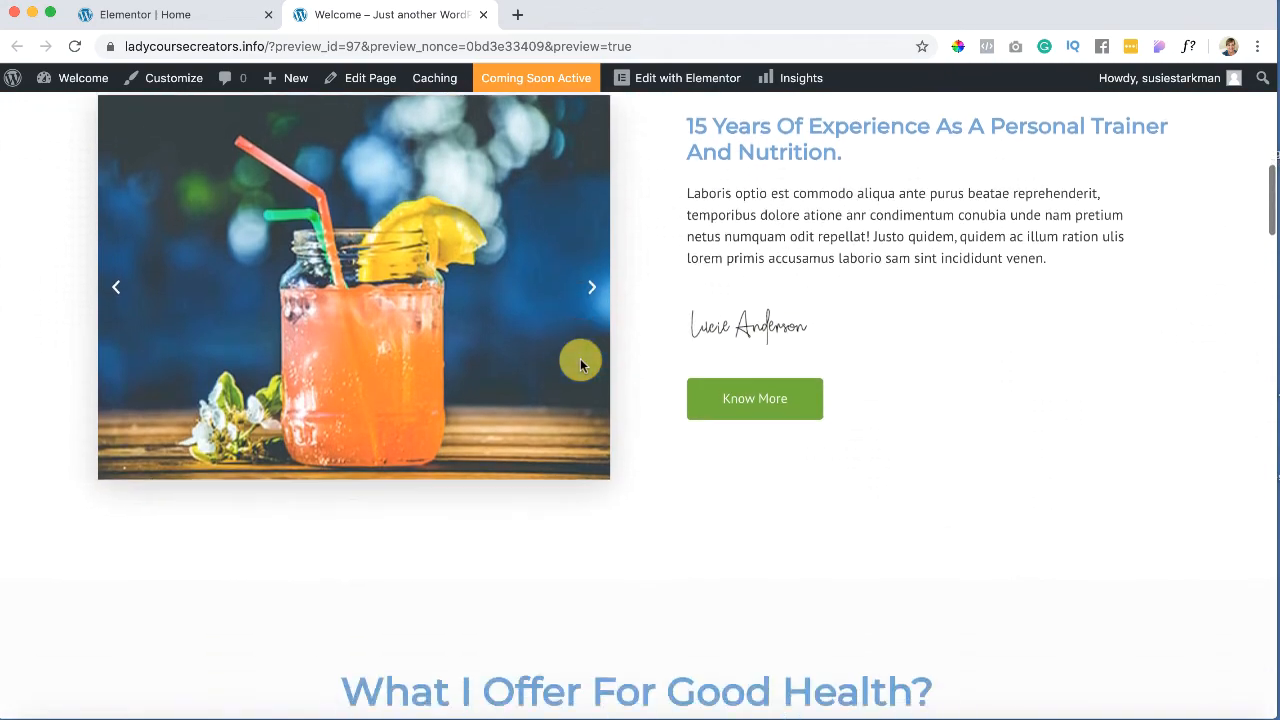
{"action": "scroll", "coordinate": [530, 475], "scroll_direction": "down", "scroll_amount": 6}
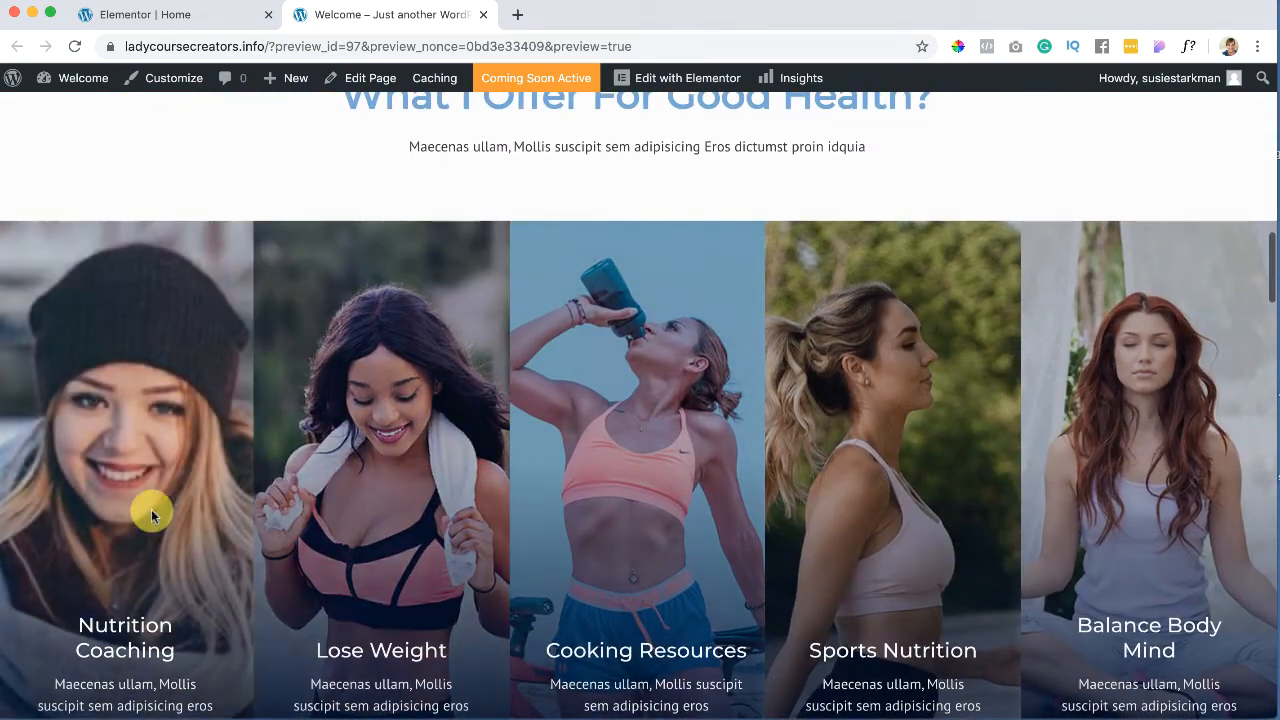
{"action": "scroll", "coordinate": [143, 454], "scroll_direction": "down", "scroll_amount": 9}
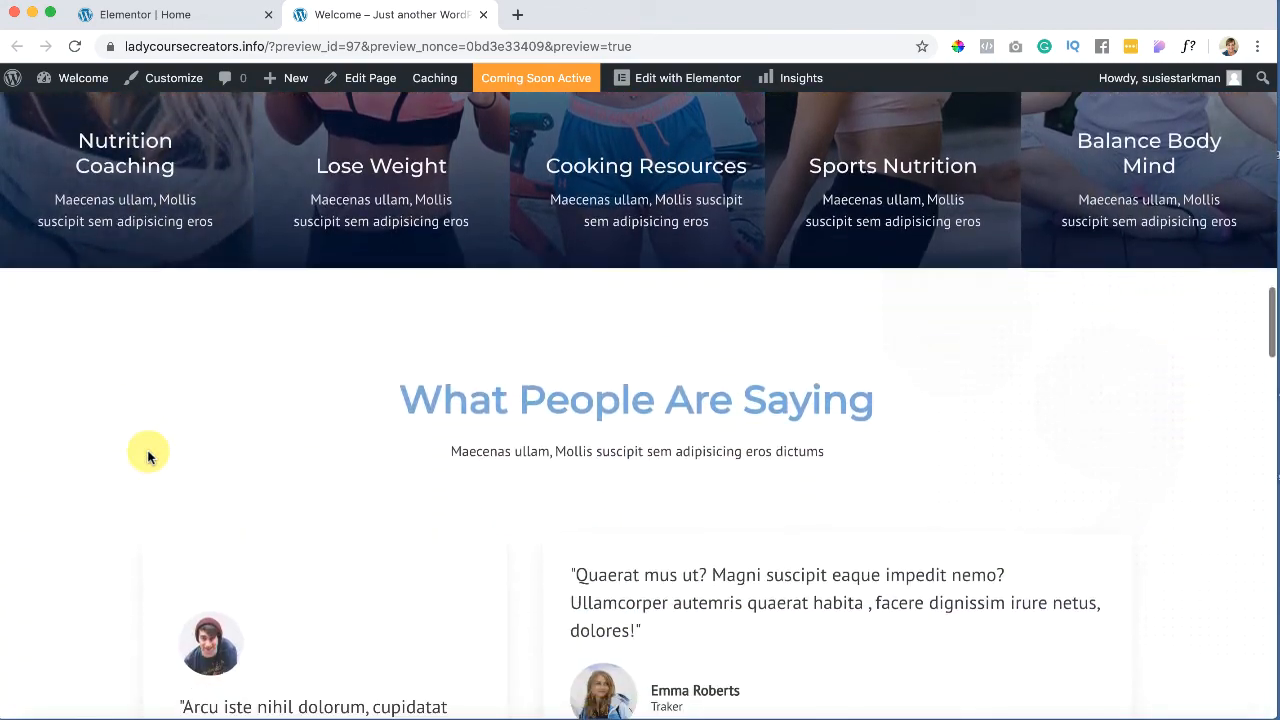
{"action": "scroll", "coordinate": [147, 457], "scroll_direction": "down", "scroll_amount": 9}
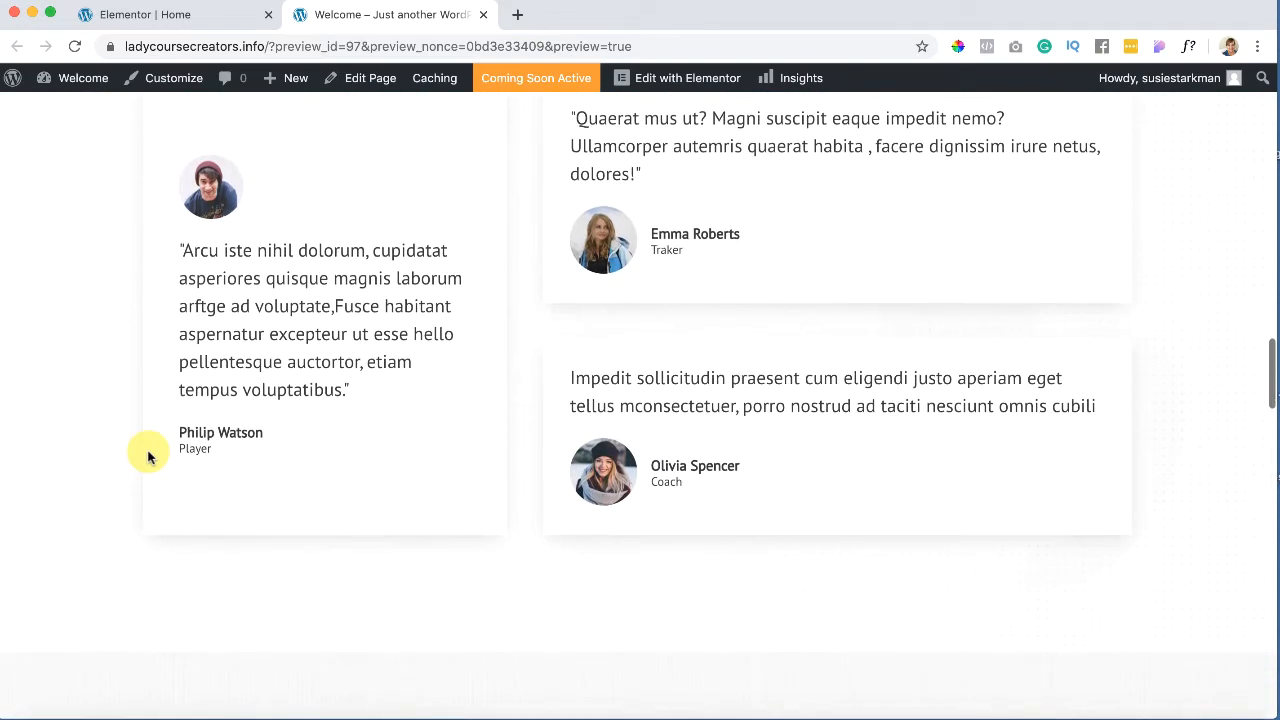
{"action": "scroll", "coordinate": [147, 457], "scroll_direction": "down", "scroll_amount": 12}
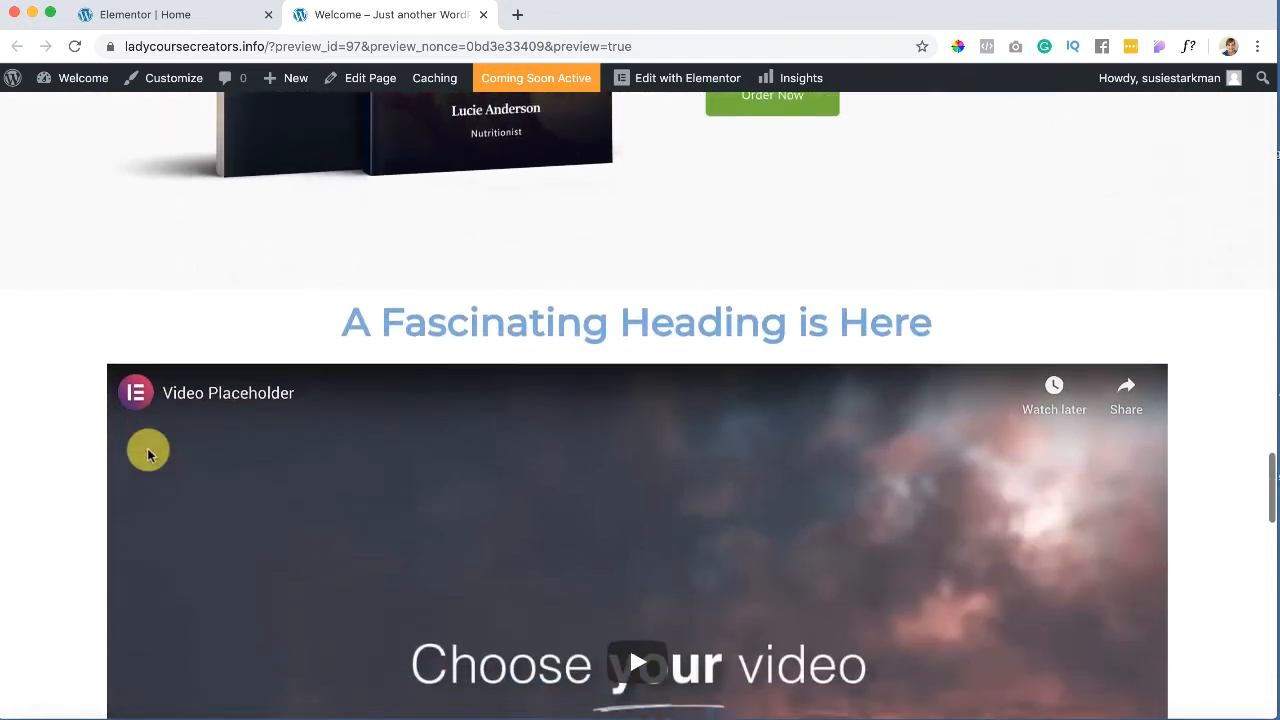
{"action": "scroll", "coordinate": [147, 454], "scroll_direction": "down", "scroll_amount": 4}
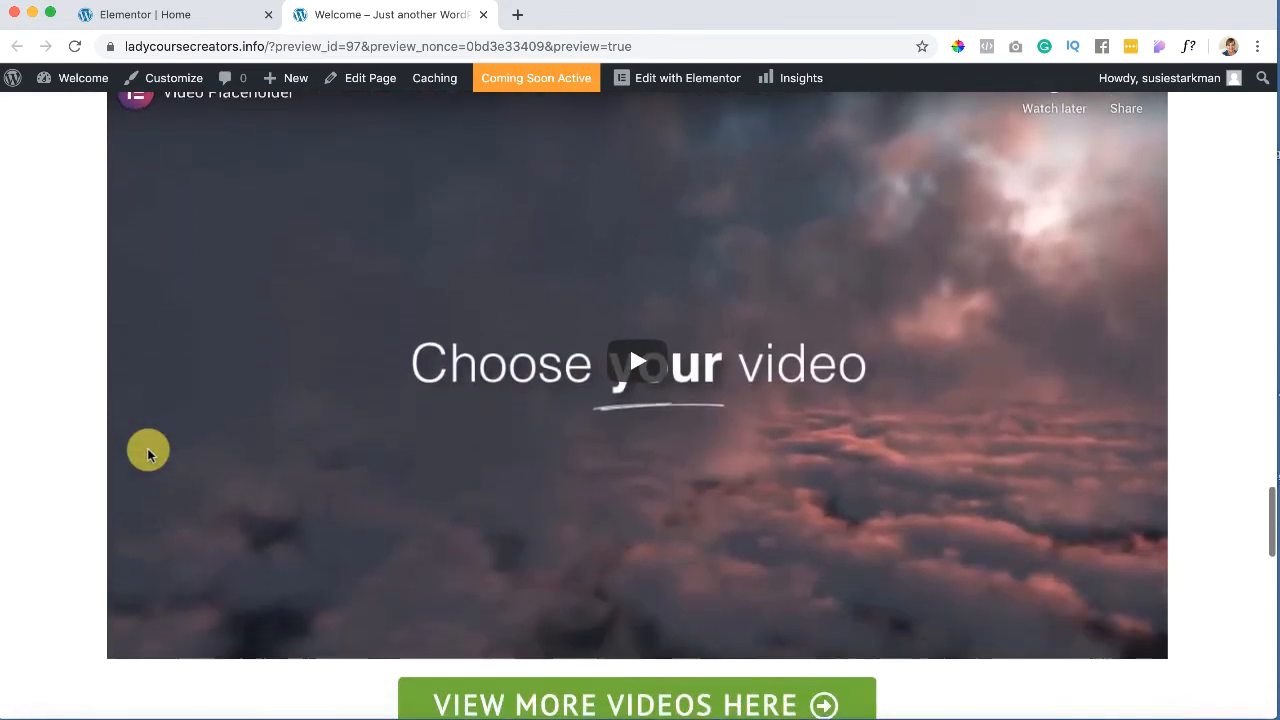
Step: Examine the spacing around the new section's heading, video and button compared with the neighbouring sections in the preview
{"action": "scroll", "coordinate": [147, 454], "scroll_direction": "up", "scroll_amount": 4}
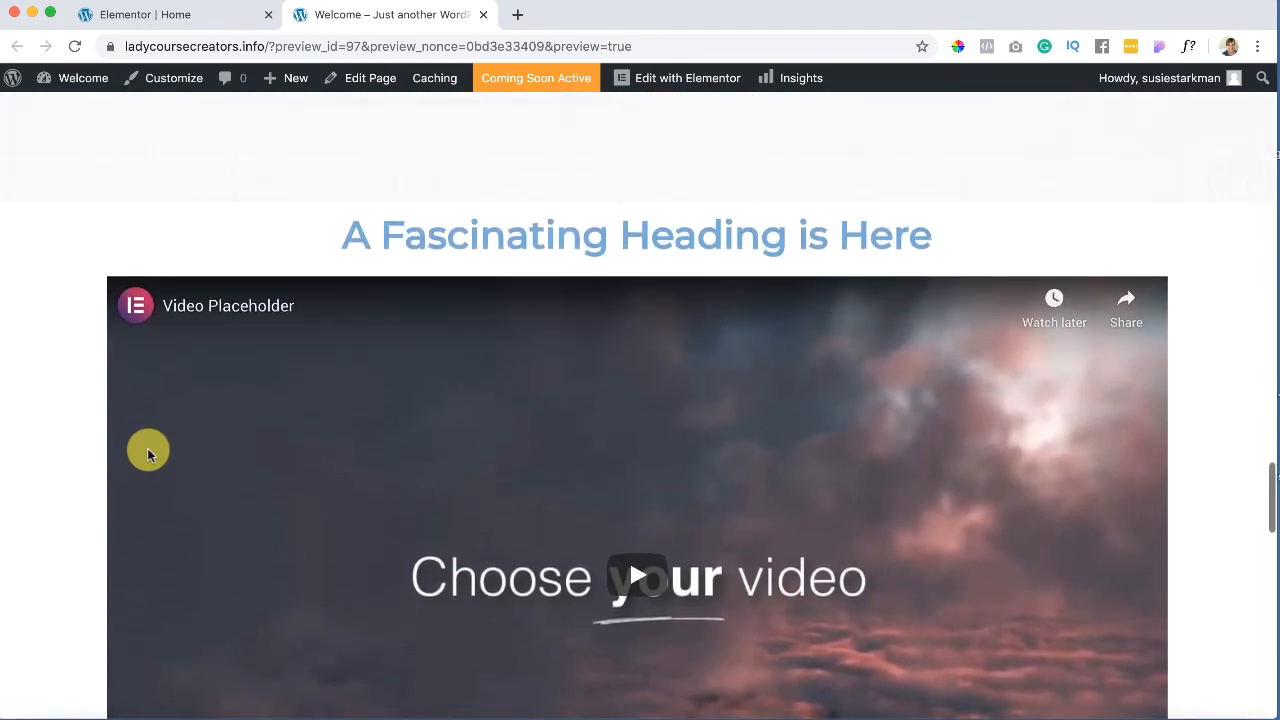
{"action": "scroll", "coordinate": [147, 455], "scroll_direction": "down", "scroll_amount": 4}
{"action": "scroll", "coordinate": [147, 455], "scroll_direction": "up", "scroll_amount": 4}
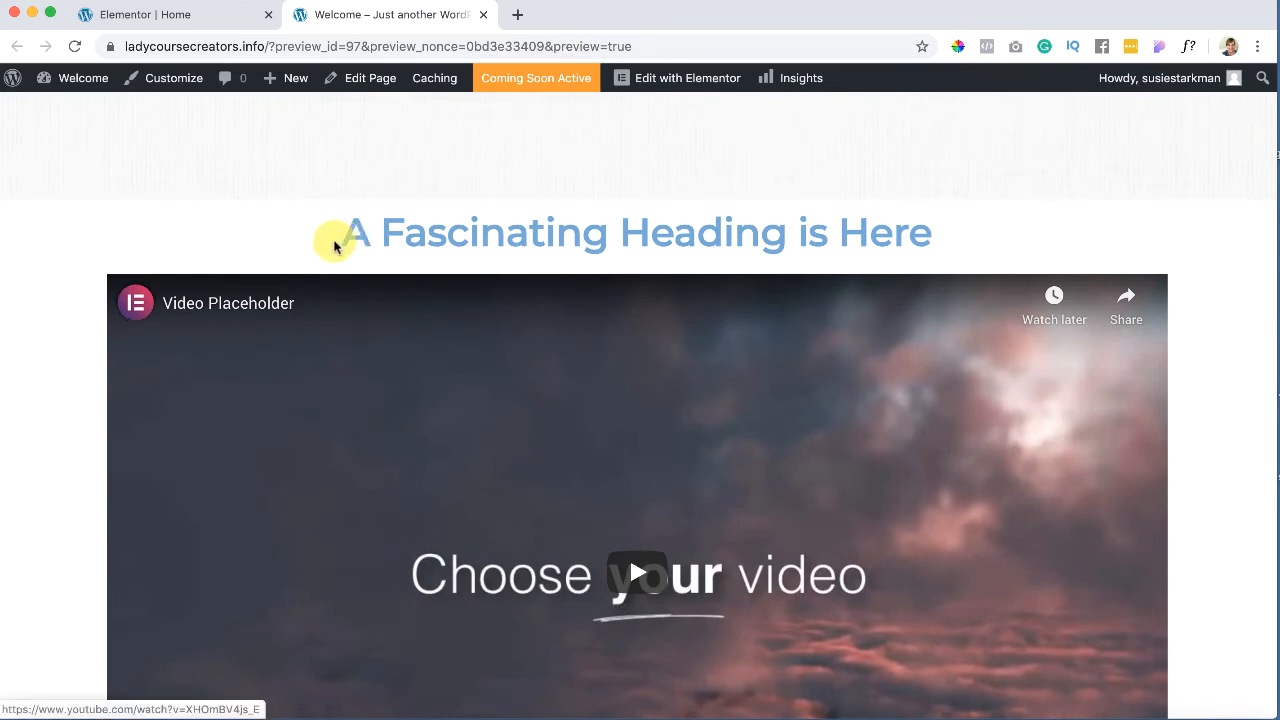
{"action": "left_click_drag", "start_coordinate": [334, 240], "coordinate": [495, 265]}
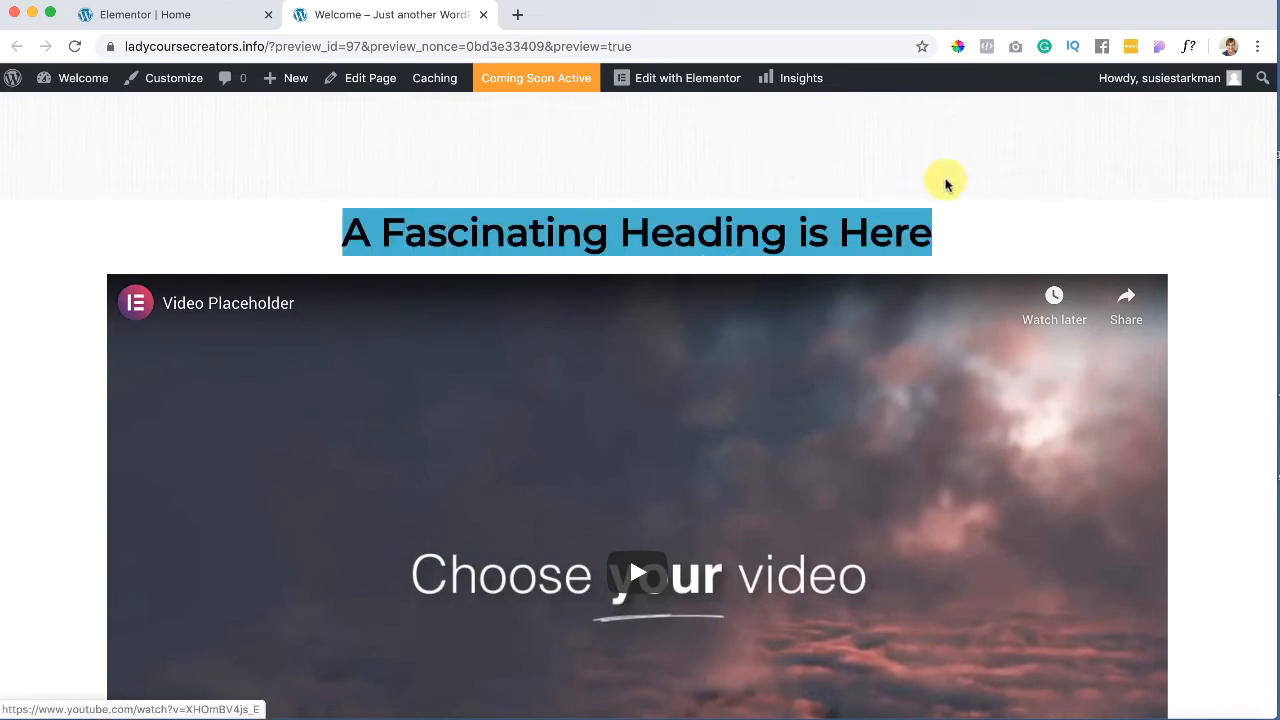
{"action": "scroll", "coordinate": [938, 186], "scroll_direction": "up", "scroll_amount": 3}
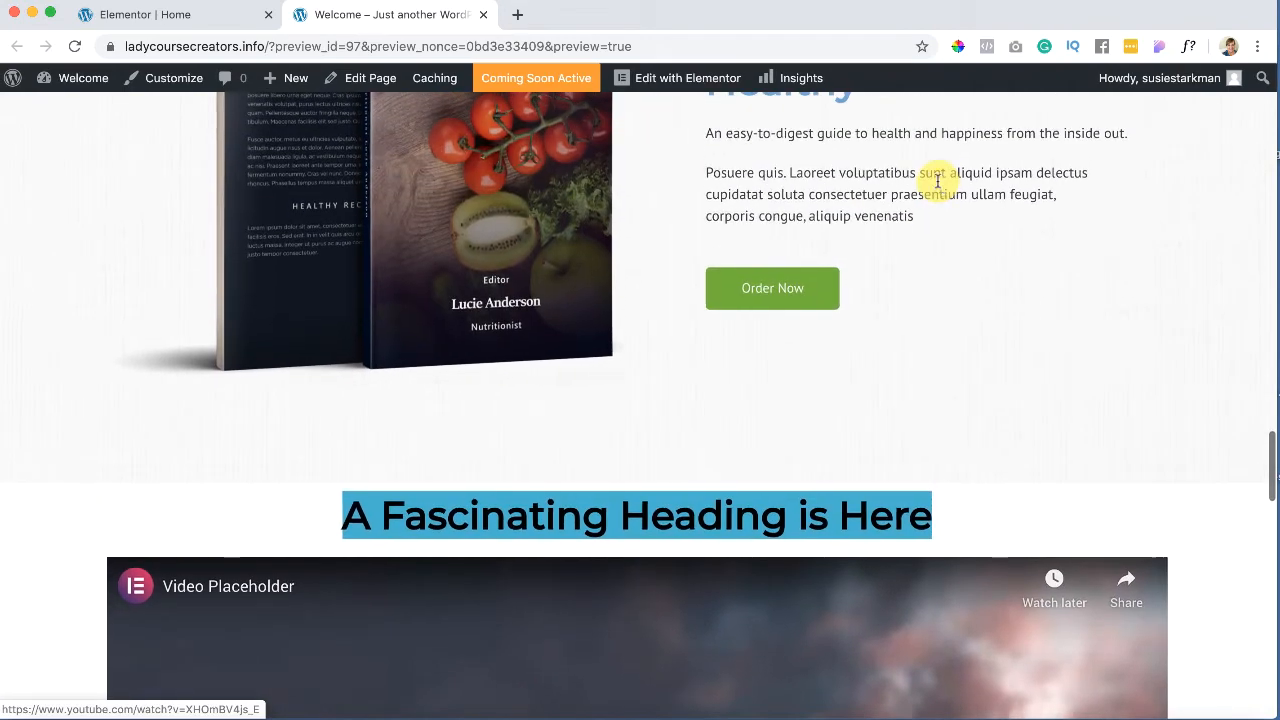
{"action": "scroll", "coordinate": [897, 337], "scroll_direction": "down", "scroll_amount": 2}
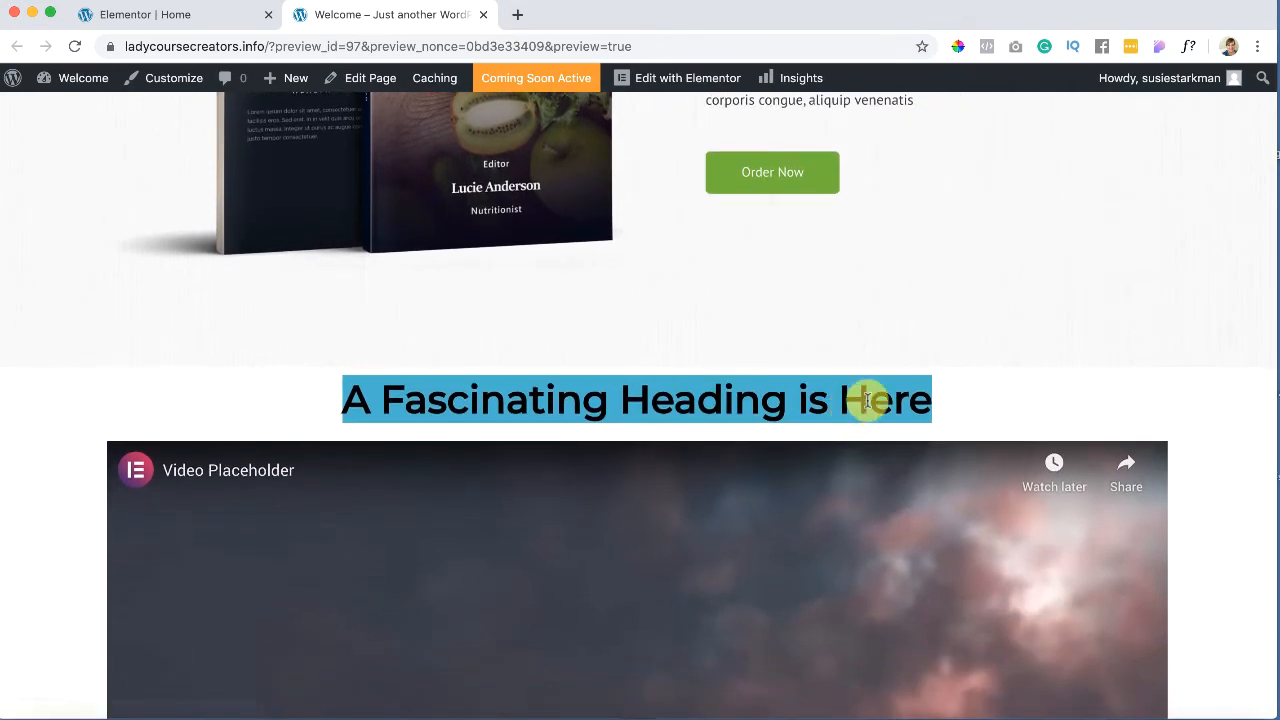
{"action": "scroll", "coordinate": [860, 473], "scroll_direction": "down", "scroll_amount": 5}
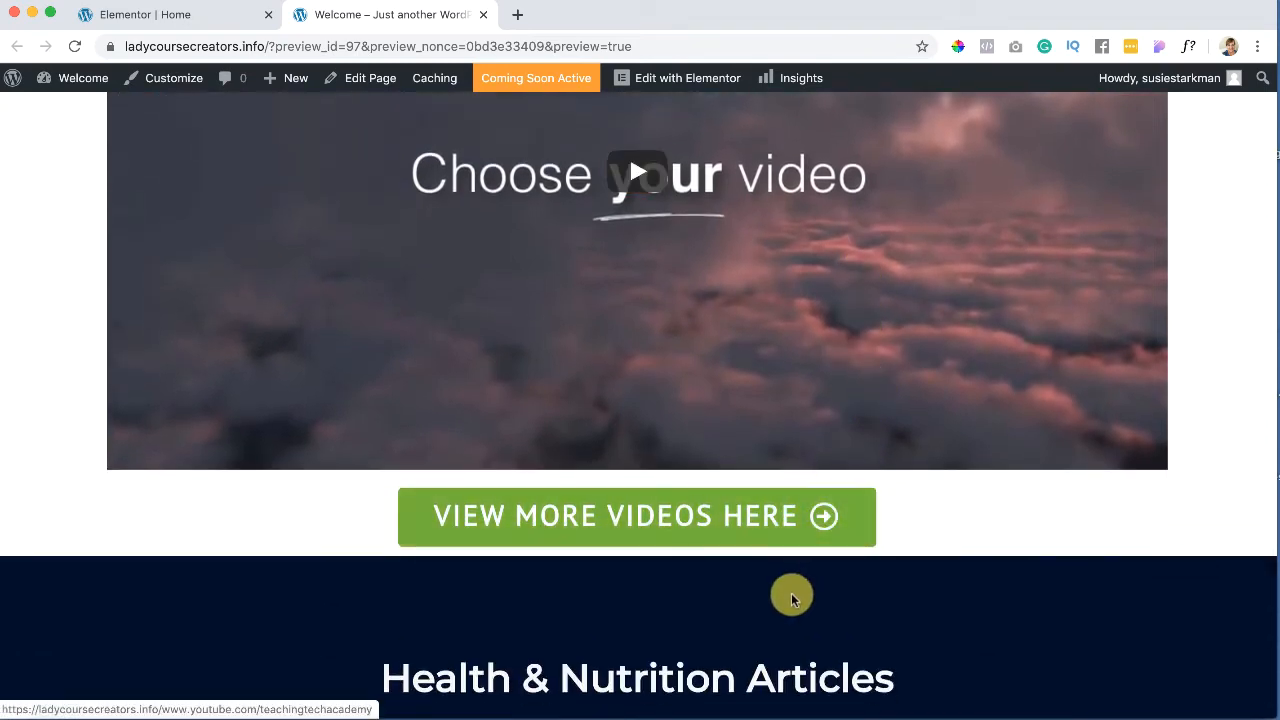
{"action": "scroll", "coordinate": [791, 594], "scroll_direction": "down", "scroll_amount": 1}
{"action": "scroll", "coordinate": [791, 594], "scroll_direction": "up", "scroll_amount": 2}
{"action": "scroll", "coordinate": [791, 597], "scroll_direction": "up", "scroll_amount": 6}
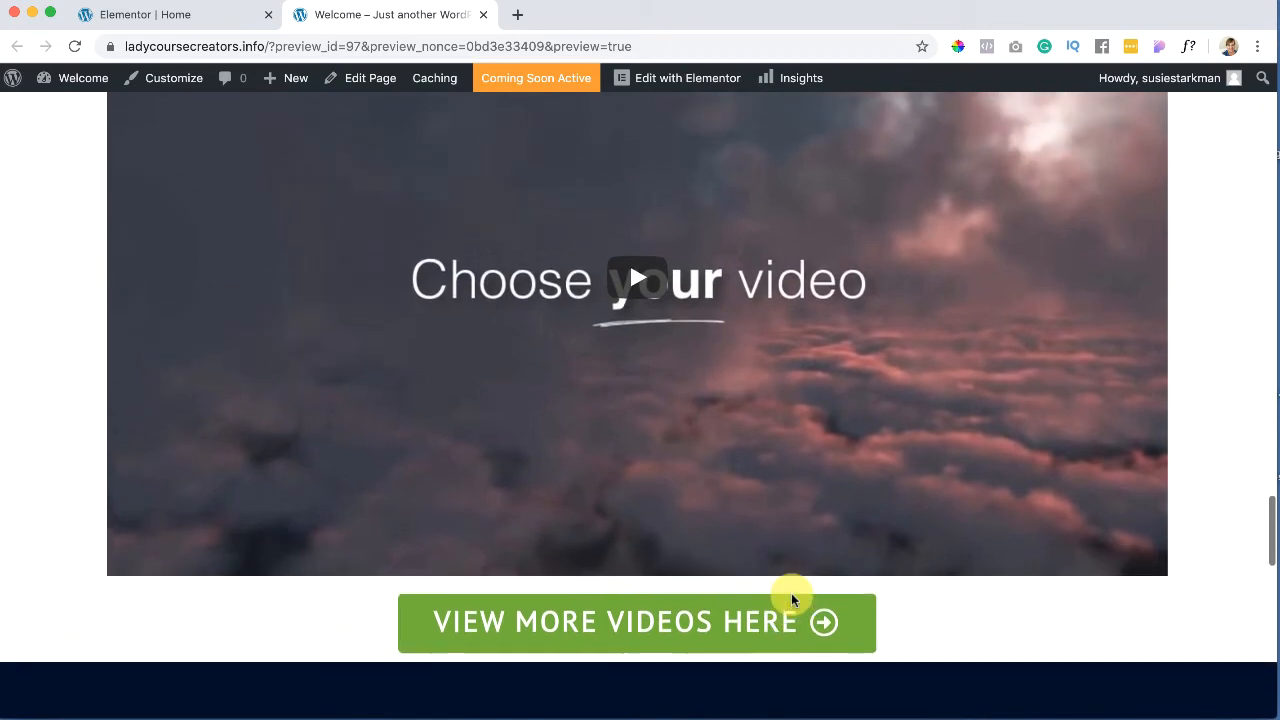
{"action": "scroll", "coordinate": [791, 597], "scroll_direction": "up", "scroll_amount": 8}
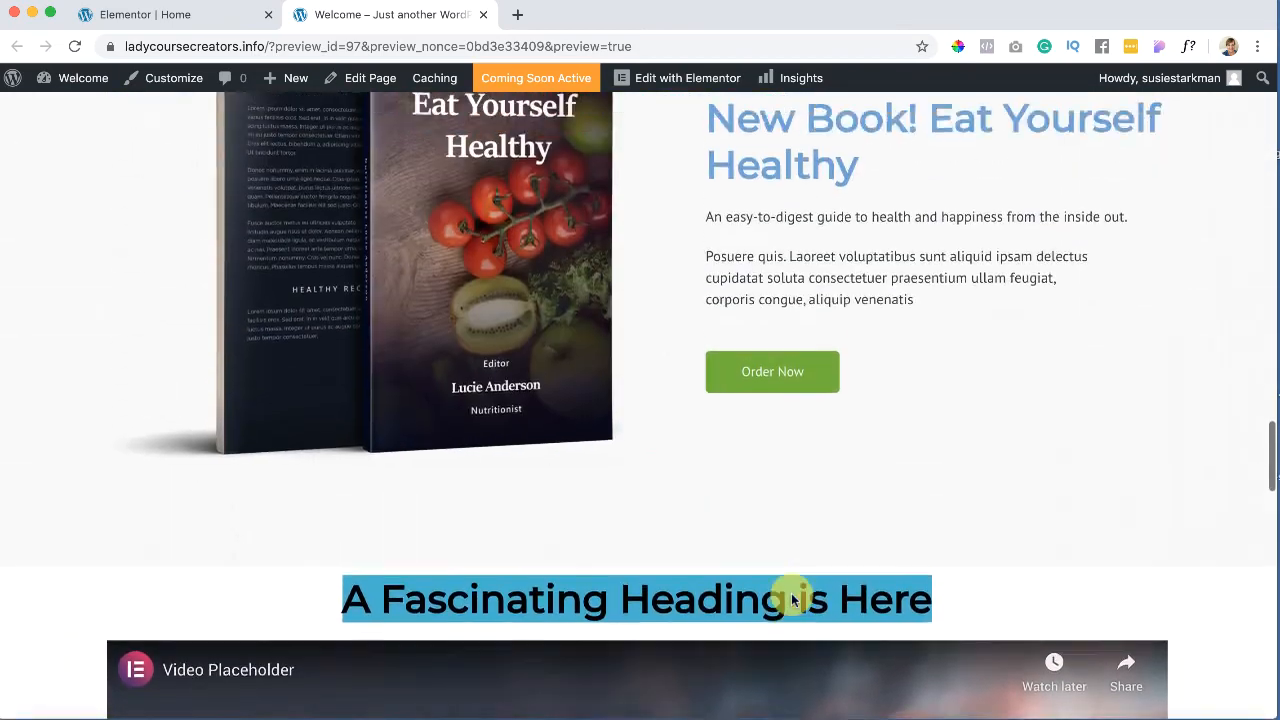
{"action": "scroll", "coordinate": [791, 597], "scroll_direction": "down", "scroll_amount": 8}
{"action": "scroll", "coordinate": [791, 596], "scroll_direction": "down", "scroll_amount": 4}
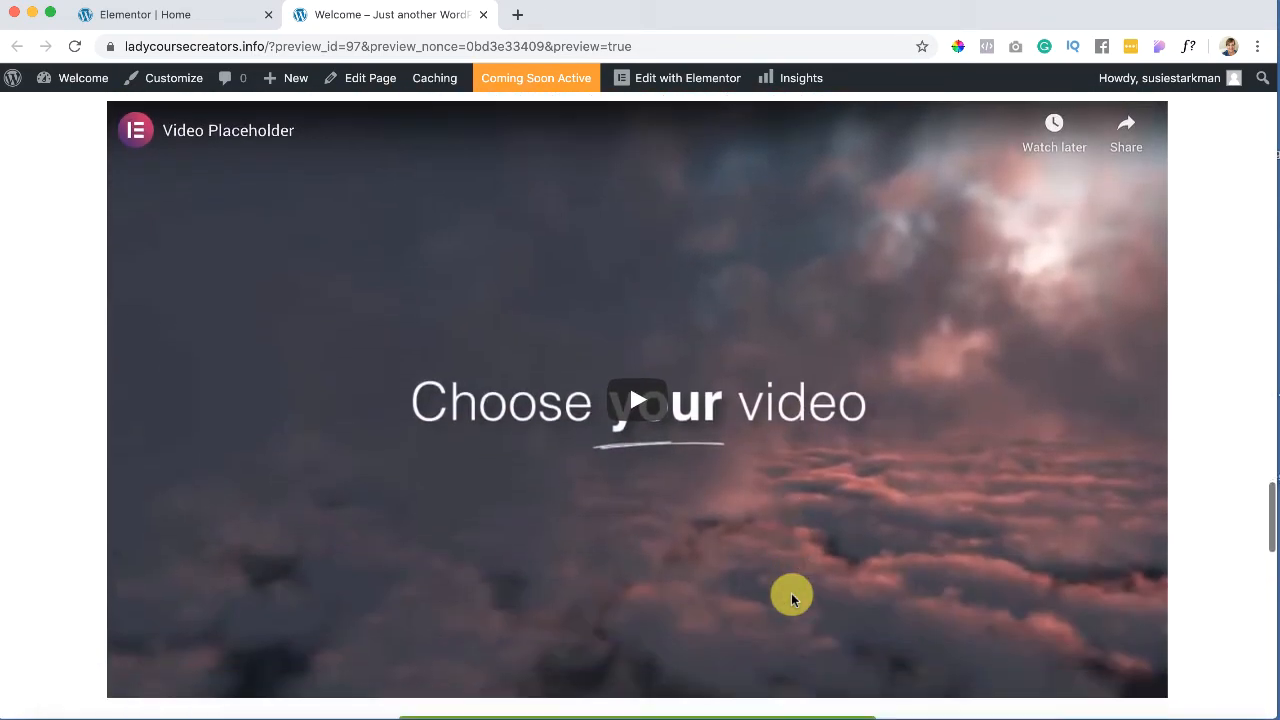
{"action": "scroll", "coordinate": [768, 525], "scroll_direction": "down", "scroll_amount": 1}
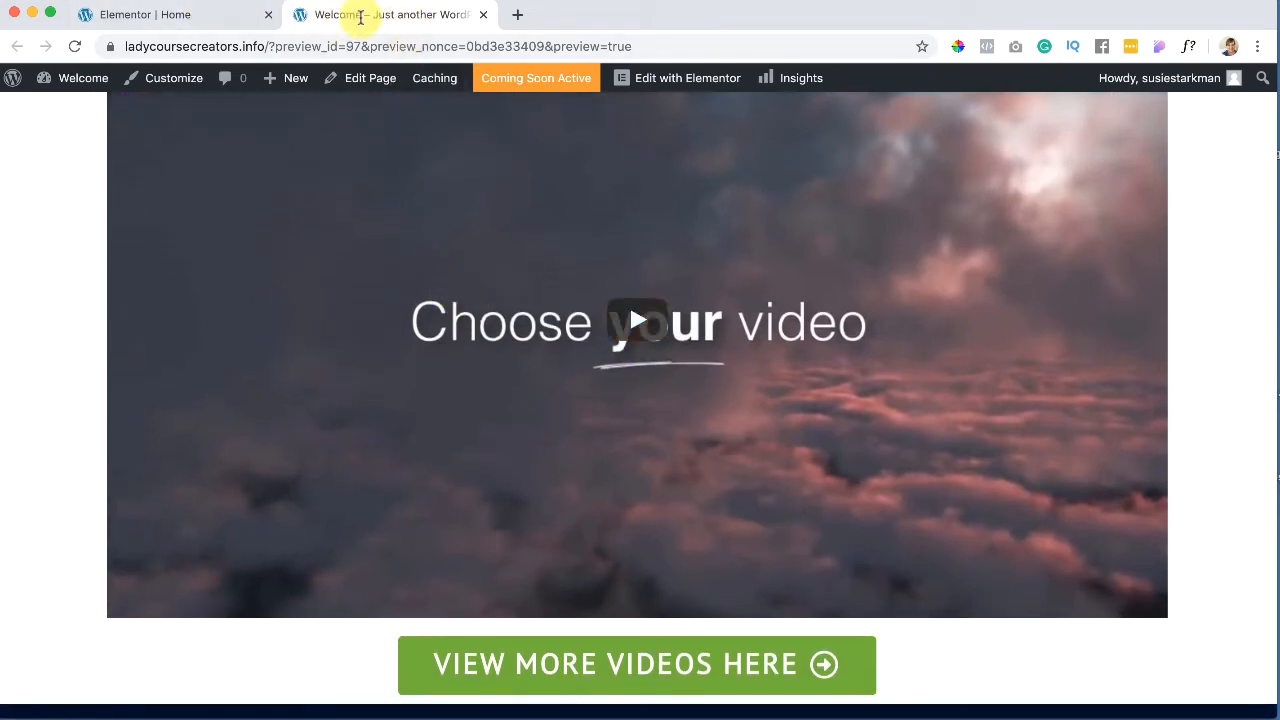
Step: Return to the Elementor editor and open the advanced settings of the section containing the heading, video and button
{"action": "mouse_move", "coordinate": [686, 80]}
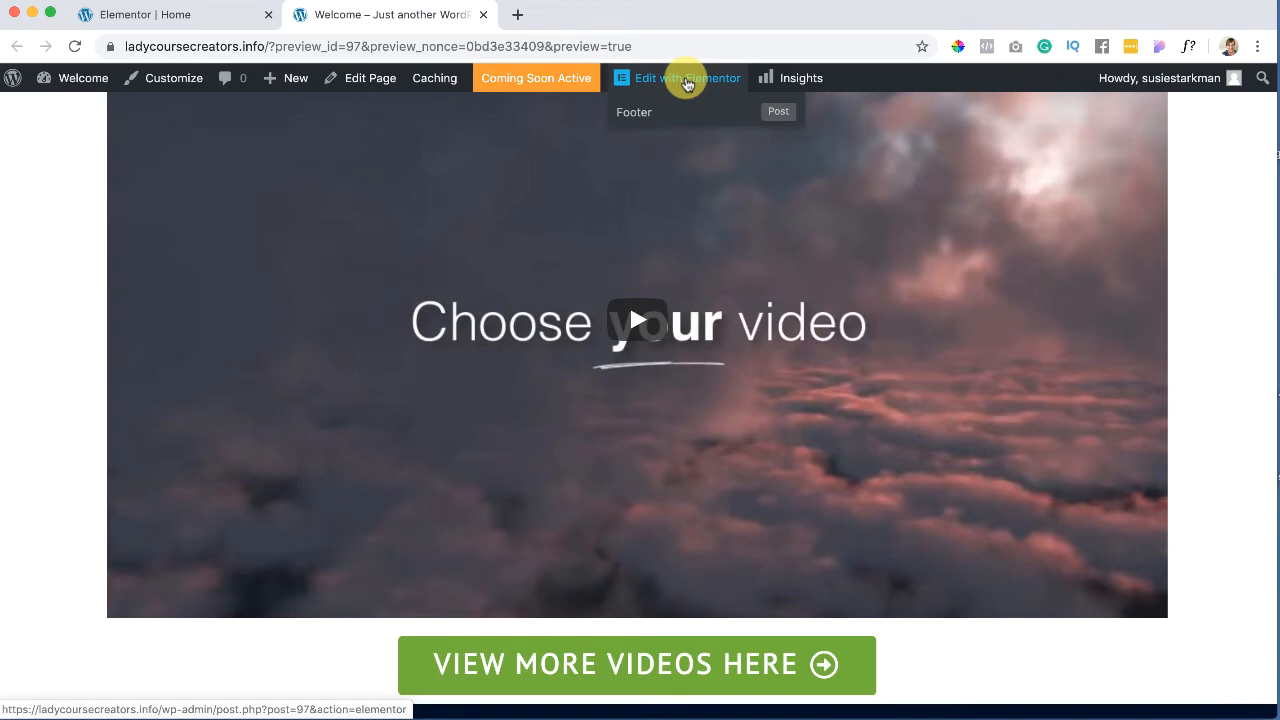
{"action": "left_click", "coordinate": [208, 16]}
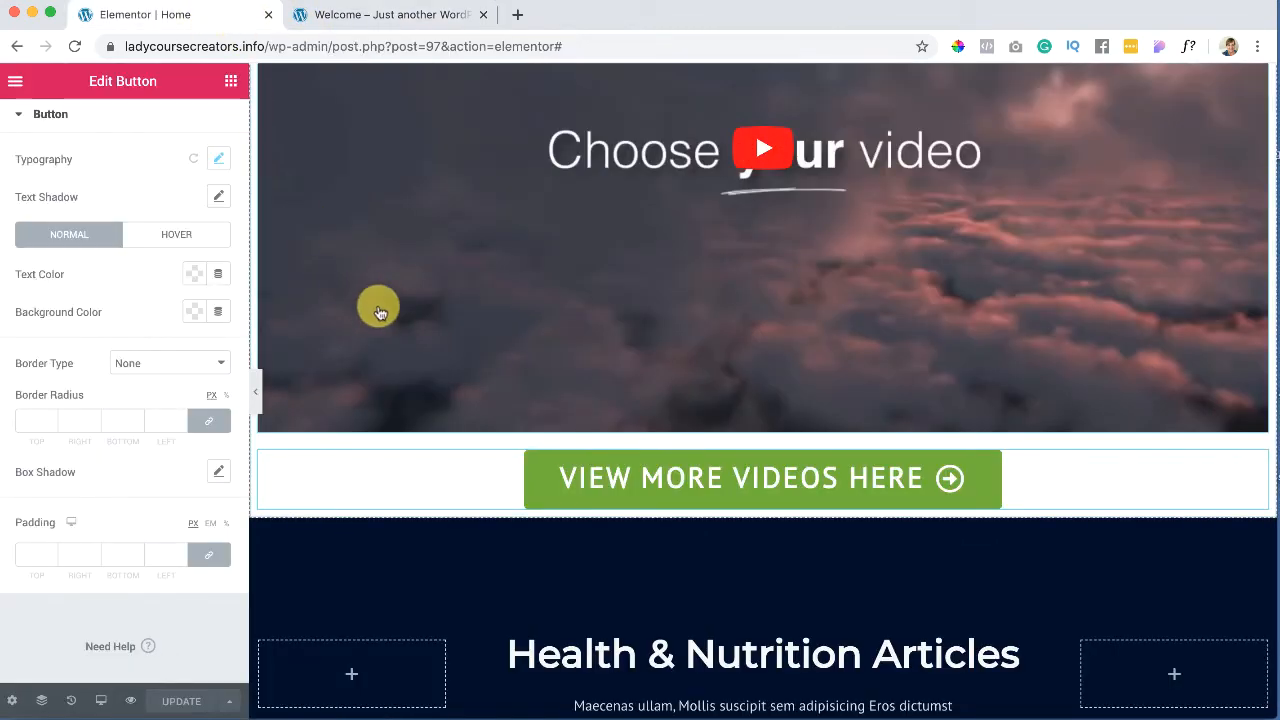
{"action": "scroll", "coordinate": [379, 312], "scroll_direction": "up", "scroll_amount": 5}
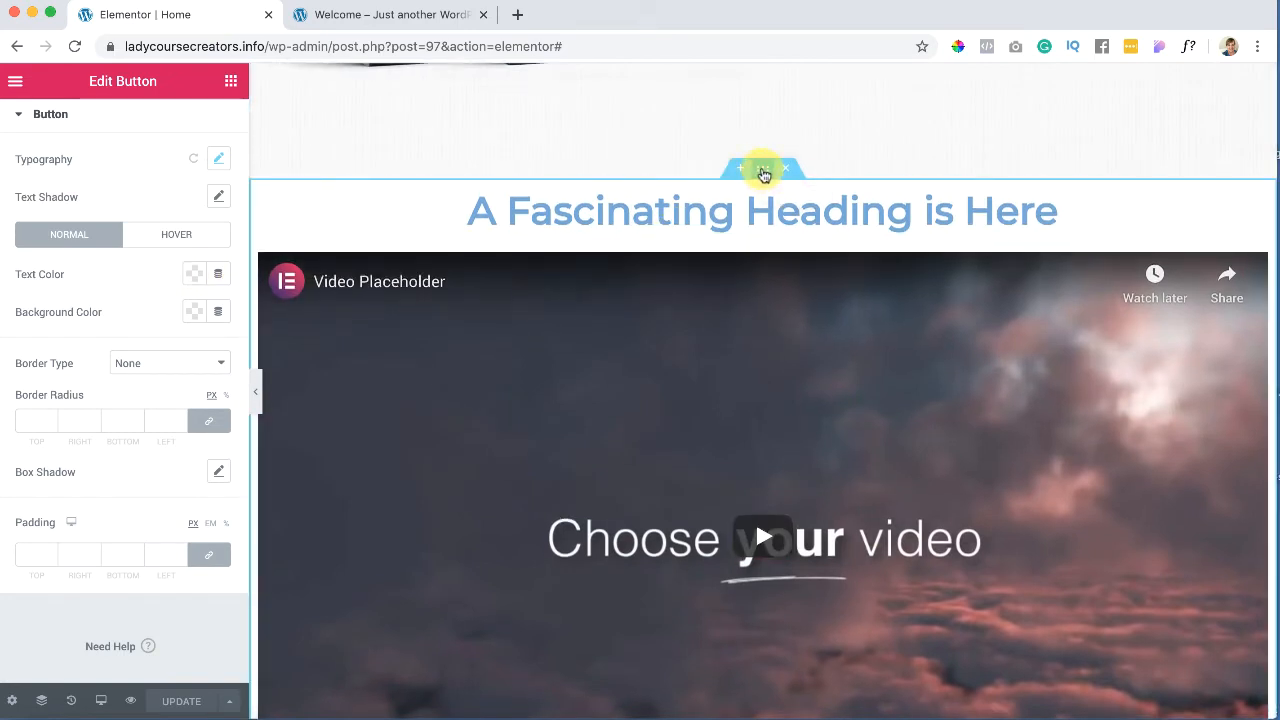
{"action": "left_click", "coordinate": [763, 172]}
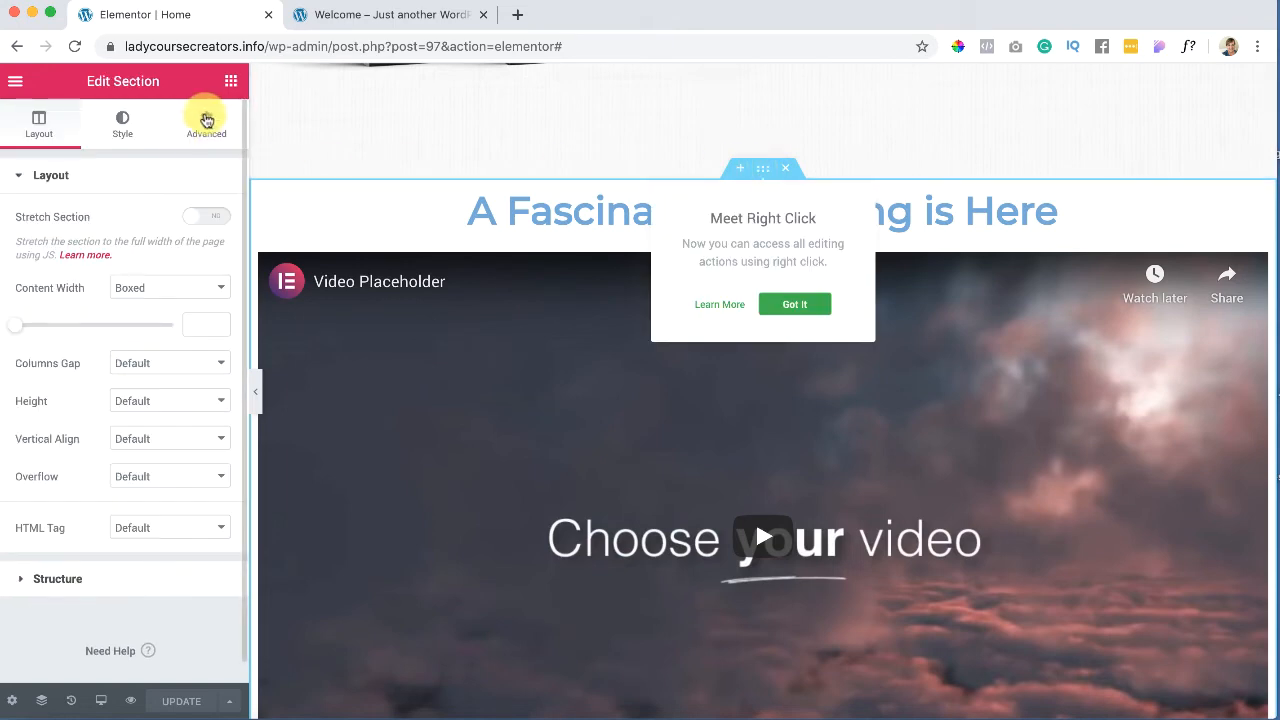
{"action": "left_click", "coordinate": [206, 120]}
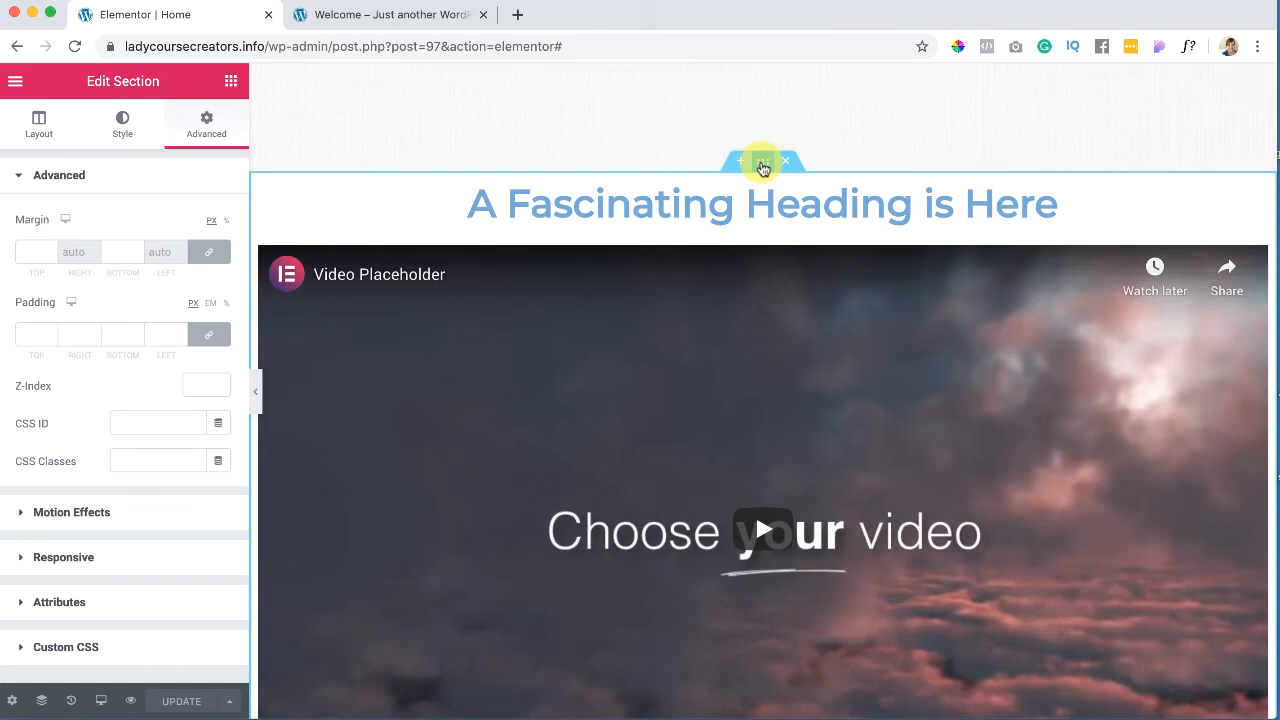
Step: Set the new section's linked top and bottom margins to 63 px
{"action": "scroll", "coordinate": [666, 114], "scroll_direction": "up", "scroll_amount": 2}
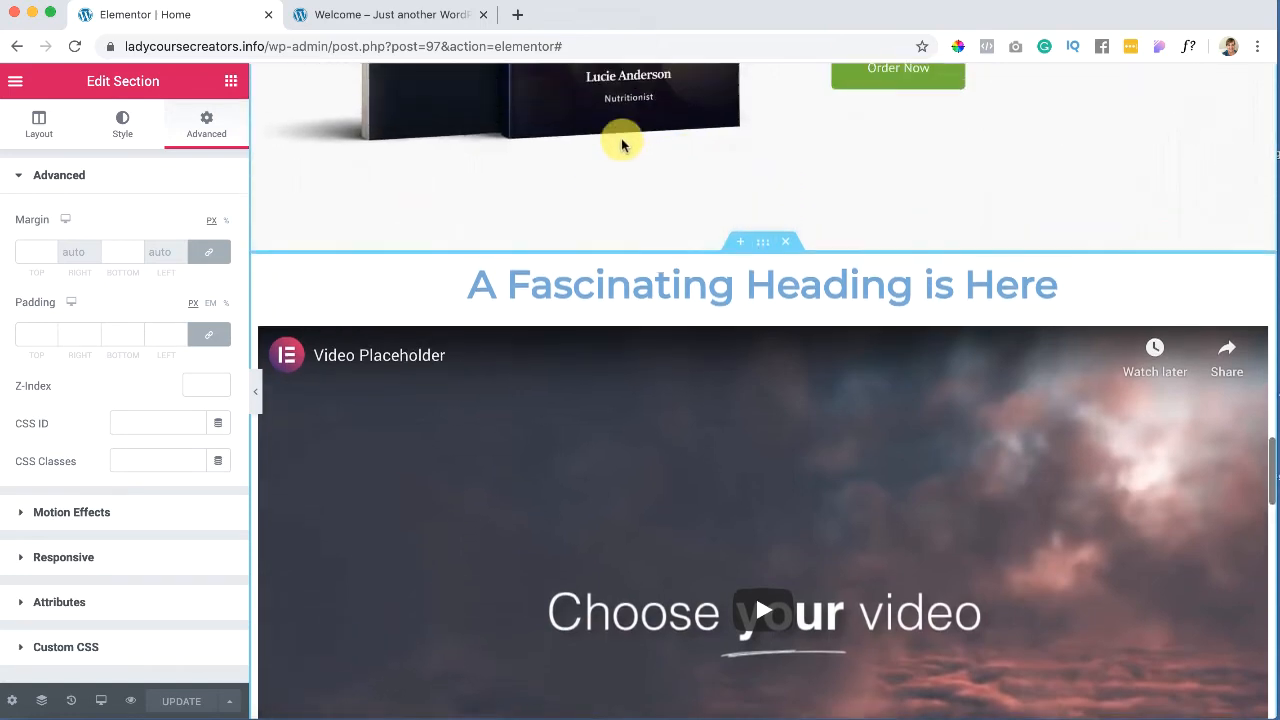
{"action": "scroll", "coordinate": [617, 143], "scroll_direction": "down", "scroll_amount": 2}
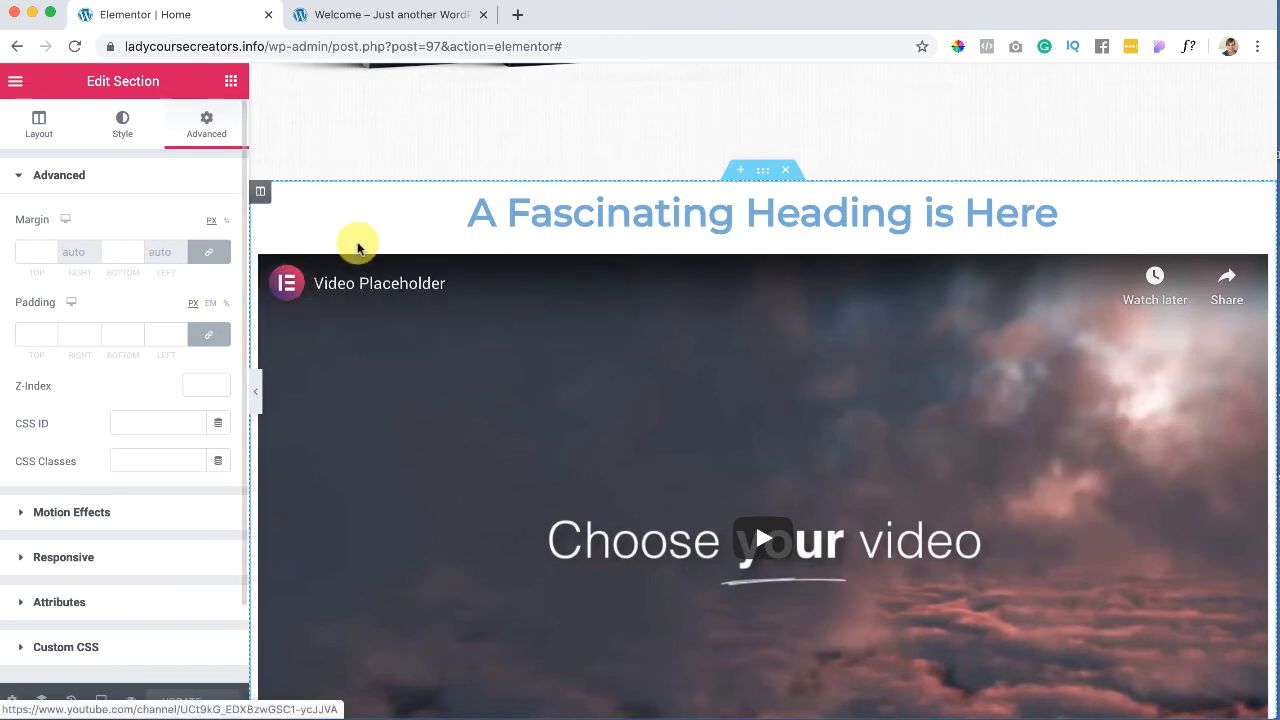
{"action": "scroll", "coordinate": [457, 257], "scroll_direction": "down", "scroll_amount": 5}
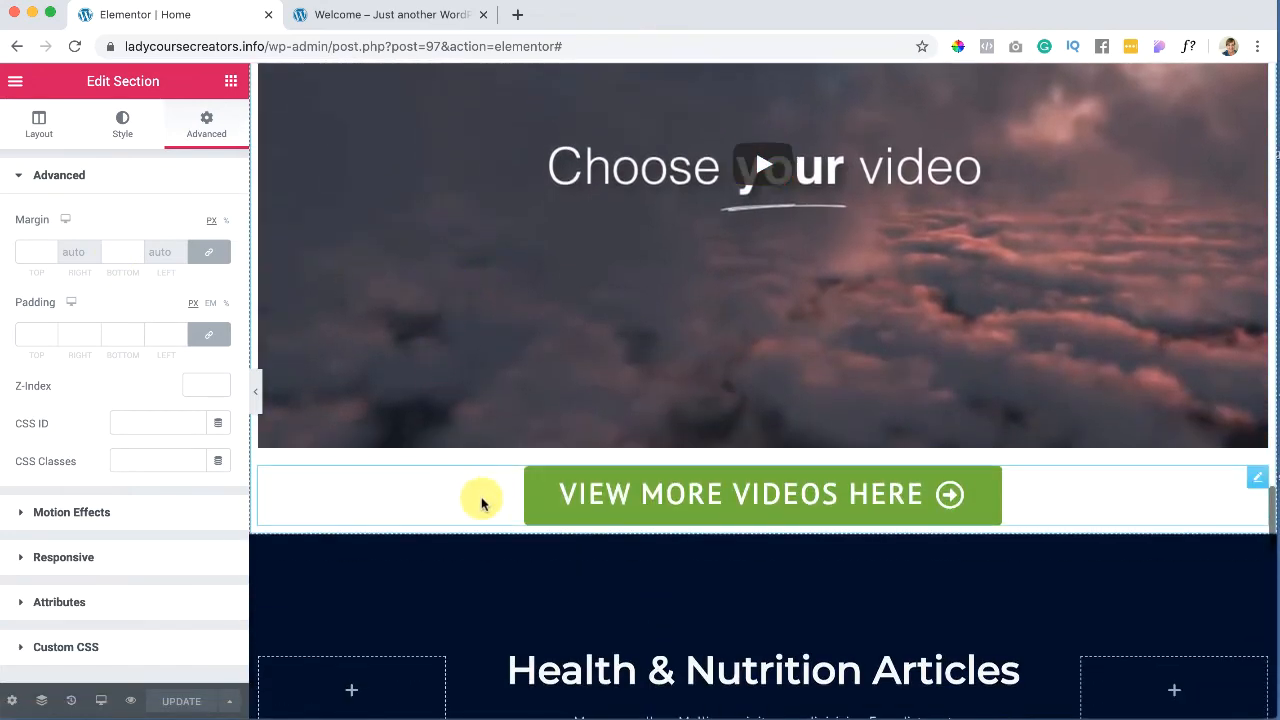
{"action": "scroll", "coordinate": [466, 431], "scroll_direction": "up", "scroll_amount": 5}
{"action": "scroll", "coordinate": [469, 437], "scroll_direction": "up", "scroll_amount": 1}
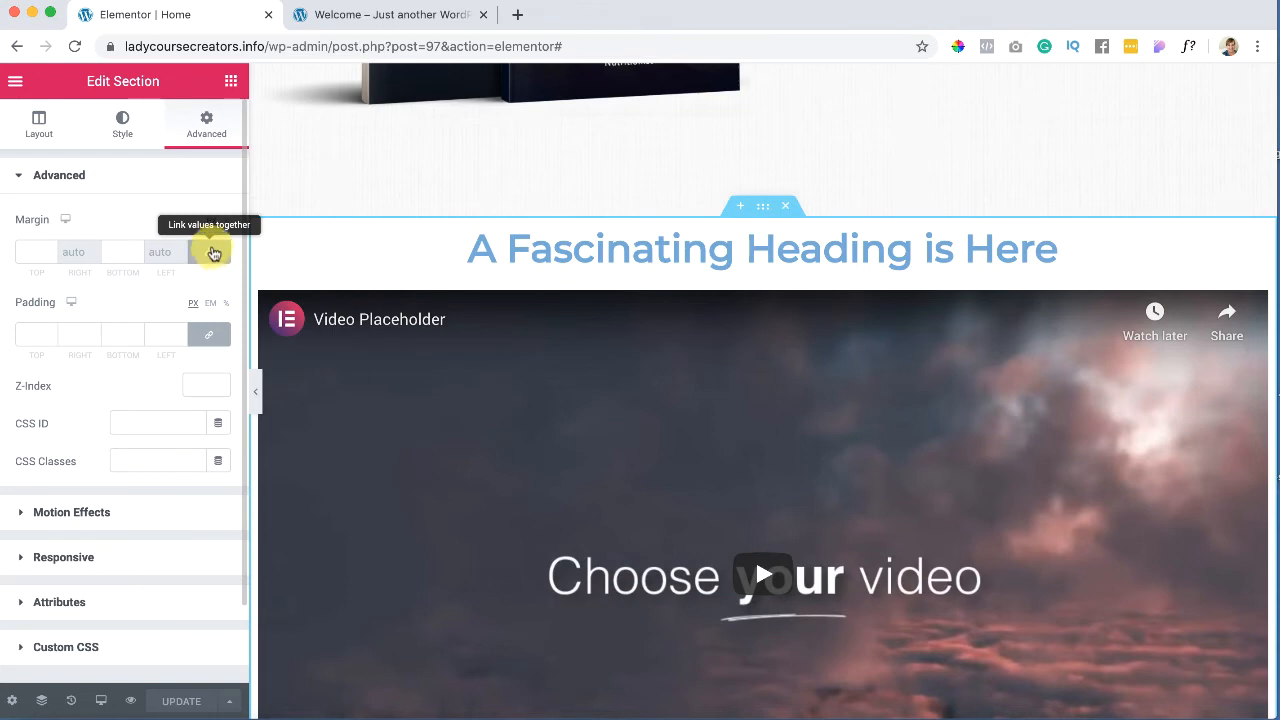
{"action": "left_click", "coordinate": [52, 251]}
{"action": "type", "text": "1"}
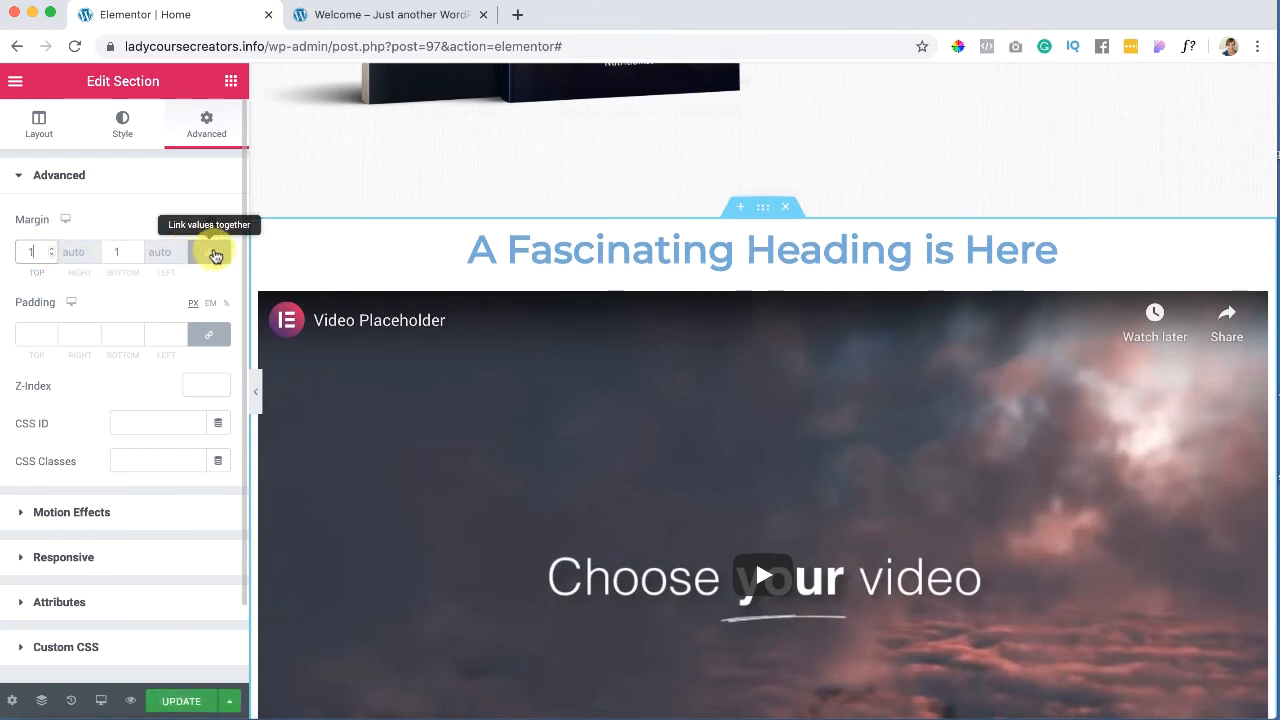
{"action": "scroll", "coordinate": [370, 312], "scroll_direction": "down", "scroll_amount": 2}
{"action": "scroll", "coordinate": [374, 310], "scroll_direction": "down", "scroll_amount": 3}
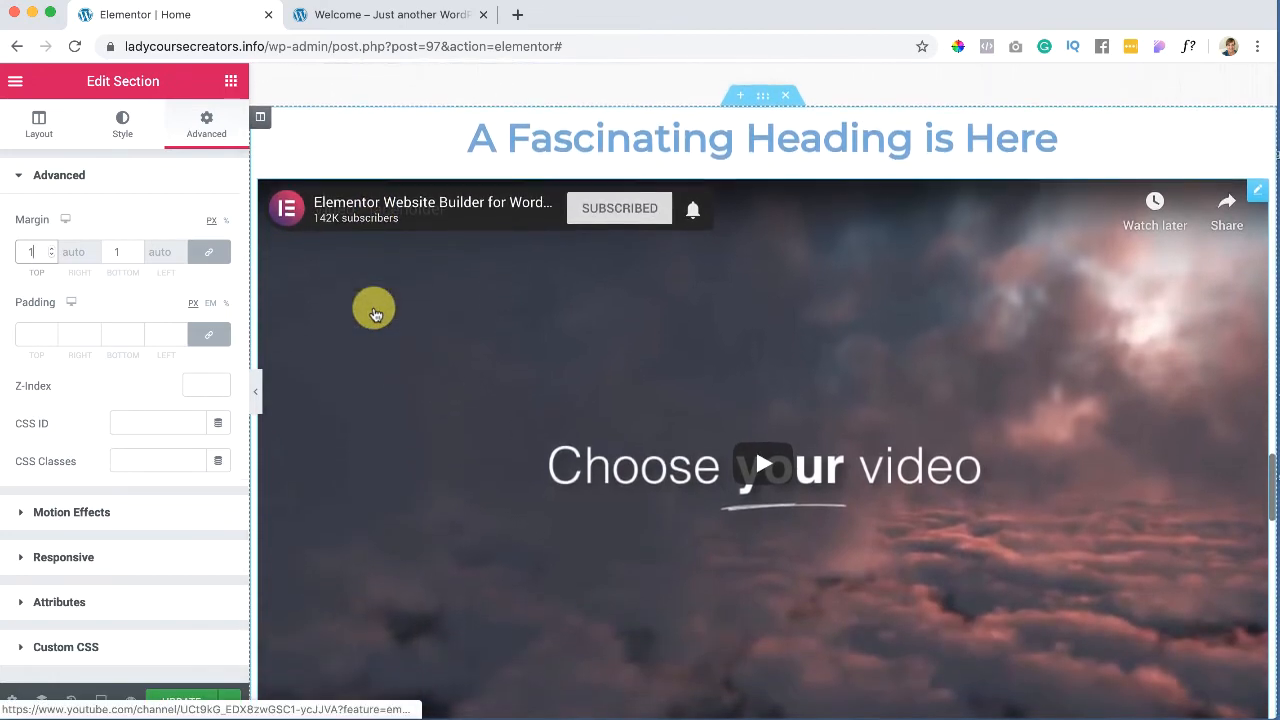
{"action": "type", "text": "6"}
{"action": "left_click", "coordinate": [51, 249]}
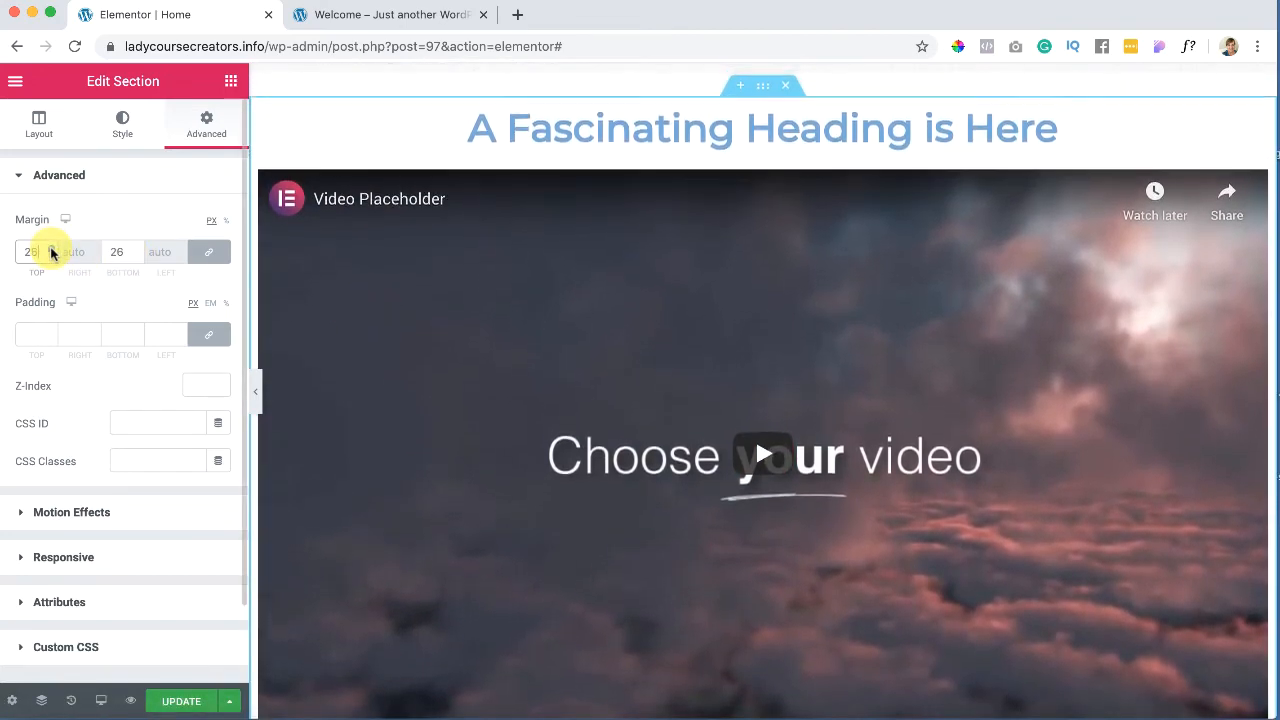
{"action": "left_click_drag", "start_coordinate": [51, 252], "coordinate": [50, 250]}
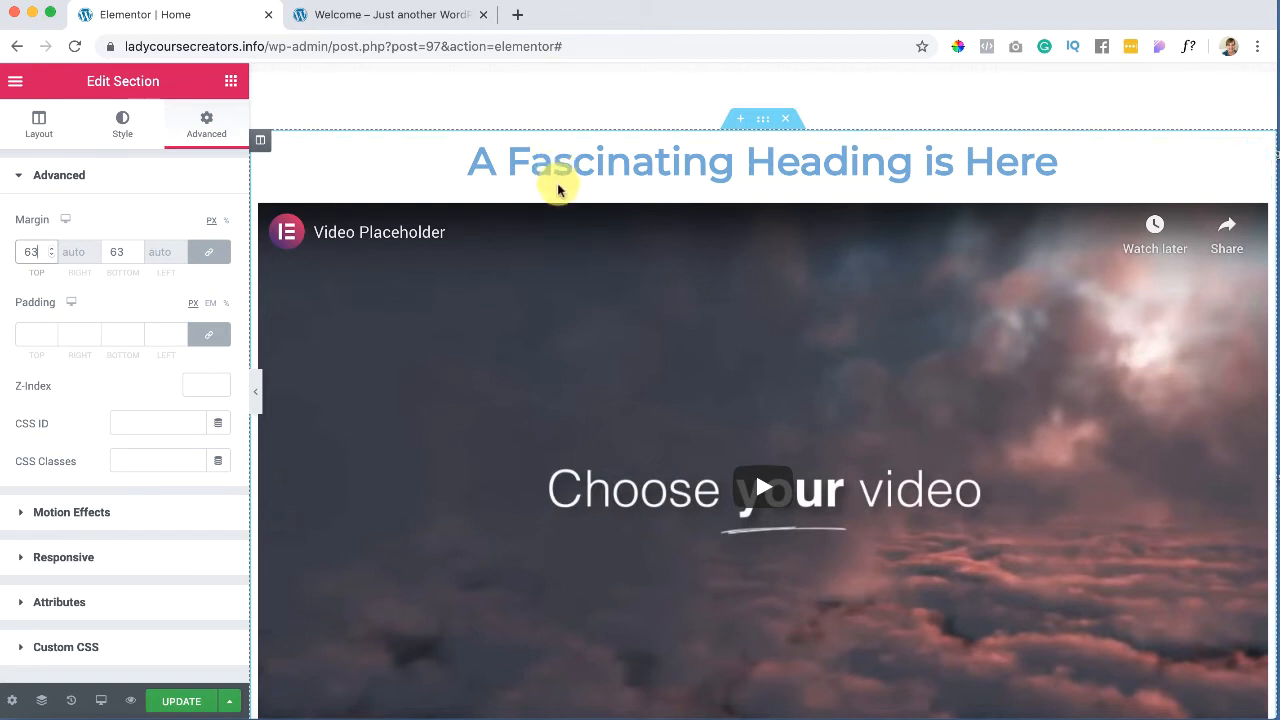
Step: Examine the spacing above the heading and below the button, and the gaps around the video
{"action": "scroll", "coordinate": [557, 192], "scroll_direction": "down", "scroll_amount": 3}
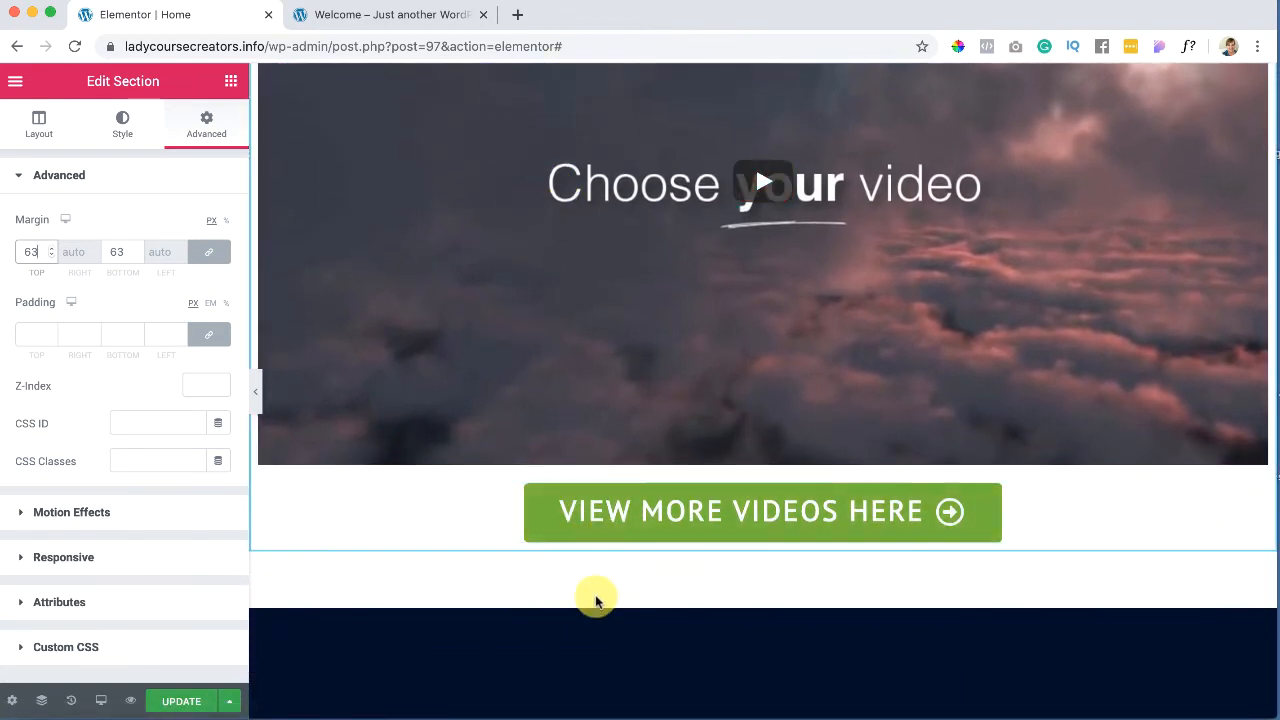
{"action": "scroll", "coordinate": [594, 594], "scroll_direction": "up", "scroll_amount": 1}
{"action": "scroll", "coordinate": [595, 594], "scroll_direction": "up", "scroll_amount": 3}
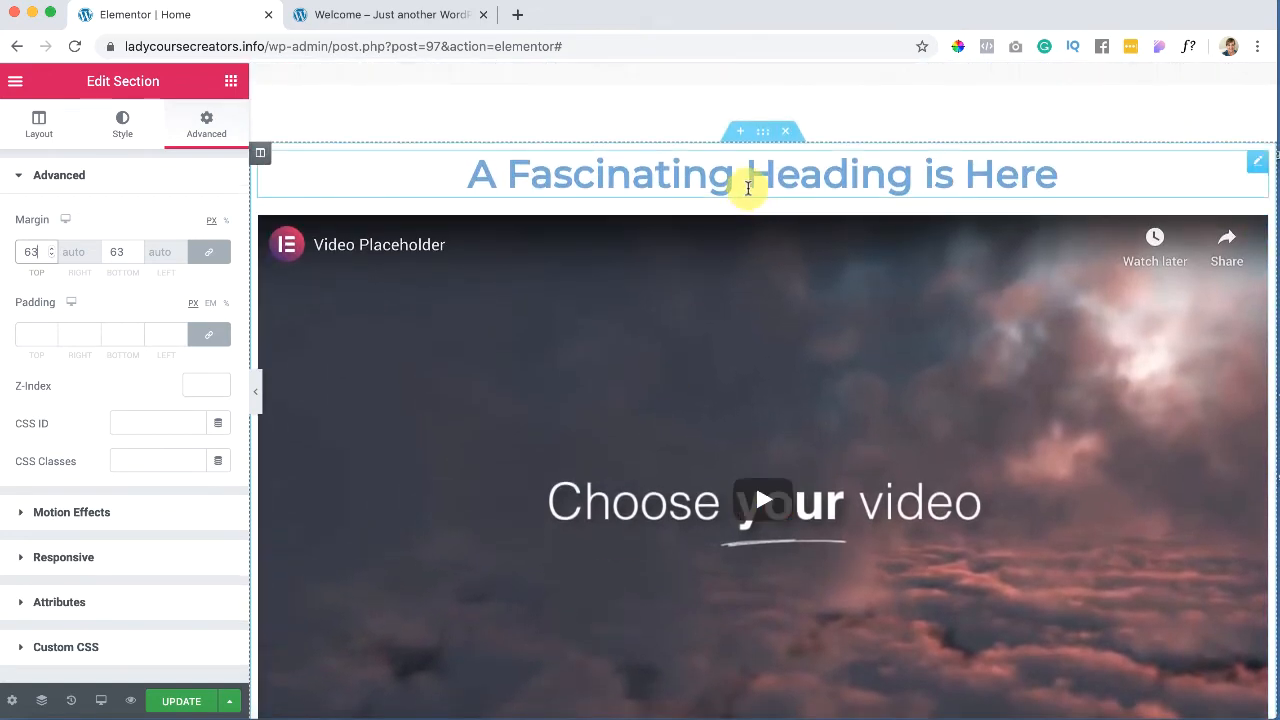
{"action": "scroll", "coordinate": [748, 286], "scroll_direction": "down", "scroll_amount": 2}
{"action": "scroll", "coordinate": [748, 286], "scroll_direction": "up", "scroll_amount": 2}
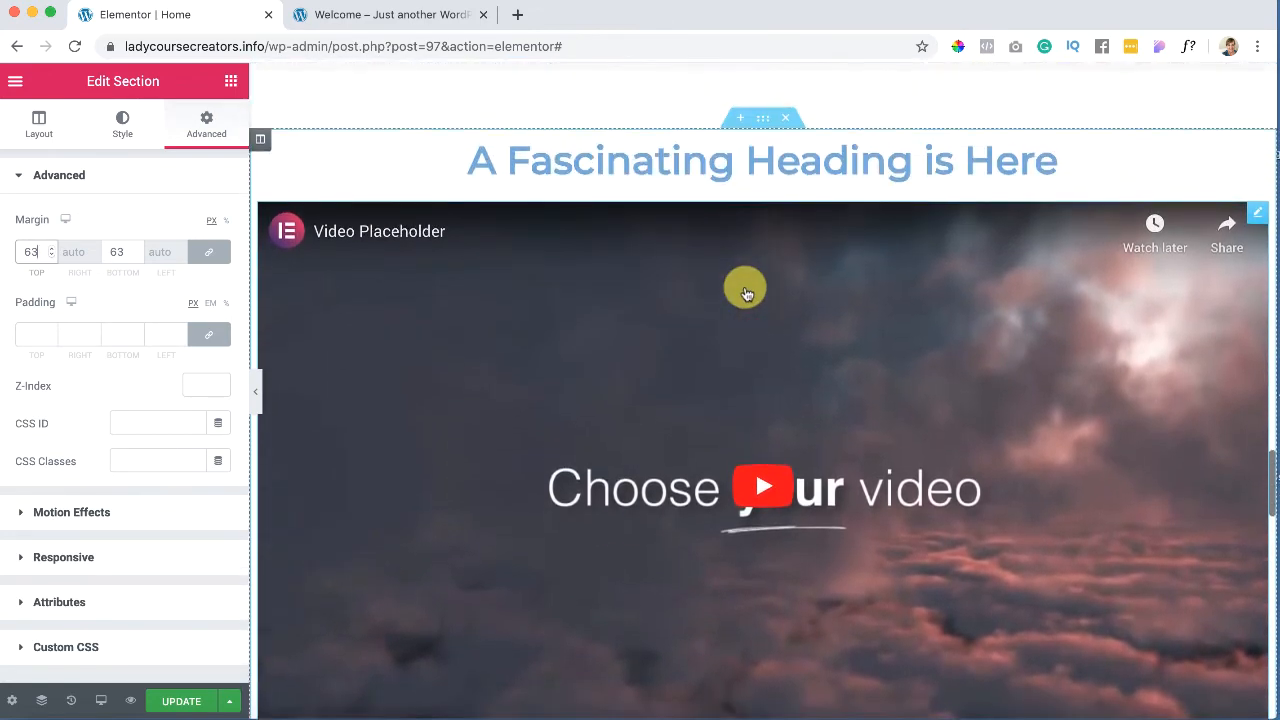
{"action": "scroll", "coordinate": [689, 351], "scroll_direction": "down", "scroll_amount": 2}
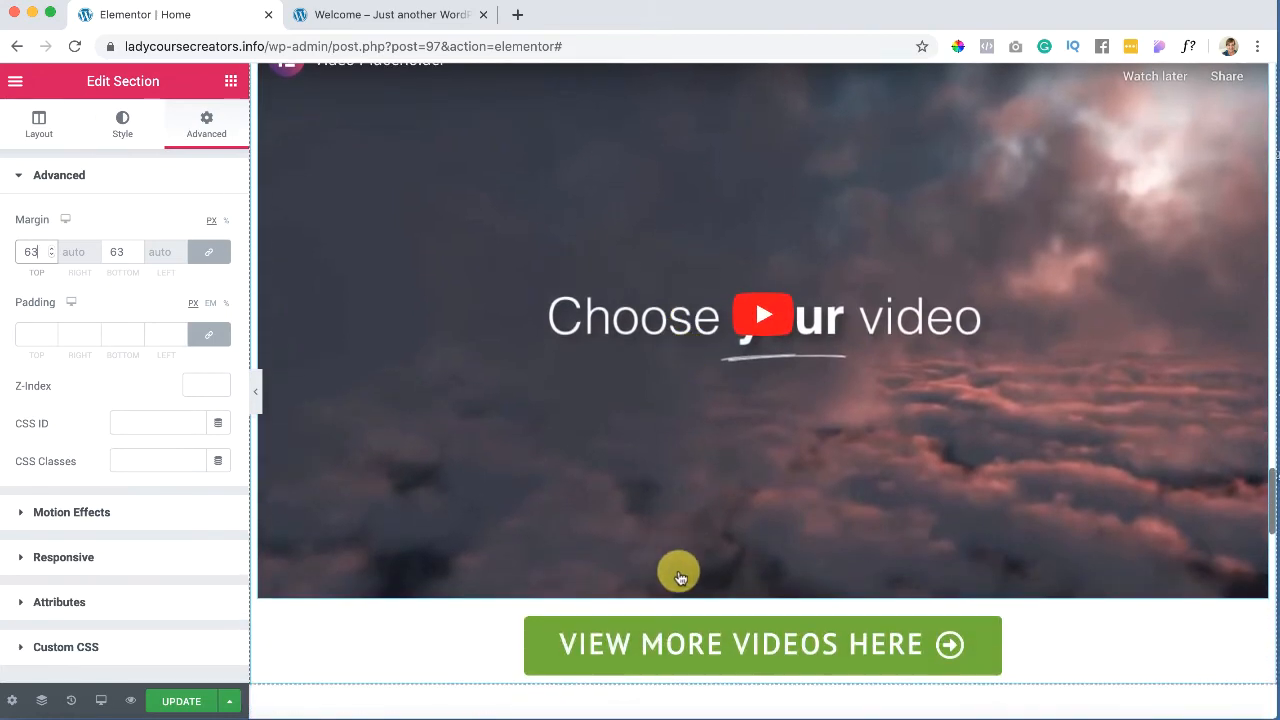
{"action": "scroll", "coordinate": [679, 636], "scroll_direction": "up", "scroll_amount": 3}
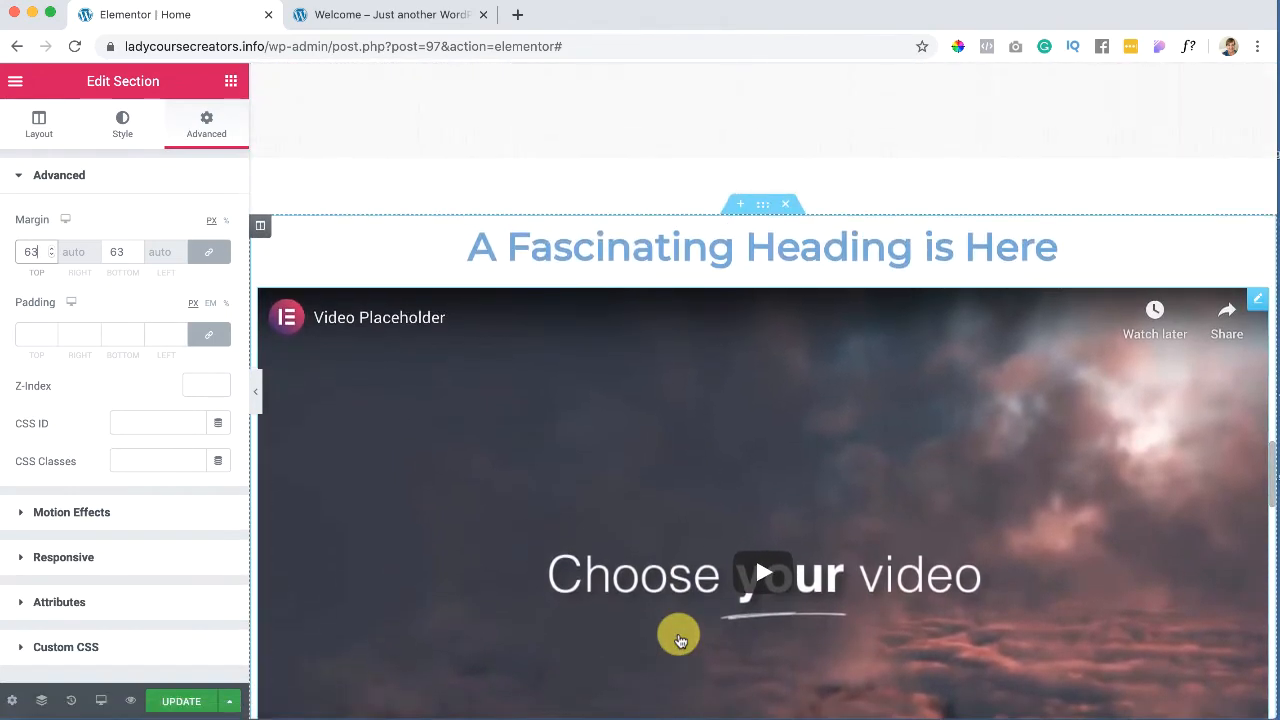
Step: Unlink the margin values of the "A Fascinating Heading is Here" heading and set its bottom margin to 38 px
{"action": "left_click", "coordinate": [822, 256]}
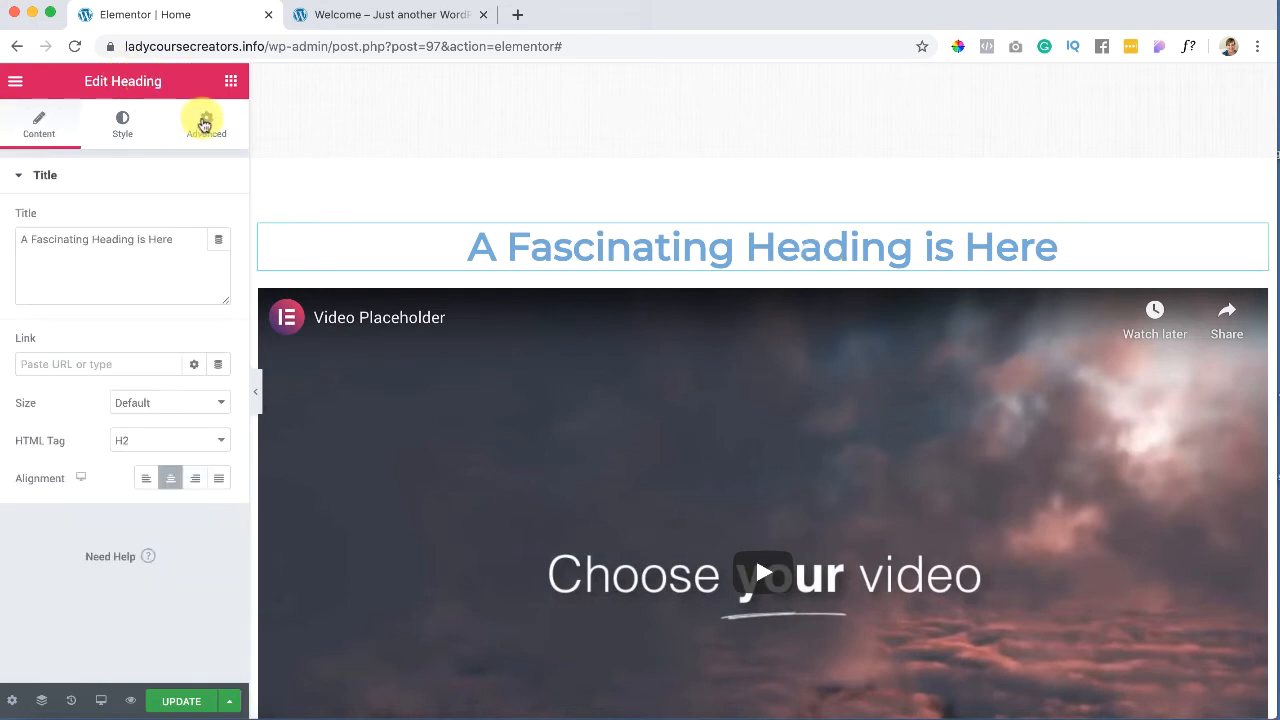
{"action": "left_click", "coordinate": [205, 122]}
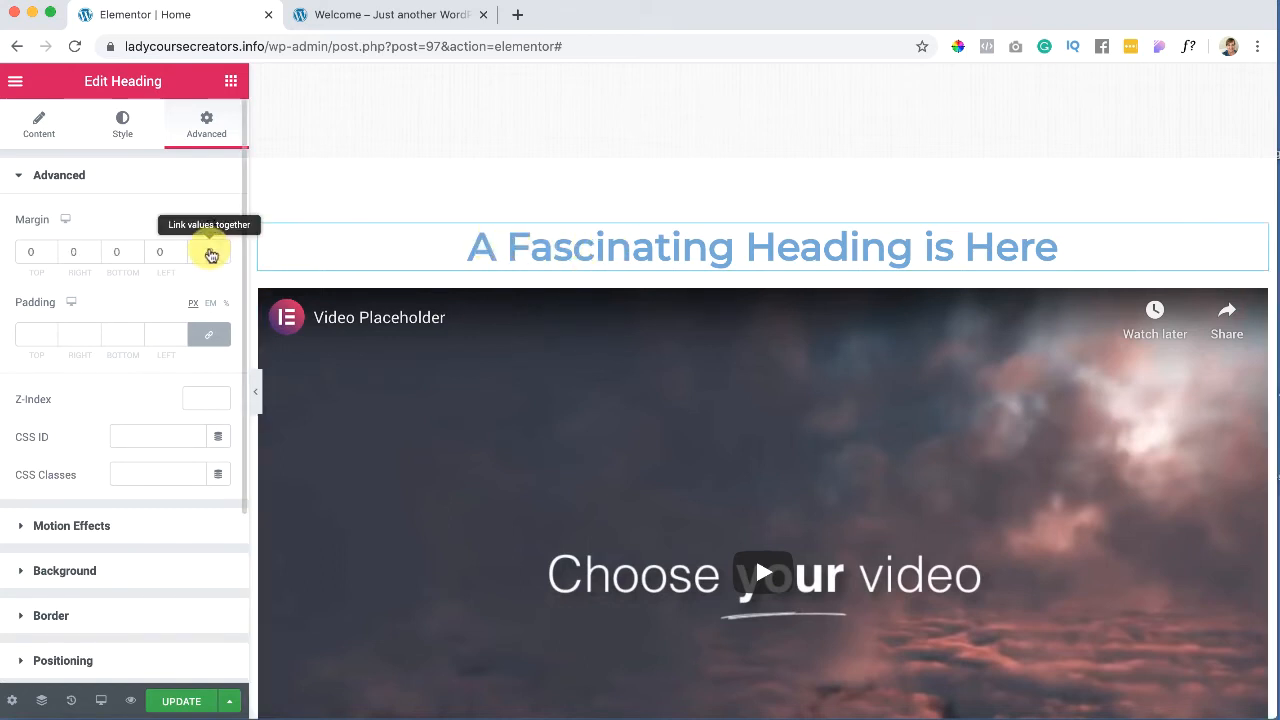
{"action": "left_click", "coordinate": [136, 253]}
{"action": "type", "text": "30"}
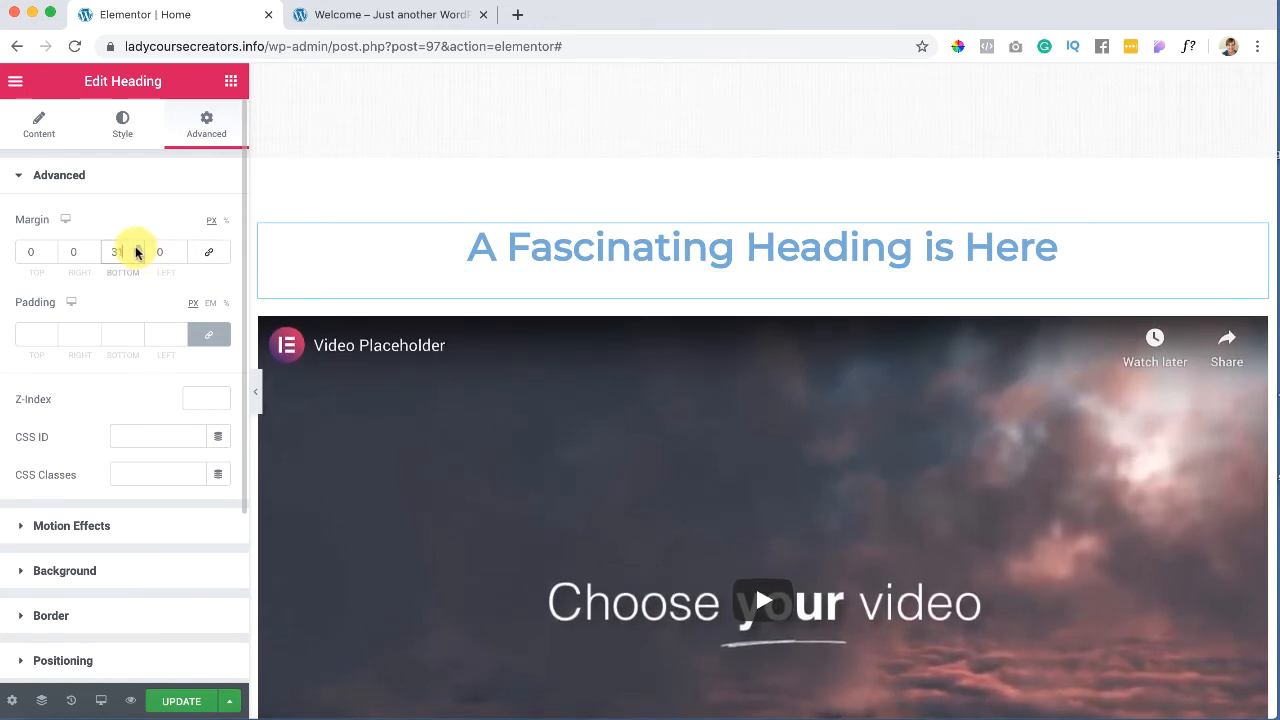
{"action": "left_click", "coordinate": [136, 249]}
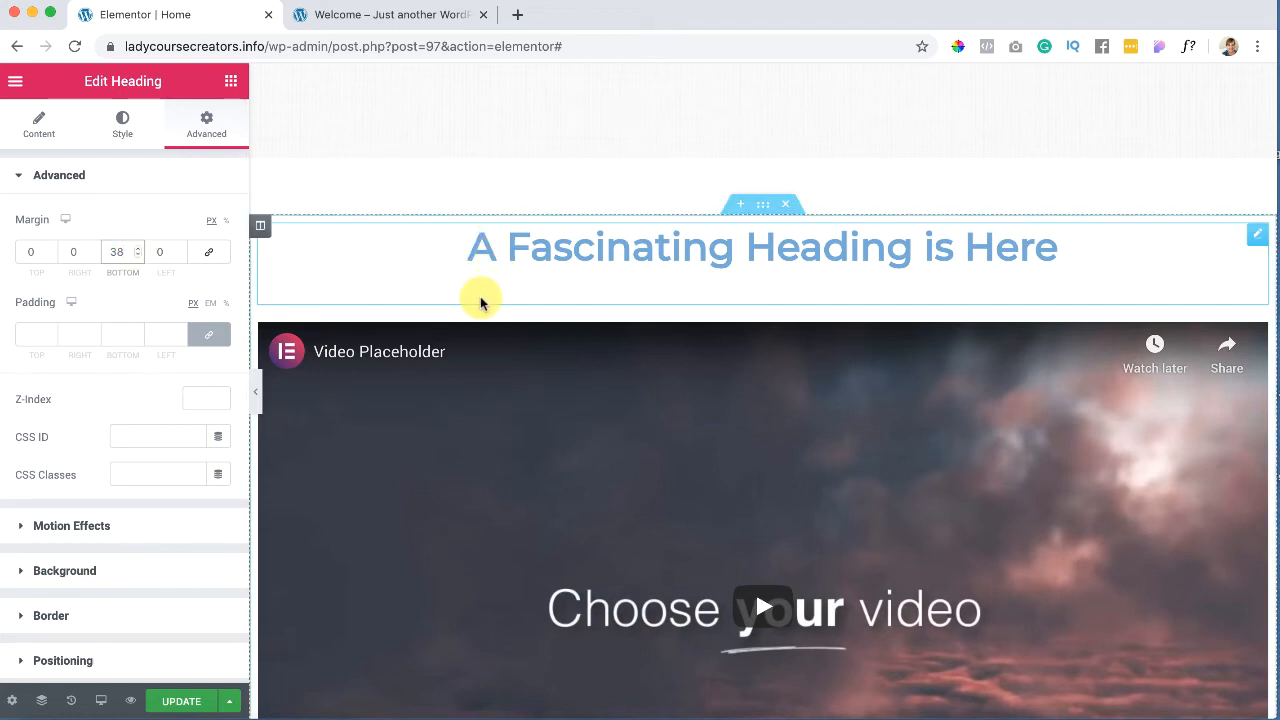
Step: Open the advanced settings of the video widget below the heading
{"action": "scroll", "coordinate": [482, 303], "scroll_direction": "down", "scroll_amount": 1}
{"action": "scroll", "coordinate": [481, 375], "scroll_direction": "down", "scroll_amount": 3}
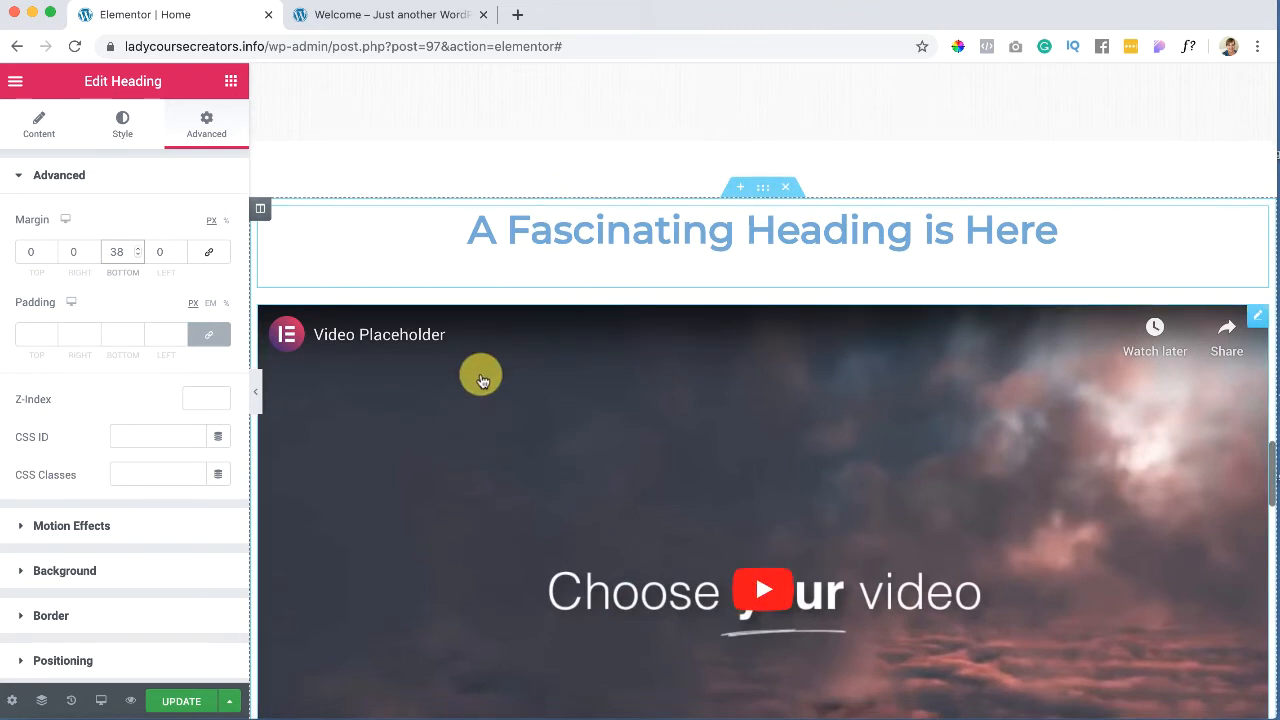
{"action": "scroll", "coordinate": [481, 375], "scroll_direction": "down", "scroll_amount": 3}
{"action": "scroll", "coordinate": [481, 375], "scroll_direction": "up", "scroll_amount": 2}
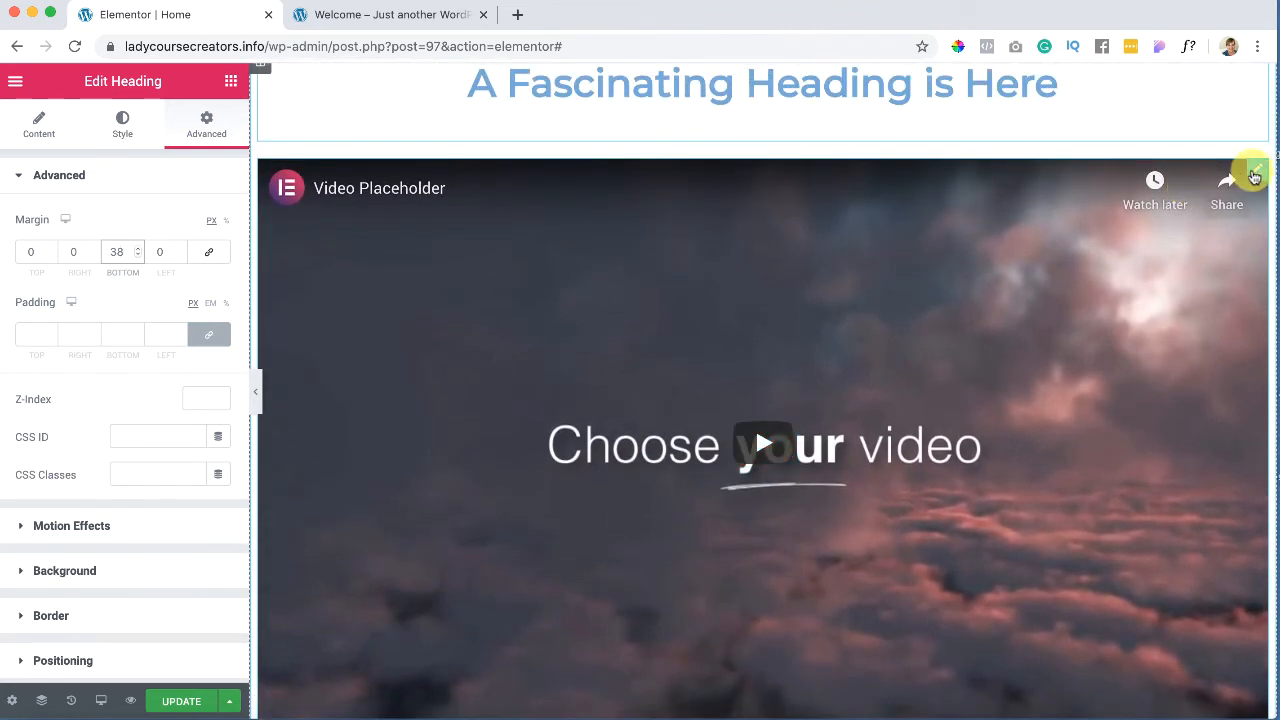
{"action": "left_click", "coordinate": [1260, 174]}
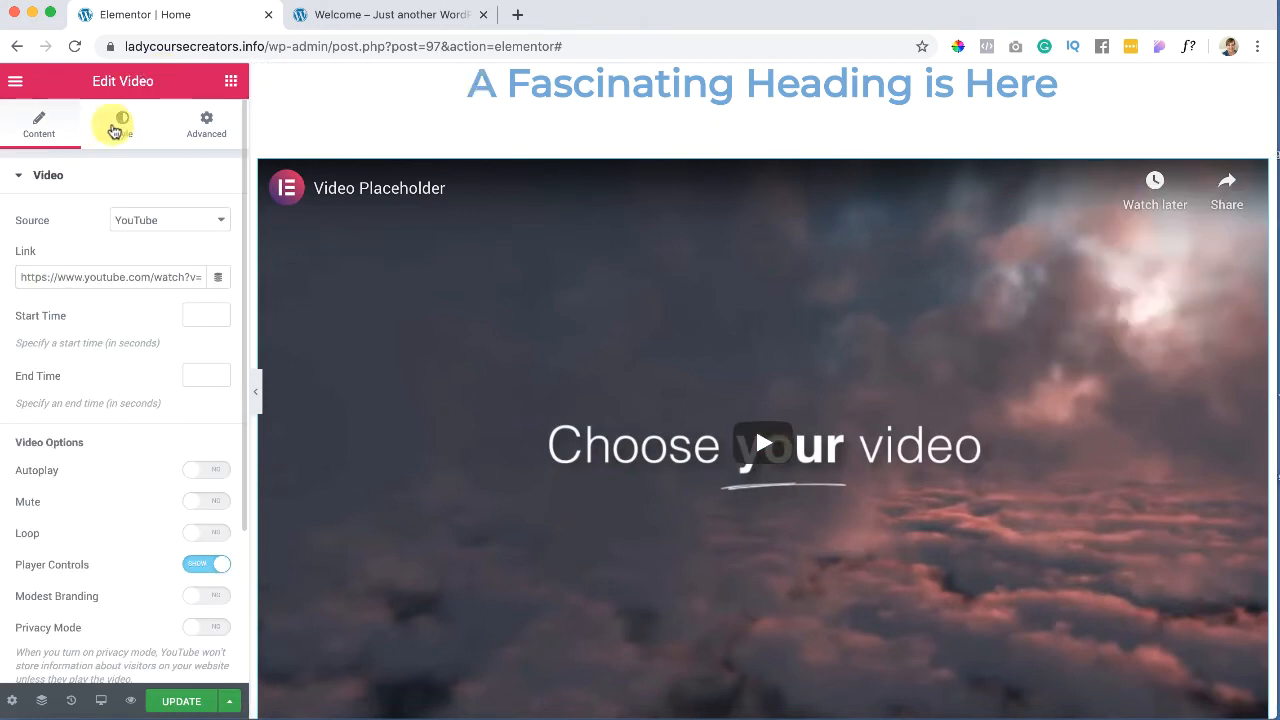
{"action": "left_click", "coordinate": [121, 120]}
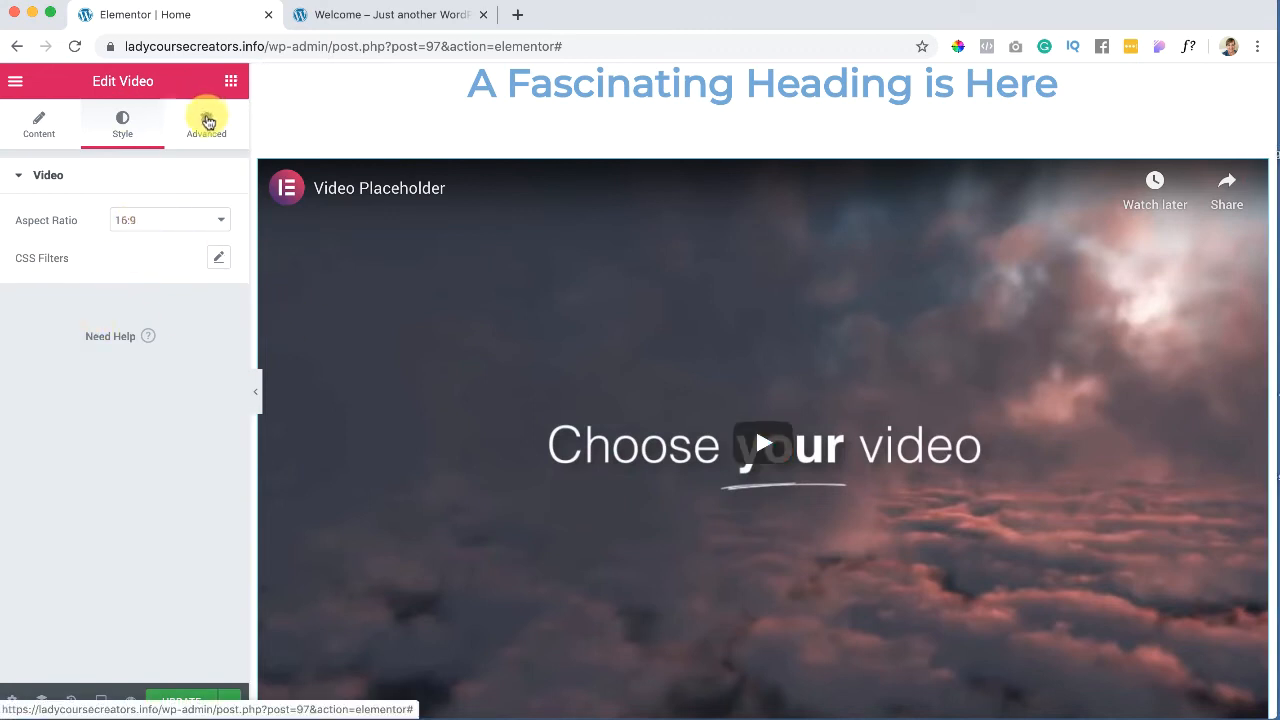
{"action": "left_click", "coordinate": [207, 122]}
Step: Examine the gaps between the heading, the video and the button below it
{"action": "scroll", "coordinate": [378, 257], "scroll_direction": "down", "scroll_amount": 1}
{"action": "scroll", "coordinate": [378, 257], "scroll_direction": "up", "scroll_amount": 1}
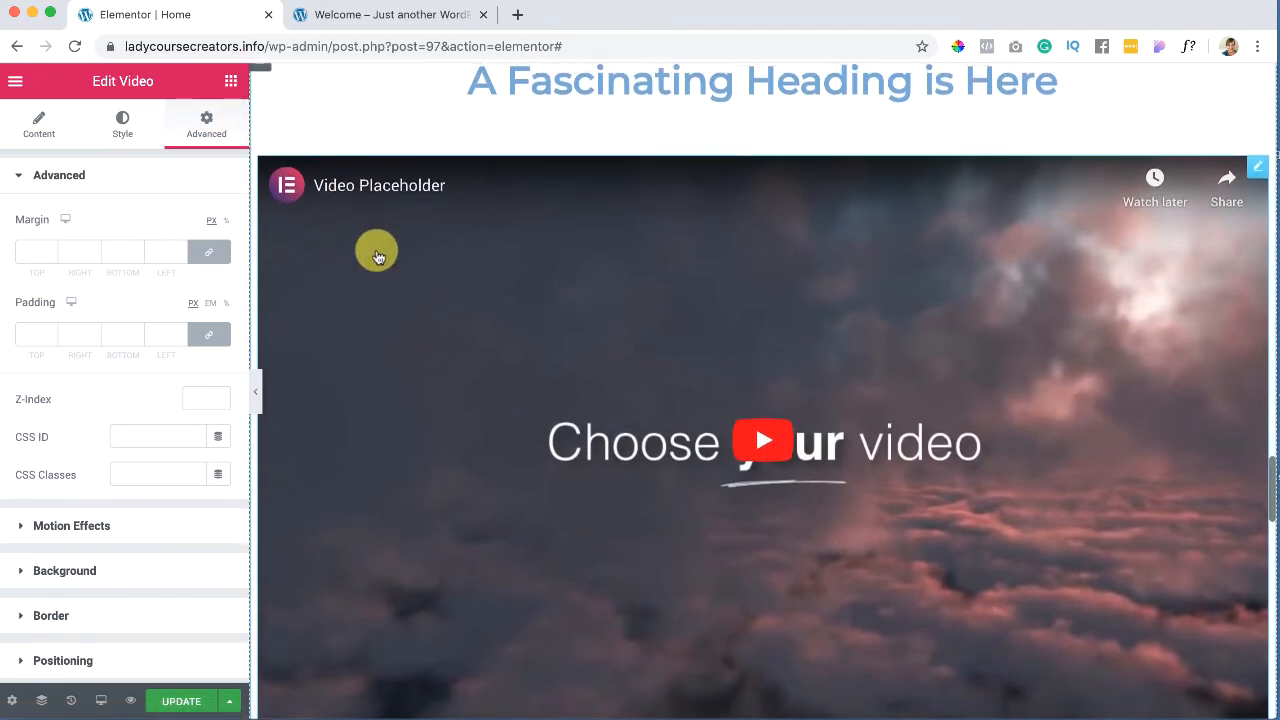
{"action": "scroll", "coordinate": [378, 257], "scroll_direction": "down", "scroll_amount": 1}
{"action": "scroll", "coordinate": [378, 257], "scroll_direction": "down", "scroll_amount": 1}
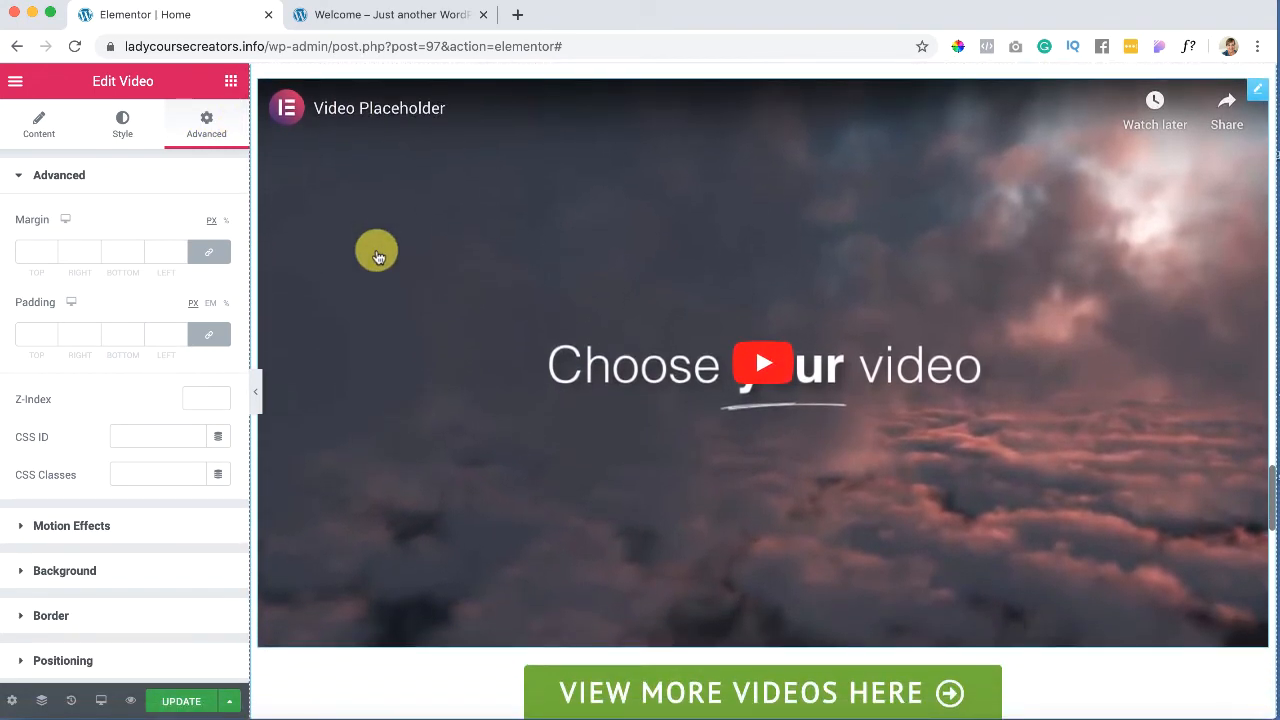
{"action": "scroll", "coordinate": [378, 257], "scroll_direction": "up", "scroll_amount": 3}
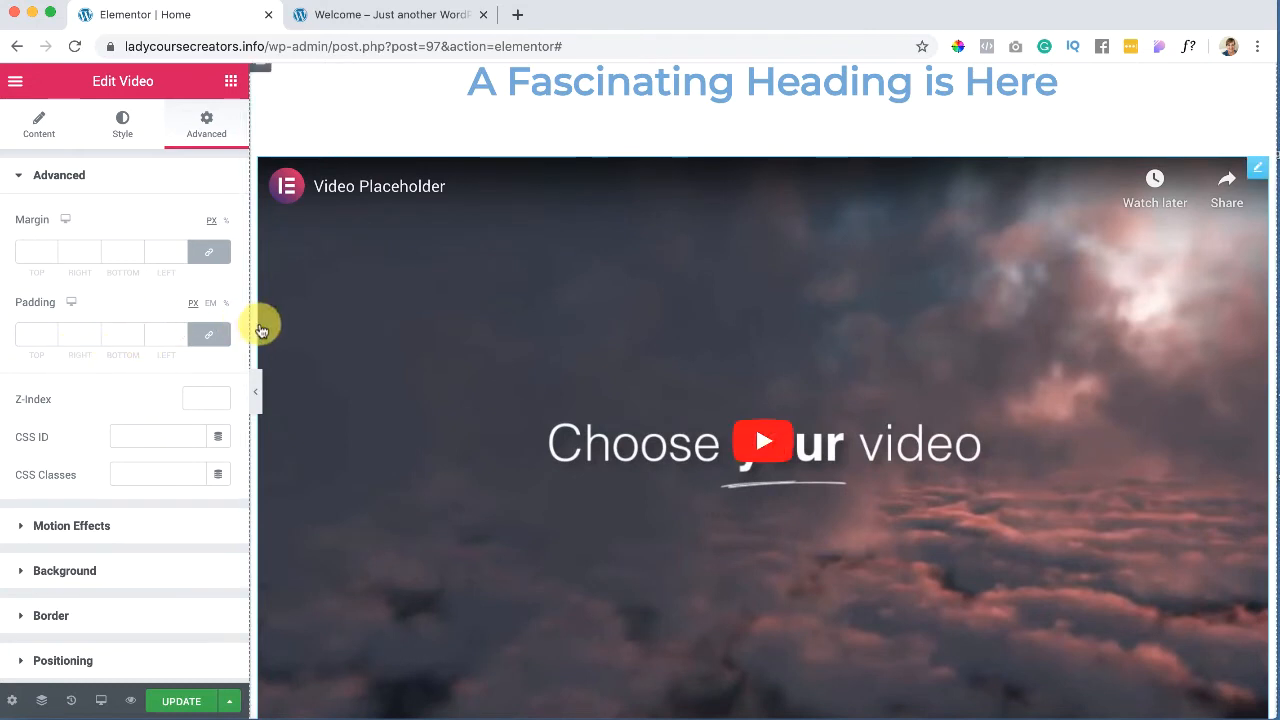
{"action": "scroll", "coordinate": [255, 326], "scroll_direction": "up", "scroll_amount": 2}
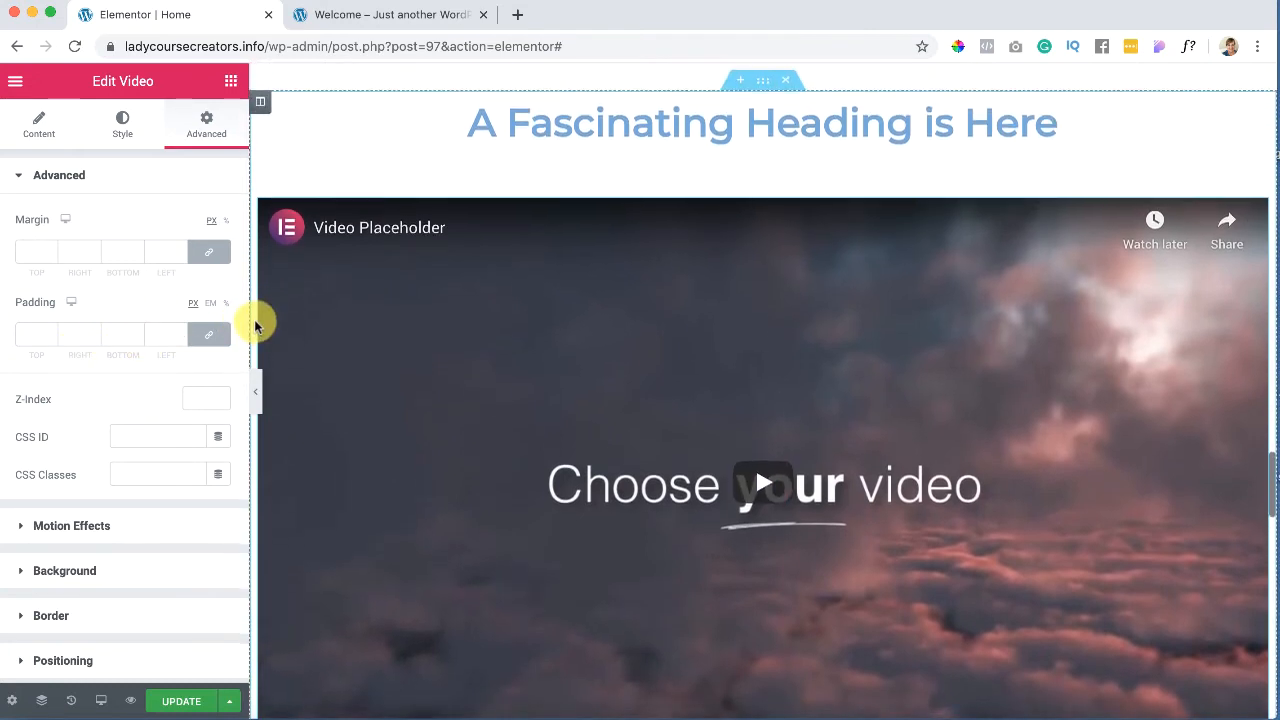
{"action": "scroll", "coordinate": [255, 326], "scroll_direction": "down", "scroll_amount": 1}
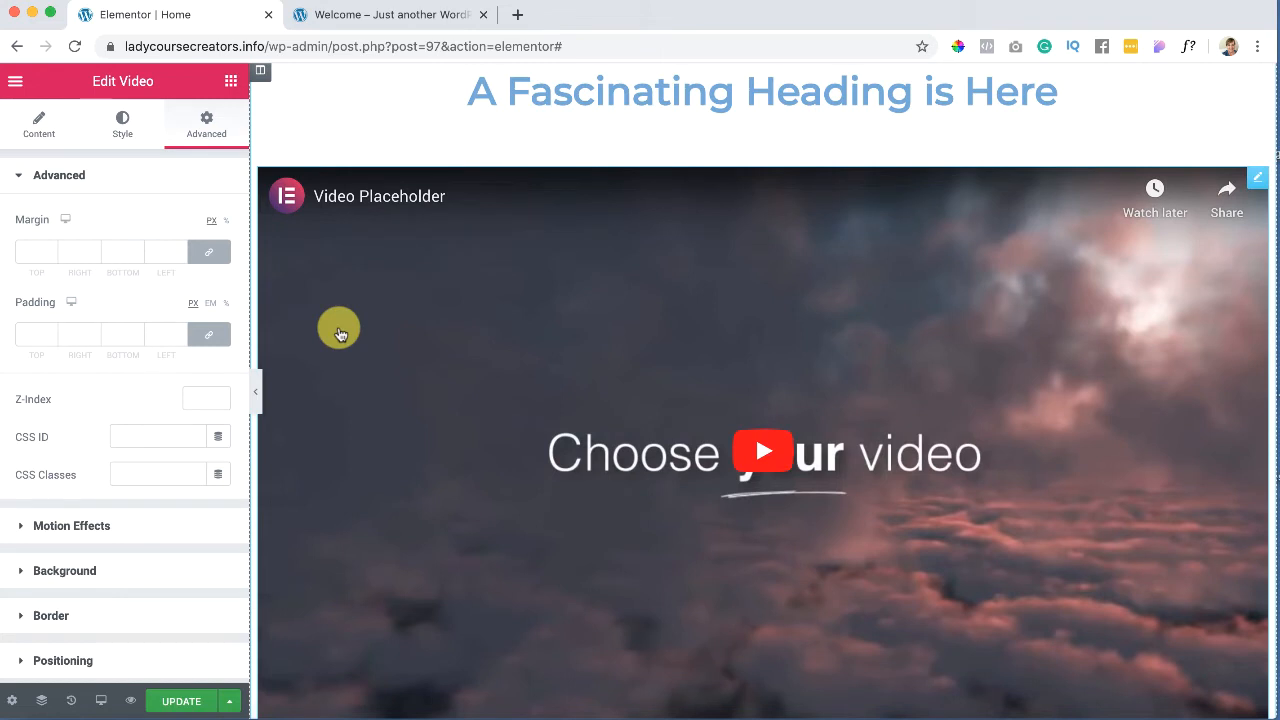
{"action": "scroll", "coordinate": [340, 334], "scroll_direction": "up", "scroll_amount": 1}
{"action": "scroll", "coordinate": [340, 334], "scroll_direction": "down", "scroll_amount": 1}
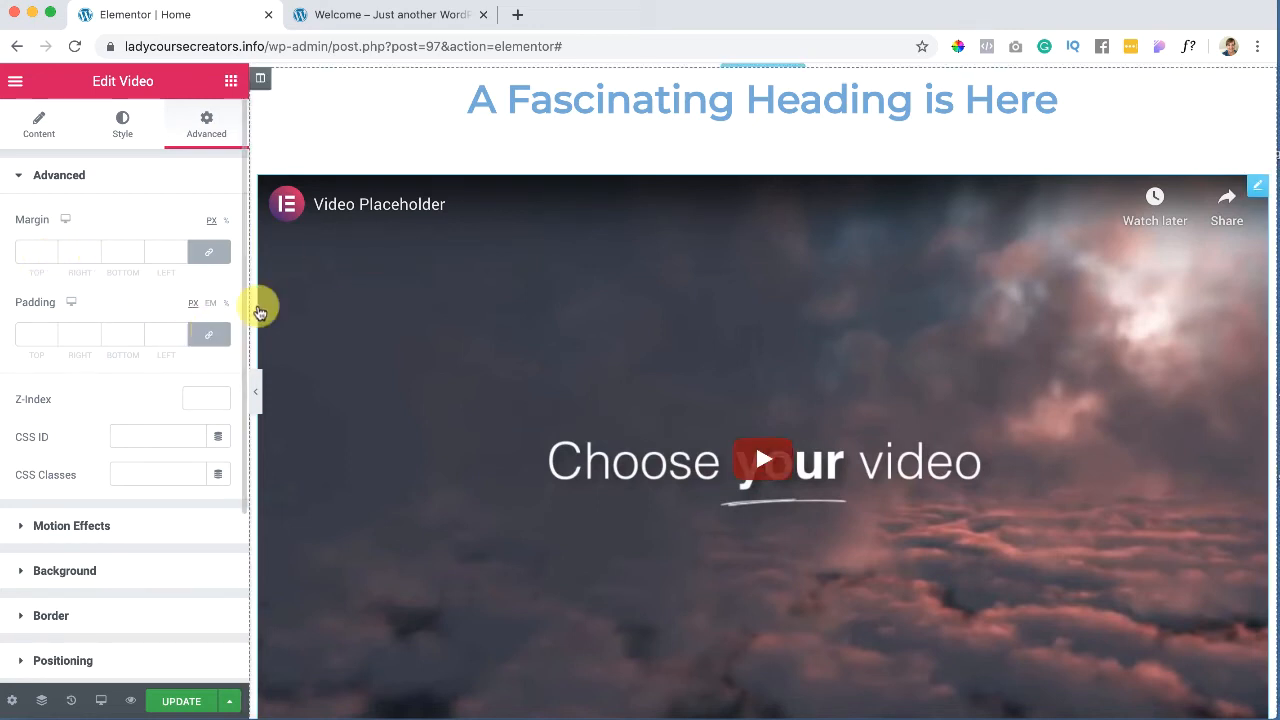
{"action": "scroll", "coordinate": [372, 260], "scroll_direction": "down", "scroll_amount": 2}
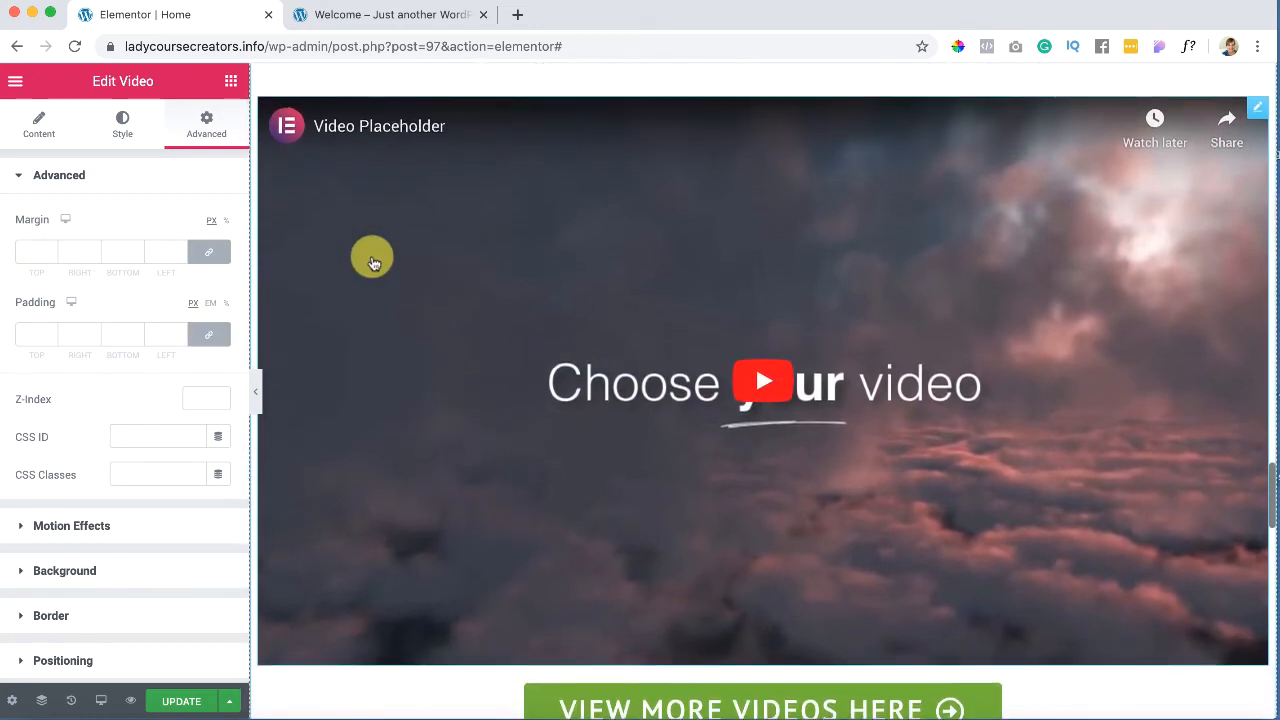
{"action": "scroll", "coordinate": [365, 255], "scroll_direction": "up", "scroll_amount": 1}
Step: Set the video widget's linked margins to 49 px on all four sides and check the gaps to the heading and button
{"action": "left_click", "coordinate": [213, 257]}
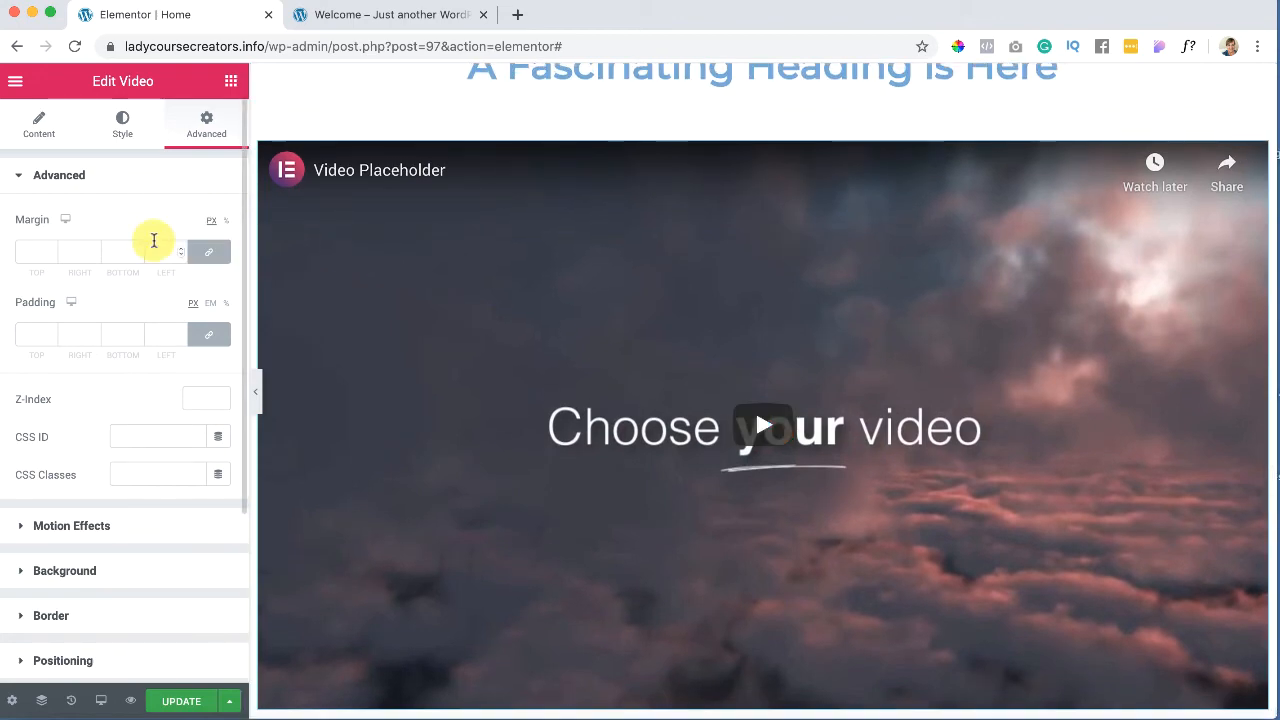
{"action": "left_click", "coordinate": [46, 251]}
{"action": "type", "text": "1"}
{"action": "left_click", "coordinate": [51, 250]}
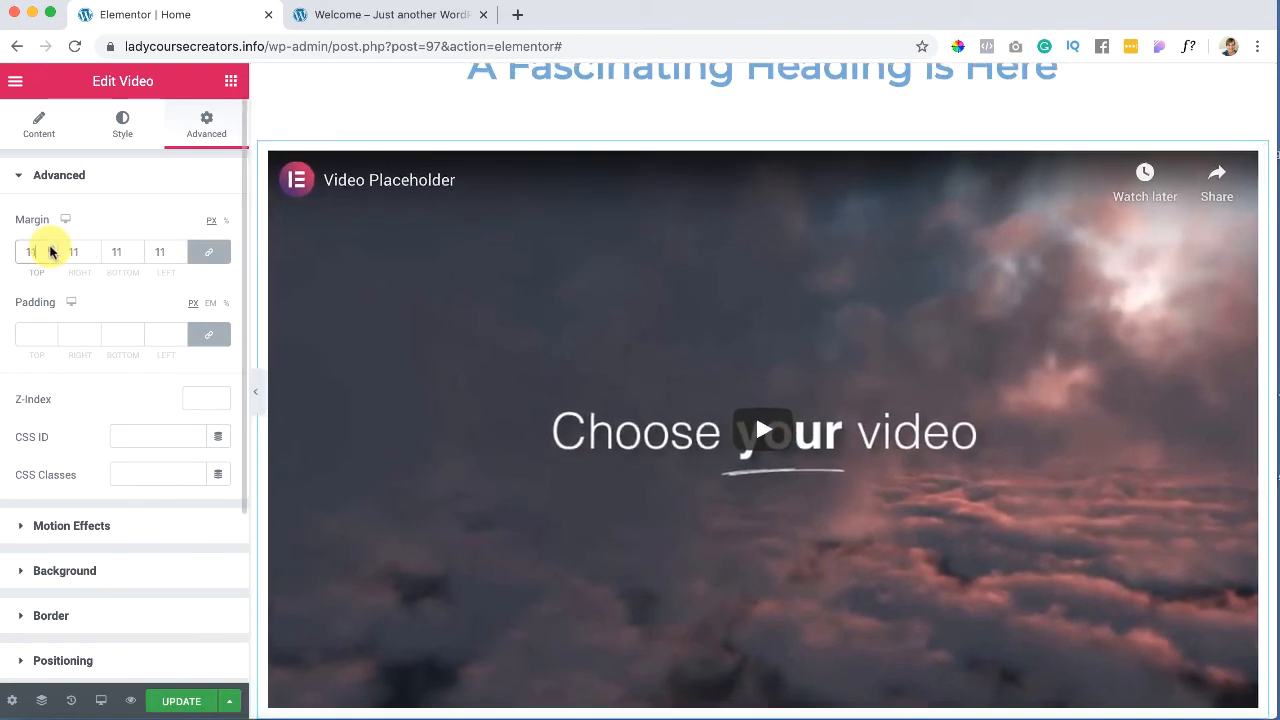
{"action": "left_click", "coordinate": [51, 249]}
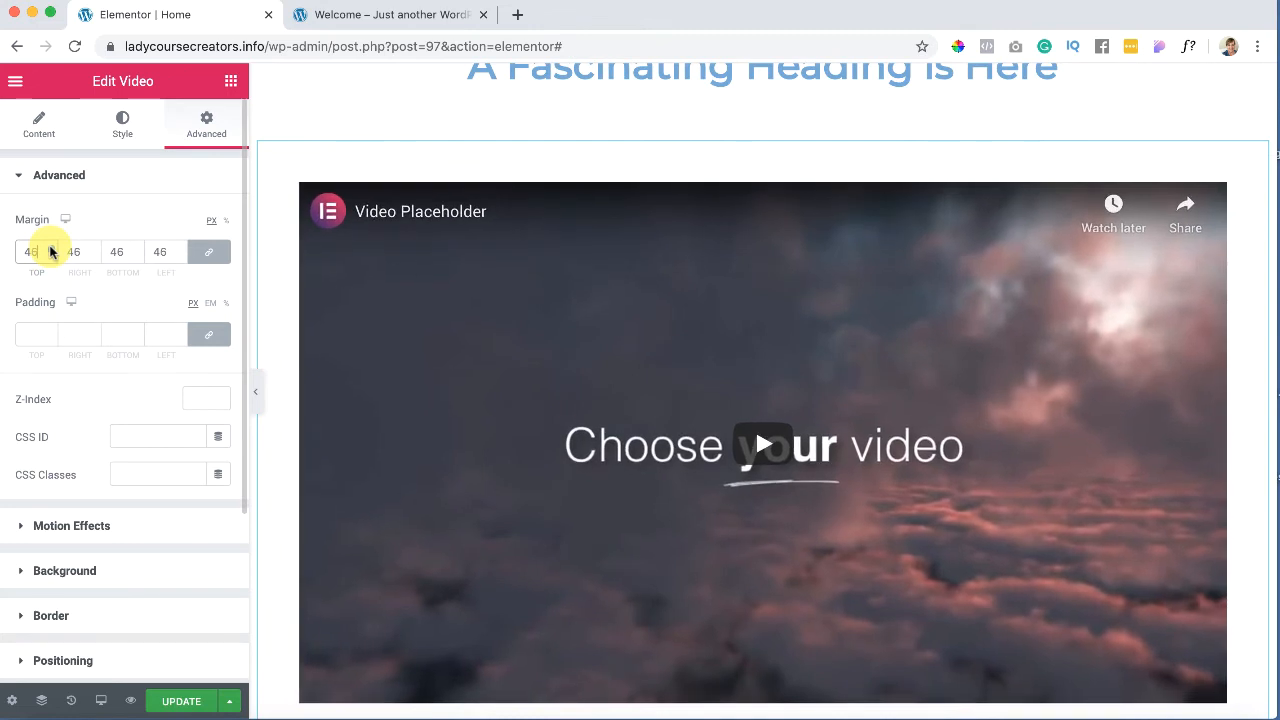
{"action": "left_click", "coordinate": [51, 249]}
{"action": "left_click", "coordinate": [51, 249]}
{"action": "left_click", "coordinate": [51, 249]}
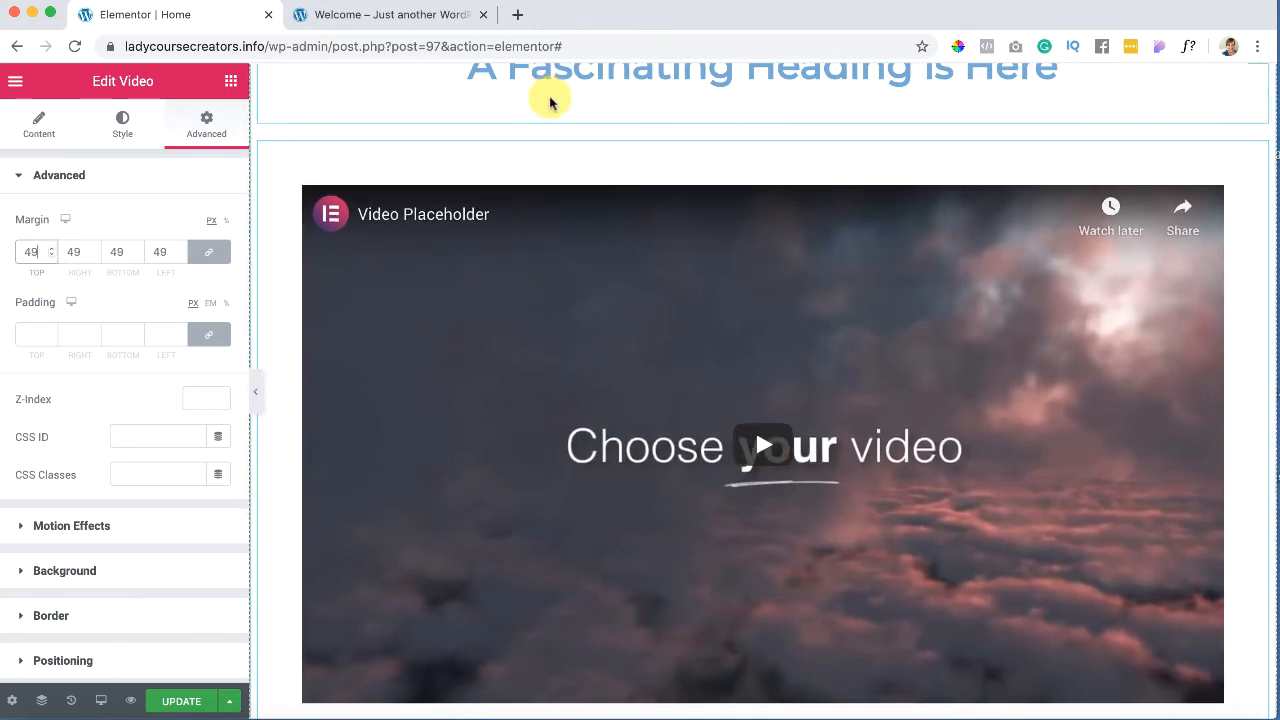
{"action": "scroll", "coordinate": [553, 185], "scroll_direction": "down", "scroll_amount": 3}
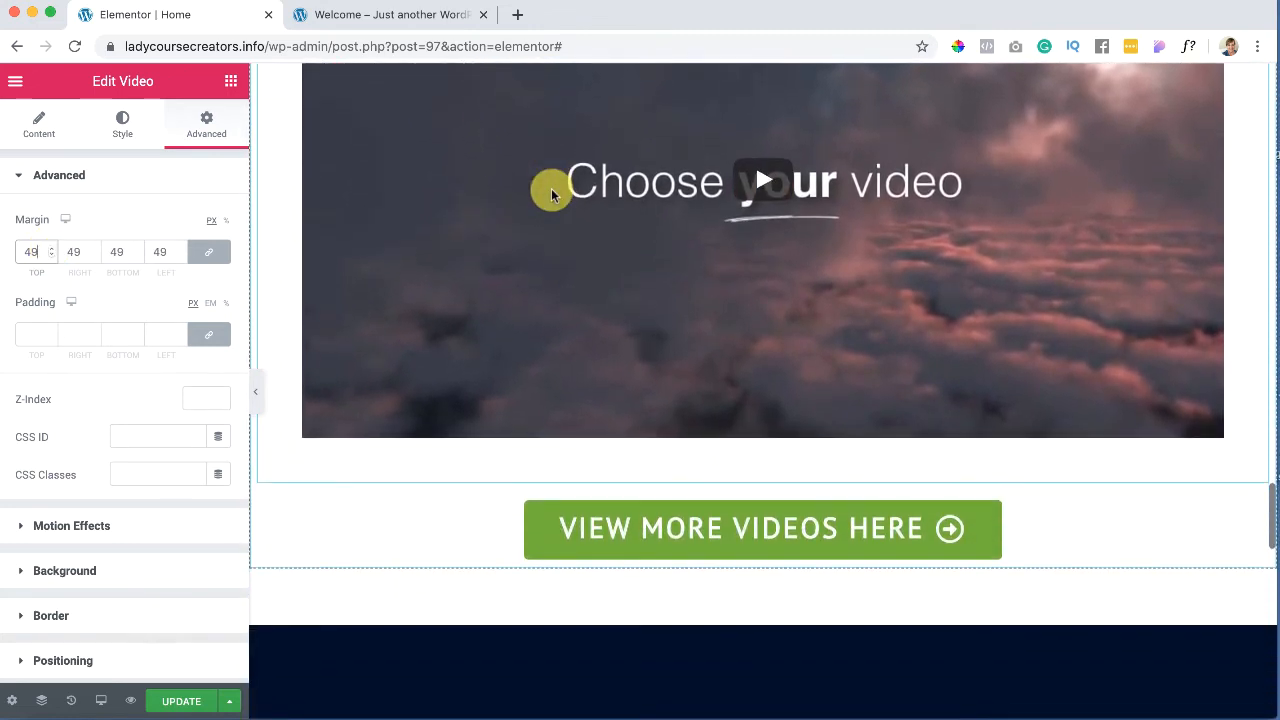
{"action": "scroll", "coordinate": [551, 190], "scroll_direction": "up", "scroll_amount": 4}
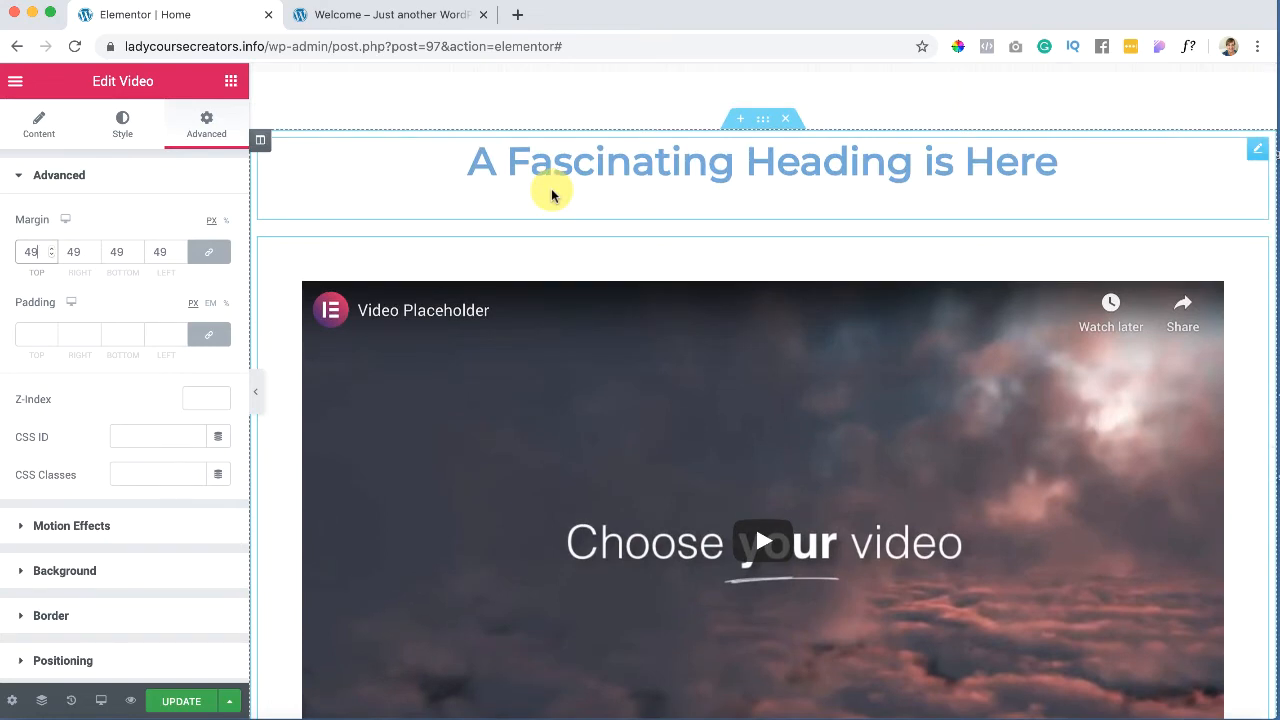
Step: Unlink the video widget's margin values and lower only the top margin to -3 px
{"action": "left_click", "coordinate": [210, 257]}
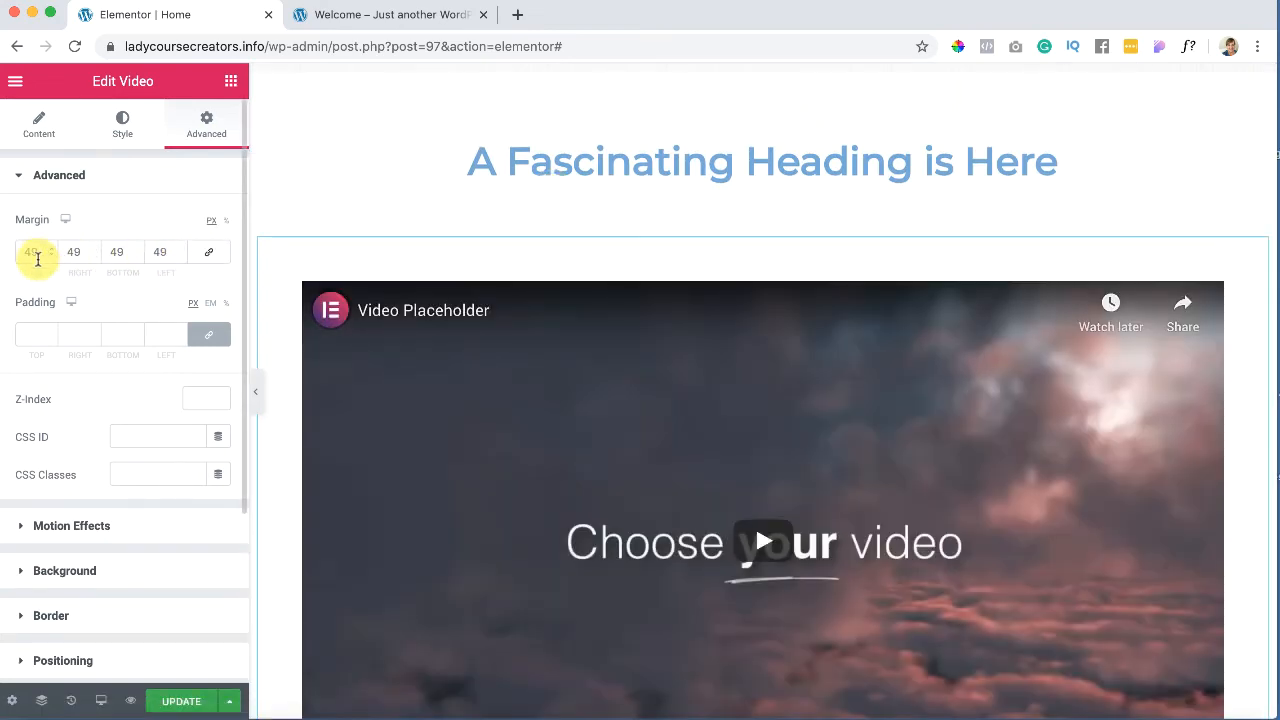
{"action": "left_click", "coordinate": [52, 254]}
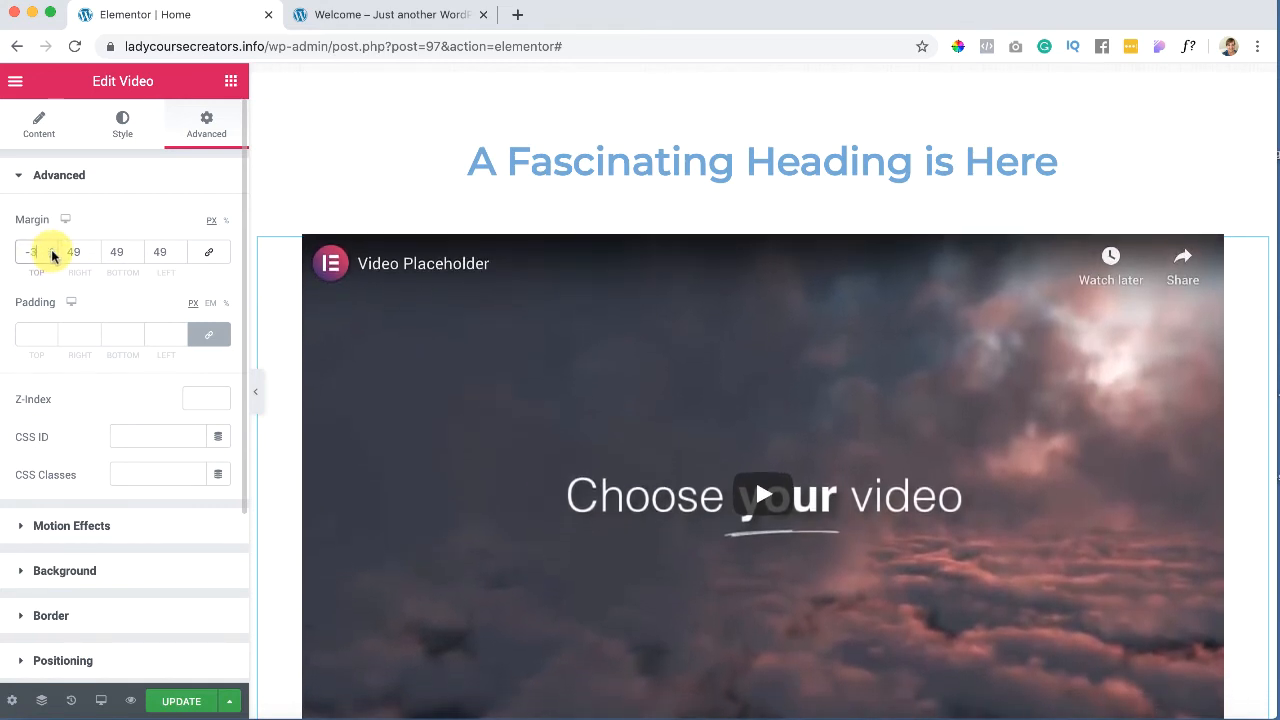
{"action": "scroll", "coordinate": [418, 455], "scroll_direction": "down", "scroll_amount": 1}
{"action": "scroll", "coordinate": [418, 455], "scroll_direction": "down", "scroll_amount": 2}
{"action": "scroll", "coordinate": [418, 455], "scroll_direction": "up", "scroll_amount": 4}
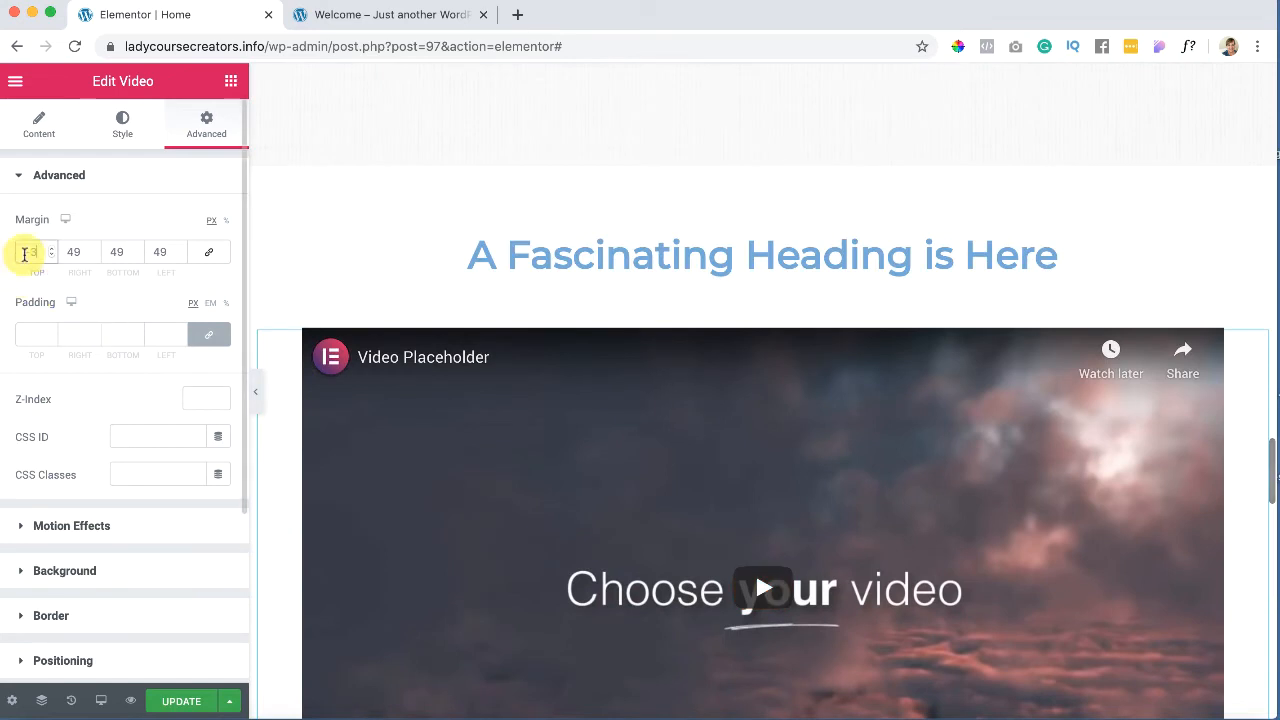
Step: Link the video widget's margin values again and reset all four to 0 px
{"action": "left_click", "coordinate": [210, 256]}
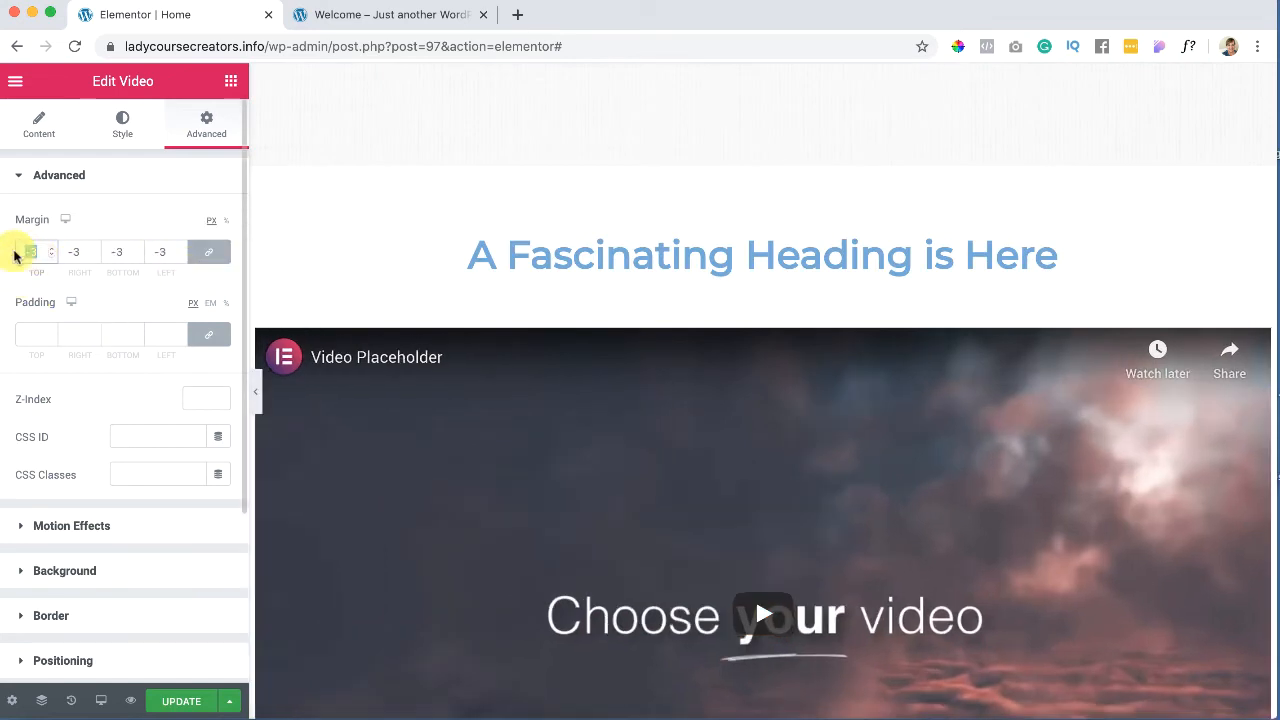
{"action": "type", "text": "0"}
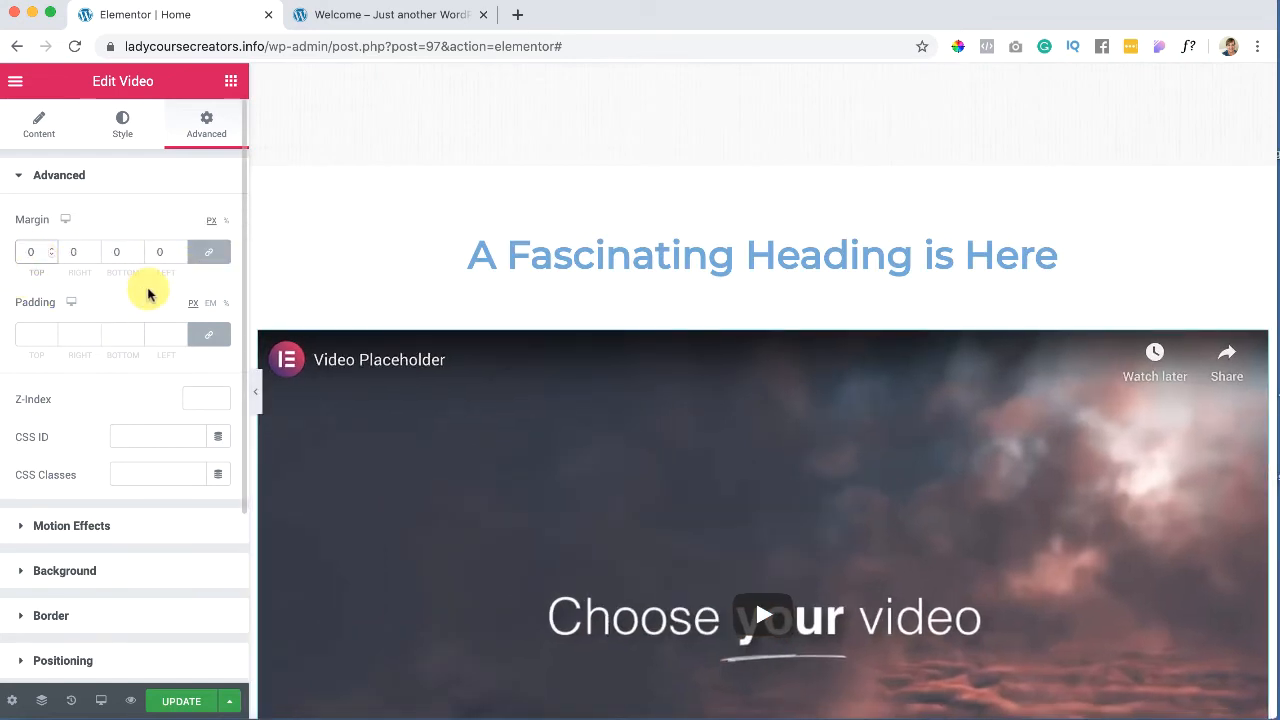
{"action": "scroll", "coordinate": [286, 334], "scroll_direction": "down", "scroll_amount": 3}
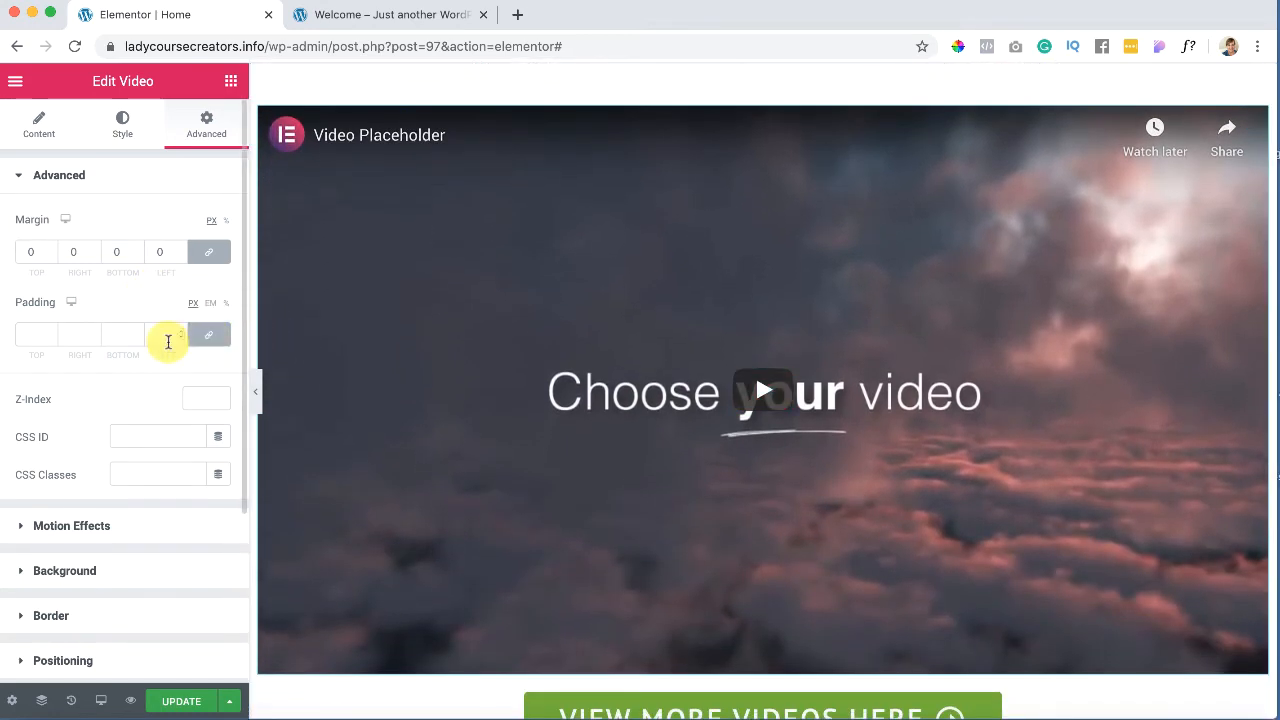
Step: Set the video widget's linked padding to 41 px on all four sides and check the spacing around the video
{"action": "left_click", "coordinate": [51, 331]}
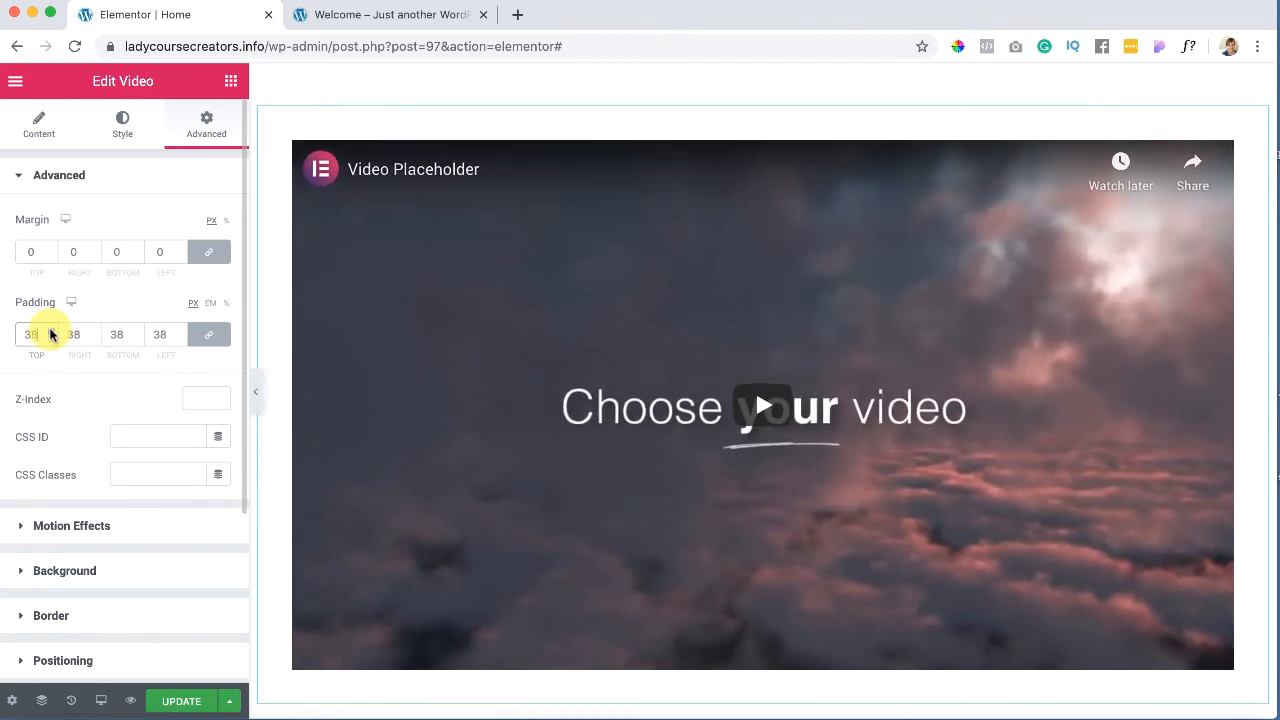
{"action": "scroll", "coordinate": [458, 317], "scroll_direction": "up", "scroll_amount": 2}
{"action": "scroll", "coordinate": [458, 317], "scroll_direction": "down", "scroll_amount": 3}
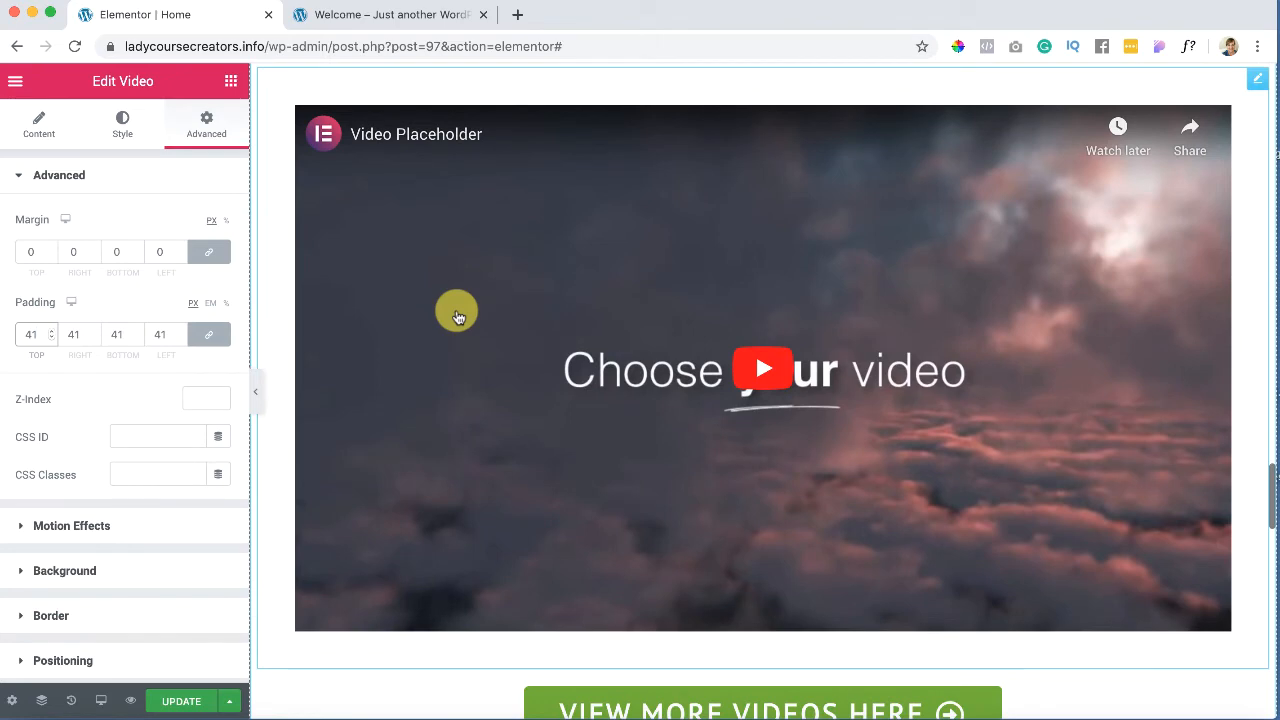
{"action": "scroll", "coordinate": [458, 317], "scroll_direction": "up", "scroll_amount": 2}
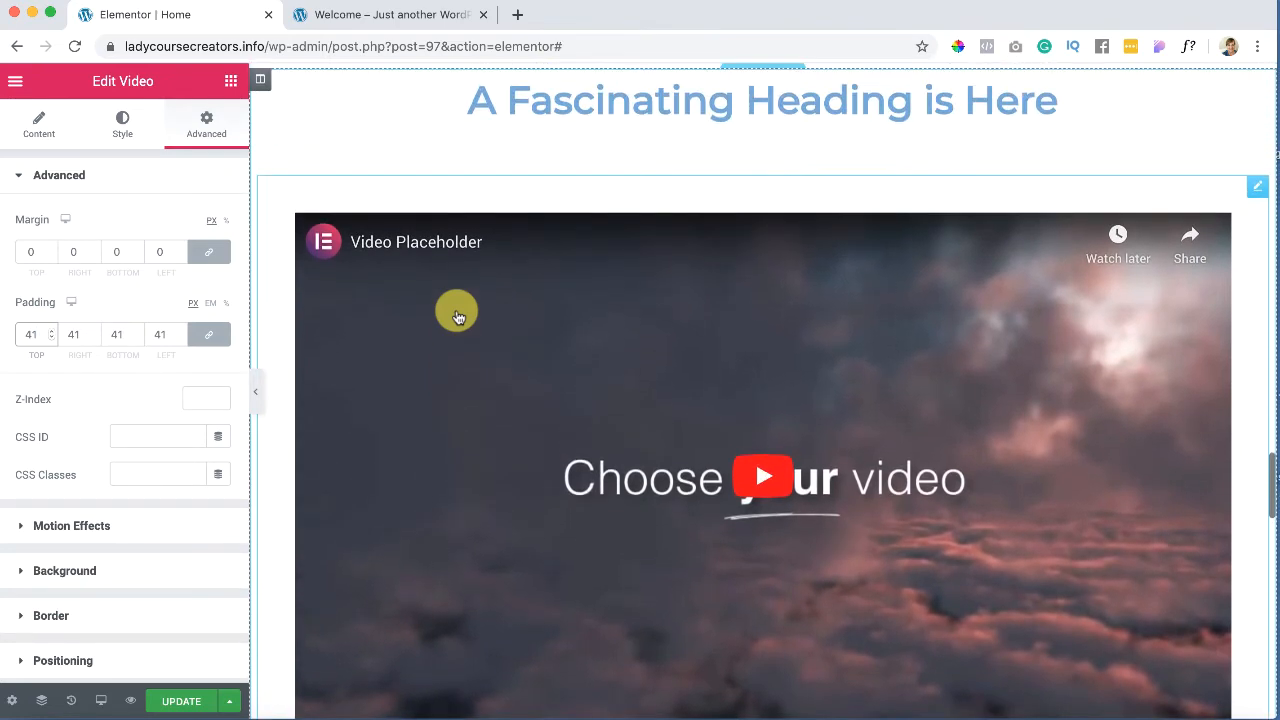
{"action": "scroll", "coordinate": [458, 317], "scroll_direction": "down", "scroll_amount": 1}
{"action": "scroll", "coordinate": [458, 312], "scroll_direction": "up", "scroll_amount": 1}
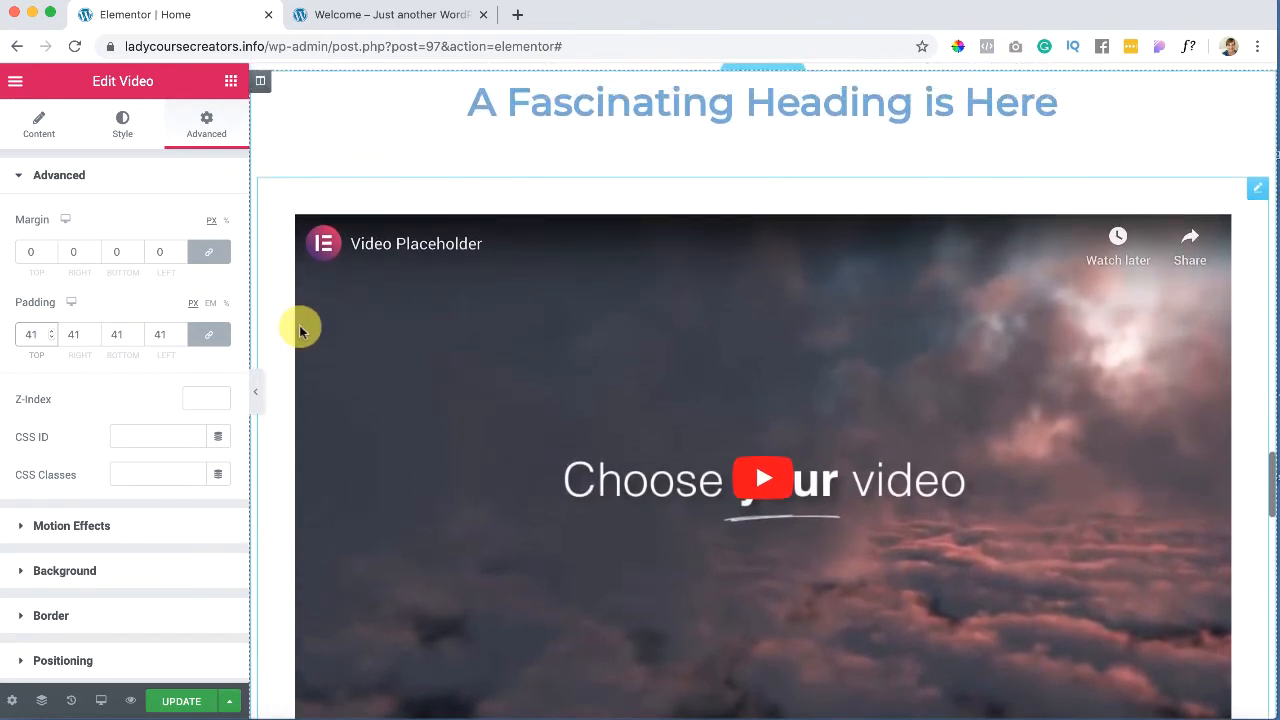
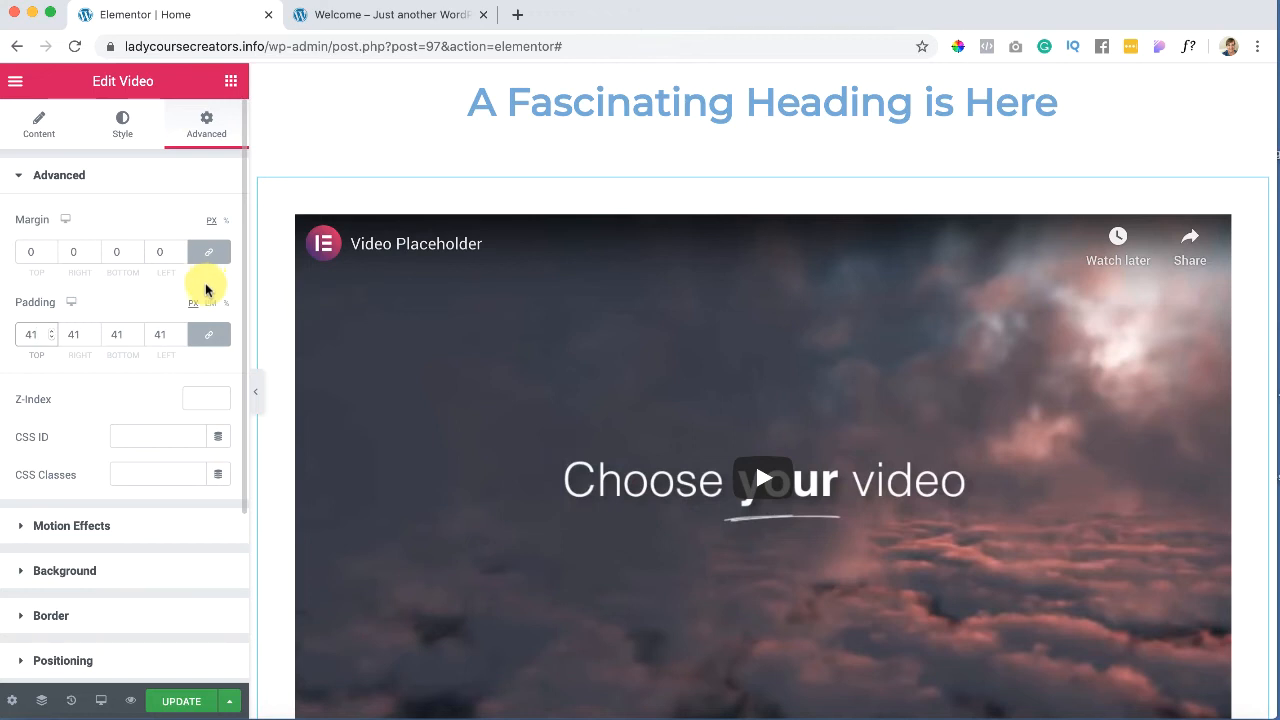
Step: Update the home page with the new video spacing and open its preview
{"action": "scroll", "coordinate": [357, 322], "scroll_direction": "down", "scroll_amount": 5}
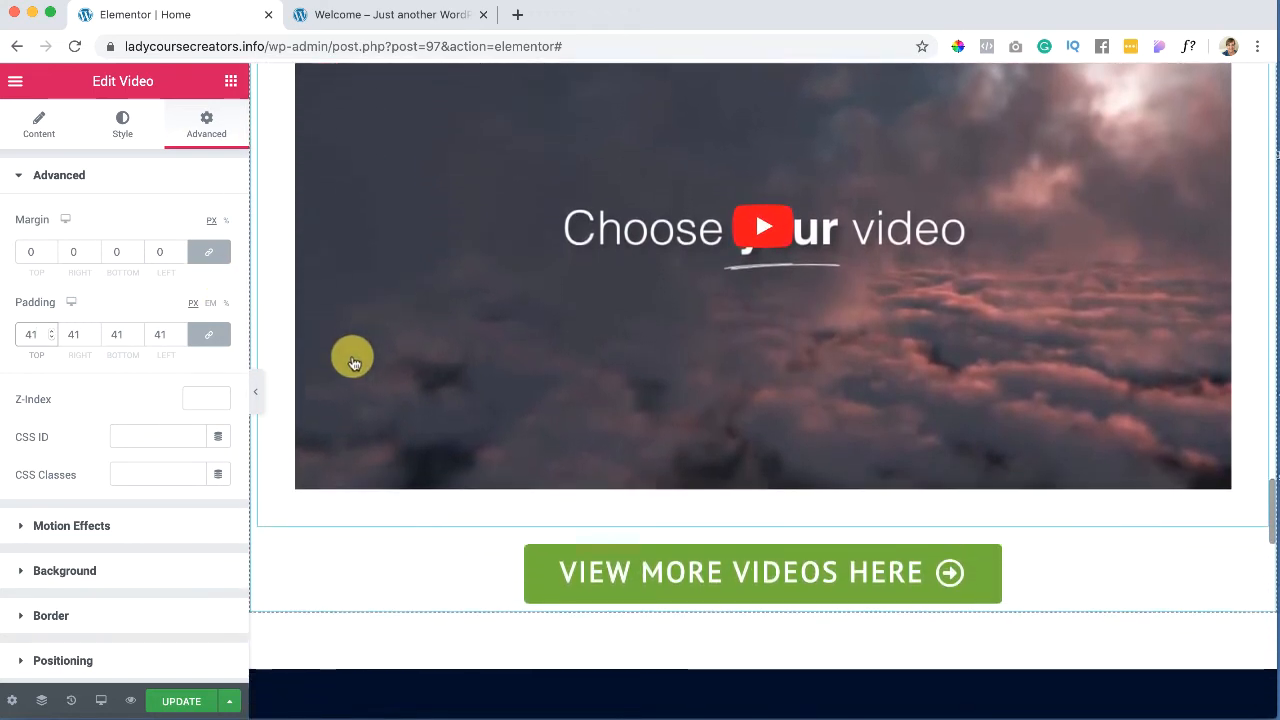
{"action": "scroll", "coordinate": [353, 362], "scroll_direction": "down", "scroll_amount": 1}
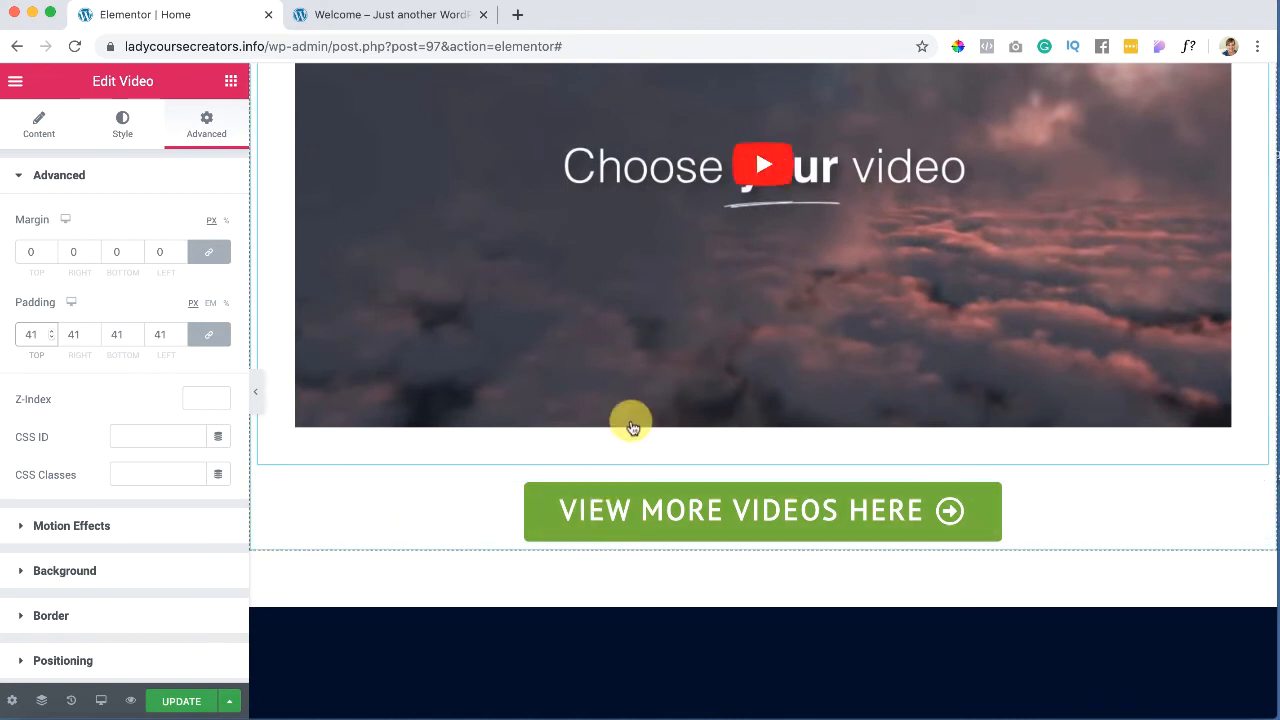
{"action": "scroll", "coordinate": [529, 557], "scroll_direction": "down", "scroll_amount": 2}
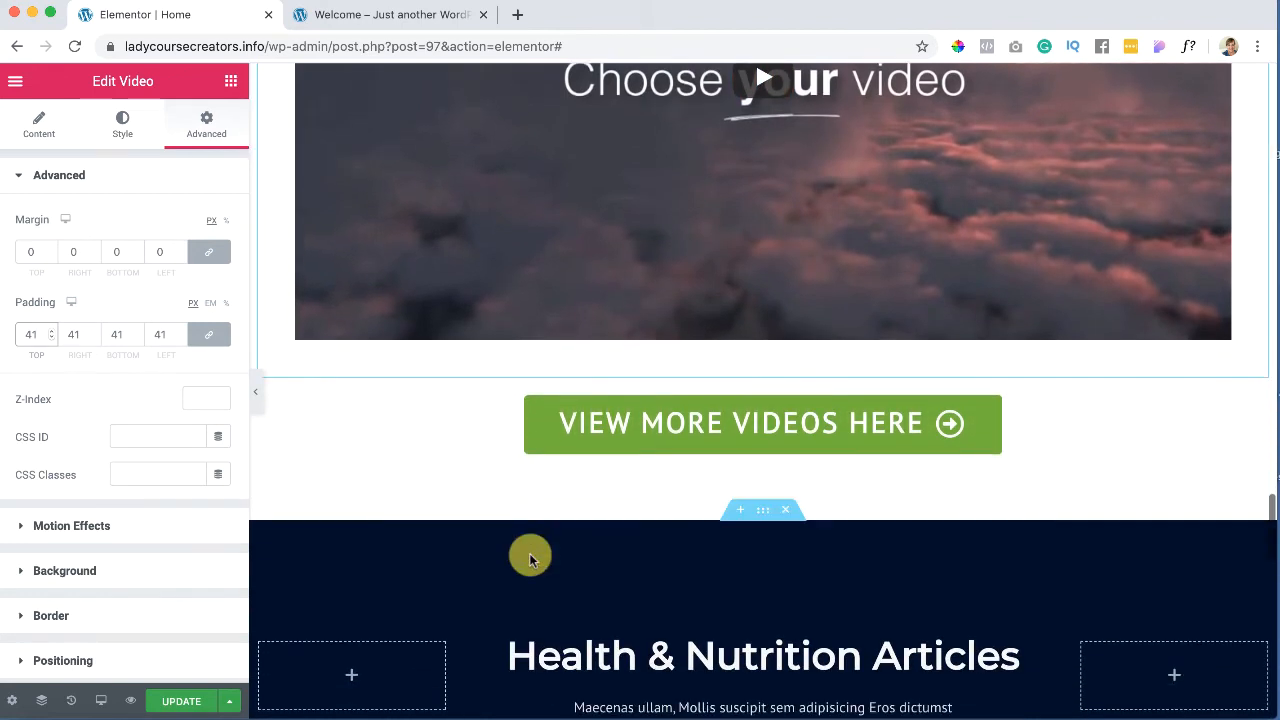
{"action": "scroll", "coordinate": [543, 509], "scroll_direction": "down", "scroll_amount": 3}
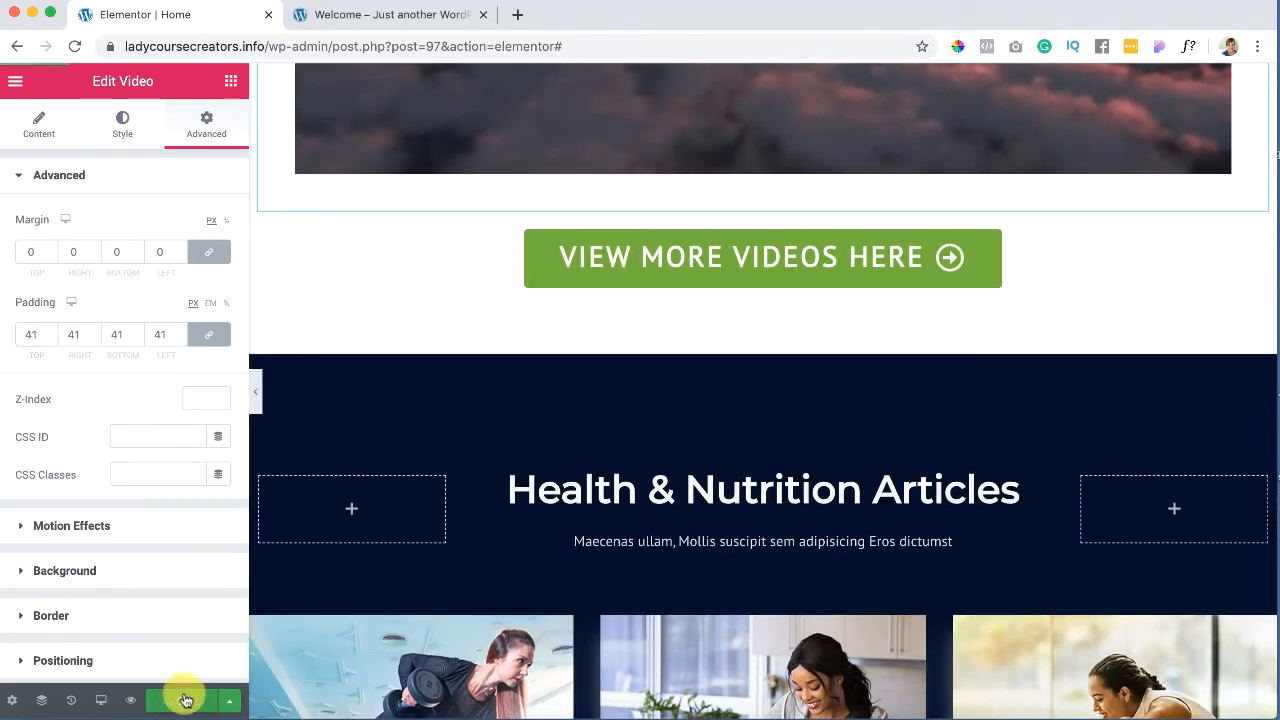
{"action": "left_click", "coordinate": [130, 700]}
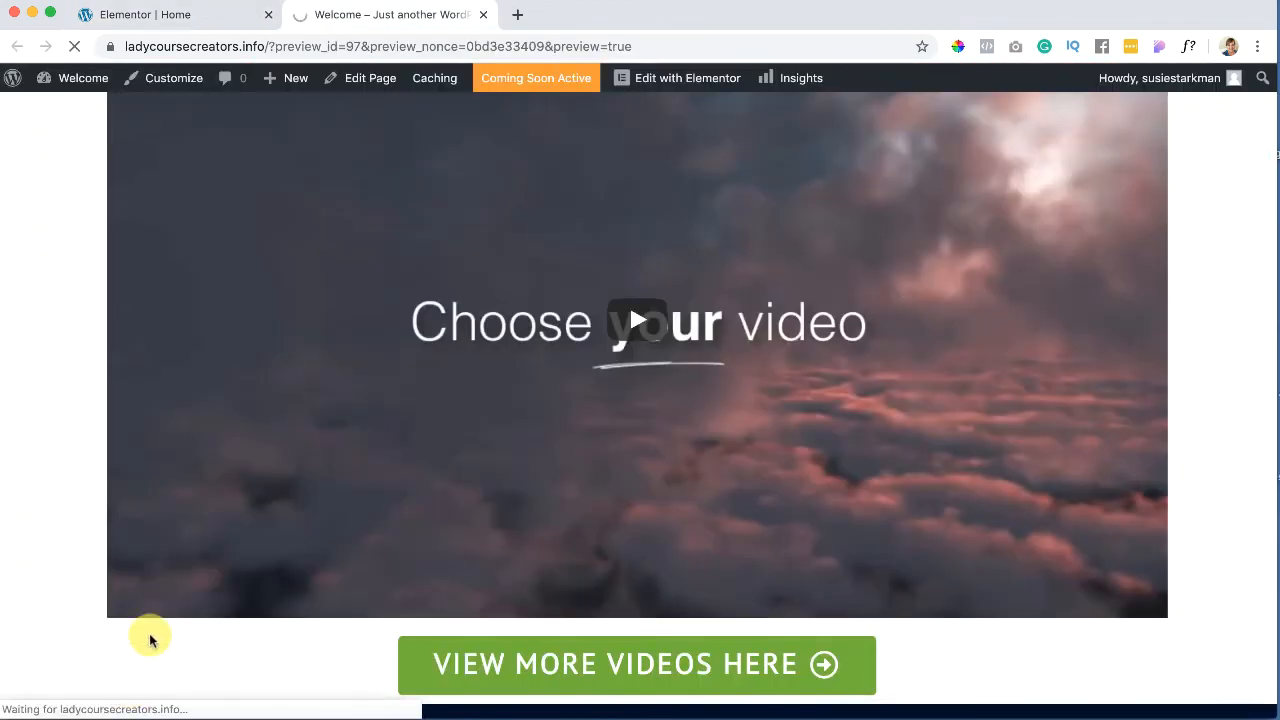
Step: Examine the previewed page, comparing the spacing around the heading, video and button with the gaps in the neighbouring sections
{"action": "scroll", "coordinate": [150, 640], "scroll_direction": "down", "scroll_amount": 4}
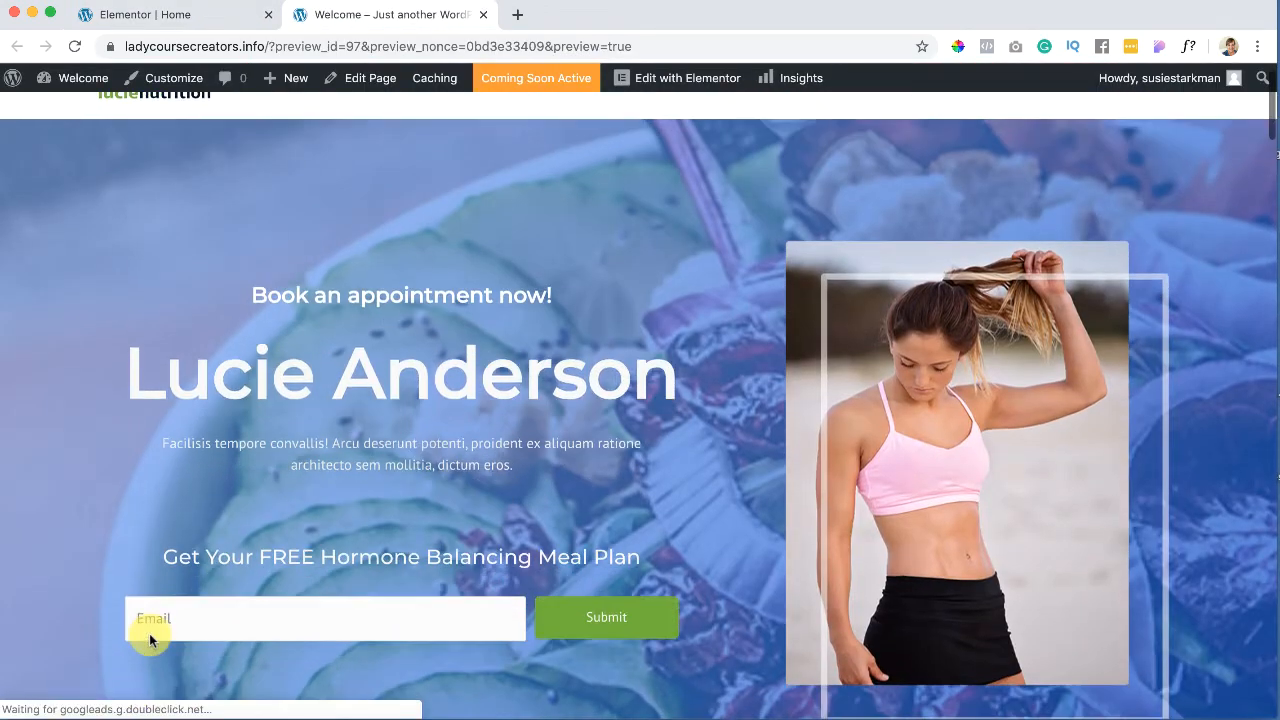
{"action": "scroll", "coordinate": [150, 640], "scroll_direction": "down", "scroll_amount": 7}
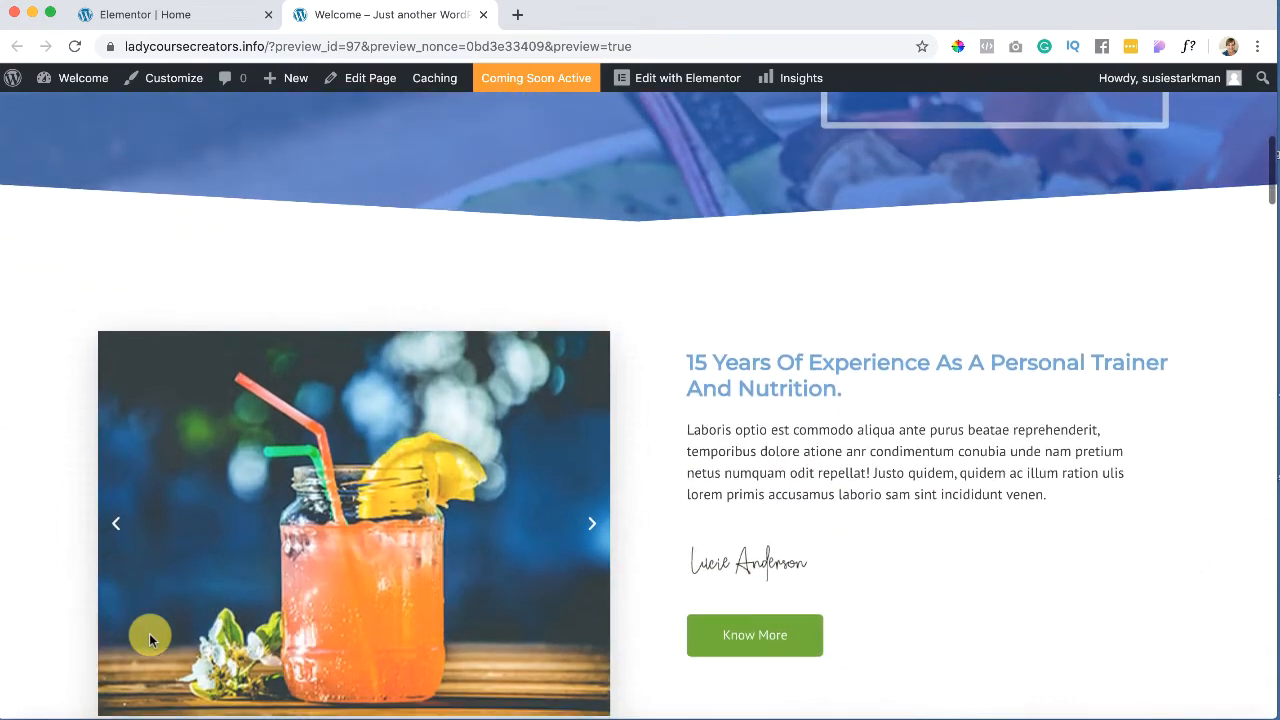
{"action": "scroll", "coordinate": [149, 640], "scroll_direction": "down", "scroll_amount": 9}
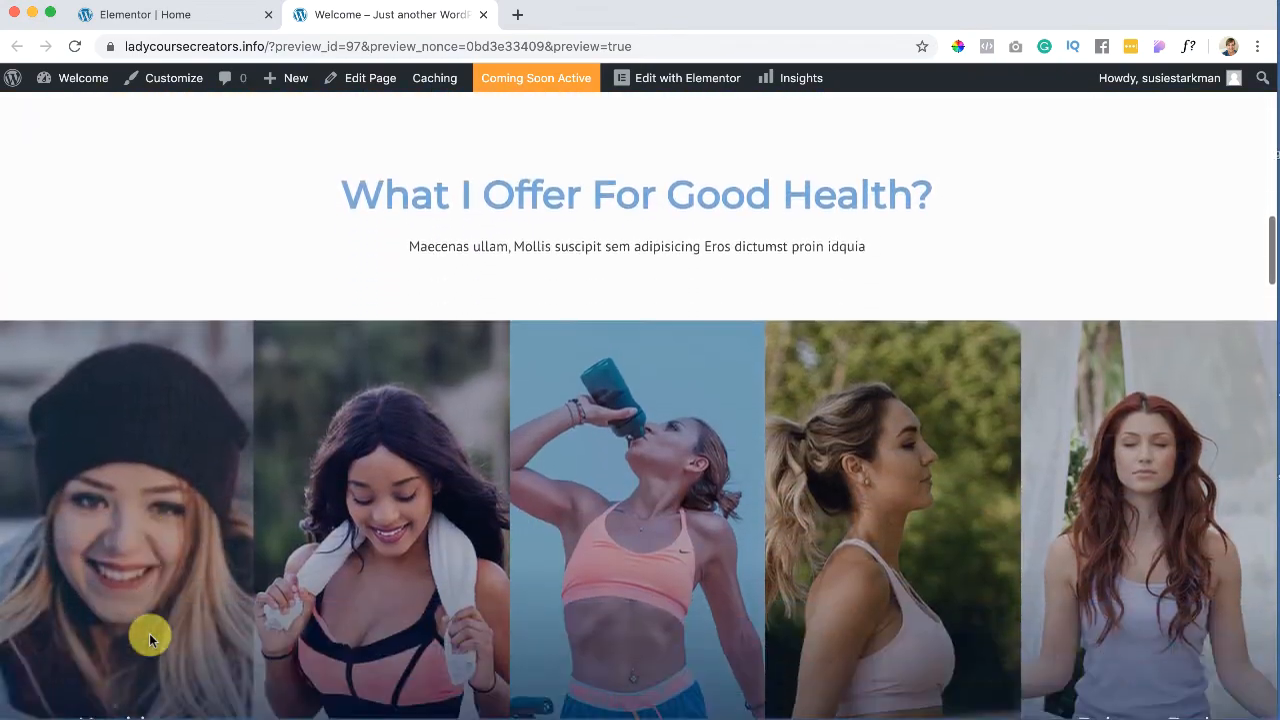
{"action": "scroll", "coordinate": [149, 640], "scroll_direction": "down", "scroll_amount": 10}
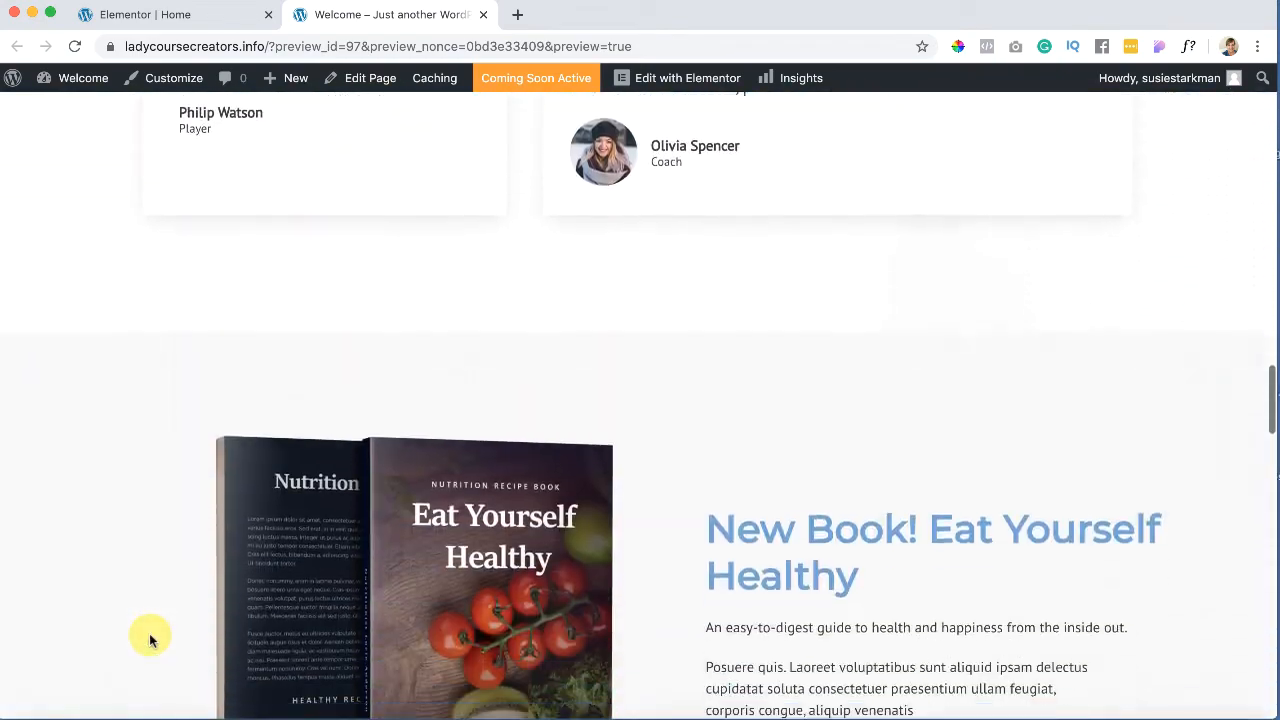
{"action": "scroll", "coordinate": [150, 638], "scroll_direction": "down", "scroll_amount": 3}
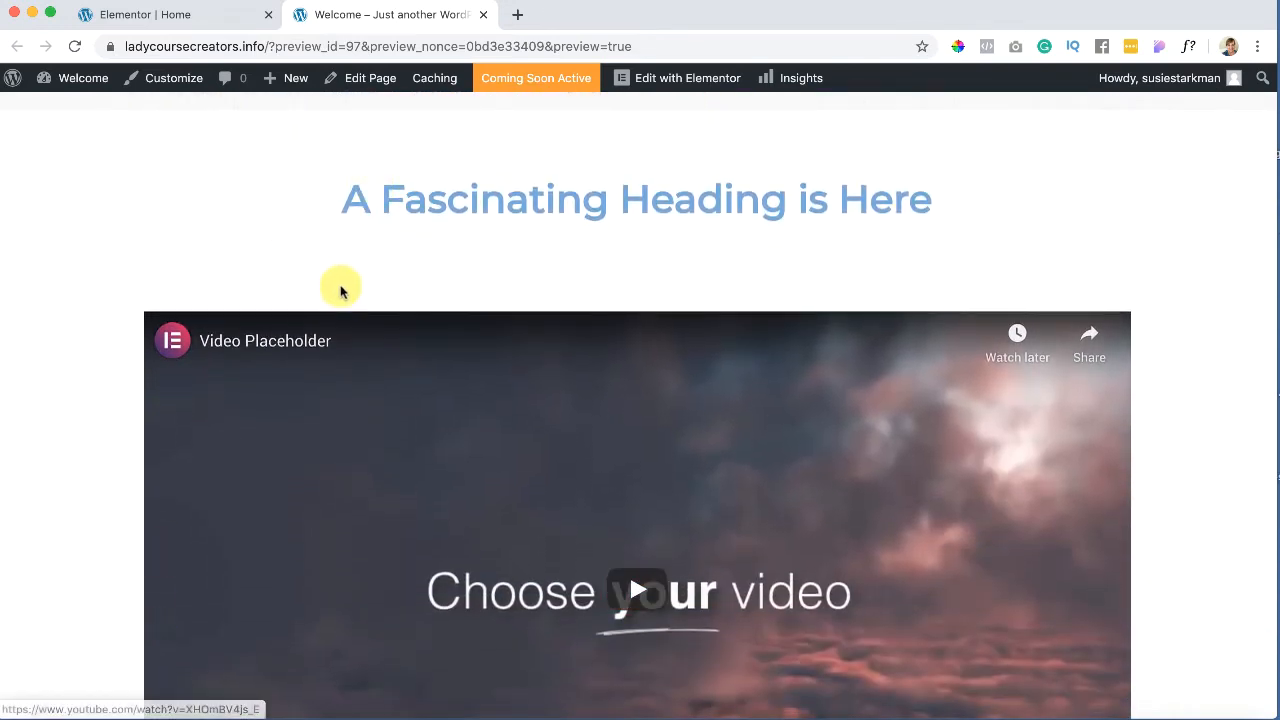
{"action": "scroll", "coordinate": [338, 290], "scroll_direction": "up", "scroll_amount": 1}
{"action": "scroll", "coordinate": [663, 280], "scroll_direction": "up", "scroll_amount": 3}
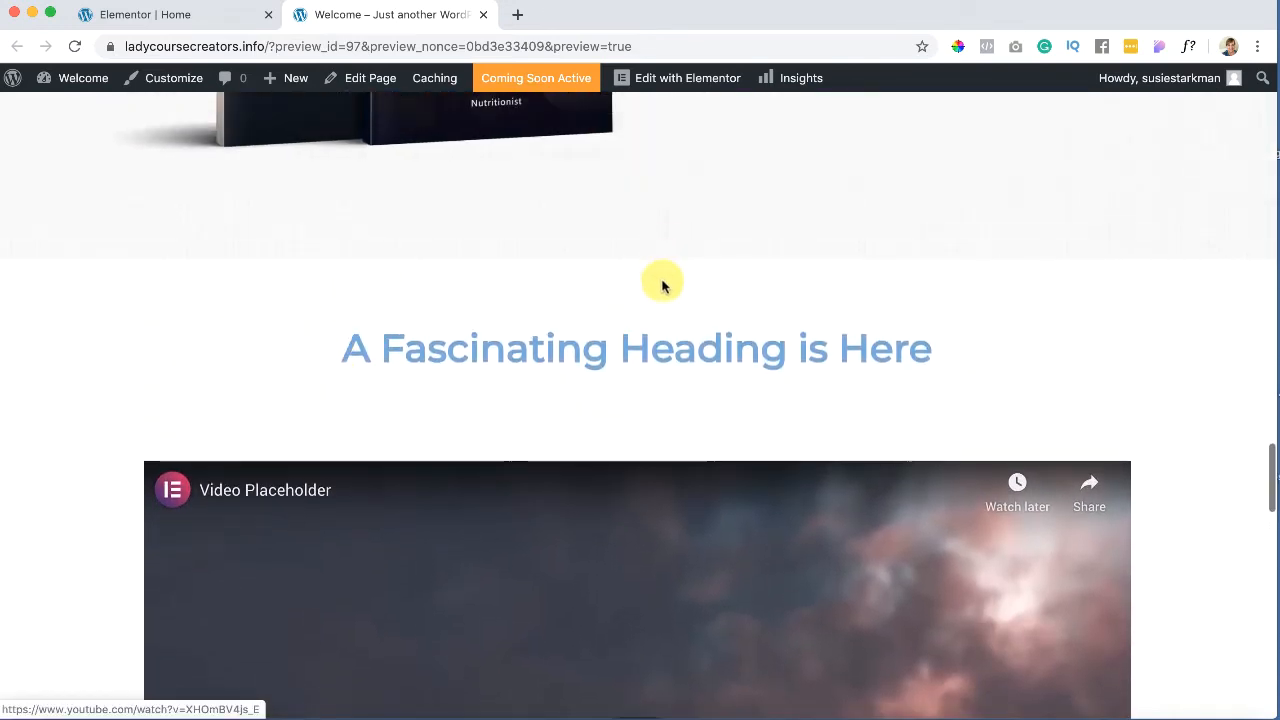
{"action": "scroll", "coordinate": [661, 306], "scroll_direction": "up", "scroll_amount": 5}
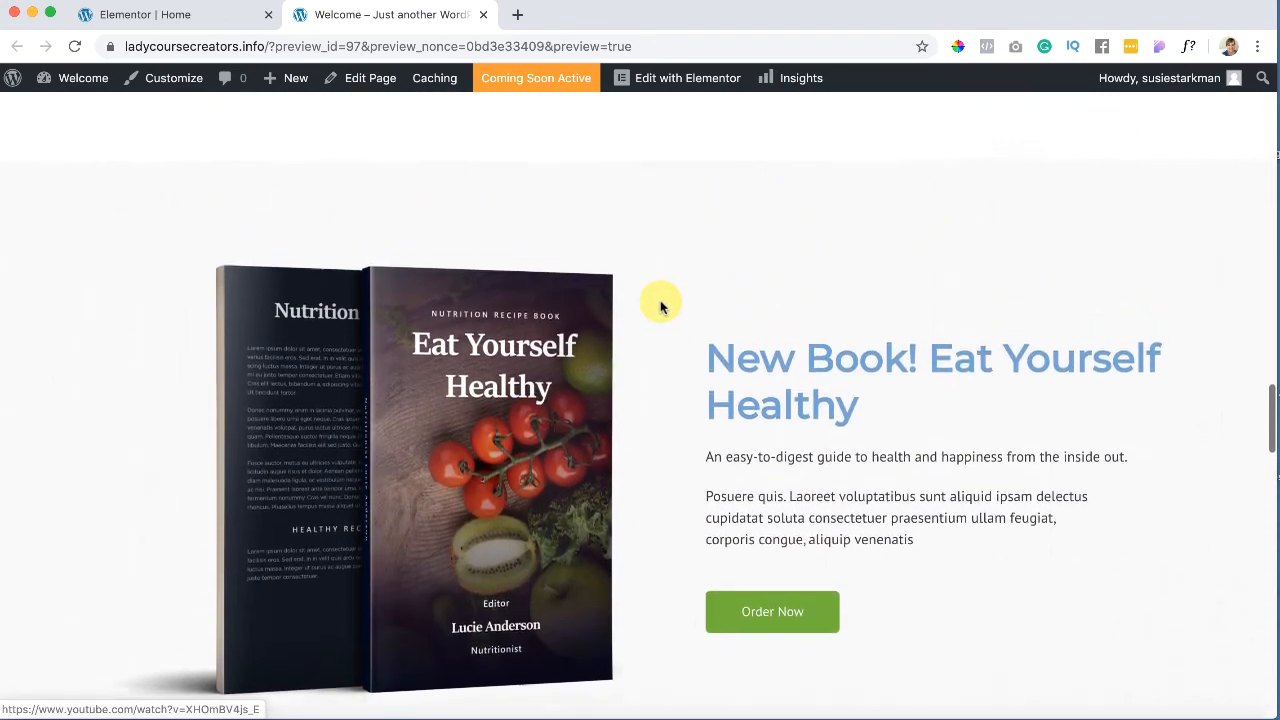
{"action": "scroll", "coordinate": [660, 305], "scroll_direction": "down", "scroll_amount": 3}
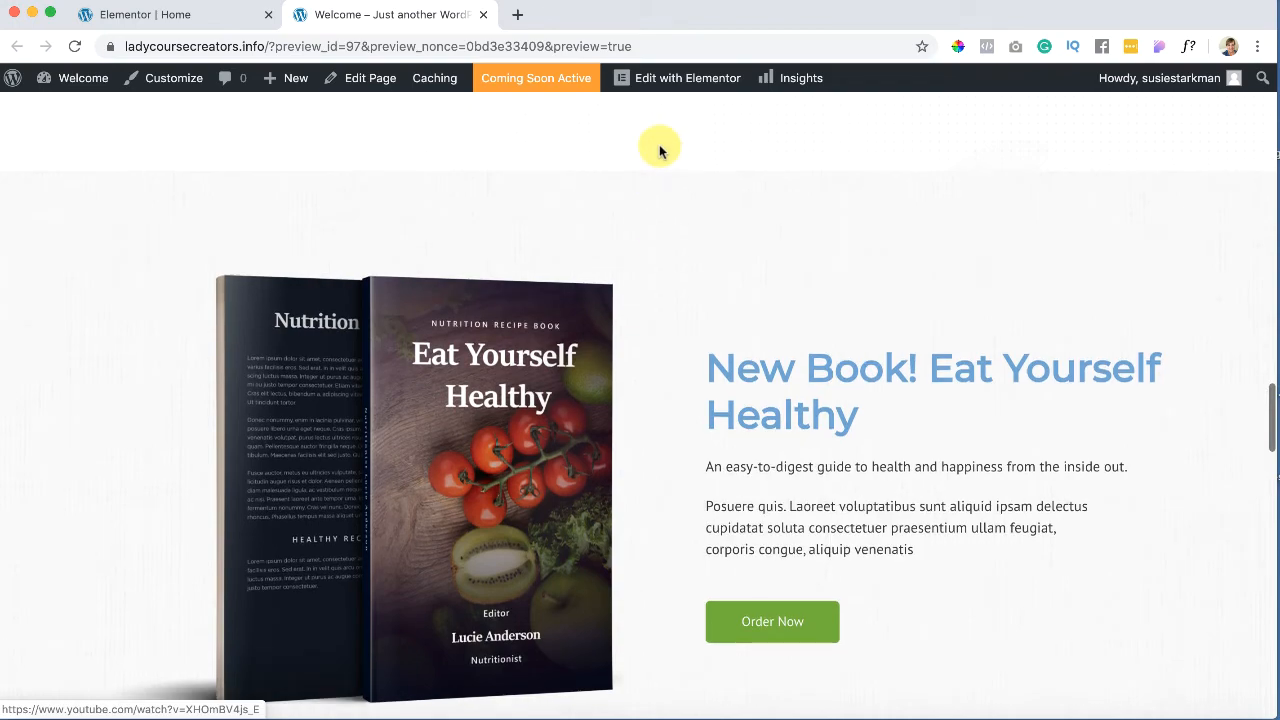
{"action": "scroll", "coordinate": [663, 145], "scroll_direction": "up", "scroll_amount": 2}
{"action": "scroll", "coordinate": [605, 350], "scroll_direction": "up", "scroll_amount": 1}
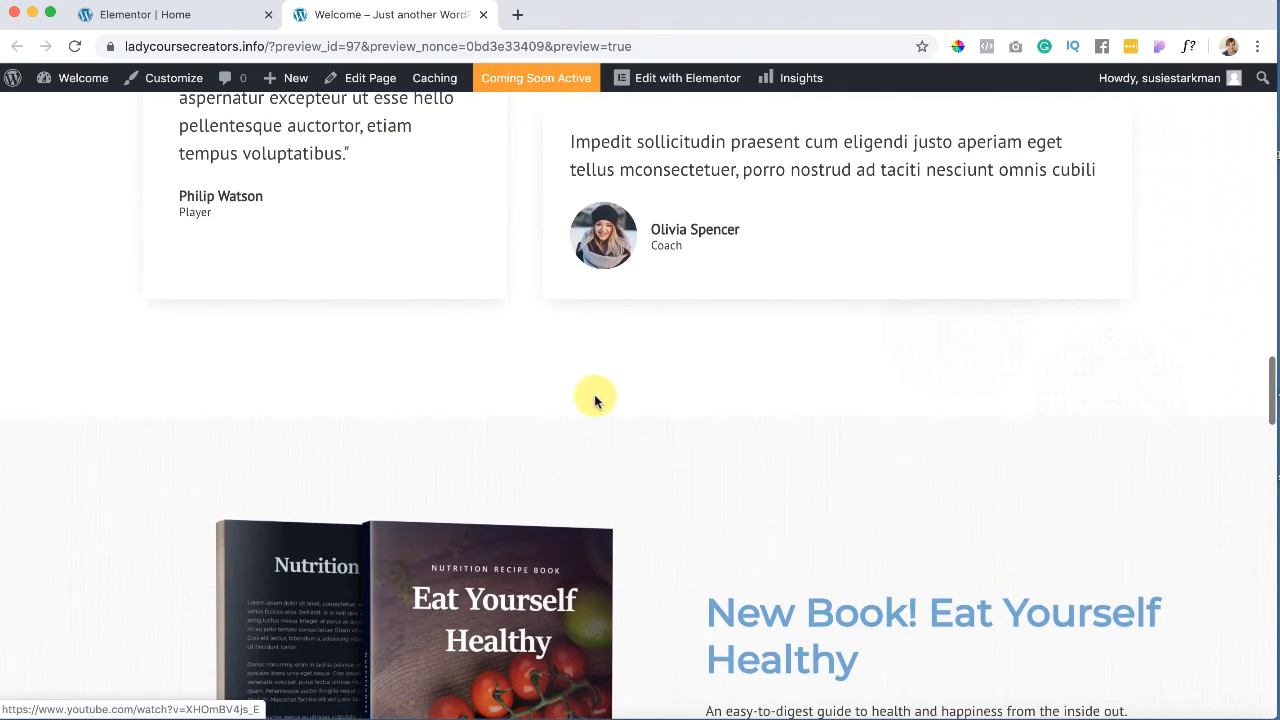
{"action": "scroll", "coordinate": [603, 486], "scroll_direction": "down", "scroll_amount": 2}
{"action": "scroll", "coordinate": [602, 485], "scroll_direction": "down", "scroll_amount": 7}
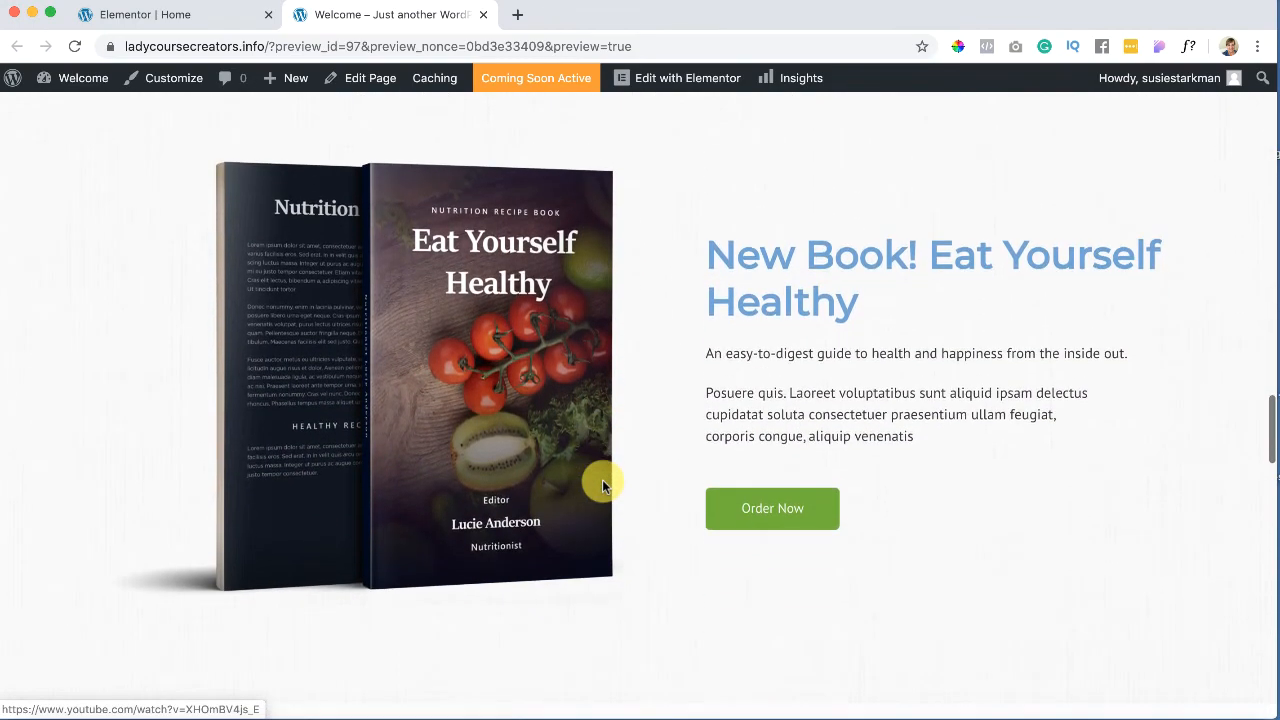
{"action": "scroll", "coordinate": [600, 245], "scroll_direction": "up", "scroll_amount": 1}
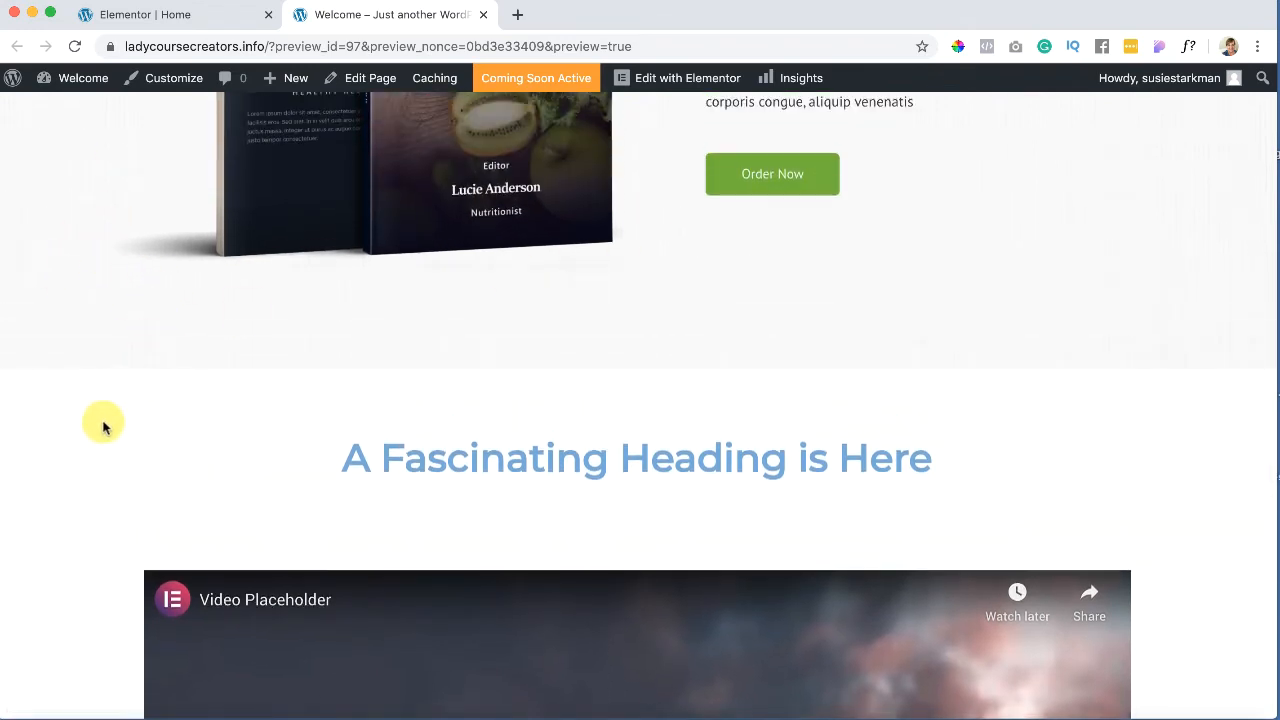
{"action": "scroll", "coordinate": [103, 427], "scroll_direction": "down", "scroll_amount": 5}
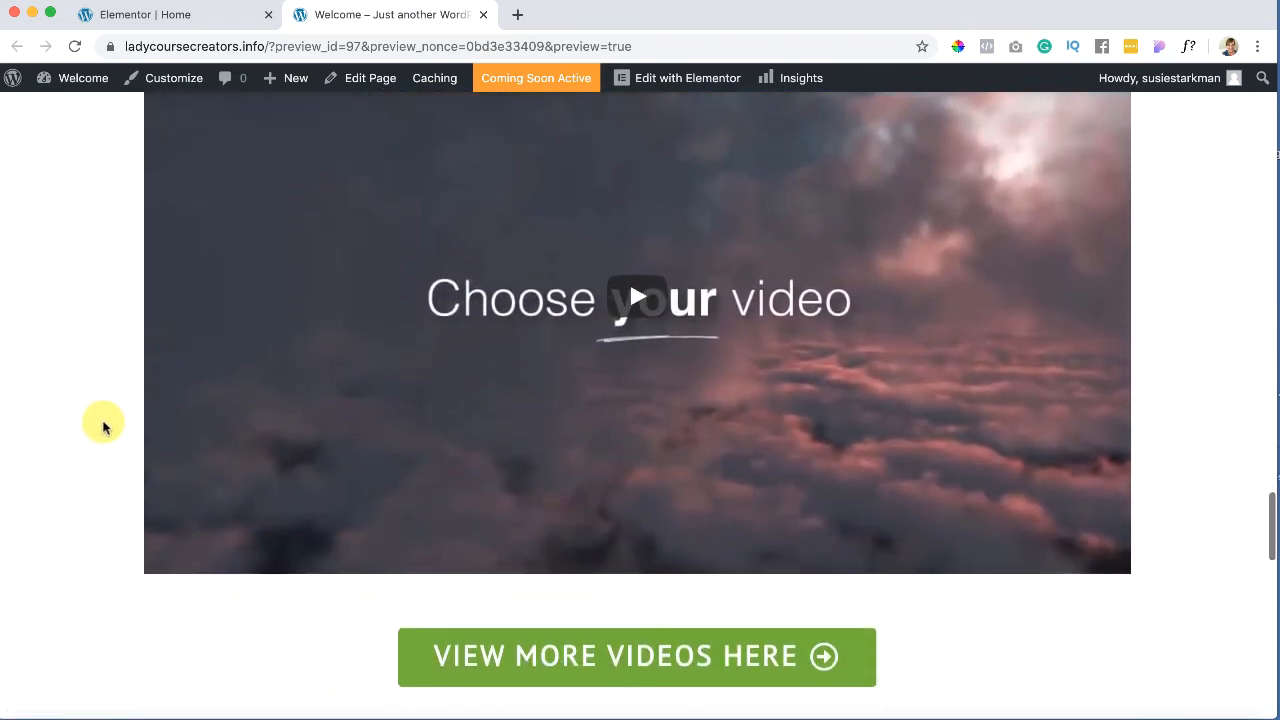
{"action": "scroll", "coordinate": [103, 427], "scroll_direction": "down", "scroll_amount": 3}
{"action": "scroll", "coordinate": [114, 566], "scroll_direction": "up", "scroll_amount": 3}
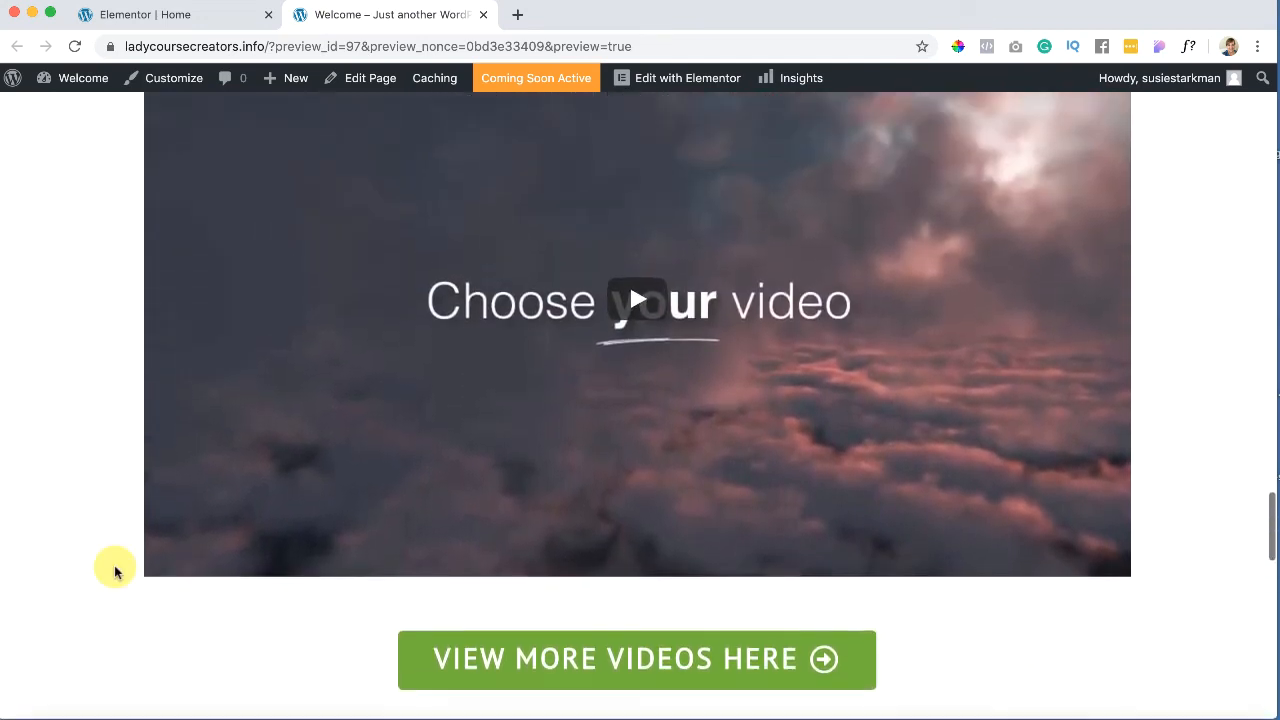
Step: Return from the preview to the Elementor editor and open the gallery of the image carousel beside the "15 Years Of Experience" text
{"action": "scroll", "coordinate": [114, 571], "scroll_direction": "up", "scroll_amount": 3}
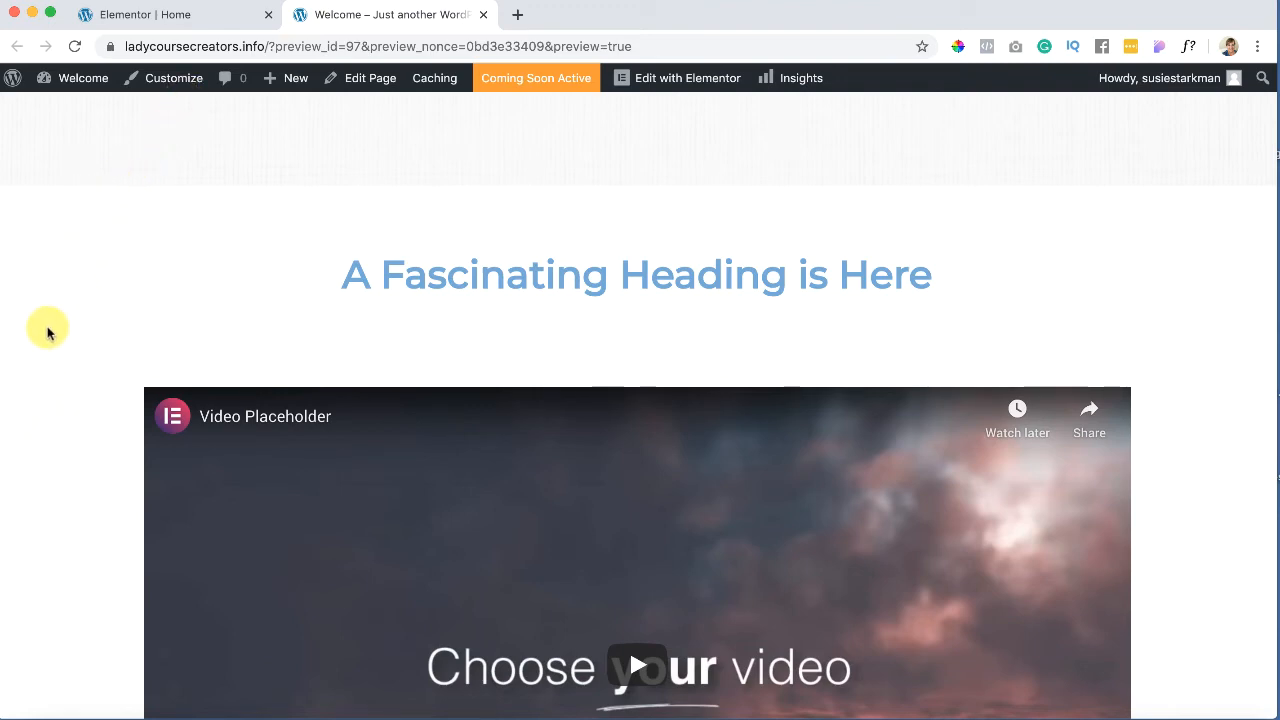
{"action": "scroll", "coordinate": [43, 329], "scroll_direction": "up", "scroll_amount": 5}
{"action": "scroll", "coordinate": [46, 332], "scroll_direction": "up", "scroll_amount": 2}
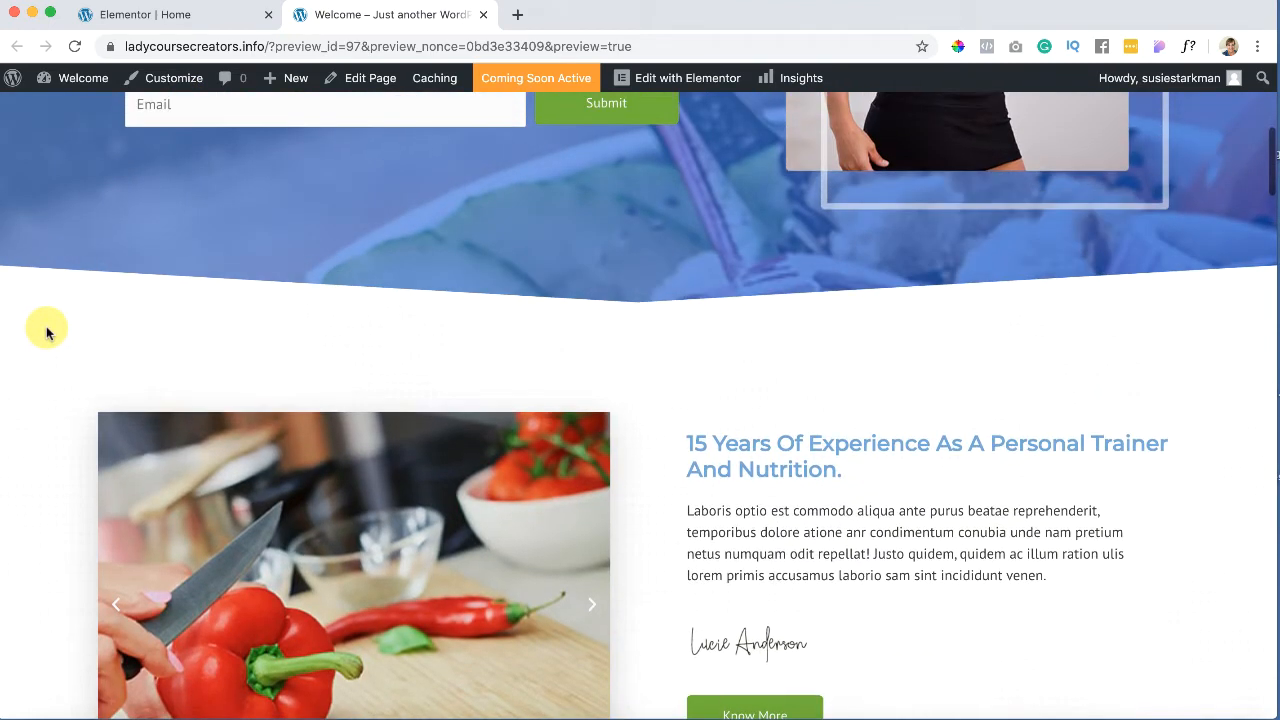
{"action": "scroll", "coordinate": [46, 332], "scroll_direction": "down", "scroll_amount": 1}
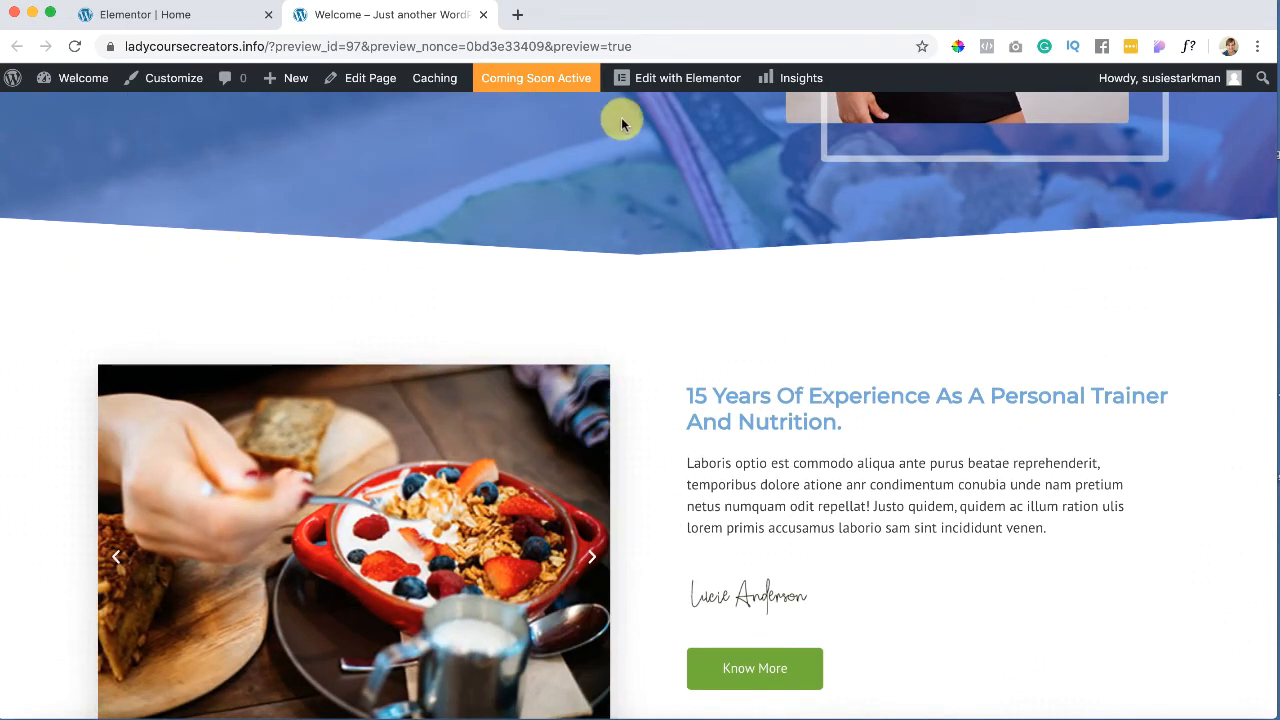
{"action": "mouse_move", "coordinate": [685, 82]}
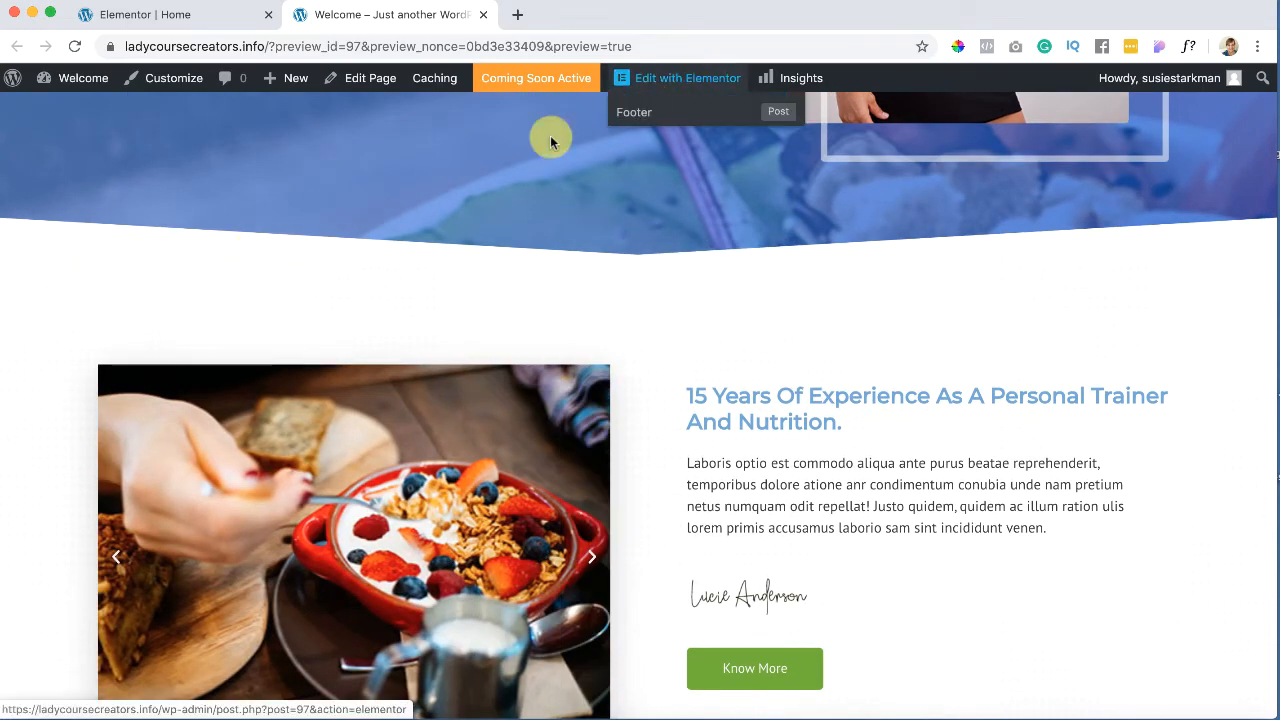
{"action": "left_click", "coordinate": [206, 15]}
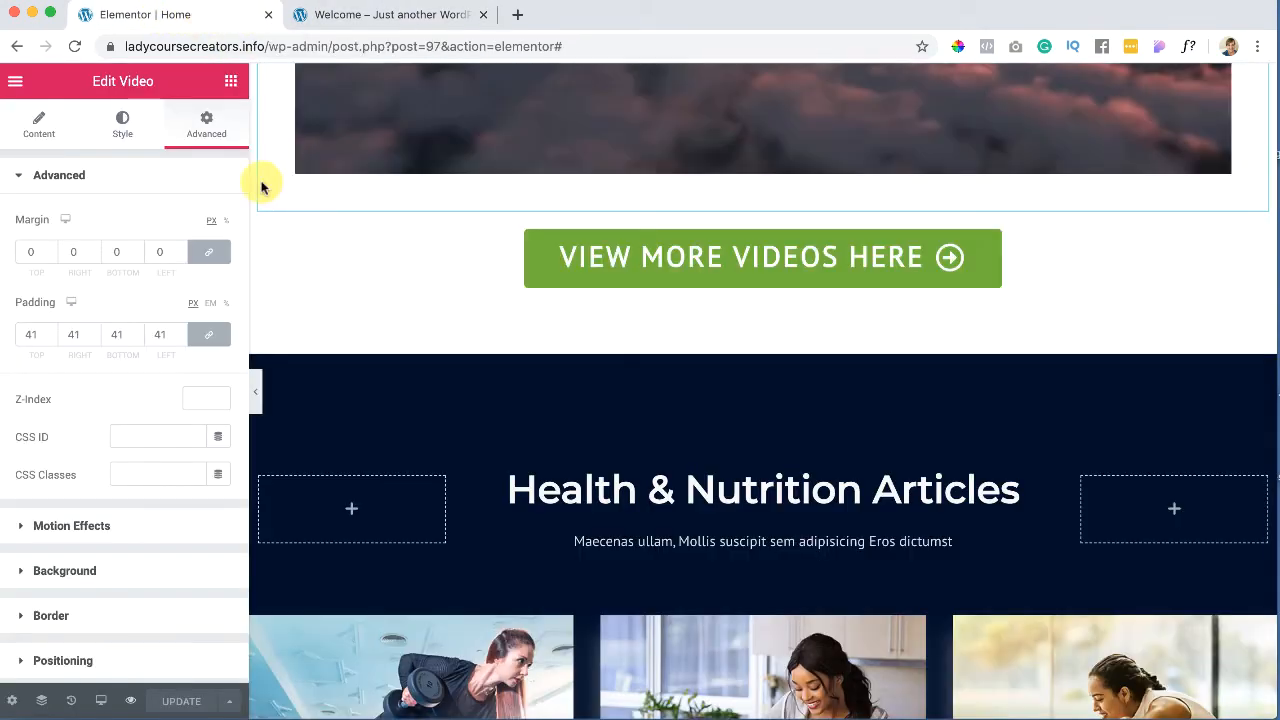
{"action": "scroll", "coordinate": [337, 429], "scroll_direction": "up", "scroll_amount": 8}
{"action": "scroll", "coordinate": [339, 428], "scroll_direction": "up", "scroll_amount": 15}
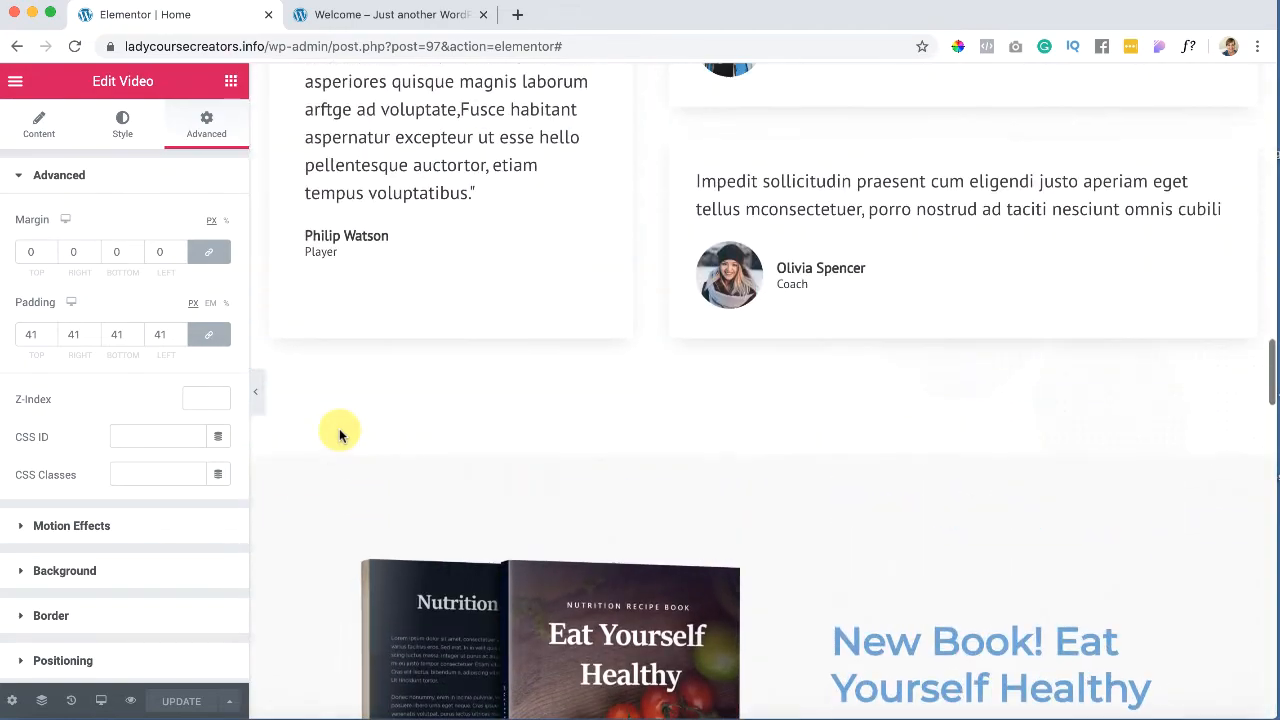
{"action": "scroll", "coordinate": [339, 433], "scroll_direction": "up", "scroll_amount": 15}
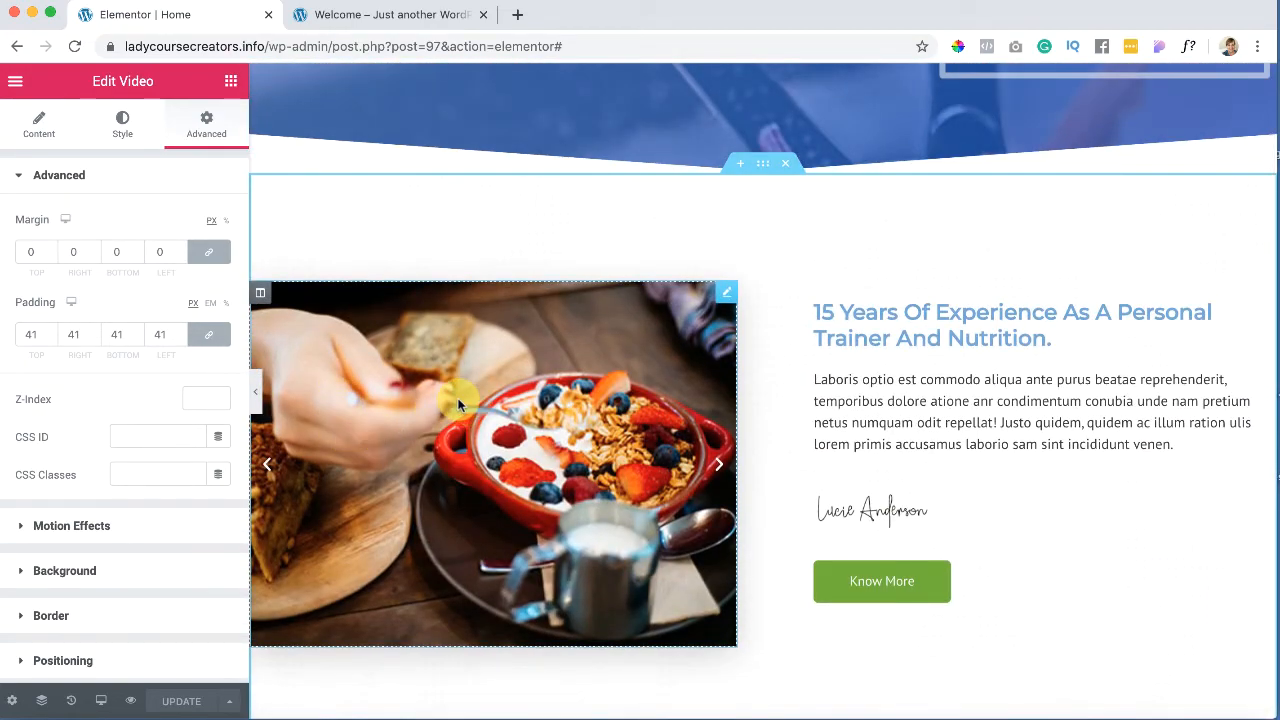
{"action": "left_click", "coordinate": [458, 404]}
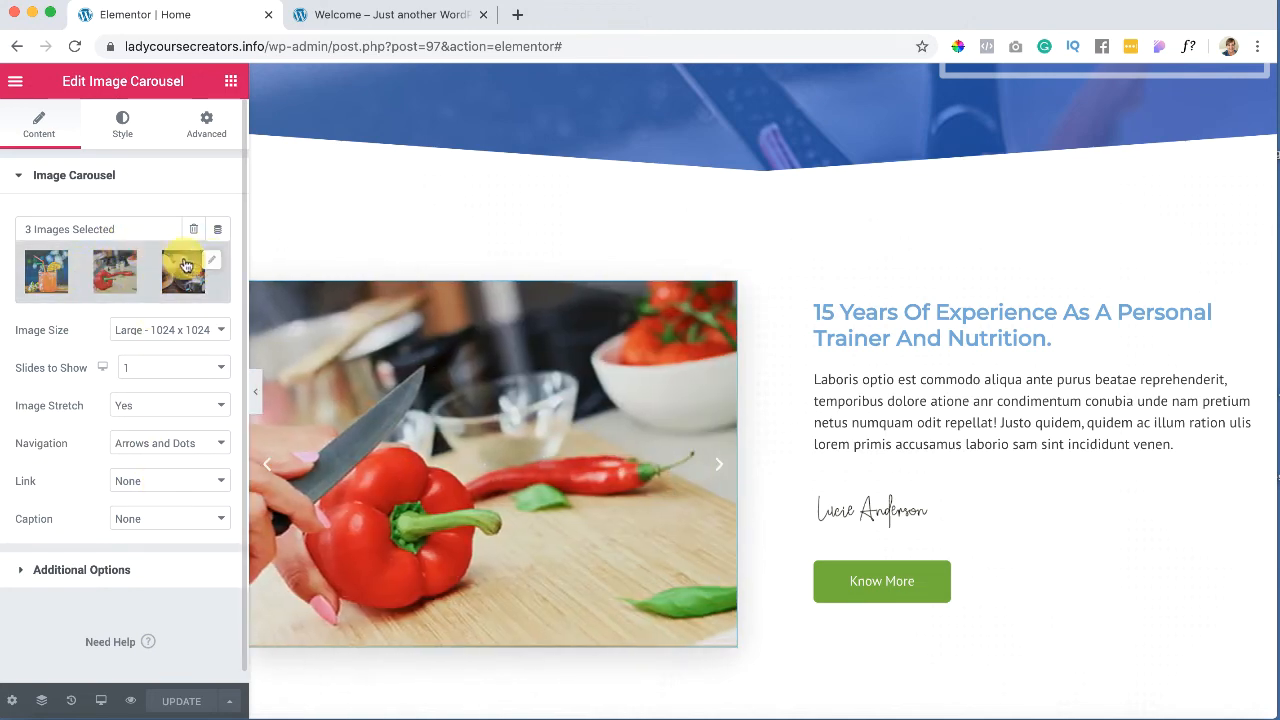
{"action": "left_click", "coordinate": [213, 264]}
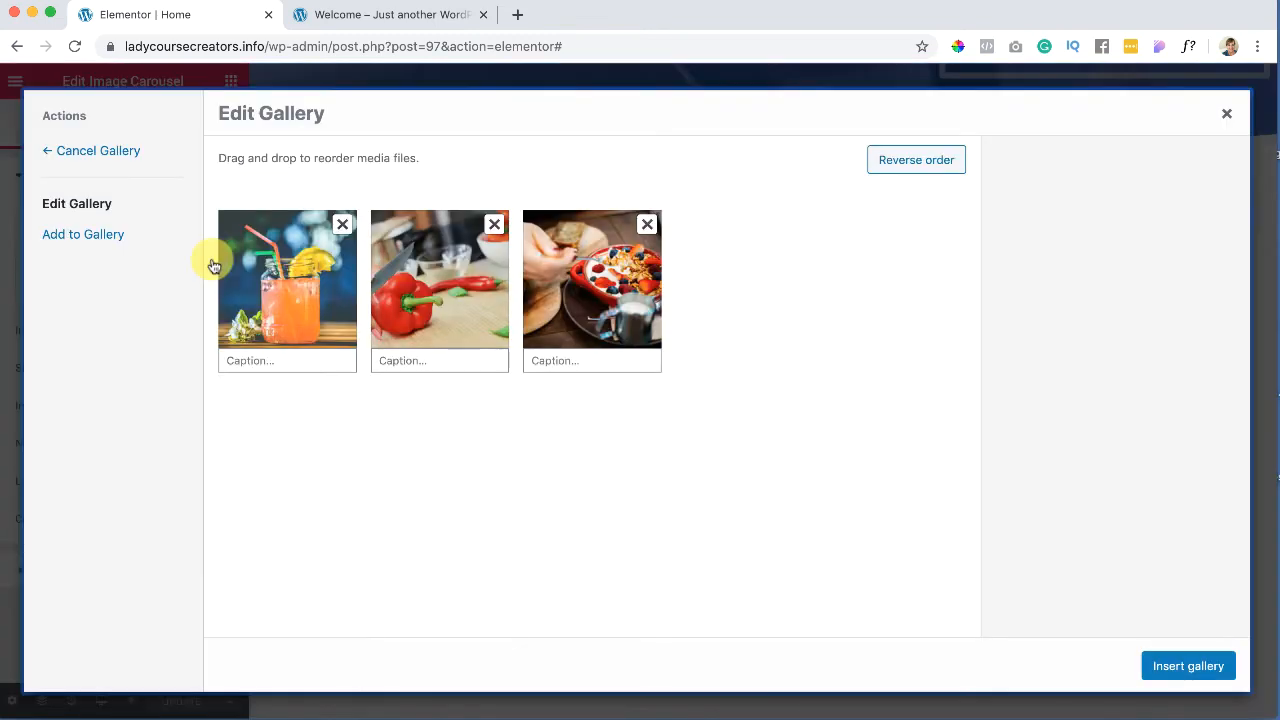
Step: Add the green smoothie image, image-04 and image-03 from the media library to the carousel's gallery
{"action": "left_click", "coordinate": [84, 205]}
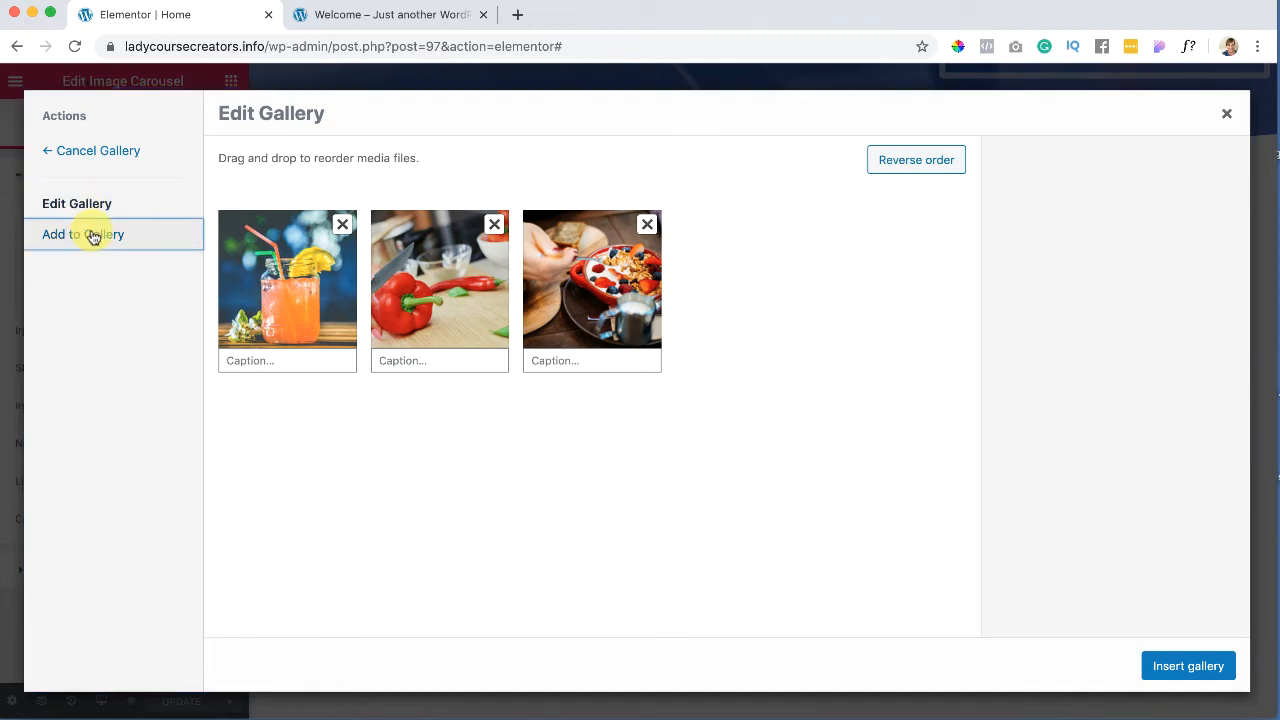
{"action": "left_click", "coordinate": [90, 235]}
{"action": "scroll", "coordinate": [605, 465], "scroll_direction": "down", "scroll_amount": 5}
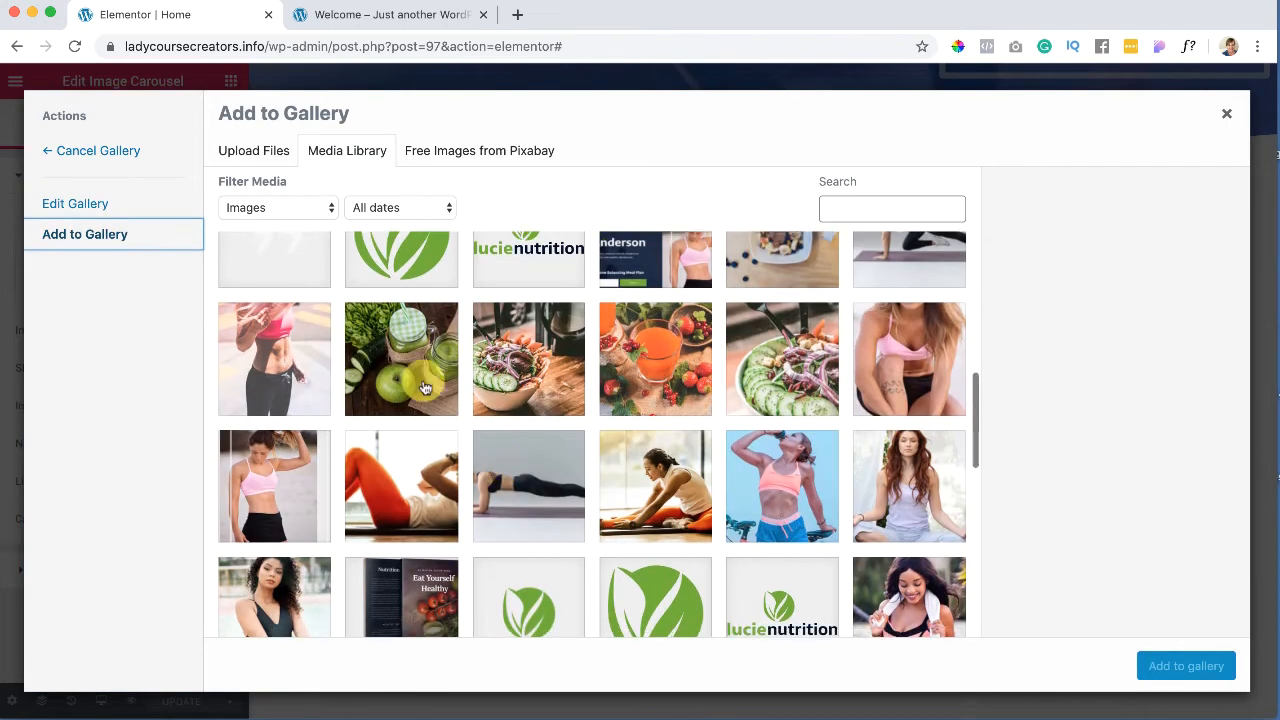
{"action": "scroll", "coordinate": [605, 468], "scroll_direction": "down", "scroll_amount": 5}
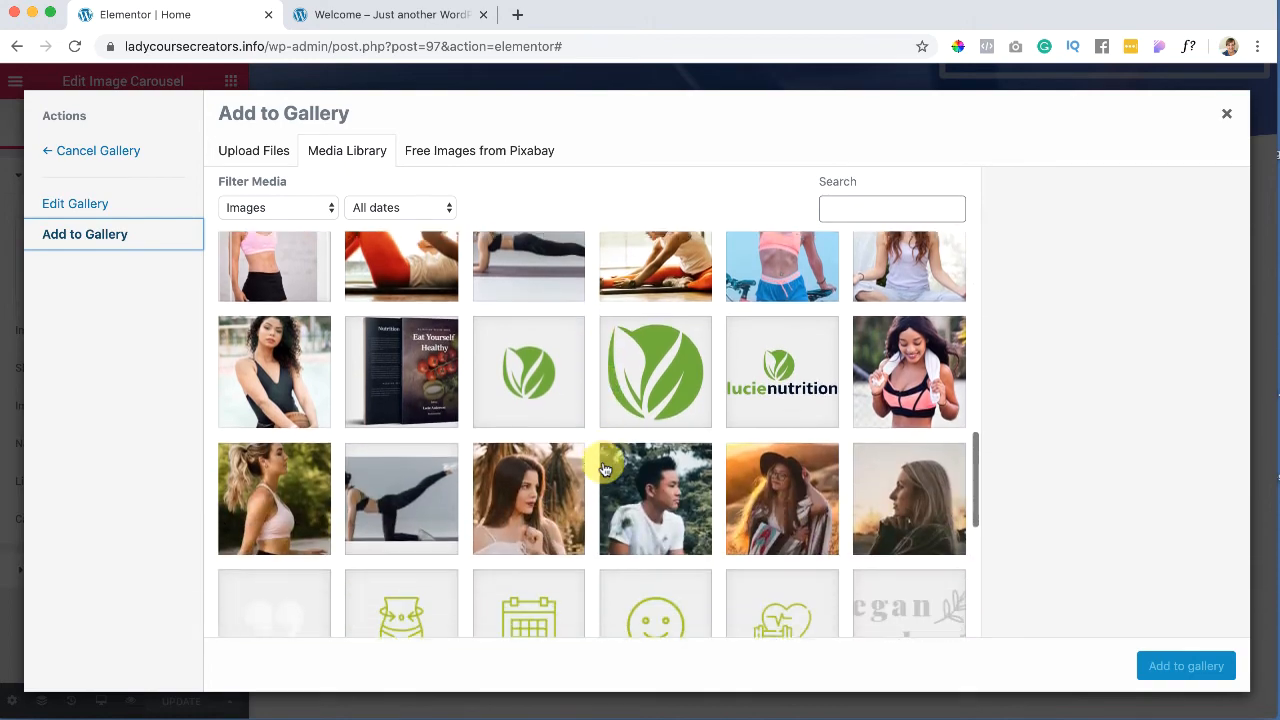
{"action": "scroll", "coordinate": [605, 468], "scroll_direction": "up", "scroll_amount": 3}
{"action": "scroll", "coordinate": [605, 468], "scroll_direction": "up", "scroll_amount": 5}
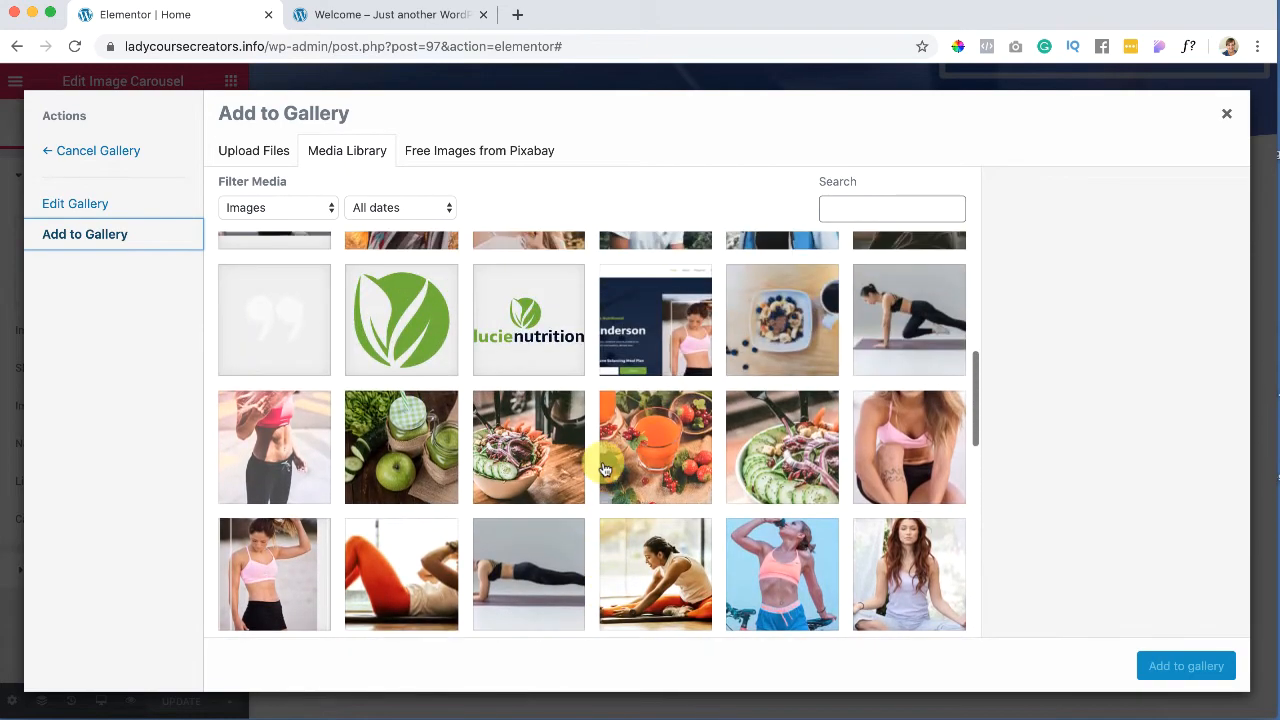
{"action": "left_click", "coordinate": [392, 467]}
{"action": "left_click", "coordinate": [506, 452]}
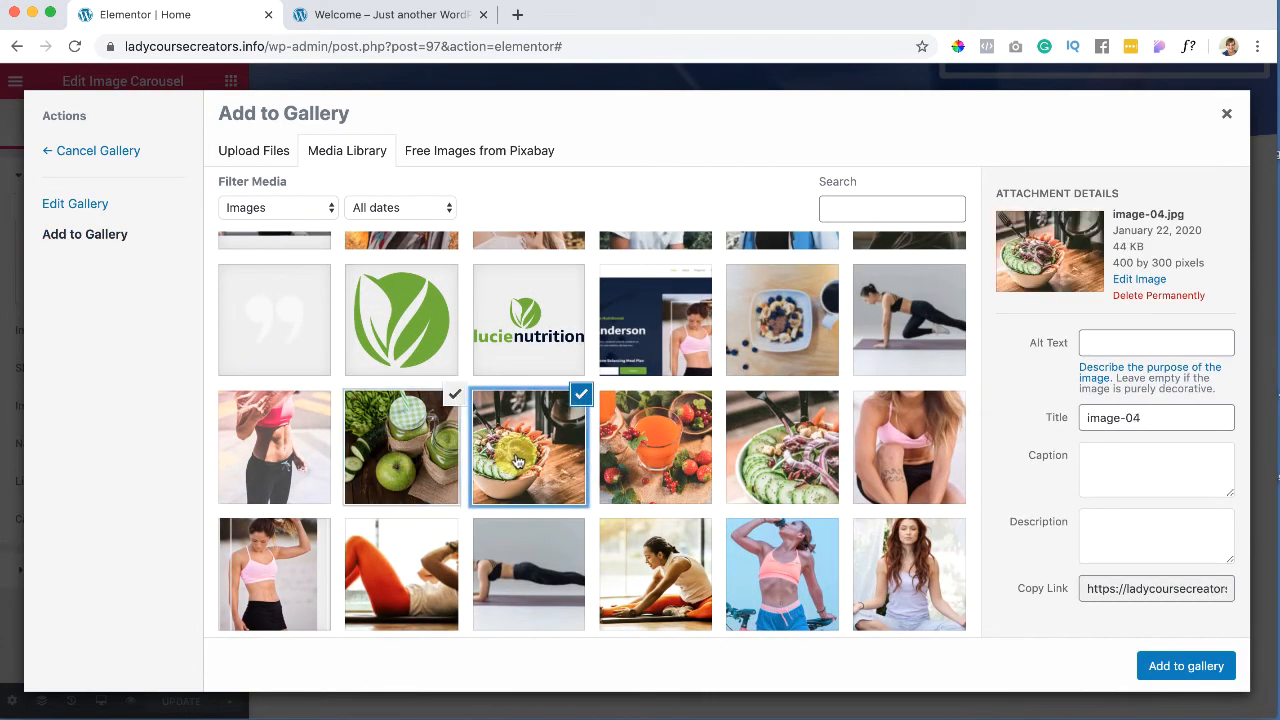
{"action": "left_click", "coordinate": [630, 455]}
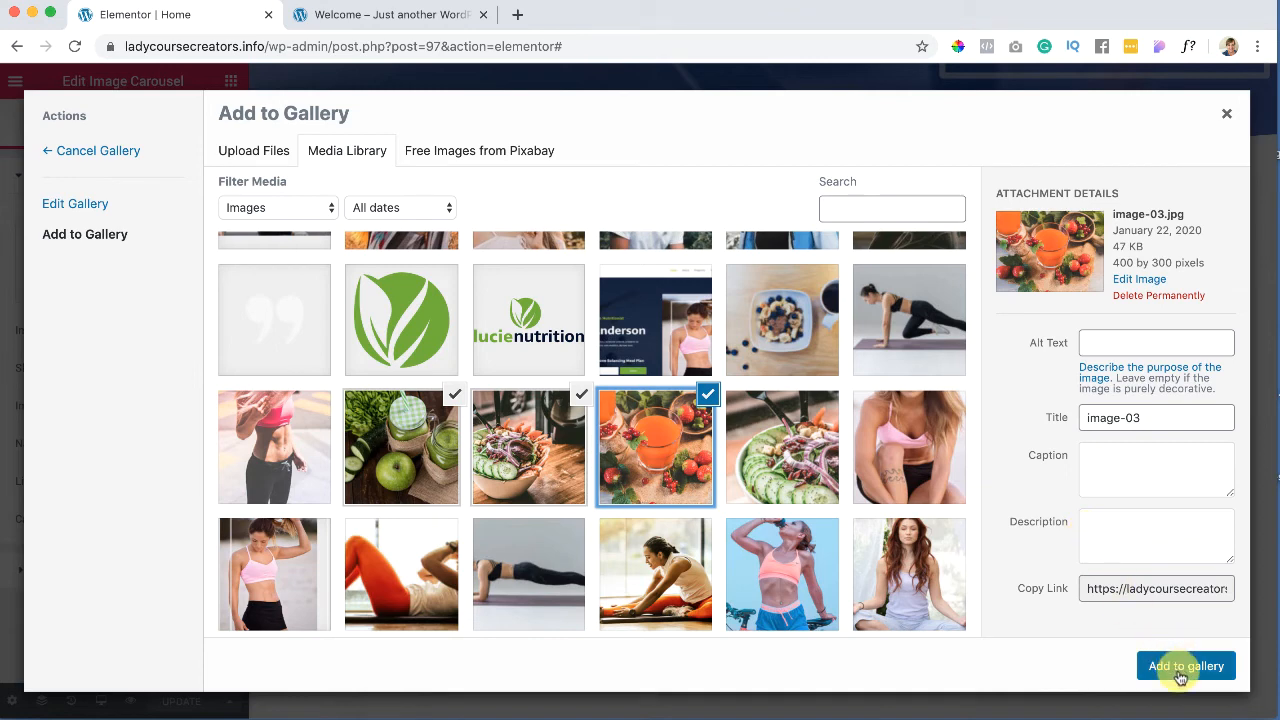
{"action": "left_click", "coordinate": [257, 152]}
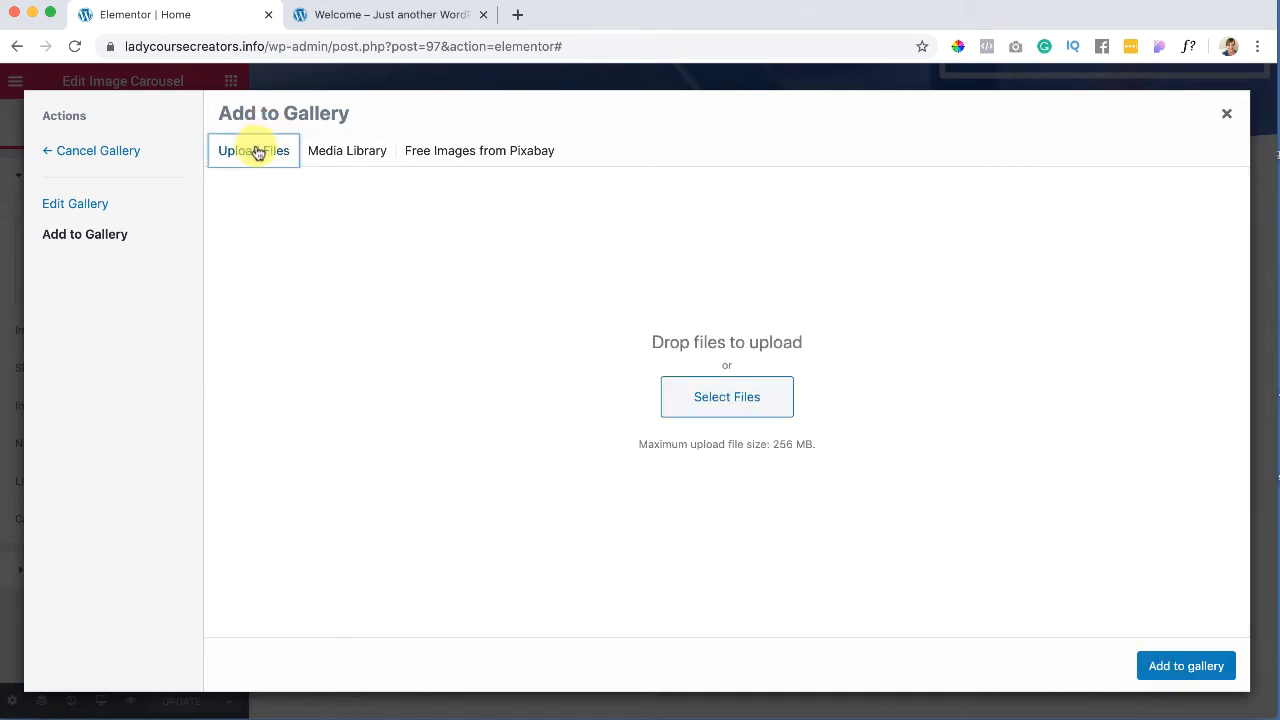
{"action": "left_click", "coordinate": [347, 155]}
{"action": "left_click", "coordinate": [1176, 670]}
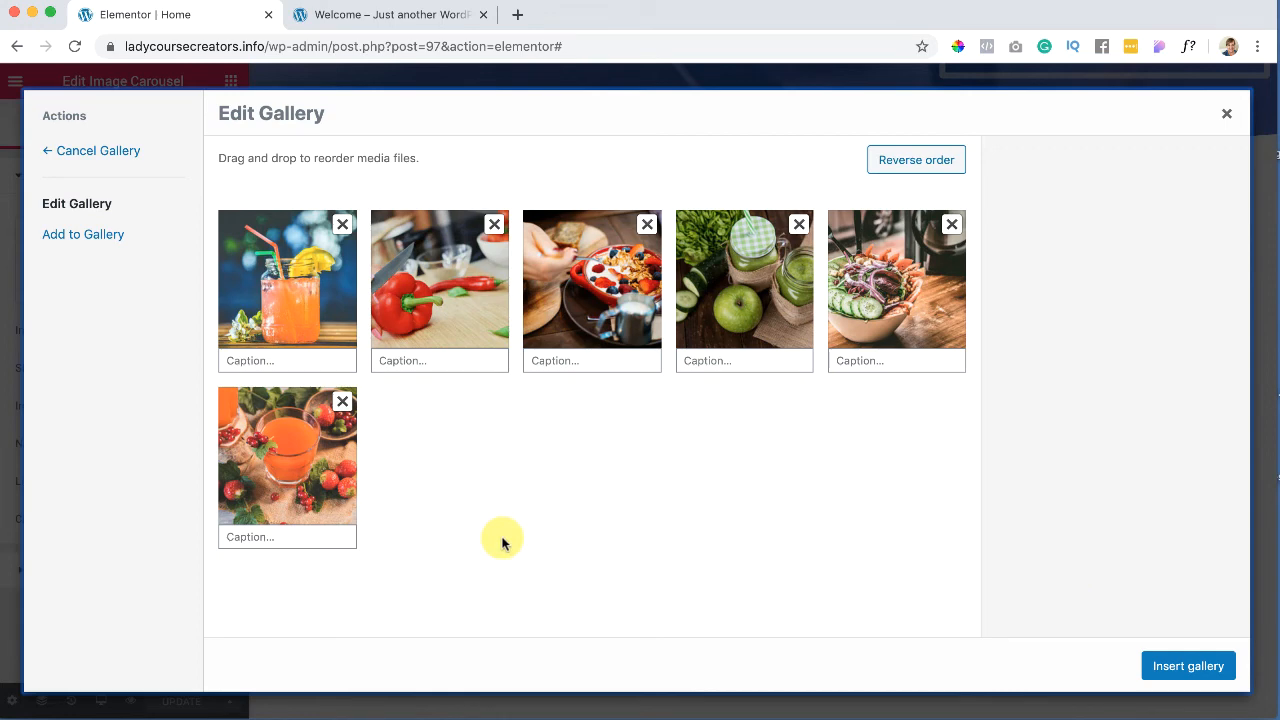
Step: Remove the three original images from the gallery, insert it into the carousel, and check the new slides
{"action": "left_click", "coordinate": [647, 226]}
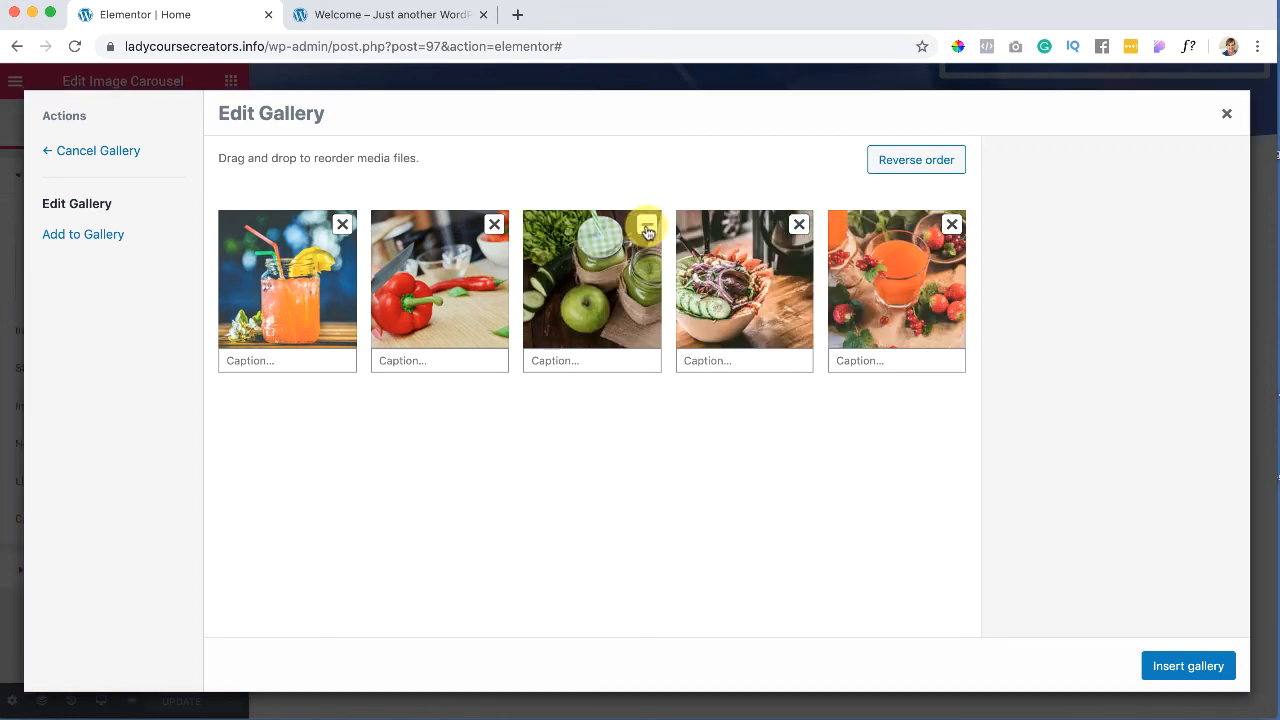
{"action": "left_click", "coordinate": [494, 225]}
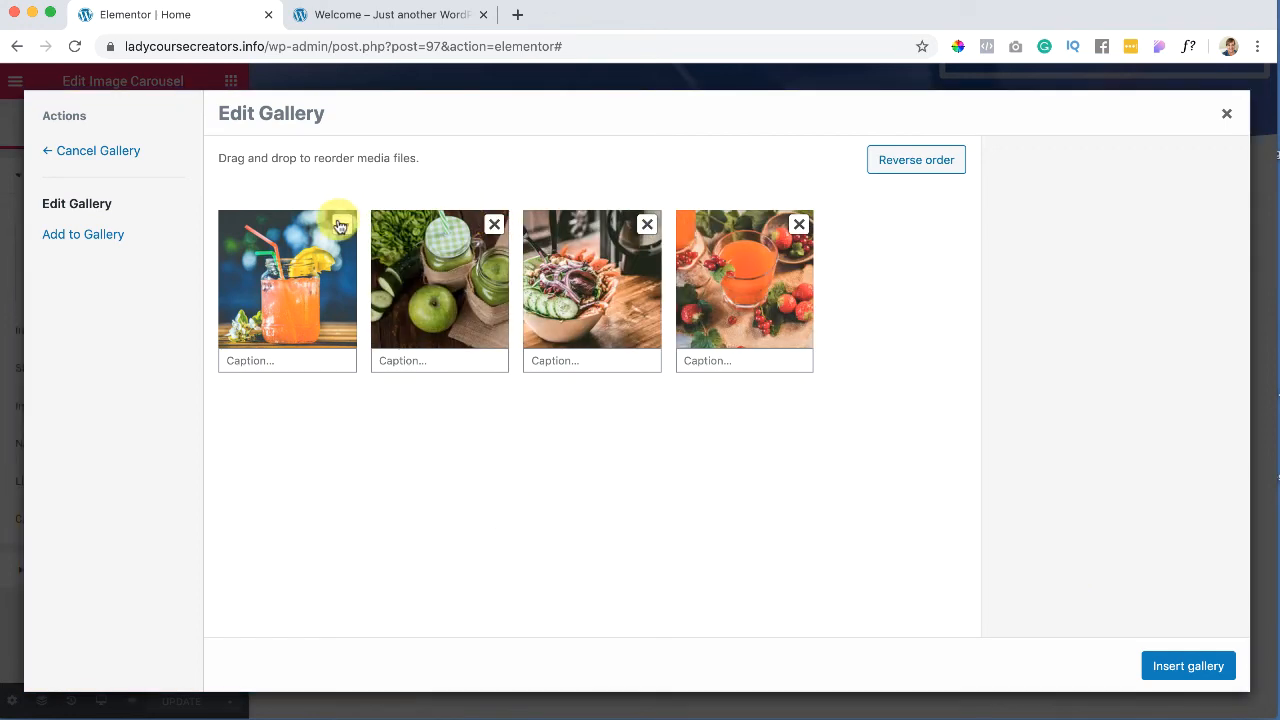
{"action": "left_click", "coordinate": [341, 225]}
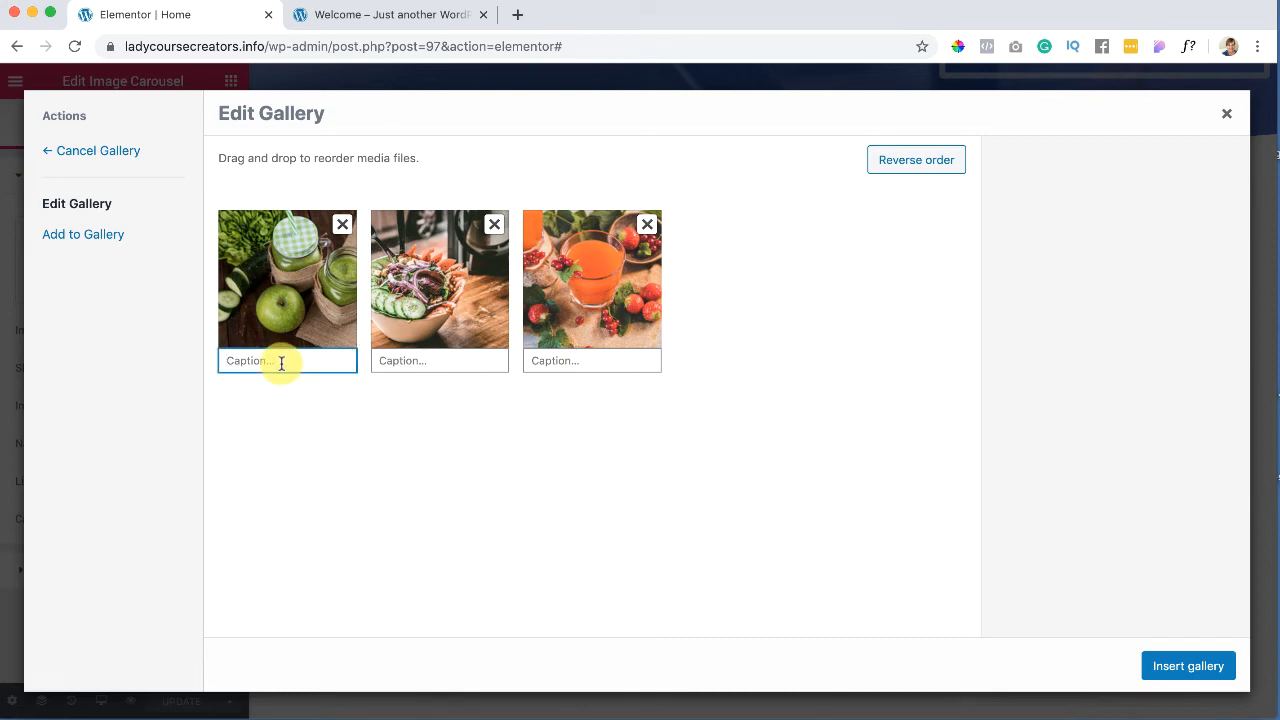
{"action": "left_click", "coordinate": [1181, 667]}
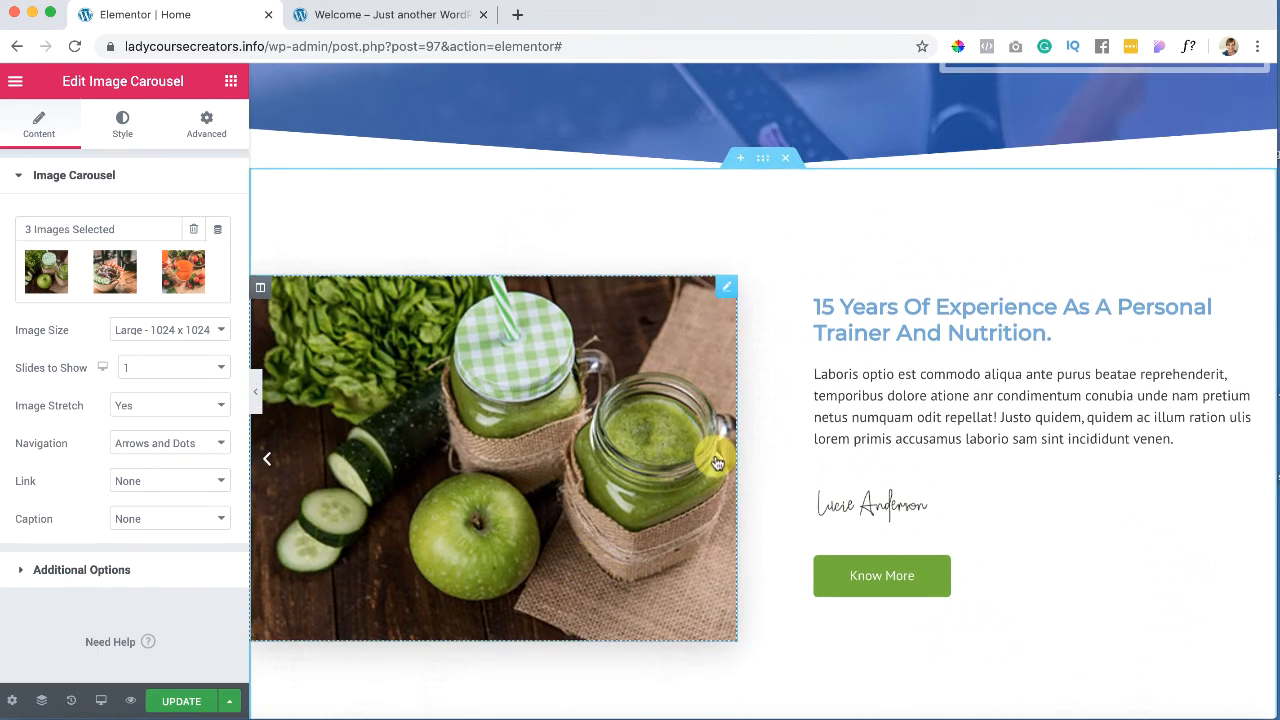
{"action": "left_click", "coordinate": [719, 461]}
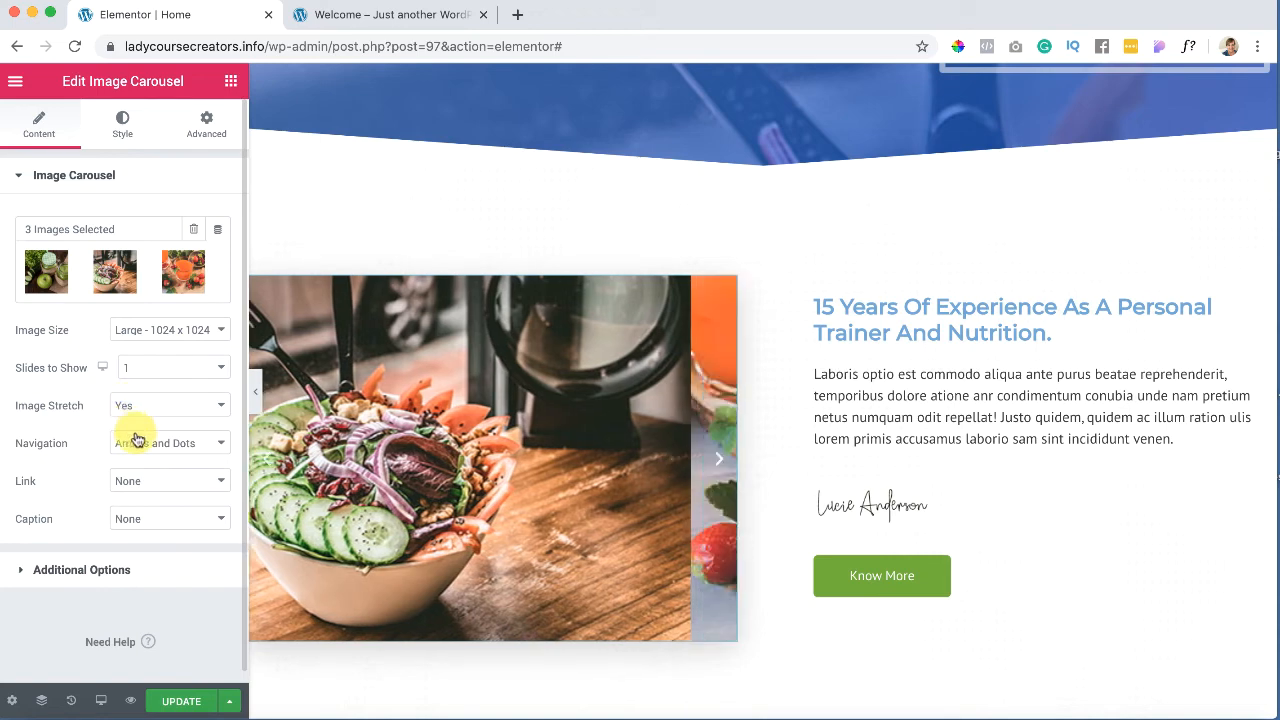
Step: Try Dots as the image carousel's navigation and return it to Arrows and Dots
{"action": "left_click", "coordinate": [221, 443]}
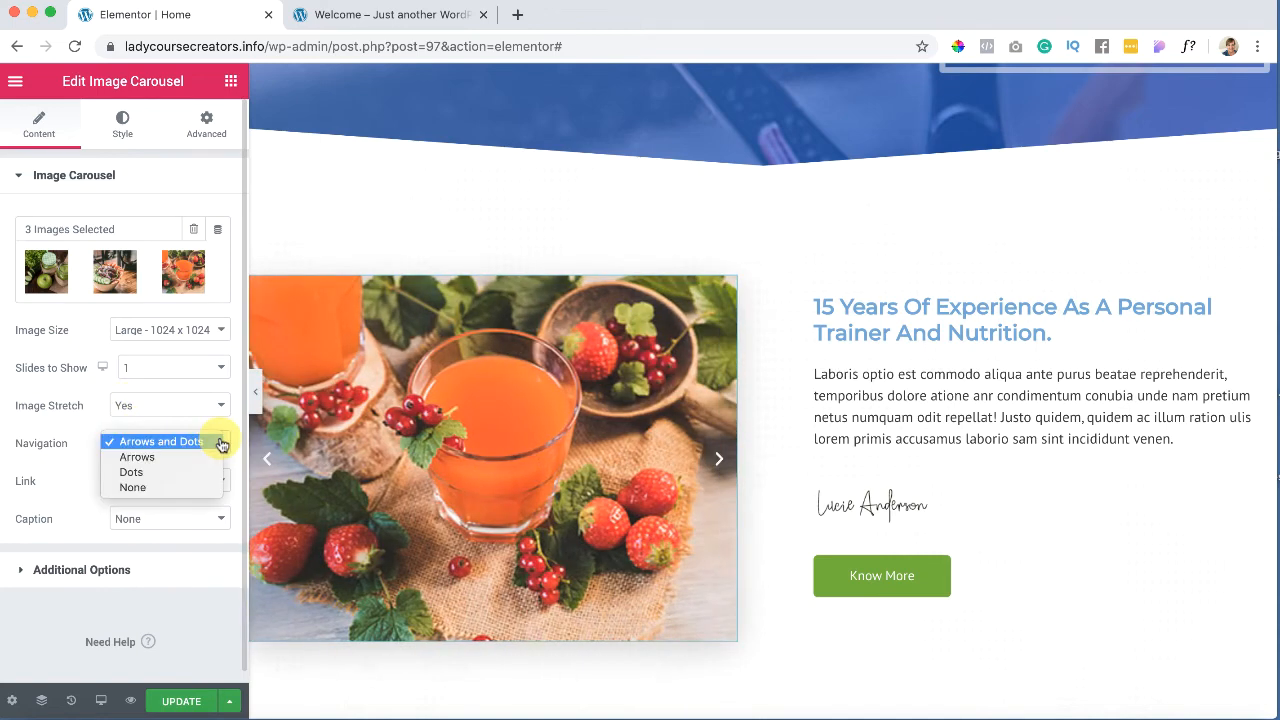
{"action": "left_click", "coordinate": [177, 471]}
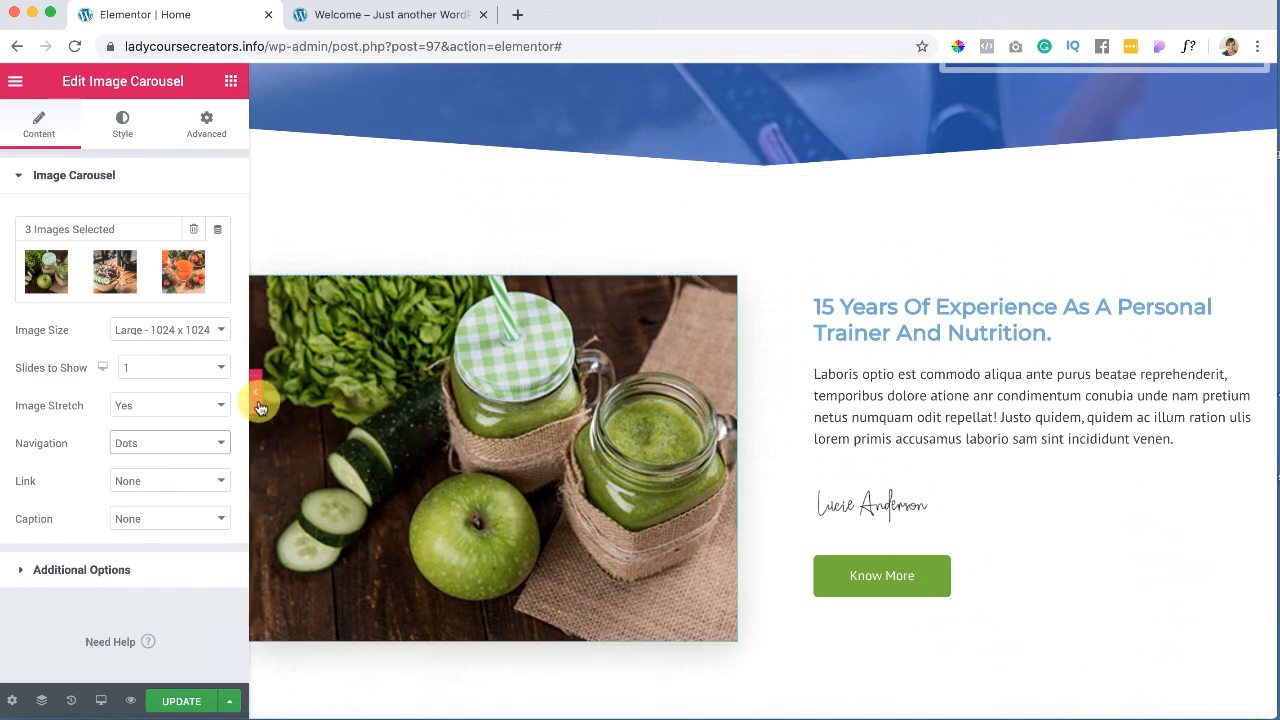
{"action": "scroll", "coordinate": [529, 663], "scroll_direction": "down", "scroll_amount": 1}
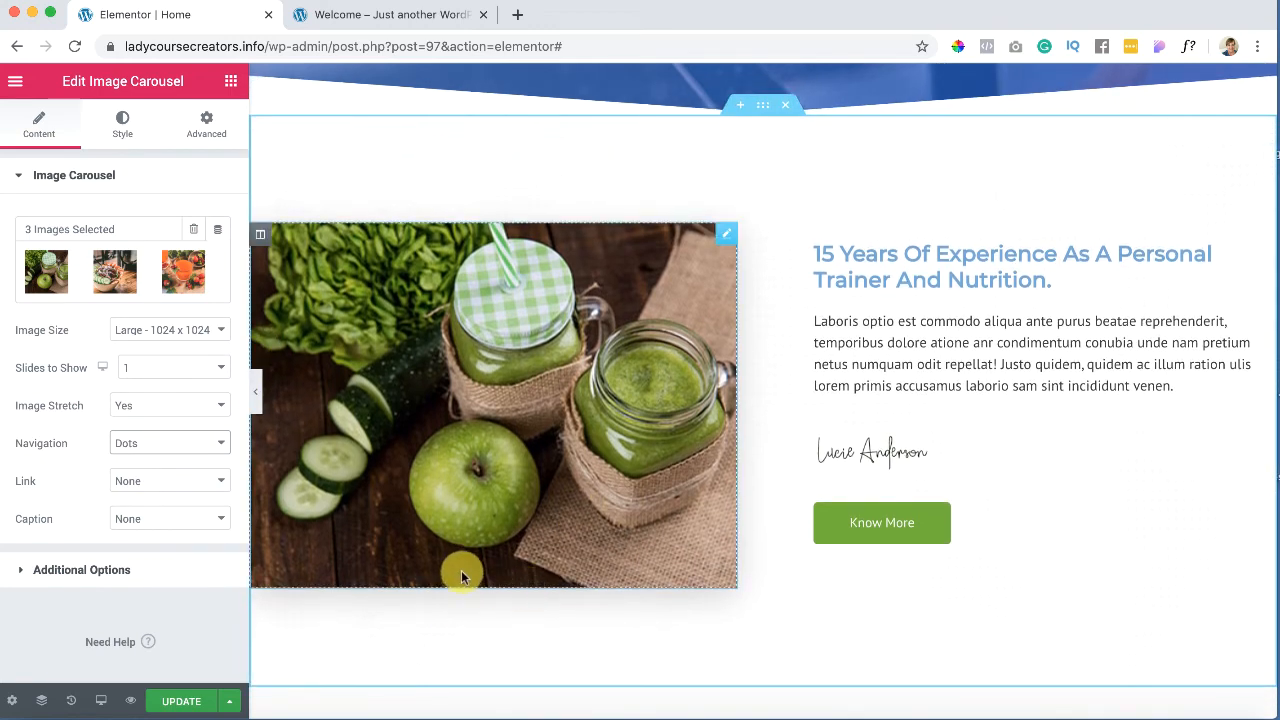
{"action": "left_click", "coordinate": [205, 443]}
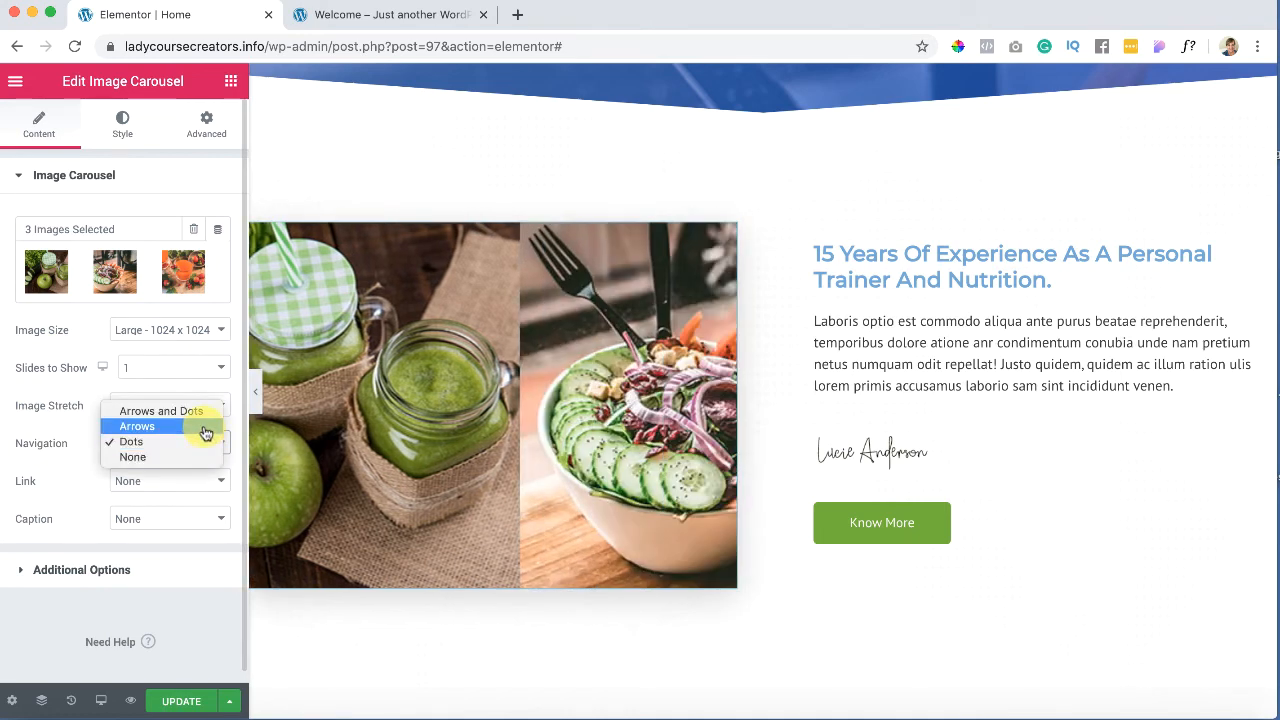
{"action": "left_click", "coordinate": [165, 411]}
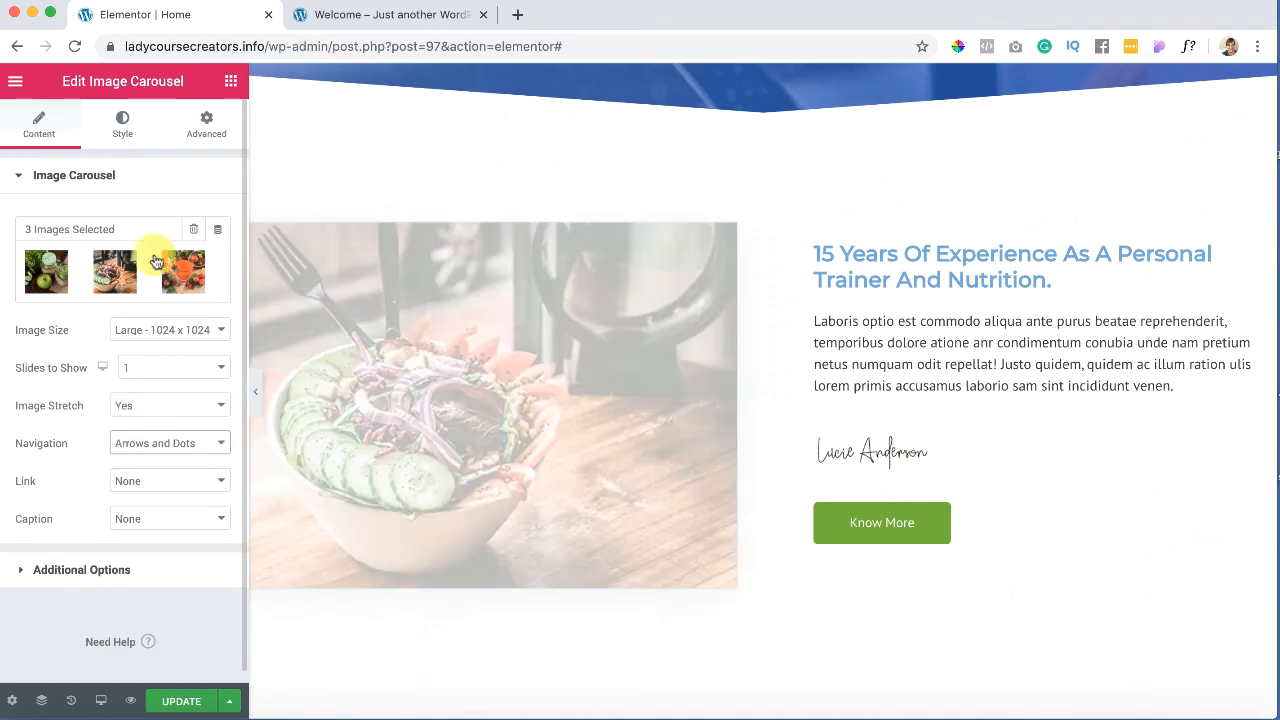
Step: Set the carousel's arrow size to 34 and try the Outside arrow position, returning it to Inside
{"action": "left_click", "coordinate": [122, 120]}
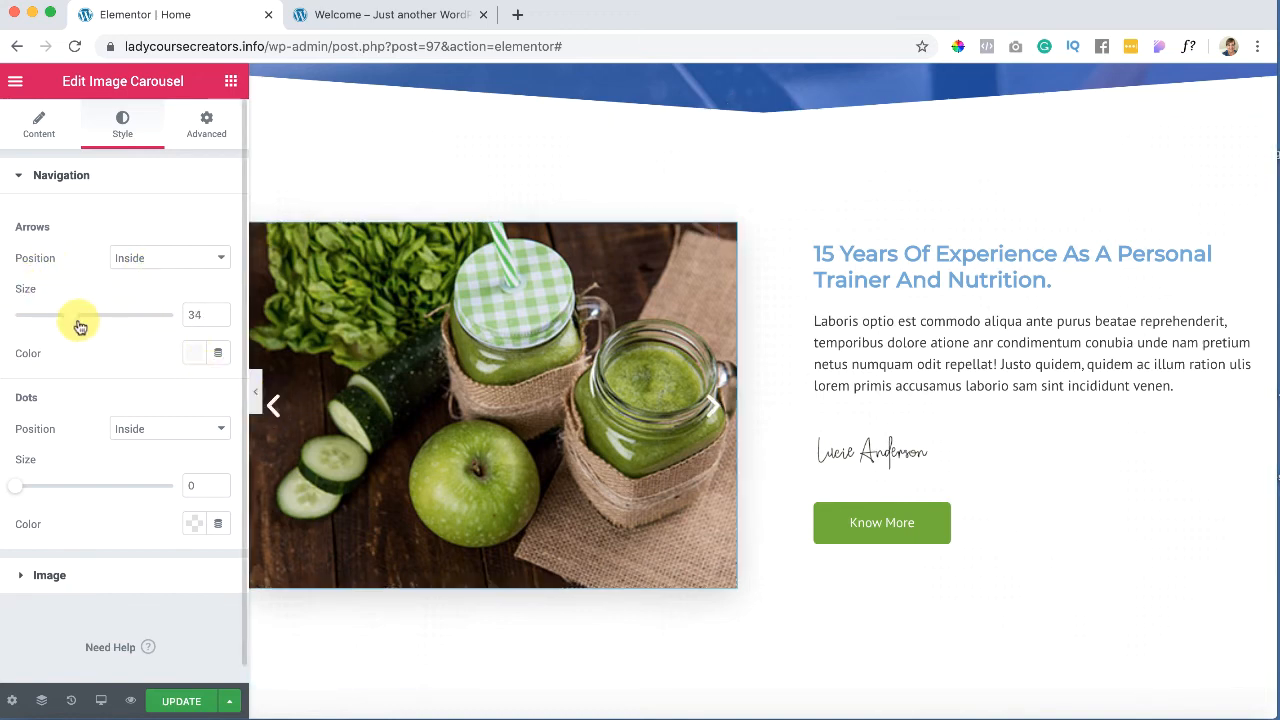
{"action": "left_click", "coordinate": [185, 258]}
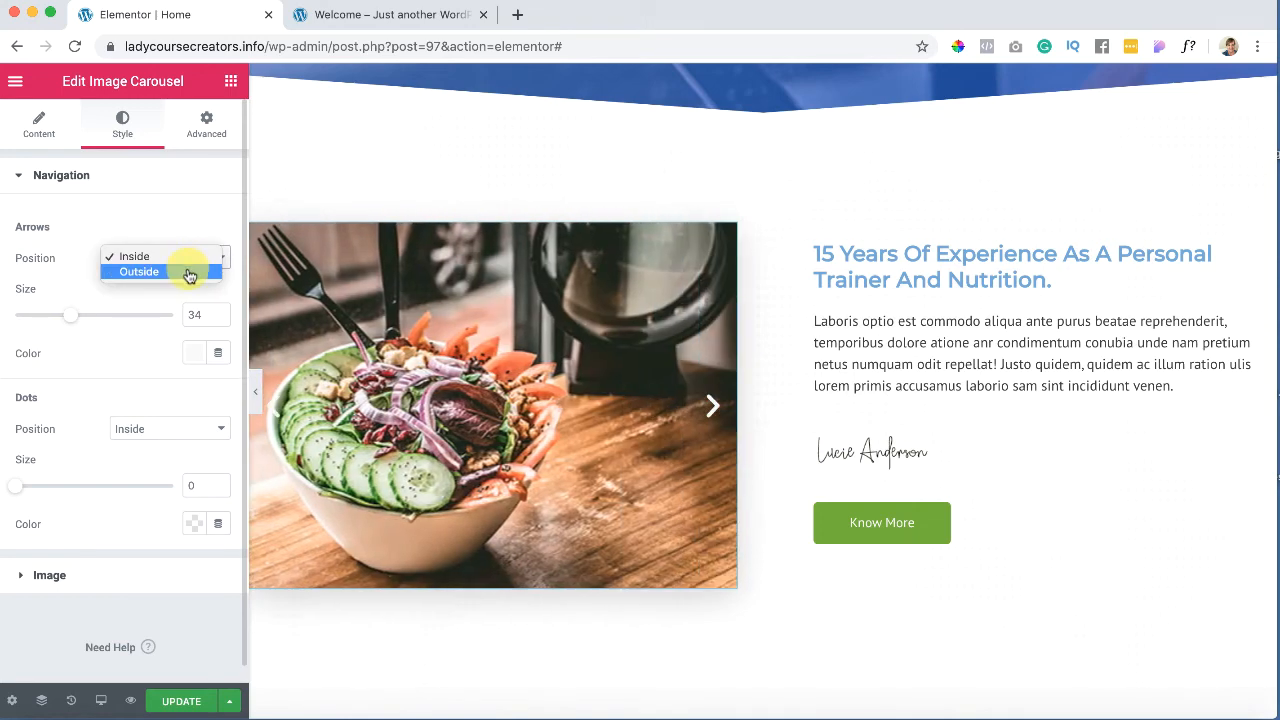
{"action": "left_click", "coordinate": [189, 272]}
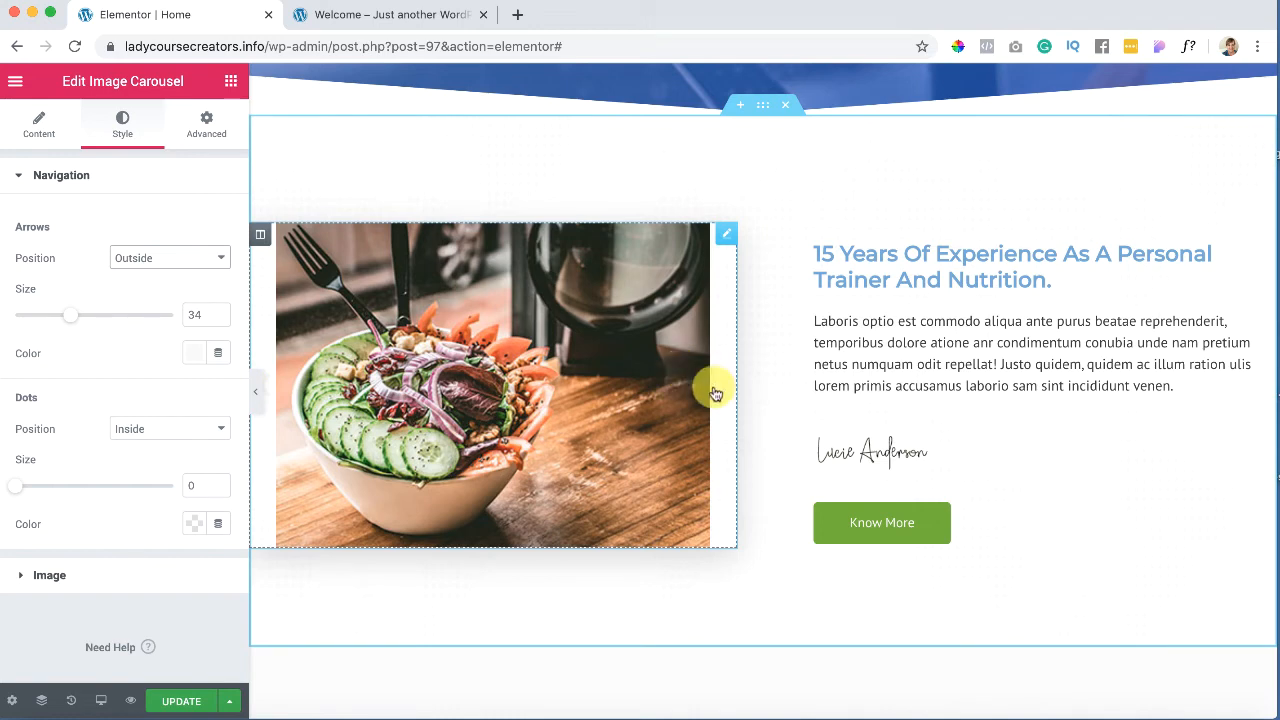
{"action": "left_click", "coordinate": [178, 257]}
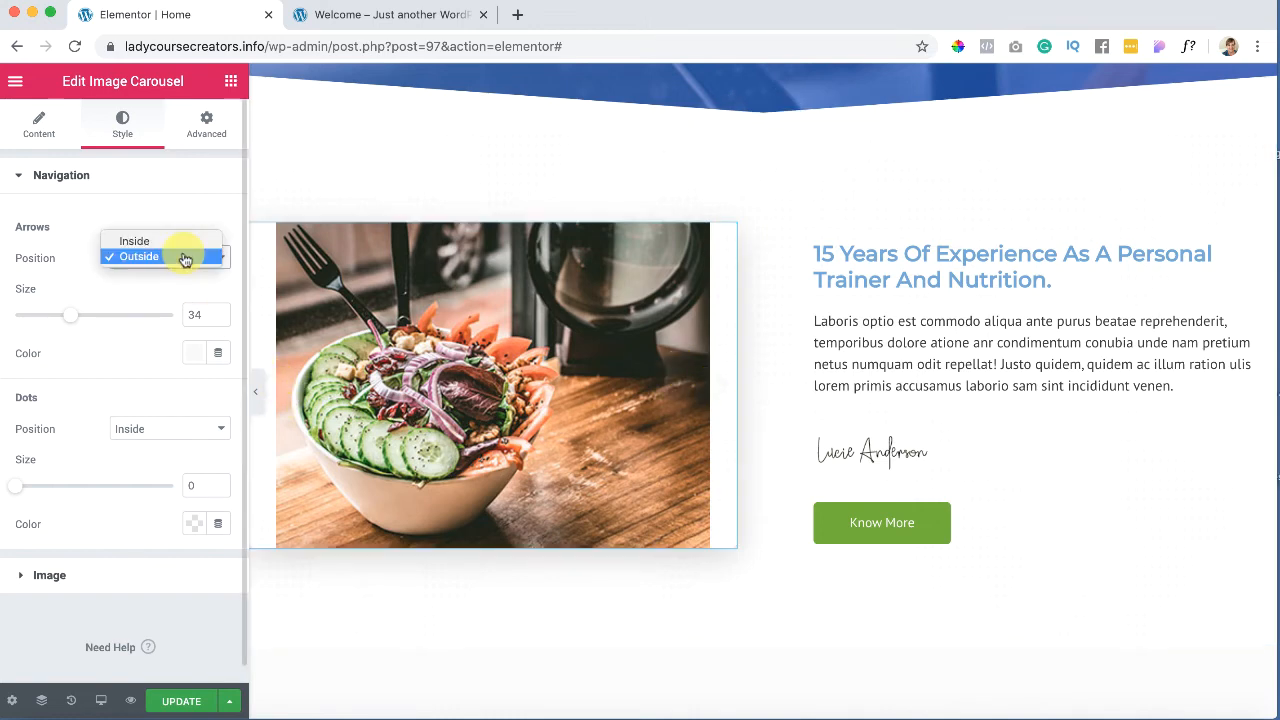
{"action": "left_click", "coordinate": [177, 243]}
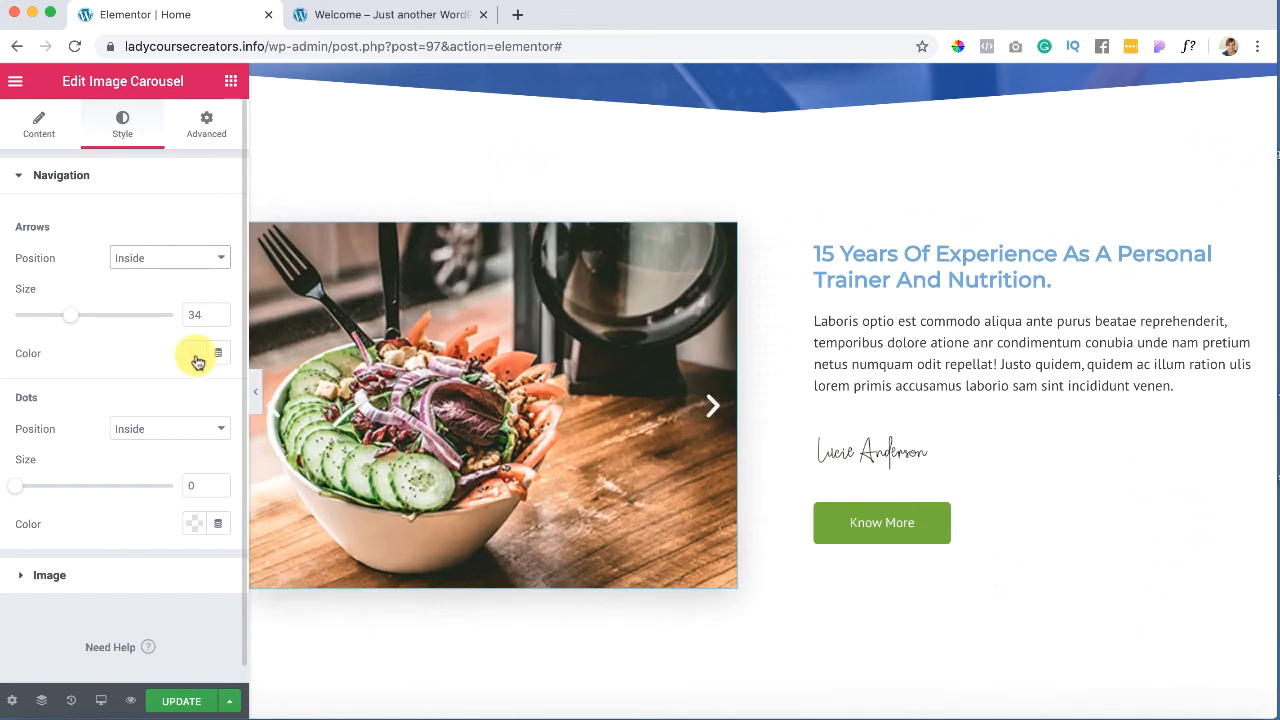
Step: Color the carousel's navigation arrows red (#E90303) and set their position to Outside
{"action": "left_click", "coordinate": [195, 354]}
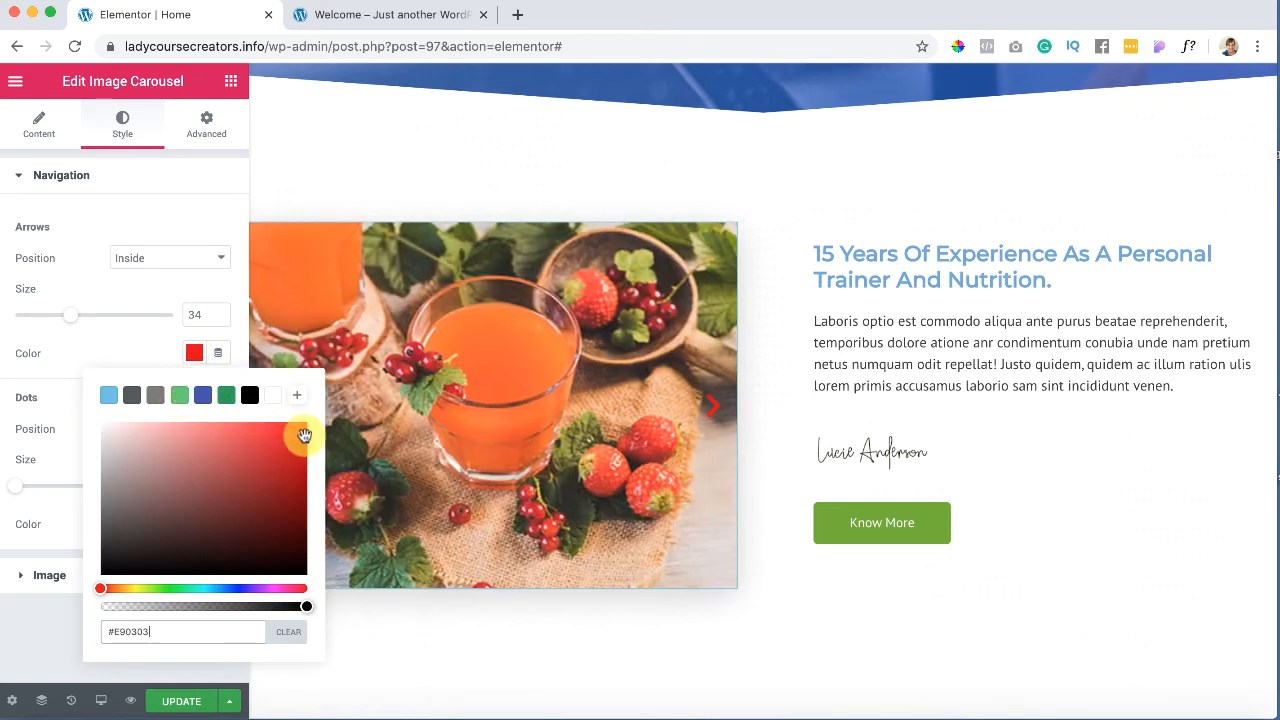
{"action": "left_click", "coordinate": [140, 354]}
{"action": "left_click", "coordinate": [193, 258]}
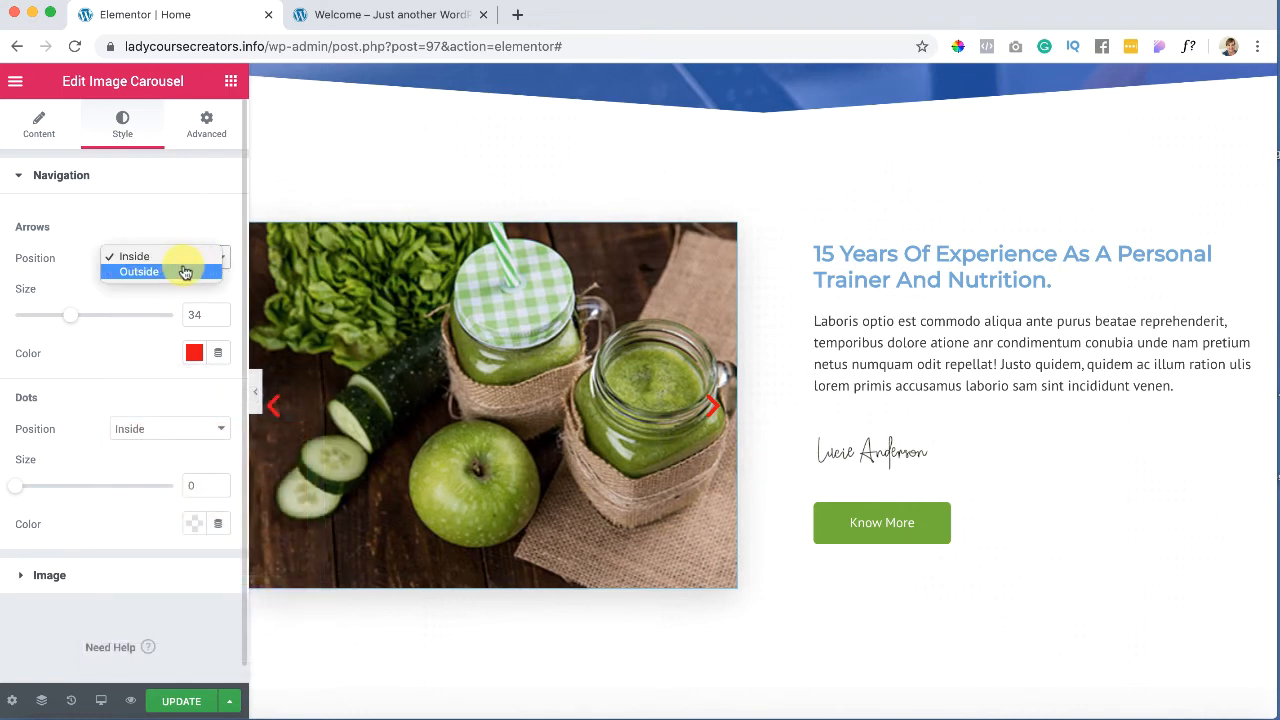
{"action": "left_click", "coordinate": [185, 271]}
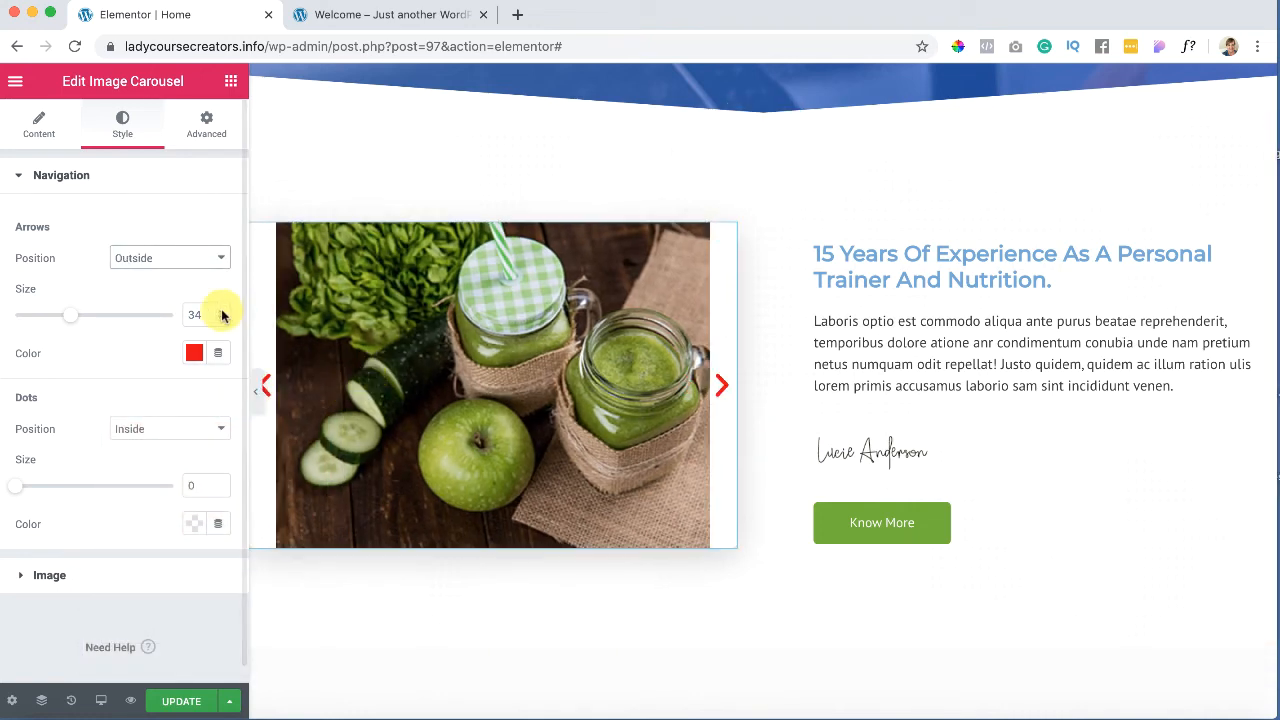
Step: Set the carousel's arrow position back to Inside and its dots position to Outside
{"action": "left_click", "coordinate": [186, 257]}
{"action": "left_click", "coordinate": [180, 244]}
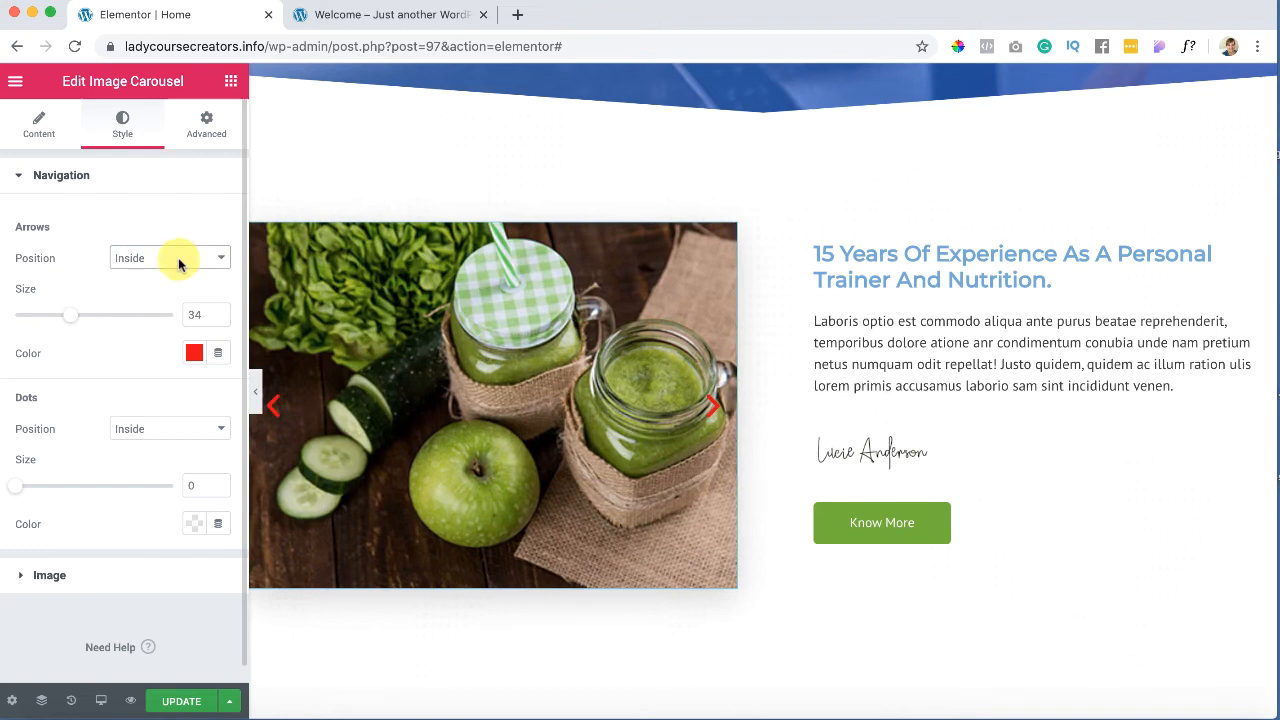
{"action": "left_click", "coordinate": [196, 431]}
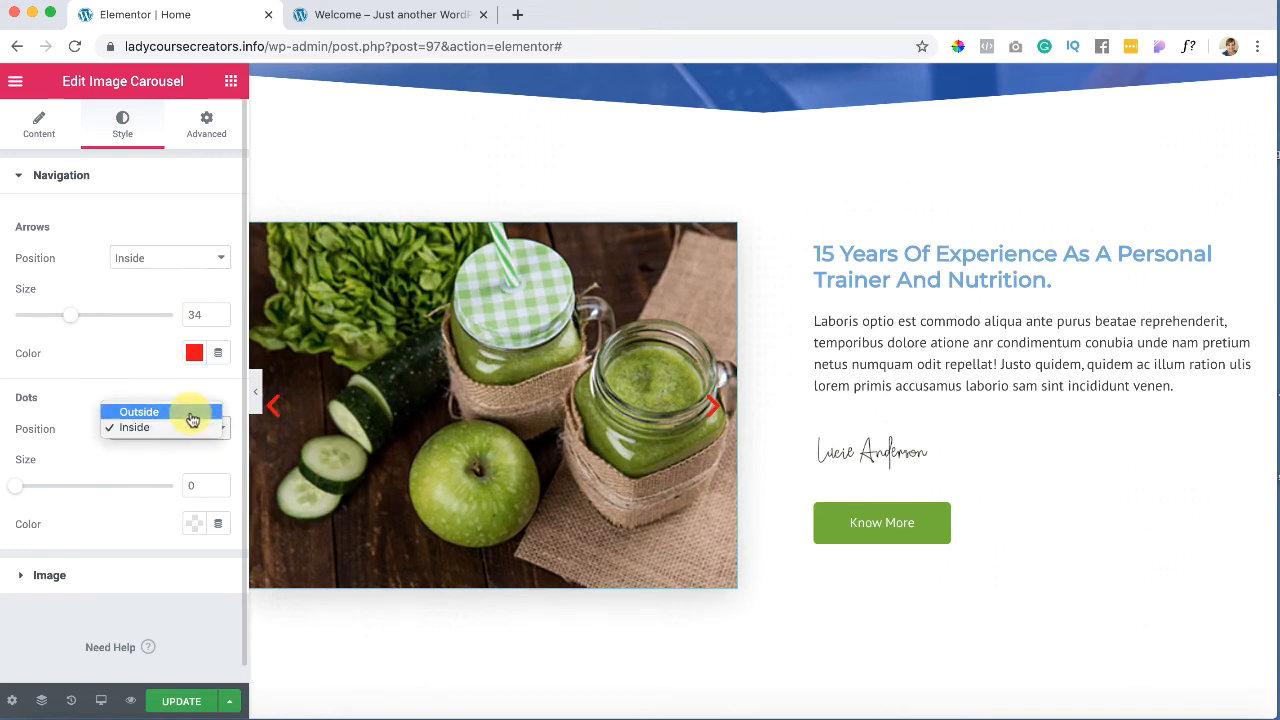
{"action": "left_click", "coordinate": [193, 412]}
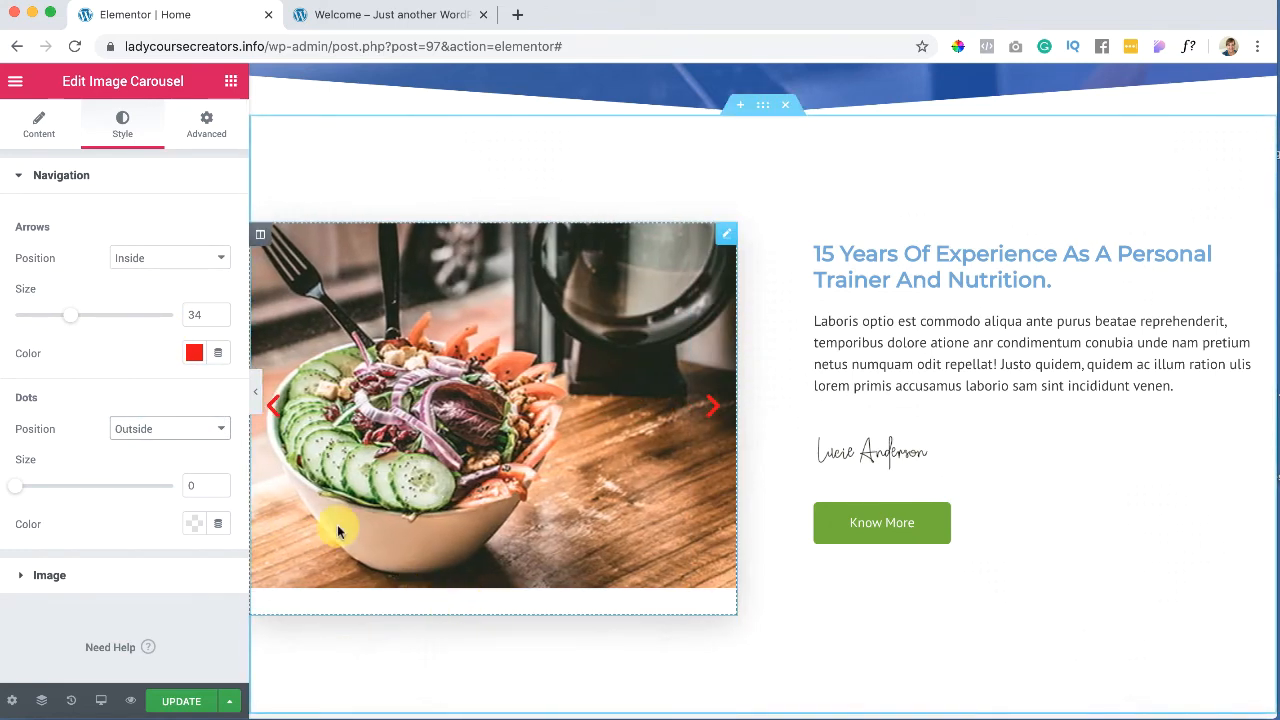
Step: Color the carousel's navigation dots red (#E50606)
{"action": "left_click", "coordinate": [194, 523]}
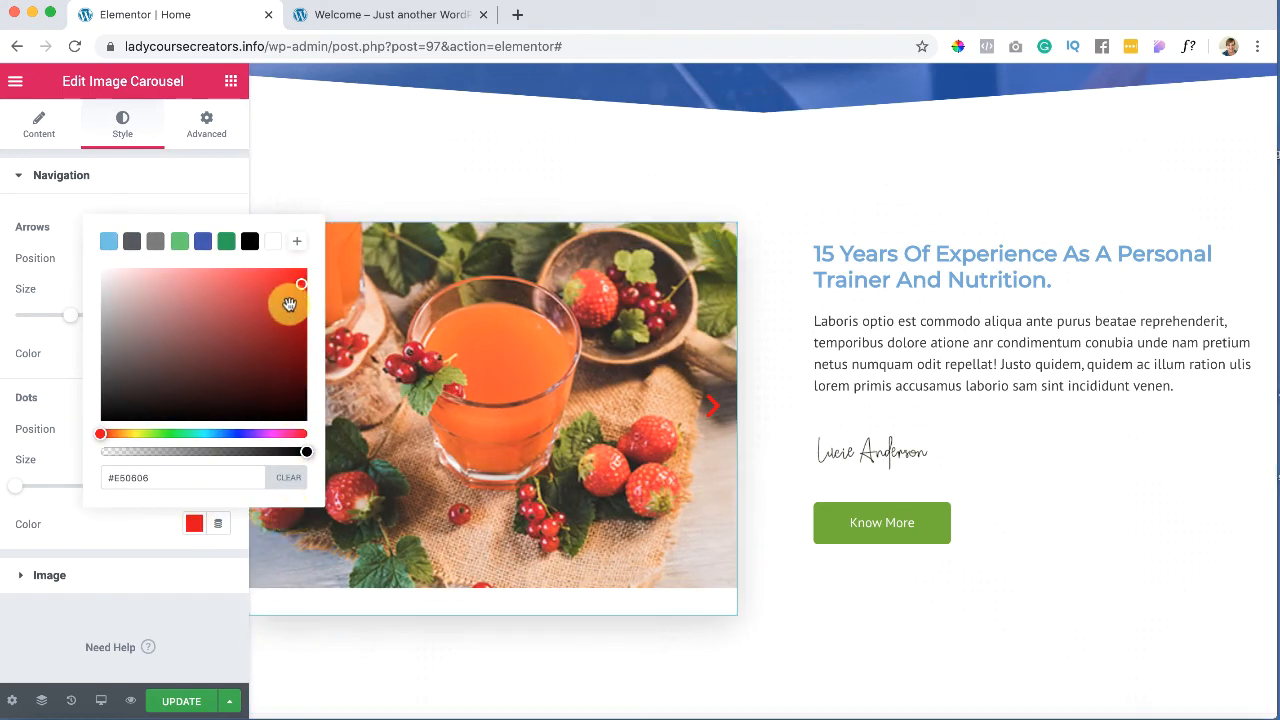
{"action": "left_click", "coordinate": [79, 384]}
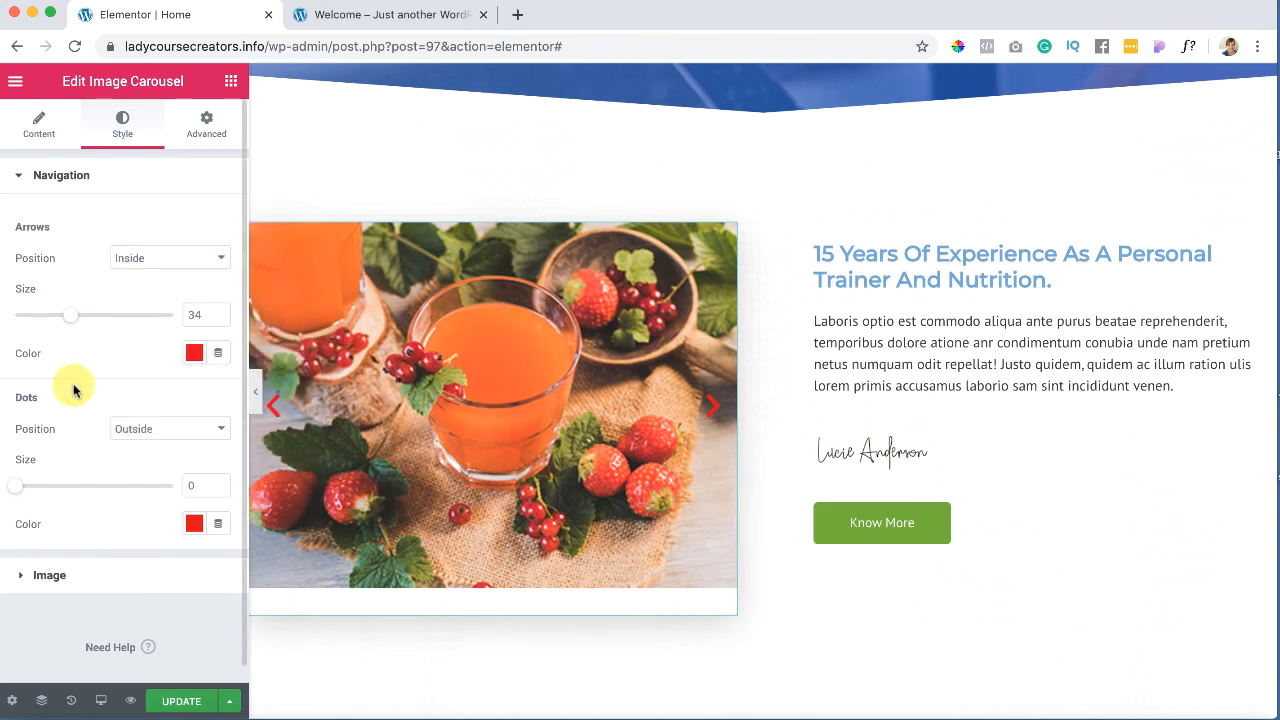
{"action": "scroll", "coordinate": [340, 465], "scroll_direction": "down", "scroll_amount": 2}
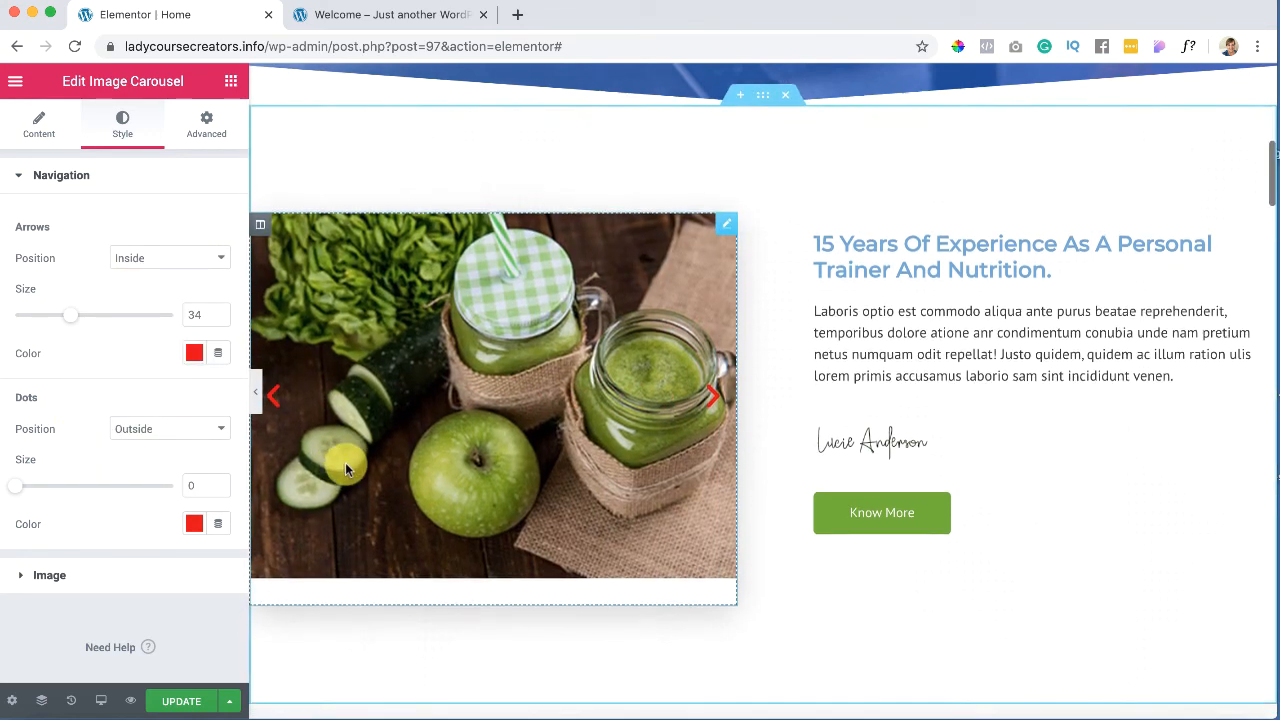
Step: Try the Inside position for the carousel's dots, set their size to 6, and return the position to Outside
{"action": "left_click", "coordinate": [206, 428]}
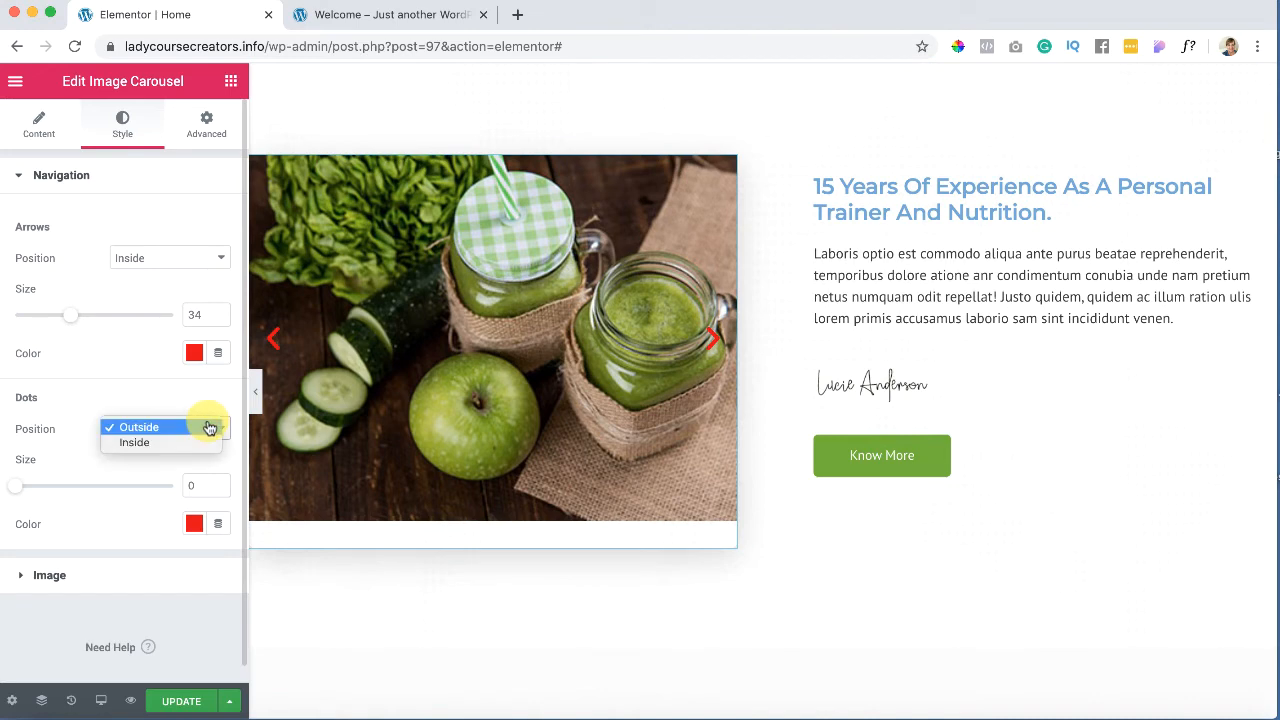
{"action": "left_click", "coordinate": [193, 443]}
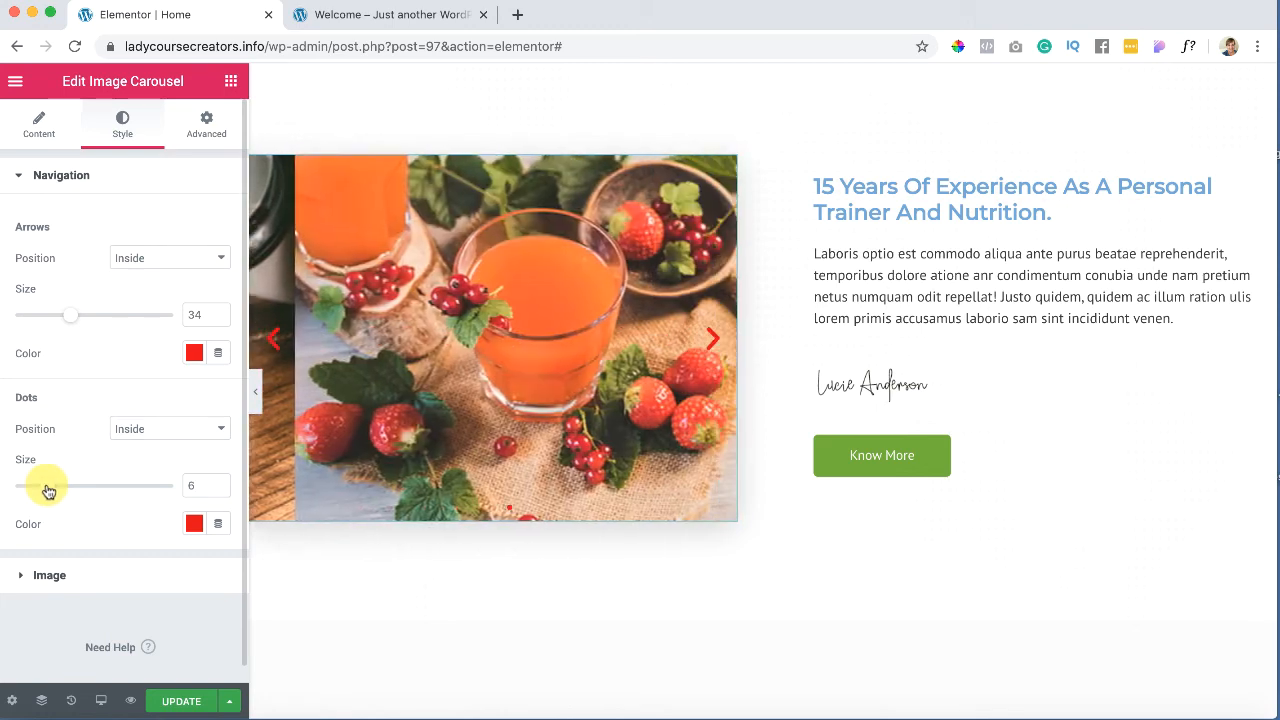
{"action": "left_click", "coordinate": [208, 427]}
{"action": "left_click", "coordinate": [190, 416]}
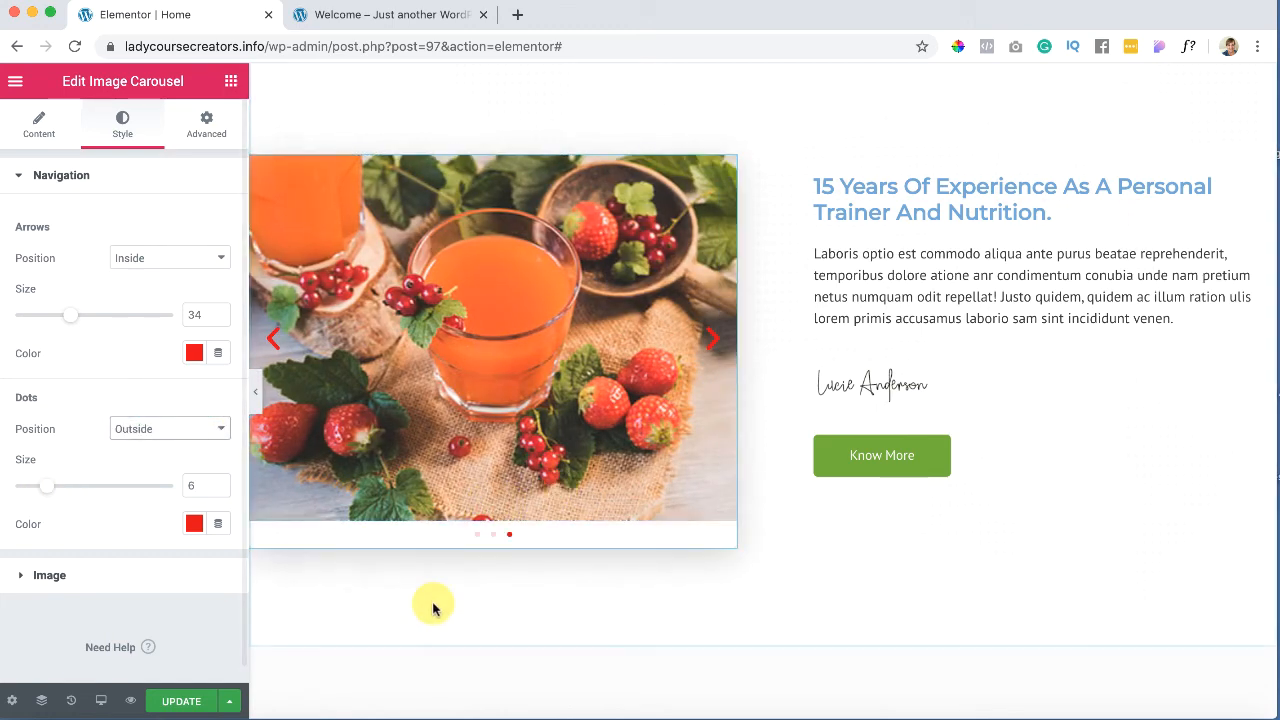
{"action": "scroll", "coordinate": [478, 580], "scroll_direction": "up", "scroll_amount": 1}
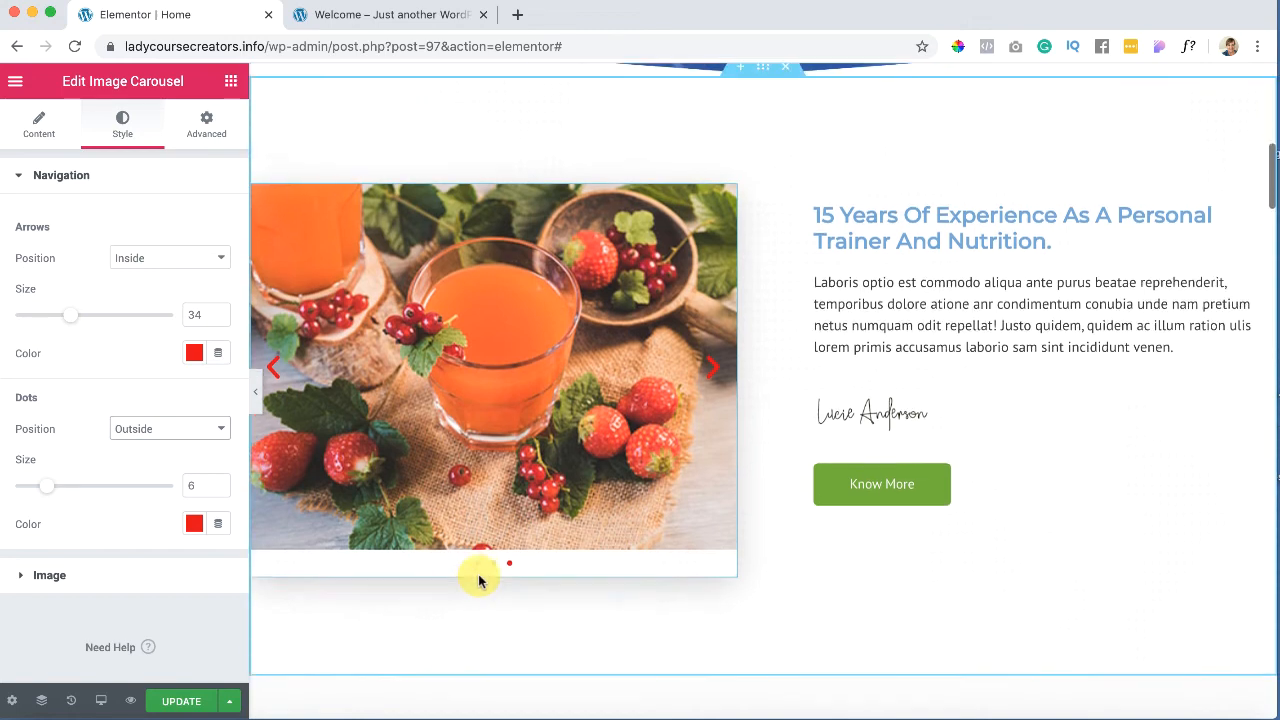
Step: Give the carousel images a solid border with a width of 4 on all sides, colored gray (#7A7A7A)
{"action": "left_click", "coordinate": [24, 576]}
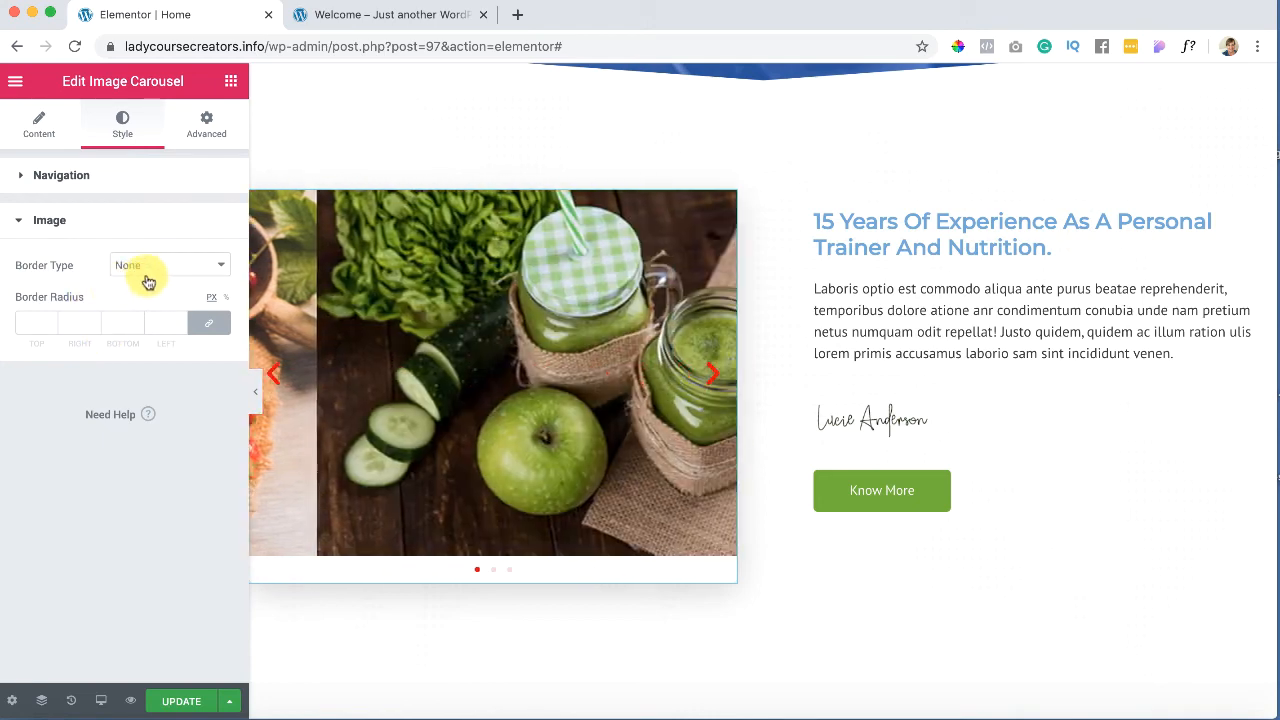
{"action": "left_click", "coordinate": [167, 269]}
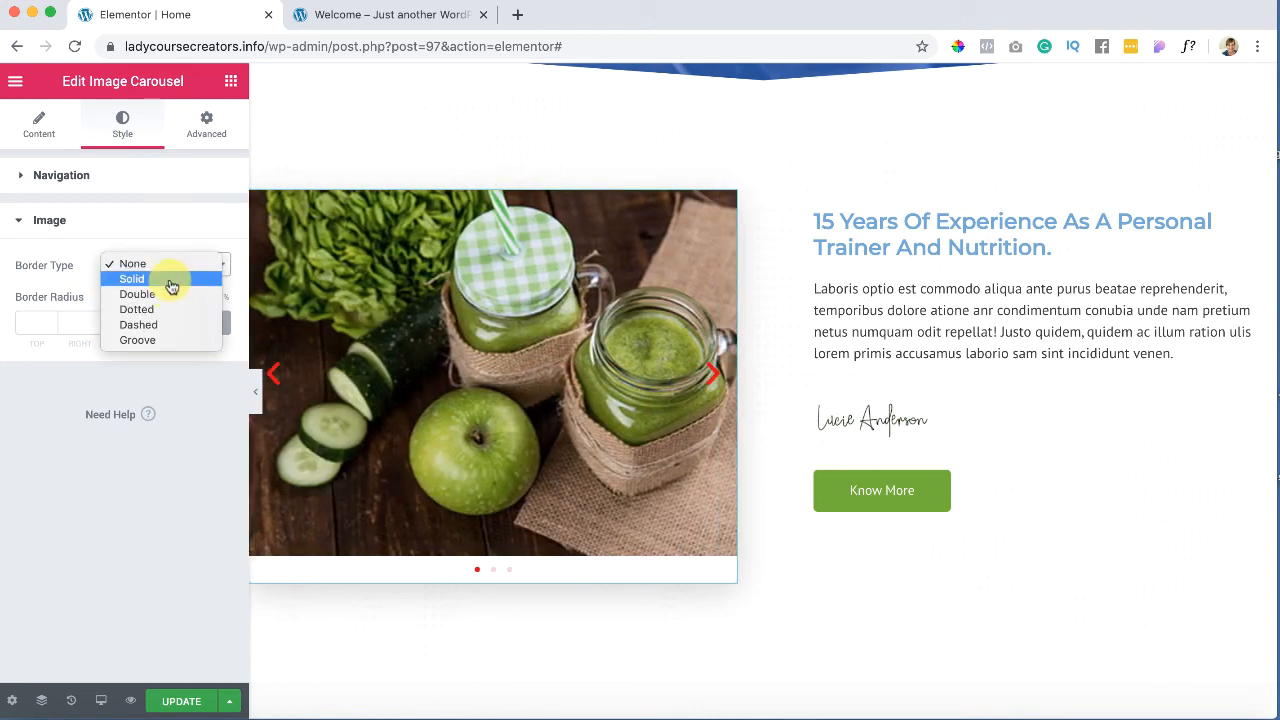
{"action": "left_click", "coordinate": [168, 281]}
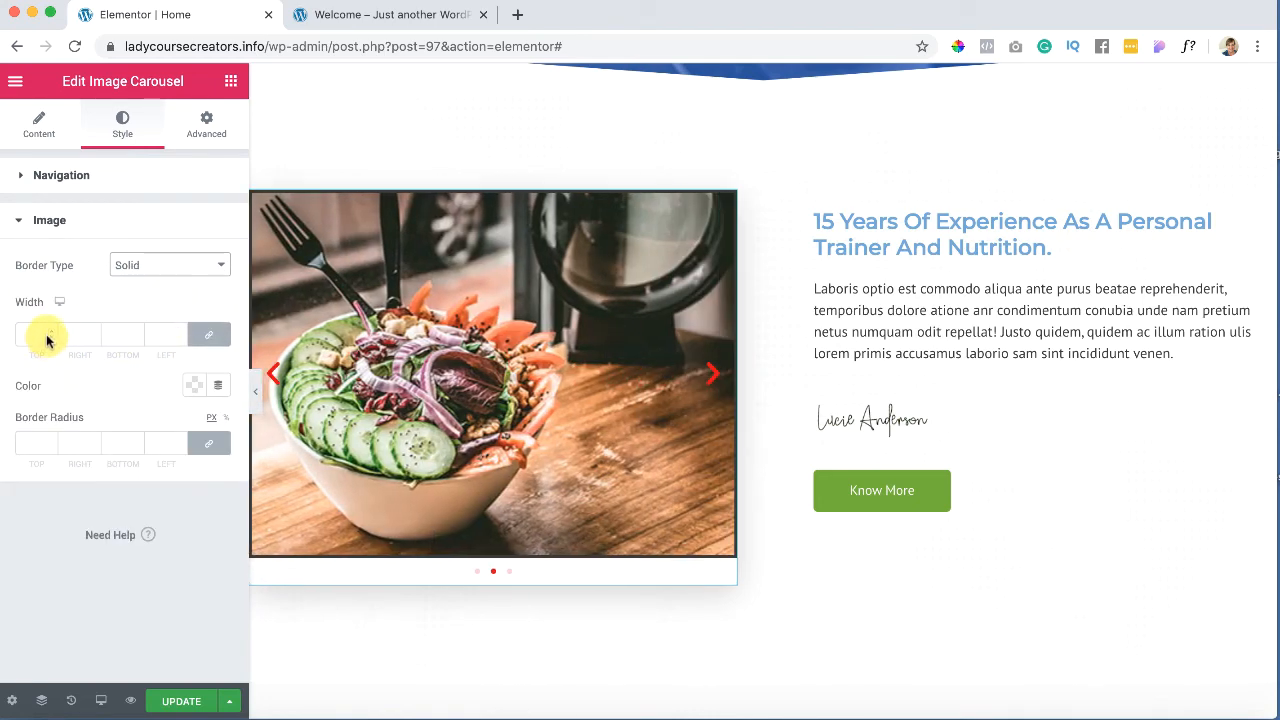
{"action": "left_click", "coordinate": [49, 334]}
{"action": "type", "text": "4"}
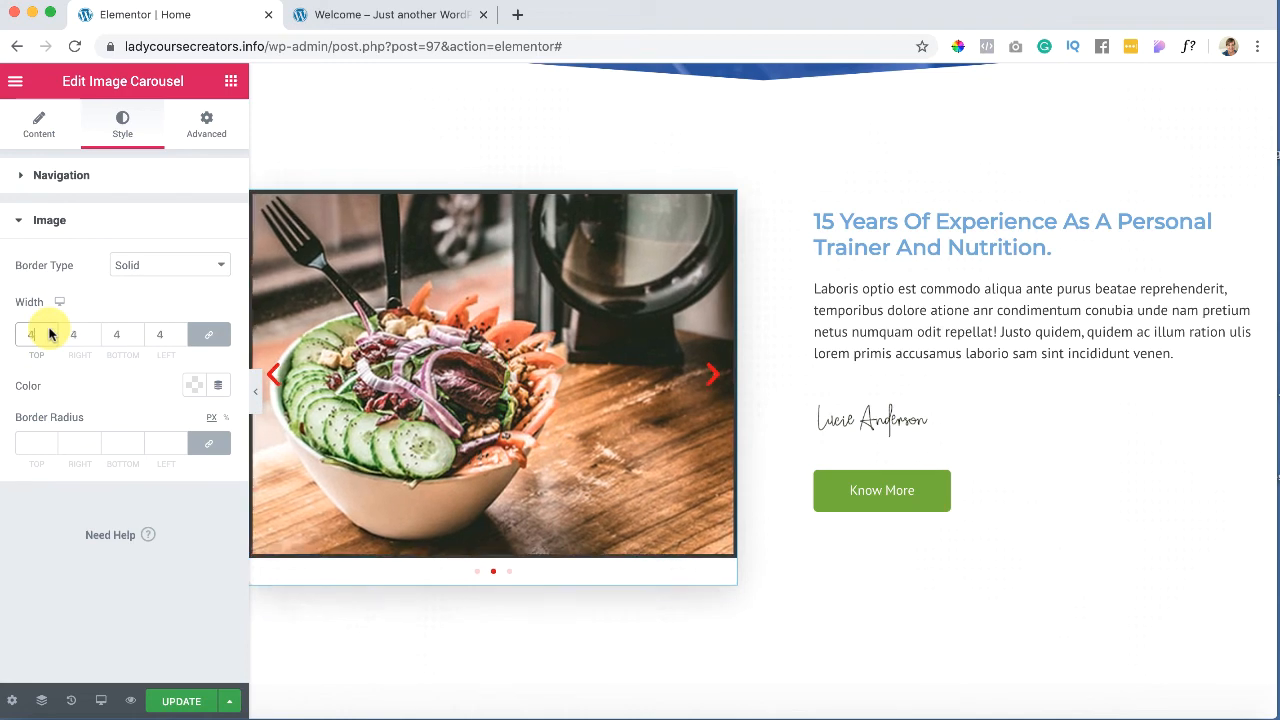
{"action": "left_click", "coordinate": [192, 384]}
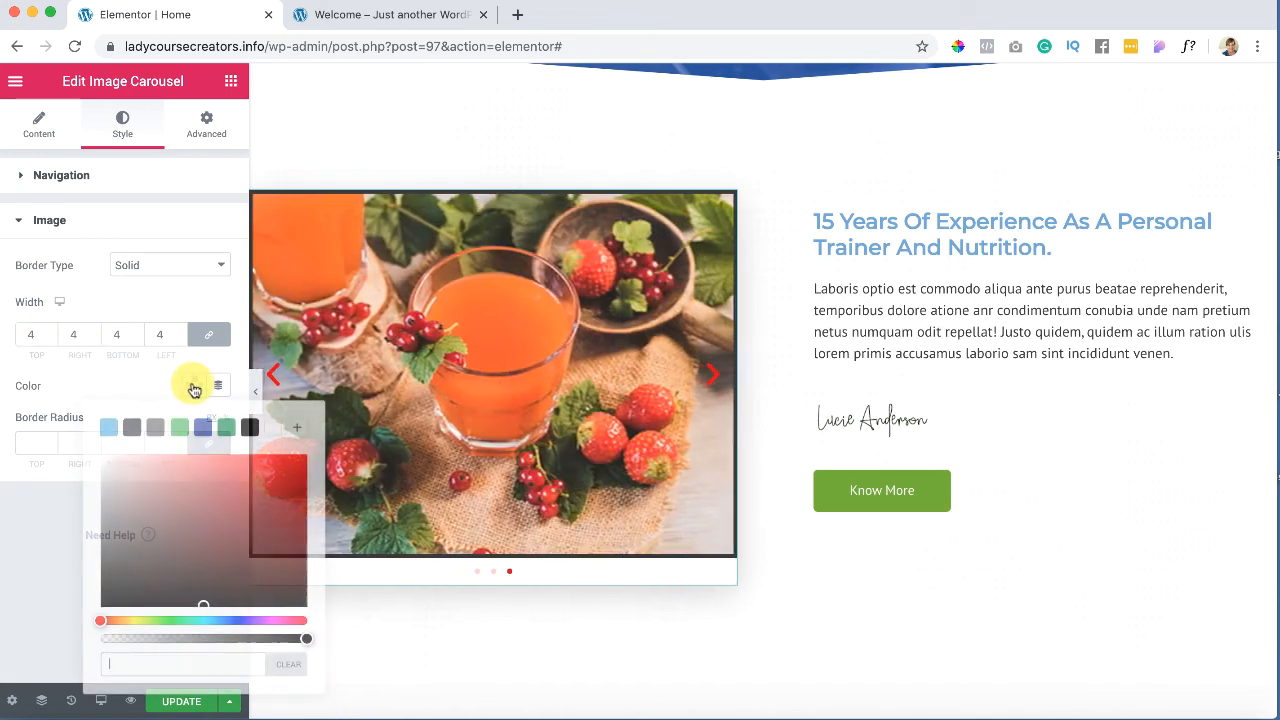
{"action": "left_click", "coordinate": [157, 435]}
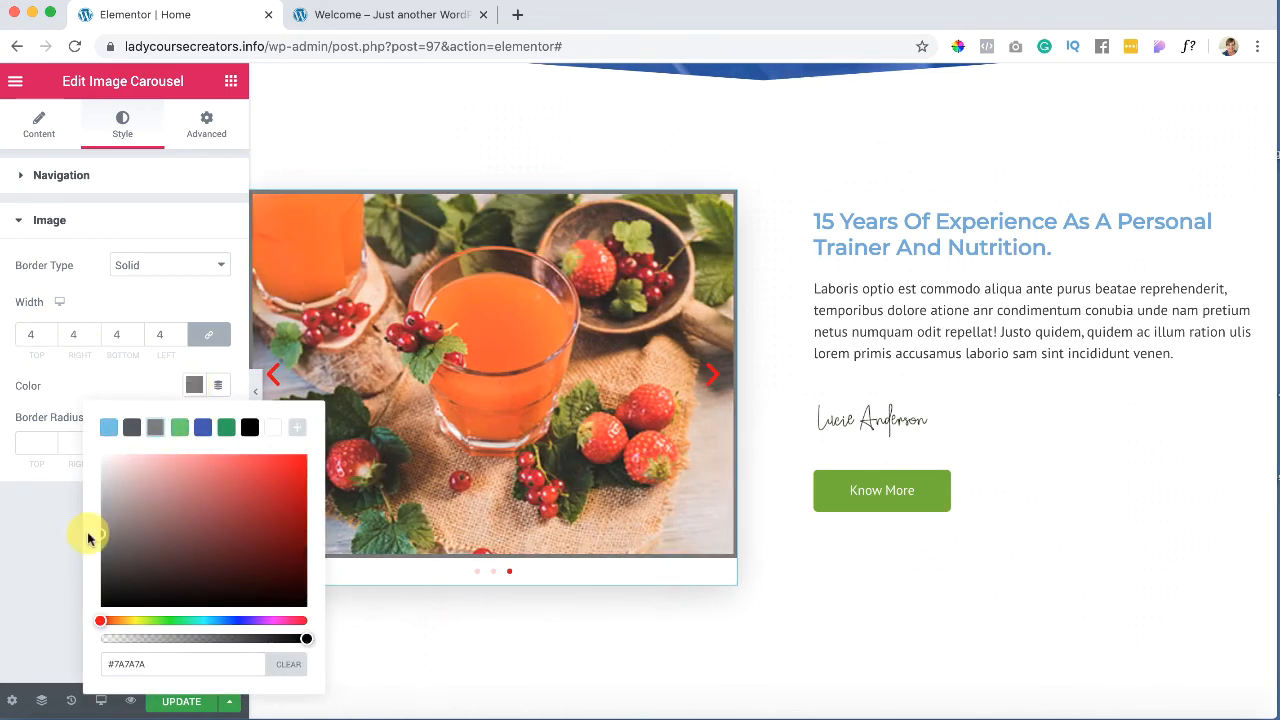
{"action": "left_click", "coordinate": [55, 549]}
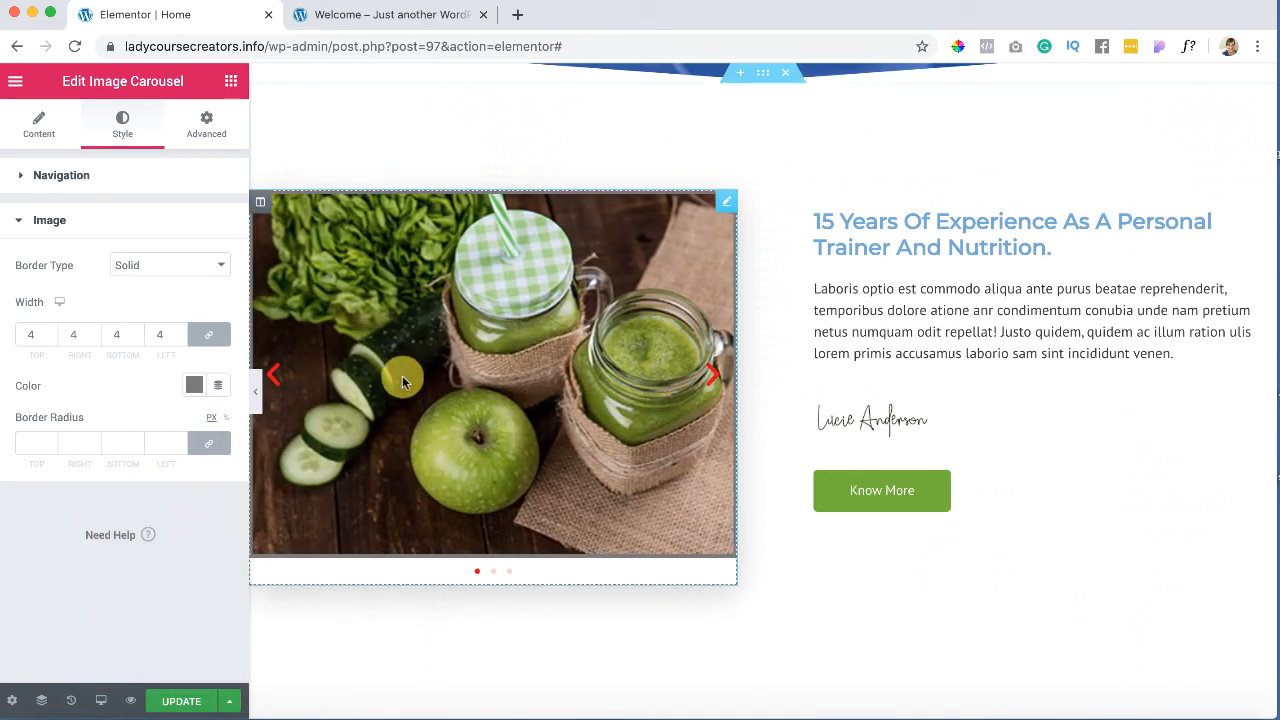
Step: Look over the bordered carousel and the neighboring sections of the home page
{"action": "scroll", "coordinate": [410, 382], "scroll_direction": "up", "scroll_amount": 1}
{"action": "scroll", "coordinate": [414, 378], "scroll_direction": "up", "scroll_amount": 2}
{"action": "scroll", "coordinate": [412, 378], "scroll_direction": "down", "scroll_amount": 3}
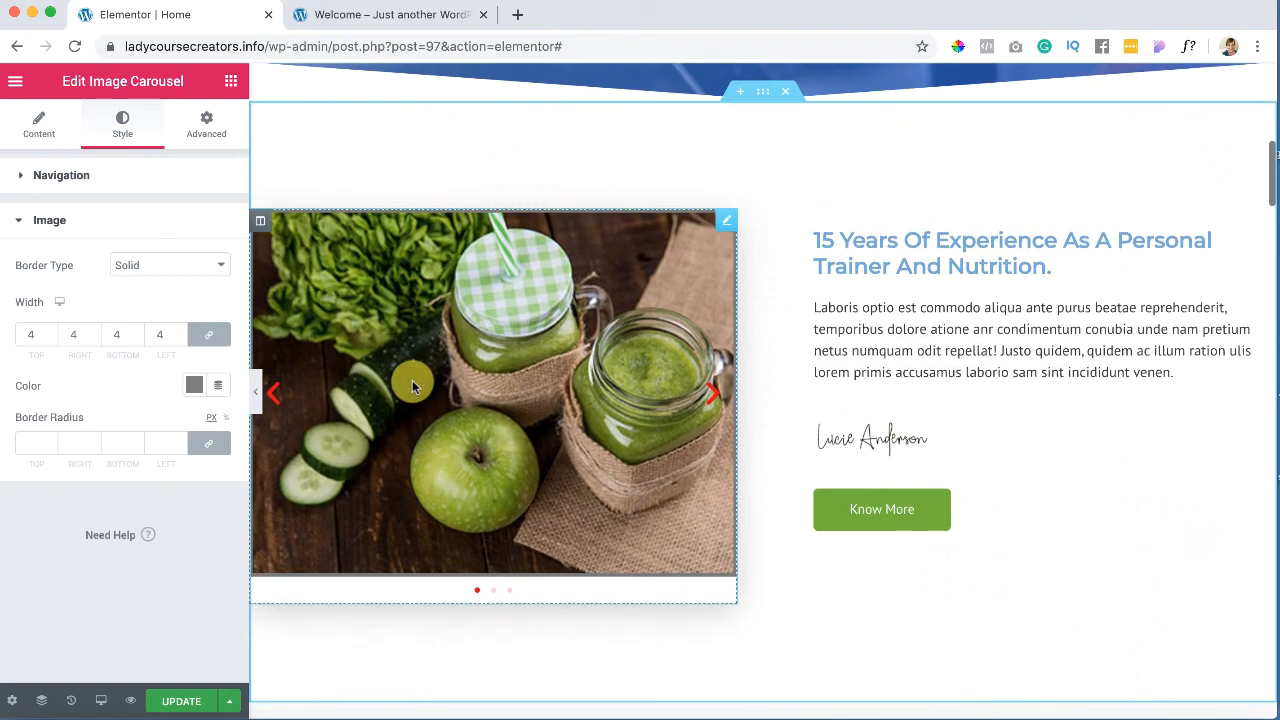
{"action": "scroll", "coordinate": [494, 581], "scroll_direction": "up", "scroll_amount": 1}
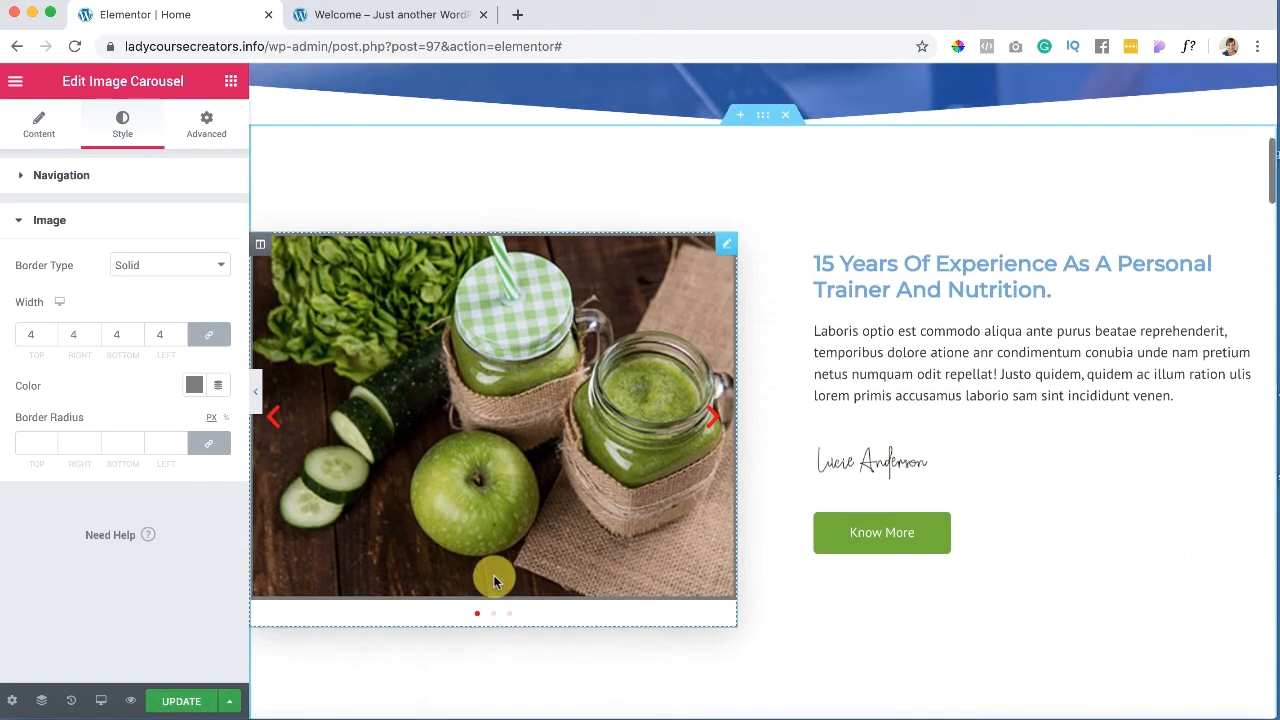
{"action": "scroll", "coordinate": [494, 581], "scroll_direction": "down", "scroll_amount": 1}
{"action": "scroll", "coordinate": [494, 581], "scroll_direction": "down", "scroll_amount": 10}
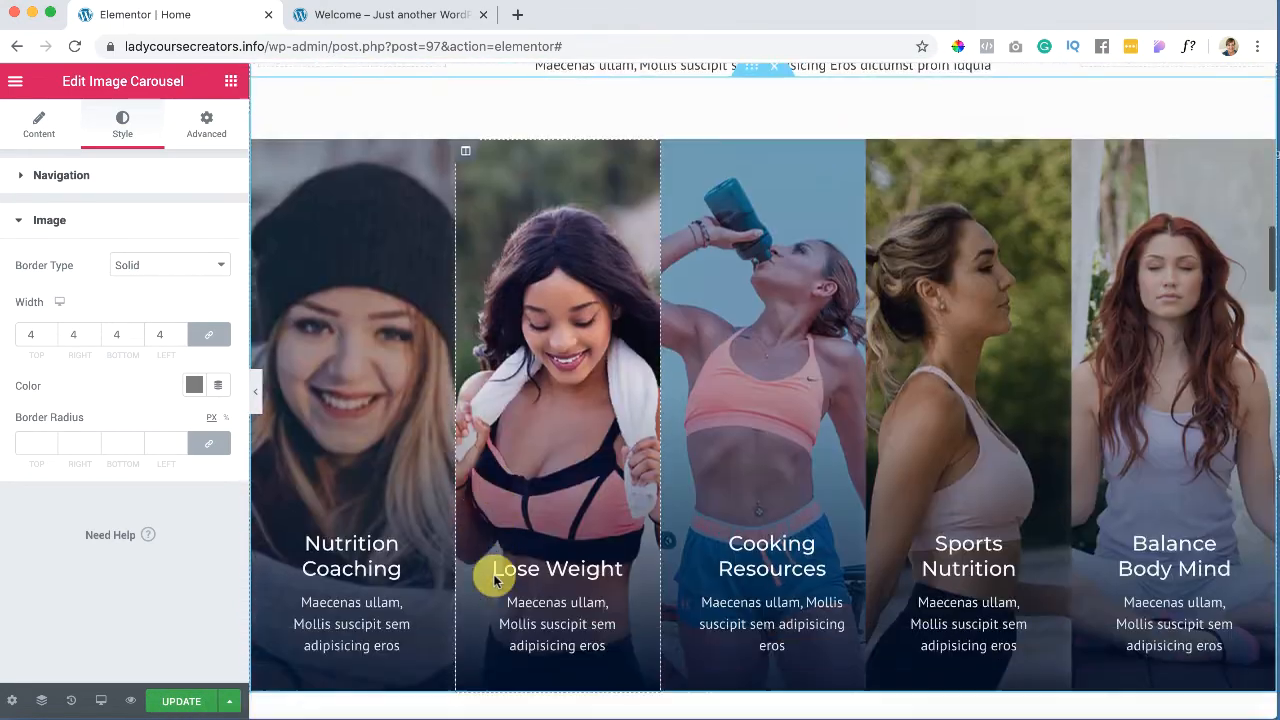
{"action": "scroll", "coordinate": [494, 581], "scroll_direction": "up", "scroll_amount": 12}
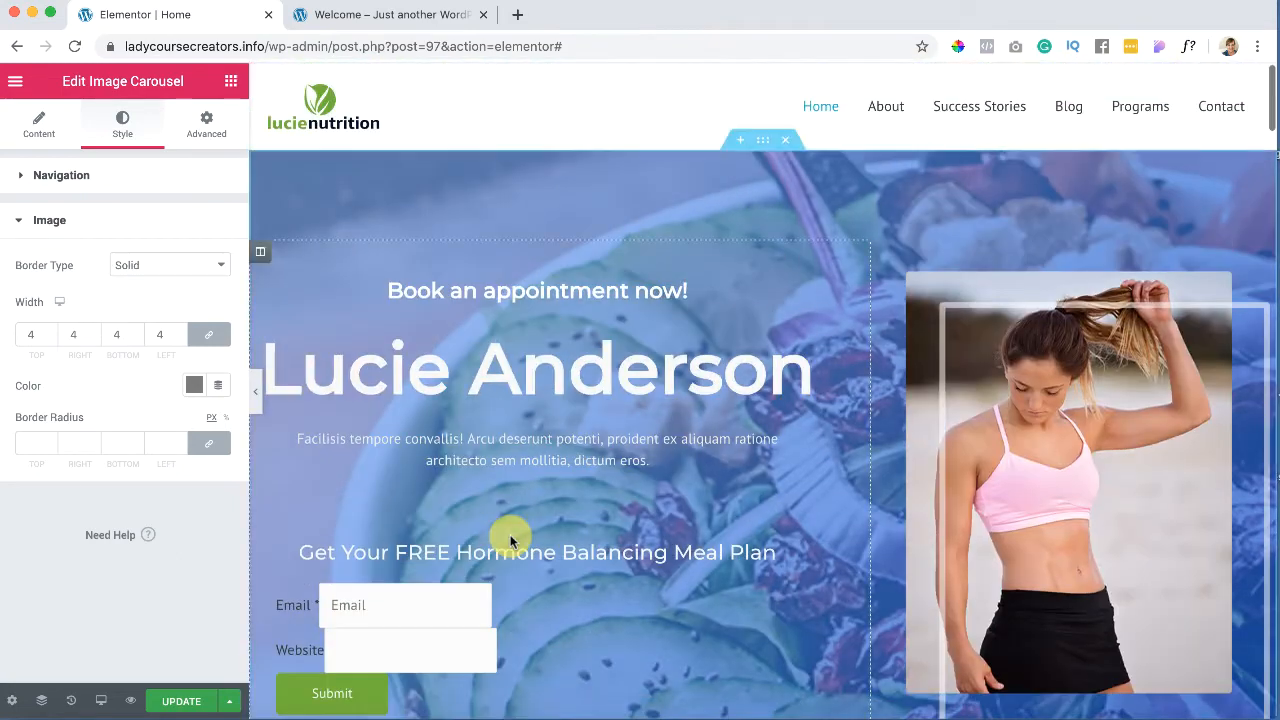
Step: Preview the home page, go to the site's About page, and open that page for editing in Elementor
{"action": "left_click", "coordinate": [130, 703]}
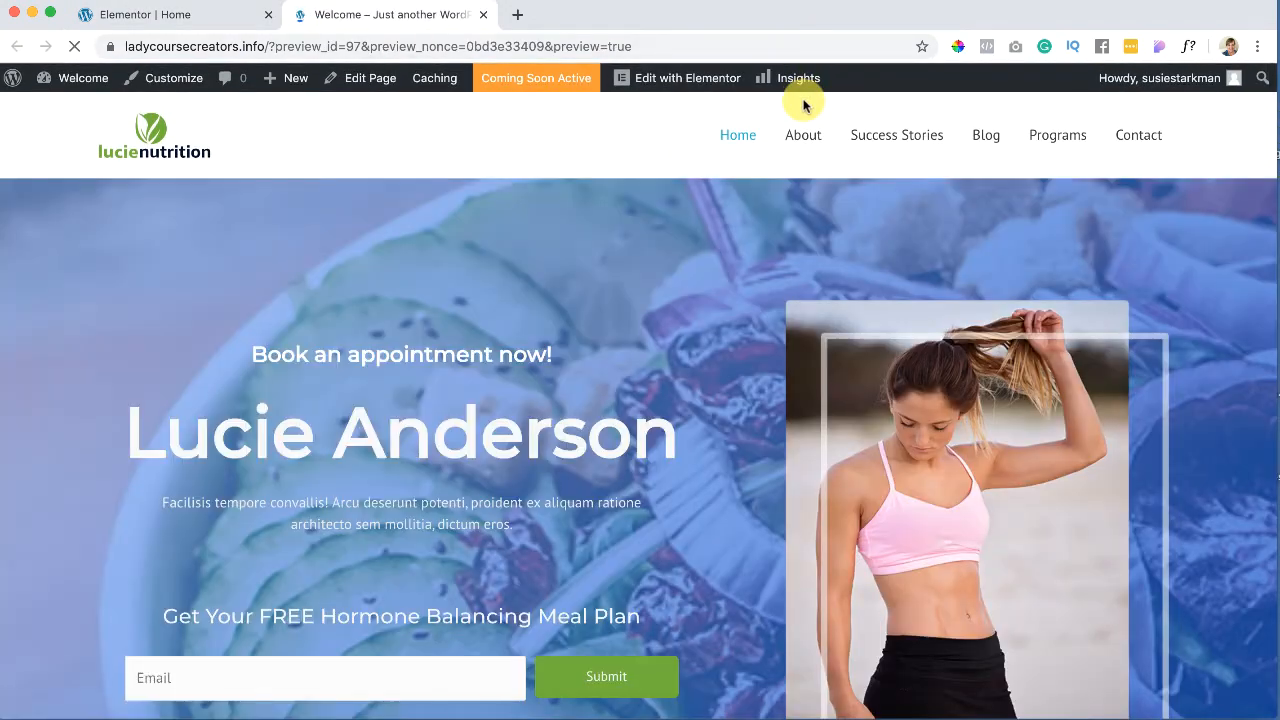
{"action": "left_click", "coordinate": [806, 140]}
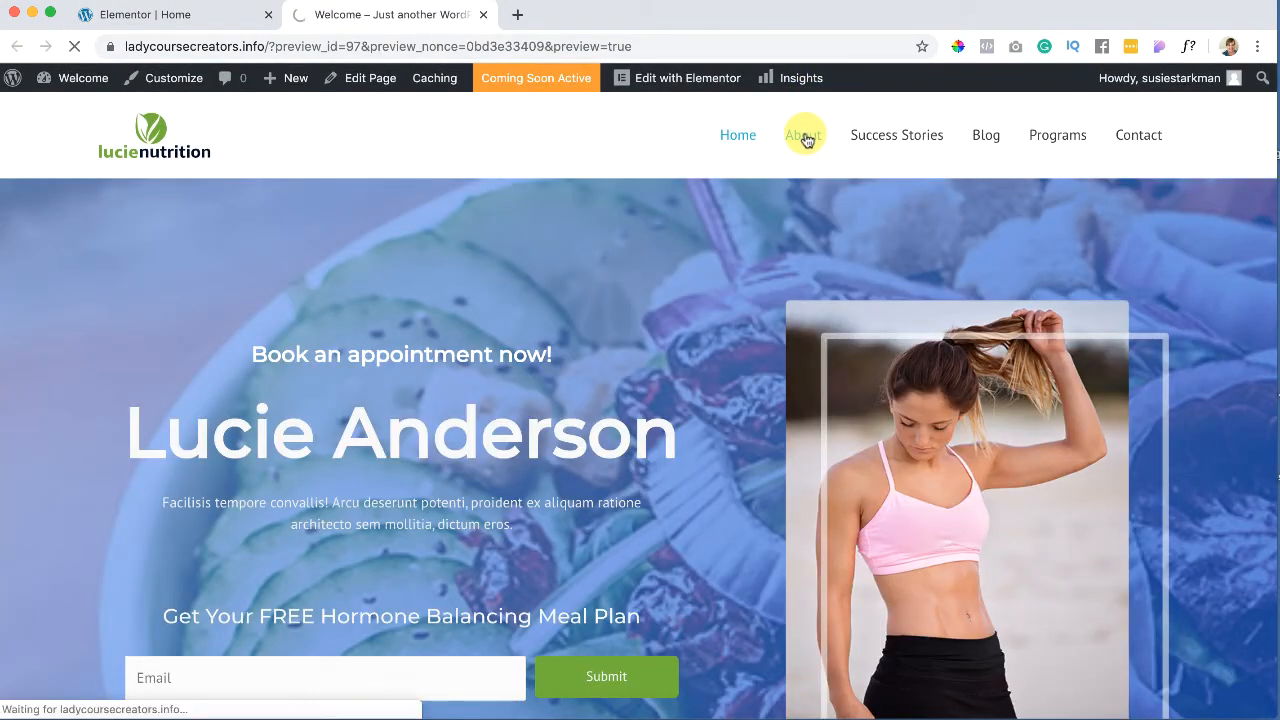
{"action": "scroll", "coordinate": [633, 338], "scroll_direction": "down", "scroll_amount": 1}
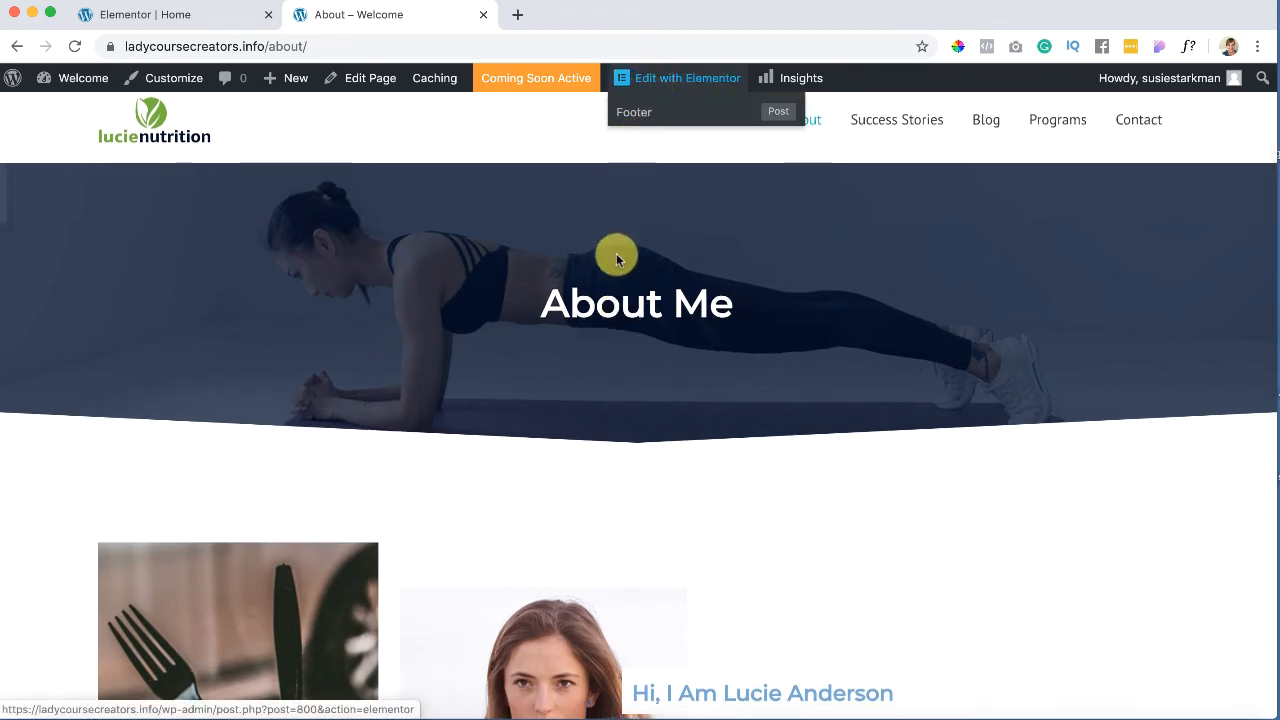
{"action": "mouse_move", "coordinate": [710, 88]}
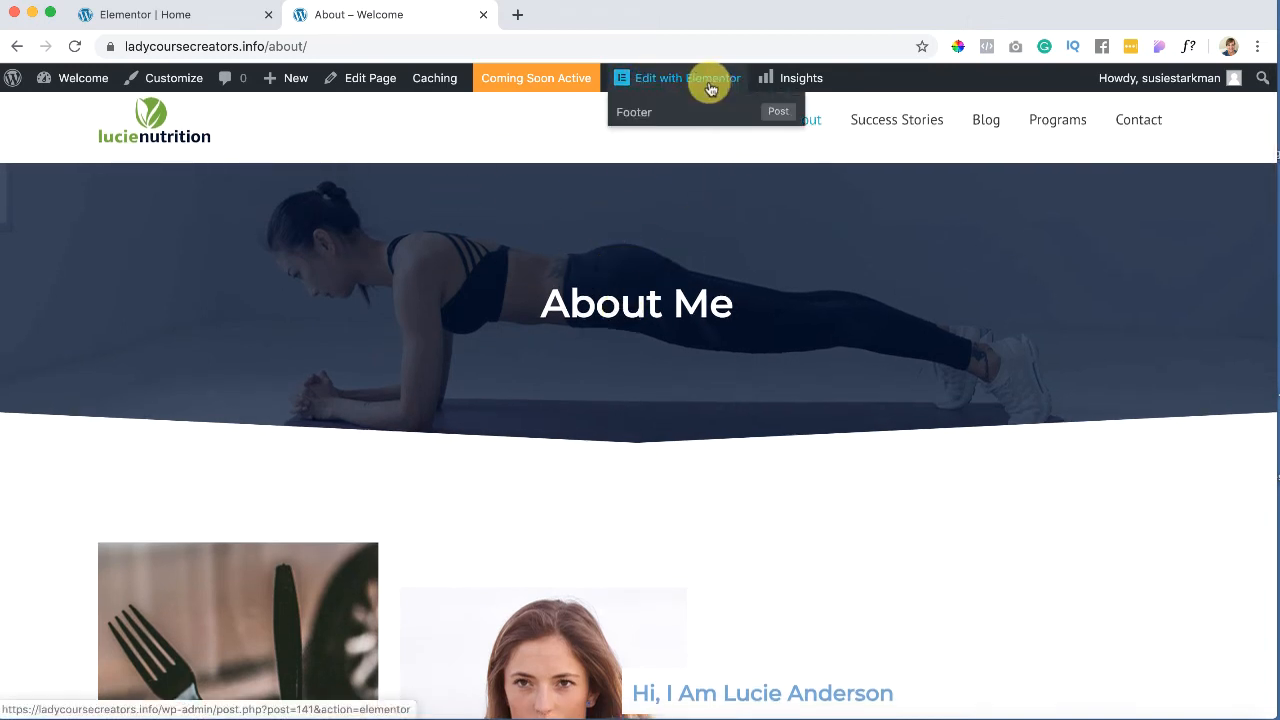
{"action": "scroll", "coordinate": [629, 300], "scroll_direction": "down", "scroll_amount": 3}
{"action": "scroll", "coordinate": [629, 303], "scroll_direction": "up", "scroll_amount": 3}
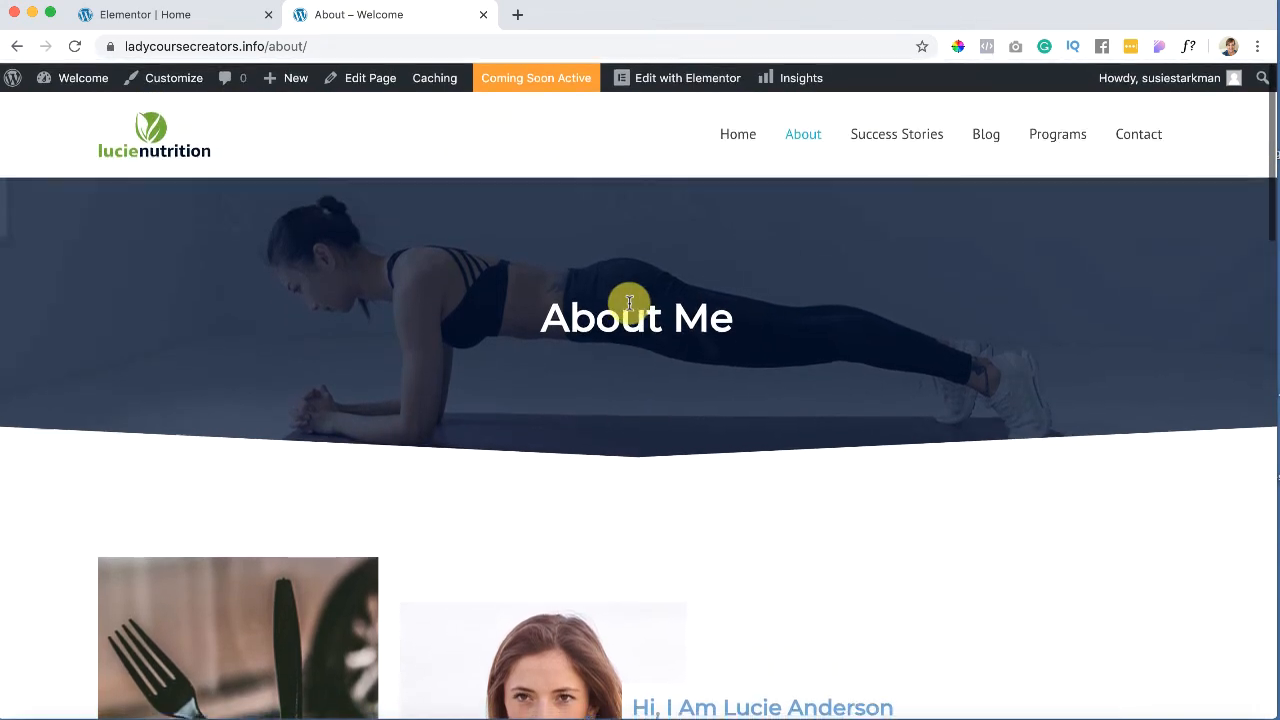
{"action": "left_click", "coordinate": [673, 83]}
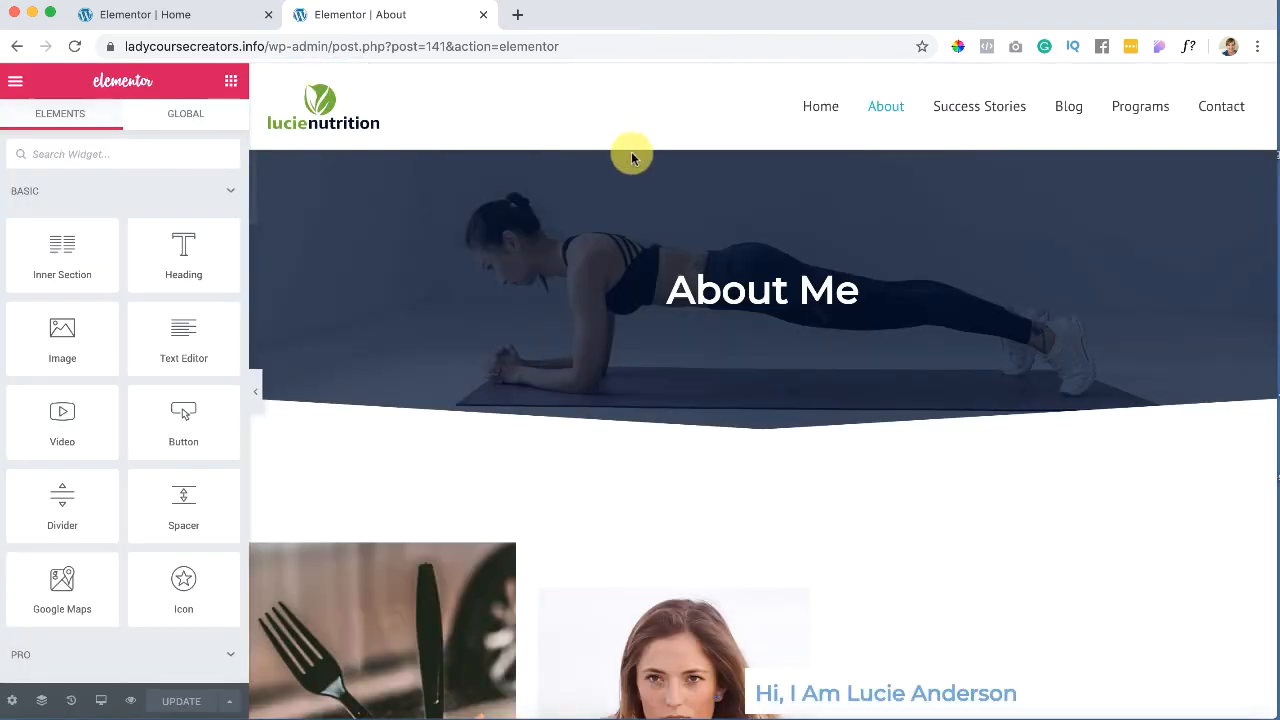
Step: Replace the portrait beside the salad image on the About page with blog02-free-img.jpg from the media library
{"action": "scroll", "coordinate": [623, 151], "scroll_direction": "down", "scroll_amount": 5}
{"action": "scroll", "coordinate": [623, 457], "scroll_direction": "down", "scroll_amount": 3}
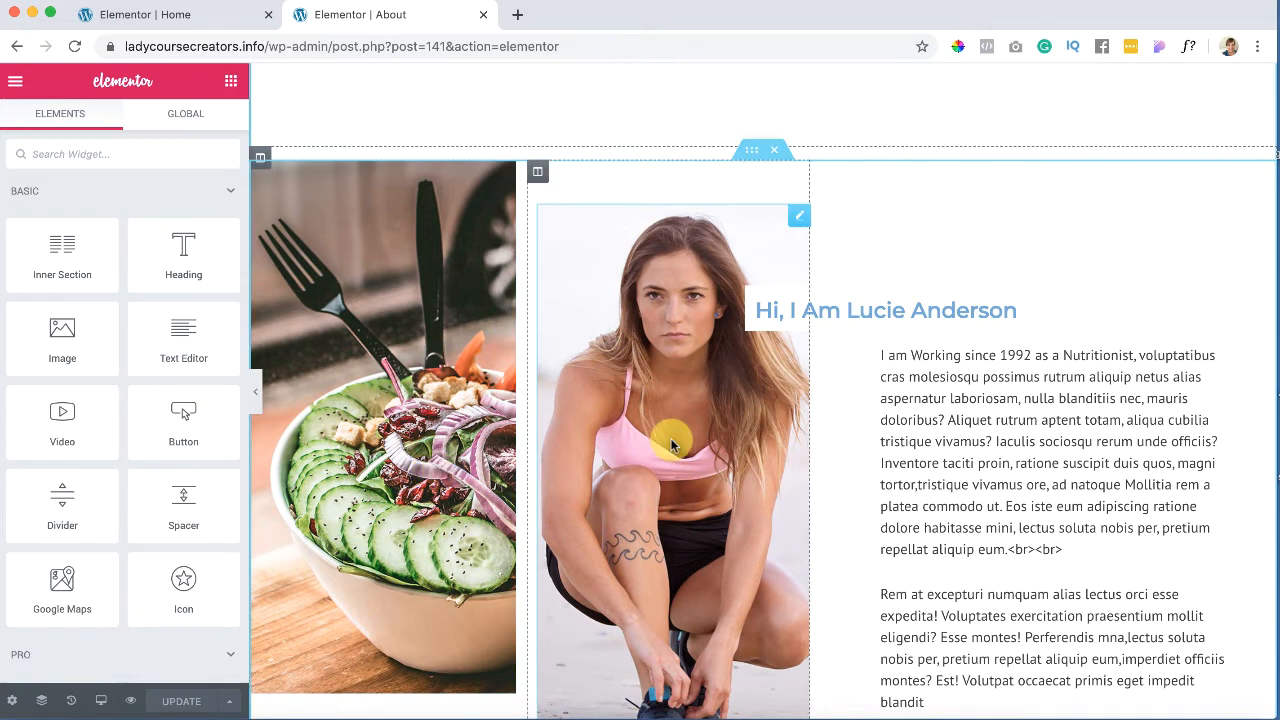
{"action": "scroll", "coordinate": [606, 404], "scroll_direction": "down", "scroll_amount": 3}
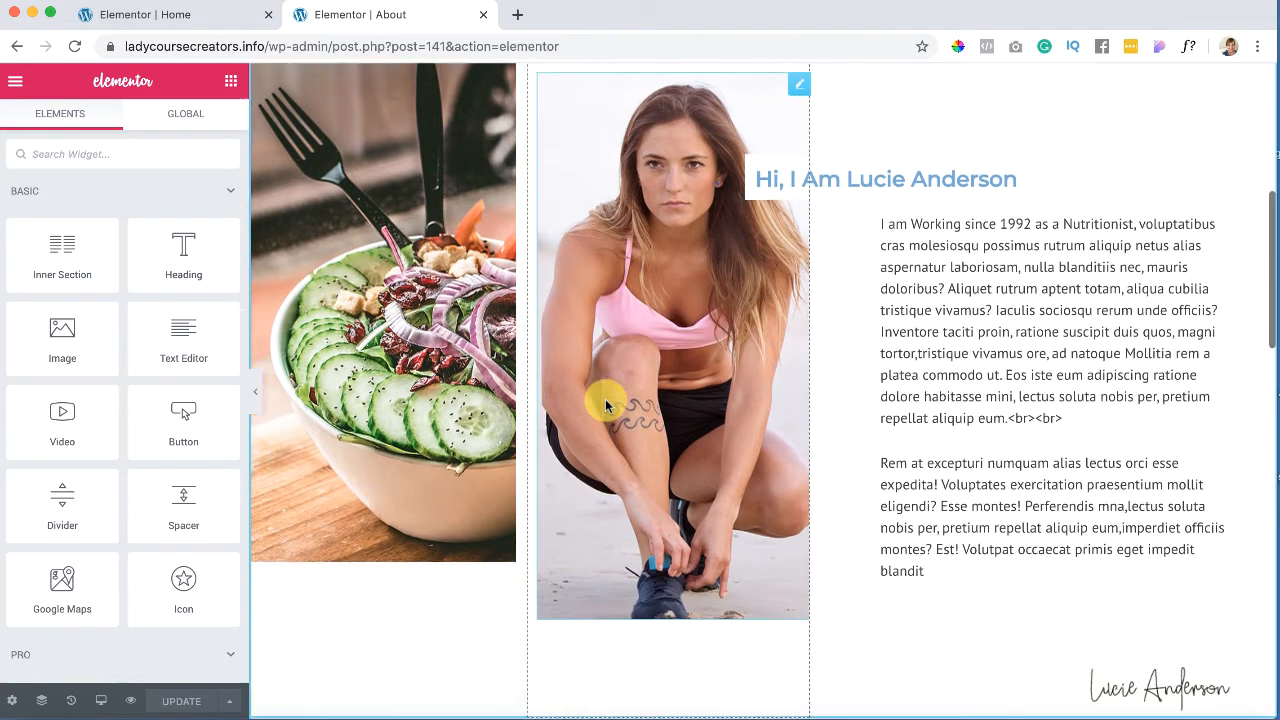
{"action": "scroll", "coordinate": [620, 334], "scroll_direction": "up", "scroll_amount": 3}
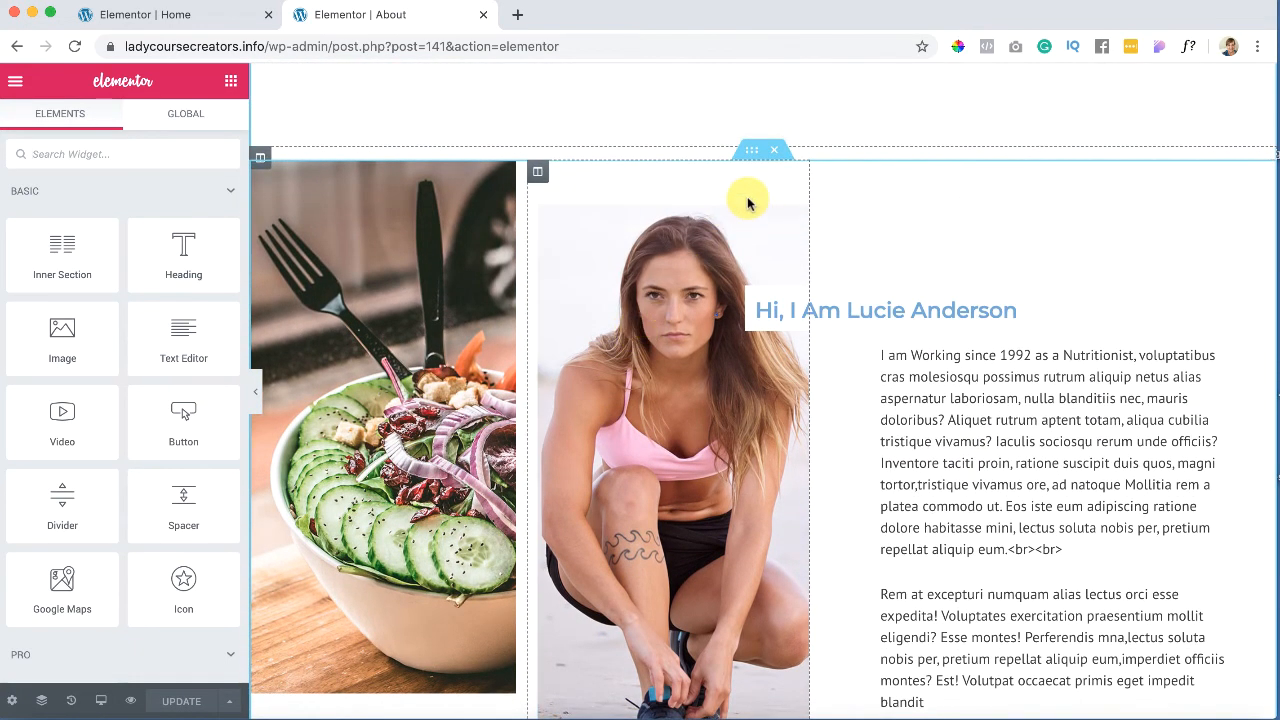
{"action": "left_click", "coordinate": [757, 247]}
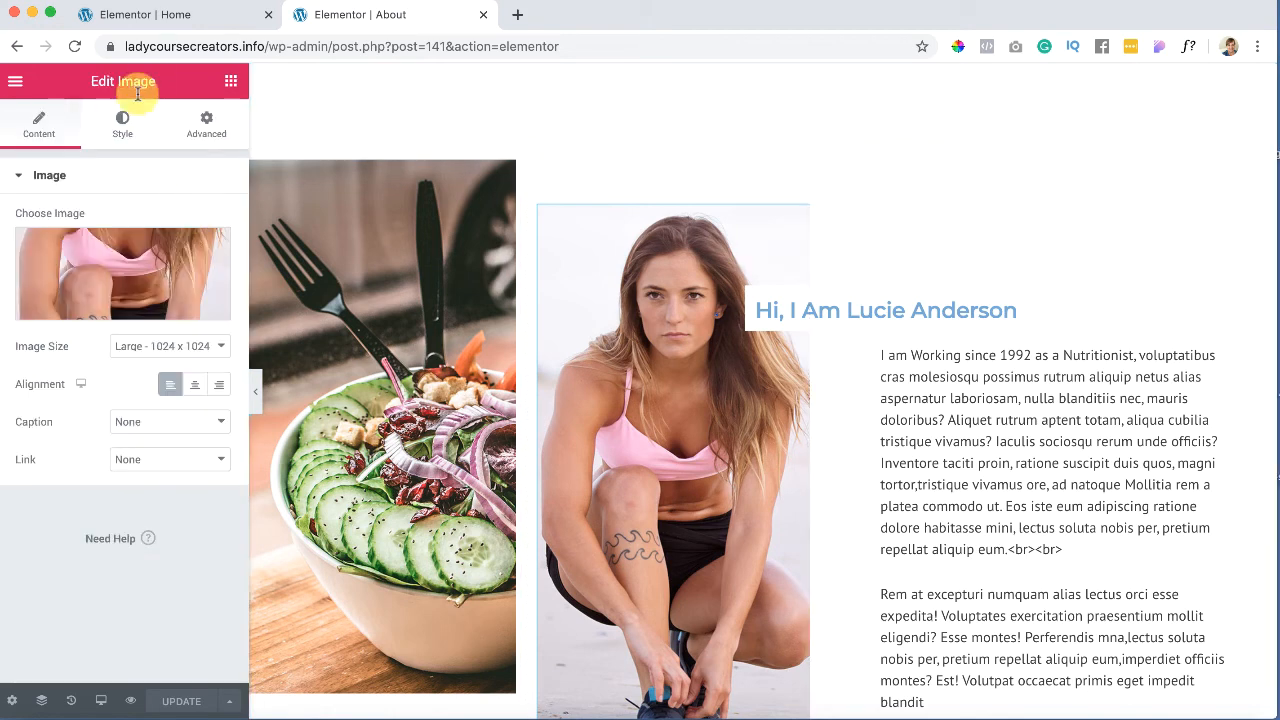
{"action": "left_click", "coordinate": [110, 308]}
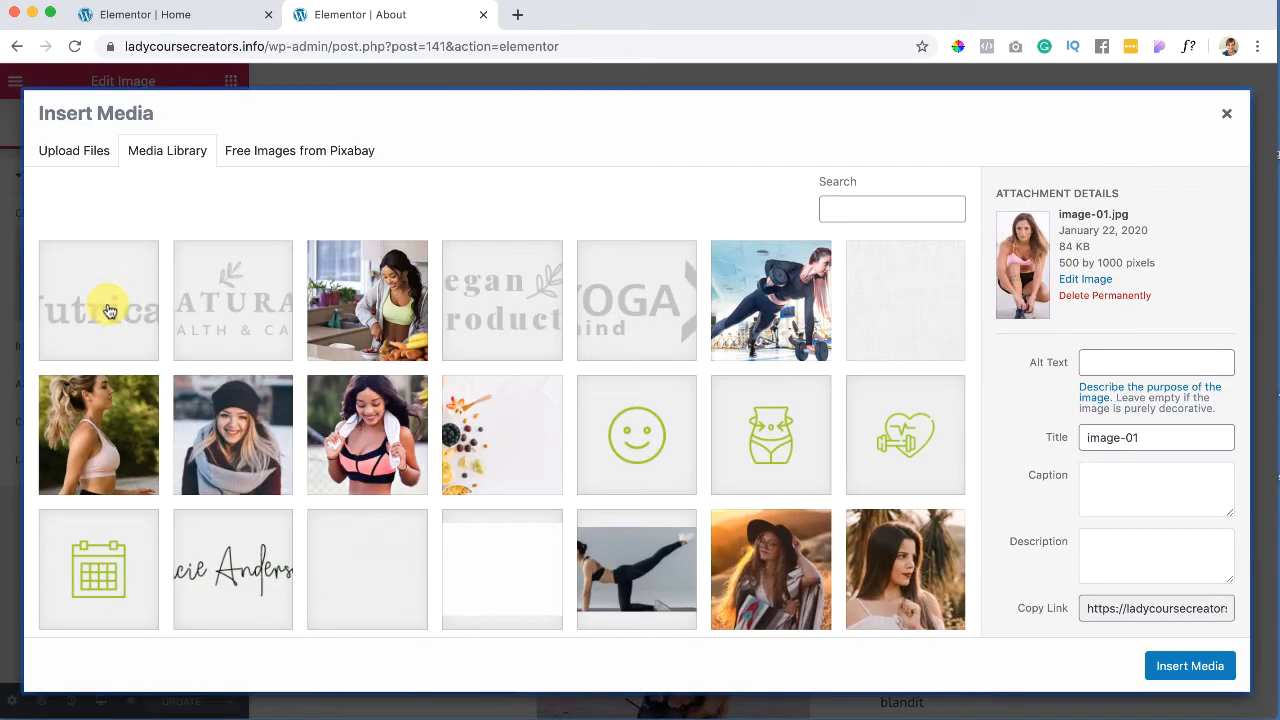
{"action": "left_click", "coordinate": [365, 290]}
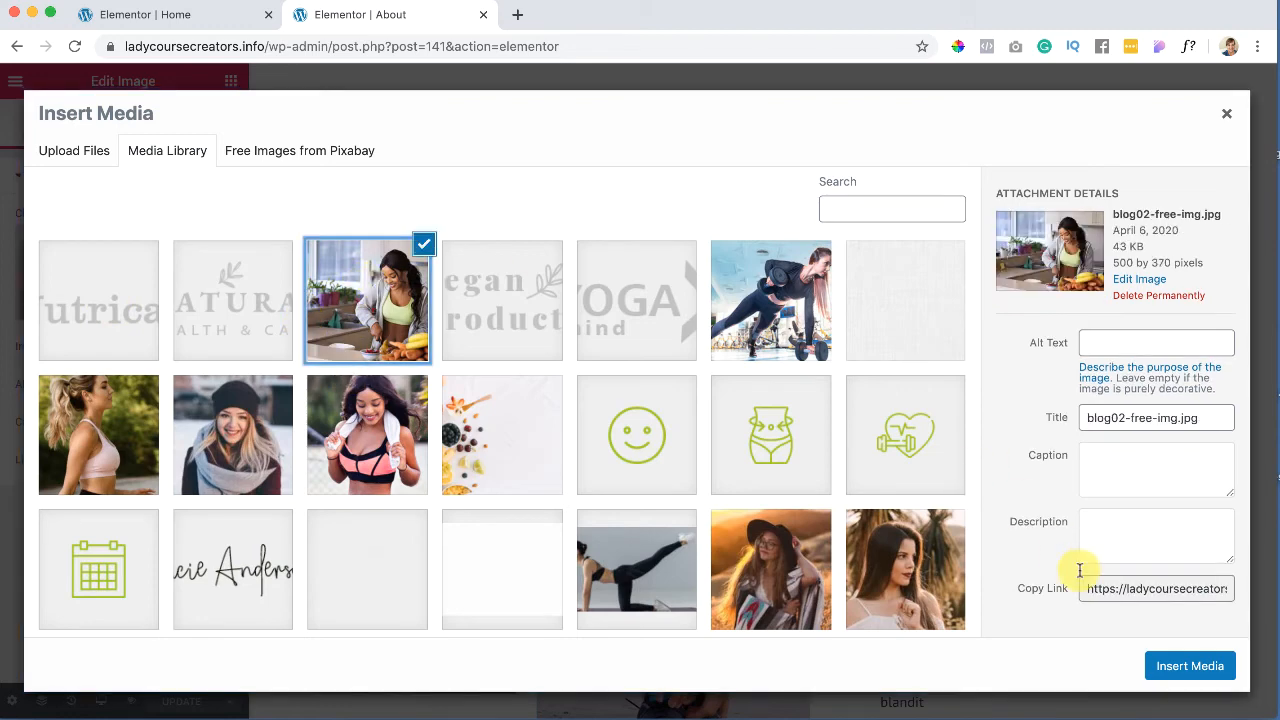
{"action": "left_click", "coordinate": [1190, 666]}
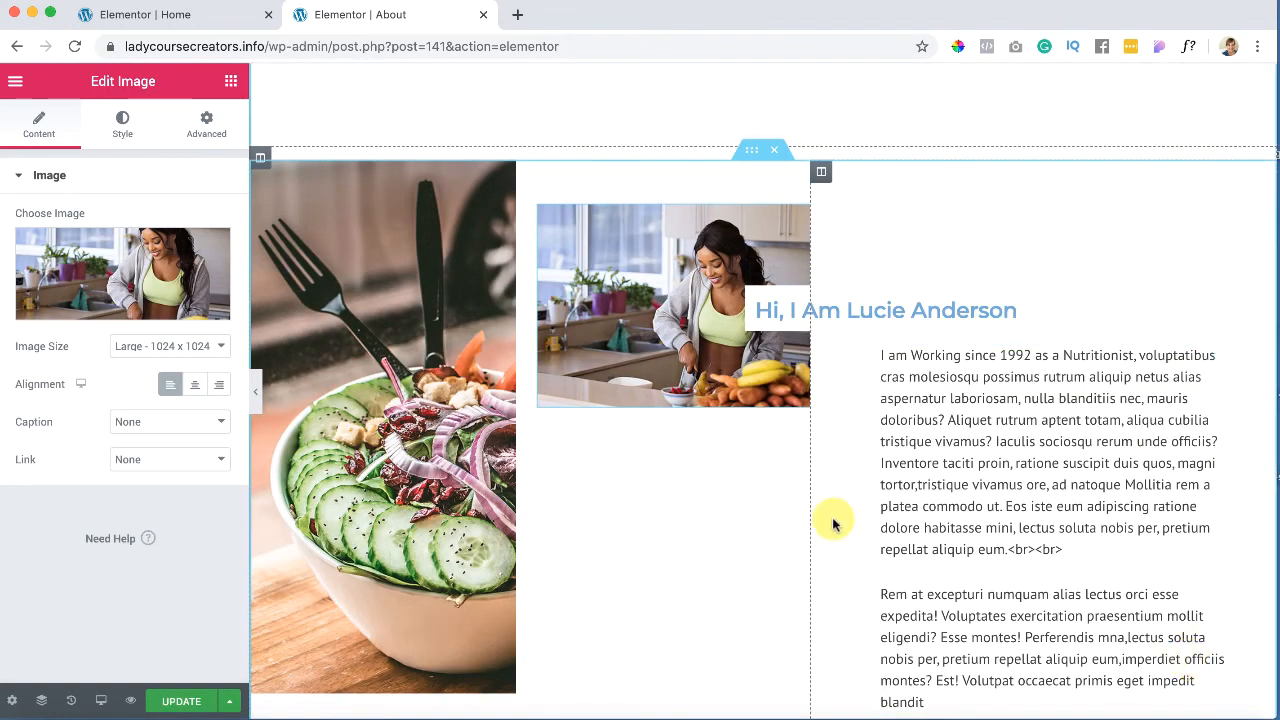
{"action": "scroll", "coordinate": [665, 238], "scroll_direction": "up", "scroll_amount": 1}
{"action": "scroll", "coordinate": [665, 238], "scroll_direction": "down", "scroll_amount": 1}
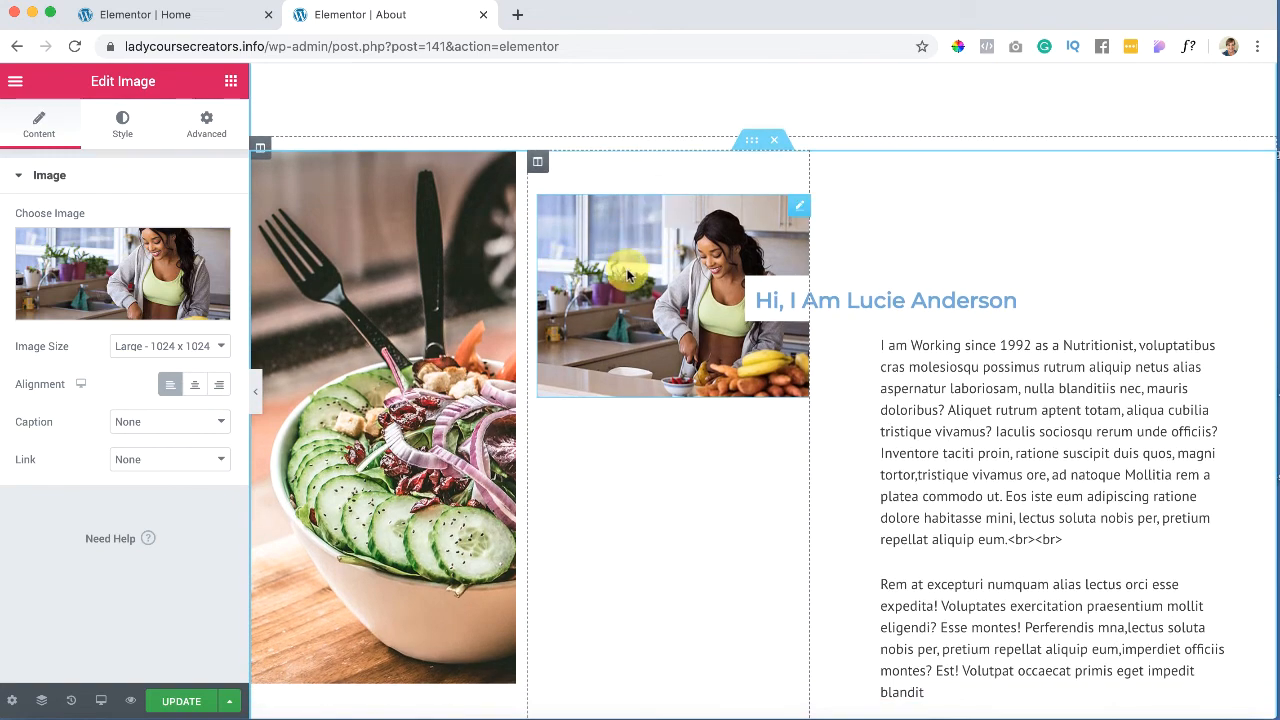
Step: Replace the opening sentences of the About page's biography text with the filler "fjsal;fjdkla;sjfd;sajsdk;alfjlas;jfsd;ljfsd"
{"action": "scroll", "coordinate": [401, 299], "scroll_direction": "up", "scroll_amount": 1}
{"action": "scroll", "coordinate": [401, 299], "scroll_direction": "down", "scroll_amount": 2}
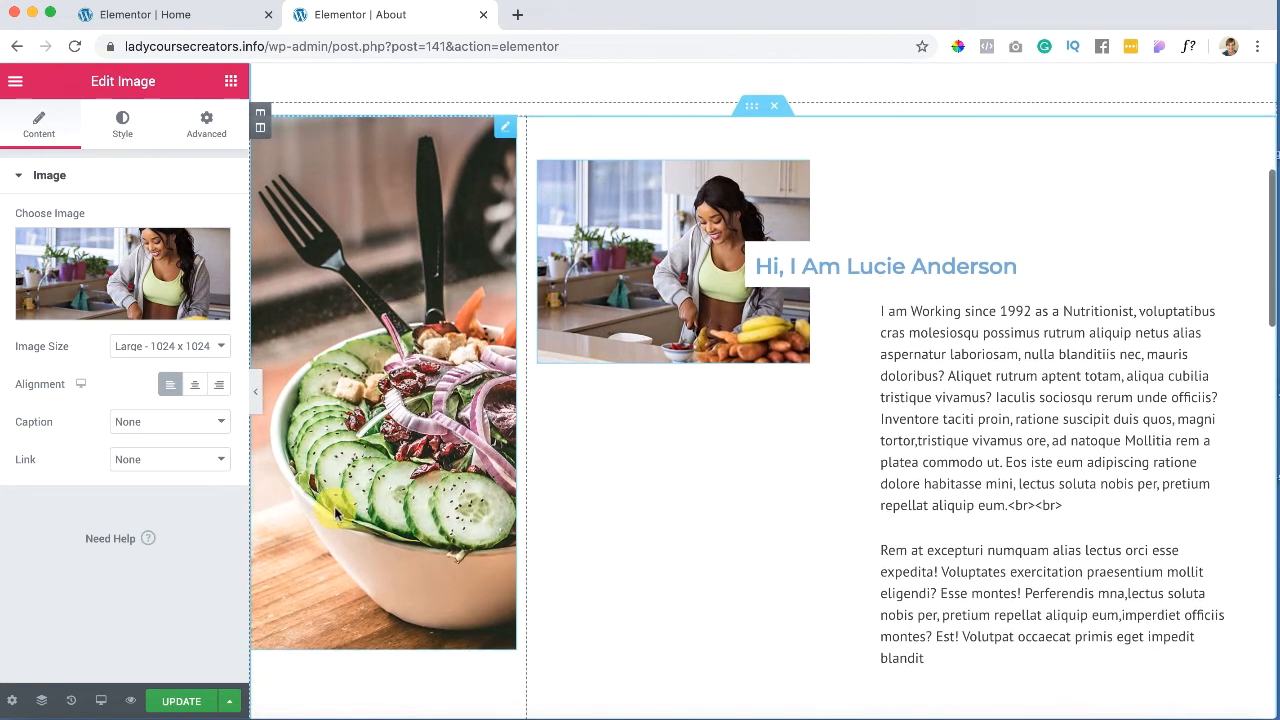
{"action": "left_click", "coordinate": [905, 430]}
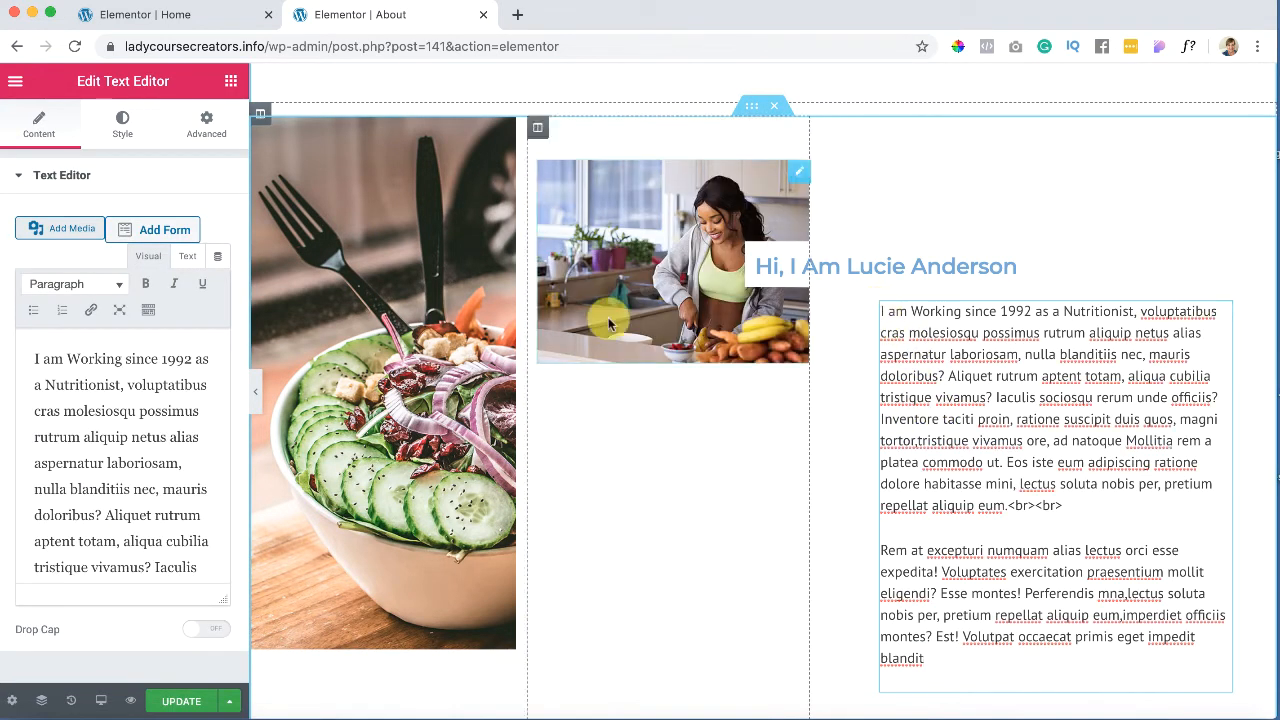
{"action": "left_click_drag", "start_coordinate": [33, 362], "coordinate": [196, 563]}
{"action": "key", "text": "BackSpace"}
{"action": "type", "text": "fjsal;fjdkla;sjfd;sajsdk;alfjlas;jfsd;ljfsd"}
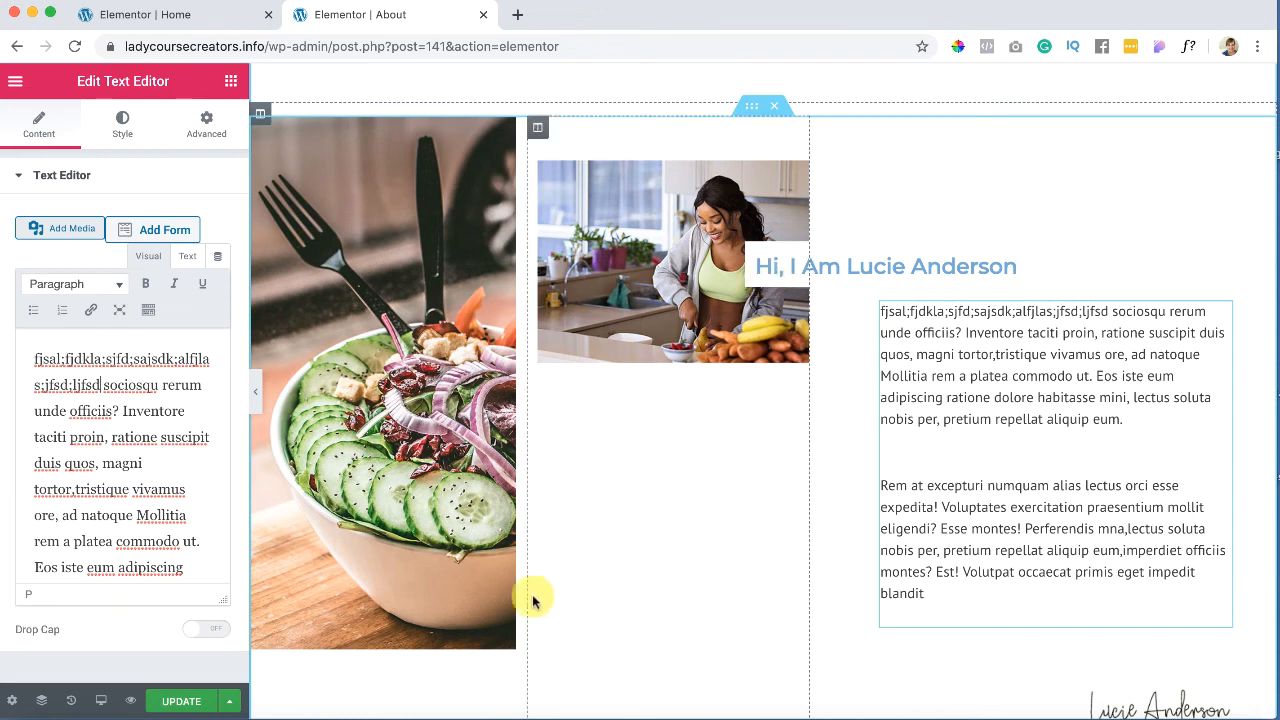
Step: Open the content settings of the Daily Customers image box in the statistics band and return to the About Me banner
{"action": "scroll", "coordinate": [533, 600], "scroll_direction": "down", "scroll_amount": 5}
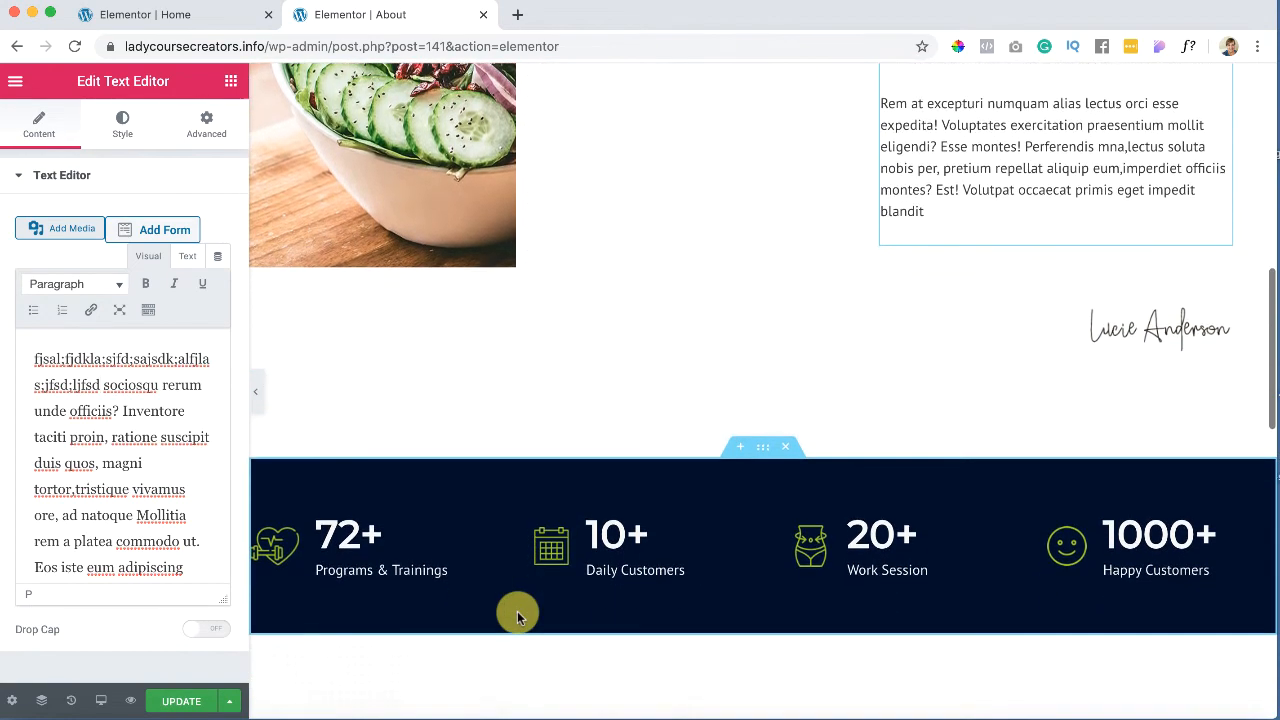
{"action": "left_click", "coordinate": [595, 540]}
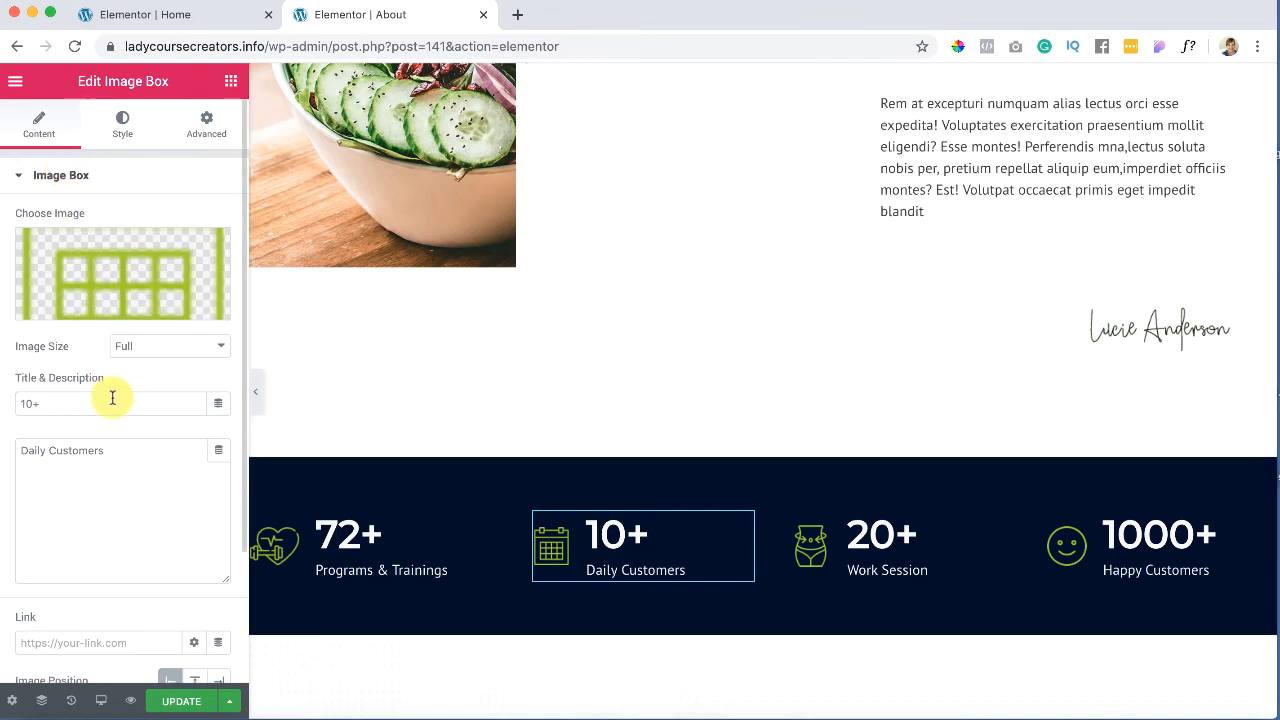
{"action": "scroll", "coordinate": [408, 287], "scroll_direction": "up", "scroll_amount": 15}
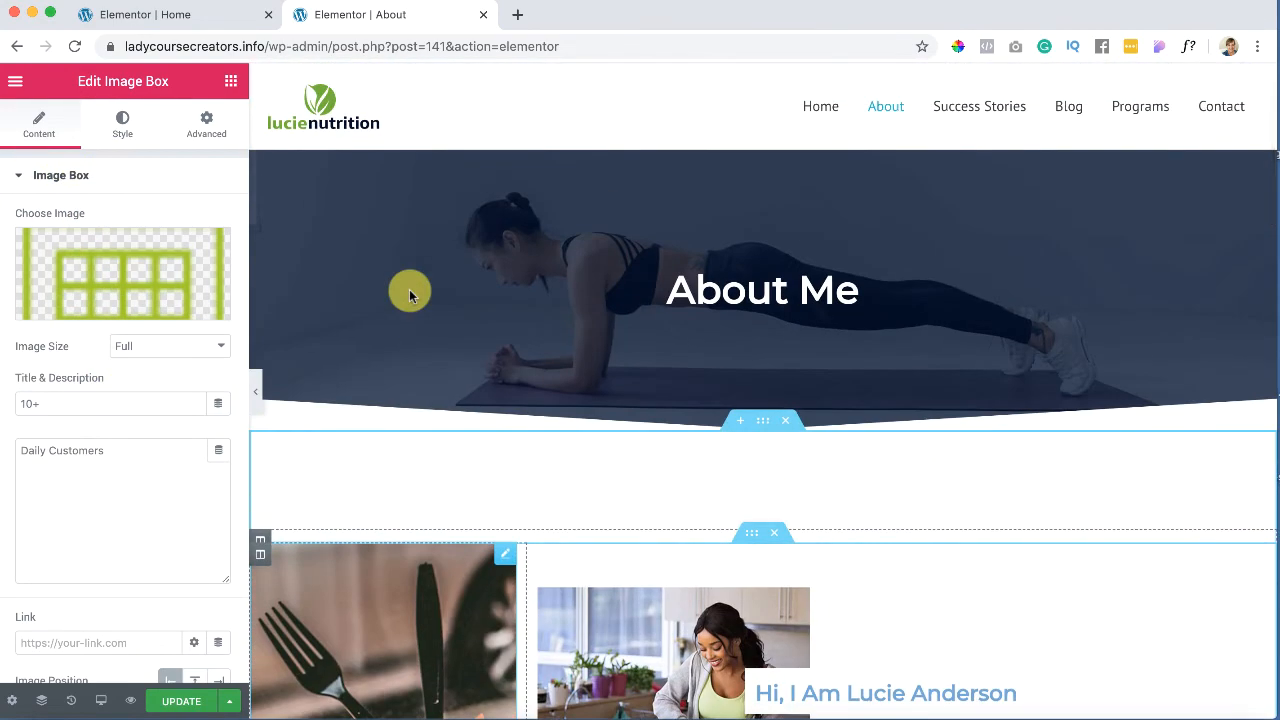
Step: Exit Elementor to the dashboard without saving the About page changes and go to the site's list of pages
{"action": "left_click", "coordinate": [15, 84]}
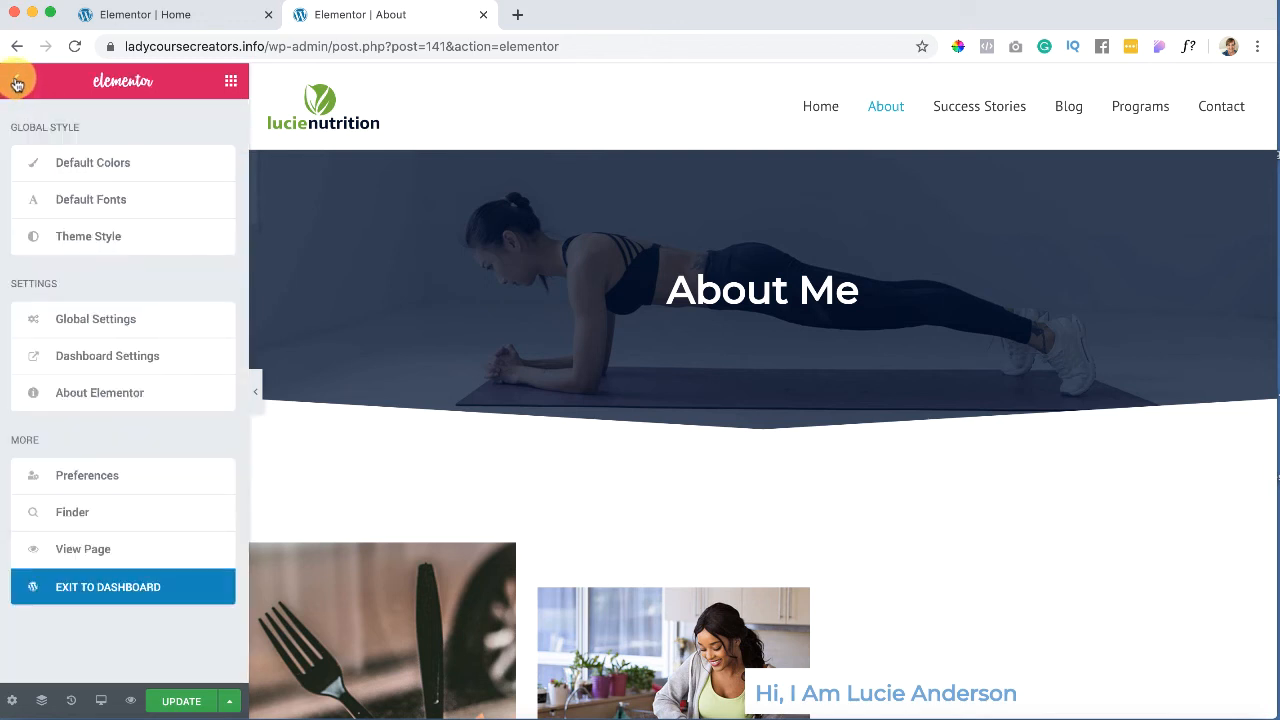
{"action": "left_click", "coordinate": [138, 592]}
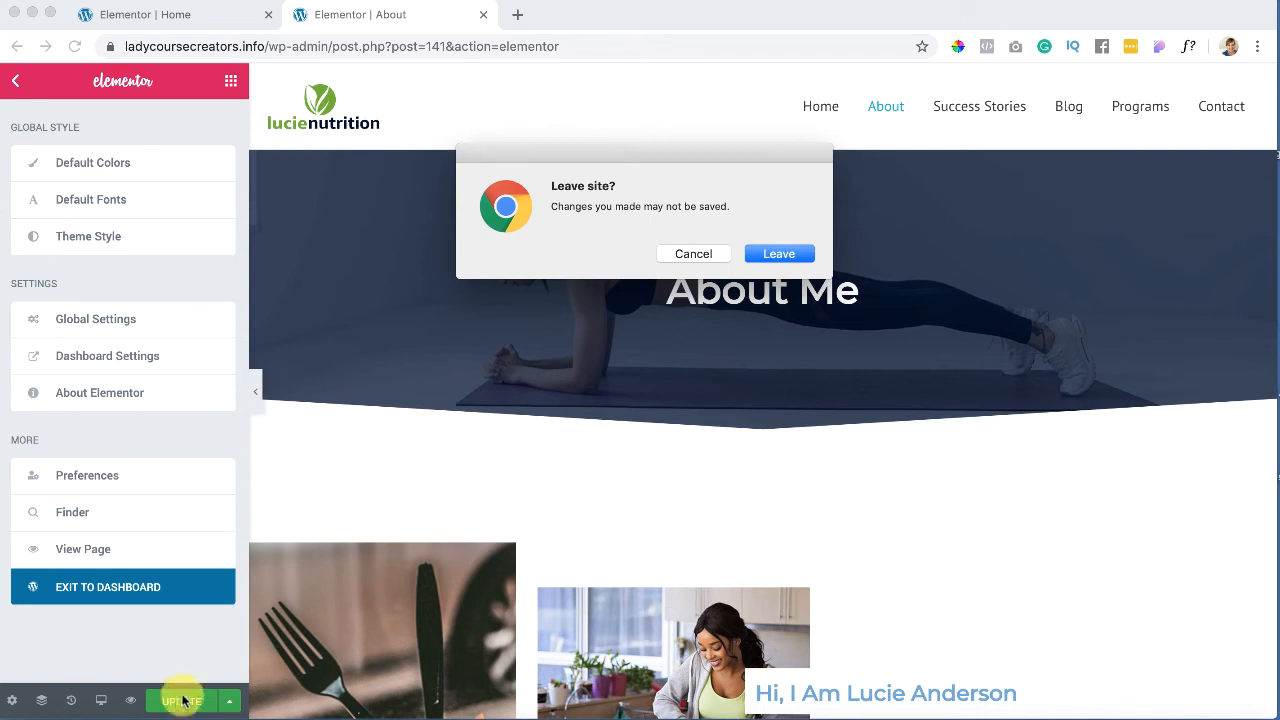
{"action": "left_click", "coordinate": [790, 253]}
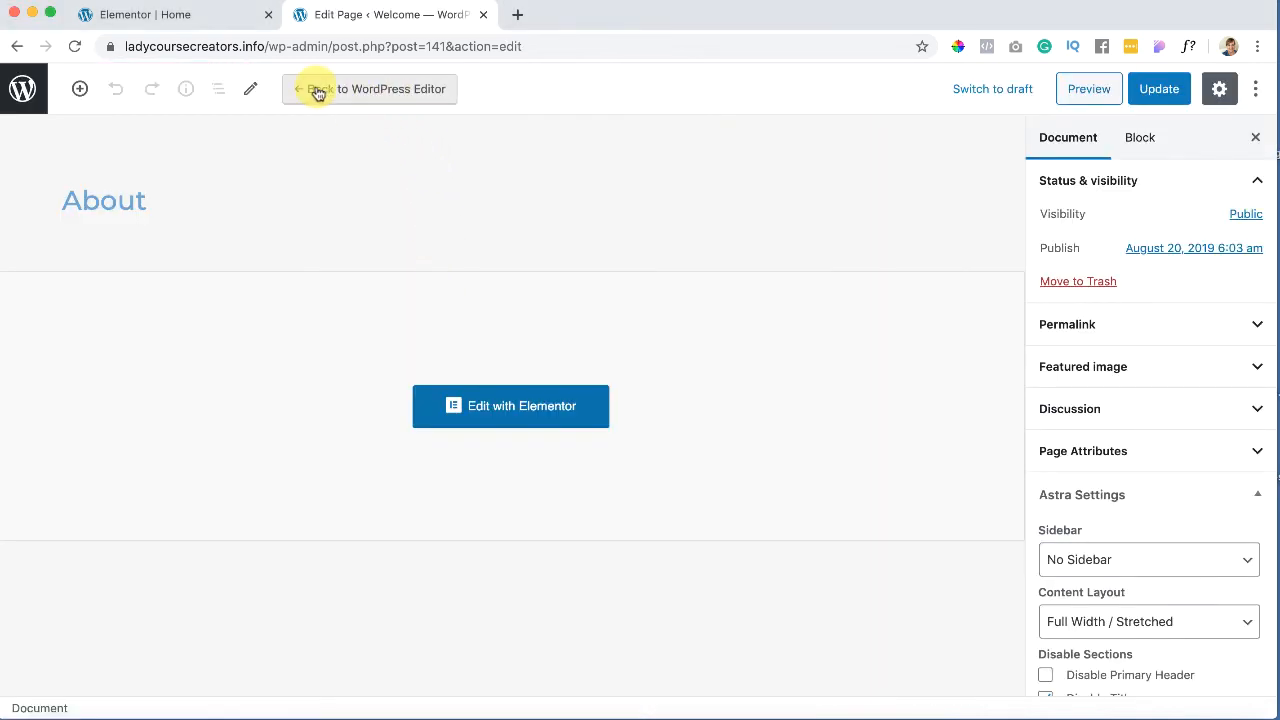
{"action": "left_click", "coordinate": [368, 92]}
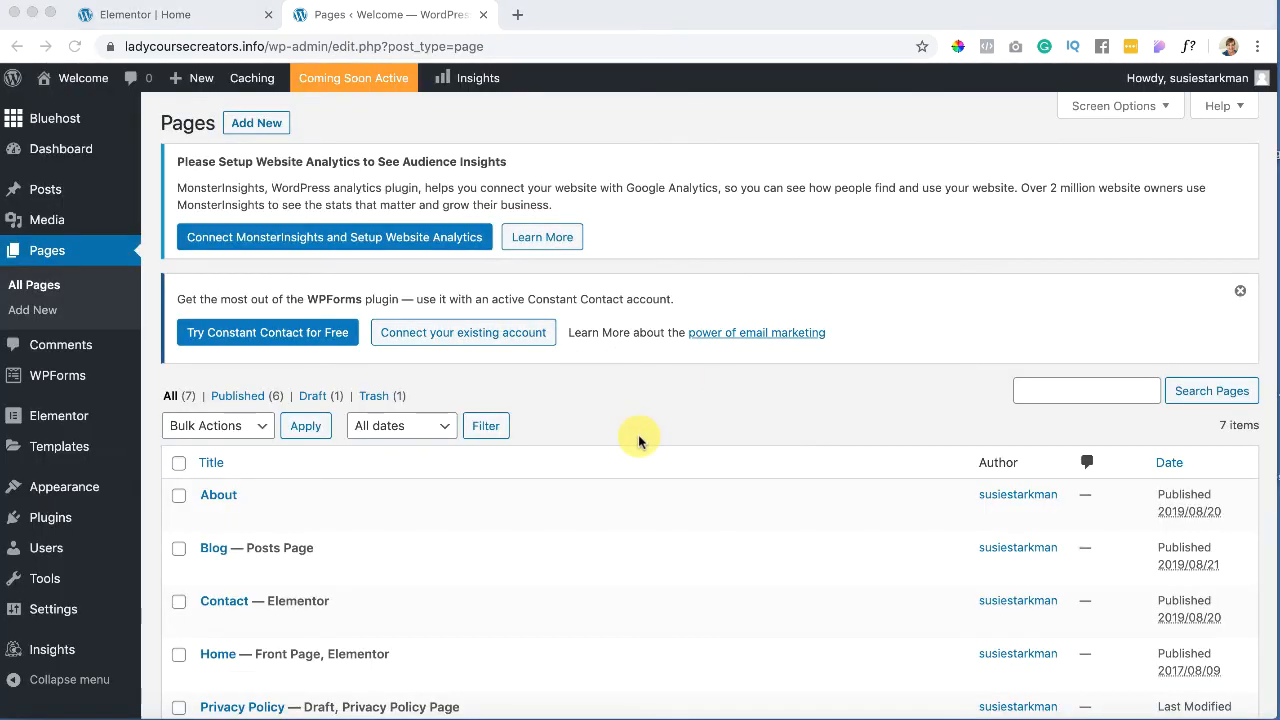
Step: Look over the list of the site's existing pages
{"action": "scroll", "coordinate": [640, 438], "scroll_direction": "down", "scroll_amount": 2}
{"action": "scroll", "coordinate": [639, 442], "scroll_direction": "down", "scroll_amount": 1}
{"action": "scroll", "coordinate": [639, 441], "scroll_direction": "down", "scroll_amount": 2}
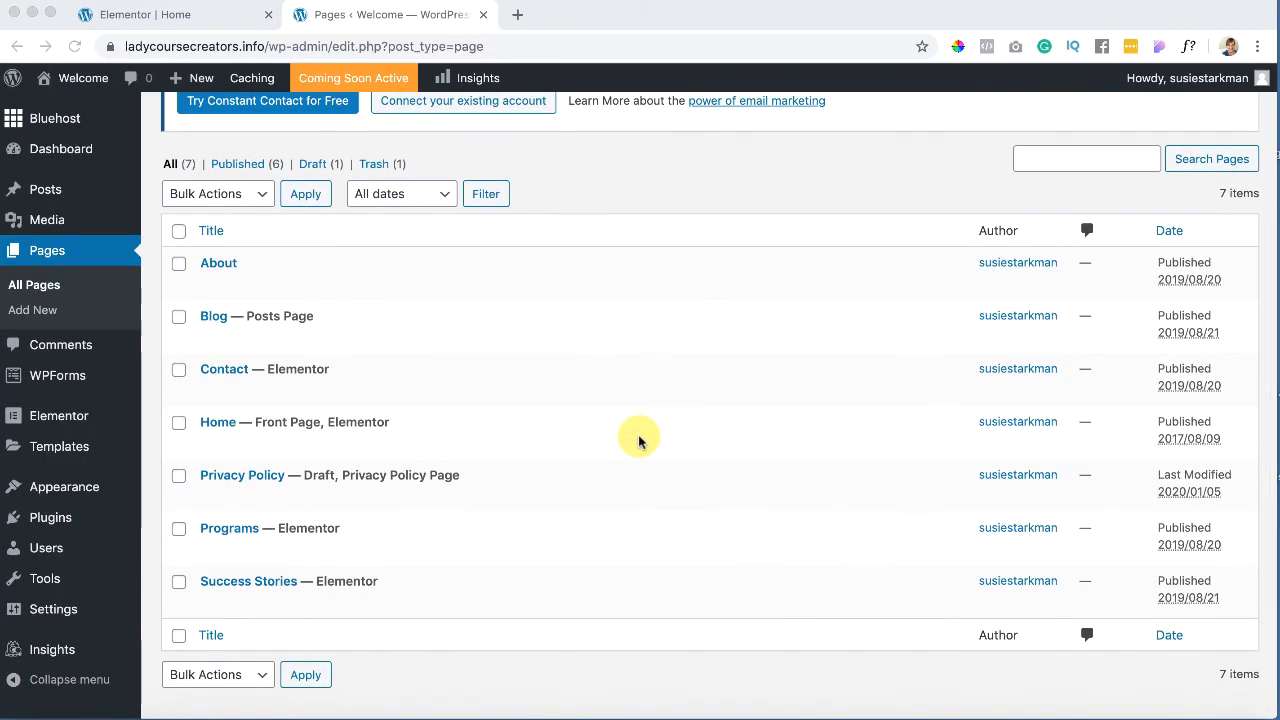
{"action": "scroll", "coordinate": [639, 441], "scroll_direction": "up", "scroll_amount": 1}
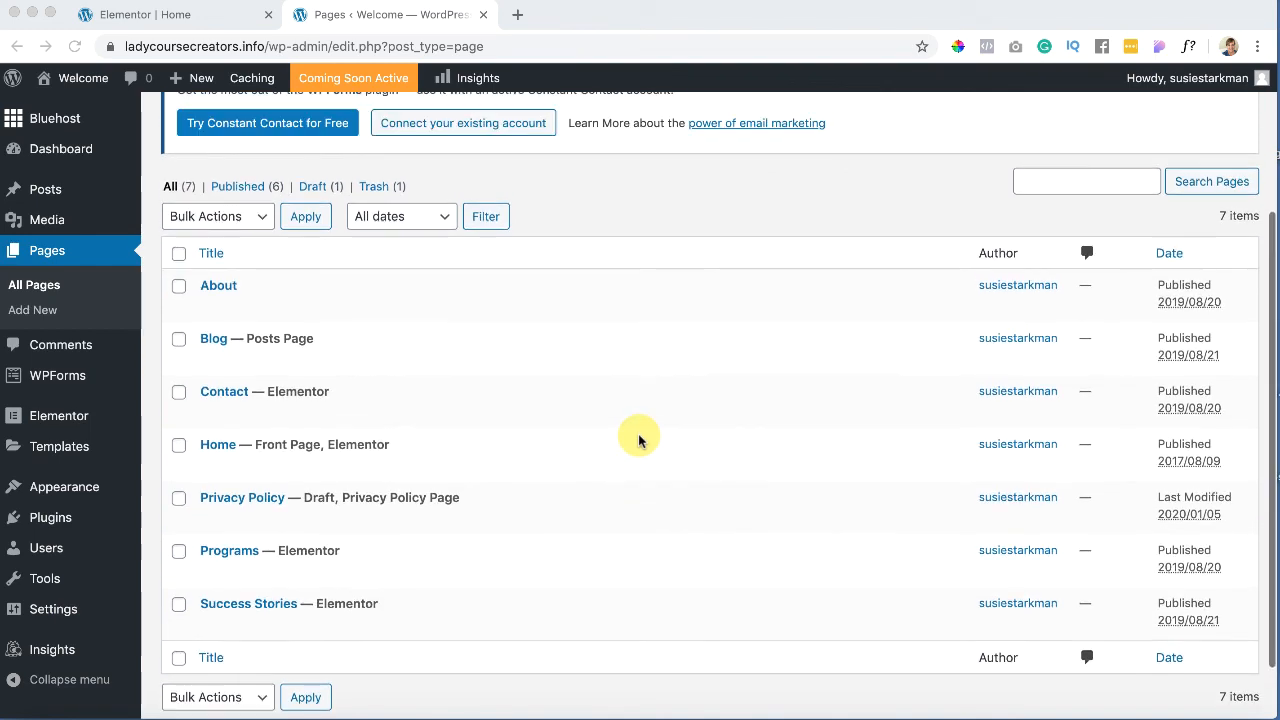
{"action": "scroll", "coordinate": [40, 220], "scroll_direction": "up", "scroll_amount": 1}
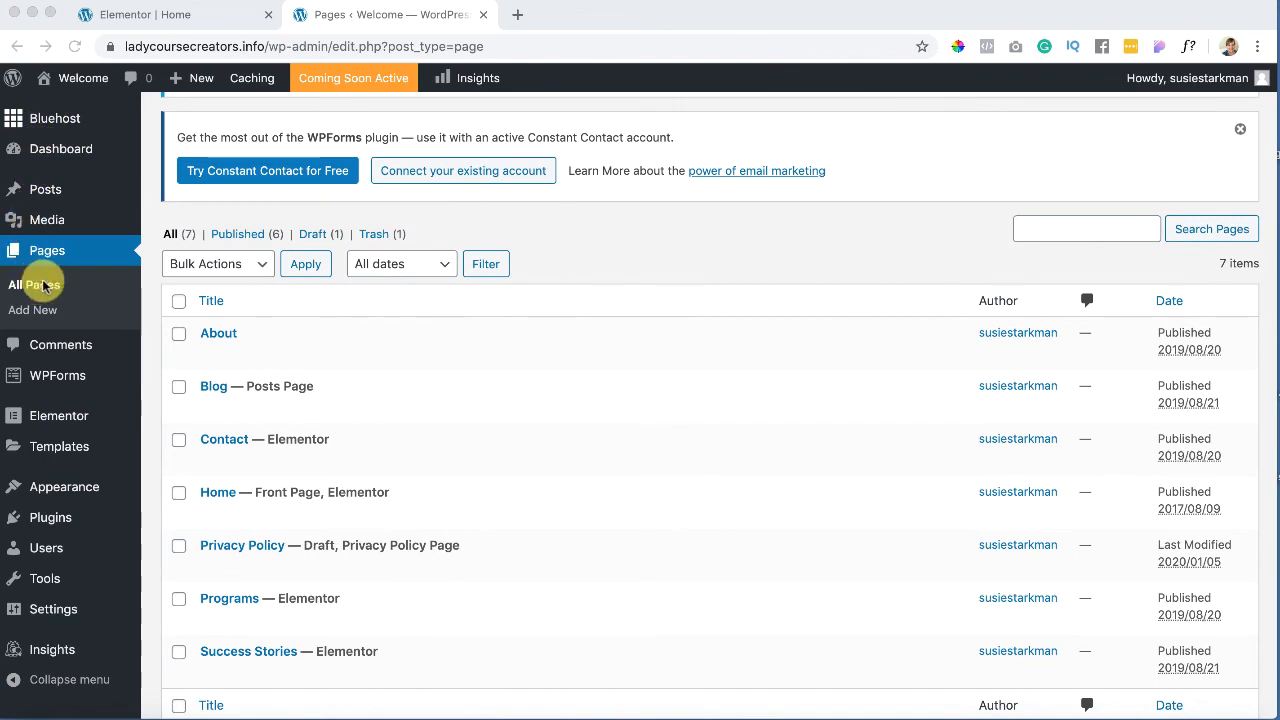
{"action": "scroll", "coordinate": [394, 334], "scroll_direction": "up", "scroll_amount": 3}
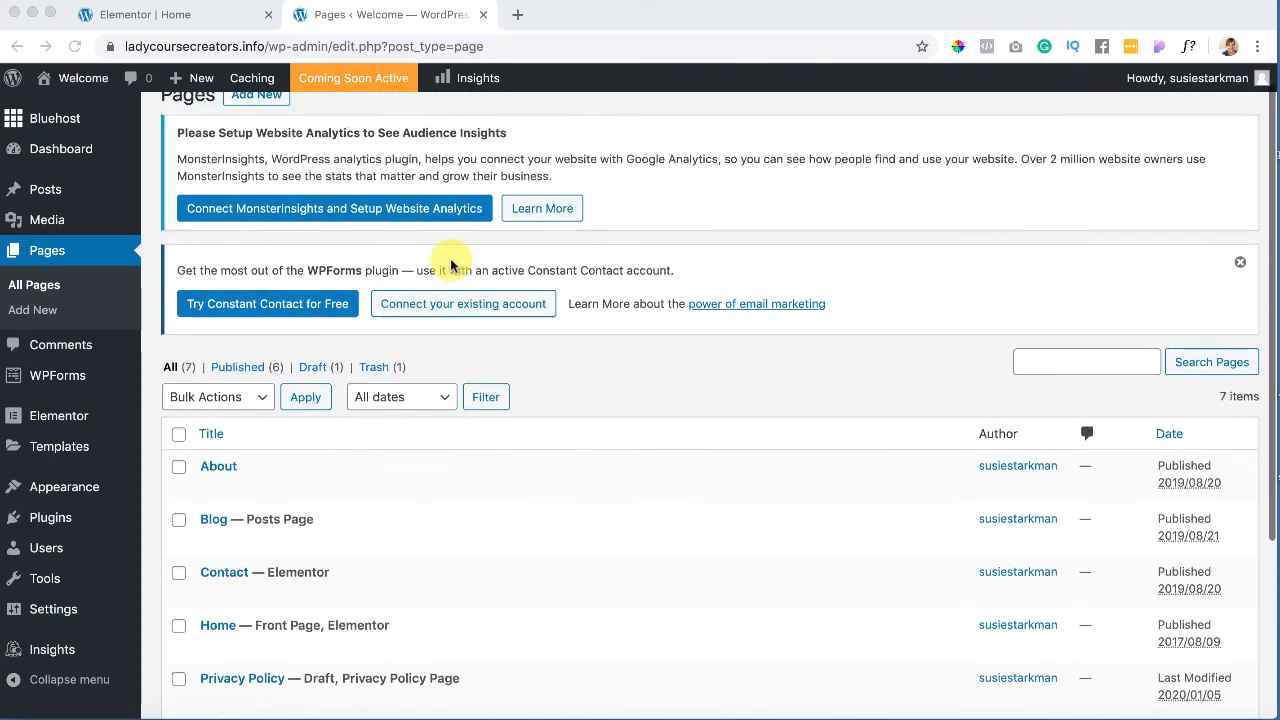
{"action": "scroll", "coordinate": [450, 265], "scroll_direction": "up", "scroll_amount": 1}
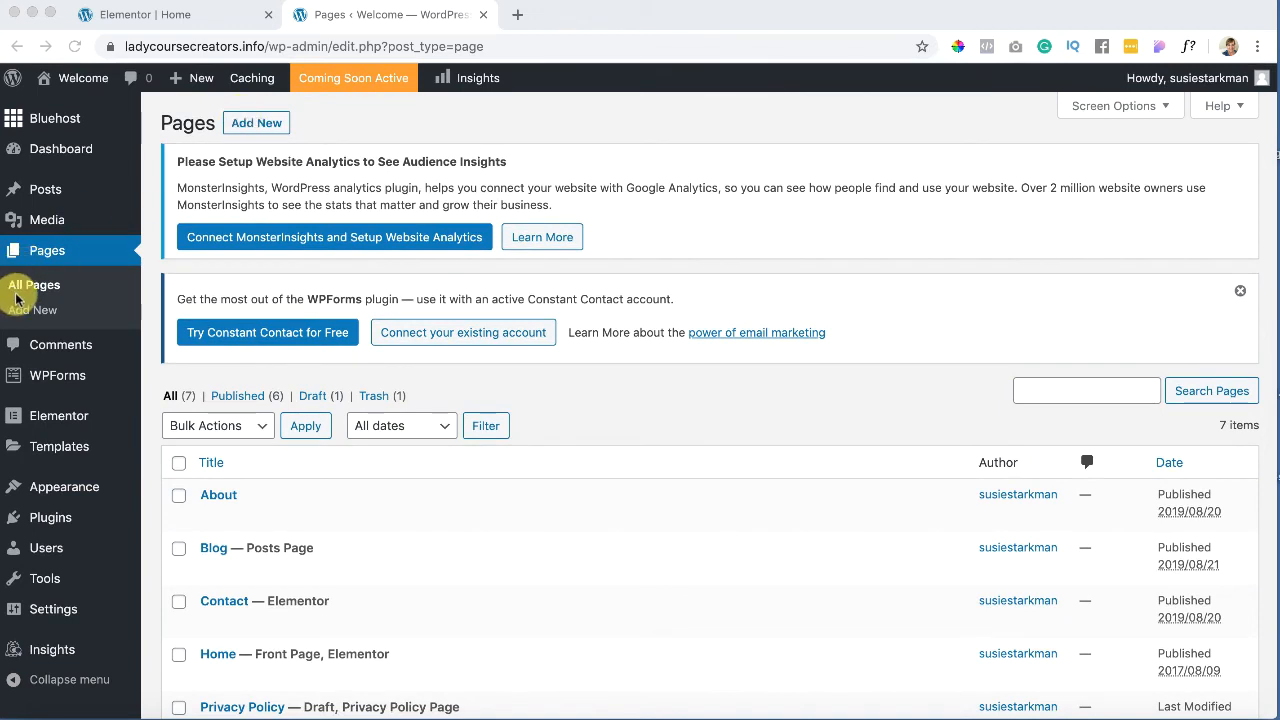
Step: Add a new page titled "My Test Page" and publish it
{"action": "left_click", "coordinate": [17, 299]}
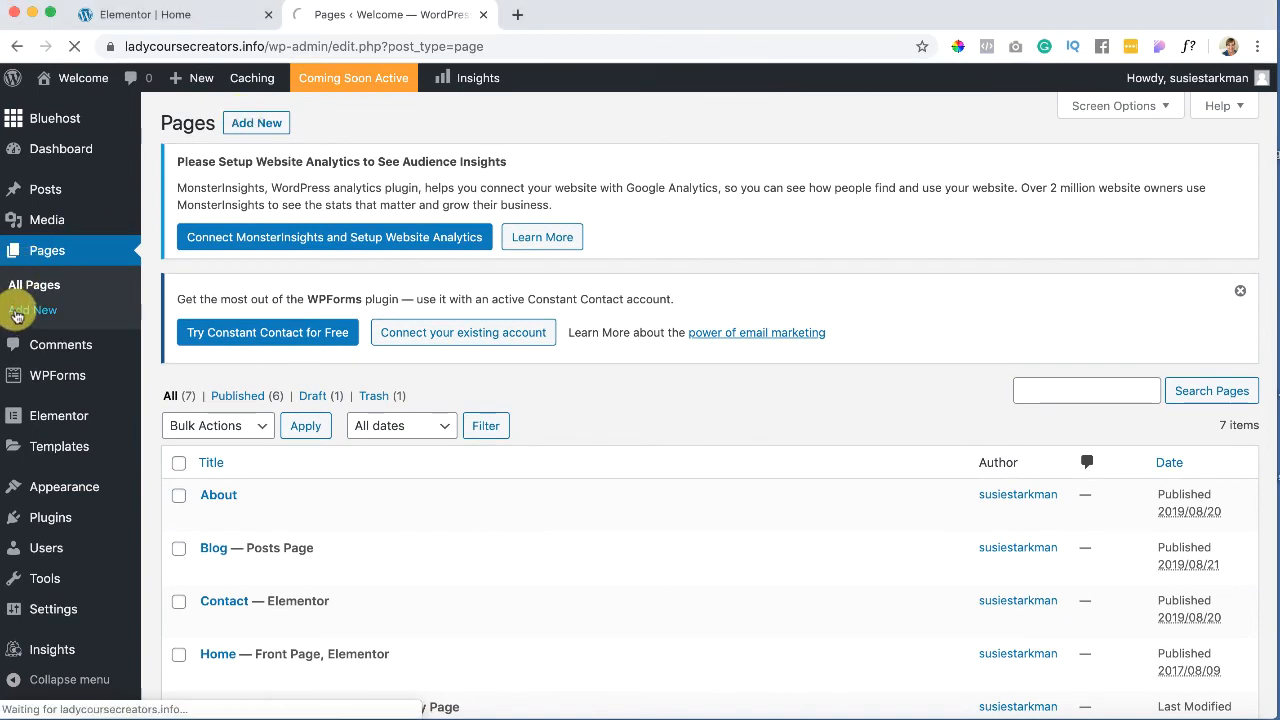
{"action": "left_click", "coordinate": [17, 314]}
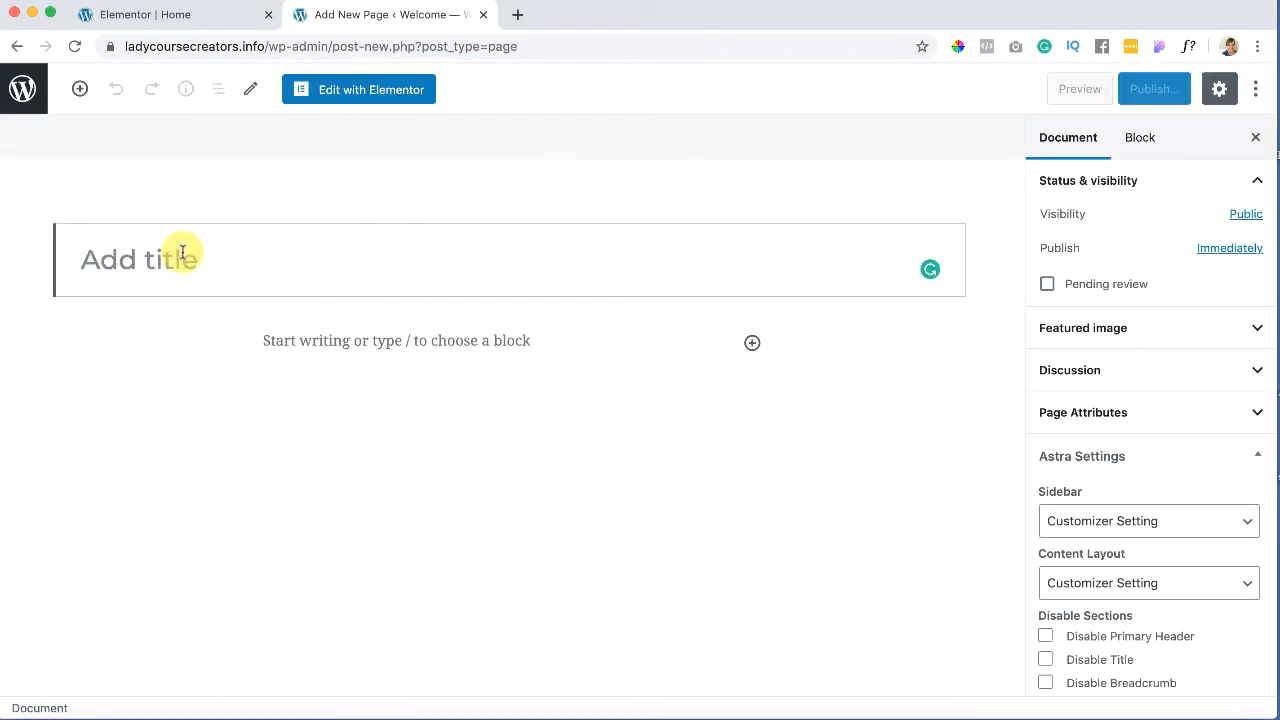
{"action": "left_click", "coordinate": [182, 251]}
{"action": "type", "text": "My Test Page"}
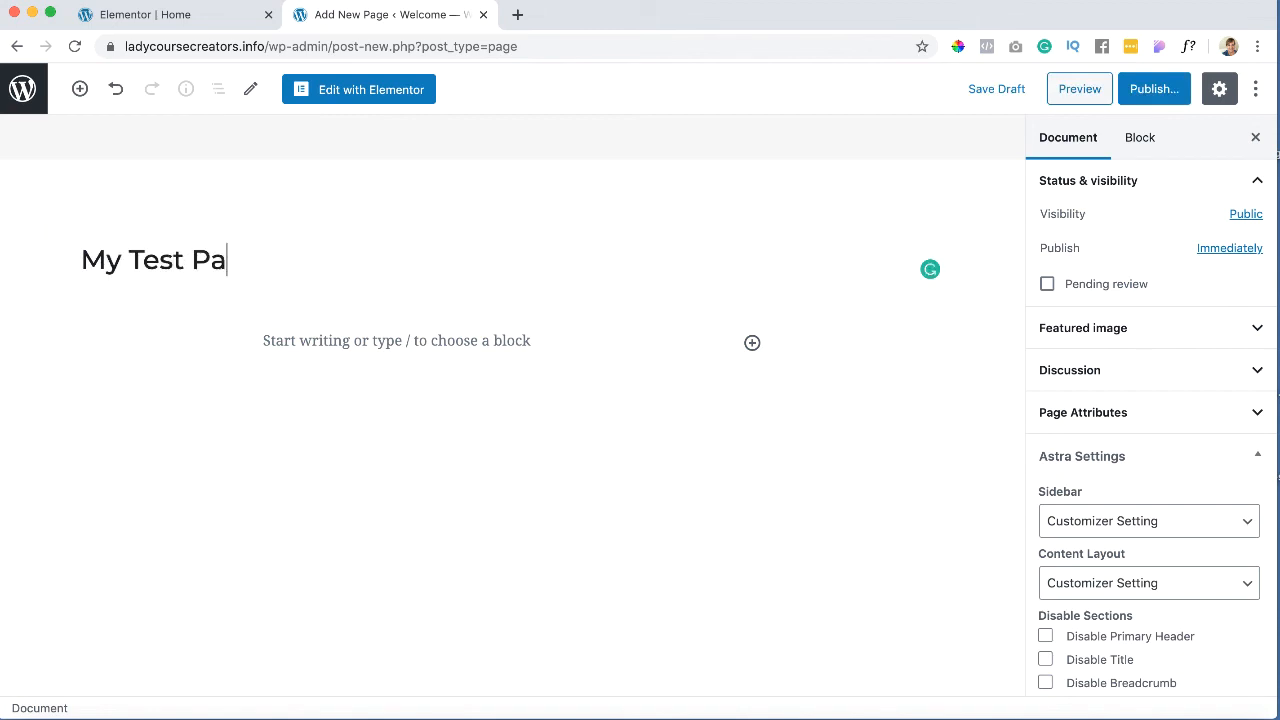
{"action": "left_click", "coordinate": [1152, 89]}
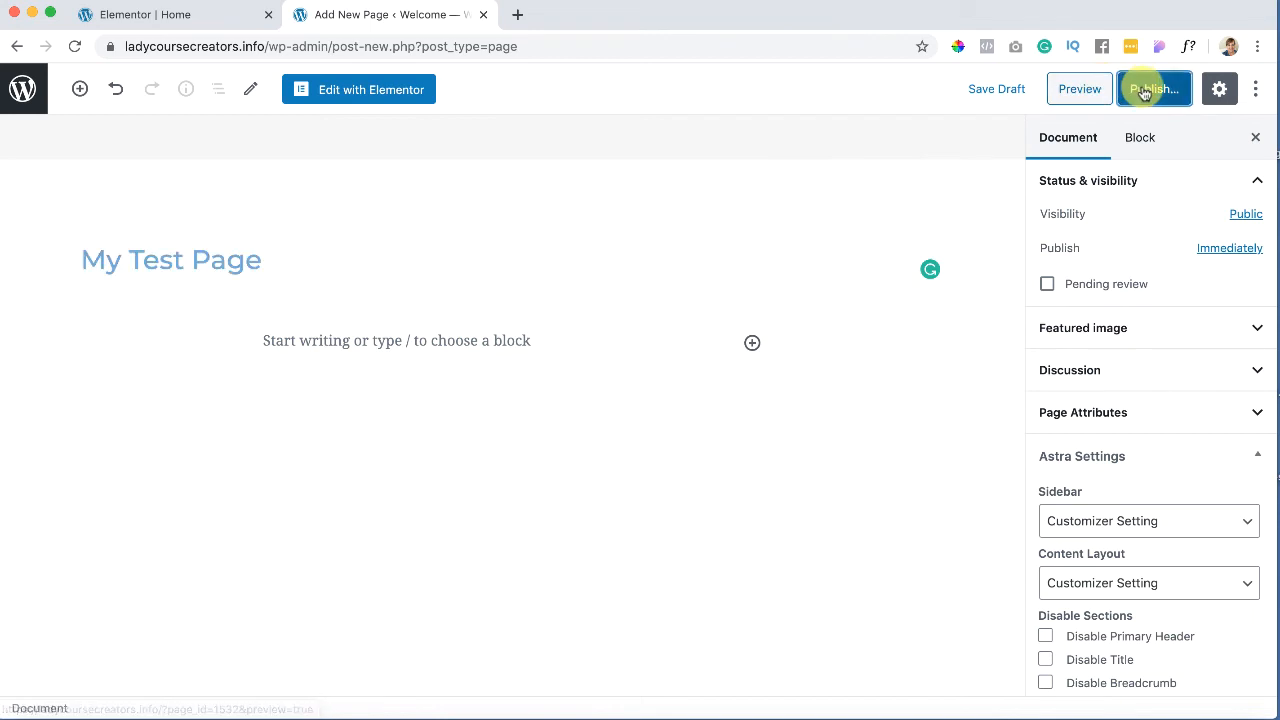
{"action": "left_click", "coordinate": [1145, 92]}
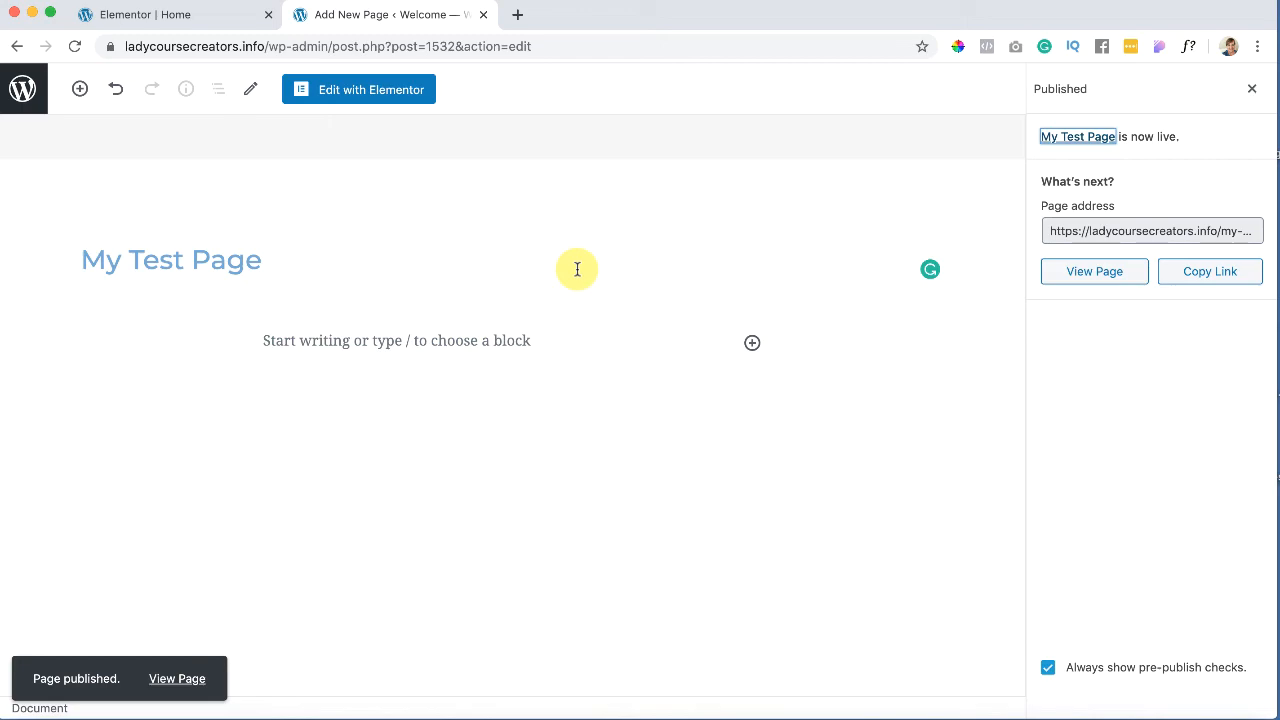
Step: Open My Test Page for editing with Elementor and browse the full-page templates in the template library
{"action": "left_click", "coordinate": [367, 92]}
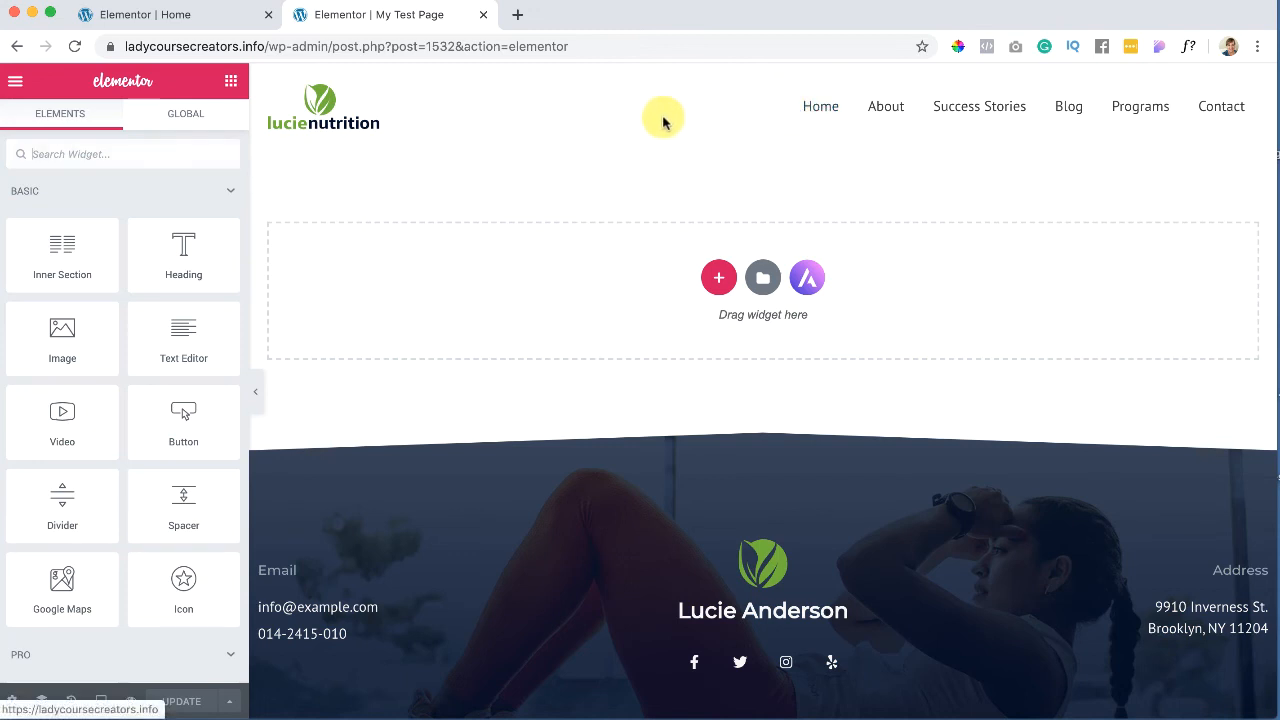
{"action": "left_click", "coordinate": [763, 279]}
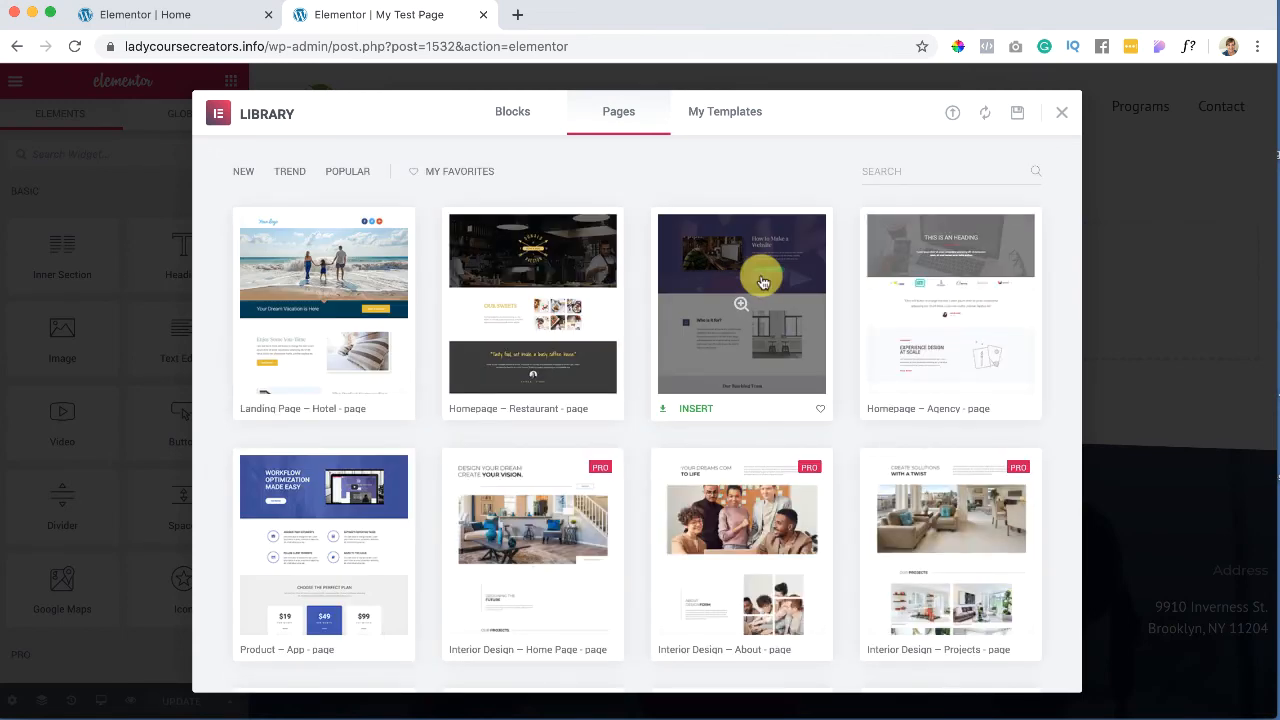
{"action": "scroll", "coordinate": [688, 295], "scroll_direction": "down", "scroll_amount": 5}
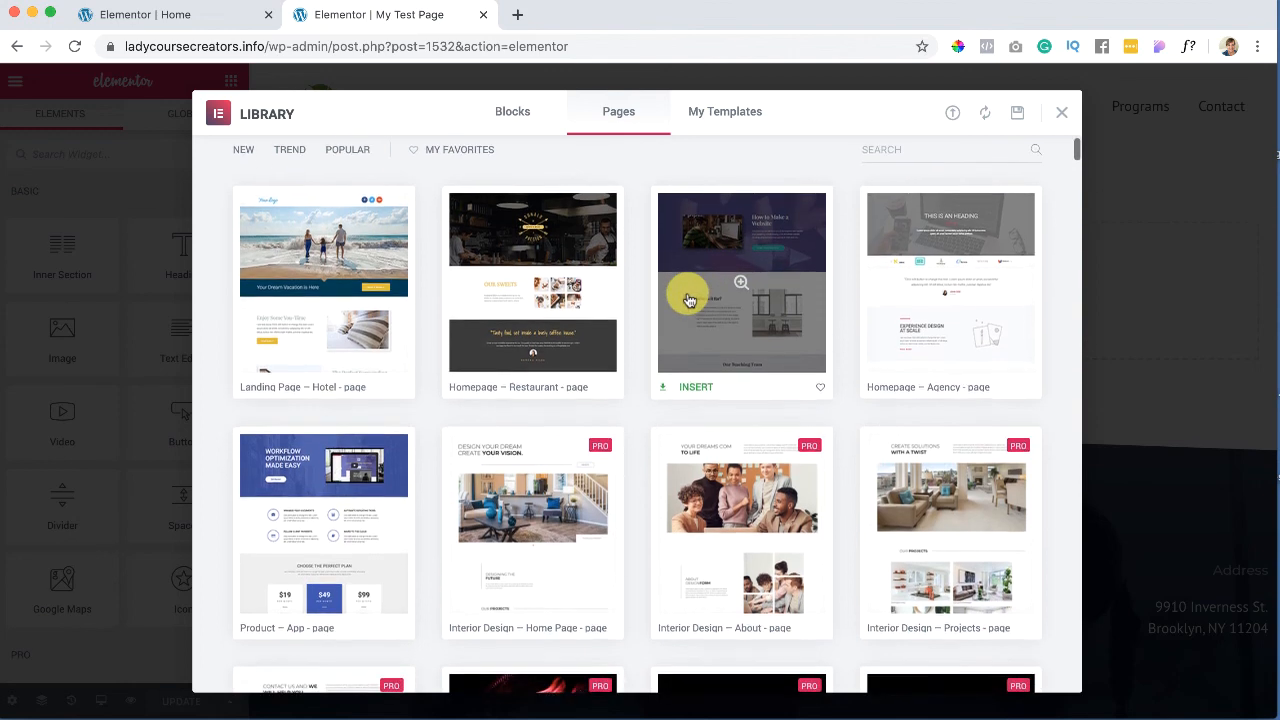
{"action": "scroll", "coordinate": [686, 296], "scroll_direction": "down", "scroll_amount": 3}
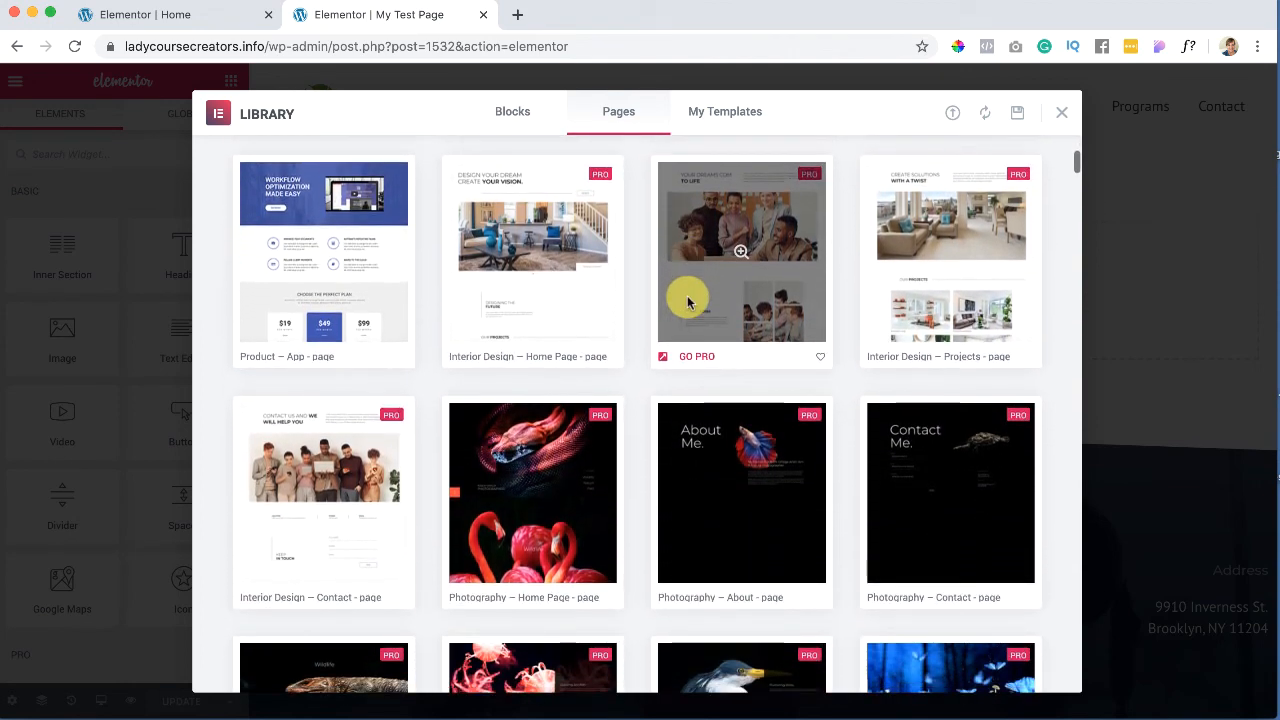
{"action": "scroll", "coordinate": [597, 418], "scroll_direction": "up", "scroll_amount": 3}
{"action": "scroll", "coordinate": [597, 418], "scroll_direction": "up", "scroll_amount": 3}
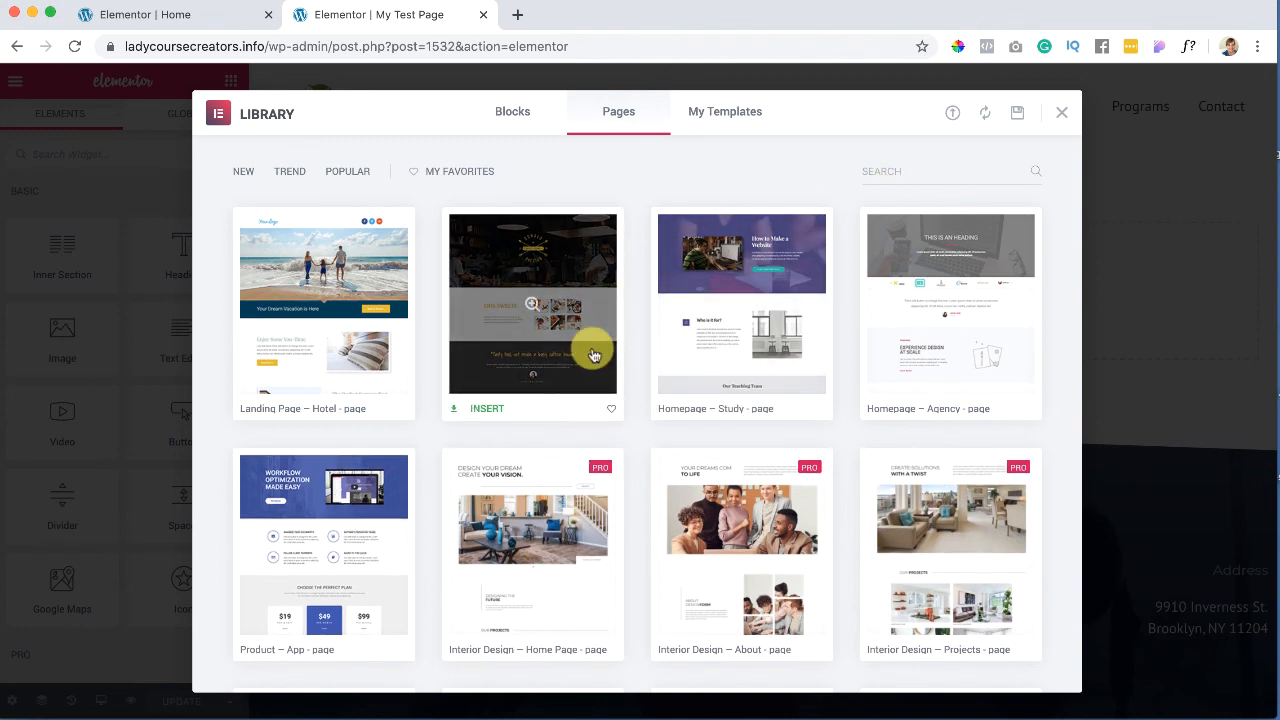
{"action": "scroll", "coordinate": [594, 355], "scroll_direction": "down", "scroll_amount": 5}
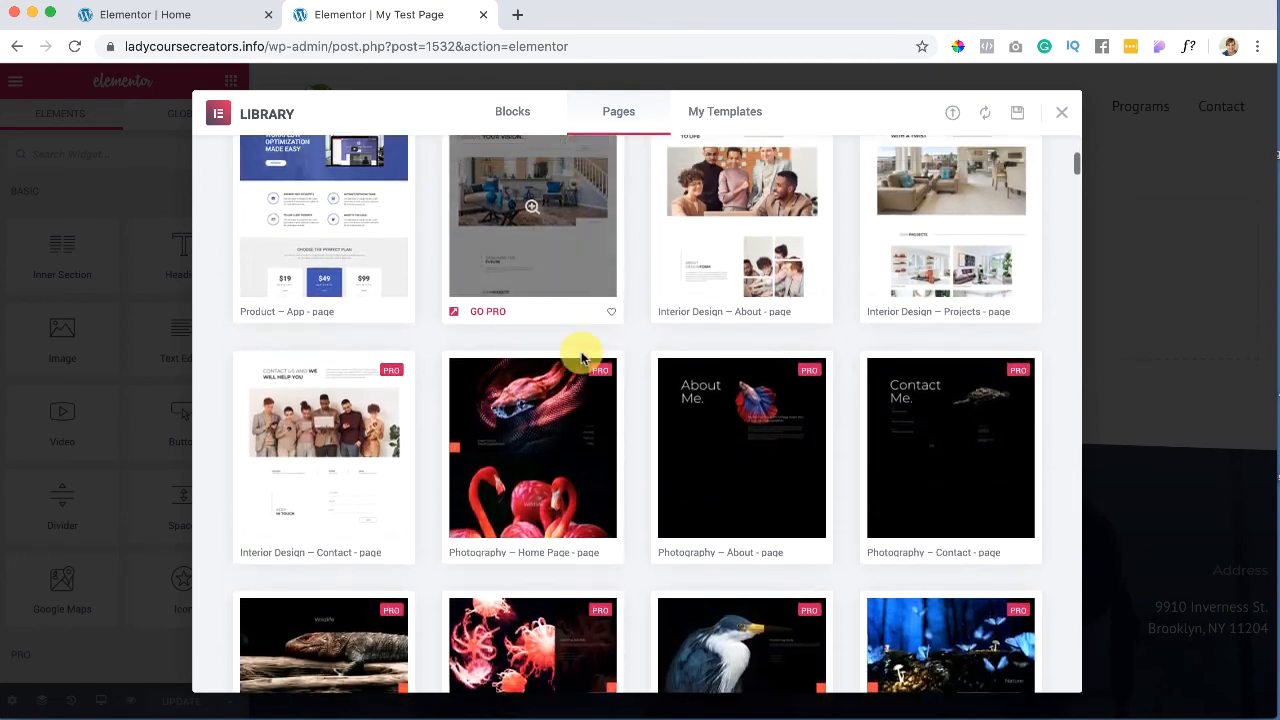
{"action": "scroll", "coordinate": [581, 357], "scroll_direction": "up", "scroll_amount": 8}
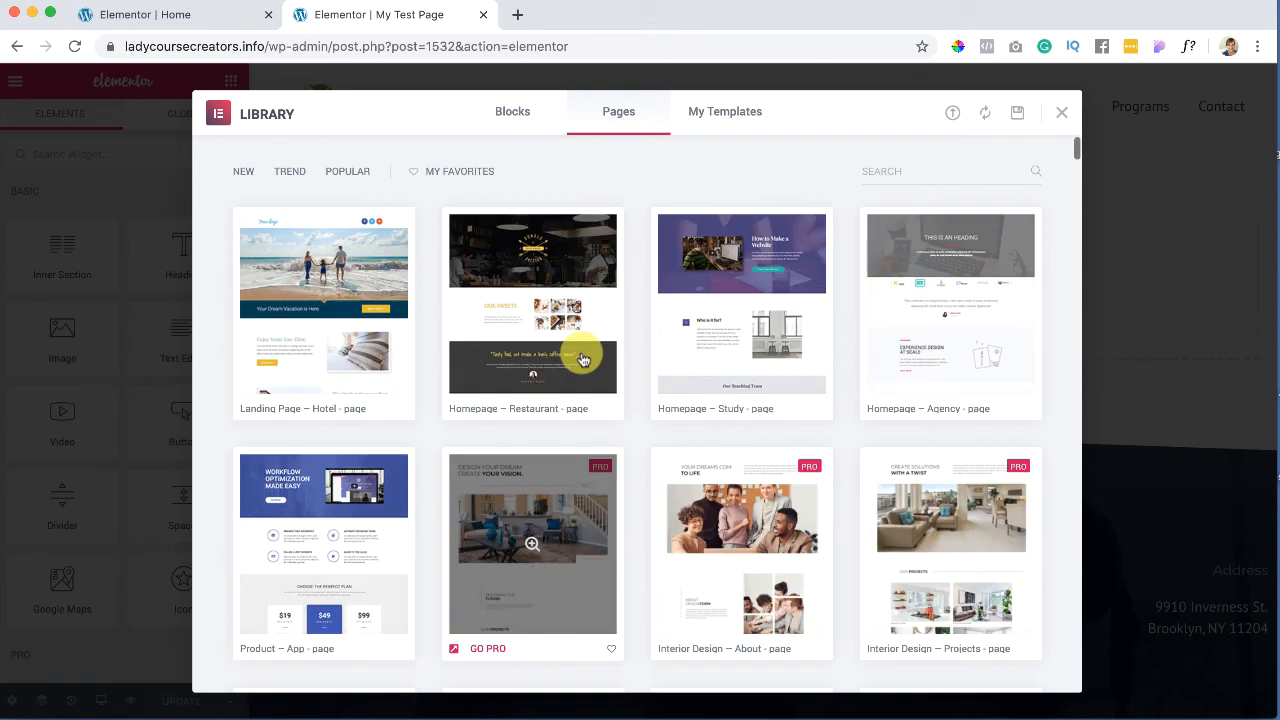
Step: Insert the white two-column Frequently Asked Questions block from the library's blocks, connecting the site to the template library with data sharing enabled
{"action": "left_click", "coordinate": [510, 116]}
{"action": "scroll", "coordinate": [471, 258], "scroll_direction": "down", "scroll_amount": 1}
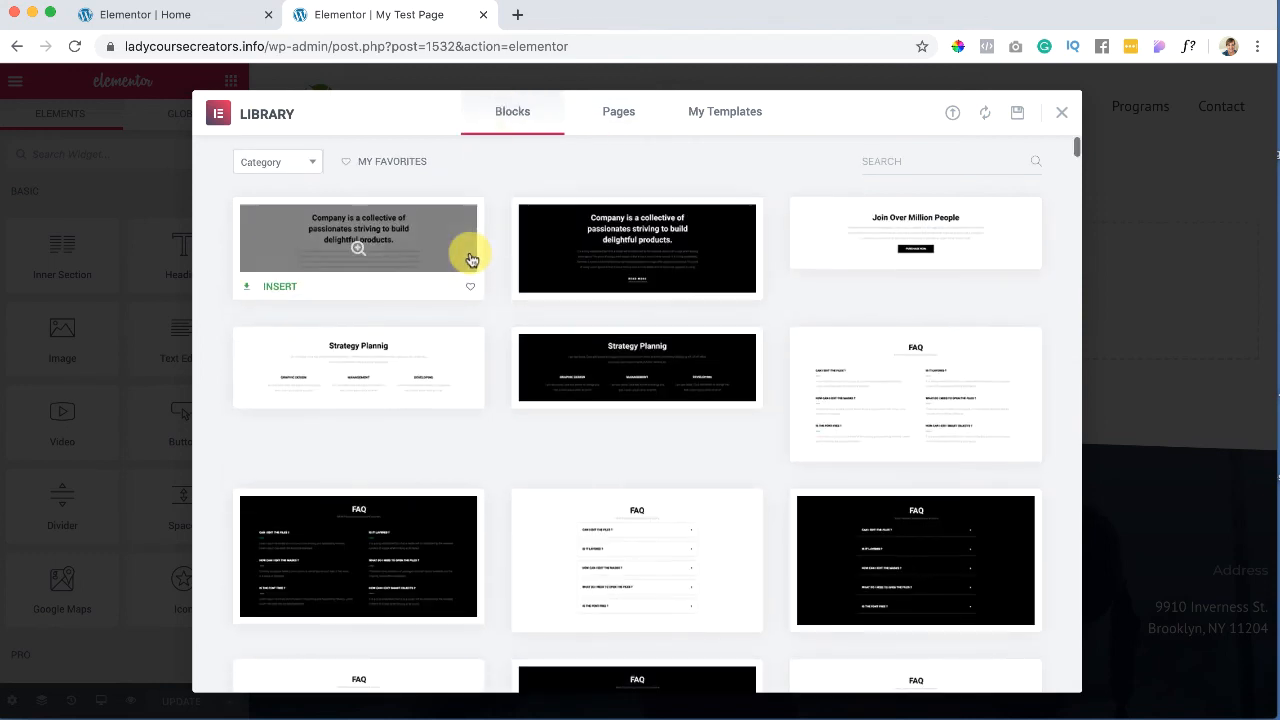
{"action": "scroll", "coordinate": [463, 329], "scroll_direction": "down", "scroll_amount": 3}
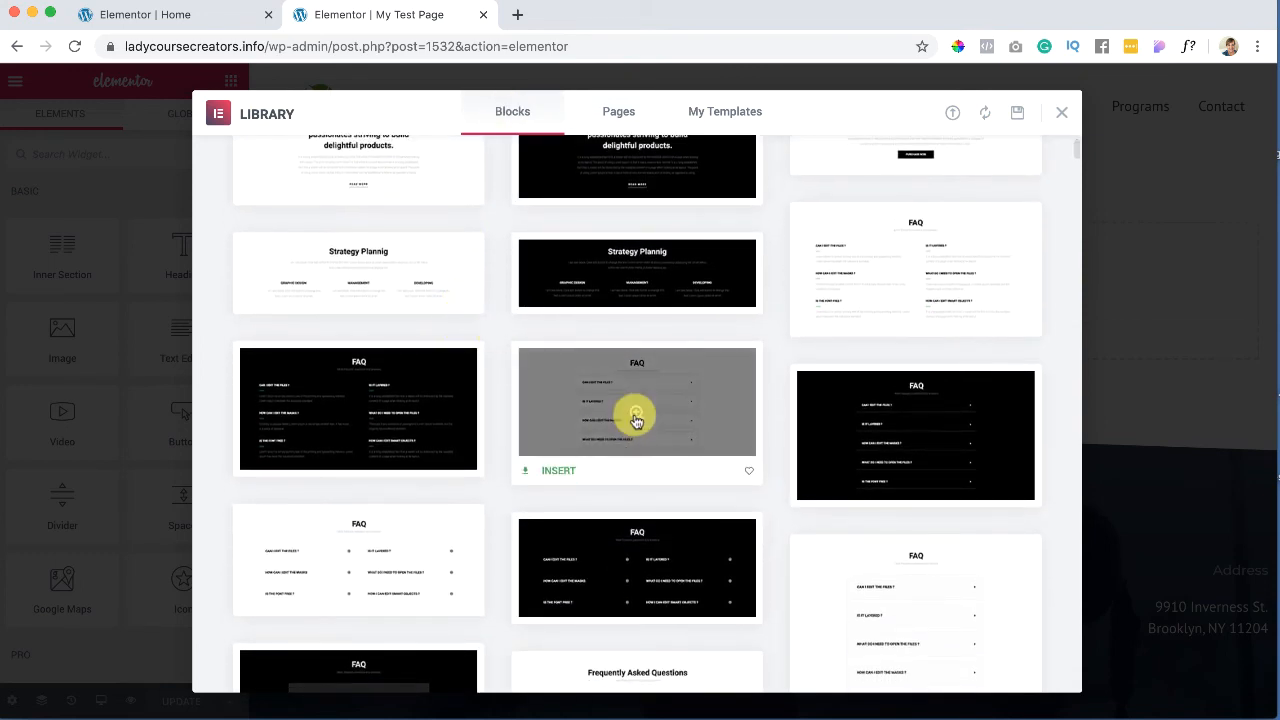
{"action": "scroll", "coordinate": [636, 420], "scroll_direction": "down", "scroll_amount": 8}
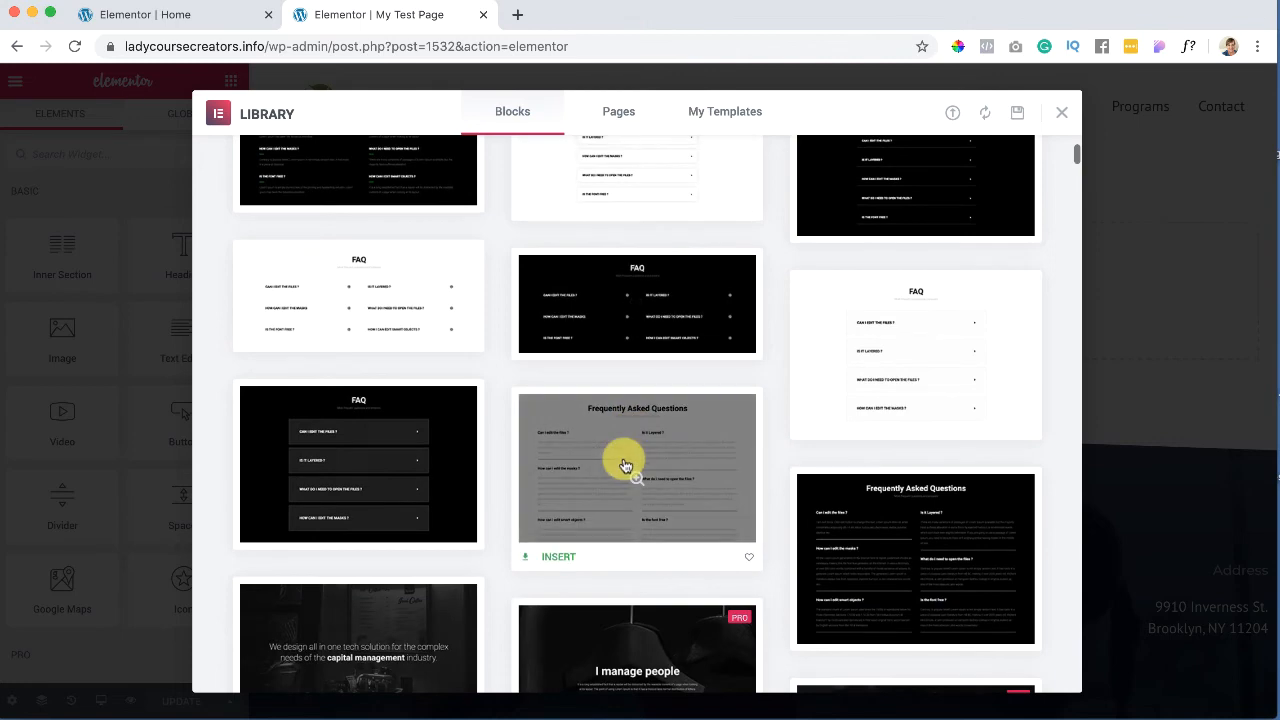
{"action": "scroll", "coordinate": [625, 465], "scroll_direction": "down", "scroll_amount": 3}
{"action": "scroll", "coordinate": [625, 465], "scroll_direction": "up", "scroll_amount": 3}
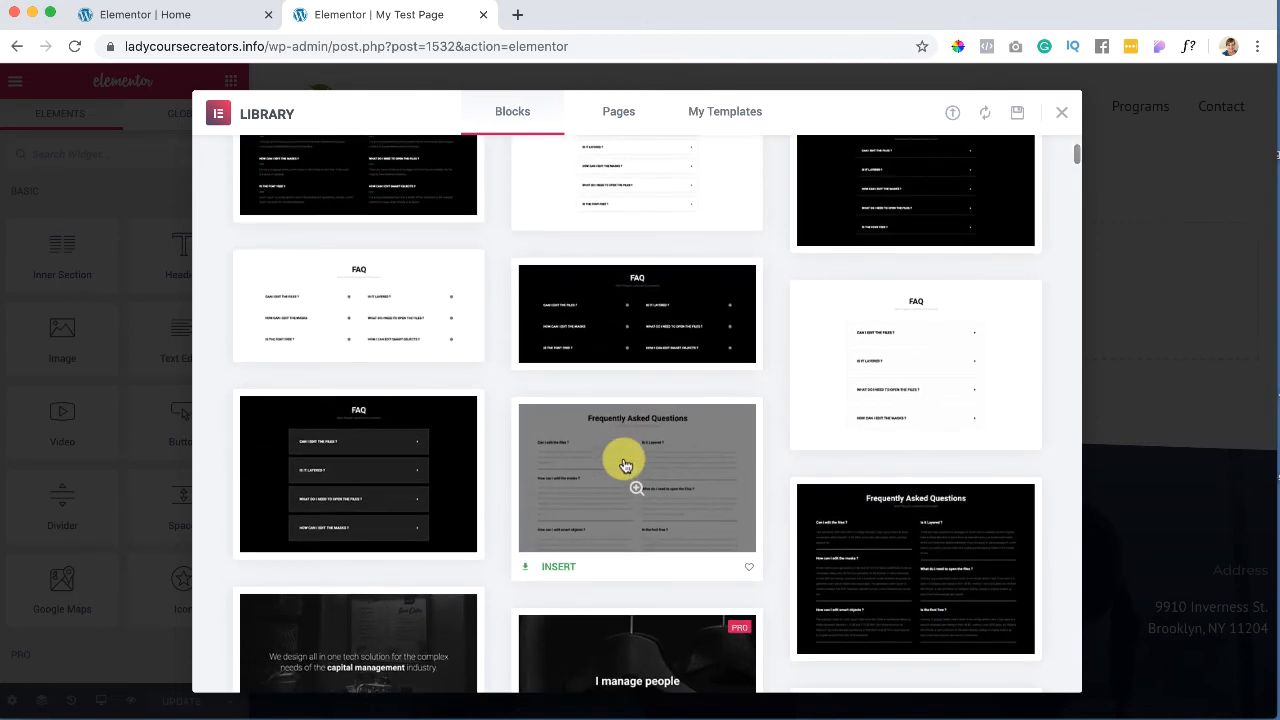
{"action": "scroll", "coordinate": [653, 262], "scroll_direction": "up", "scroll_amount": 2}
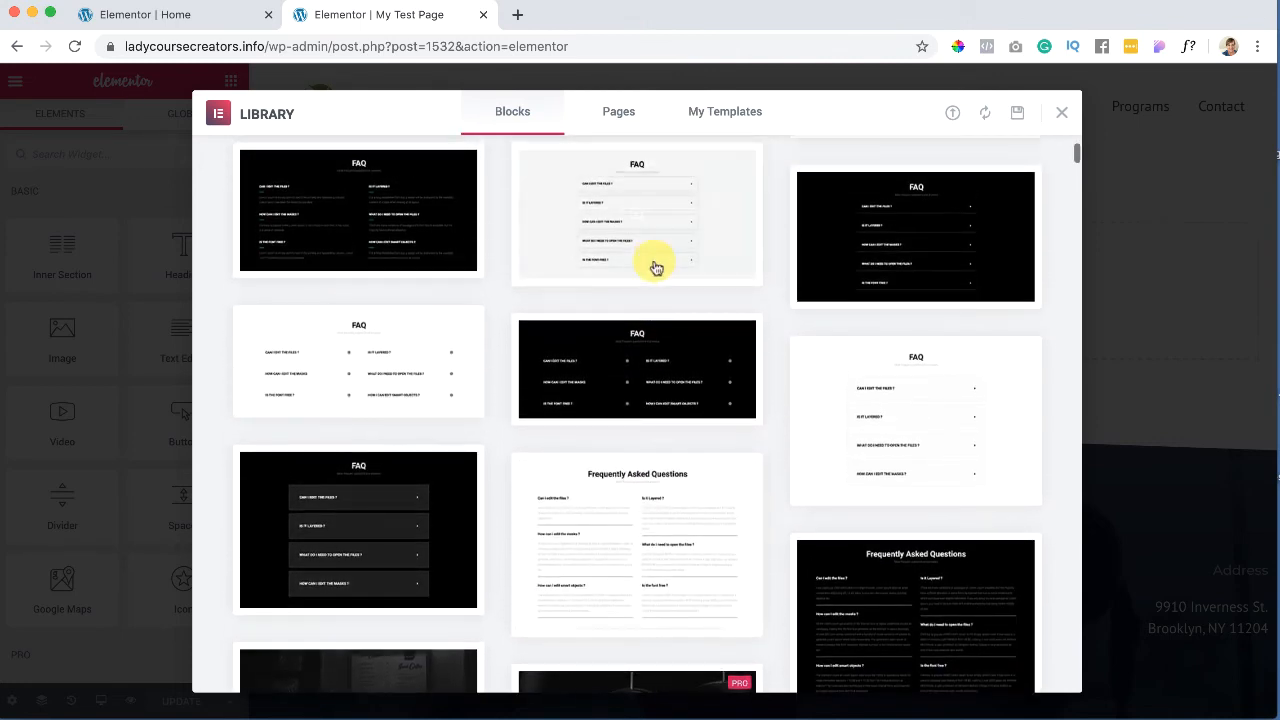
{"action": "scroll", "coordinate": [622, 555], "scroll_direction": "down", "scroll_amount": 1}
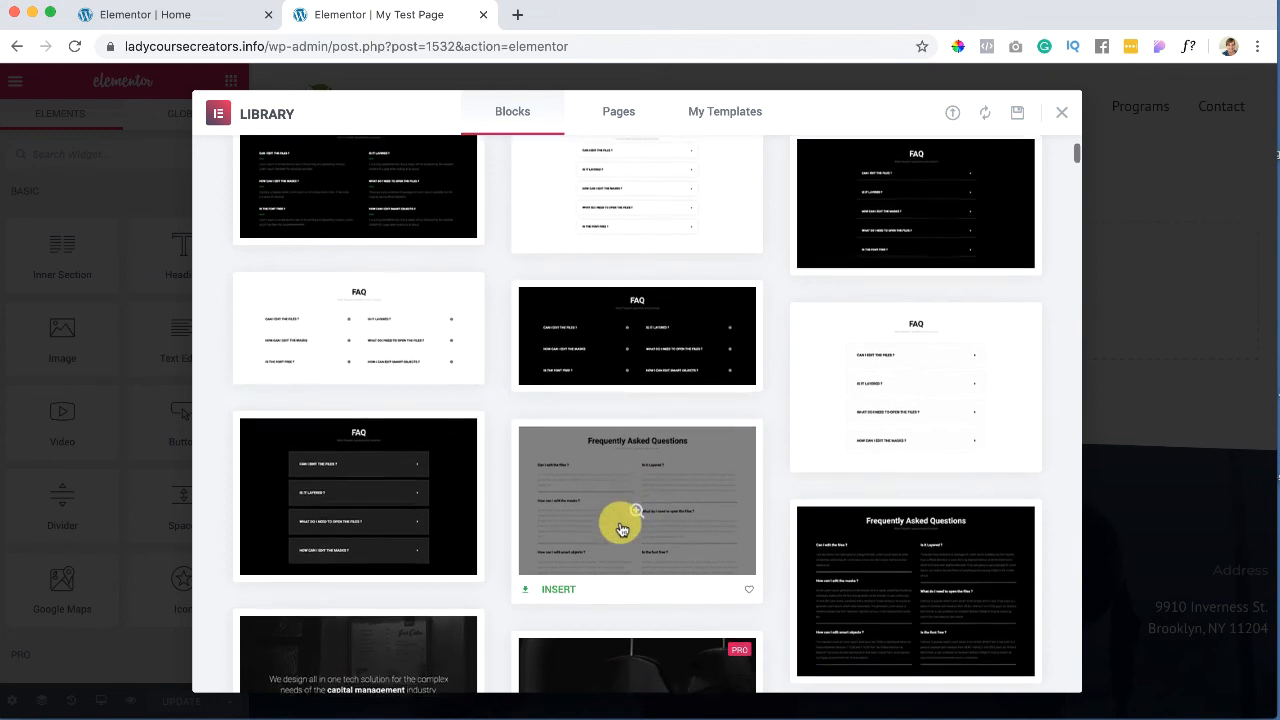
{"action": "left_click", "coordinate": [556, 583]}
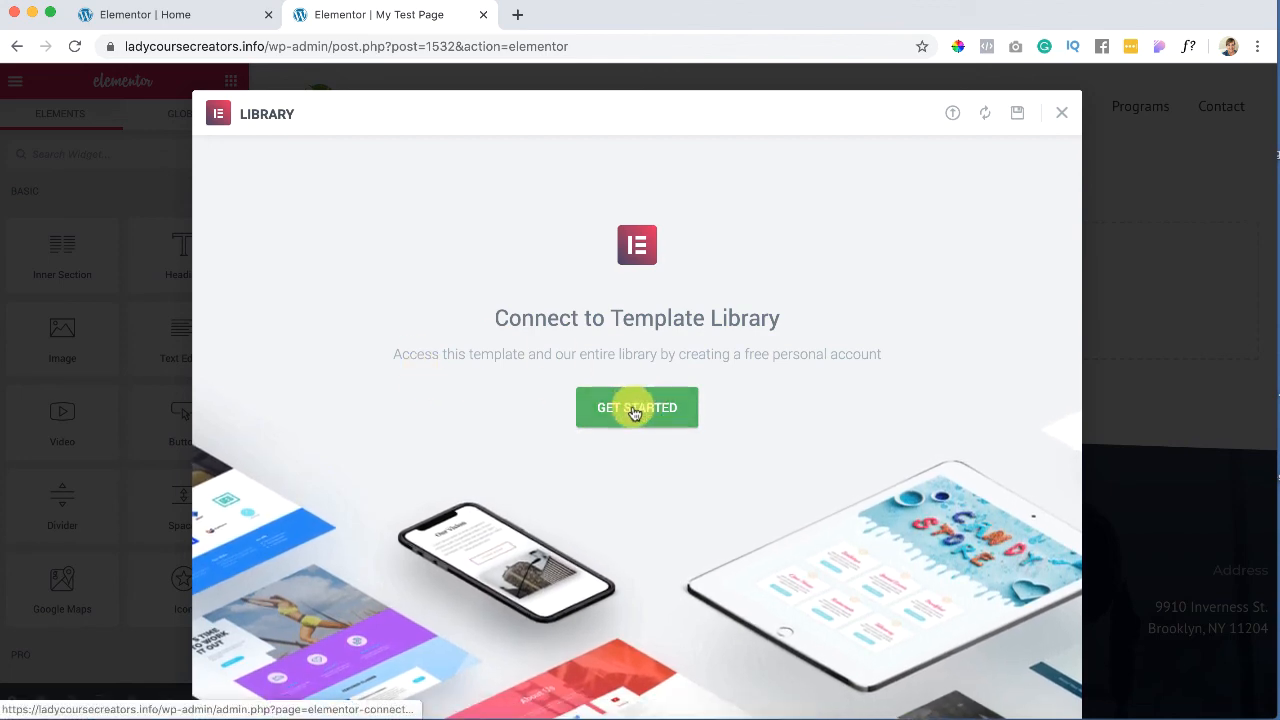
{"action": "left_click", "coordinate": [634, 407]}
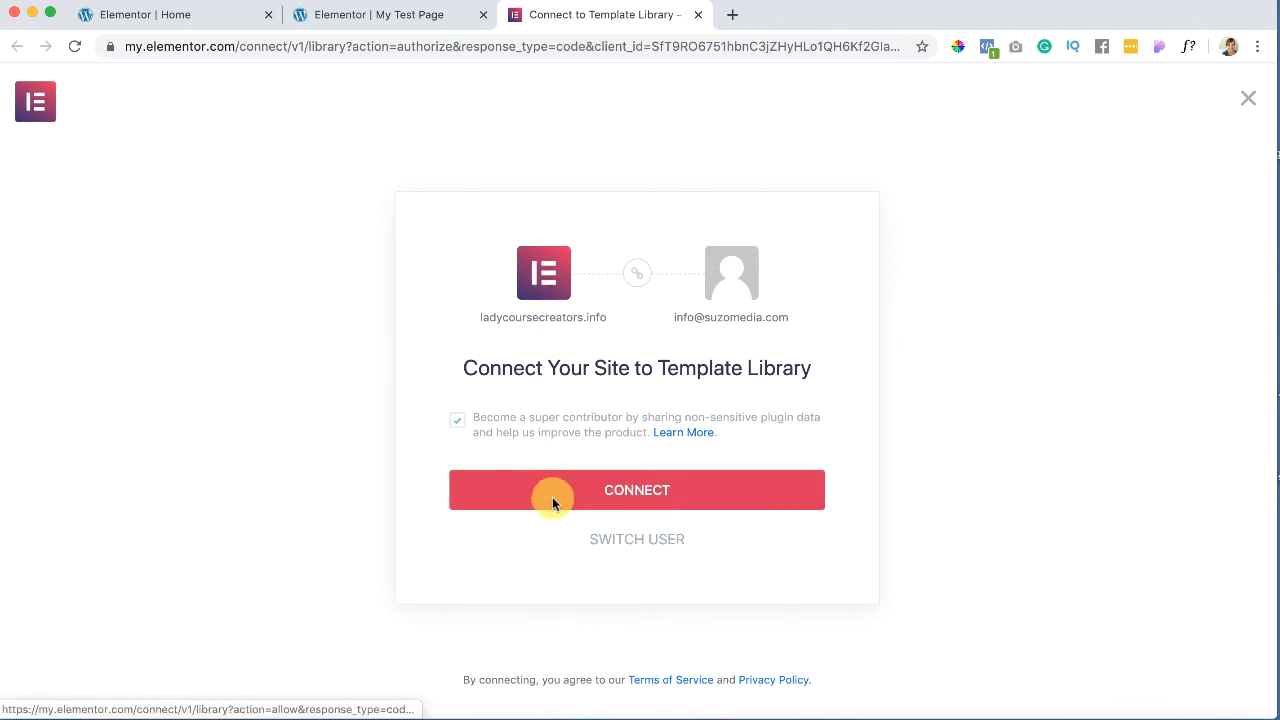
{"action": "left_click", "coordinate": [638, 488]}
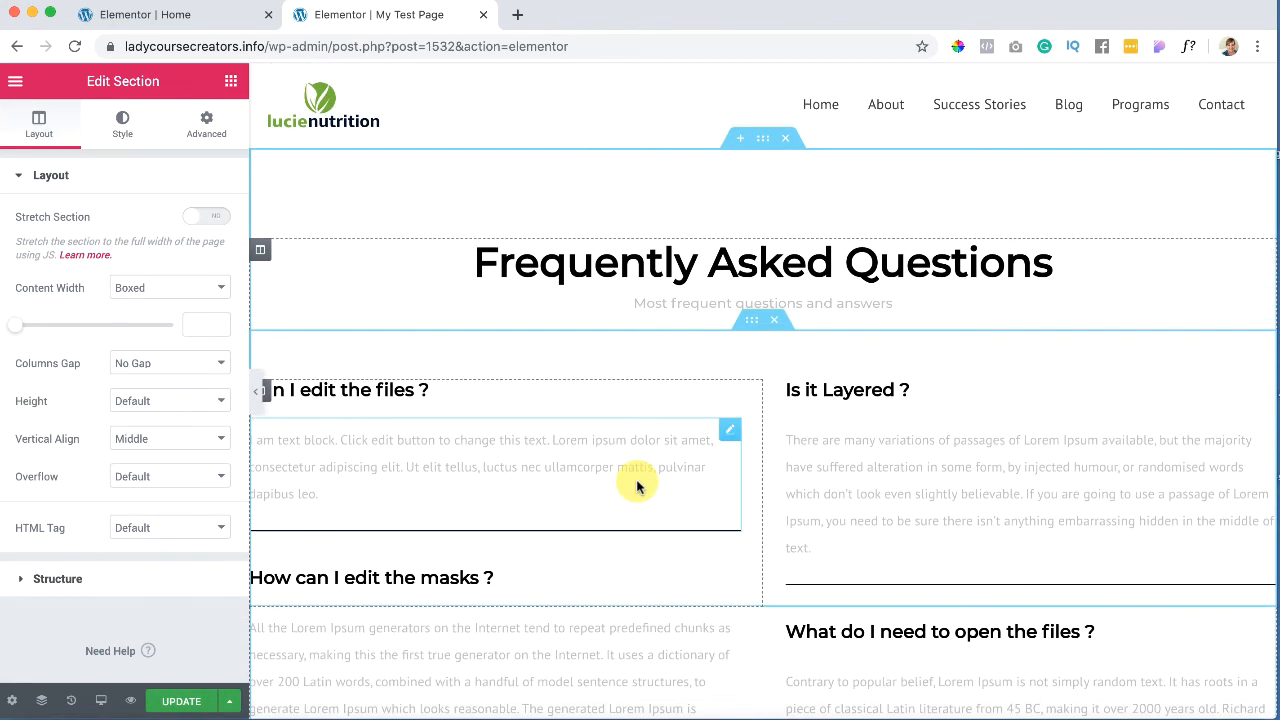
Step: Check the inserted FAQ block from its heading to its end and update My Test Page
{"action": "scroll", "coordinate": [636, 486], "scroll_direction": "down", "scroll_amount": 2}
{"action": "scroll", "coordinate": [636, 486], "scroll_direction": "down", "scroll_amount": 5}
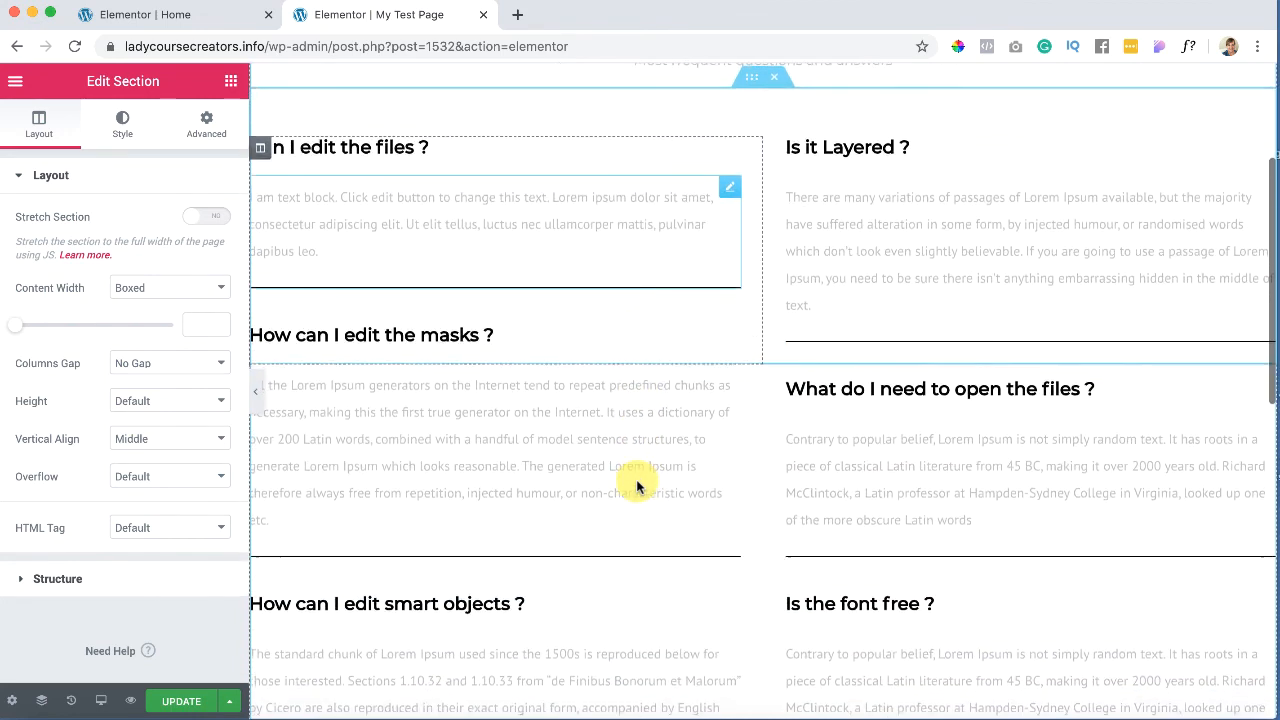
{"action": "scroll", "coordinate": [637, 486], "scroll_direction": "down", "scroll_amount": 2}
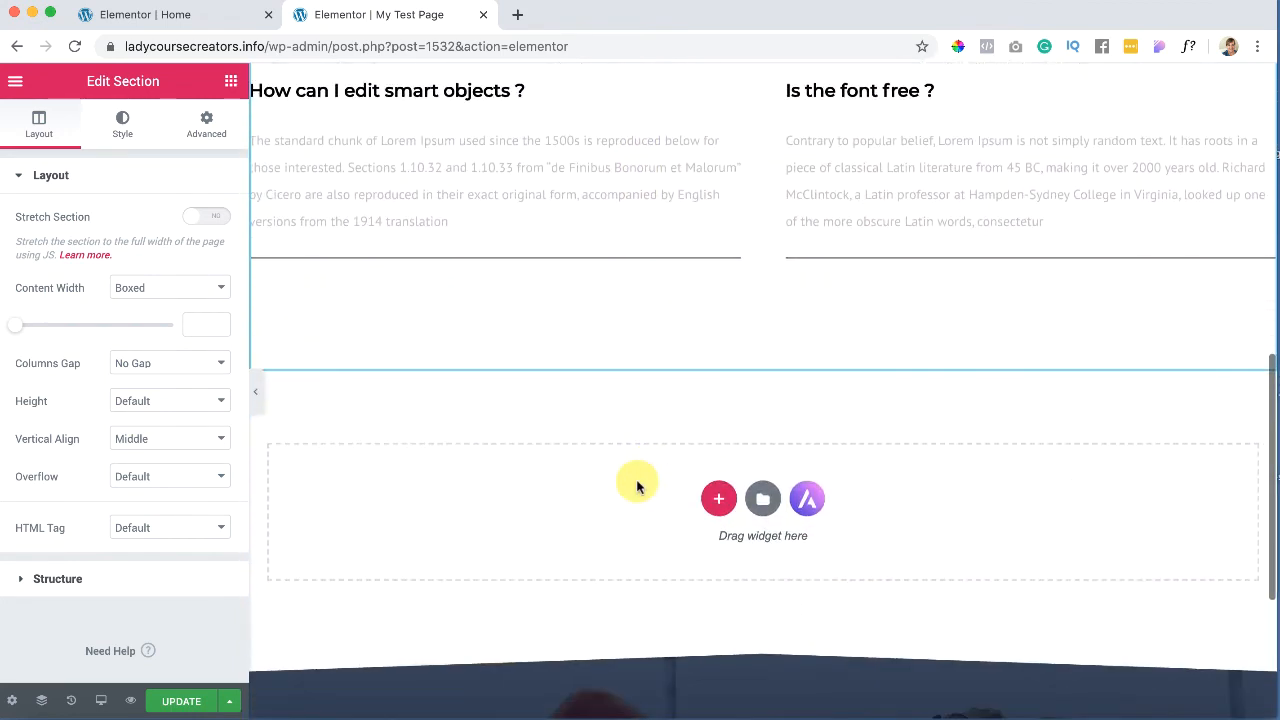
{"action": "scroll", "coordinate": [637, 486], "scroll_direction": "left", "scroll_amount": 2}
{"action": "left_click", "coordinate": [694, 254]}
{"action": "scroll", "coordinate": [682, 290], "scroll_direction": "down", "scroll_amount": 1}
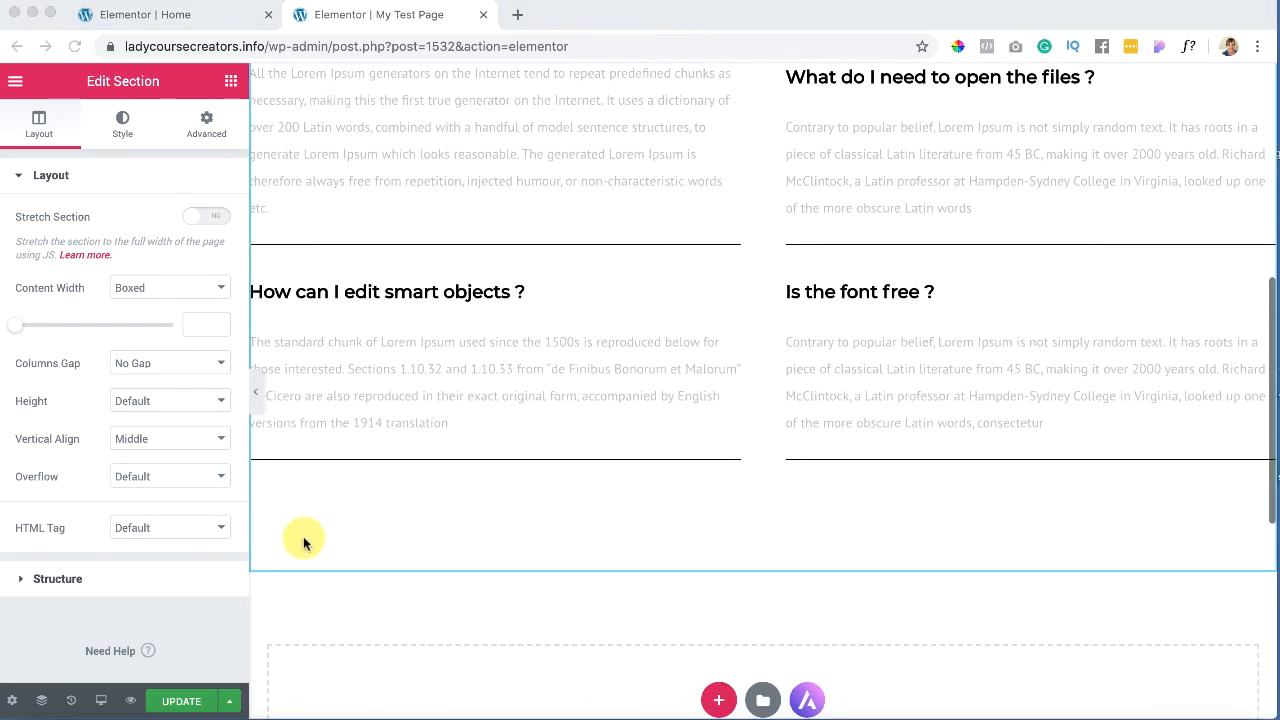
{"action": "left_click", "coordinate": [176, 705]}
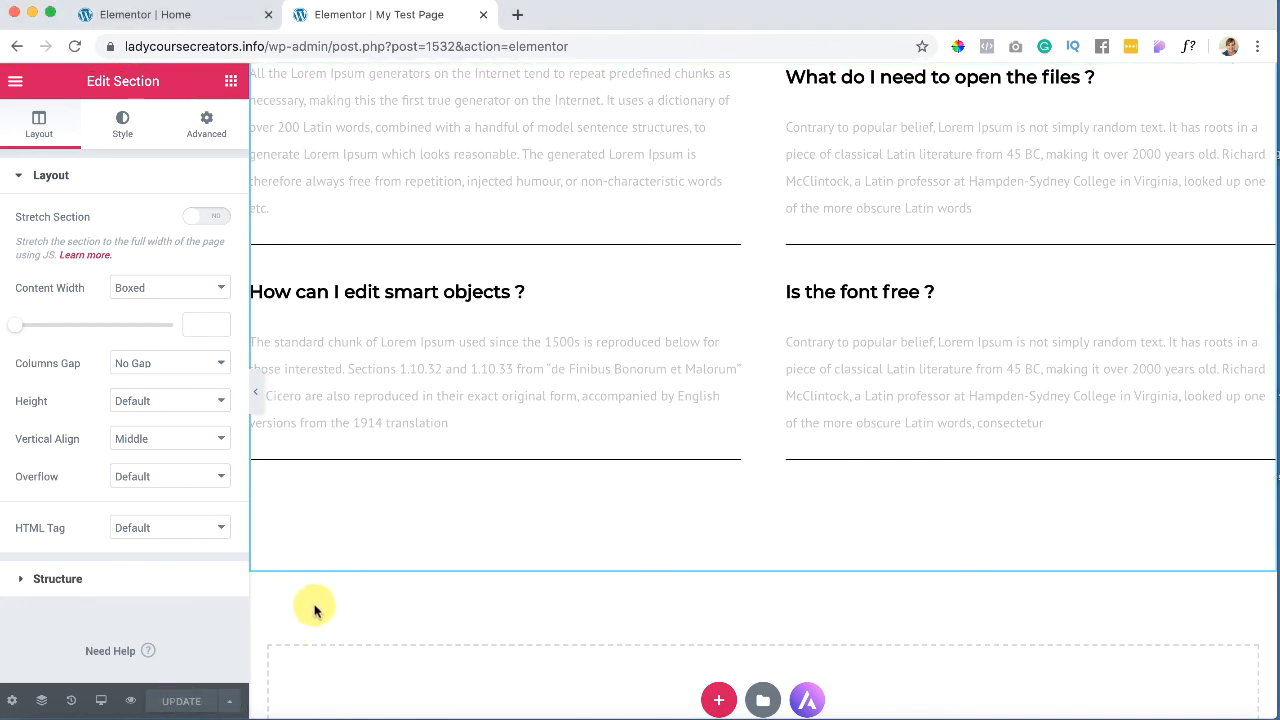
Step: Look over the FAQ section's questions and answers and the empty widget area below them
{"action": "scroll", "coordinate": [314, 611], "scroll_direction": "up", "scroll_amount": 2}
{"action": "scroll", "coordinate": [423, 429], "scroll_direction": "down", "scroll_amount": 3}
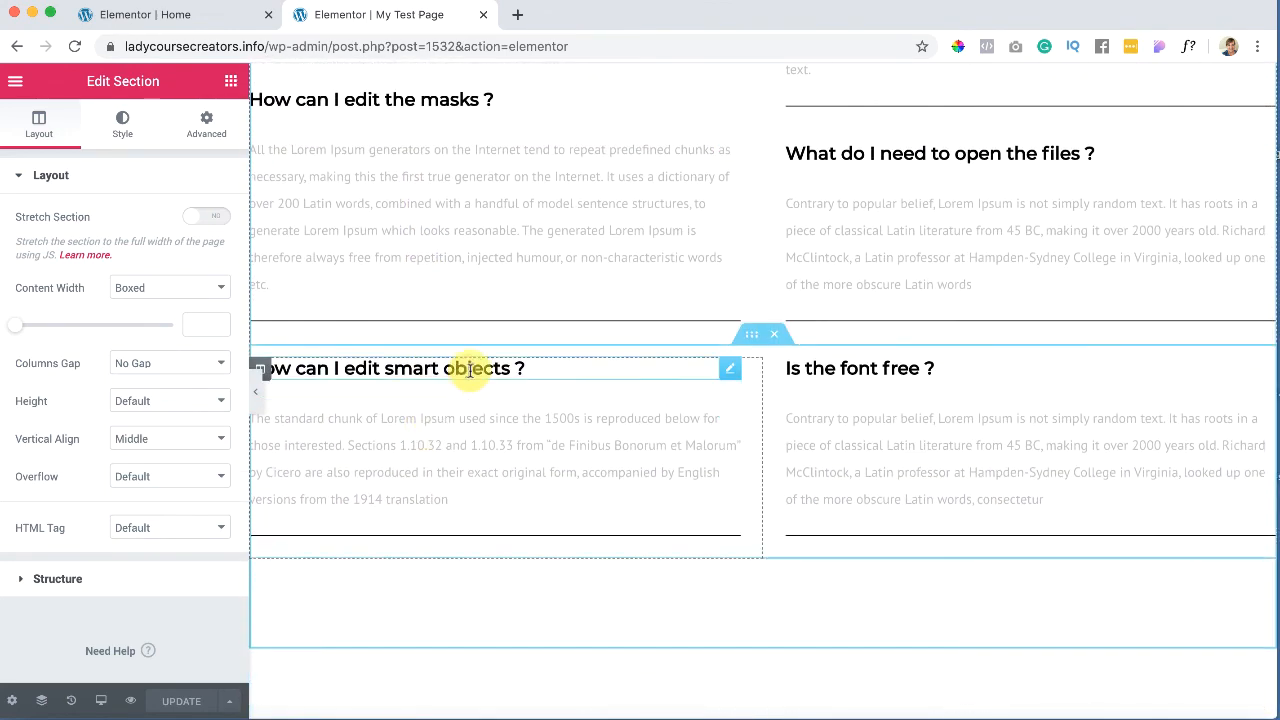
{"action": "scroll", "coordinate": [468, 372], "scroll_direction": "up", "scroll_amount": 3}
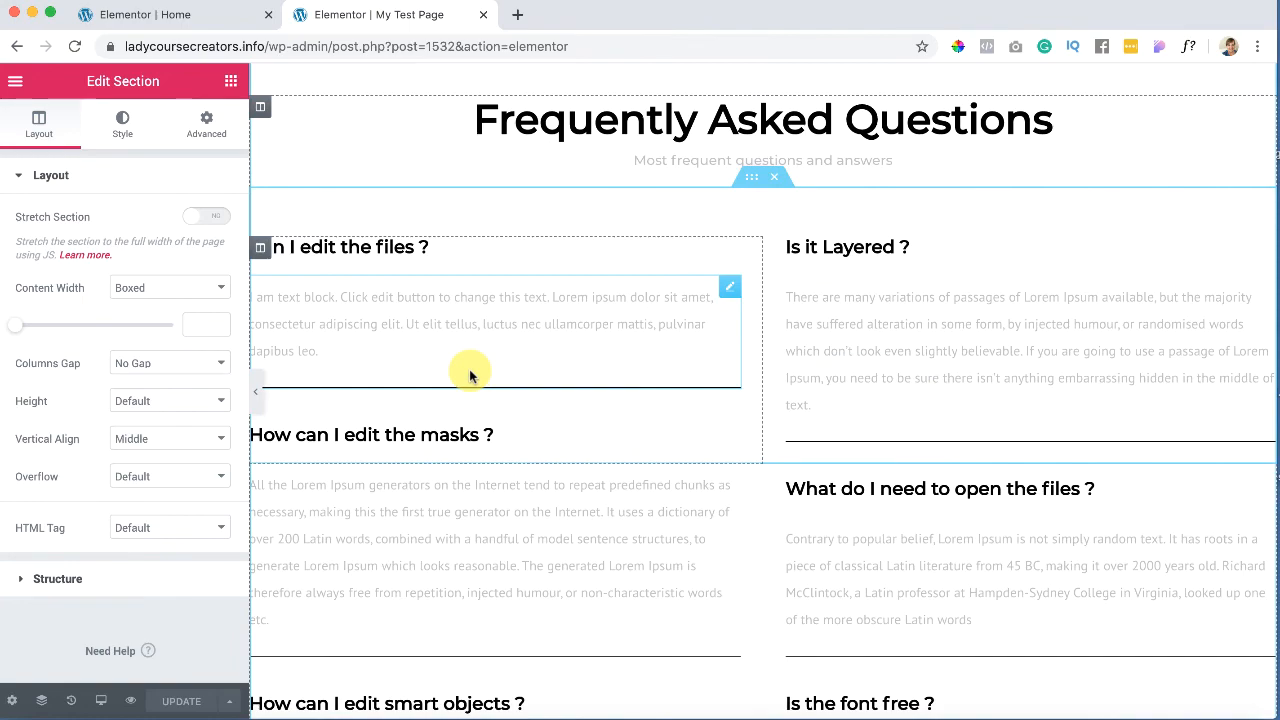
{"action": "scroll", "coordinate": [470, 375], "scroll_direction": "down", "scroll_amount": 5}
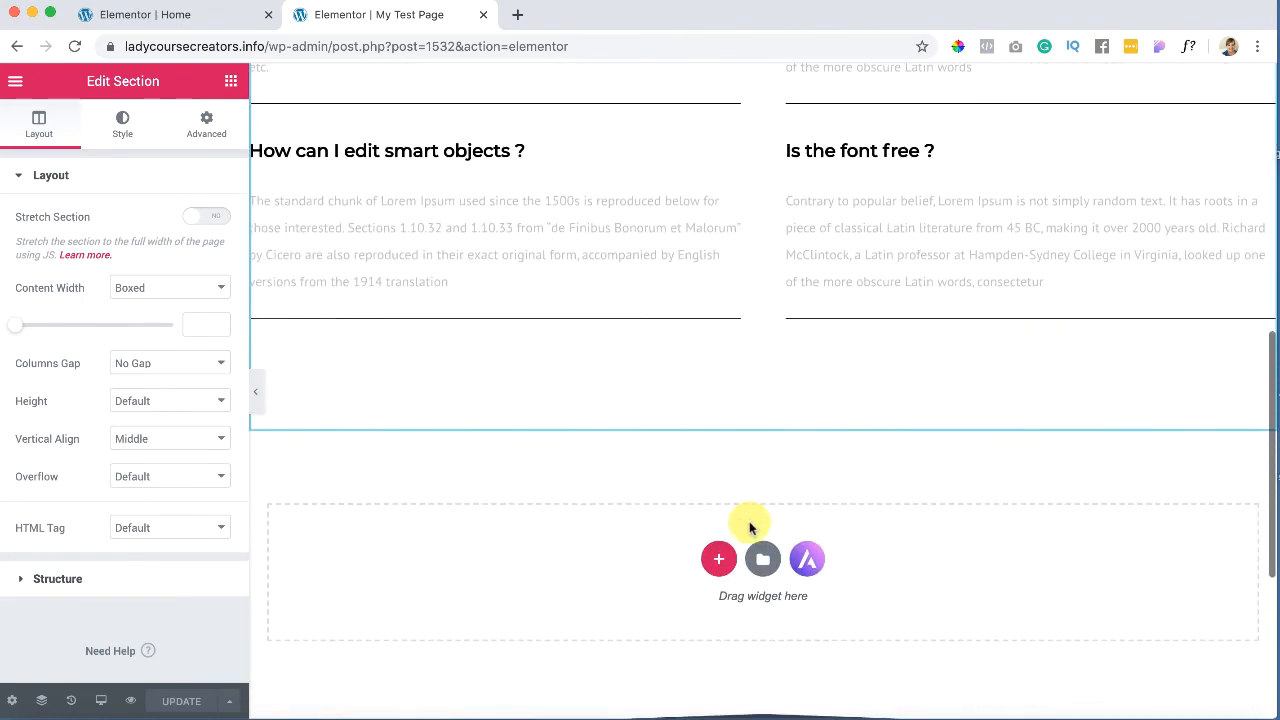
{"action": "scroll", "coordinate": [682, 575], "scroll_direction": "up", "scroll_amount": 4}
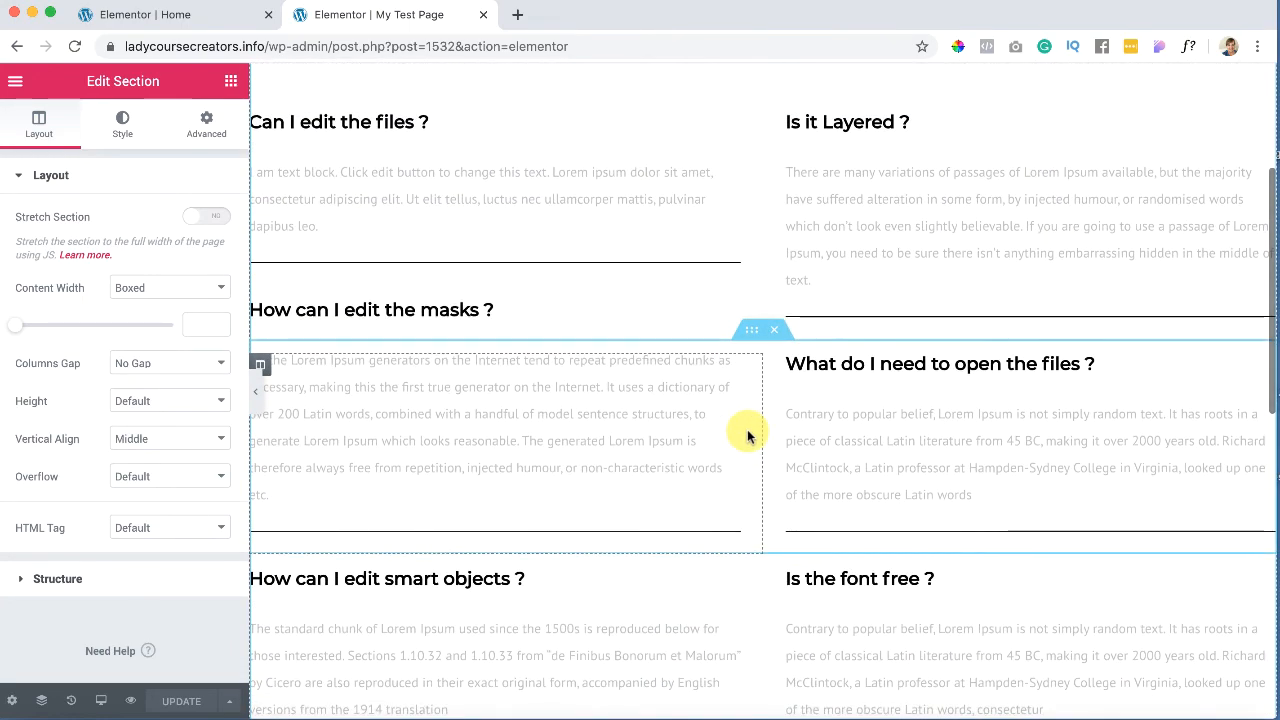
{"action": "scroll", "coordinate": [748, 435], "scroll_direction": "up", "scroll_amount": 2}
{"action": "scroll", "coordinate": [748, 435], "scroll_direction": "down", "scroll_amount": 5}
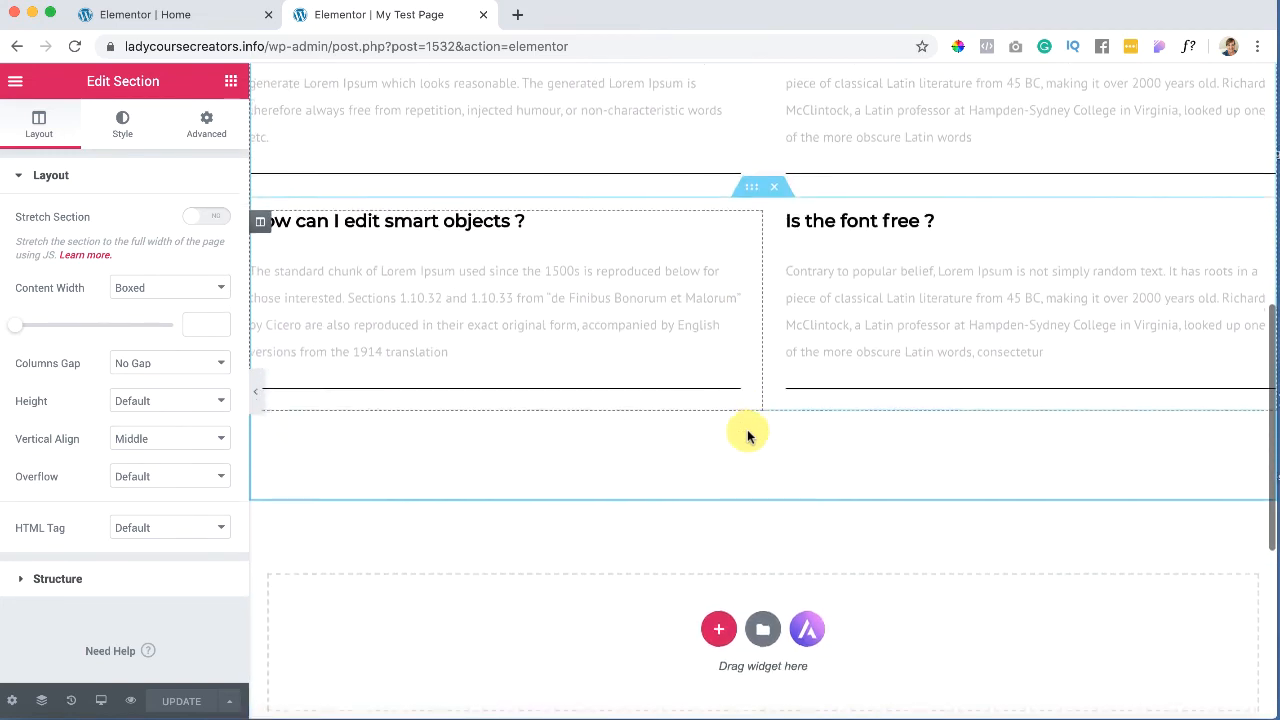
{"action": "scroll", "coordinate": [748, 435], "scroll_direction": "down", "scroll_amount": 1}
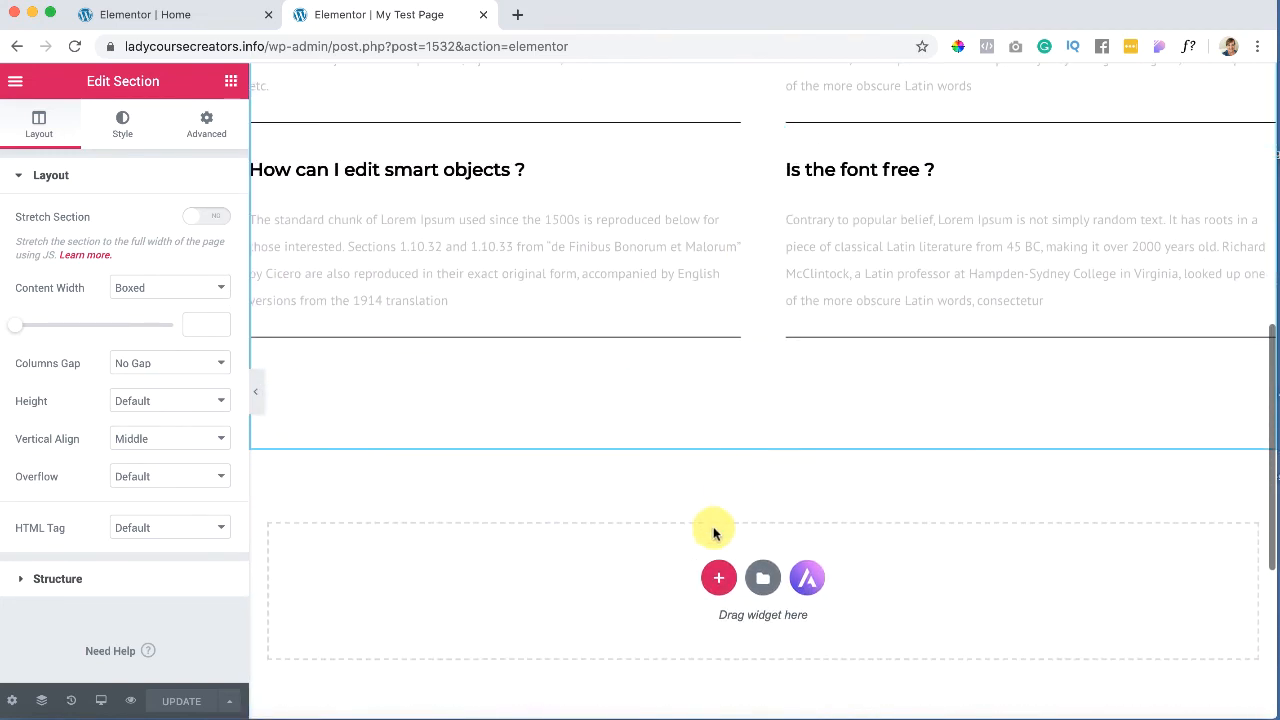
Step: Import the white Single Quote block with the centred round portrait from the Astra template blocks below the FAQ section
{"action": "left_click", "coordinate": [811, 580]}
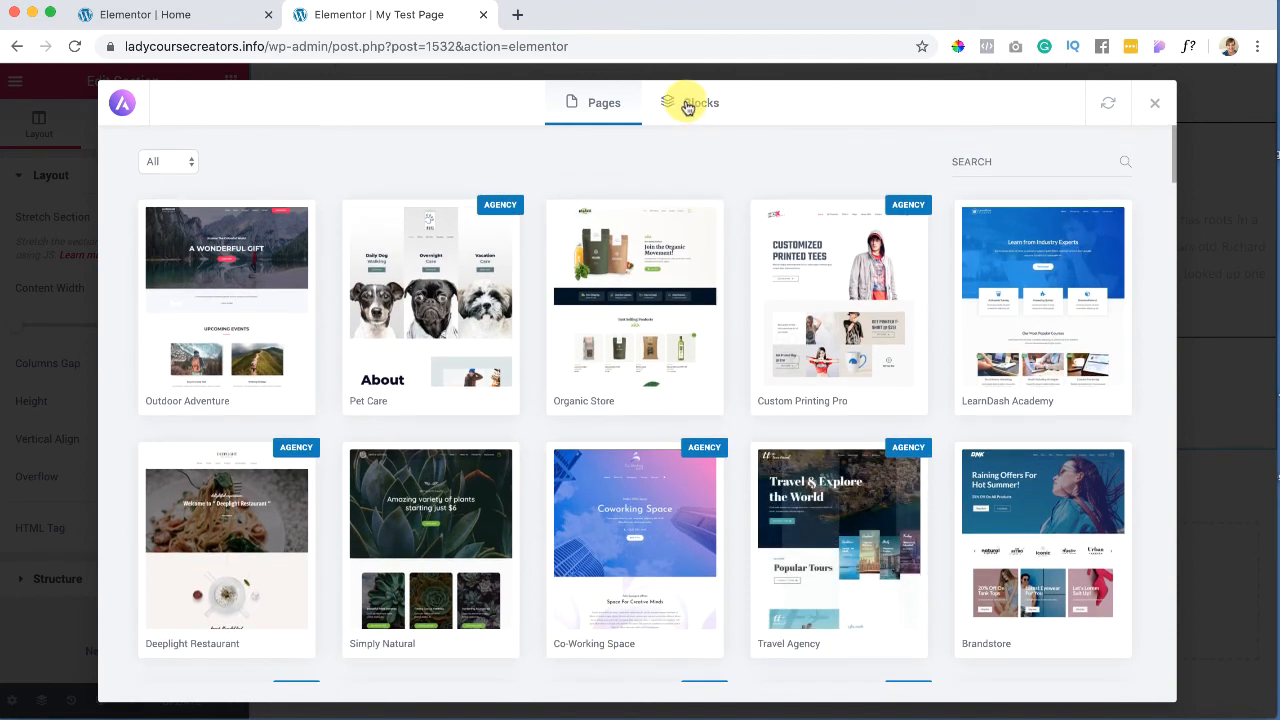
{"action": "left_click", "coordinate": [693, 106]}
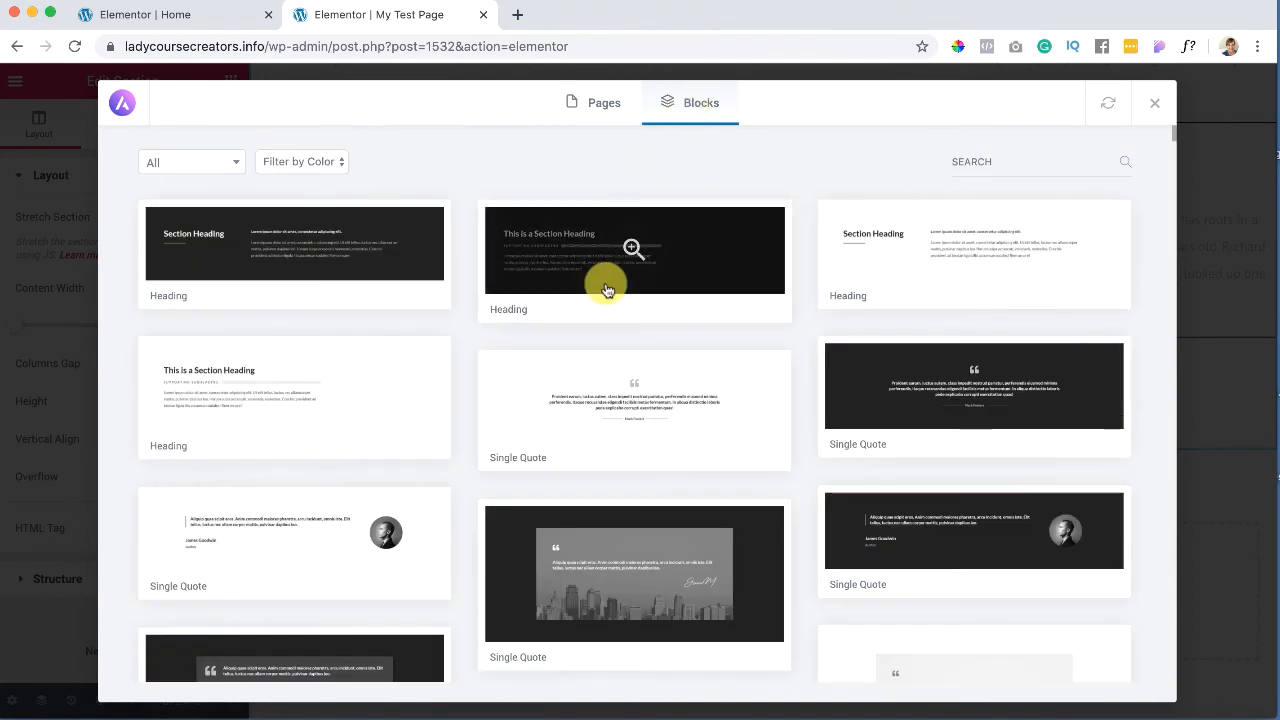
{"action": "scroll", "coordinate": [575, 385], "scroll_direction": "down", "scroll_amount": 5}
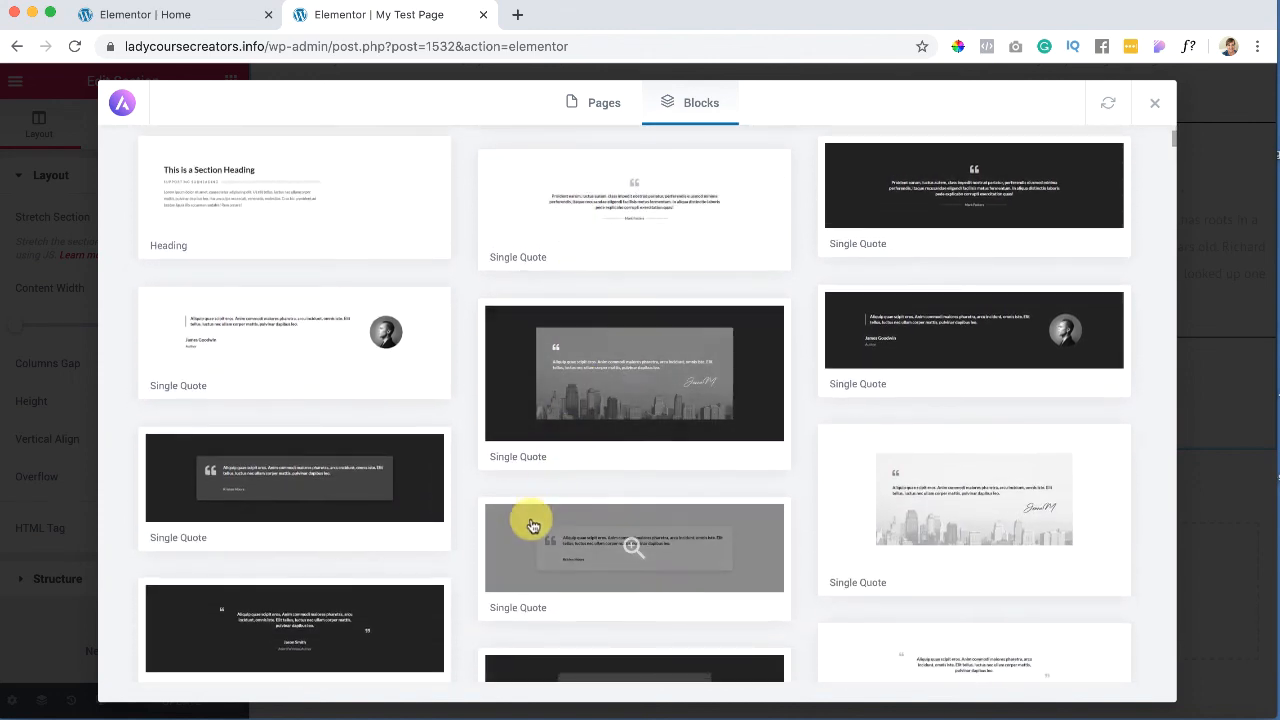
{"action": "scroll", "coordinate": [523, 520], "scroll_direction": "down", "scroll_amount": 3}
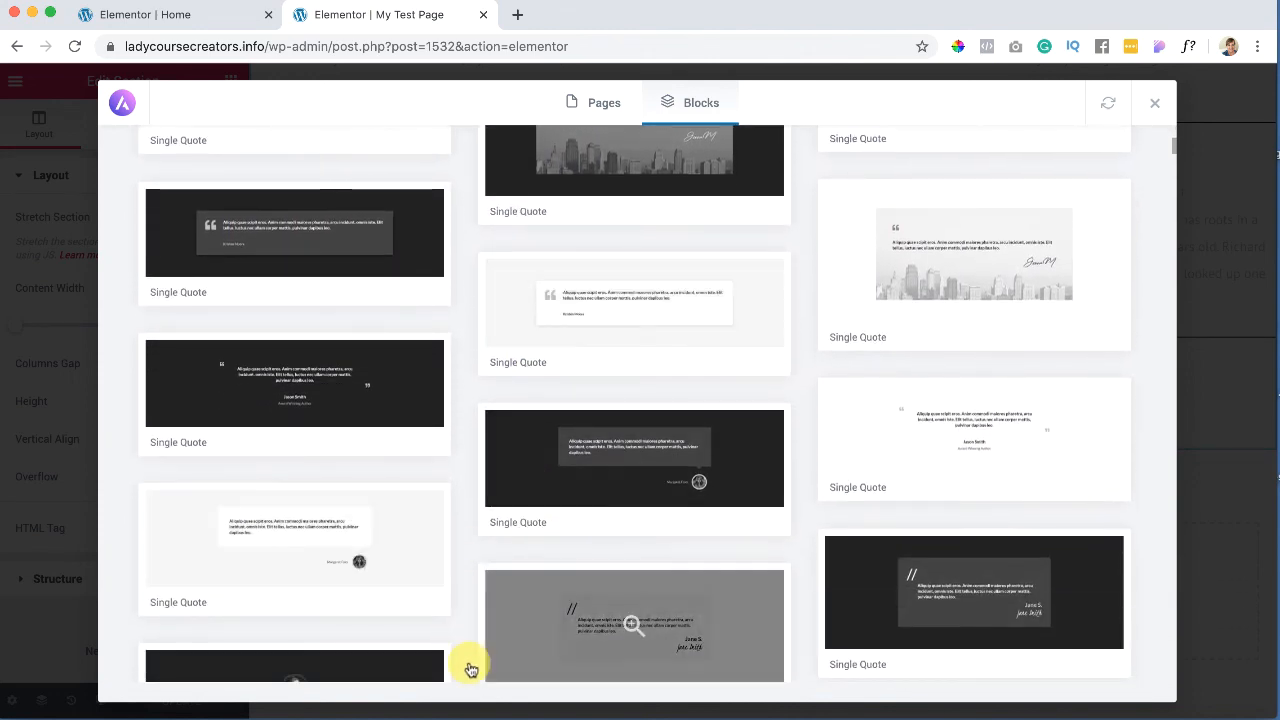
{"action": "scroll", "coordinate": [471, 666], "scroll_direction": "down", "scroll_amount": 2}
{"action": "scroll", "coordinate": [471, 669], "scroll_direction": "down", "scroll_amount": 2}
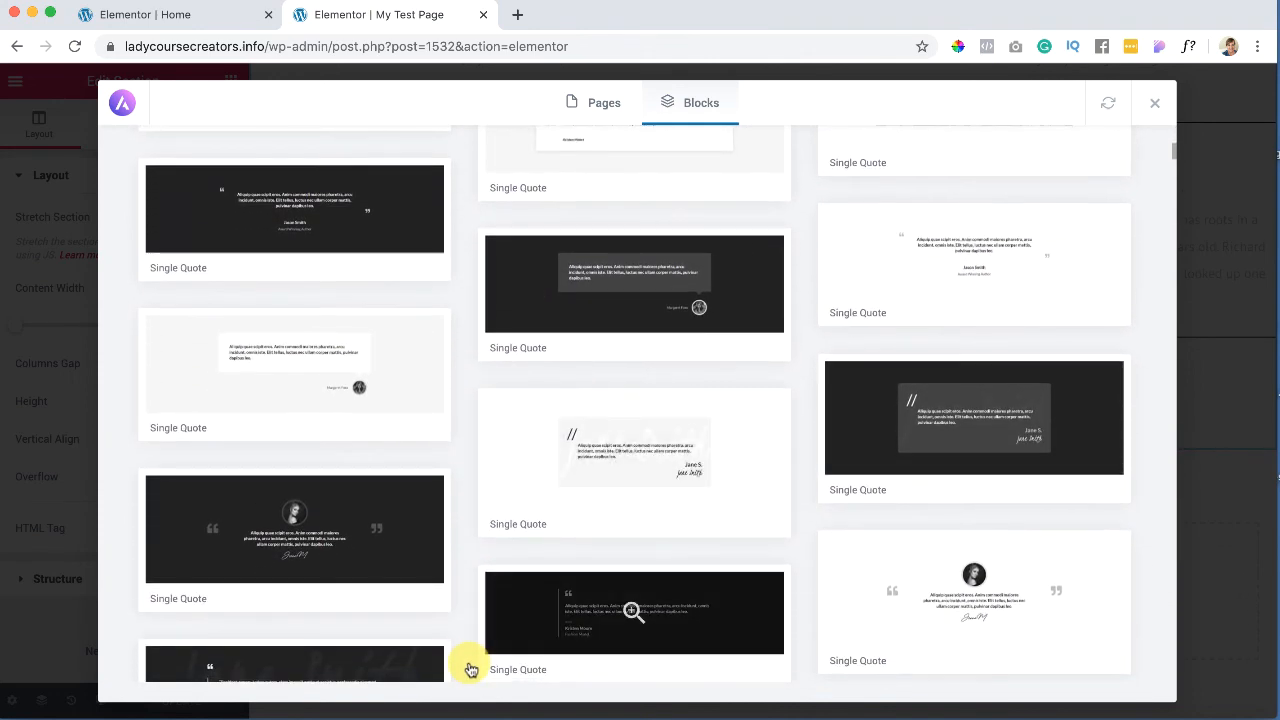
{"action": "scroll", "coordinate": [334, 450], "scroll_direction": "down", "scroll_amount": 1}
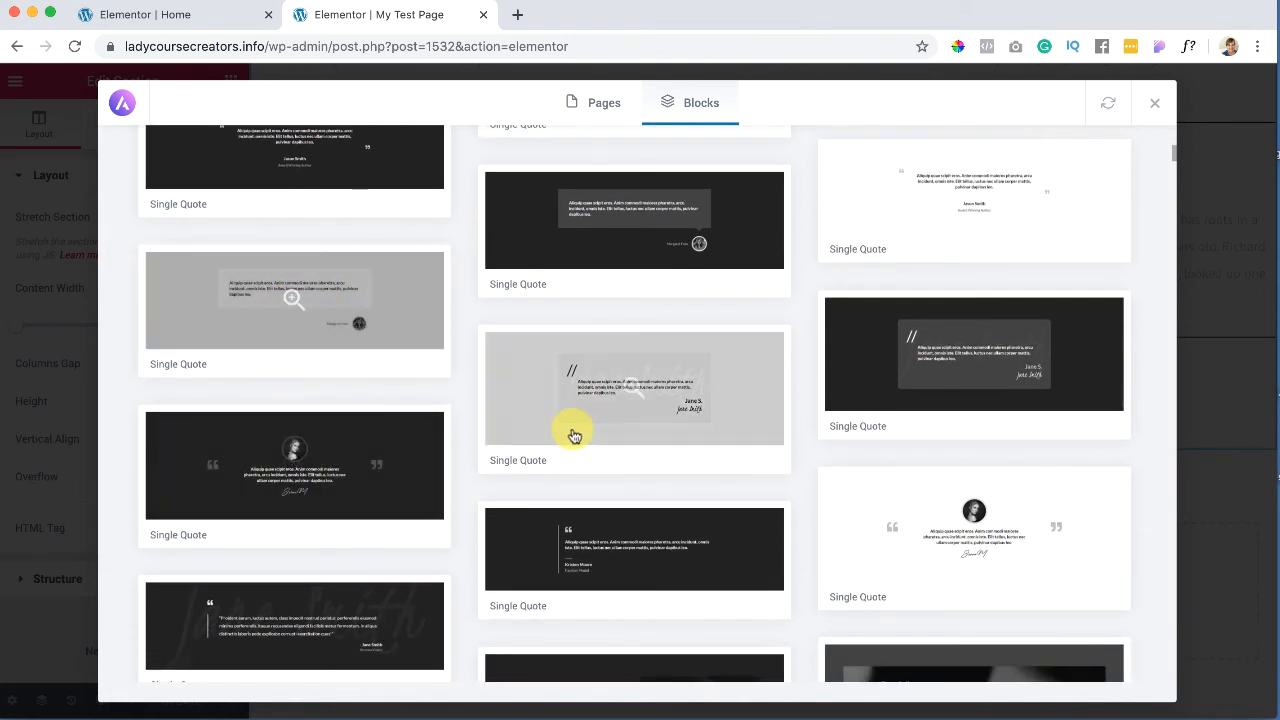
{"action": "left_click", "coordinate": [937, 534]}
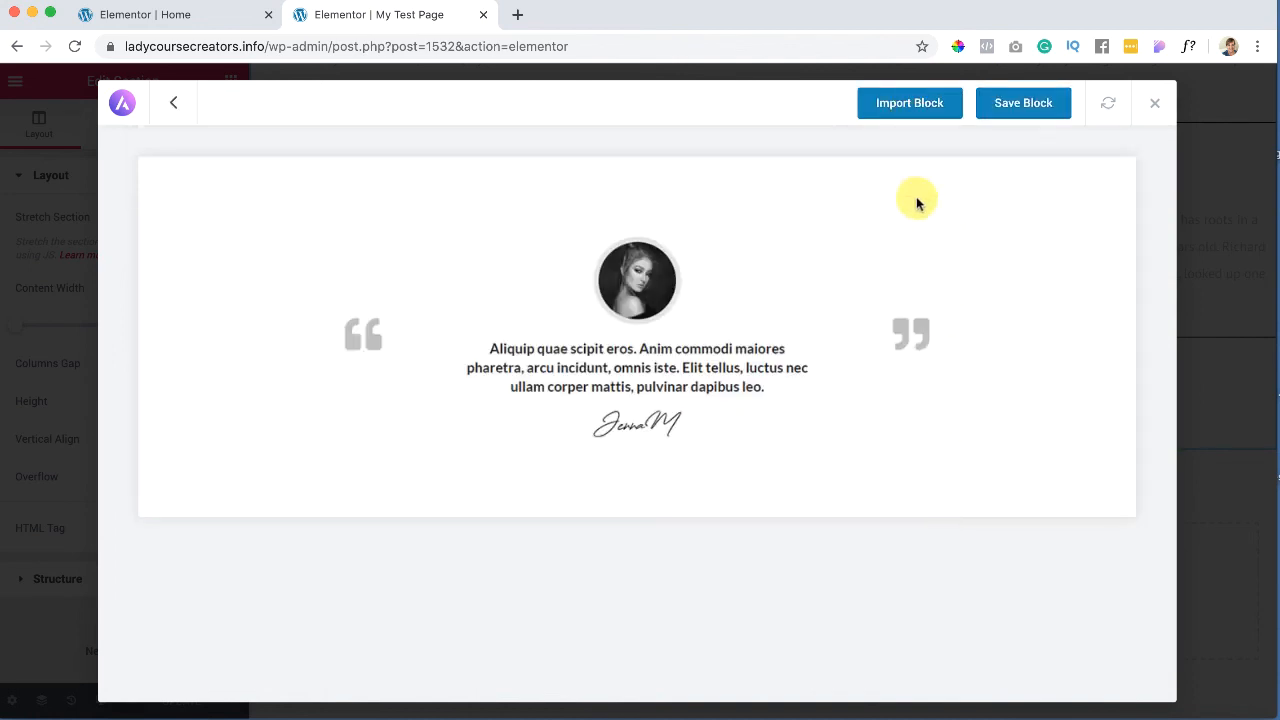
{"action": "left_click", "coordinate": [914, 105]}
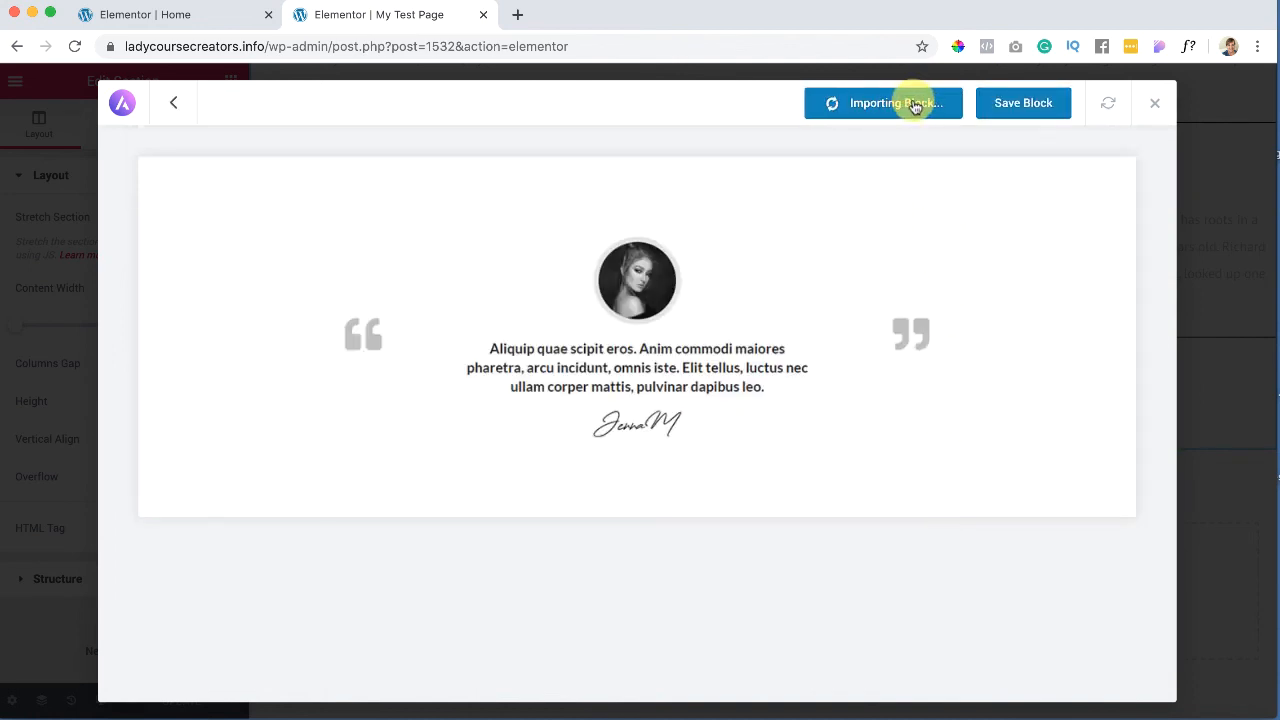
Step: Check the quote block's placement below the FAQ section and update My Test Page
{"action": "scroll", "coordinate": [826, 443], "scroll_direction": "up", "scroll_amount": 6}
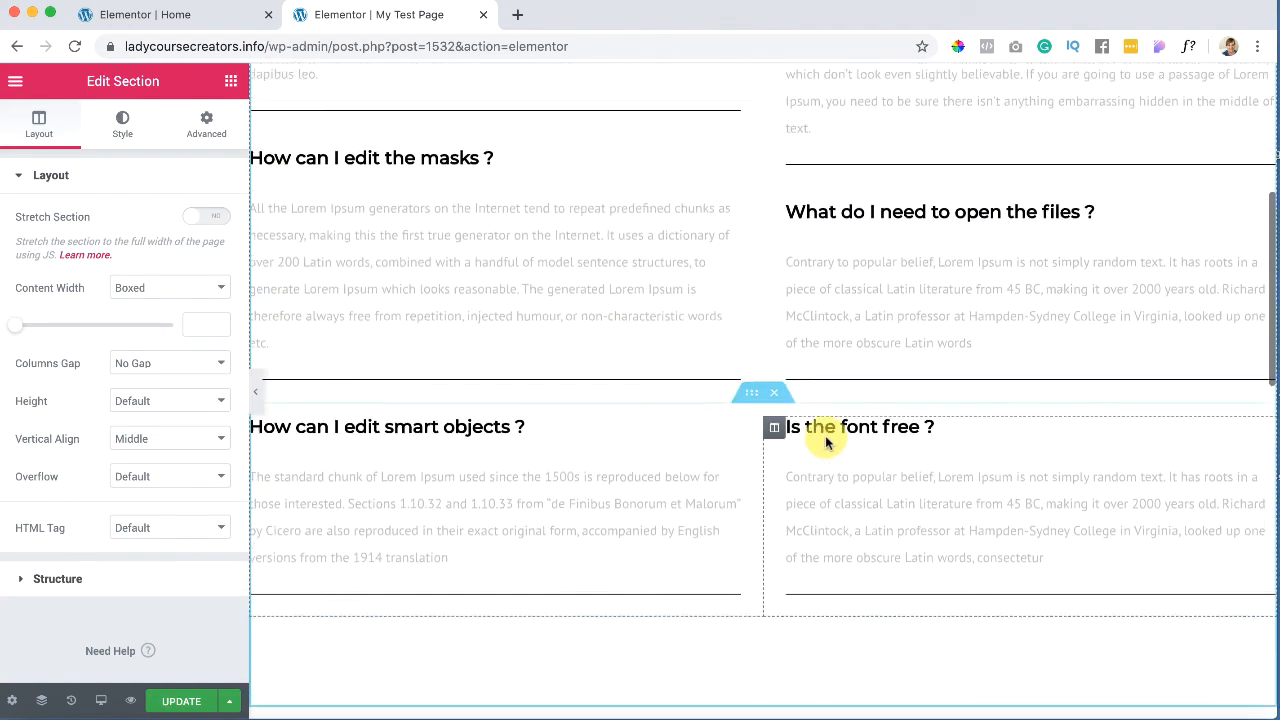
{"action": "scroll", "coordinate": [826, 443], "scroll_direction": "down", "scroll_amount": 10}
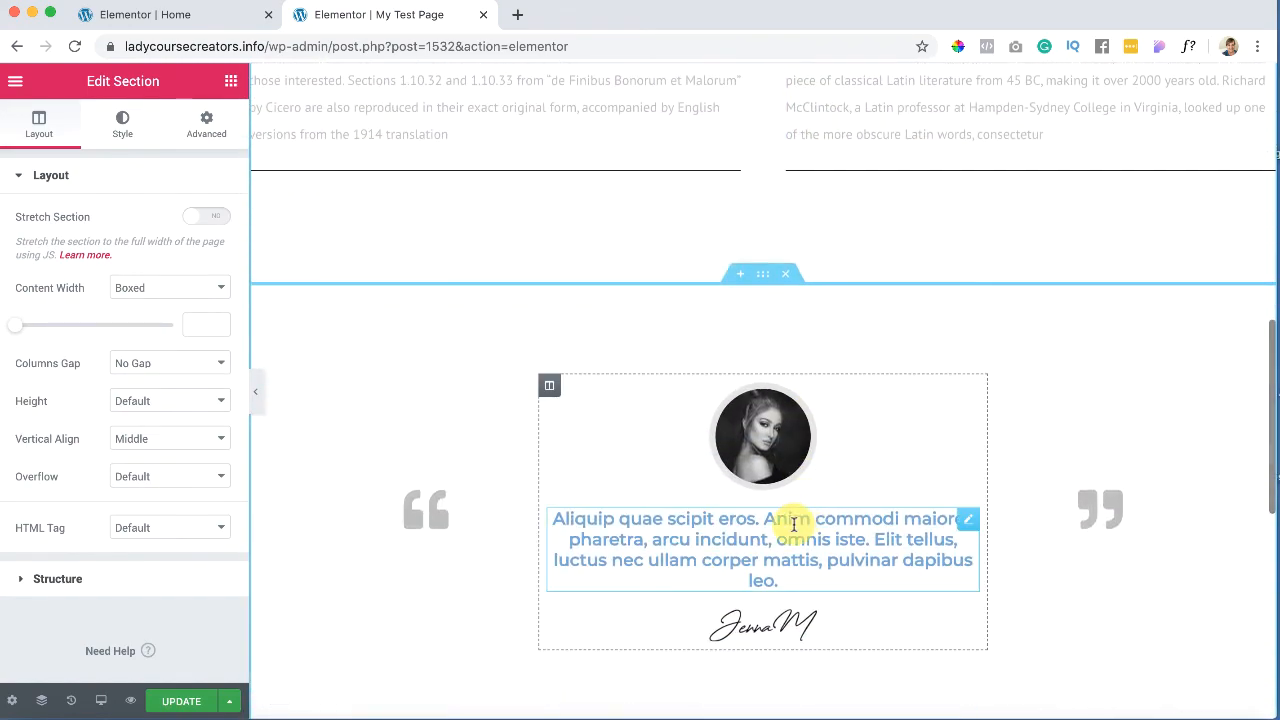
{"action": "scroll", "coordinate": [793, 523], "scroll_direction": "up", "scroll_amount": 3}
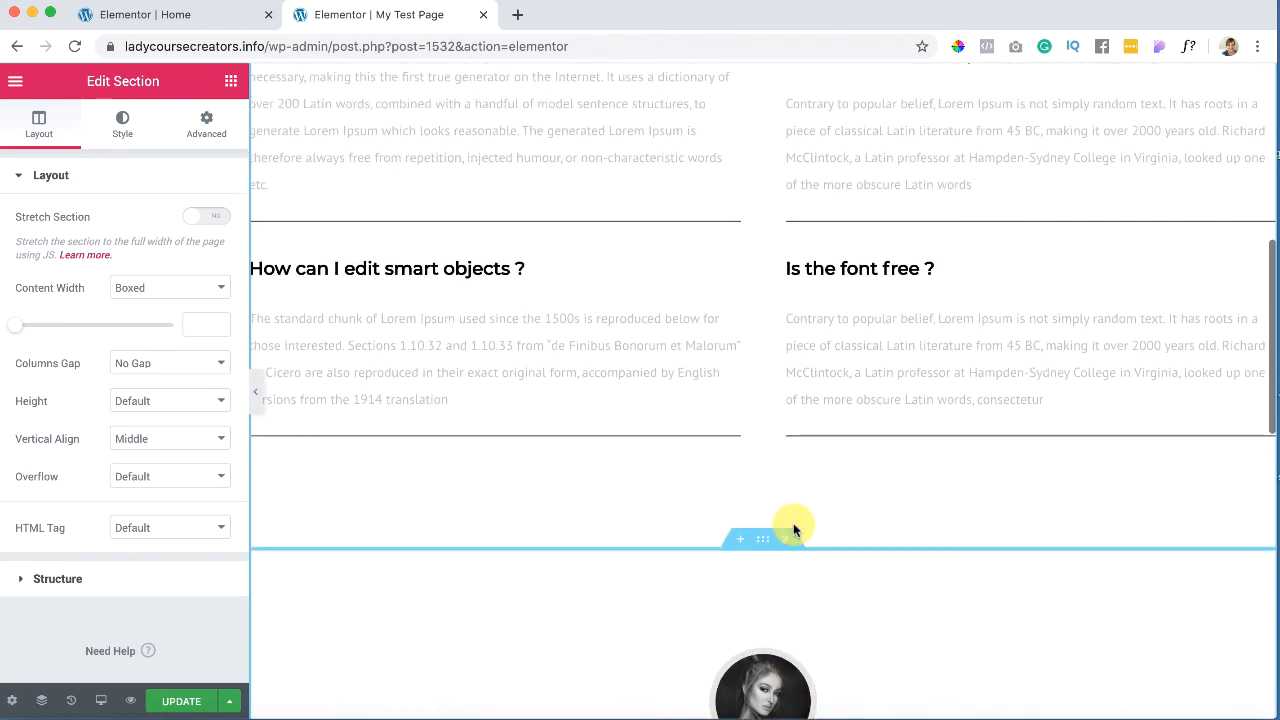
{"action": "left_click", "coordinate": [178, 704]}
{"action": "scroll", "coordinate": [500, 471], "scroll_direction": "up", "scroll_amount": 7}
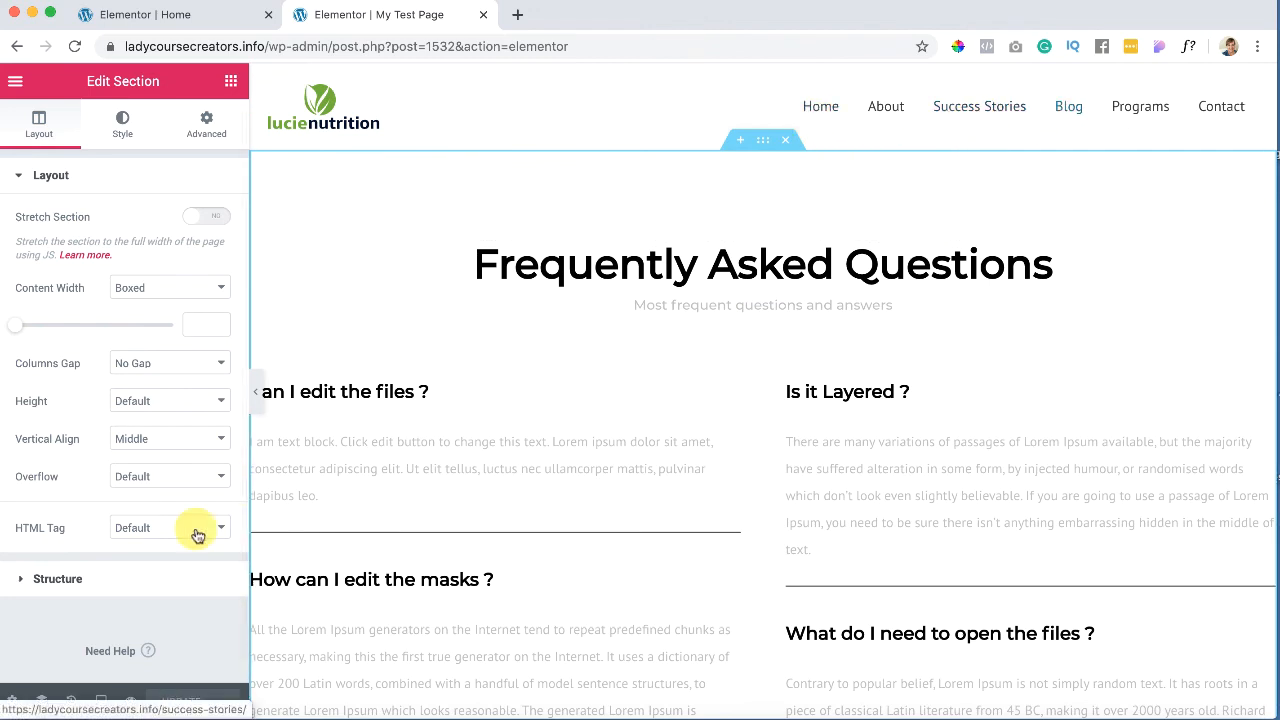
Step: Exit Elementor to the dashboard and locate My Test Page in the site's list of pages
{"action": "left_click", "coordinate": [15, 86]}
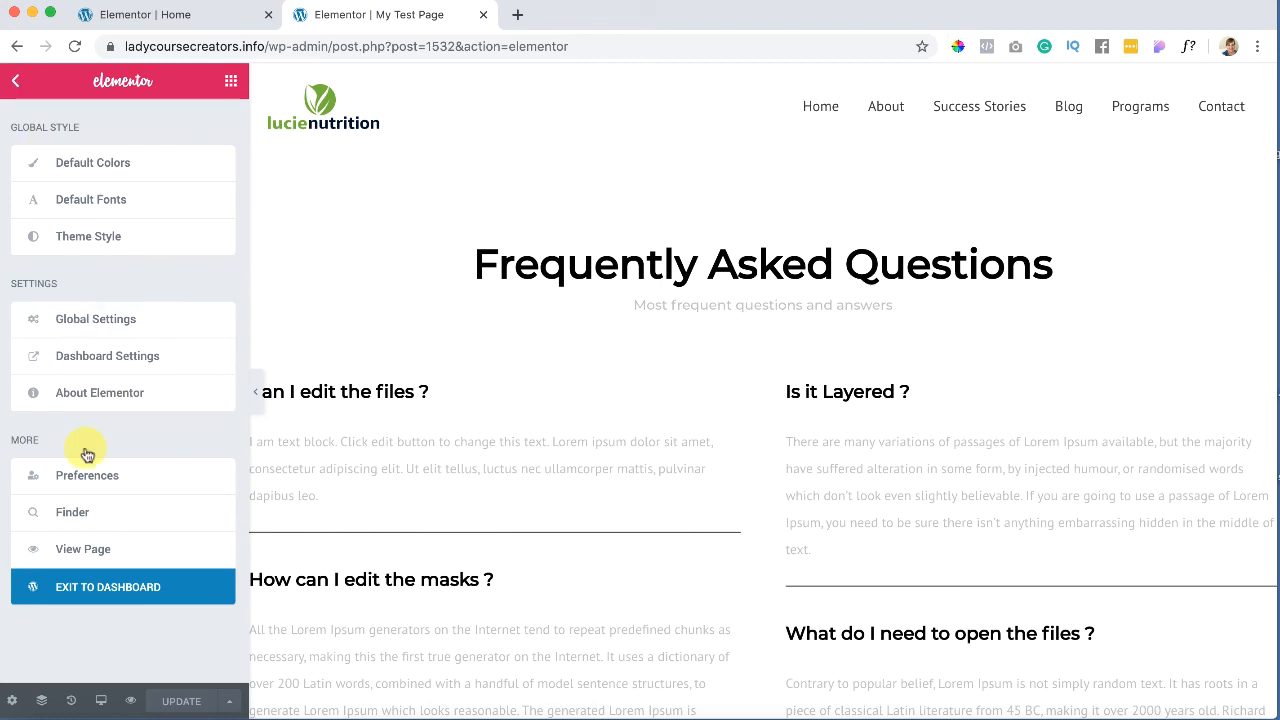
{"action": "left_click", "coordinate": [88, 591]}
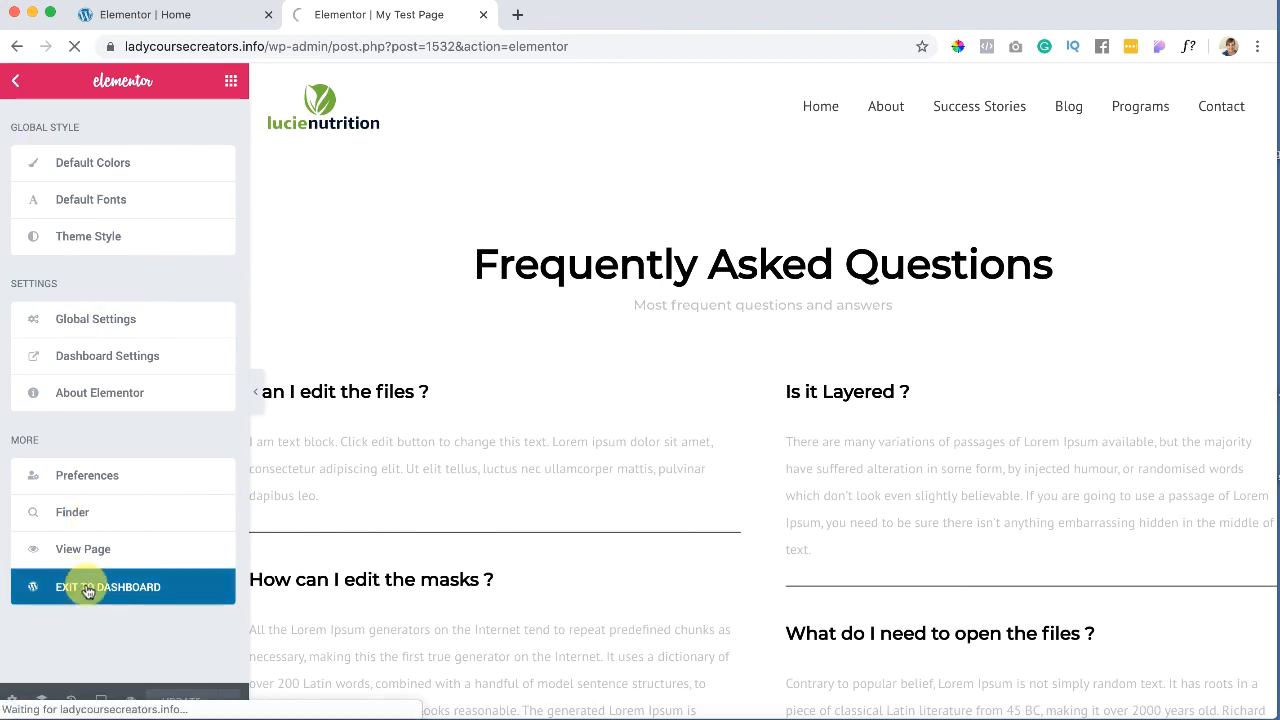
{"action": "left_click", "coordinate": [20, 86]}
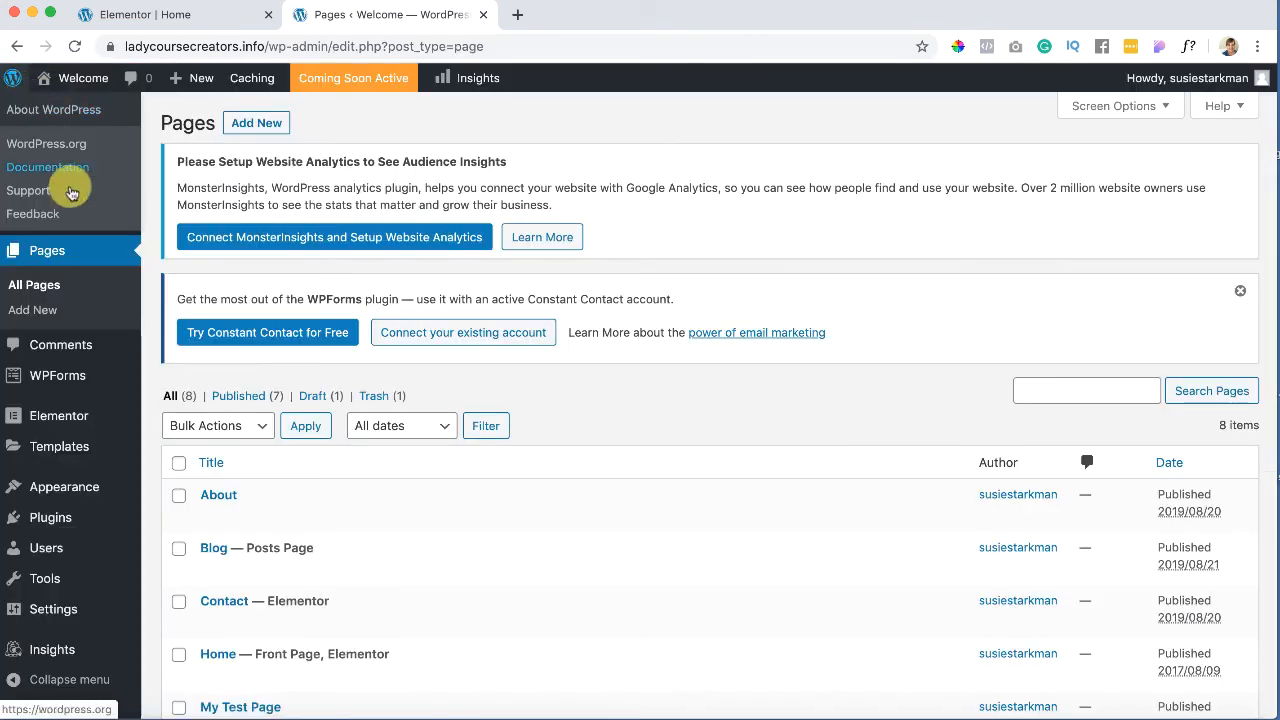
{"action": "scroll", "coordinate": [160, 465], "scroll_direction": "down", "scroll_amount": 2}
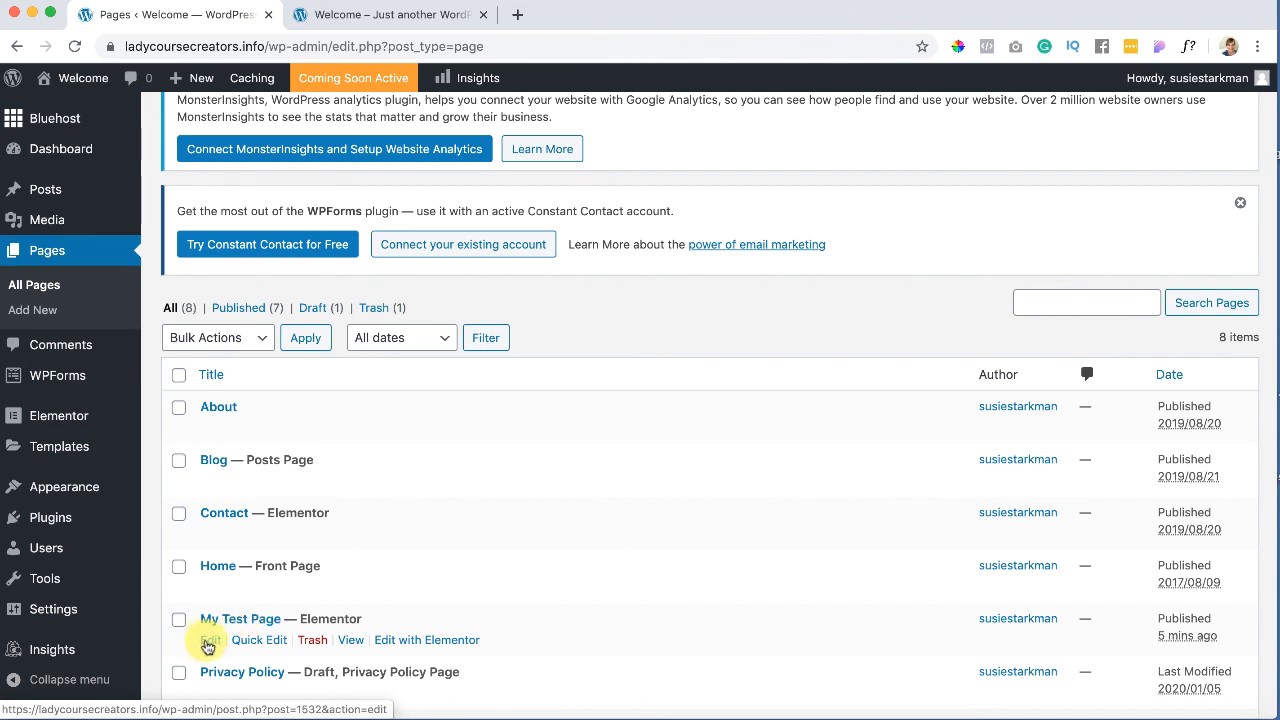
Step: Rename My Test Page as F.A.Q.'s, update it and return to the site's list of pages
{"action": "left_click", "coordinate": [208, 645]}
{"action": "left_click", "coordinate": [241, 200]}
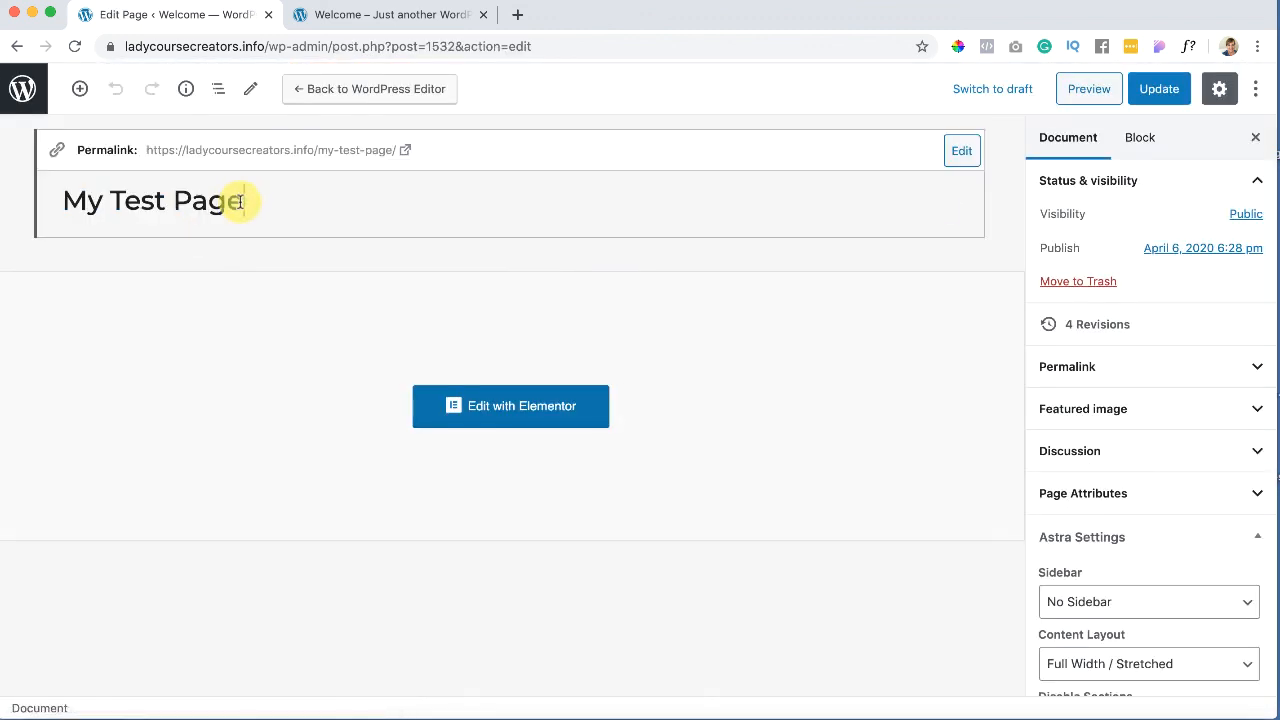
{"action": "triple_click", "coordinate": [241, 201]}
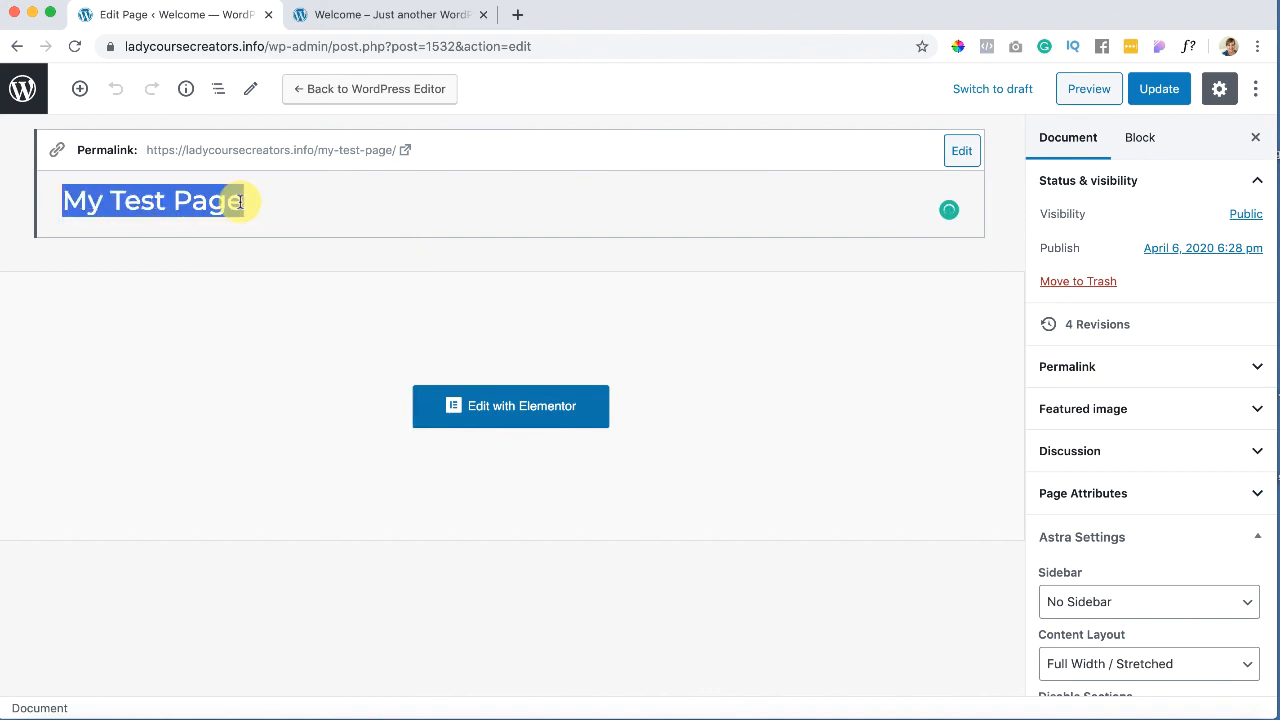
{"action": "type", "text": "F.A.Q.'s"}
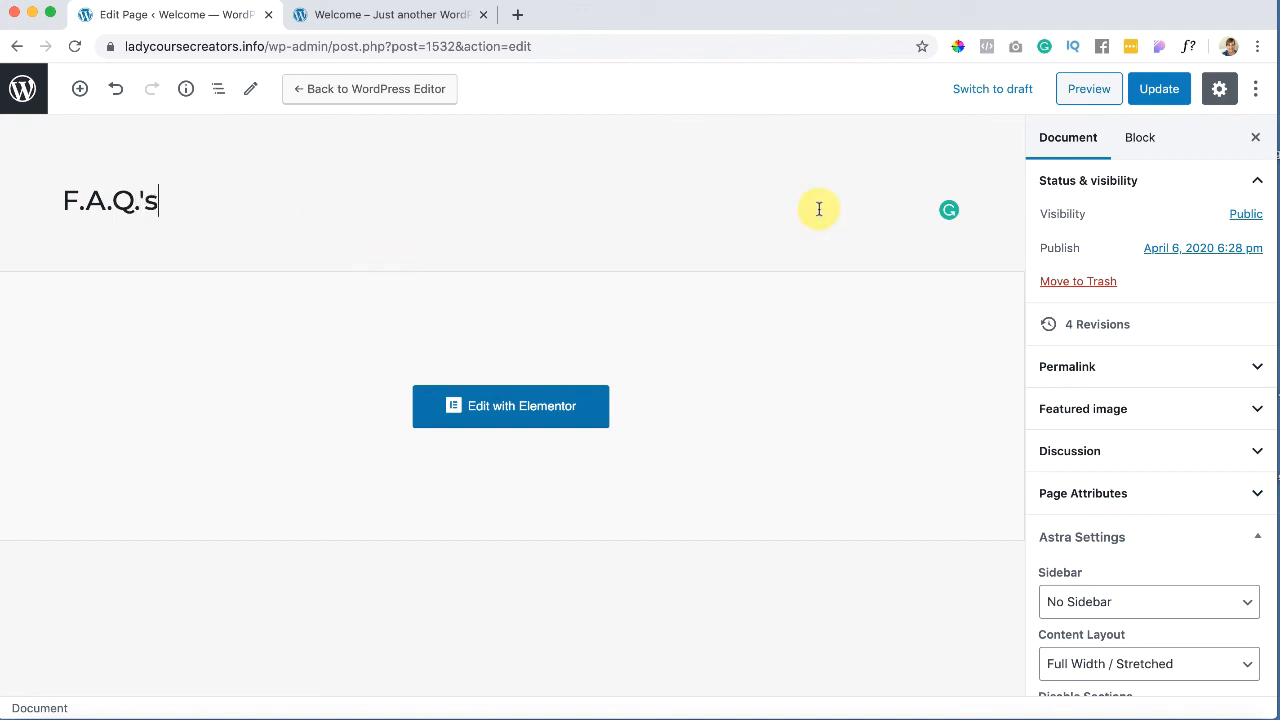
{"action": "left_click", "coordinate": [1160, 88]}
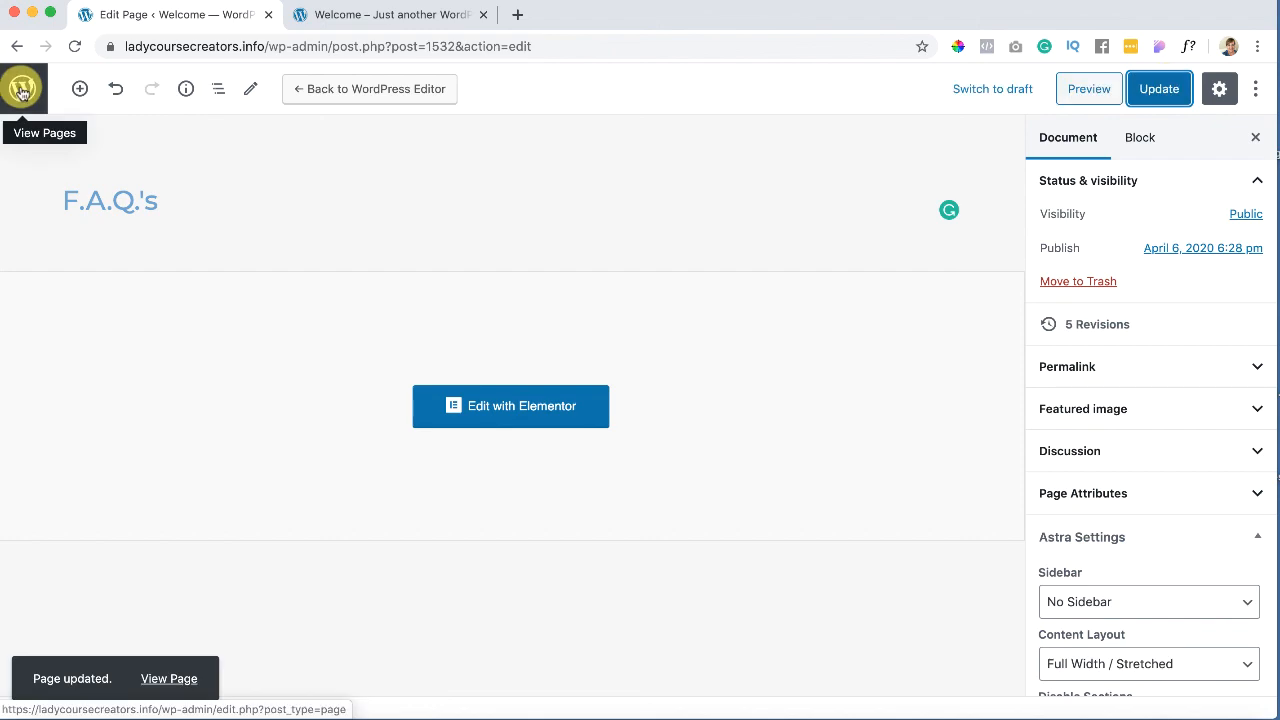
{"action": "left_click", "coordinate": [22, 90]}
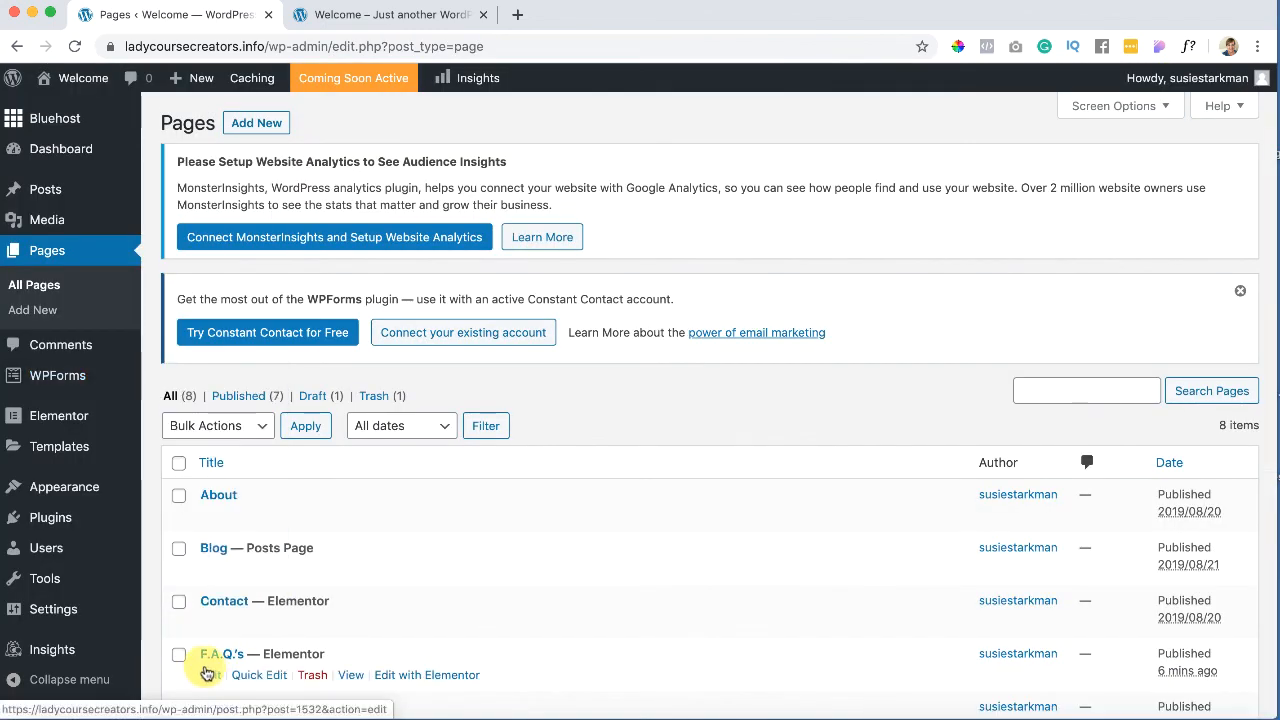
{"action": "scroll", "coordinate": [207, 673], "scroll_direction": "down", "scroll_amount": 2}
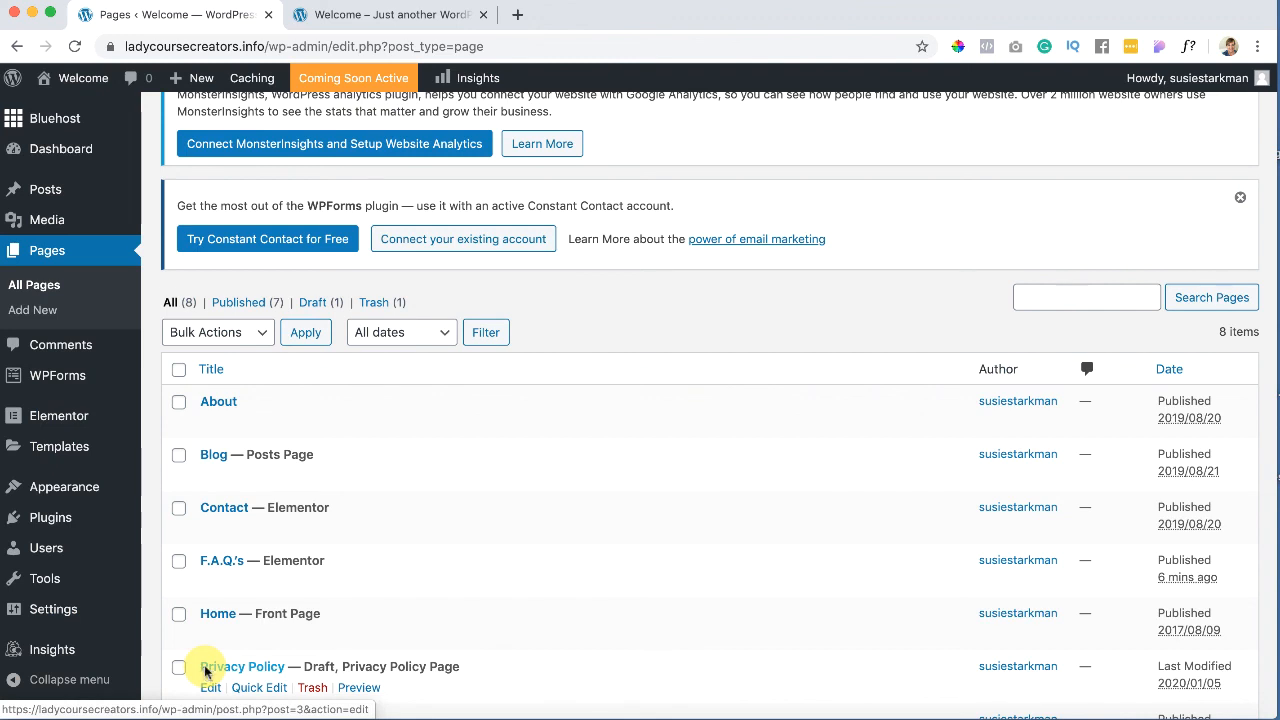
Step: Open the site's Top Navigation menu for editing and move Programs above Blog
{"action": "mouse_move", "coordinate": [58, 487]}
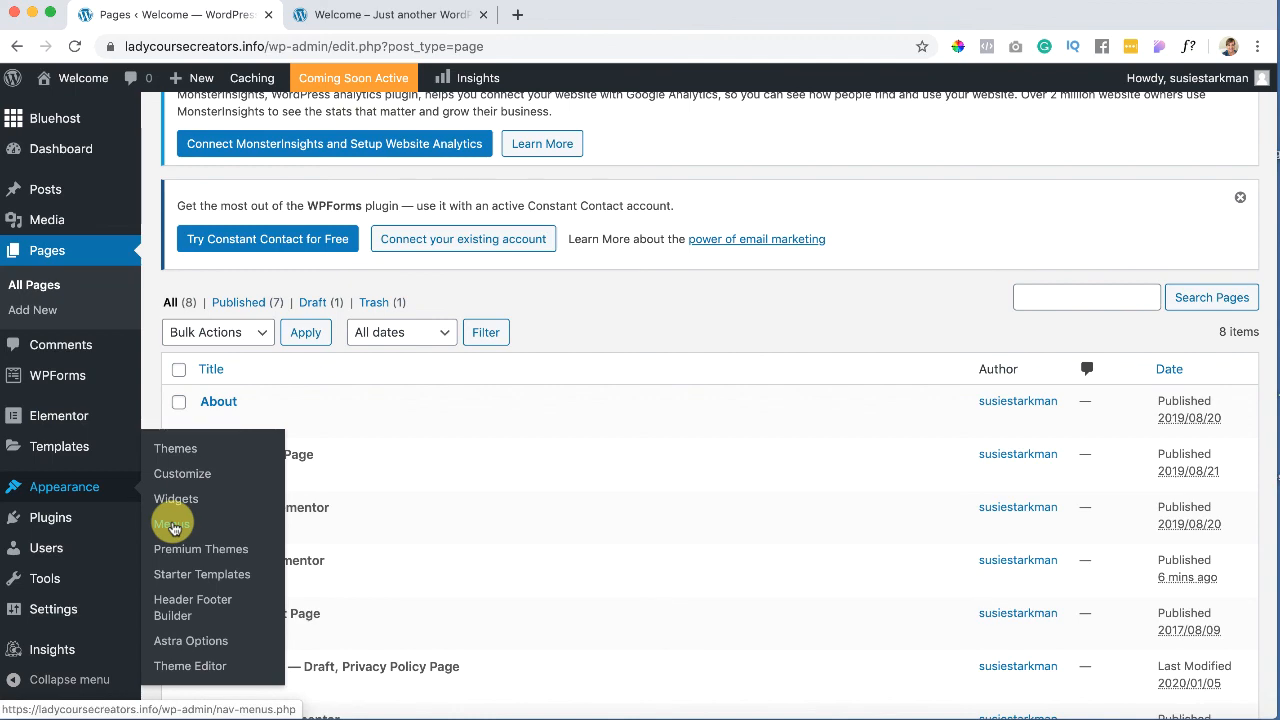
{"action": "left_click", "coordinate": [171, 528]}
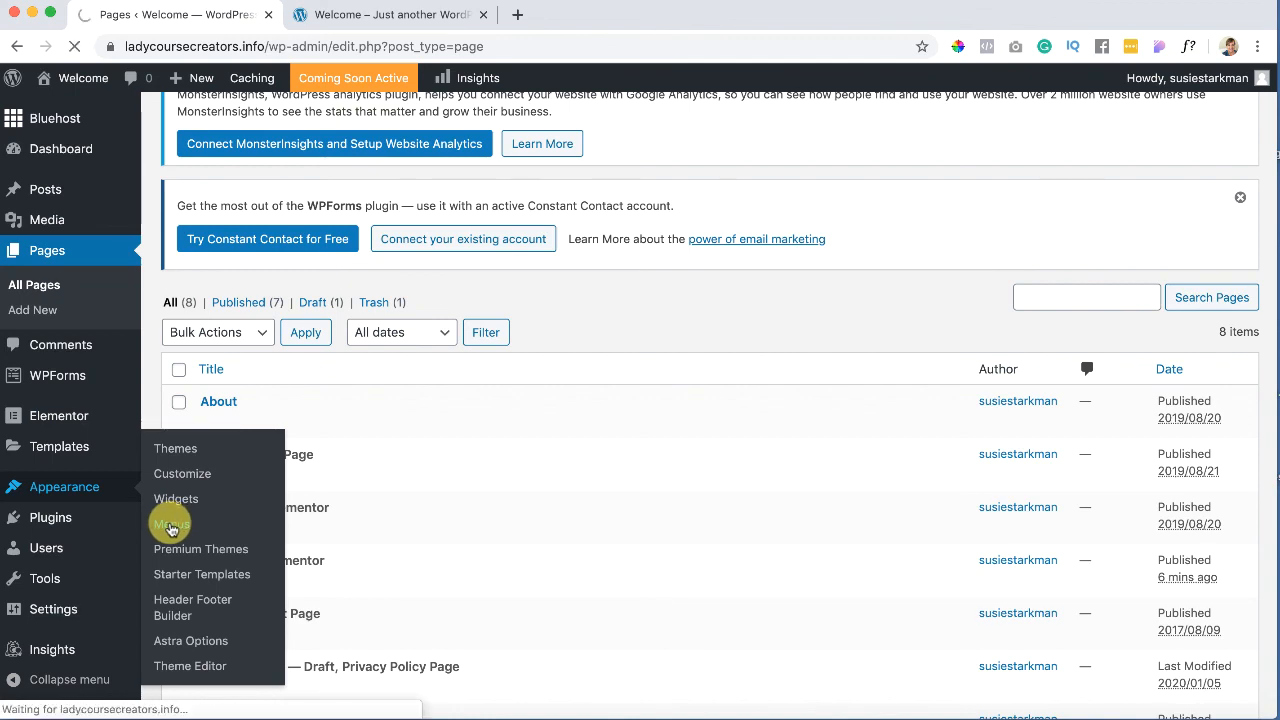
{"action": "scroll", "coordinate": [349, 500], "scroll_direction": "down", "scroll_amount": 2}
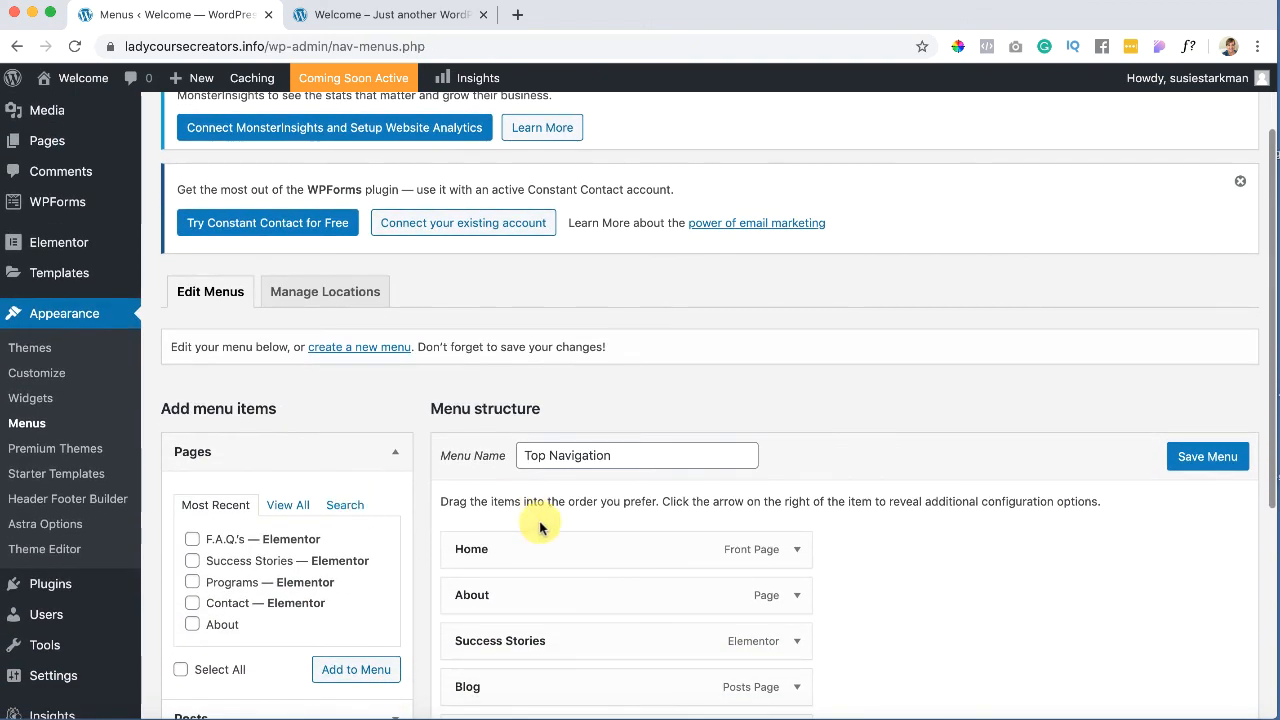
{"action": "scroll", "coordinate": [540, 528], "scroll_direction": "down", "scroll_amount": 5}
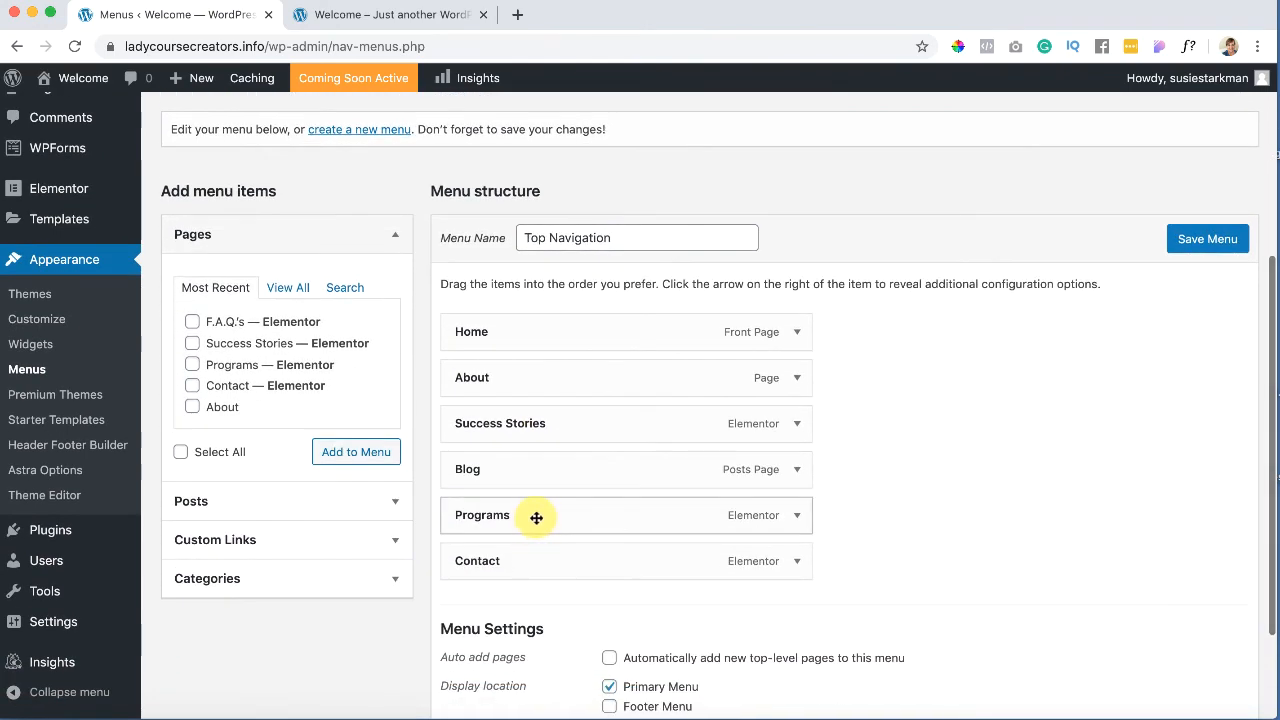
{"action": "left_click_drag", "start_coordinate": [536, 517], "coordinate": [535, 468]}
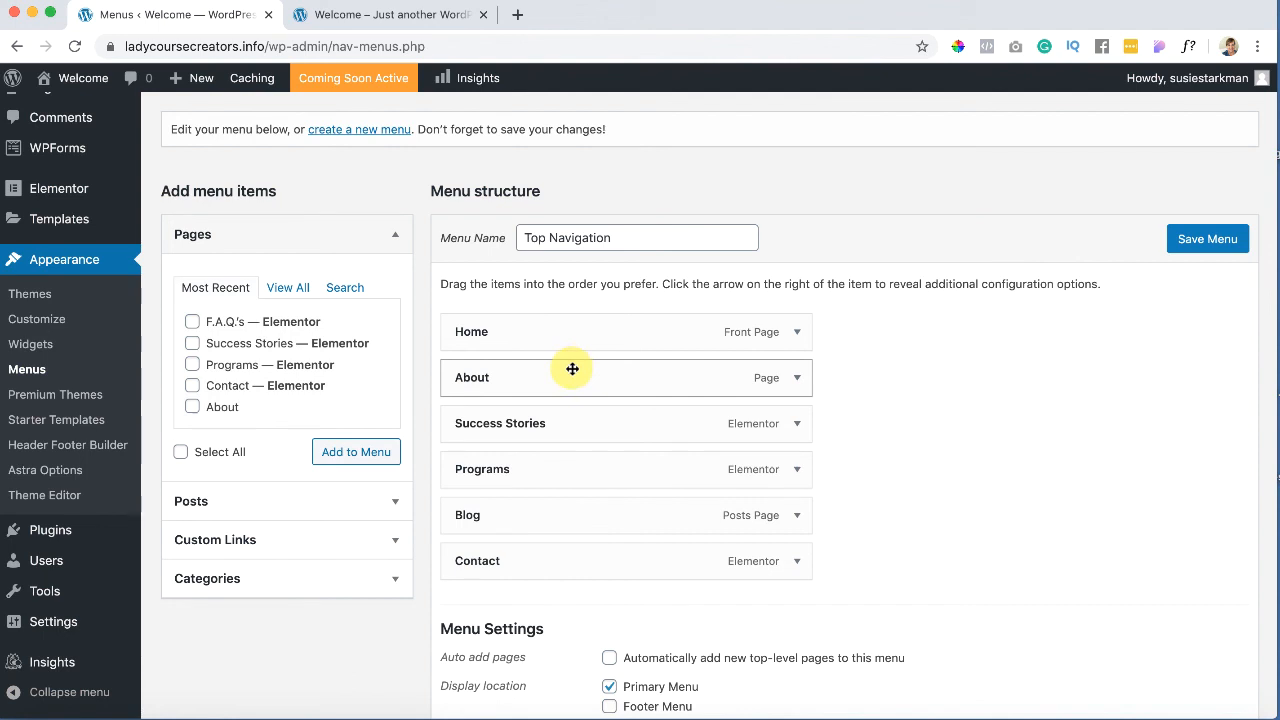
{"action": "left_click_drag", "start_coordinate": [572, 369], "coordinate": [569, 424]}
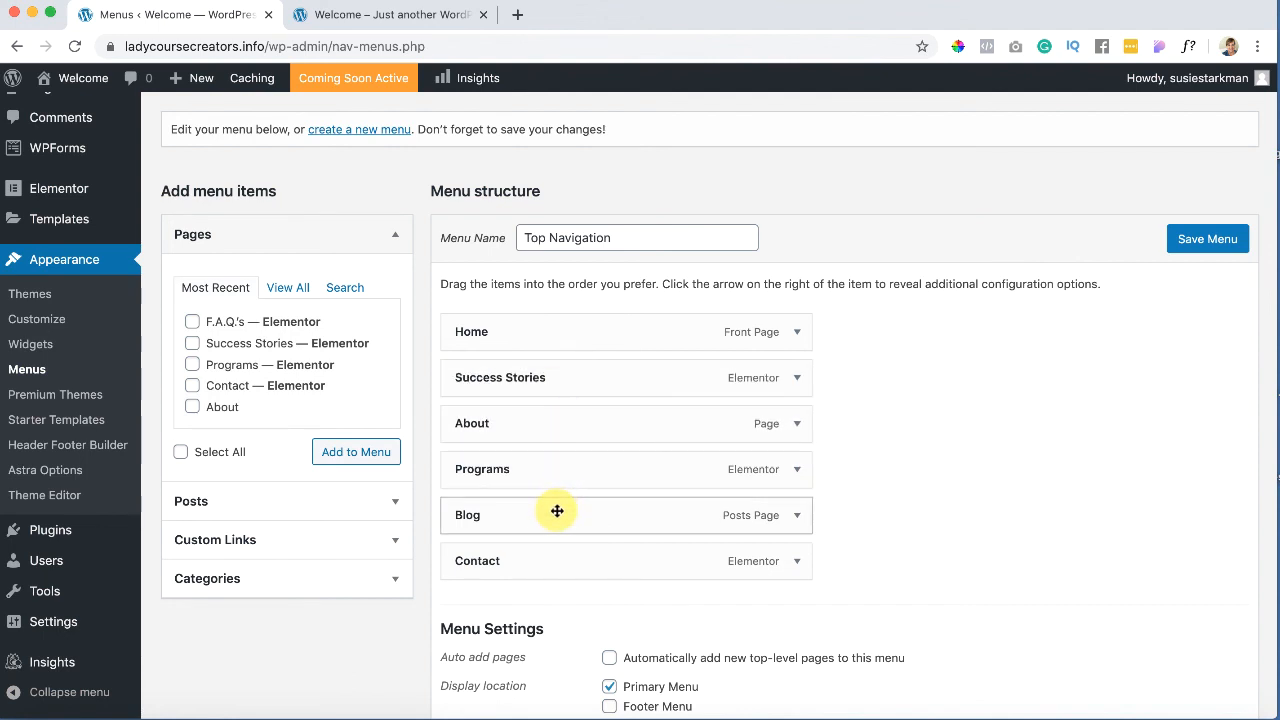
{"action": "left_click_drag", "start_coordinate": [571, 380], "coordinate": [569, 427]}
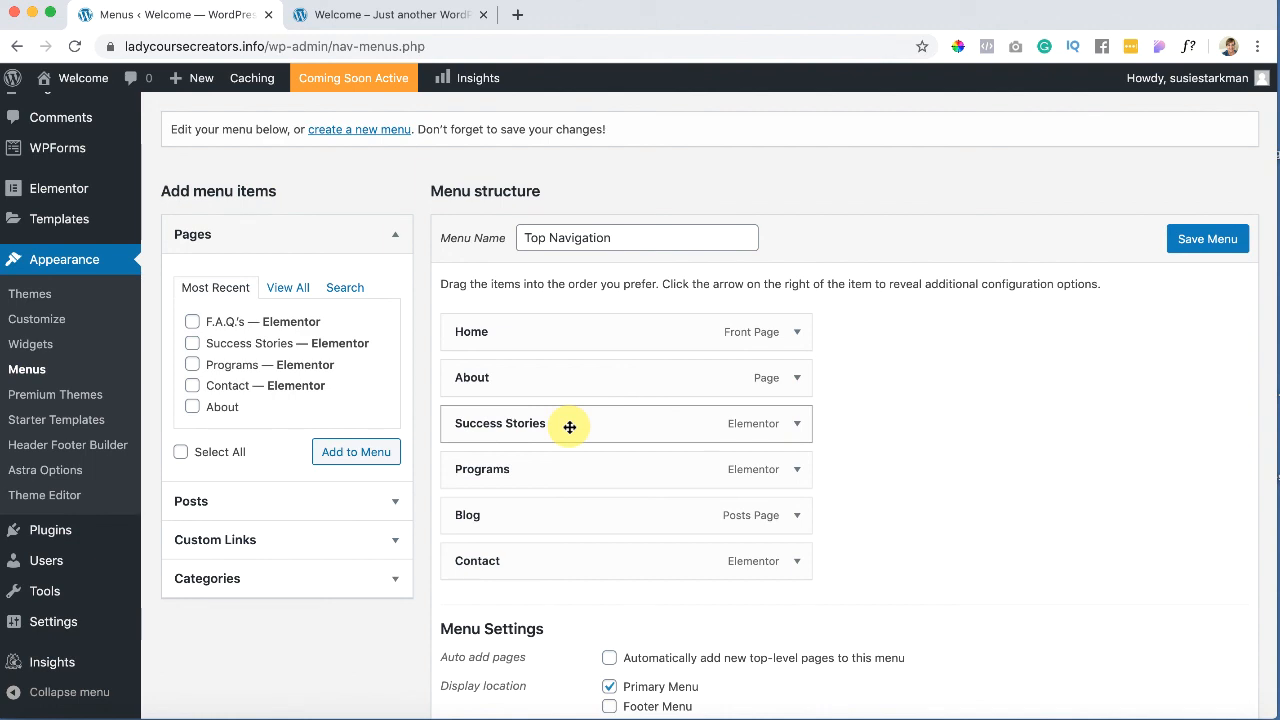
{"action": "triple_click", "coordinate": [612, 238]}
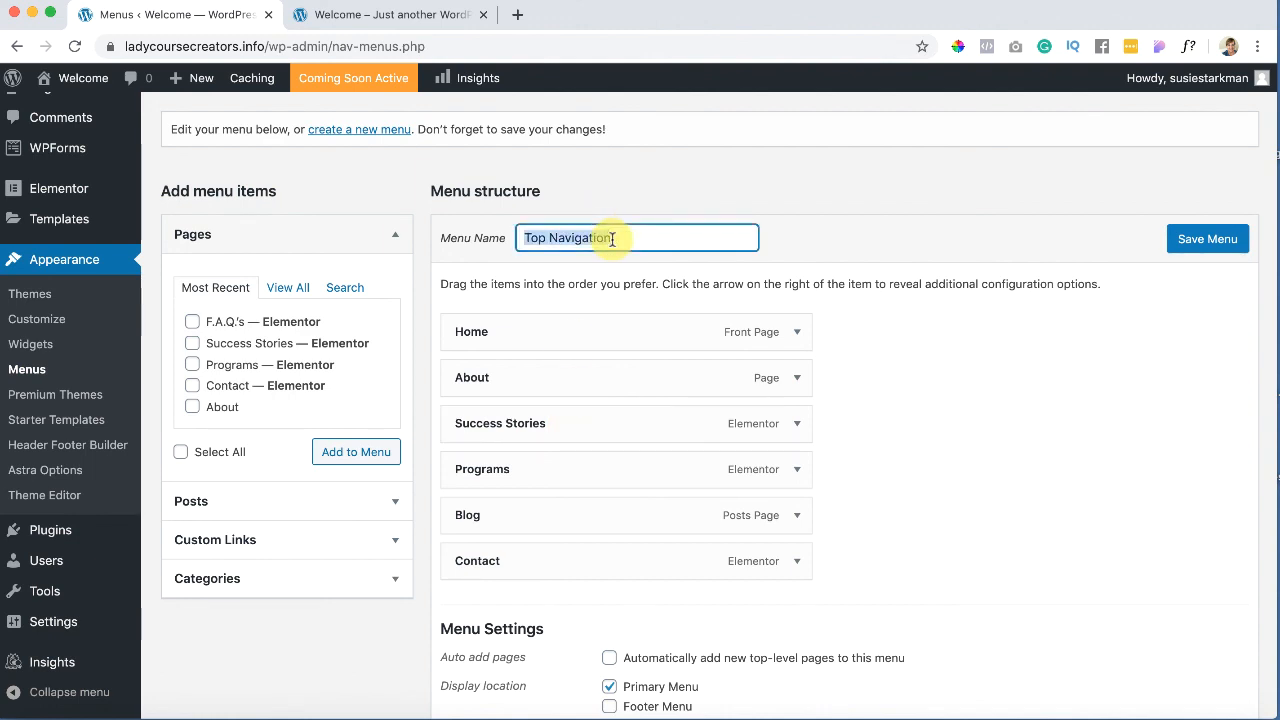
{"action": "left_click", "coordinate": [614, 238]}
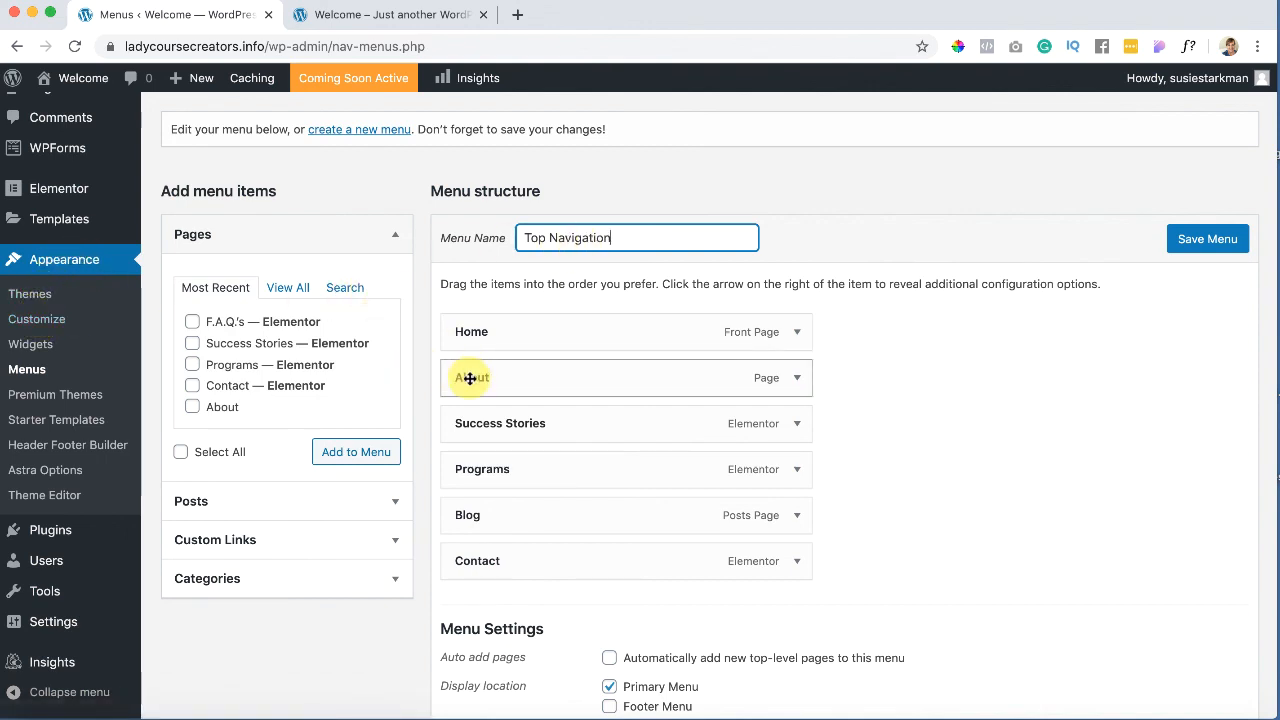
Step: Add the F.A.Q.'s page to the Top Navigation menu and place it between Blog and Contact
{"action": "scroll", "coordinate": [1094, 457], "scroll_direction": "down", "scroll_amount": 1}
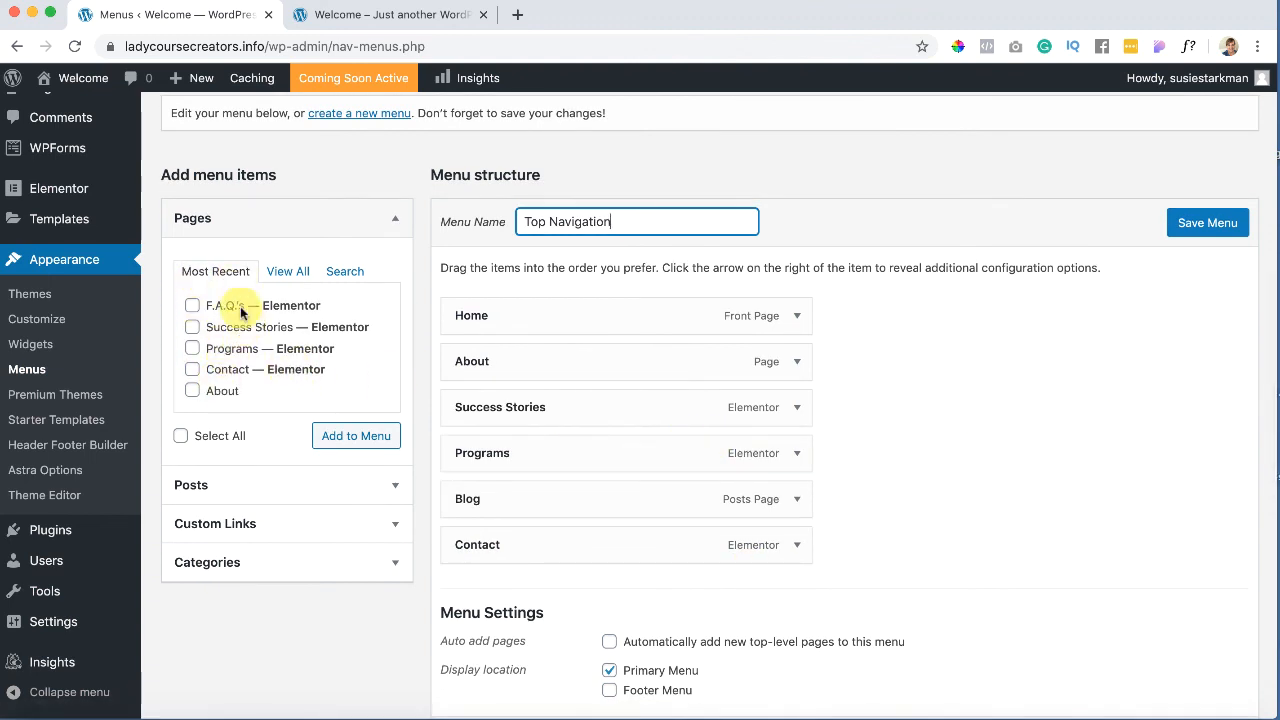
{"action": "left_click", "coordinate": [289, 274]}
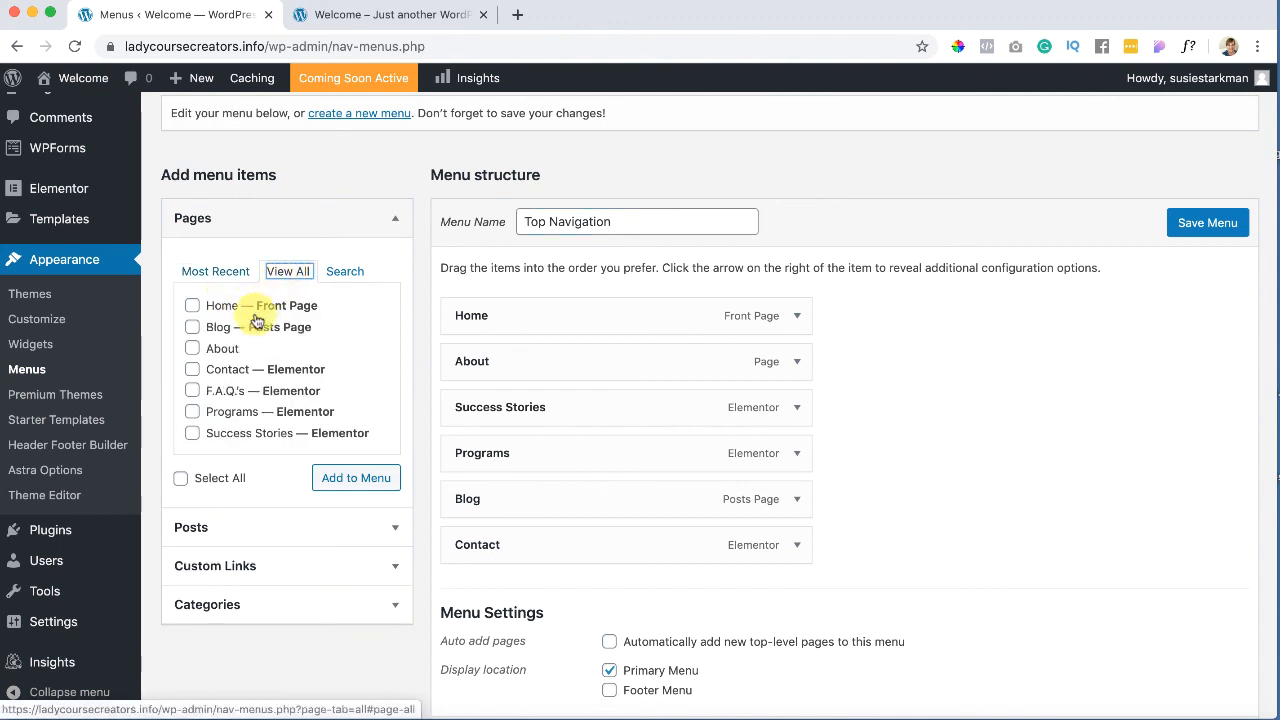
{"action": "left_click", "coordinate": [192, 391]}
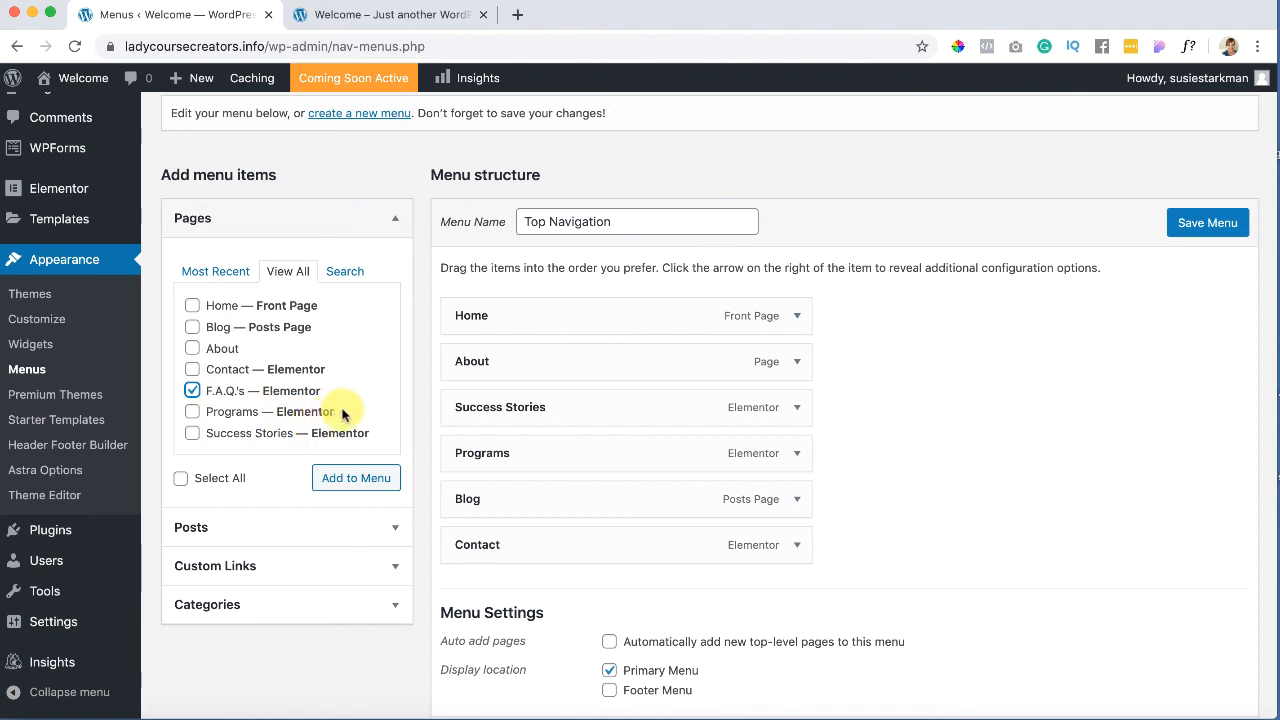
{"action": "left_click", "coordinate": [361, 482]}
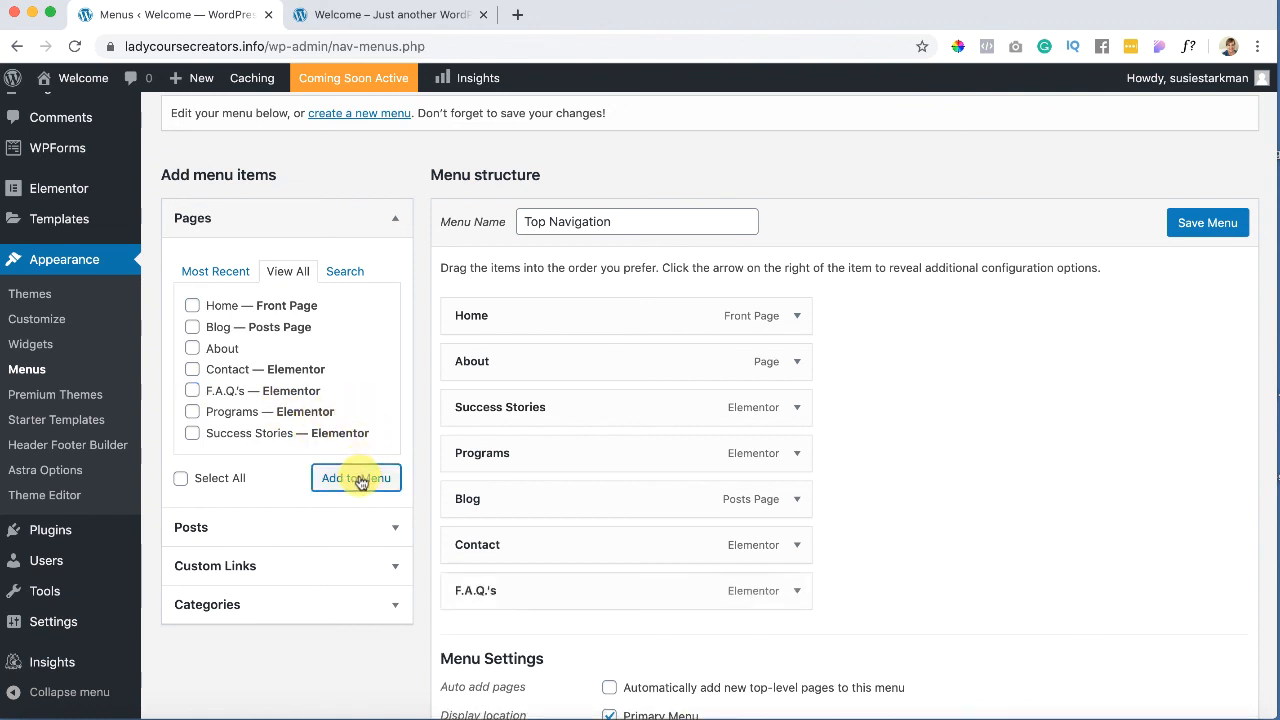
{"action": "left_click_drag", "start_coordinate": [535, 587], "coordinate": [531, 537]}
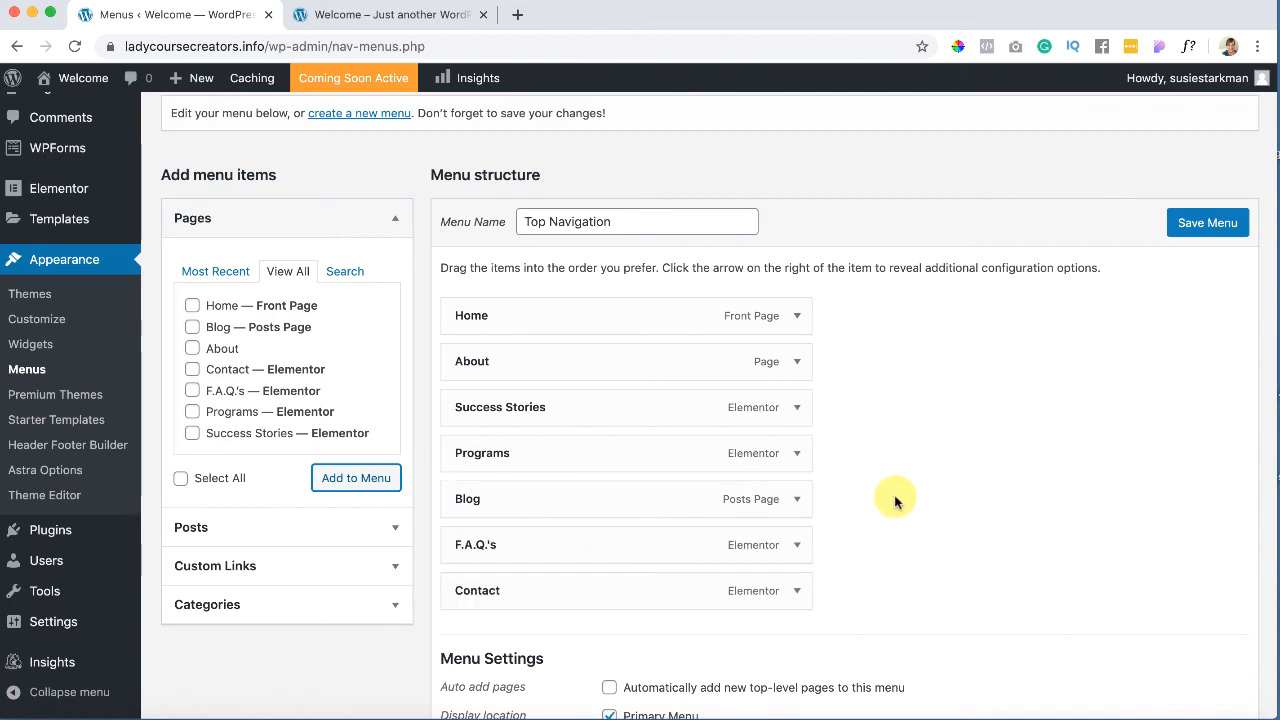
Step: Check the Top Navigation menu's order and display location, and save the menu
{"action": "scroll", "coordinate": [960, 480], "scroll_direction": "down", "scroll_amount": 2}
{"action": "scroll", "coordinate": [960, 481], "scroll_direction": "down", "scroll_amount": 1}
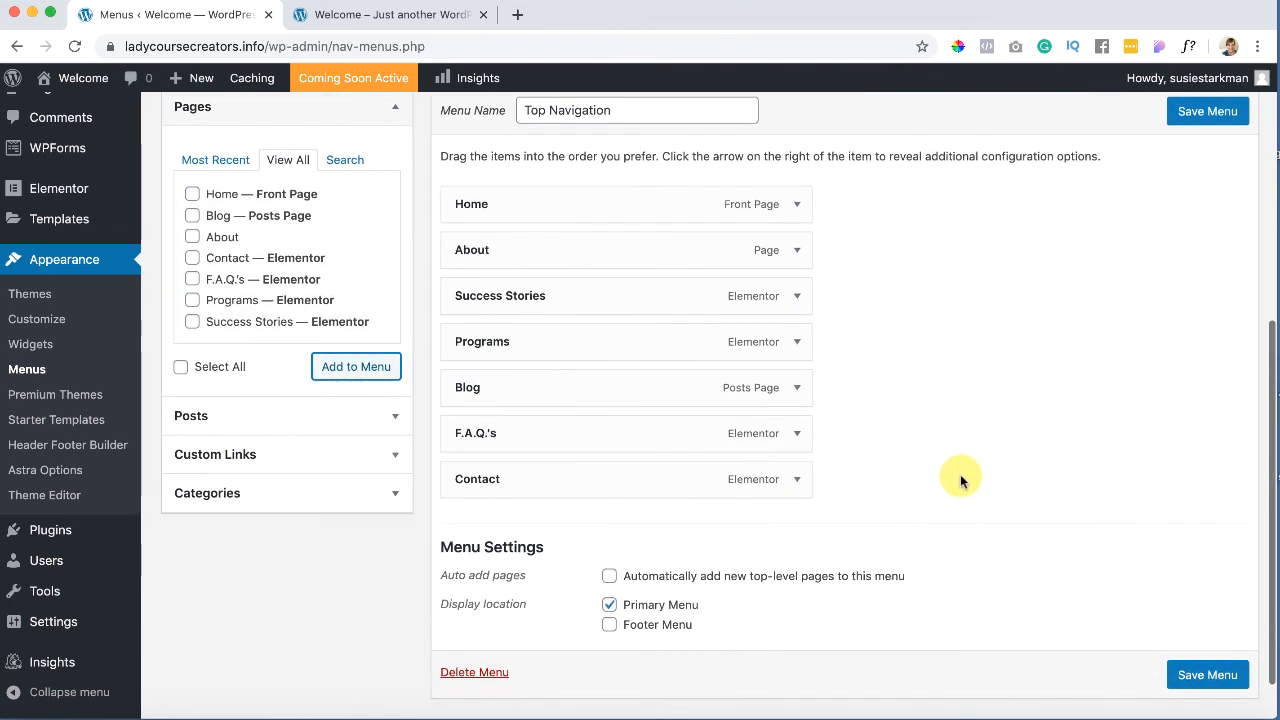
{"action": "scroll", "coordinate": [960, 480], "scroll_direction": "up", "scroll_amount": 1}
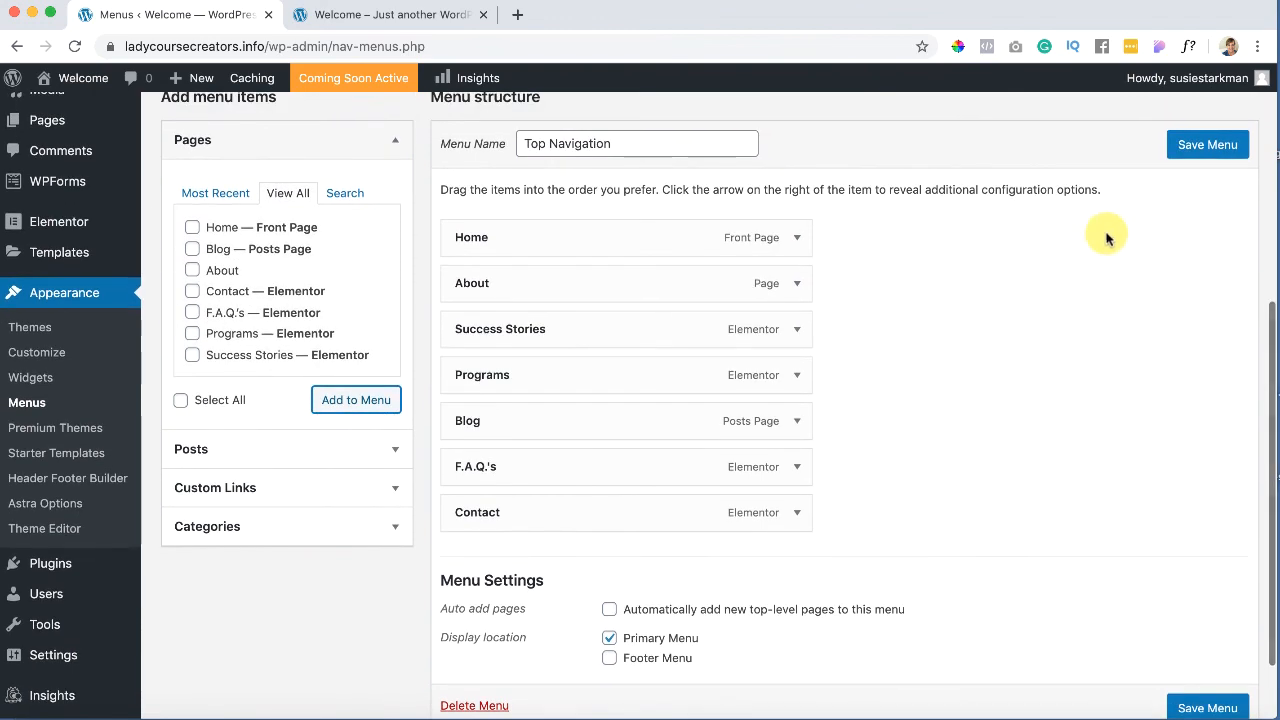
{"action": "left_click", "coordinate": [1198, 145]}
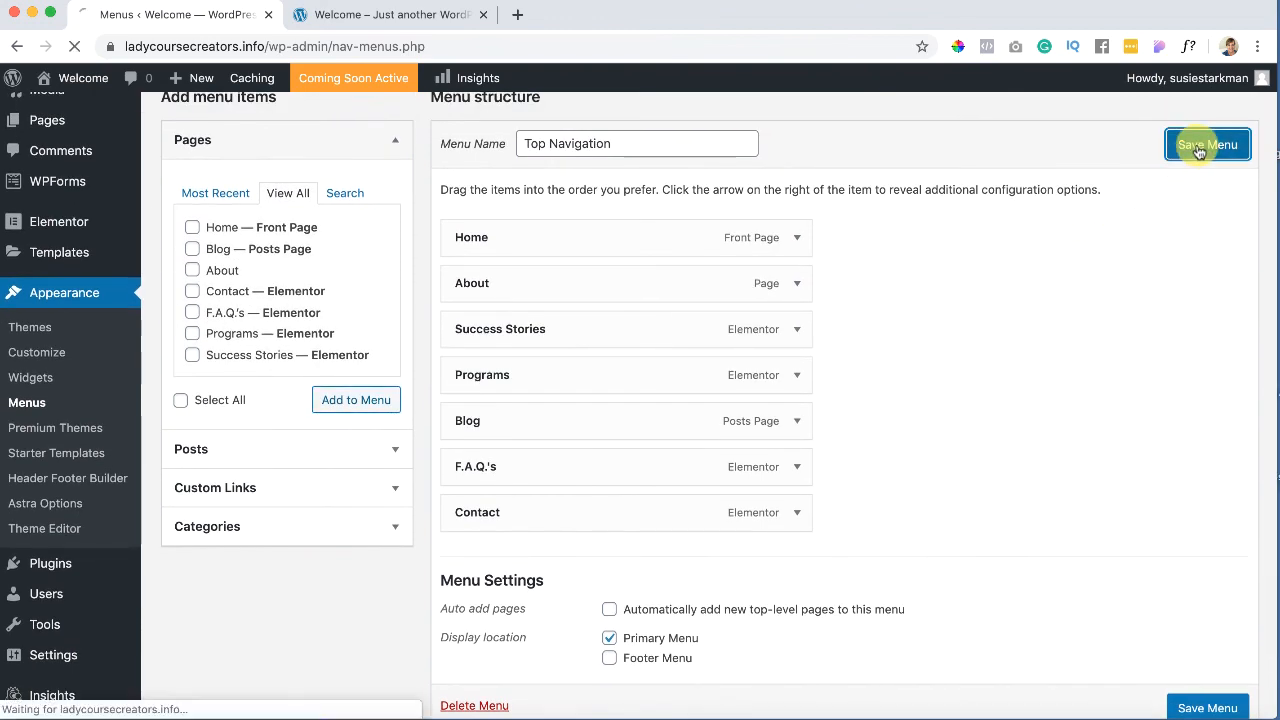
{"action": "scroll", "coordinate": [1107, 328], "scroll_direction": "down", "scroll_amount": 3}
{"action": "scroll", "coordinate": [1107, 328], "scroll_direction": "up", "scroll_amount": 3}
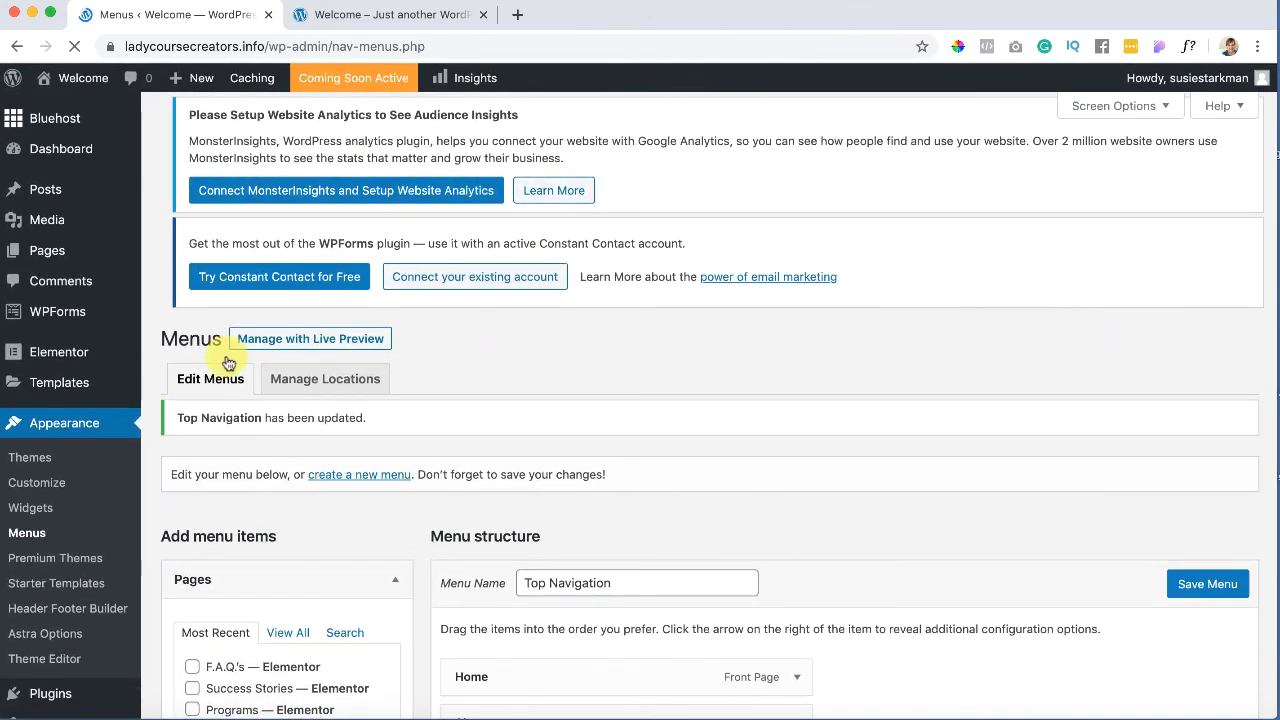
Step: Visit the live site and look over the home page and the F.A.Q.'s page down to its quote block
{"action": "mouse_move", "coordinate": [71, 80]}
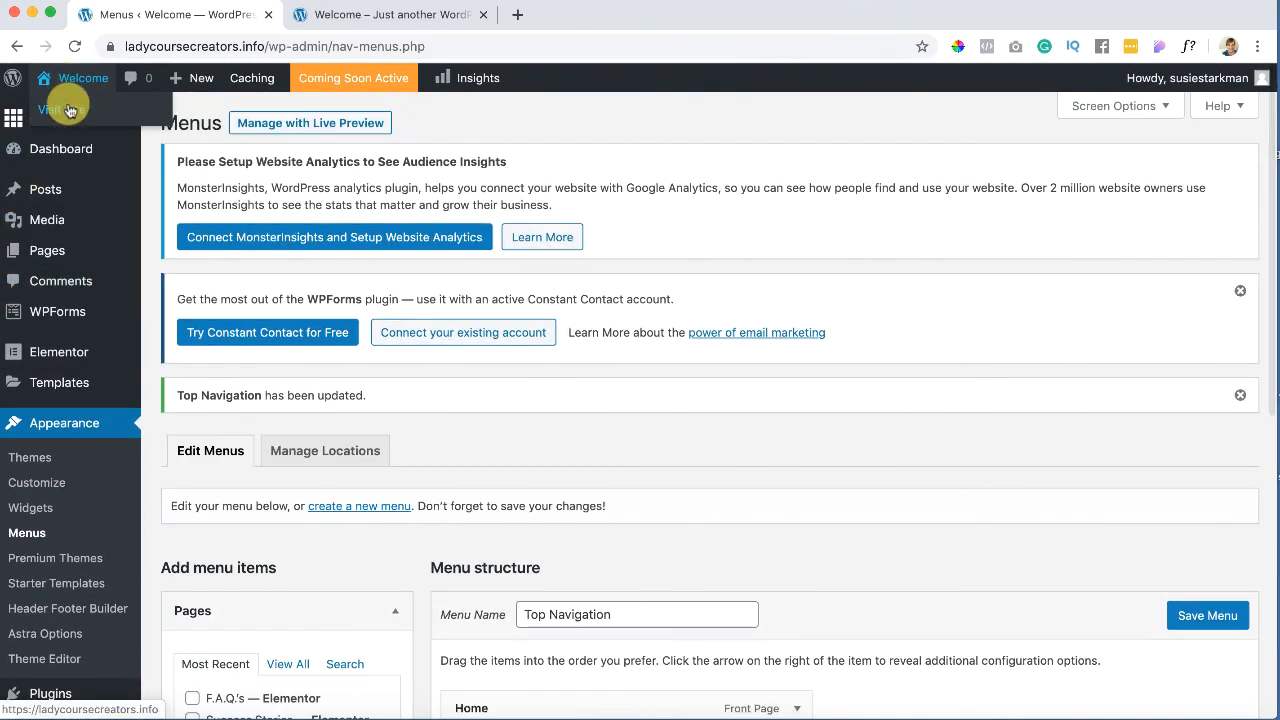
{"action": "left_click", "coordinate": [68, 110]}
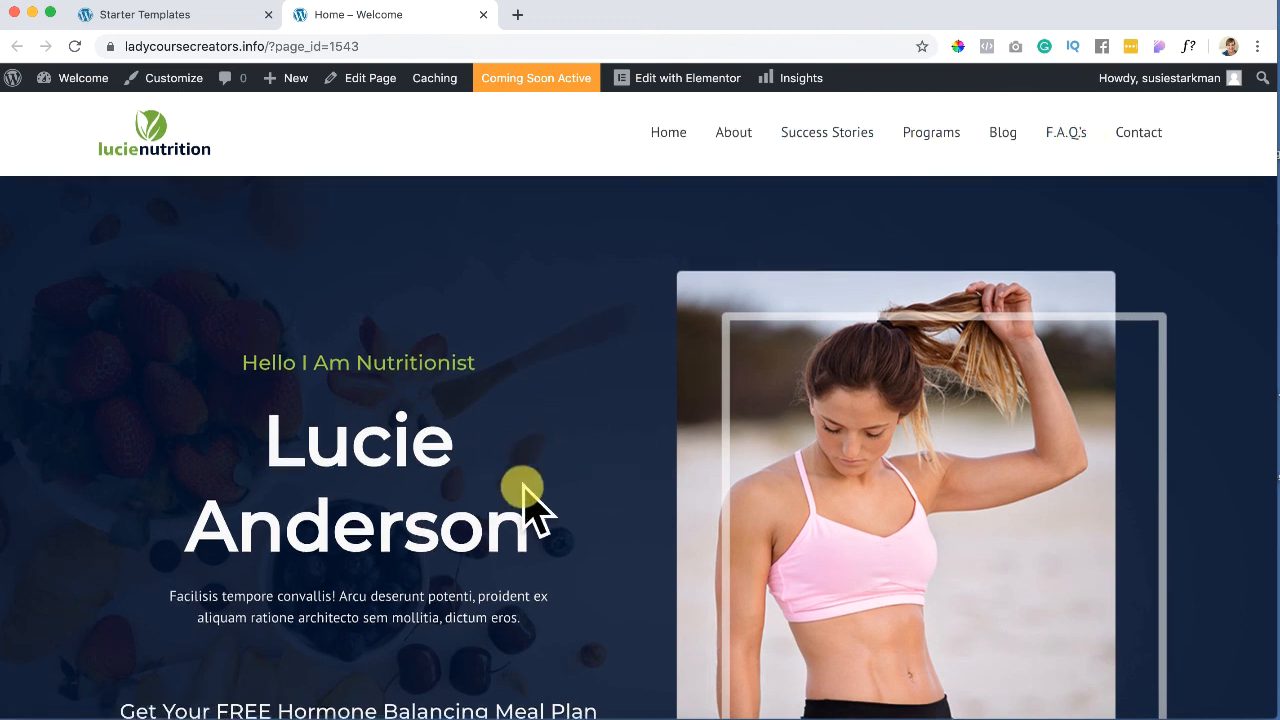
{"action": "scroll", "coordinate": [523, 505], "scroll_direction": "down", "scroll_amount": 5}
{"action": "scroll", "coordinate": [521, 485], "scroll_direction": "down", "scroll_amount": 2}
{"action": "scroll", "coordinate": [523, 486], "scroll_direction": "up", "scroll_amount": 6}
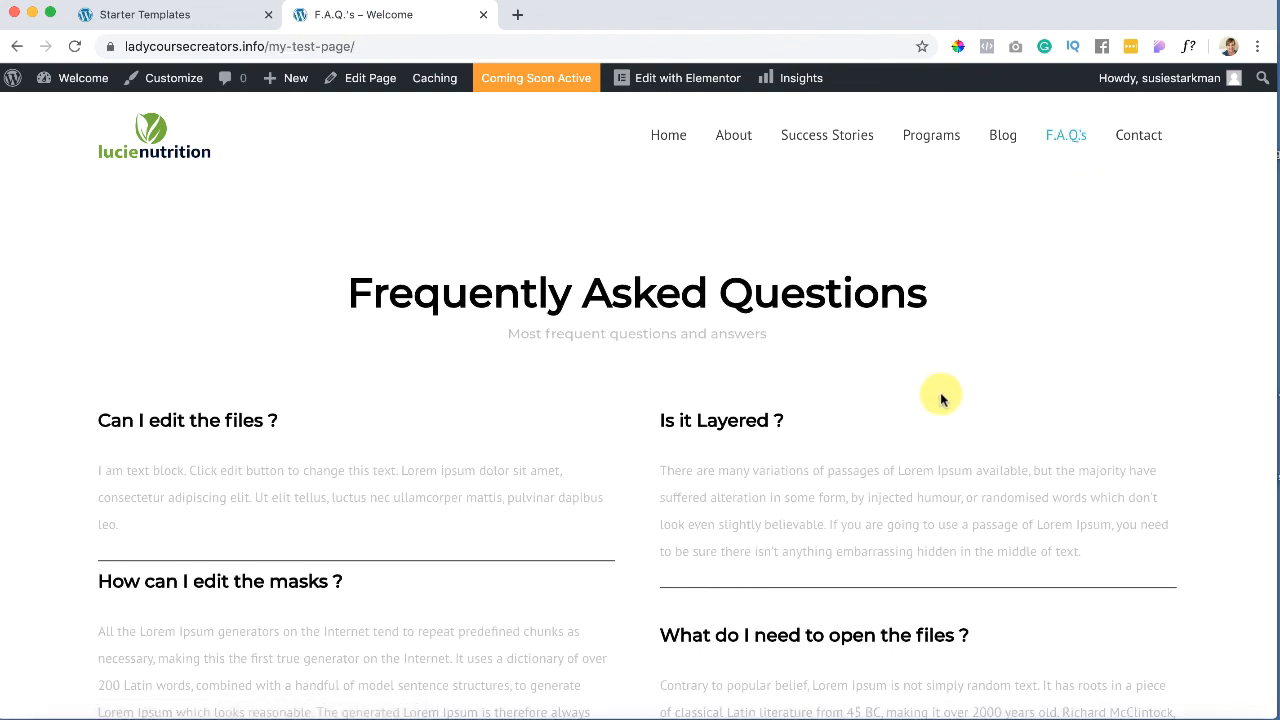
{"action": "scroll", "coordinate": [940, 398], "scroll_direction": "down", "scroll_amount": 2}
{"action": "scroll", "coordinate": [940, 398], "scroll_direction": "down", "scroll_amount": 10}
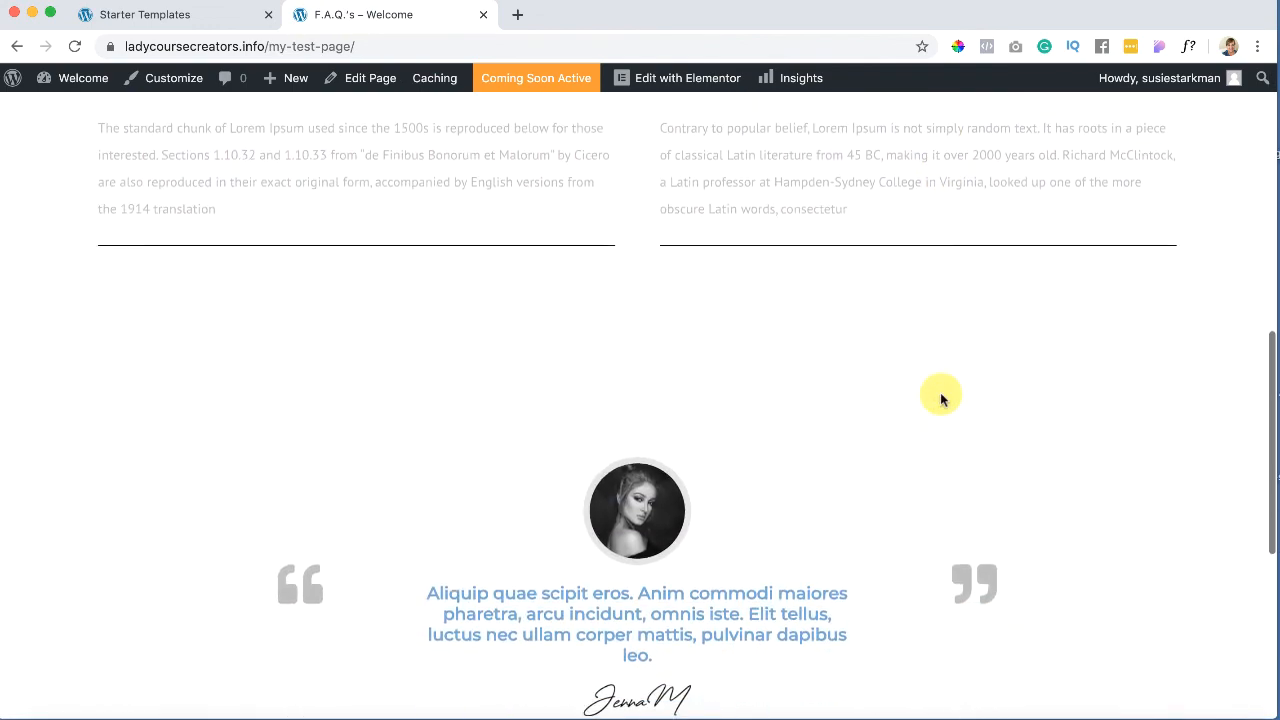
{"action": "scroll", "coordinate": [940, 395], "scroll_direction": "up", "scroll_amount": 12}
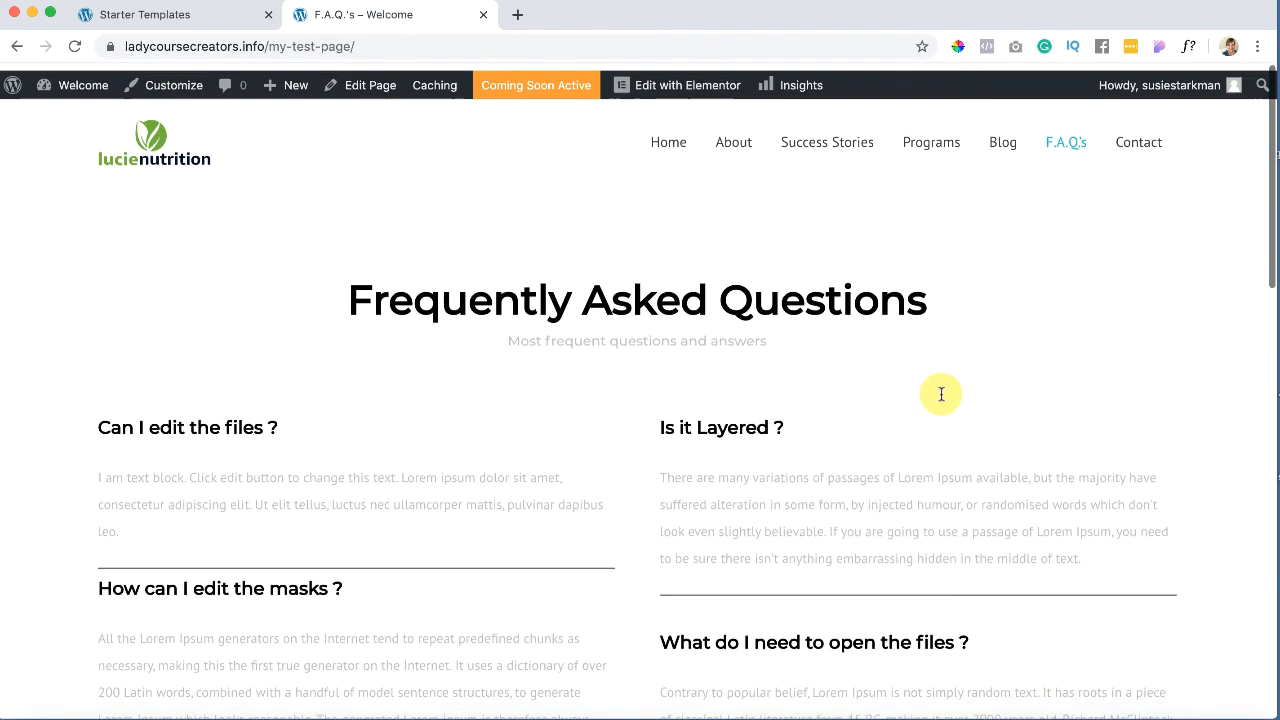